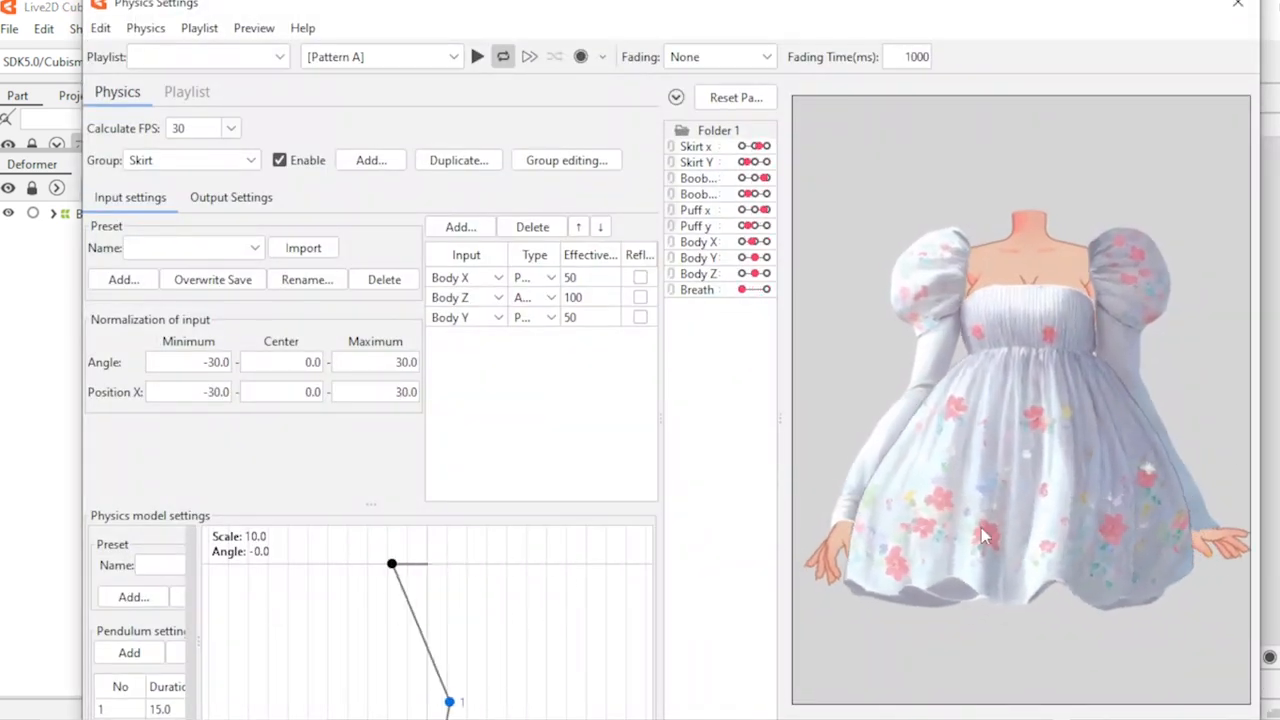
Step: Close the physics settings and examine the blue-haired avatar's outfit in VTube Studio, both close up and full body
left_click(1237, 8)
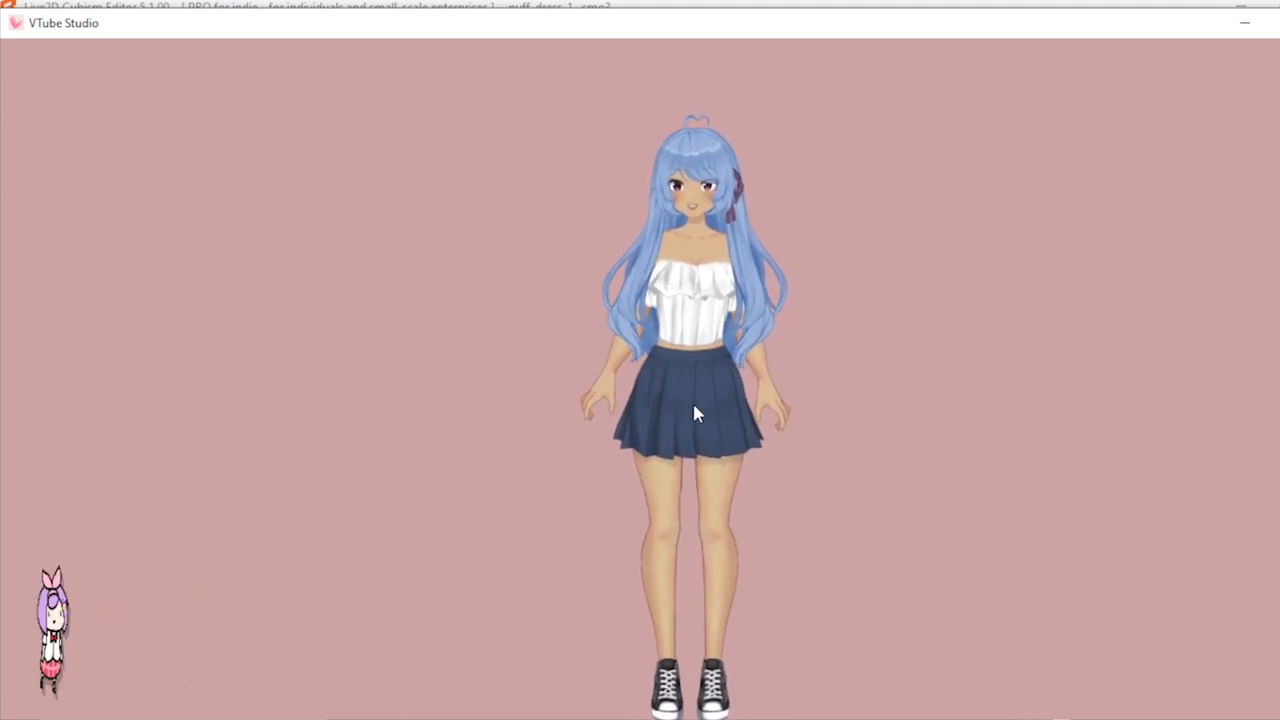
scroll(692, 306, "up", 5)
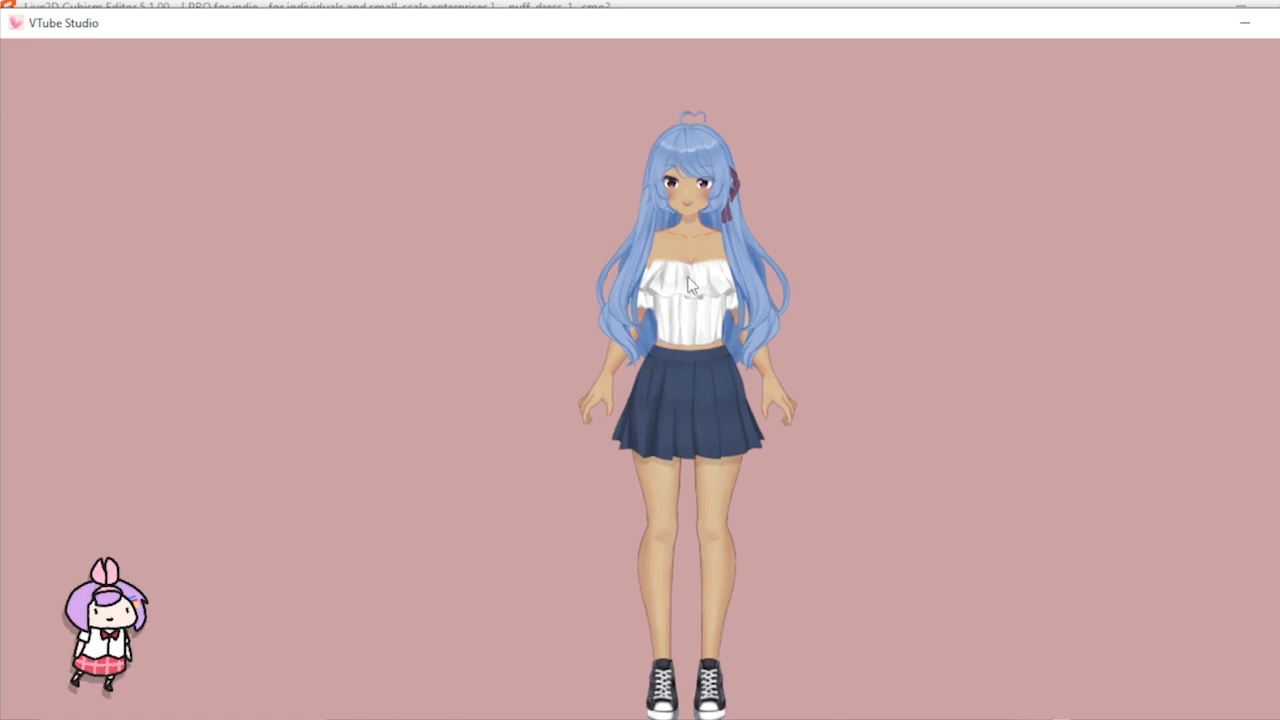
left_click_drag(703, 247, 693, 490)
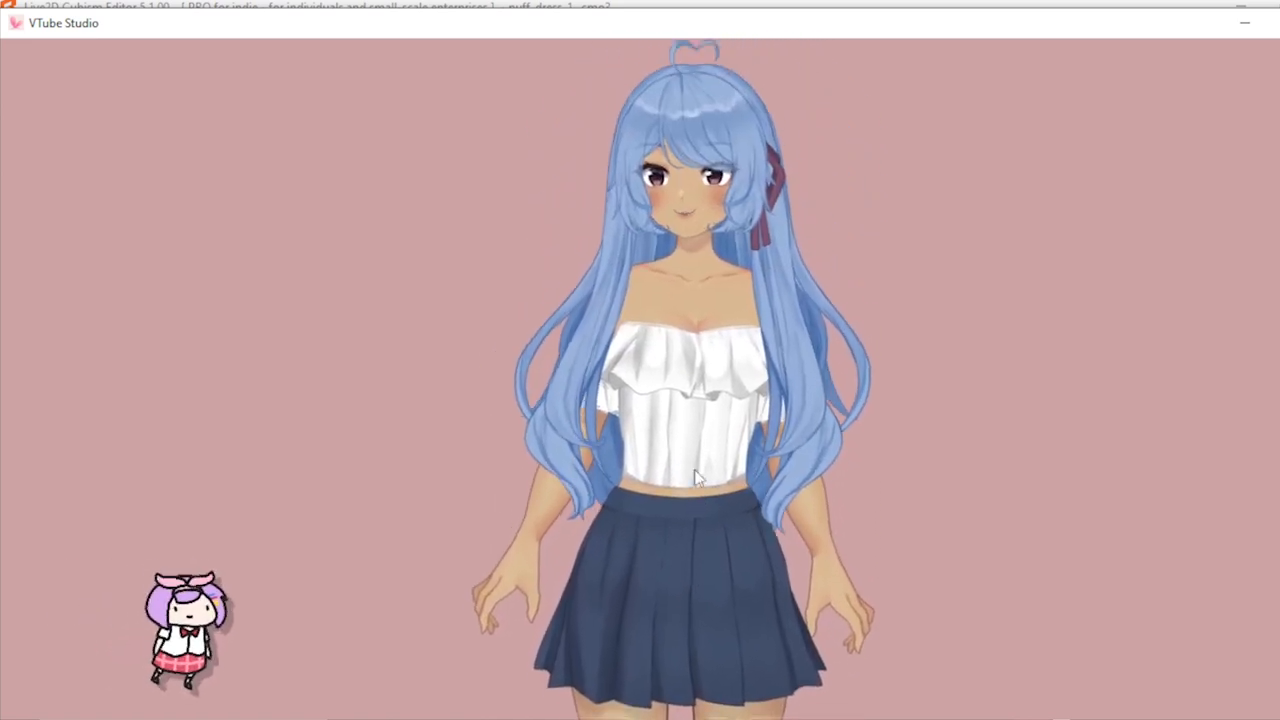
scroll(705, 309, "up", 2)
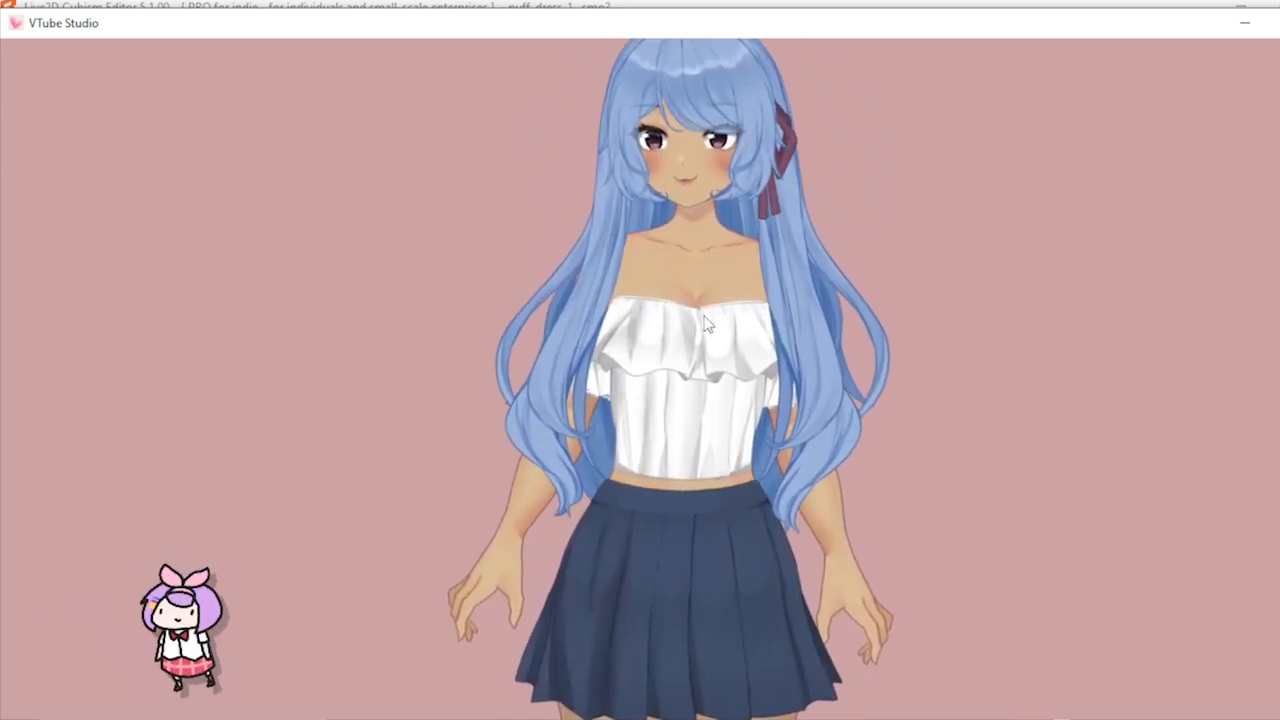
left_click_drag(706, 319, 690, 374)
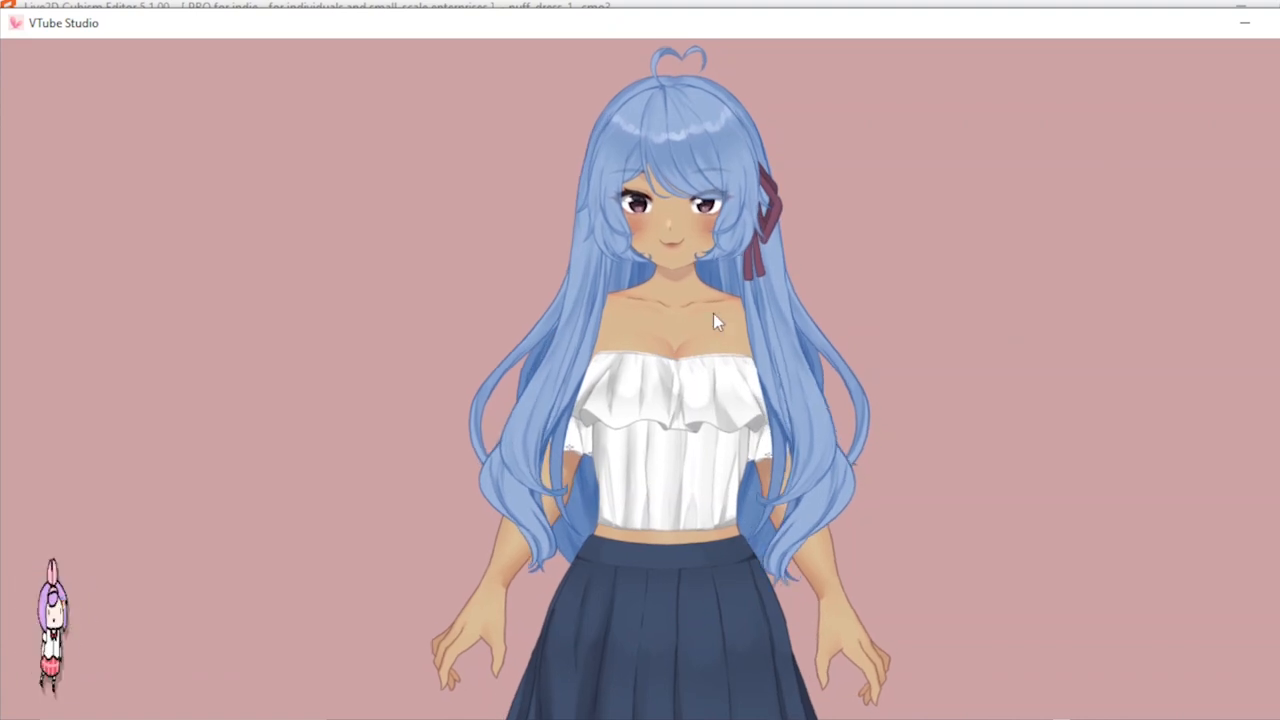
scroll(684, 270, "down", 3)
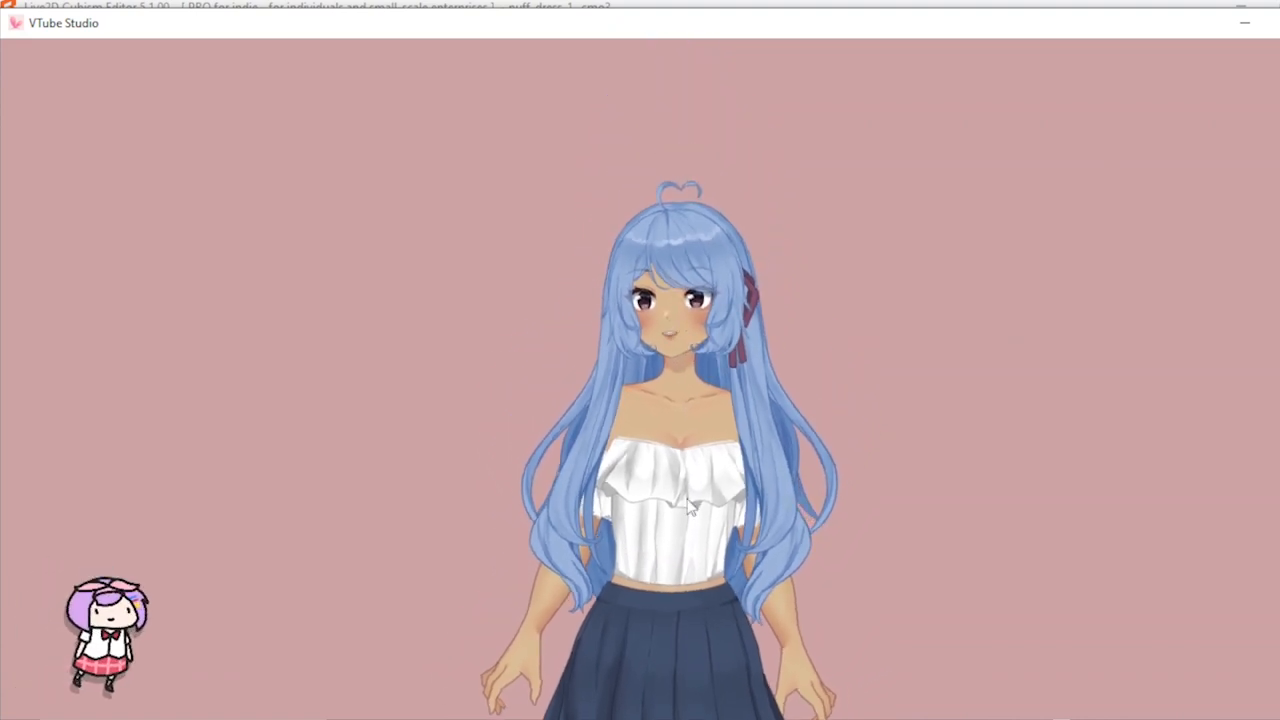
left_click_drag(684, 436, 668, 212)
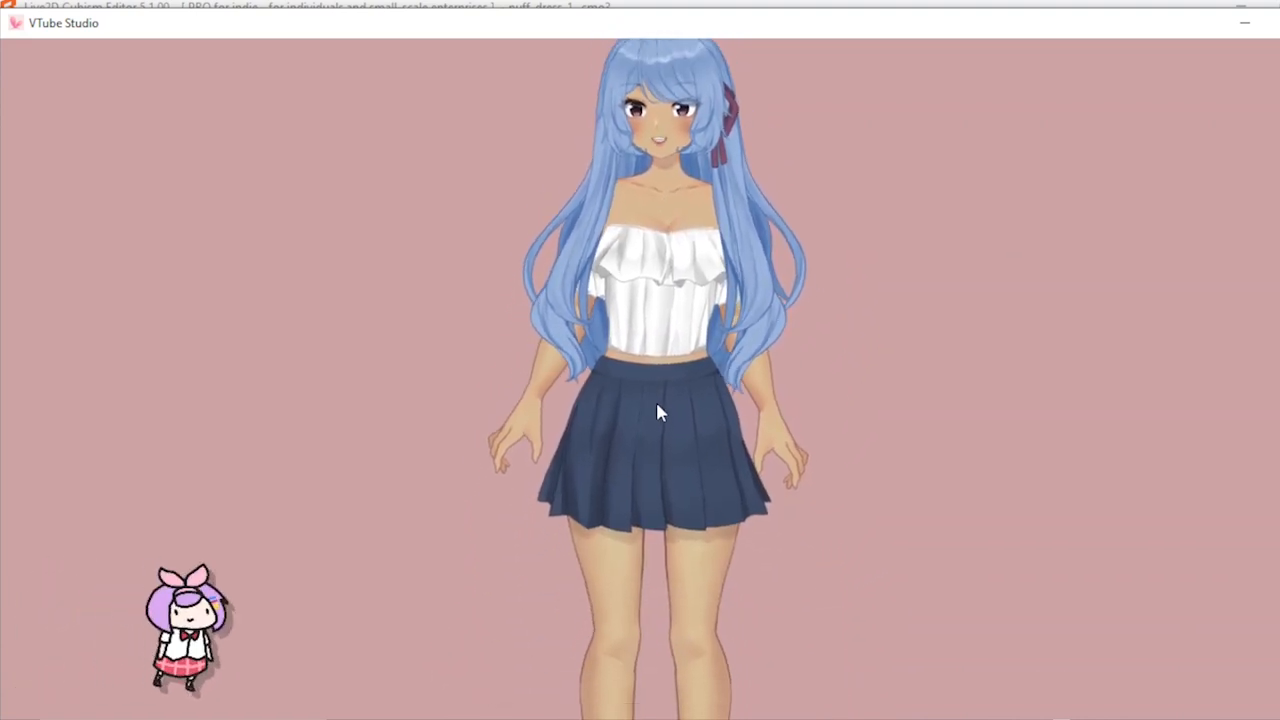
scroll(655, 399, "down", 2)
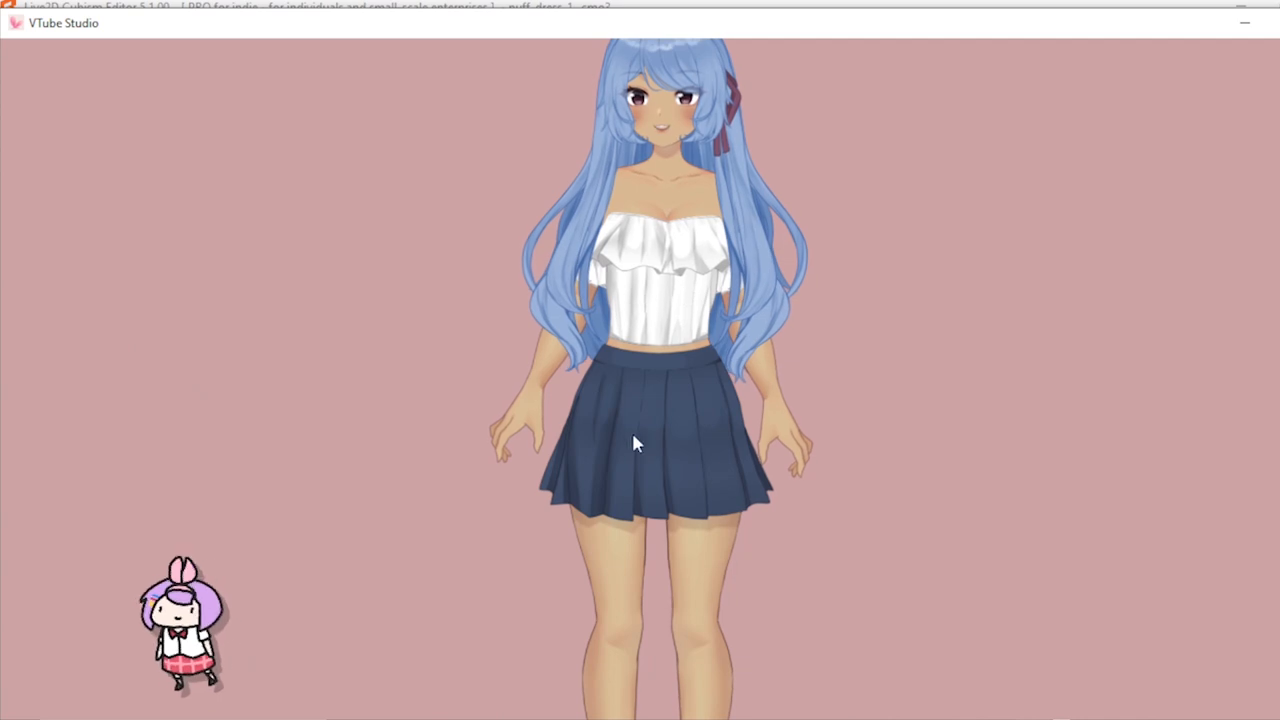
scroll(709, 473, "down", 4)
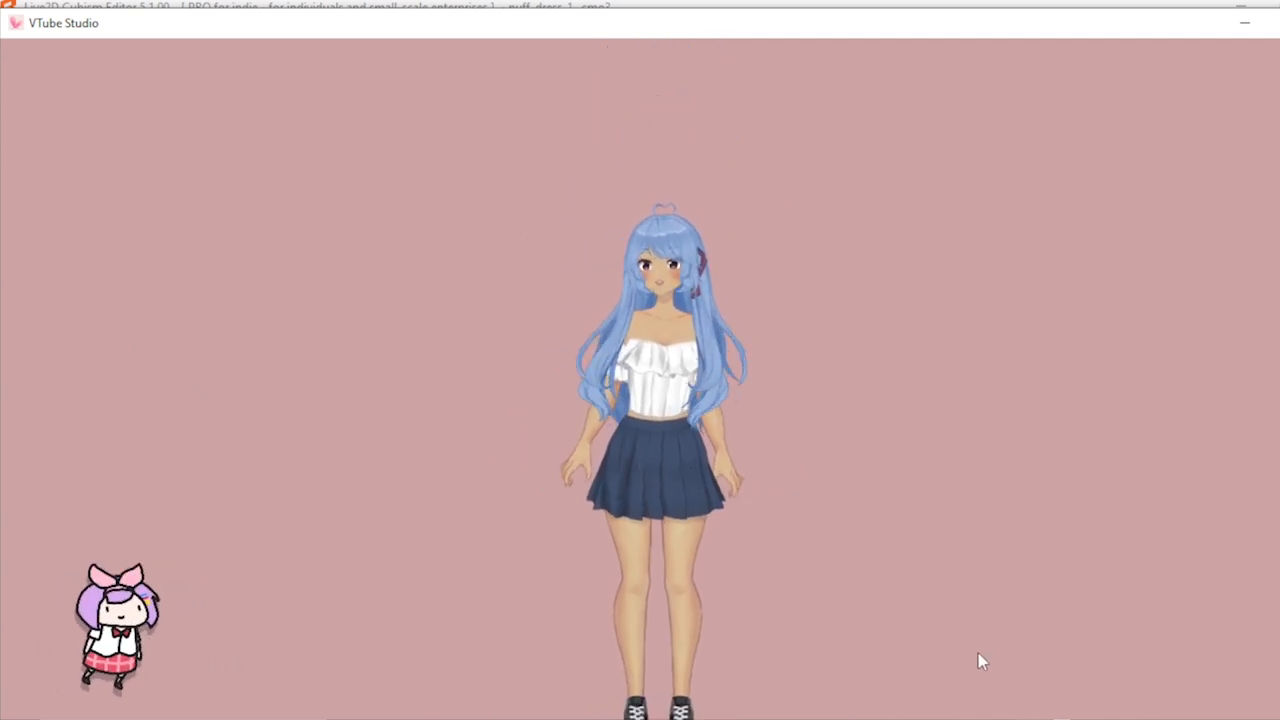
Step: Switch to Live2D Cubism Editor, examine the puff dress movement in the physics settings preview, and close it
key("alt+Tab")
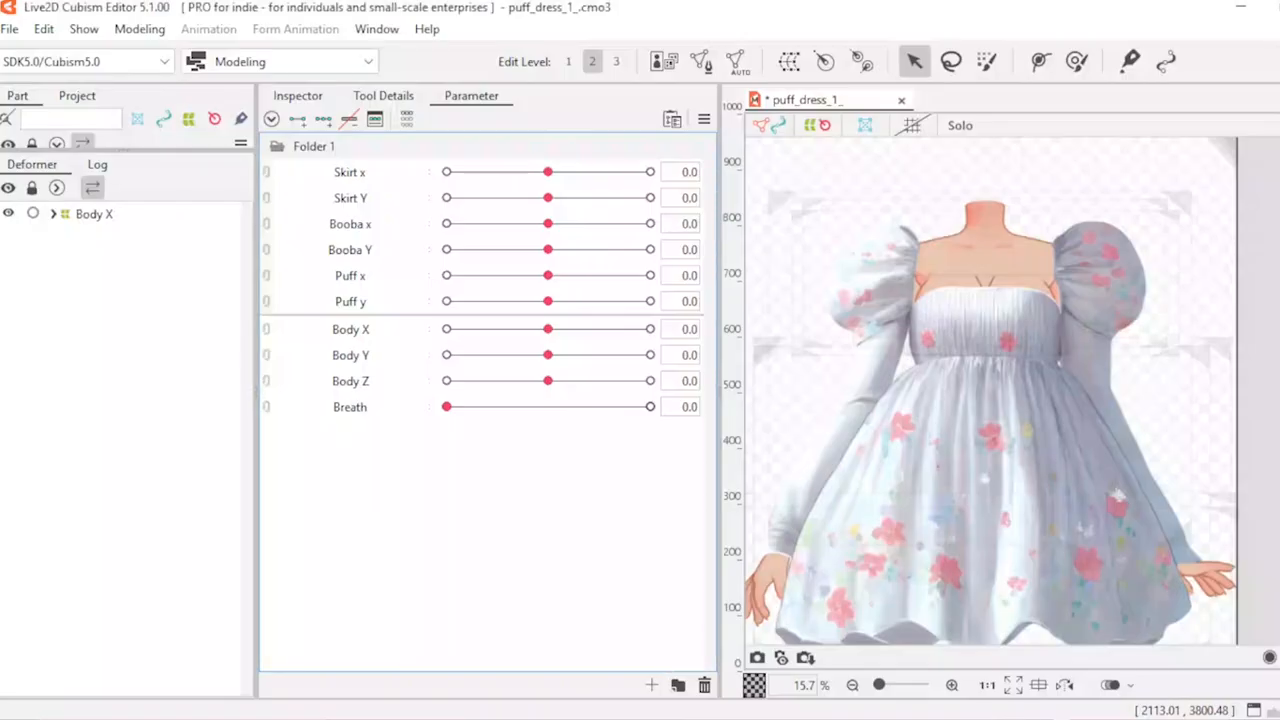
left_click(150, 29)
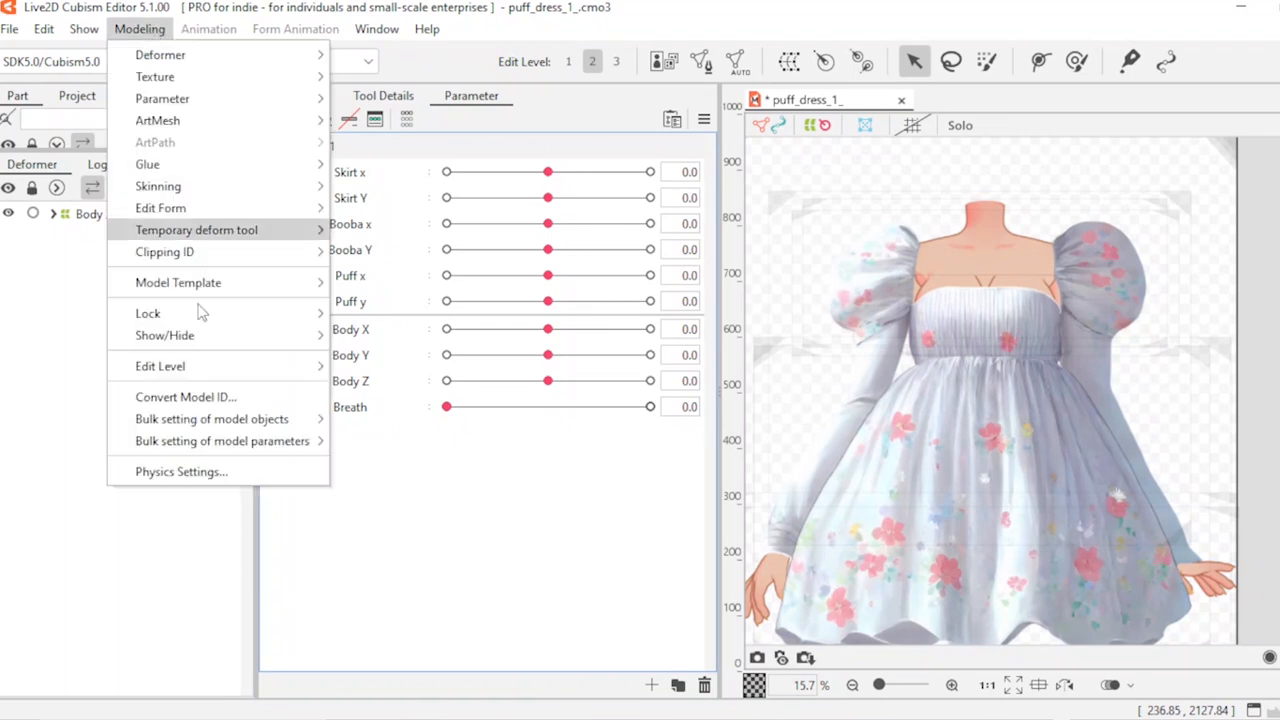
left_click(170, 472)
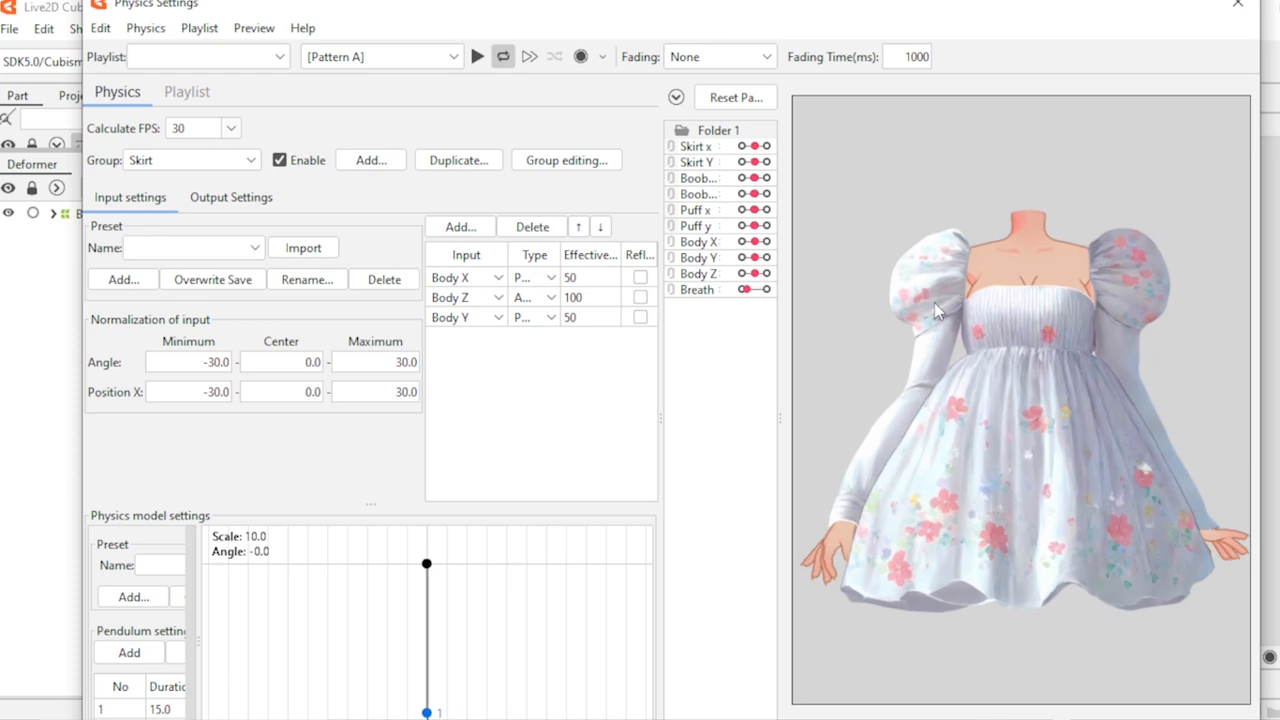
left_click(1240, 8)
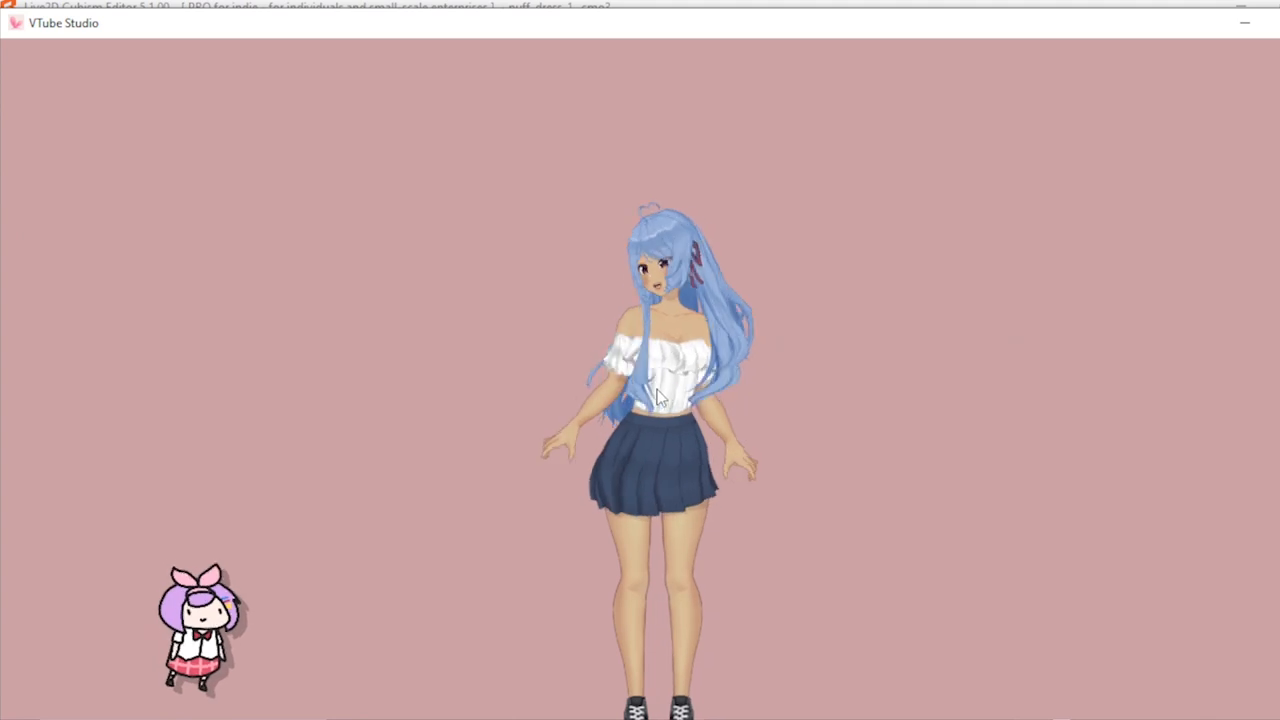
Step: In VTube Studio, open the multiply/screen color customization for the ArtMeshes of the xaphe - main model
scroll(662, 310, "up", 5)
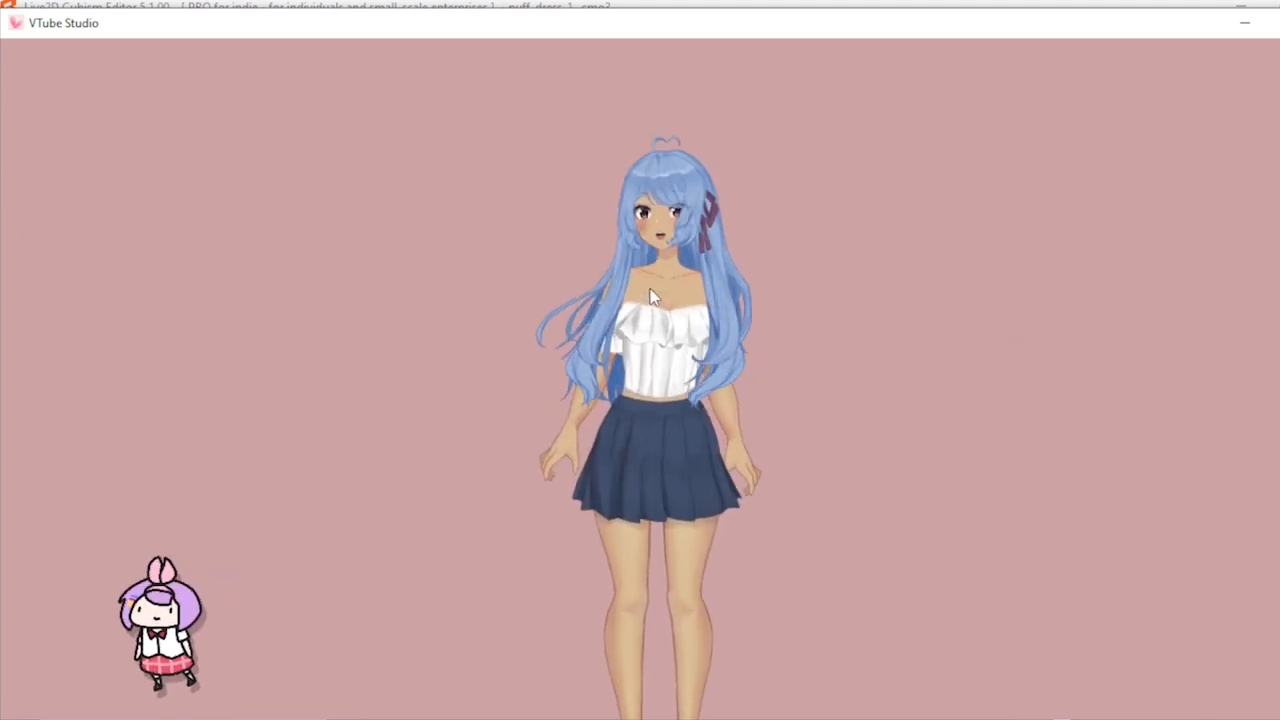
double_click(662, 312)
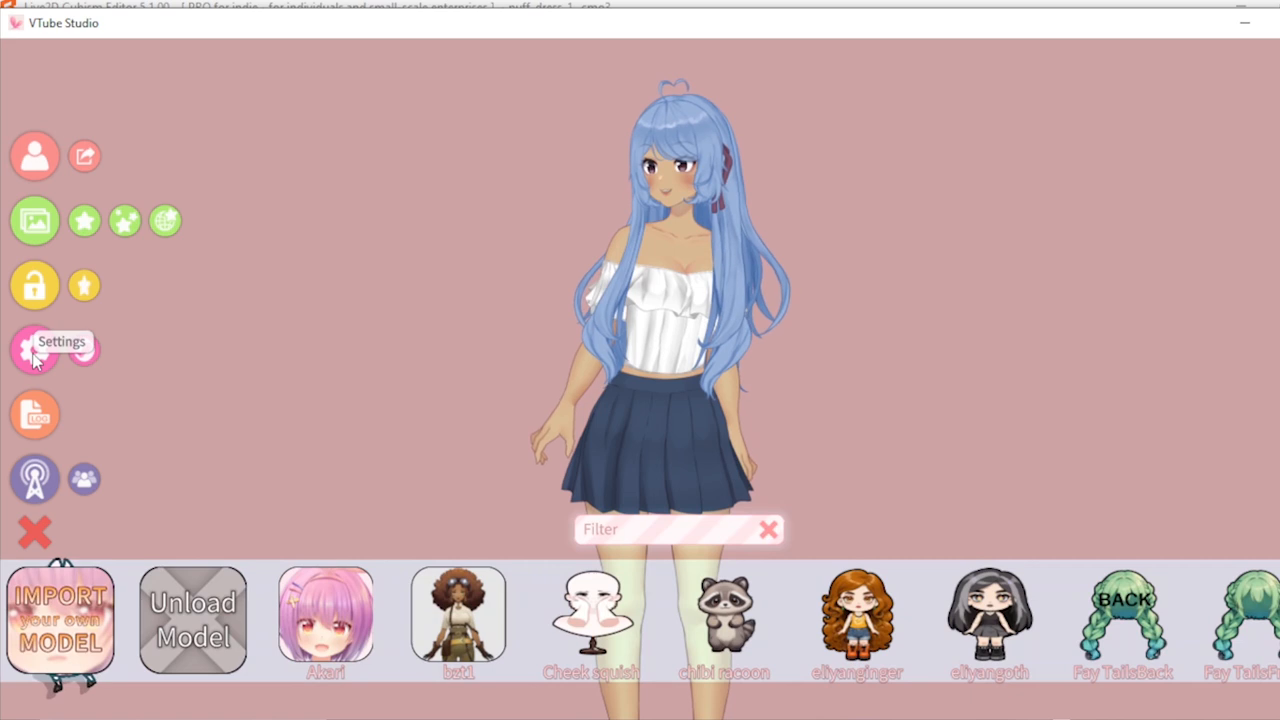
left_click(35, 352)
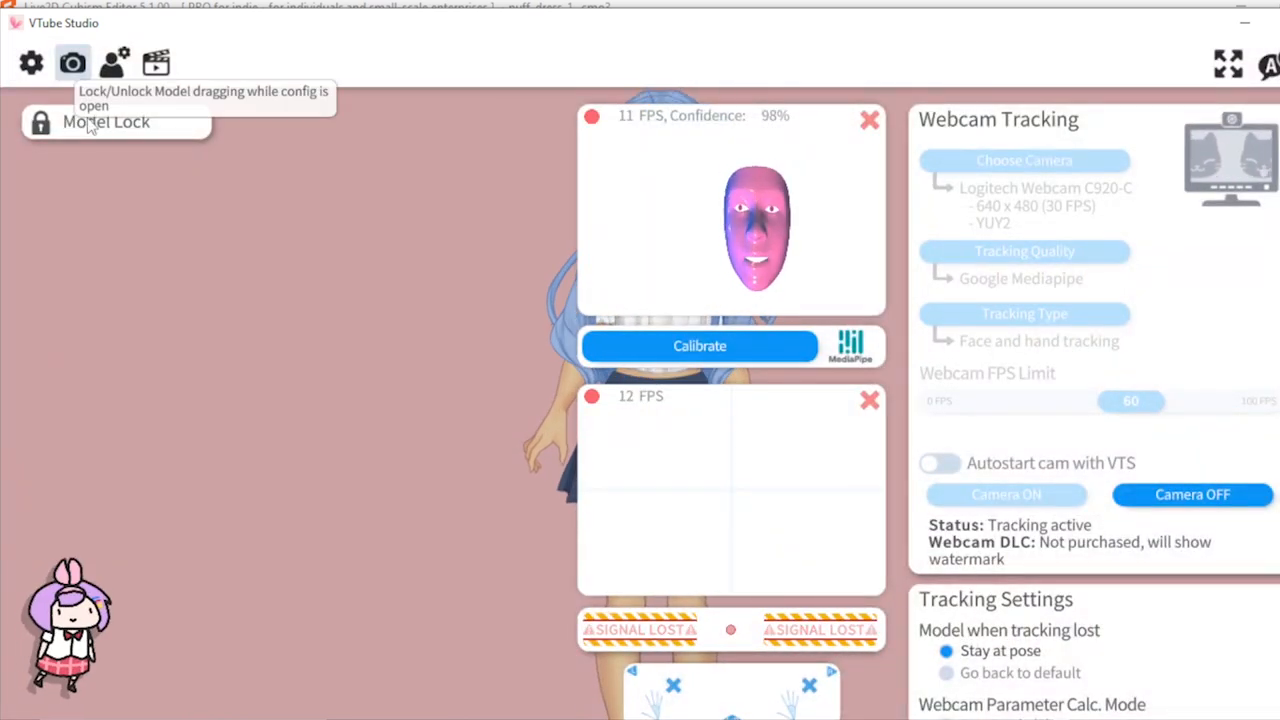
left_click(113, 66)
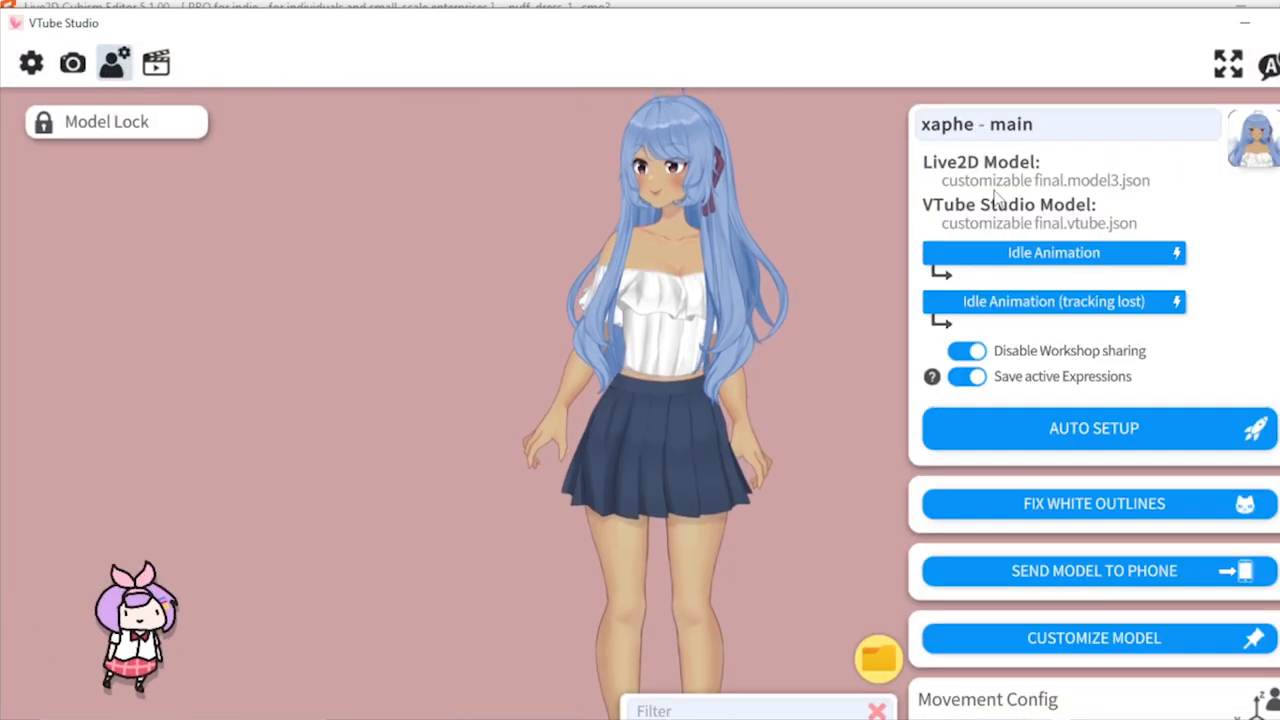
left_click(1133, 646)
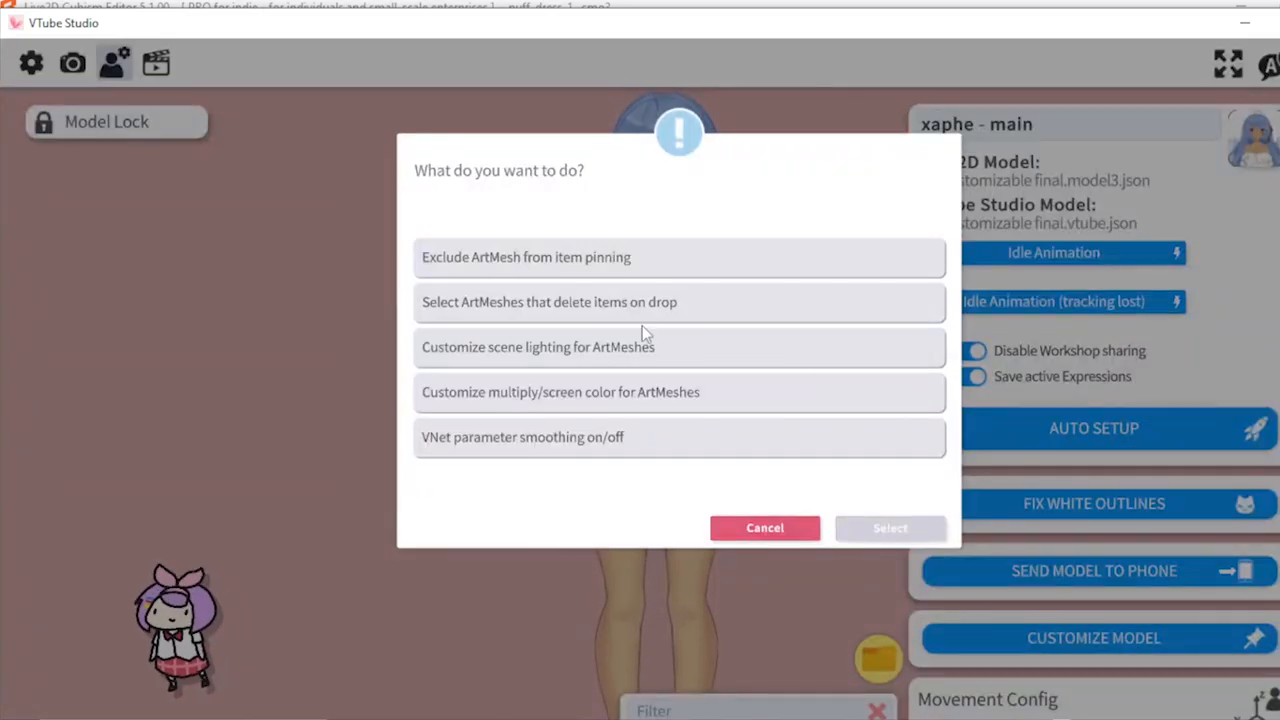
left_click(740, 406)
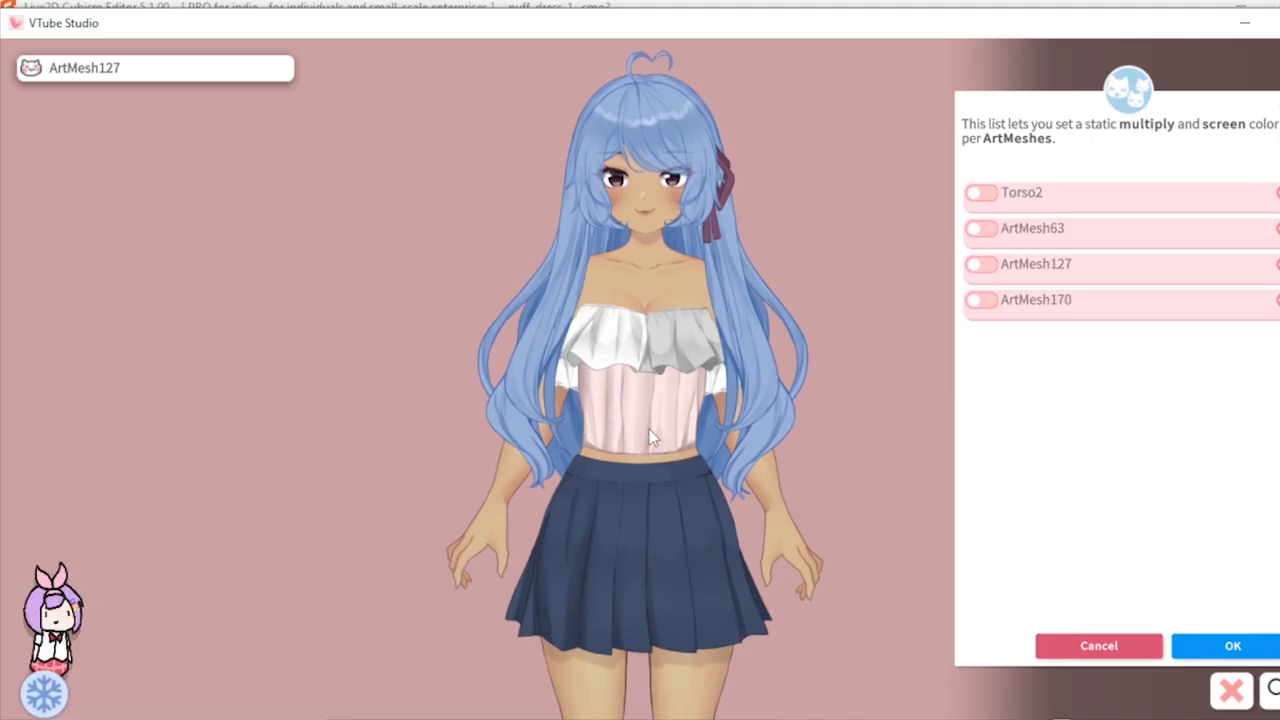
Step: Make the top's bodice, ArtMesh63, fully transparent through its multiply color alpha and accept the black screen color
left_click(983, 228)
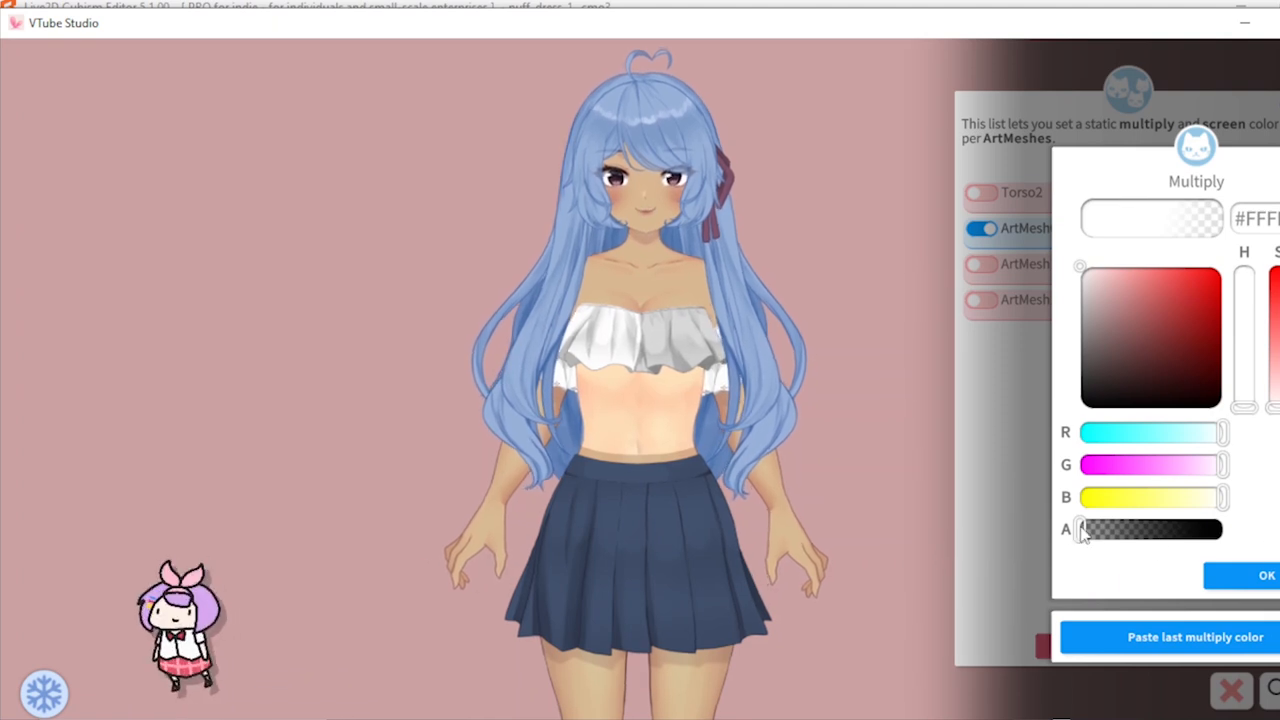
left_click(1183, 530)
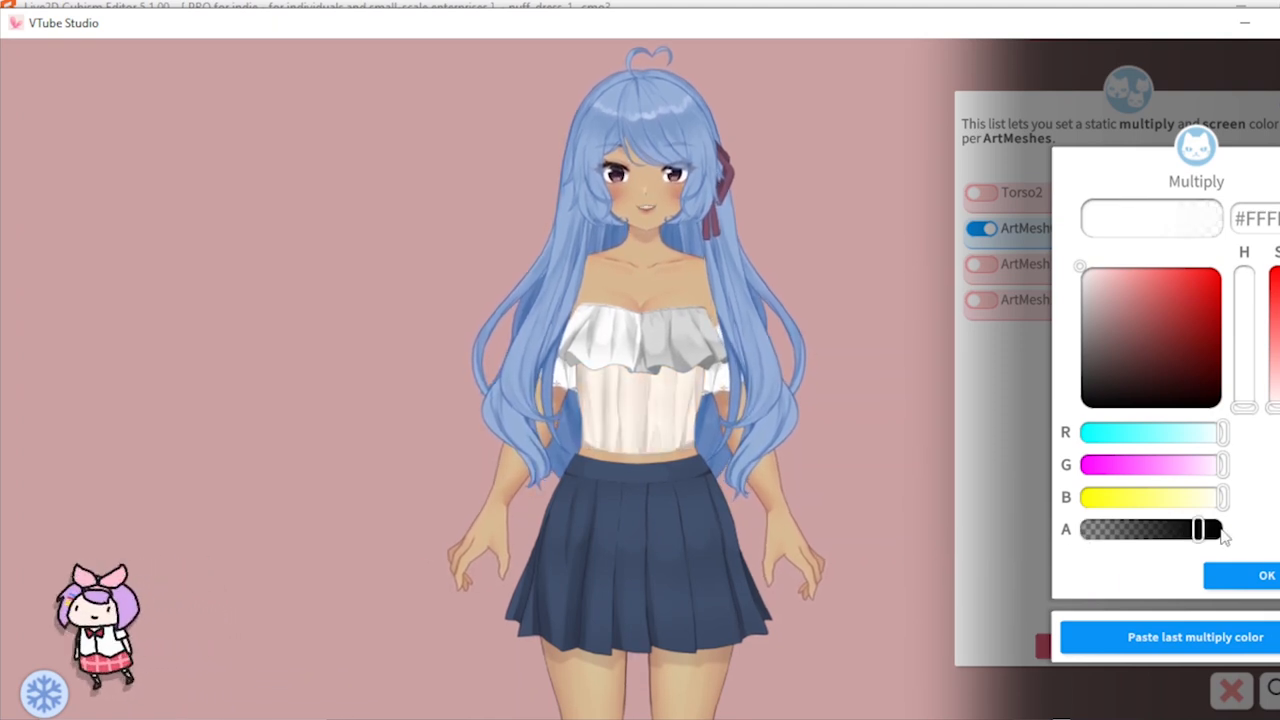
left_click_drag(1100, 540, 1030, 535)
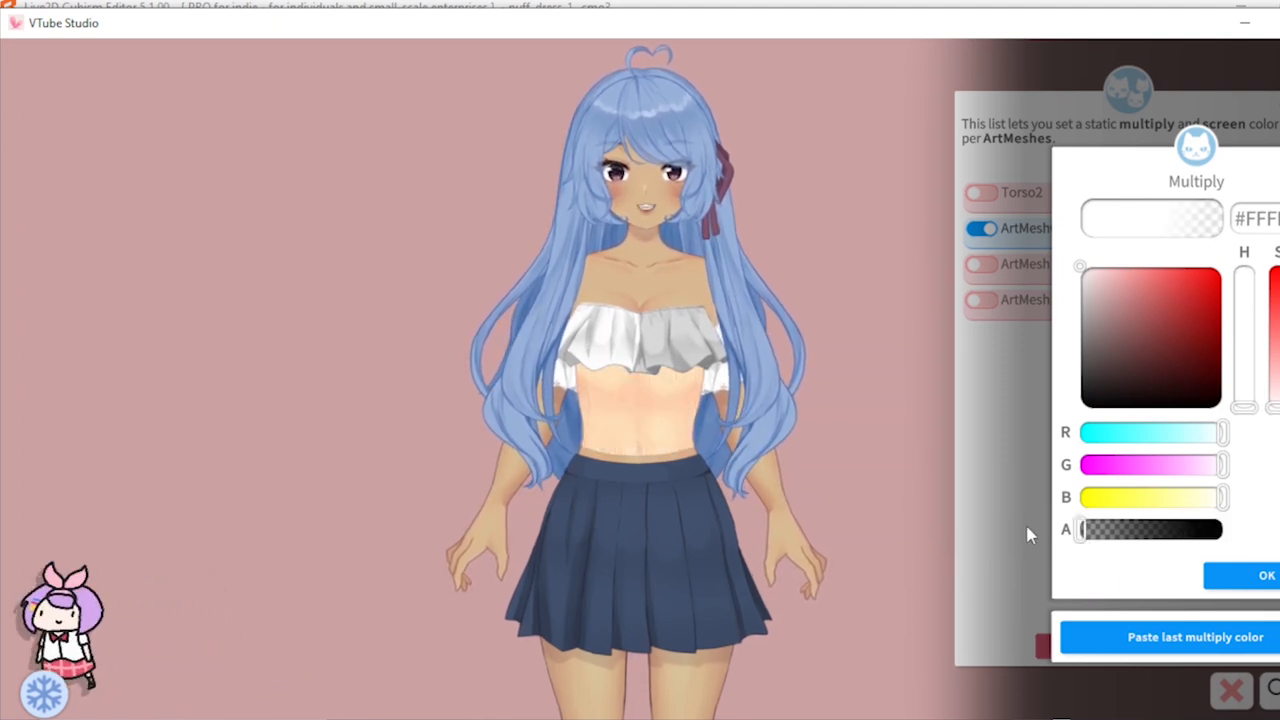
left_click(1270, 582)
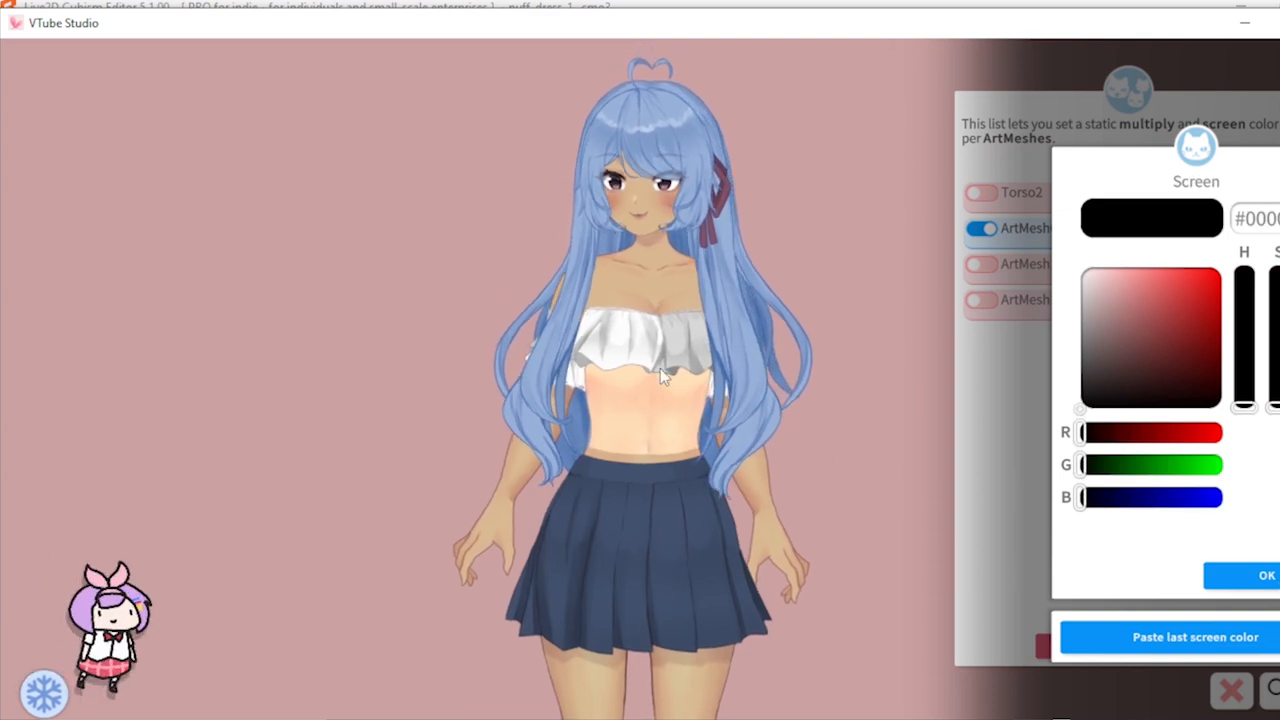
left_click(1262, 576)
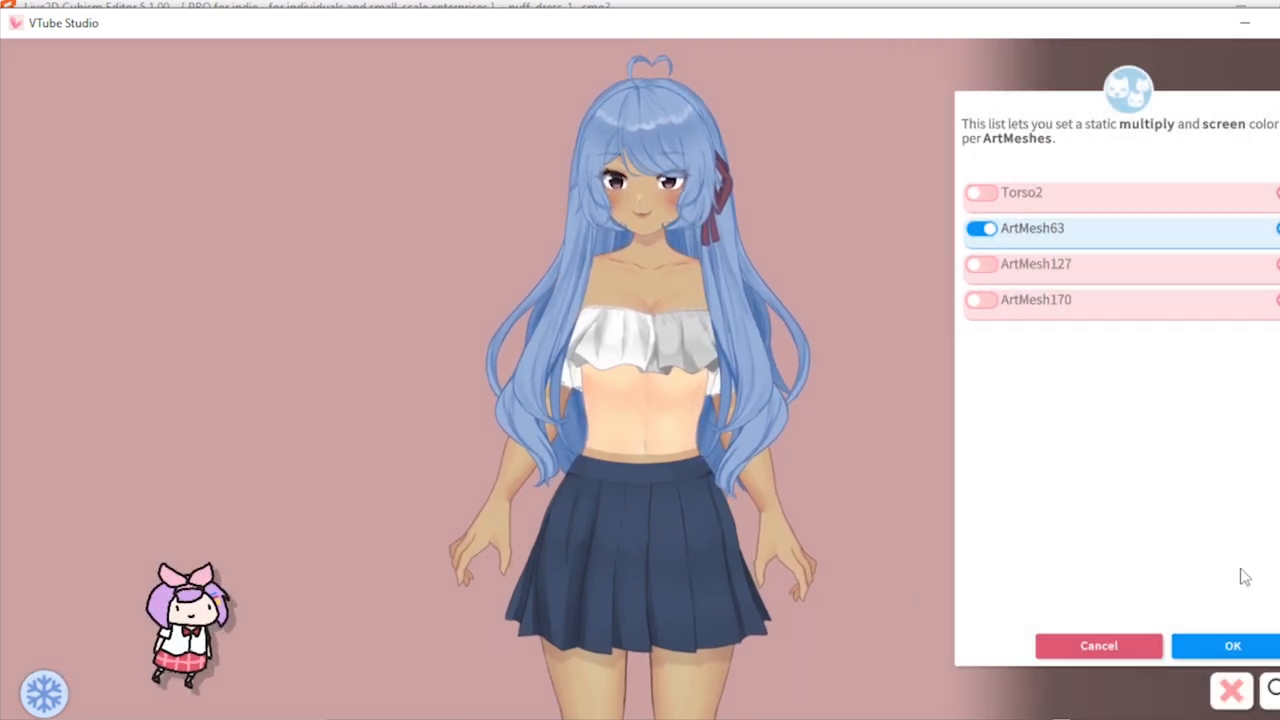
Step: Make the top's ruffle ArtMeshes Ruffles1, Ruffles2, Ruffles4 and Ruffles6 fully transparent, and enable the color override for sleeve ArtMesh L2
left_click(599, 342)
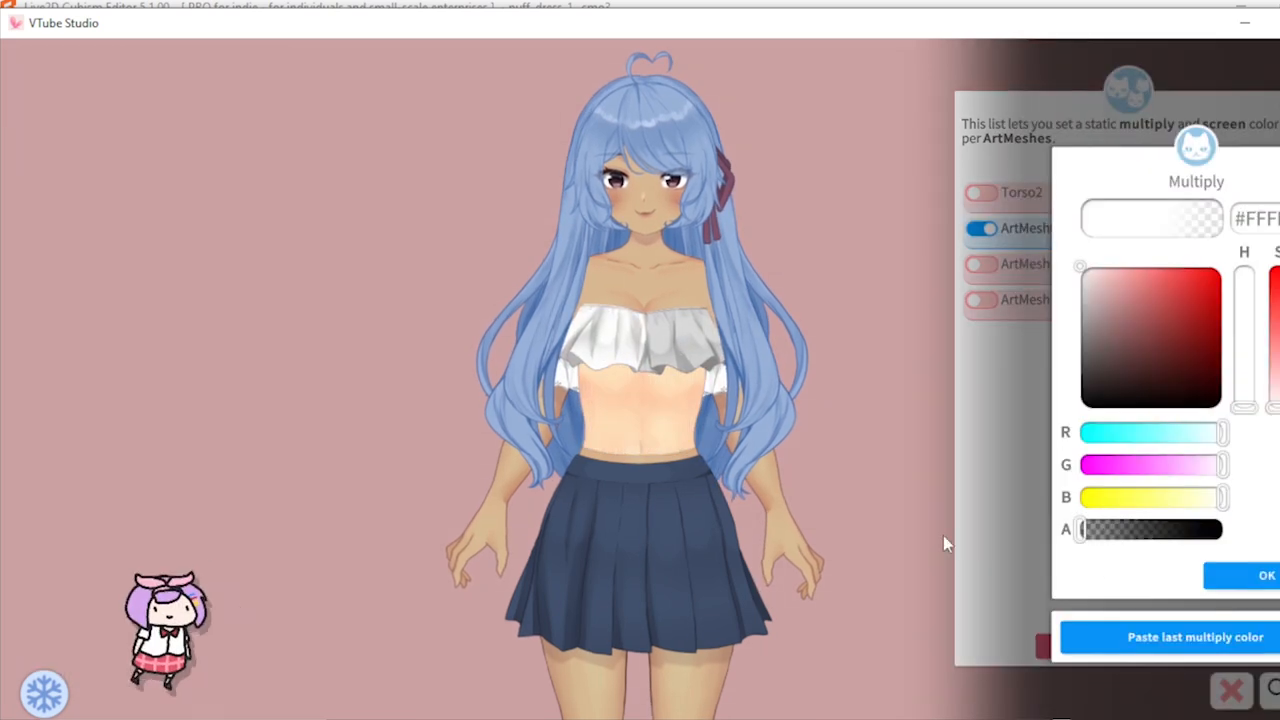
left_click(1267, 575)
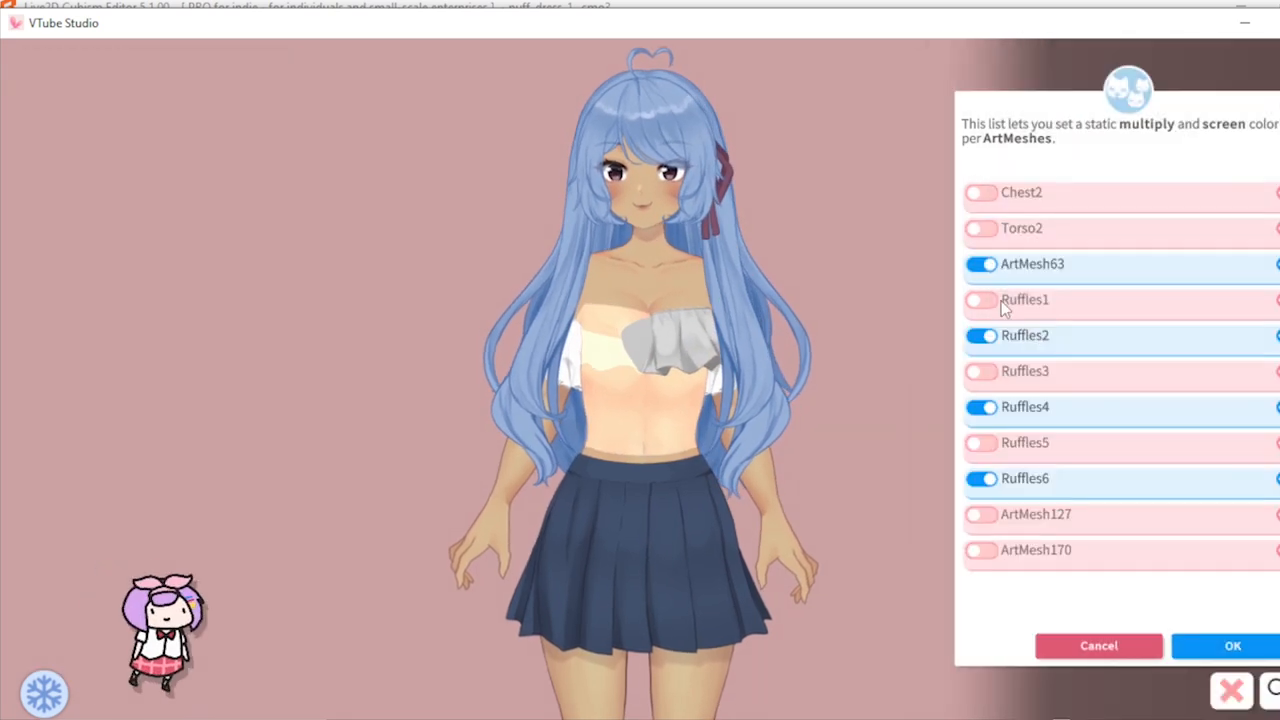
left_click(1003, 307)
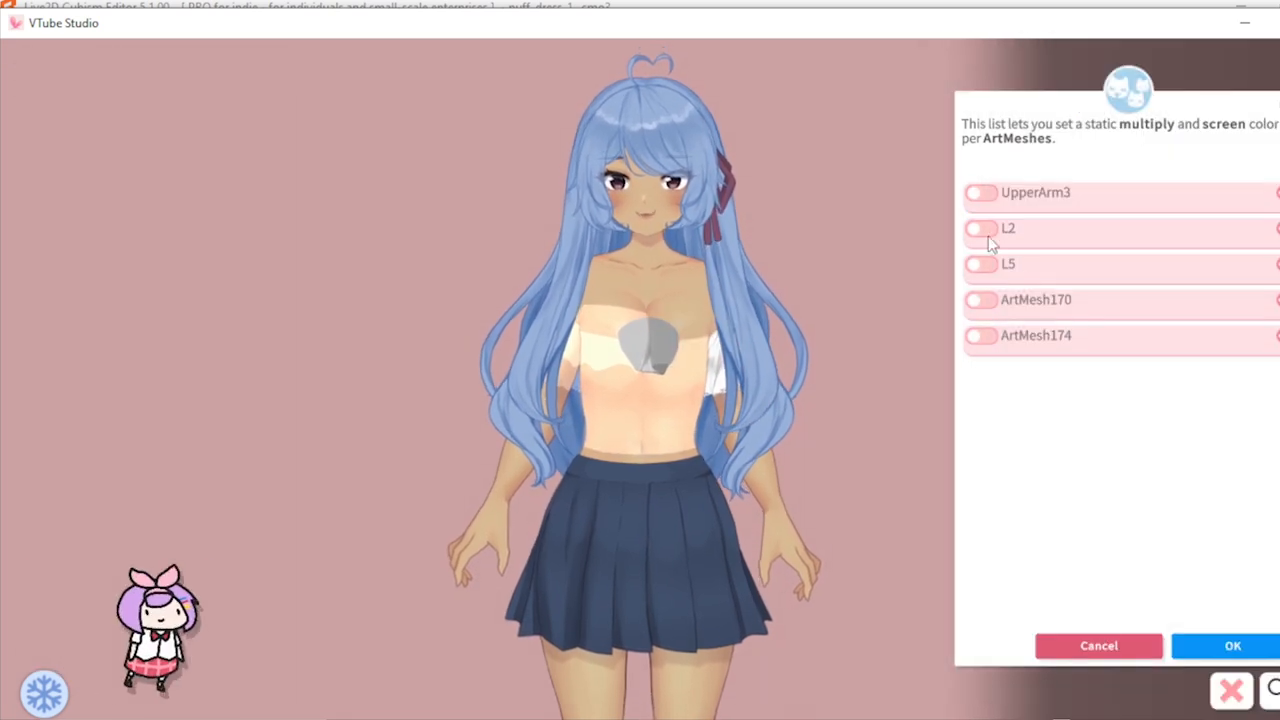
left_click(981, 228)
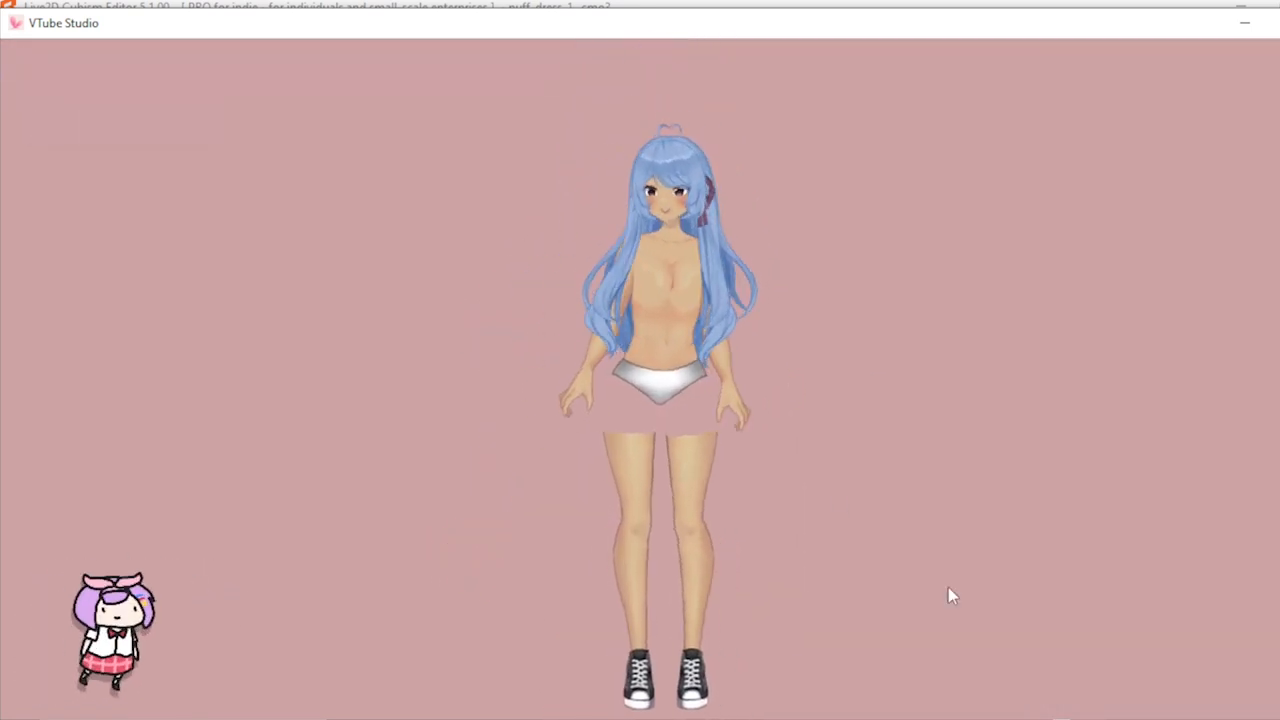
Step: Reopen the ArtMesh multiply/screen color customization and enable the color override for the avatar's LoweArm3
double_click(349, 212)
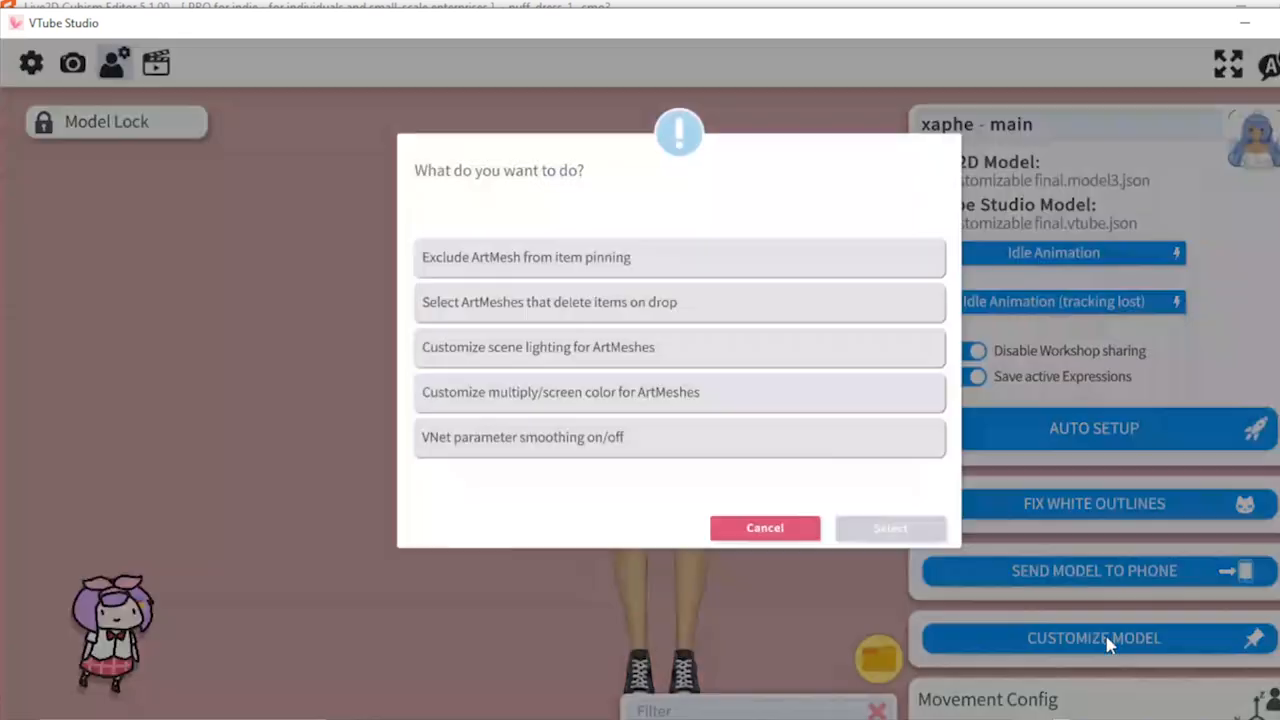
left_click(810, 392)
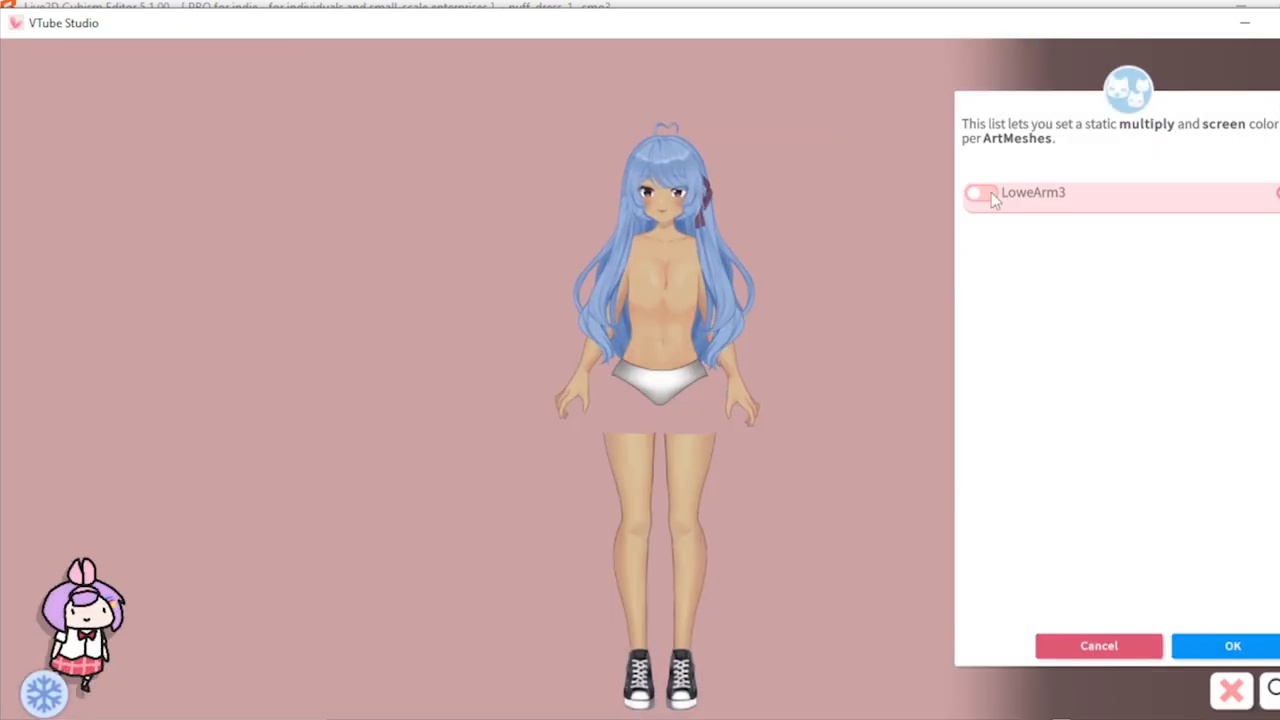
left_click(978, 193)
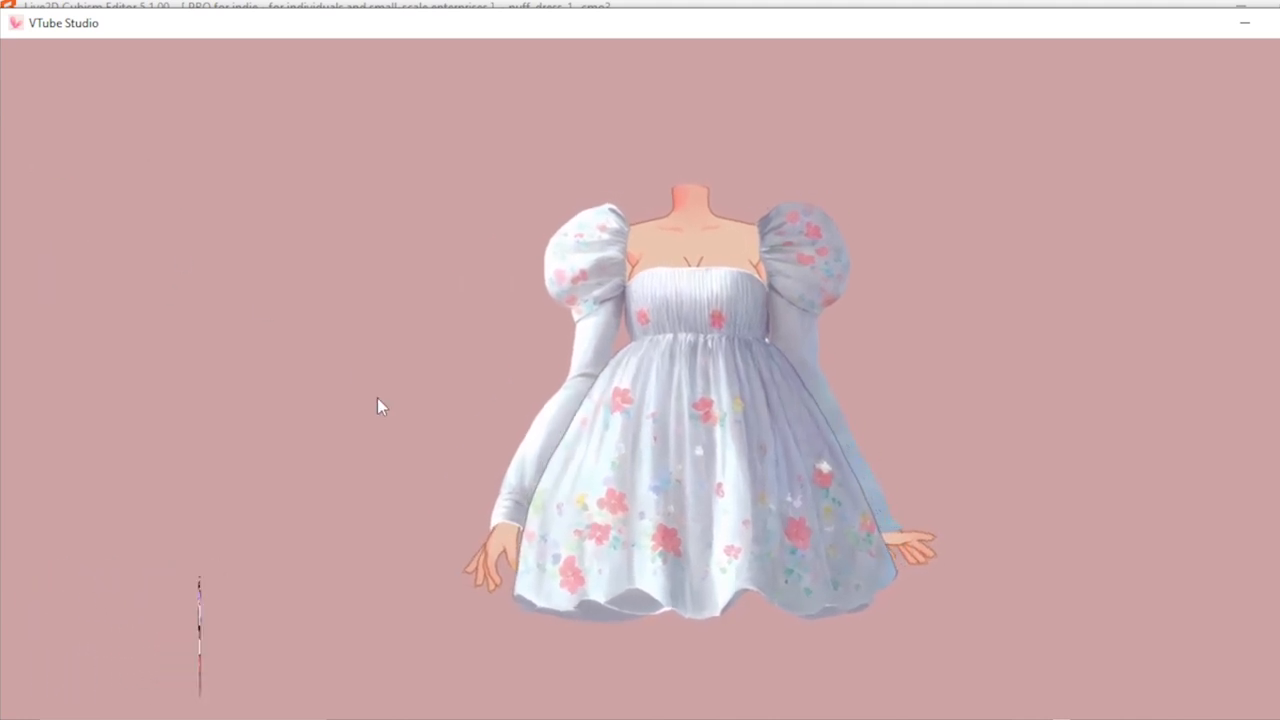
Step: In the puff_dress_1_ model settings, invert the Body Rotation Z input range by setting its IN values to -30 and 30
left_click(35, 343)
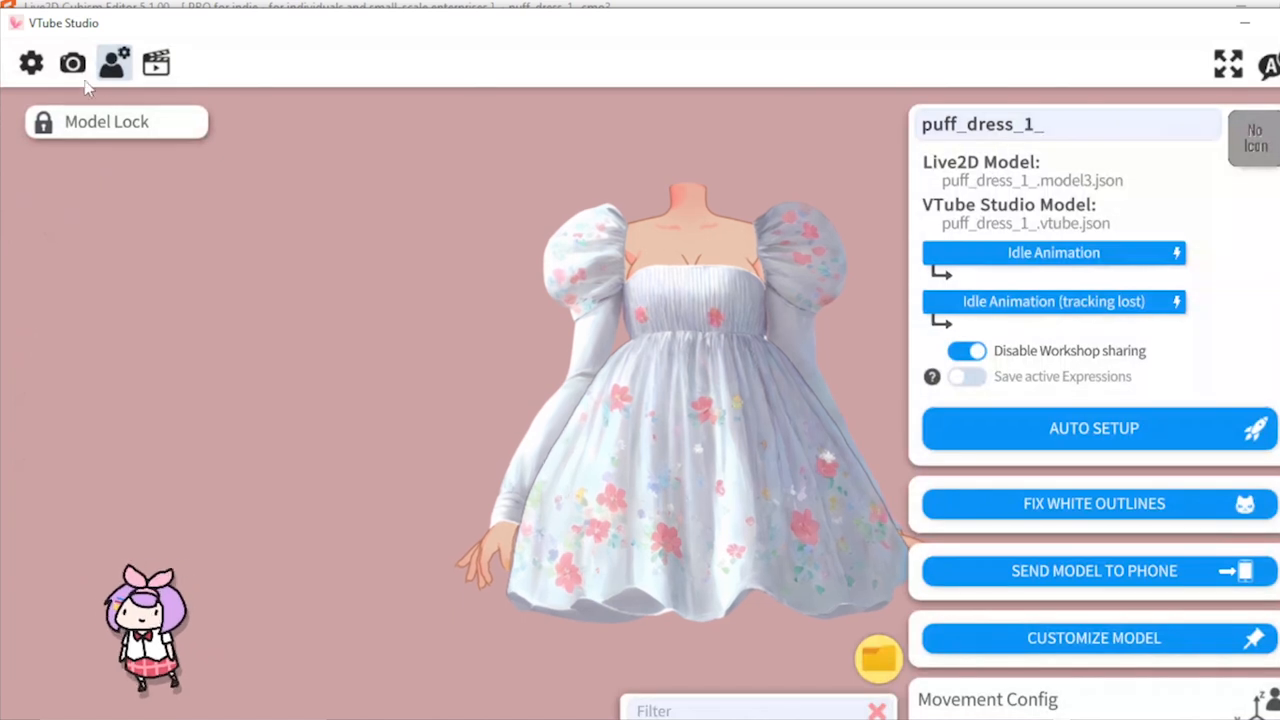
scroll(1195, 335, "down", 3)
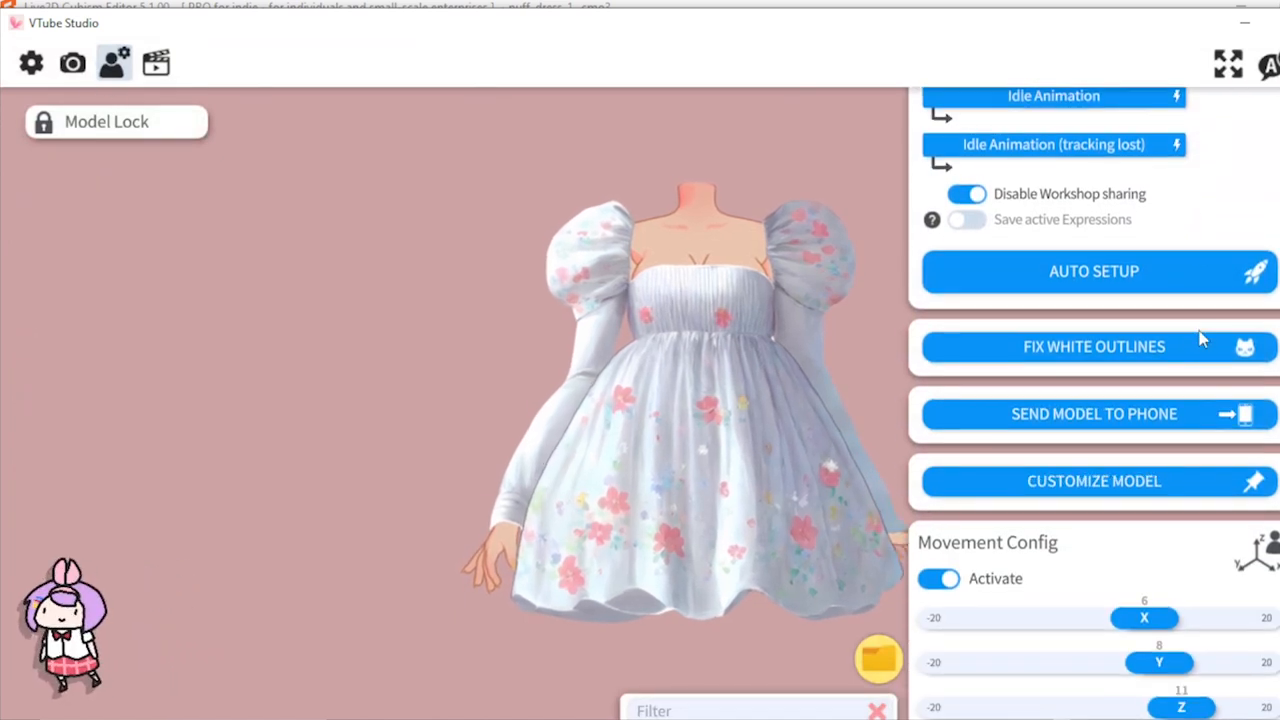
scroll(1185, 510, "down", 7)
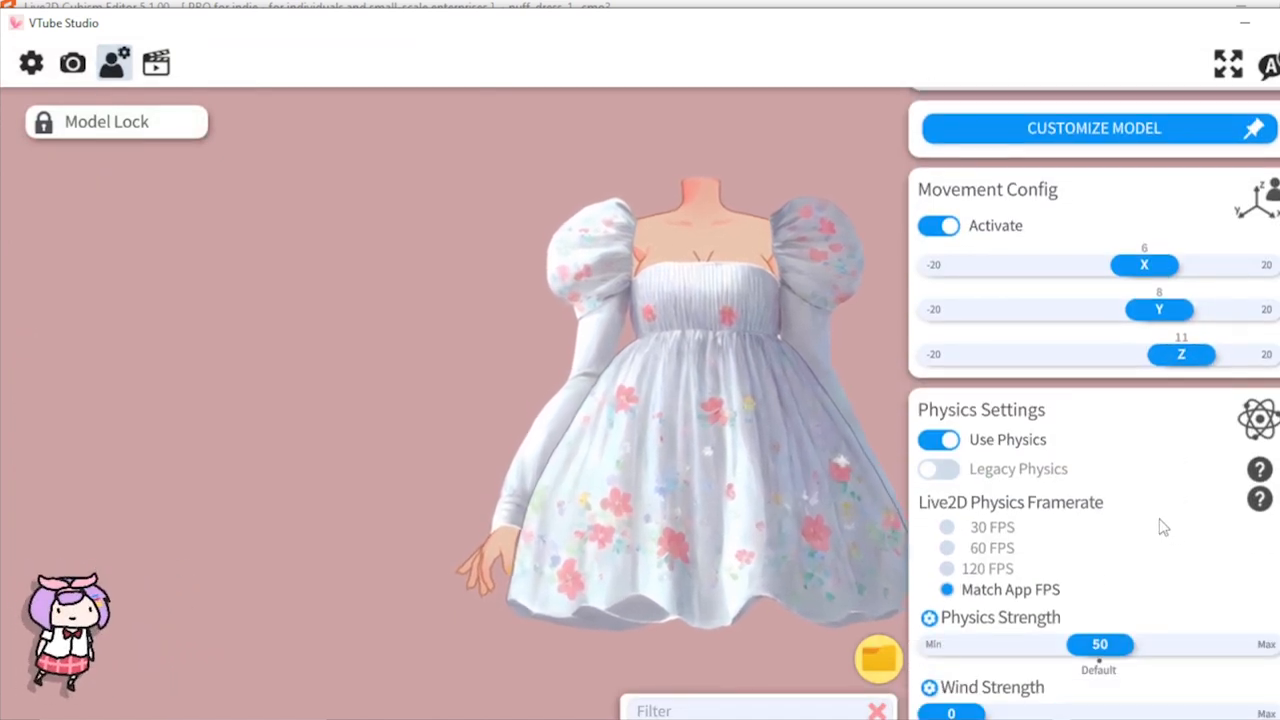
scroll(1150, 518, "down", 5)
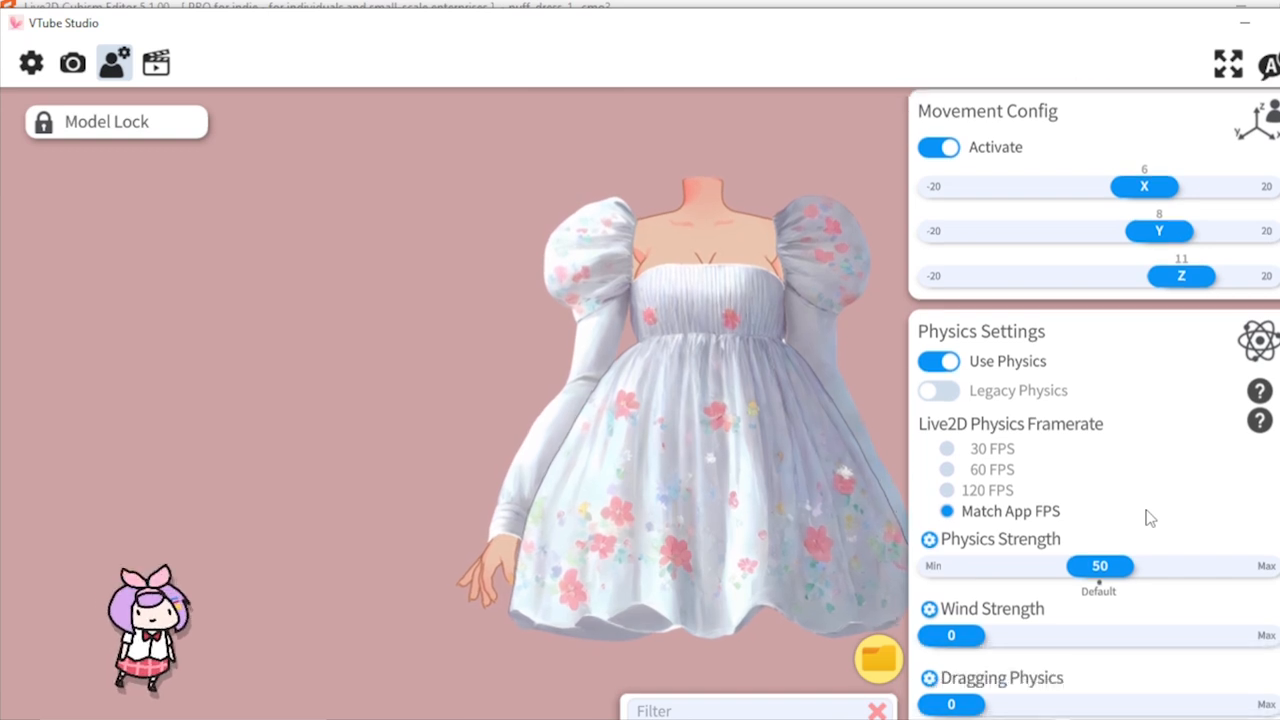
scroll(1150, 508, "down", 4)
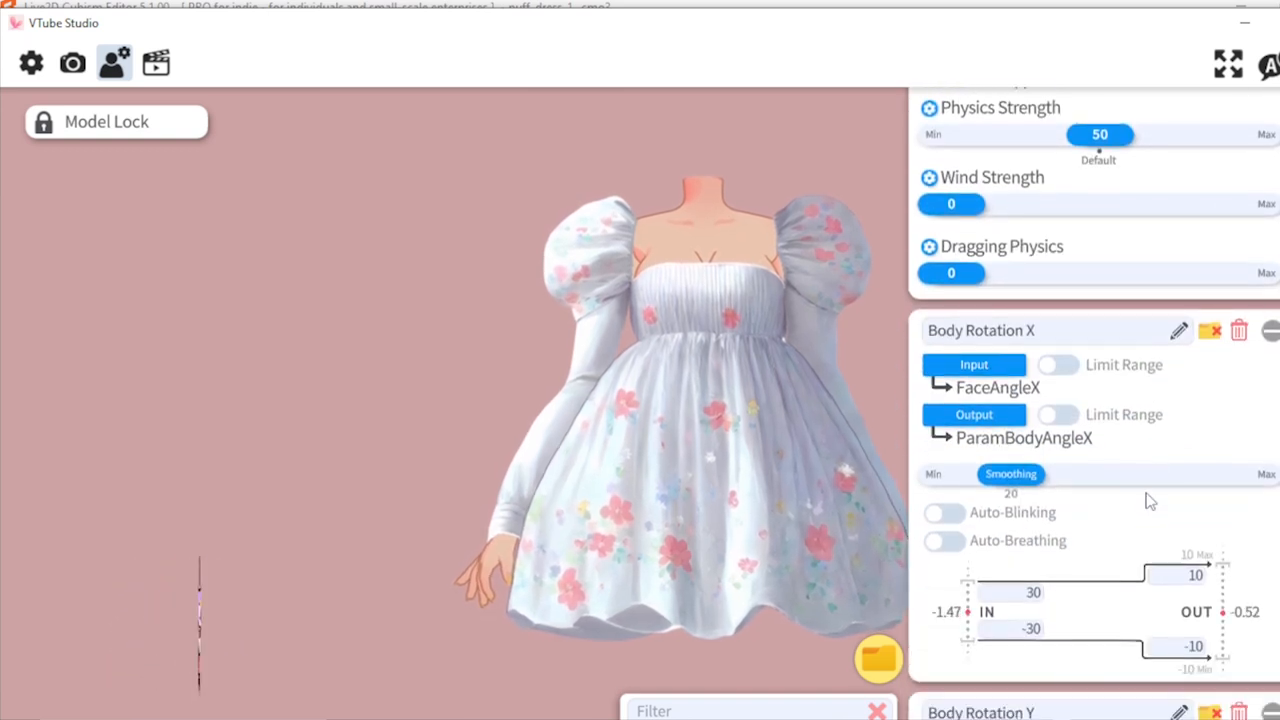
scroll(1148, 485, "down", 3)
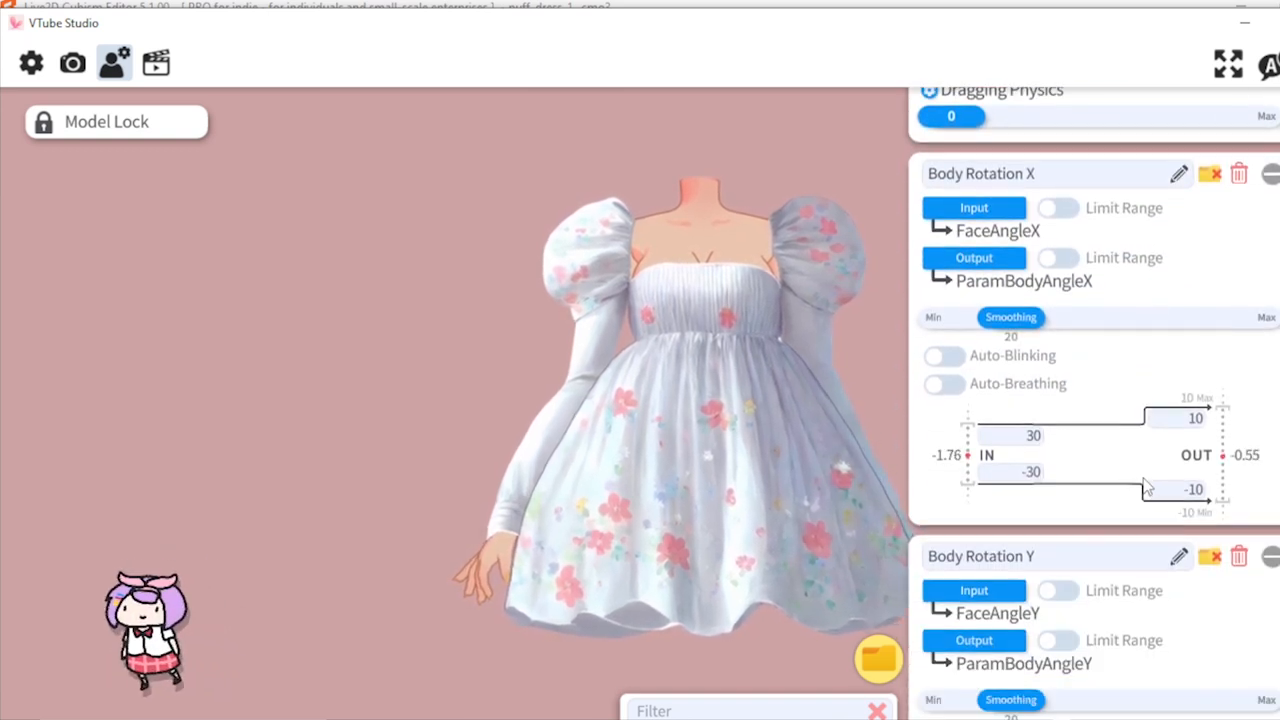
scroll(1147, 490, "down", 3)
scroll(1147, 491, "down", 3)
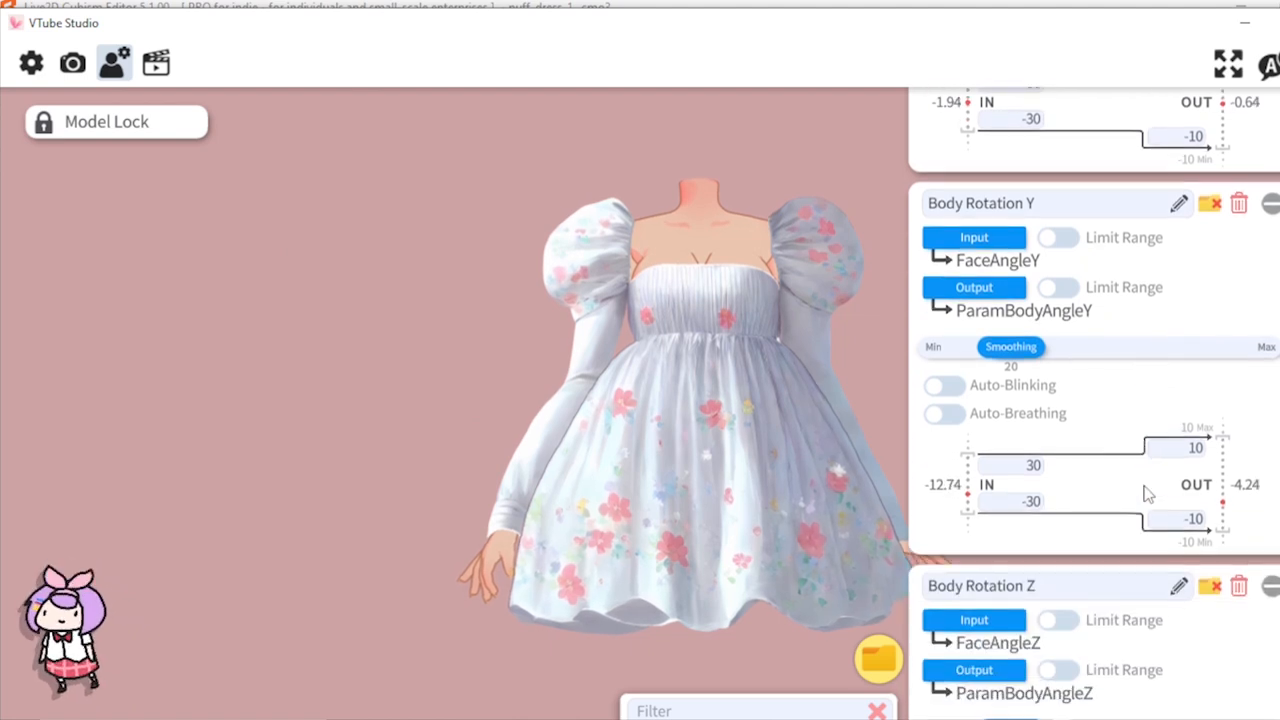
scroll(1143, 490, "down", 3)
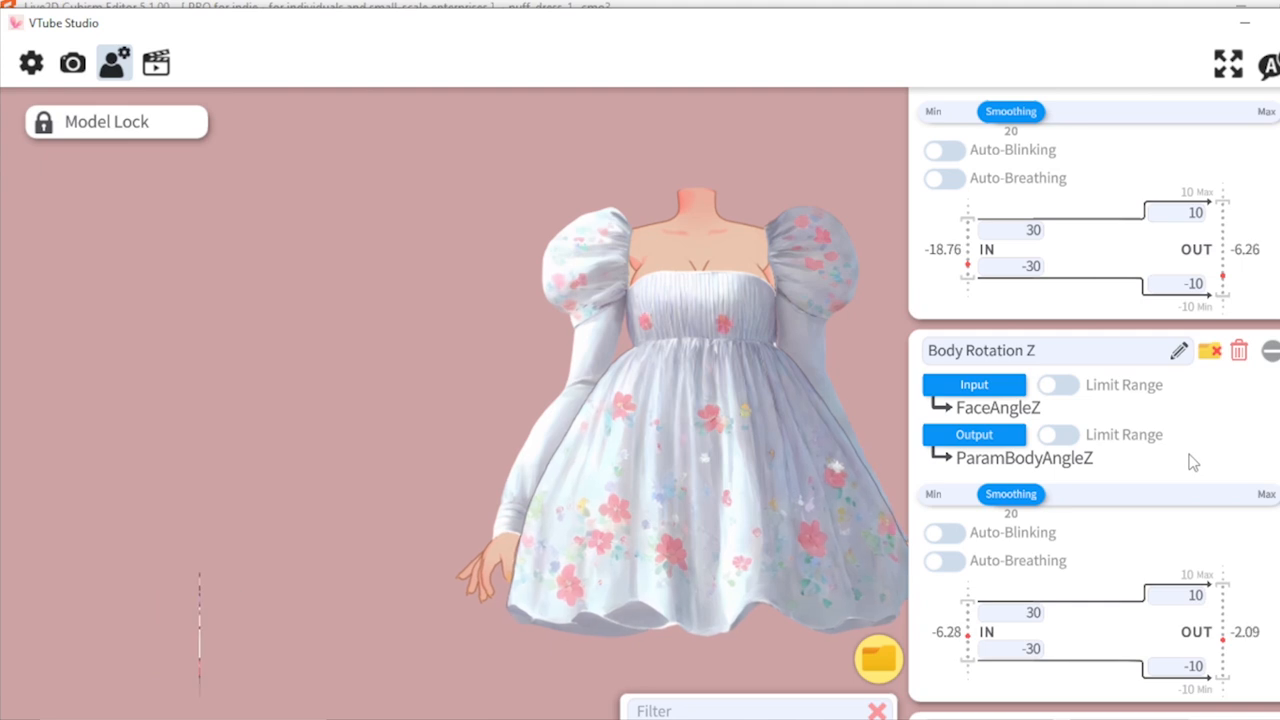
scroll(1192, 462, "down", 3)
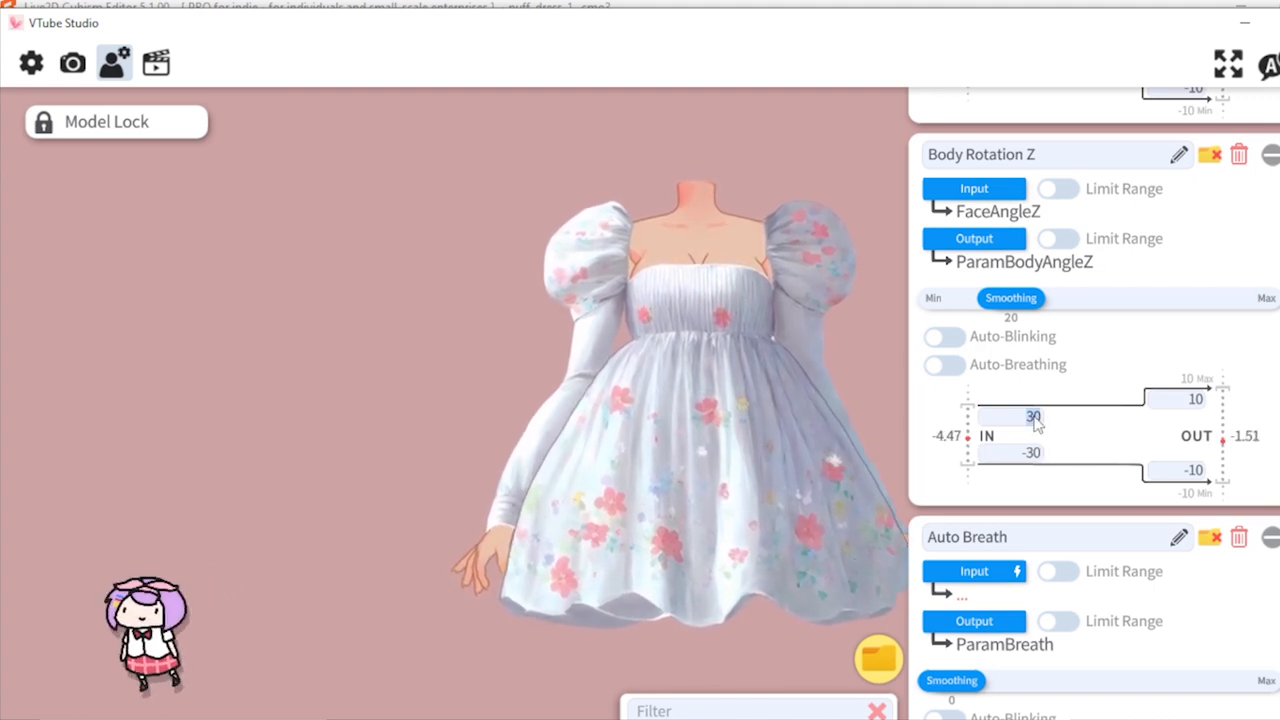
key("BackSpace")
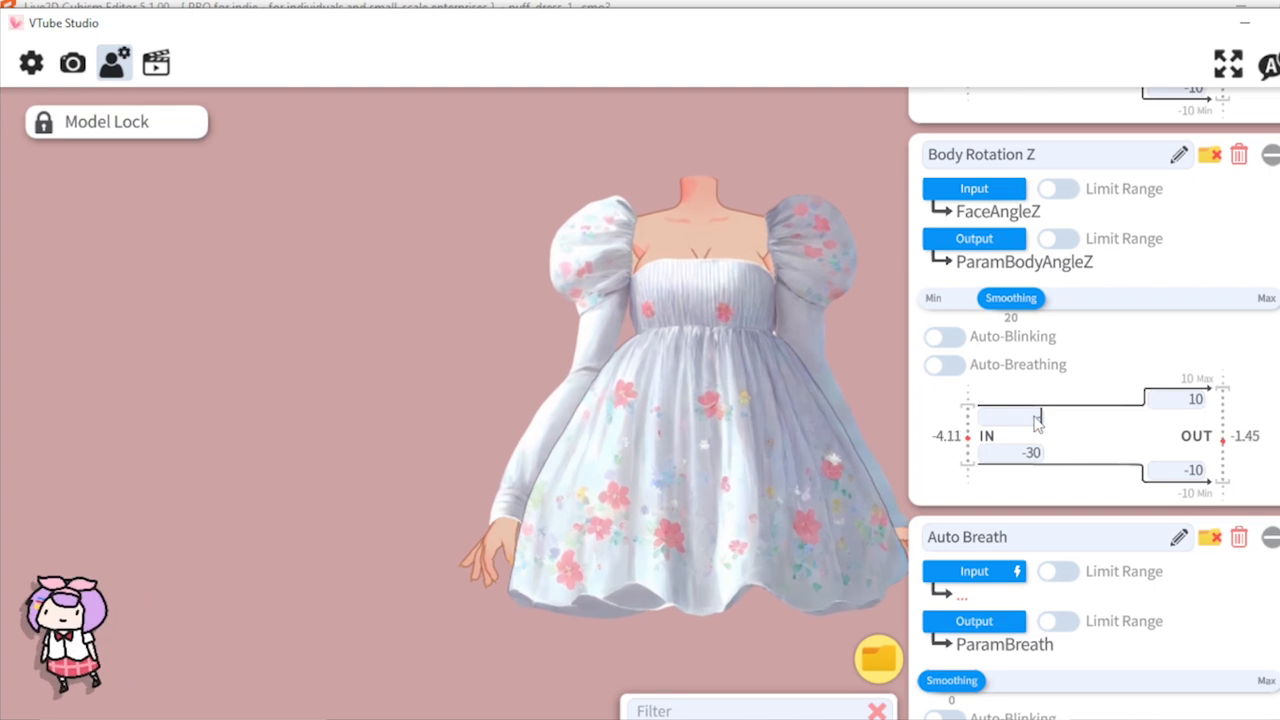
type("-30")
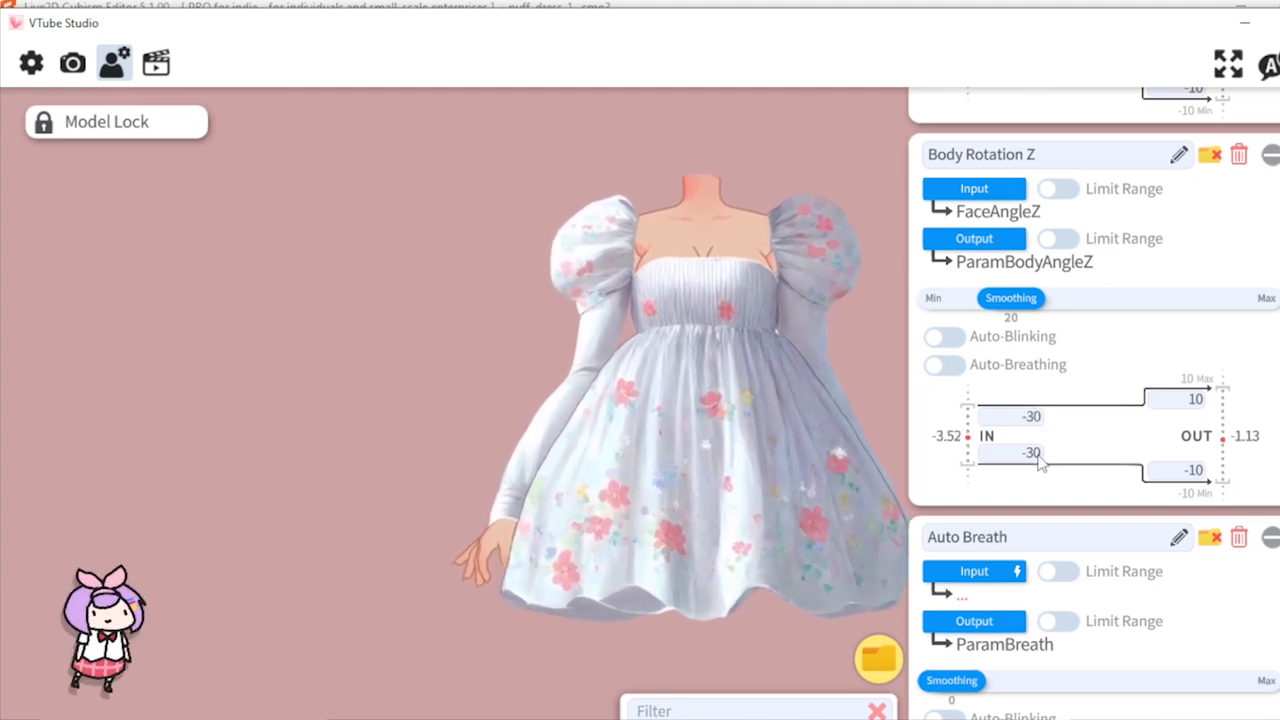
left_click(1040, 458)
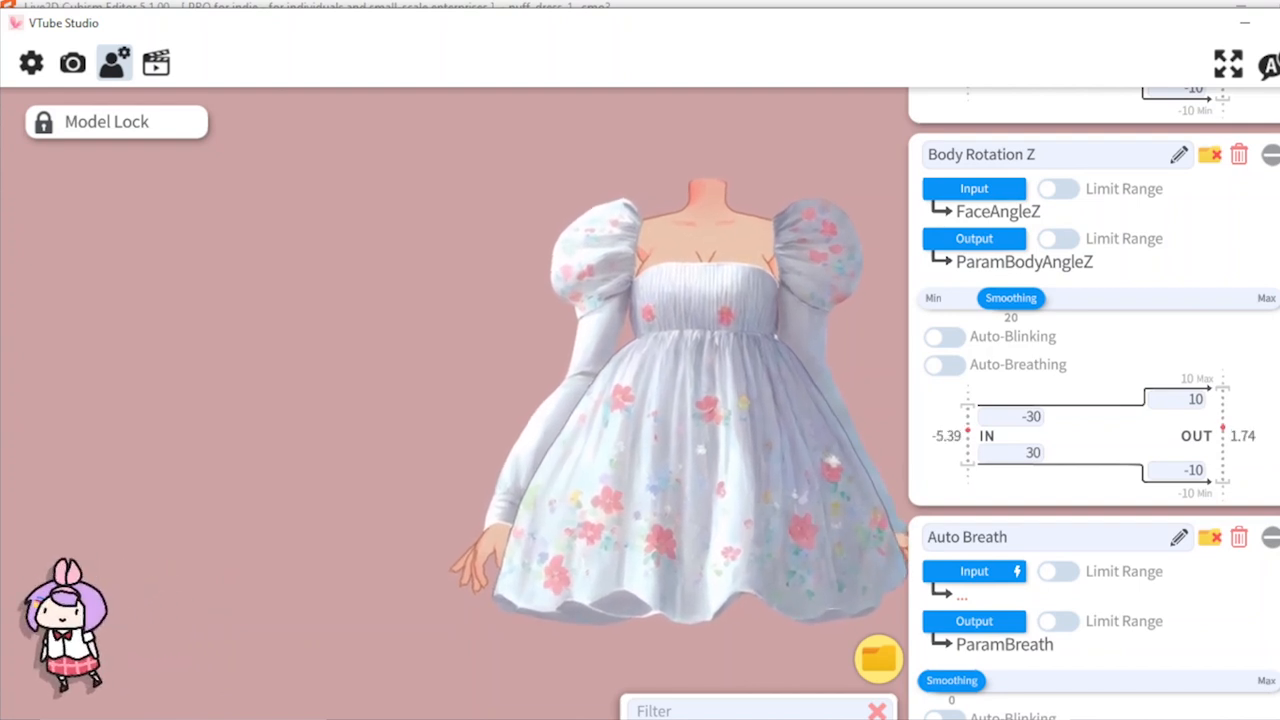
Step: Open the multiply/screen color customization for the puff_dress_1_ model's ArtMeshes and acknowledge the artist permission notice
scroll(1260, 477, "down", 1)
scroll(1257, 434, "up", 7)
scroll(1260, 428, "up", 15)
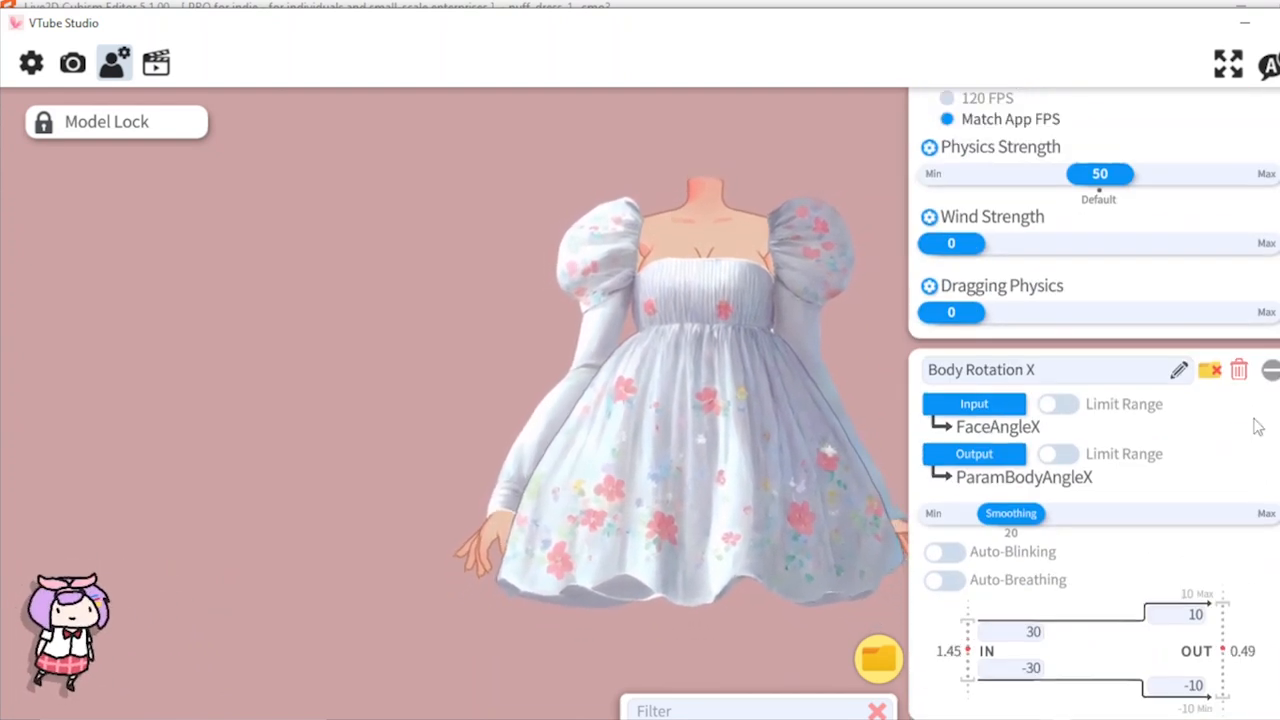
scroll(1260, 350, "down", 1)
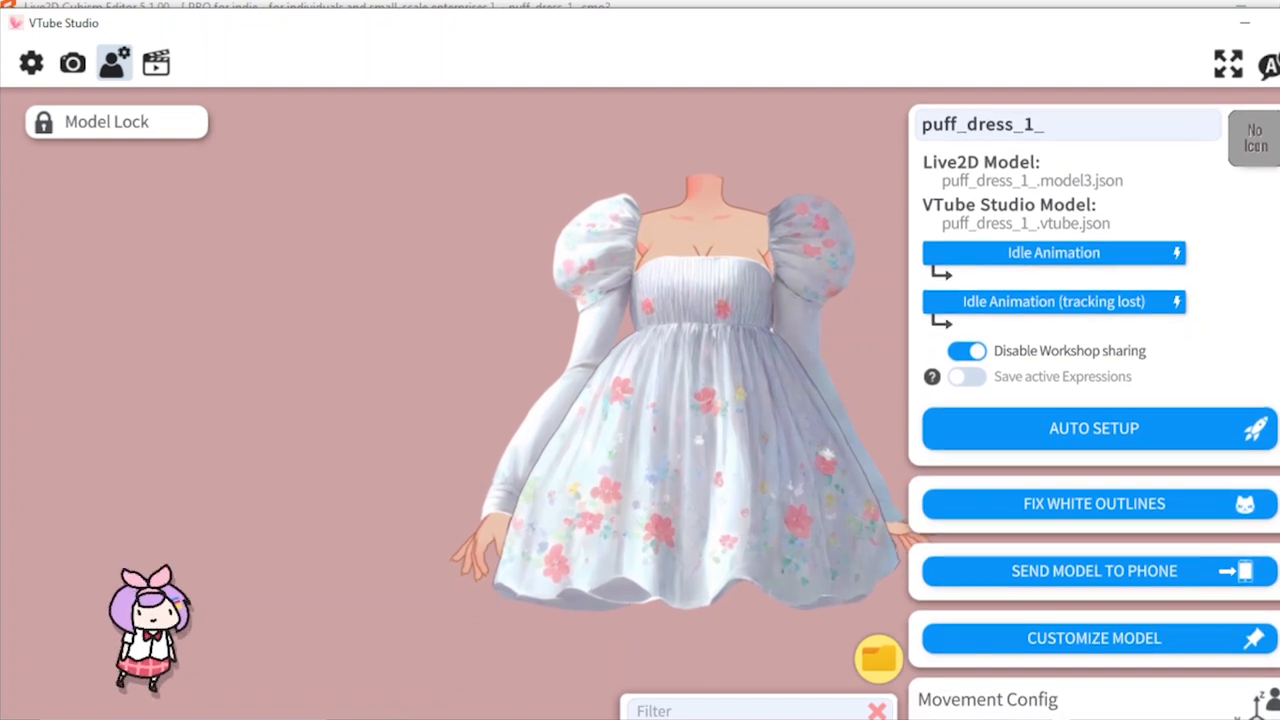
scroll(1210, 484, "down", 2)
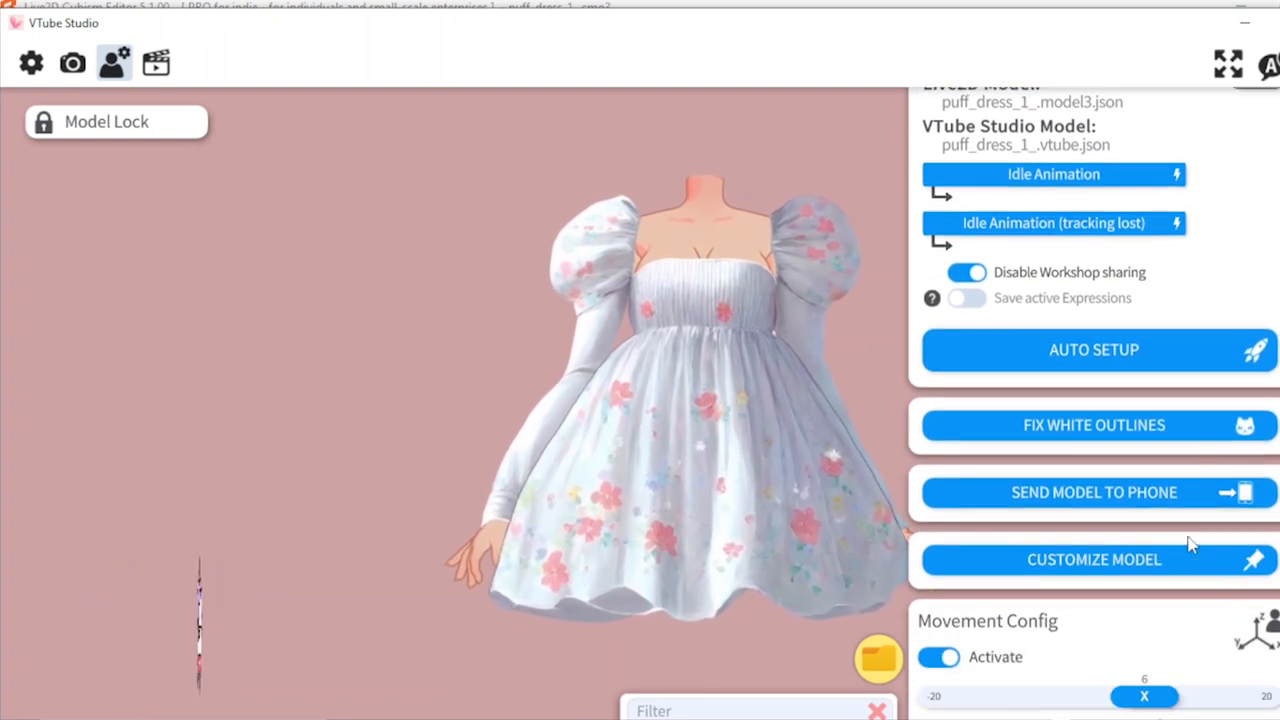
left_click(1150, 559)
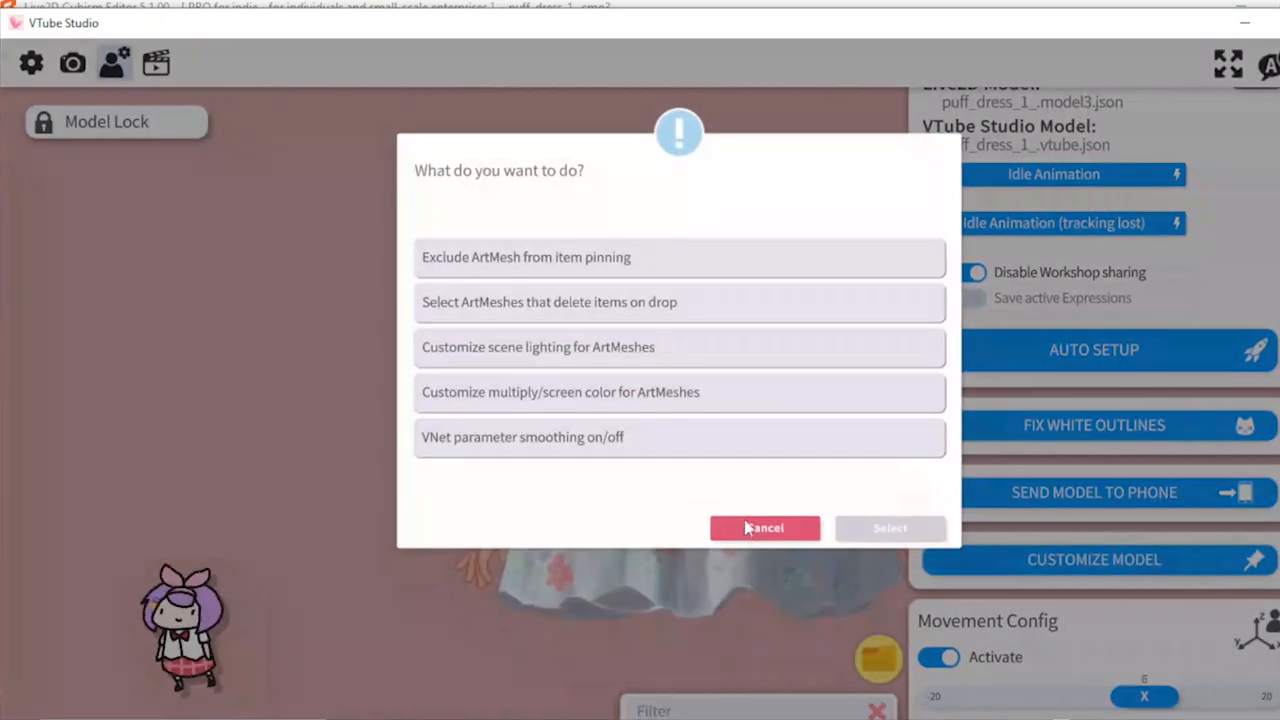
left_click(560, 404)
left_click(890, 528)
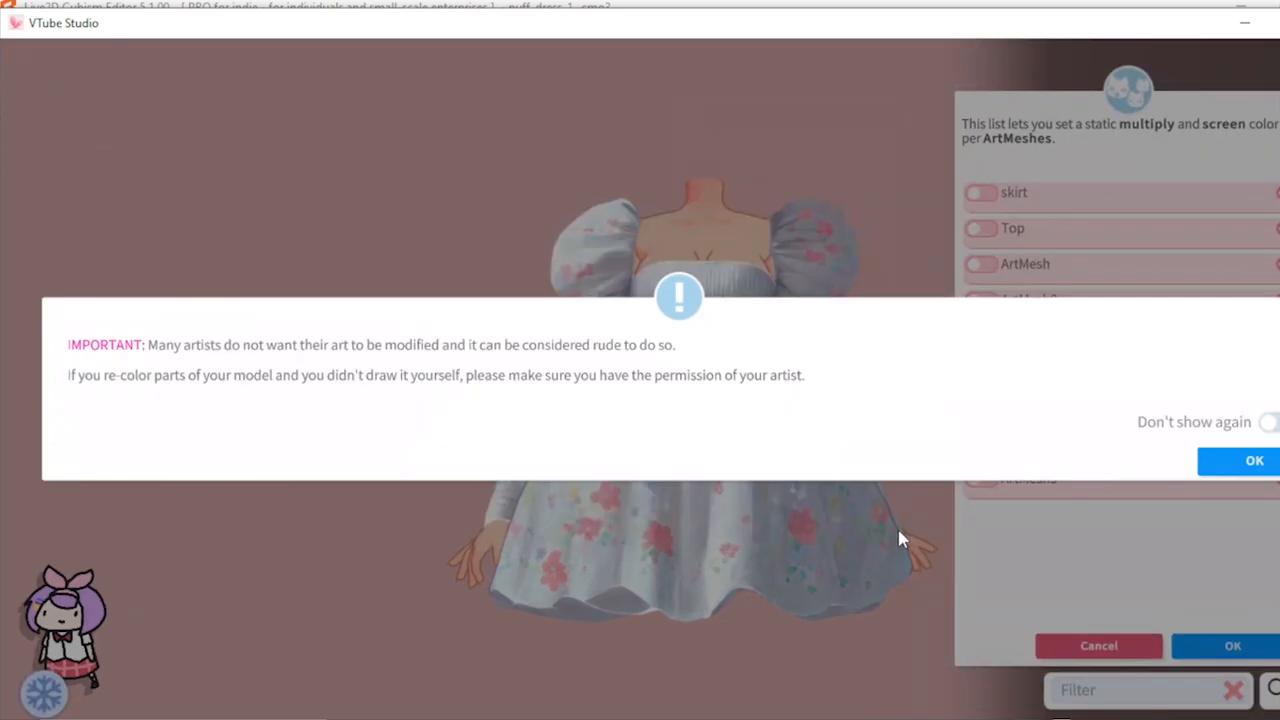
left_click(1256, 462)
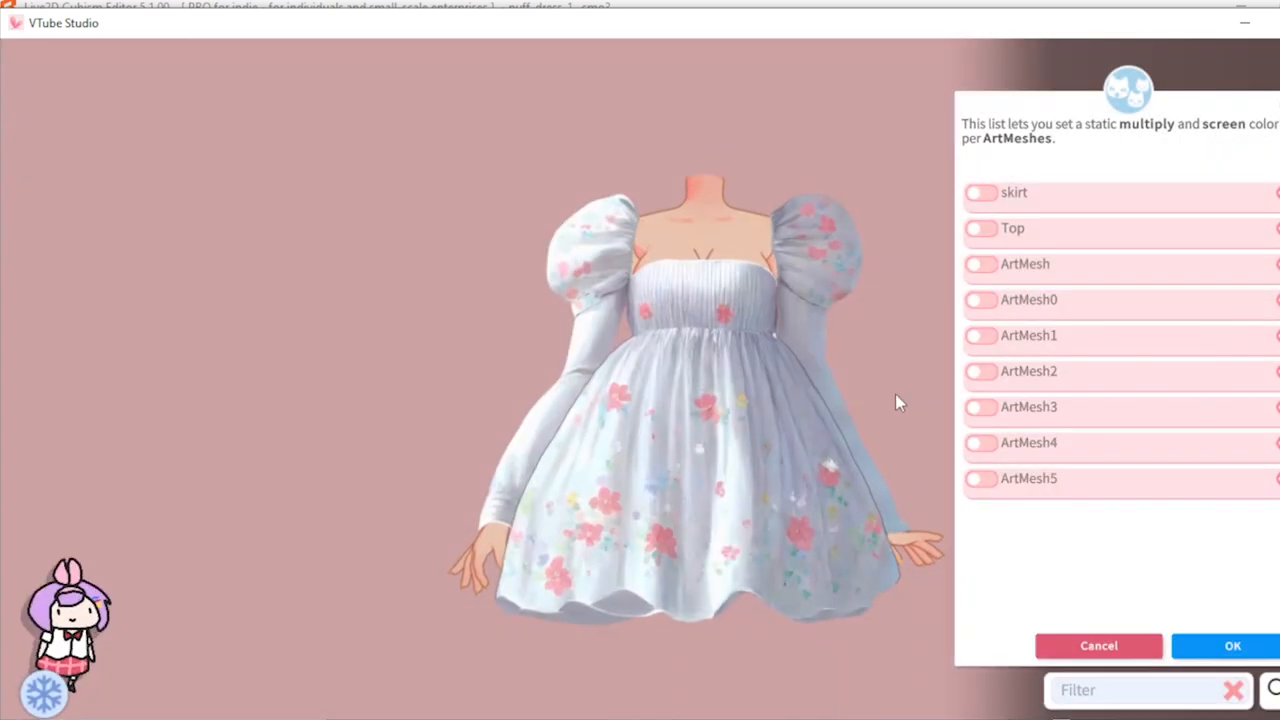
Step: Make the dress model's neck and chest skin, ArtMesh3, fully transparent through its multiply color alpha, apply it and leave the model settings
left_click(707, 227)
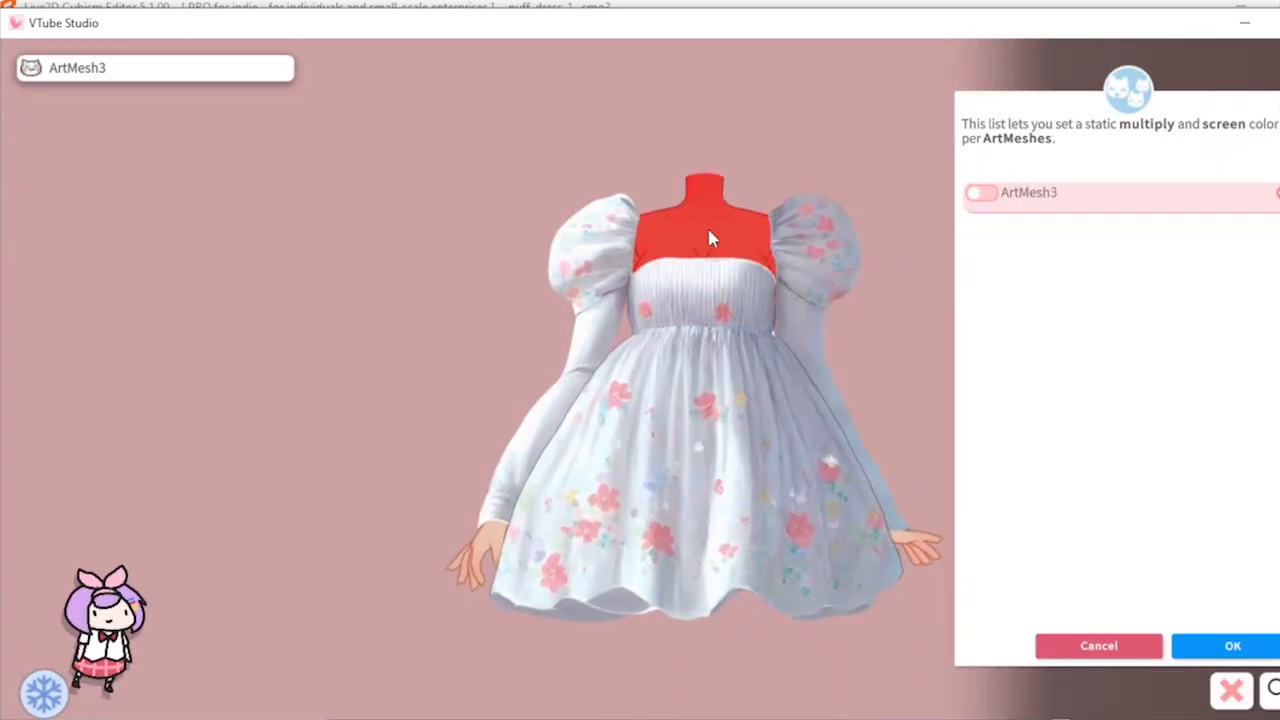
left_click(989, 195)
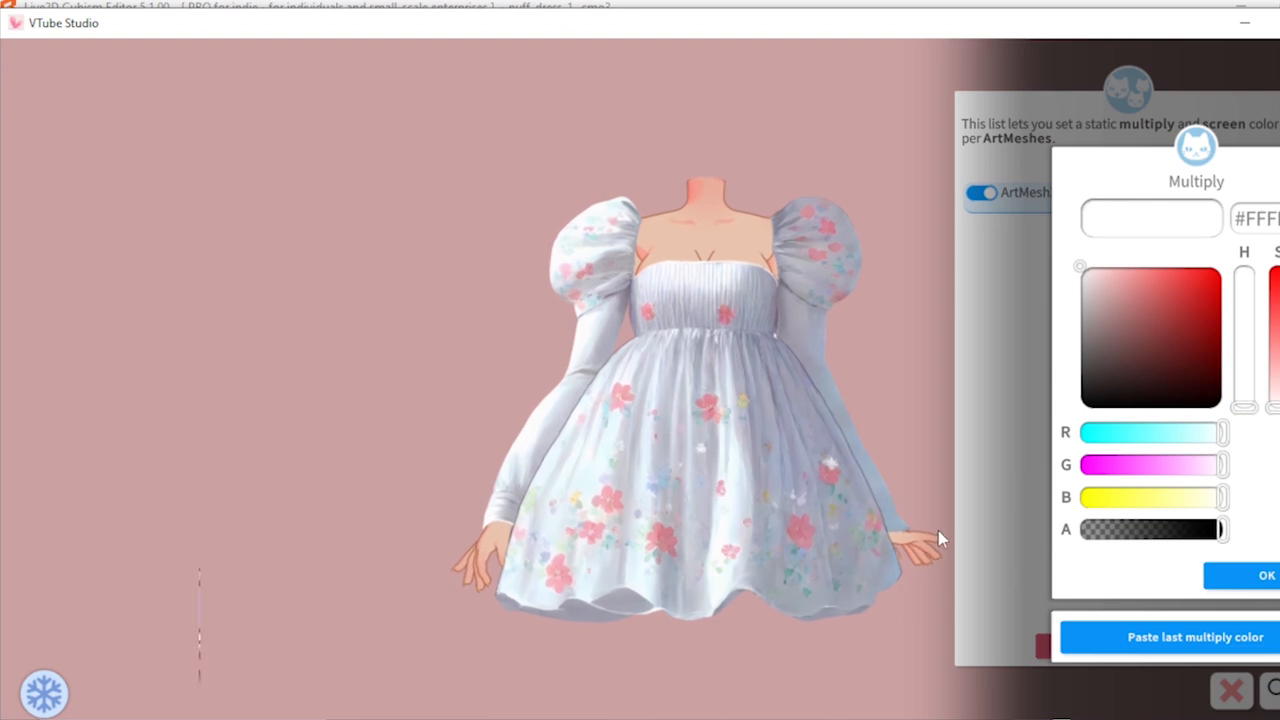
left_click_drag(1220, 529, 1068, 535)
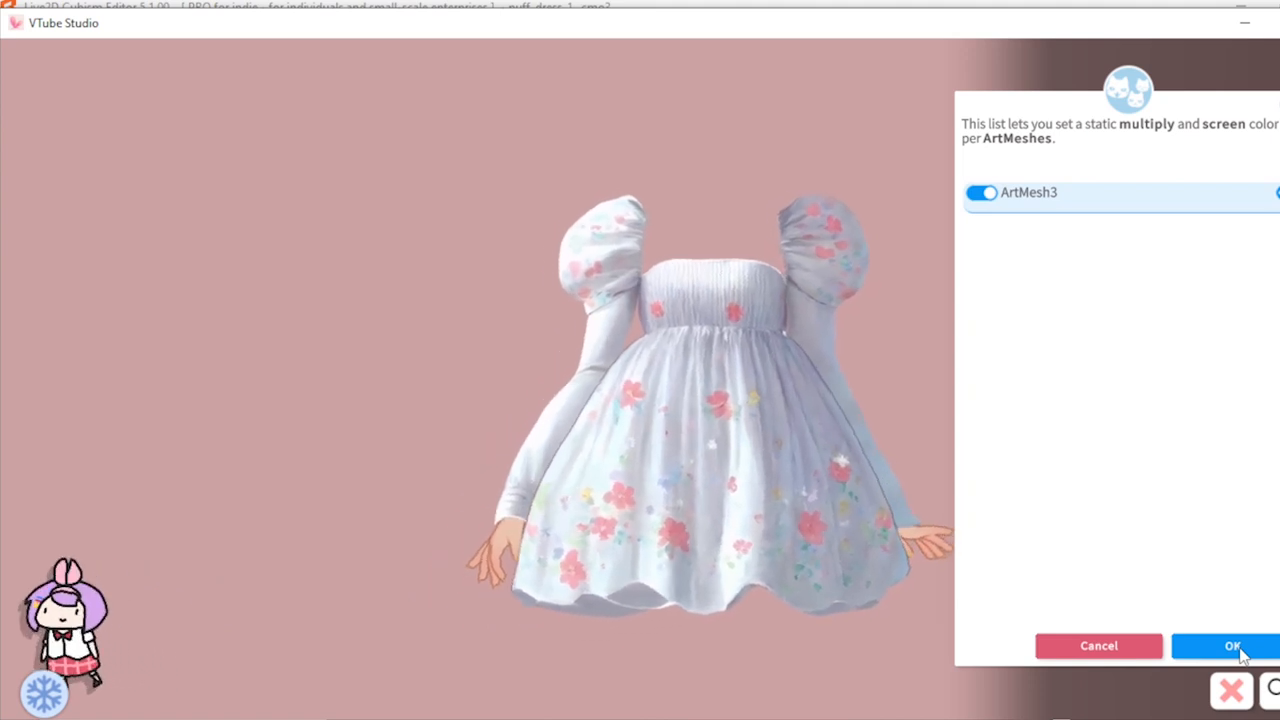
left_click(1238, 647)
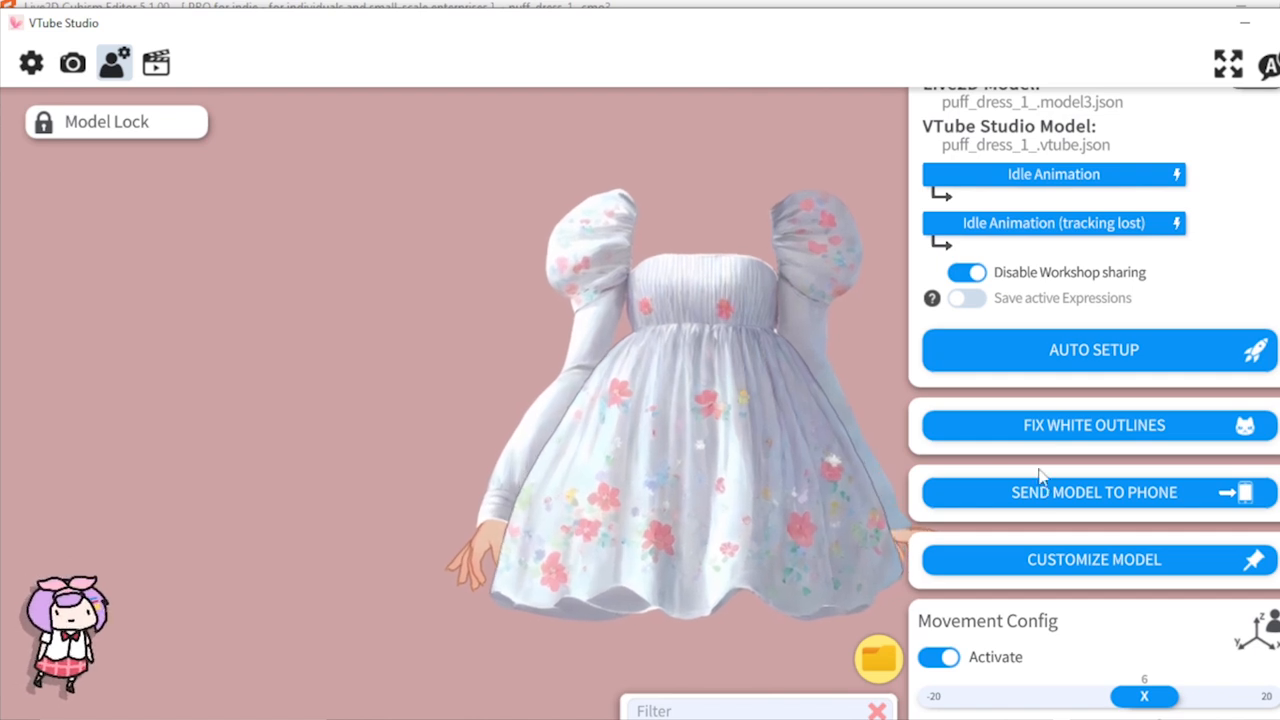
scroll(1094, 400, "up", 2)
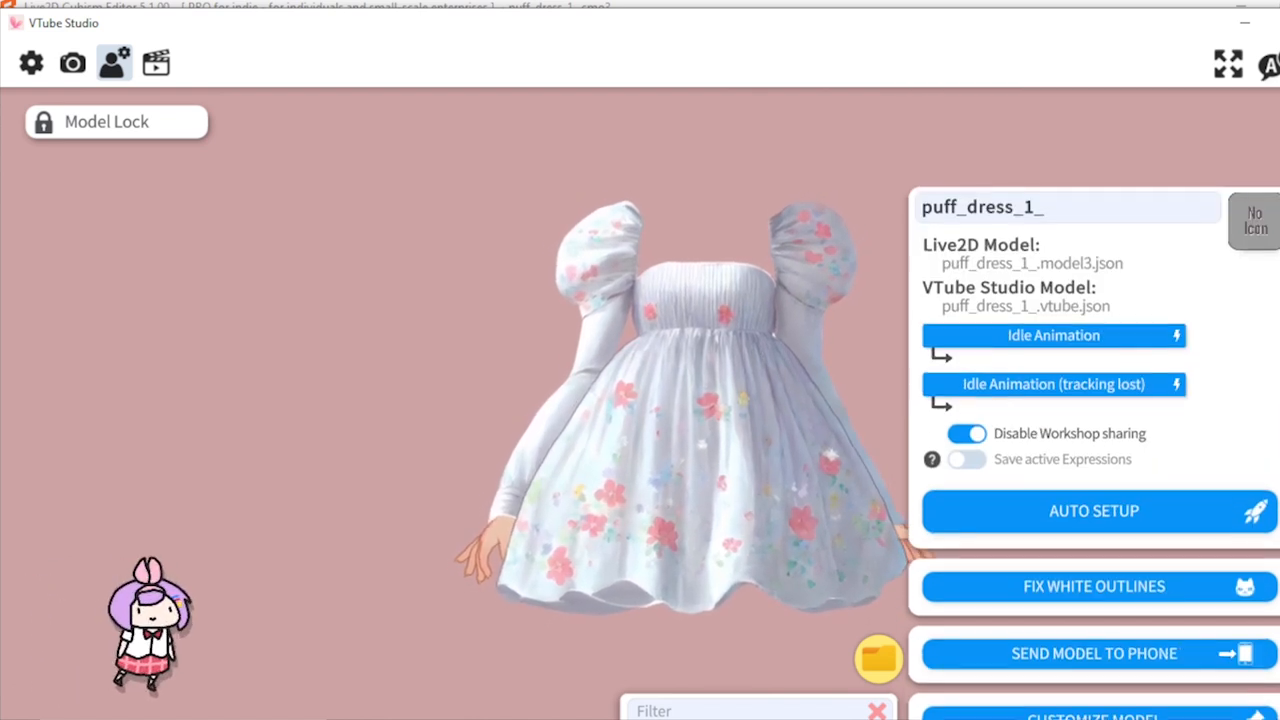
key("Escape")
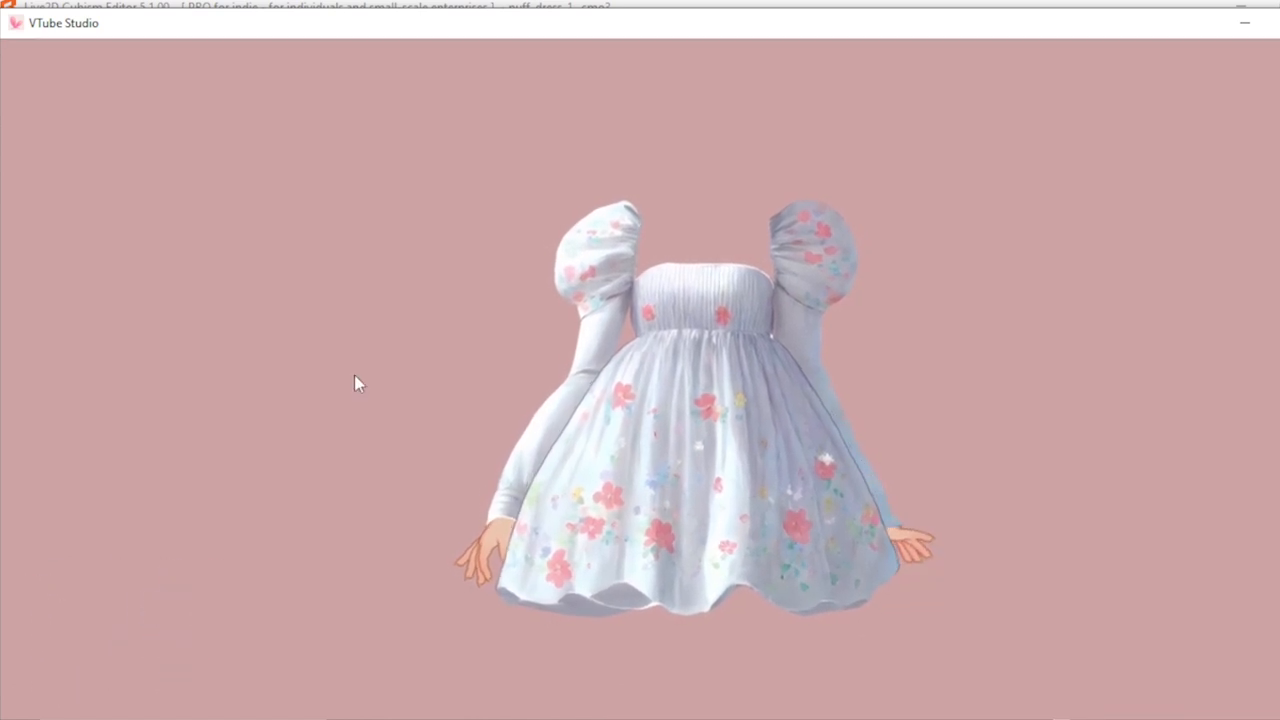
Step: Load the current puff_dress_1_ model as a Live2D item, agreeing to copy it into the Items folder
double_click(354, 374)
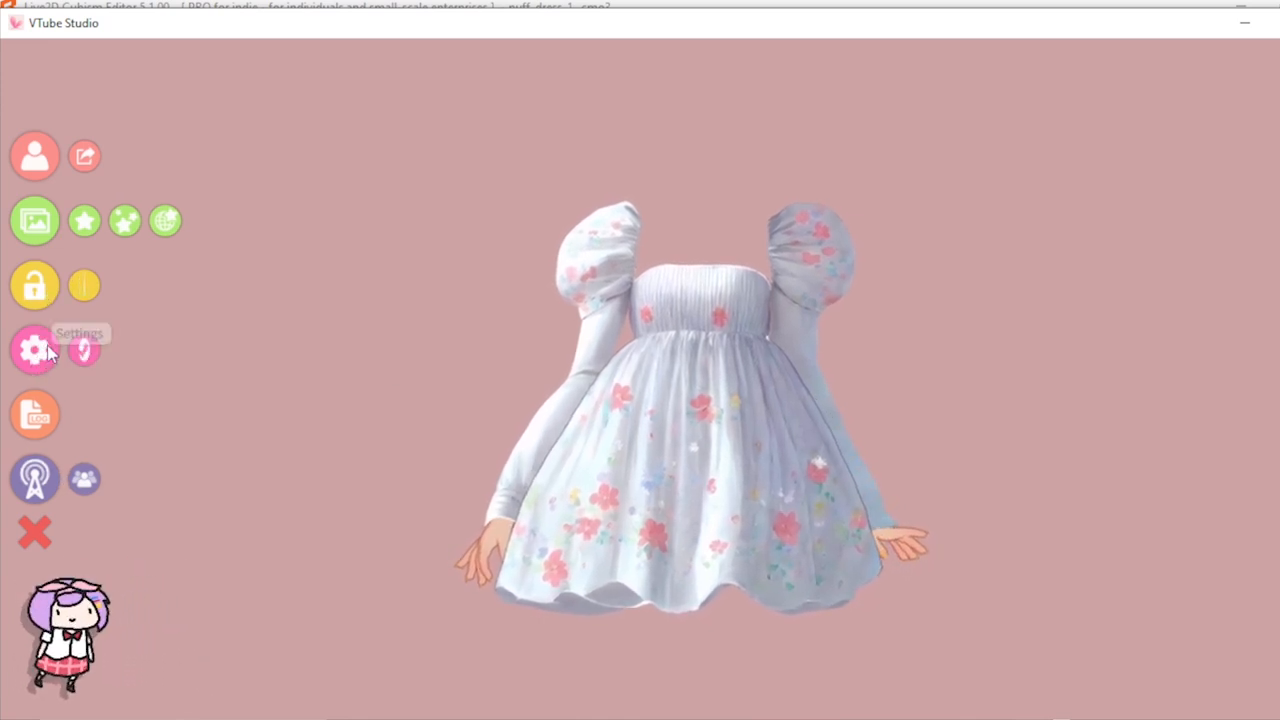
left_click(86, 222)
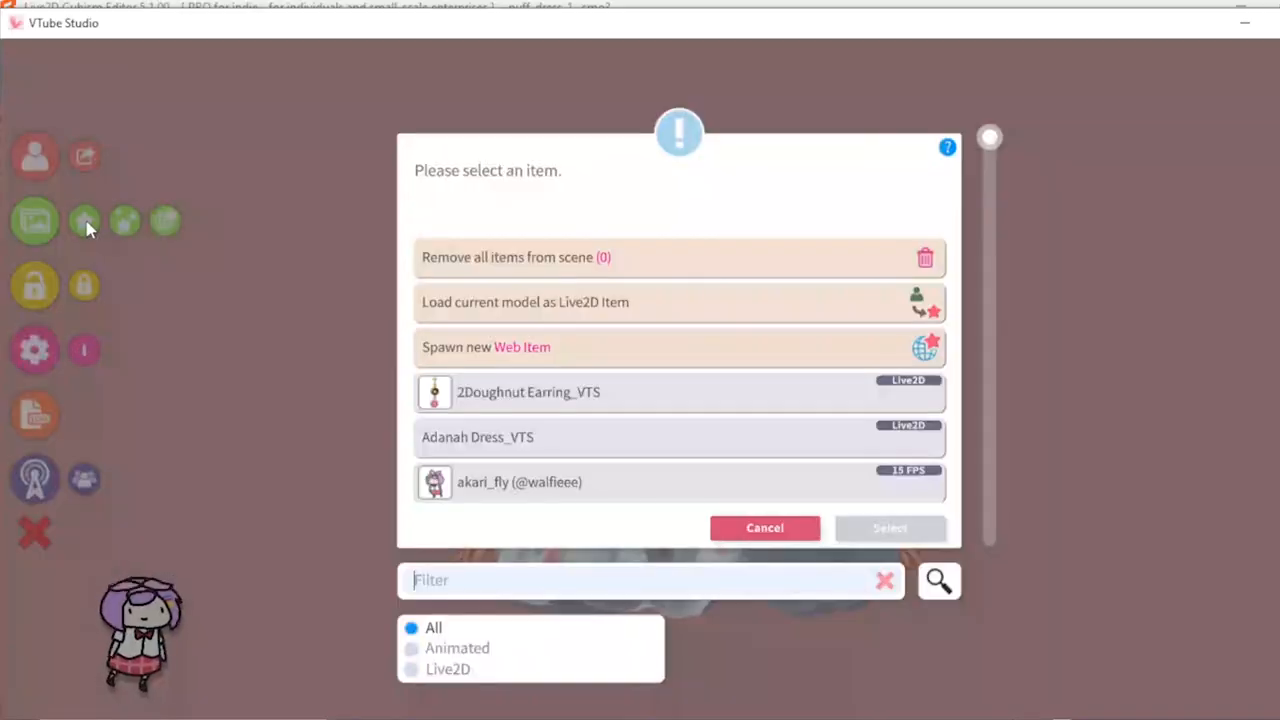
left_click(594, 308)
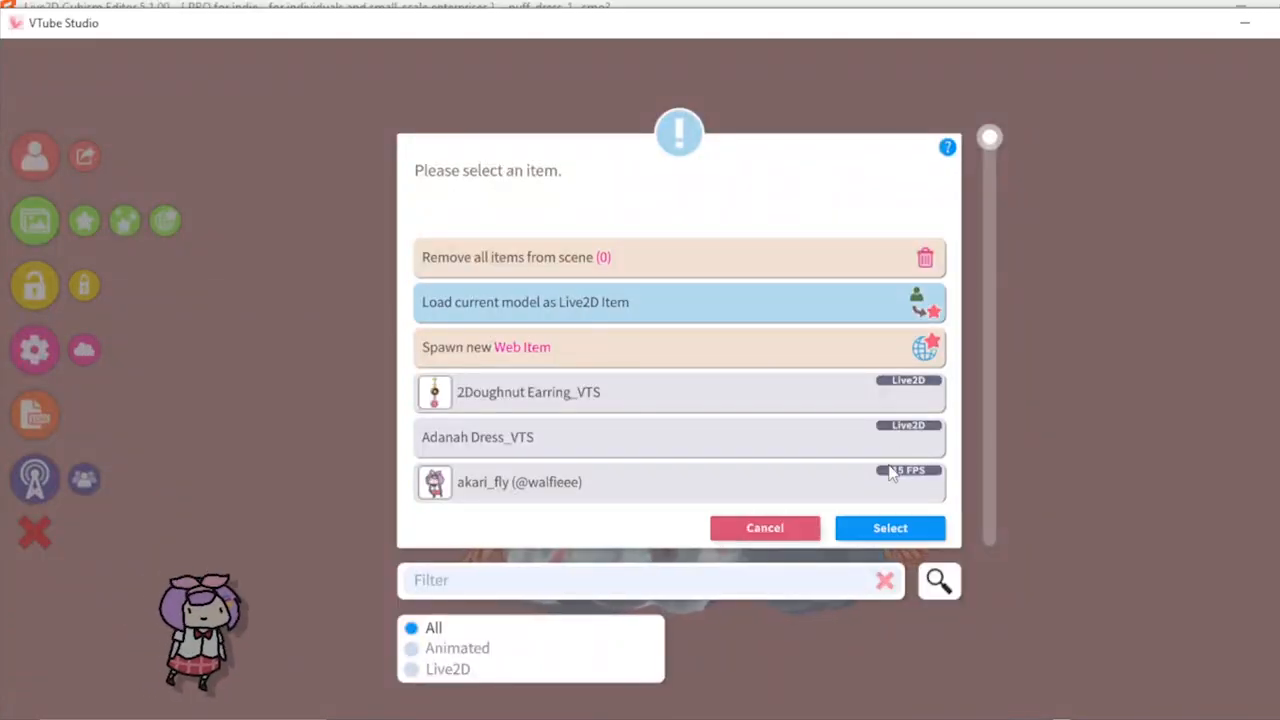
left_click(906, 530)
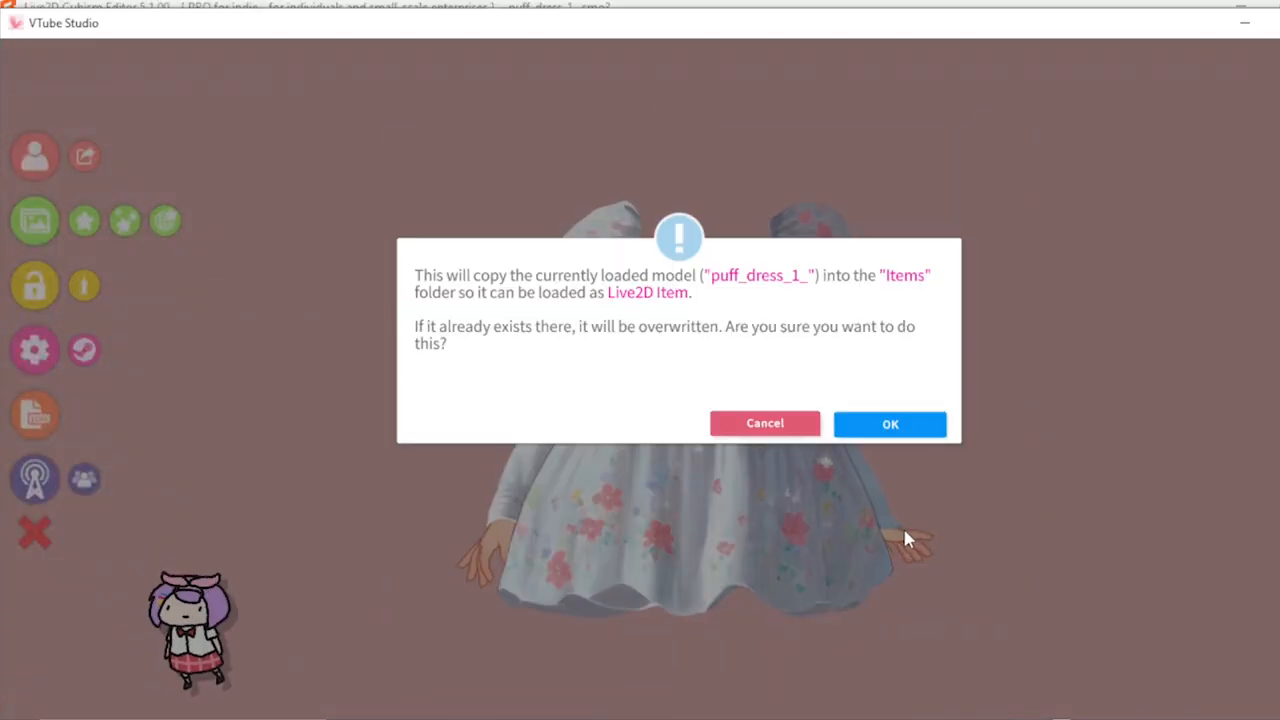
left_click(890, 425)
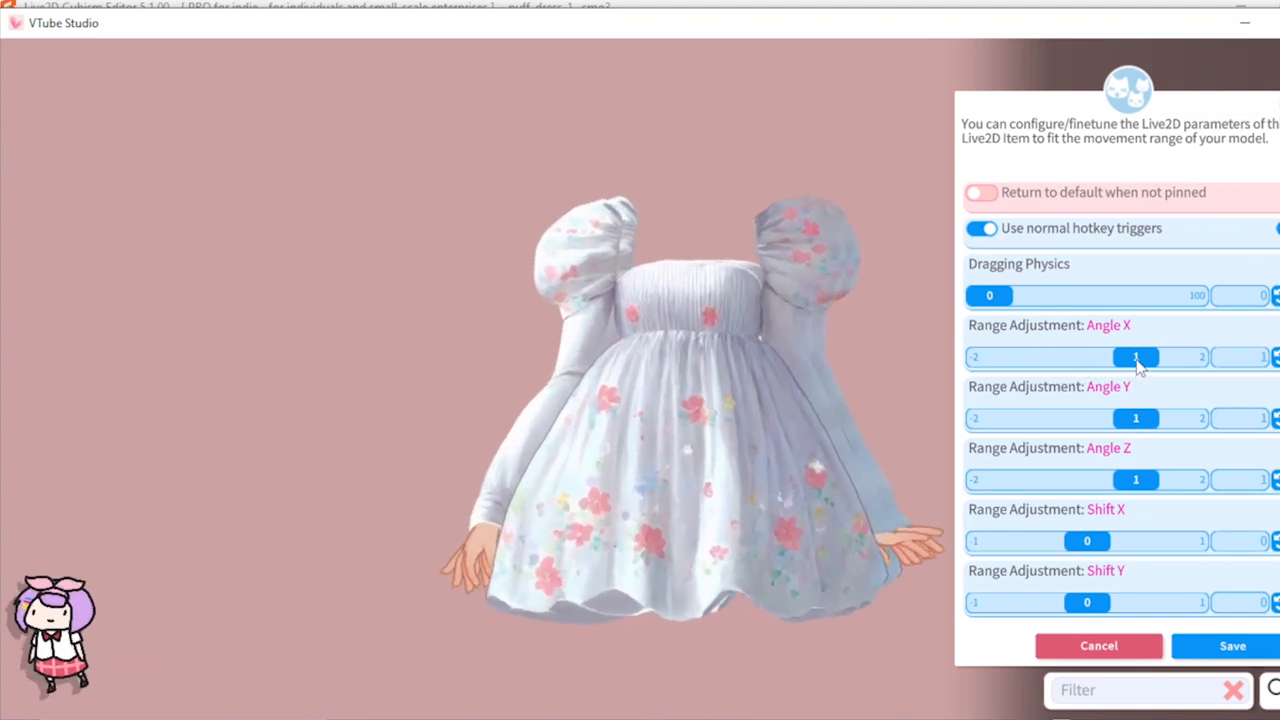
Step: Set the dress item's Angle X and Angle Y range adjustments to 2, save, and accept its multiply and screen color overlays
left_click_drag(1138, 362, 1222, 390)
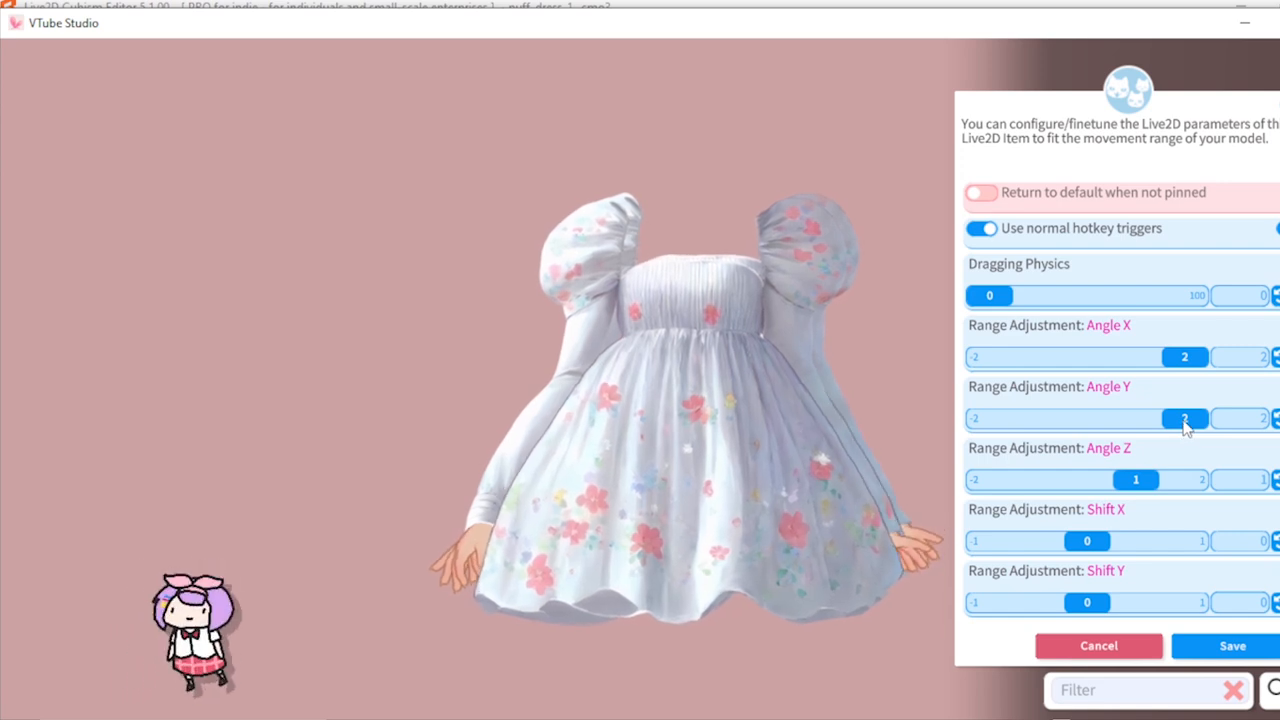
left_click(1232, 647)
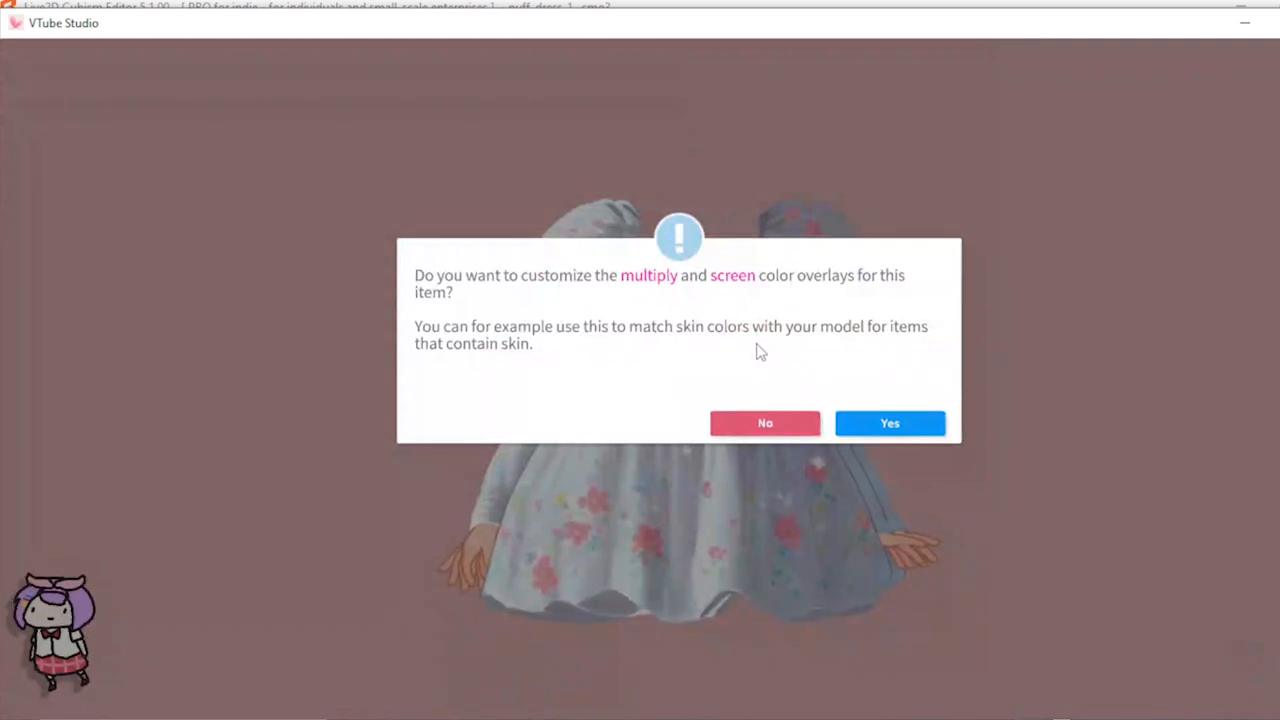
left_click(890, 422)
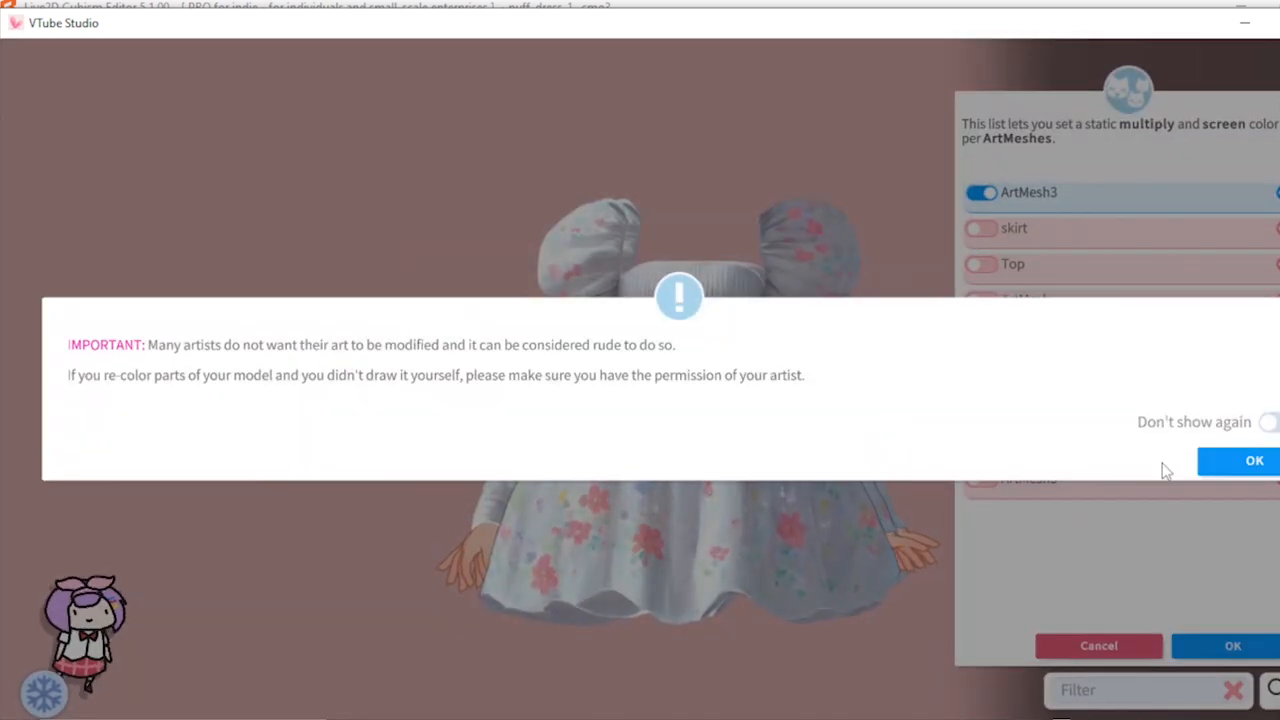
left_click(1222, 462)
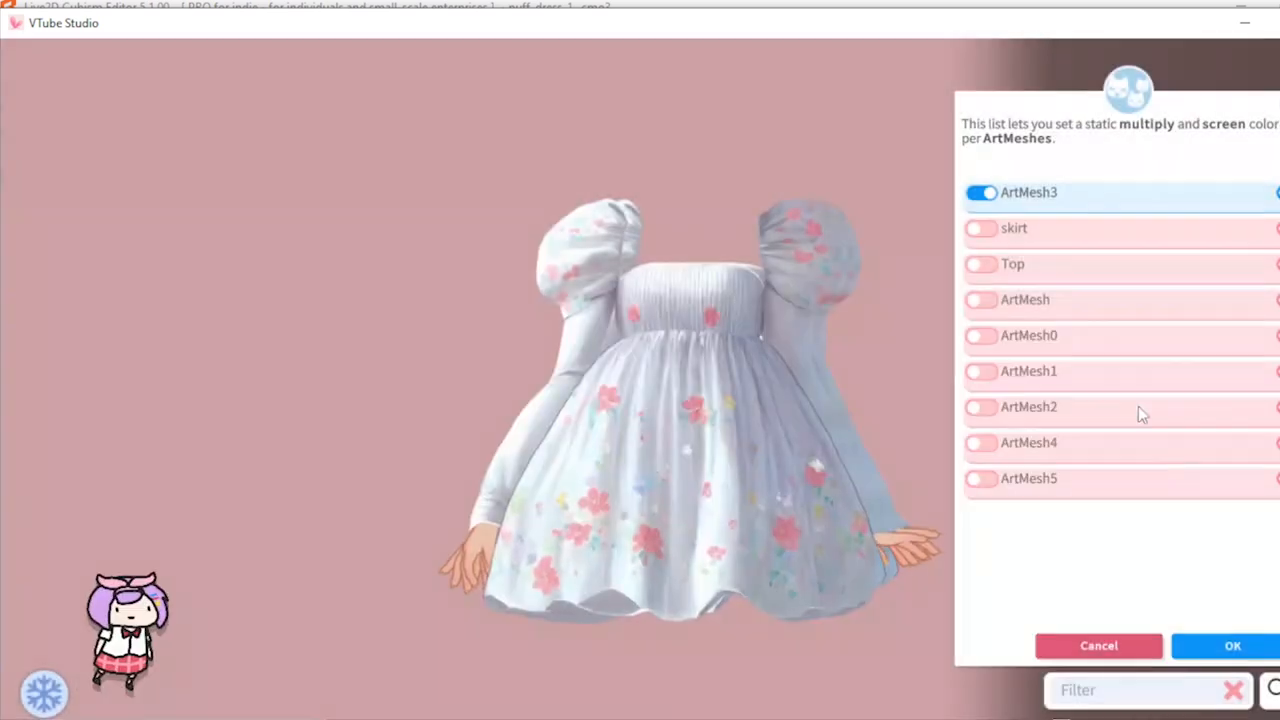
left_click(1233, 646)
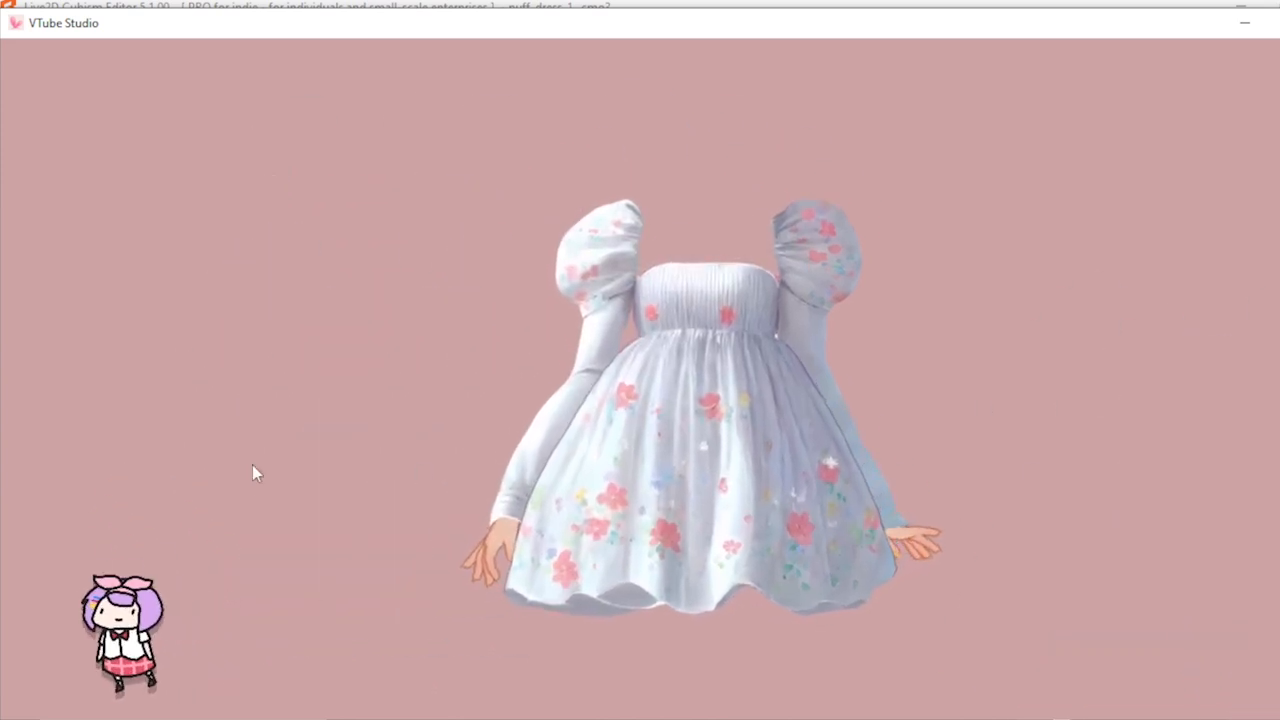
double_click(189, 461)
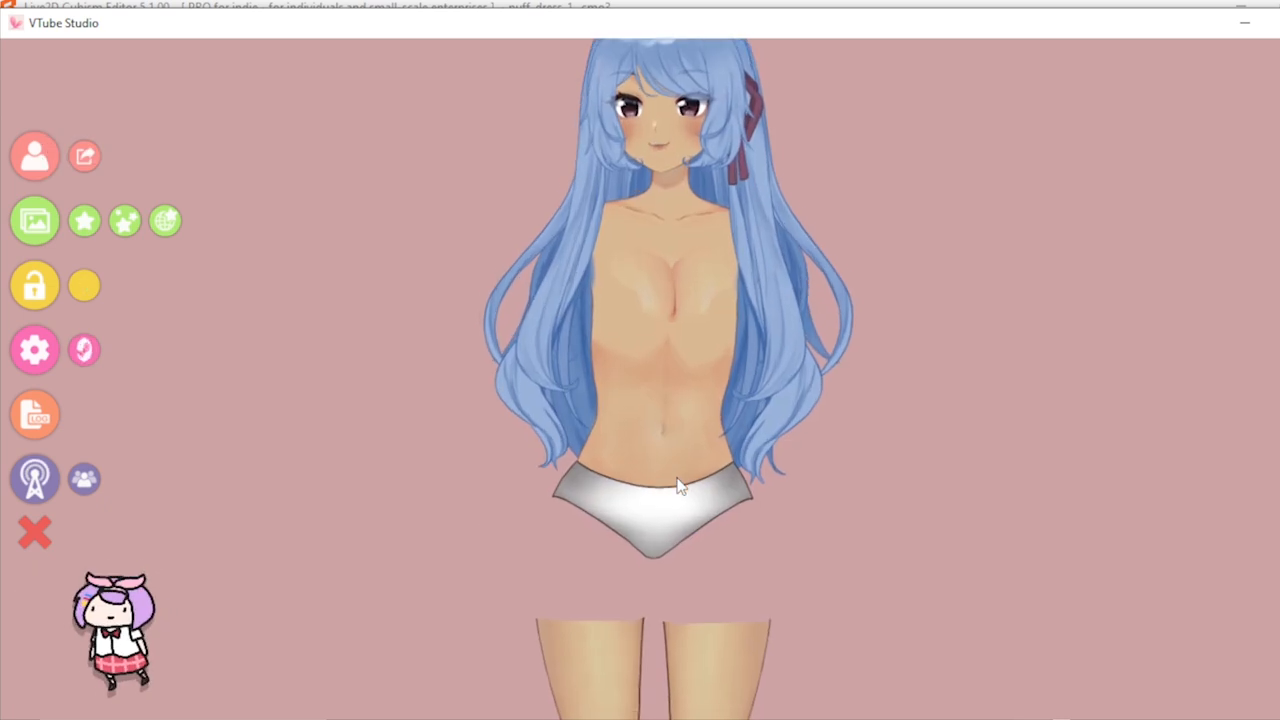
Step: Filter the item list to Live2D items and load Puff_Dress_1VTS into the scene
left_click(89, 229)
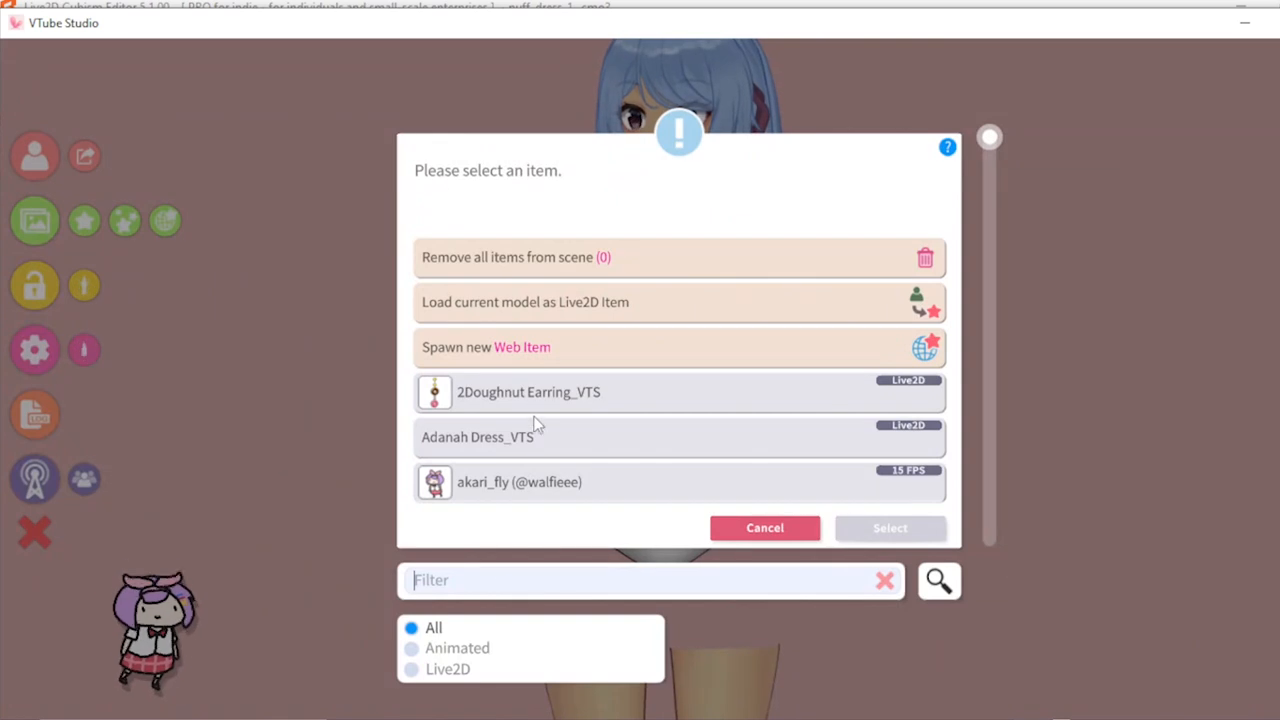
left_click(411, 672)
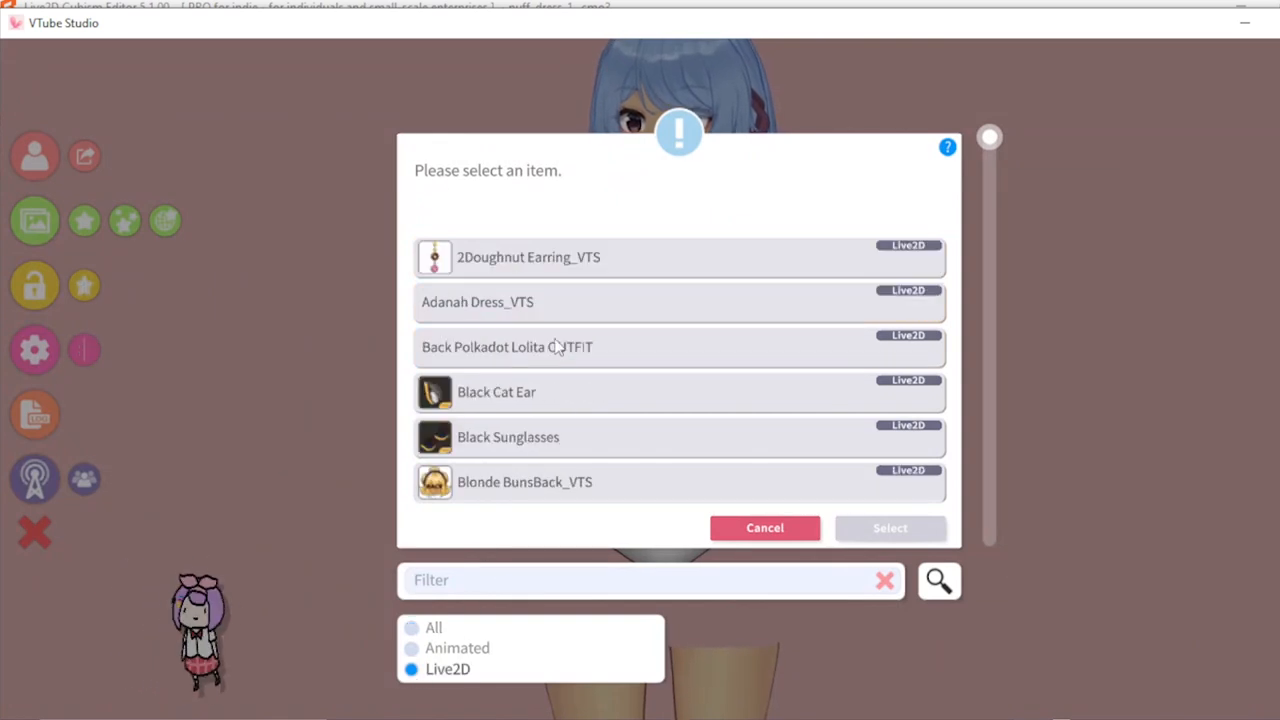
scroll(548, 418, "down", 3)
scroll(548, 420, "down", 10)
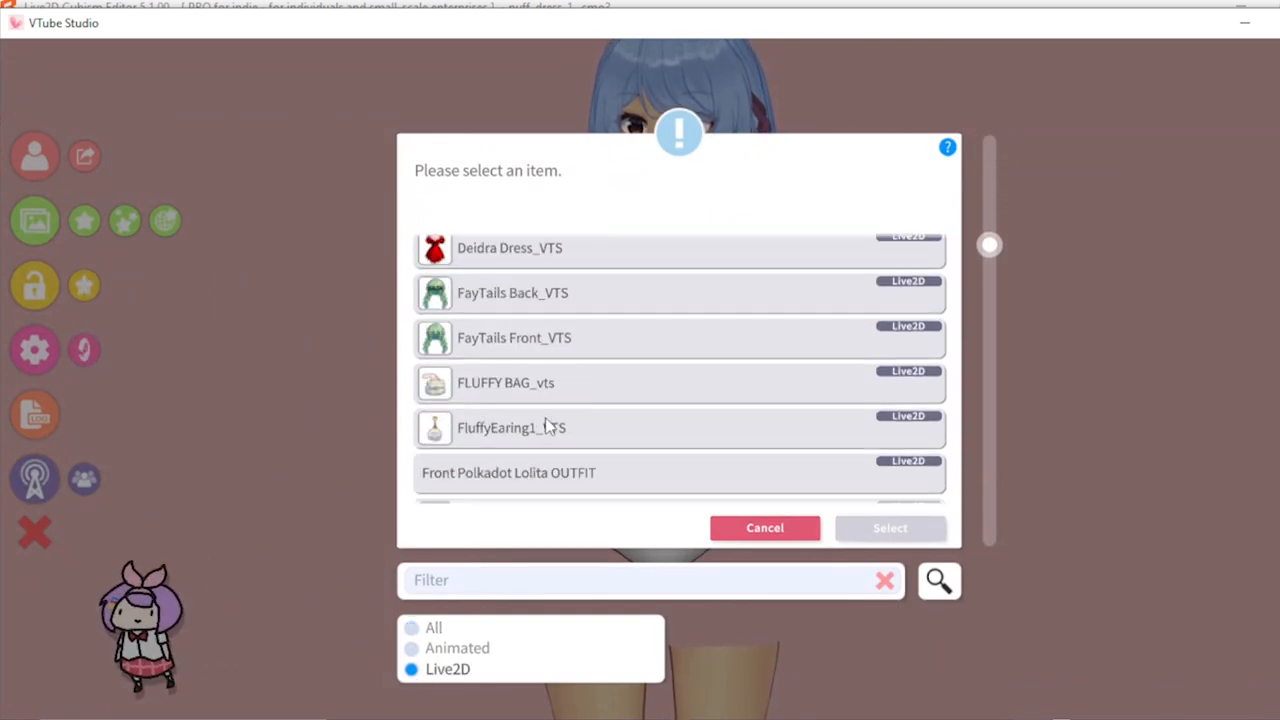
scroll(546, 420, "down", 8)
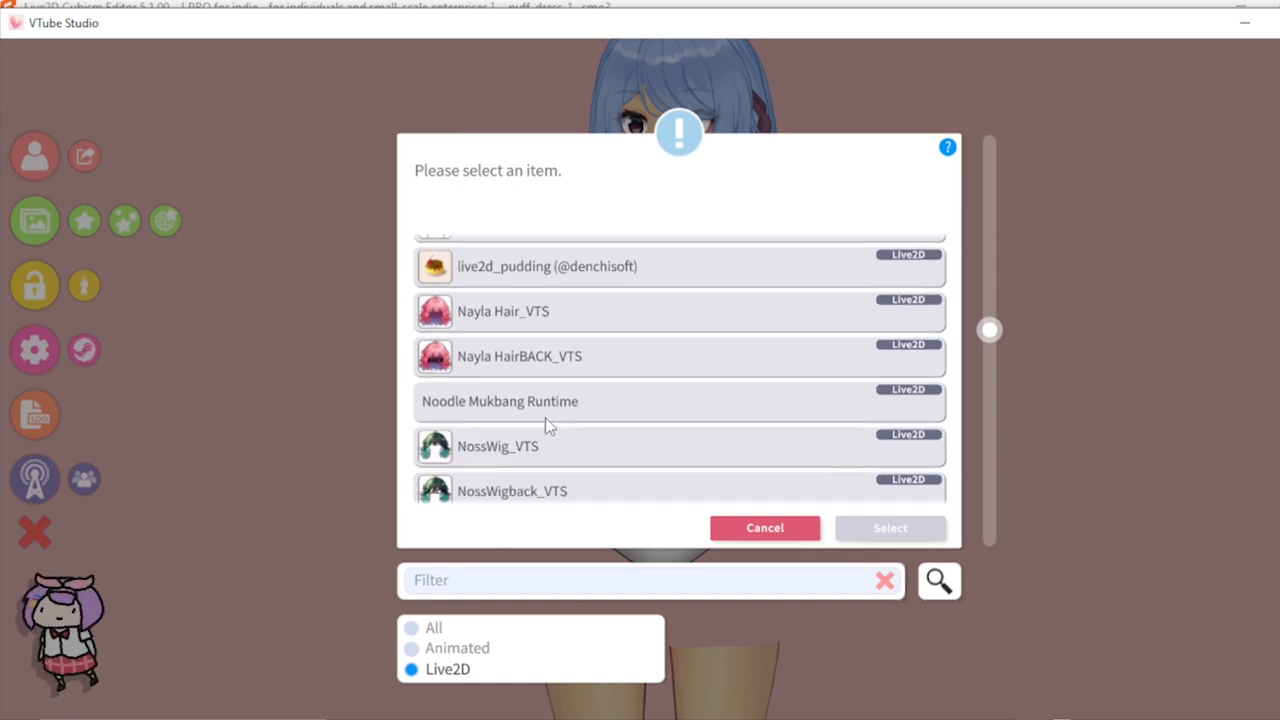
scroll(548, 422, "down", 8)
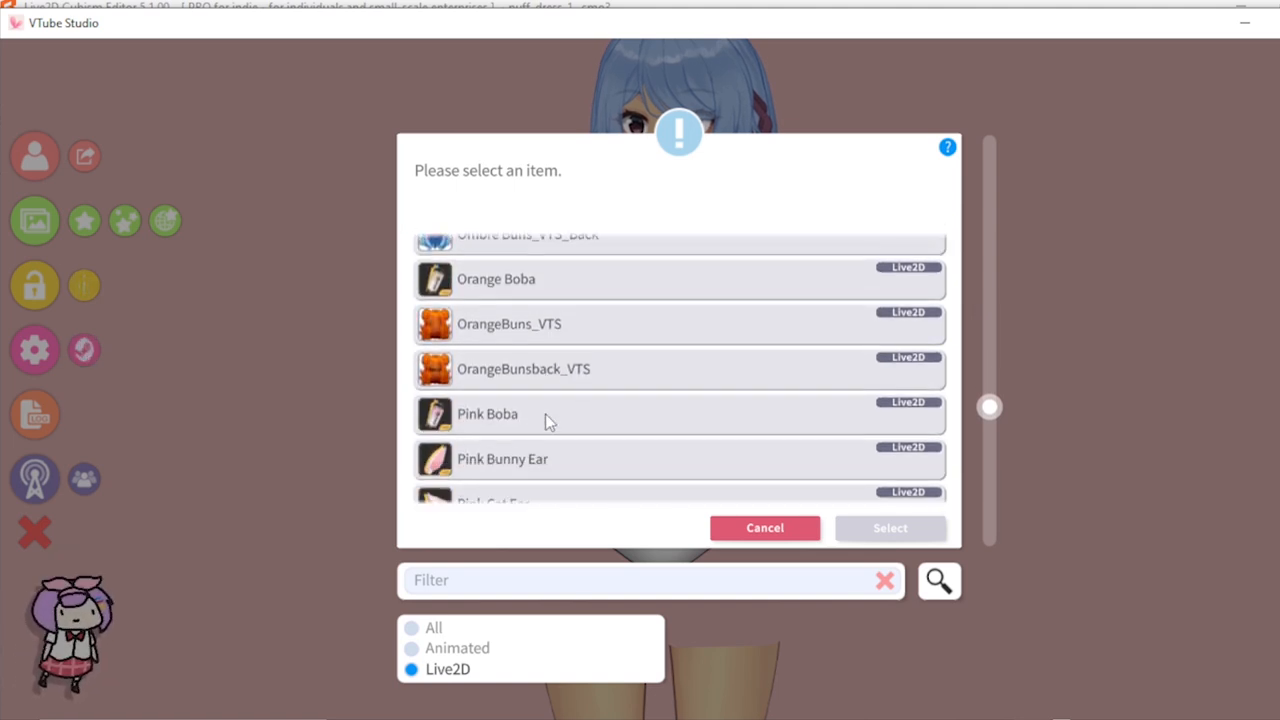
scroll(546, 420, "down", 1)
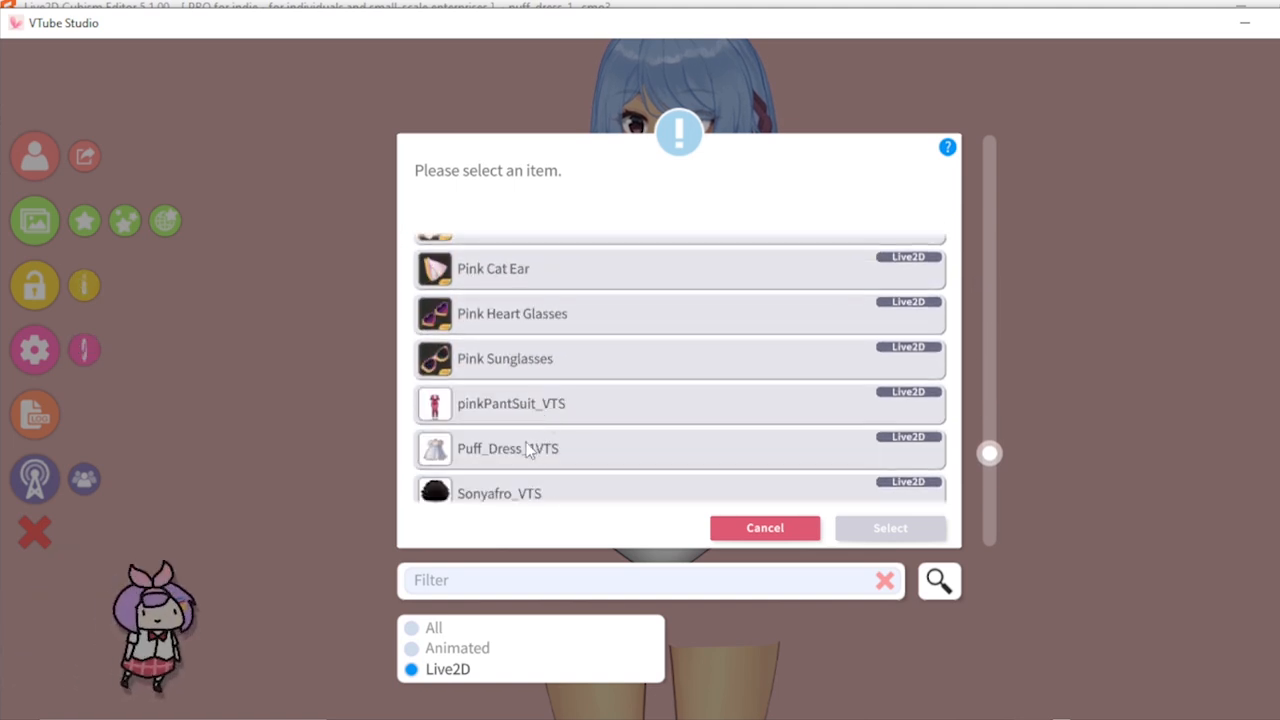
left_click(493, 452)
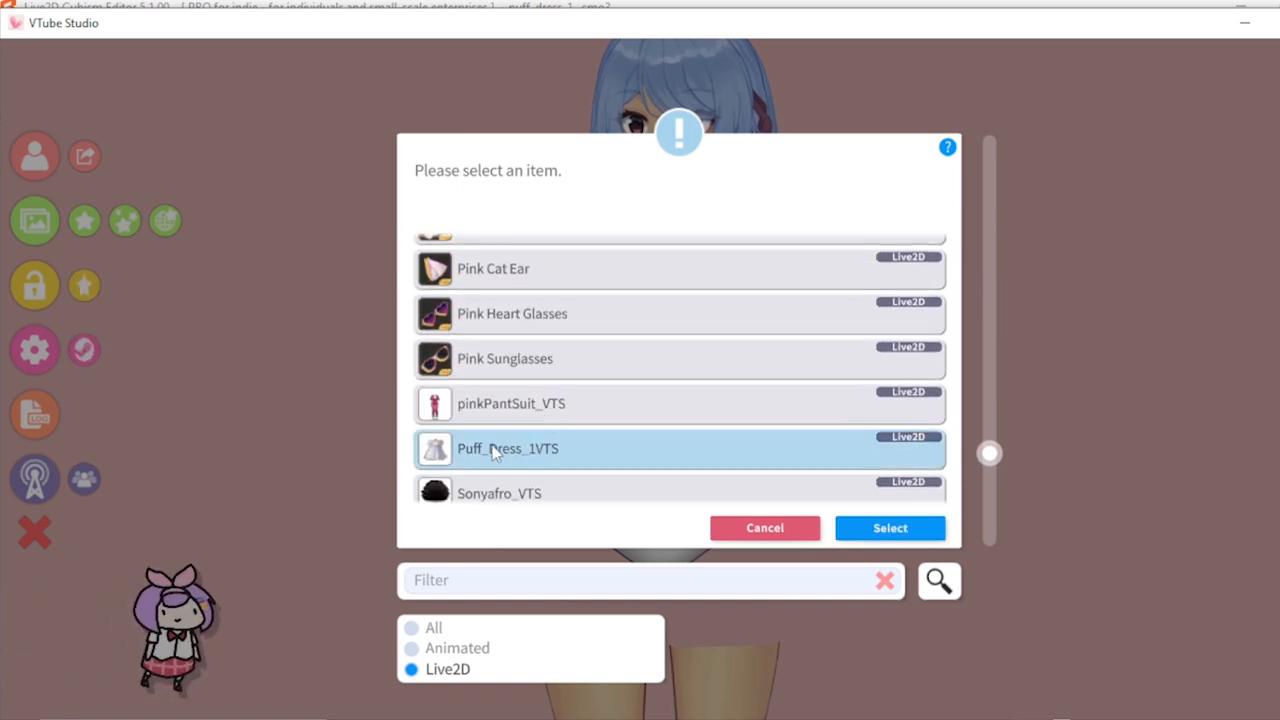
left_click(890, 528)
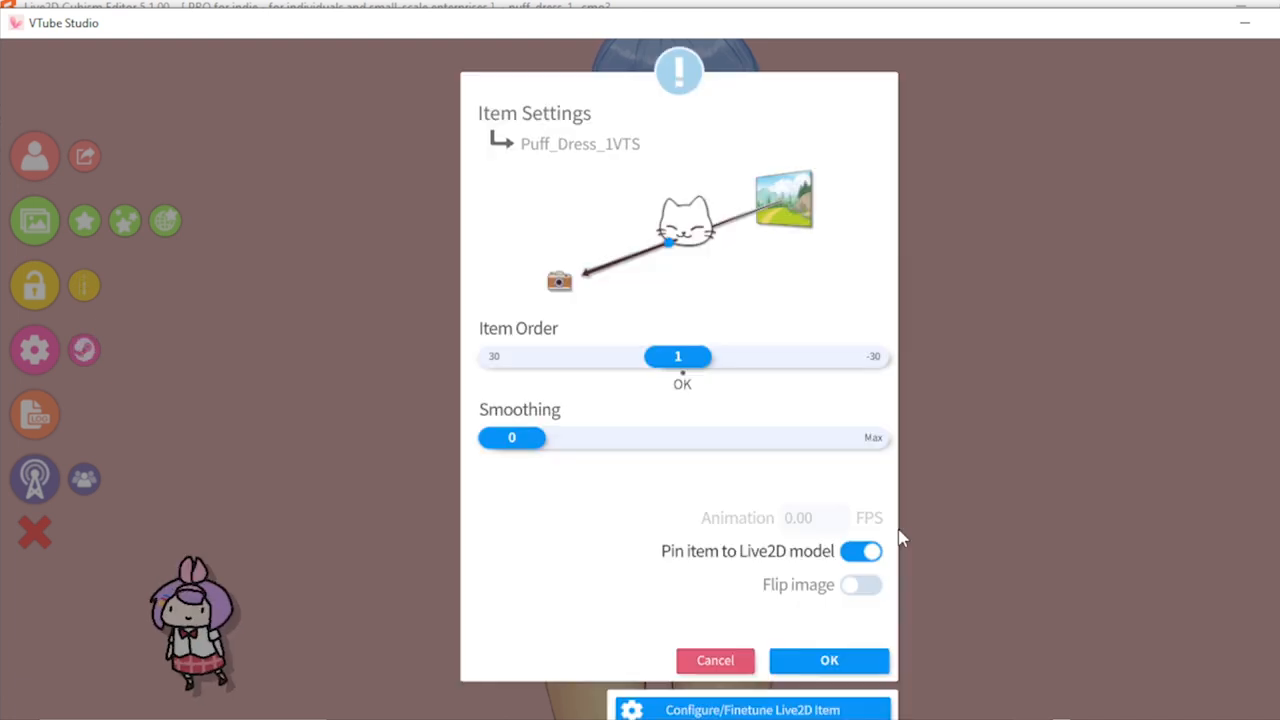
Step: Open the dress item's Live2D finetuning, save its range adjustments, and choose to customize its multiply and screen color overlays
left_click(780, 710)
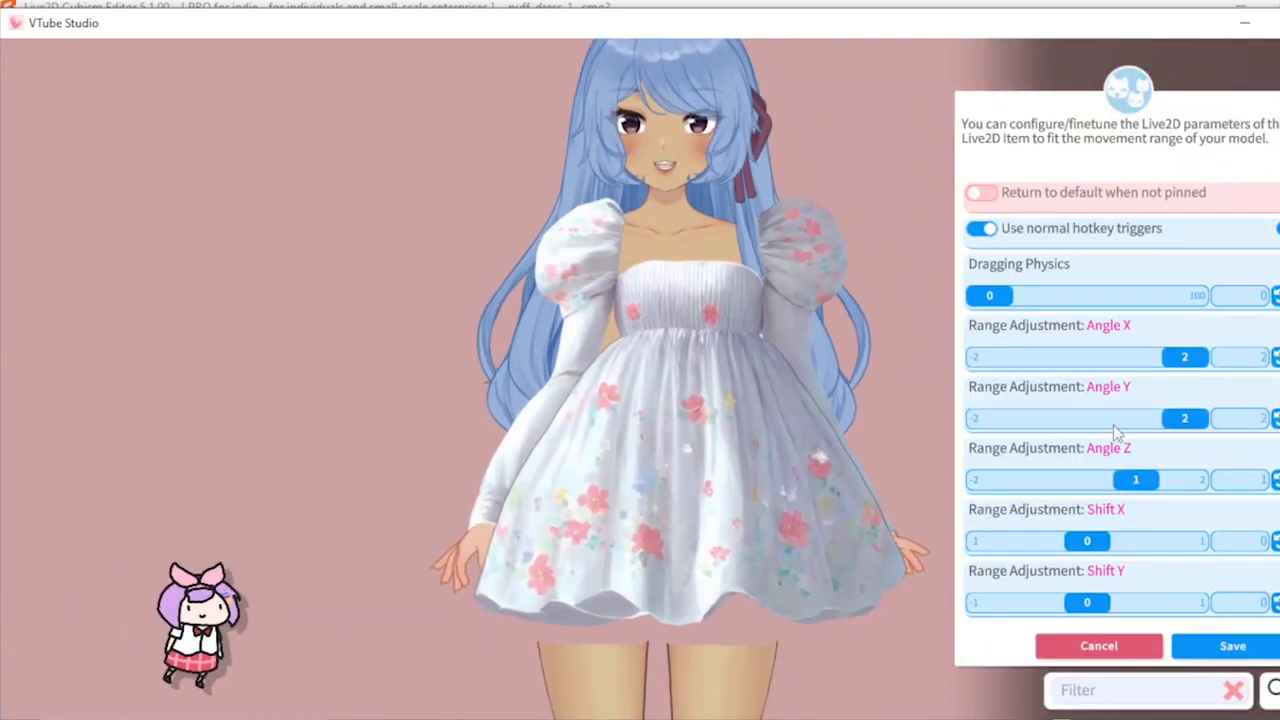
left_click(1222, 640)
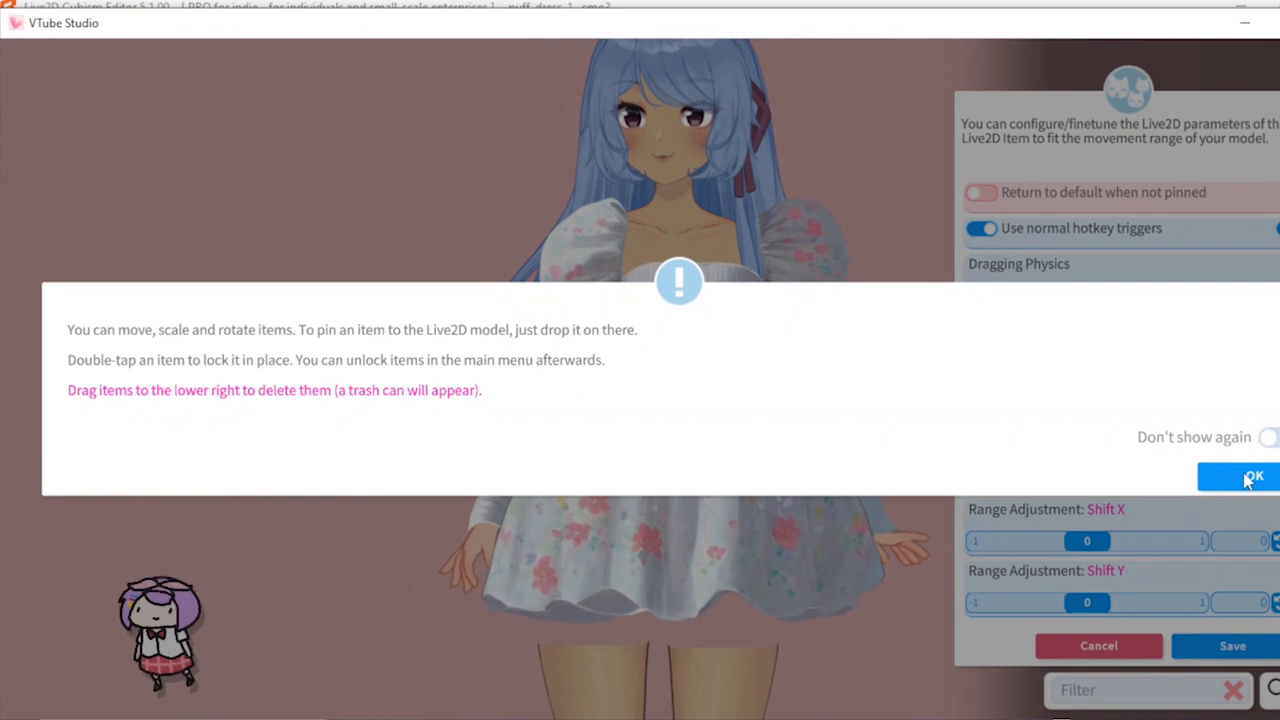
left_click(1248, 480)
left_click(1225, 648)
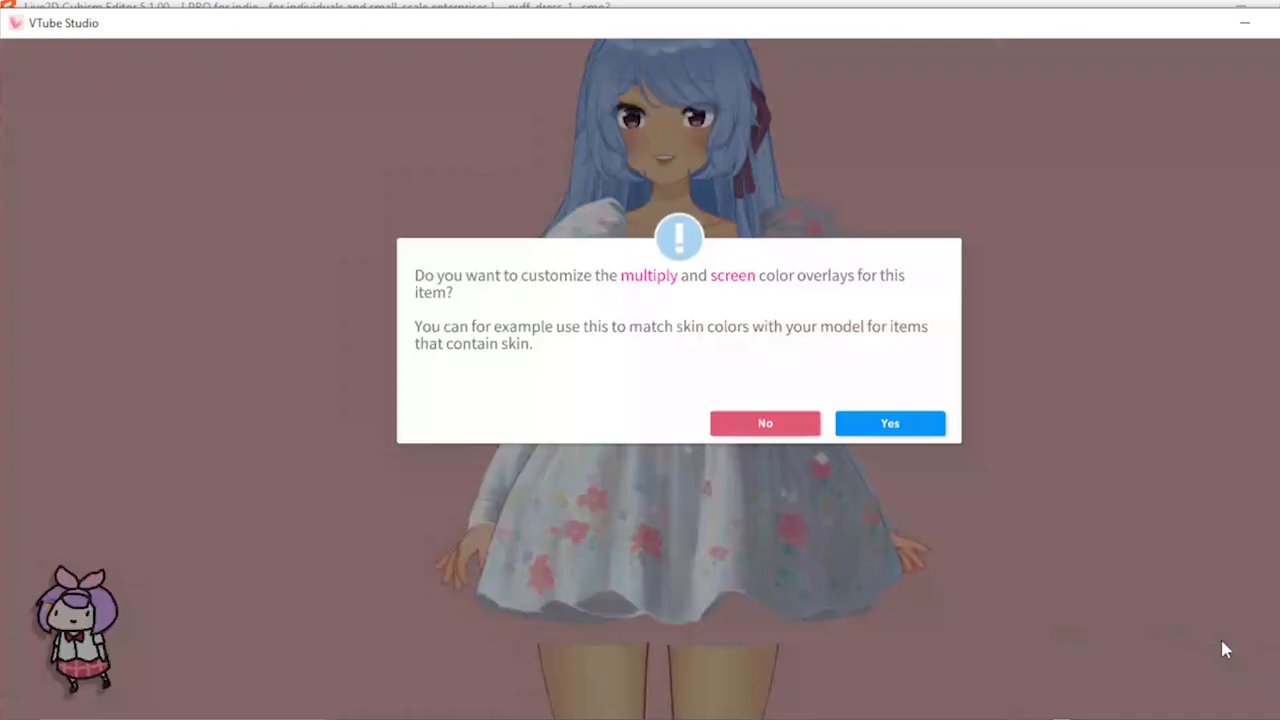
left_click(887, 425)
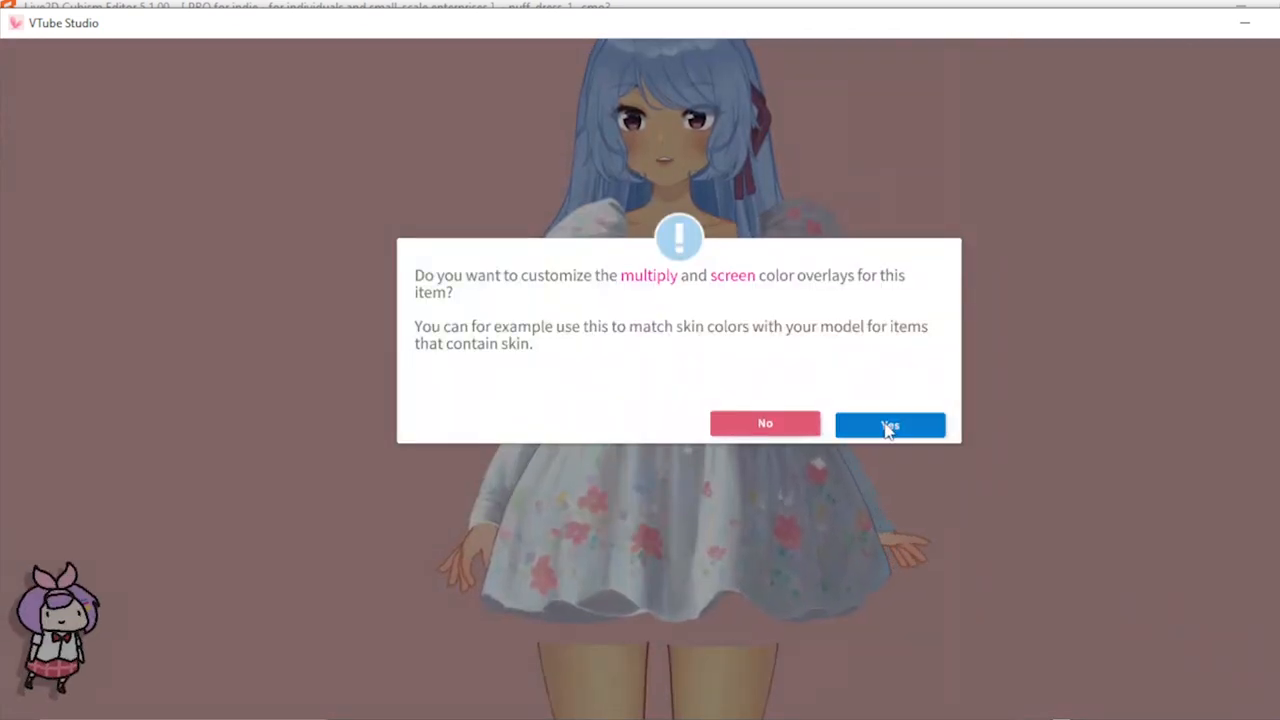
left_click(1270, 460)
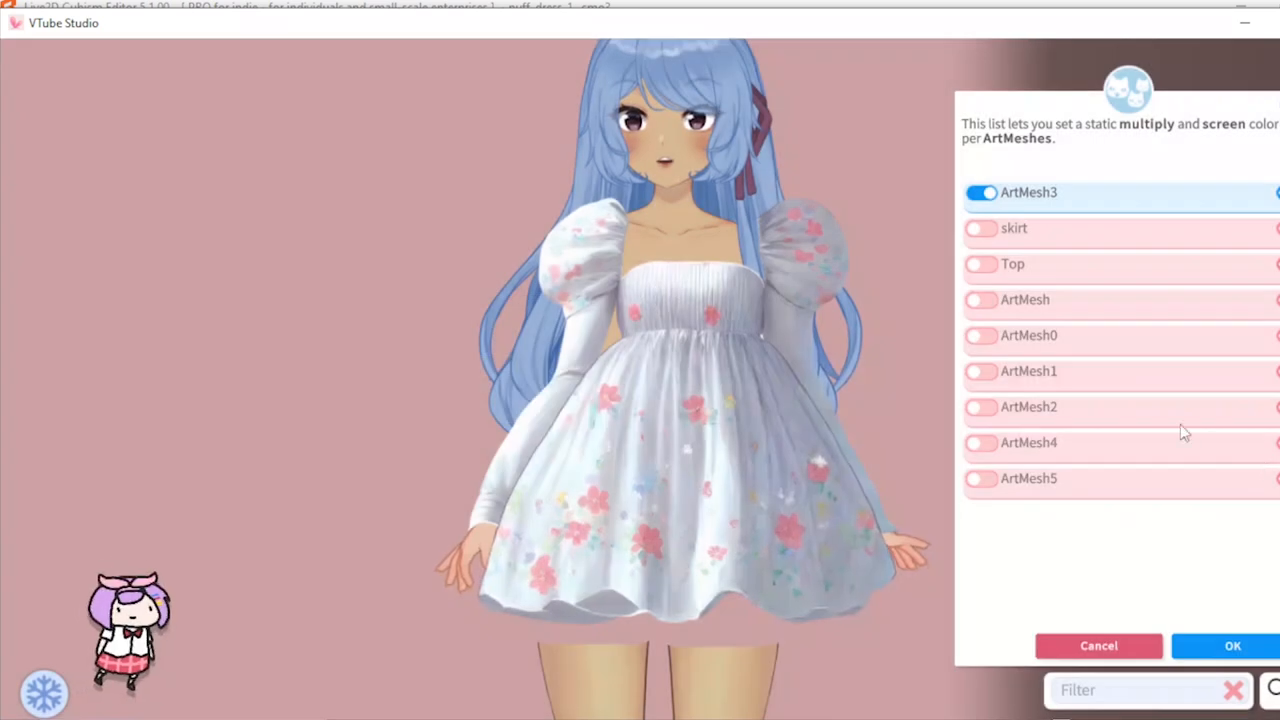
Step: Select the dress's hand mesh ArtMesh5 and give it a muted yellowish-tan multiply color to match the avatar's skin
left_click(915, 556)
left_click(984, 197)
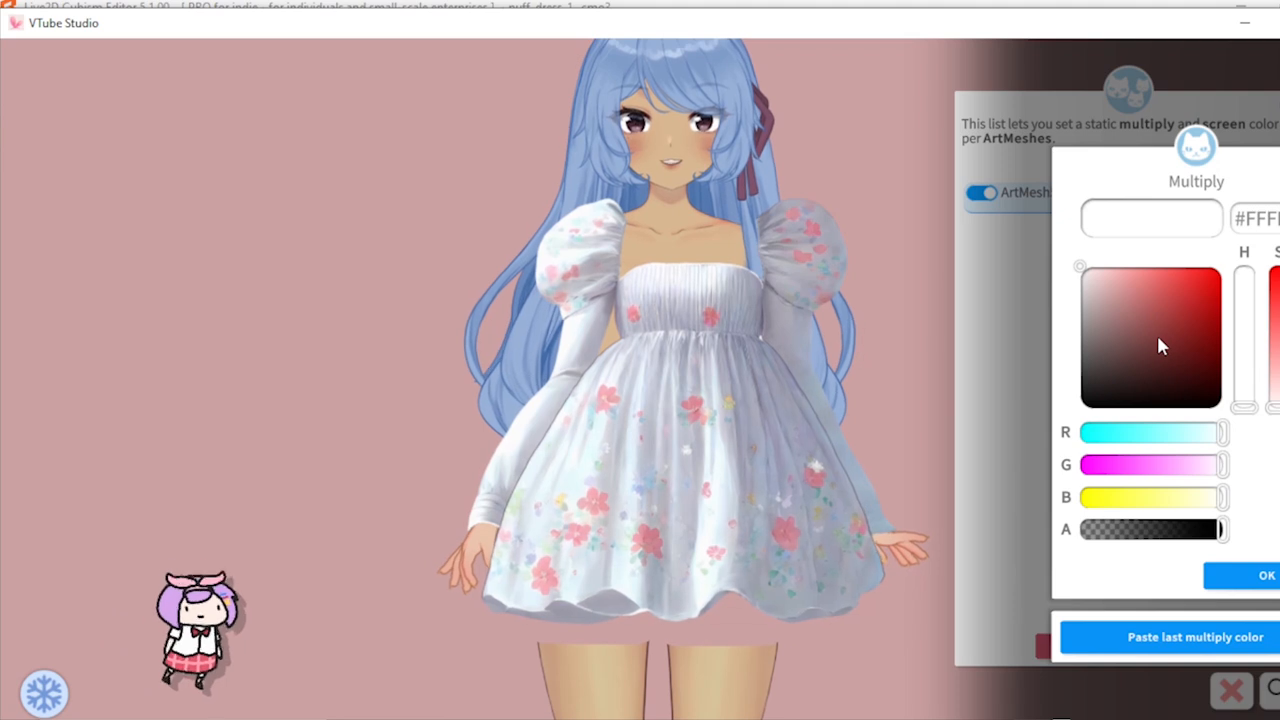
mouse_move(1160, 339)
left_mouse_down()
mouse_move(1138, 290)
mouse_move(1088, 306)
left_mouse_up()
left_click_drag(1174, 497, 1163, 498)
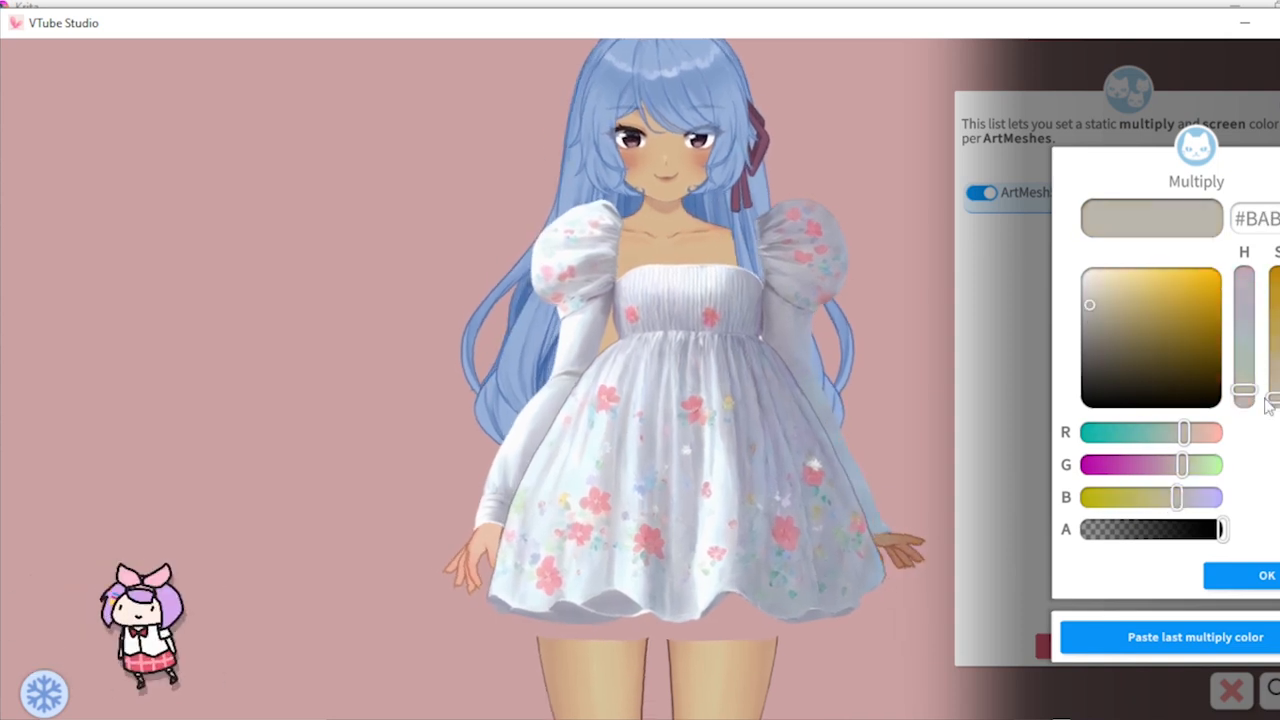
mouse_move(1180, 360)
left_mouse_down()
mouse_move(1145, 312)
mouse_move(1140, 355)
mouse_move(1117, 323)
mouse_move(1140, 323)
mouse_move(1140, 297)
mouse_move(1138, 310)
left_mouse_up()
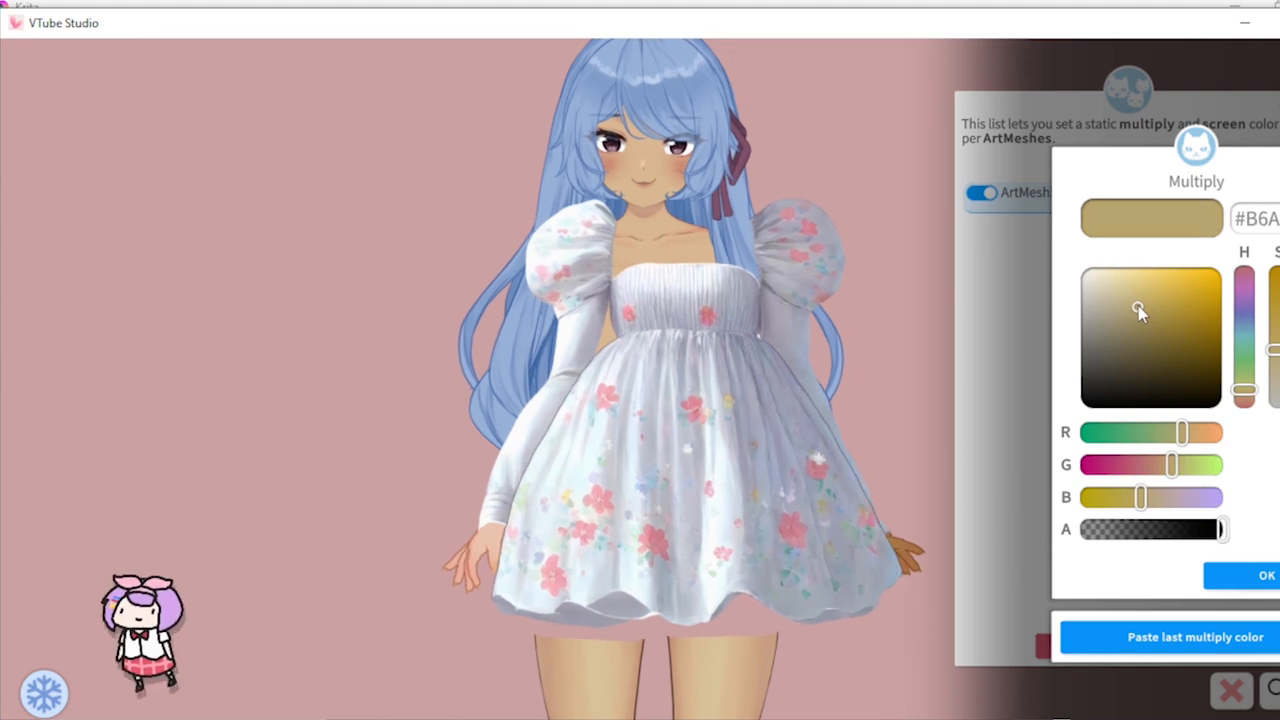
mouse_move(1272, 372)
left_mouse_down()
mouse_move(1273, 397)
mouse_move(1273, 386)
left_mouse_up()
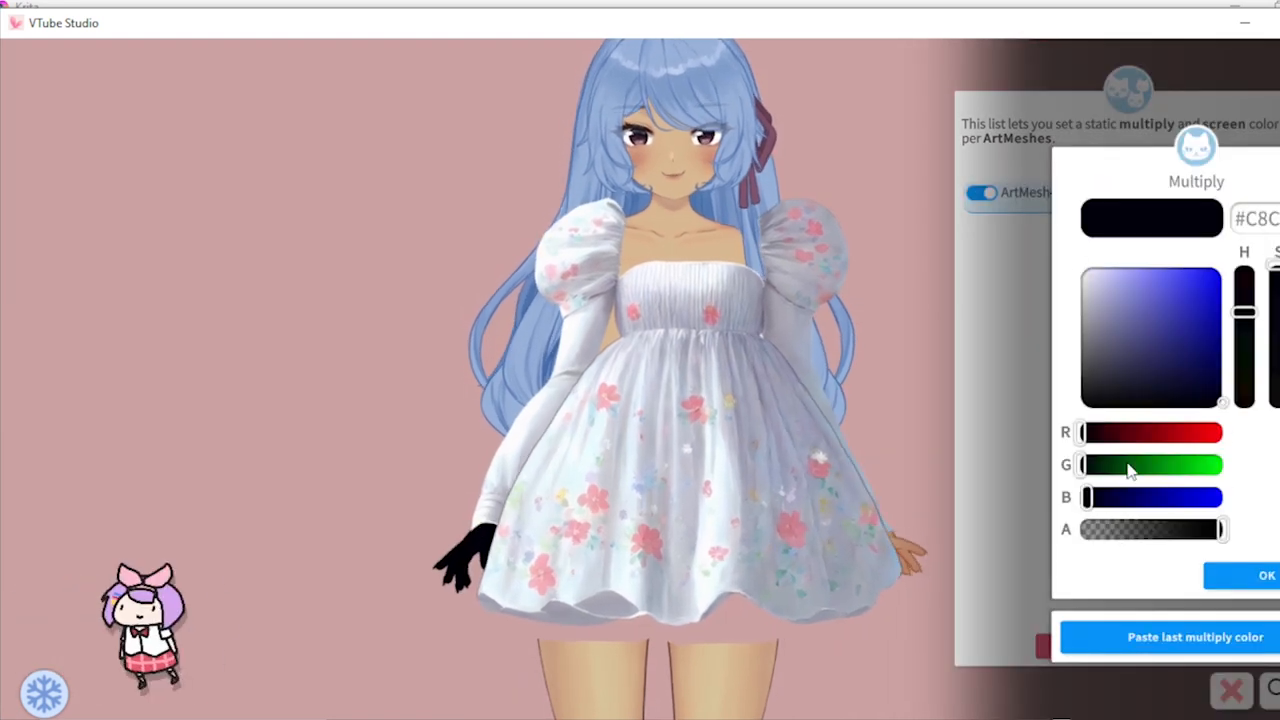
Step: Tint the dress's other hand, ArtMesh4, with a light beige multiply color matching the avatar's skin, and accept the item's color overlays
left_click_drag(1158, 288, 1170, 322)
left_click_drag(1244, 282, 1244, 389)
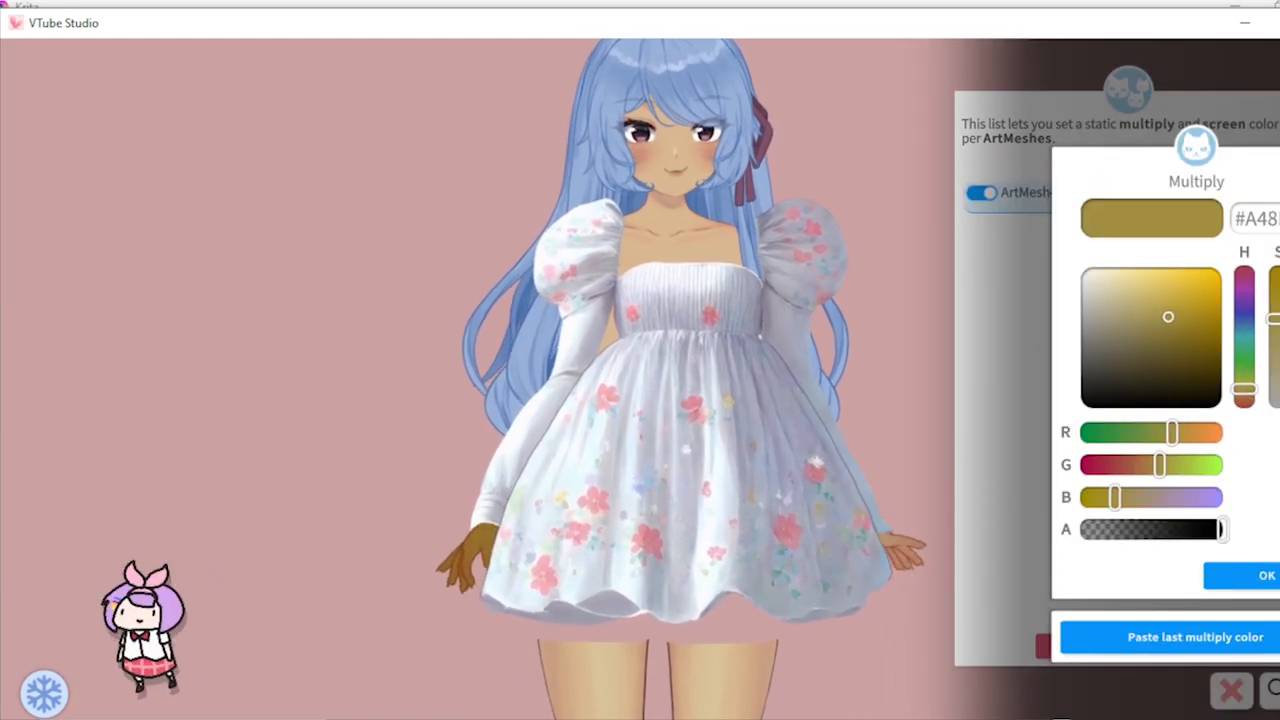
left_click_drag(1274, 321, 1274, 341)
mouse_move(1279, 315)
left_mouse_down()
mouse_move(1274, 350)
mouse_move(1274, 325)
left_mouse_up()
left_click(1163, 345)
left_click_drag(1166, 346, 1103, 277)
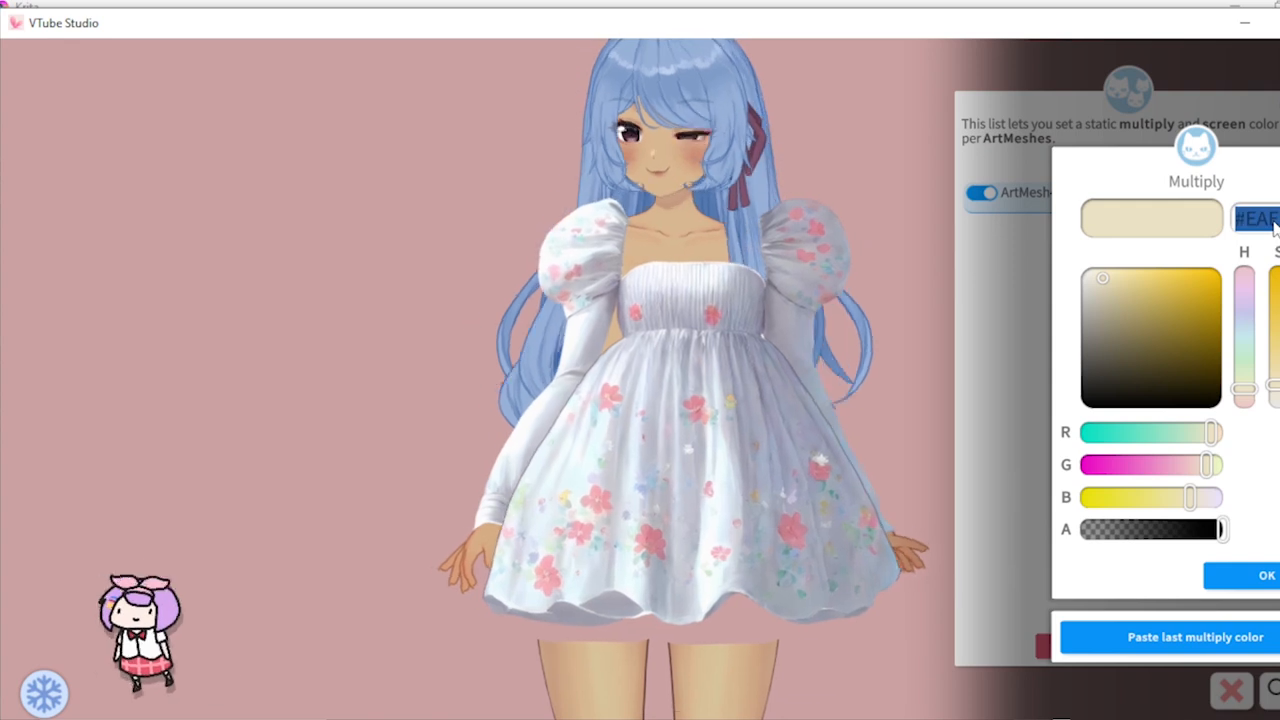
left_click(1266, 576)
left_click(1268, 582)
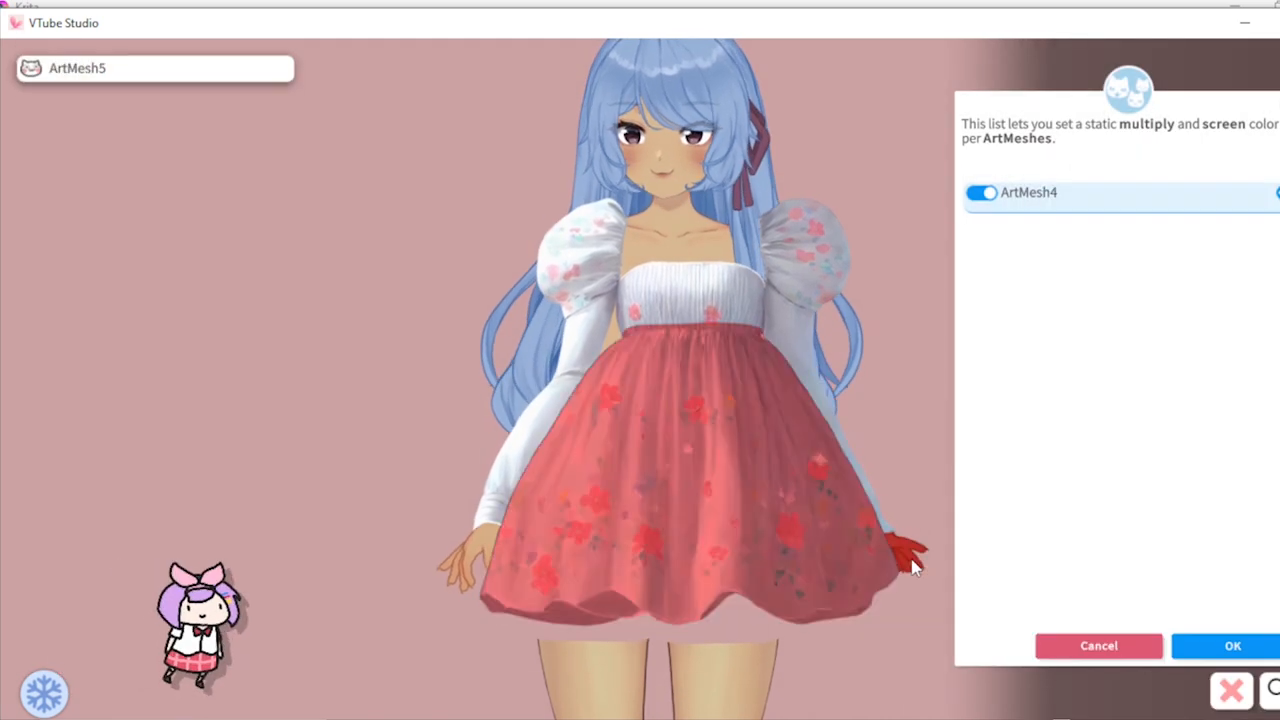
left_click(909, 558)
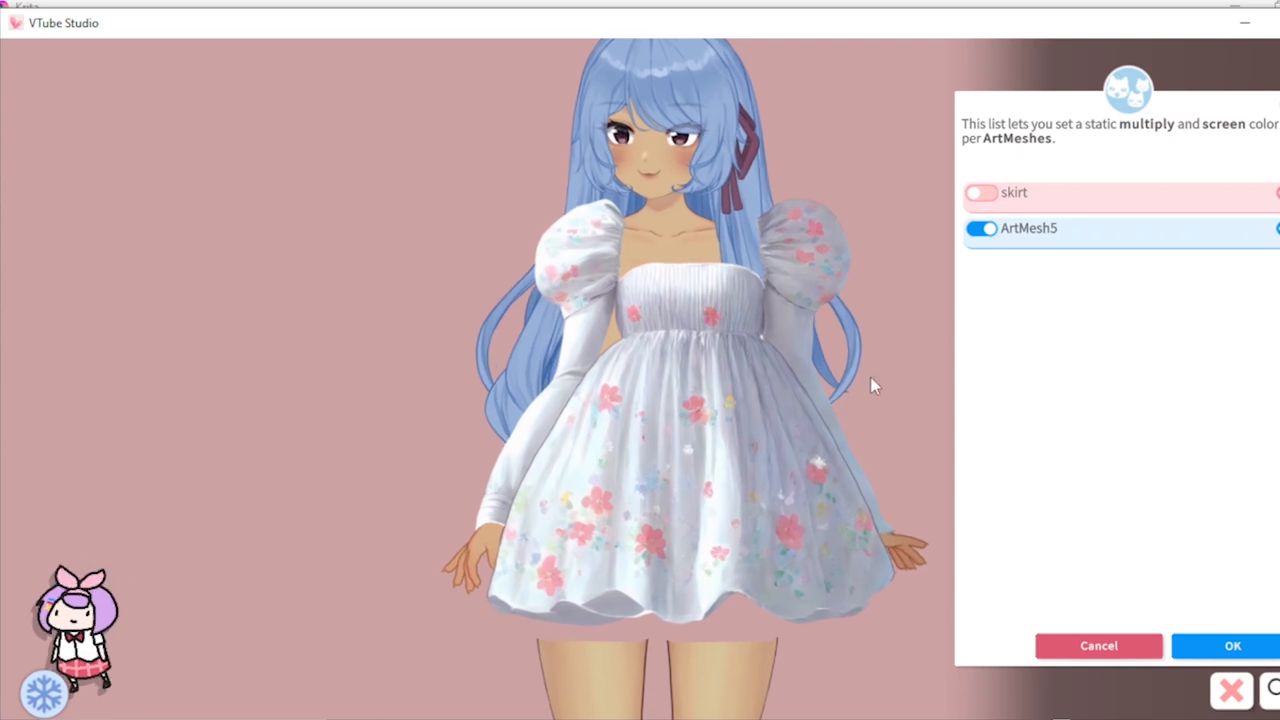
left_click(1234, 646)
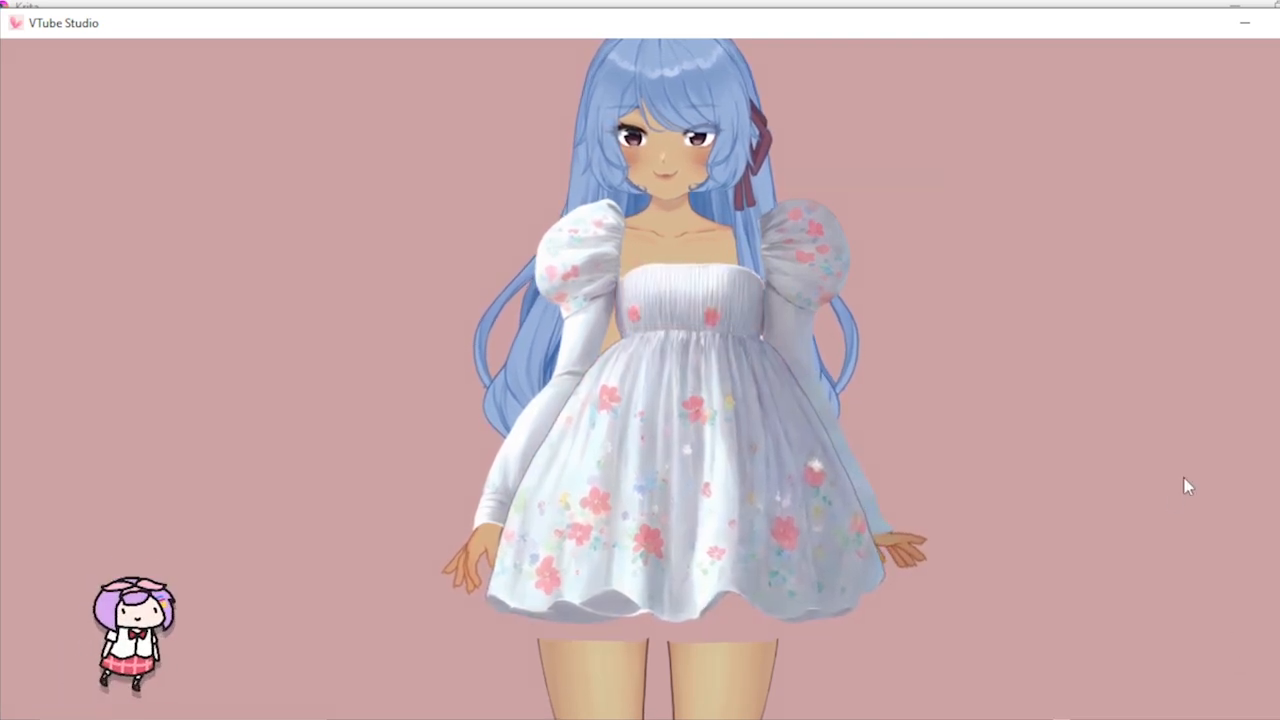
Step: Take the dress item off the avatar, put it back on the body, and view the full outfit down to the shoes
left_click_drag(698, 336, 1058, 334)
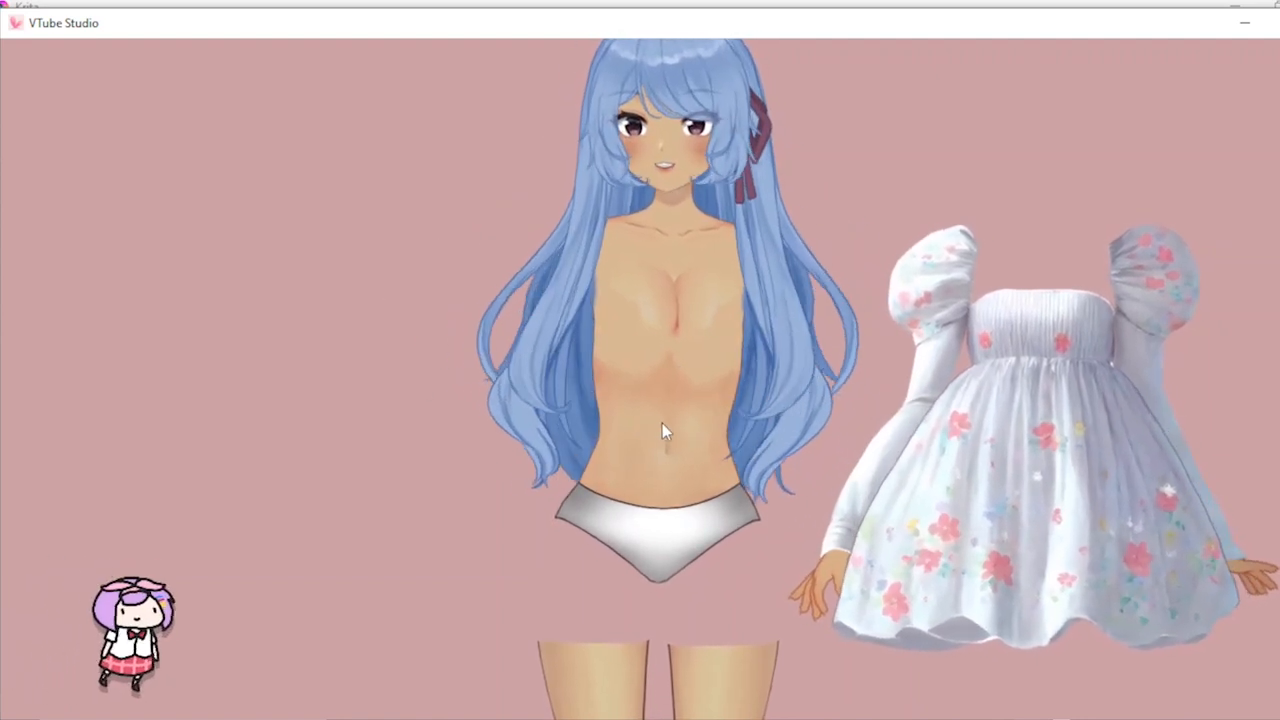
left_click_drag(1040, 386, 670, 414)
scroll(1038, 436, "up", 3)
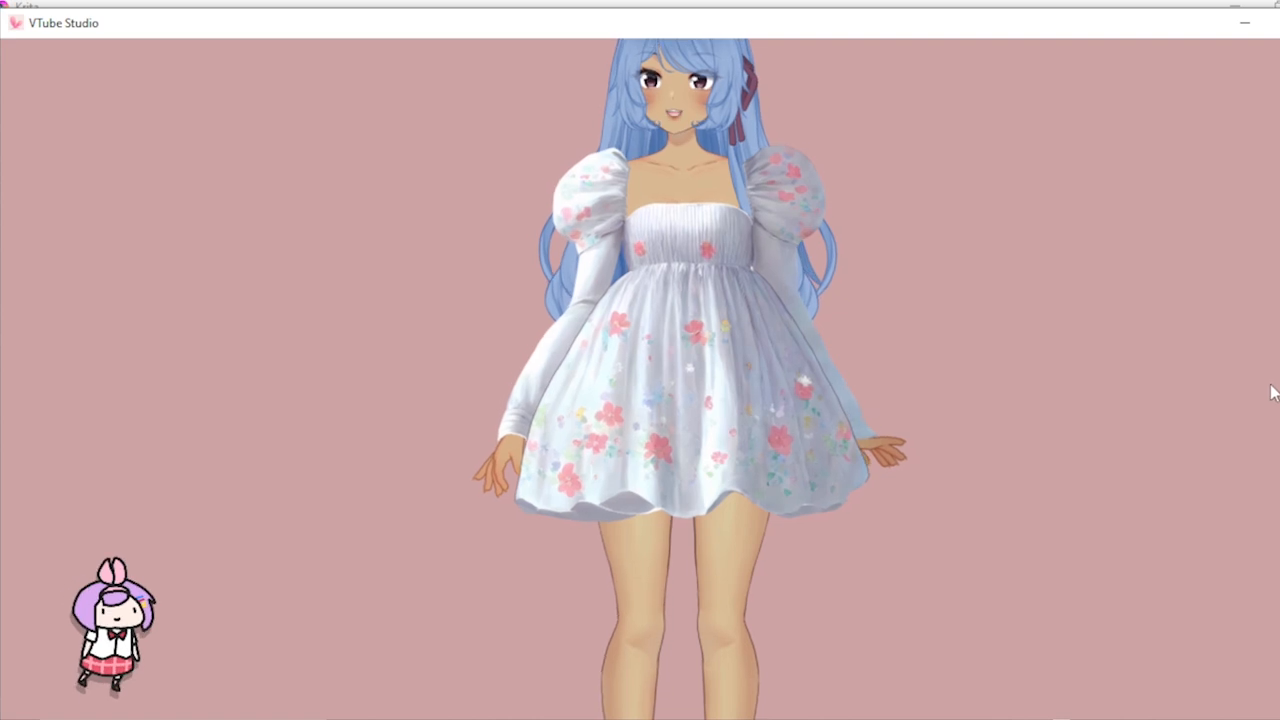
scroll(1272, 392, "down", 5)
left_click_drag(1203, 510, 1209, 443)
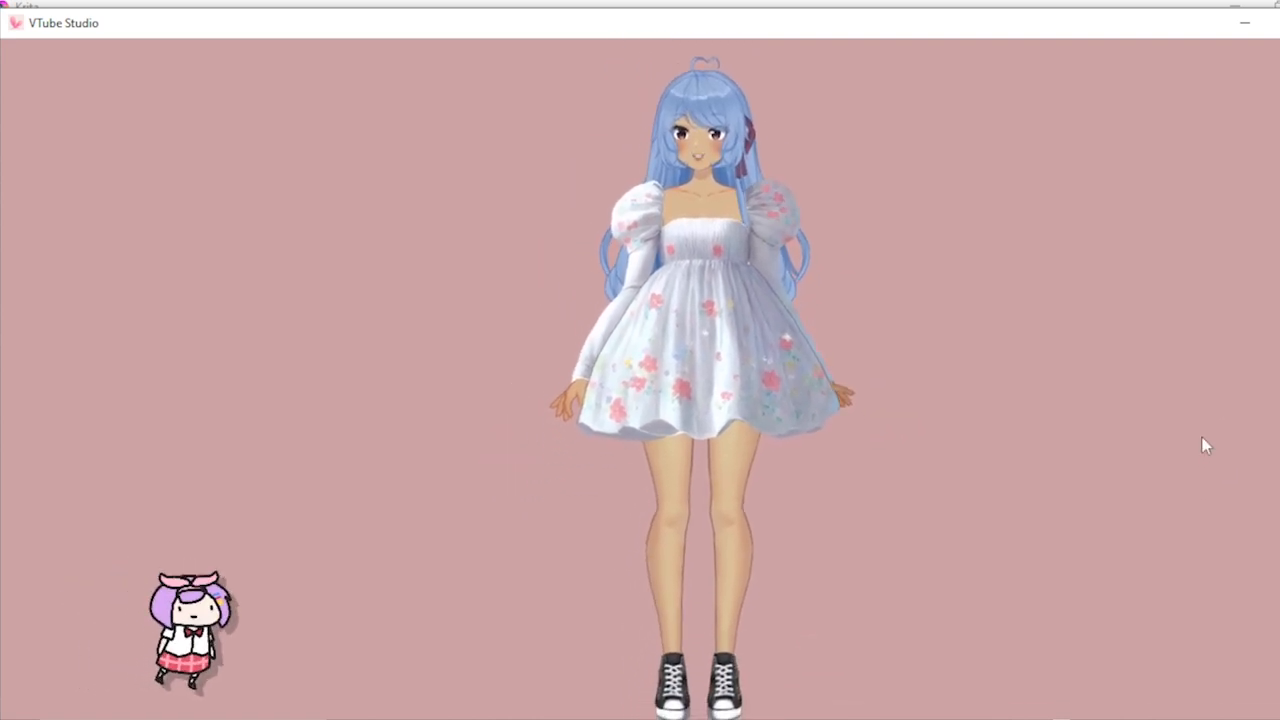
scroll(1202, 438, "down", 2)
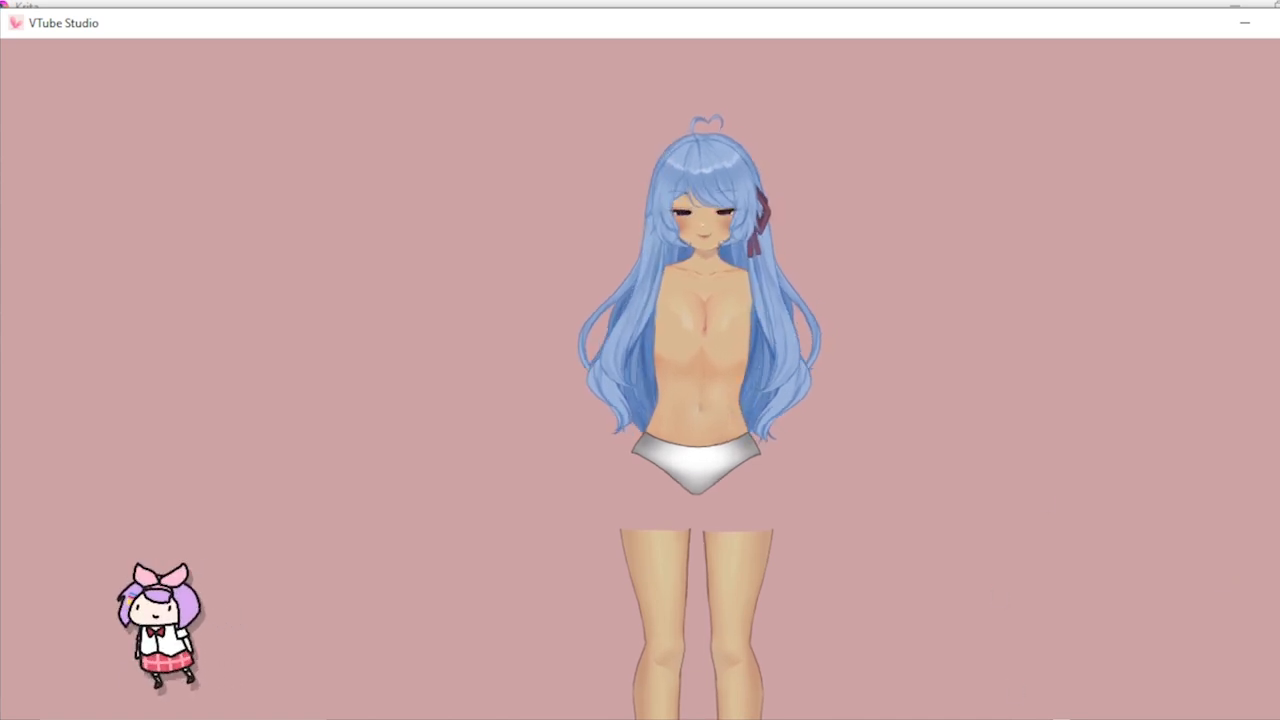
Step: Switch to File Explorer's Live2DModels folder and duplicate the avatar model folder xaphe 1.1 - Copy there
left_click(470, 718)
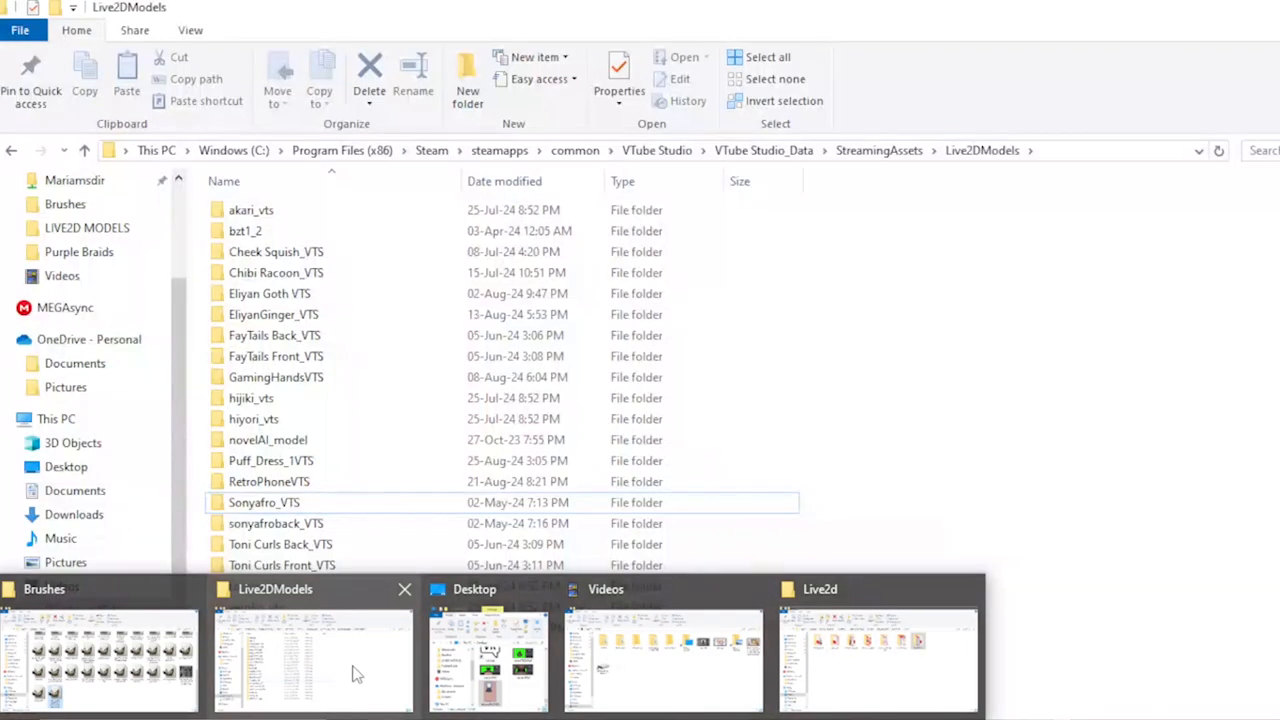
left_click(354, 674)
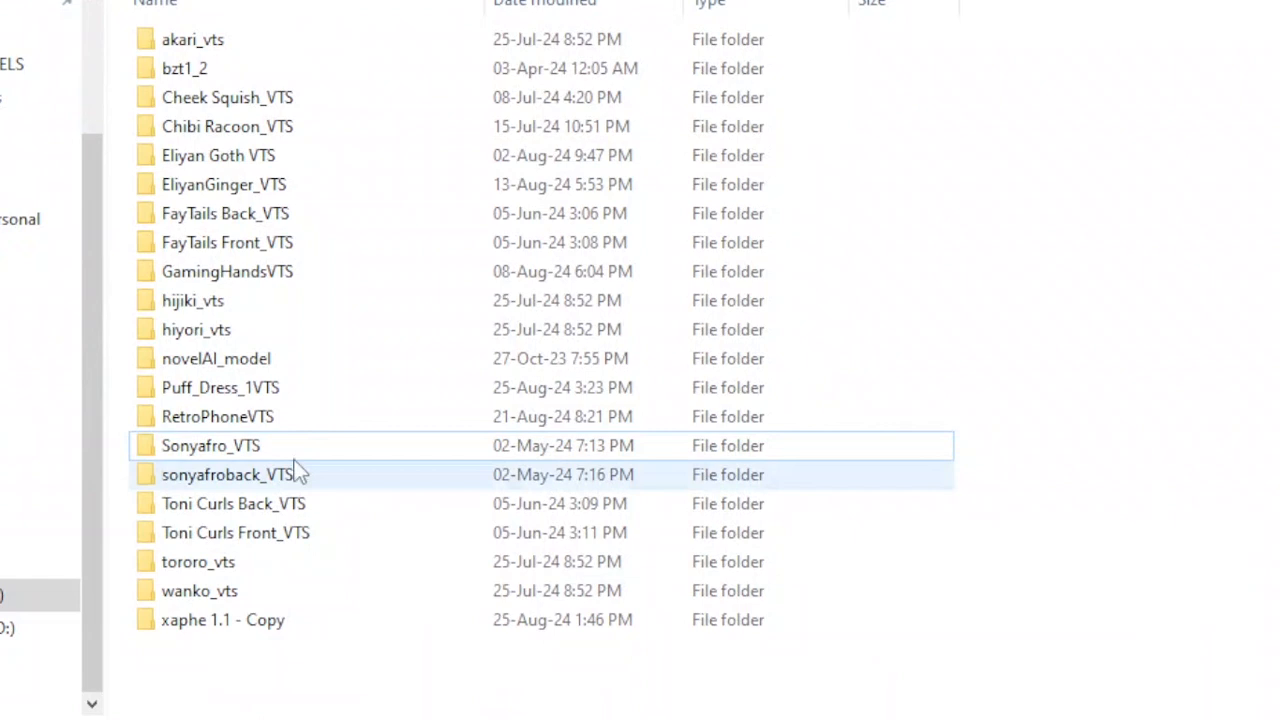
left_click(270, 637)
right_click(270, 637)
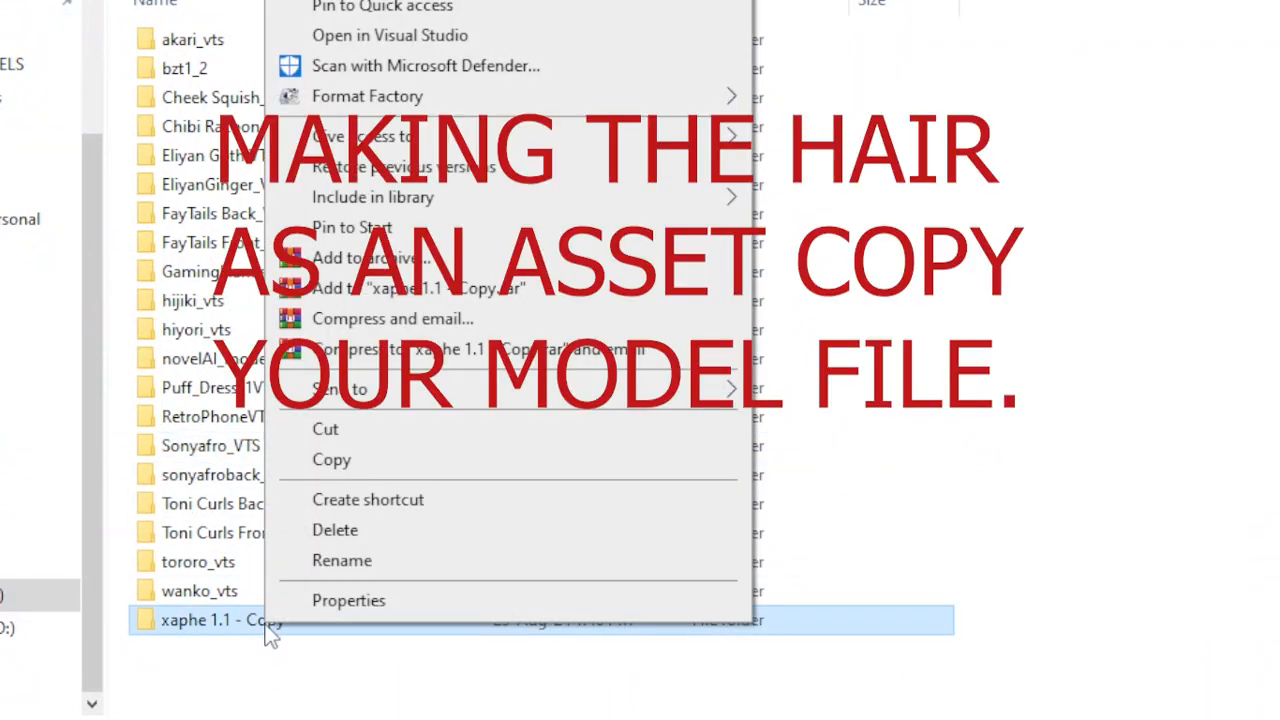
left_click(343, 460)
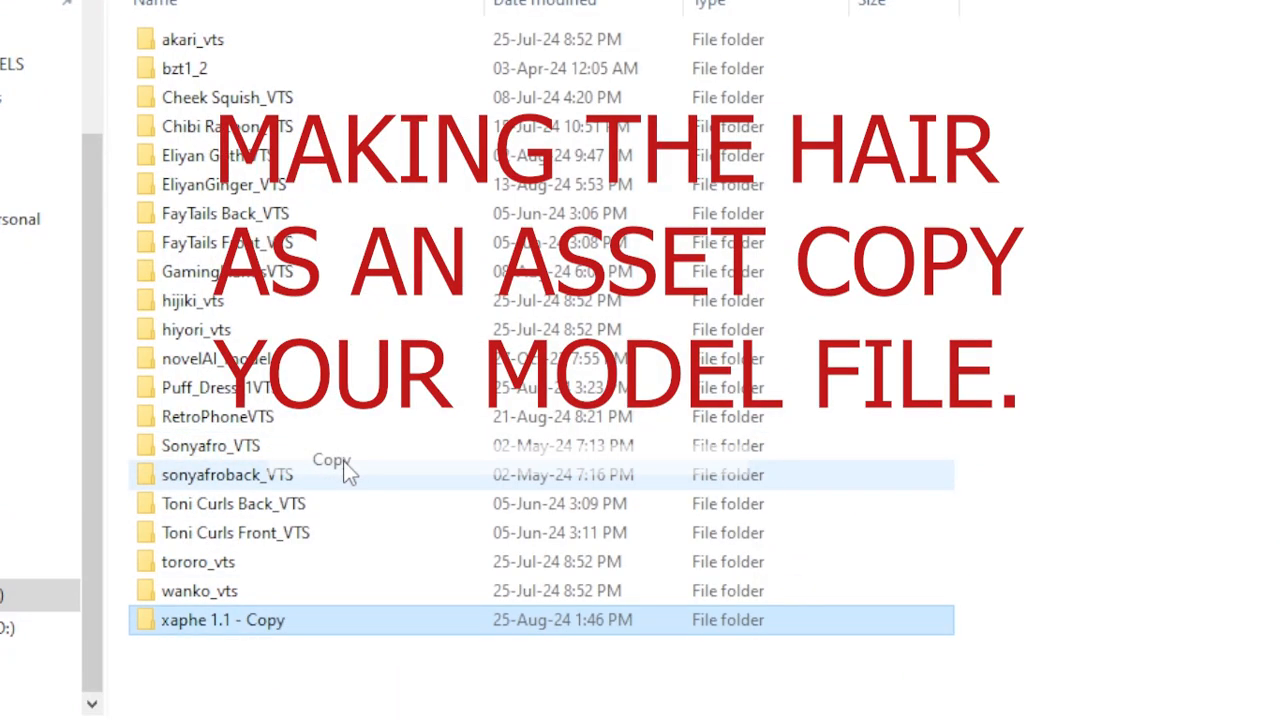
left_click(560, 680)
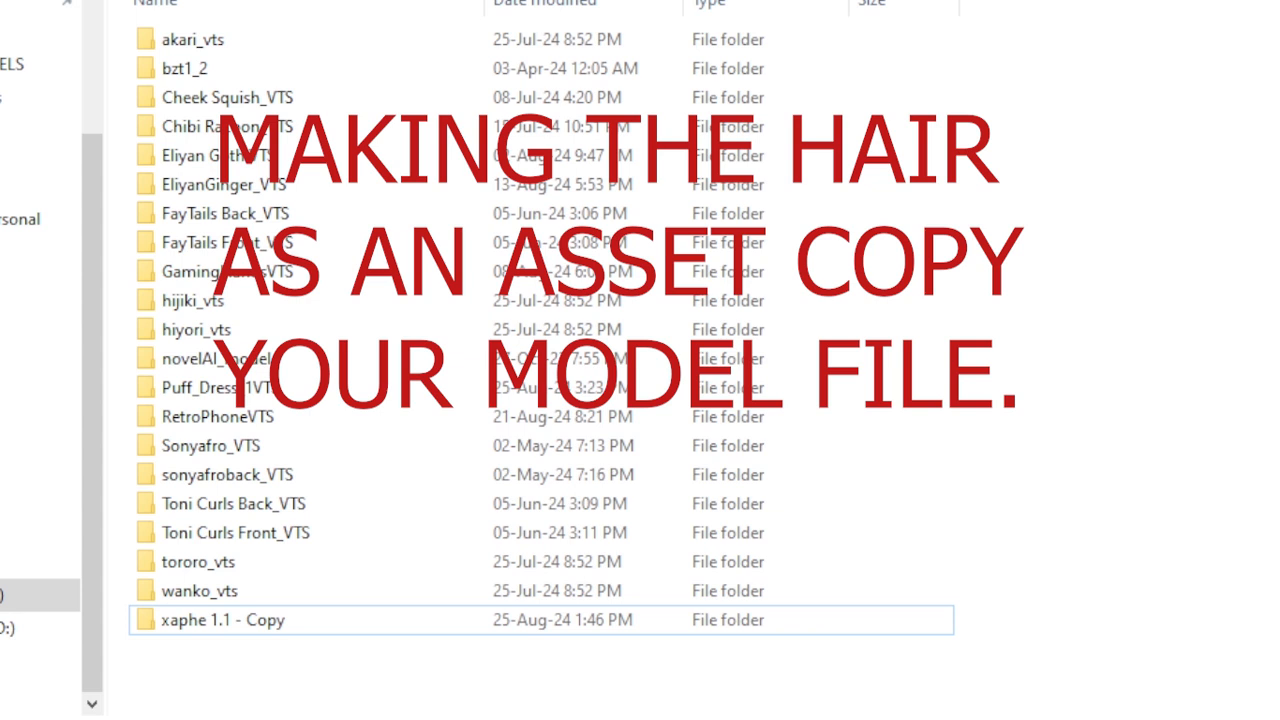
key("ctrl+v")
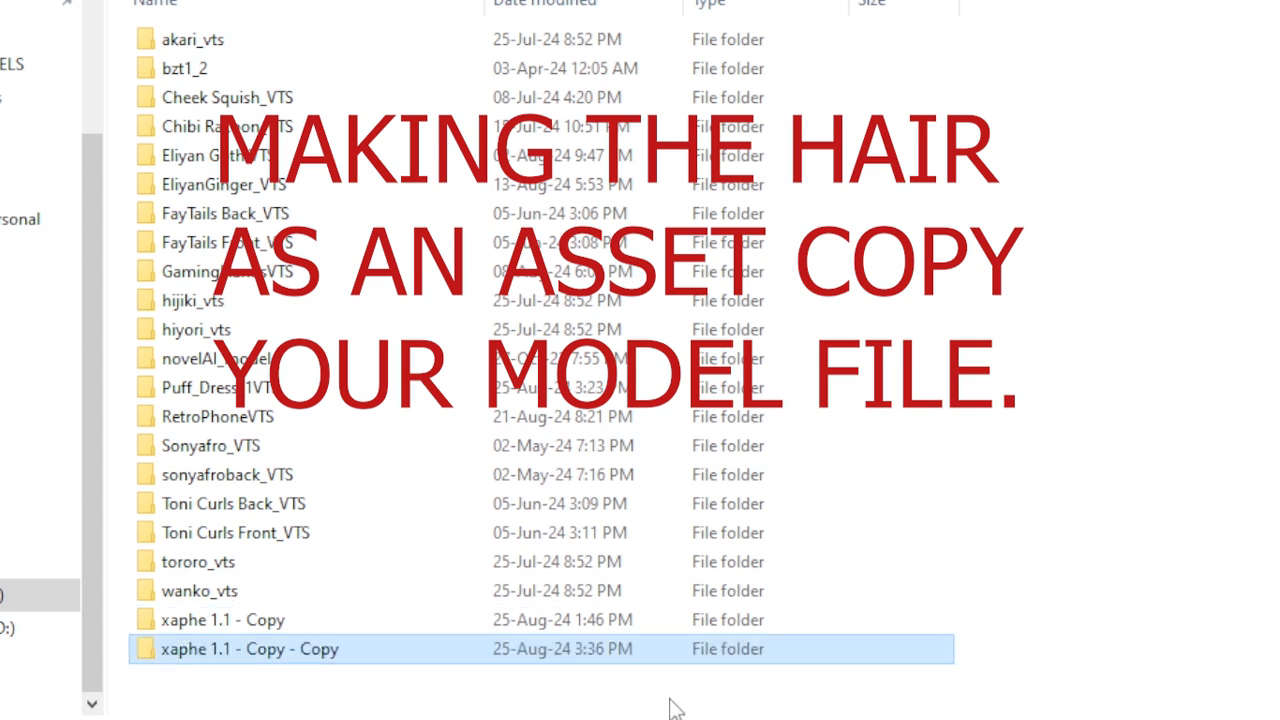
Step: Open the customizable final.8192 texture folder inside xaphe 1.1 - Copy - Copy and locate the hair texture, texture_03.png
double_click(262, 652)
left_click(241, 48)
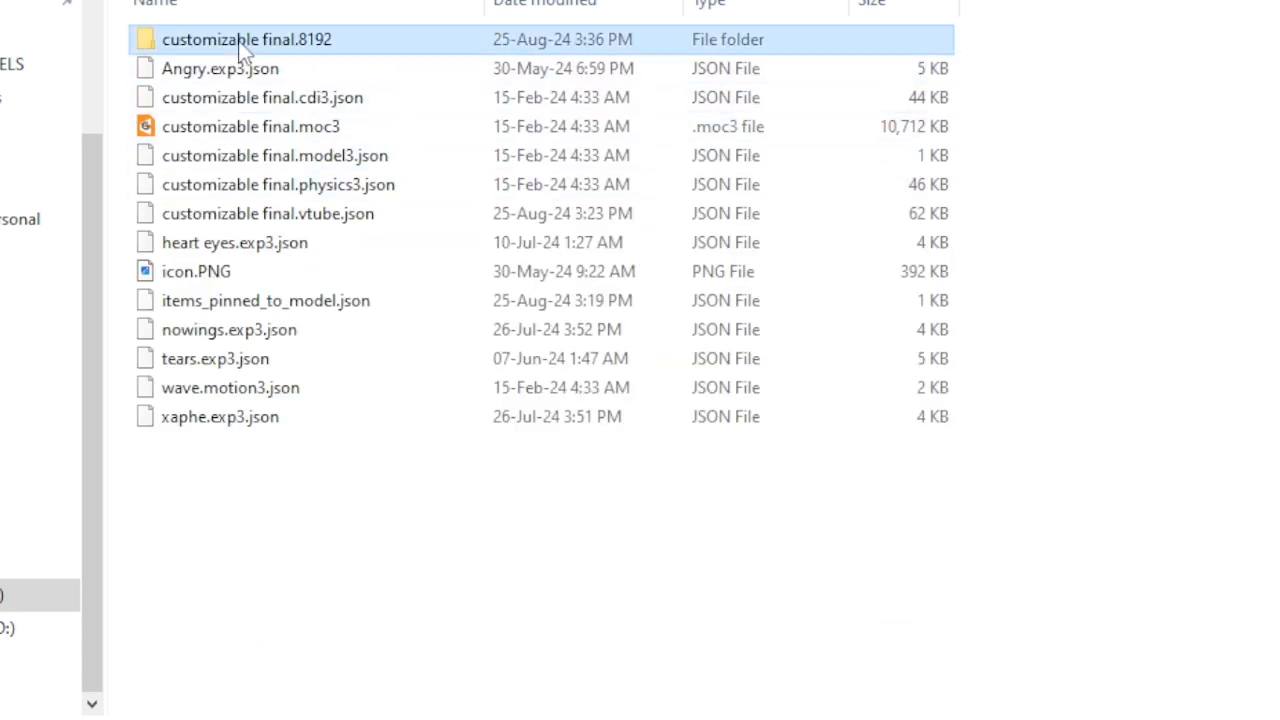
double_click(240, 48)
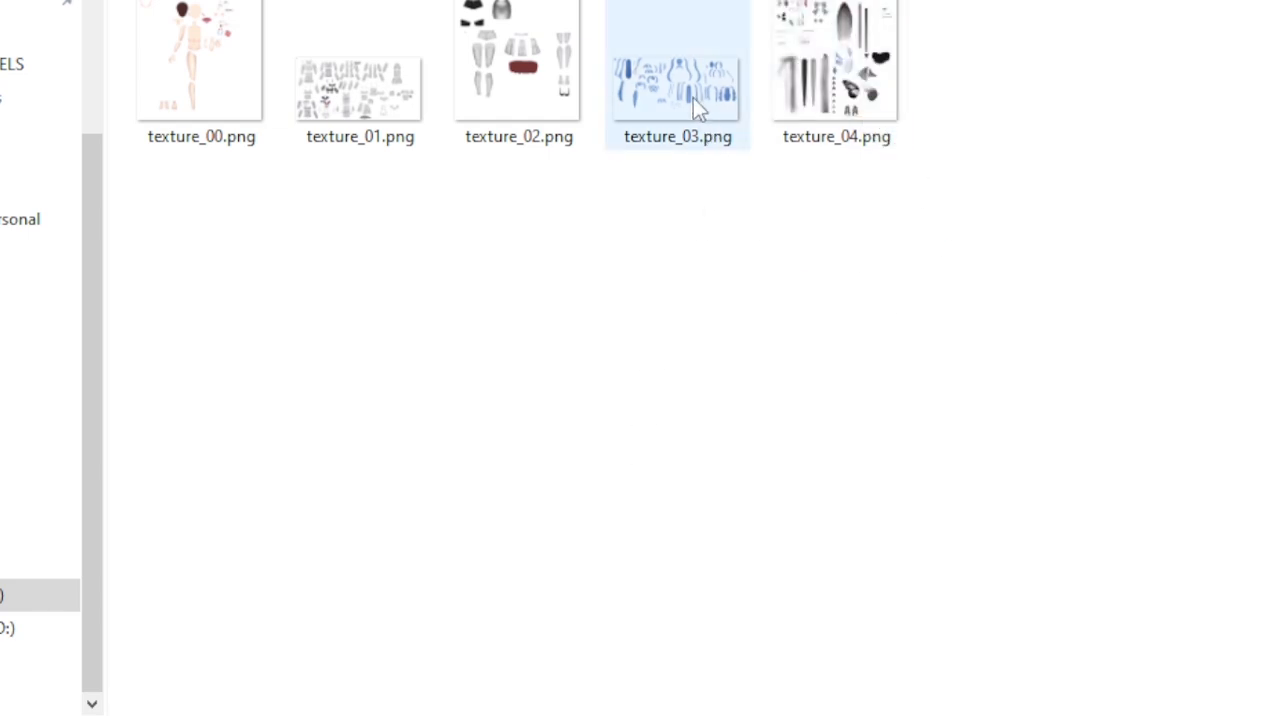
mouse_move(693, 98)
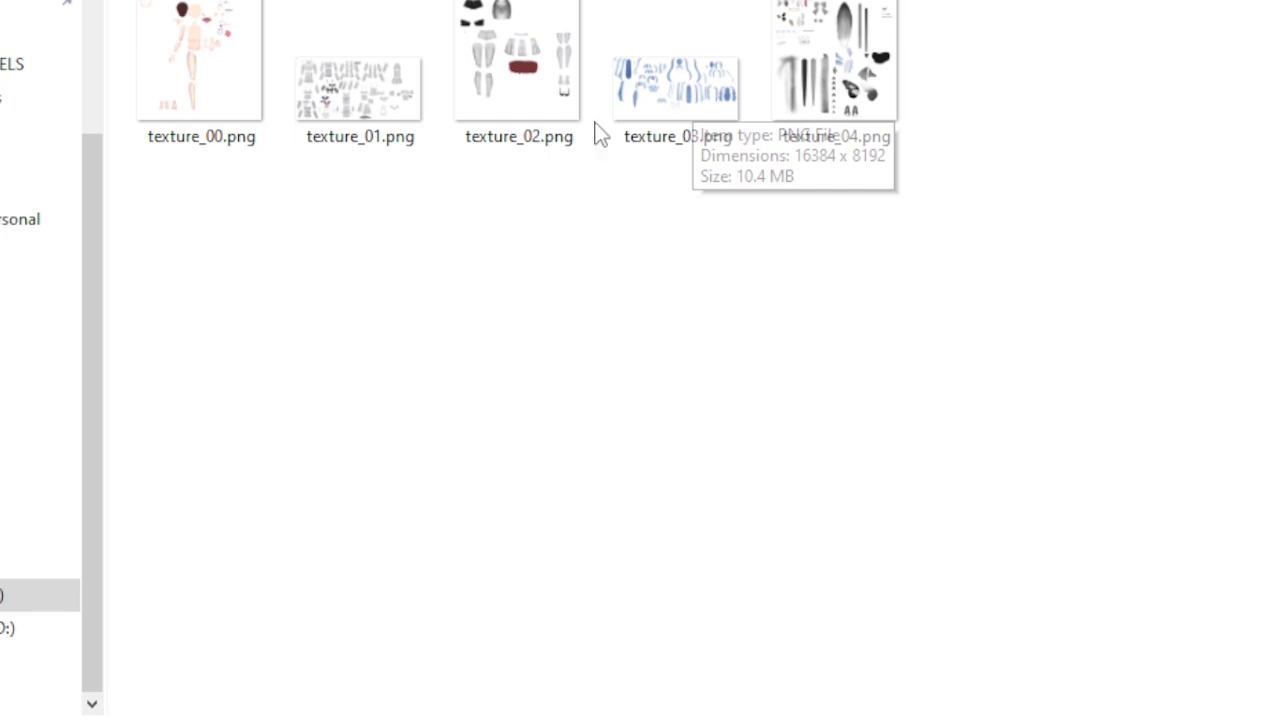
left_click(661, 90)
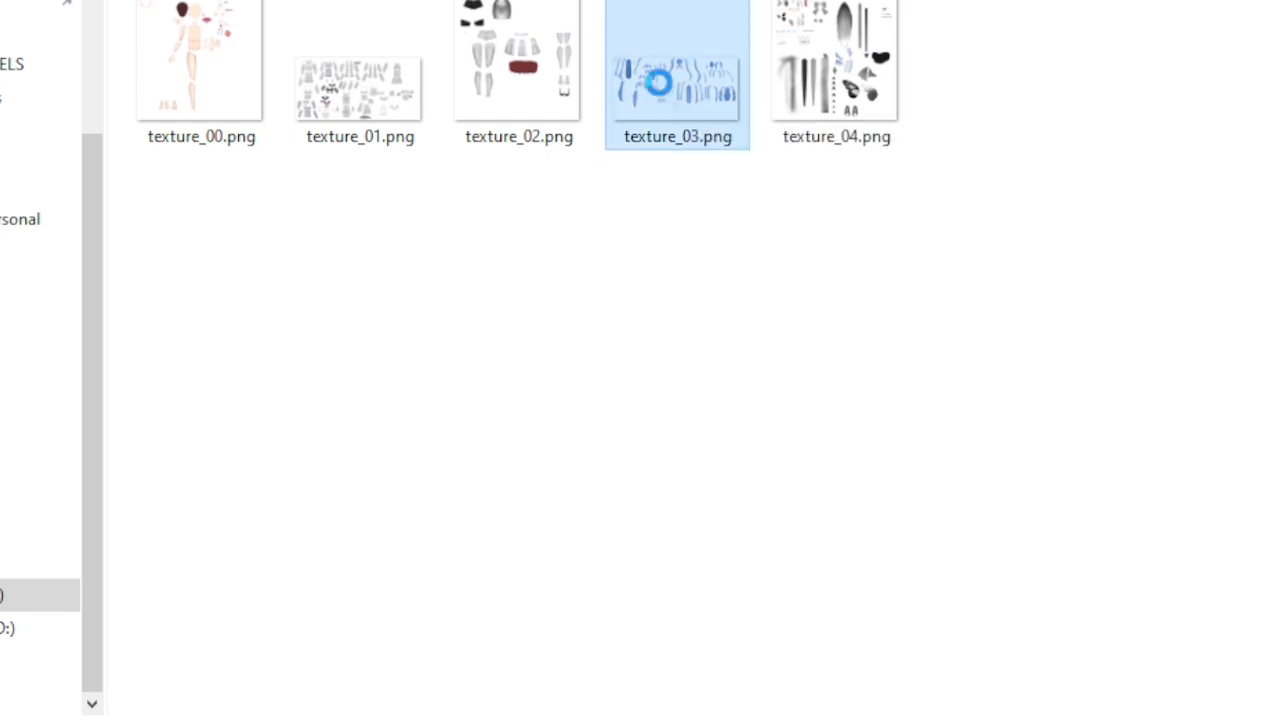
right_click(659, 86)
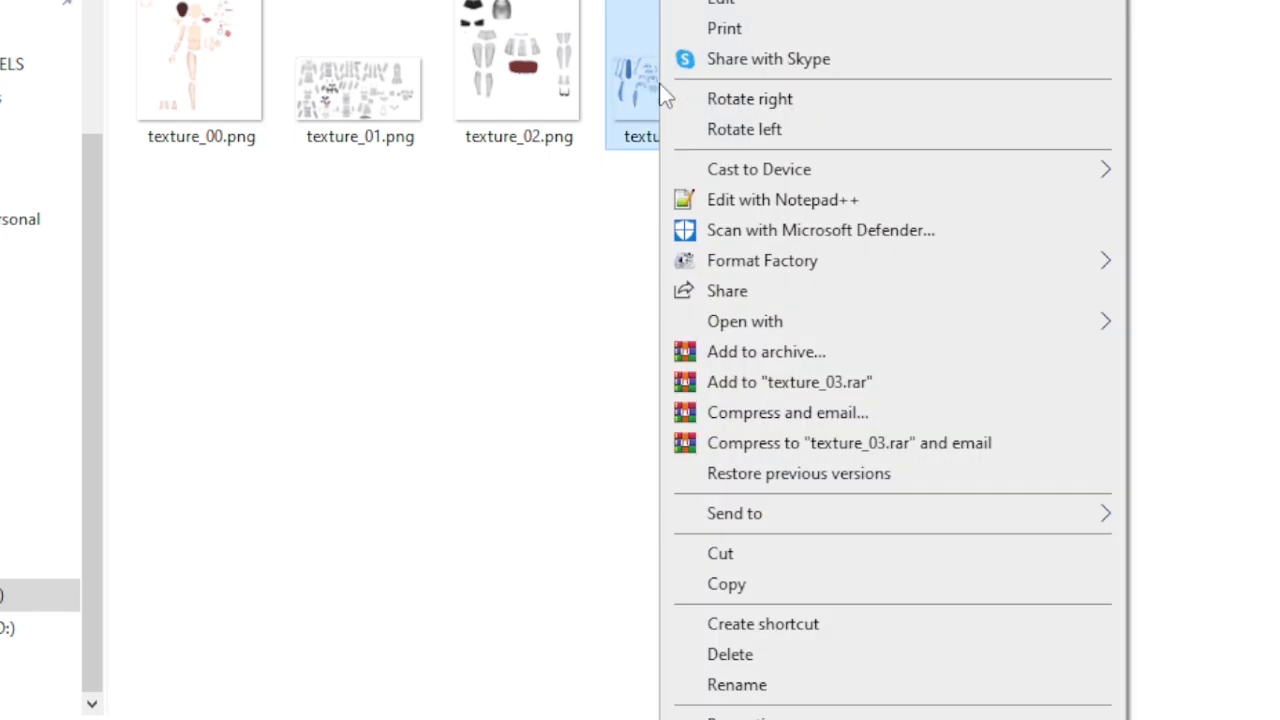
left_click(540, 330)
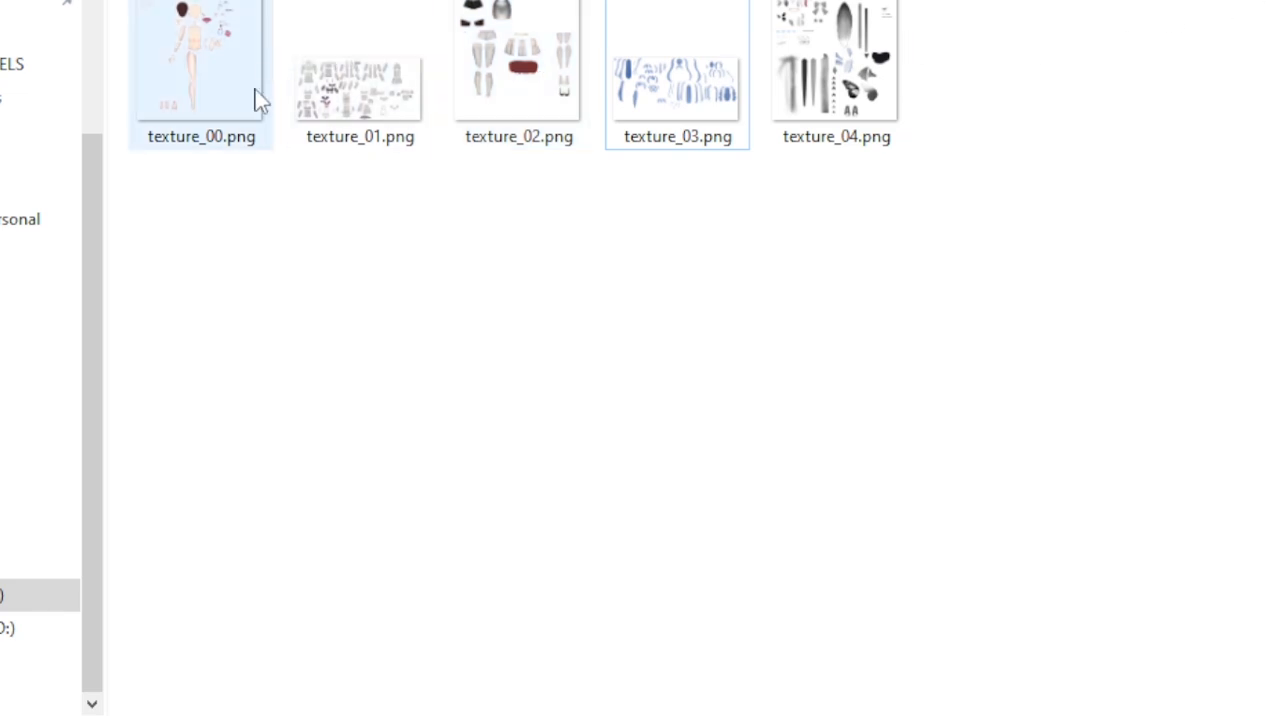
Step: Delete the body texture, texture_00.png, from the duplicated model's texture folder
mouse_move(217, 104)
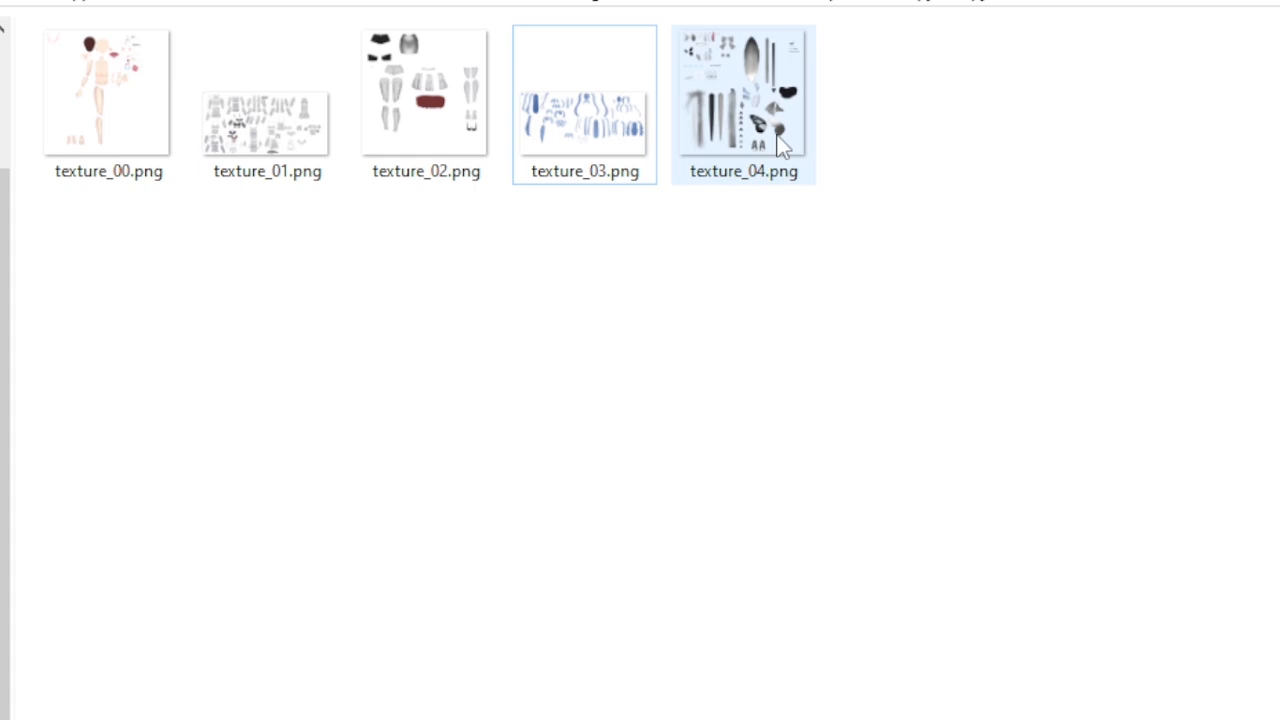
double_click(62, 118)
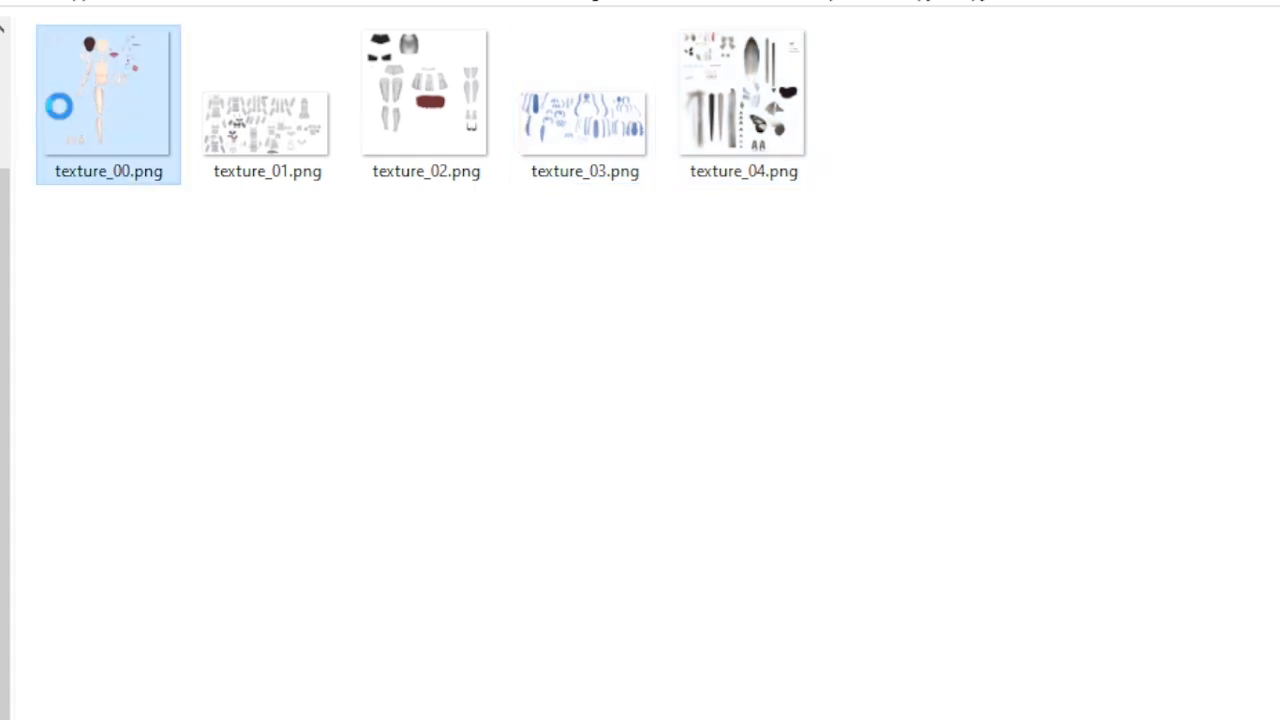
right_click(58, 106)
left_click(158, 697)
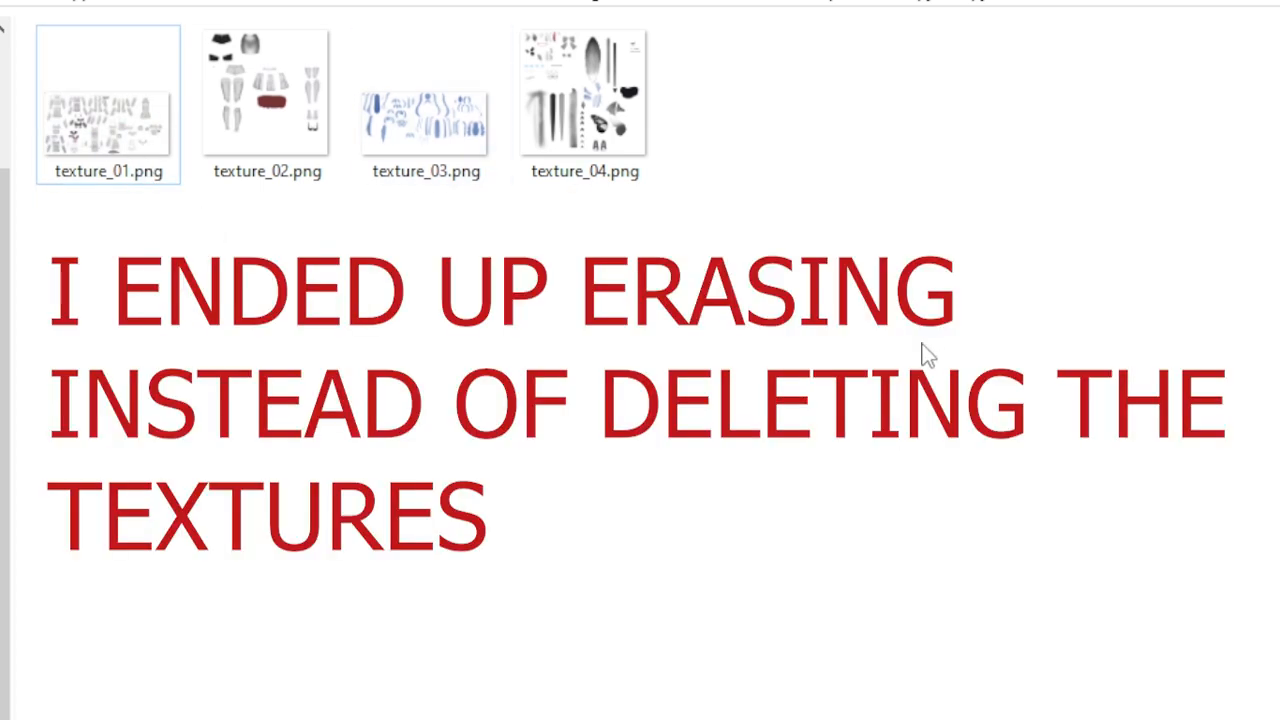
Step: Preview the clothing texture, texture_01.png, and delete it from the folder
left_click(131, 130)
double_click(129, 129)
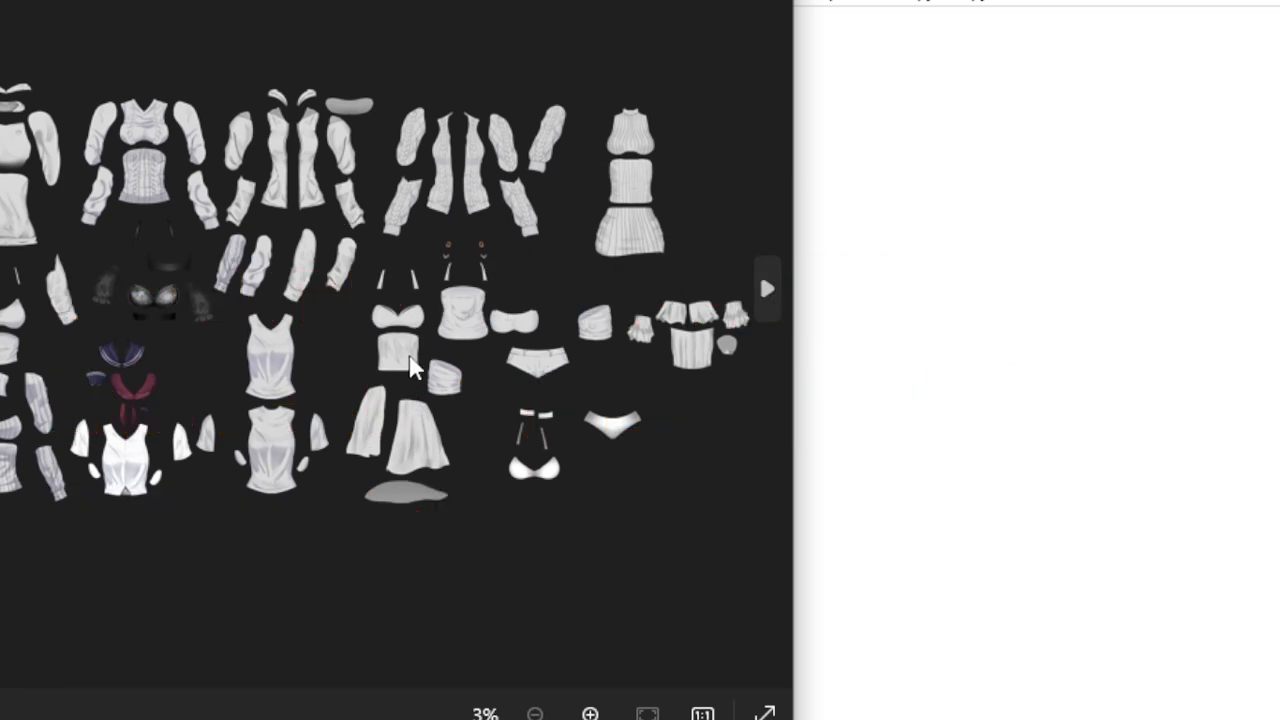
key("alt+F4")
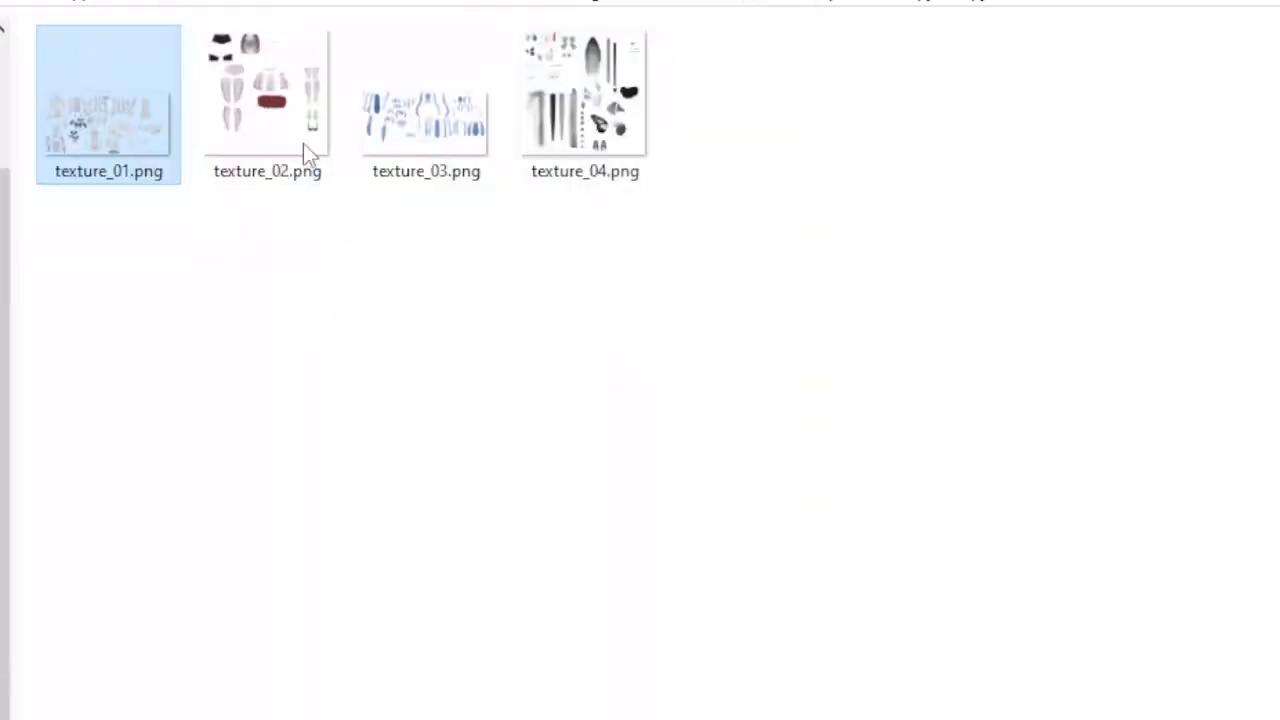
double_click(97, 108)
right_click(97, 105)
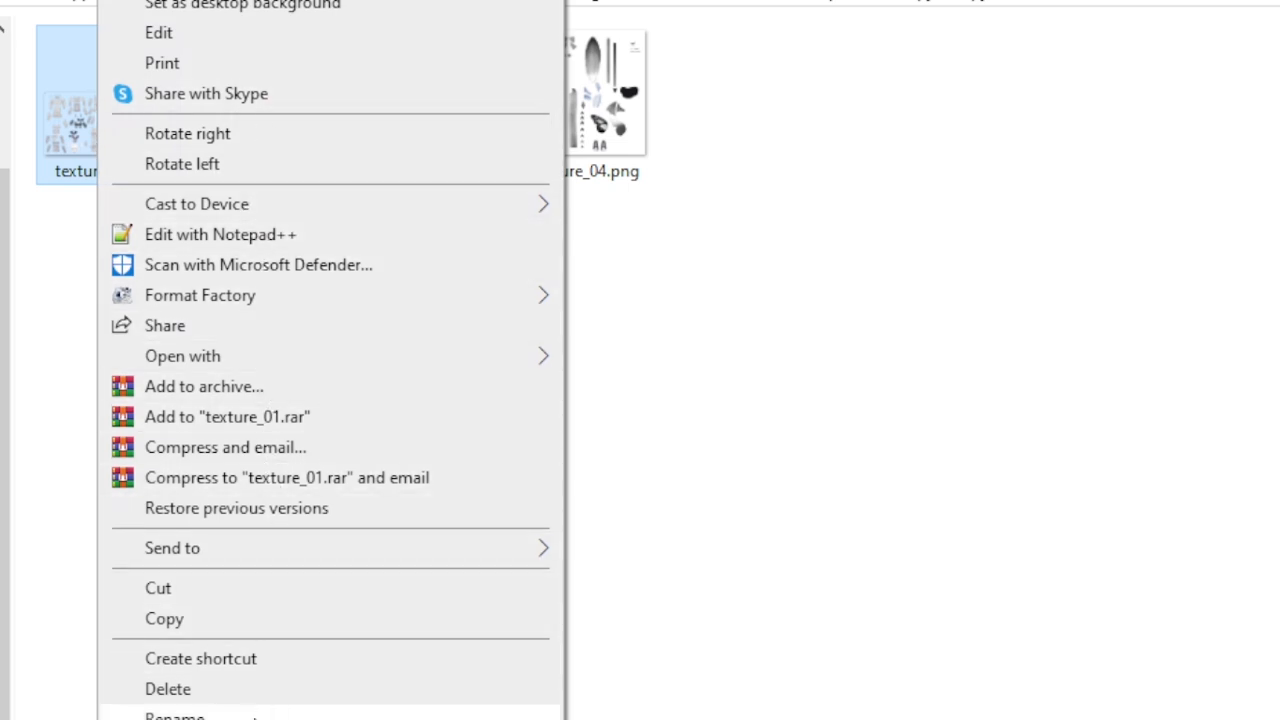
left_click(229, 692)
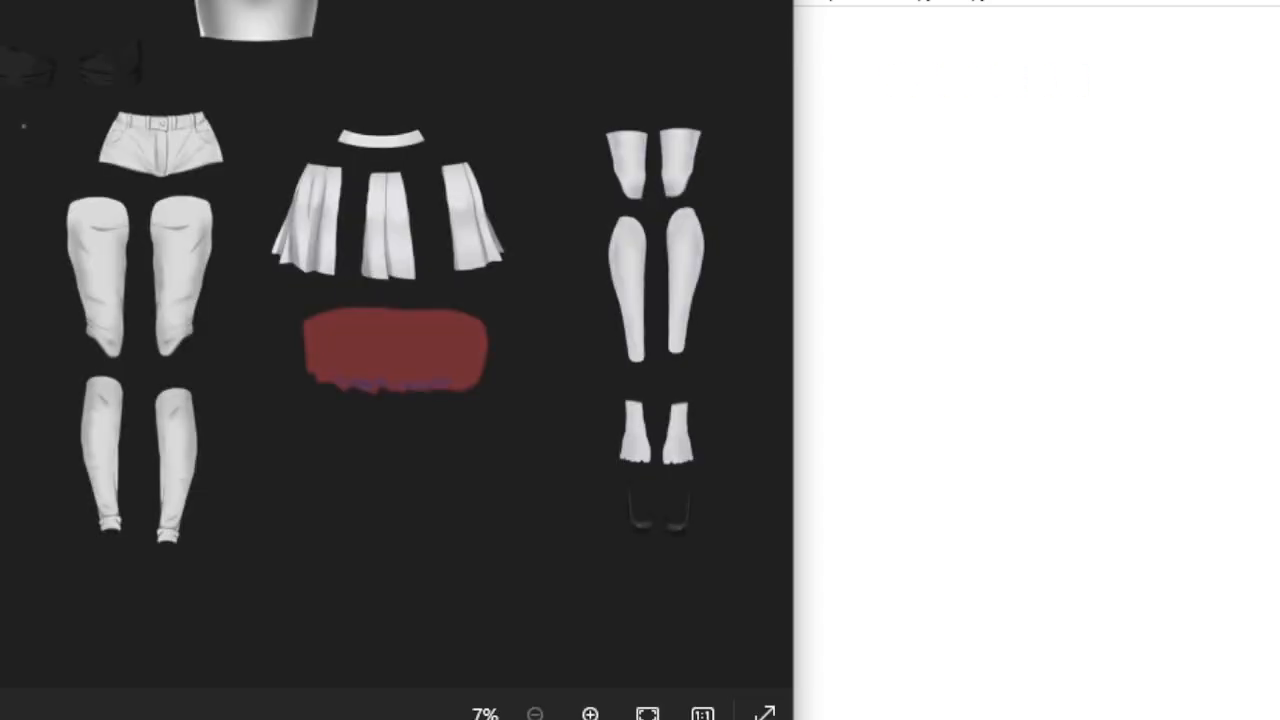
Step: Close the texture_02.png preview and delete that file, and check texture_04.png before deleting it as well
key("alt+F4")
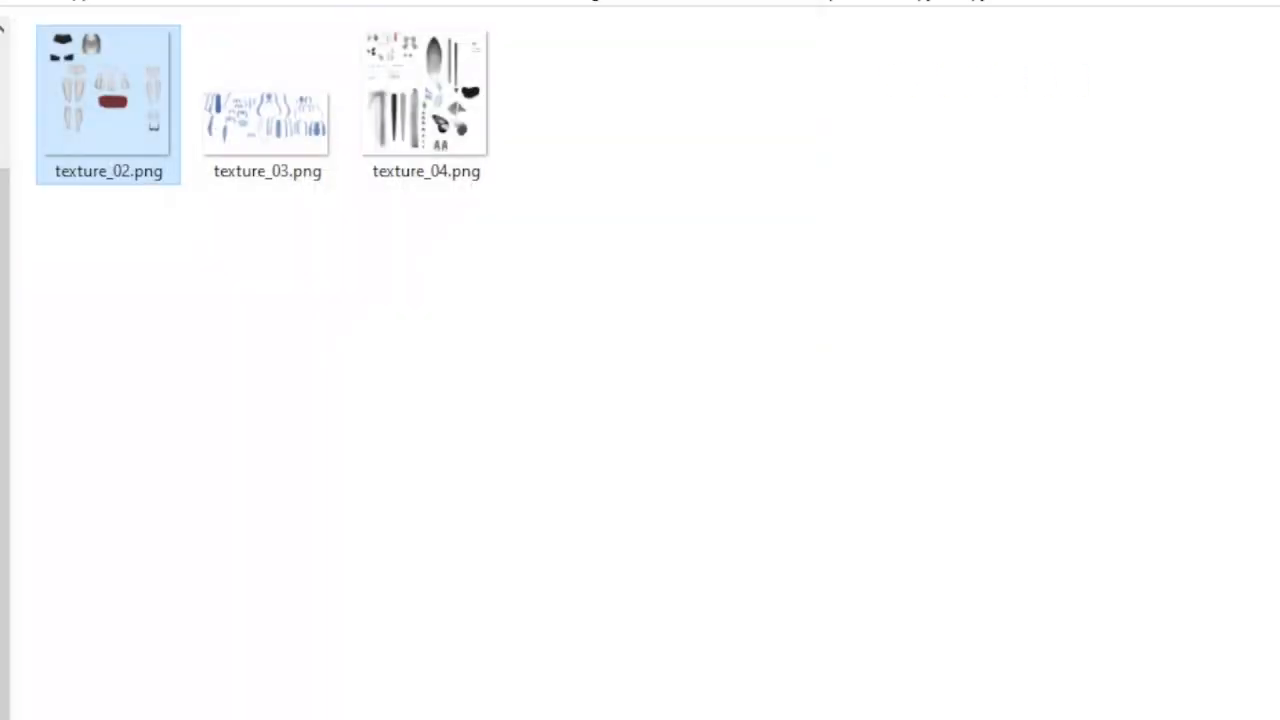
right_click(125, 107)
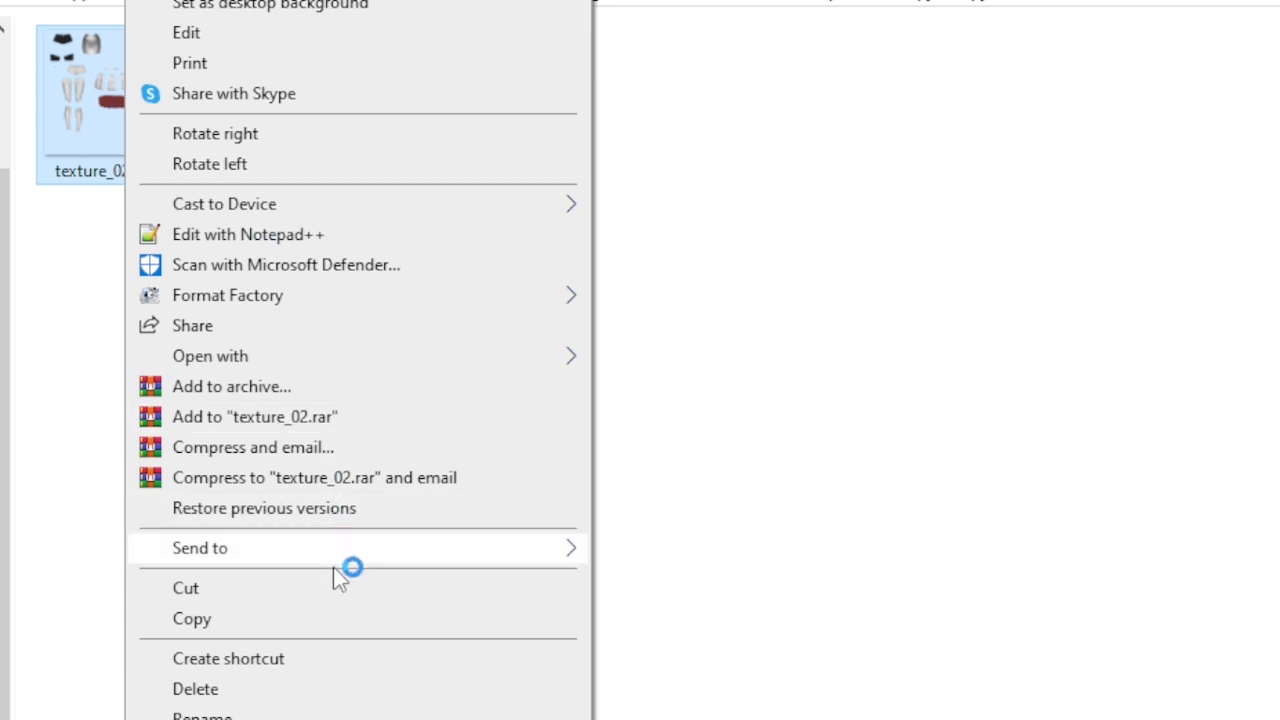
left_click(268, 690)
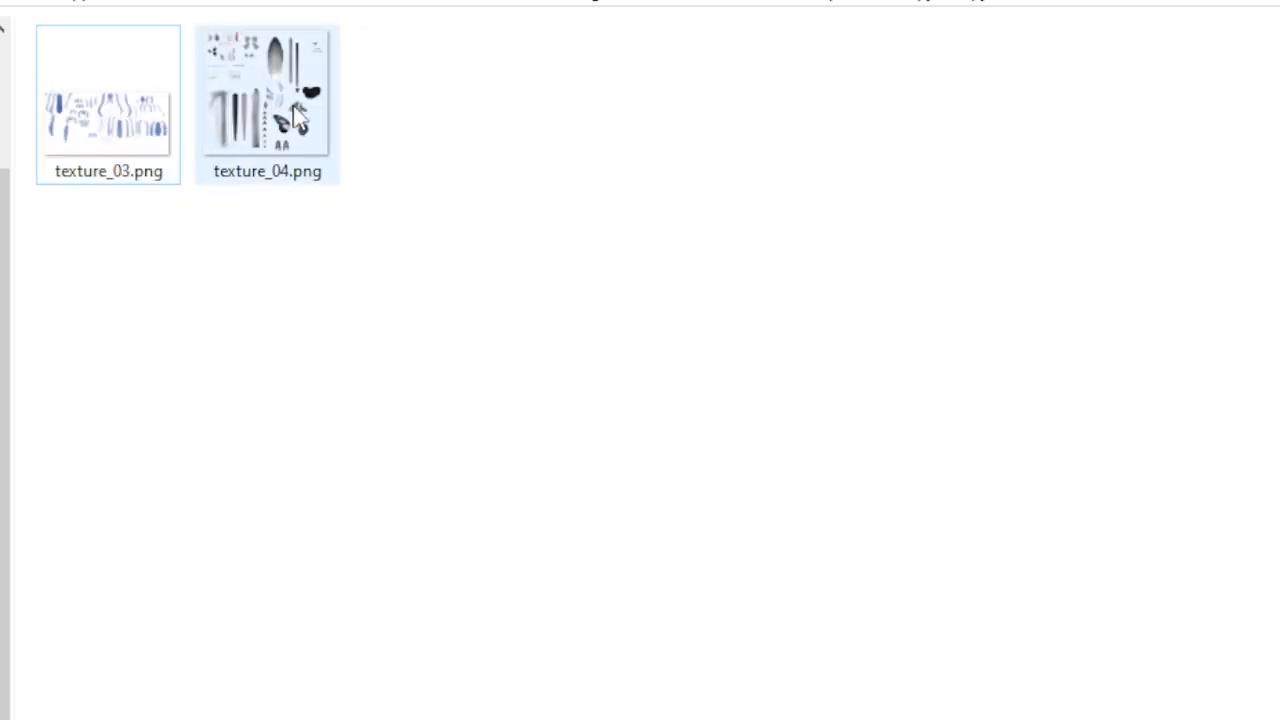
left_click(274, 100)
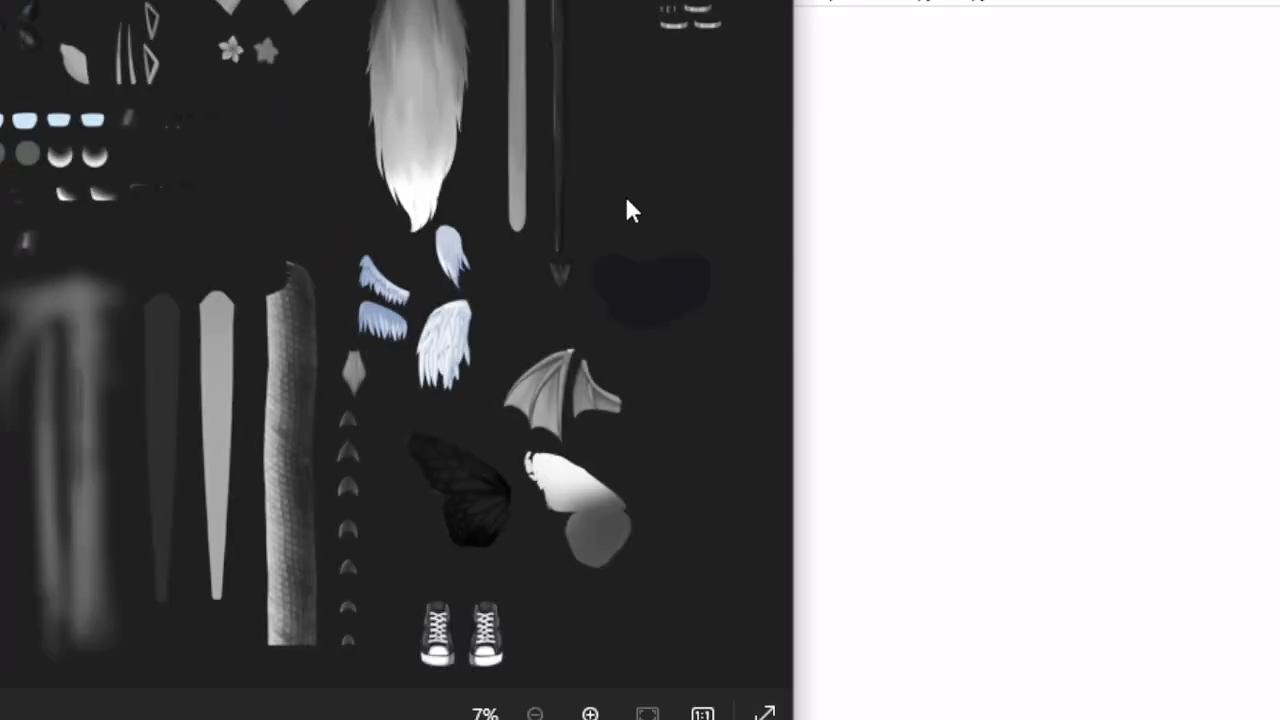
left_click(770, 1)
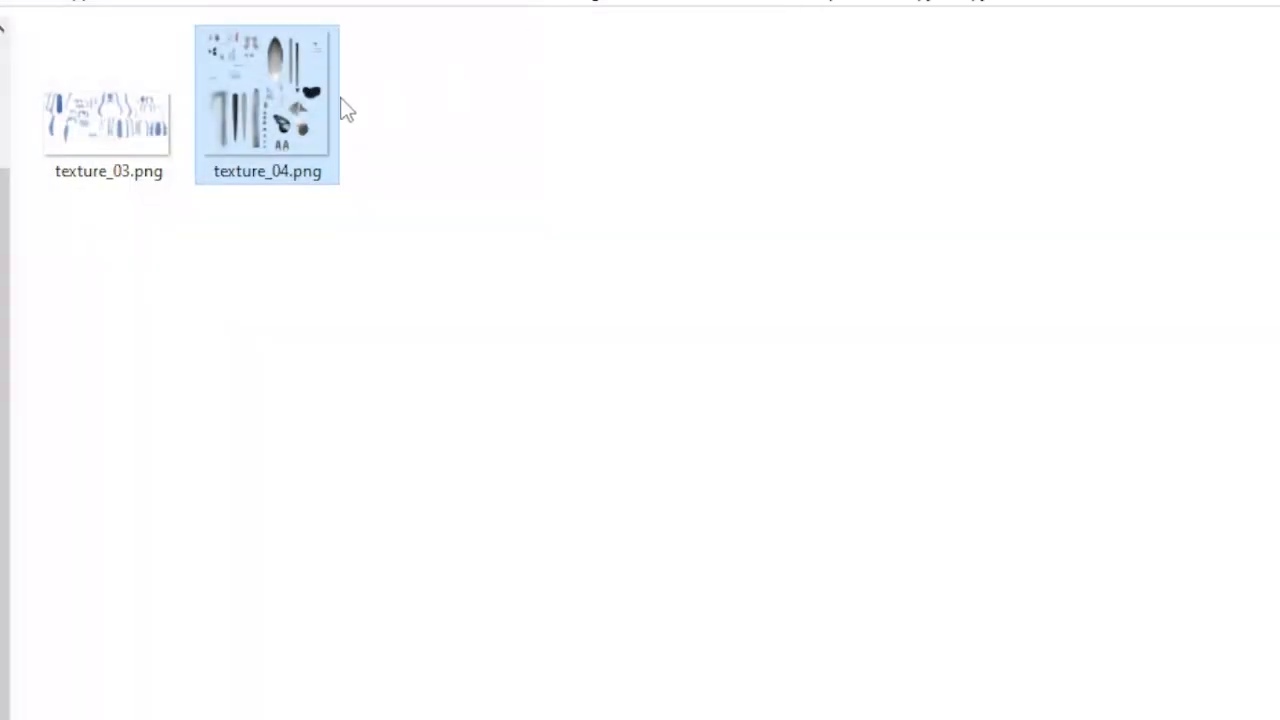
right_click(303, 108)
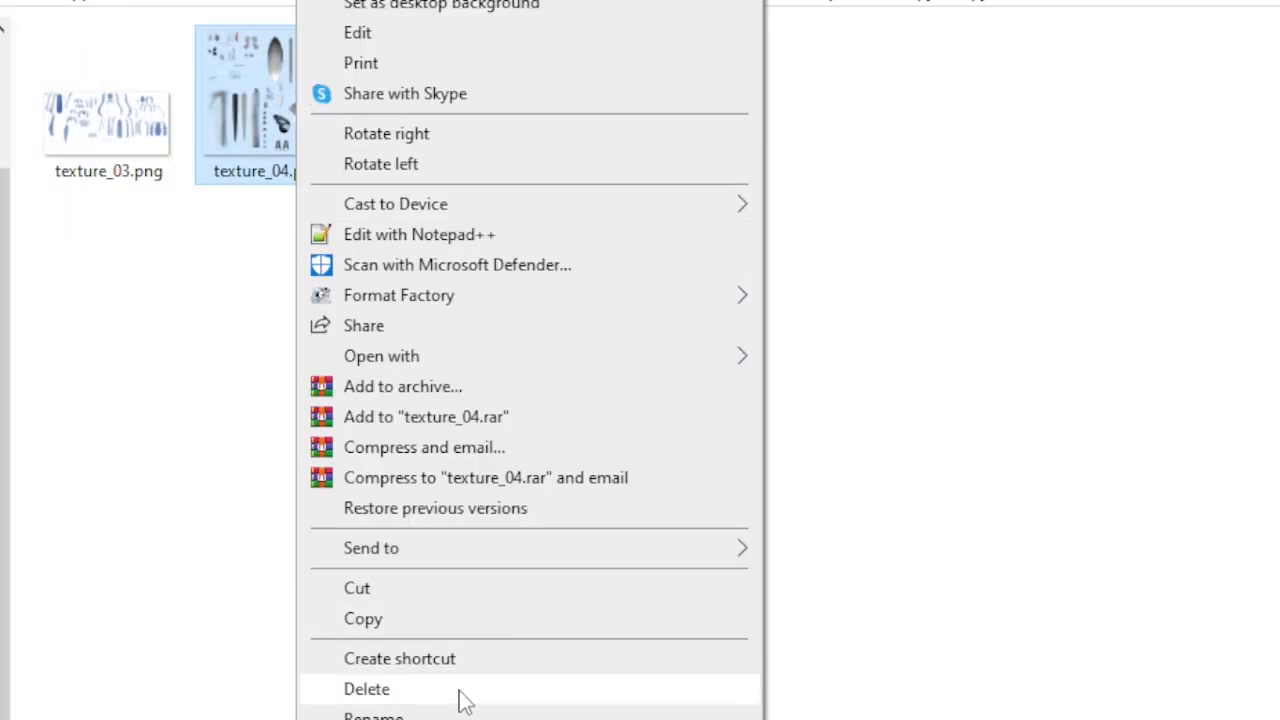
left_click(425, 698)
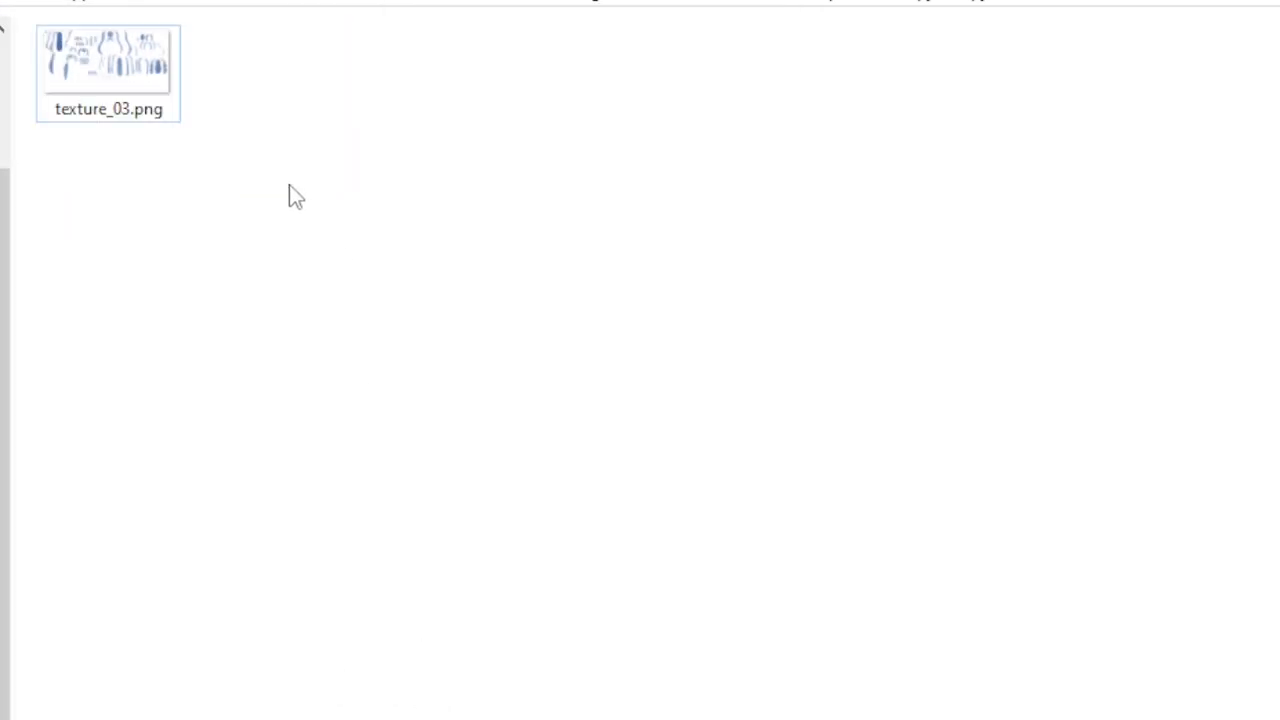
Step: Preview the hair texture, texture_03.png, and open it for editing in Krita
left_click(126, 89)
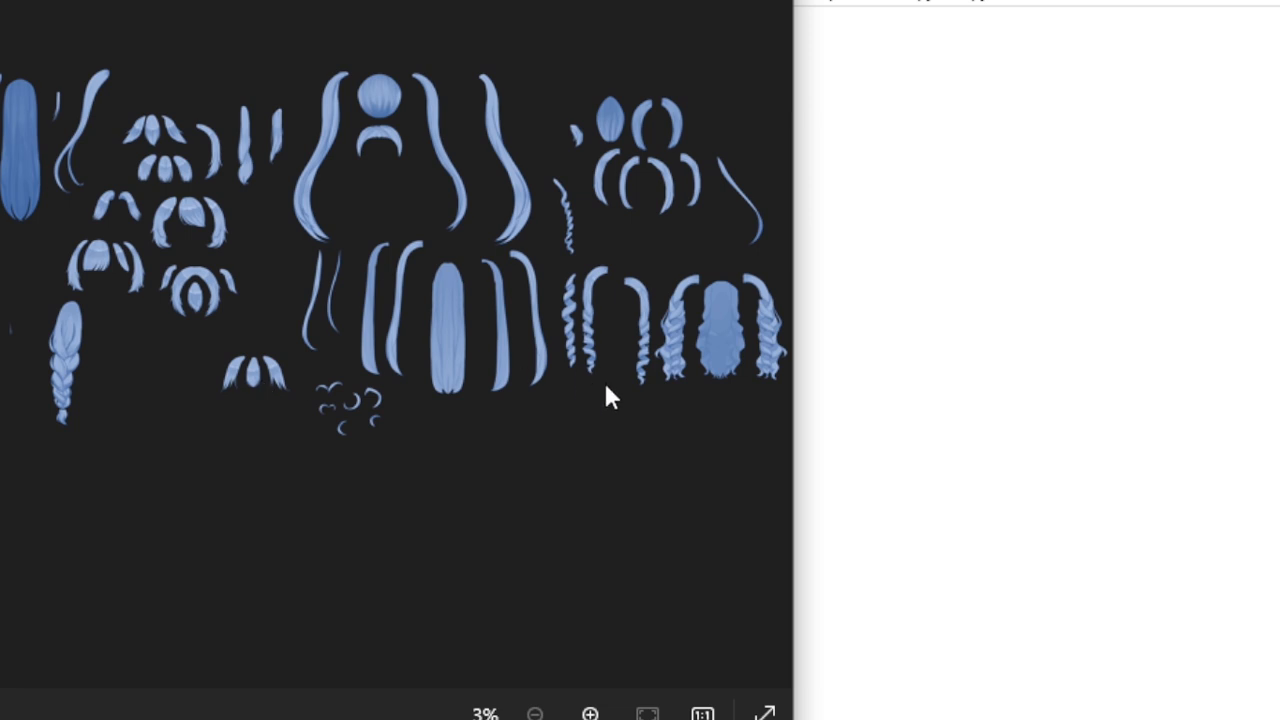
key("alt+F4")
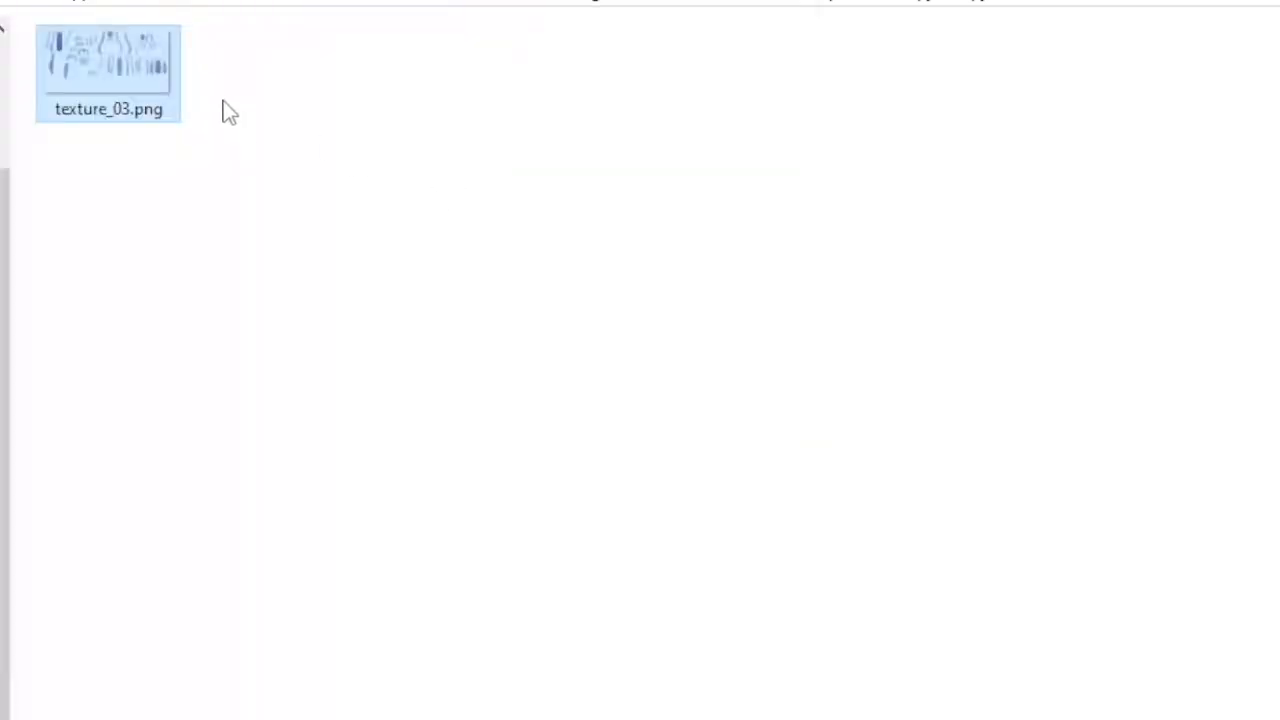
double_click(126, 61)
right_click(126, 61)
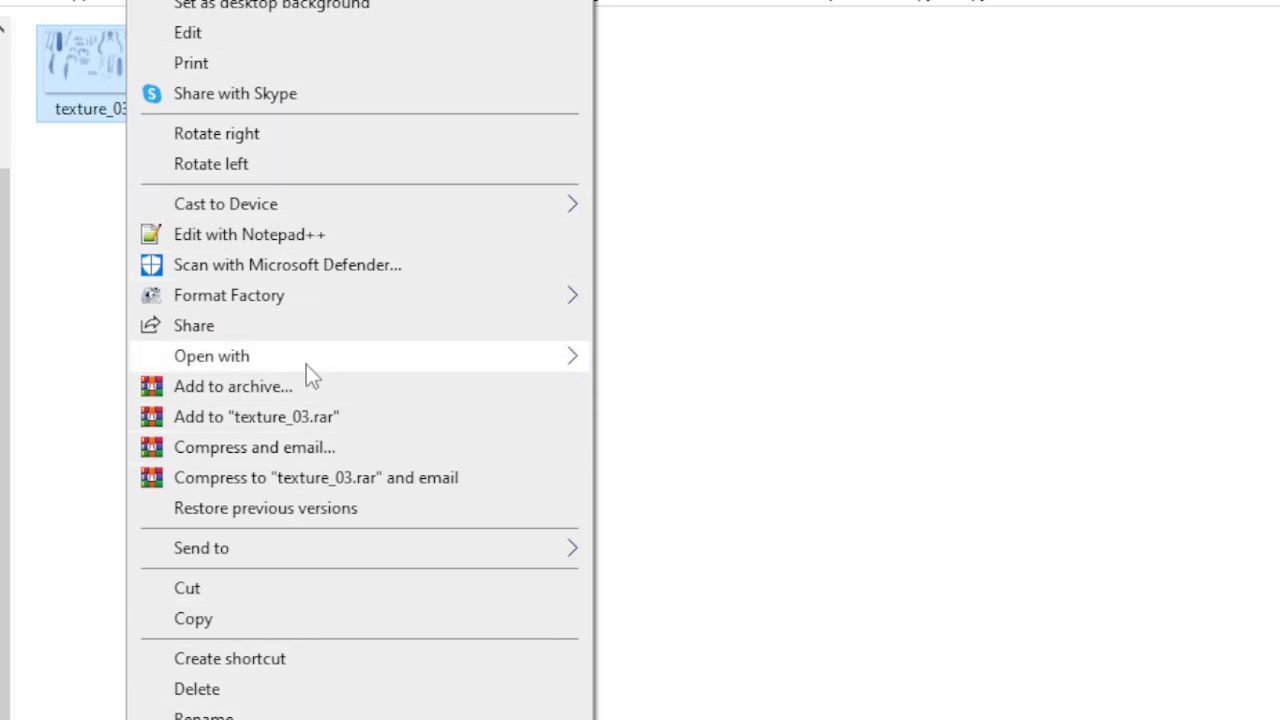
mouse_move(563, 358)
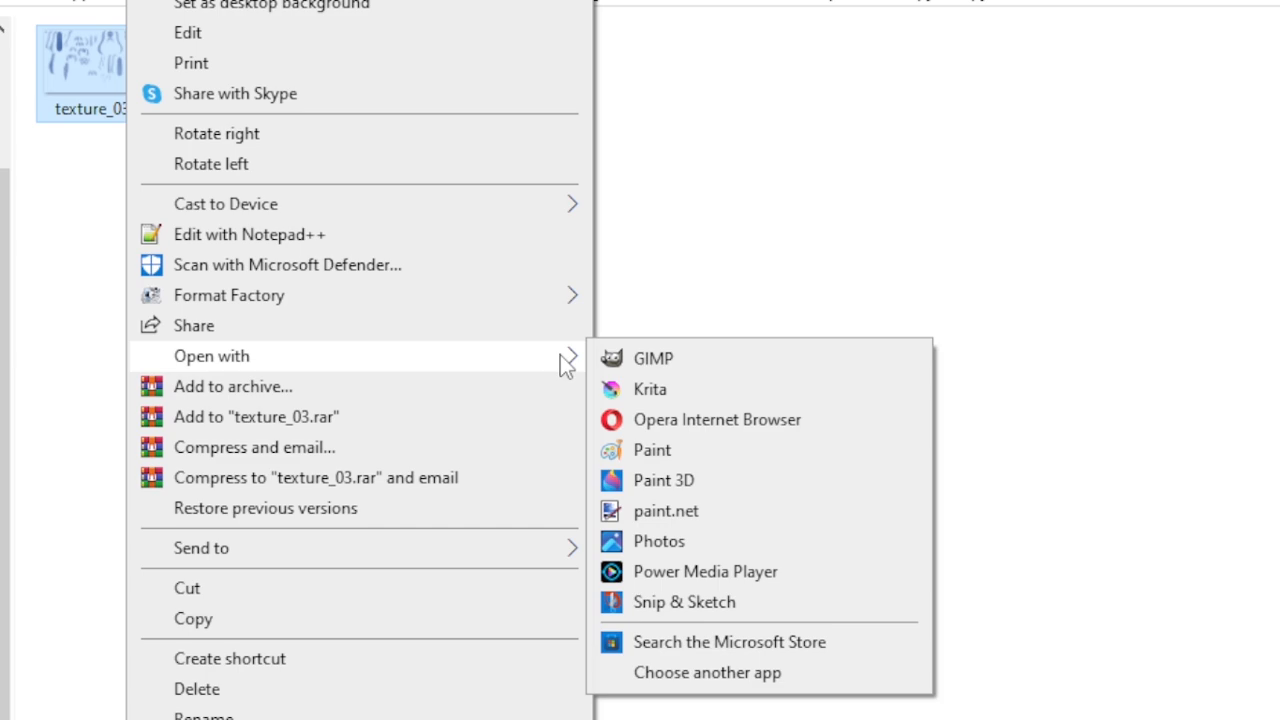
left_click(667, 392)
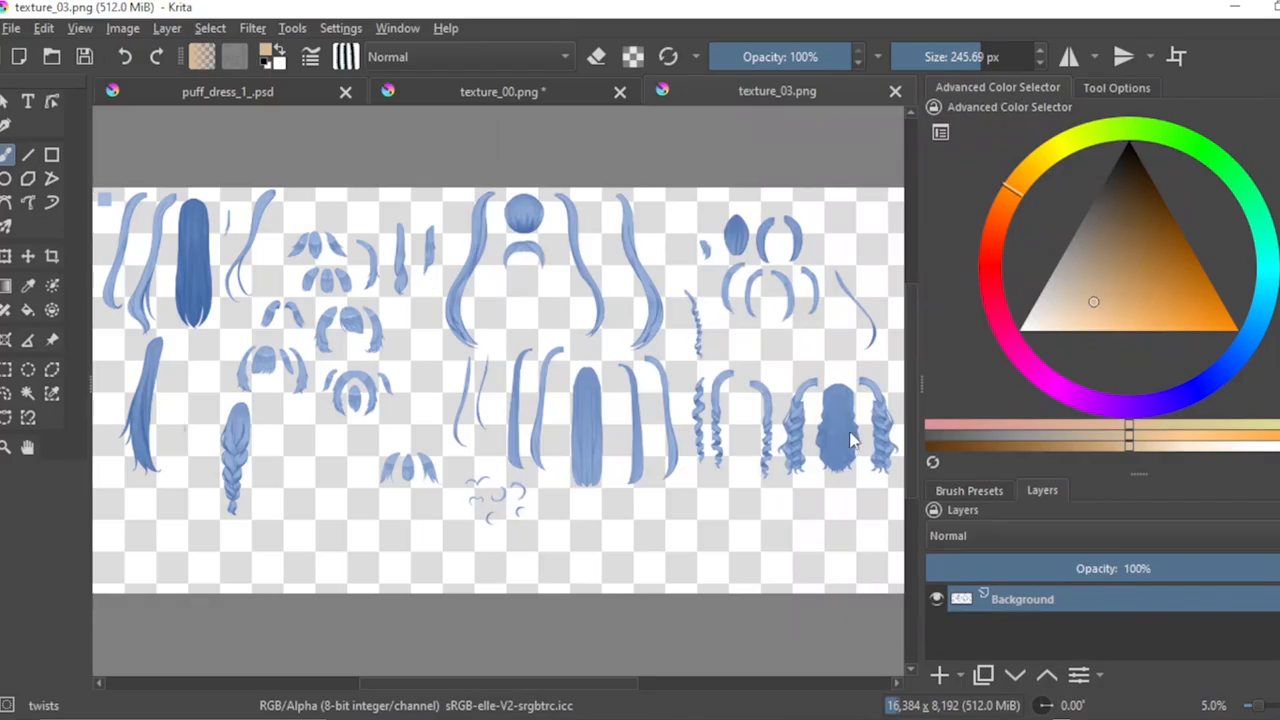
Step: Filter the brush presets by the Digital tag and choose the Eraser Circle brush
scroll(843, 428, "up", 3)
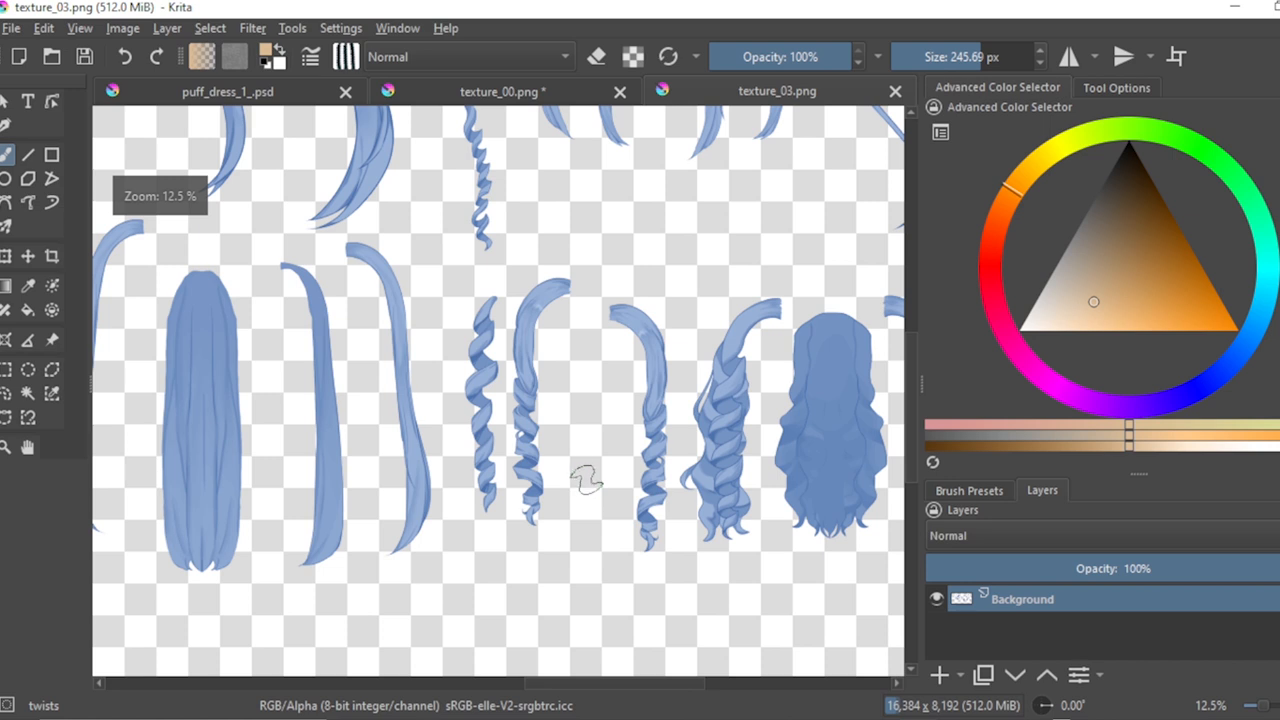
scroll(580, 472, "down", 4)
scroll(650, 478, "up", 4)
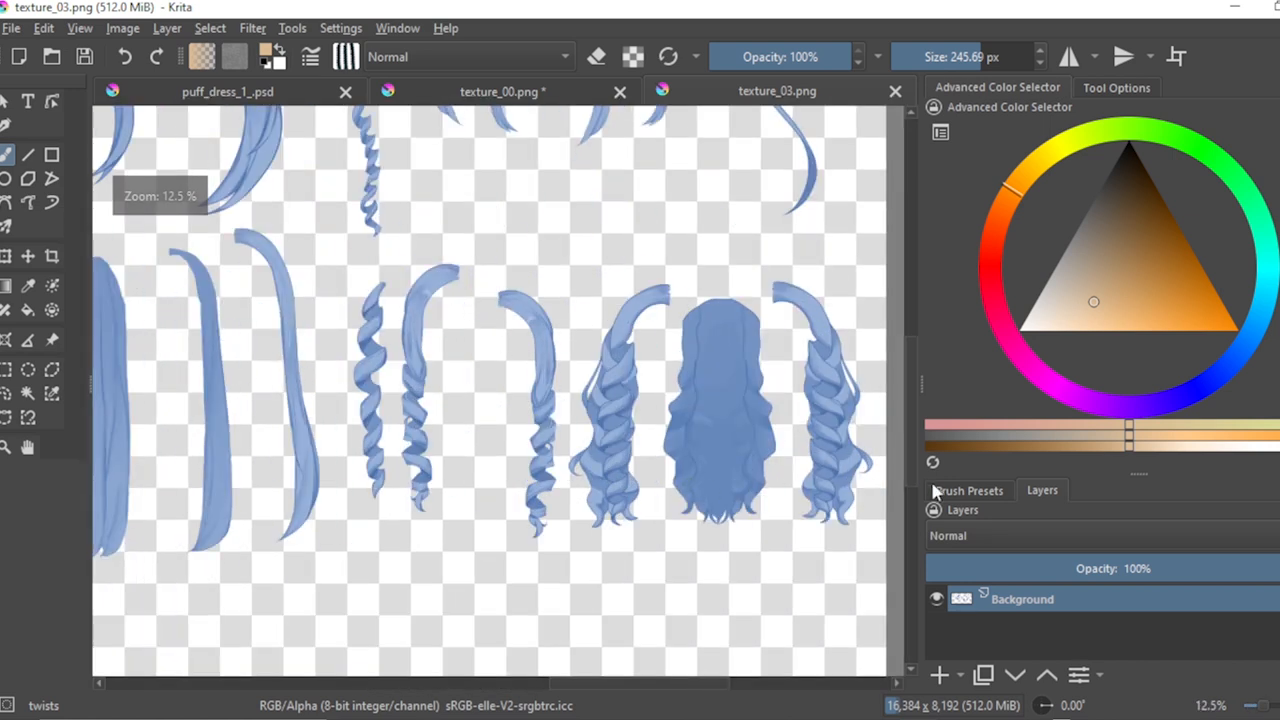
left_click(966, 491)
scroll(1093, 603, "up", 5)
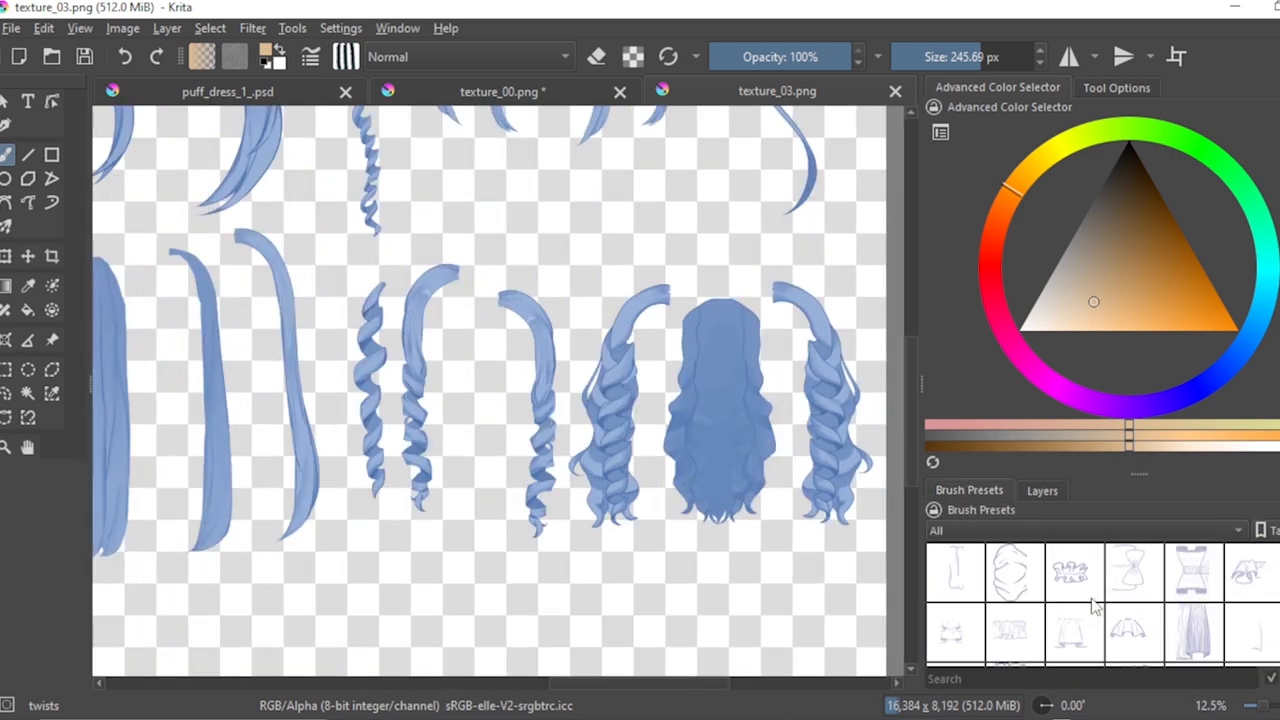
left_click(997, 533)
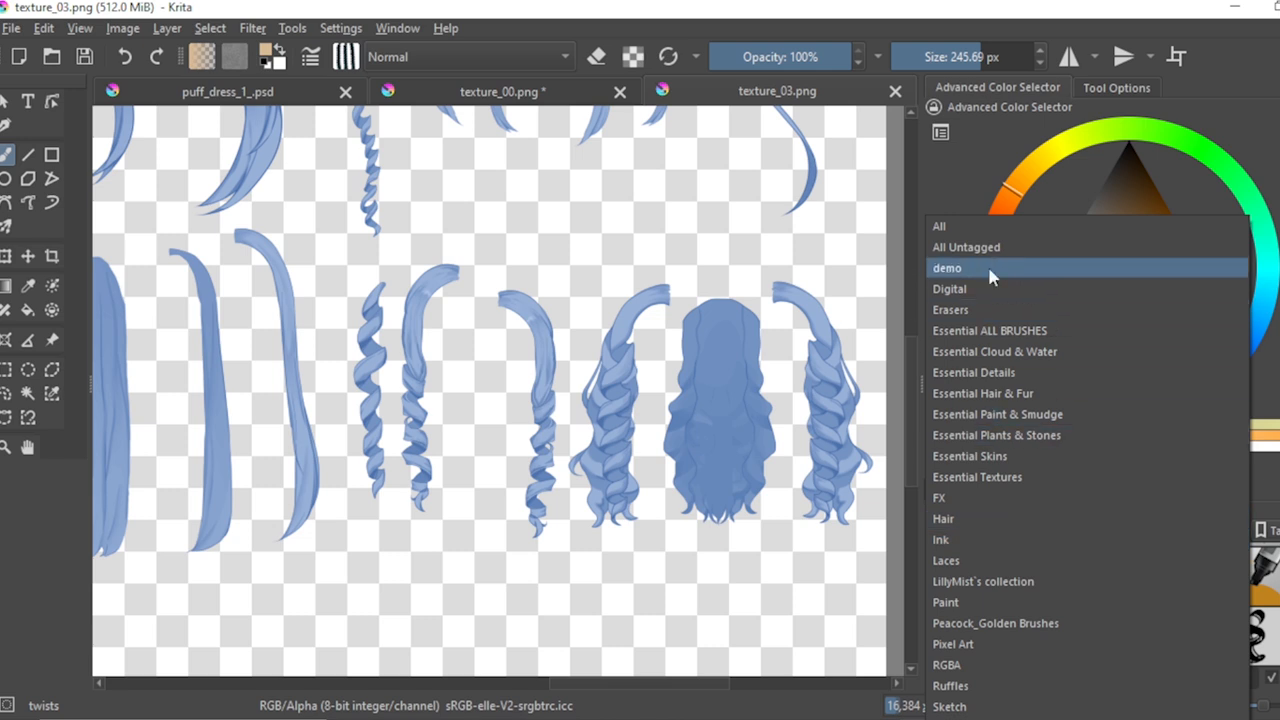
left_click(979, 290)
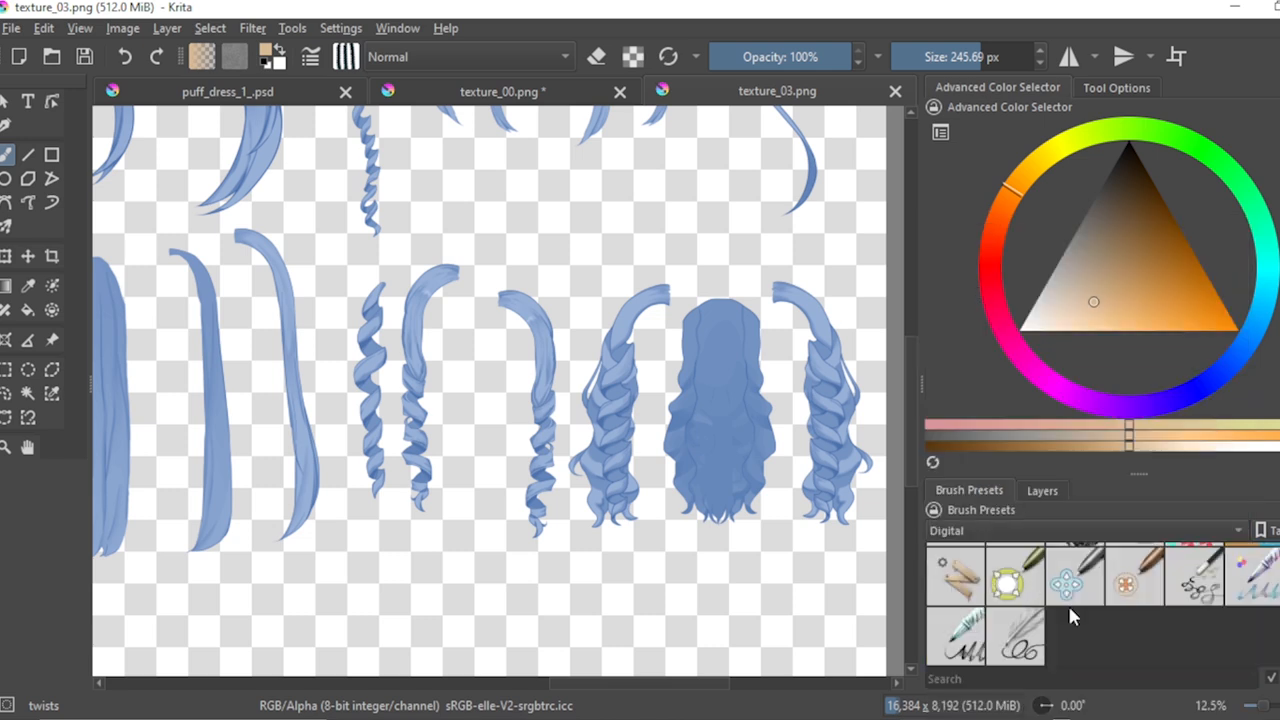
scroll(1105, 625, "up", 5)
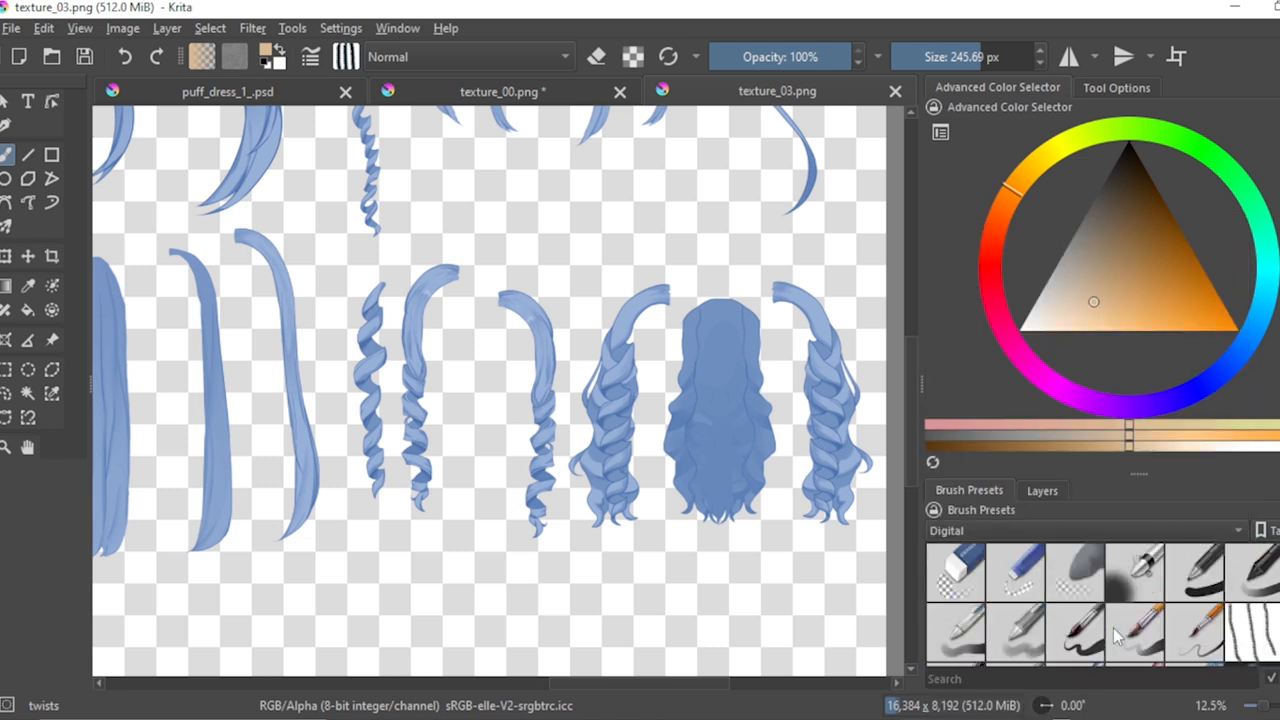
left_click(953, 585)
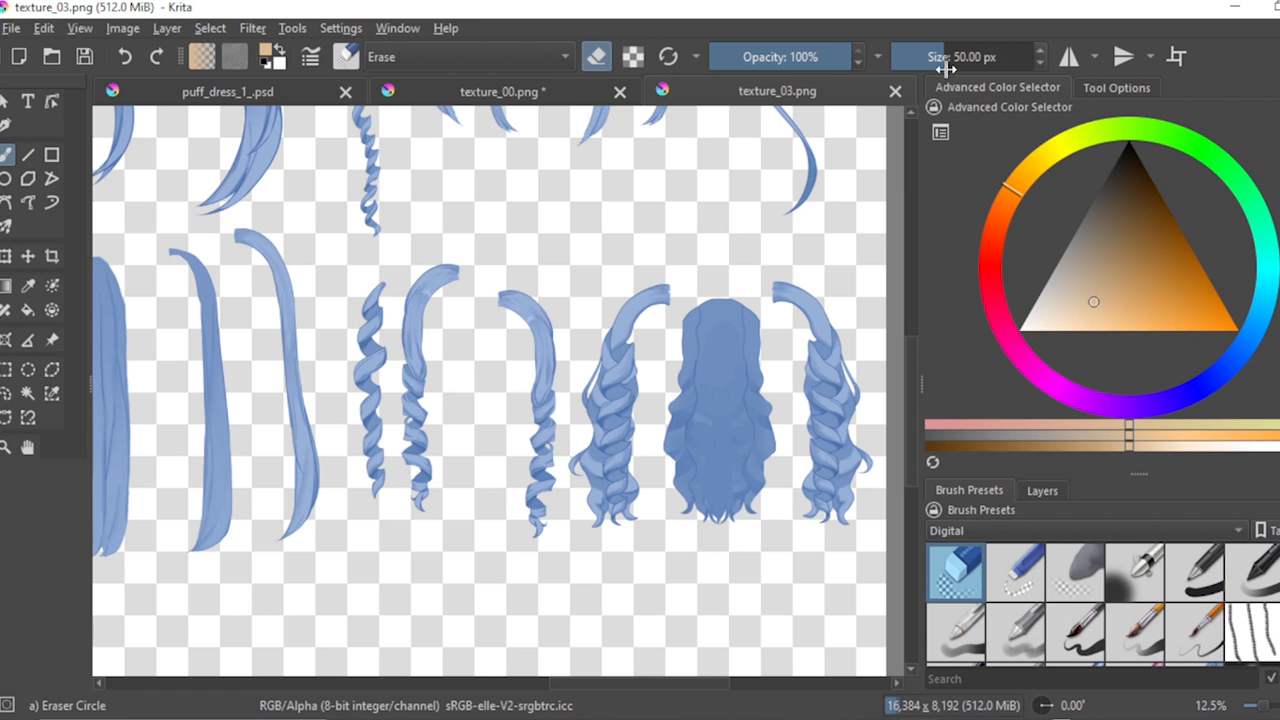
Step: Enlarge the eraser to 1000 px and erase the wavy back hair, braided side pieces and long curled strands
left_click_drag(945, 68, 987, 60)
mouse_move(712, 313)
left_mouse_down()
mouse_move(688, 467)
mouse_move(662, 411)
mouse_move(681, 508)
mouse_move(704, 535)
mouse_move(727, 523)
mouse_move(745, 440)
left_mouse_up()
left_click_drag(975, 57, 1035, 58)
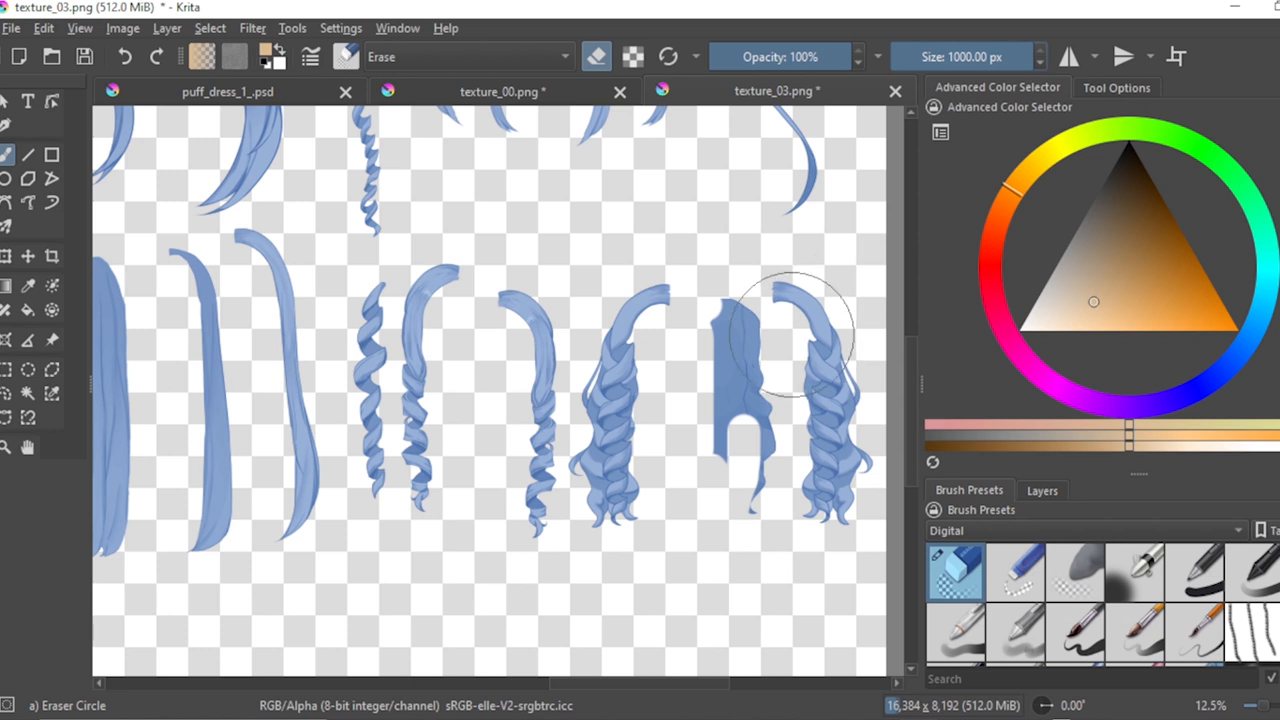
mouse_move(760, 300)
left_mouse_down()
mouse_move(783, 460)
mouse_move(812, 345)
mouse_move(835, 437)
mouse_move(828, 542)
mouse_move(714, 466)
mouse_move(666, 308)
mouse_move(607, 339)
mouse_move(612, 516)
mouse_move(573, 518)
mouse_move(470, 341)
mouse_move(462, 299)
mouse_move(419, 310)
mouse_move(396, 300)
mouse_move(387, 397)
mouse_move(410, 438)
mouse_move(491, 418)
left_mouse_up()
Step: Reduce the eraser size to 225.20 px and erase the small thin spiral curl below the bun tuft
scroll(589, 437, "down", 3)
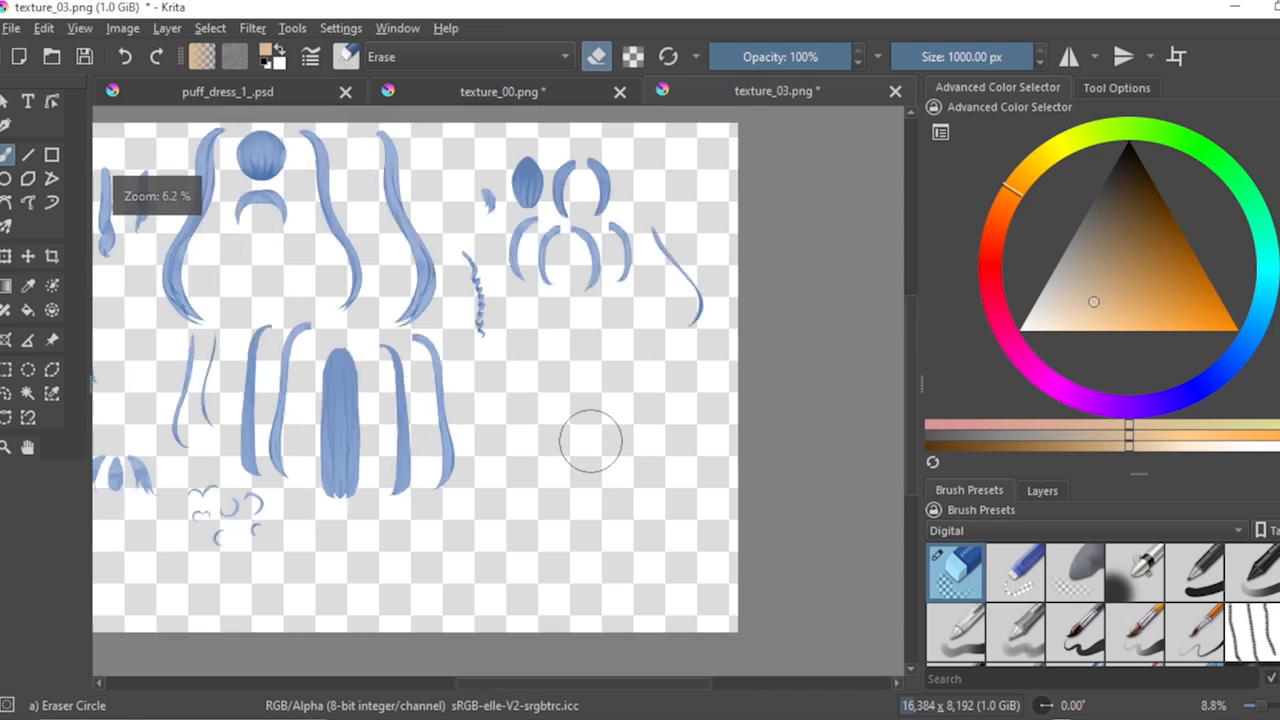
scroll(532, 237, "up", 2)
scroll(560, 260, "up", 2)
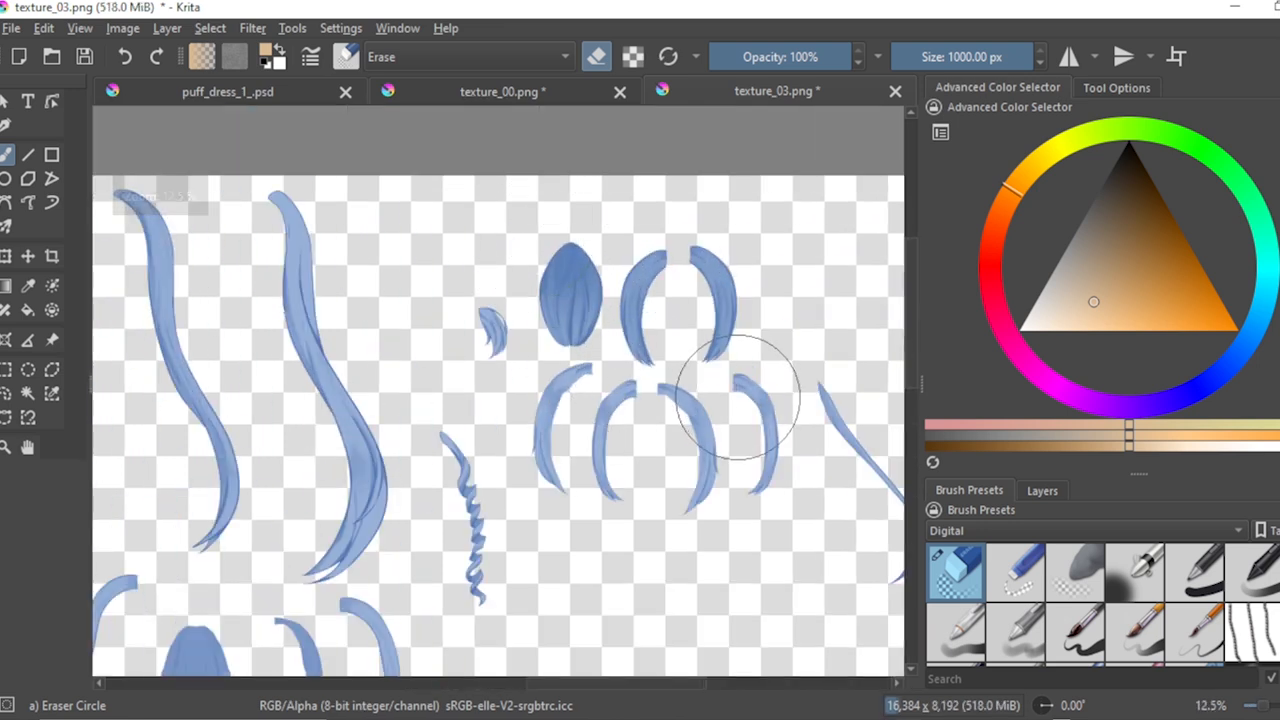
scroll(686, 471, "up", 1)
scroll(540, 425, "down", 2)
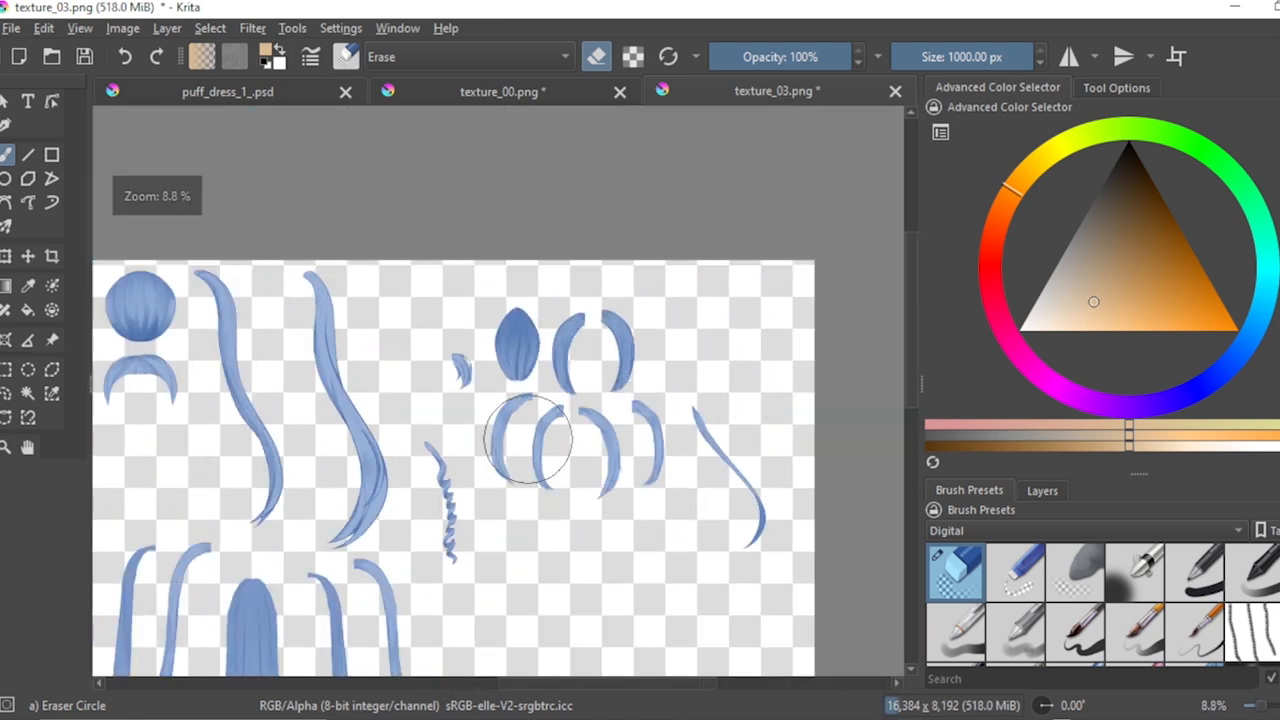
scroll(436, 570, "up", 2)
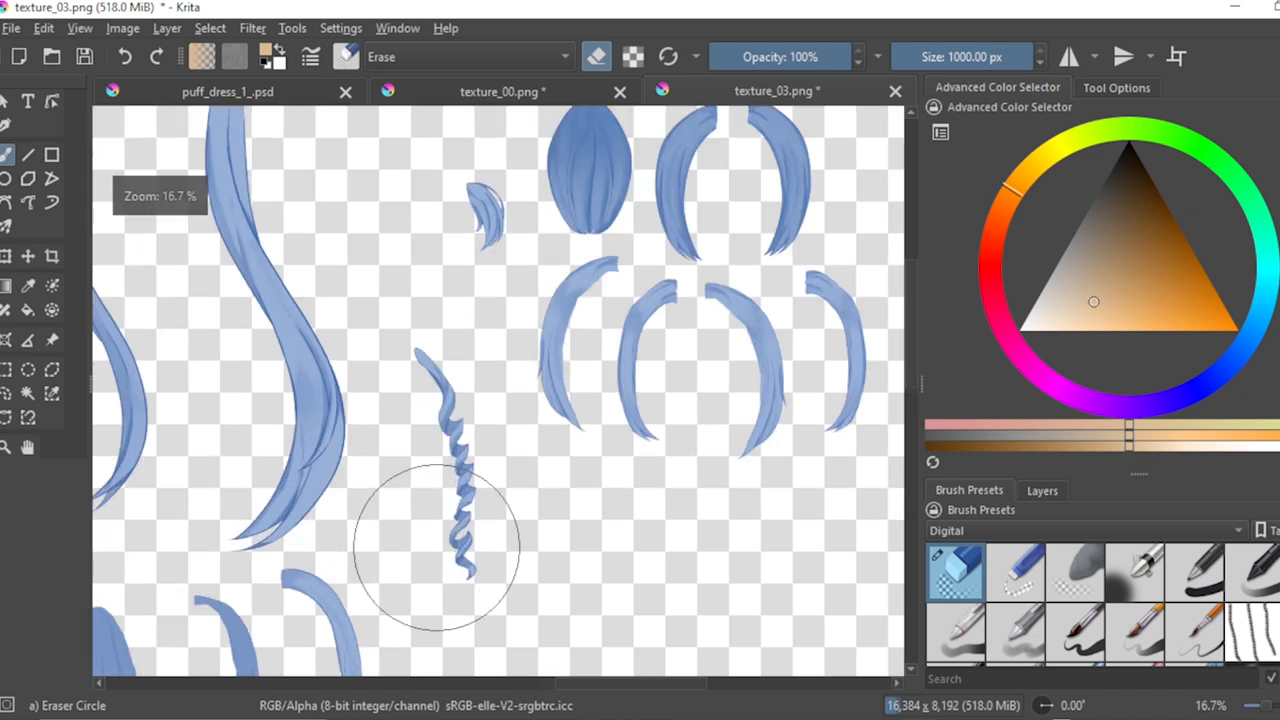
left_click(1003, 60)
left_click_drag(1003, 60, 972, 70)
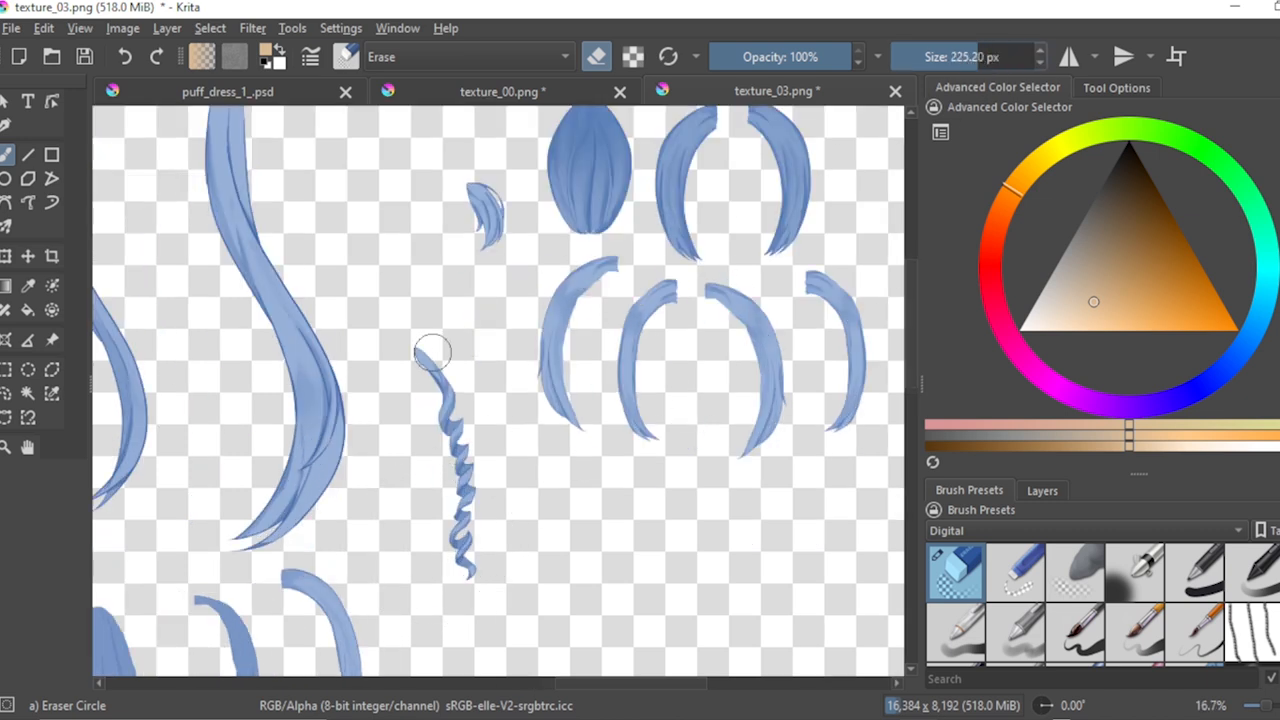
mouse_move(432, 351)
left_mouse_down()
mouse_move(418, 352)
mouse_move(471, 466)
mouse_move(458, 504)
mouse_move(468, 516)
left_mouse_up()
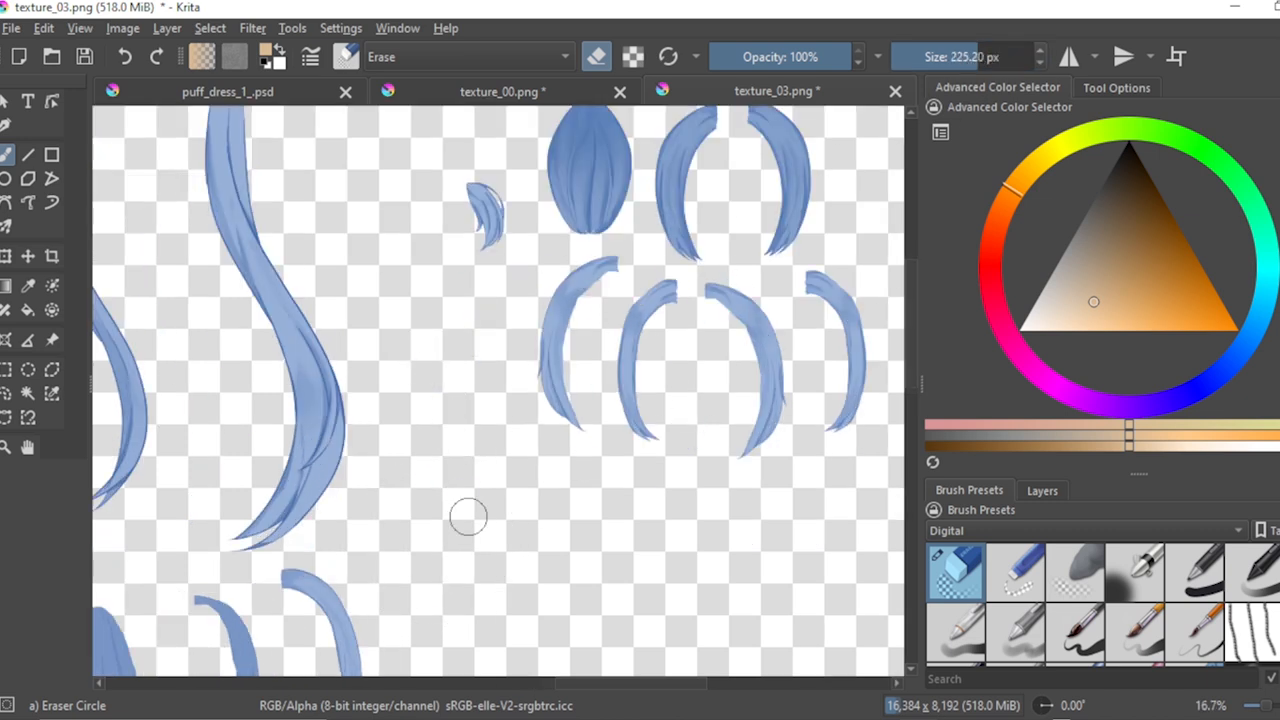
Step: Inspect the fringe pieces in texture_03.png and compare them with the avatar's current hairstyle in VTube Studio before returning to Krita
scroll(486, 568, "down", 3)
scroll(471, 523, "down", 3)
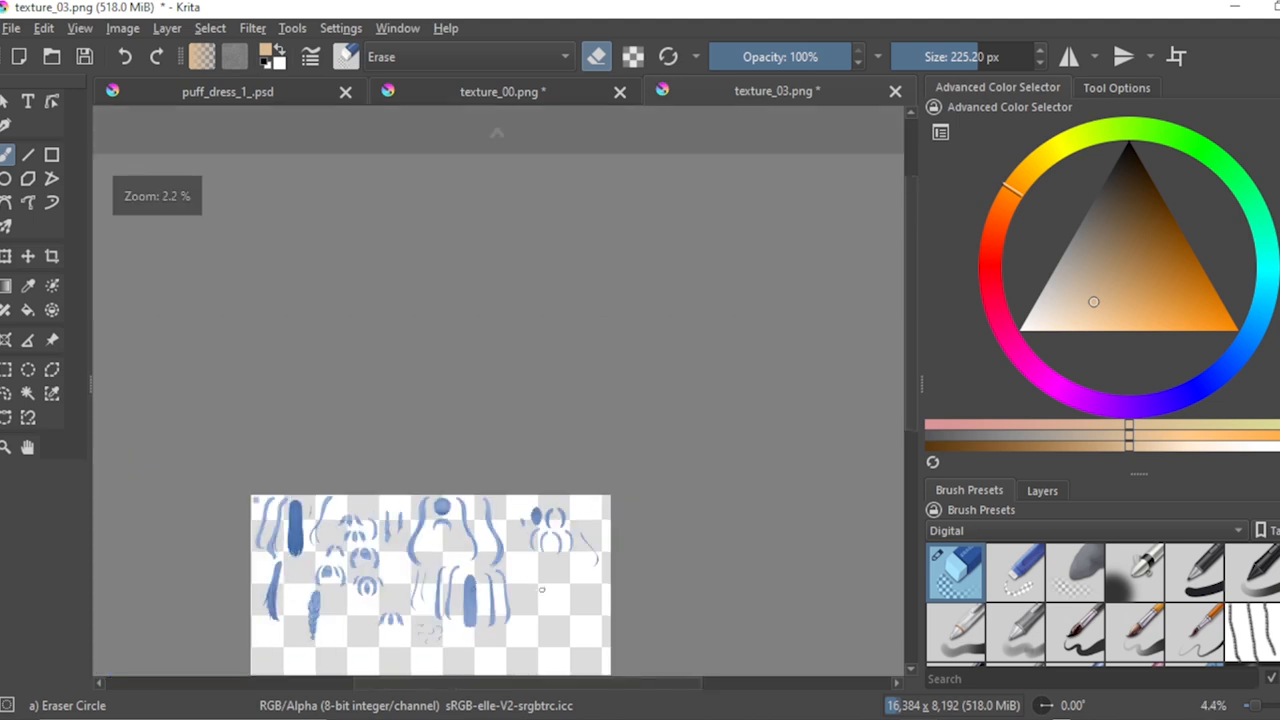
scroll(327, 621, "up", 5)
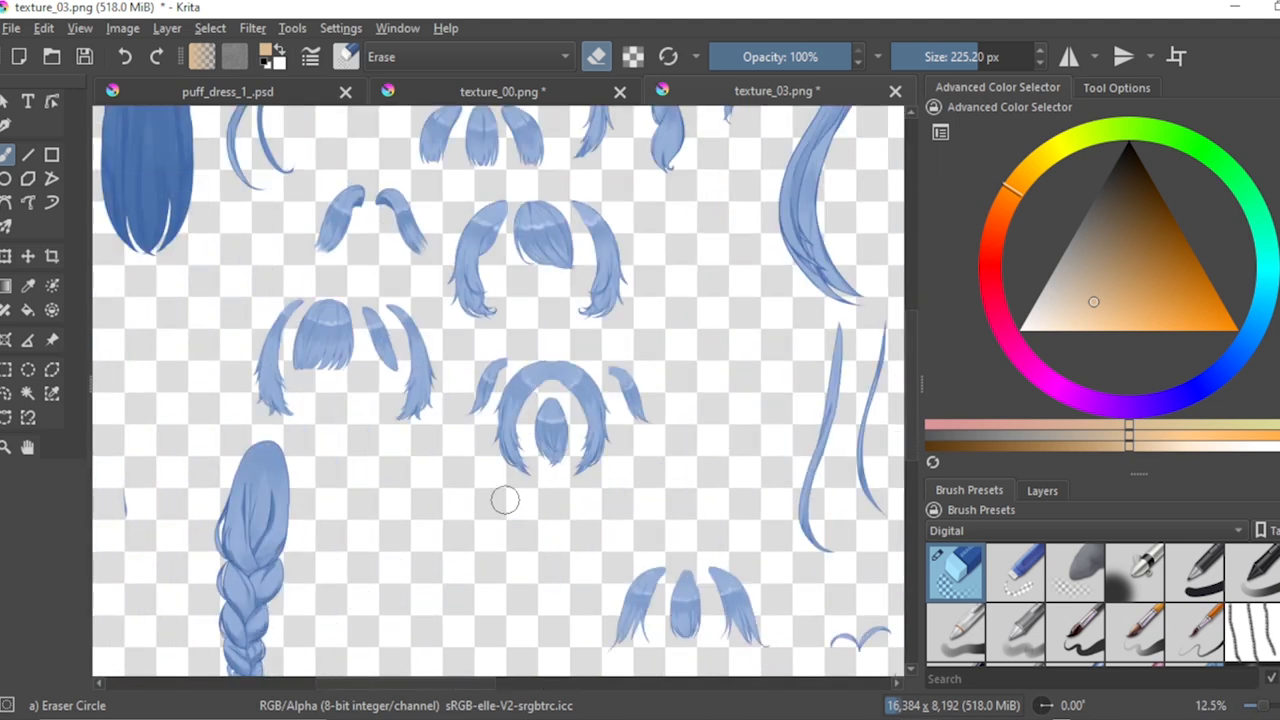
scroll(575, 440, "up", 1)
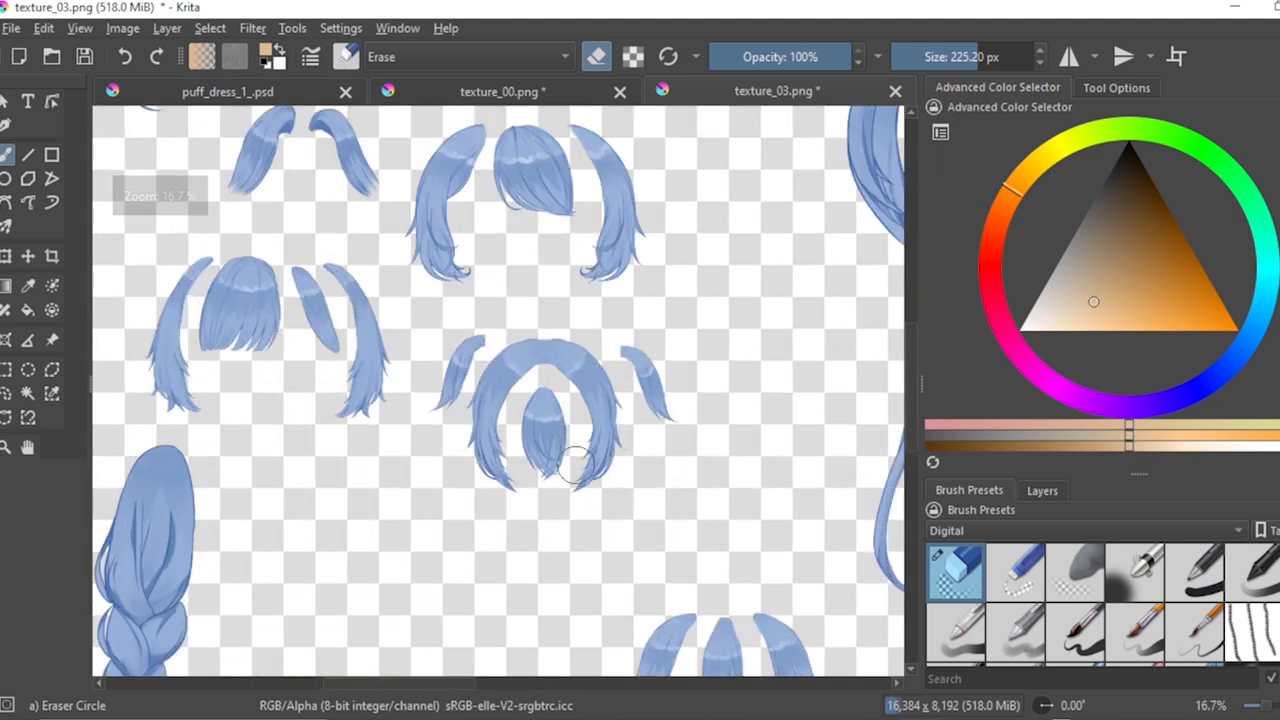
scroll(585, 392, "down", 1)
scroll(593, 246, "up", 1)
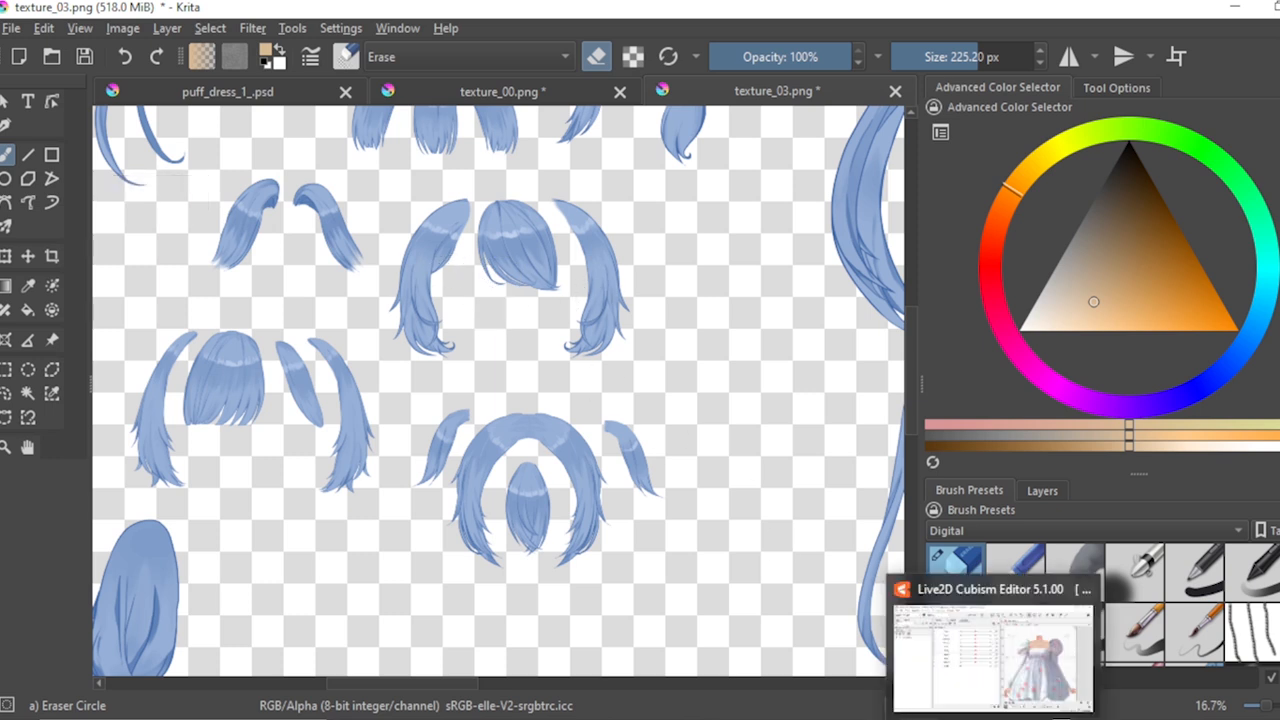
left_click(1035, 650)
scroll(735, 215, "up", 4)
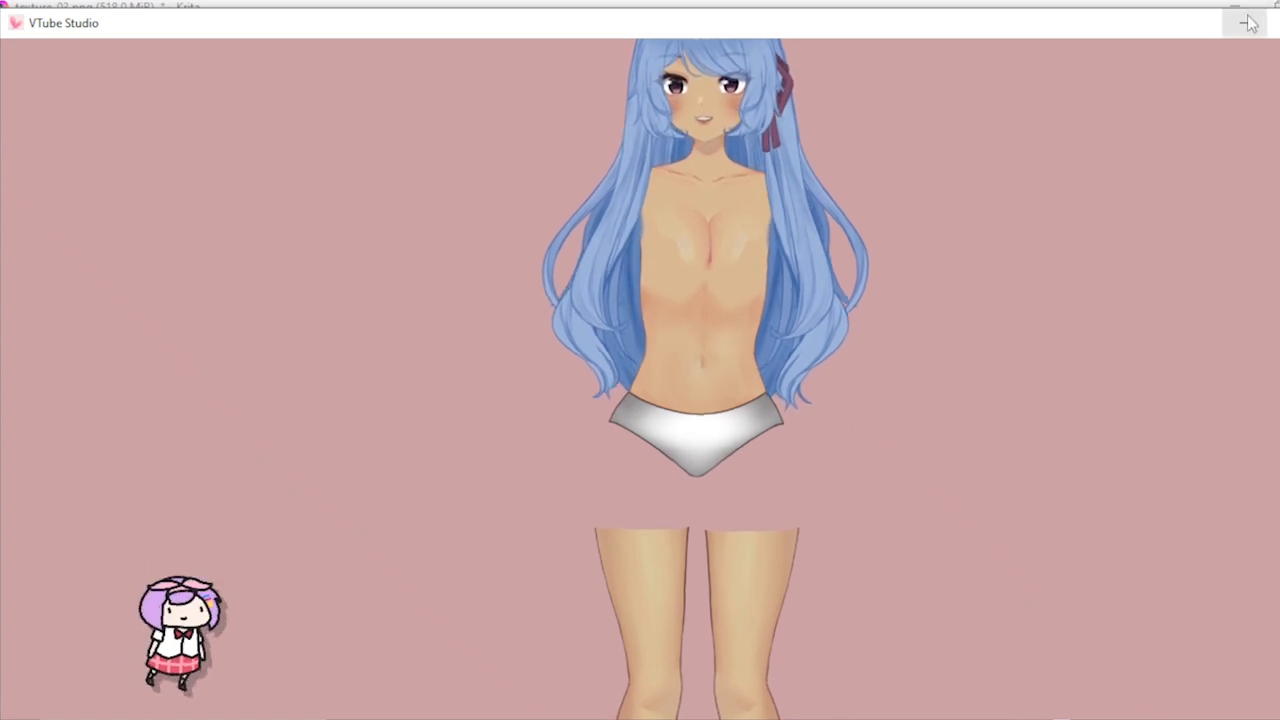
scroll(845, 190, "down", 2)
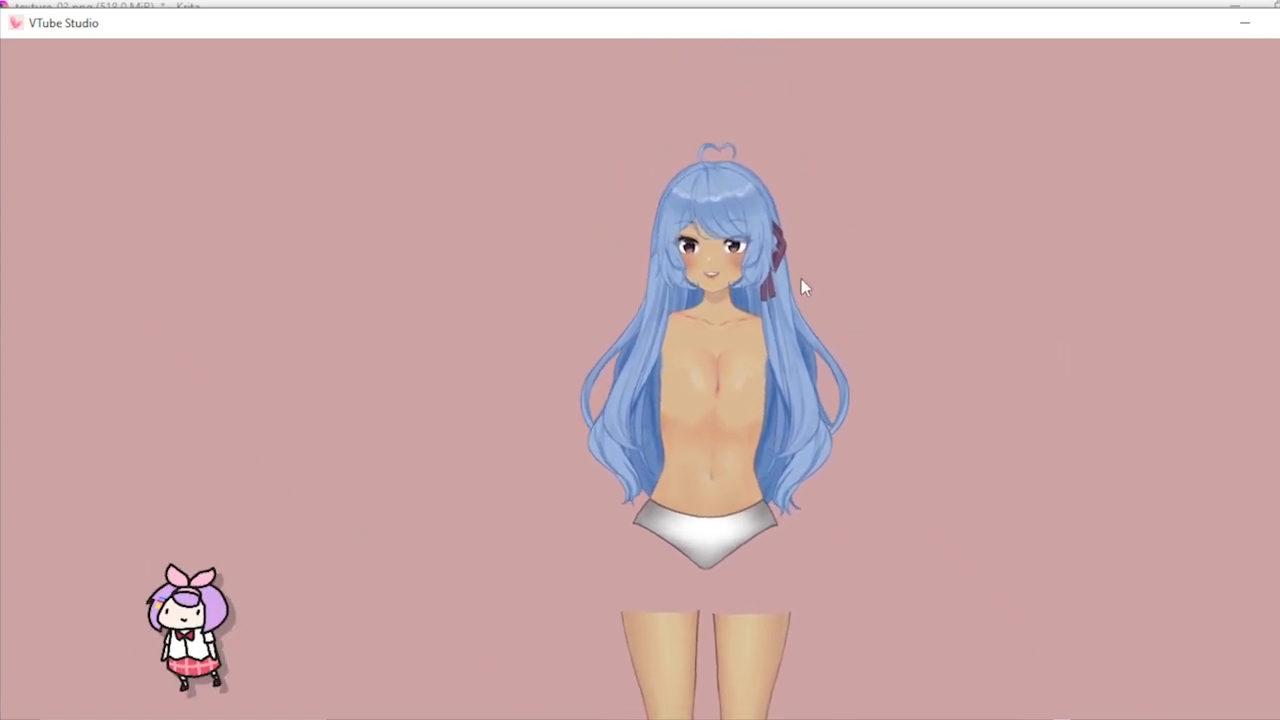
scroll(830, 248, "up", 2)
scroll(863, 300, "down", 2)
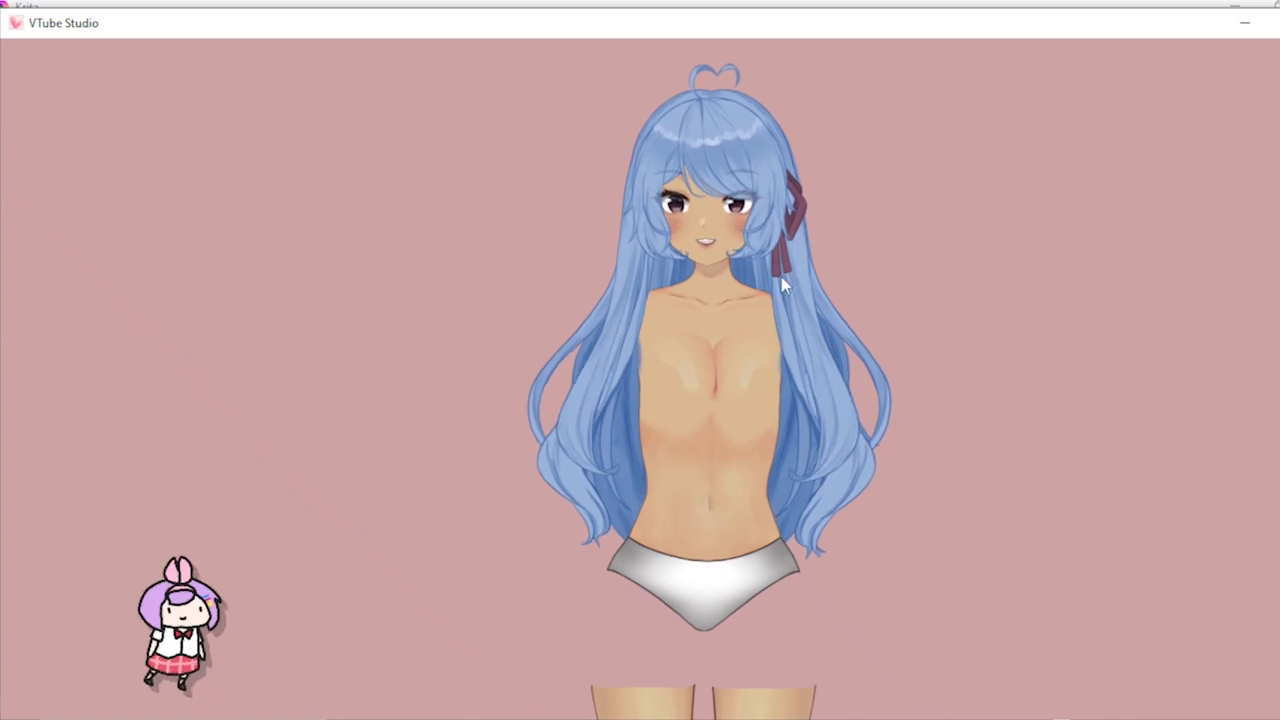
left_click(1245, 22)
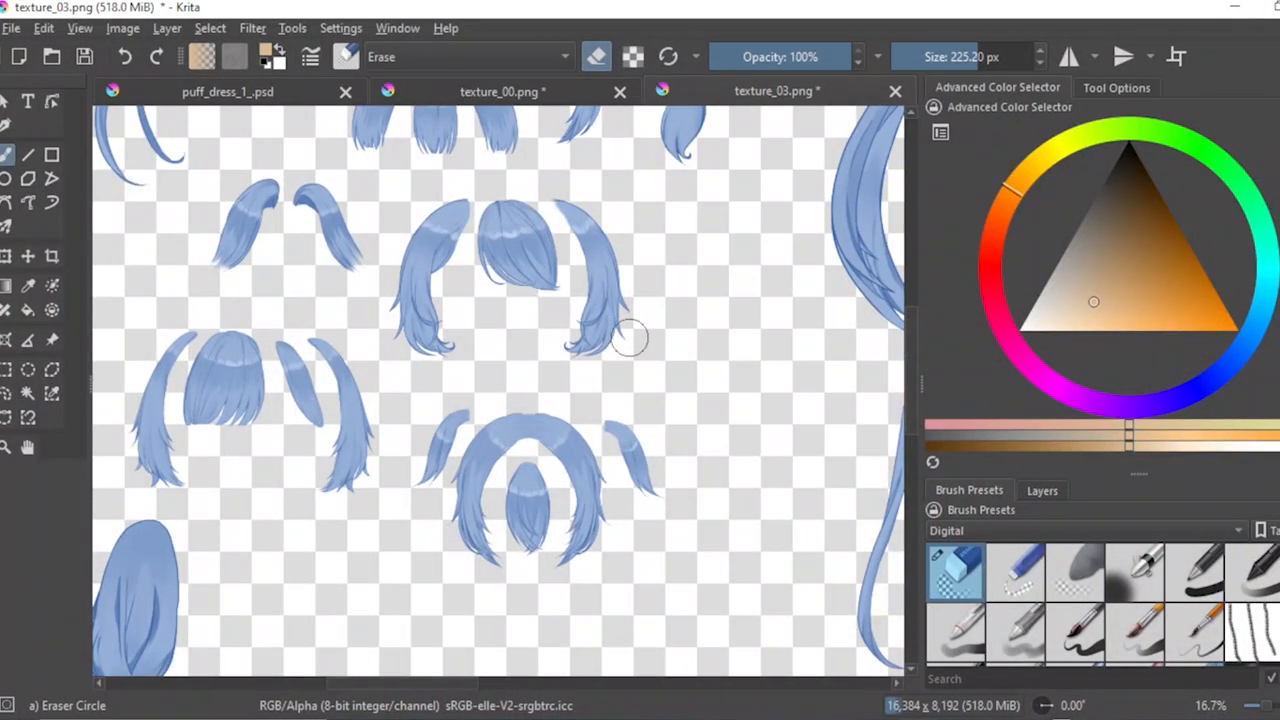
Step: Erase the two-piece parted bangs and the straight-cut fringe set below them, including its side locks
scroll(630, 340, "down", 2)
scroll(406, 263, "up", 3)
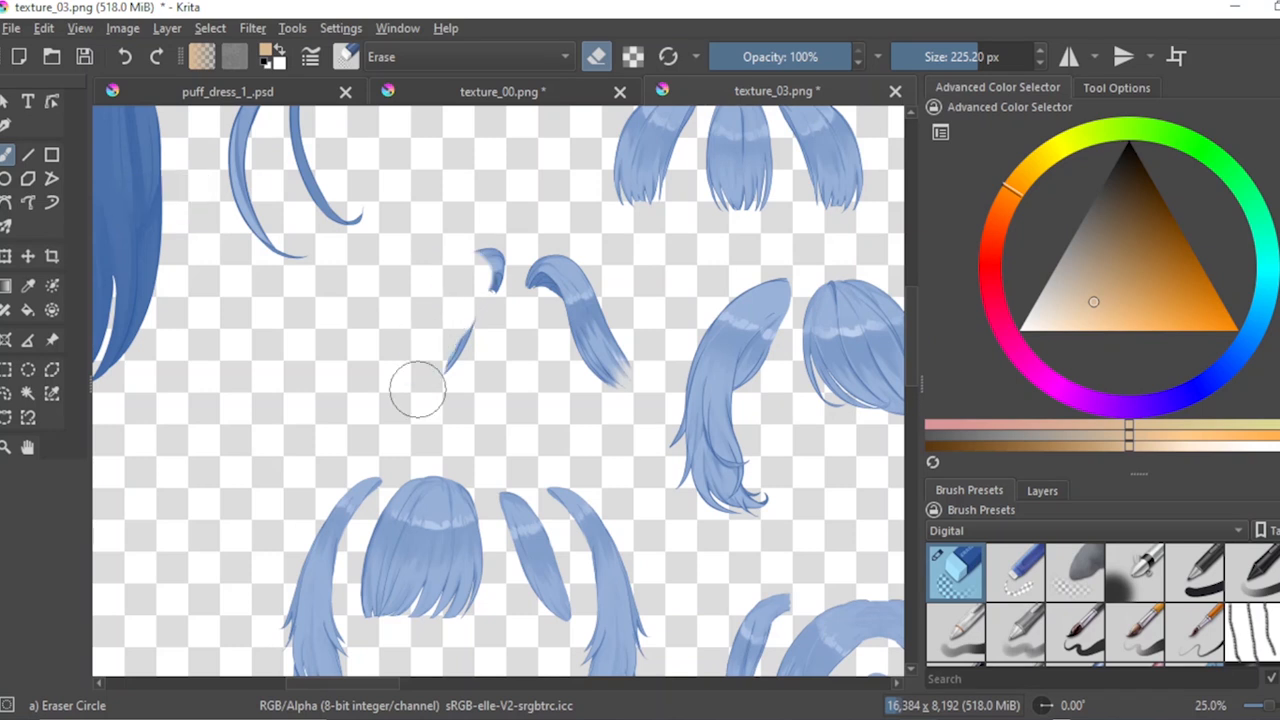
mouse_move(418, 388)
left_mouse_down()
mouse_move(479, 313)
mouse_move(489, 243)
mouse_move(545, 259)
mouse_move(540, 310)
mouse_move(543, 260)
mouse_move(623, 366)
left_mouse_up()
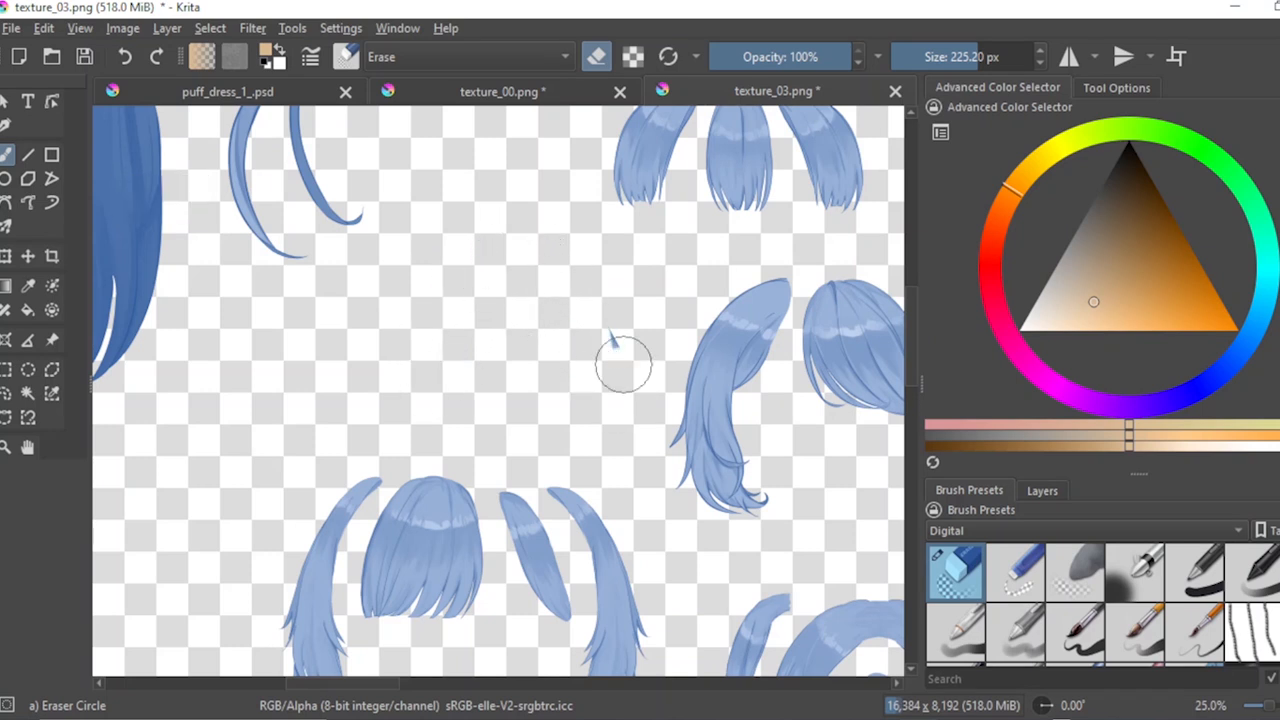
scroll(491, 294, "down", 2)
scroll(459, 425, "up", 3)
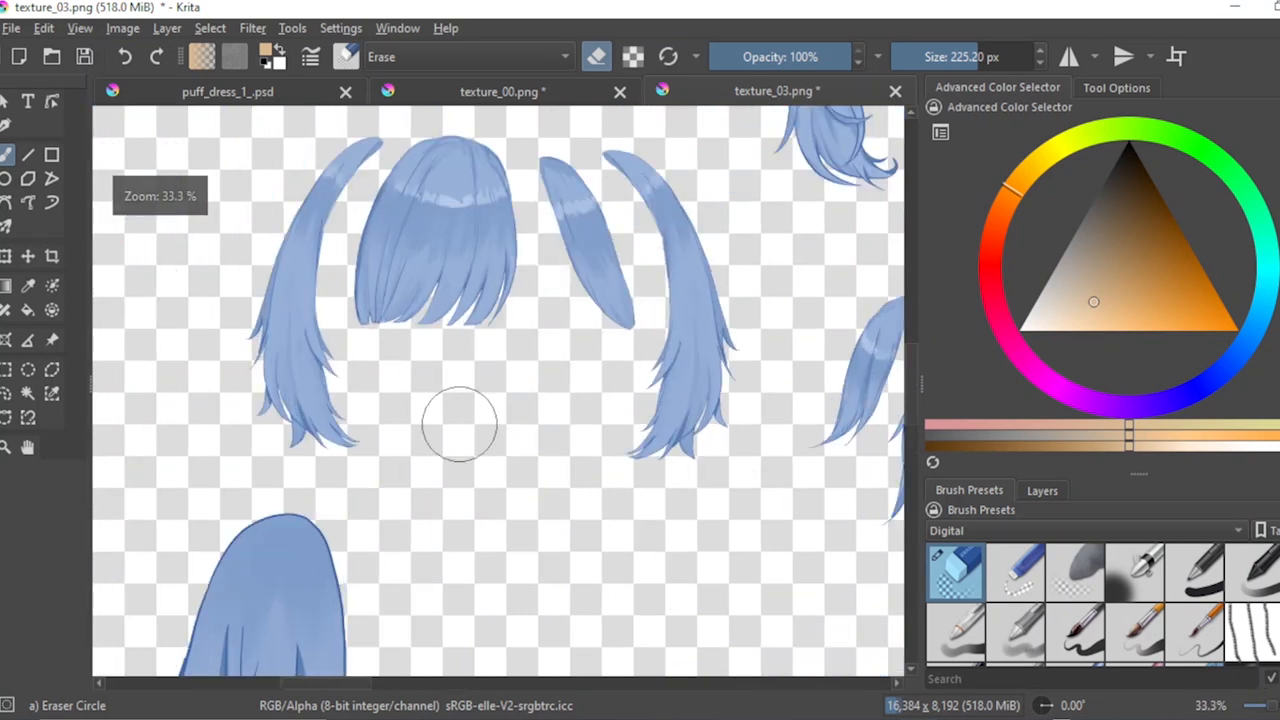
scroll(459, 425, "down", 2)
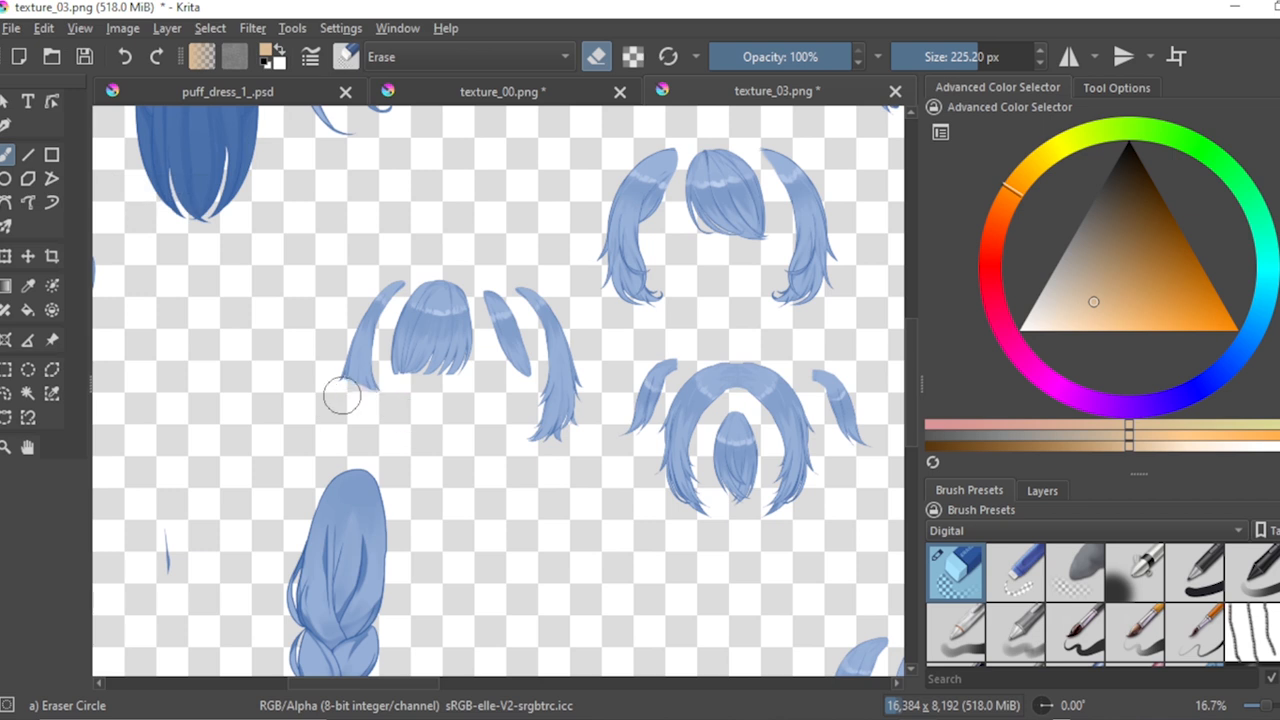
mouse_move(341, 397)
left_mouse_down()
mouse_move(373, 368)
mouse_move(350, 384)
mouse_move(391, 299)
mouse_move(381, 319)
mouse_move(422, 292)
mouse_move(408, 367)
mouse_move(403, 333)
mouse_move(418, 329)
mouse_move(425, 366)
mouse_move(423, 286)
mouse_move(446, 349)
mouse_move(442, 281)
mouse_move(459, 366)
mouse_move(478, 299)
mouse_move(509, 365)
mouse_move(508, 315)
mouse_move(526, 373)
mouse_move(531, 345)
mouse_move(507, 285)
mouse_move(540, 314)
mouse_move(559, 364)
mouse_move(560, 341)
mouse_move(568, 436)
mouse_move(590, 383)
mouse_move(525, 448)
left_mouse_up()
Step: Erase the two small three-piece fringe sets above the side-swept fringe
scroll(526, 437, "down", 1)
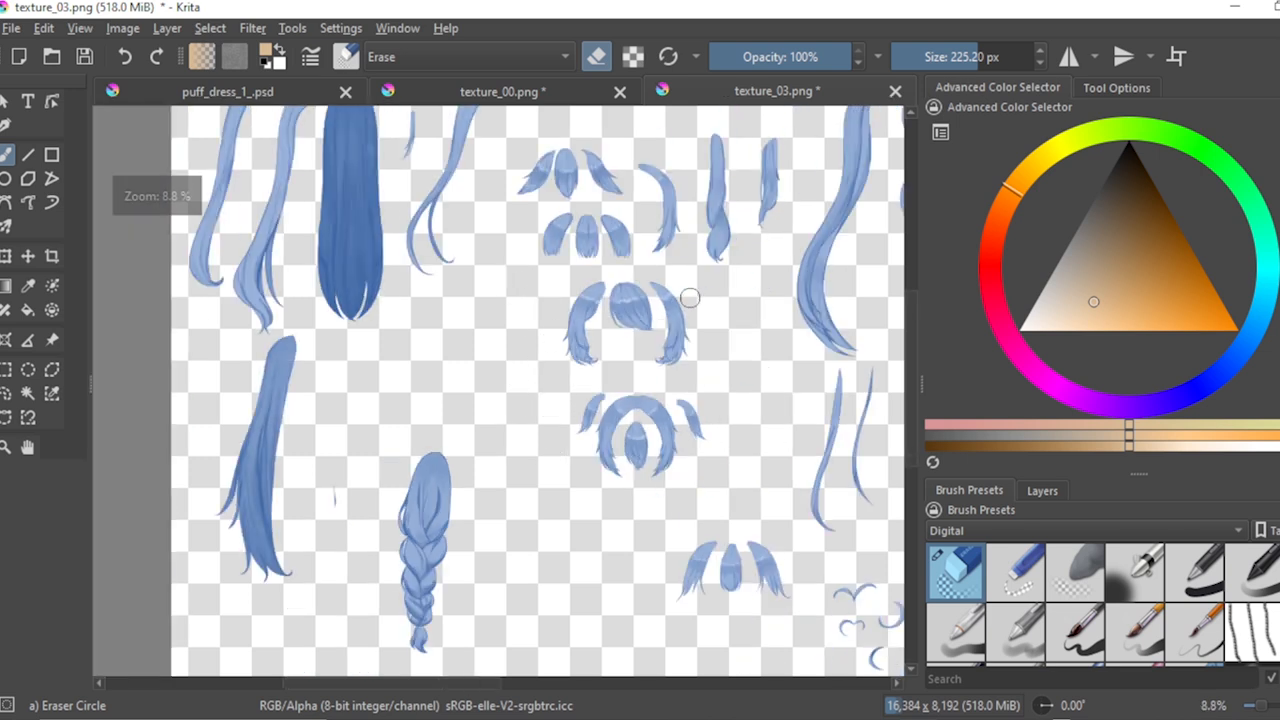
scroll(640, 137, "up", 2)
mouse_move(563, 218)
left_mouse_down()
mouse_move(603, 294)
mouse_move(529, 238)
mouse_move(493, 168)
mouse_move(503, 228)
mouse_move(548, 303)
left_mouse_up()
mouse_move(533, 244)
left_mouse_down()
mouse_move(488, 230)
mouse_move(442, 180)
mouse_move(437, 235)
left_mouse_up()
scroll(533, 261, "down", 2)
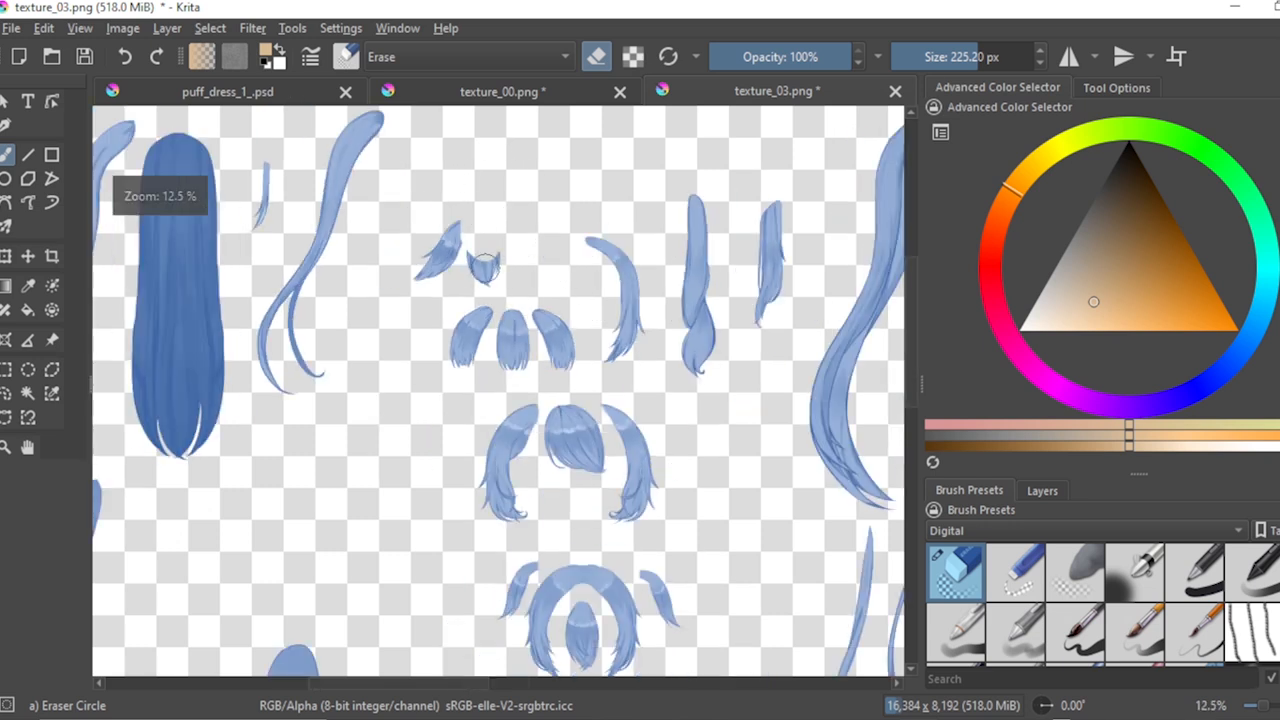
scroll(465, 258, "up", 2)
mouse_move(560, 262)
left_mouse_down()
mouse_move(450, 258)
mouse_move(539, 282)
mouse_move(416, 281)
mouse_move(365, 298)
mouse_move(459, 190)
left_mouse_up()
mouse_move(446, 266)
left_mouse_down()
mouse_move(473, 493)
mouse_move(502, 354)
mouse_move(465, 418)
mouse_move(530, 378)
mouse_move(526, 429)
mouse_move(511, 456)
mouse_move(426, 453)
mouse_move(544, 478)
mouse_move(620, 473)
mouse_move(612, 423)
mouse_move(552, 349)
mouse_move(509, 325)
mouse_move(584, 433)
mouse_move(540, 417)
mouse_move(455, 335)
mouse_move(450, 431)
mouse_move(537, 423)
left_mouse_up()
Step: Enlarge the eraser to 373.69 px and erase the twisted hair lock between the curved side lock and the short straight strand
scroll(458, 358, "down", 2)
scroll(529, 382, "up", 3)
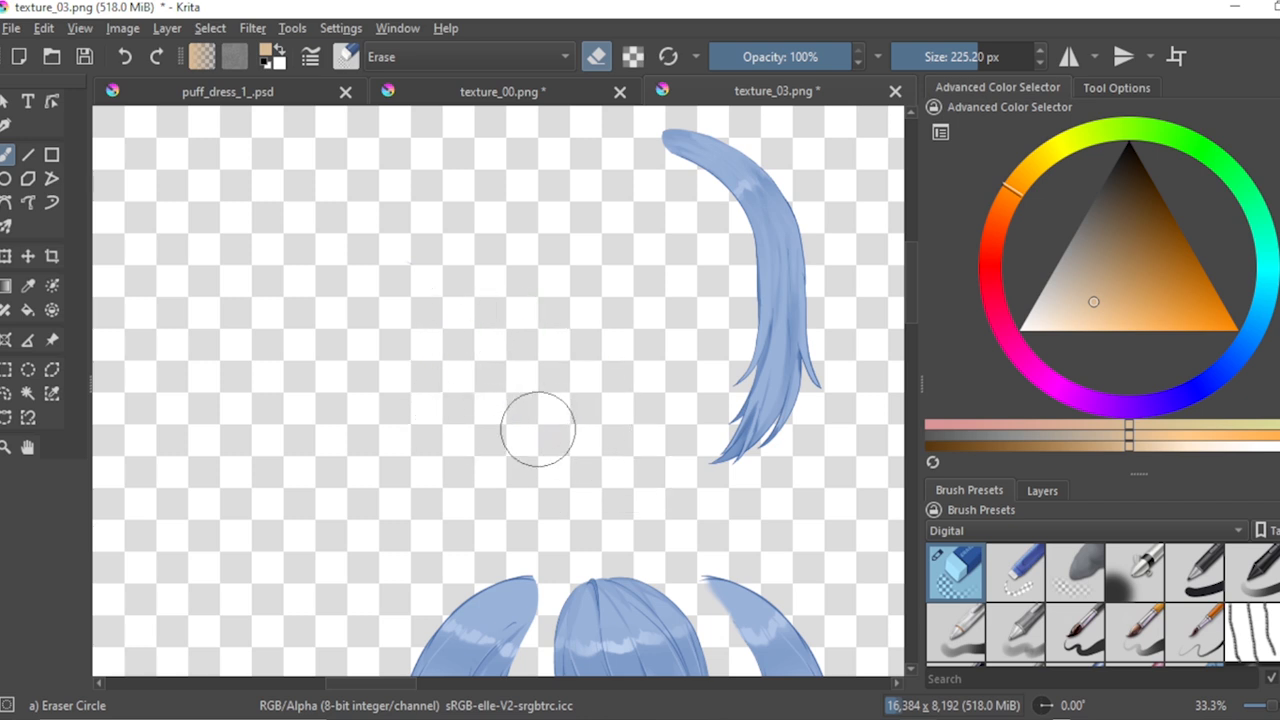
scroll(510, 440, "down", 6)
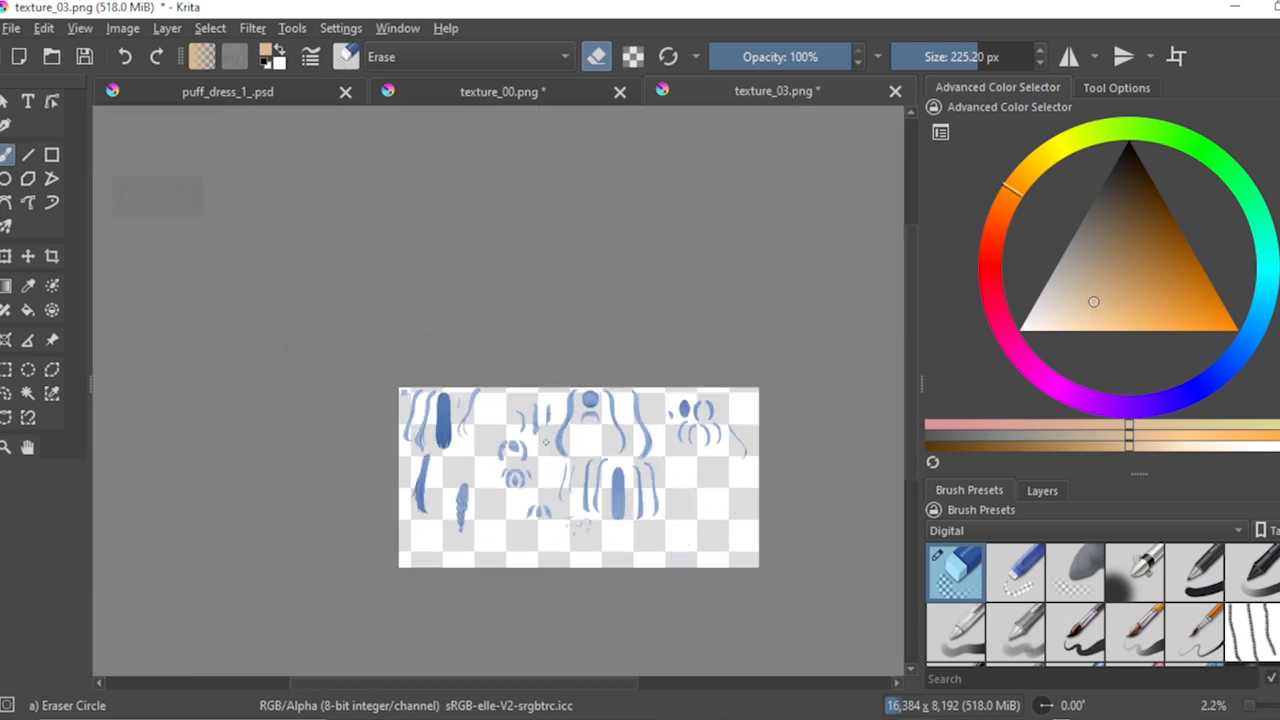
scroll(517, 417, "up", 4)
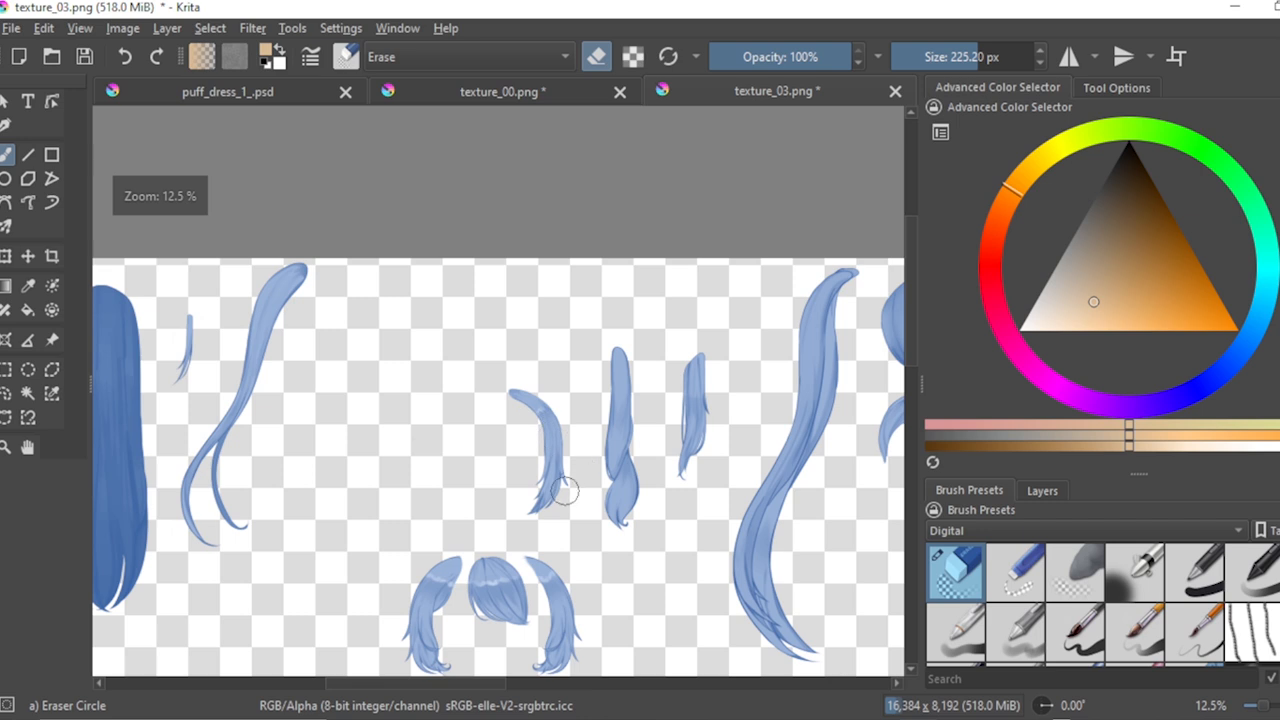
scroll(565, 490, "up", 3)
scroll(592, 498, "down", 2)
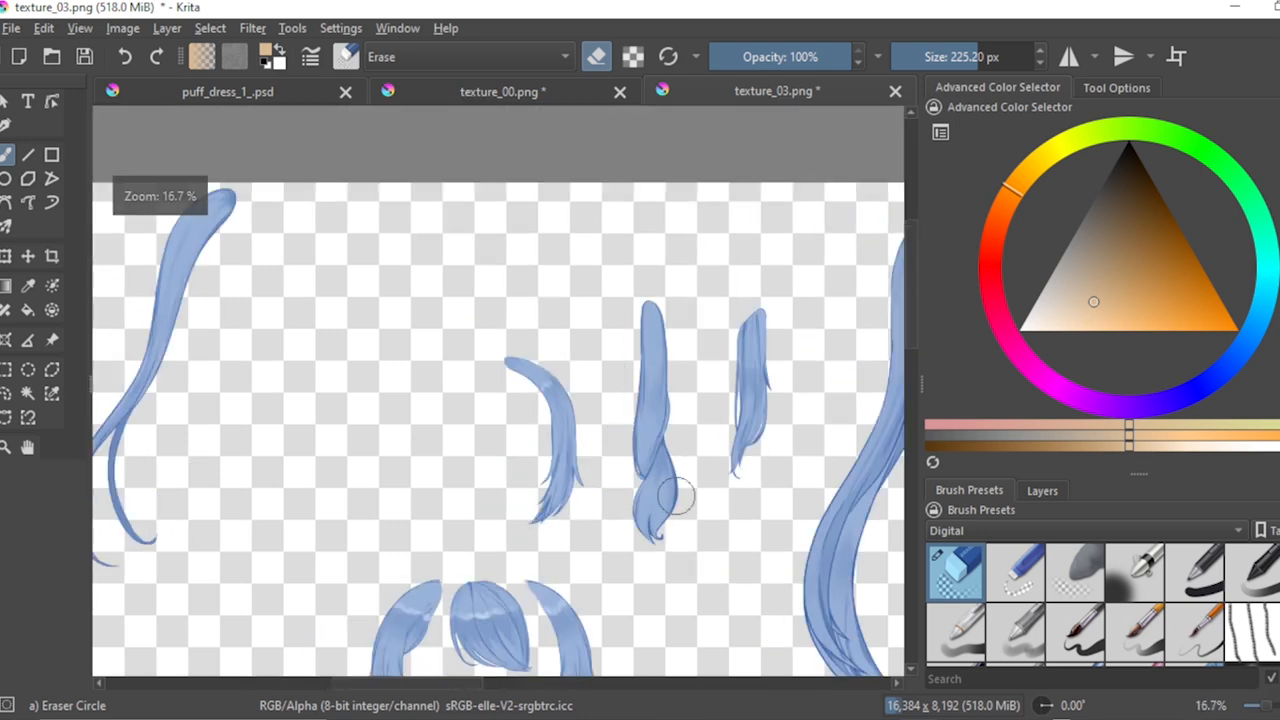
scroll(675, 495, "up", 2)
left_click_drag(974, 58, 990, 58)
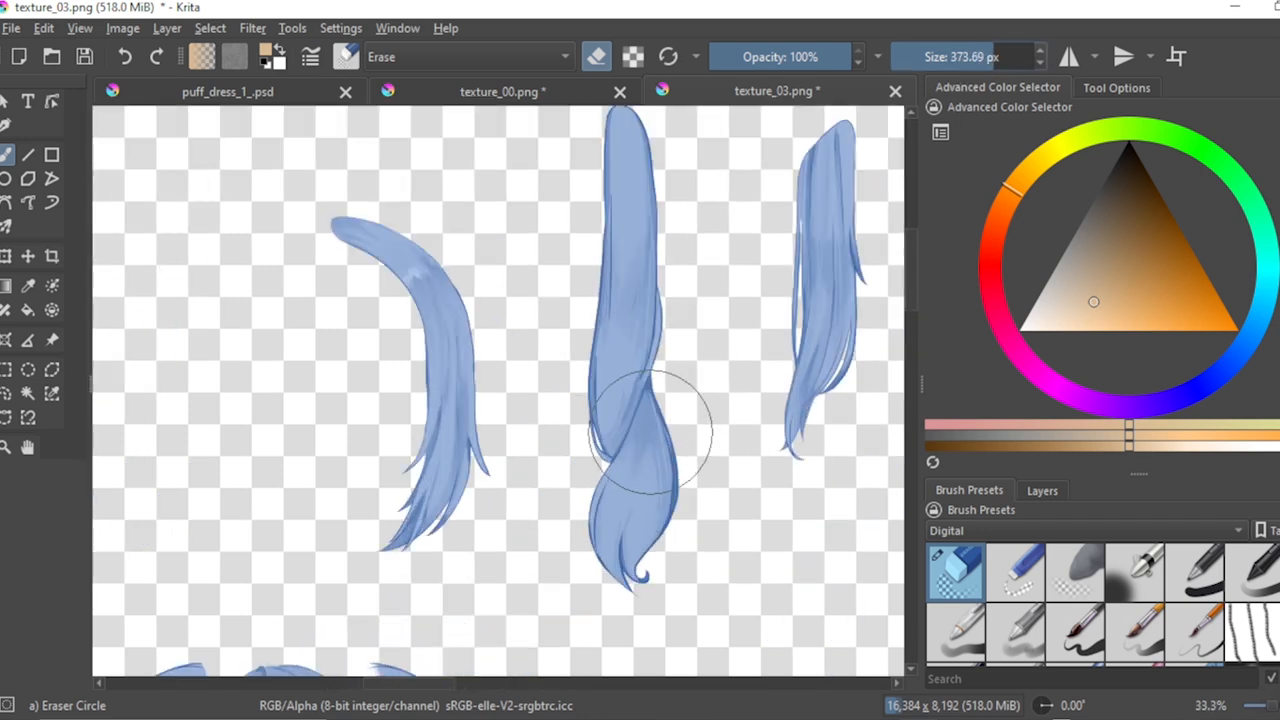
mouse_move(651, 432)
left_mouse_down()
mouse_move(630, 558)
mouse_move(620, 142)
left_mouse_up()
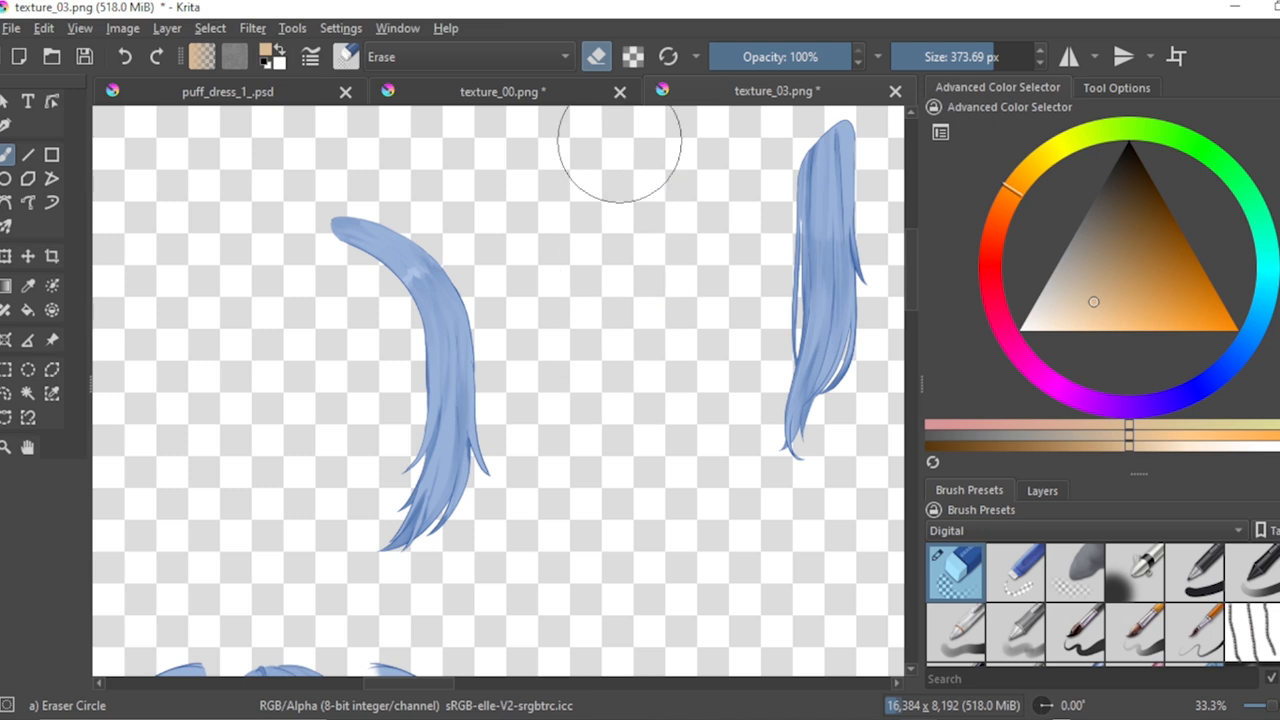
Step: Examine the remaining hair pieces across the texture, including the long strands, buns, curved locks and small ahoge pieces
scroll(613, 370, "down", 1)
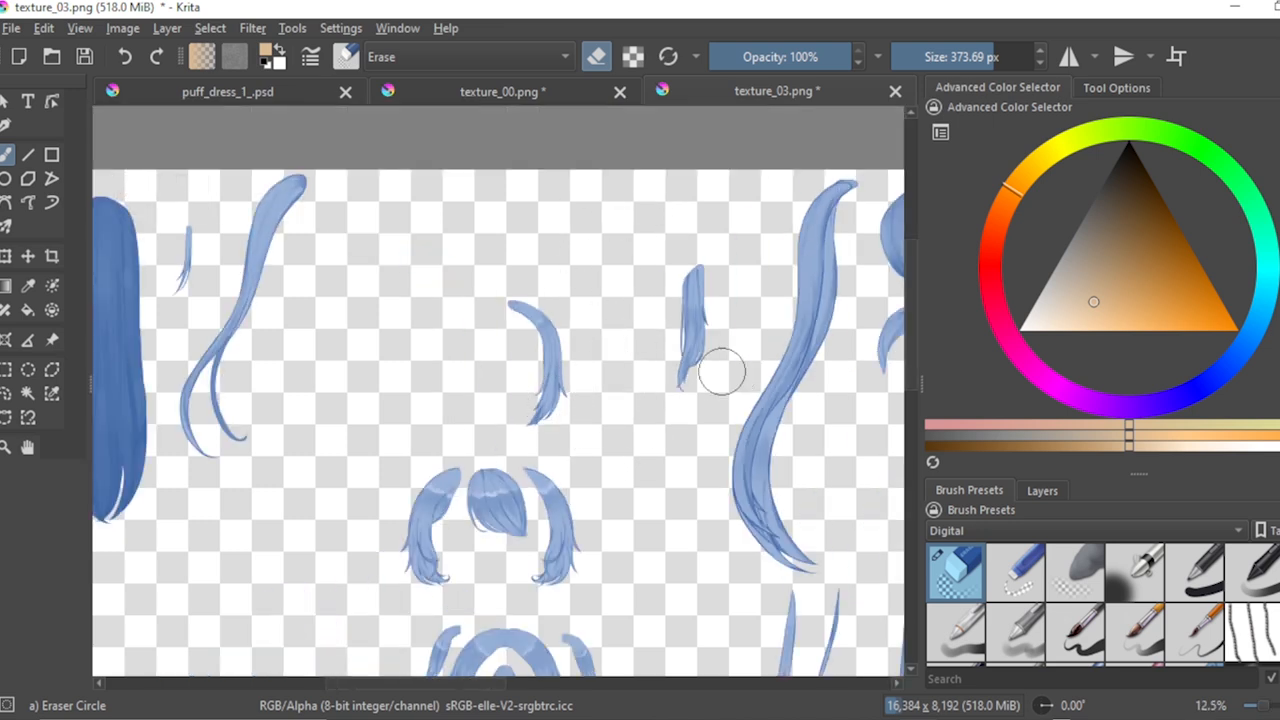
scroll(607, 391, "down", 2)
scroll(325, 363, "up", 3)
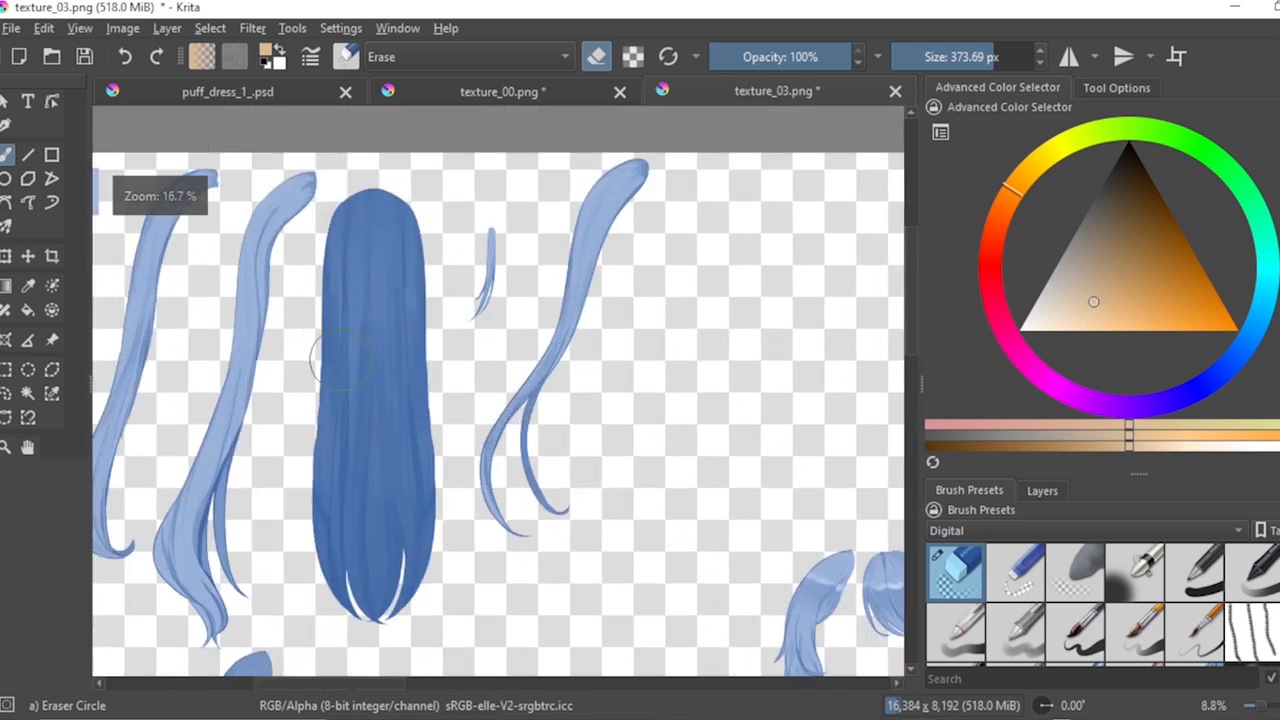
scroll(364, 352, "down", 3)
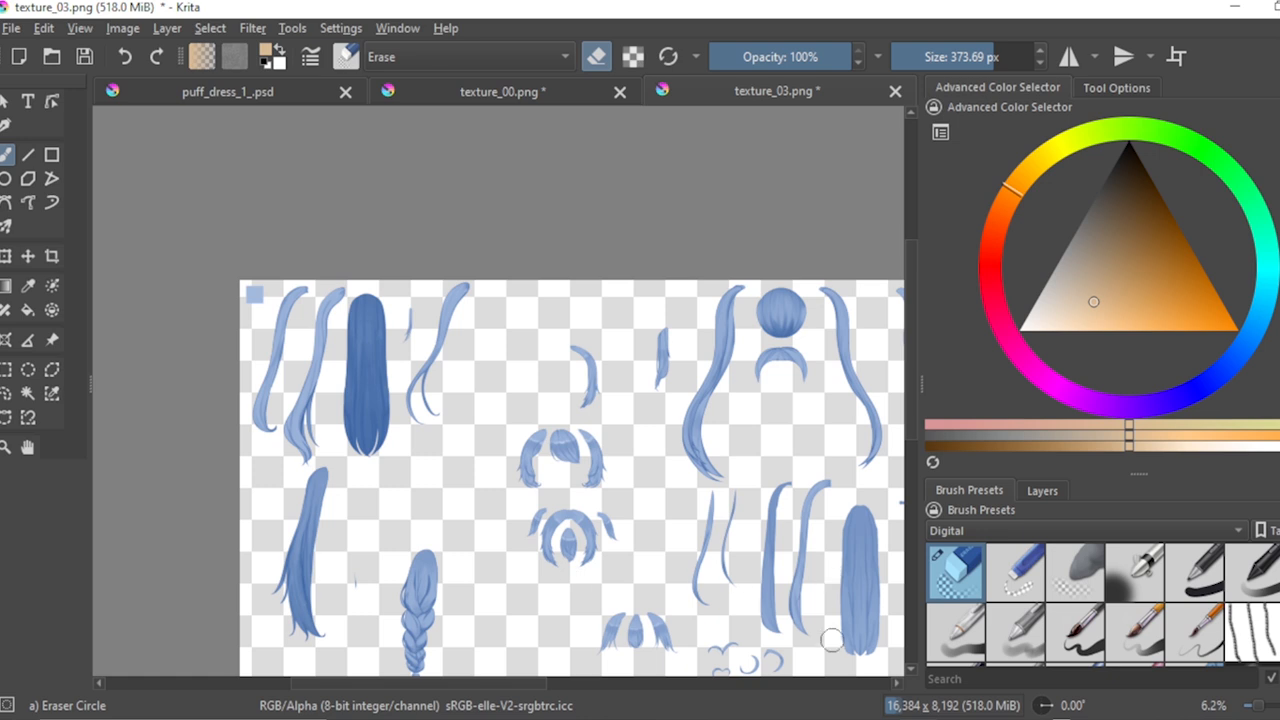
scroll(702, 564, "up", 1)
scroll(538, 494, "down", 2)
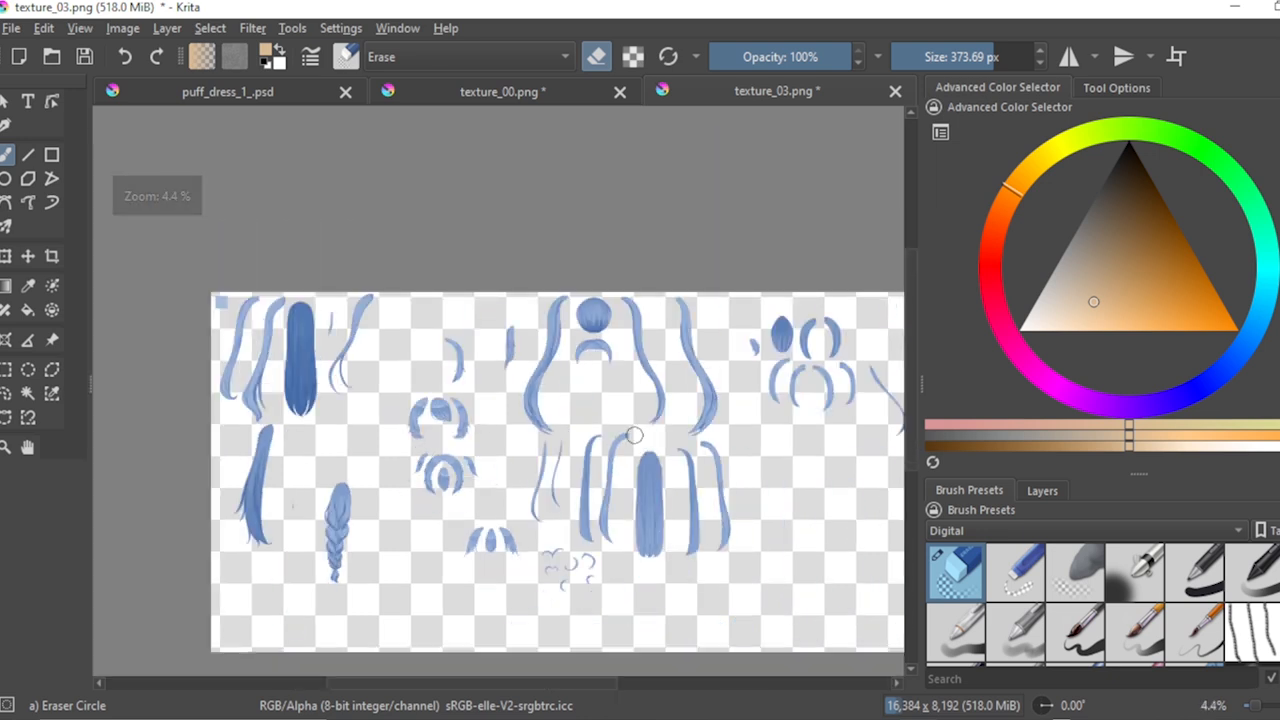
scroll(590, 338, "up", 4)
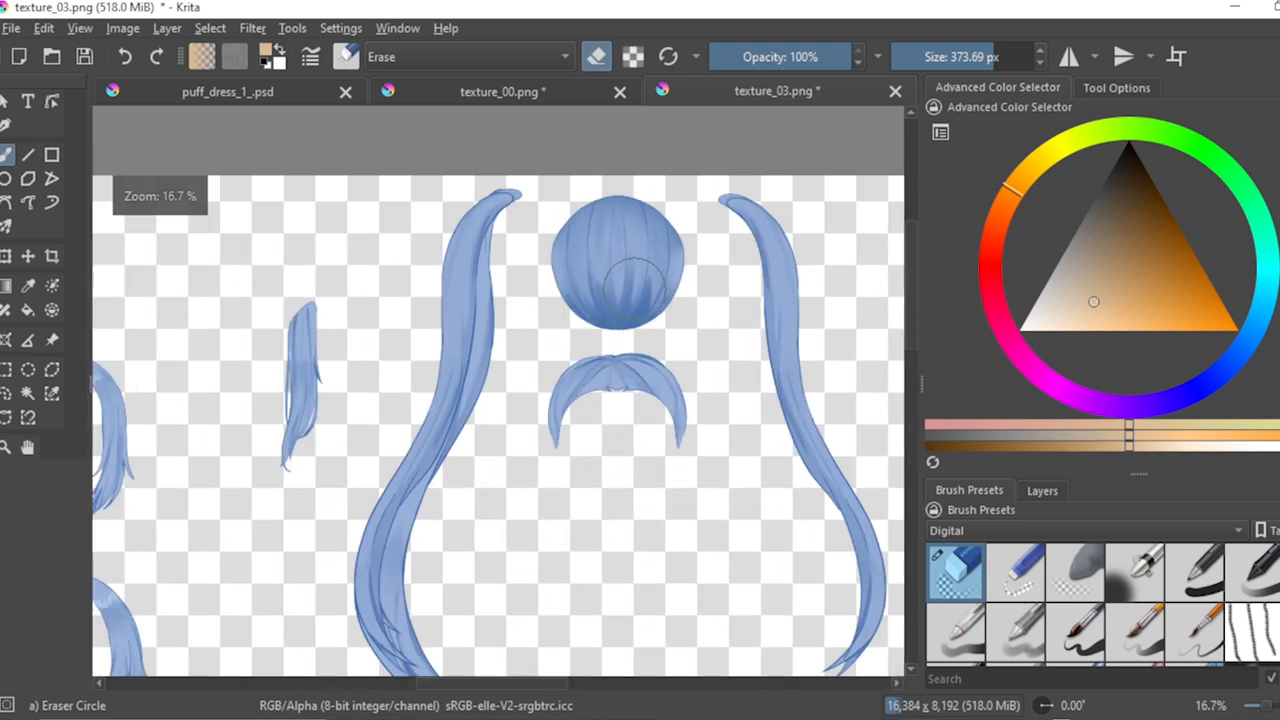
scroll(600, 362, "down", 2)
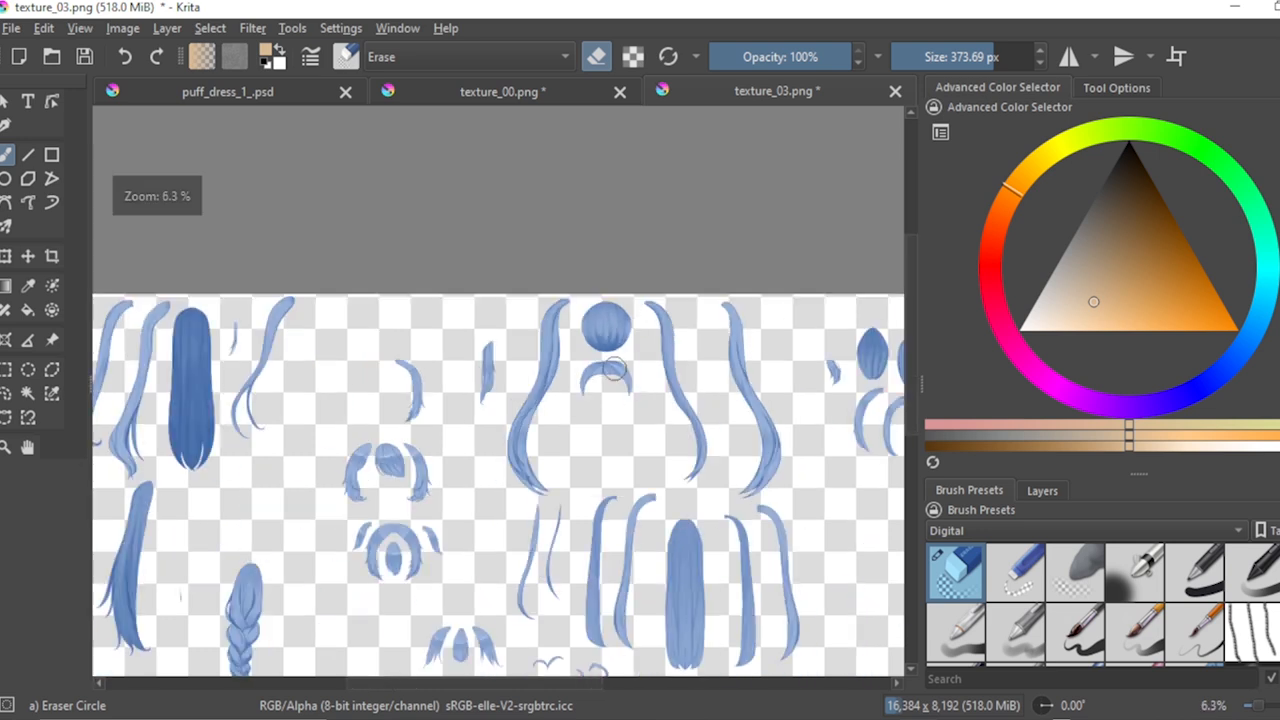
scroll(690, 417, "down", 2)
scroll(825, 421, "up", 3)
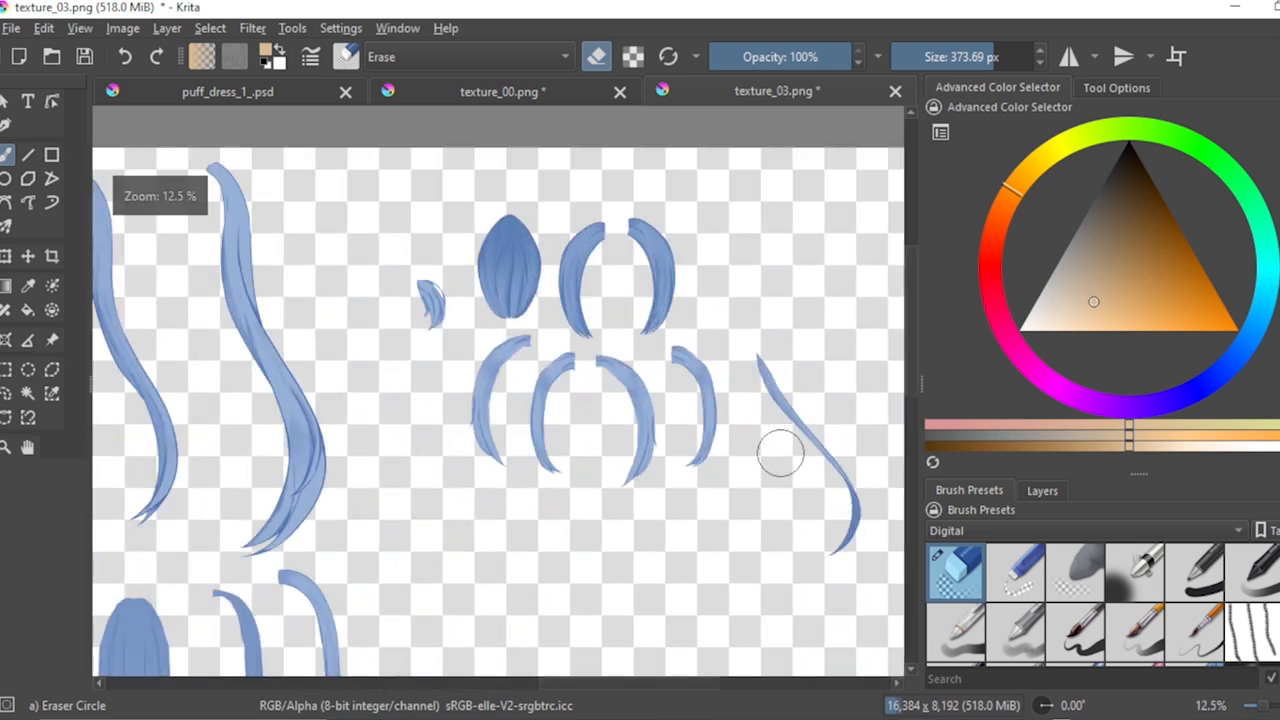
scroll(457, 454, "down", 3)
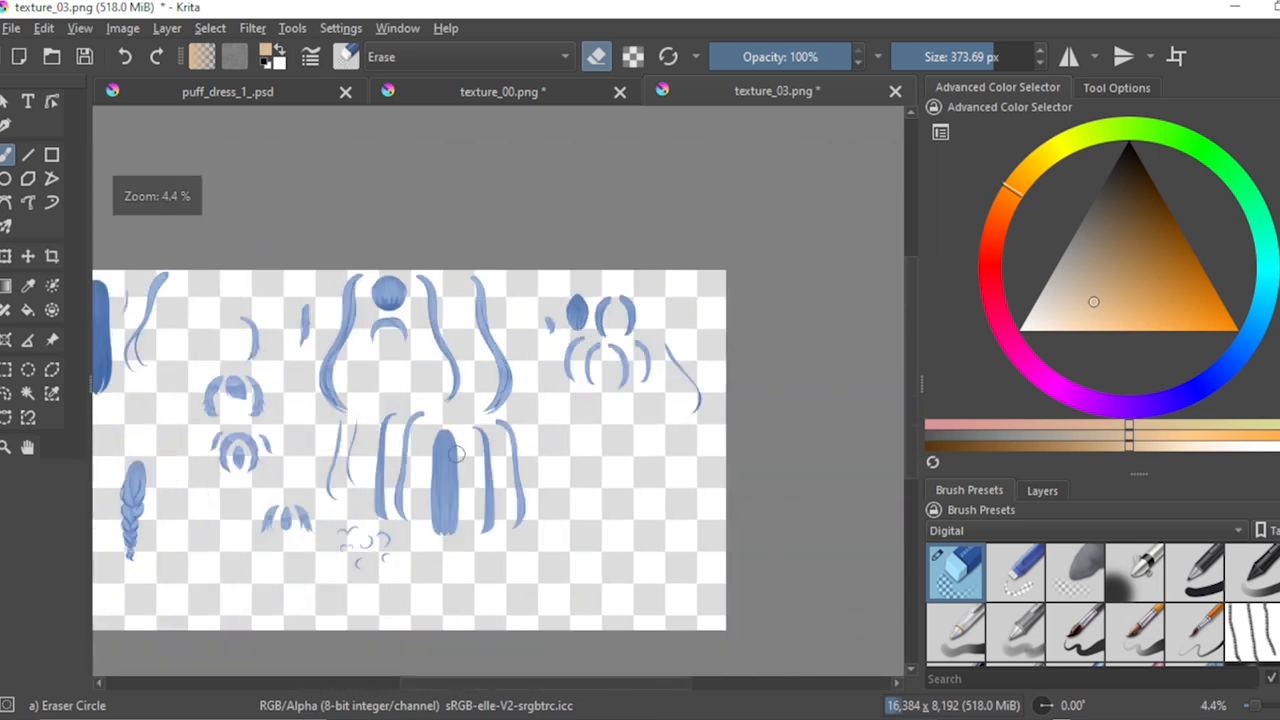
scroll(345, 568, "up", 4)
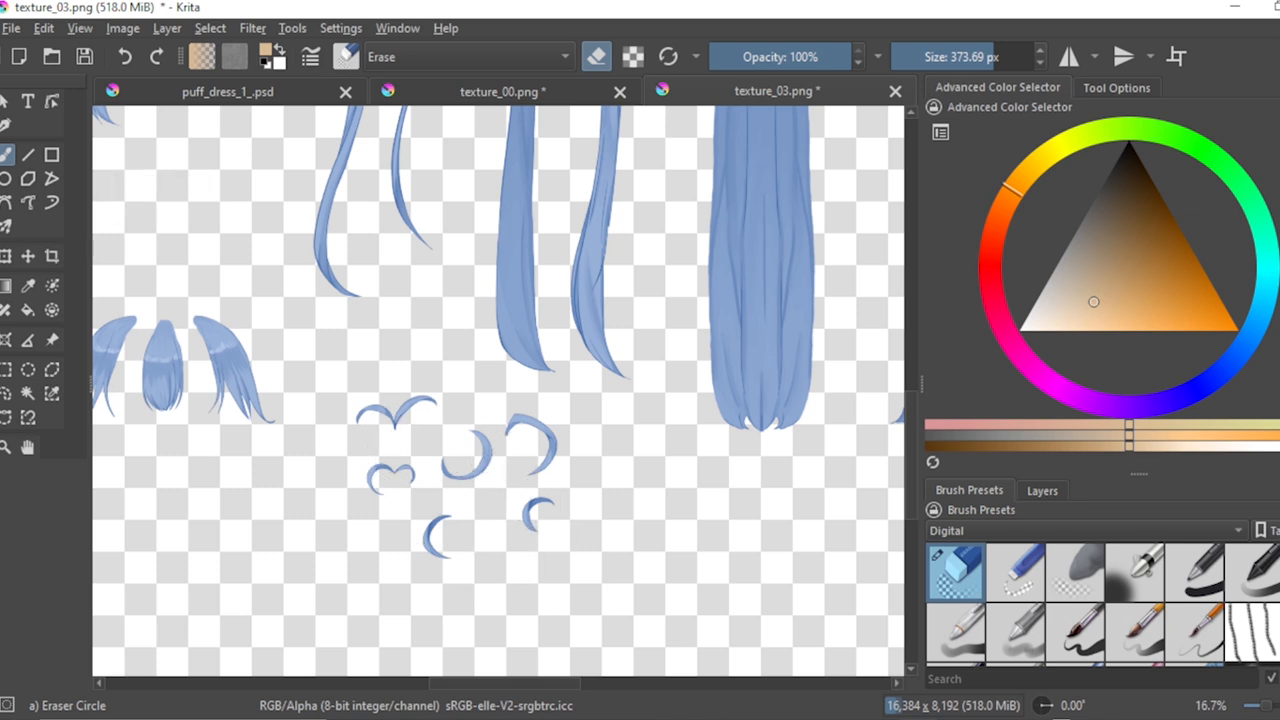
Step: Check the avatar's ahoge in VTube Studio and erase every ahoge piece except the small heart-shaped one from the hair texture
left_click(958, 717)
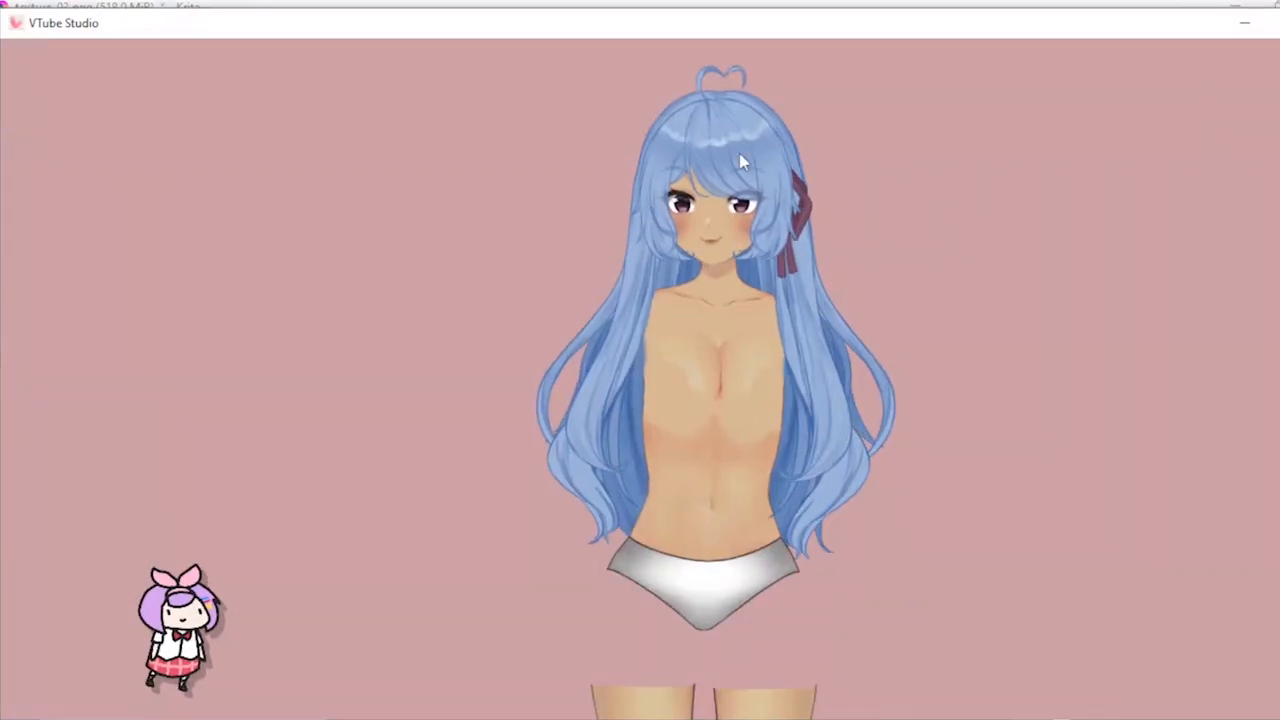
left_click(1246, 24)
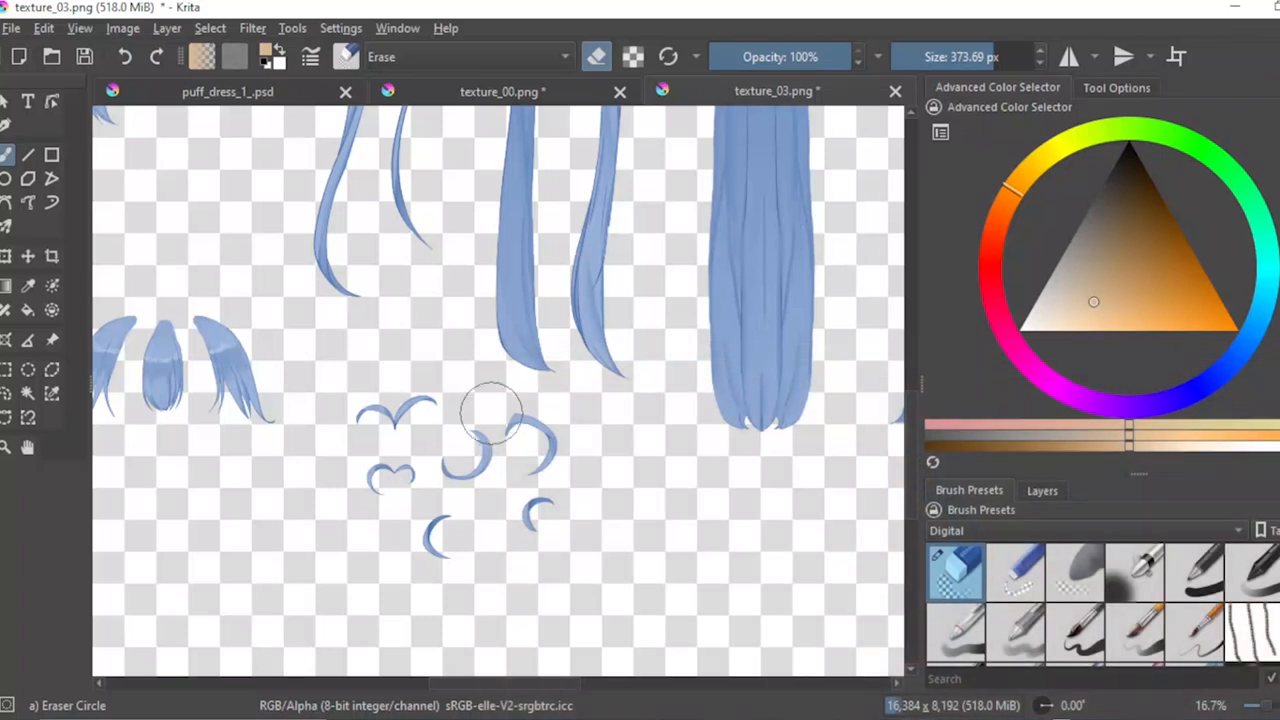
scroll(462, 468, "up", 2)
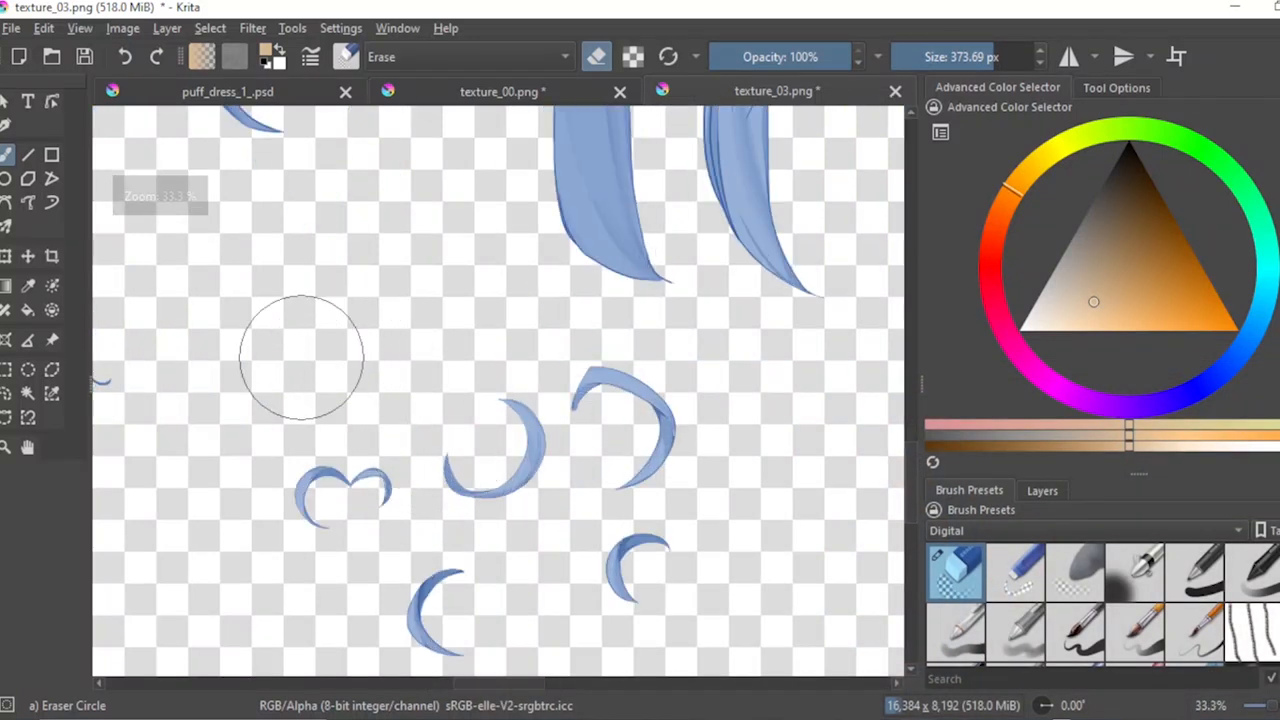
mouse_move(457, 385)
left_mouse_down()
mouse_move(494, 459)
mouse_move(493, 500)
mouse_move(529, 434)
mouse_move(605, 417)
mouse_move(650, 442)
mouse_move(611, 559)
mouse_move(646, 593)
mouse_move(486, 609)
left_mouse_up()
Step: Examine the long strands and dark back hair on the texture and compare them with the avatar in VTube Studio
scroll(520, 580, "down", 7)
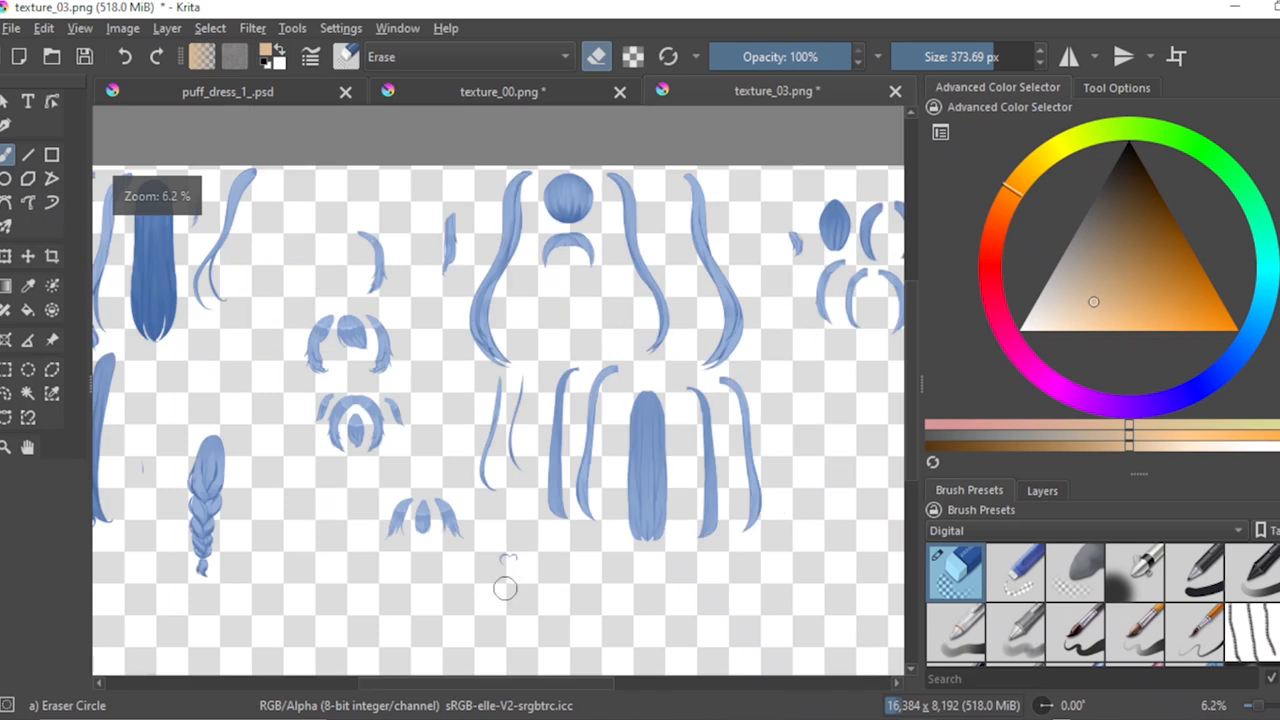
scroll(290, 548, "up", 5)
scroll(432, 435, "down", 1)
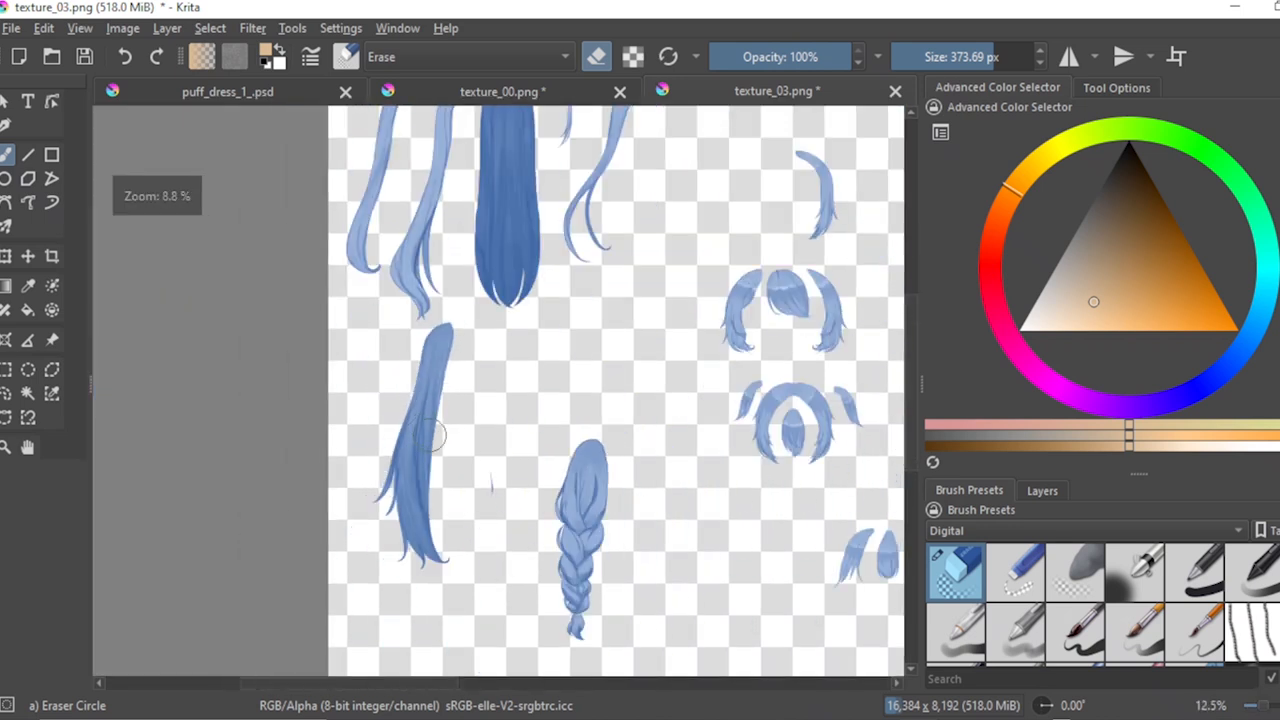
scroll(444, 562, "down", 3)
scroll(630, 645, "up", 5)
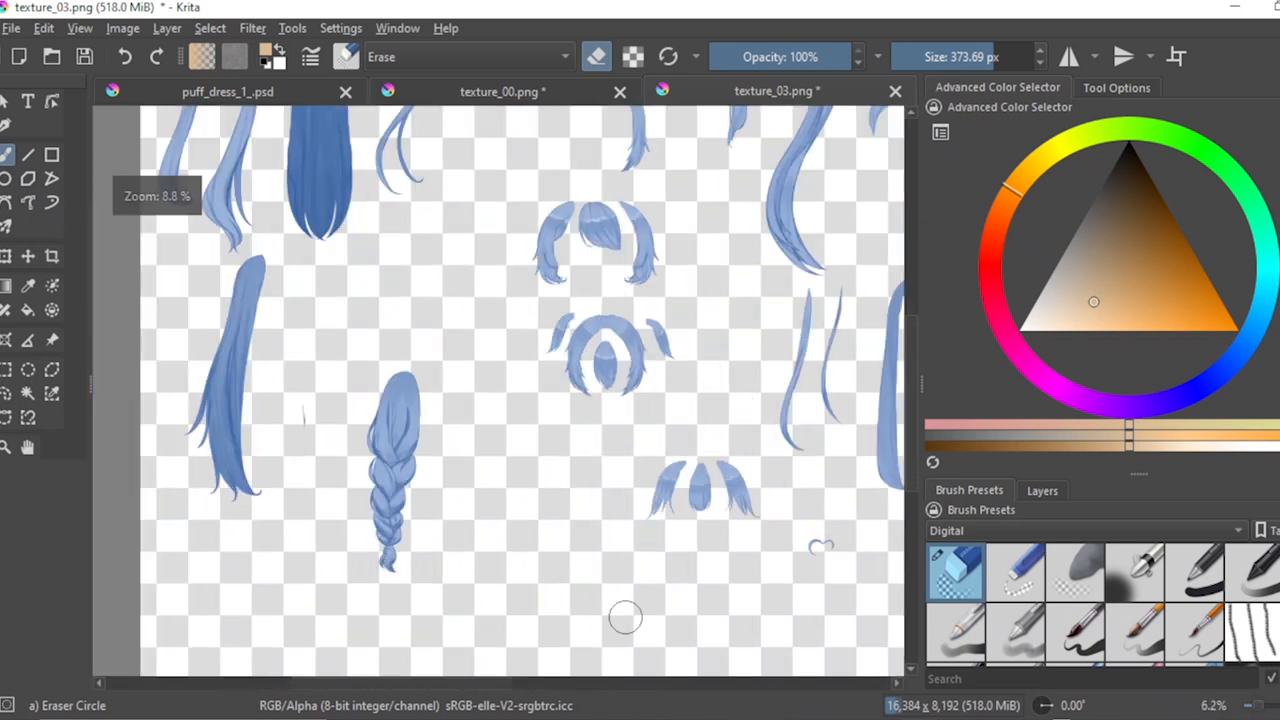
scroll(566, 517, "down", 2)
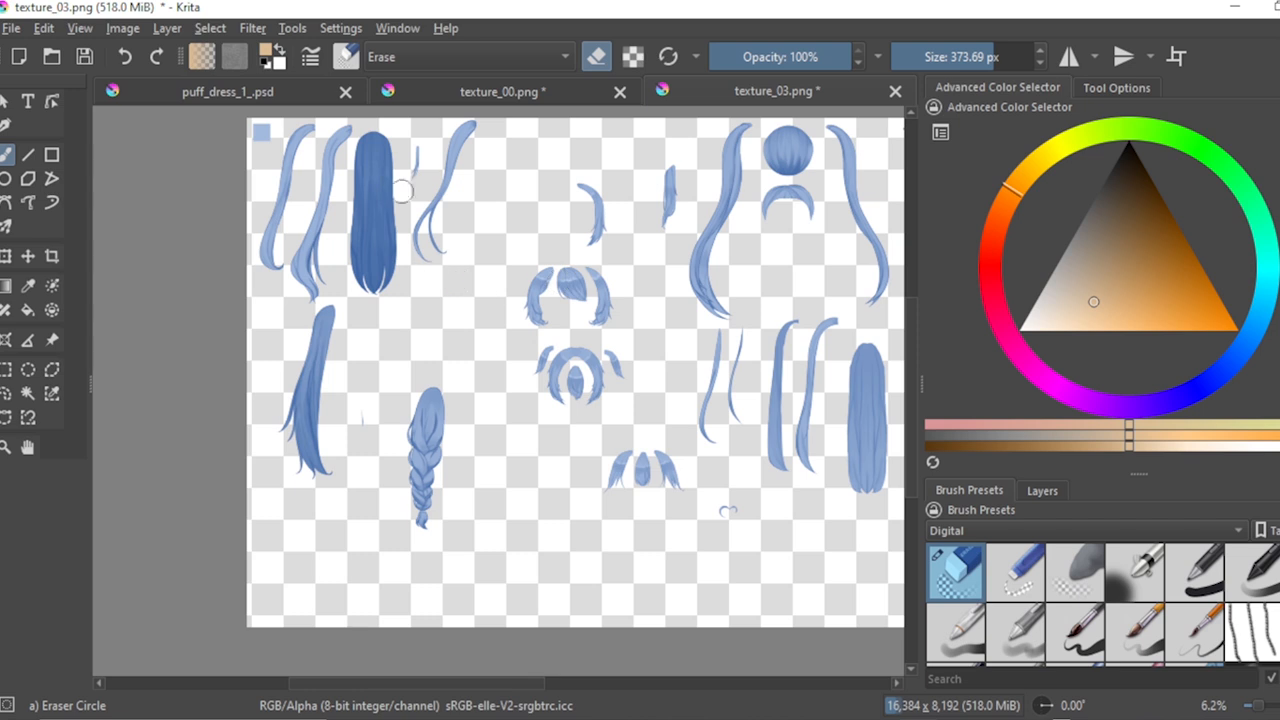
scroll(342, 160, "up", 3)
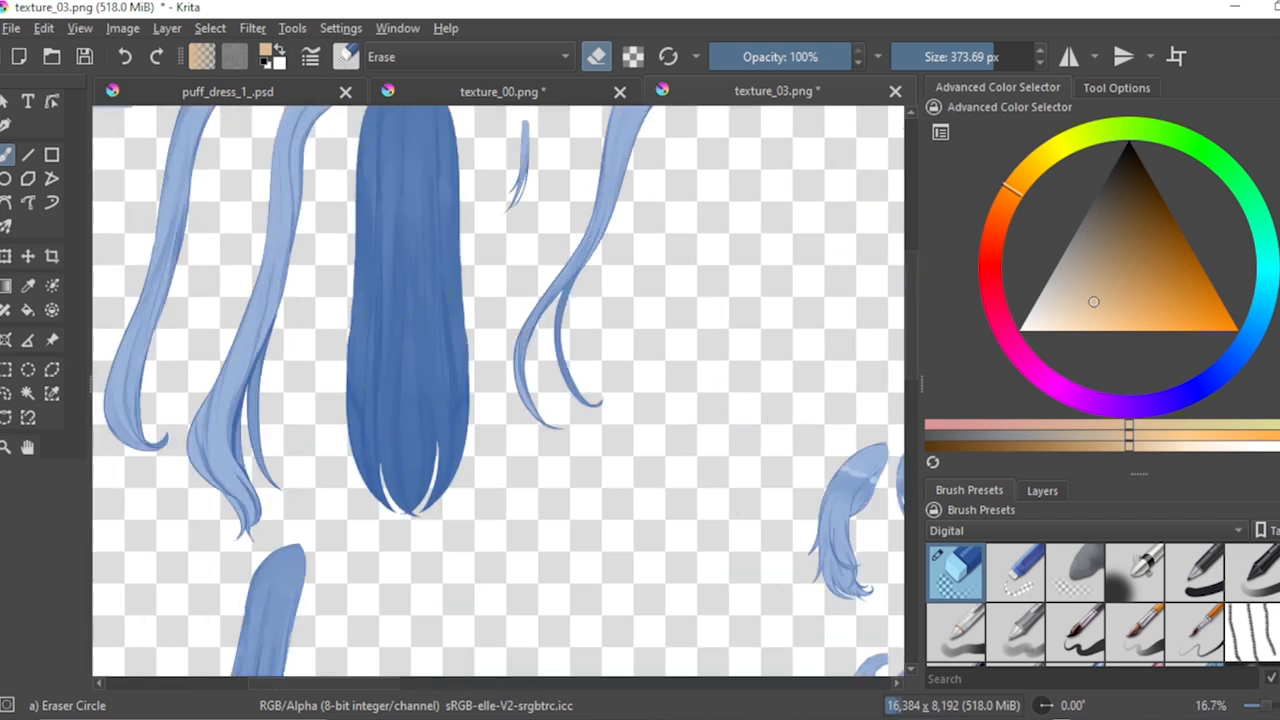
mouse_move(1031, 718)
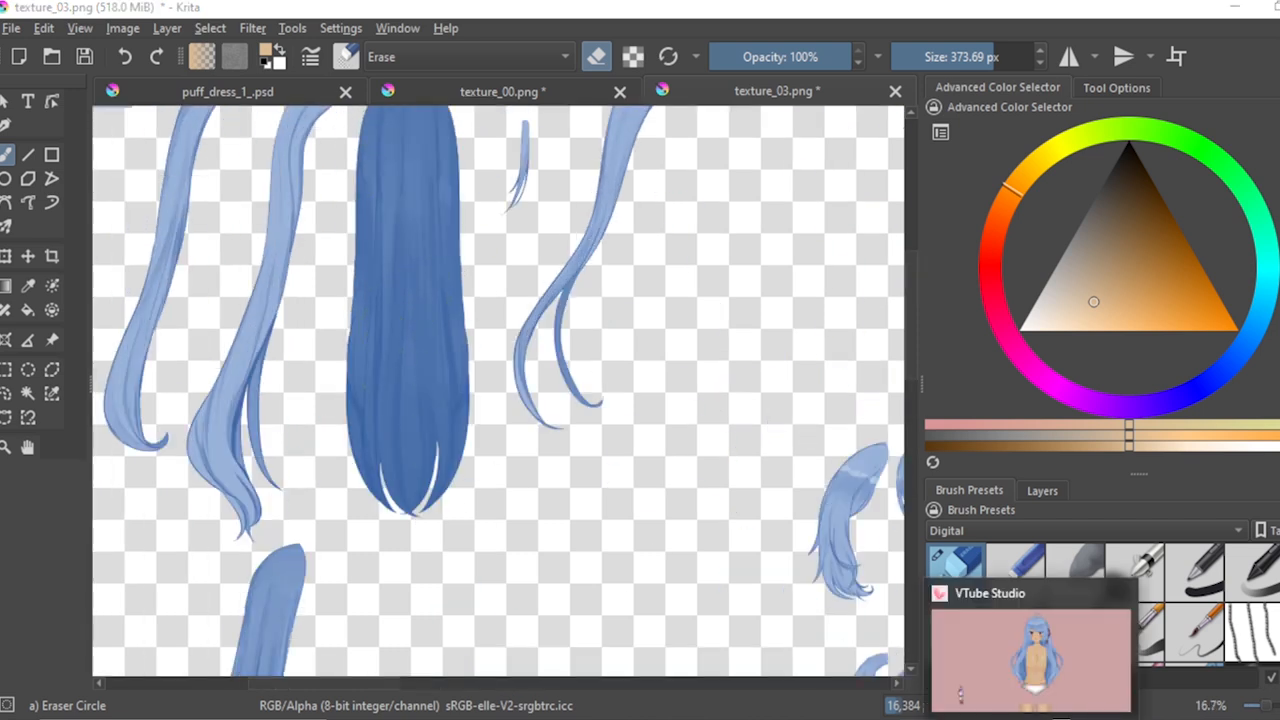
left_click(1031, 650)
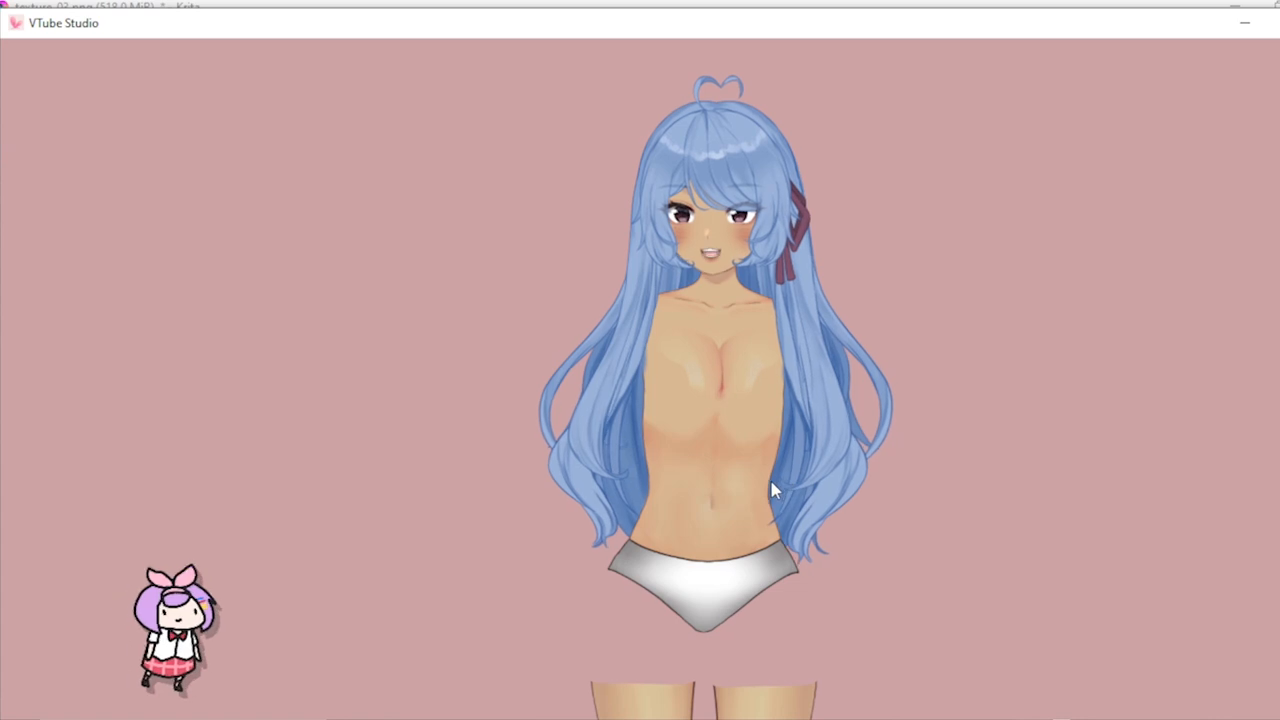
left_click(1246, 27)
Step: Examine the curved strands, the round bun piece and the thin tapering strand across the hair texture
scroll(505, 345, "down", 6)
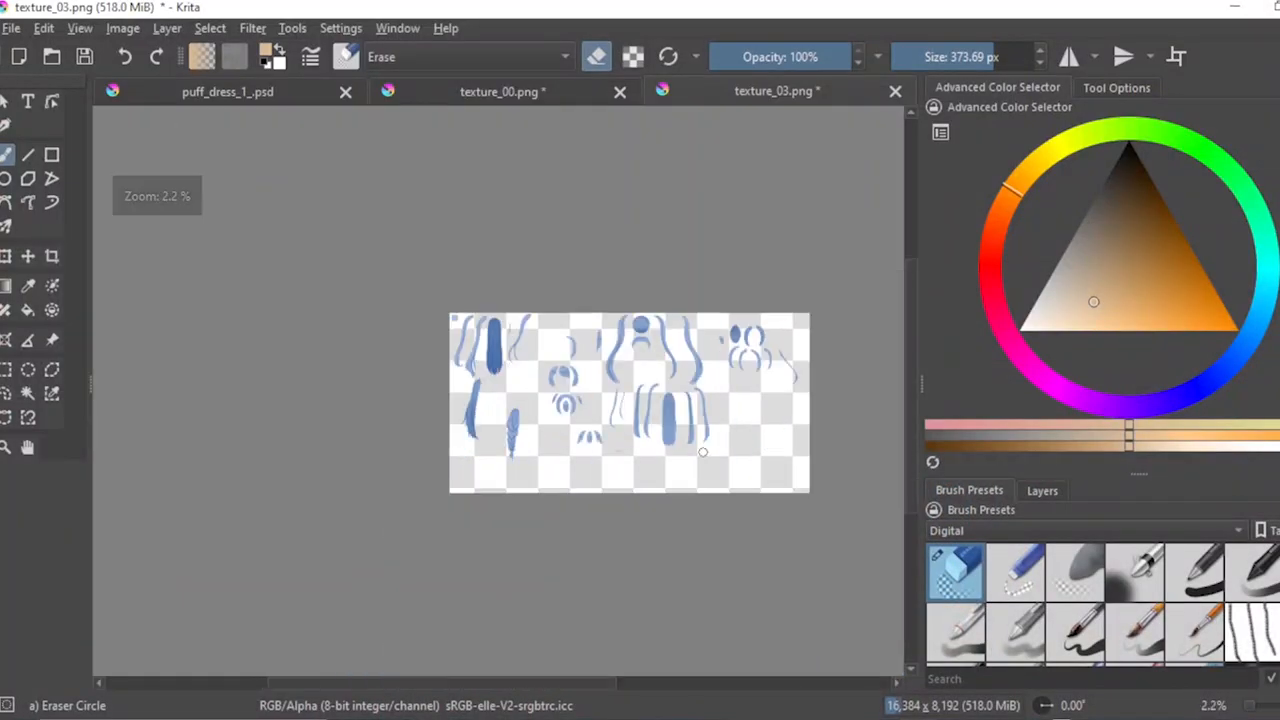
scroll(563, 363, "up", 5)
scroll(557, 443, "down", 3)
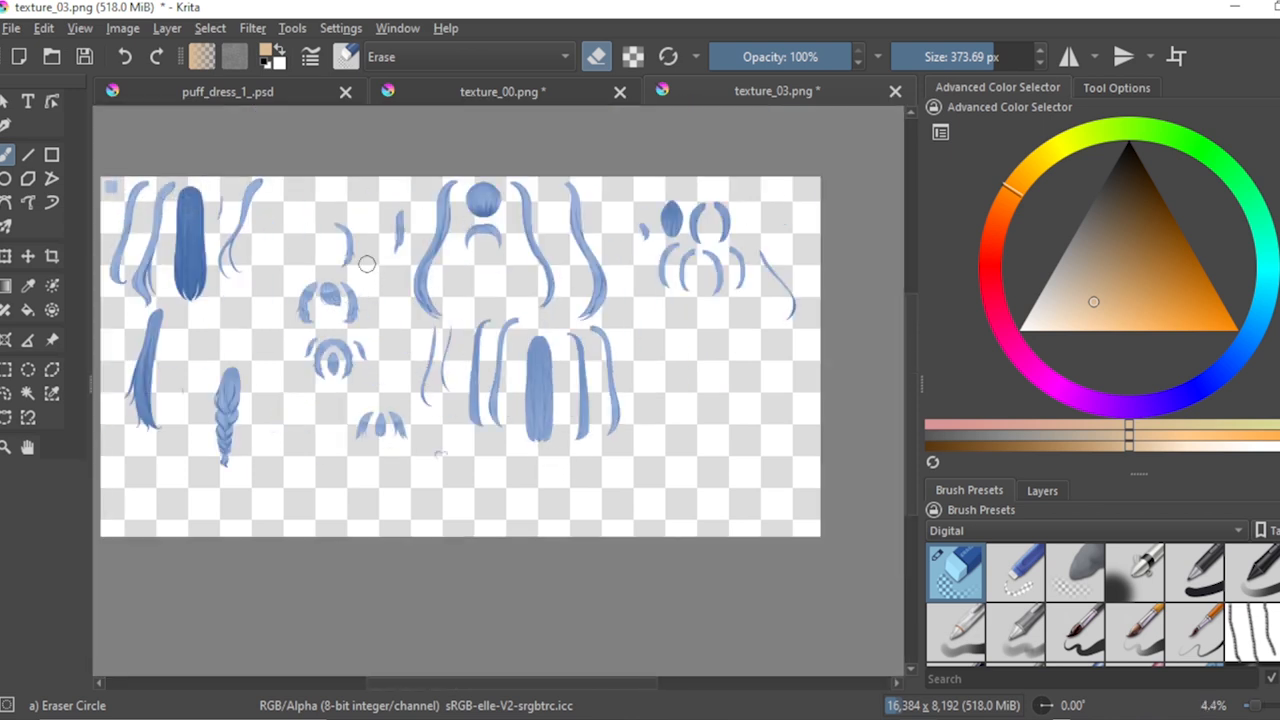
scroll(745, 228, "up", 4)
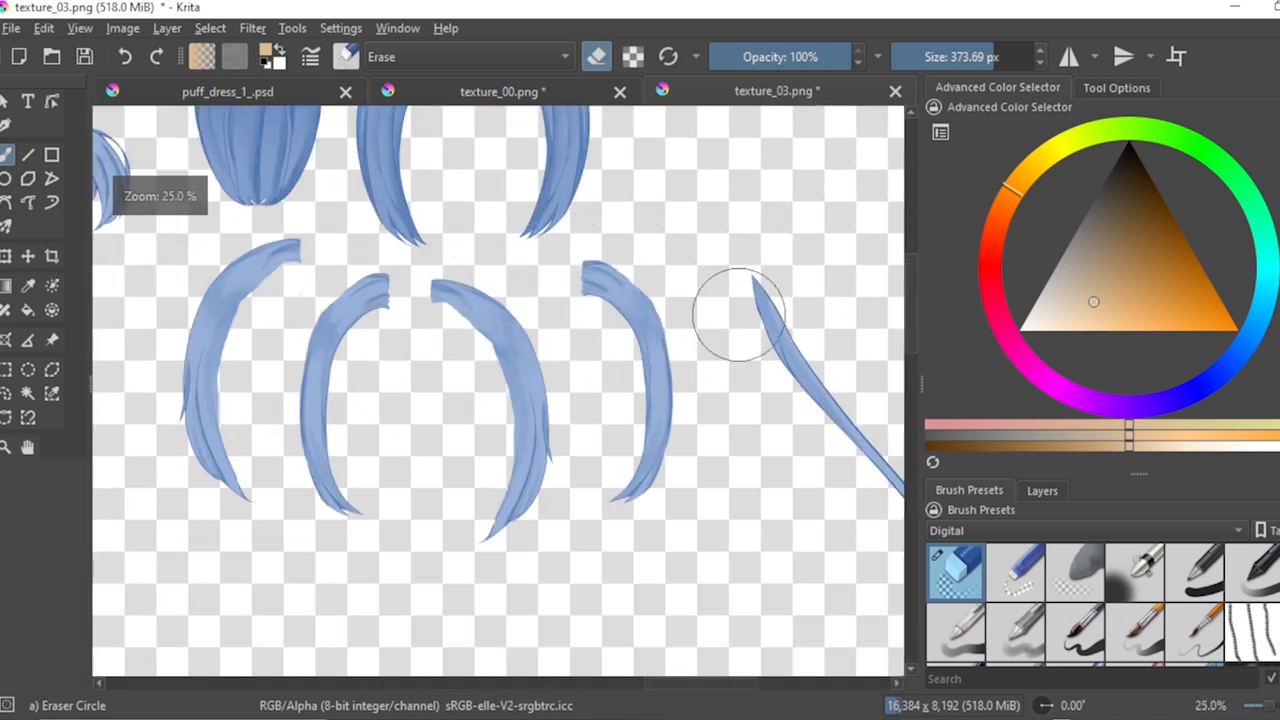
scroll(729, 320, "down", 1)
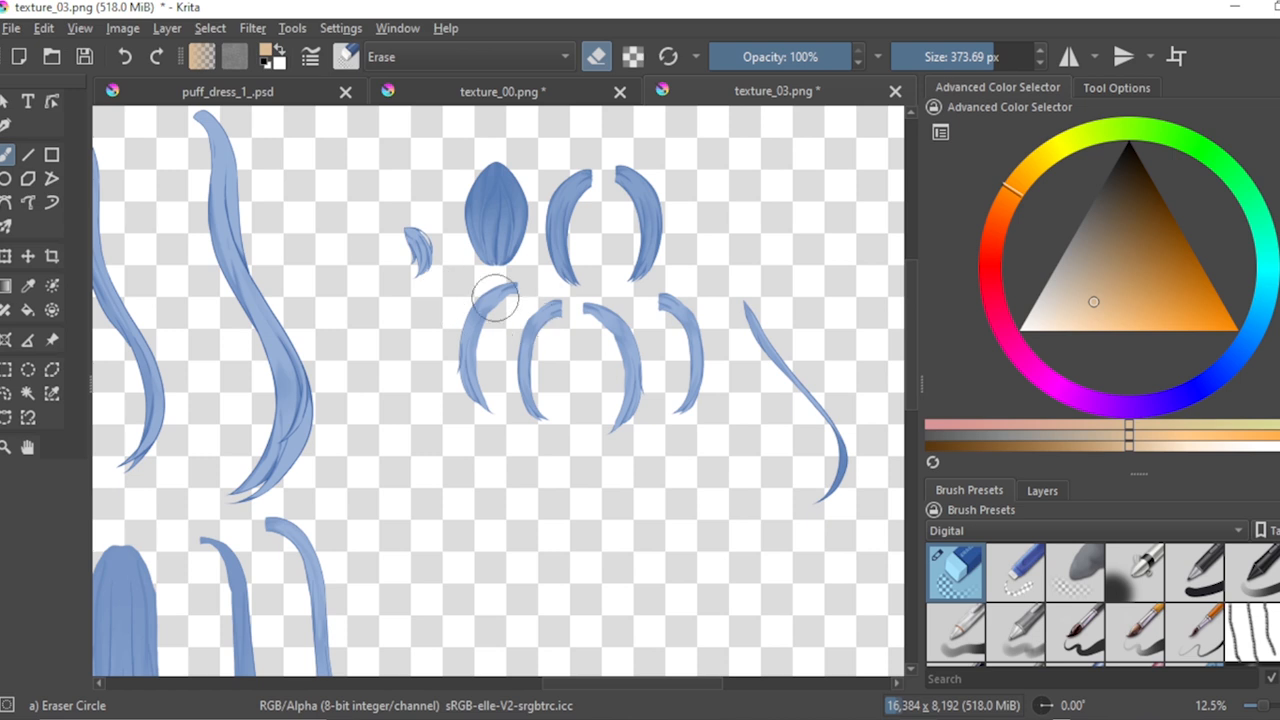
scroll(606, 326, "down", 6)
scroll(590, 320, "up", 5)
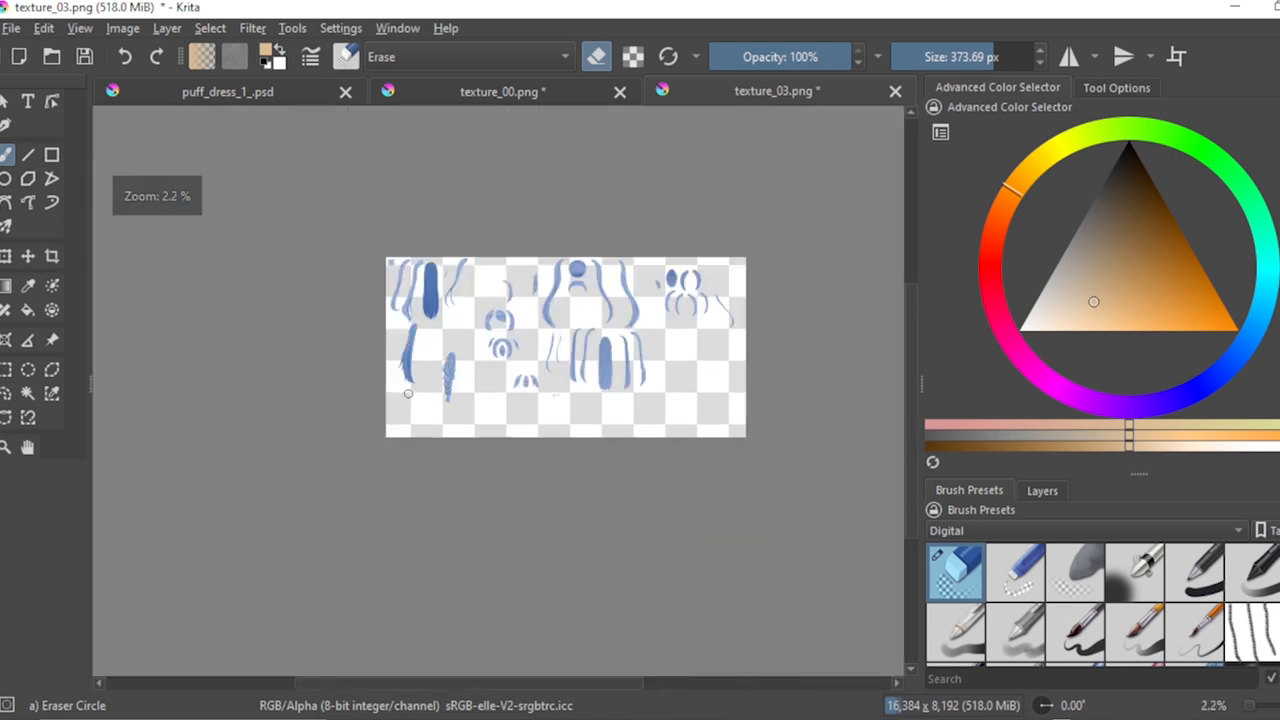
scroll(595, 350, "up", 3)
Step: Erase the braid between the dark ponytail piece and the fringe sets
scroll(570, 430, "down", 3)
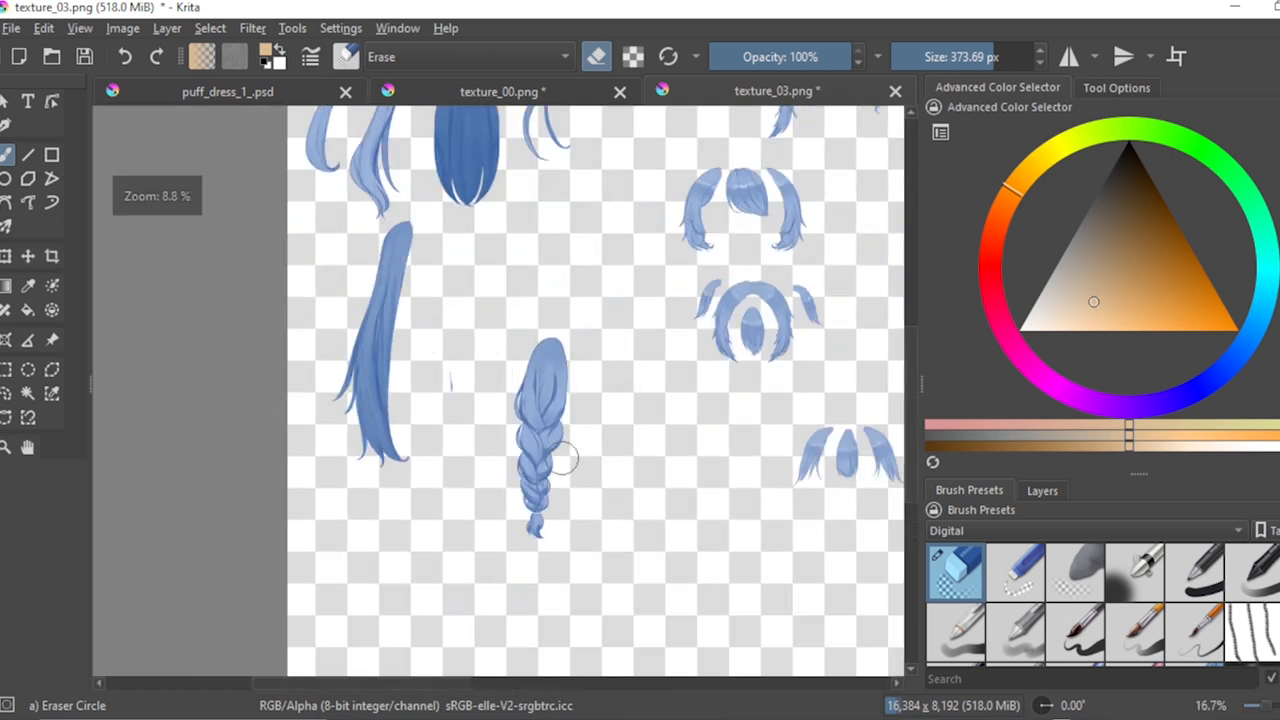
scroll(545, 500, "up", 2)
mouse_move(537, 553)
left_mouse_down()
mouse_move(555, 441)
mouse_move(565, 193)
mouse_move(527, 219)
mouse_move(508, 421)
mouse_move(515, 518)
mouse_move(593, 199)
mouse_move(565, 461)
left_mouse_up()
Step: Examine the tiny hair sliver, the dark back hair and the wavy strands beside the blue square for unused pieces
scroll(367, 296, "up", 3)
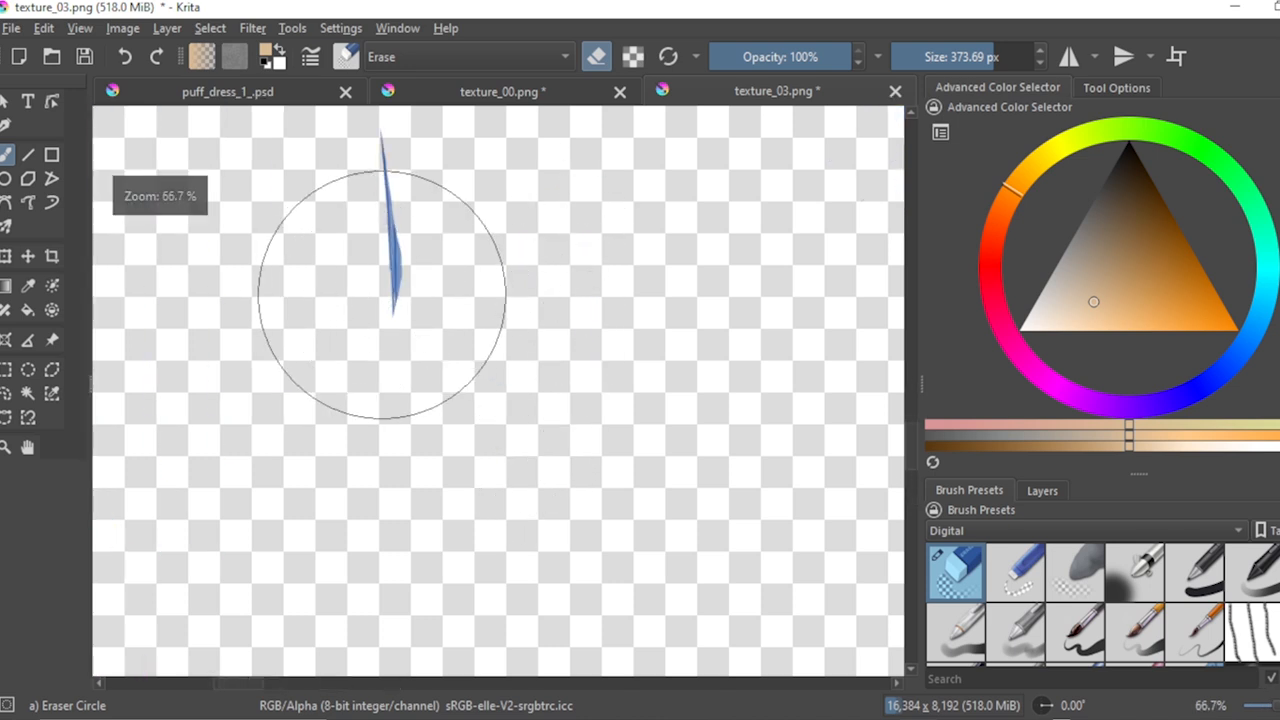
scroll(396, 307, "down", 2)
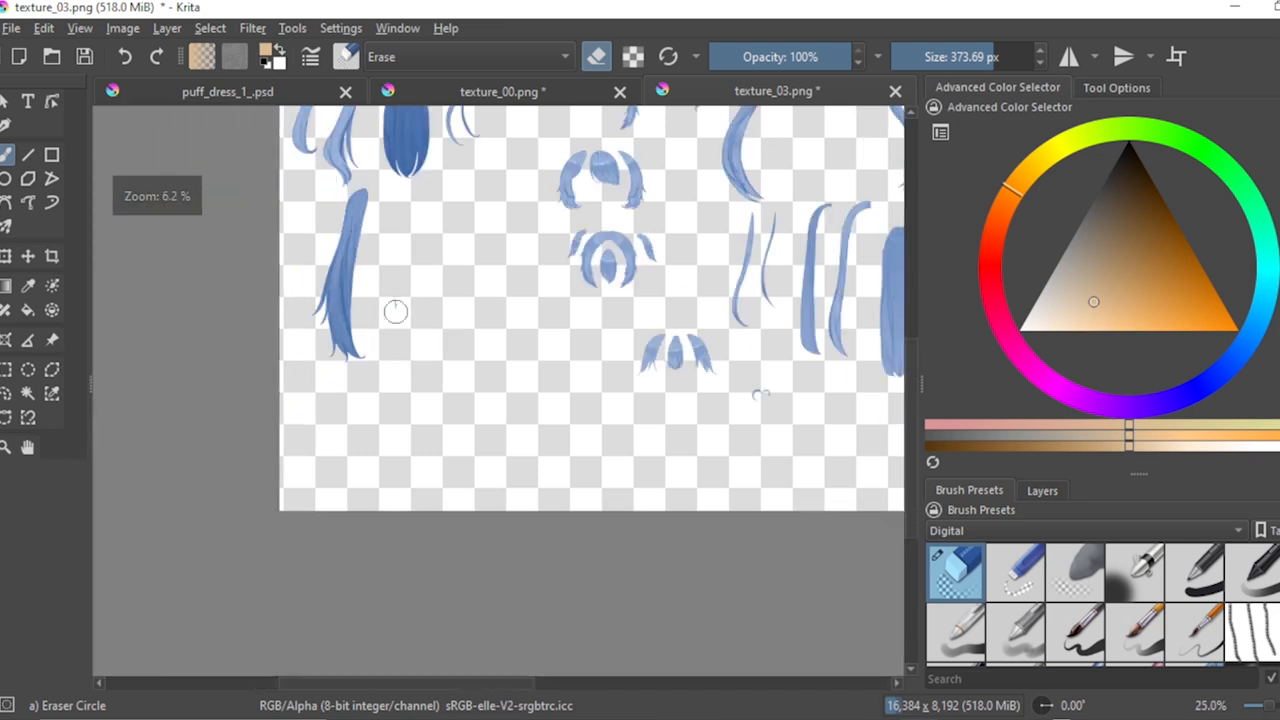
scroll(399, 317, "down", 2)
scroll(345, 170, "up", 5)
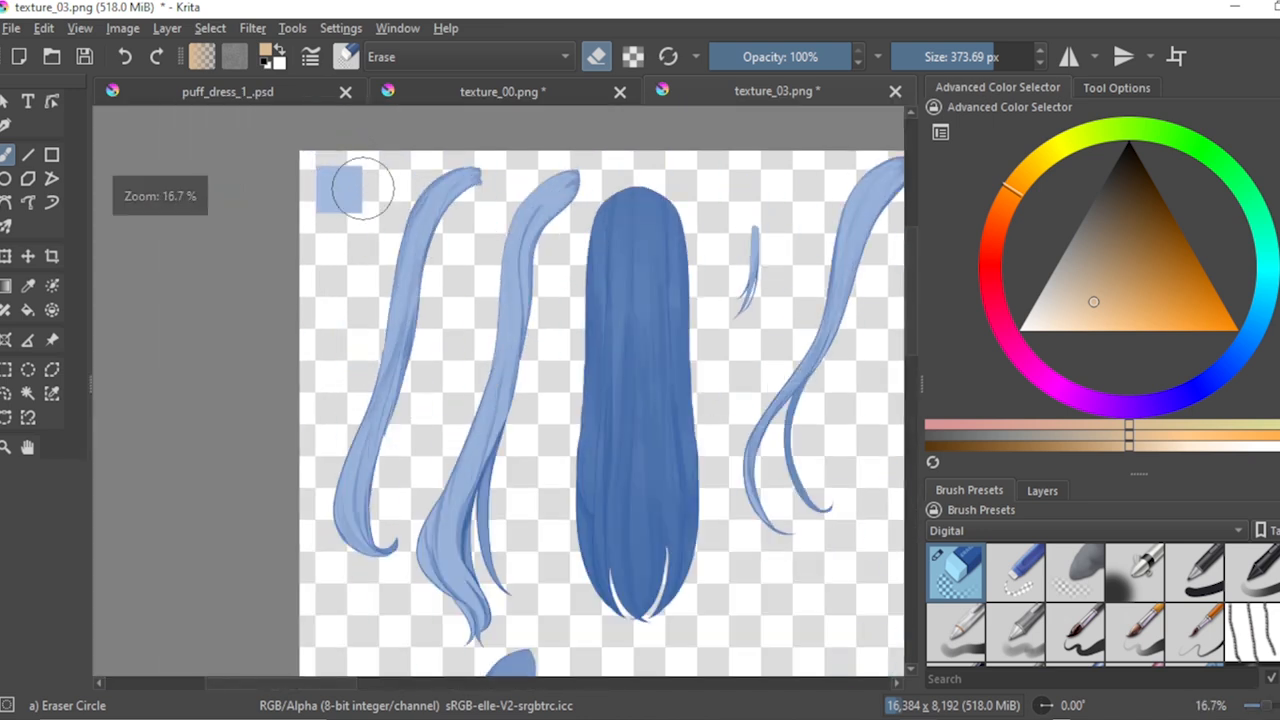
scroll(365, 227, "up", 3)
scroll(345, 255, "down", 3)
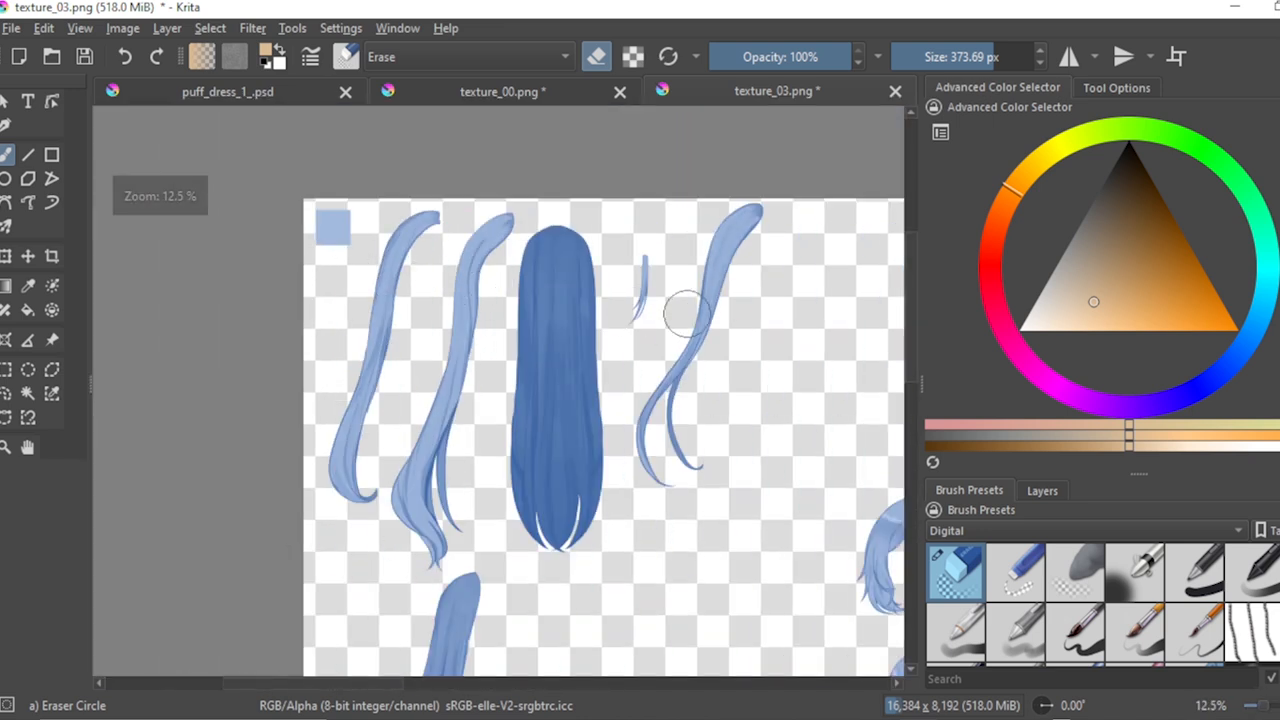
scroll(690, 318, "up", 2)
scroll(443, 286, "down", 5)
scroll(449, 457, "up", 2)
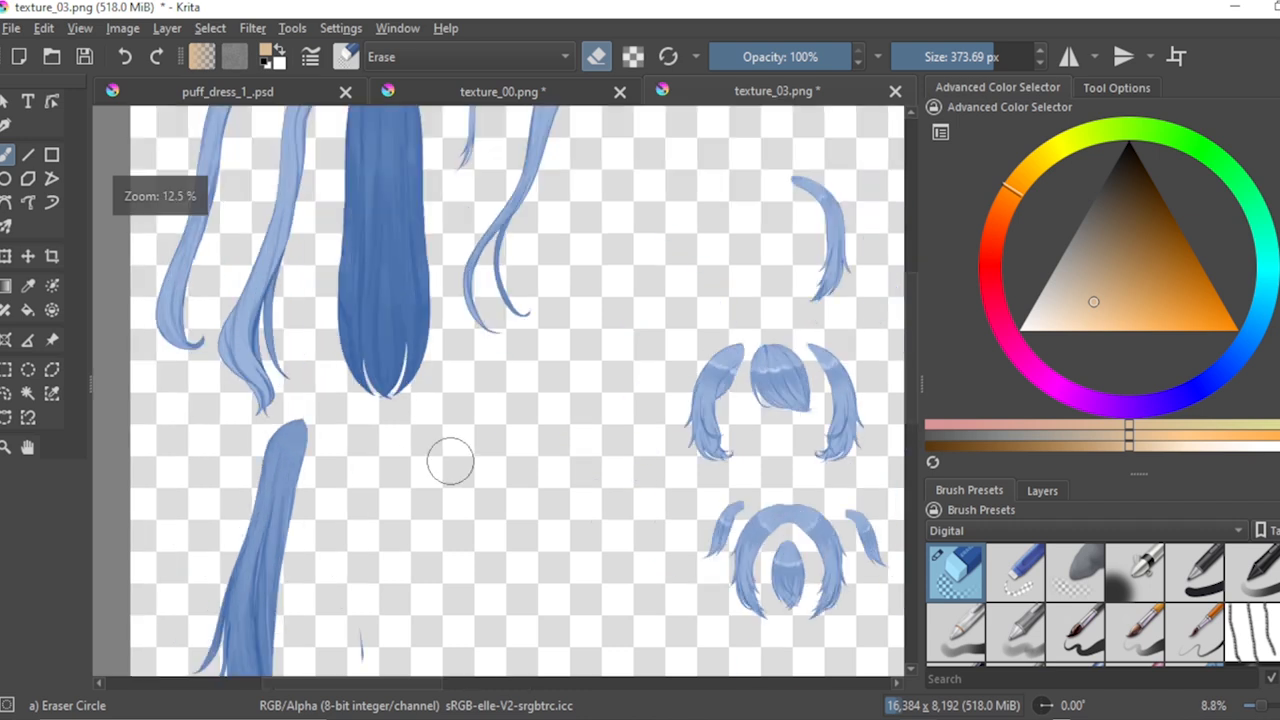
scroll(437, 459, "down", 2)
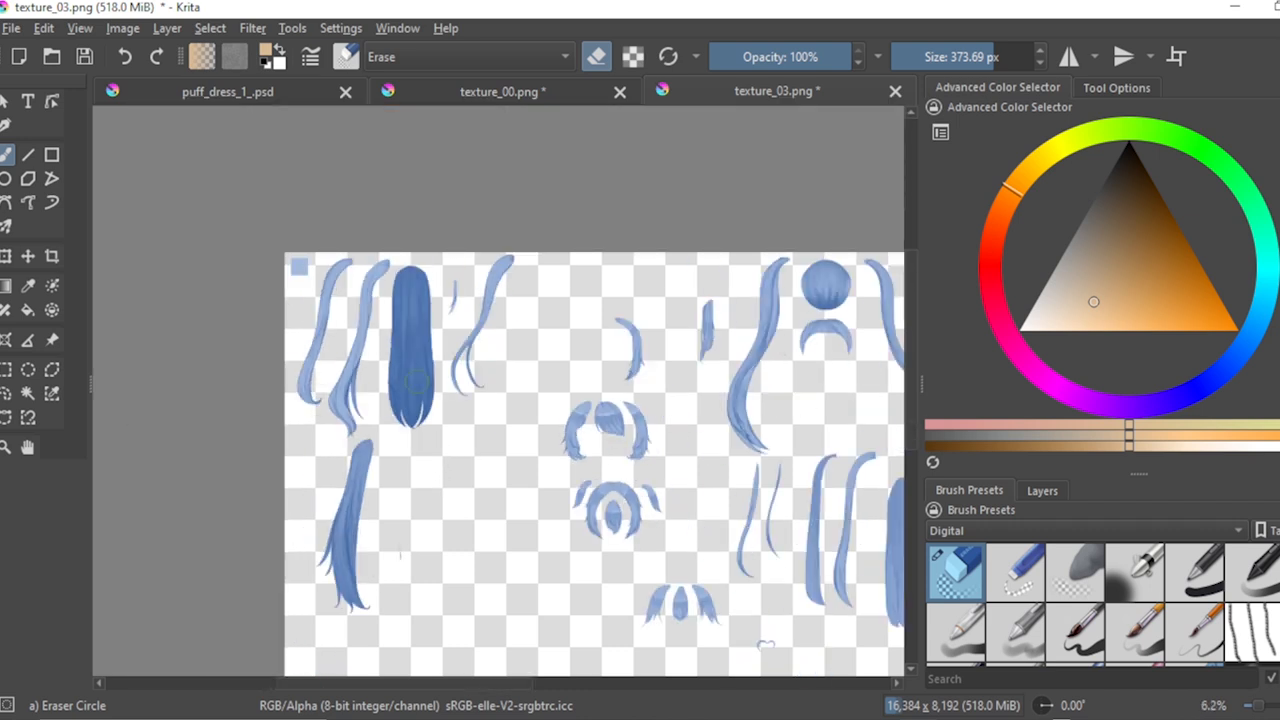
scroll(447, 460, "down", 1)
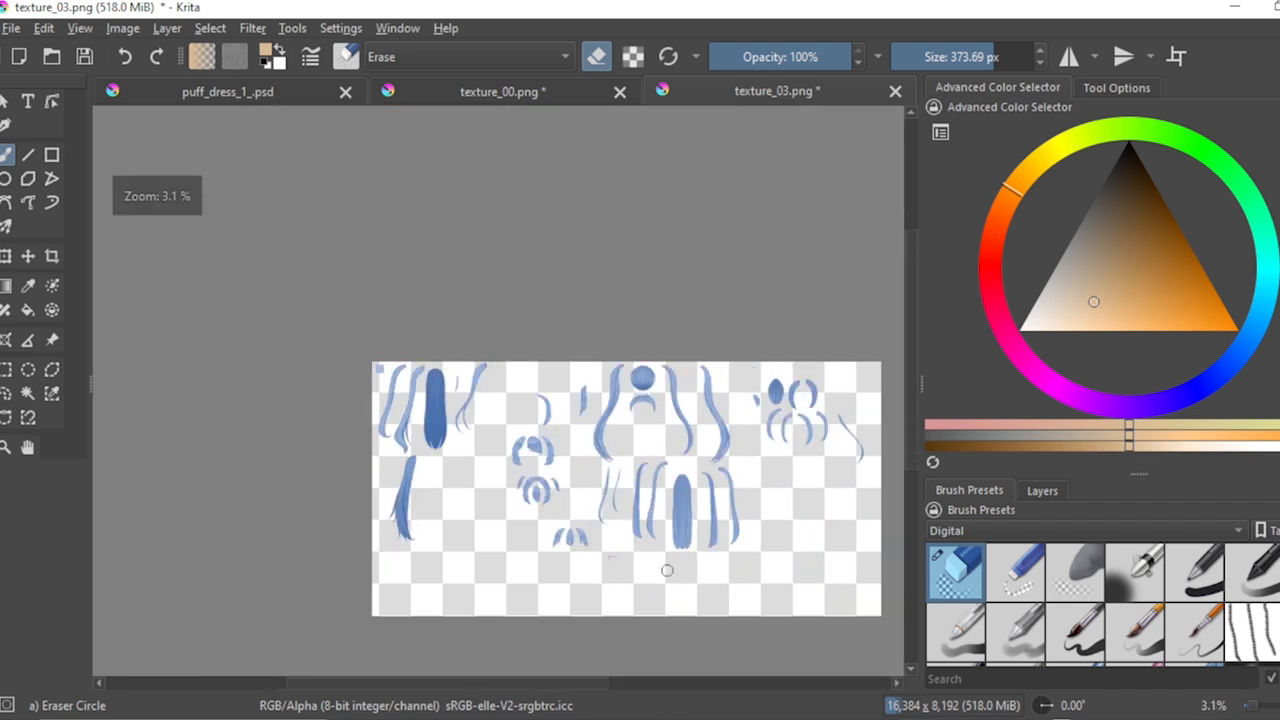
Step: Examine the side-swept fringe, the two fringe sets below it and the whole texture for leftover unused pieces
scroll(667, 570, "up", 3)
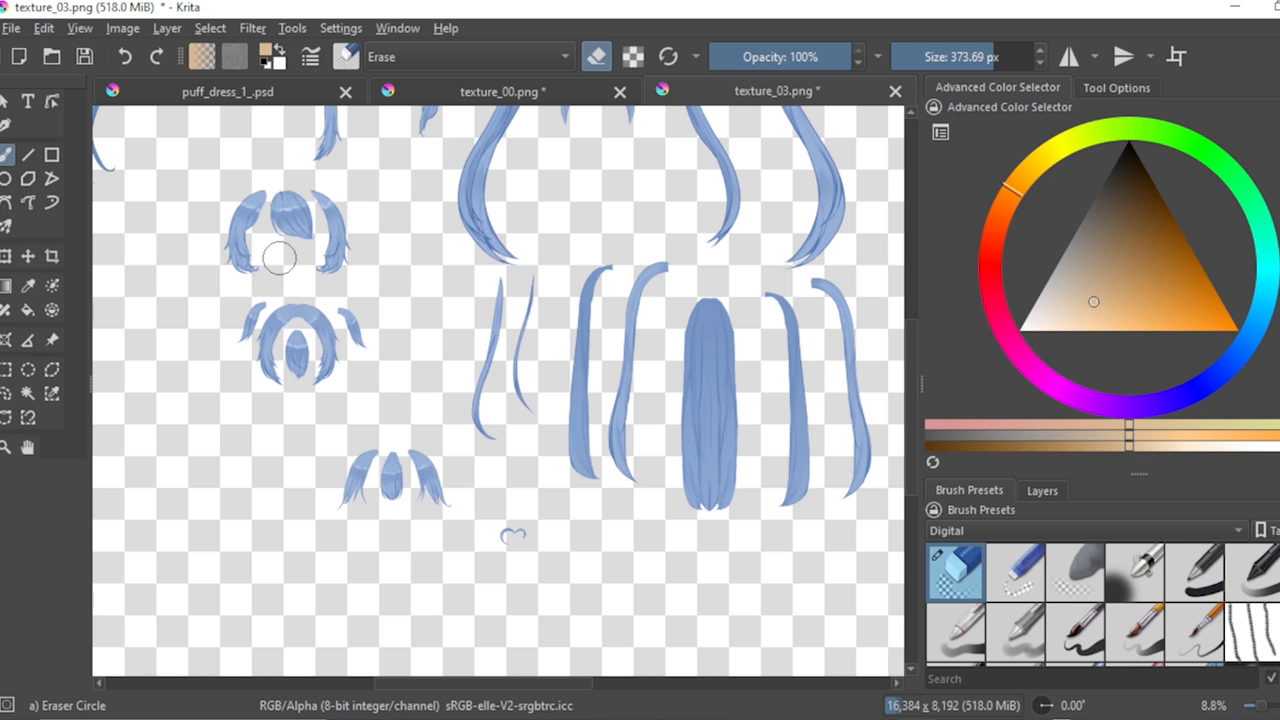
scroll(257, 350, "up", 2)
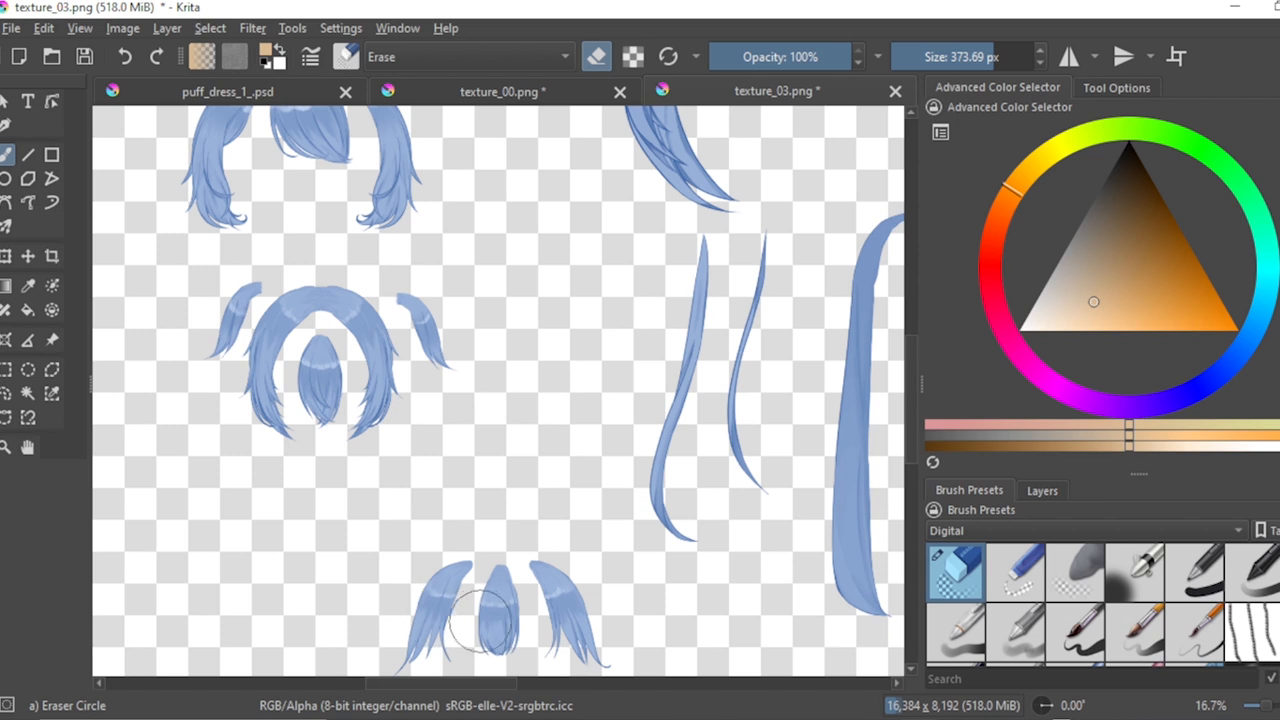
scroll(458, 537, "down", 4)
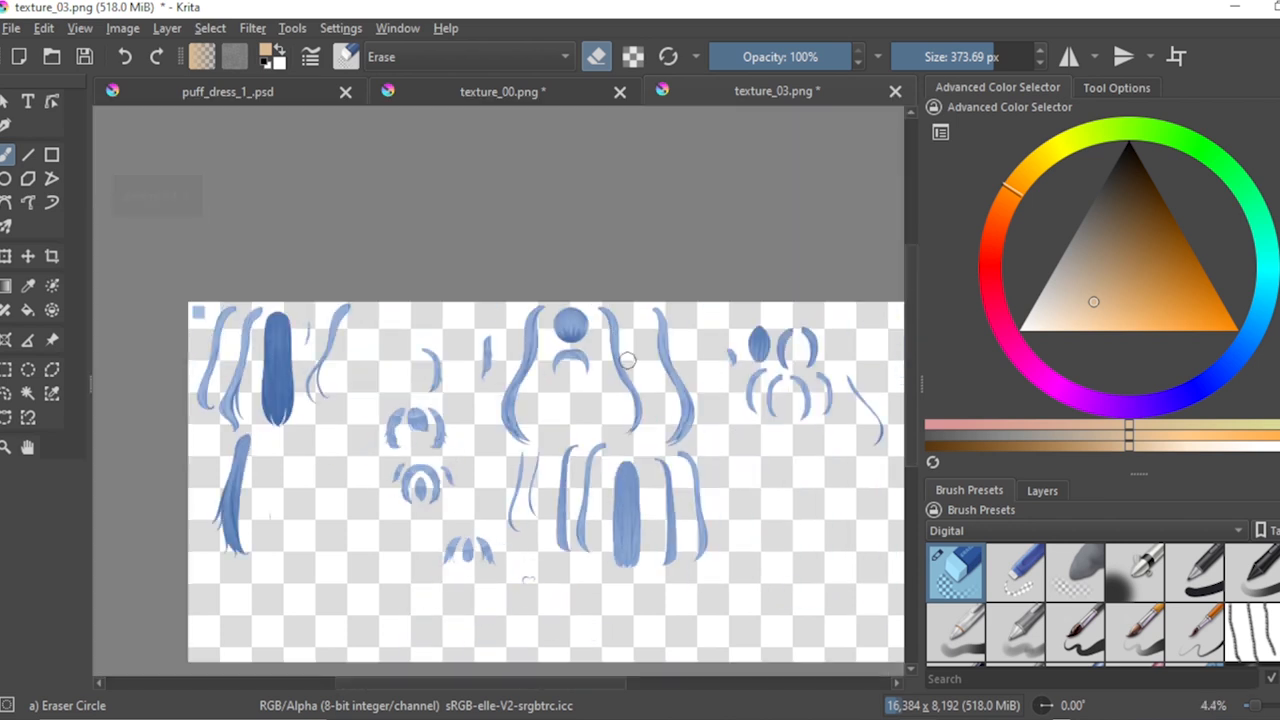
scroll(470, 461, "up", 3)
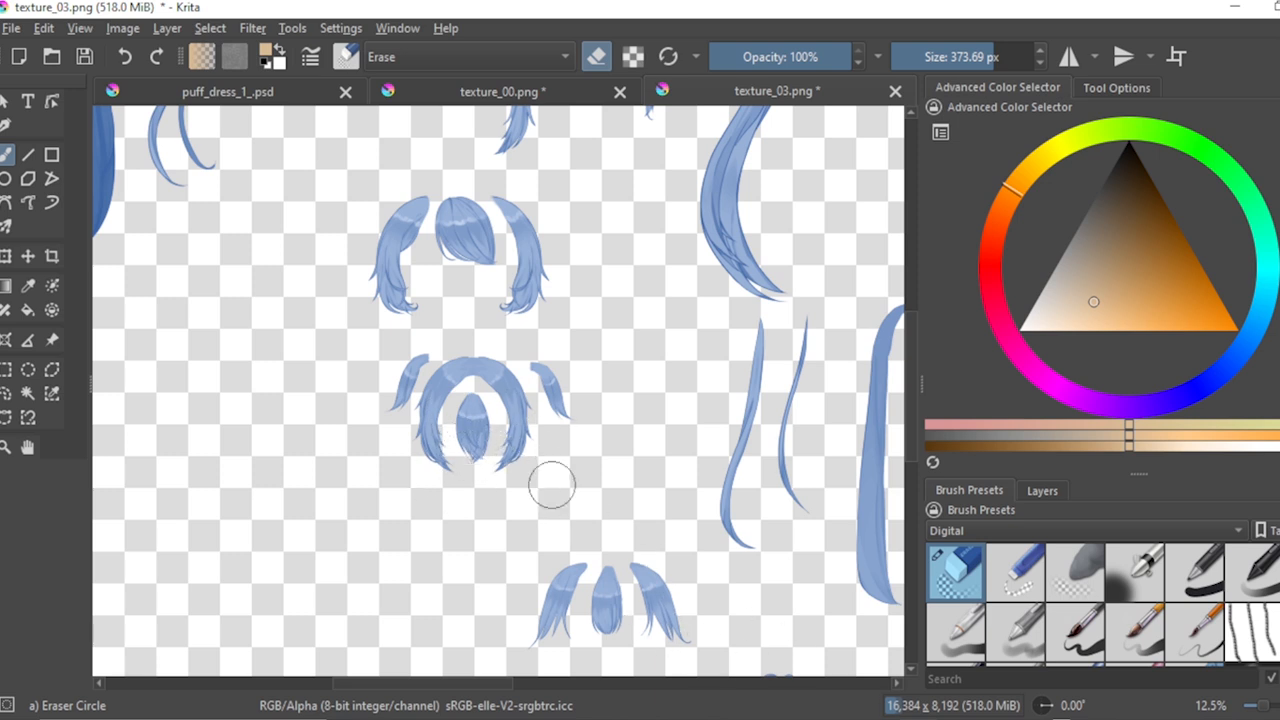
scroll(588, 517, "down", 5)
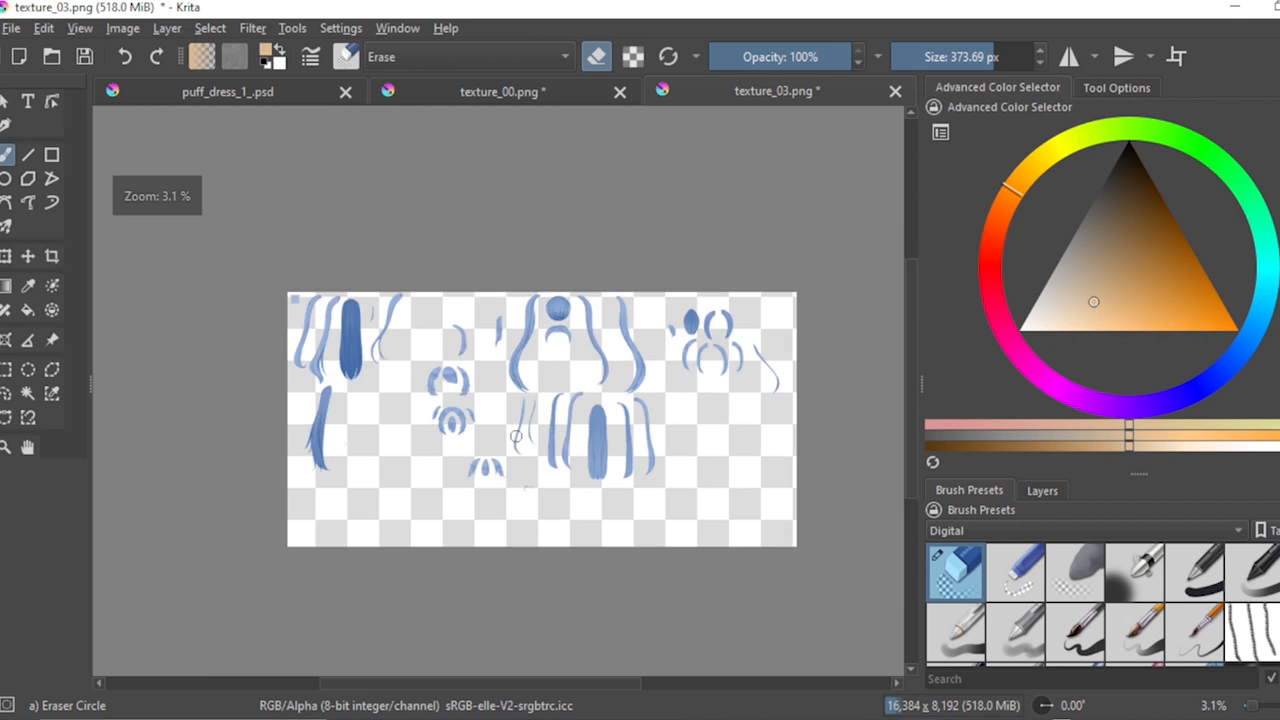
scroll(705, 390, "up", 5)
scroll(560, 390, "down", 4)
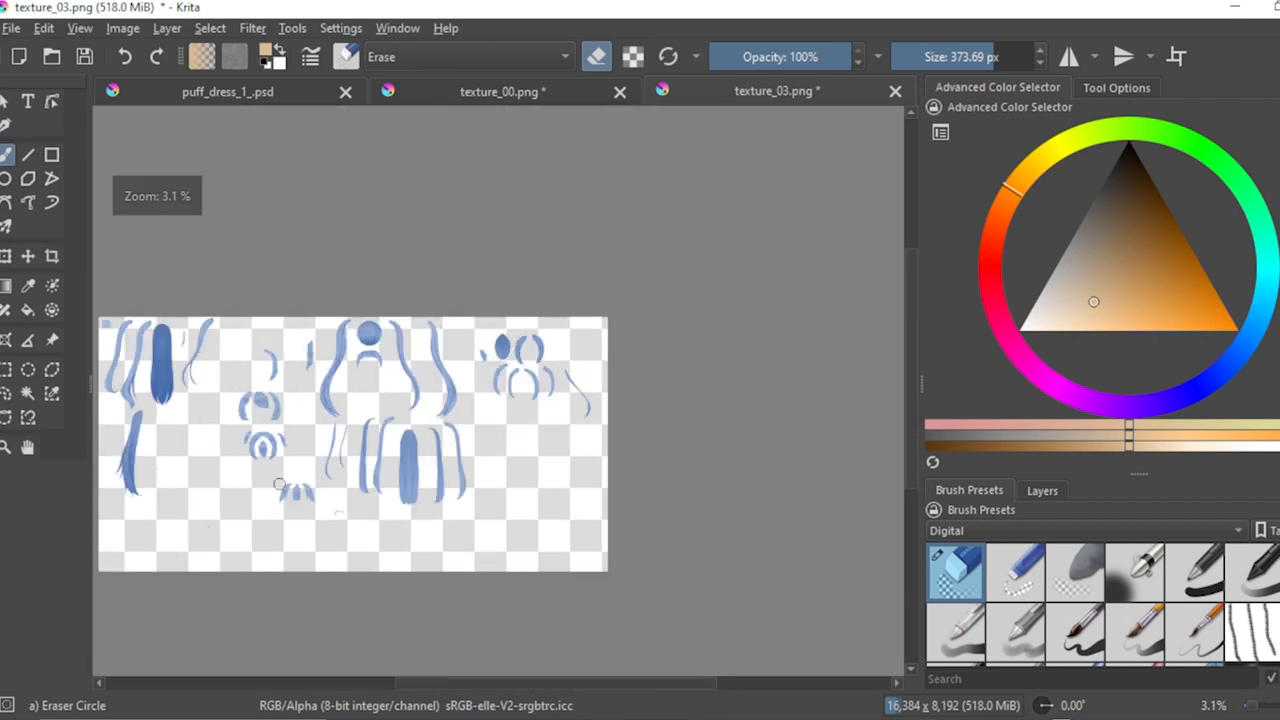
scroll(272, 475, "up", 2)
scroll(272, 475, "down", 2)
scroll(498, 428, "up", 2)
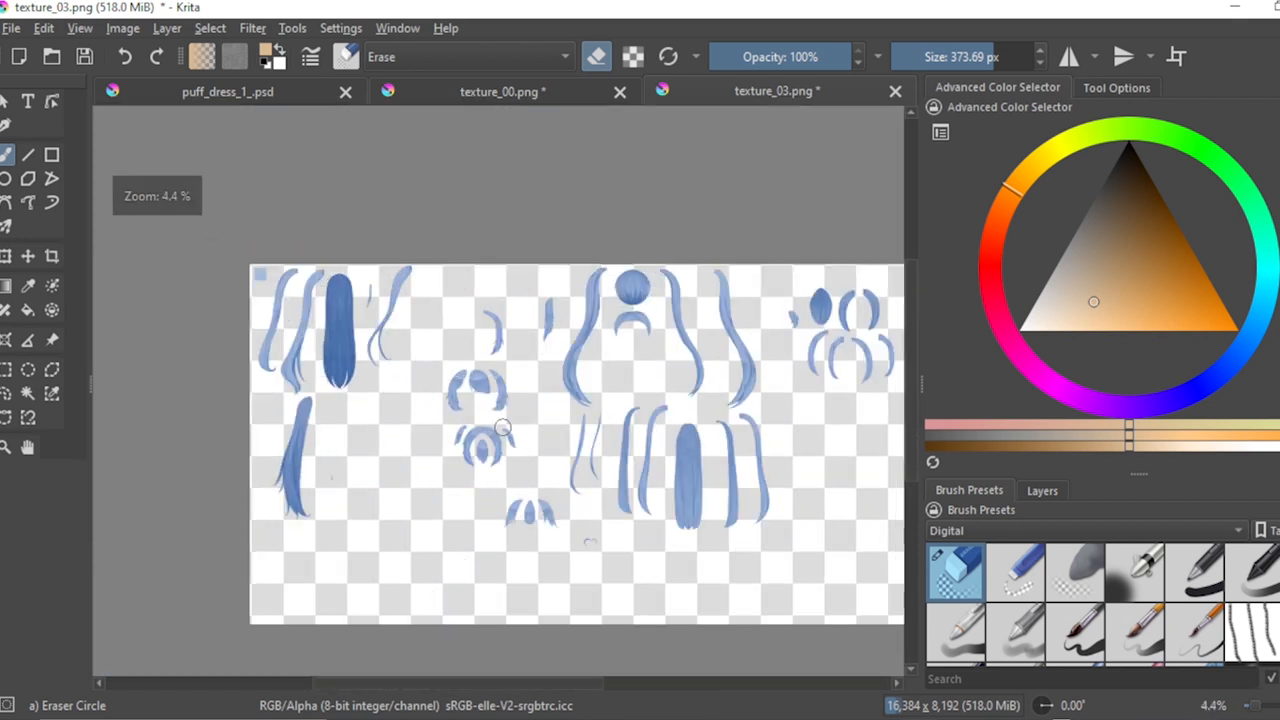
scroll(498, 428, "down", 2)
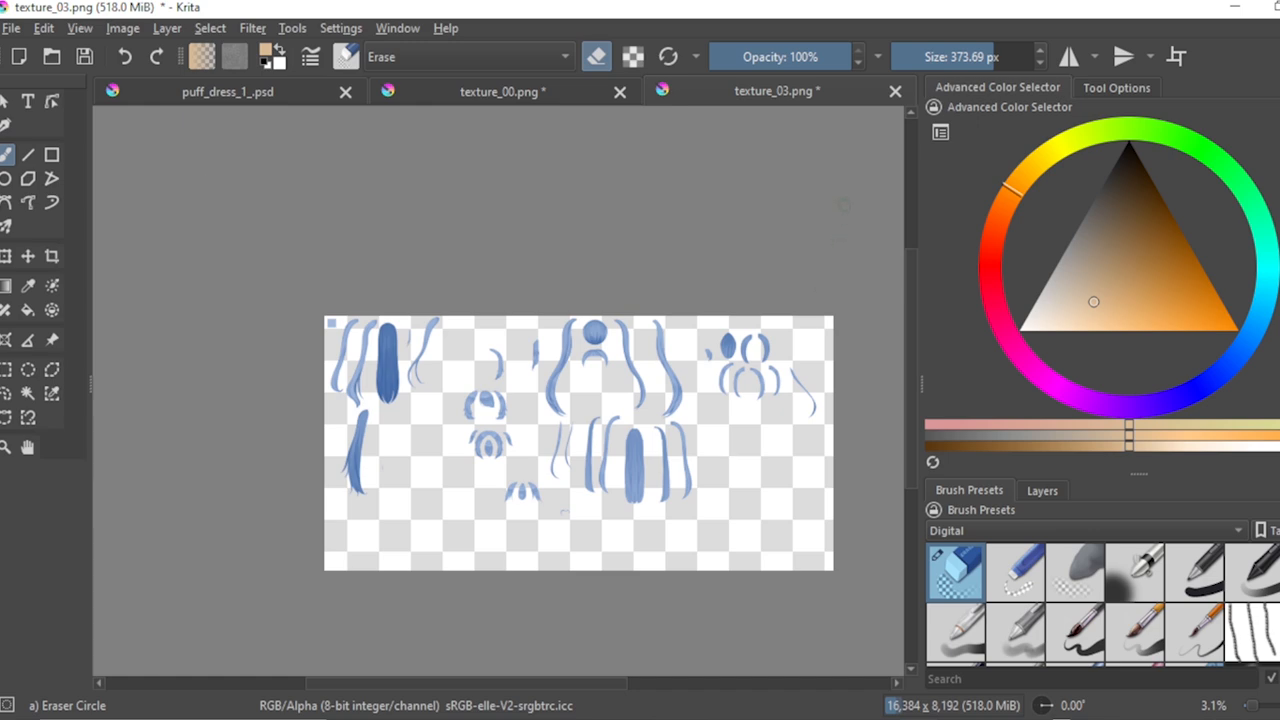
Step: Export the cleaned hair texture as a PNG, replacing the existing texture_03.png
left_click(10, 28)
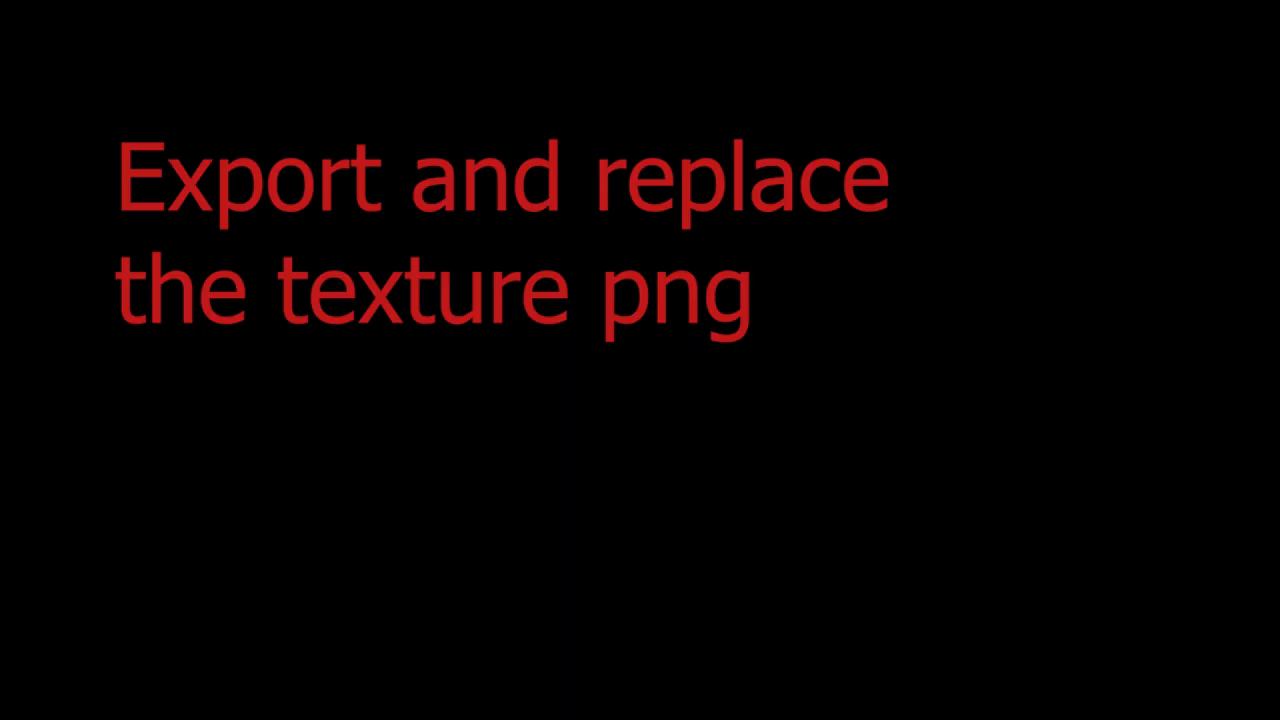
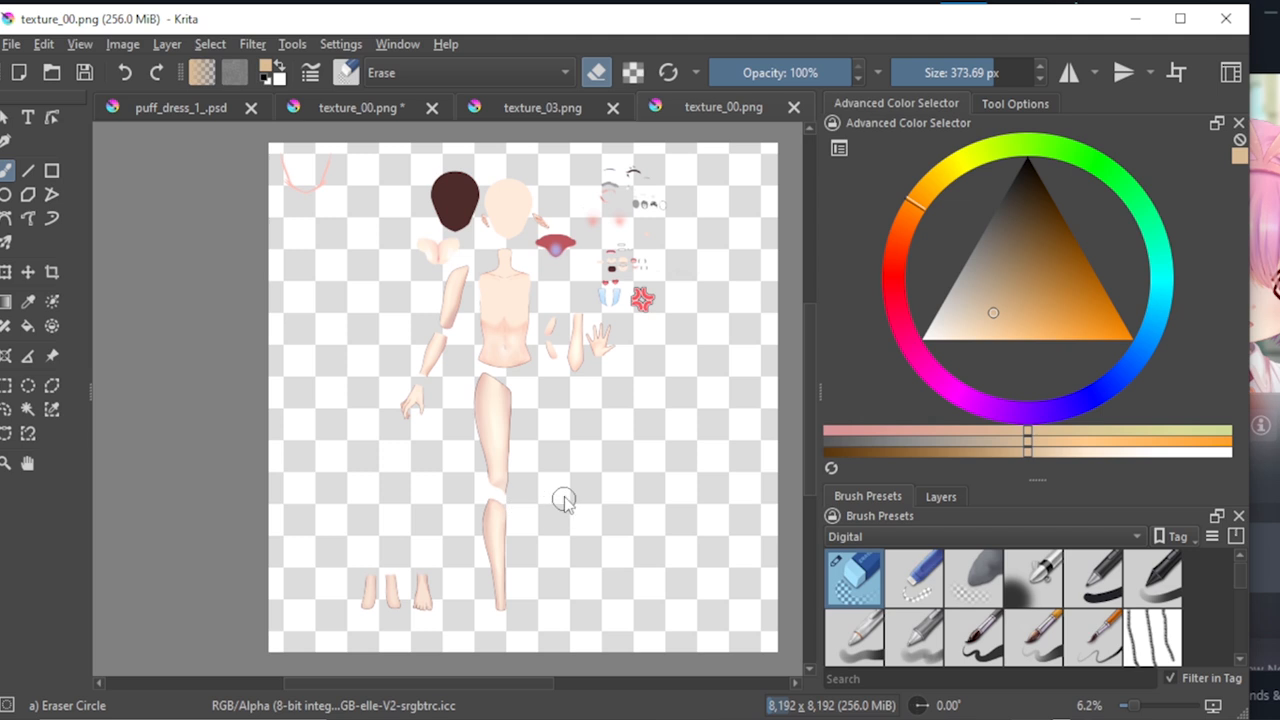
scroll(512, 306, "up", 3)
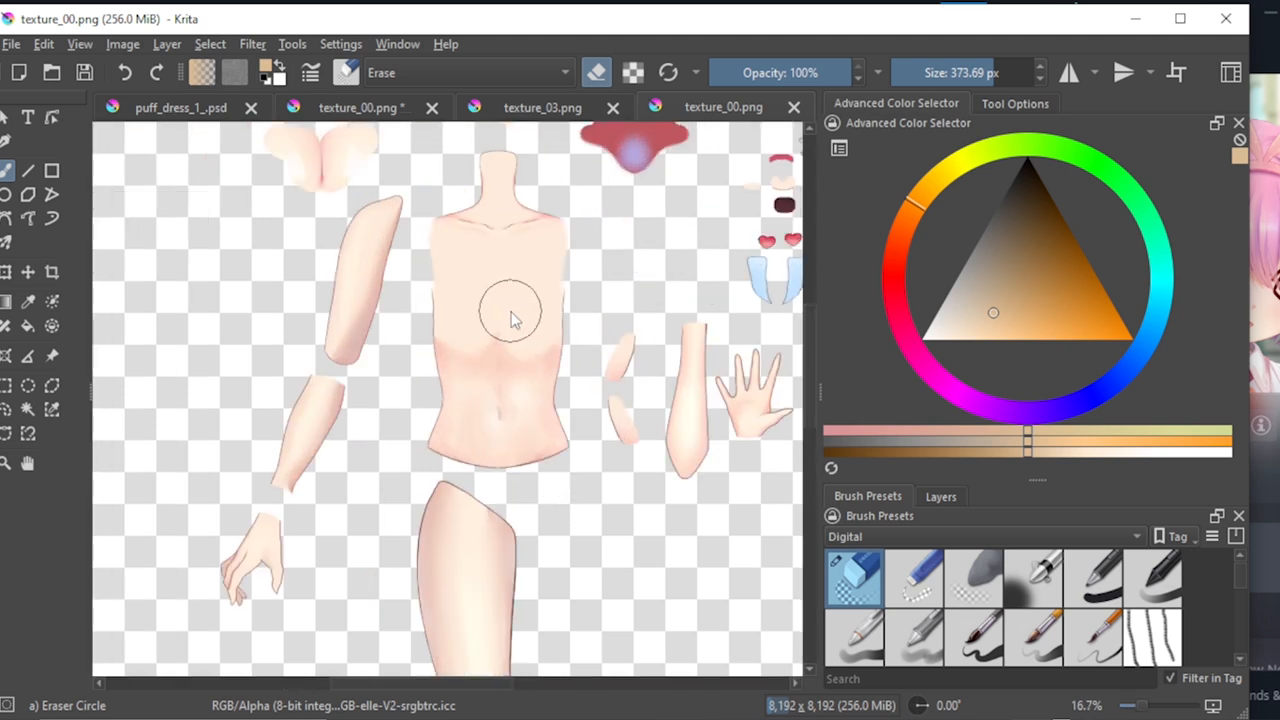
scroll(511, 312, "down", 3)
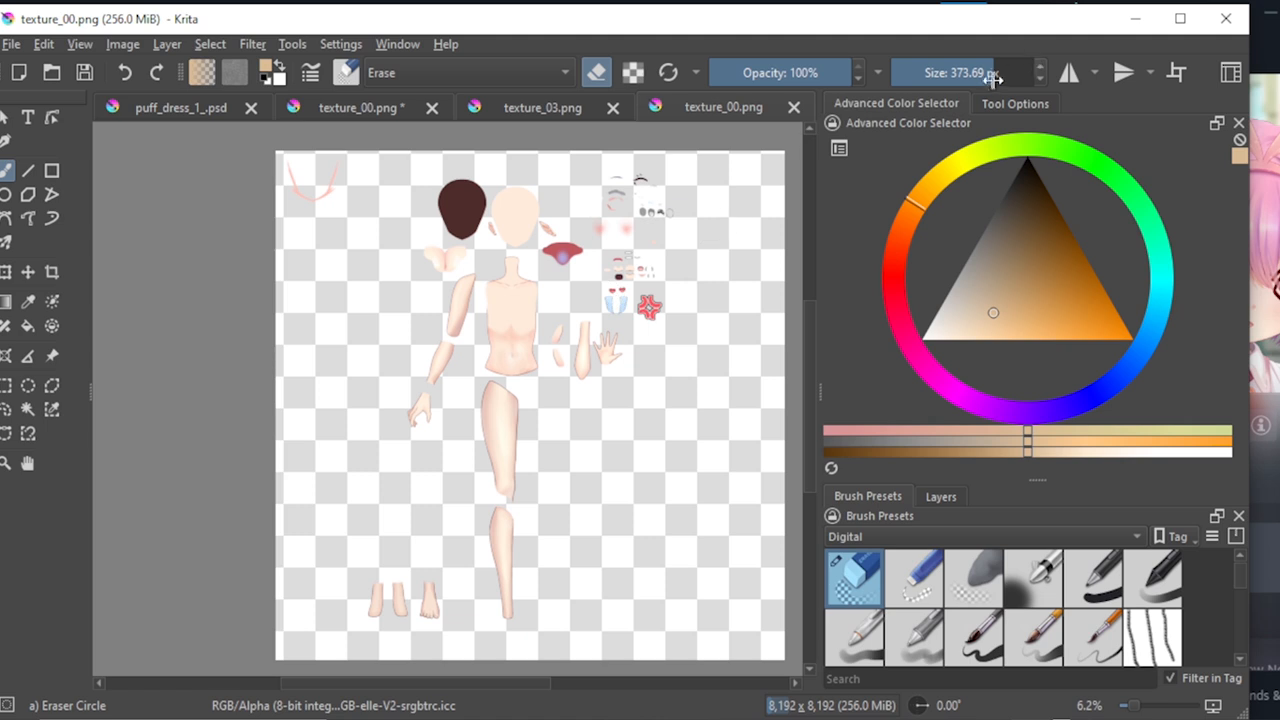
Step: Erase every body, face and limb piece from the texture with an eraser of about 938 px
left_click_drag(993, 79, 1027, 85)
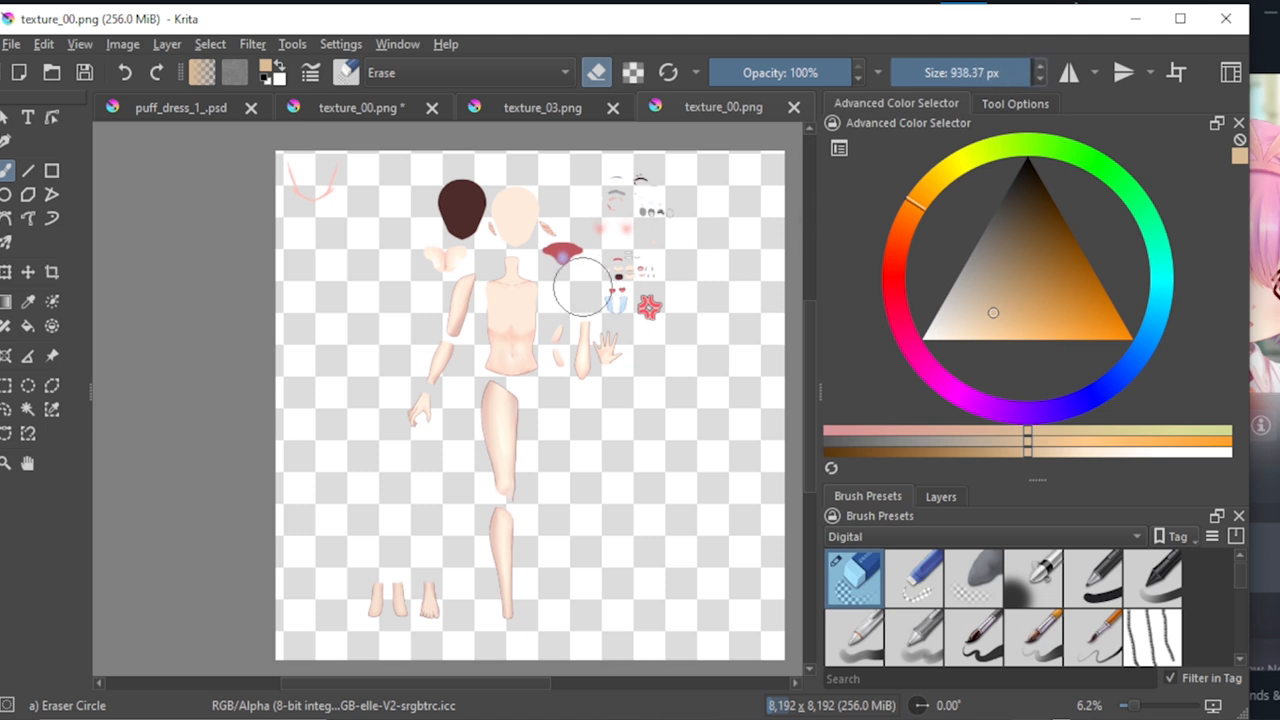
scroll(545, 403, "up", 1)
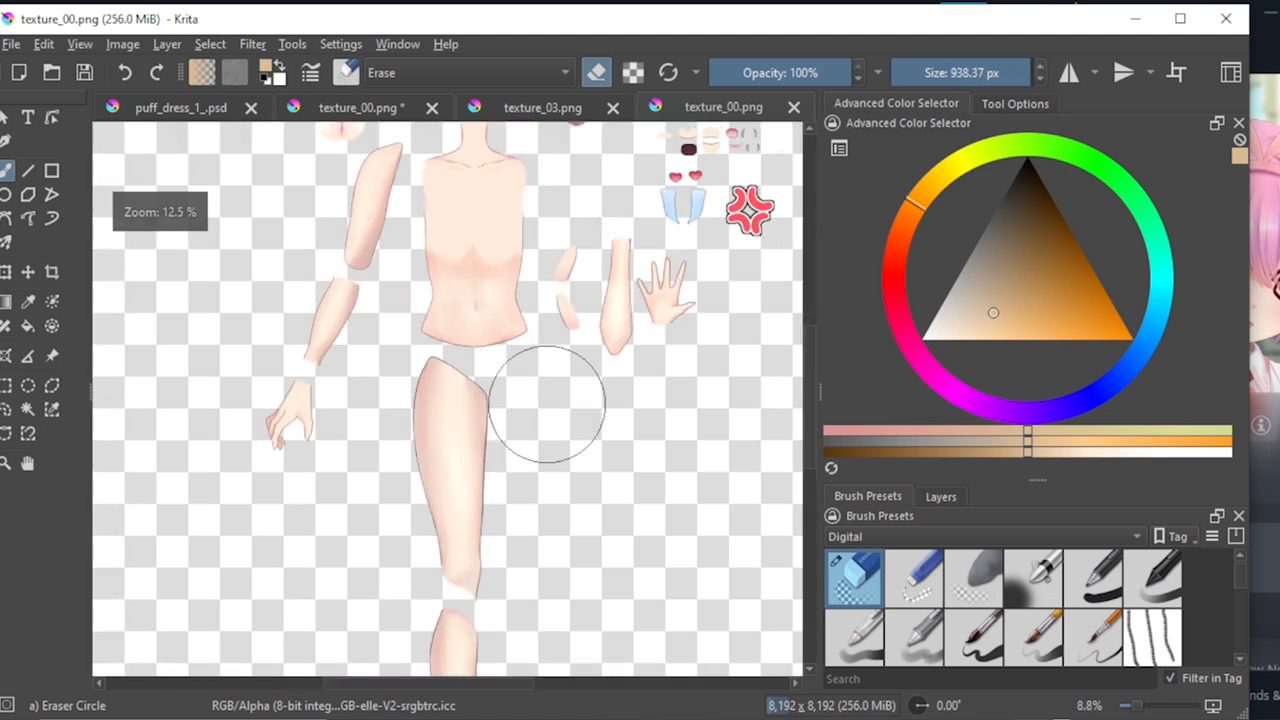
scroll(466, 271, "down", 1)
scroll(510, 250, "down", 1)
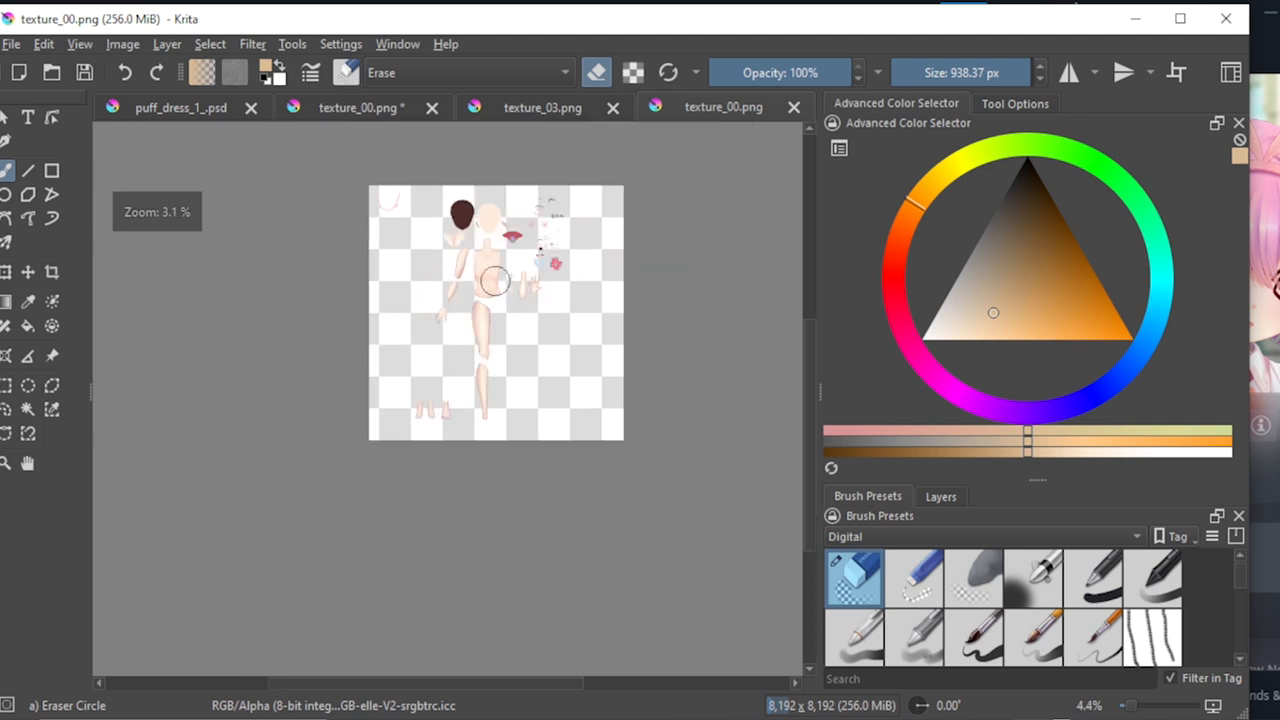
scroll(495, 265, "up", 1)
mouse_move(545, 205)
left_mouse_down()
mouse_move(614, 242)
mouse_move(676, 188)
mouse_move(532, 196)
mouse_move(703, 184)
mouse_move(572, 220)
mouse_move(298, 222)
mouse_move(408, 218)
mouse_move(441, 197)
mouse_move(337, 199)
mouse_move(450, 192)
mouse_move(237, 190)
mouse_move(311, 165)
mouse_move(623, 207)
mouse_move(728, 279)
mouse_move(336, 296)
mouse_move(631, 262)
mouse_move(368, 270)
mouse_move(426, 351)
mouse_move(636, 371)
mouse_move(650, 350)
mouse_move(611, 342)
mouse_move(638, 346)
mouse_move(585, 355)
mouse_move(514, 315)
mouse_move(653, 362)
mouse_move(542, 325)
mouse_move(442, 321)
mouse_move(455, 350)
mouse_move(409, 466)
mouse_move(409, 380)
mouse_move(368, 610)
mouse_move(380, 680)
mouse_move(418, 638)
mouse_move(425, 571)
mouse_move(480, 628)
mouse_move(484, 372)
left_mouse_up()
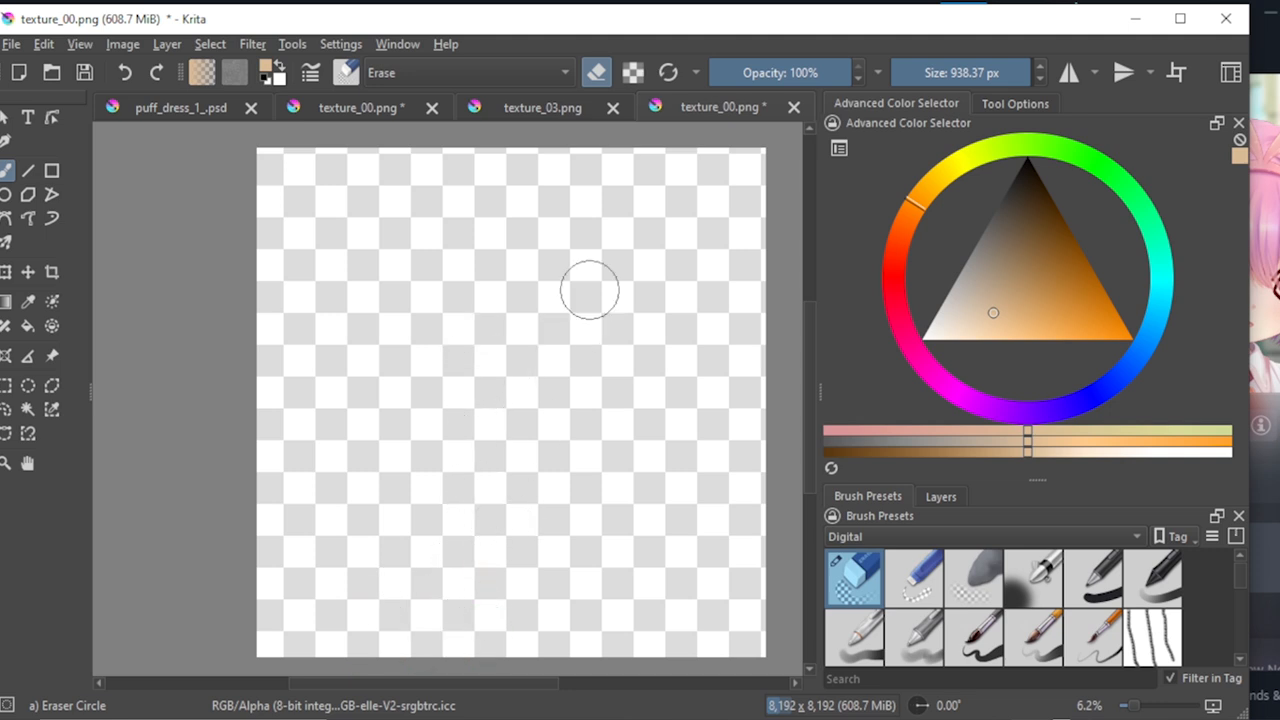
Step: Export the emptied body texture as a PNG, replacing the existing texture_00.png and keeping the alpha channel
left_click(11, 44)
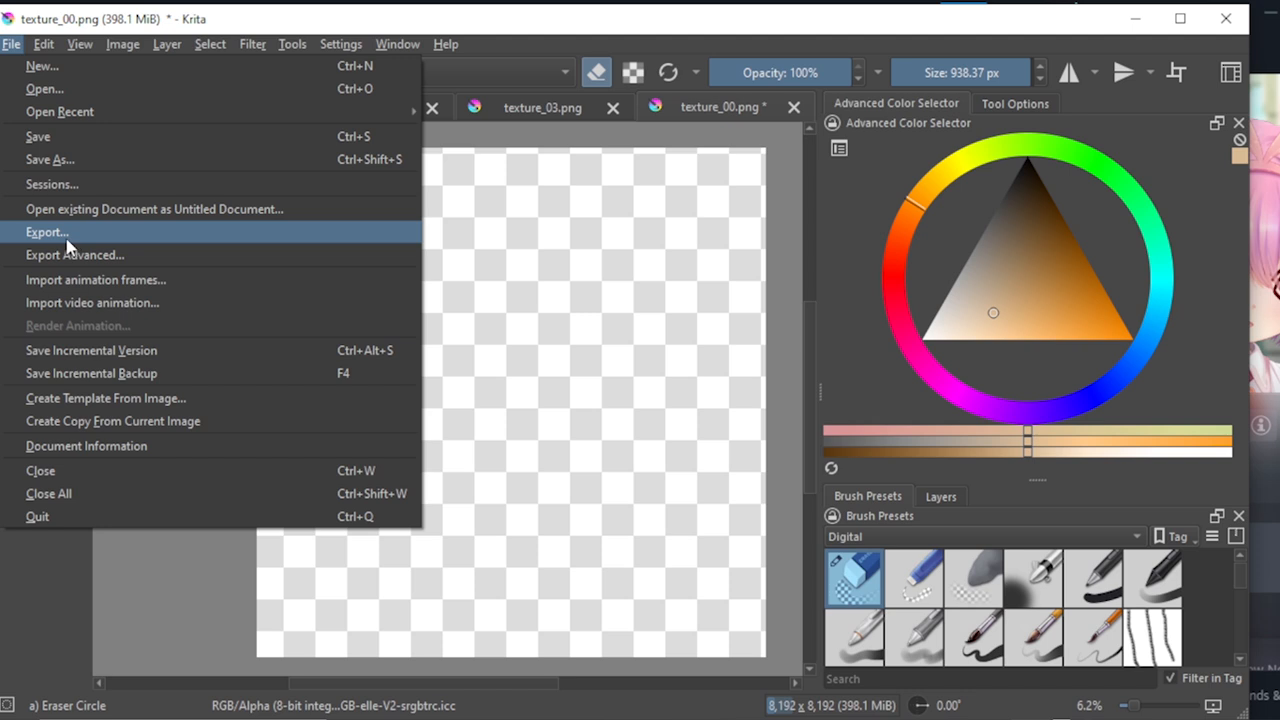
left_click(64, 234)
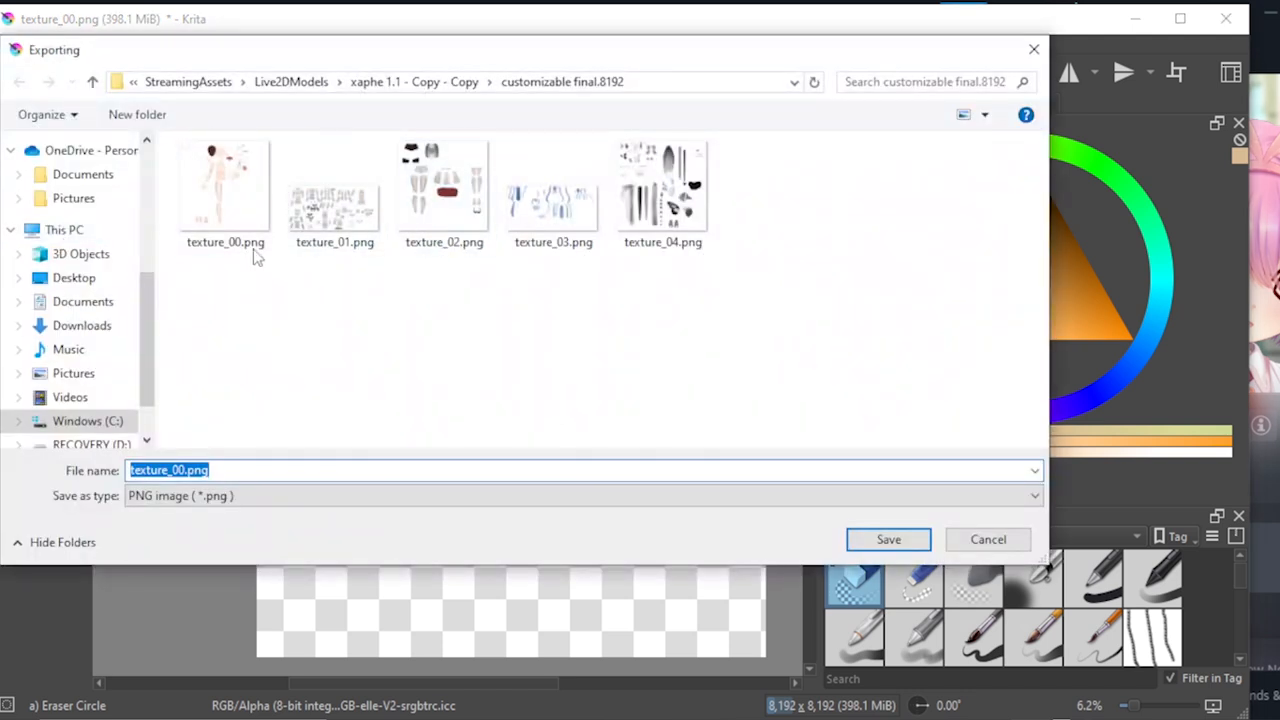
left_click(228, 232)
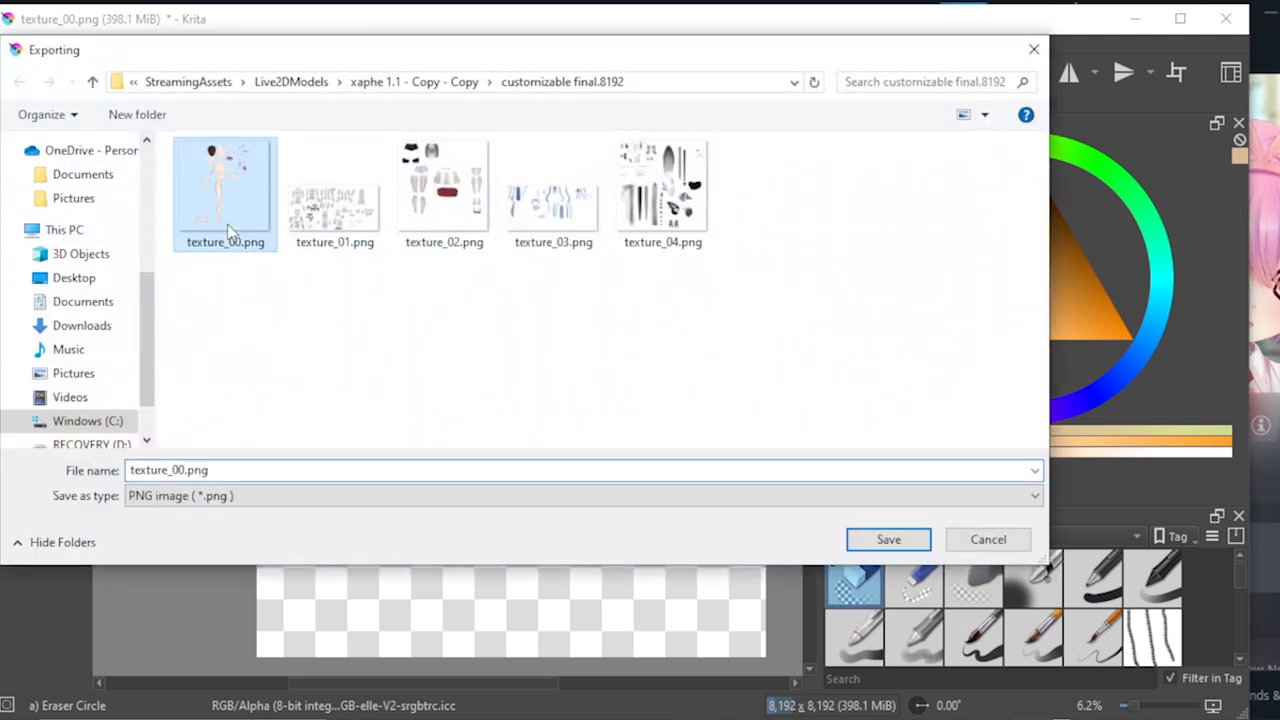
left_click(889, 540)
left_click(722, 368)
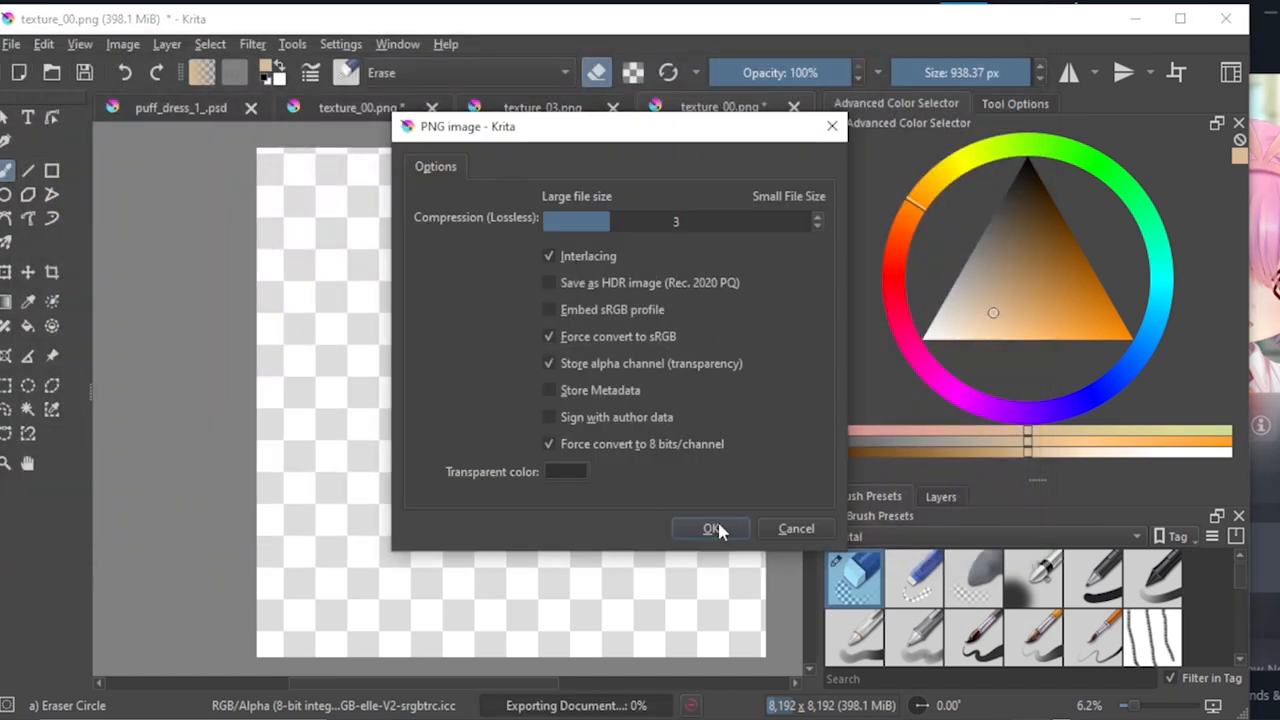
left_click(713, 529)
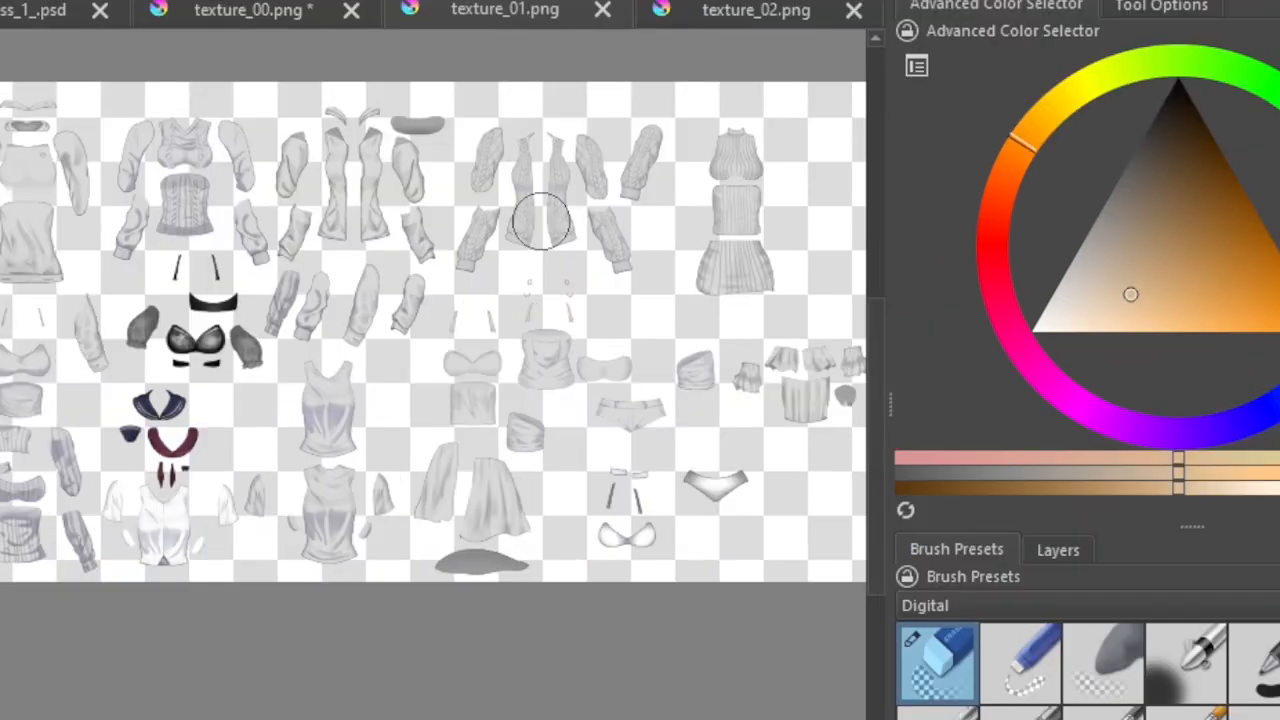
Step: Erase all clothing pieces from texture_01.png, including any leftover specks
scroll(540, 223, "down", 1)
mouse_move(660, 320)
left_mouse_down()
mouse_move(643, 254)
mouse_move(591, 440)
mouse_move(496, 376)
mouse_move(551, 330)
mouse_move(567, 149)
mouse_move(169, 134)
mouse_move(120, 217)
mouse_move(74, 437)
mouse_move(182, 338)
mouse_move(240, 203)
mouse_move(379, 221)
mouse_move(303, 423)
mouse_move(231, 397)
left_mouse_up()
scroll(120, 320, "up", 3)
left_click(200, 431)
scroll(140, 485, "down", 3)
Step: Export the emptied clothing texture as a PNG over the existing texture_01.png
left_click(10, 2)
left_click(172, 390)
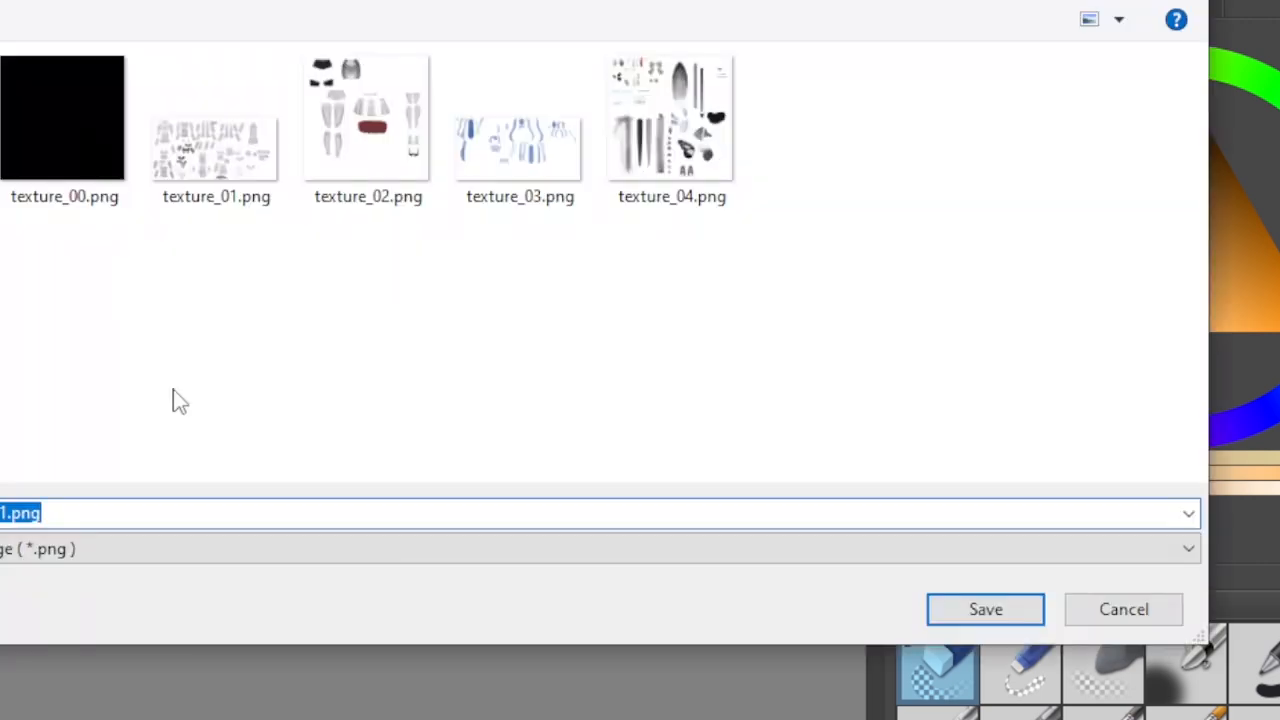
key("Return")
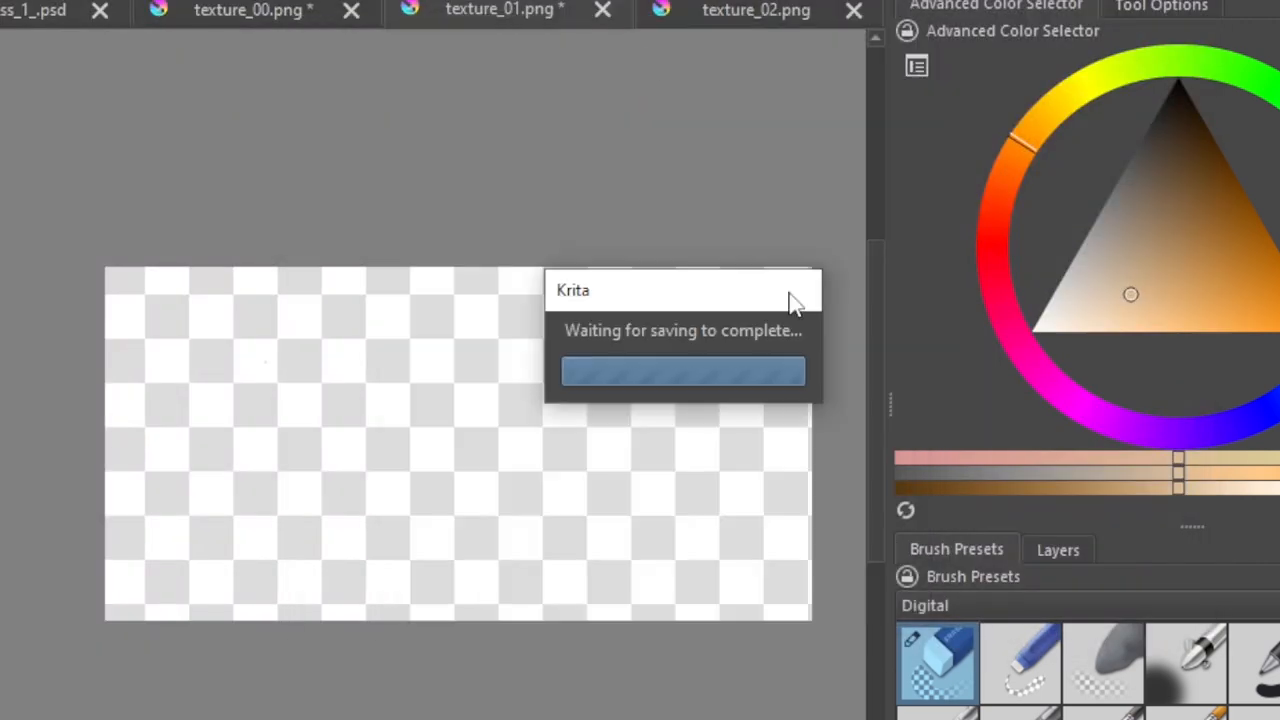
Step: Erase everything on texture_02.png and check the canvas for leftover pieces
left_click(676, 428)
scroll(668, 450, "up", 2)
scroll(740, 335, "down", 3)
mouse_move(697, 352)
left_mouse_down()
mouse_move(697, 293)
mouse_move(471, 391)
left_mouse_up()
scroll(651, 251, "up", 6)
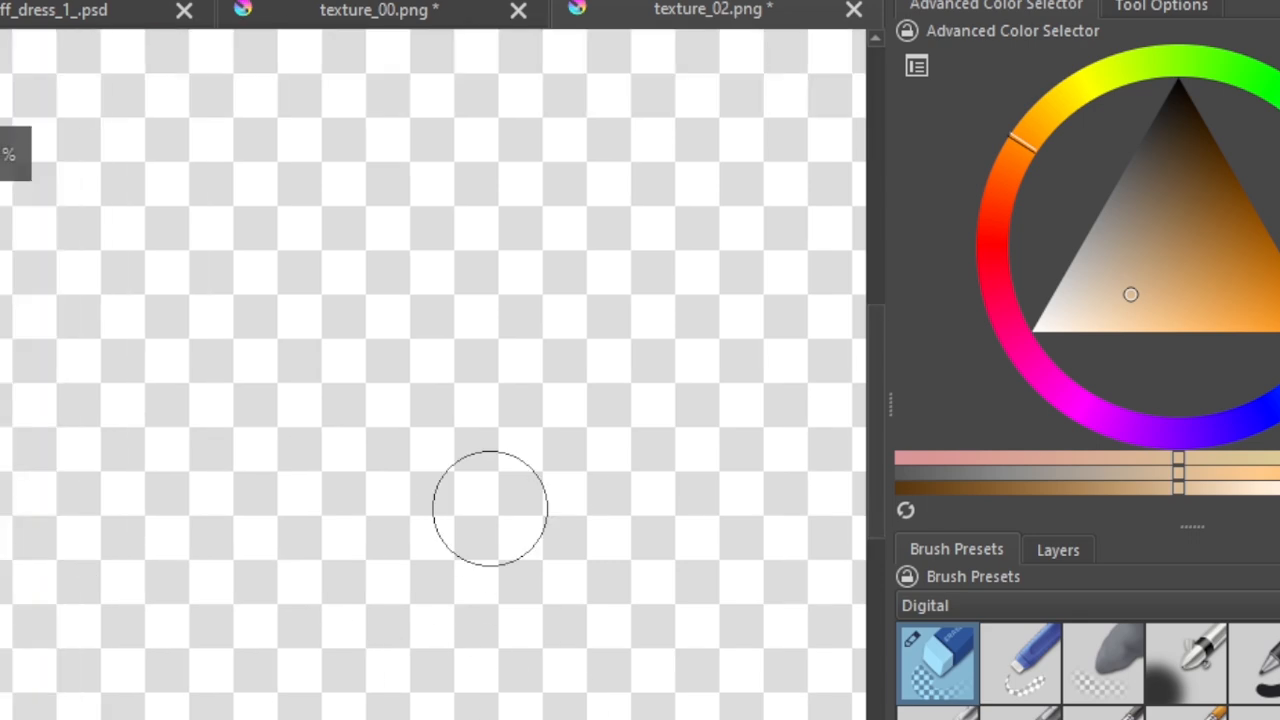
scroll(490, 508, "down", 5)
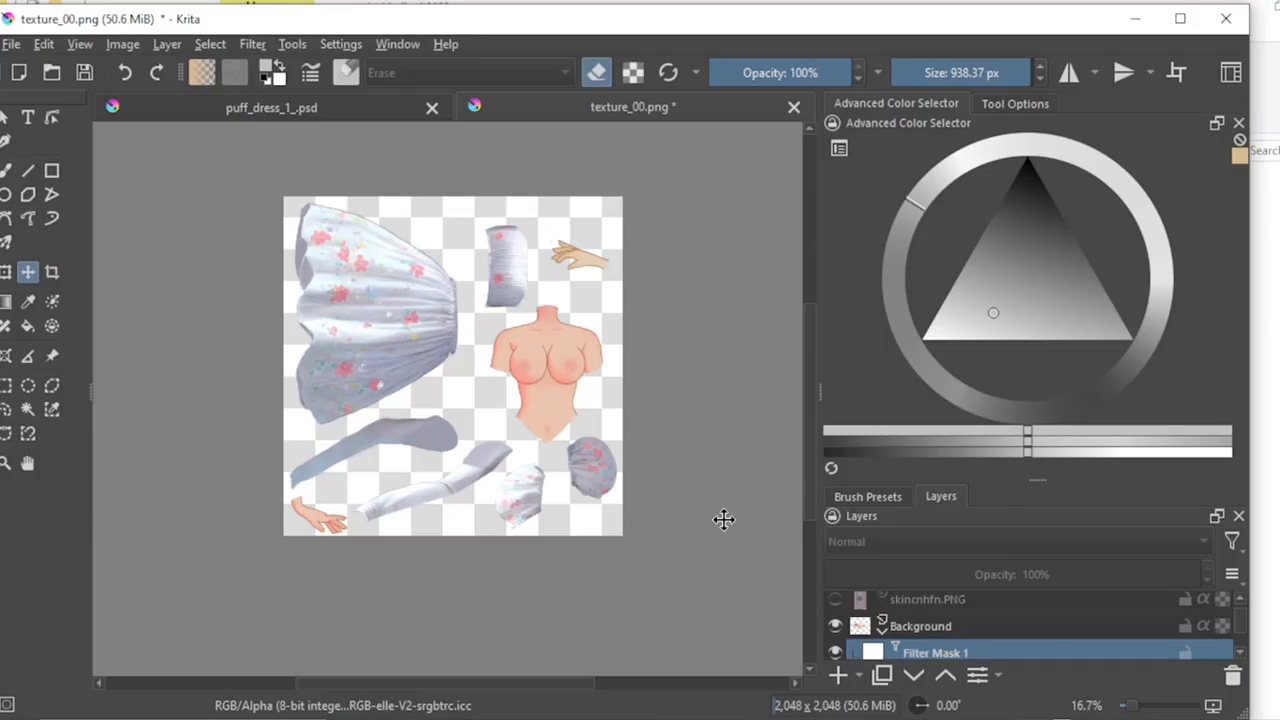
Step: Examine the torso and hand in the dress texture, enlarging the layer list to view all of its layers
scroll(551, 328, "up", 2)
scroll(551, 328, "up", 1)
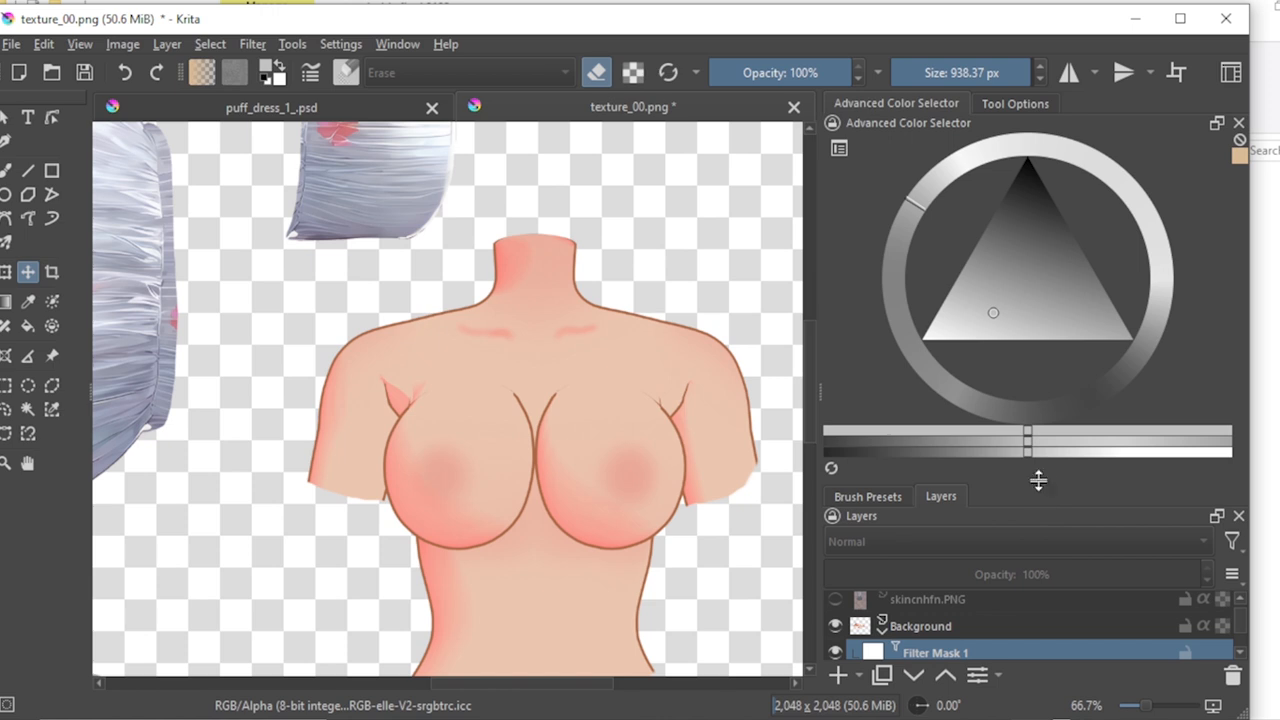
left_click_drag(1037, 481, 1037, 228)
scroll(484, 373, "down", 5)
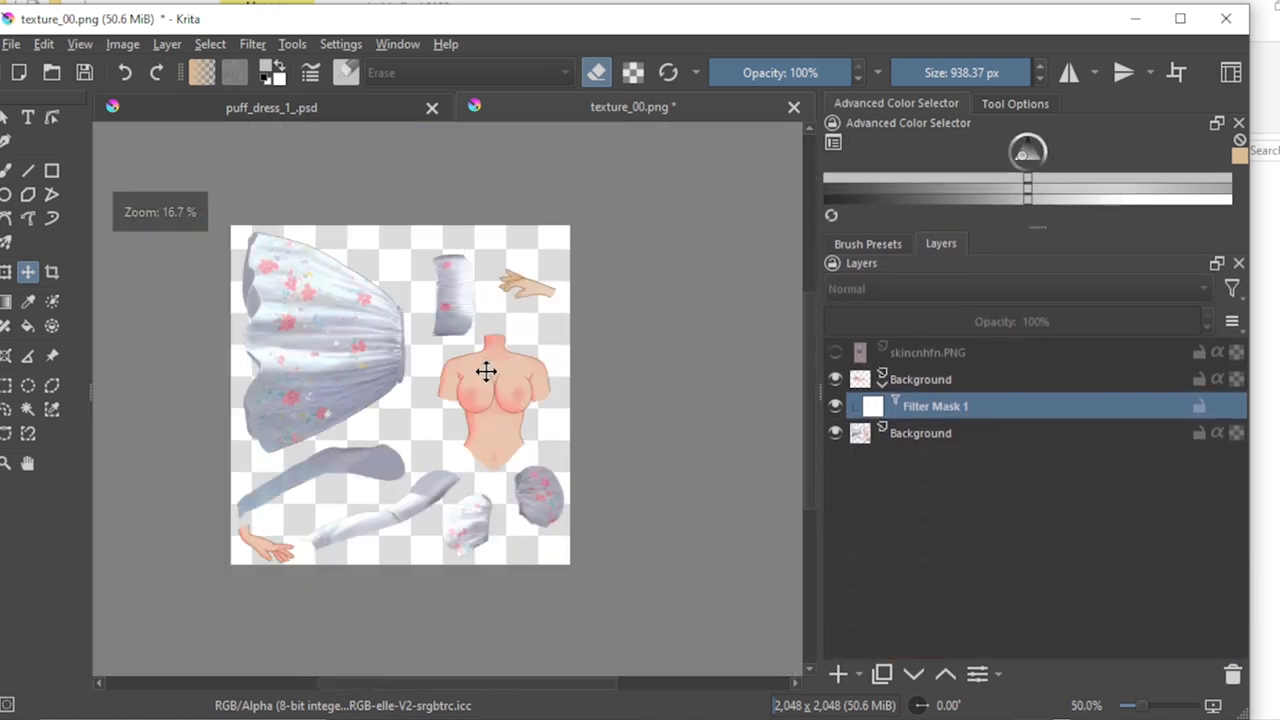
scroll(525, 316, "up", 4)
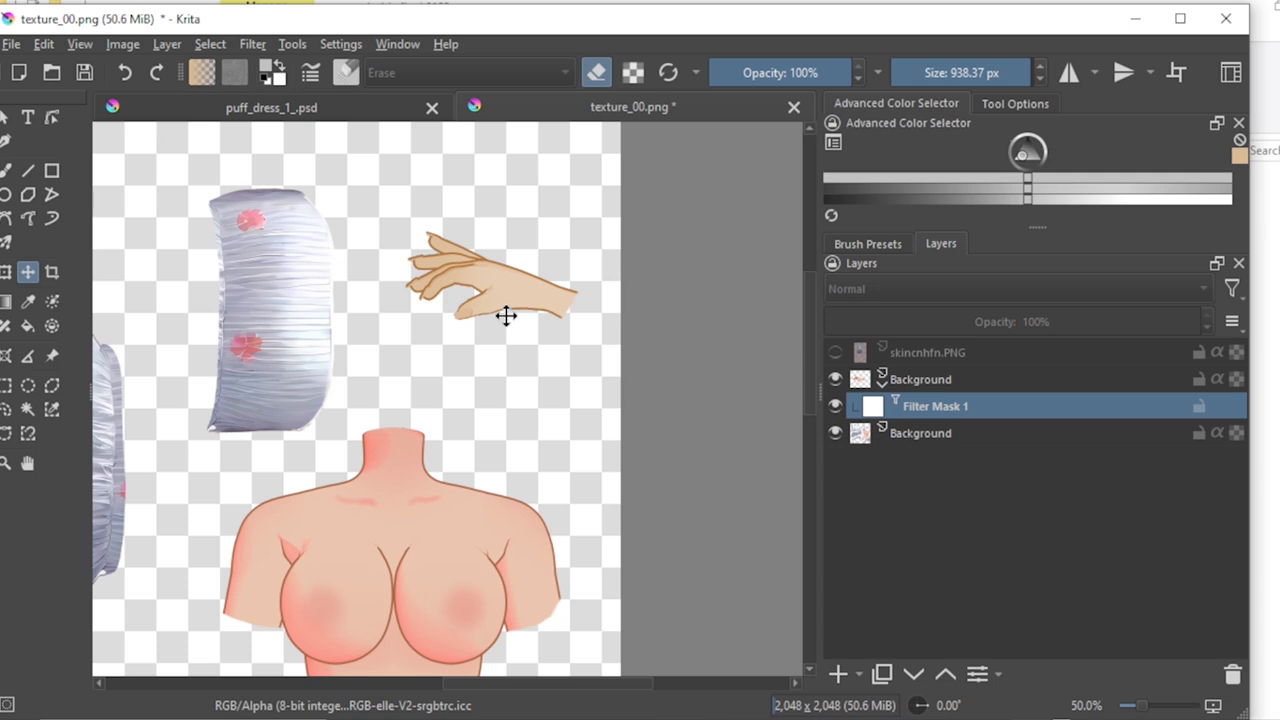
scroll(506, 350, "down", 2)
scroll(450, 512, "up", 2)
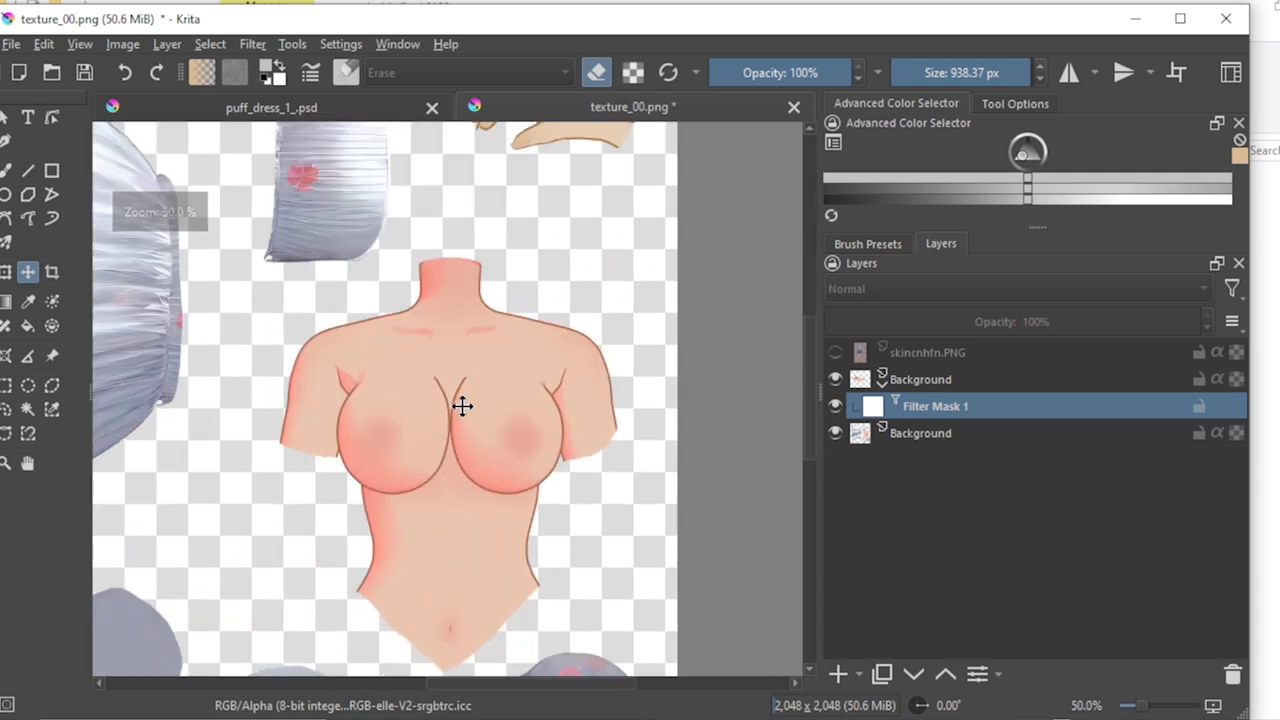
Step: Lasso the torso on the bottom Background layer and place it on its own layer
left_click(895, 437)
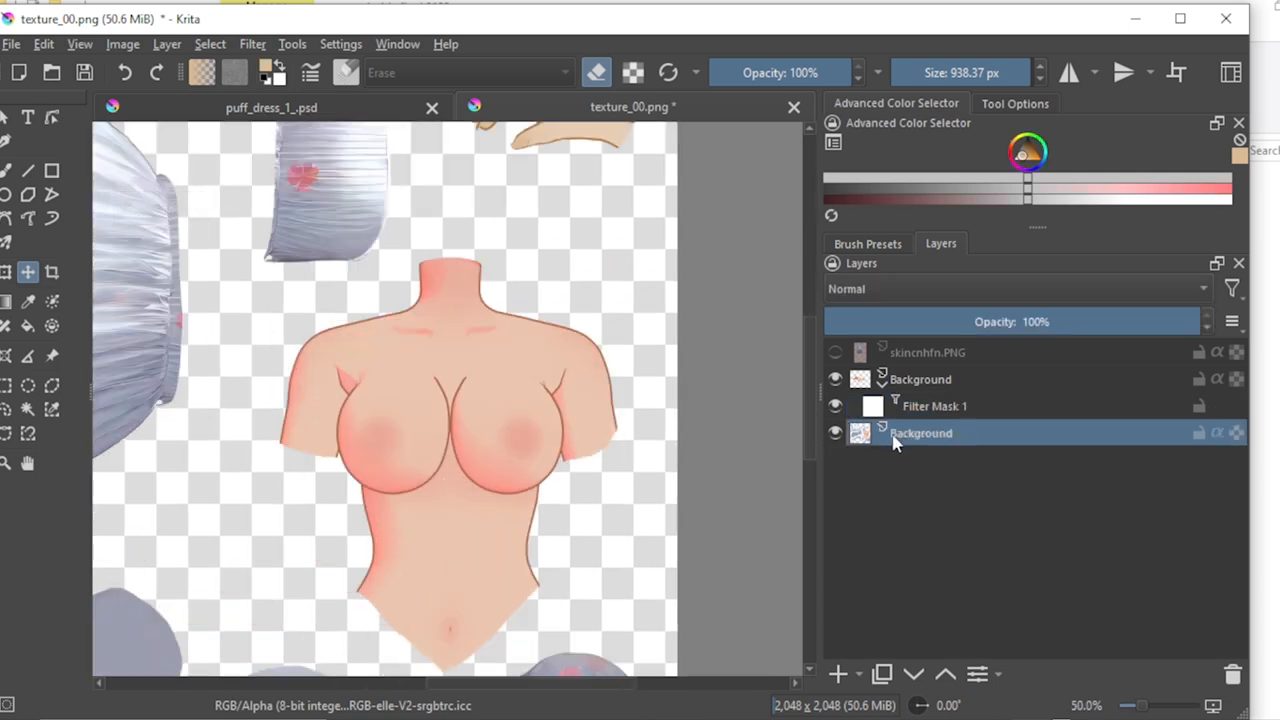
left_click(835, 433)
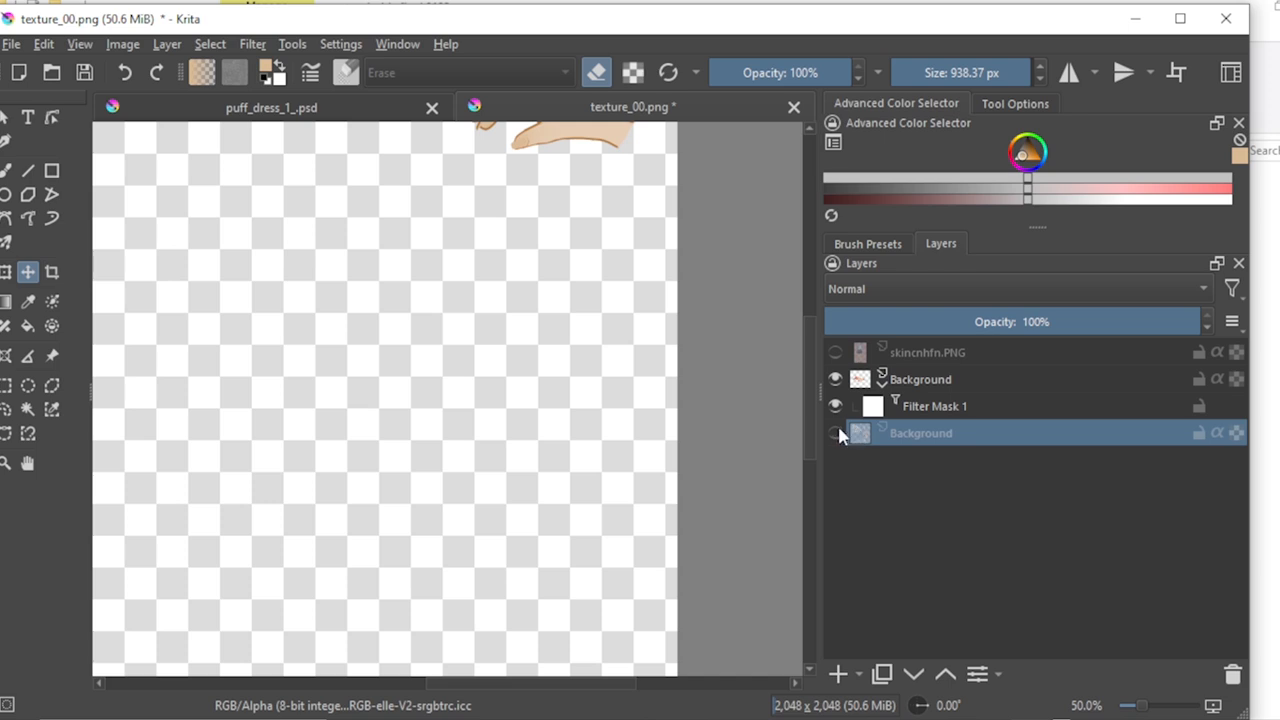
left_click(837, 432)
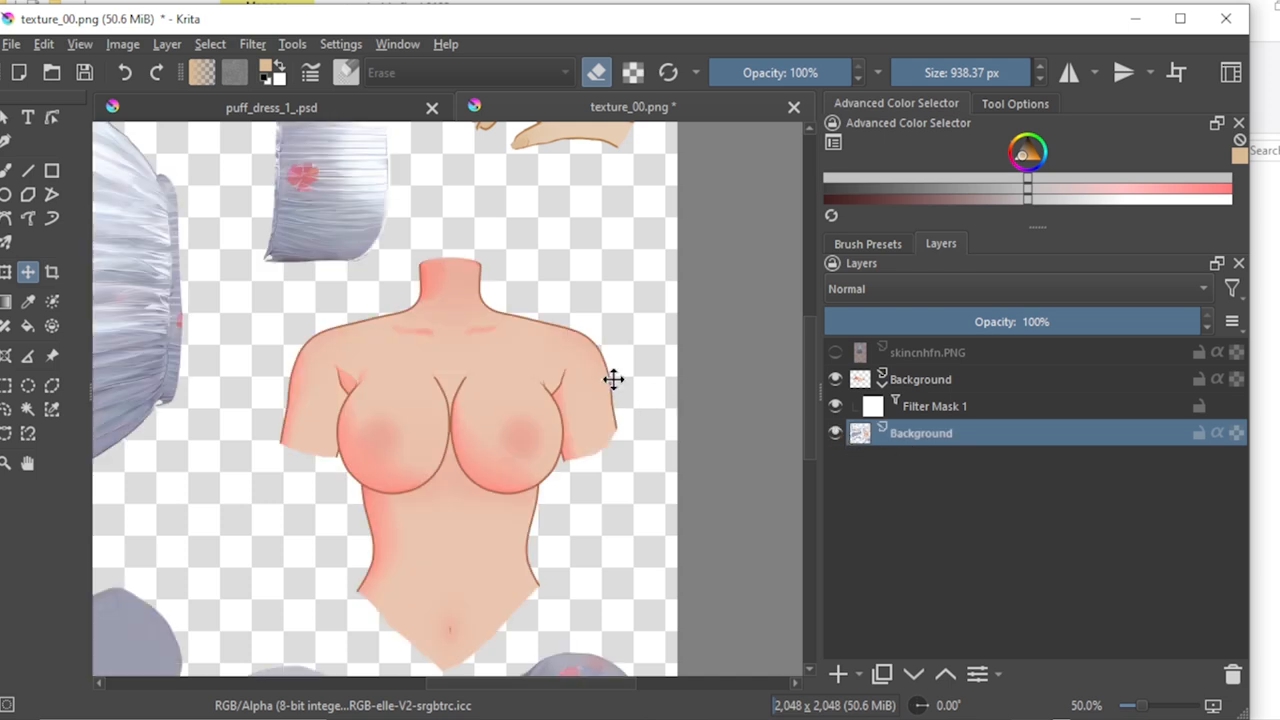
left_click(8, 410)
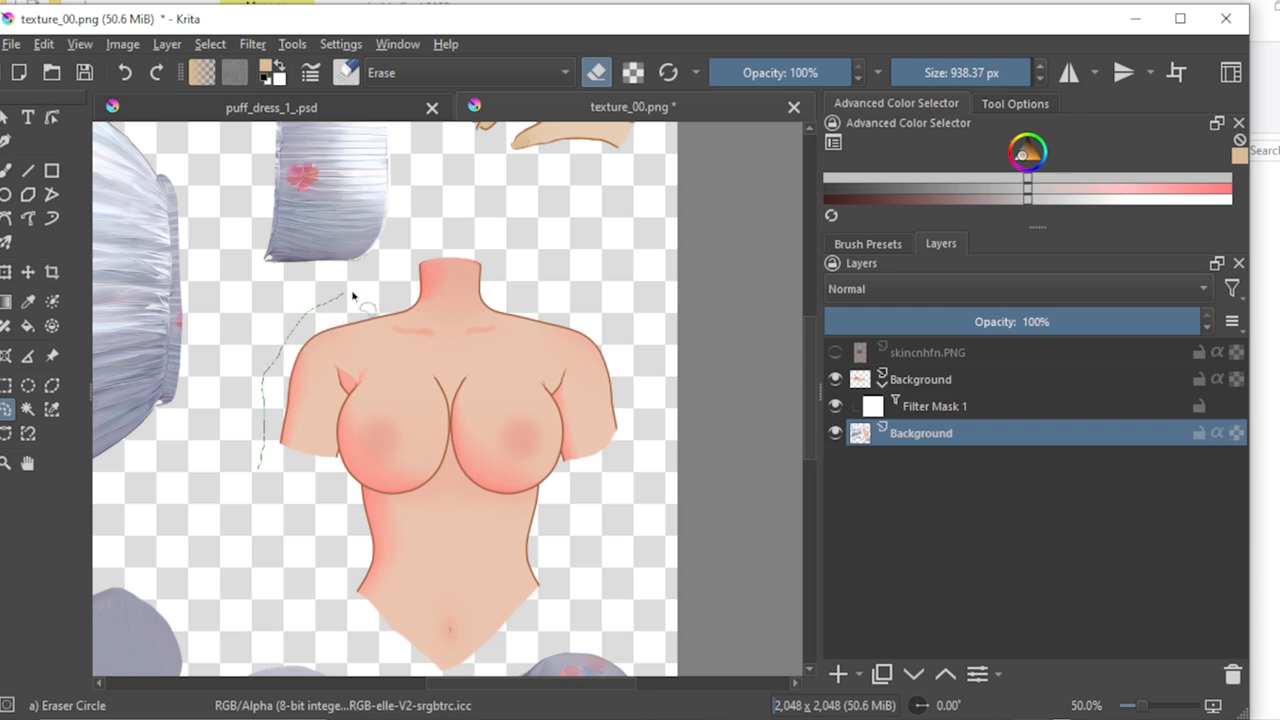
mouse_move(620, 323)
left_mouse_down()
mouse_move(640, 363)
mouse_move(644, 426)
mouse_move(587, 586)
left_mouse_up()
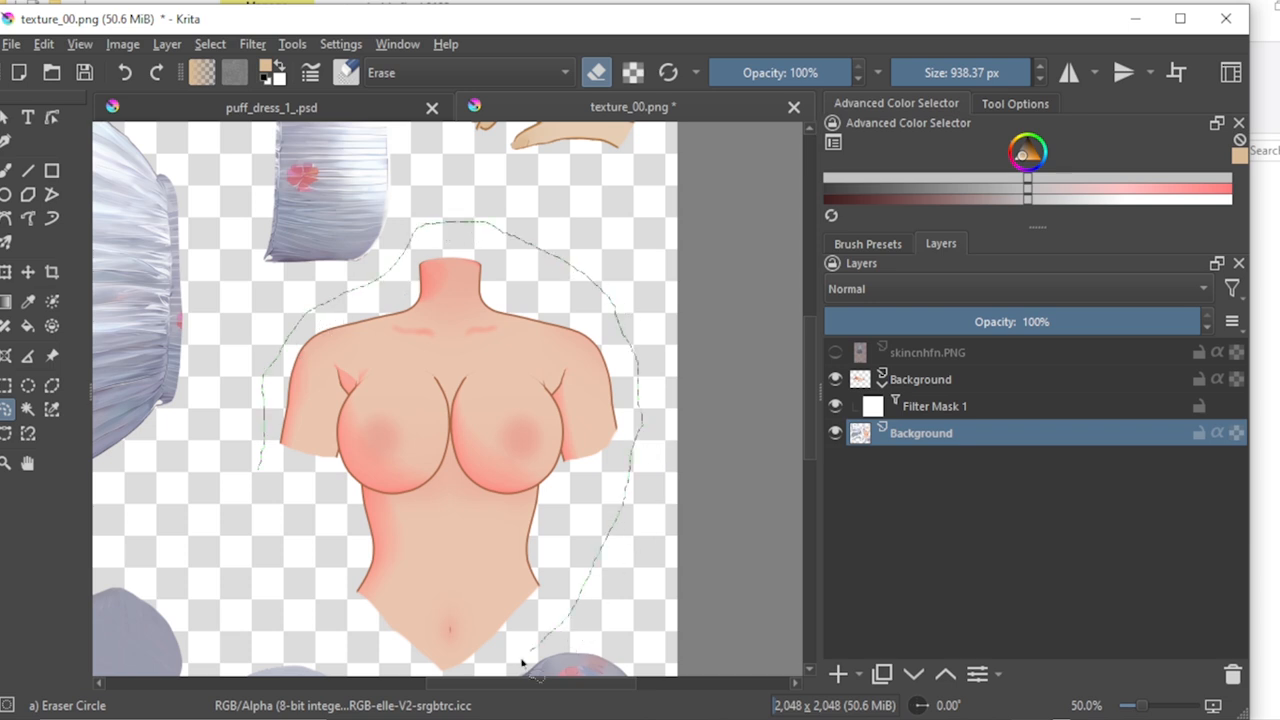
mouse_move(521, 663)
left_mouse_down()
mouse_move(454, 679)
mouse_move(423, 665)
left_mouse_up()
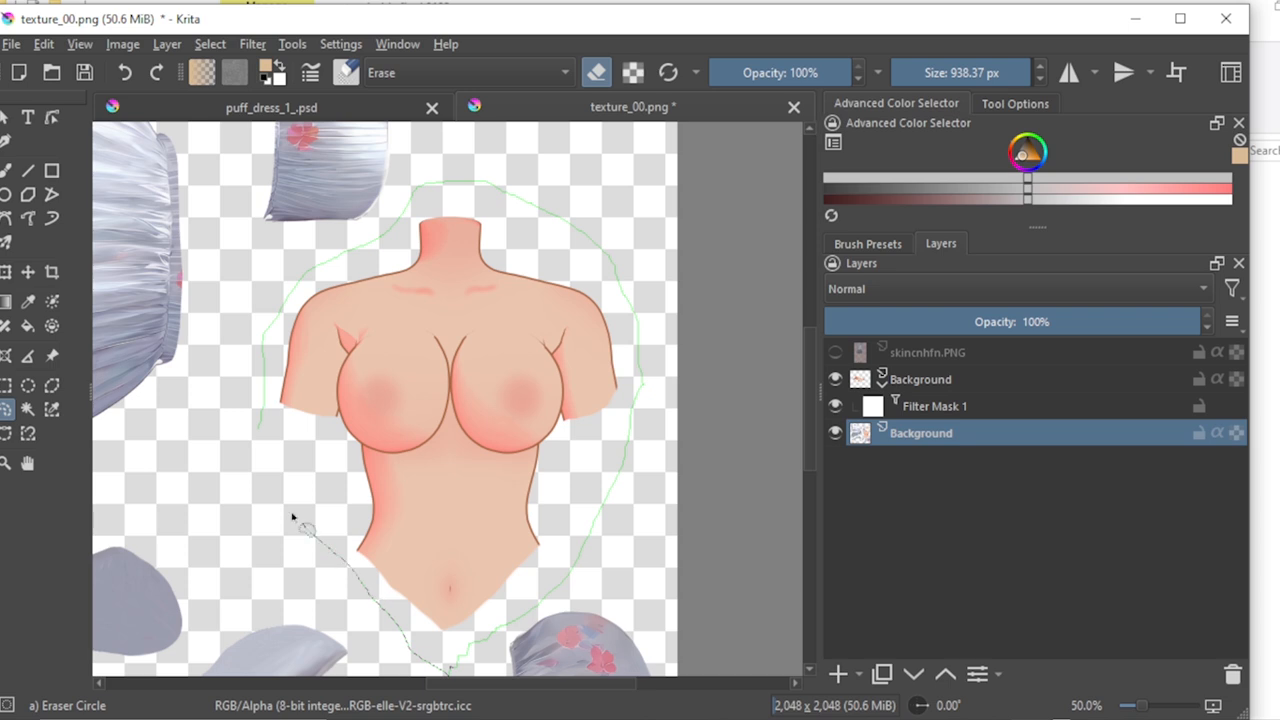
left_click_drag(260, 421, 258, 428)
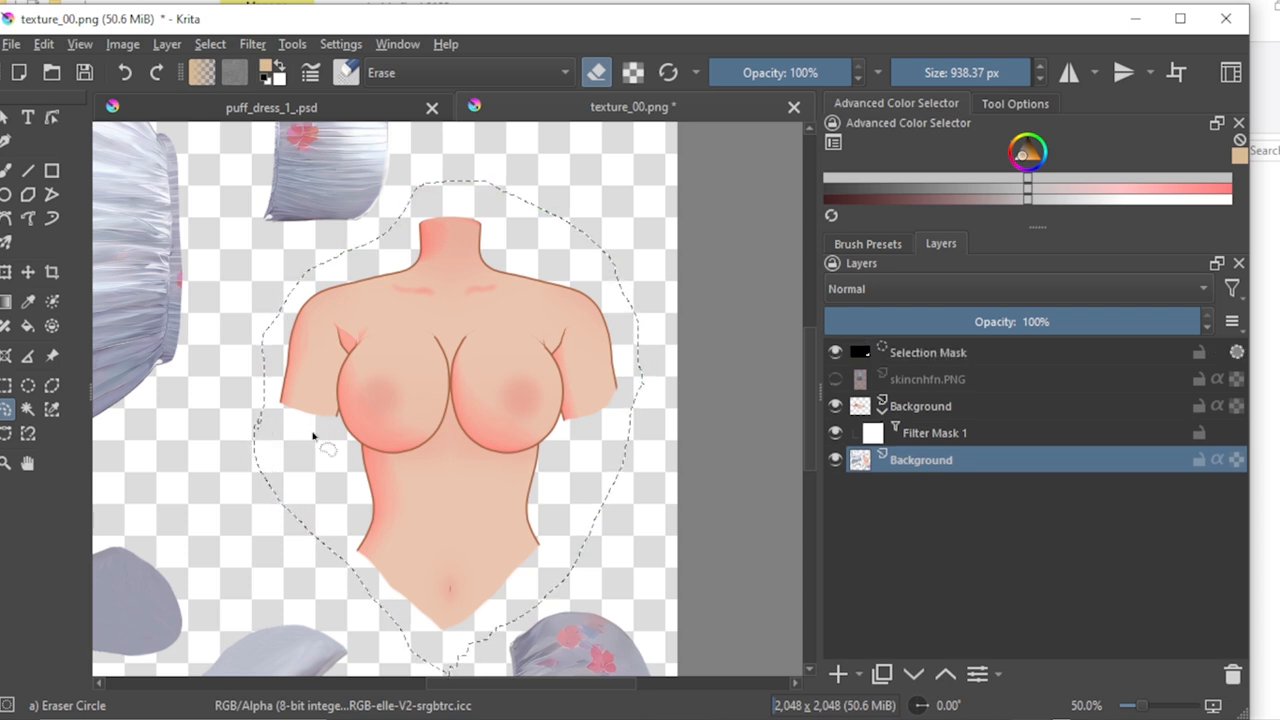
key("ctrl+alt+j")
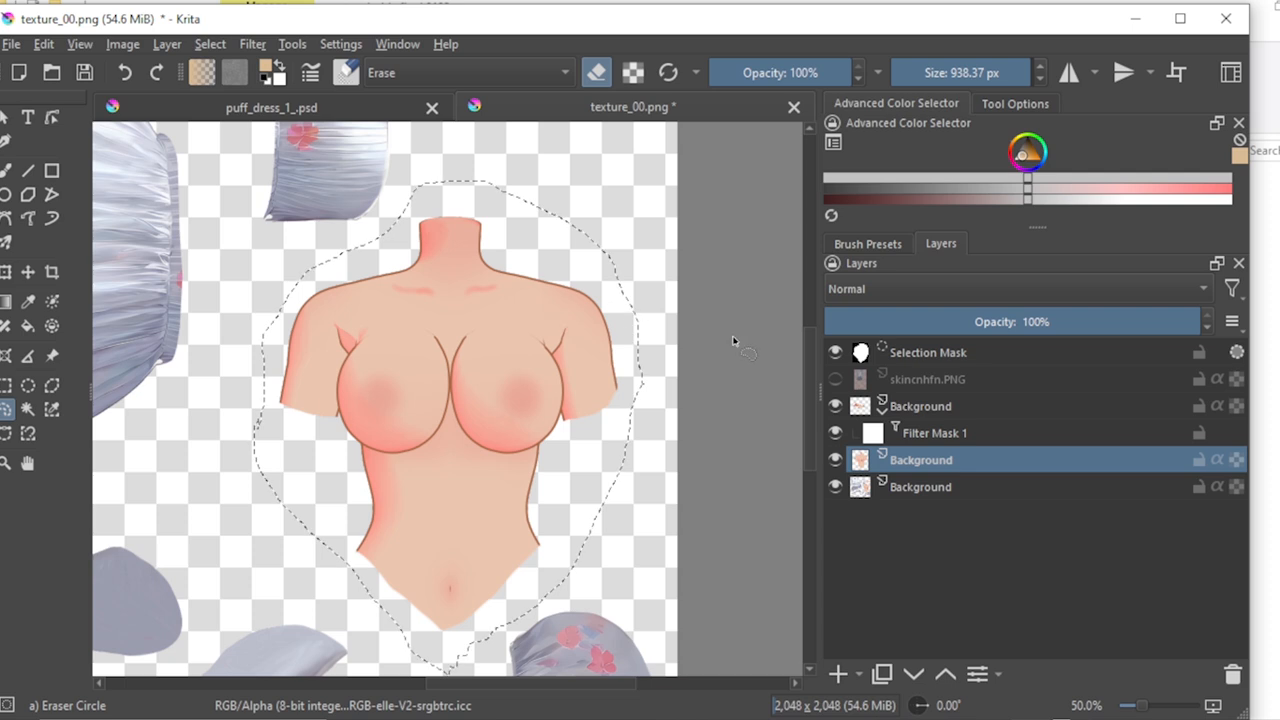
Step: Switch to the freehand brush with the Eraser Soft preset
left_click(870, 244)
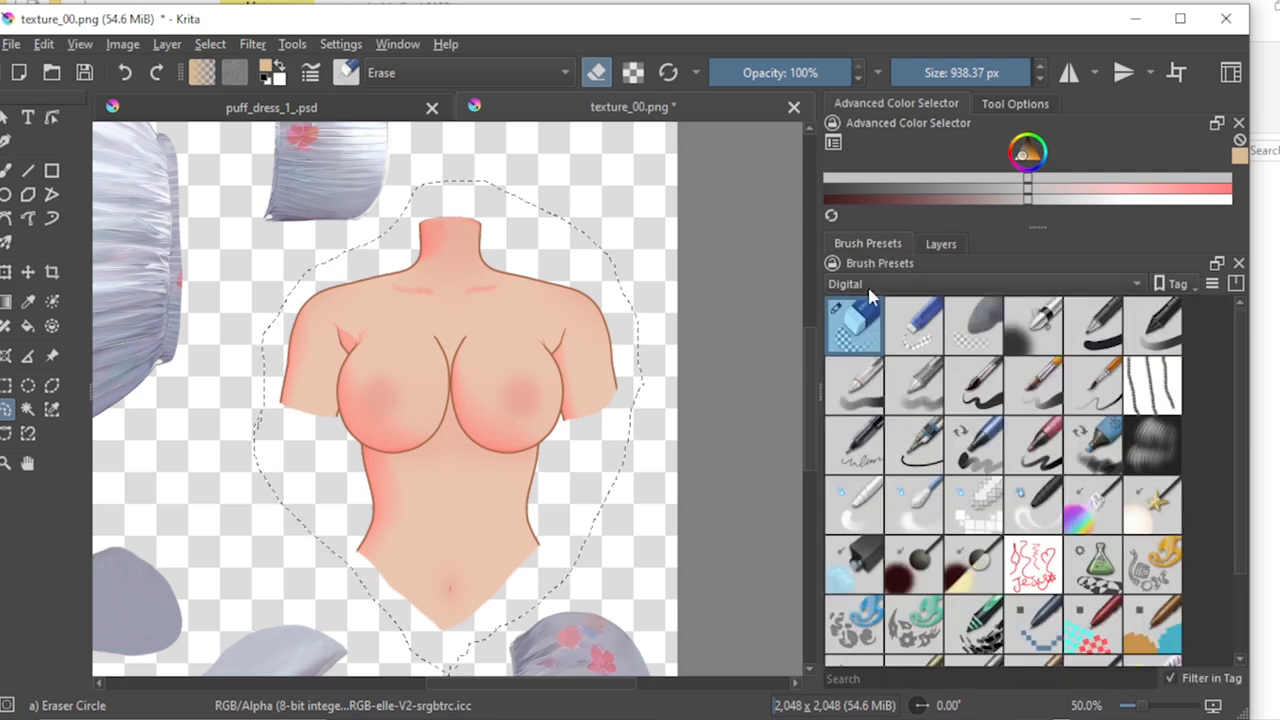
left_click(941, 247)
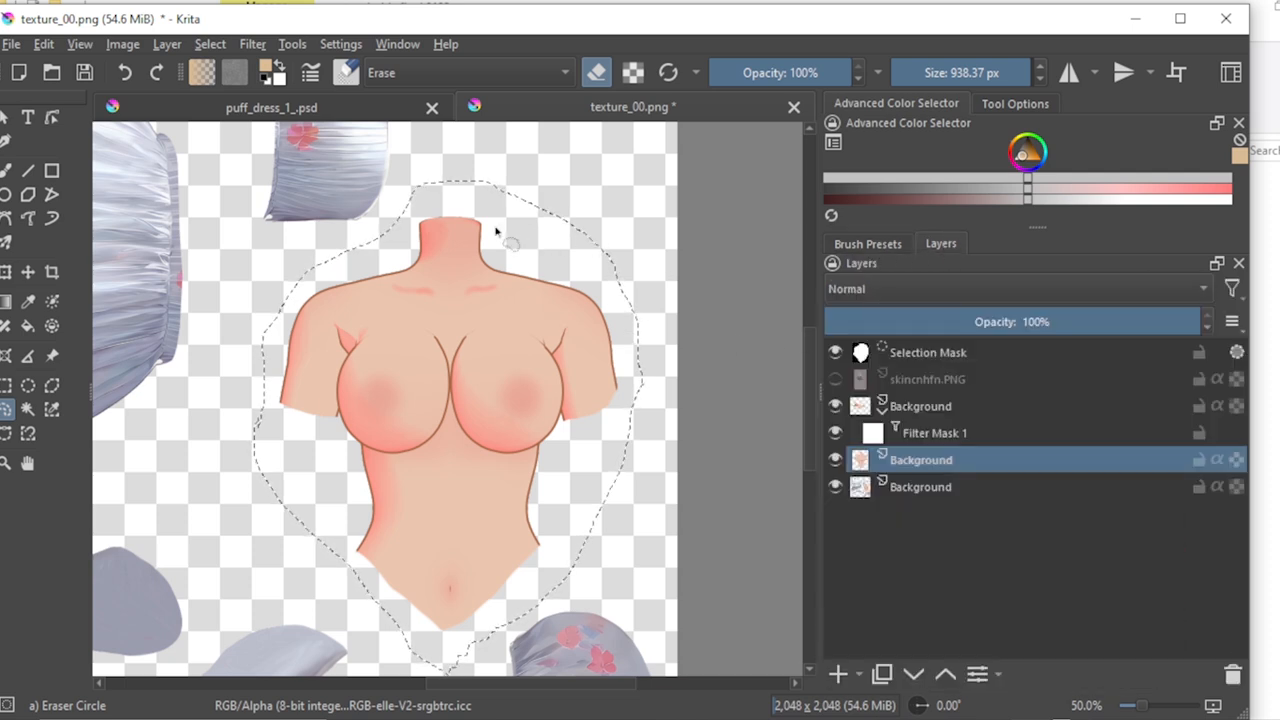
left_click(5, 172)
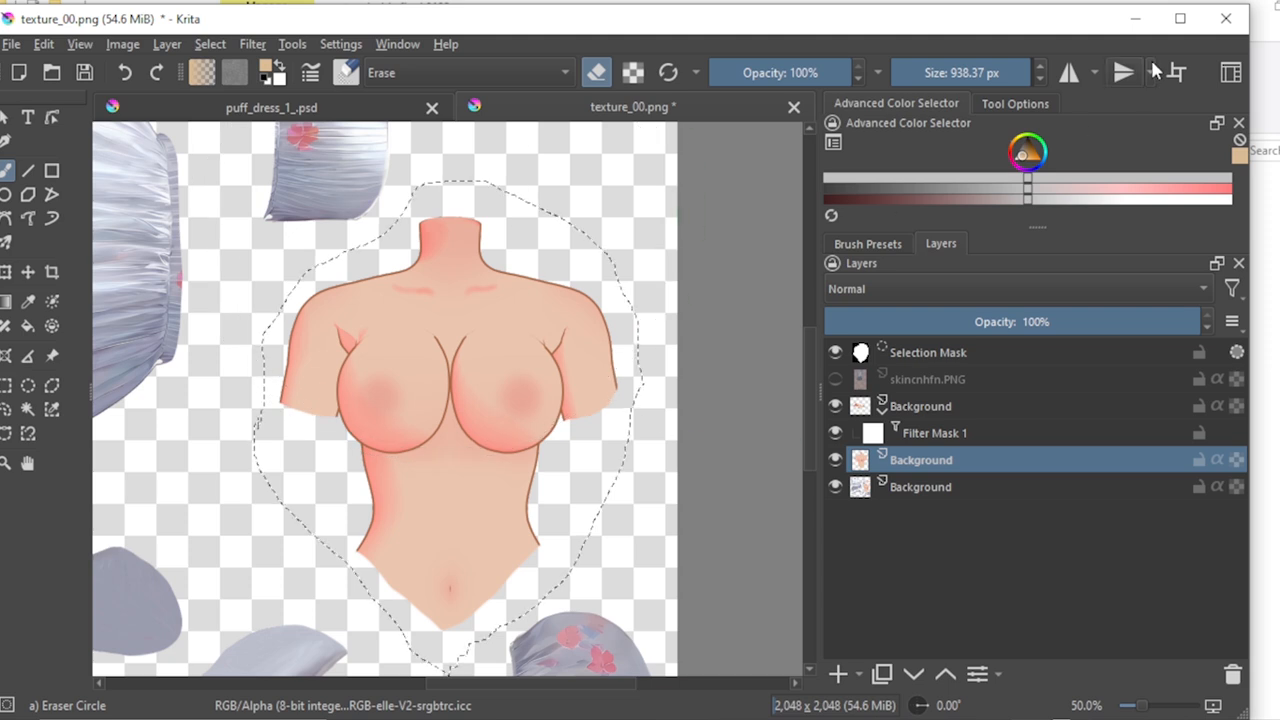
mouse_move(1023, 64)
left_mouse_down()
mouse_move(895, 72)
mouse_move(915, 72)
left_mouse_up()
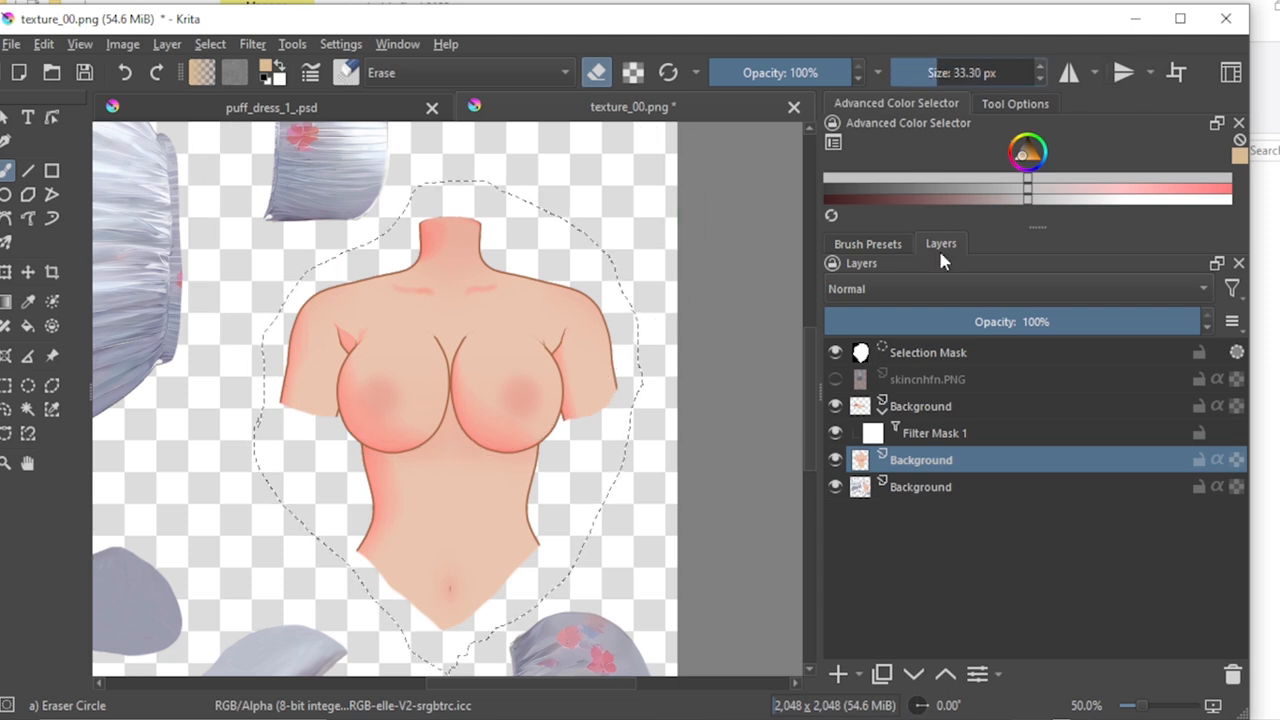
left_click(890, 250)
left_click(975, 330)
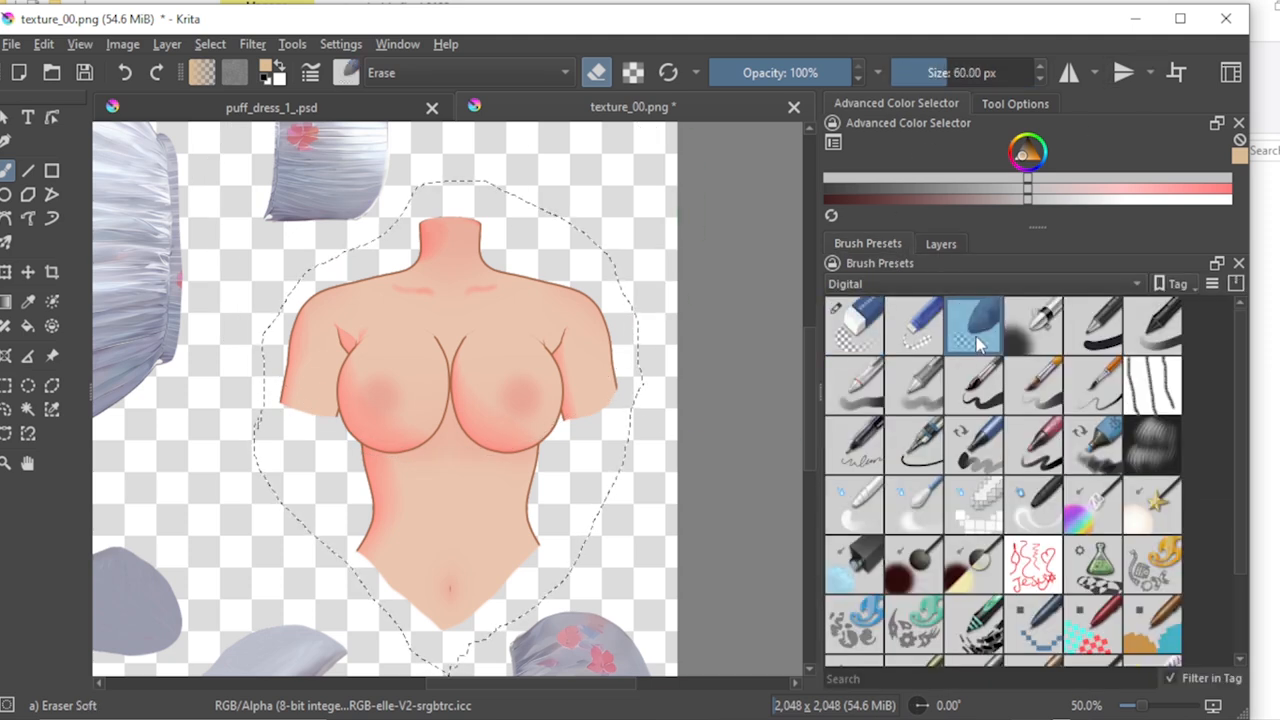
left_click(944, 245)
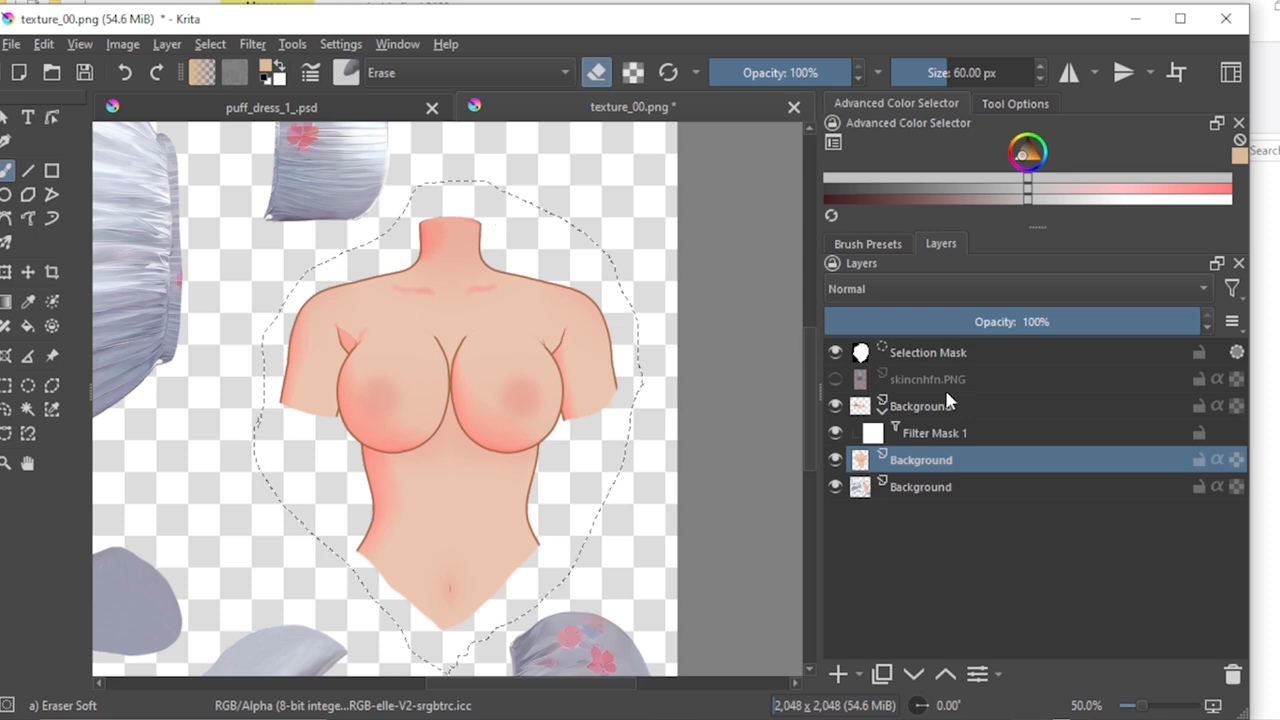
Step: Hide the bottom Background layer and clear the selection around the torso
left_click(835, 487)
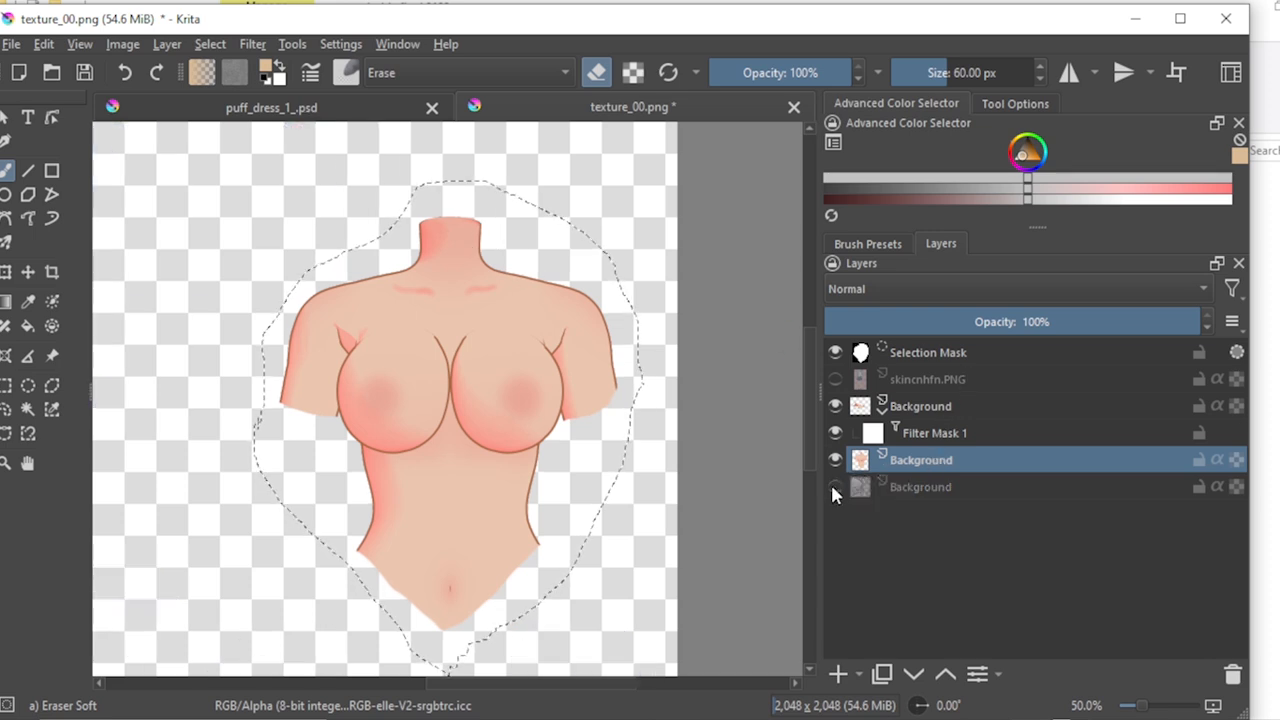
left_click(210, 44)
left_click(232, 88)
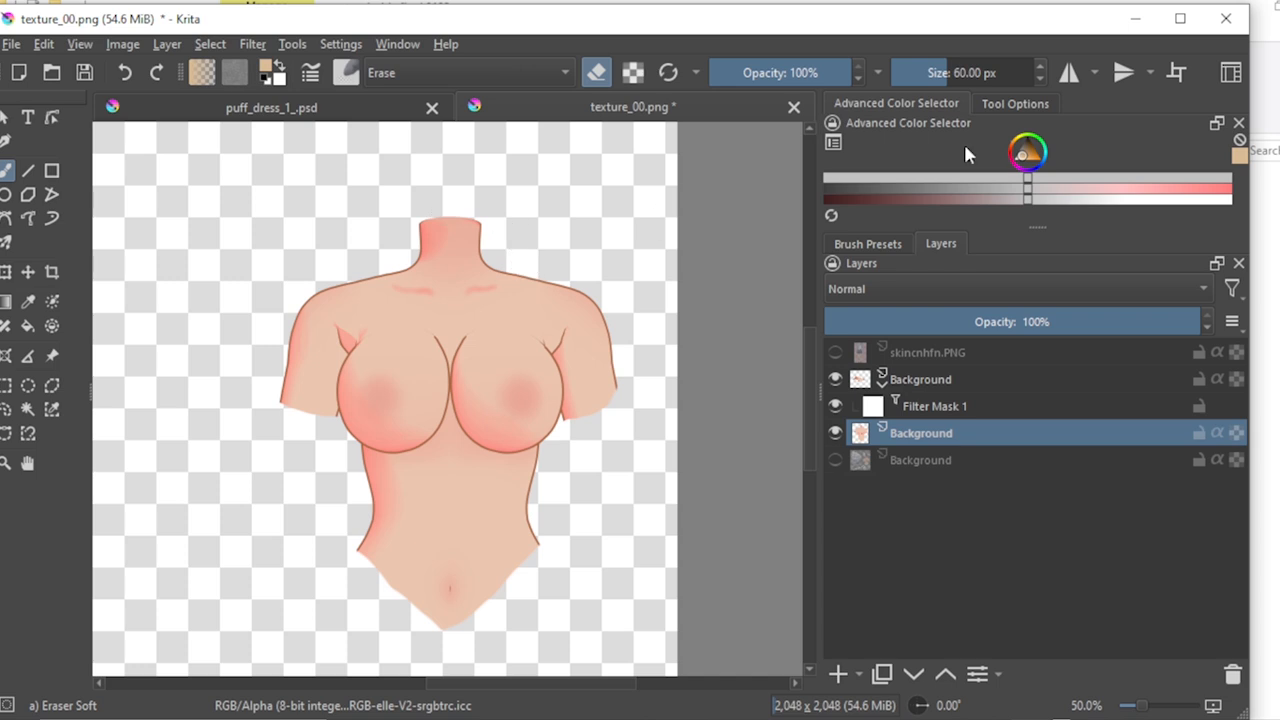
Step: Enlarge the soft eraser to about 195 px and erase the torso's neck down to the collarbones
left_click_drag(940, 72, 973, 72)
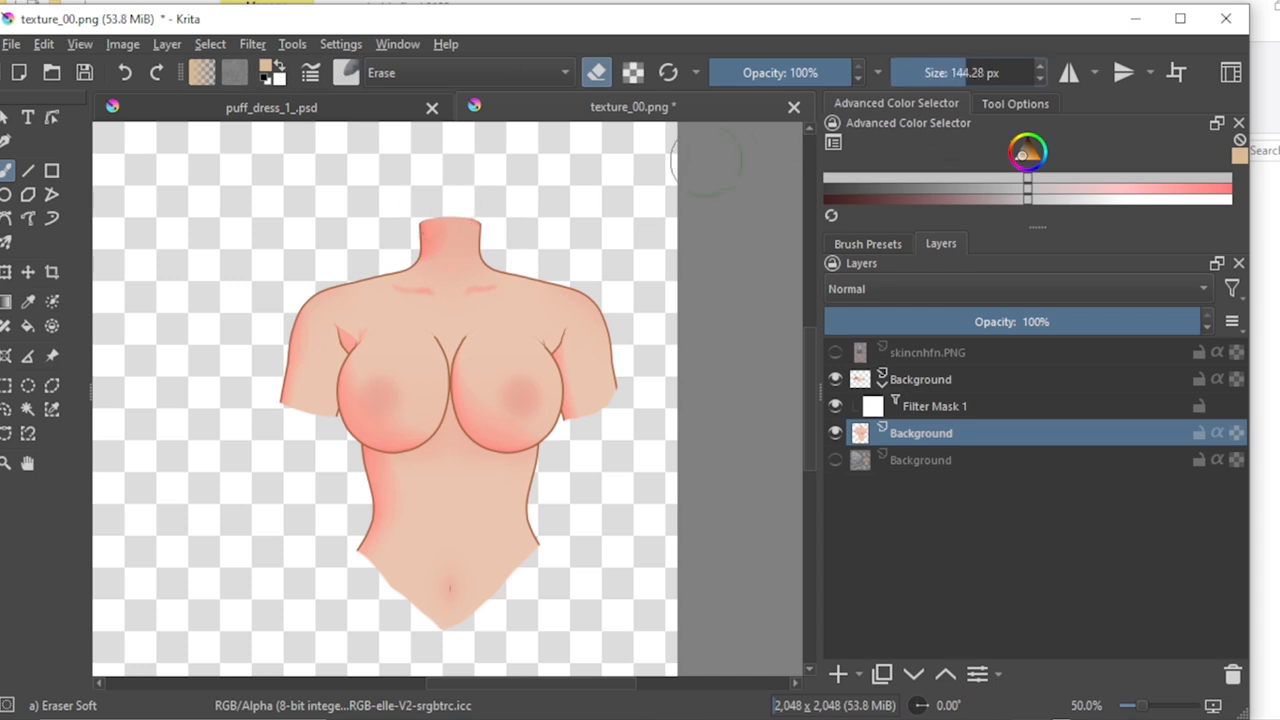
mouse_move(463, 186)
left_mouse_down()
mouse_move(457, 222)
mouse_move(491, 212)
mouse_move(406, 202)
mouse_move(439, 222)
mouse_move(519, 220)
mouse_move(453, 238)
mouse_move(378, 225)
mouse_move(417, 251)
mouse_move(528, 229)
mouse_move(457, 250)
mouse_move(391, 233)
mouse_move(434, 257)
mouse_move(492, 258)
mouse_move(540, 232)
mouse_move(426, 254)
mouse_move(374, 227)
mouse_move(427, 252)
mouse_move(559, 226)
mouse_move(481, 249)
mouse_move(403, 246)
left_mouse_up()
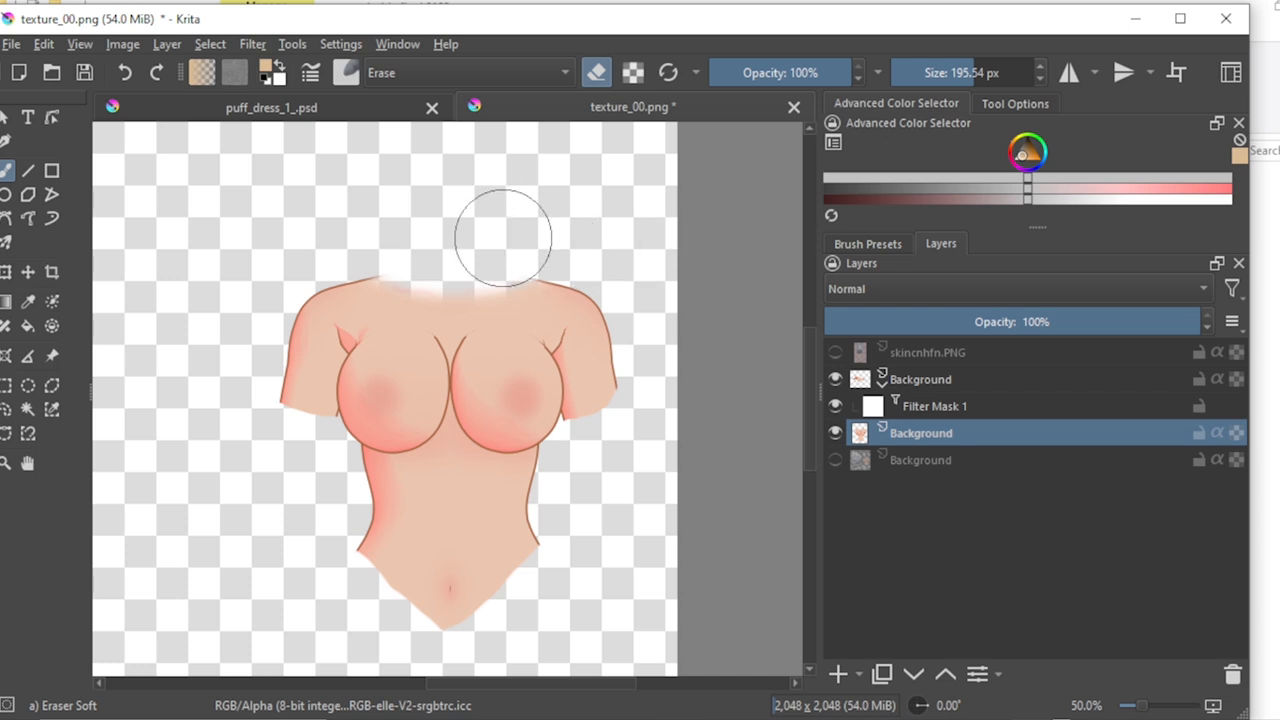
Step: Shrink the soft eraser to about 24 px and erase the leftover shoulder outline beside the torso's neckline
scroll(503, 237, "up", 6)
scroll(500, 257, "down", 4)
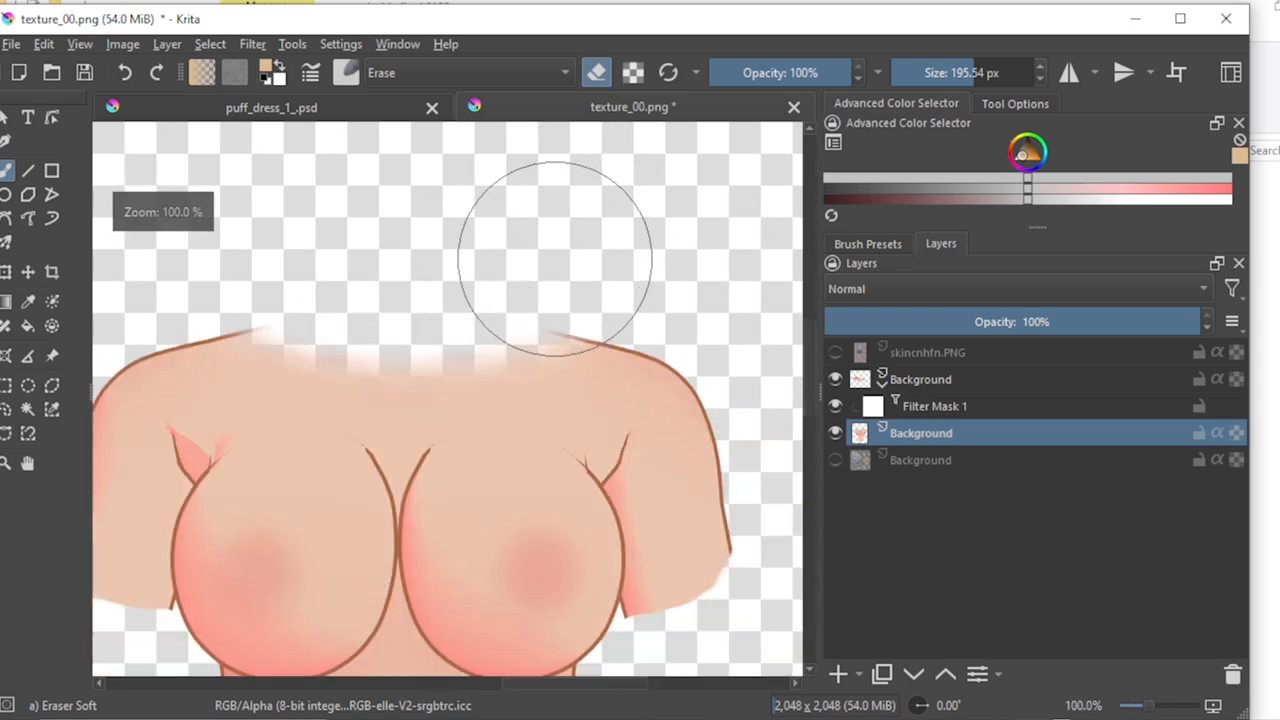
scroll(555, 258, "up", 1)
left_click_drag(957, 74, 916, 78)
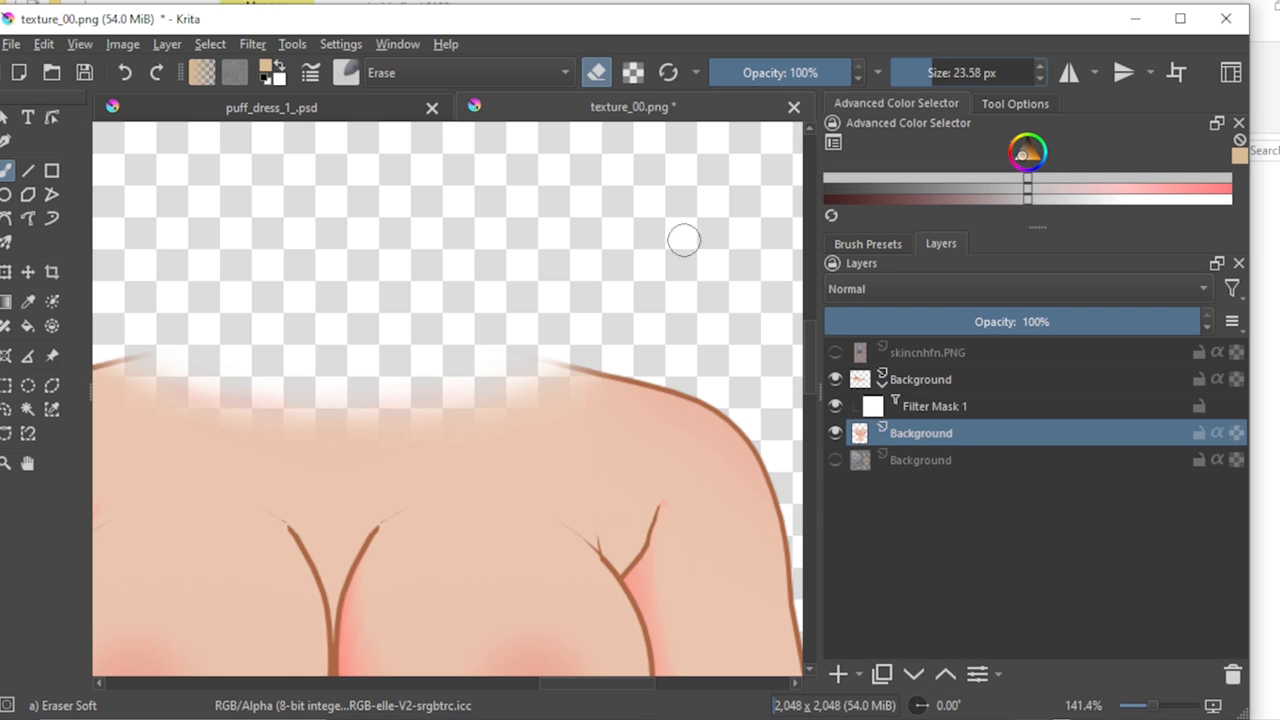
left_click_drag(510, 371, 571, 352)
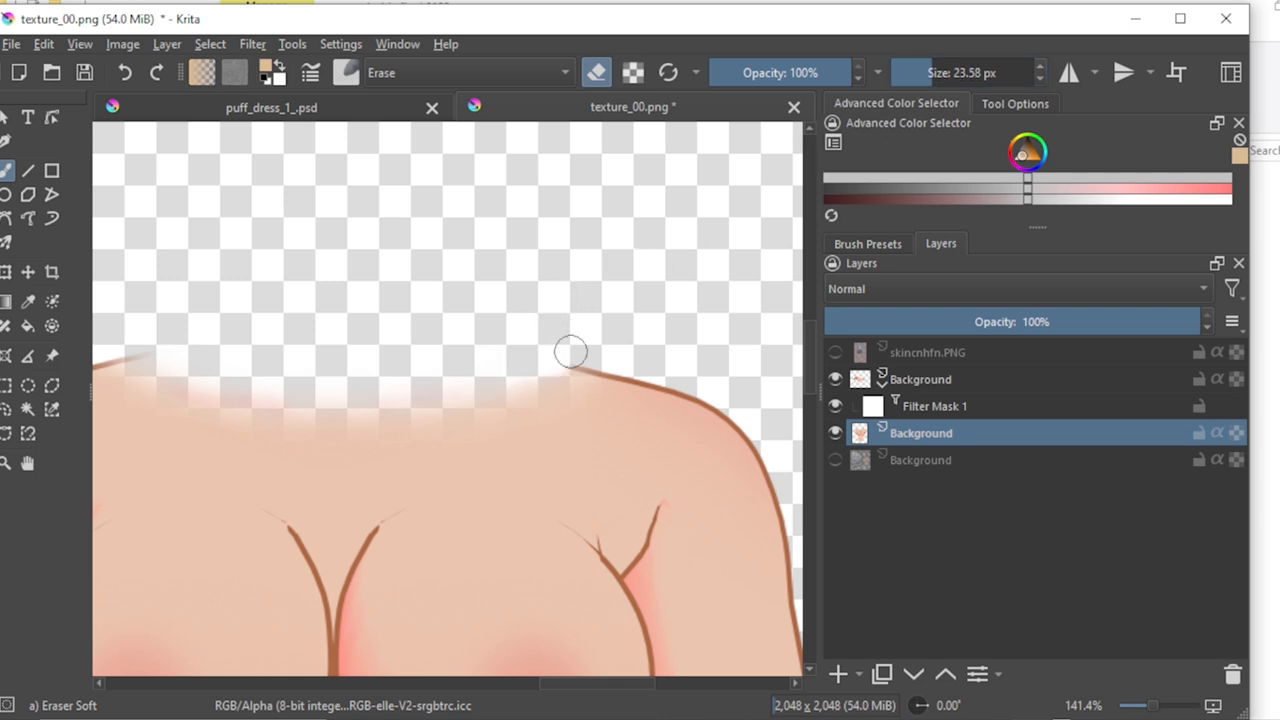
scroll(588, 345, "down", 3)
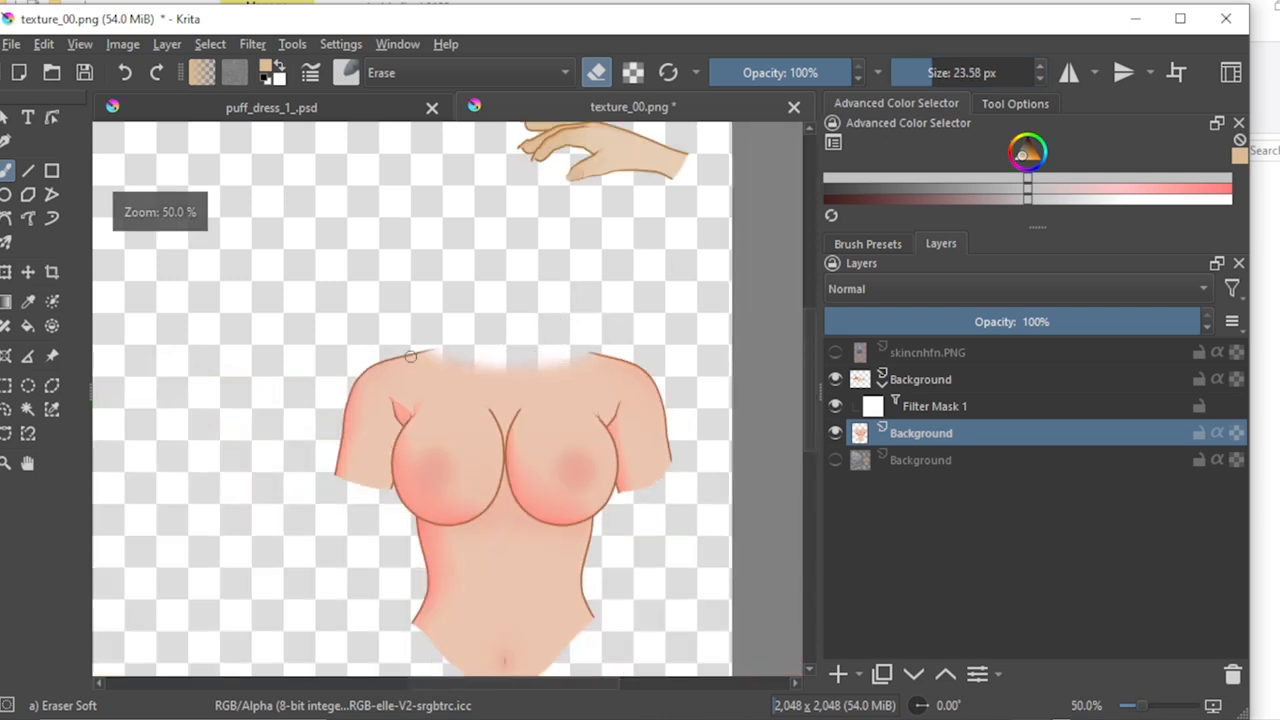
scroll(410, 356, "up", 5)
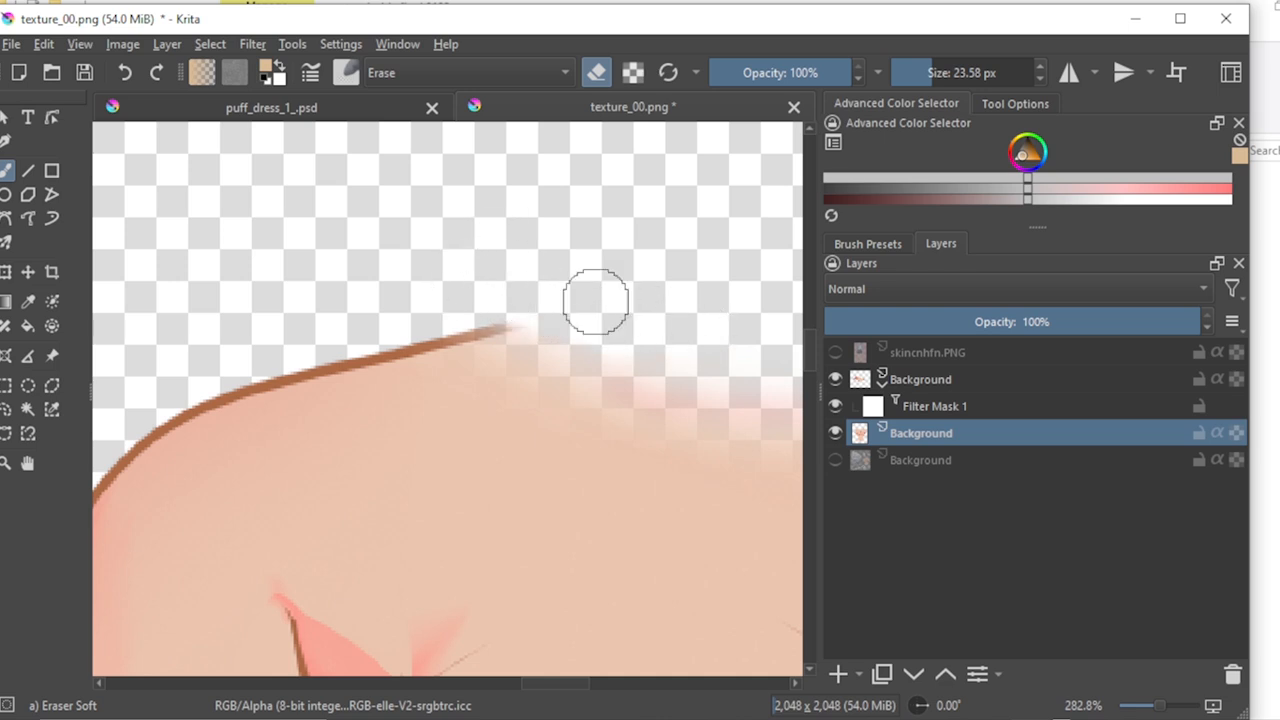
scroll(580, 304, "down", 5)
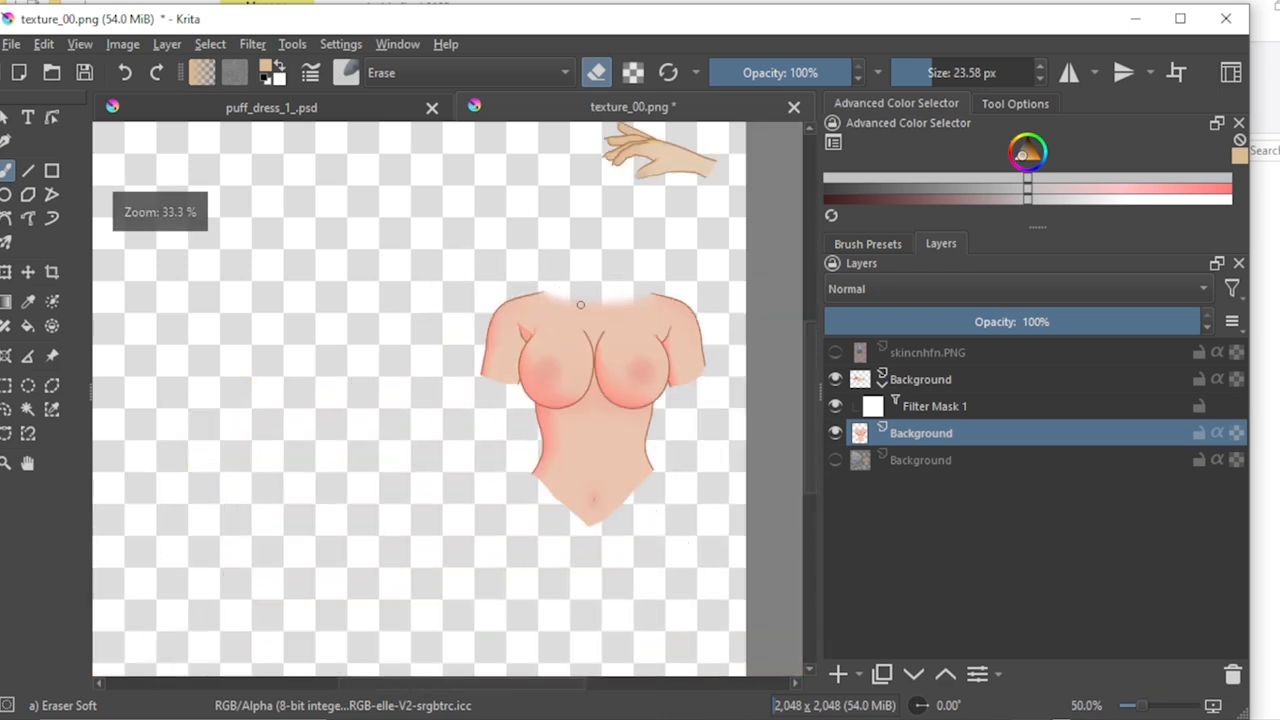
Step: Examine the torso's trimmed neckline, arms and lower edges for leftover pixels
scroll(605, 343, "up", 3)
scroll(601, 355, "down", 2)
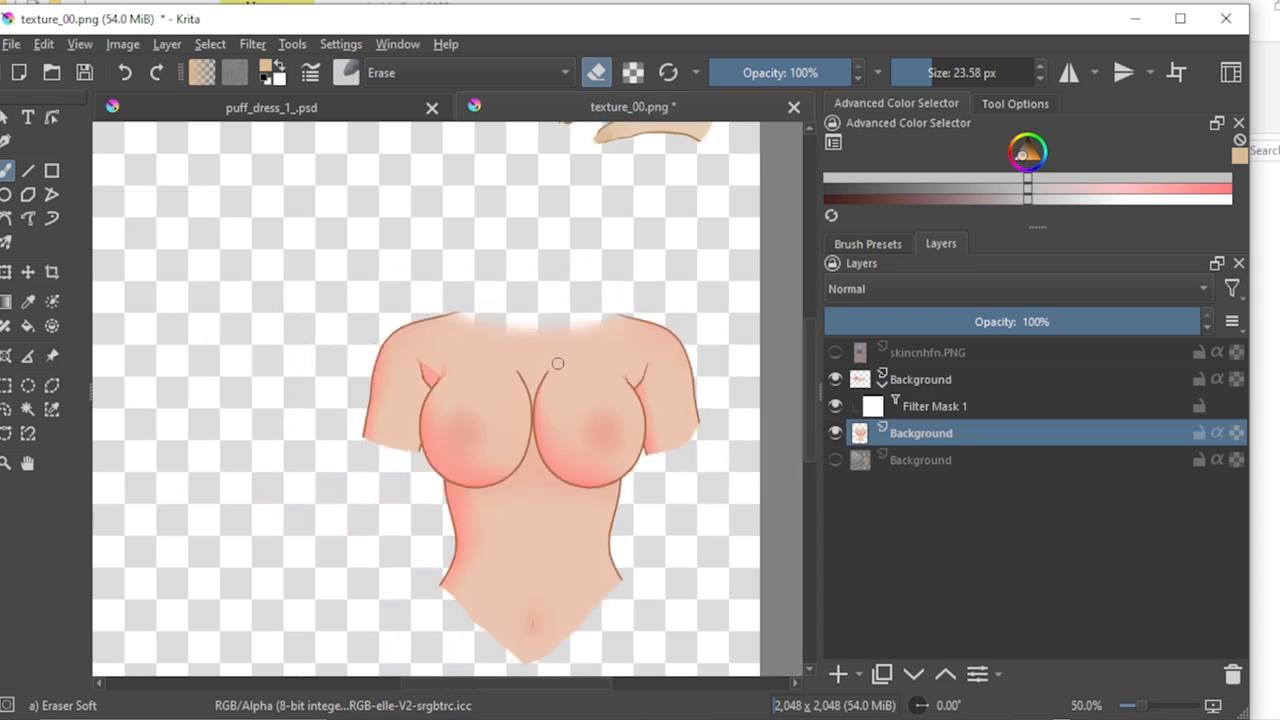
scroll(557, 363, "up", 1)
scroll(558, 367, "down", 3)
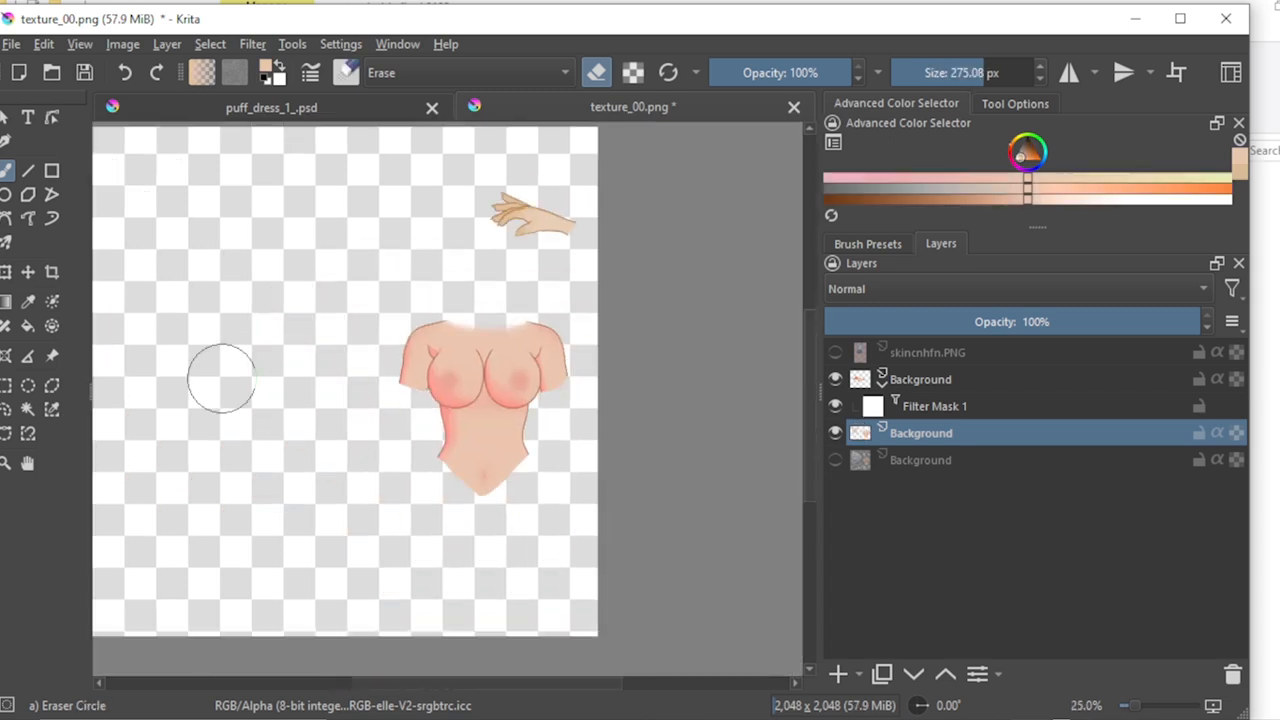
scroll(299, 302, "down", 2)
scroll(363, 398, "up", 4)
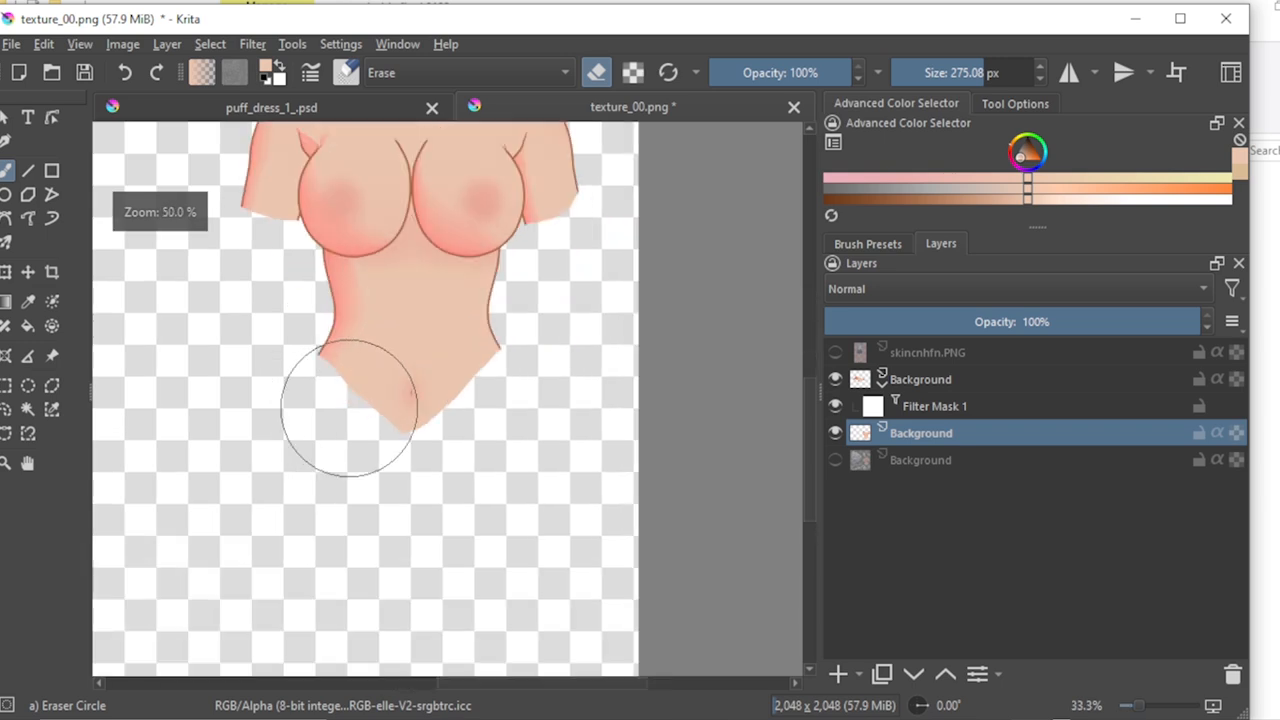
scroll(543, 357, "down", 1)
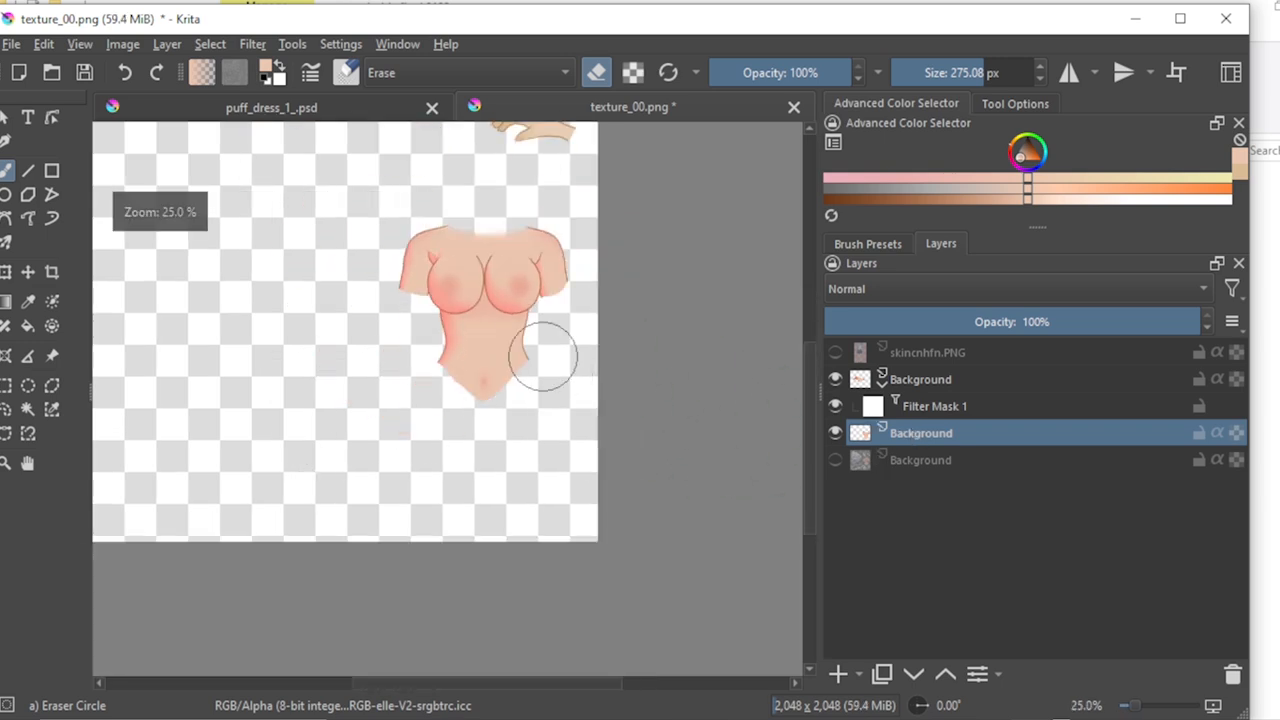
scroll(537, 280, "down", 3)
scroll(648, 368, "up", 4)
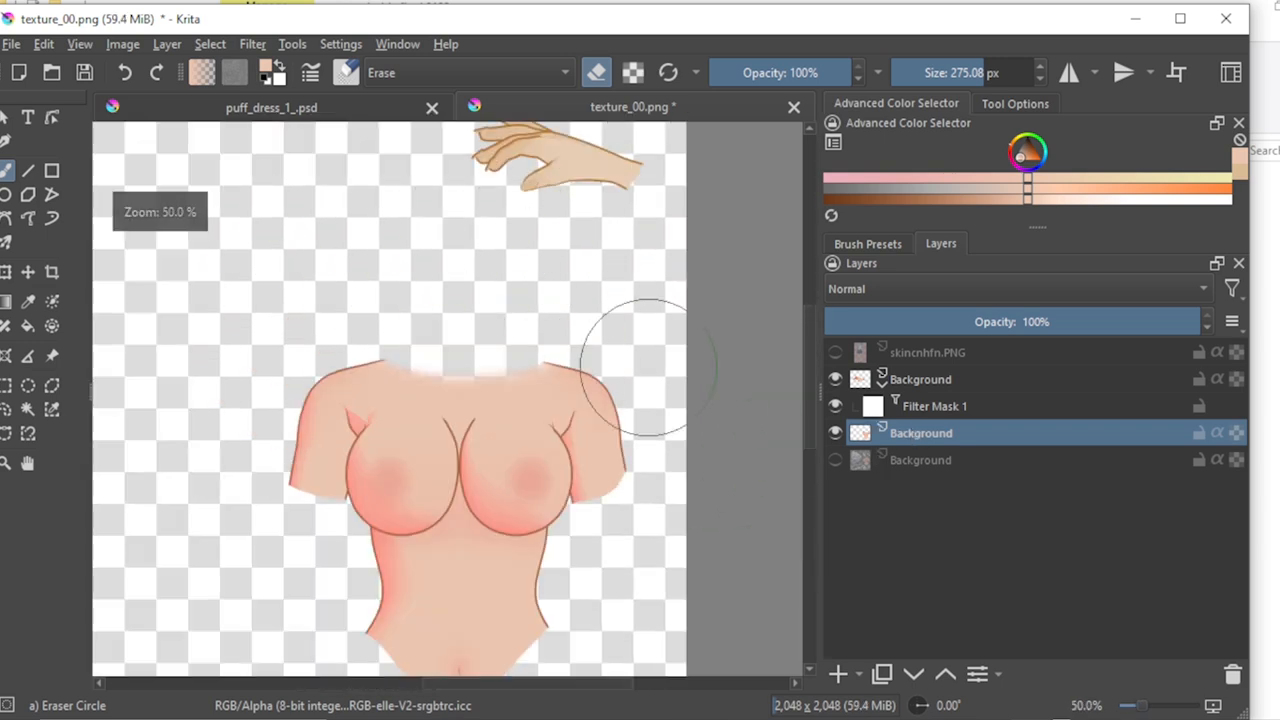
Step: Check the hue, saturation and lightness settings in the properties of the upper hand layer's Filter Mask 1
left_click(943, 406)
right_click(943, 406)
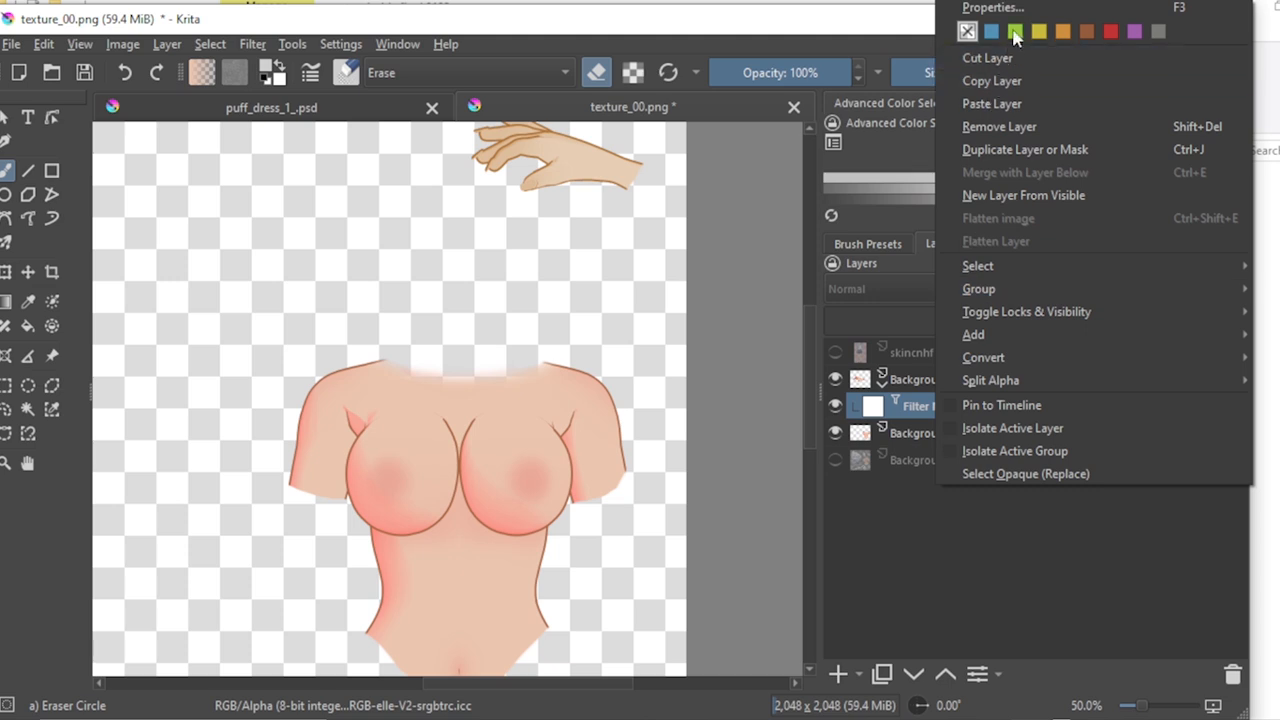
left_click(985, 7)
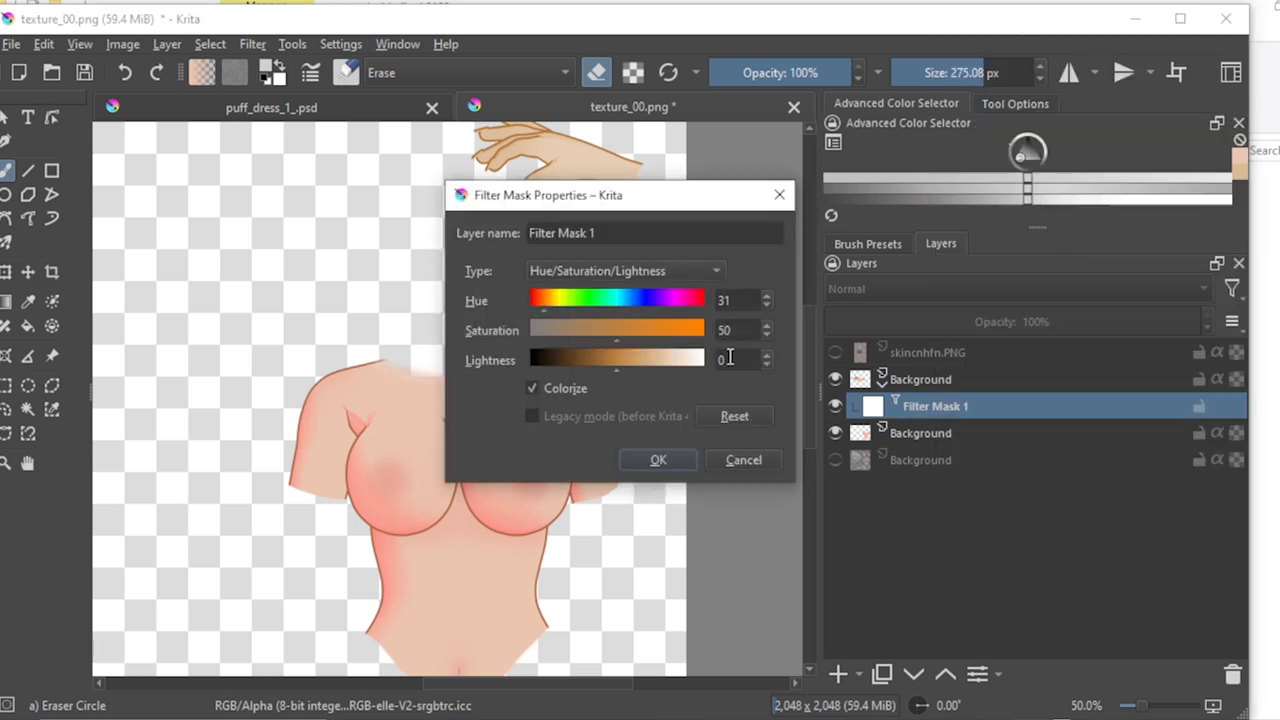
left_click(656, 461)
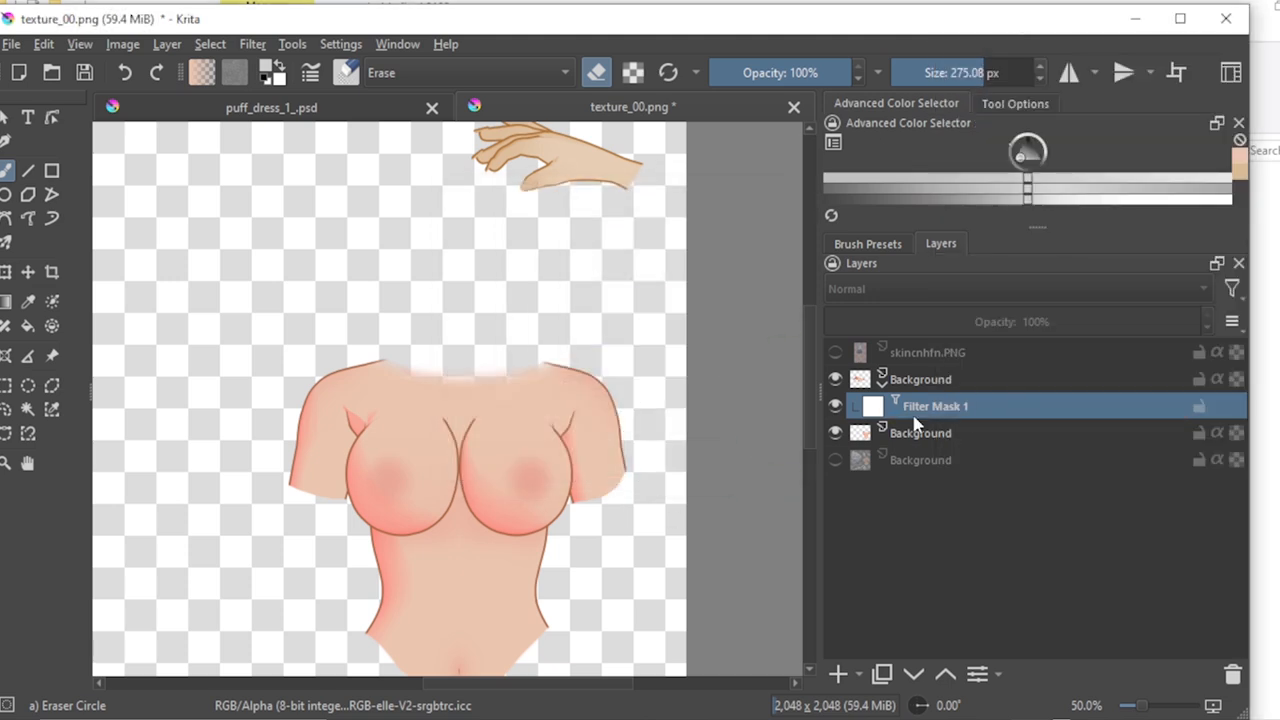
Step: Add an HSV/HSL Adjustment filter mask to the torso layer with Colorize on and Hue set to 31
left_click(924, 438)
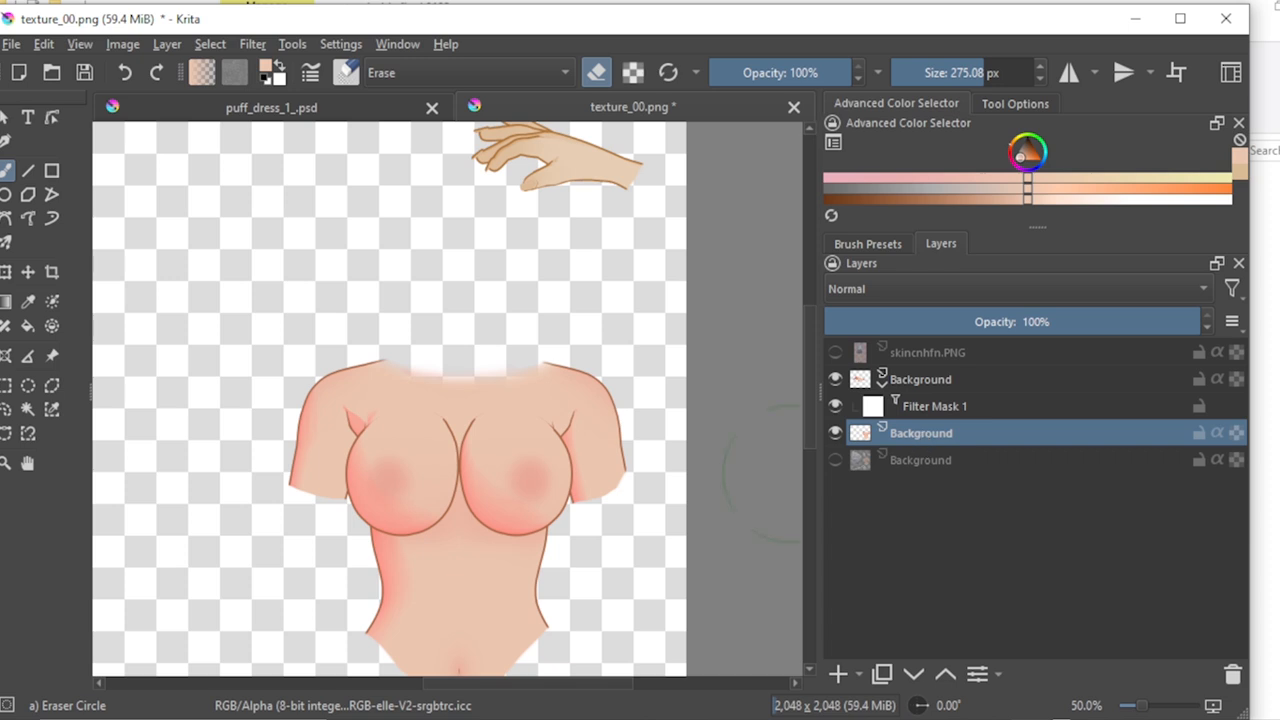
right_click(935, 447)
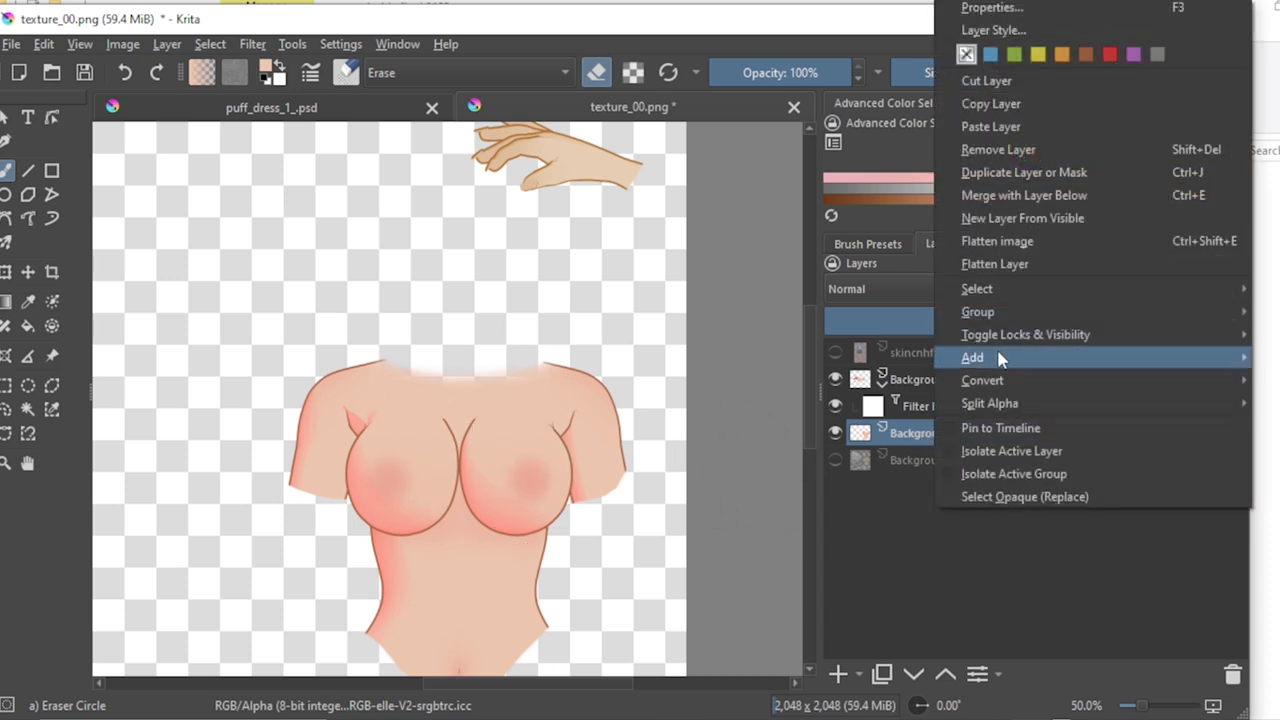
mouse_move(987, 366)
left_click(786, 380)
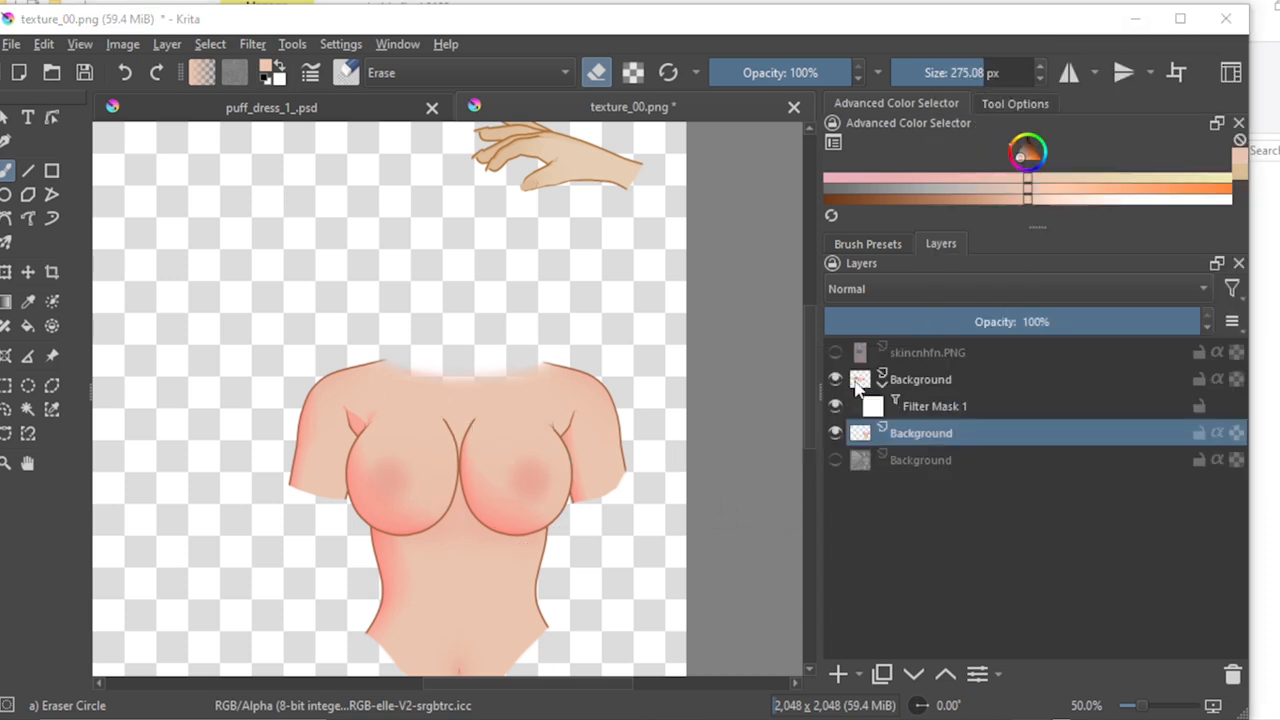
left_click(540, 293)
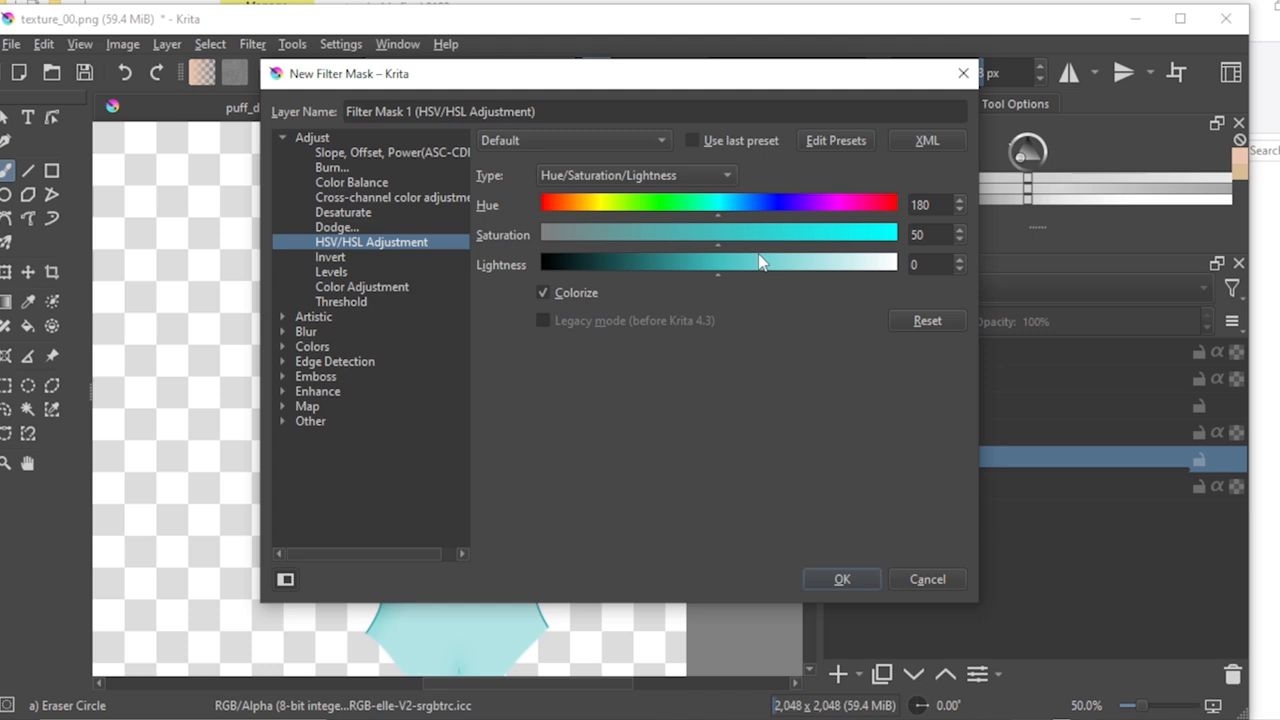
double_click(937, 207)
type("5")
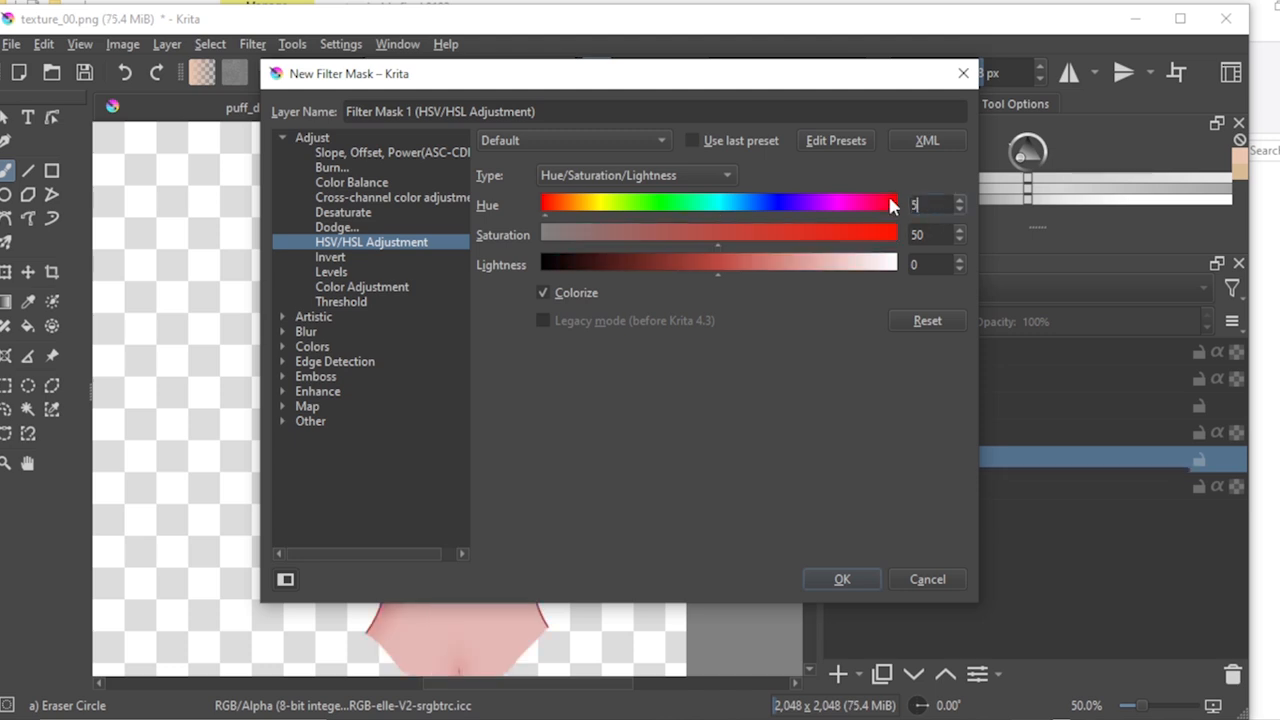
key("BackSpace")
type("3")
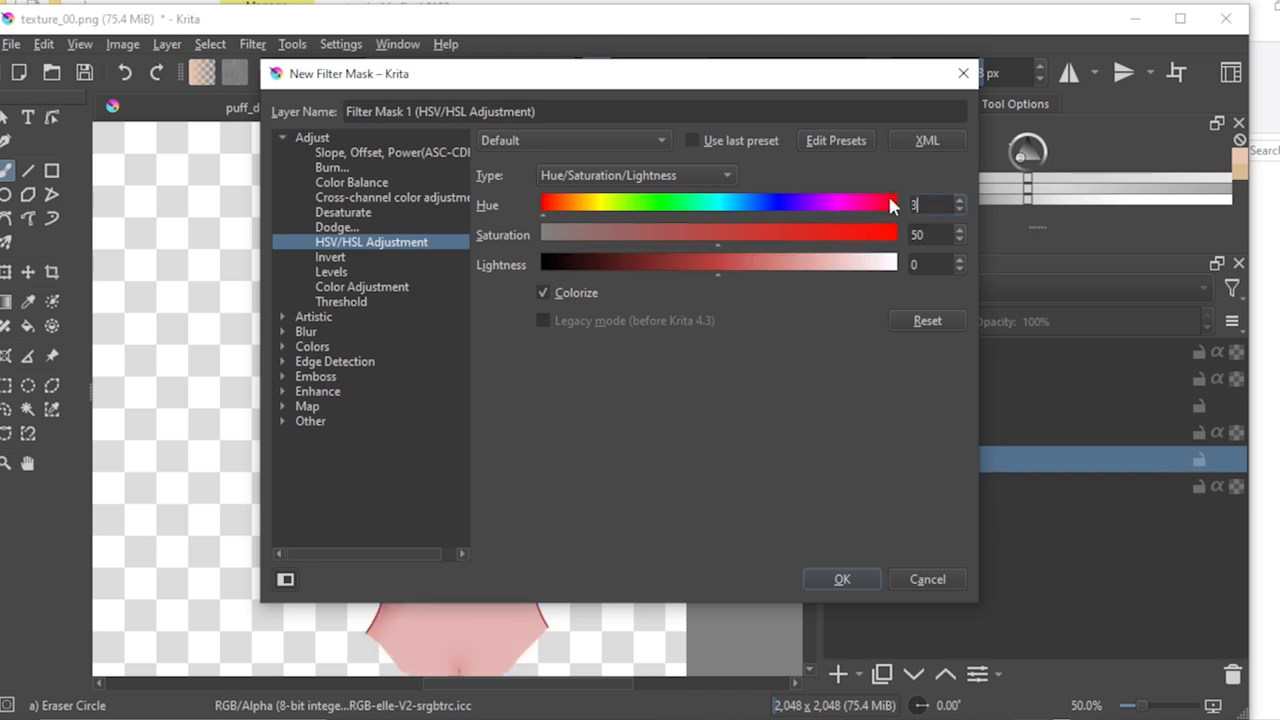
type("1")
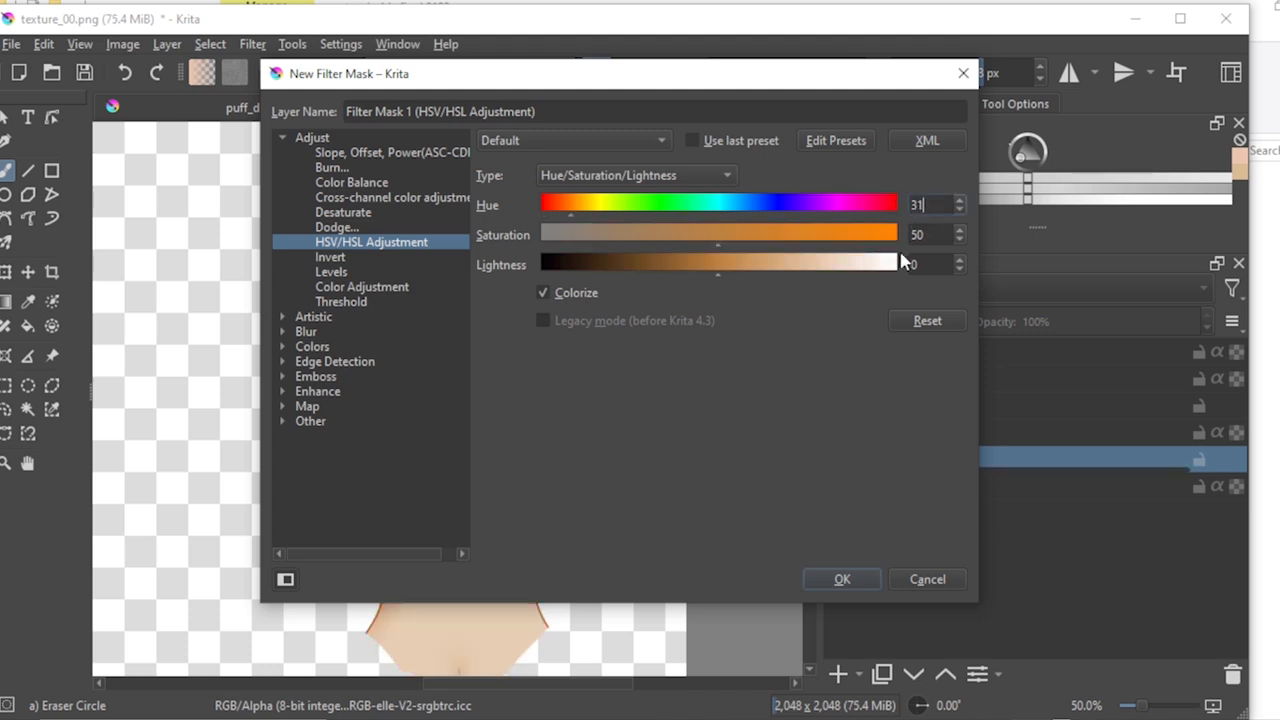
left_click(842, 579)
scroll(575, 400, "down", 2)
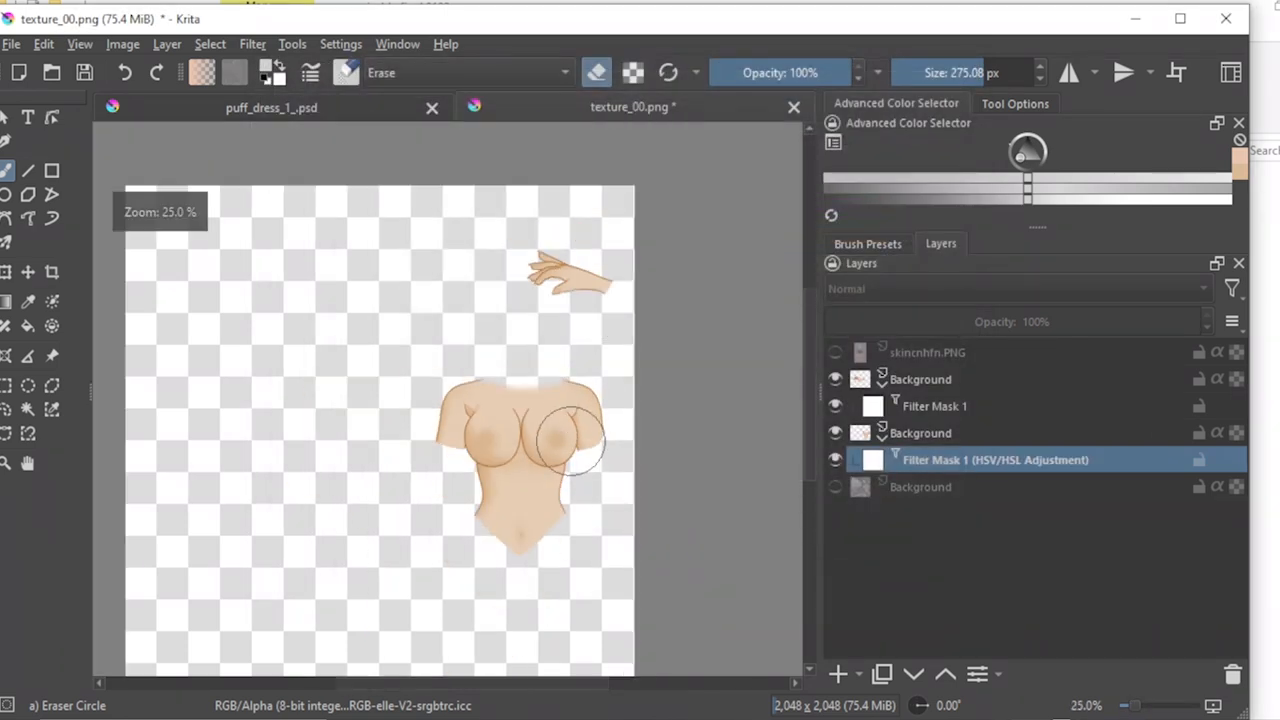
scroll(570, 440, "up", 2)
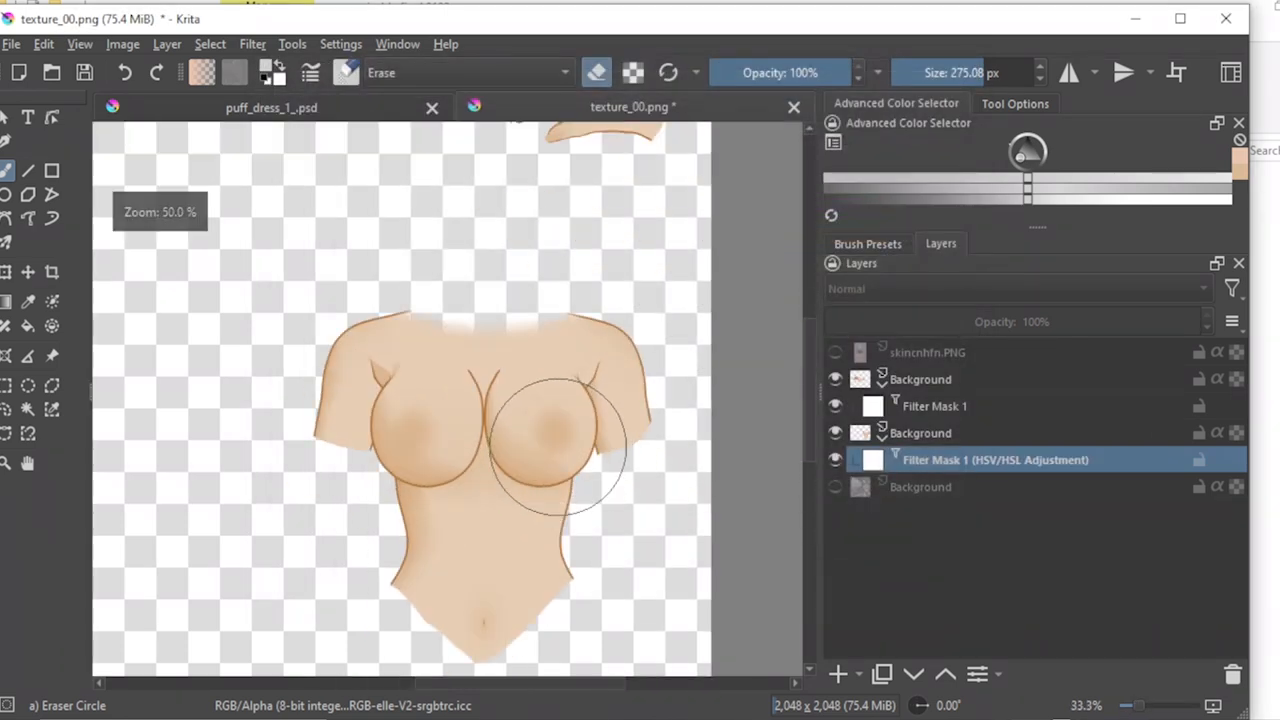
Step: Show the bottom Background layer, reduce the circle eraser to about 78 px and erase the original torso's neck
left_click(835, 487)
left_click(904, 489)
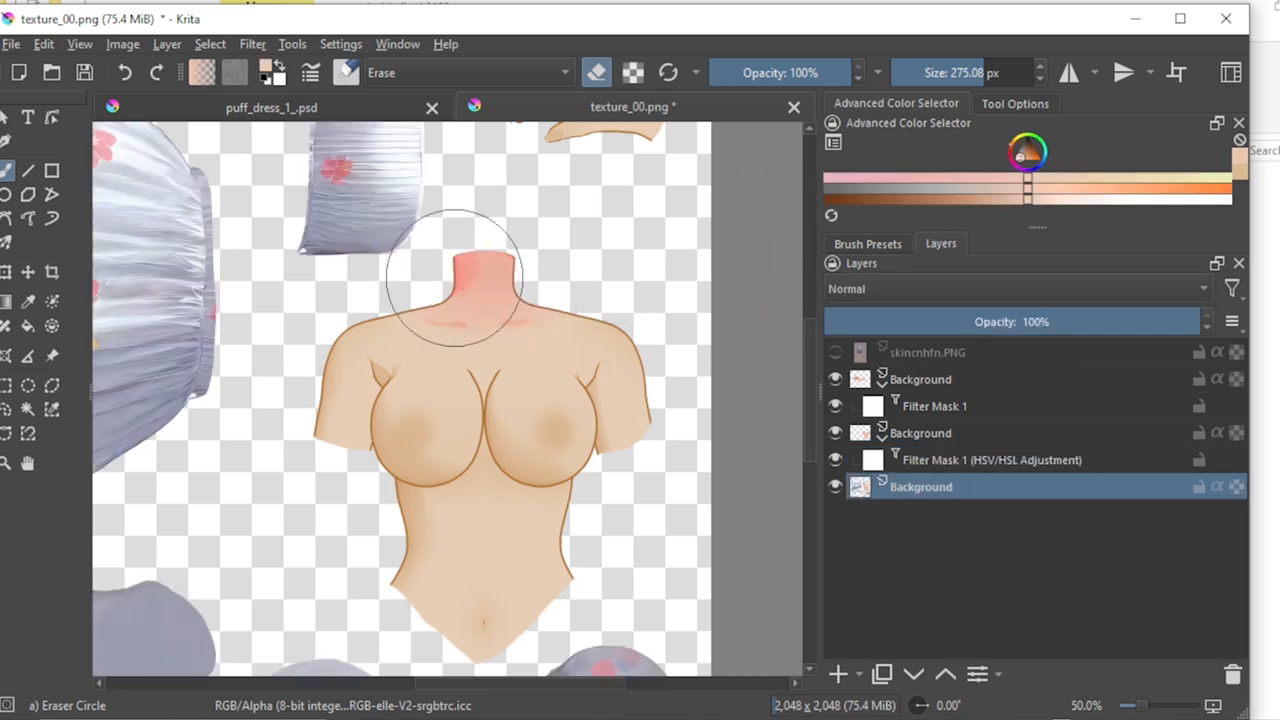
mouse_move(962, 70)
left_mouse_down()
mouse_move(933, 82)
mouse_move(953, 73)
left_mouse_up()
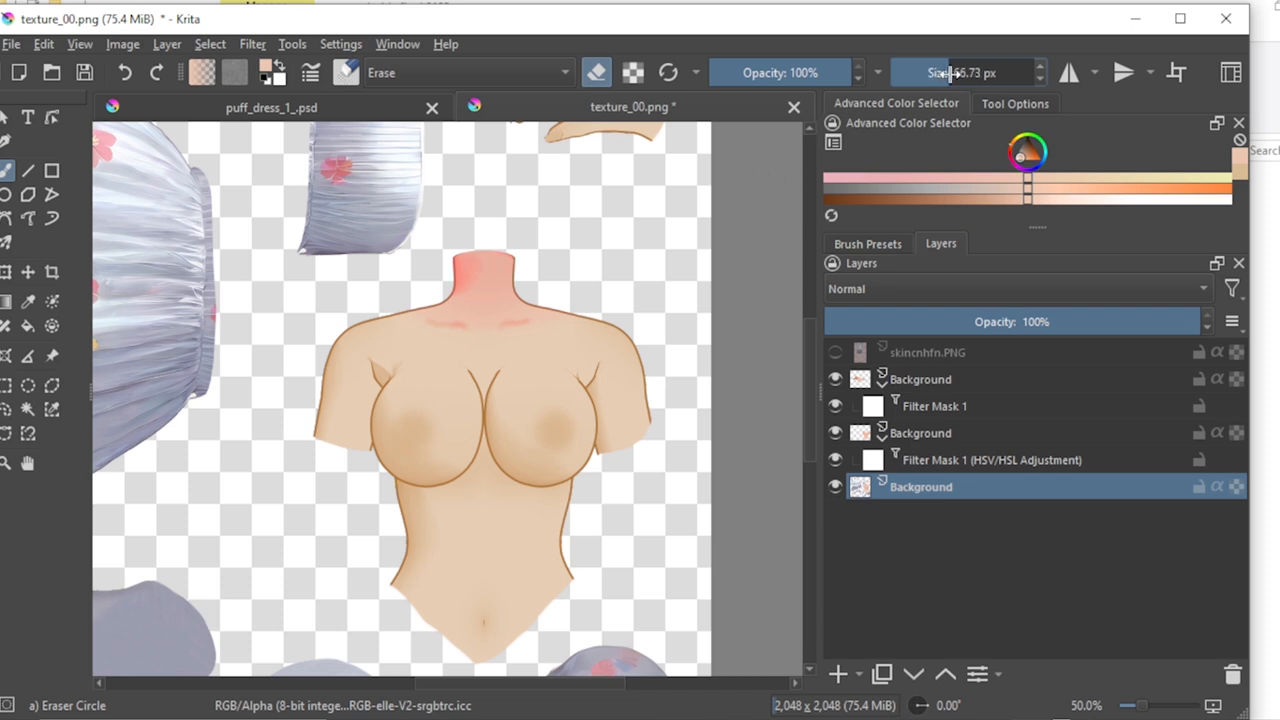
mouse_move(520, 255)
left_mouse_down()
mouse_move(445, 264)
mouse_move(536, 280)
mouse_move(443, 290)
mouse_move(544, 302)
mouse_move(412, 300)
mouse_move(470, 325)
mouse_move(521, 327)
mouse_move(609, 283)
left_mouse_up()
scroll(535, 291, "down", 4)
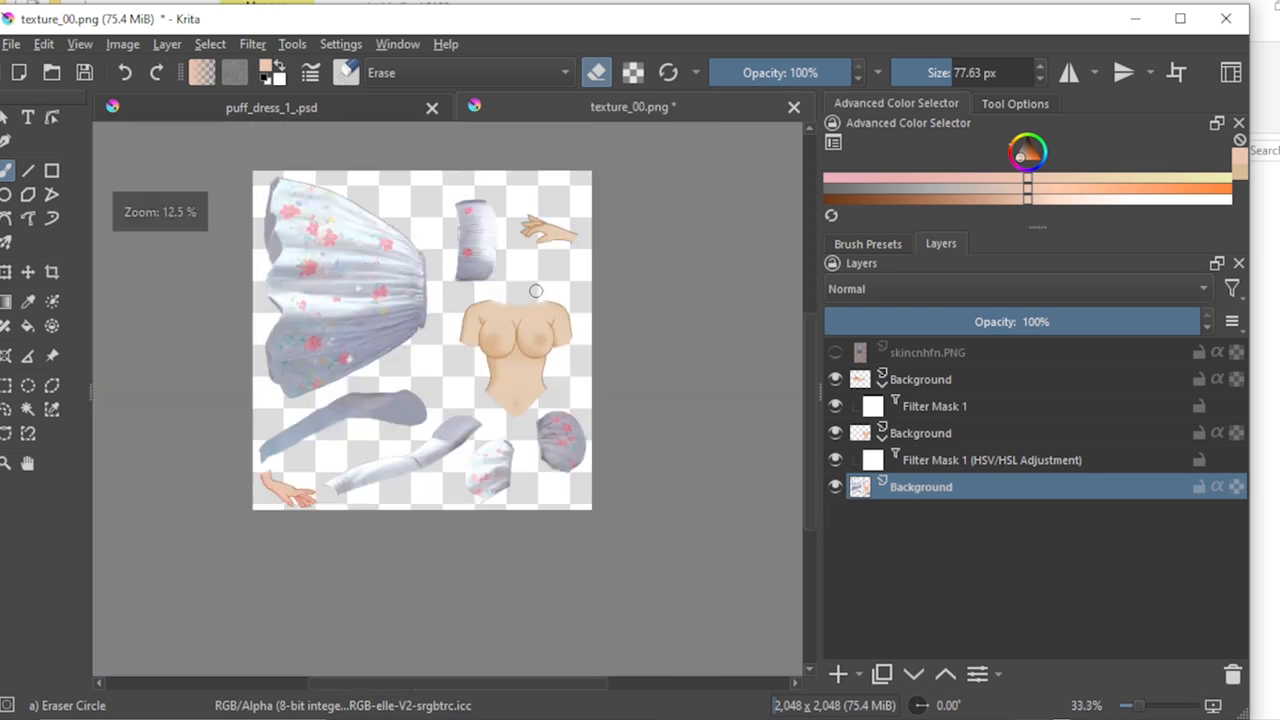
scroll(501, 424, "up", 2)
scroll(565, 378, "down", 2)
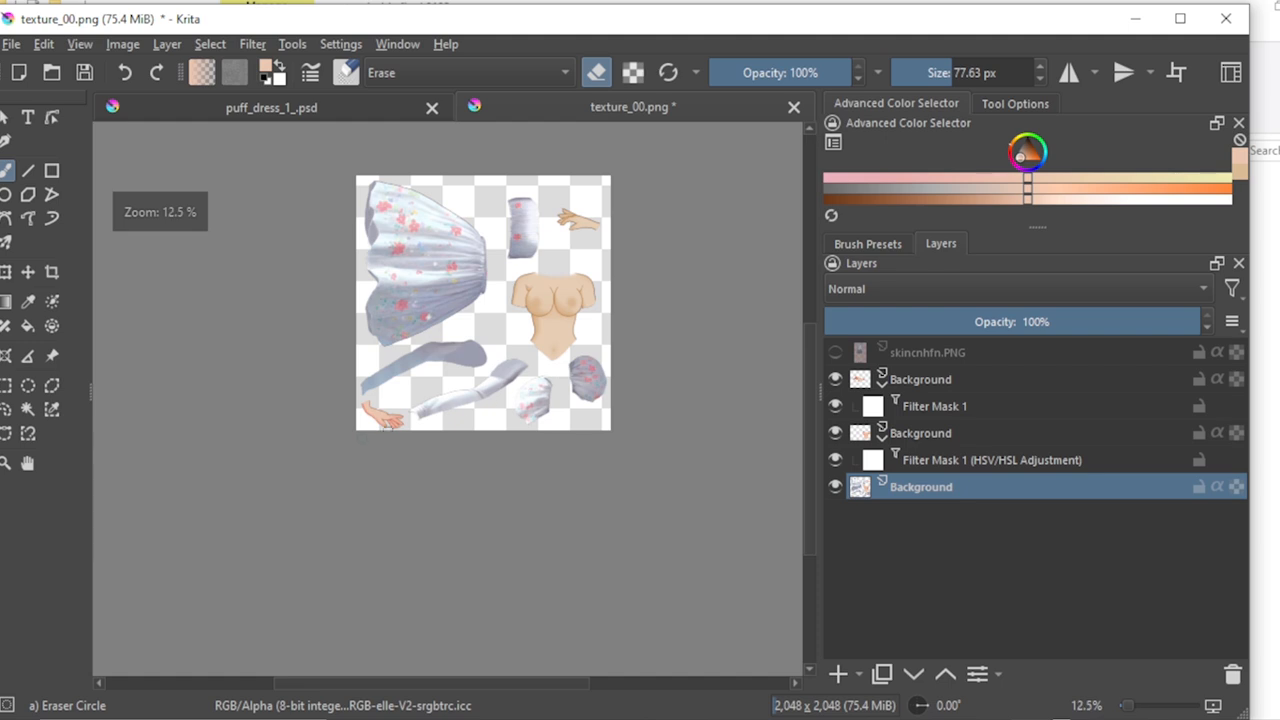
Step: Lasso the lower hand on the bottom Background layer and place it on its own layer
scroll(368, 432, "up", 5)
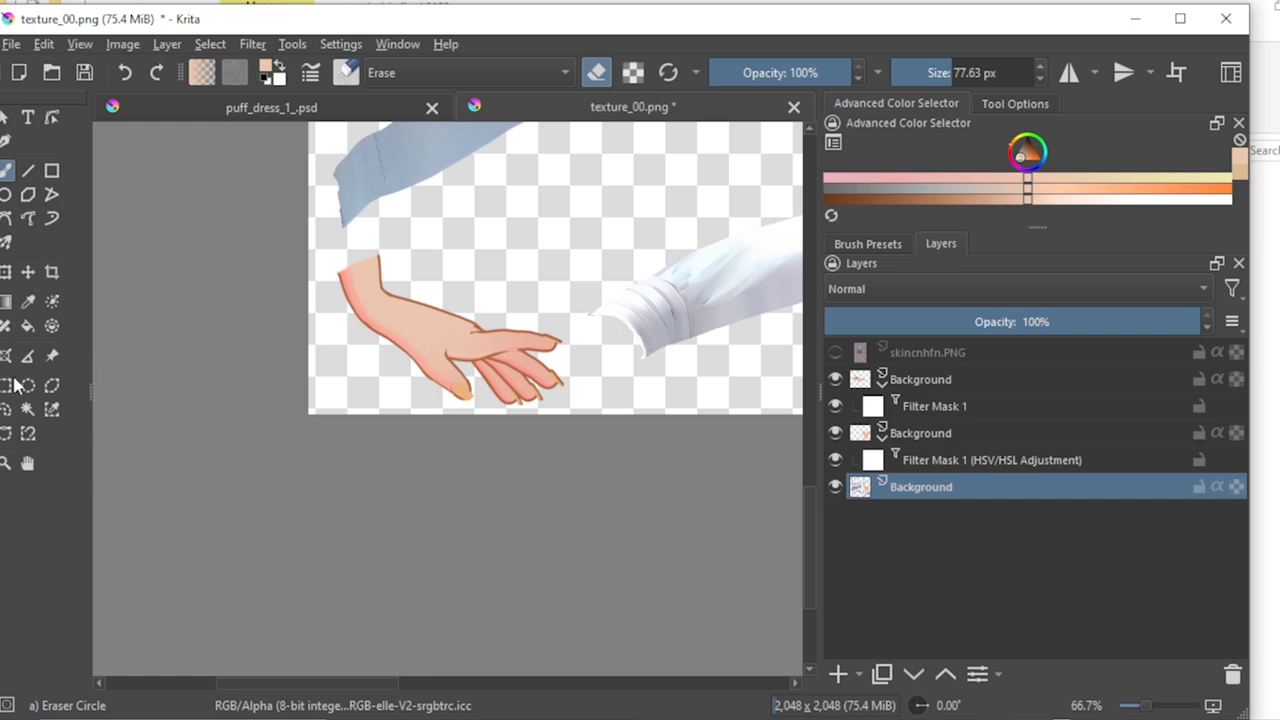
left_click(6, 410)
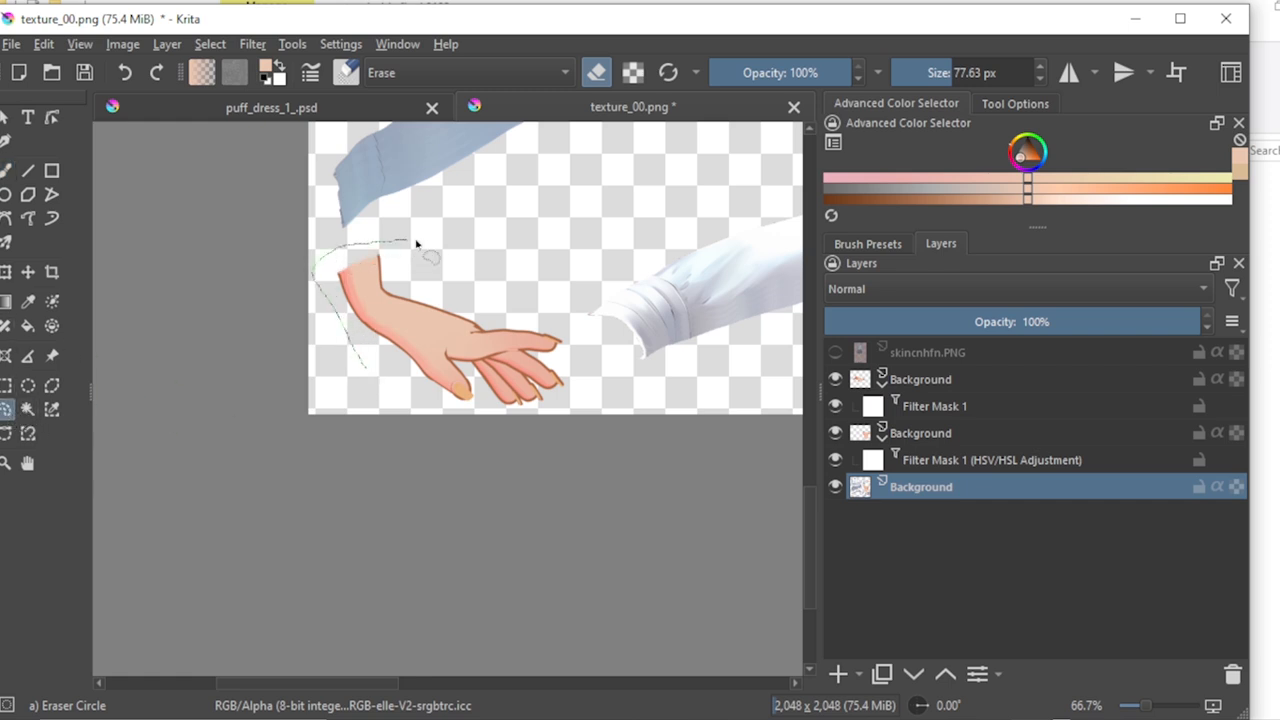
left_click_drag(591, 365, 553, 418)
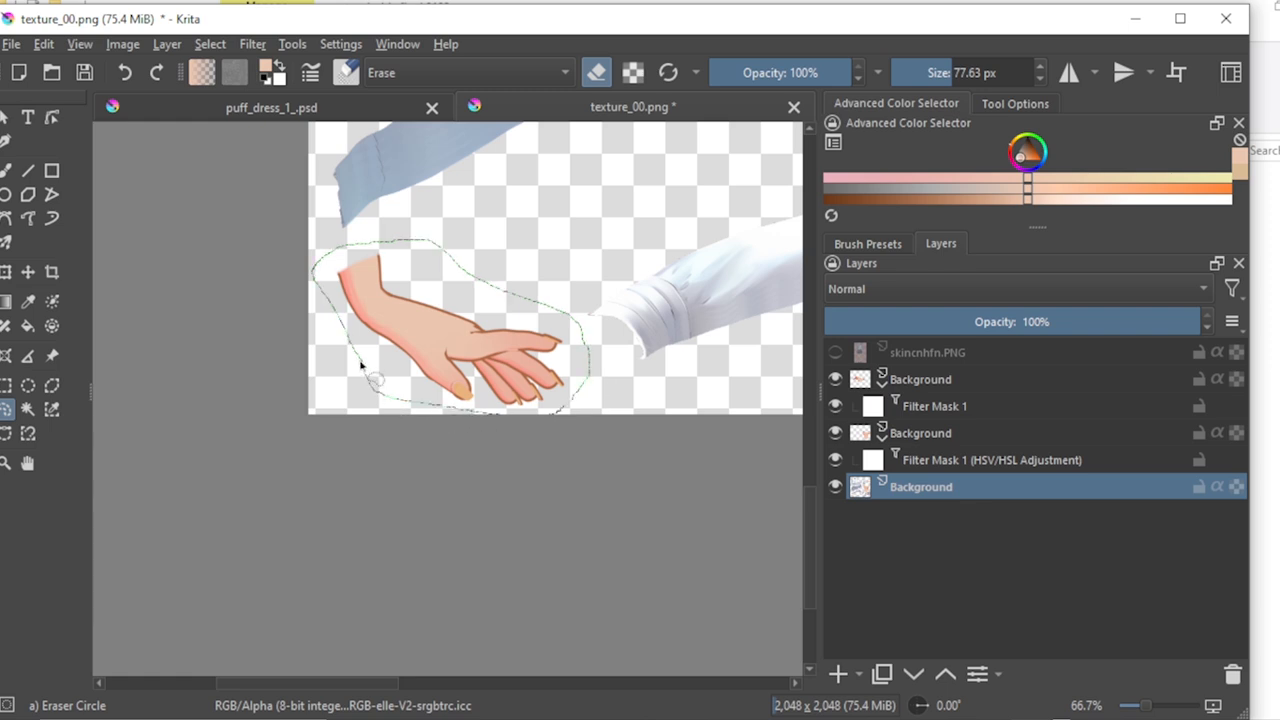
left_click_drag(362, 366, 366, 374)
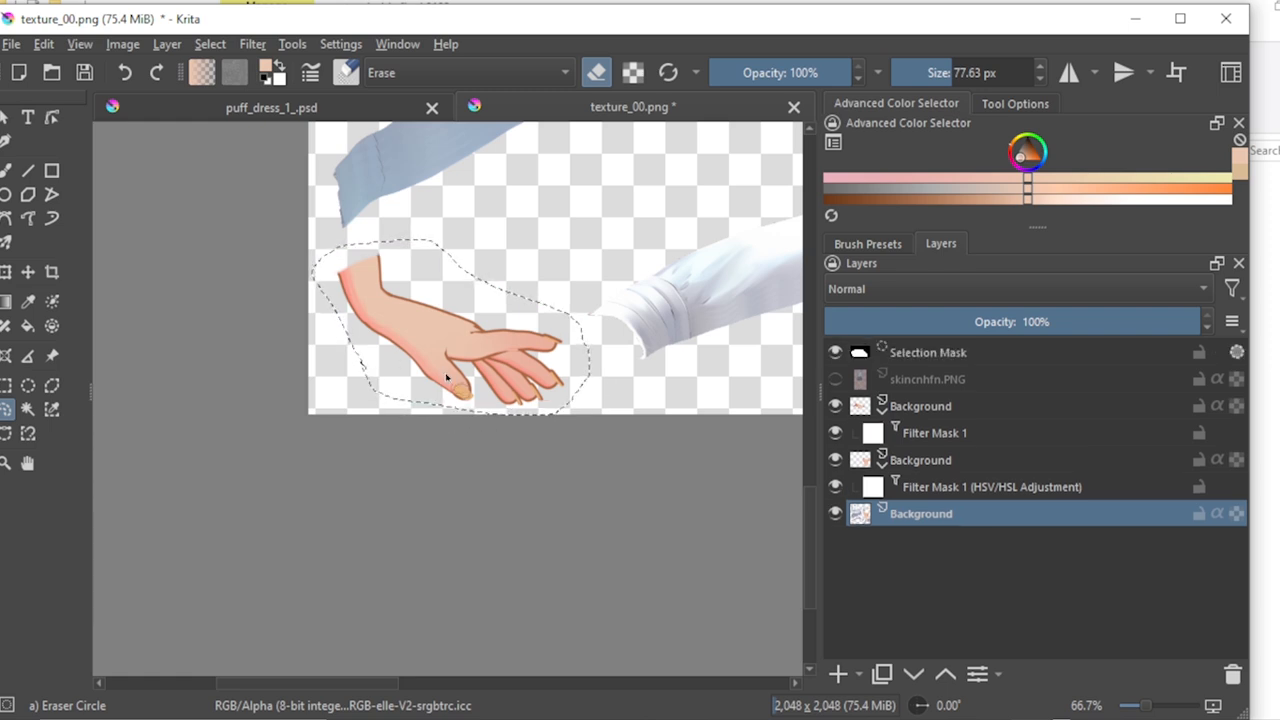
key("ctrl+alt+j")
Step: Add an HSV/HSL Adjustment filter mask to the lower hand's layer with Colorize on and Hue 31
right_click(922, 520)
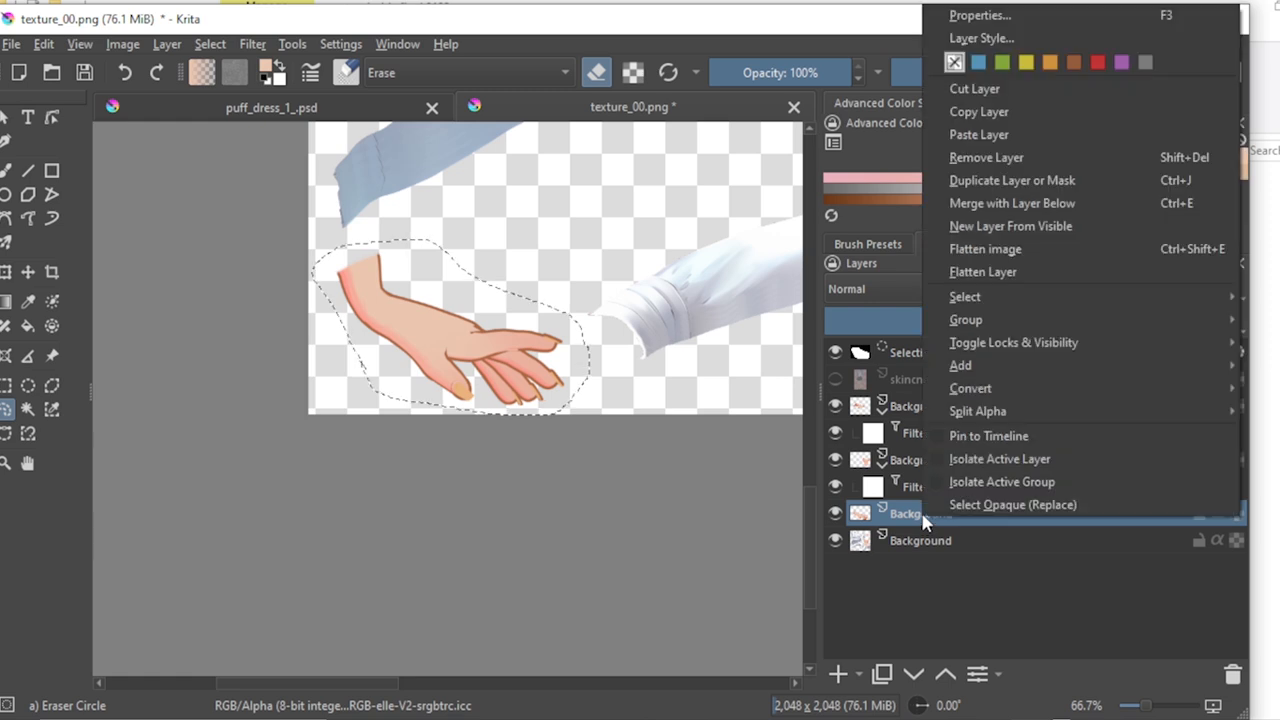
mouse_move(972, 370)
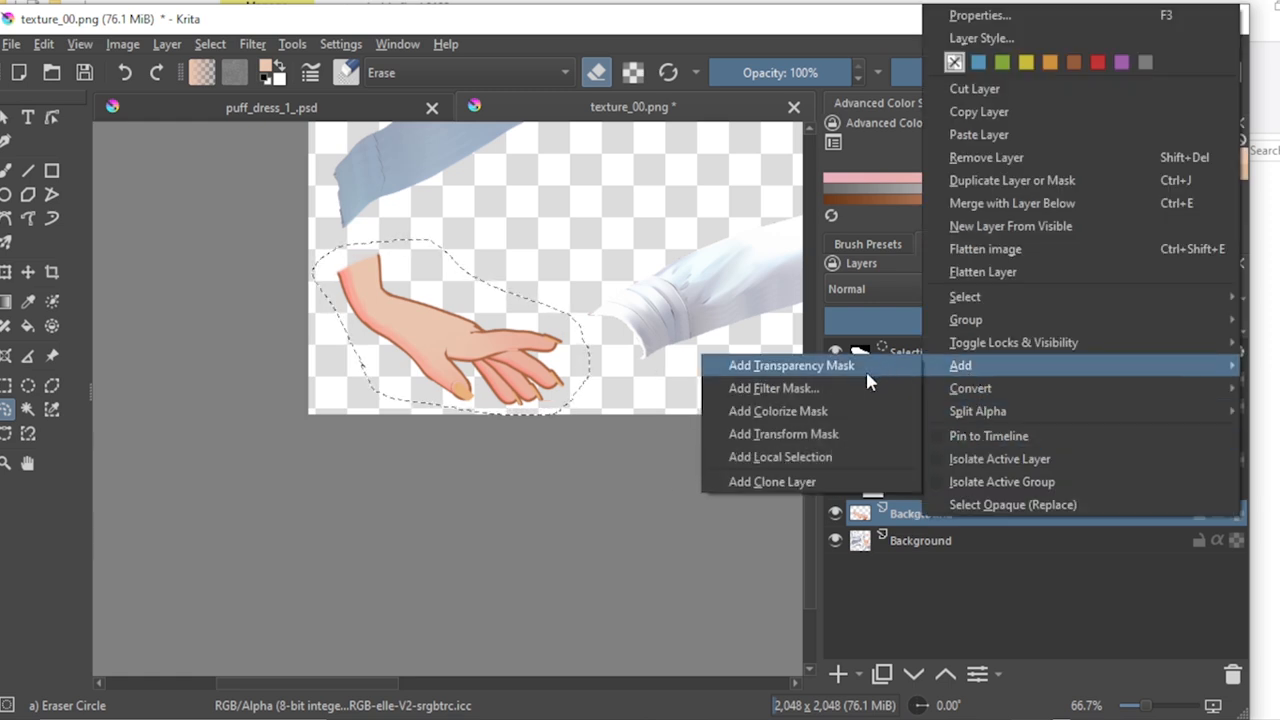
left_click(815, 389)
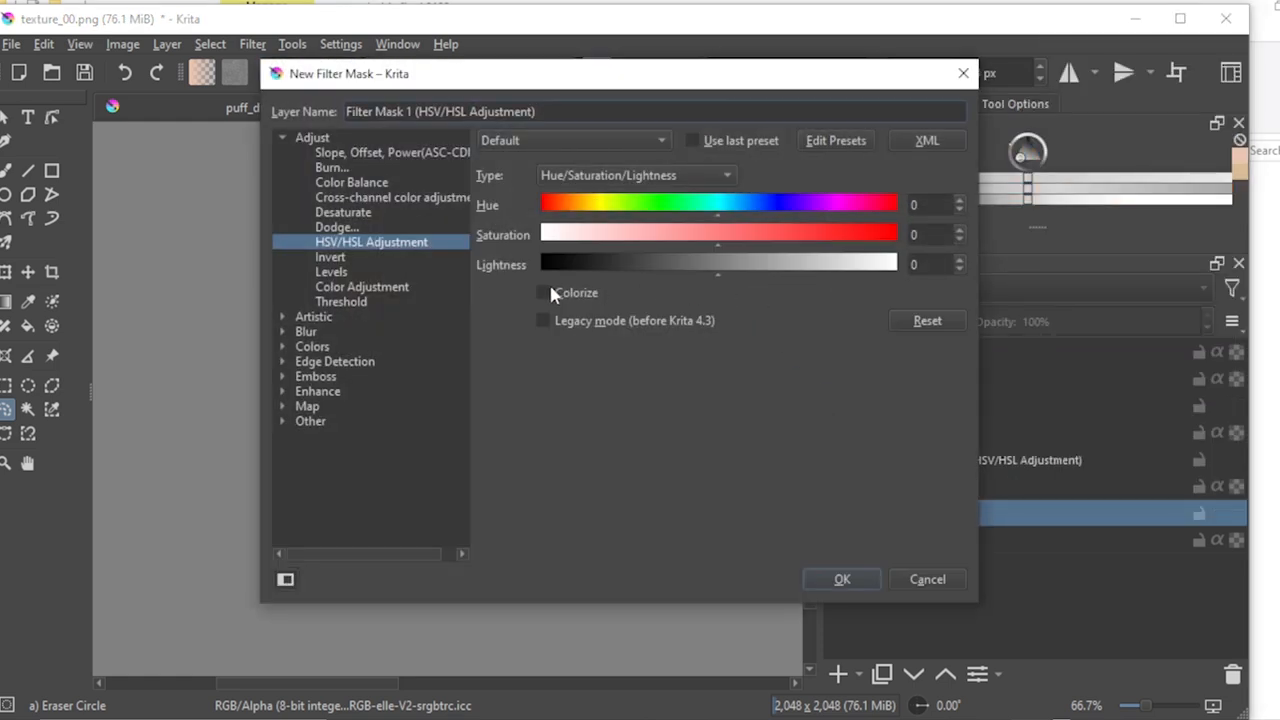
left_click(545, 293)
left_click_drag(935, 205, 893, 207)
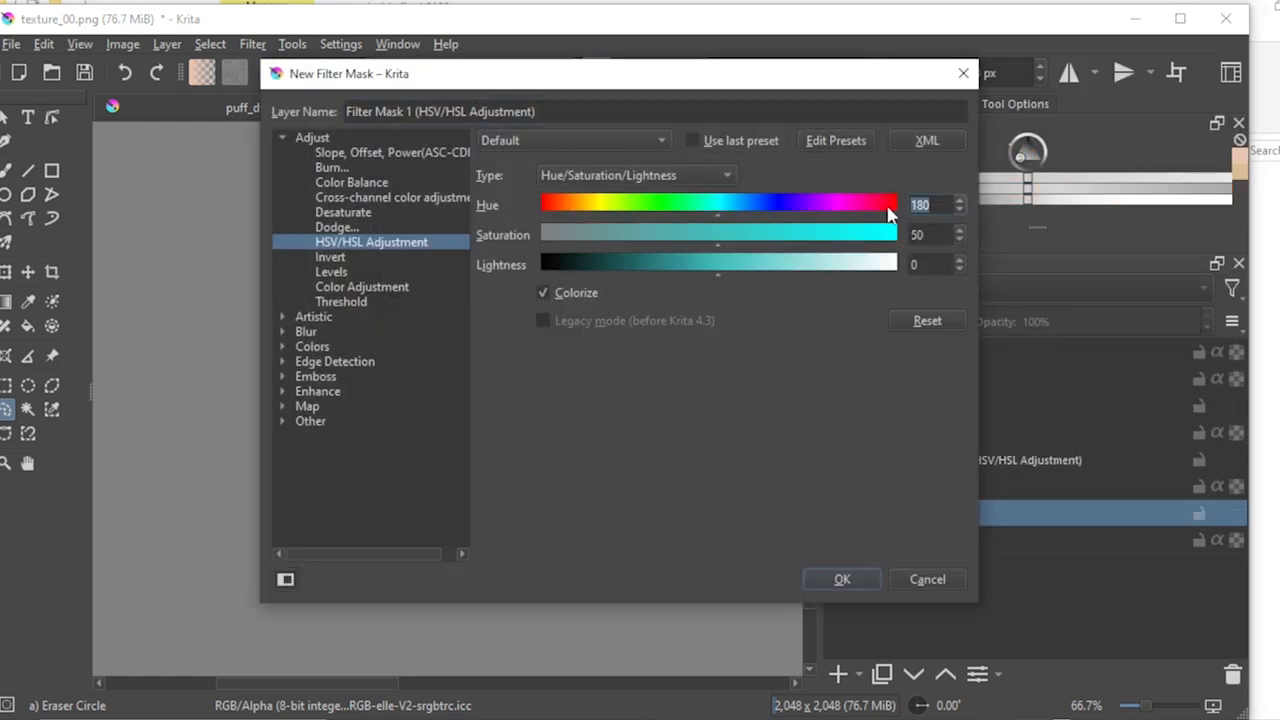
type("31")
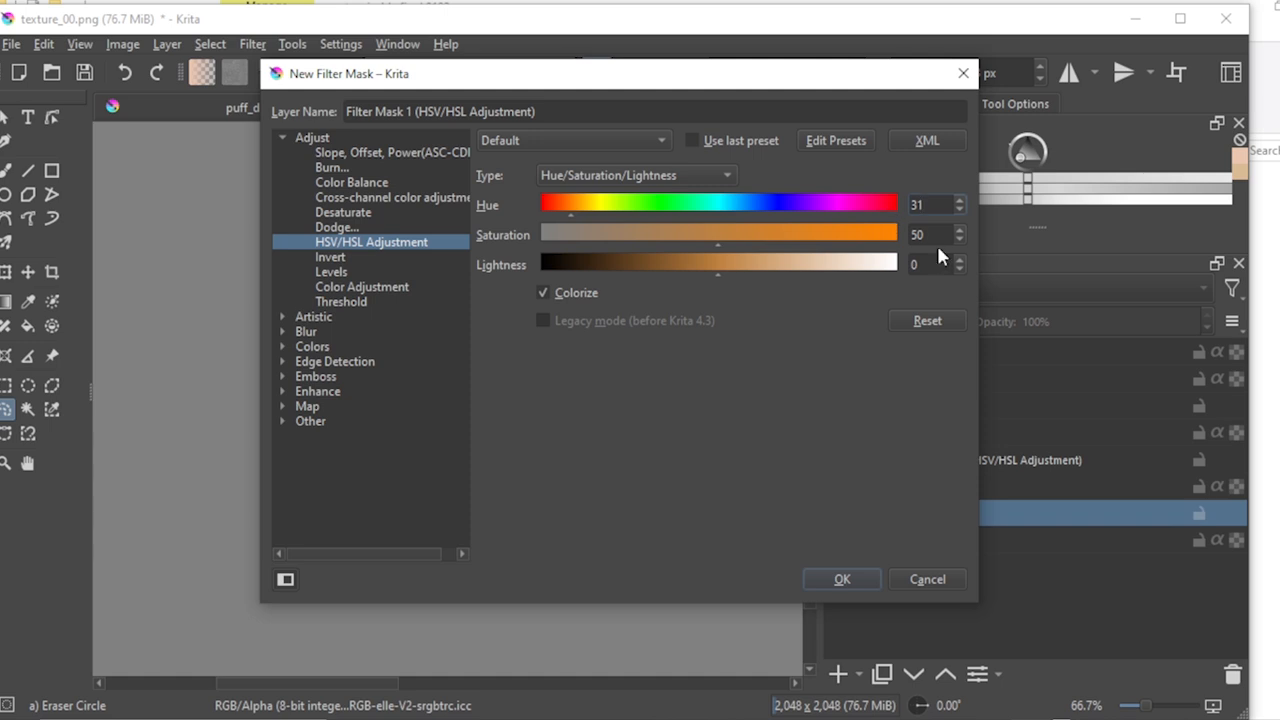
left_click(843, 580)
scroll(534, 451, "down", 5)
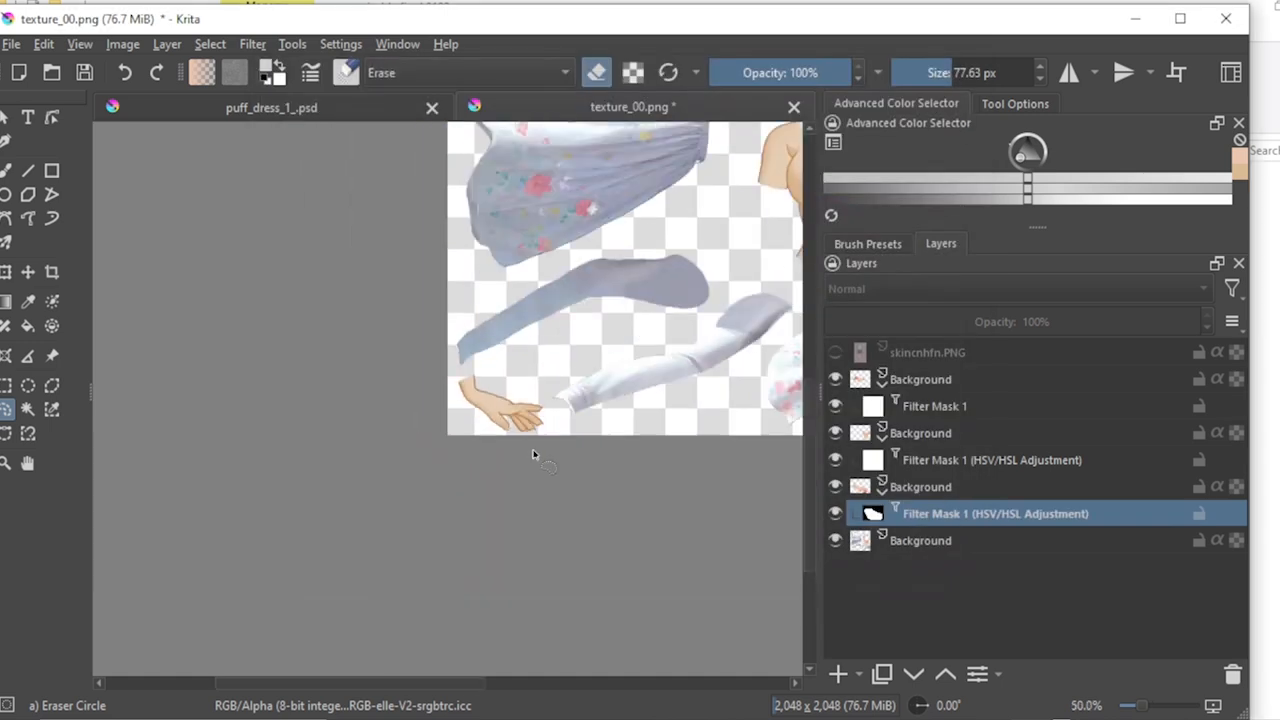
scroll(724, 338, "up", 2)
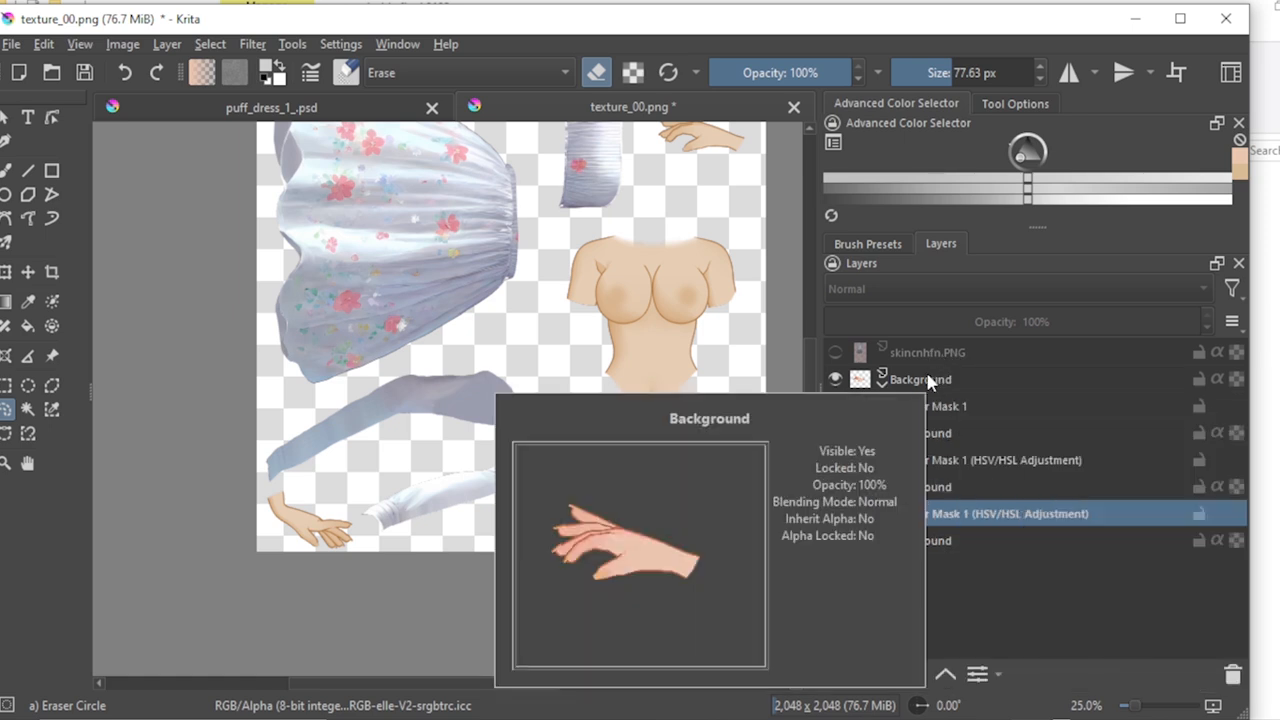
Step: Collapse the filter masks under the upper hand, torso and lower hand layers
left_click(883, 383)
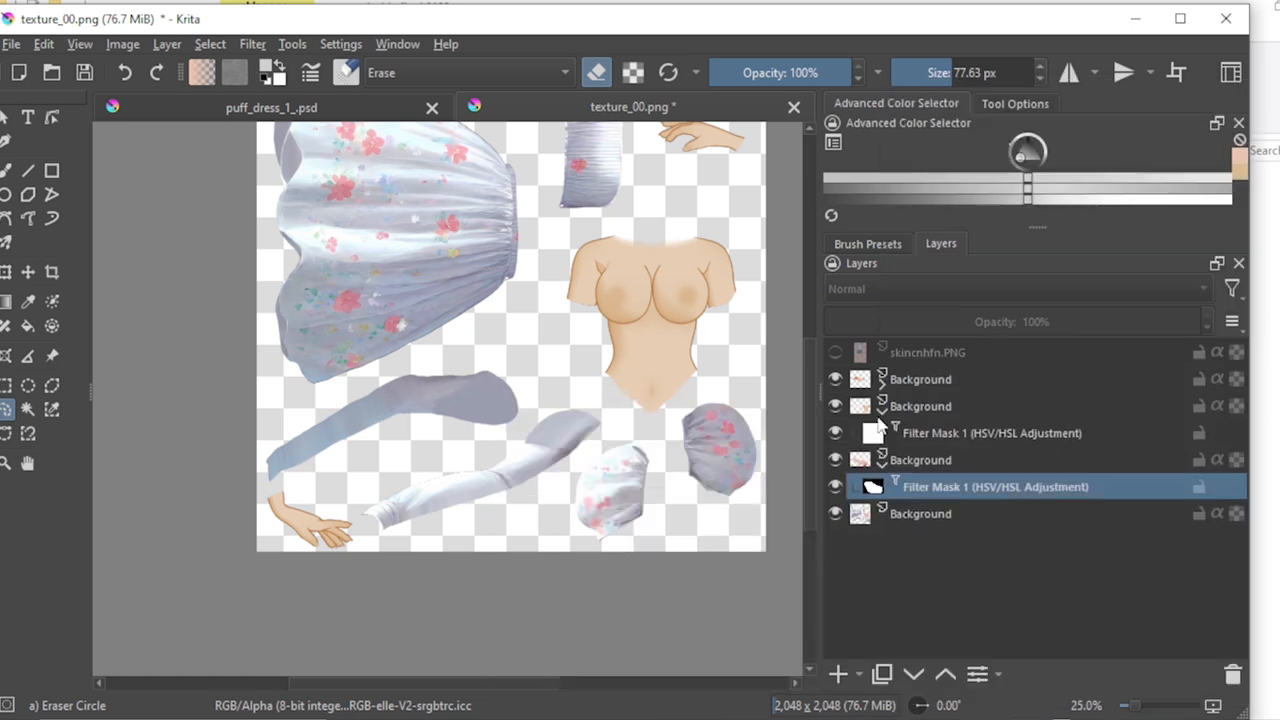
left_click(883, 412)
left_click(883, 439)
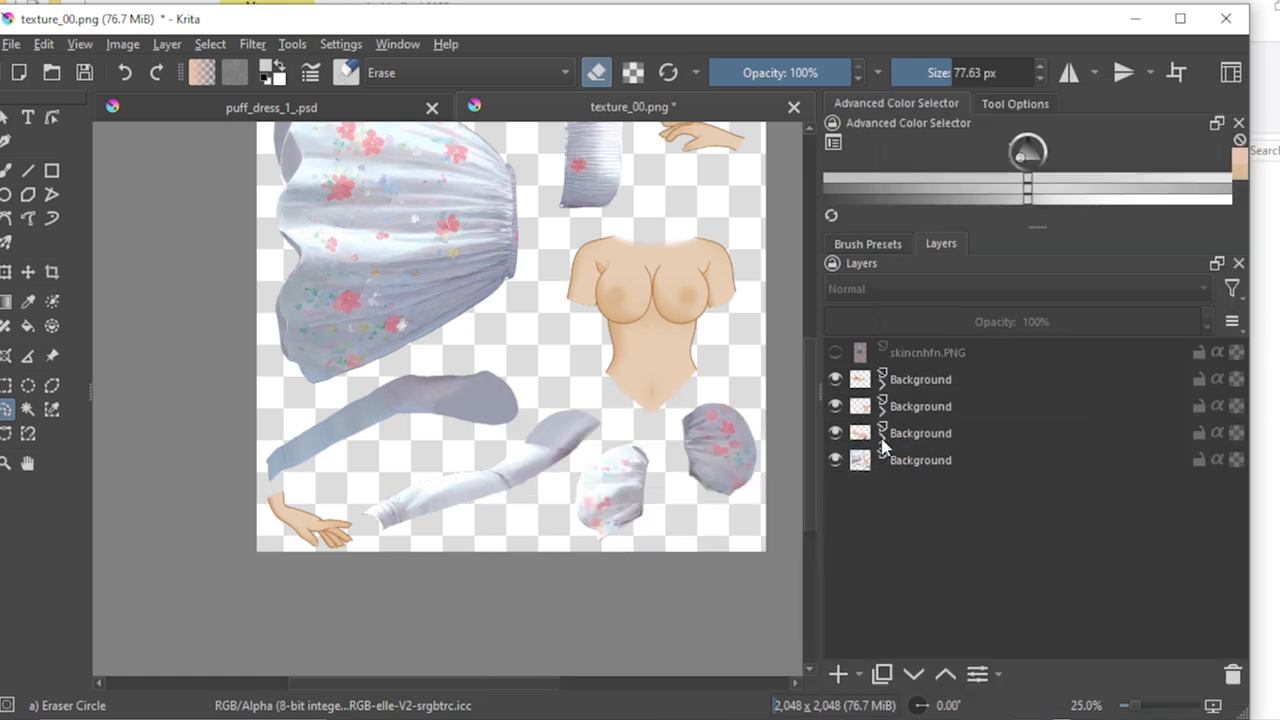
Step: Merge the four visible Background layers into a single layer
right_click(925, 386)
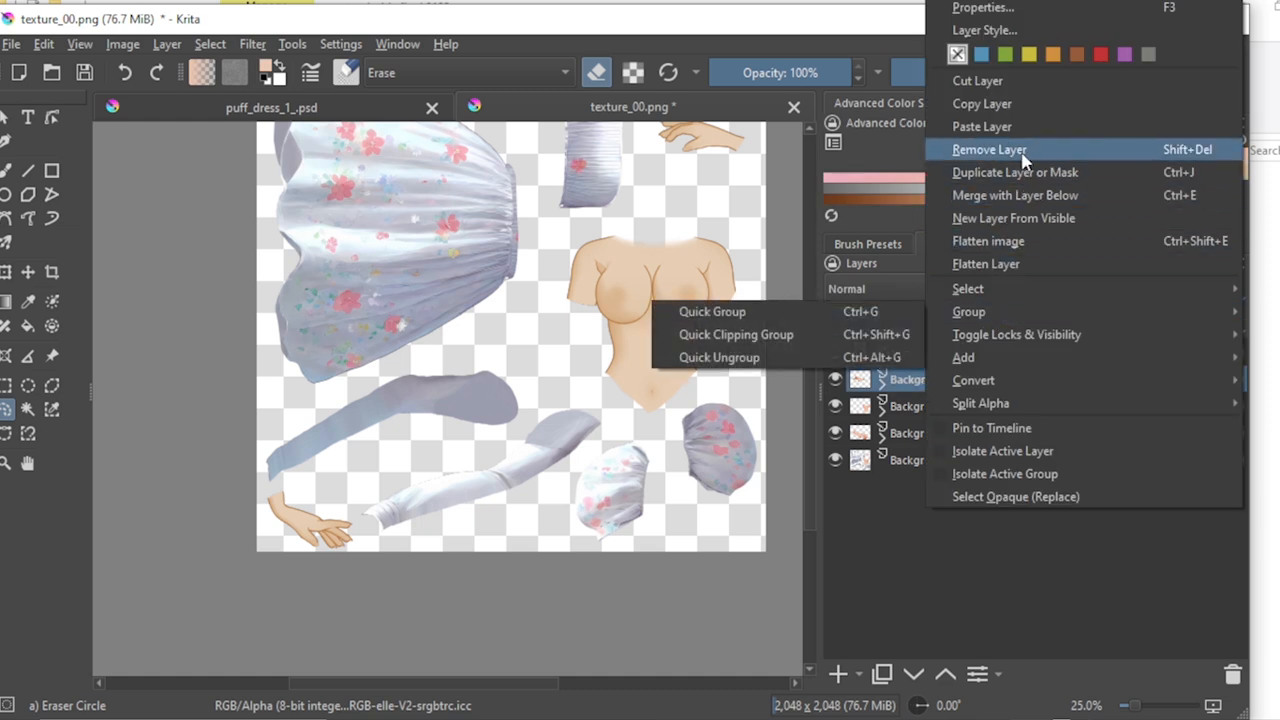
left_click(1020, 195)
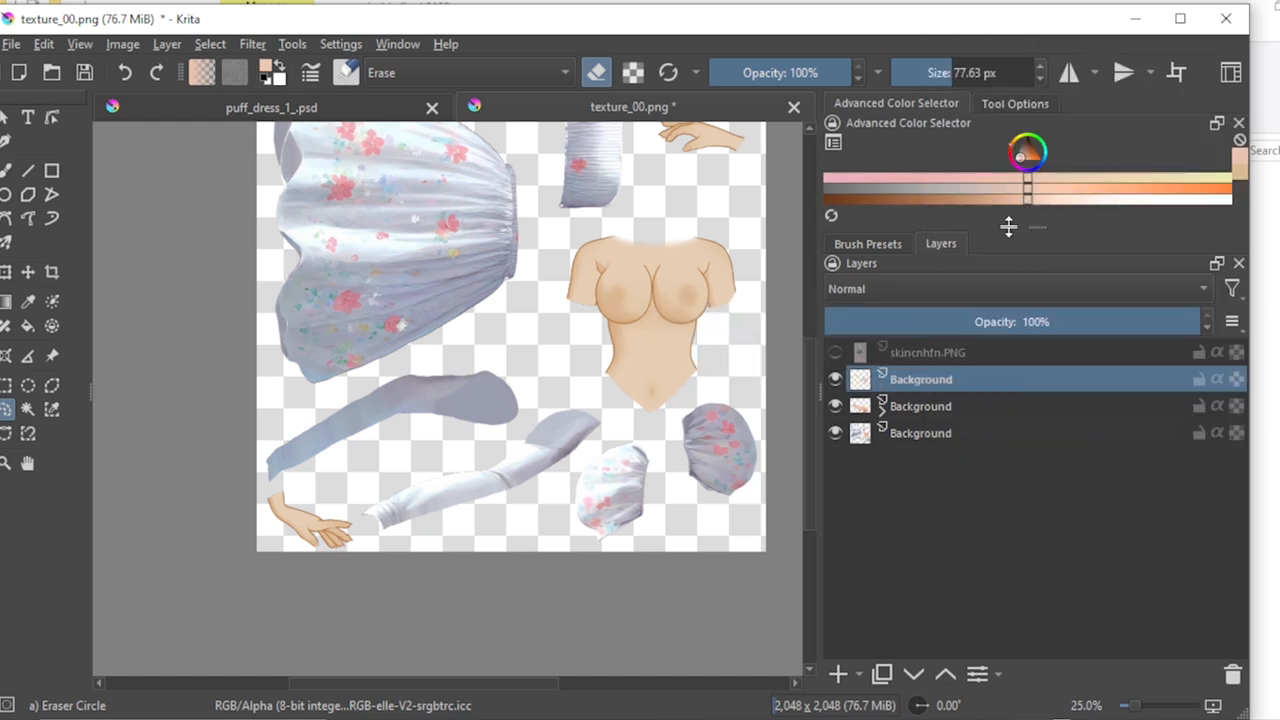
right_click(937, 390)
left_click(1034, 197)
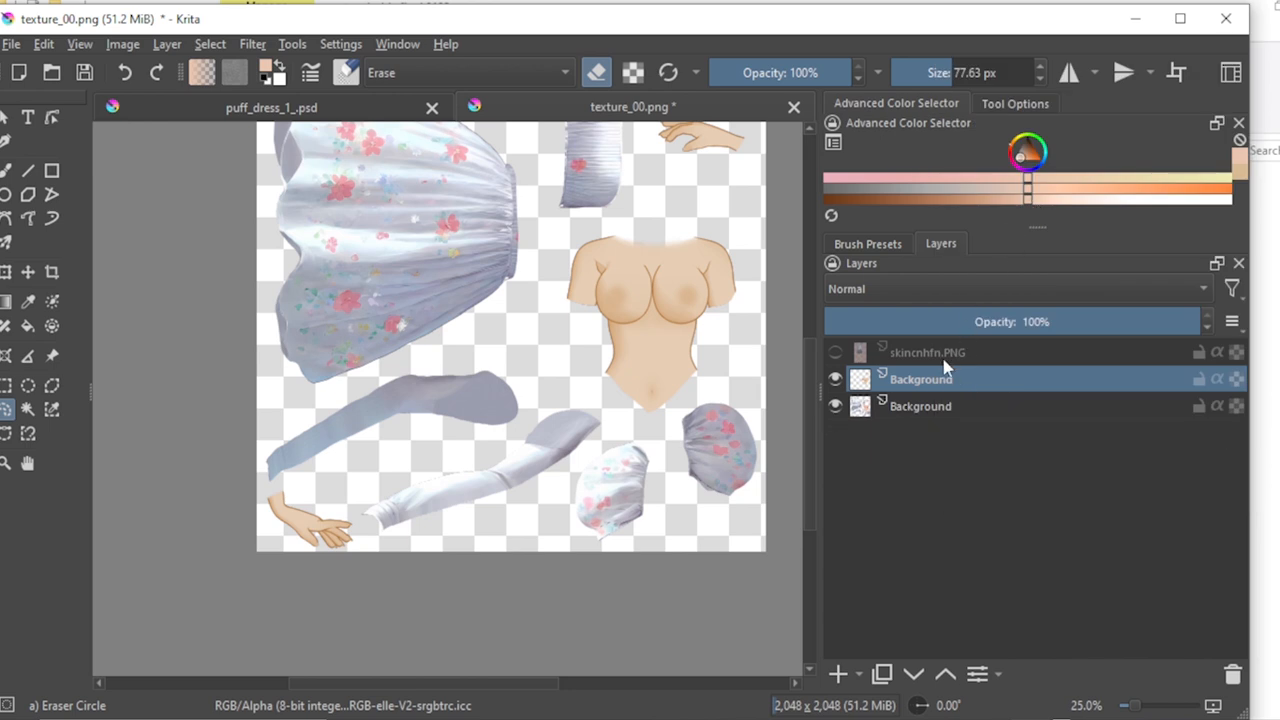
right_click(930, 390)
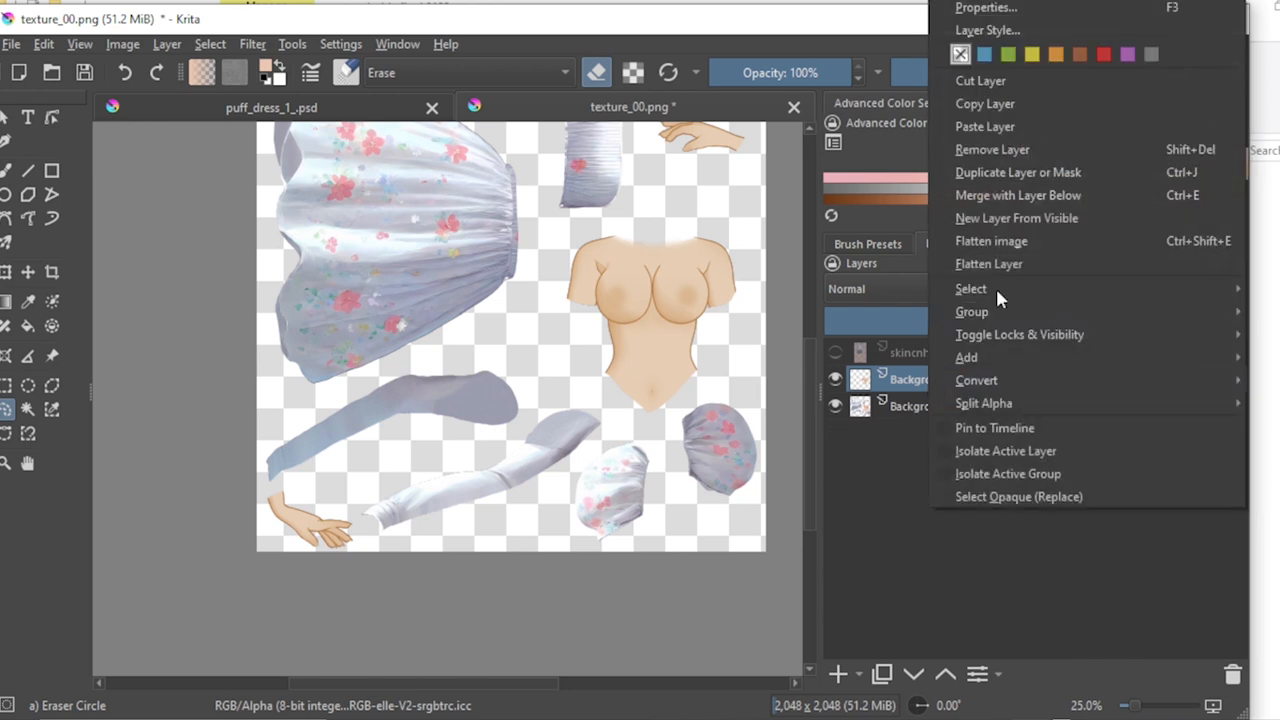
left_click(1020, 195)
Step: Cut the hidden skincnhfn.PNG reference layer out of the image
left_click(937, 356)
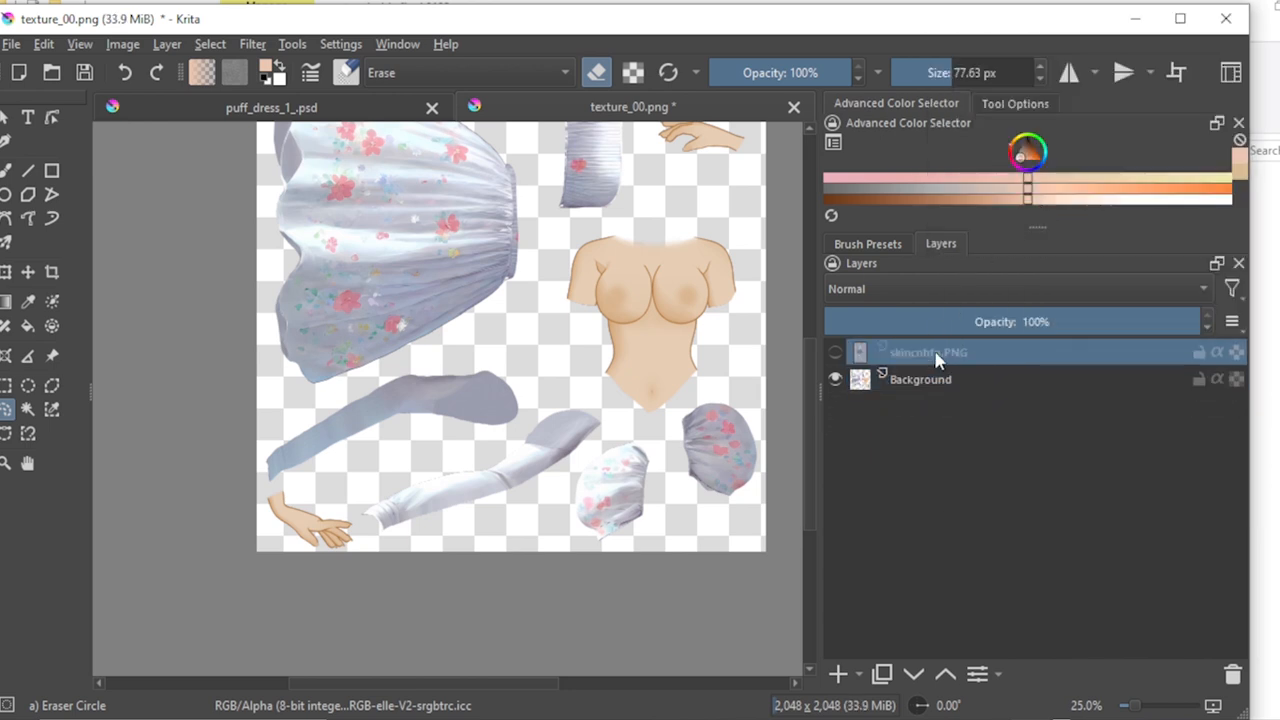
right_click(937, 357)
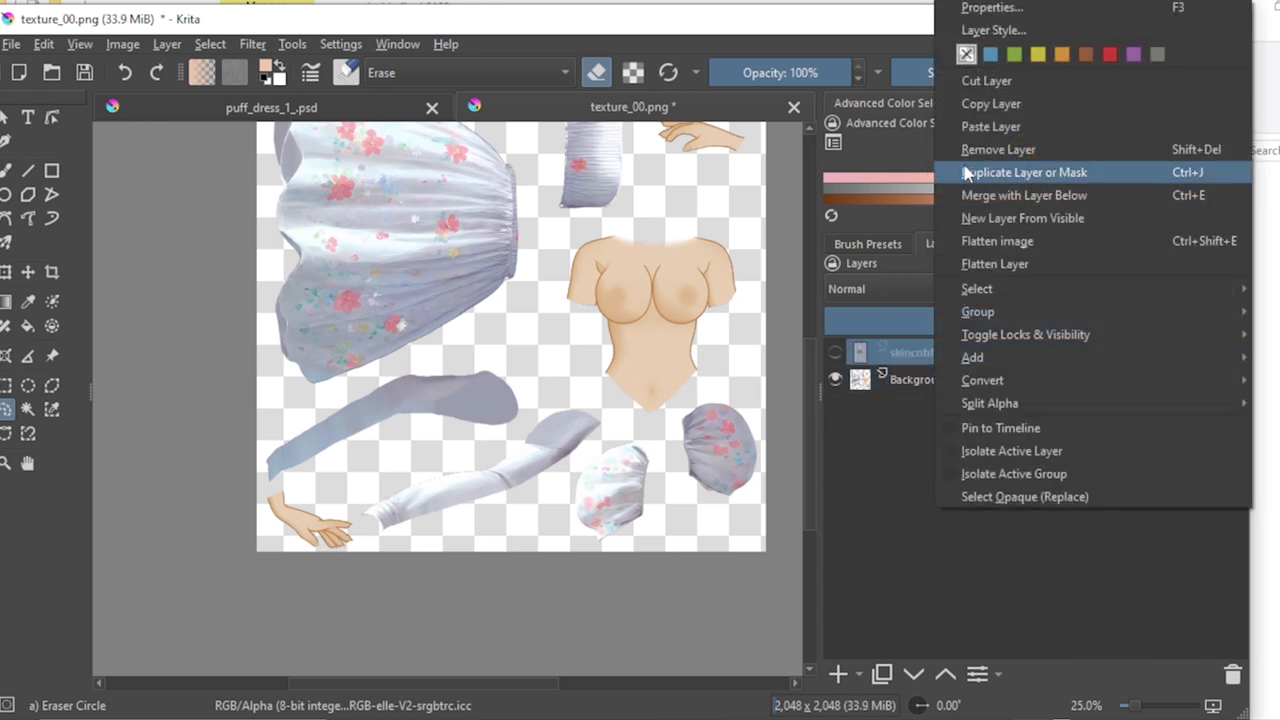
left_click(1003, 83)
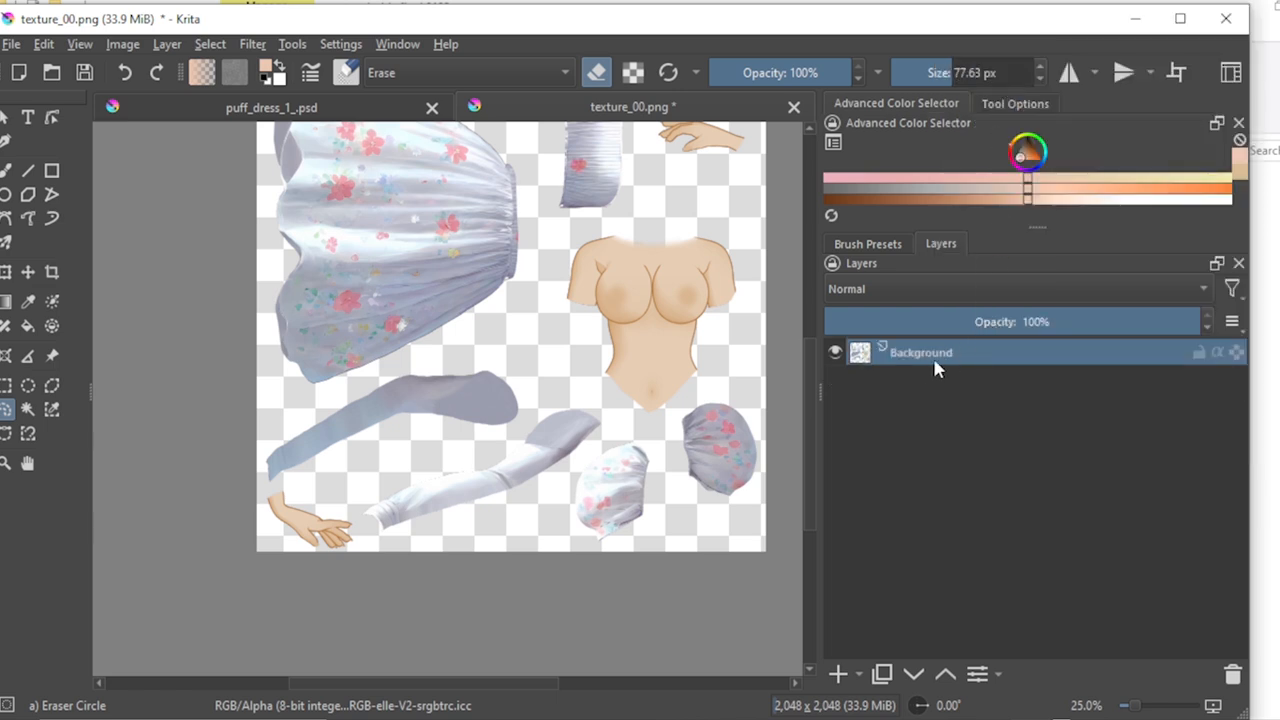
scroll(573, 396, "down", 2)
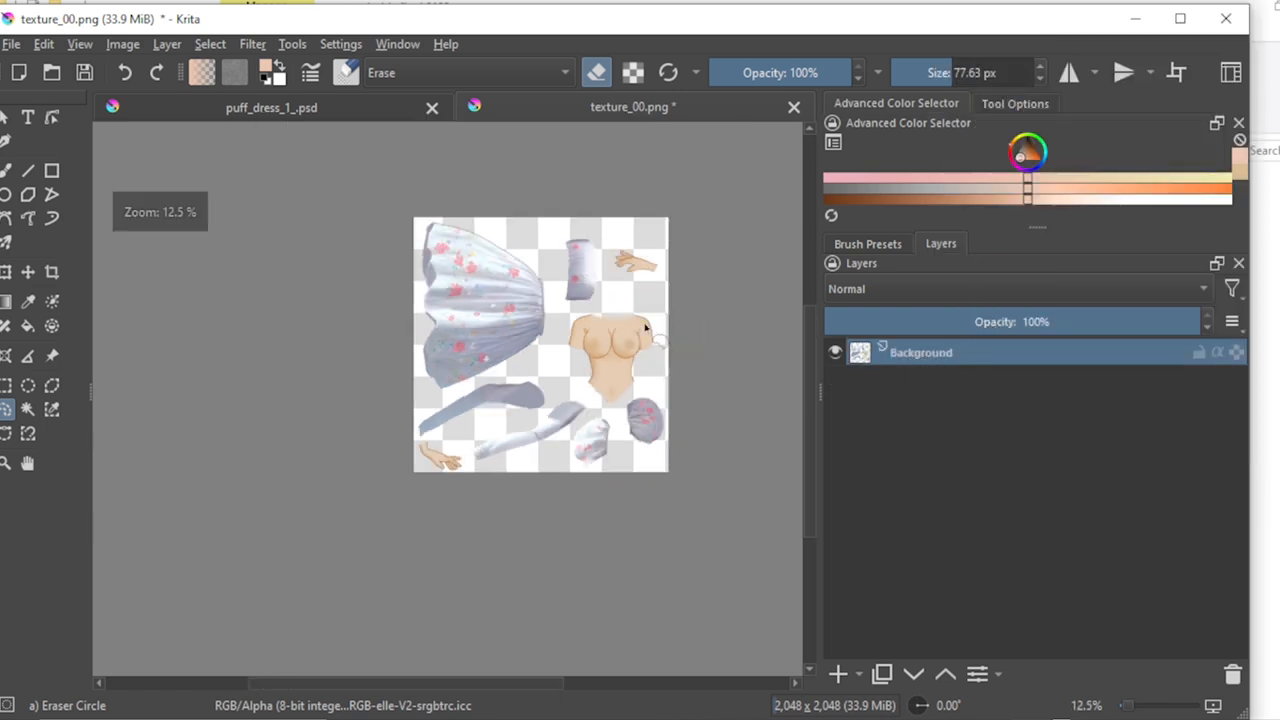
scroll(646, 326, "up", 2)
Step: Start exporting the image and choose the puff_dress_1_.2048 folder inside Live2DModels > Puff_Dress_1VTS as the destination
left_click(11, 45)
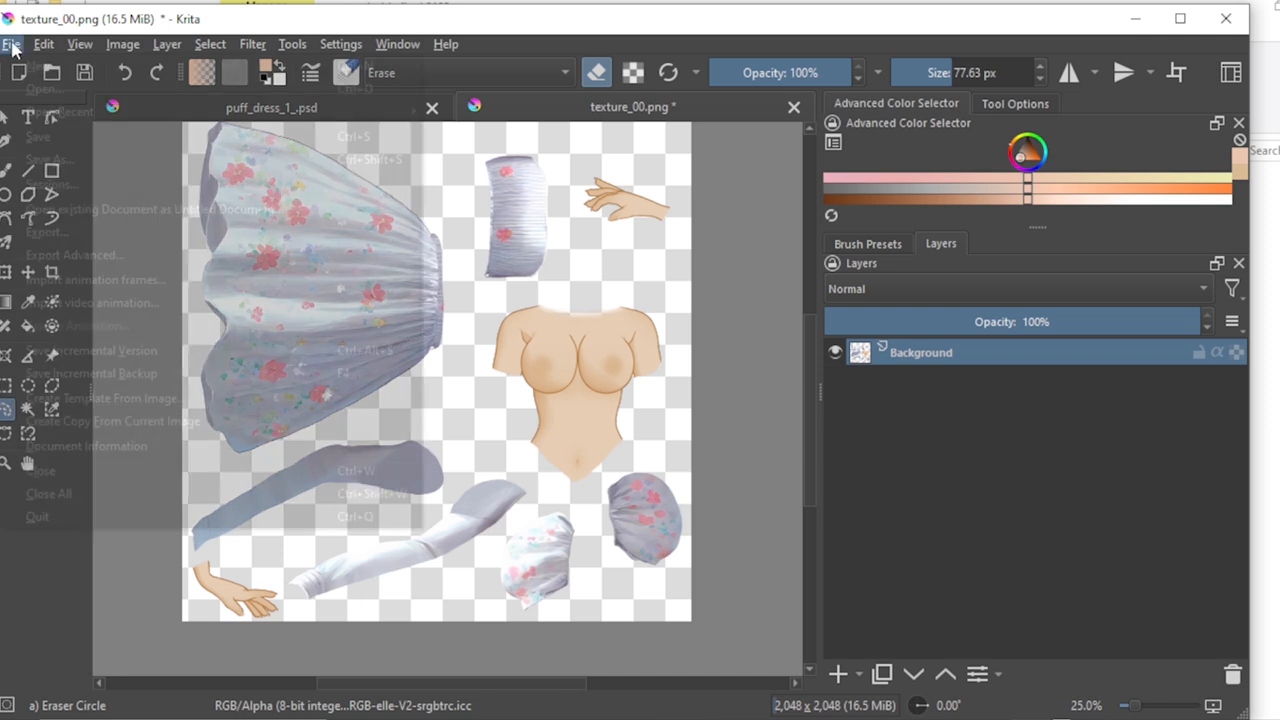
left_click(89, 235)
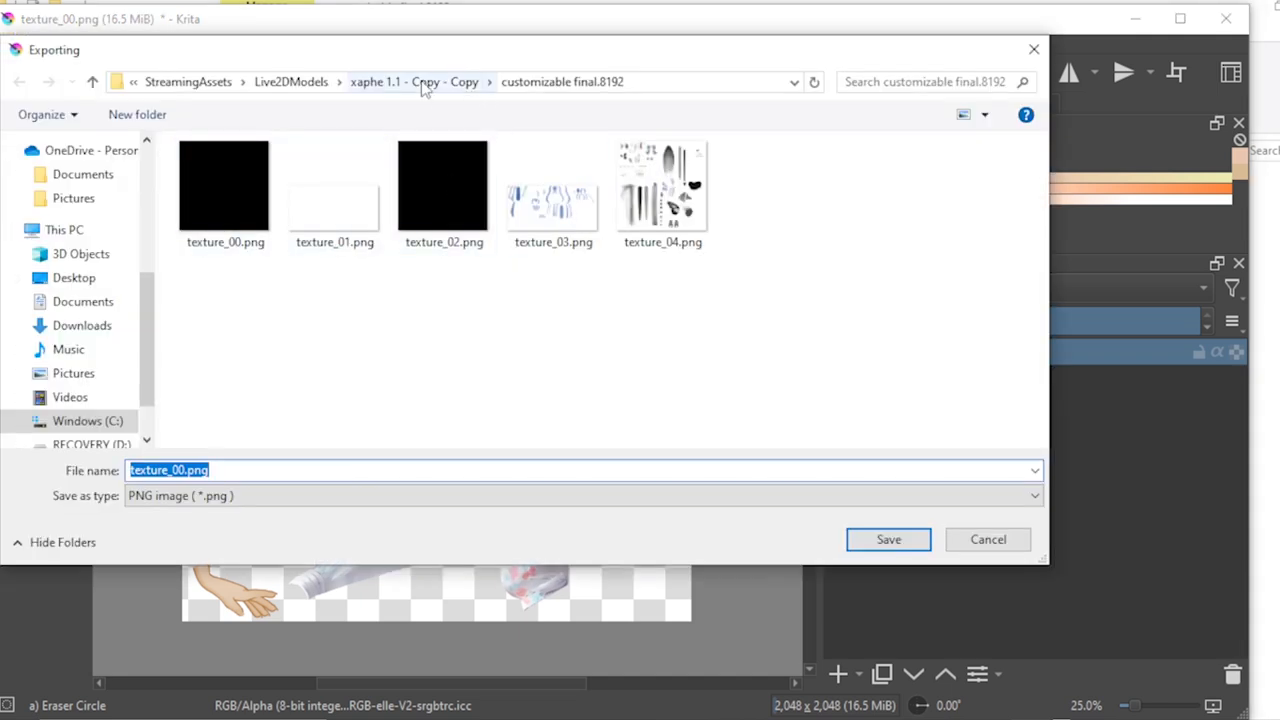
left_click(305, 86)
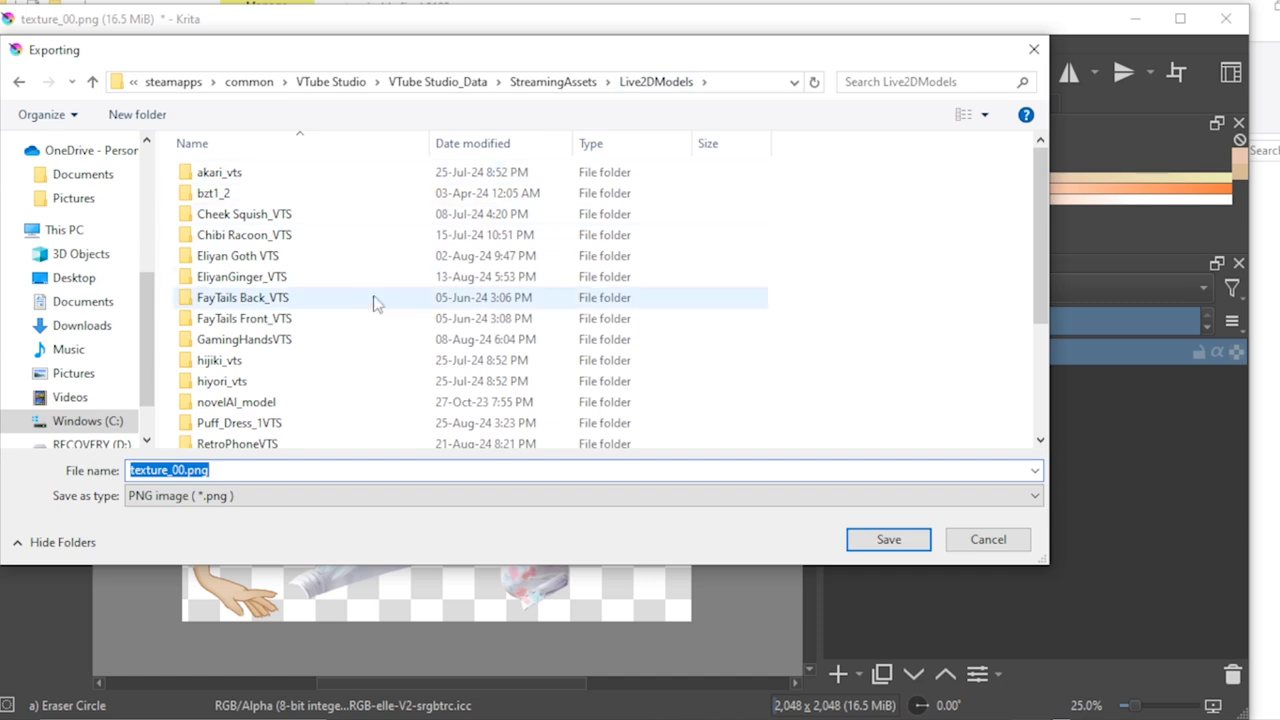
scroll(352, 257, "down", 3)
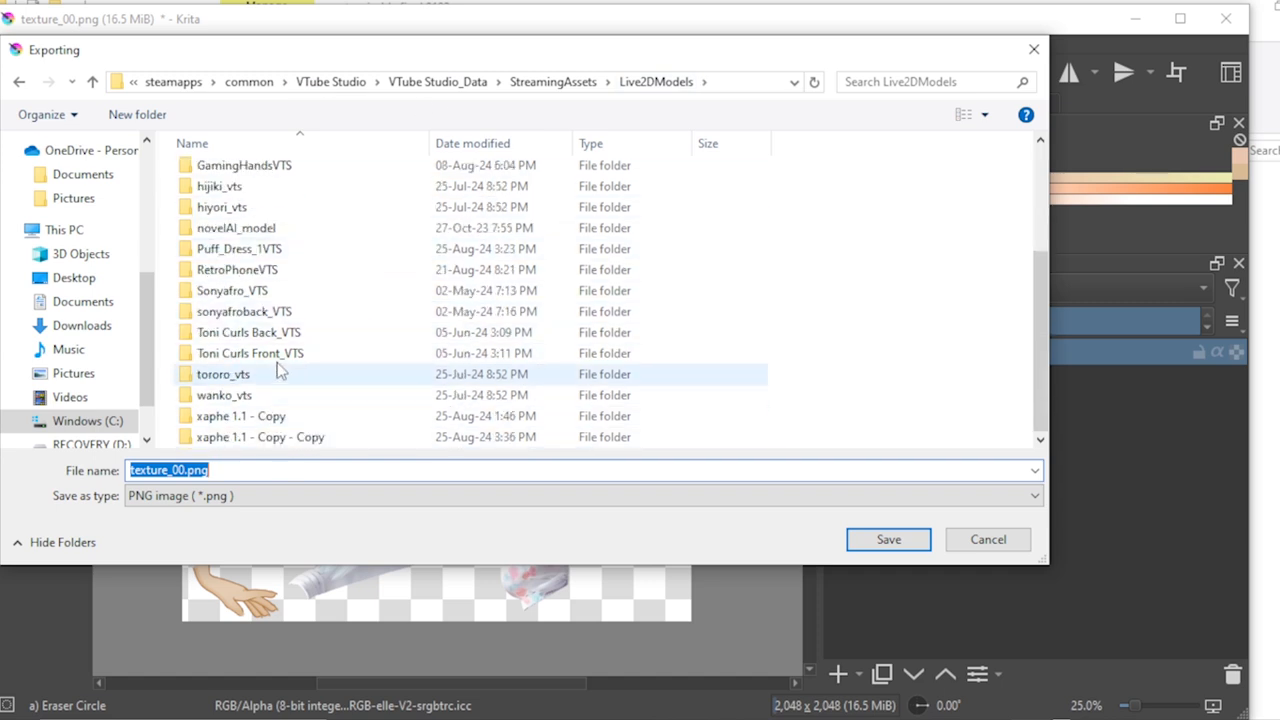
scroll(285, 360, "up", 2)
scroll(288, 350, "up", 1)
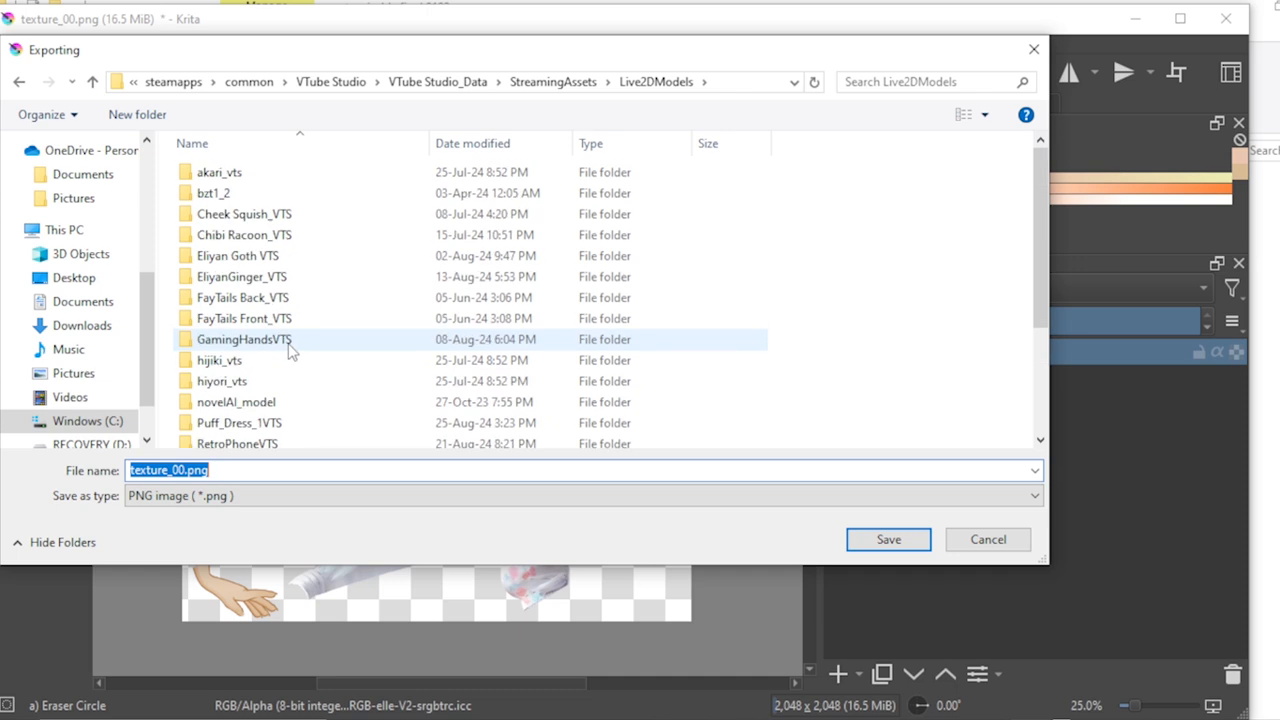
scroll(282, 320, "down", 1)
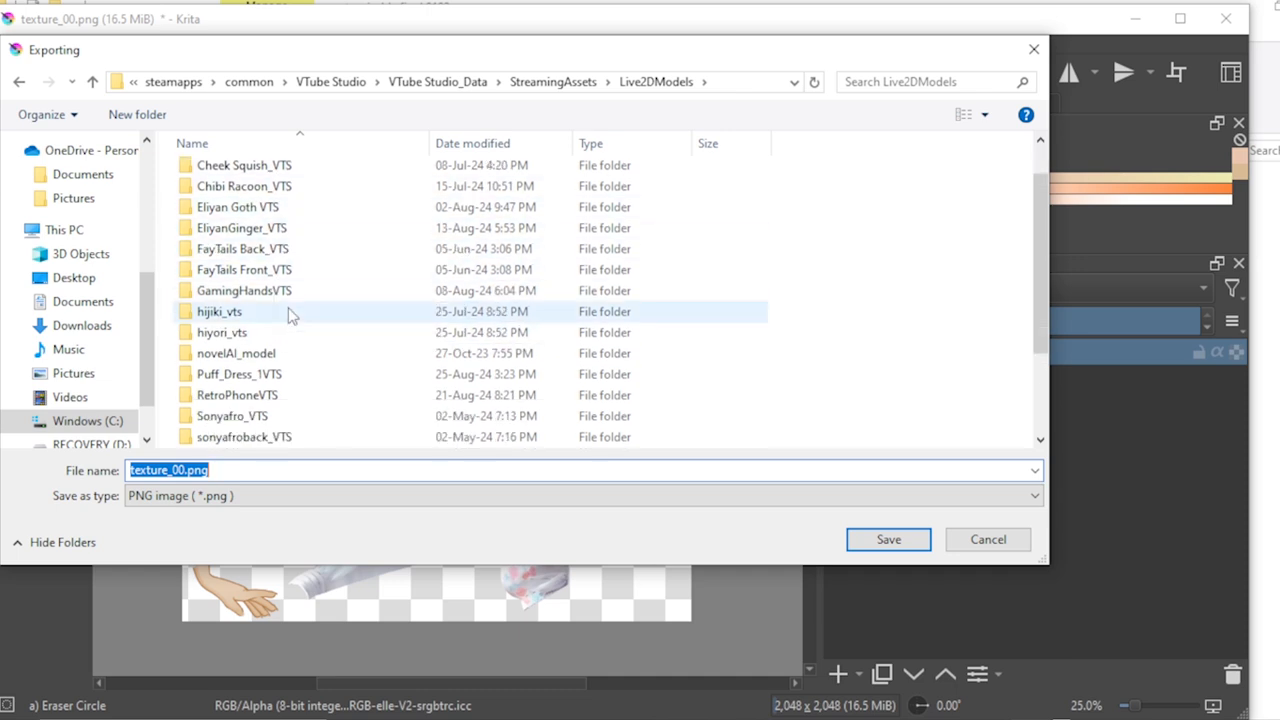
double_click(264, 380)
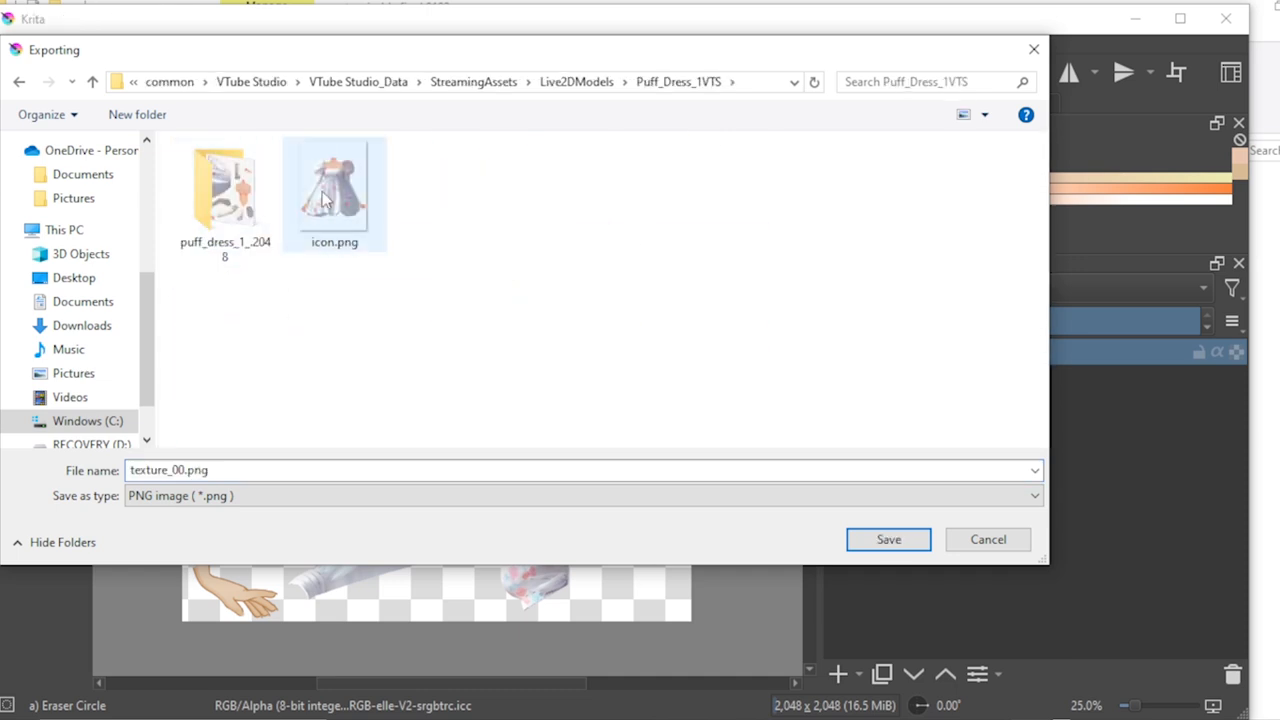
double_click(240, 207)
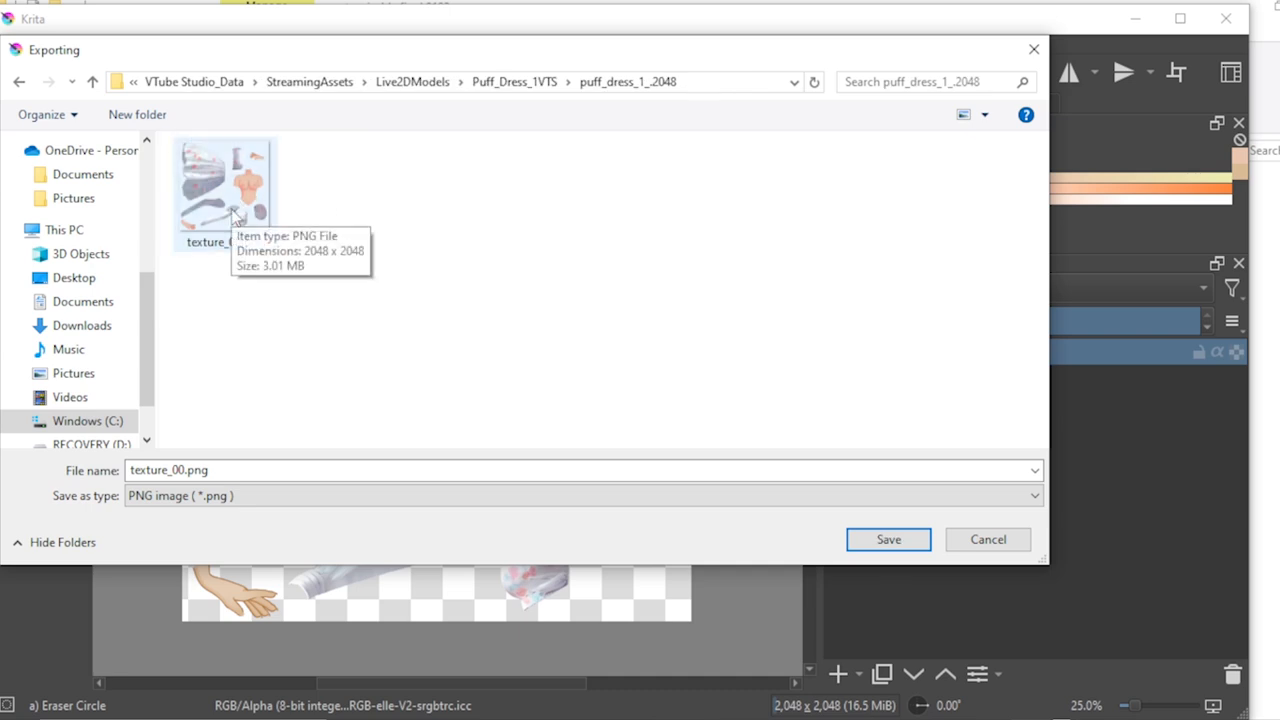
Step: Name the exported file texture_01.png and save it as a PNG with the default export options
left_click_drag(237, 196, 1154, 543)
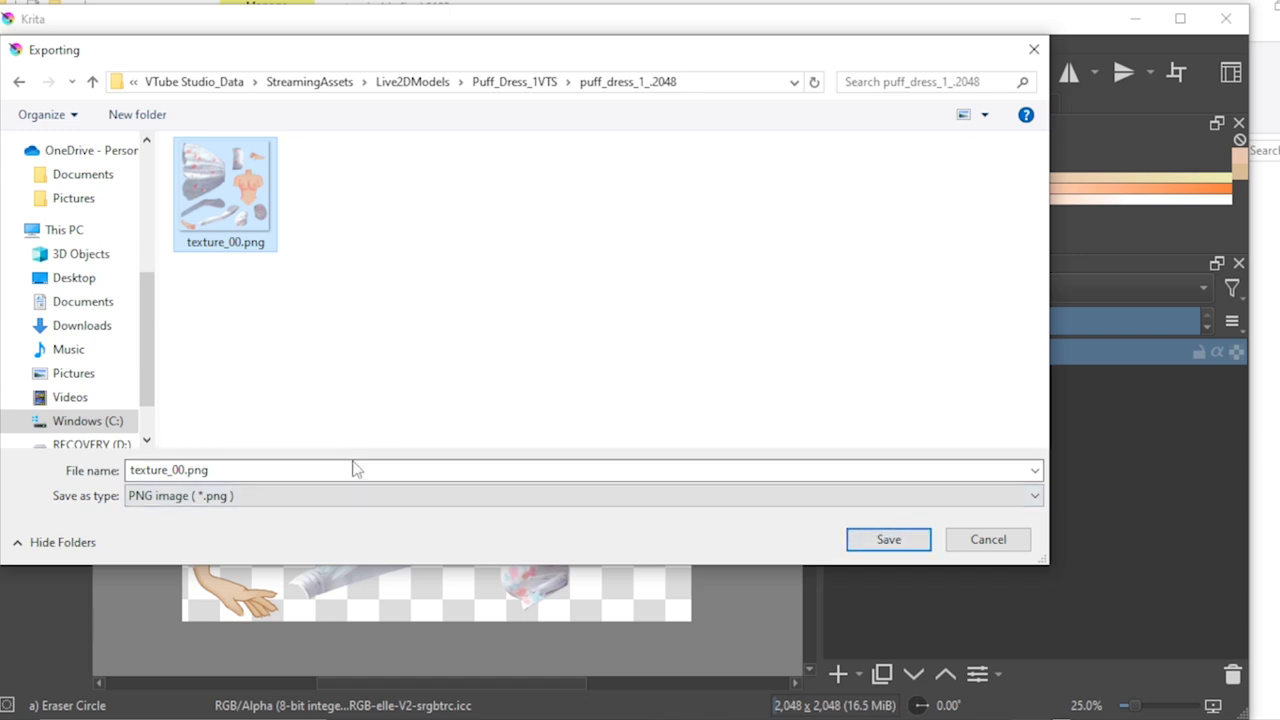
left_click(186, 469)
left_click(186, 469)
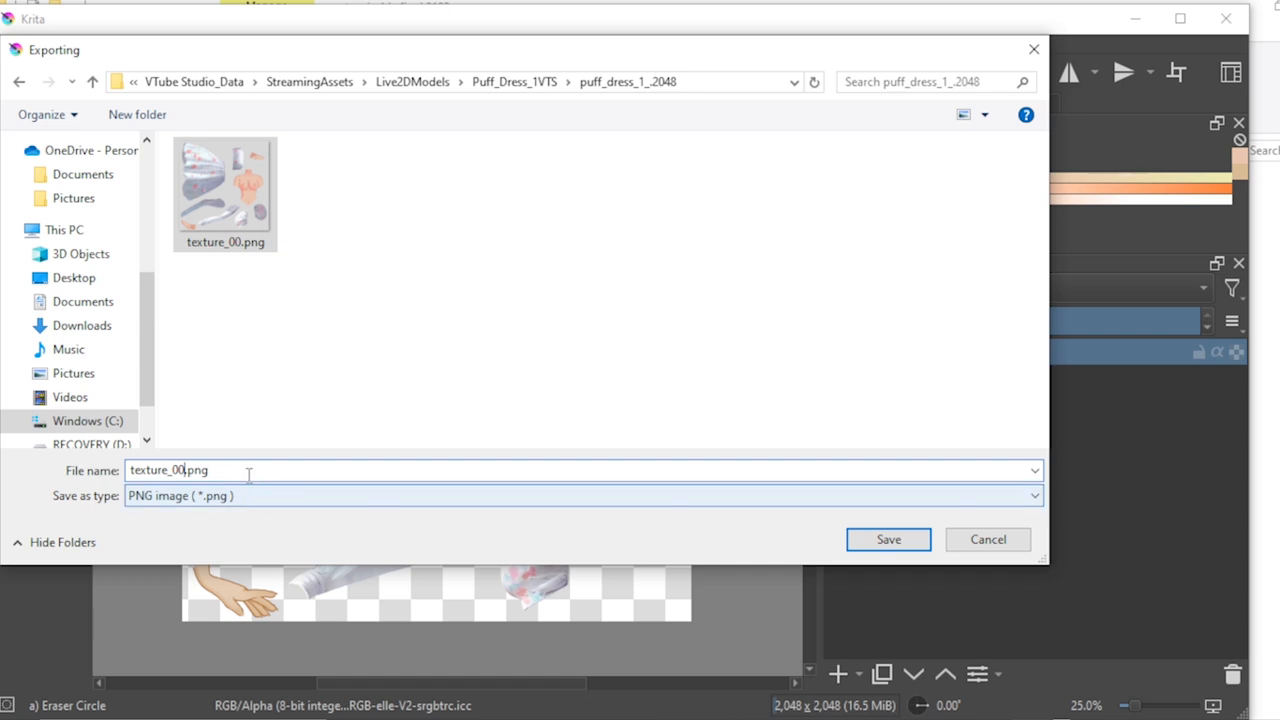
key("BackSpace")
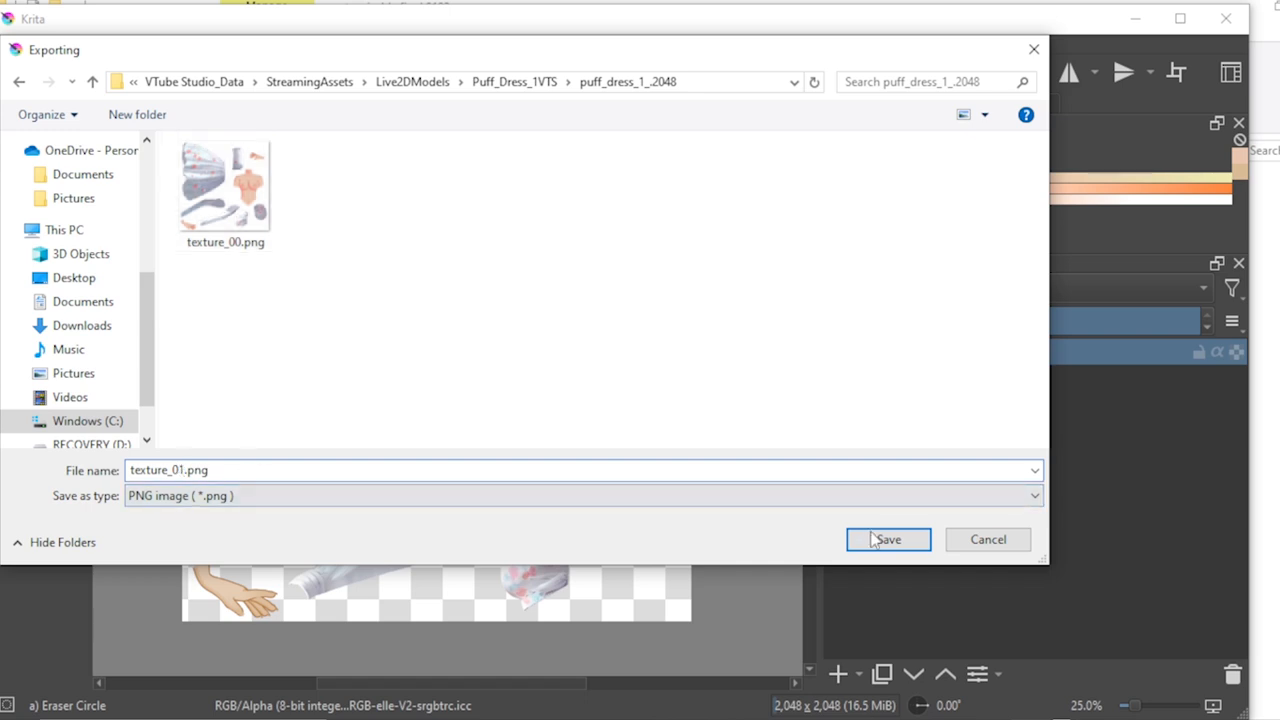
left_click(889, 540)
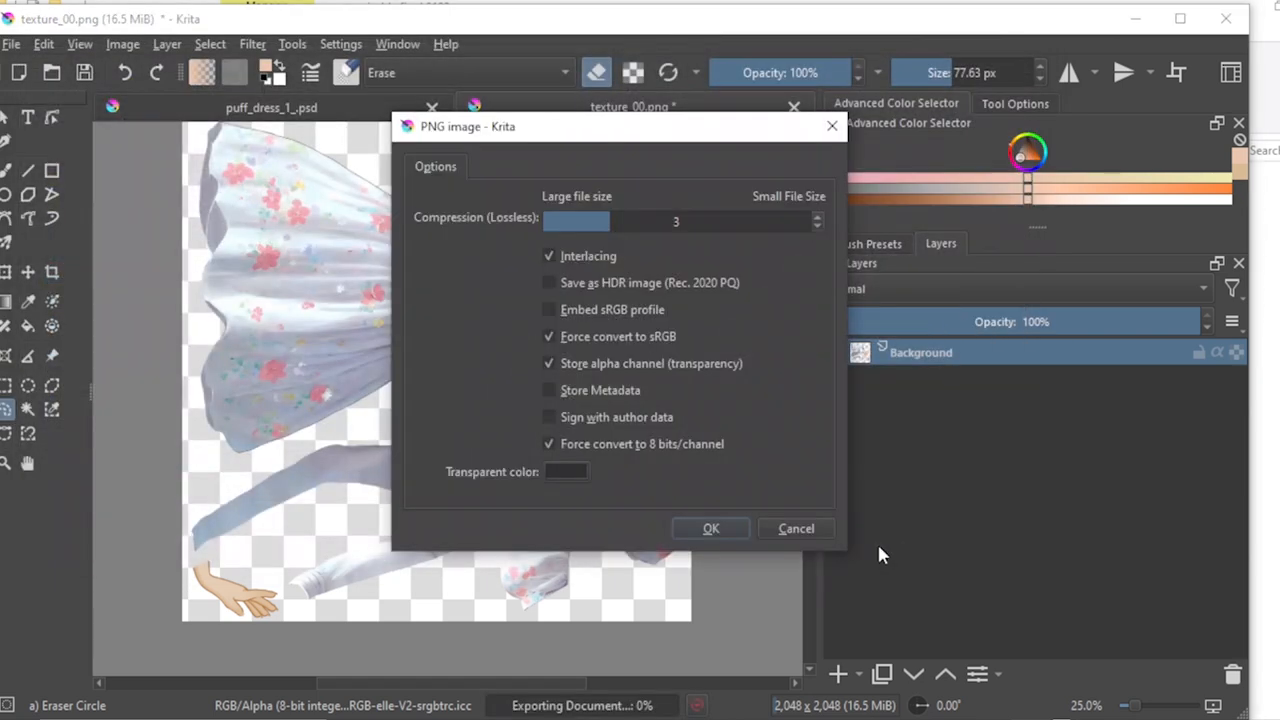
left_click(712, 528)
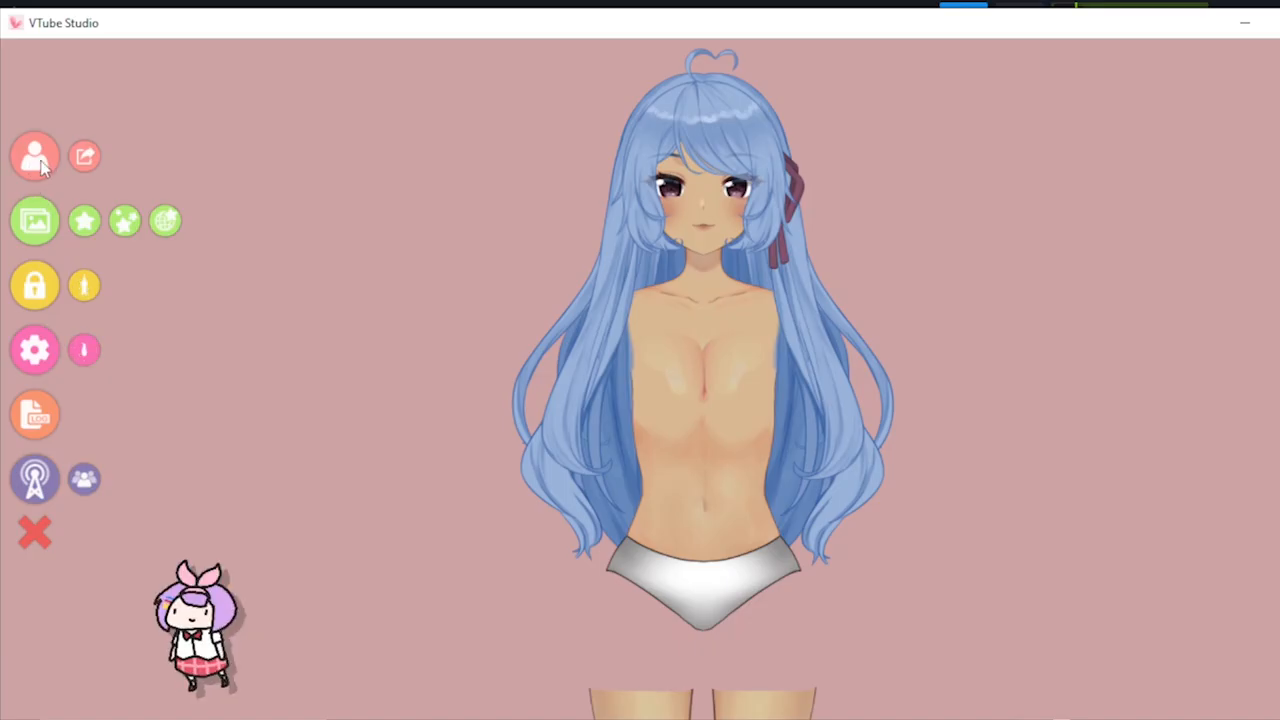
Step: Switch to VTube Studio and load the puff_dress_1_ model
left_click(36, 158)
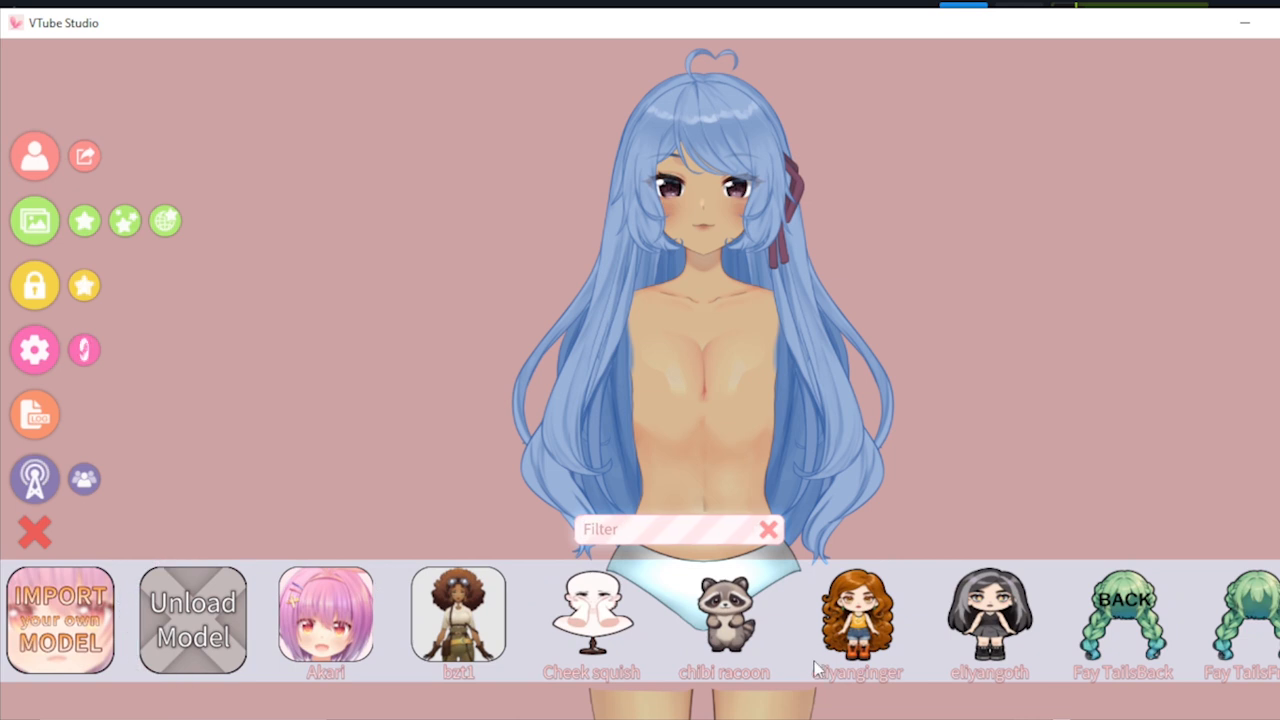
scroll(815, 670, "down", 4)
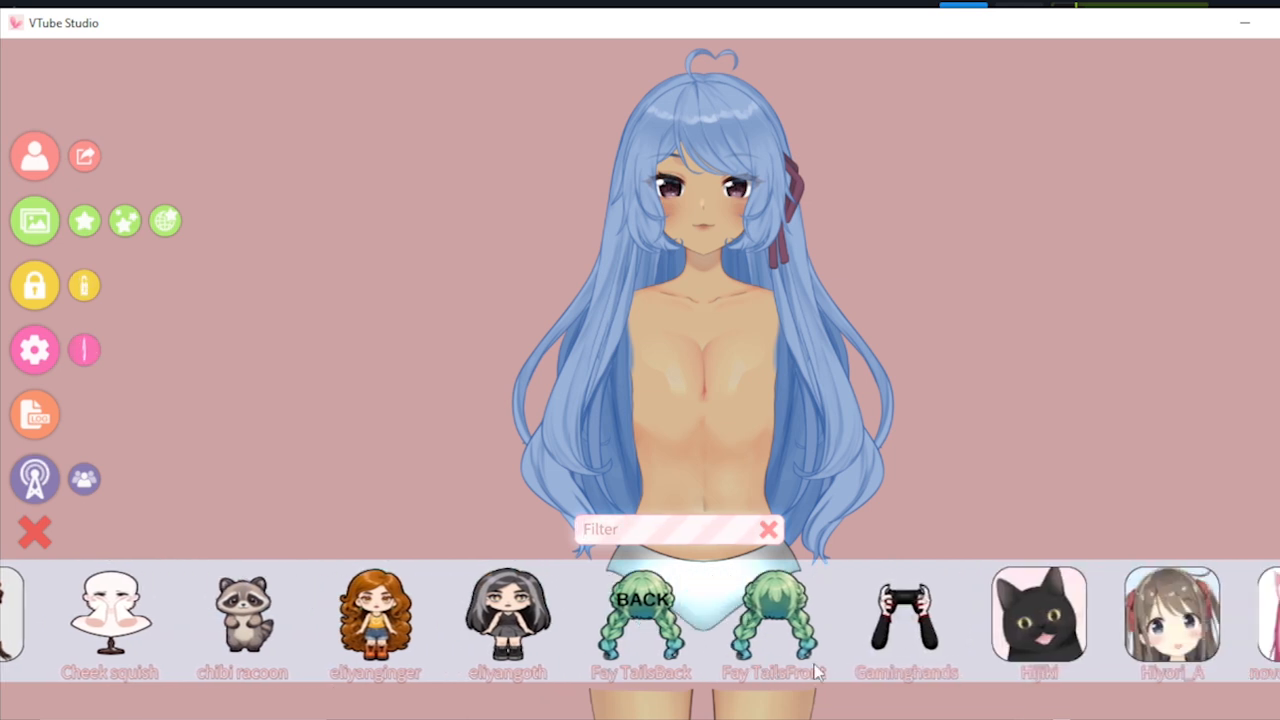
scroll(965, 662, "down", 4)
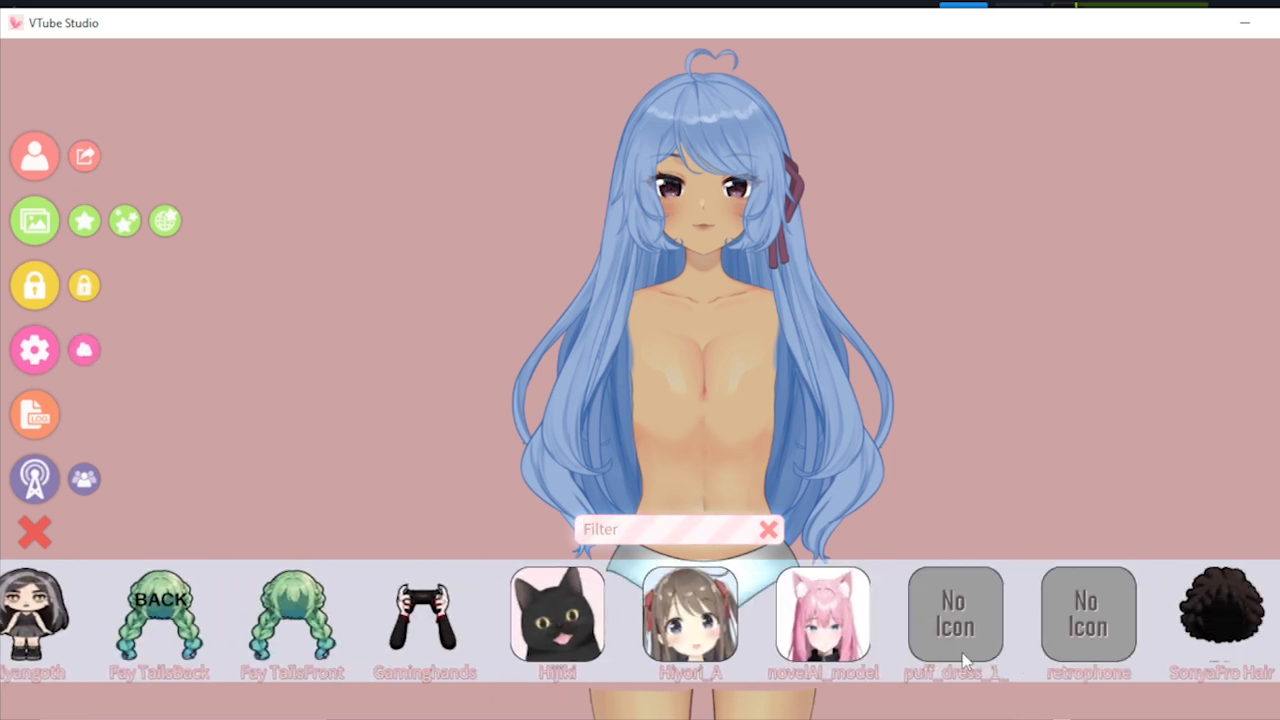
left_click(968, 629)
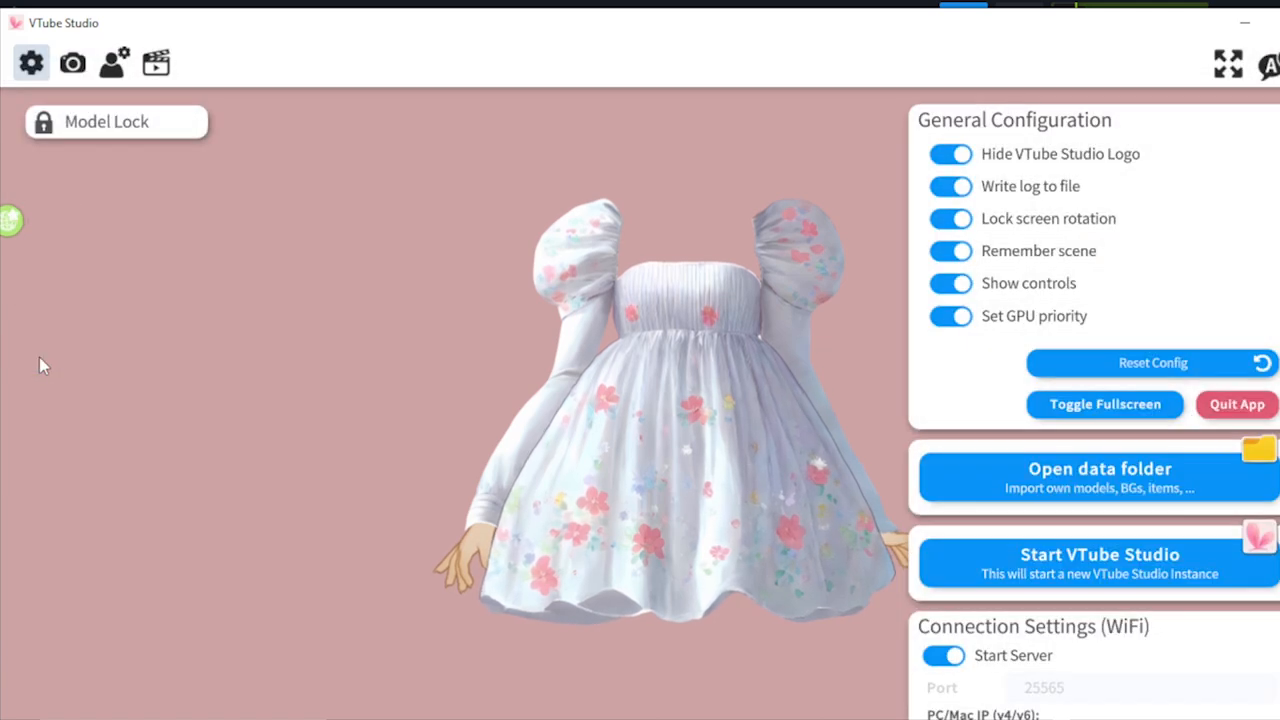
Step: Open the multiply/screen color customization for the dress model's ArtMeshes and accept the artist permission notice
left_click(38, 357)
left_click(115, 64)
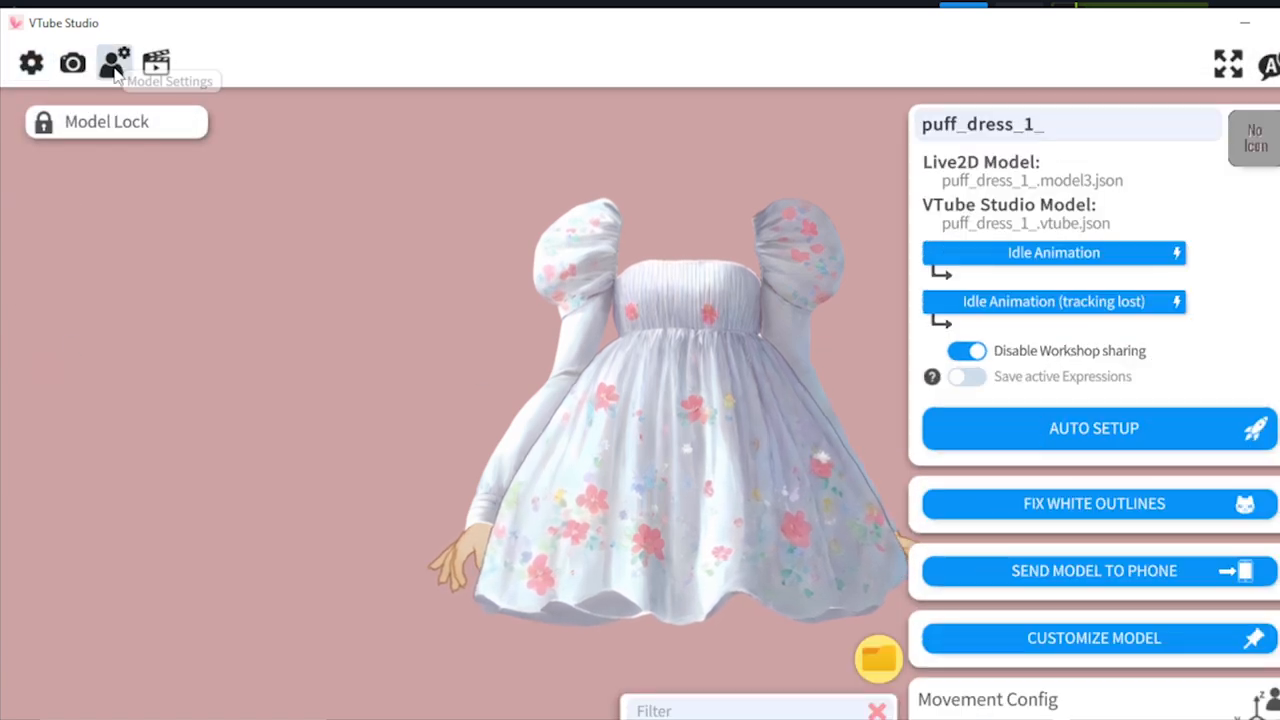
left_click(1136, 630)
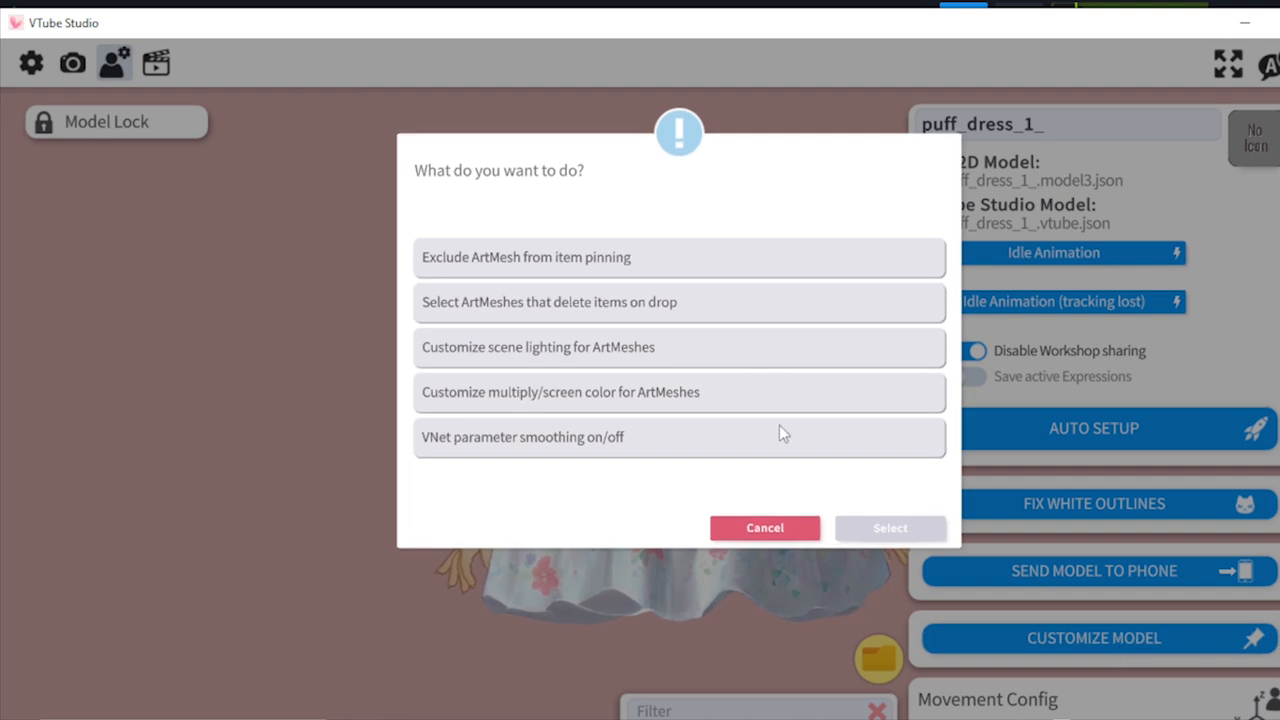
left_click(672, 396)
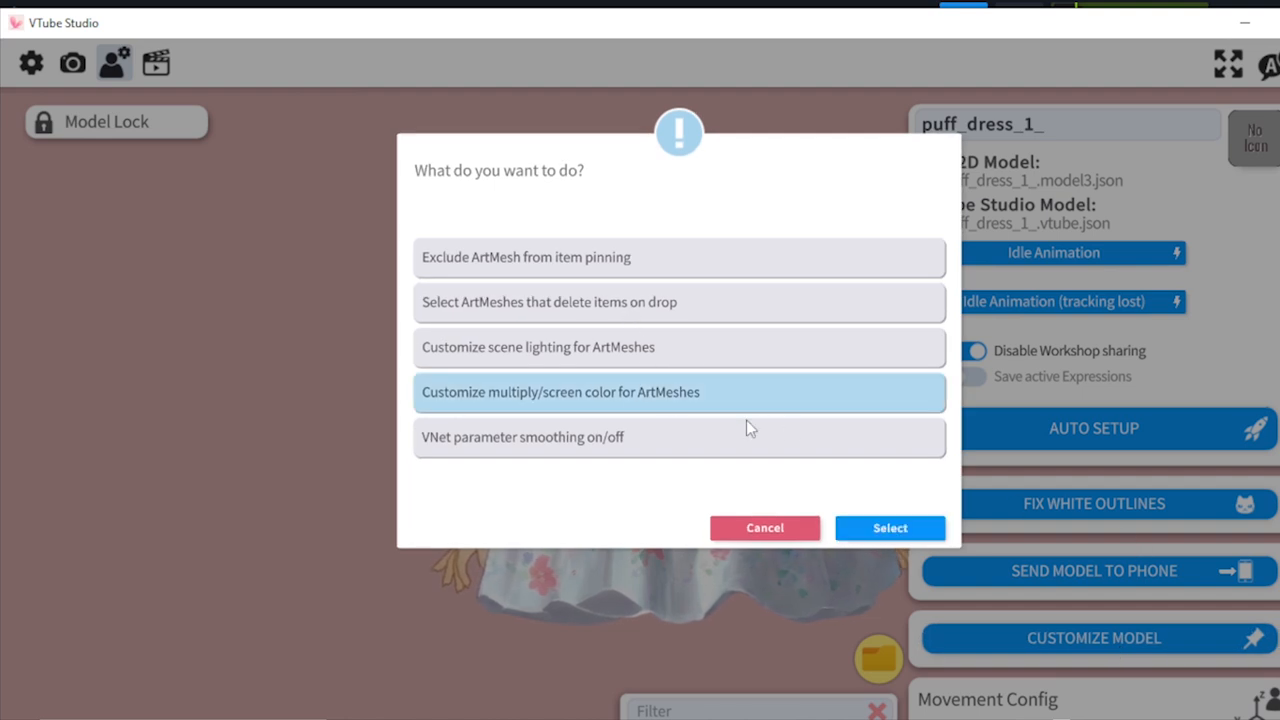
left_click(903, 533)
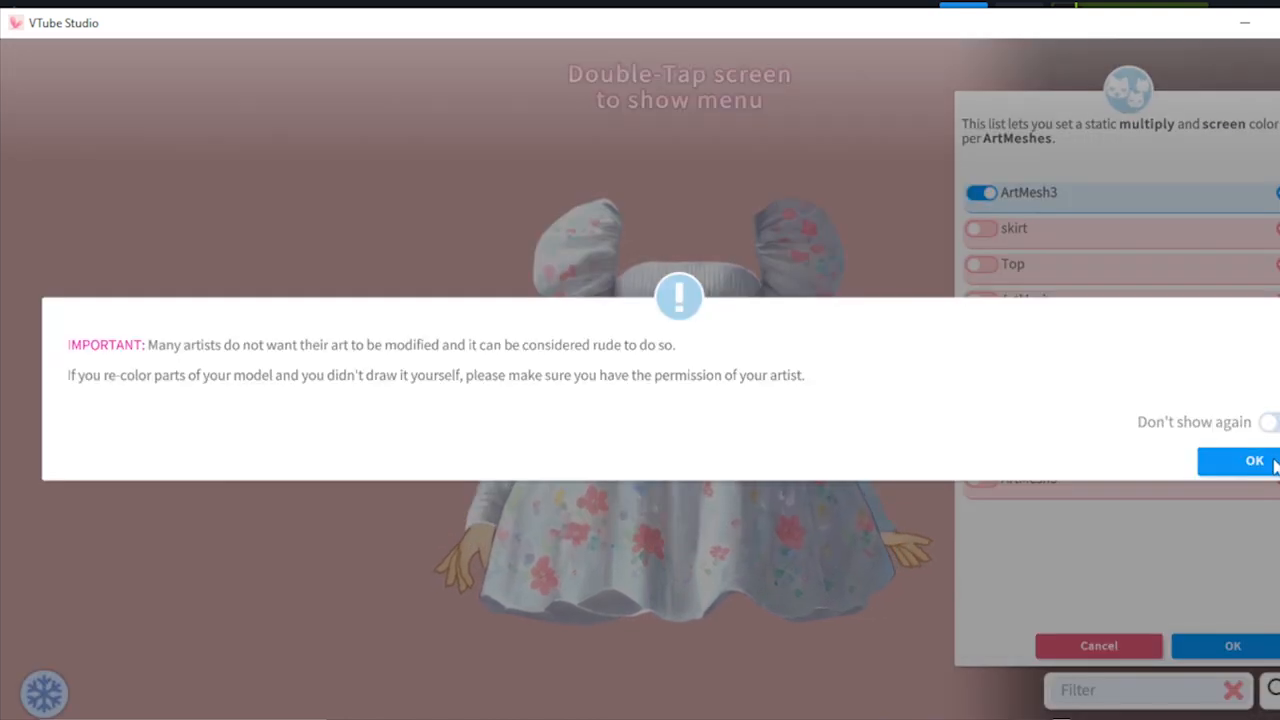
left_click(1248, 461)
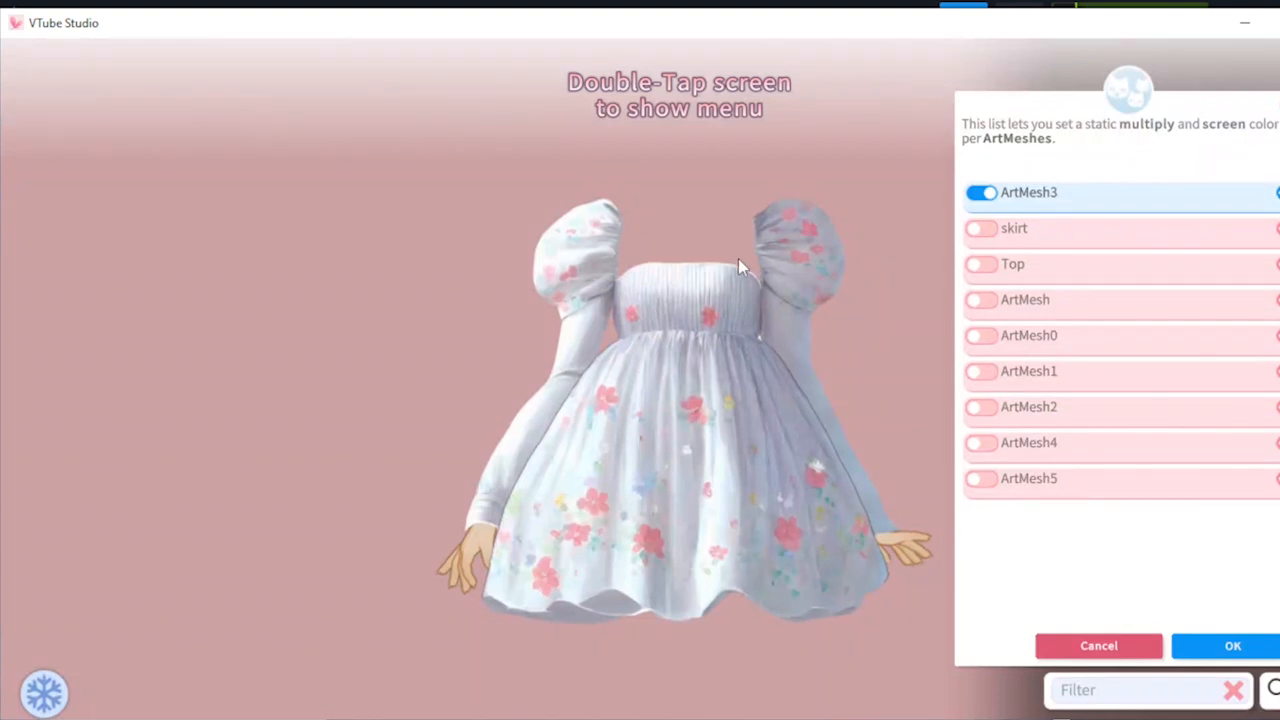
Step: Turn off the custom color for the torso skin mesh ArtMesh3, apply it, and return to the main scene menu
left_click(668, 245)
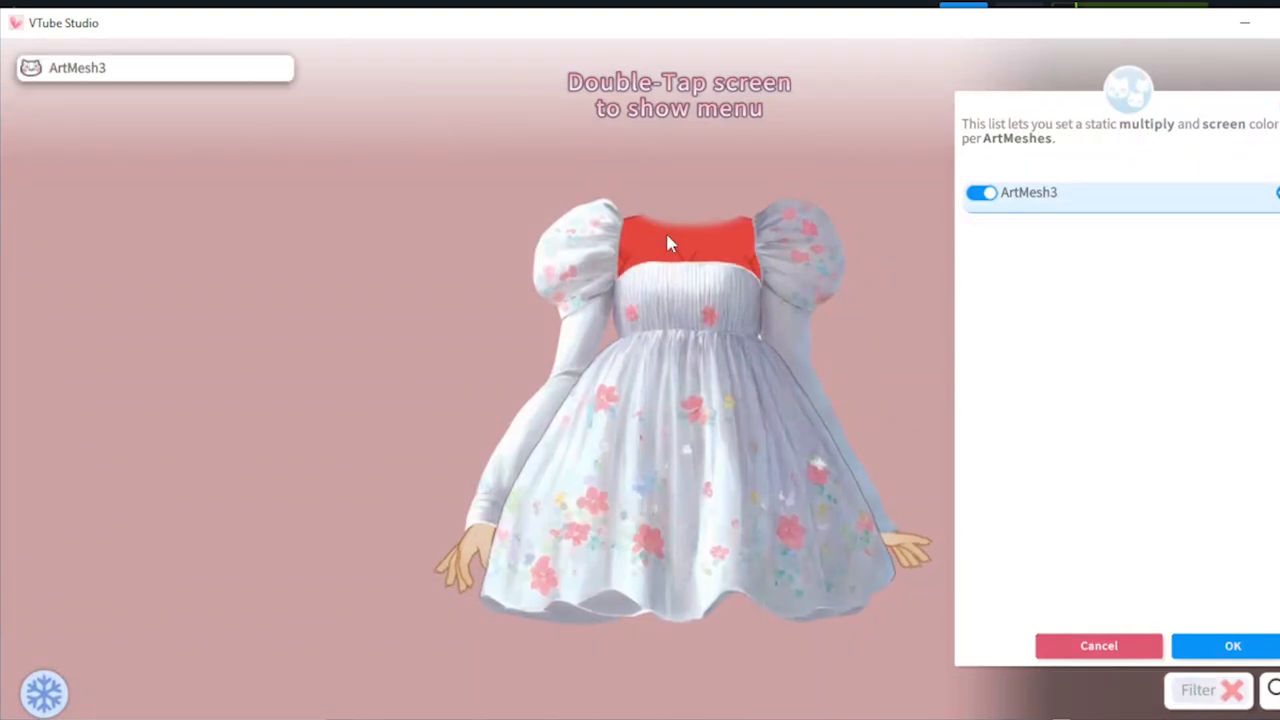
left_click(987, 194)
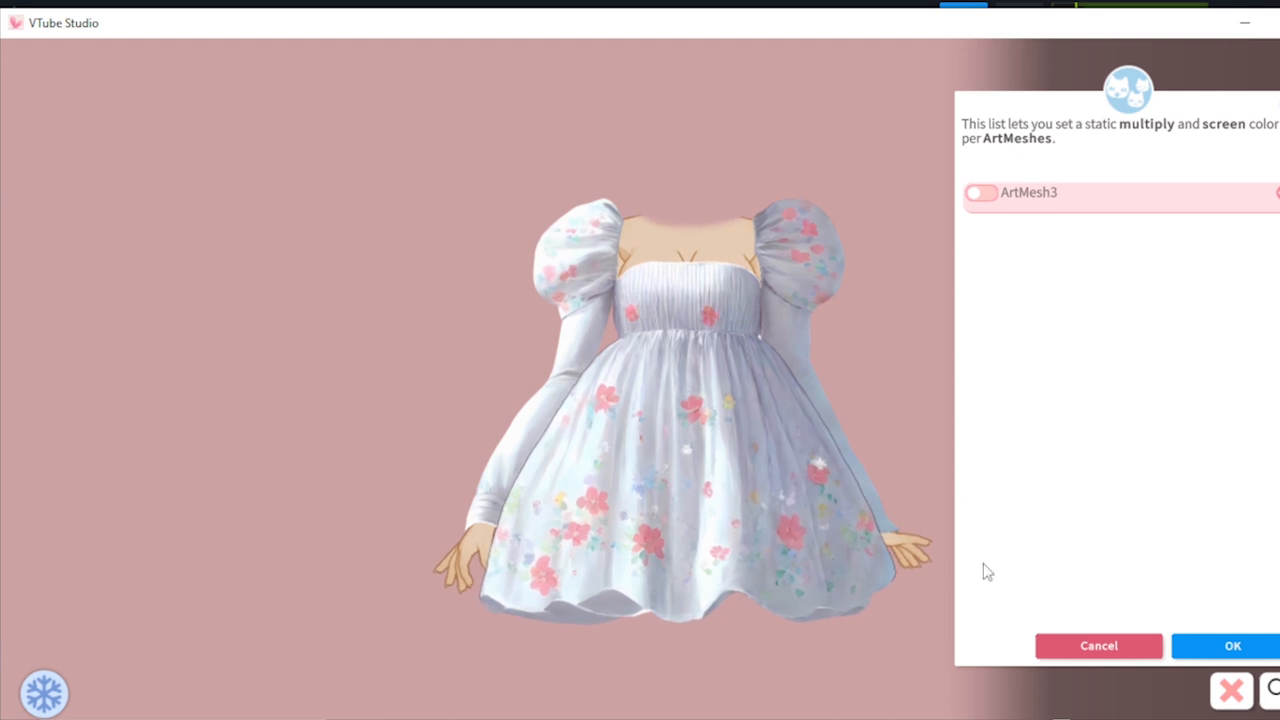
left_click(1219, 645)
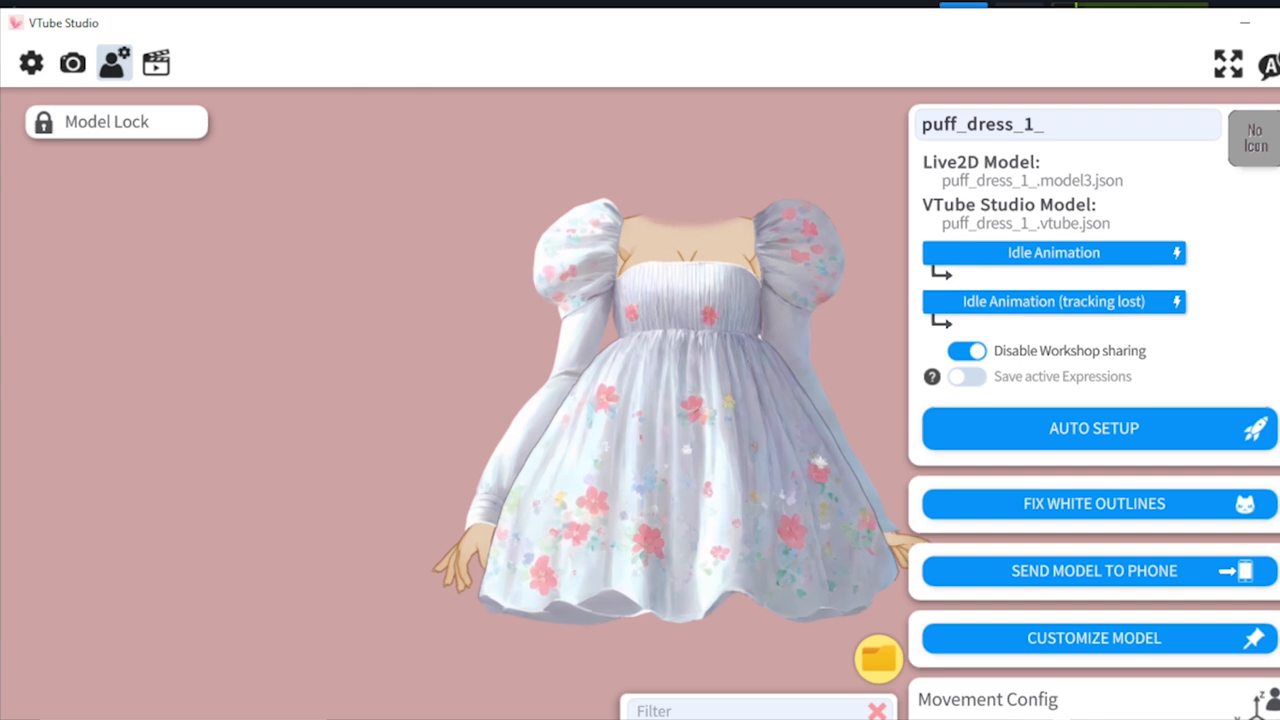
double_click(473, 382)
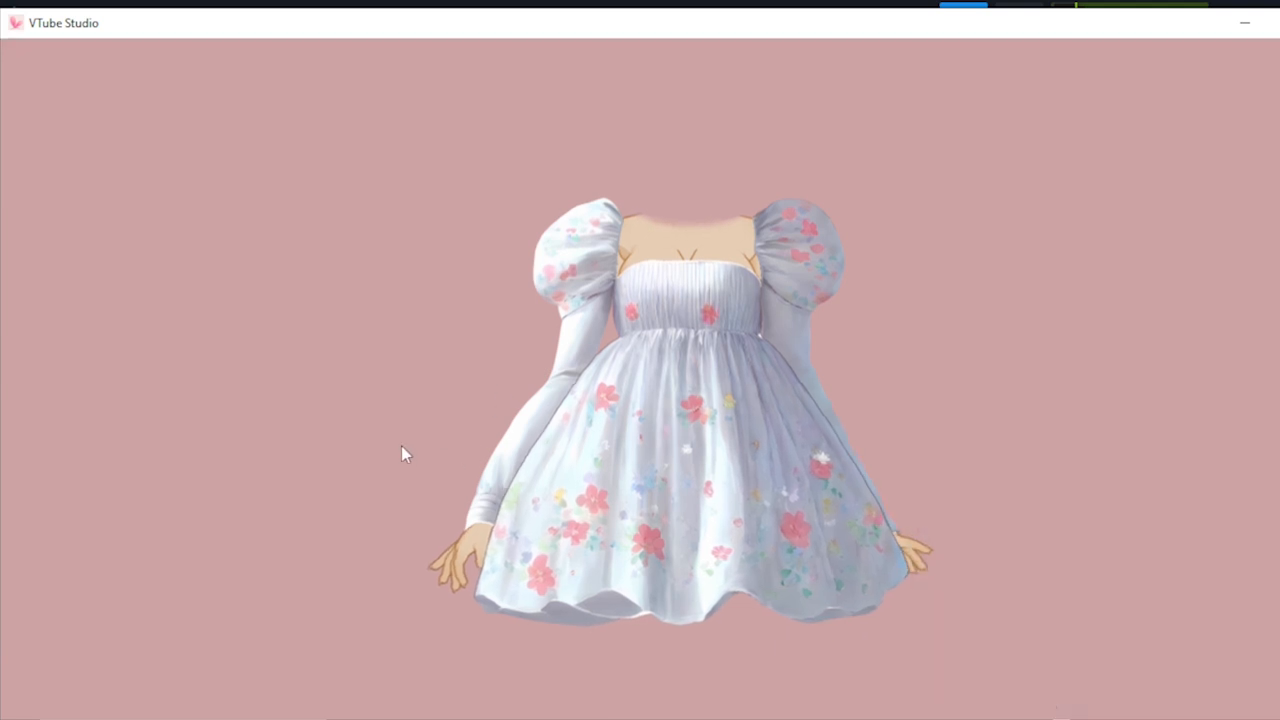
double_click(389, 442)
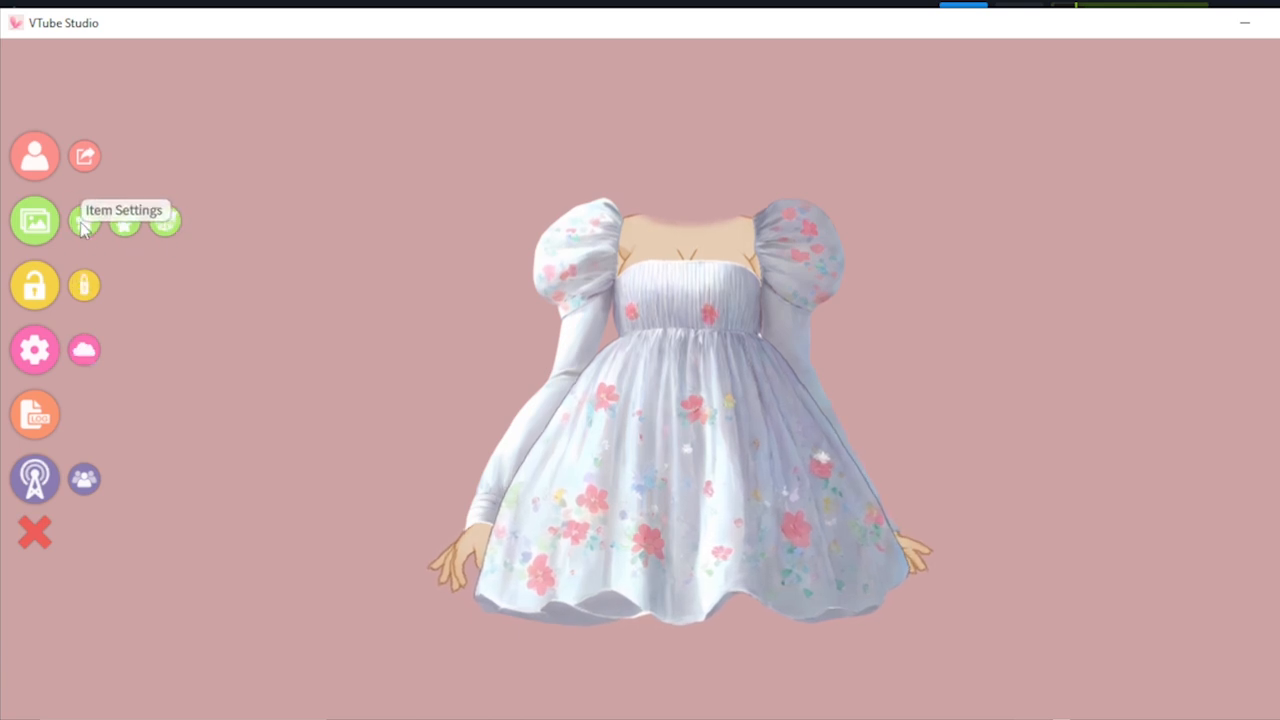
Step: Set icon.png as the icon of the puff_dress_1_ model and return to the scene menu
left_click(84, 224)
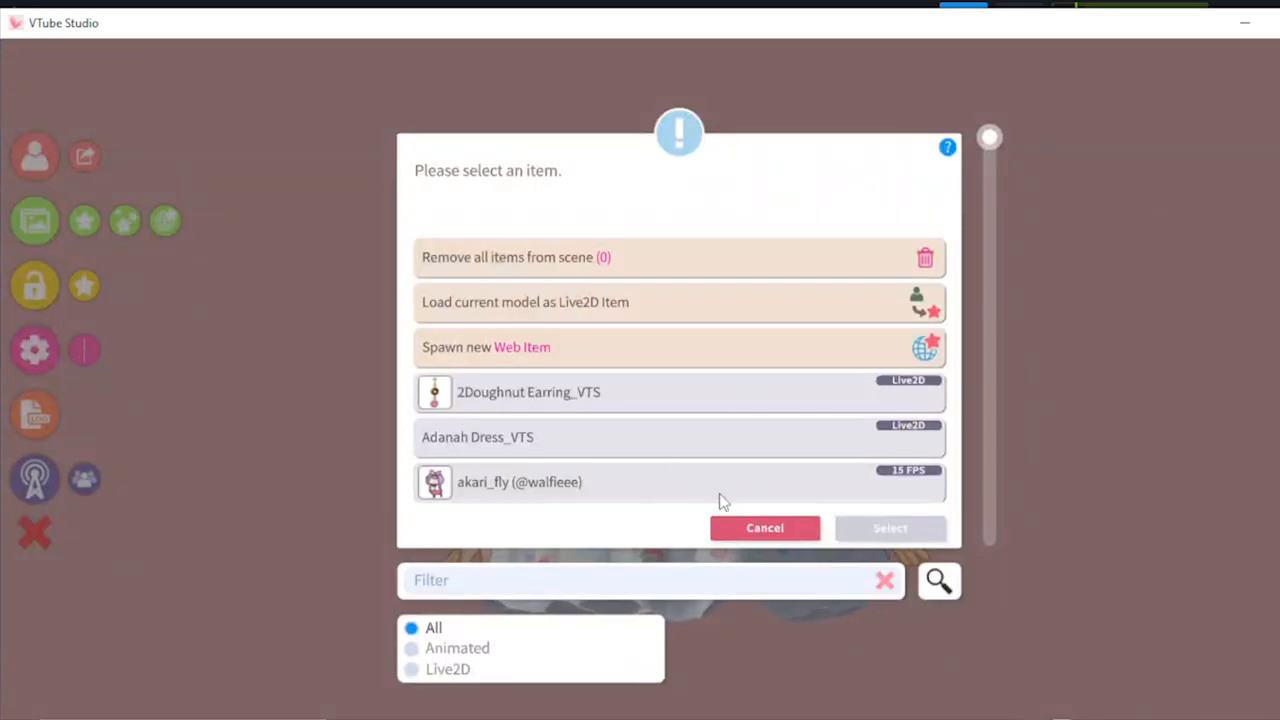
left_click(765, 529)
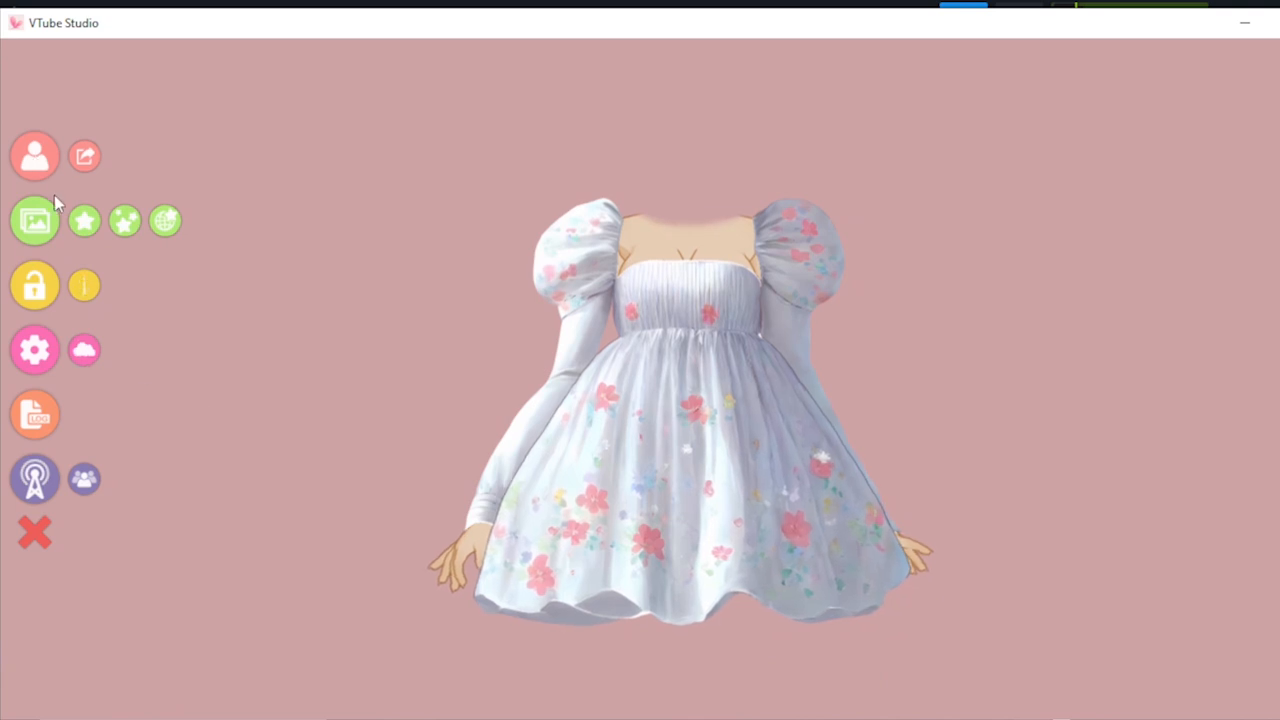
left_click(46, 352)
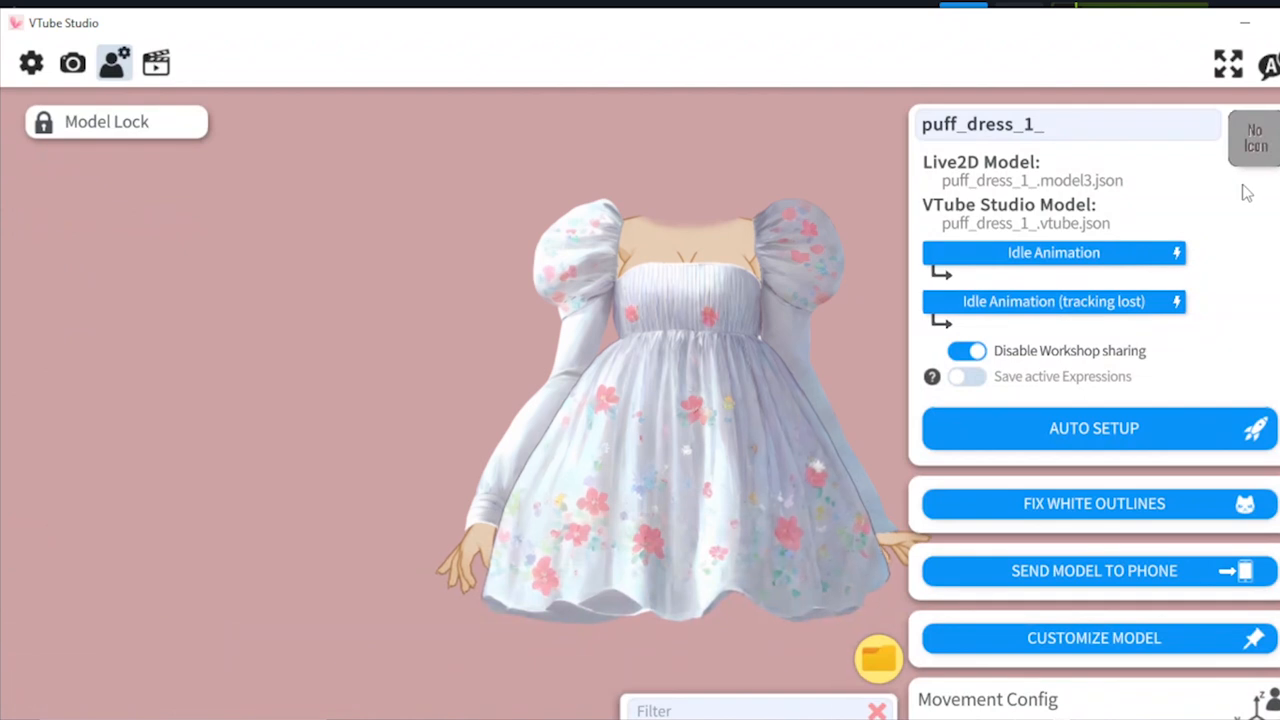
left_click(1252, 139)
left_click(793, 300)
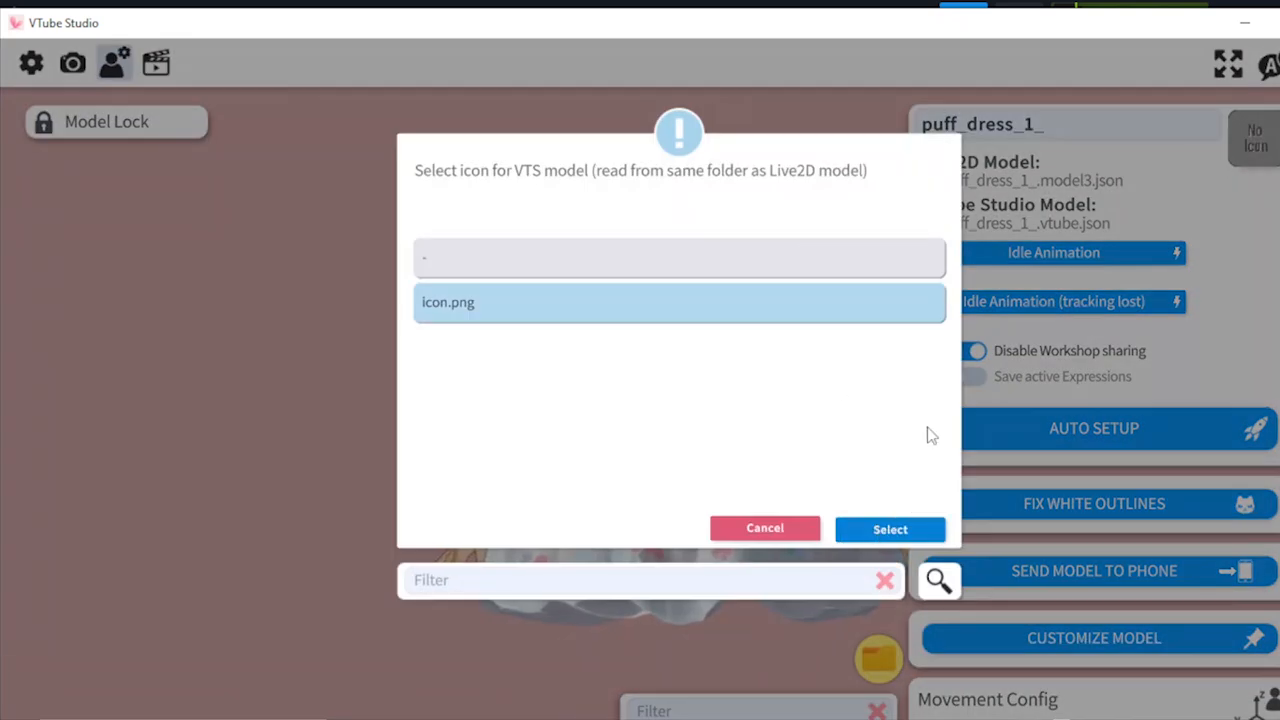
left_click(890, 529)
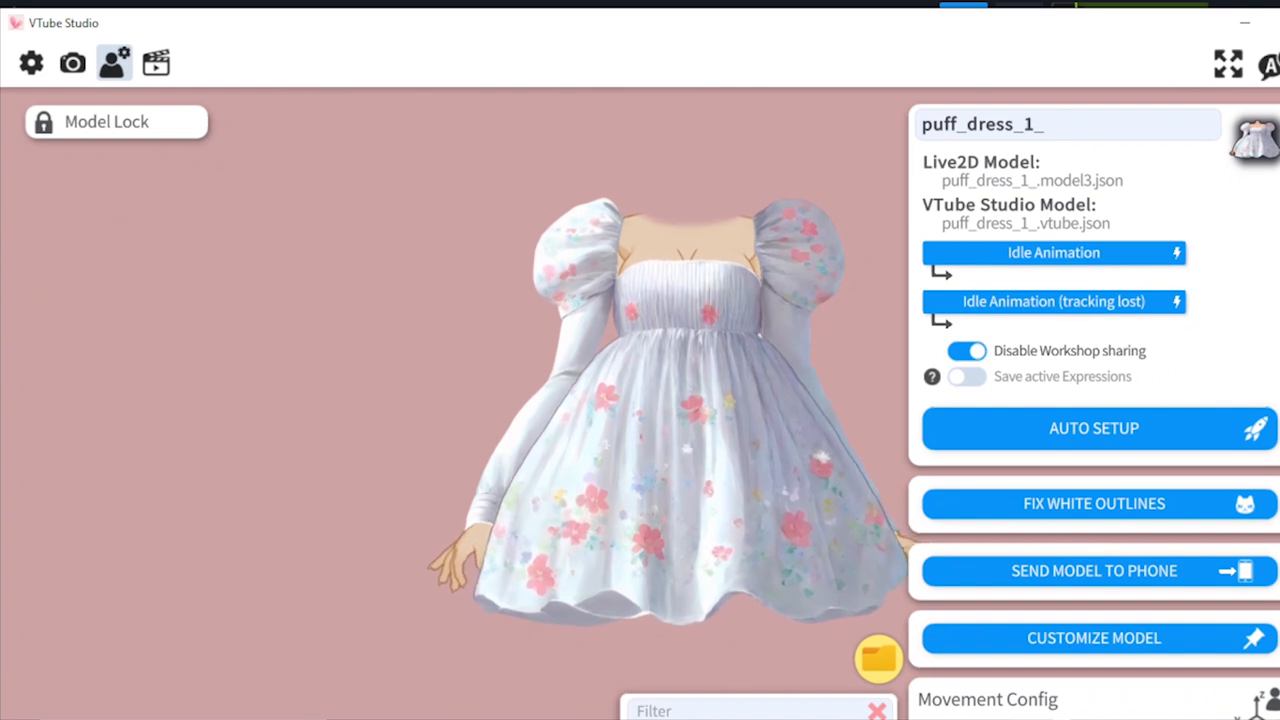
left_click(1279, 65)
double_click(246, 247)
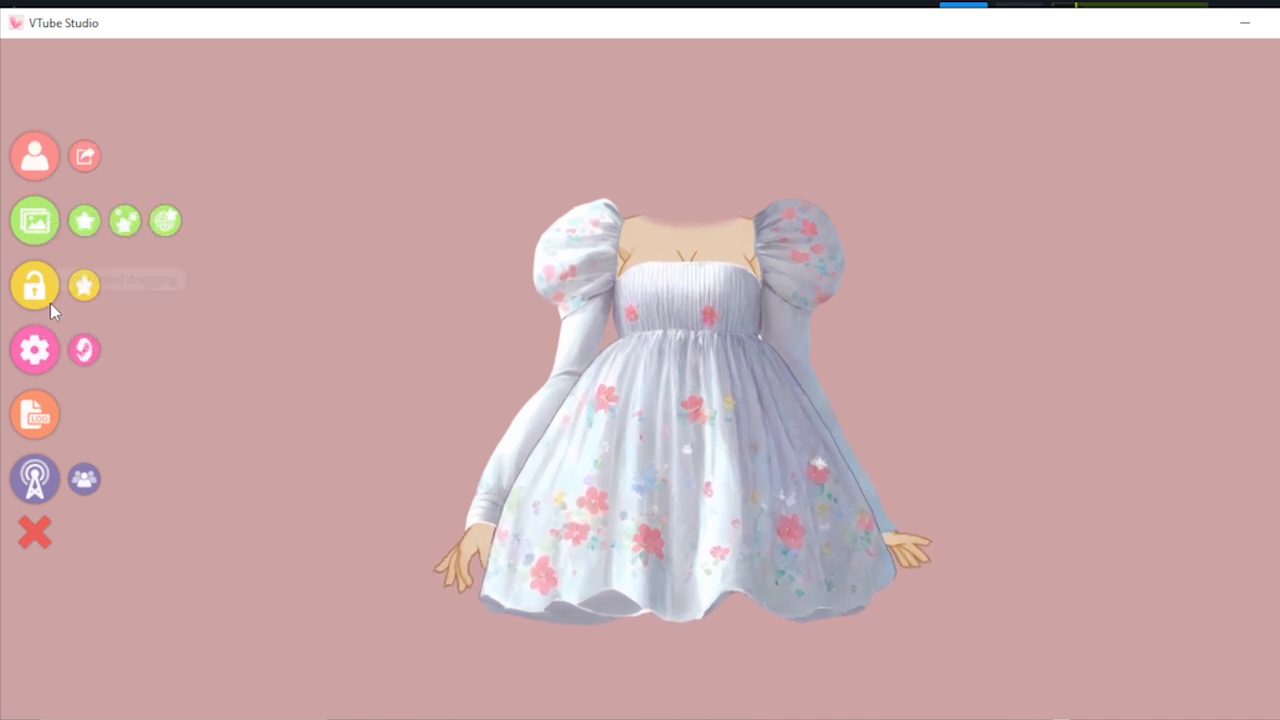
Step: Load the current puff_dress_1_ model as a Live2D item, agreeing to copy it into the Items folder
left_click(92, 223)
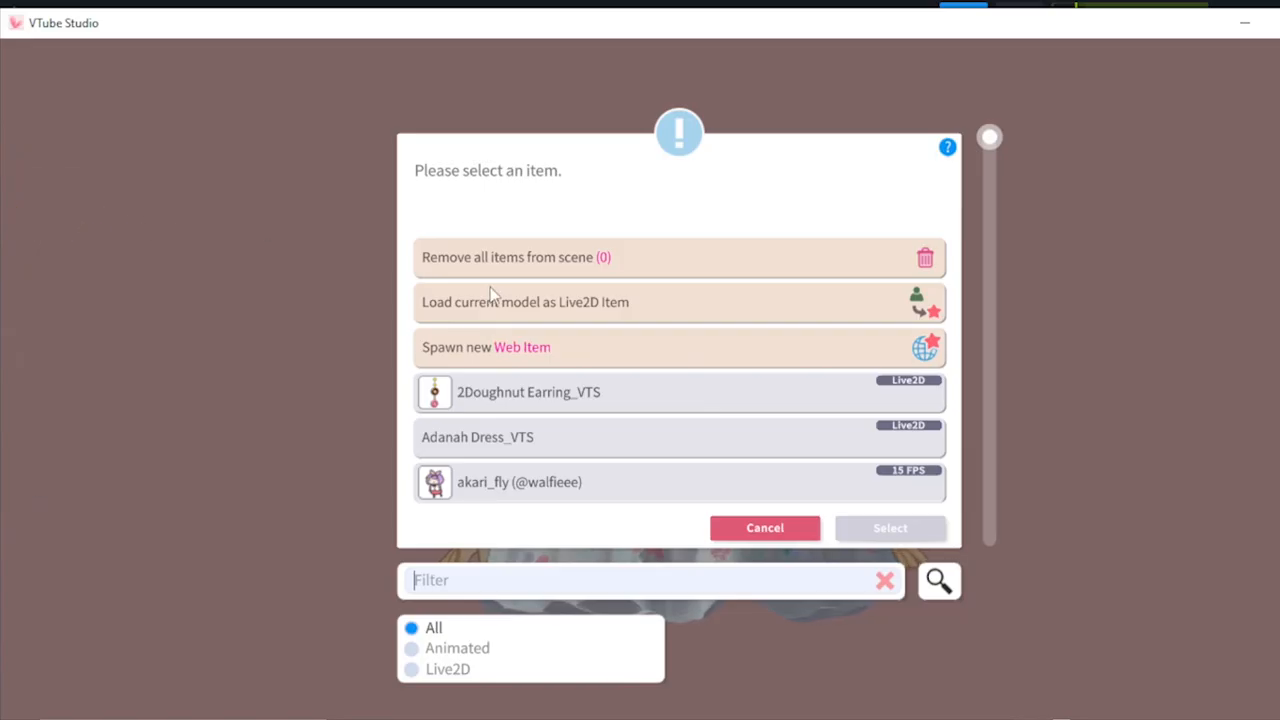
left_click(497, 312)
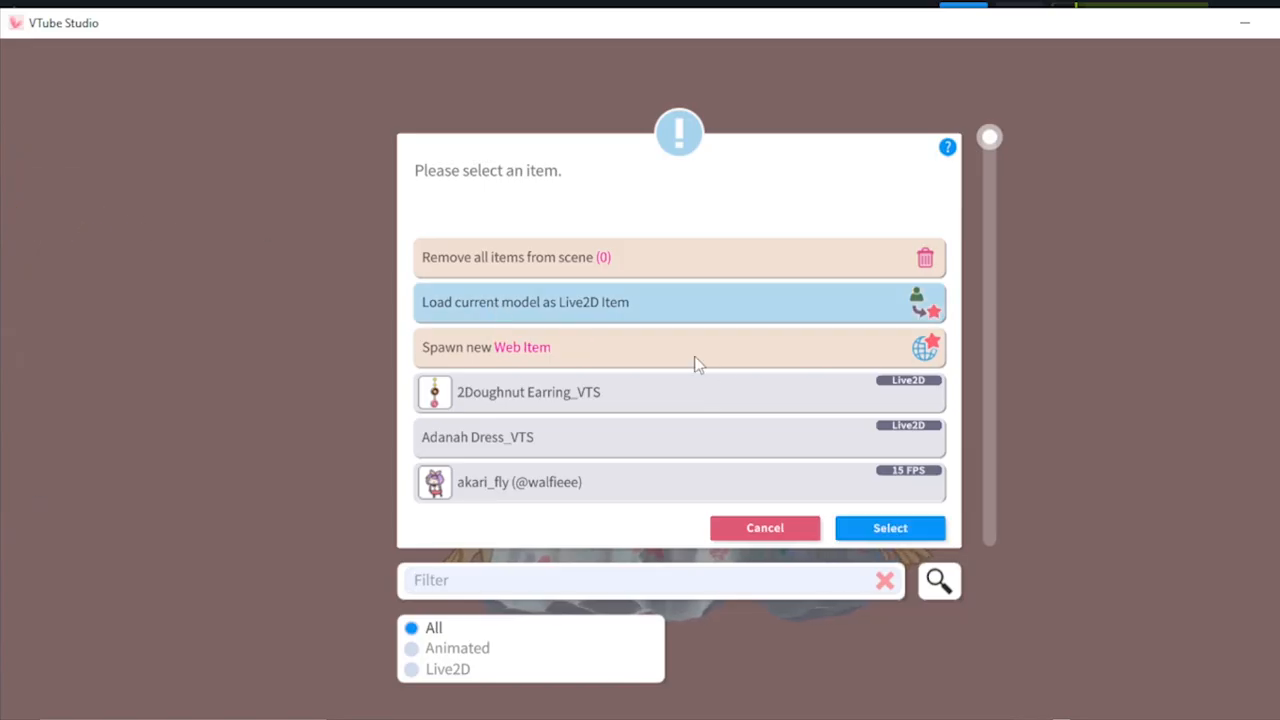
left_click(886, 530)
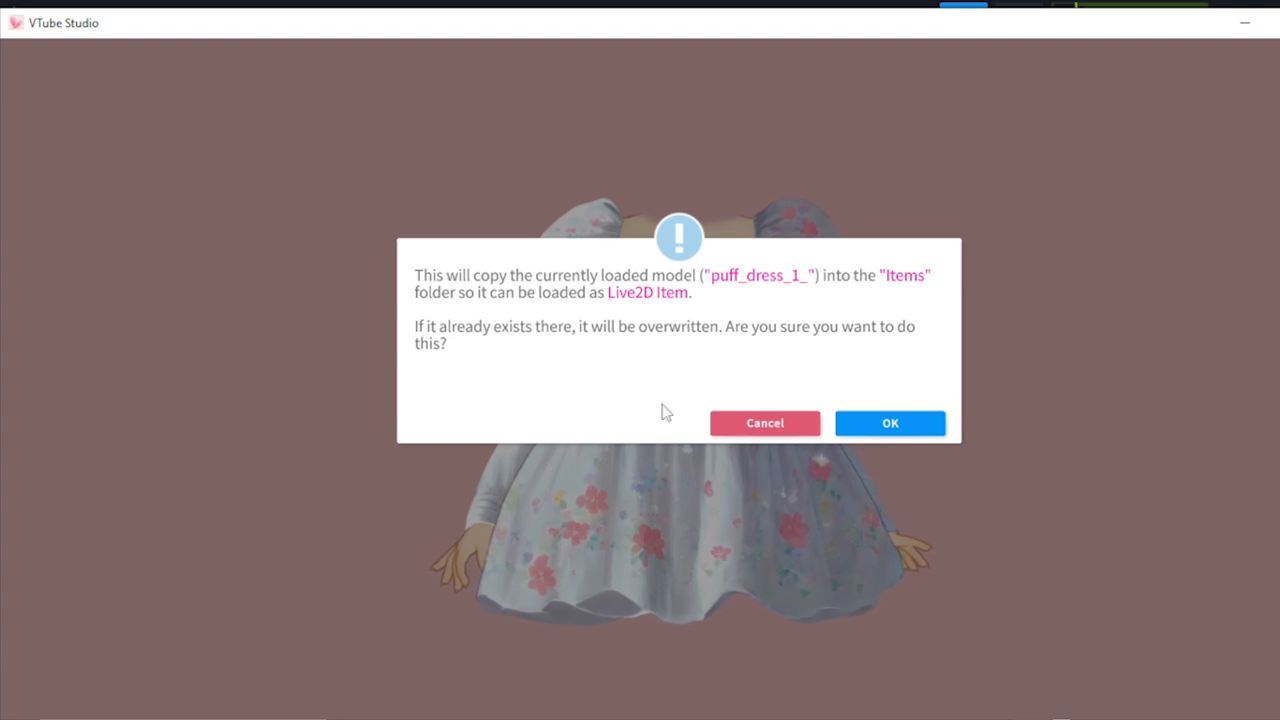
left_click(904, 436)
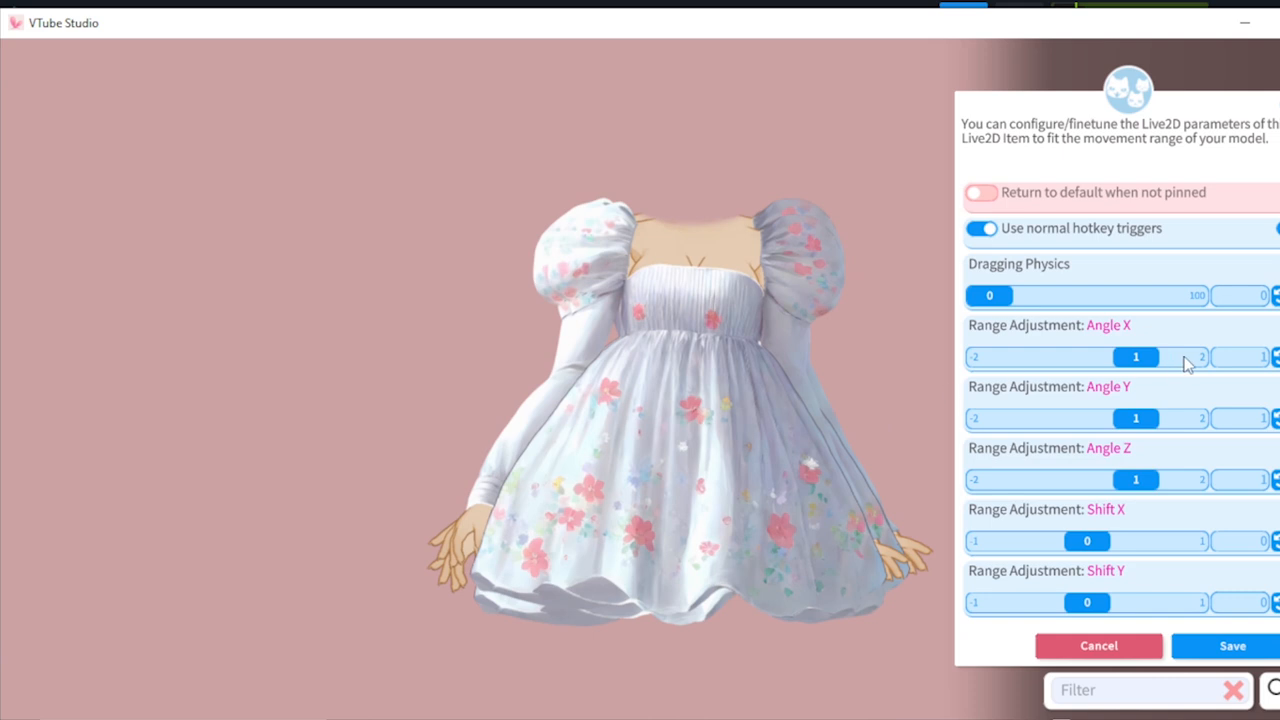
Step: Save the dress item's default parameter settings, choose to customize its multiply and screen color overlays, and accept the artist permission notice
left_click(1234, 646)
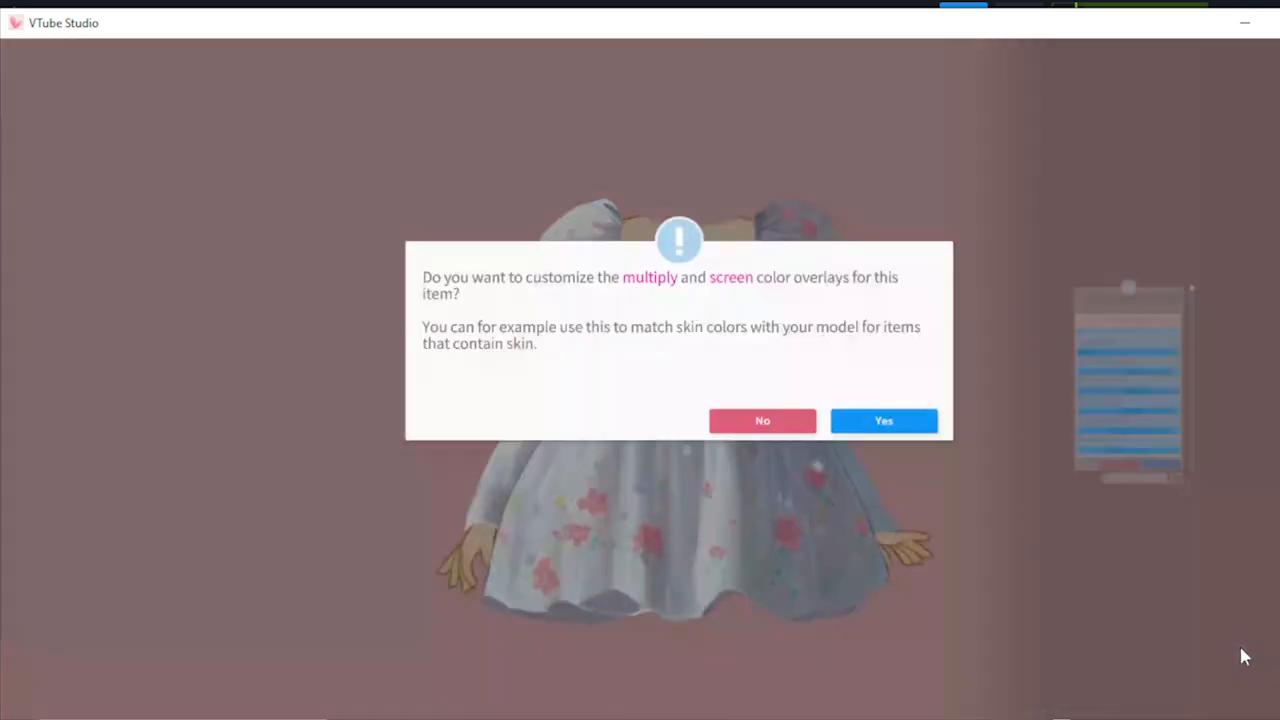
left_click(896, 426)
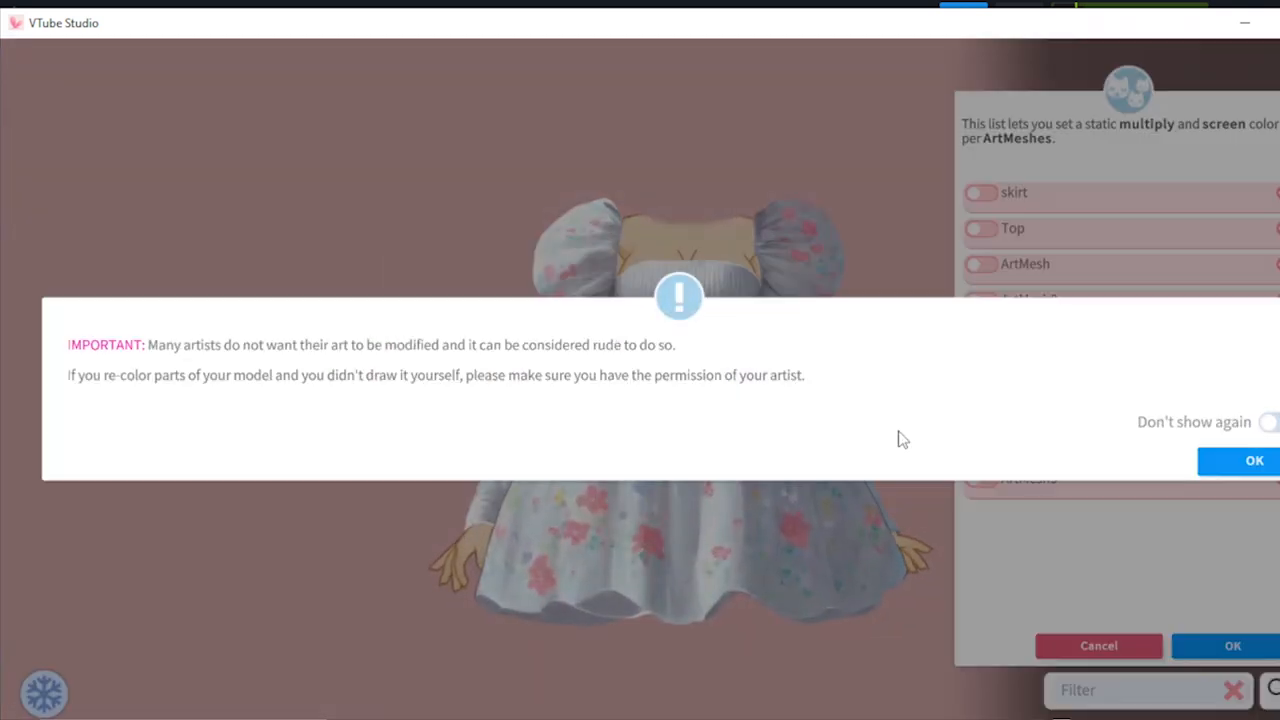
left_click(1266, 469)
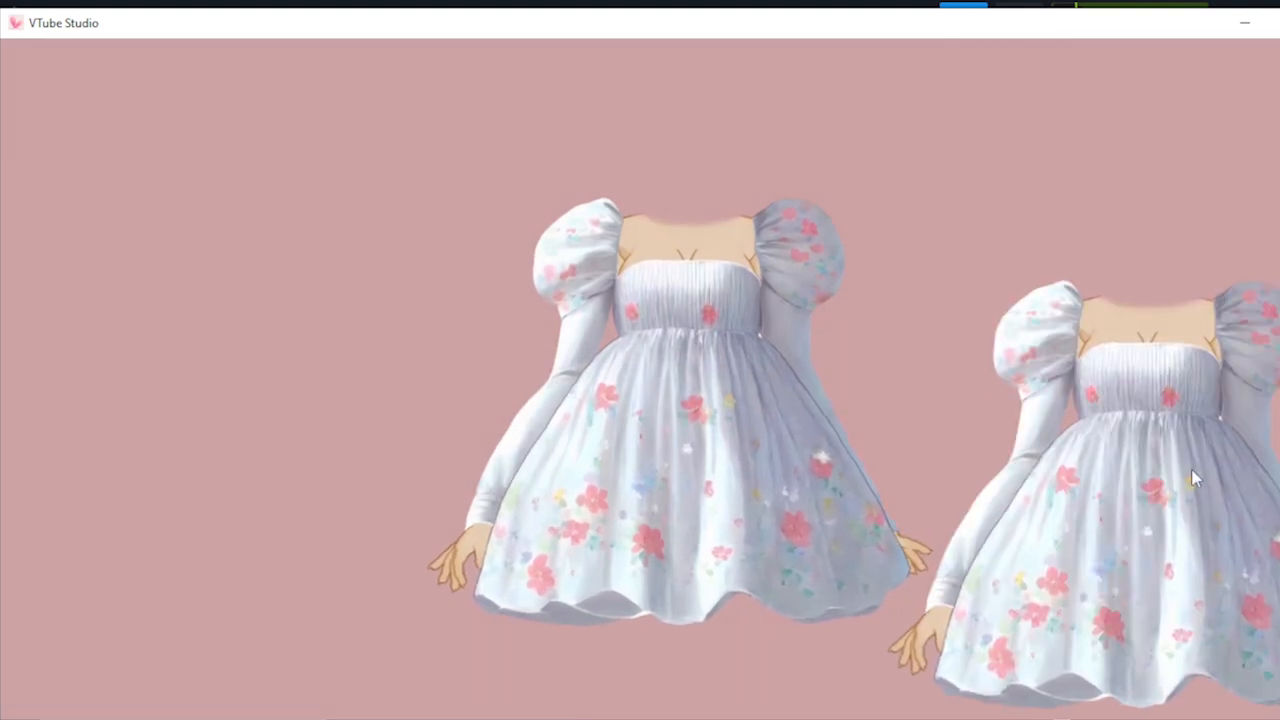
Step: Move the dress item out of the visible scene and shift the original dress model slightly up and to the left
left_click_drag(1184, 472, 1279, 719)
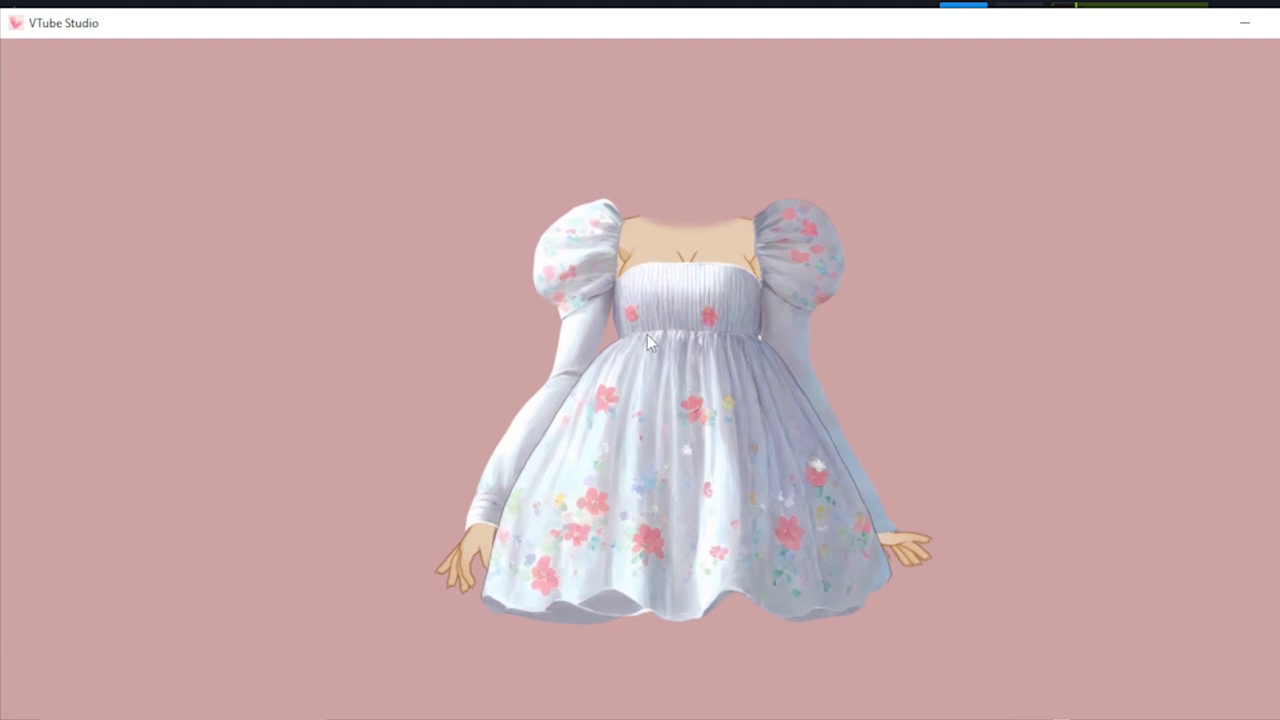
left_click_drag(640, 421, 510, 377)
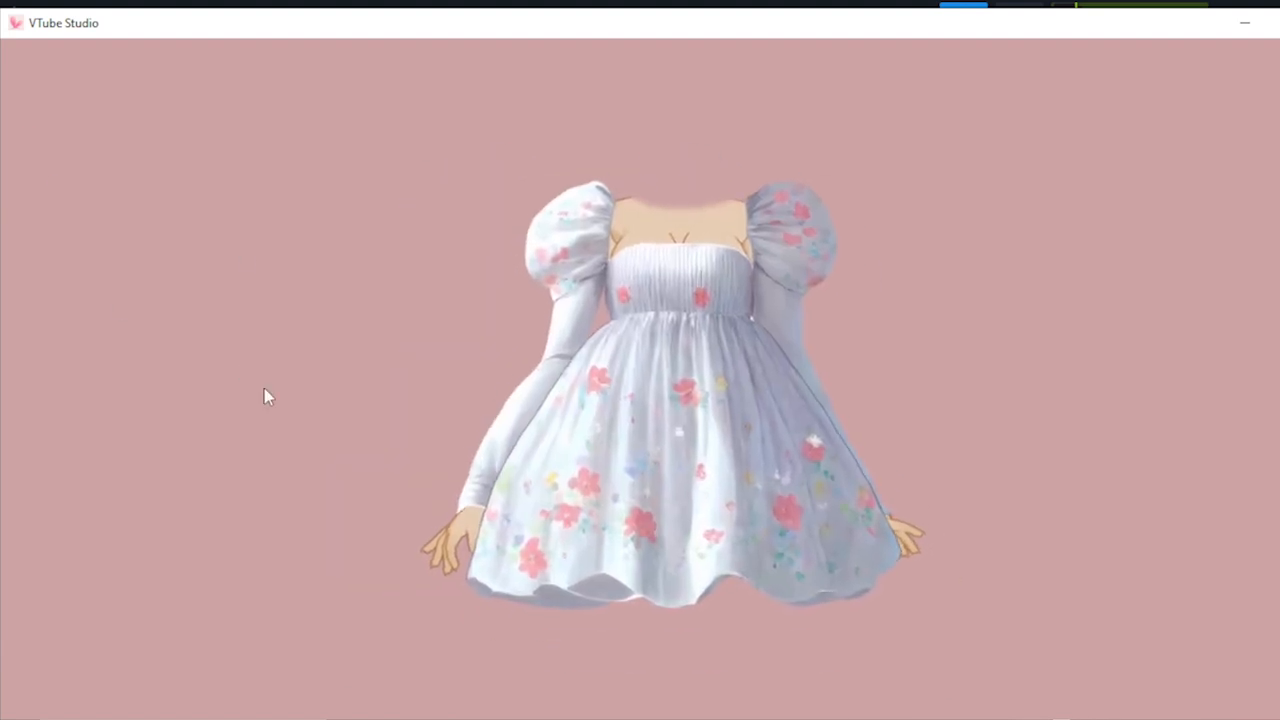
Step: Find the xaphe - main model in the model list and load it in place of the dress model
double_click(264, 388)
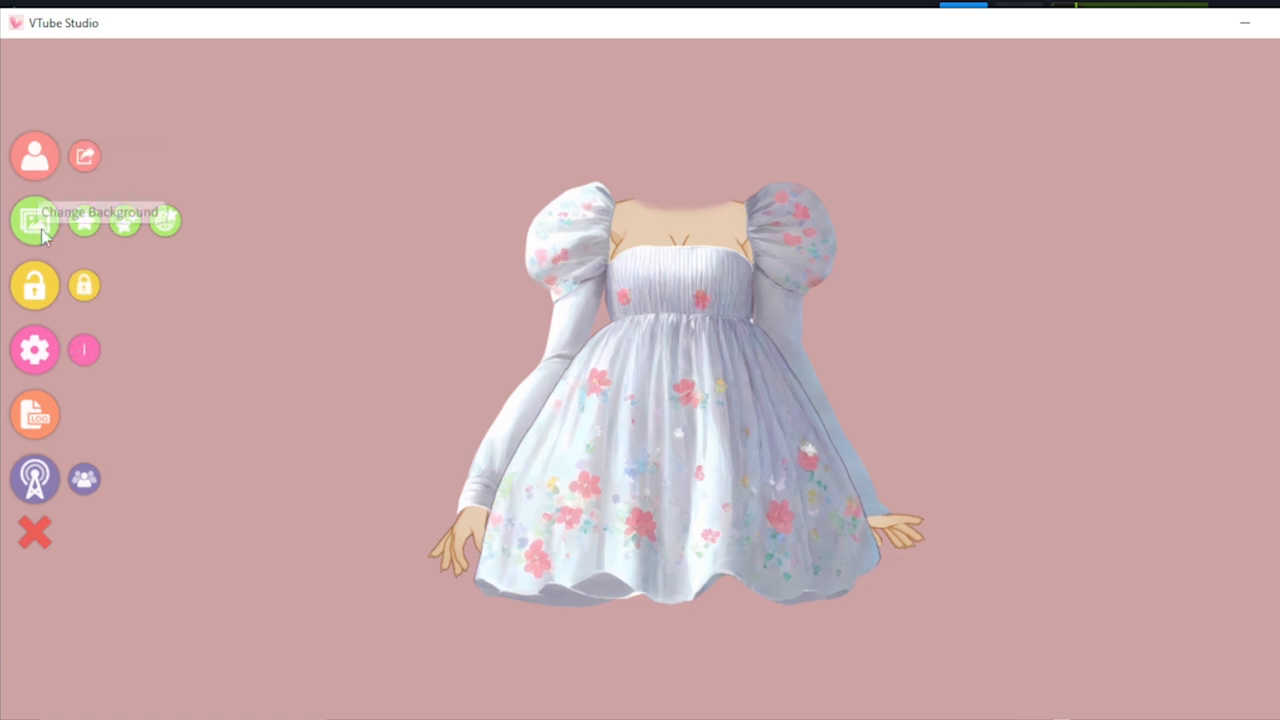
left_click(36, 156)
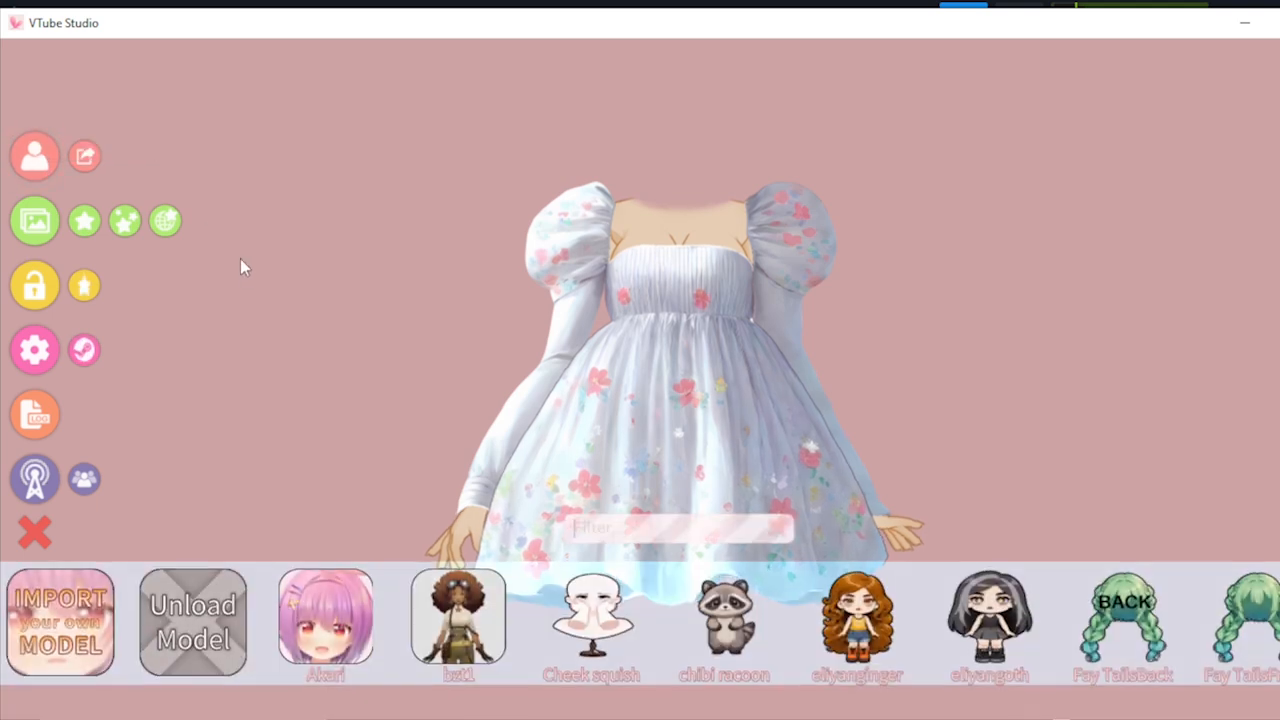
scroll(1036, 643, "down", 5)
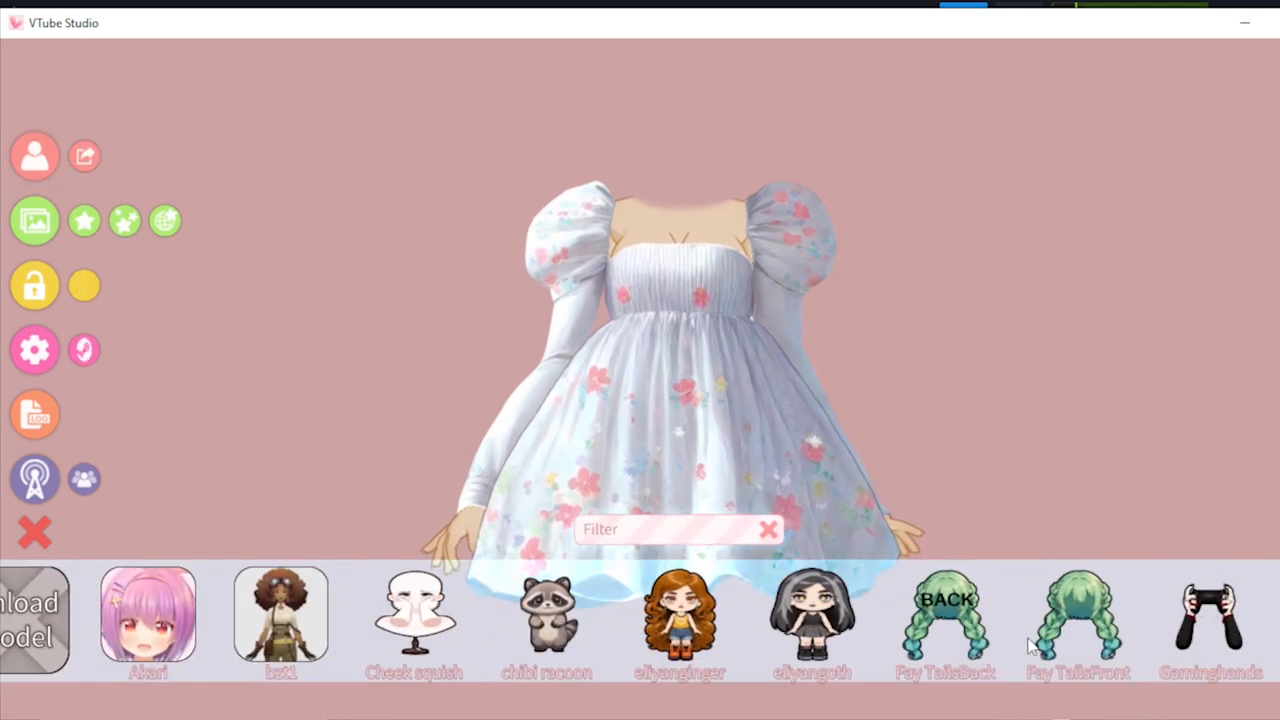
scroll(917, 638, "up", 1)
scroll(917, 638, "down", 2)
scroll(916, 641, "down", 3)
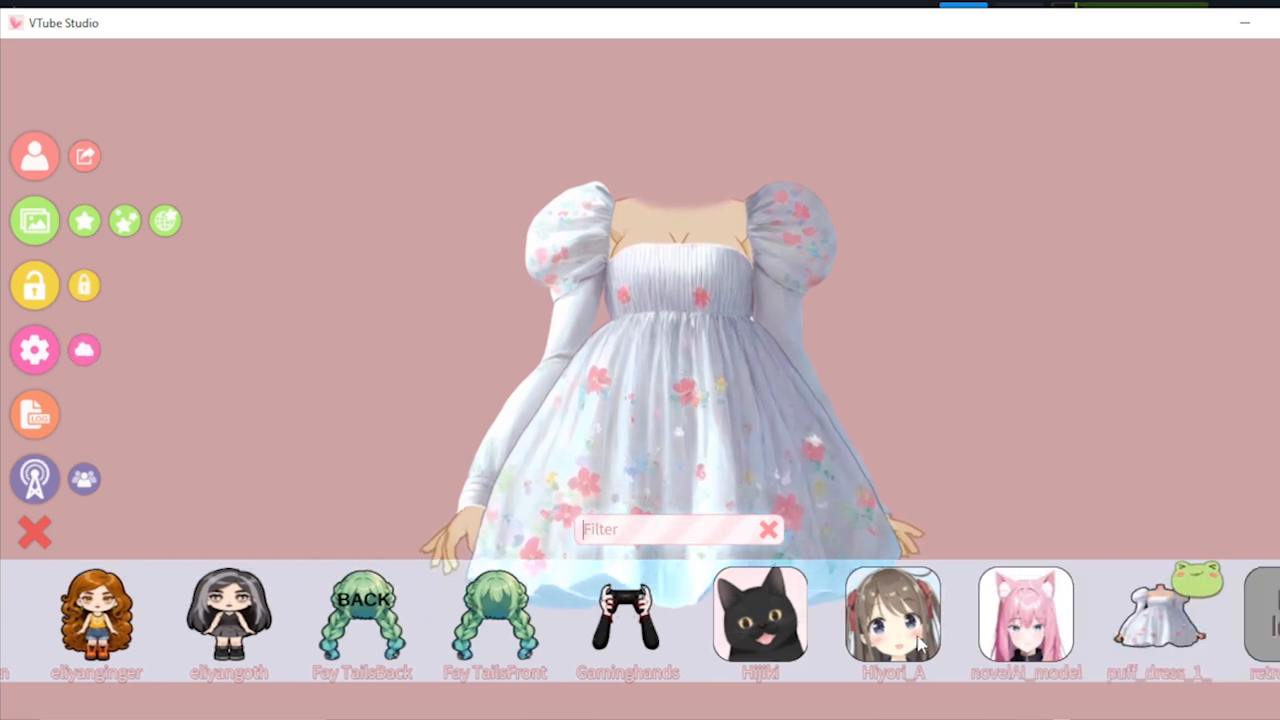
scroll(917, 641, "down", 10)
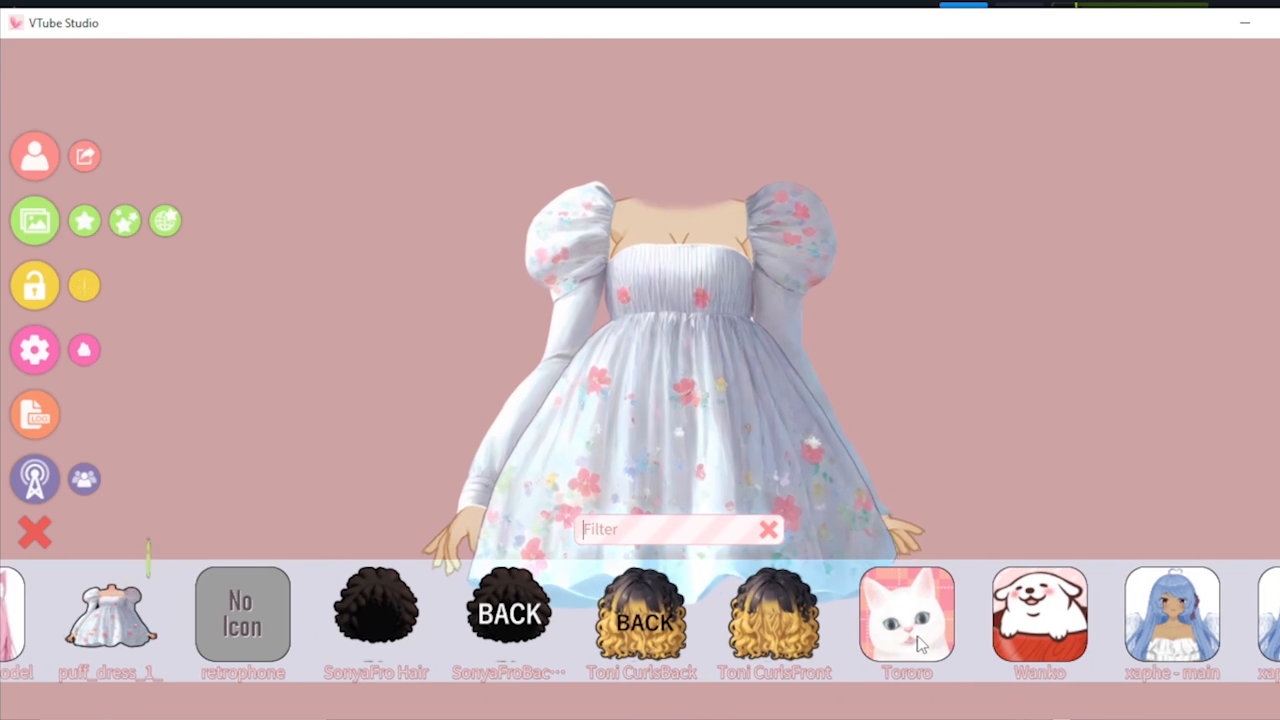
left_click(1183, 627)
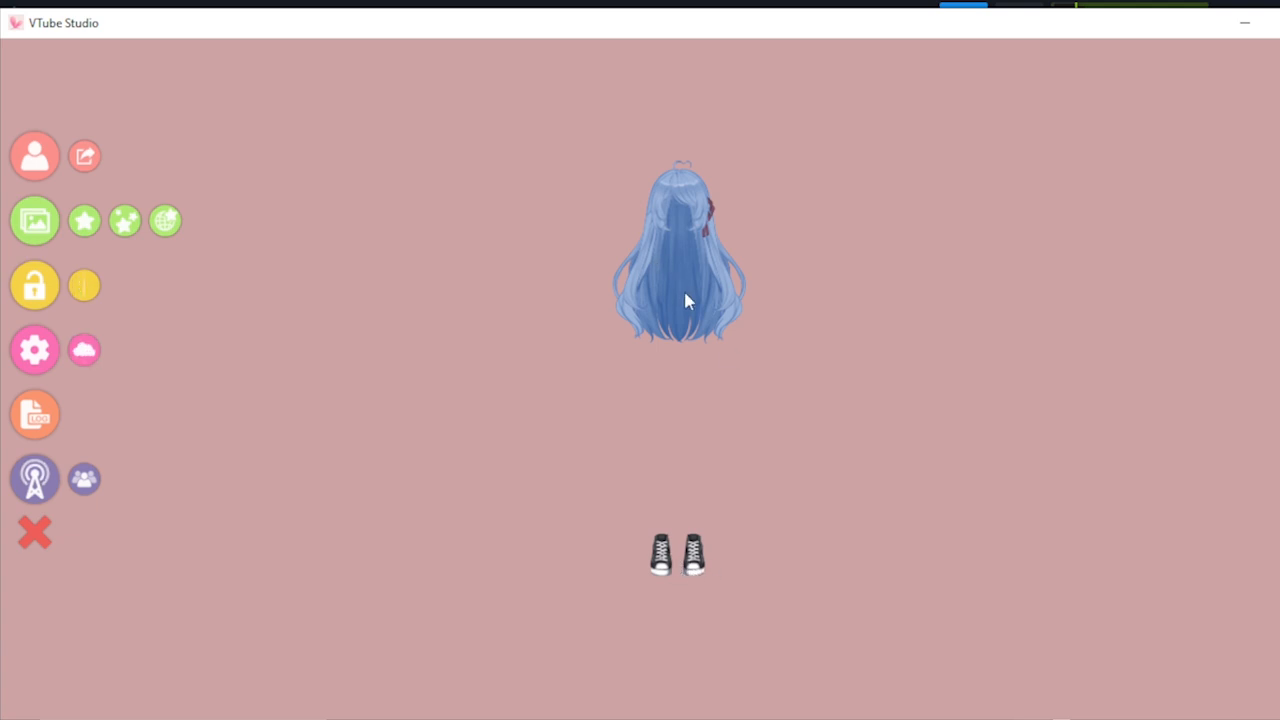
Step: Open the multiply/screen color customization for the xaphe - main model's ArtMeshes and accept the artist permission notice
left_click(36, 357)
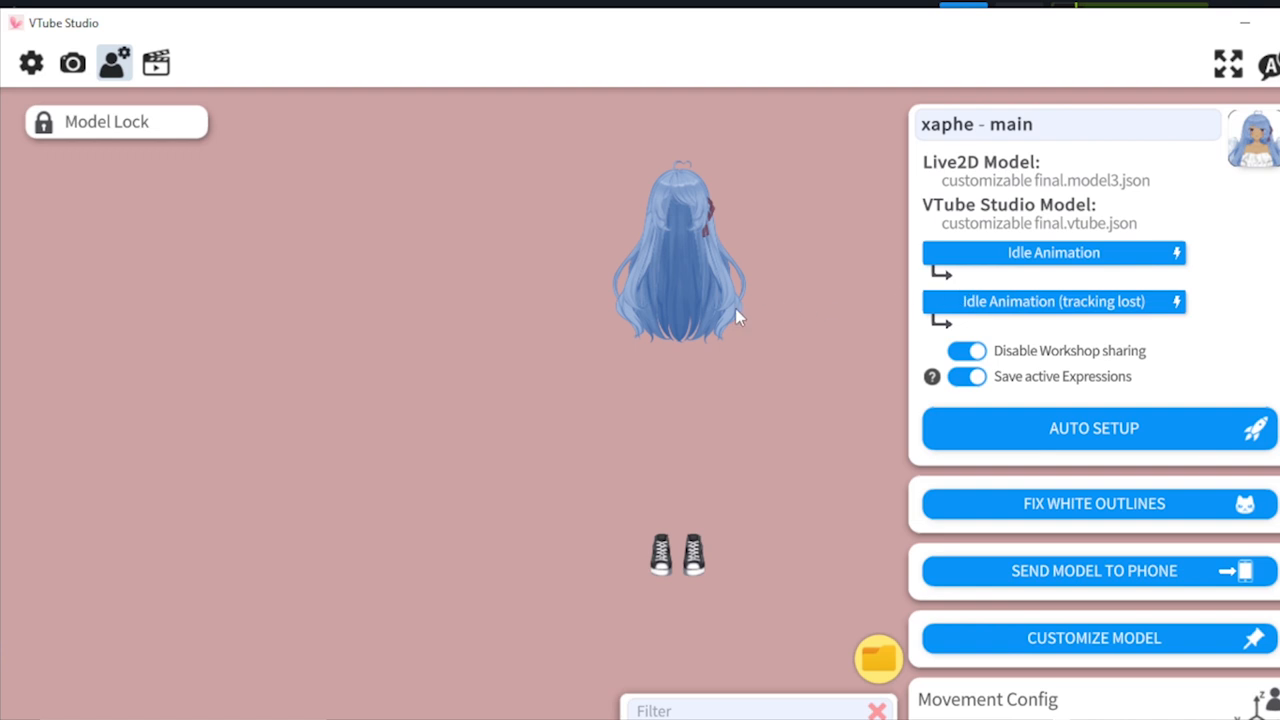
left_click(1097, 647)
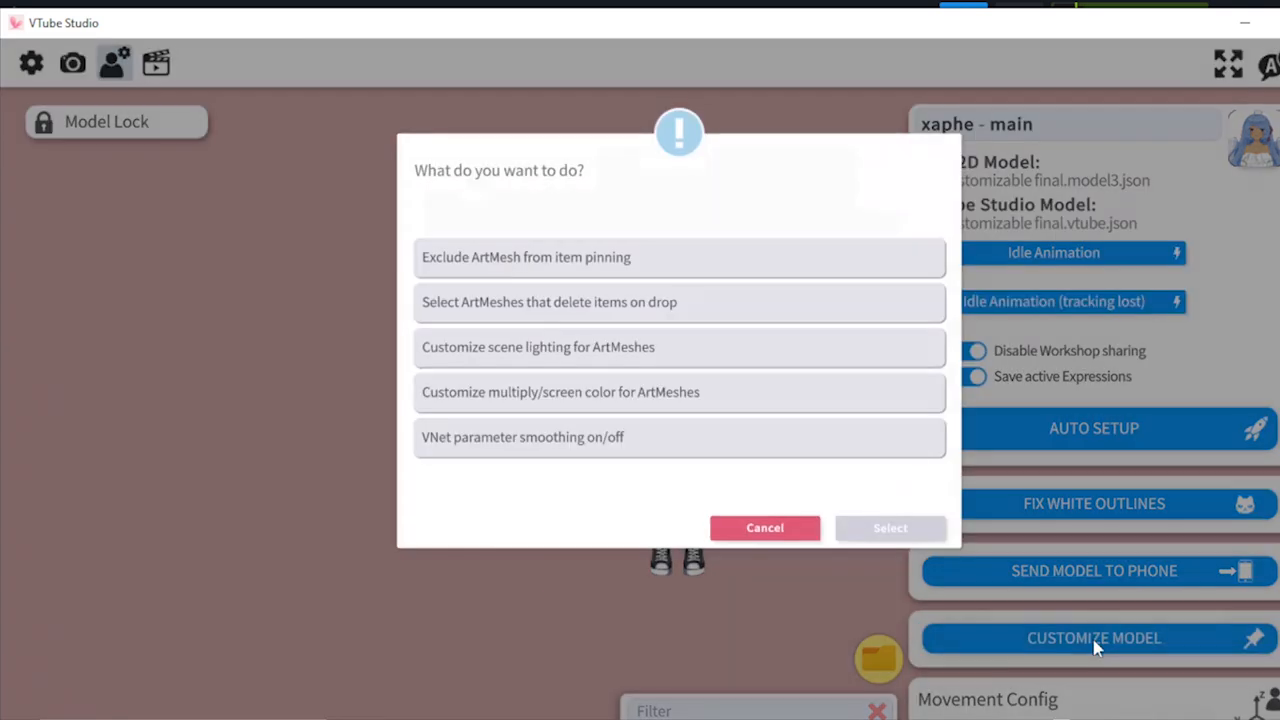
left_click(563, 399)
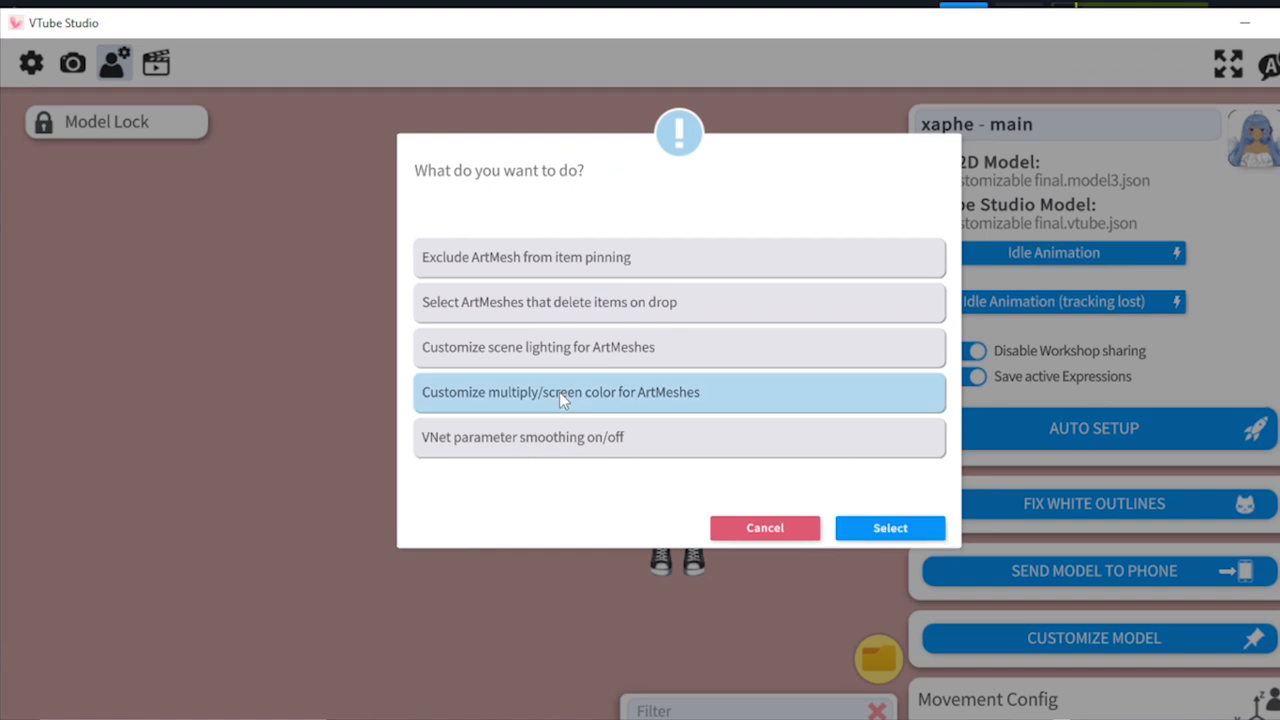
left_click(883, 538)
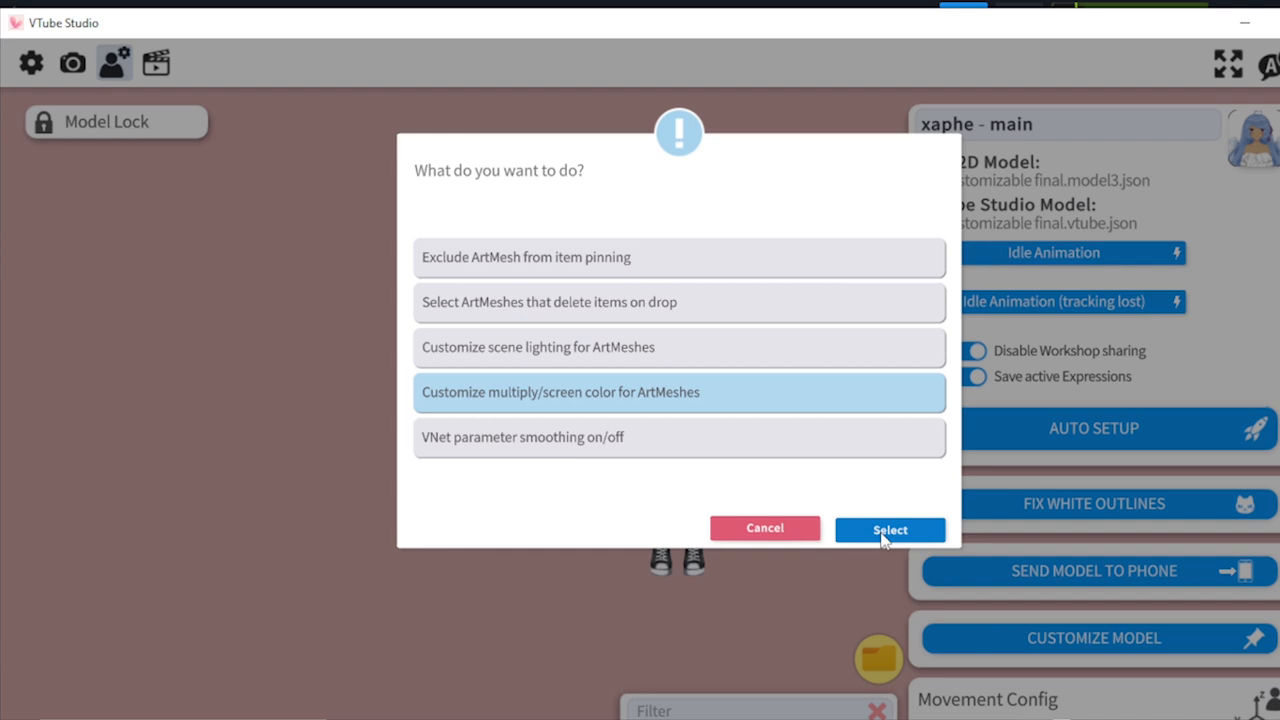
left_click(885, 532)
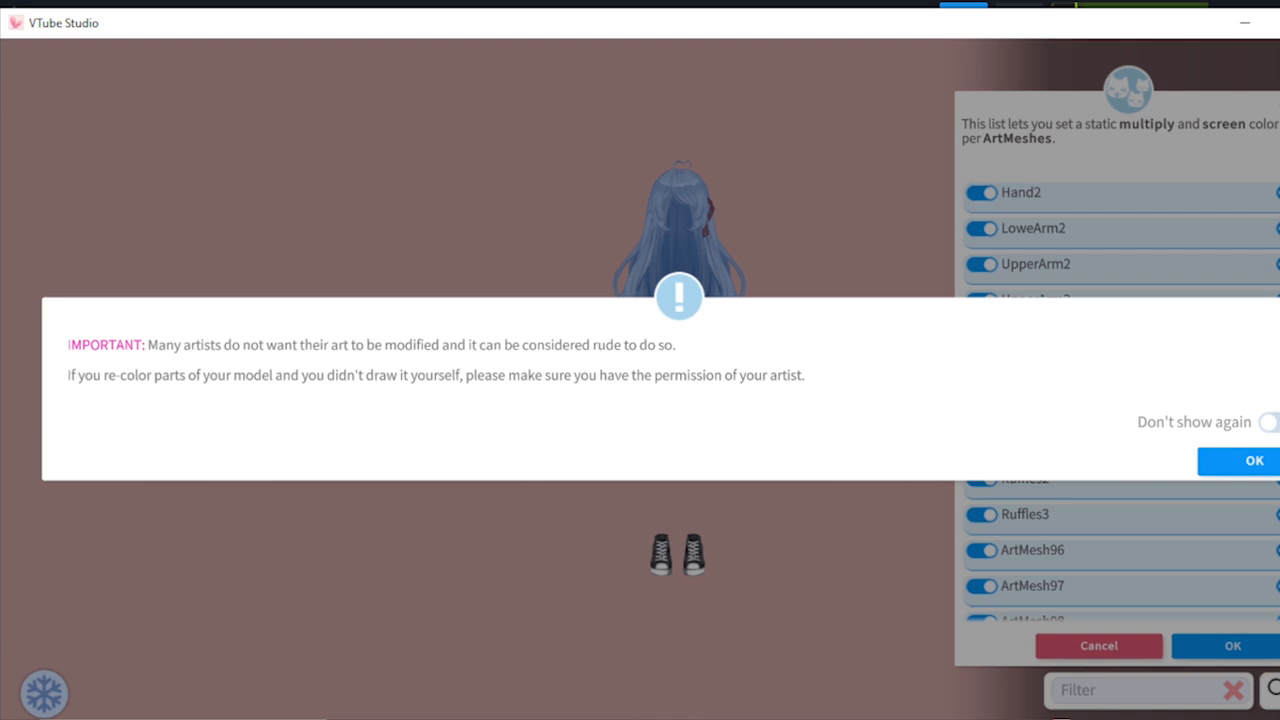
left_click(1254, 460)
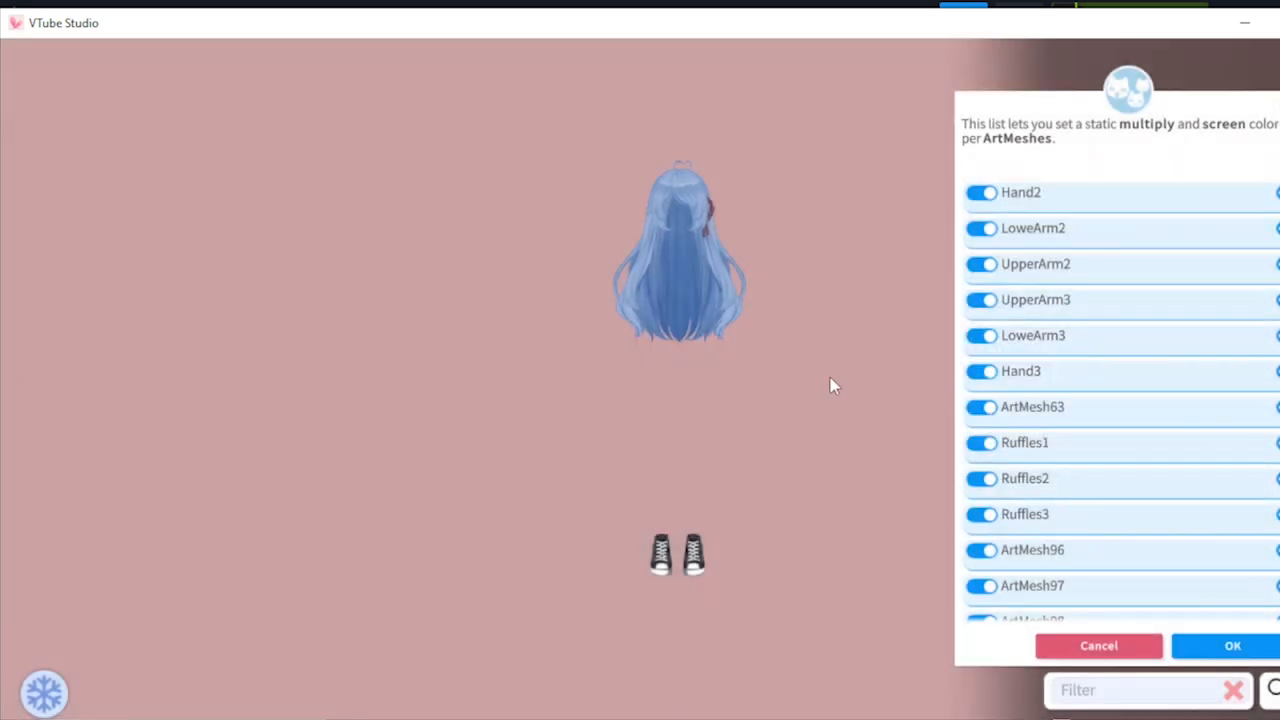
Step: Hide the Shoe_R2 mesh by enabling its custom color with a fully transparent white multiply color and a black screen color
left_click(697, 562)
left_click(992, 193)
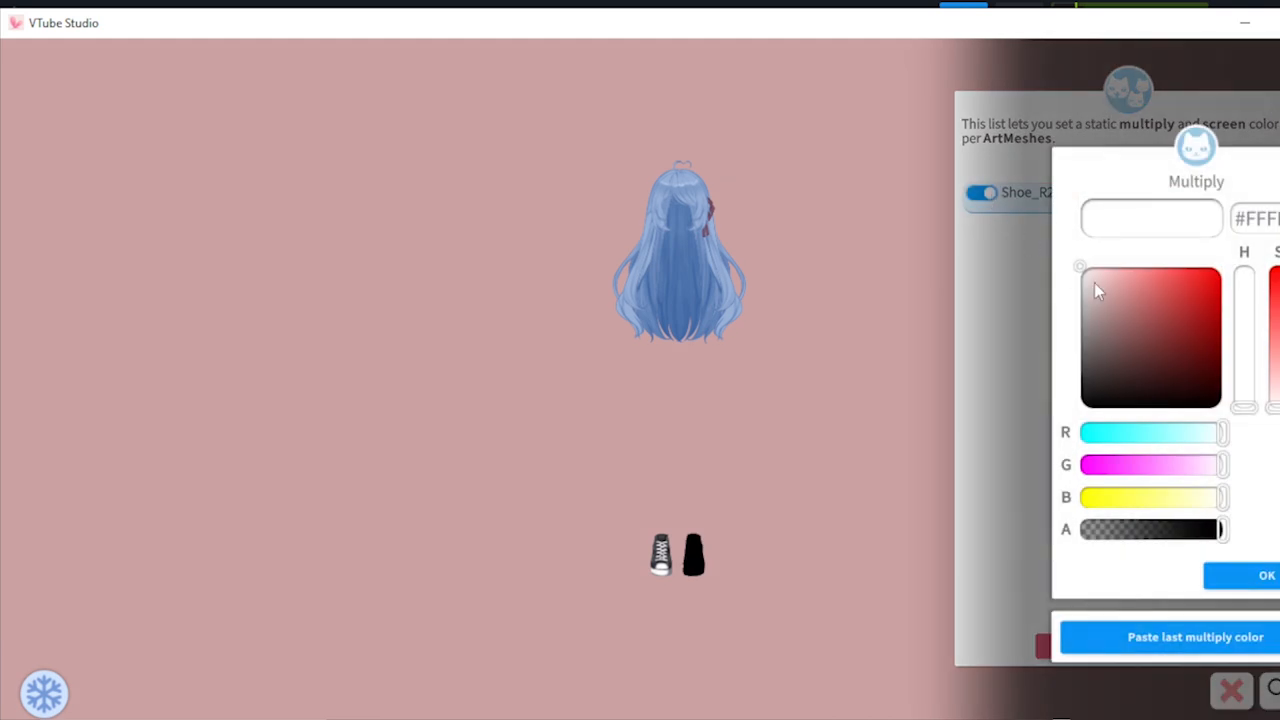
left_click_drag(1215, 528, 1080, 529)
left_click(1238, 578)
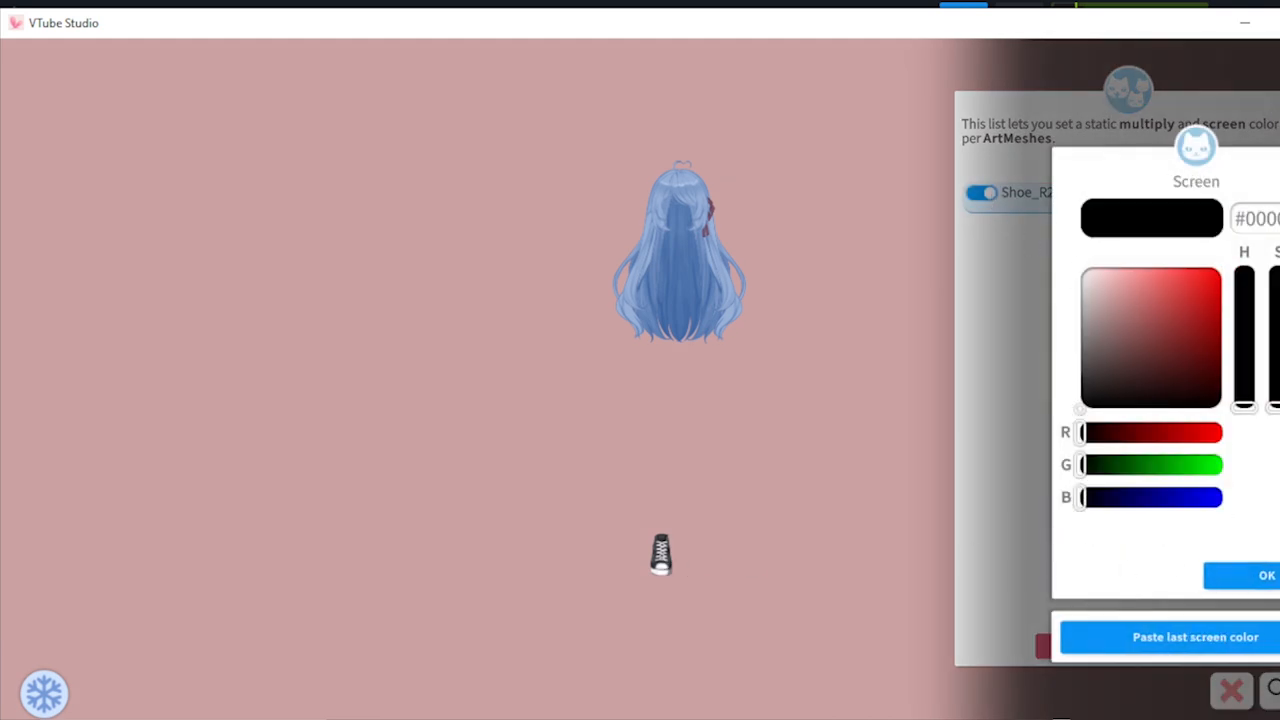
left_click(1267, 575)
Step: Hide the remaining Shoe_R mesh with zero multiply alpha, keeping the default screen color
left_click(660, 556)
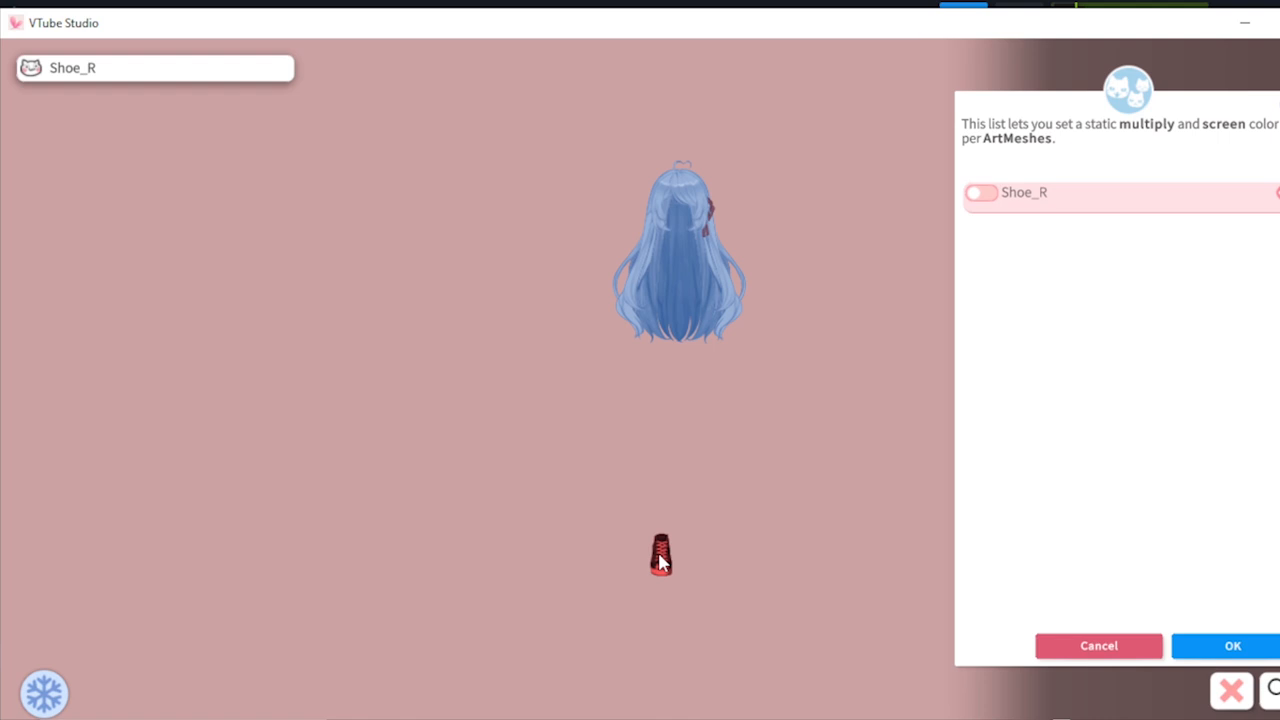
left_click(986, 194)
left_click_drag(1219, 529, 1037, 545)
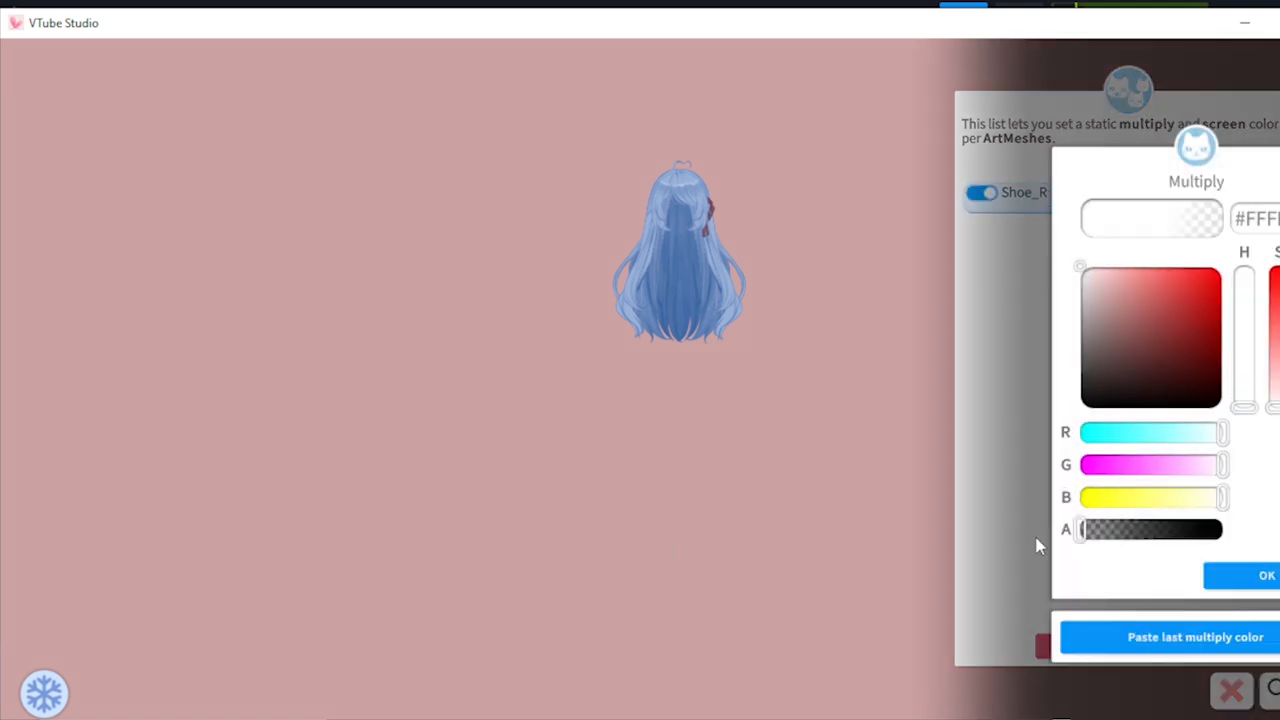
left_click(1250, 577)
left_click(1250, 577)
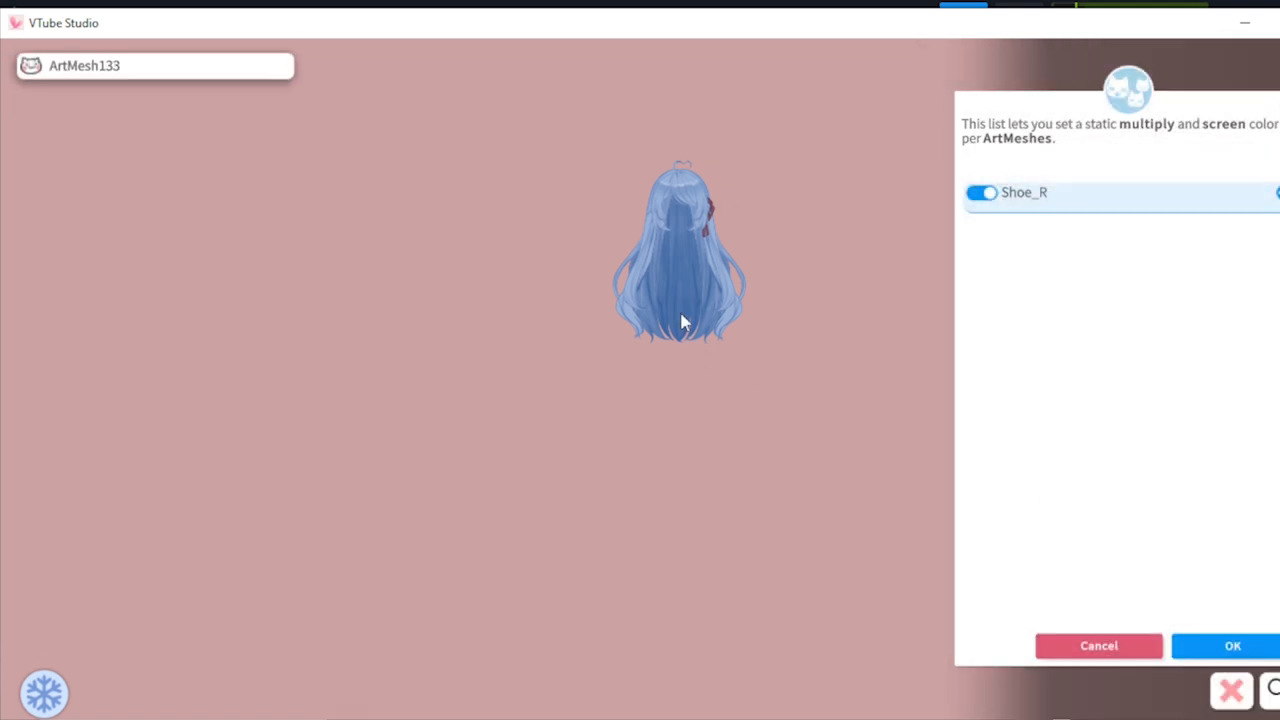
Step: Examine which ArtMeshes are stacked across the model's torso, back hair and face area
left_click(674, 303)
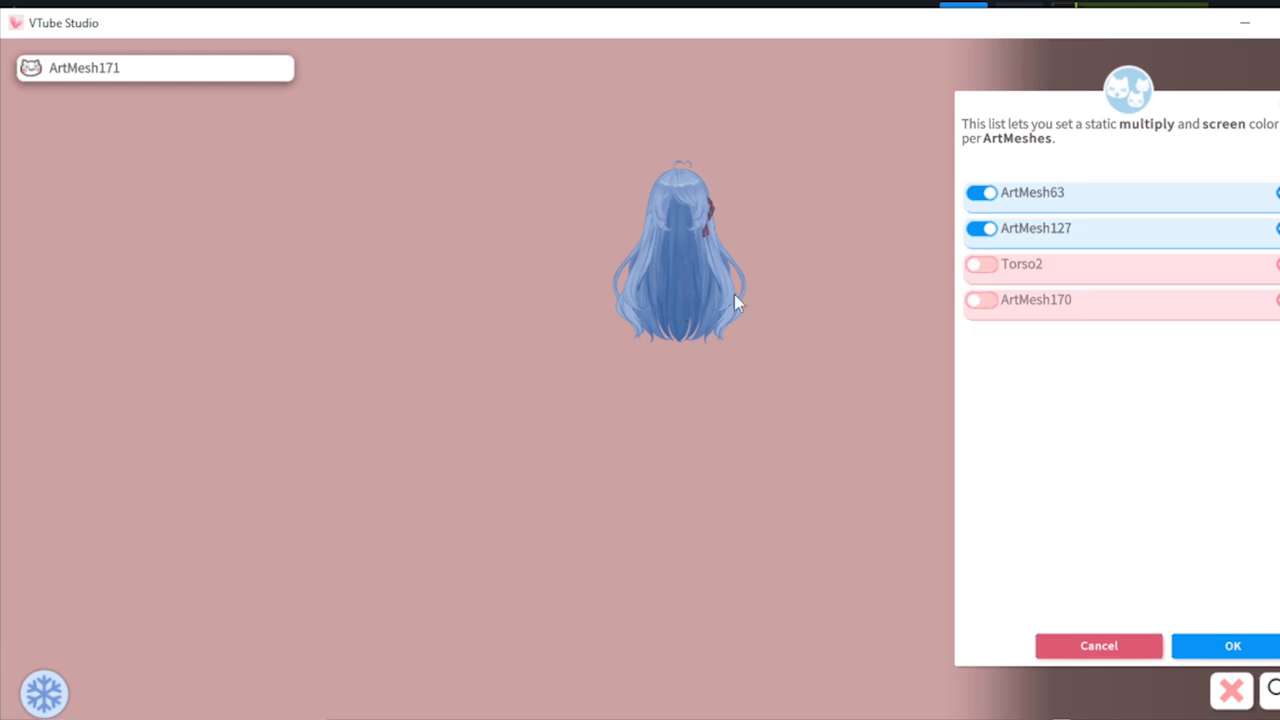
scroll(805, 239, "up", 5)
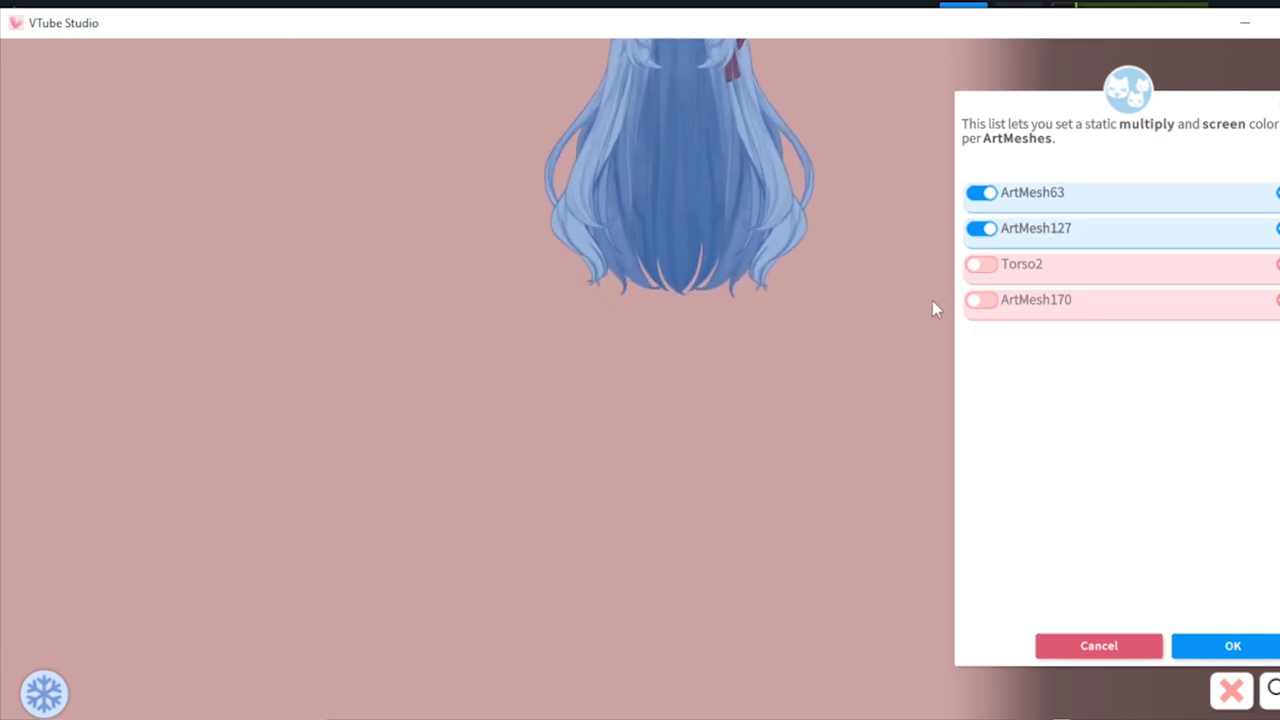
left_click(675, 163)
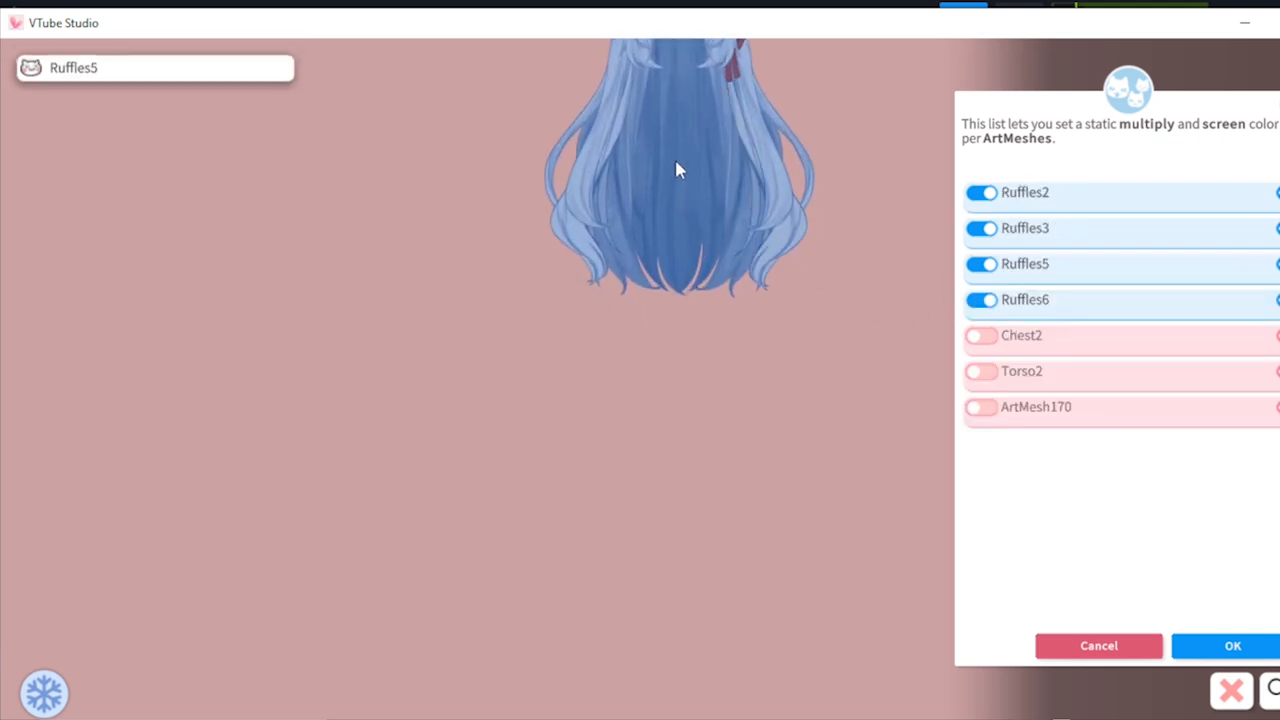
left_click(676, 163)
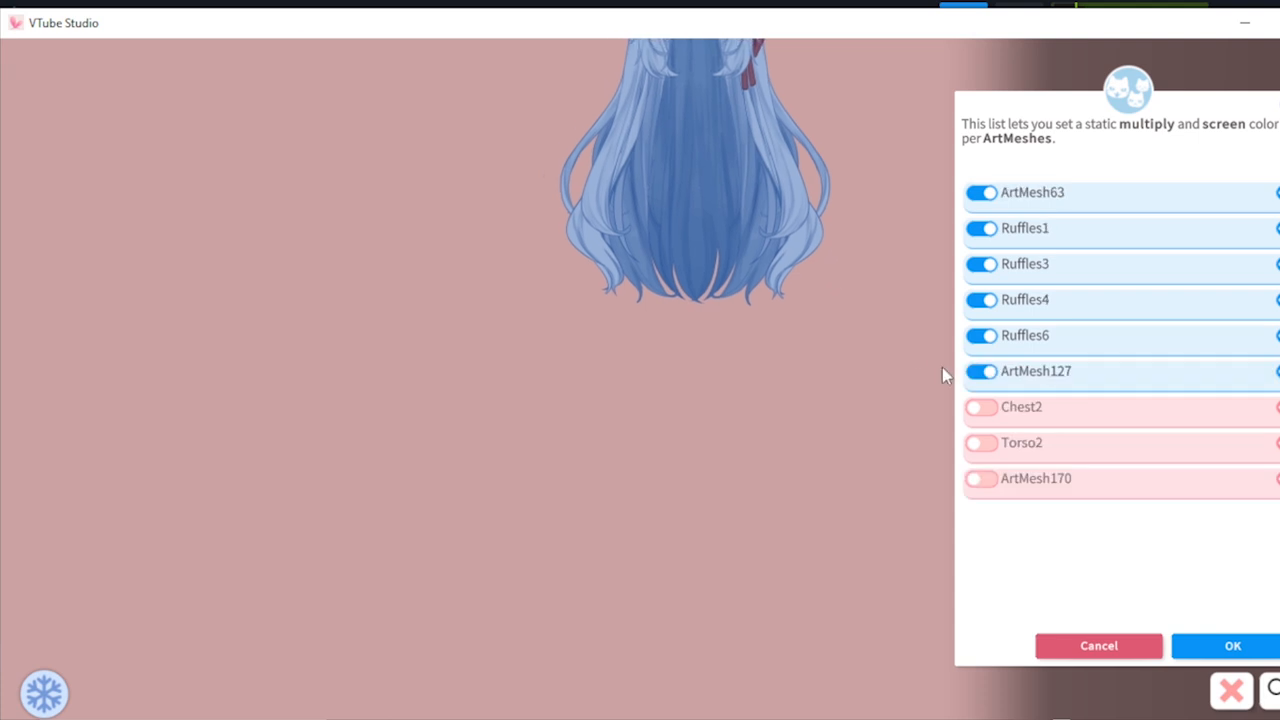
scroll(822, 467, "down", 5)
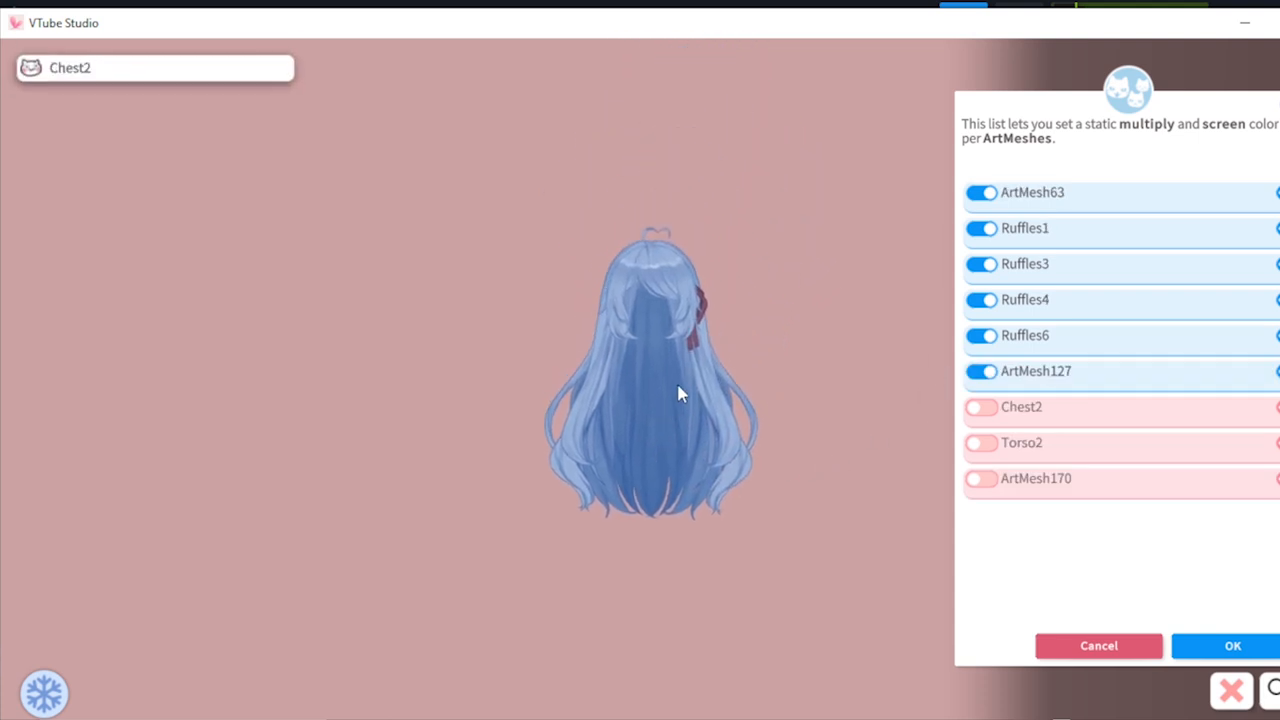
scroll(758, 352, "up", 3)
left_click(650, 240)
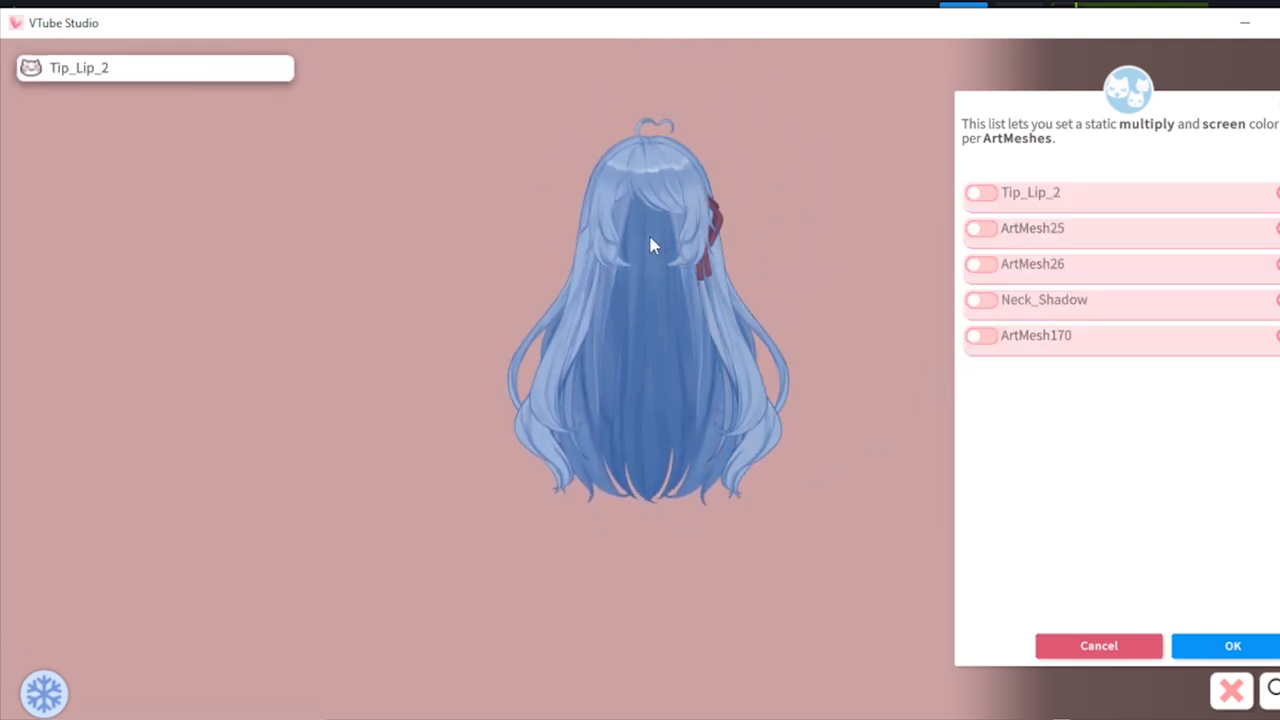
left_click(982, 228)
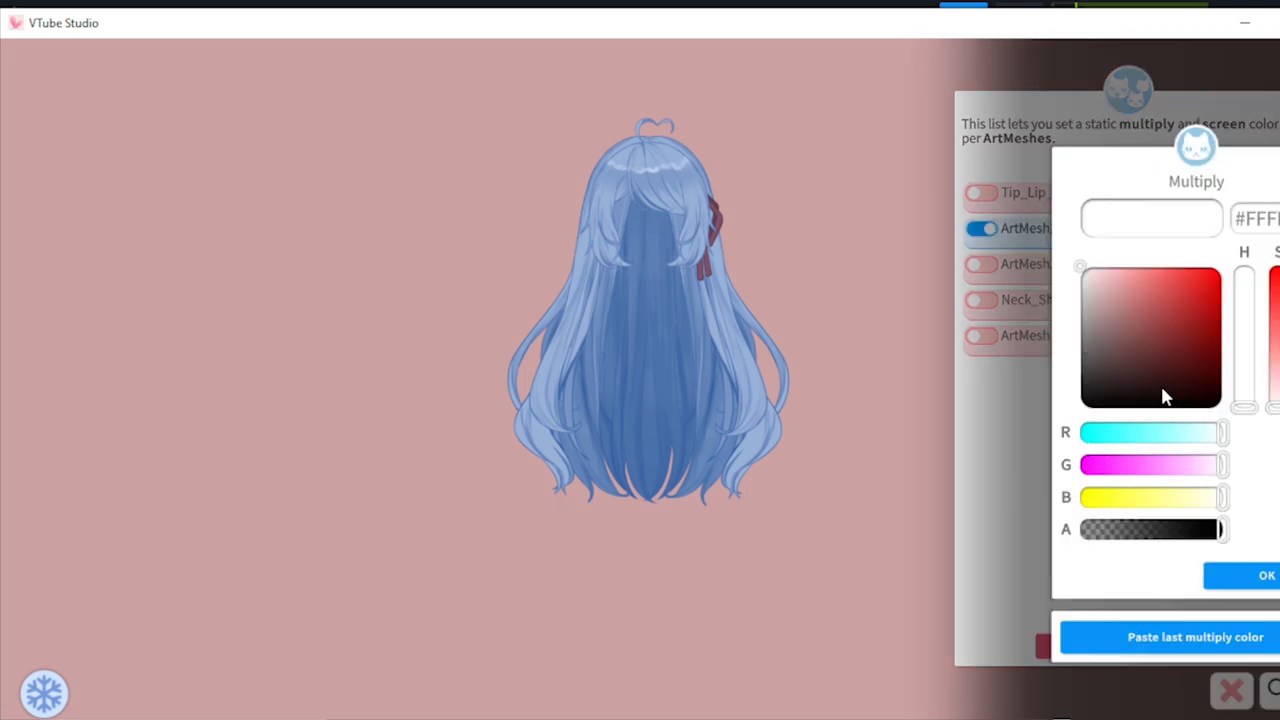
left_click_drag(1222, 530, 1275, 550)
left_click(1266, 577)
left_click(1264, 576)
left_click(985, 230)
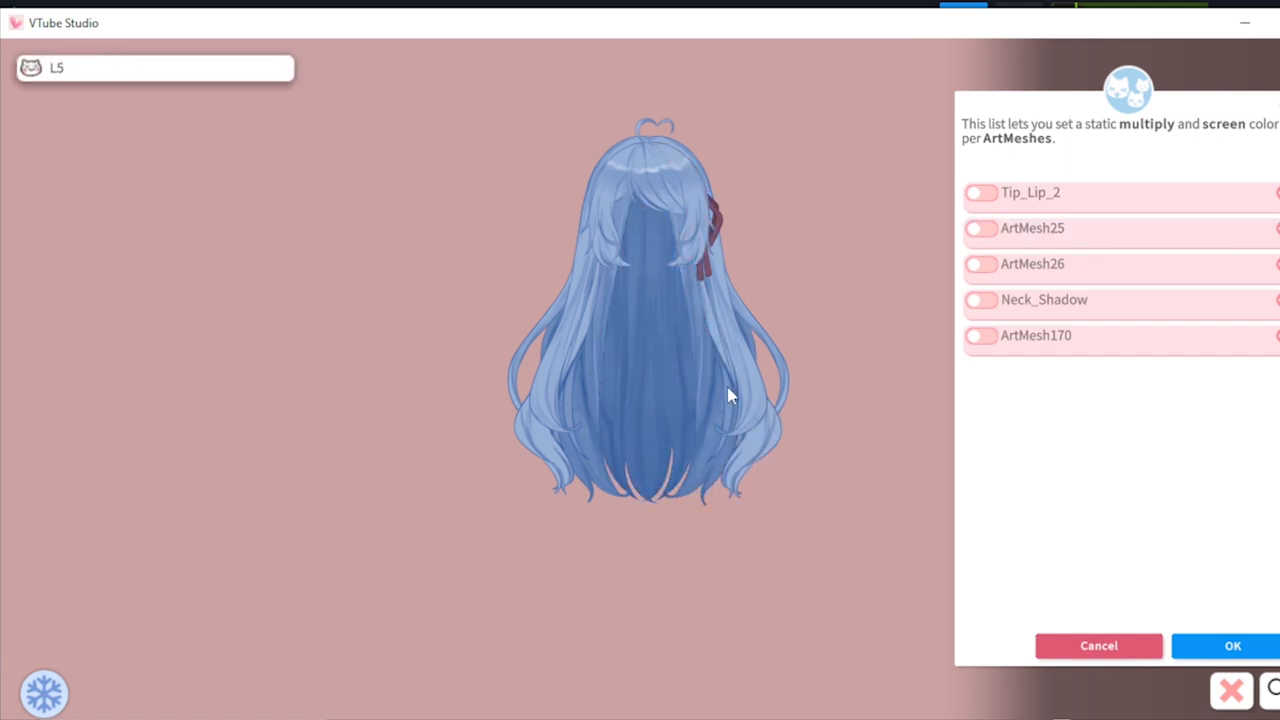
Step: Hide the central back hair mesh ArtMesh170 with a fully transparent white multiply color and the default black screen color
left_click(676, 292)
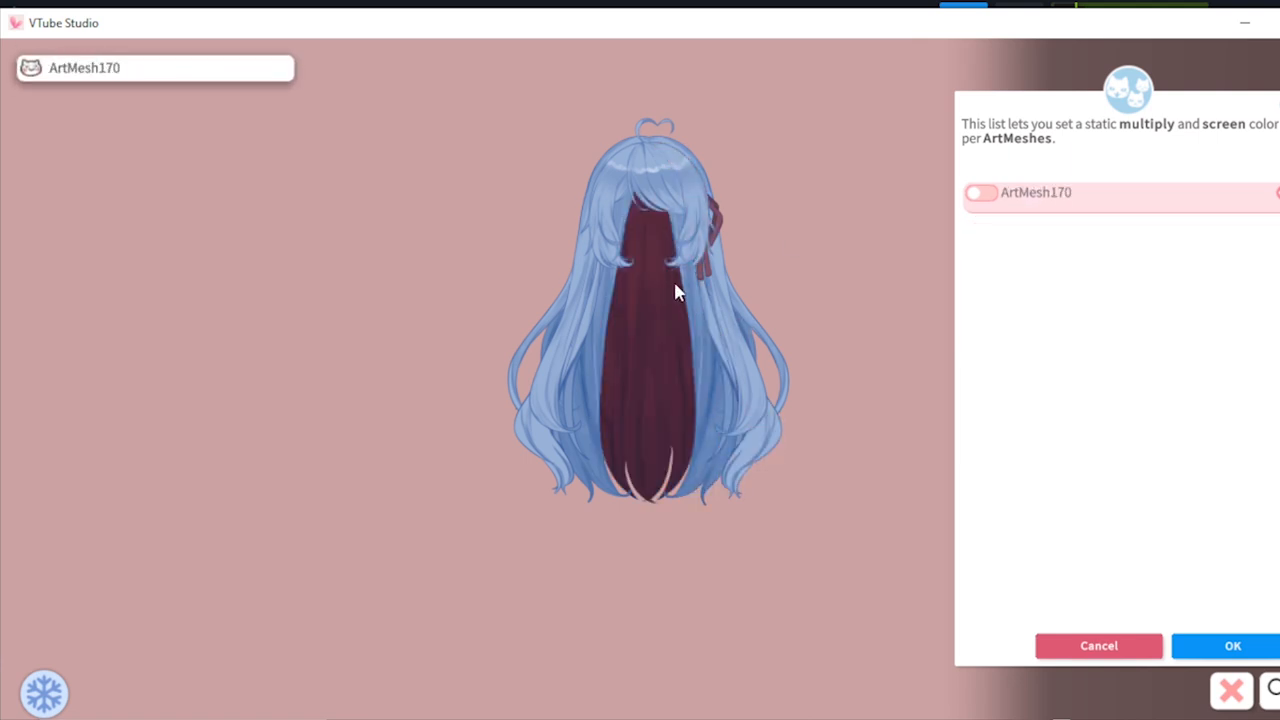
left_click(997, 200)
left_click_drag(1213, 535, 946, 531)
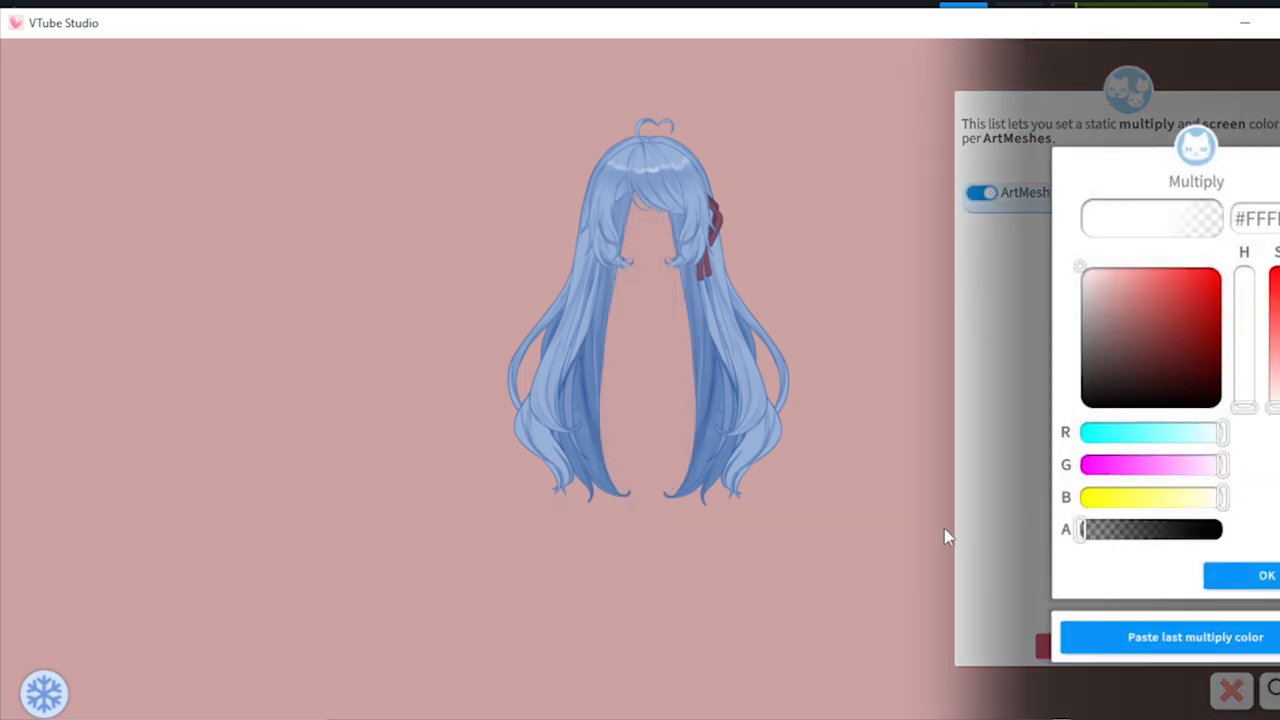
left_click(1228, 586)
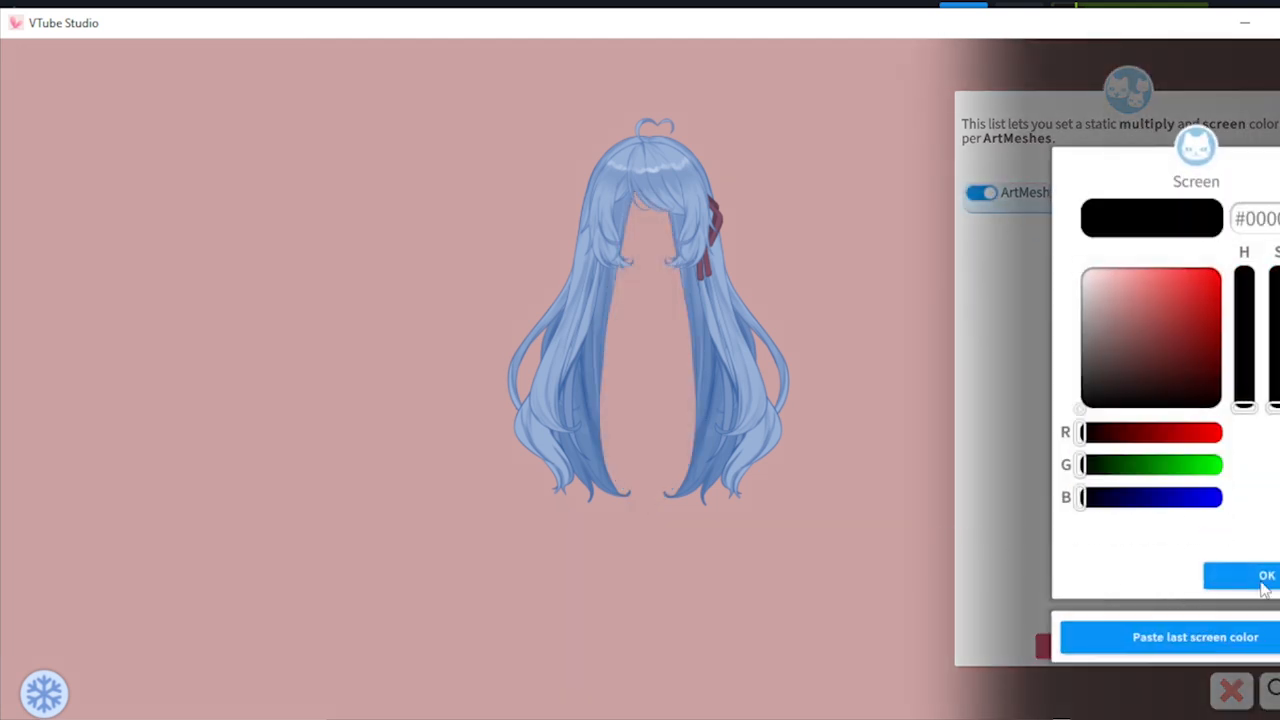
left_click(1229, 584)
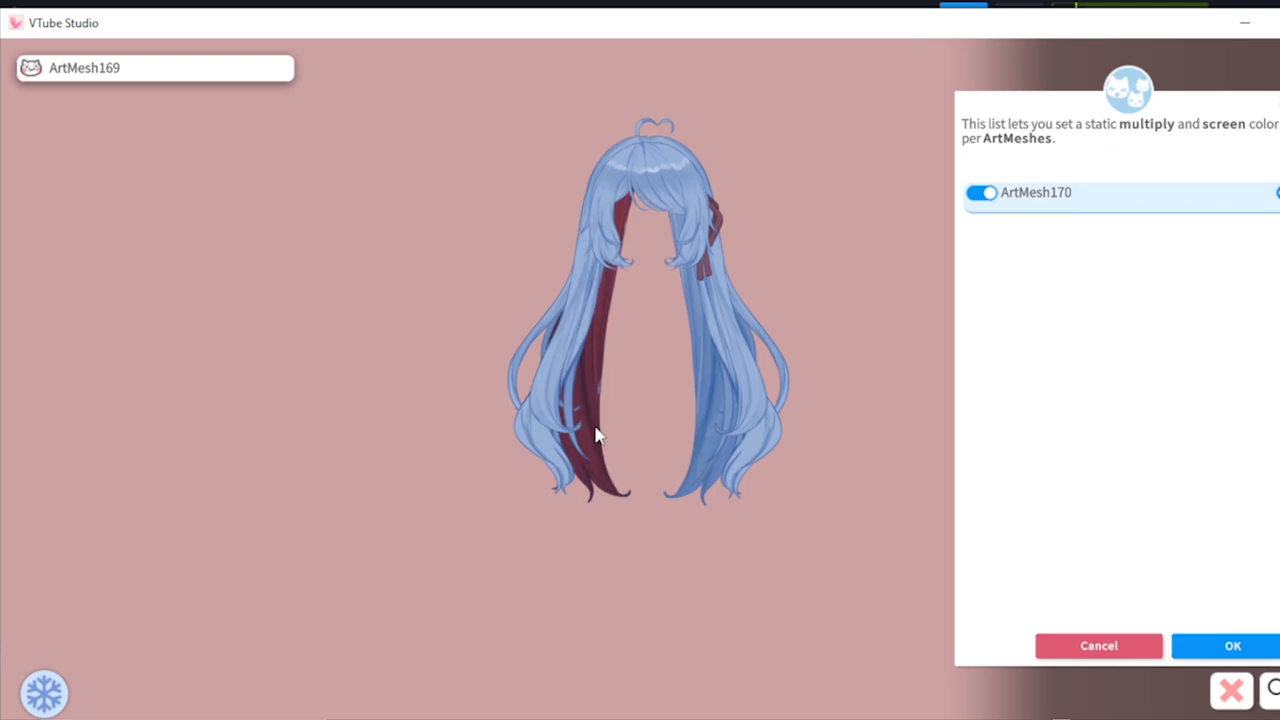
Step: Hide ArtMesh169, the dark inner back hair on the left side, with zero multiply alpha and the default black screen color
left_click(595, 435)
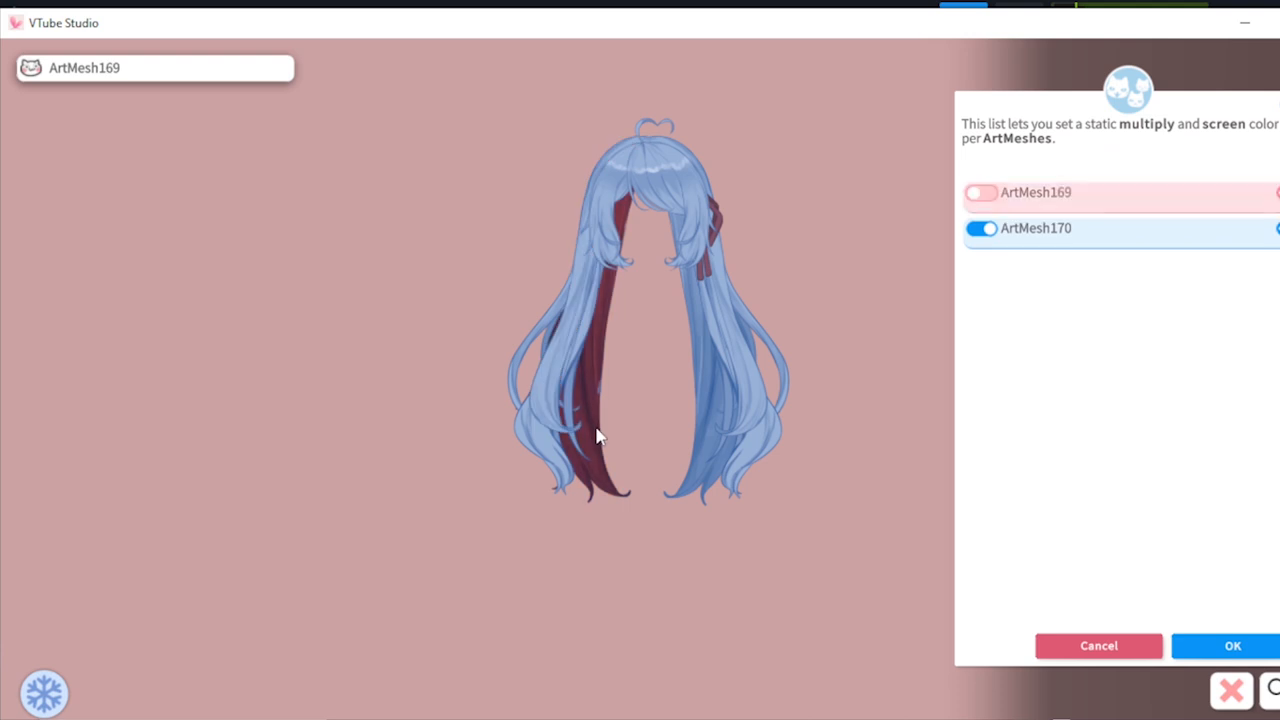
left_click(977, 193)
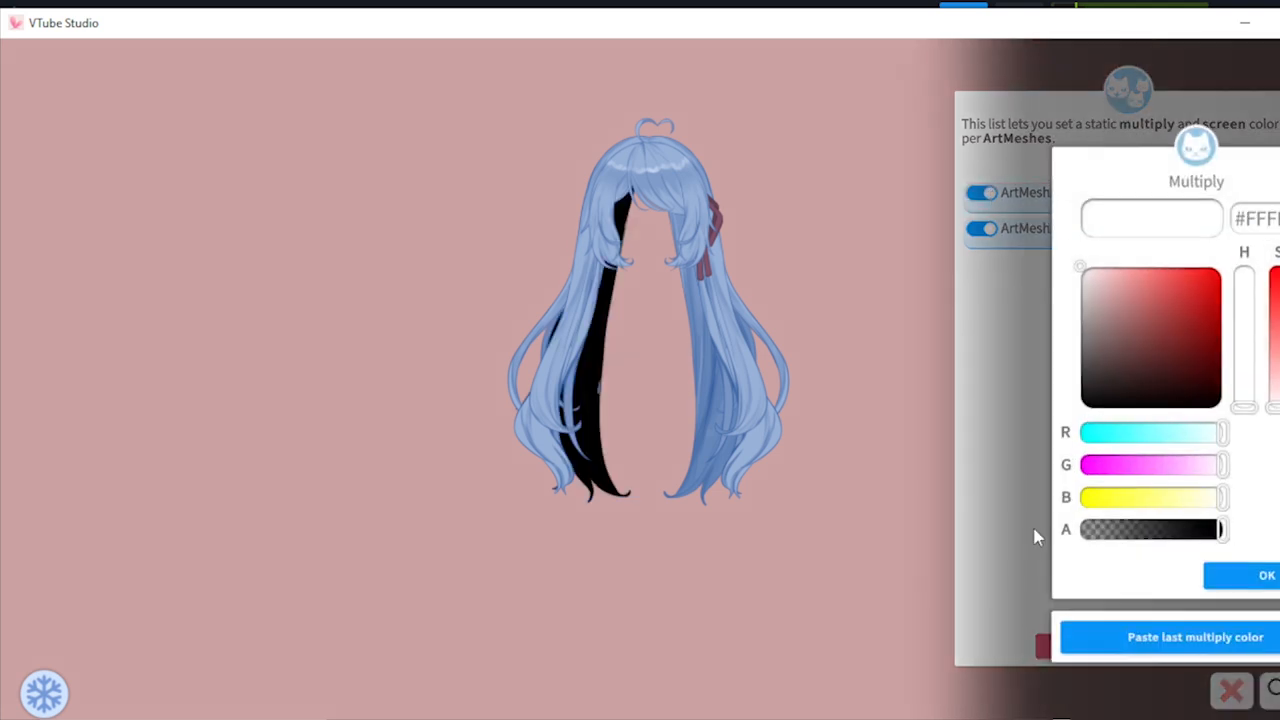
left_click_drag(1180, 537, 1062, 540)
left_click(1265, 579)
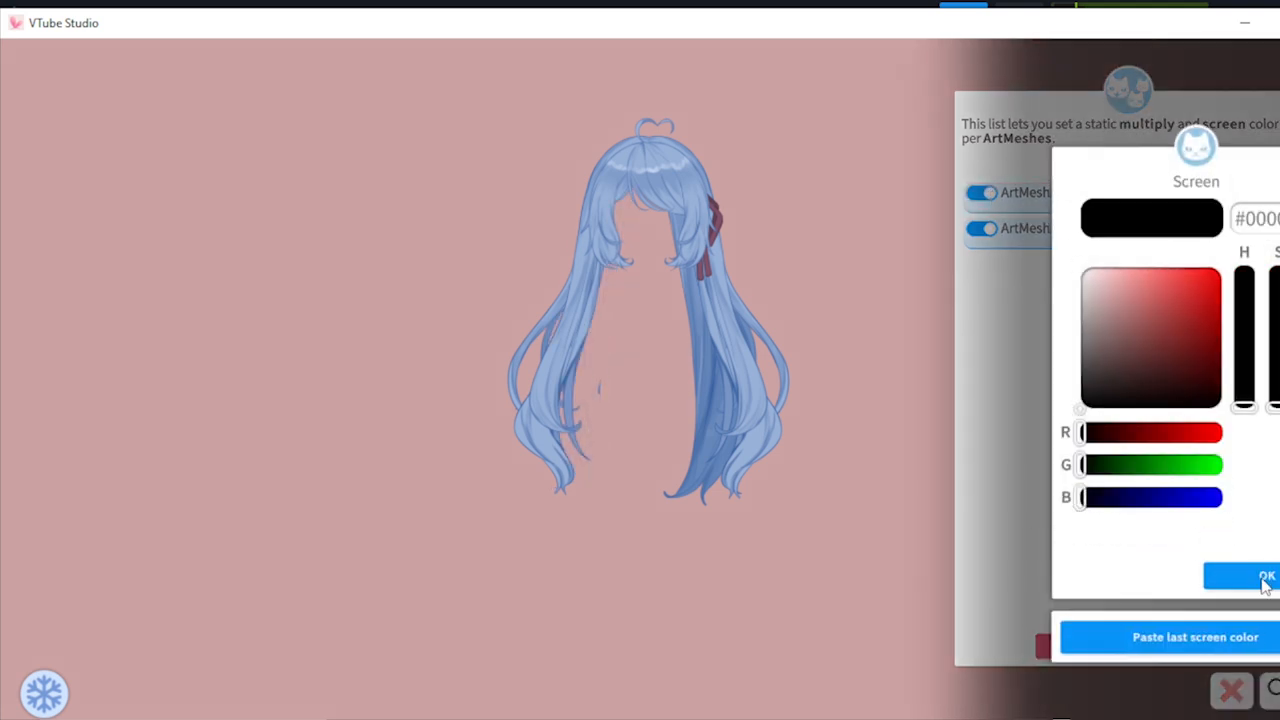
left_click(1265, 580)
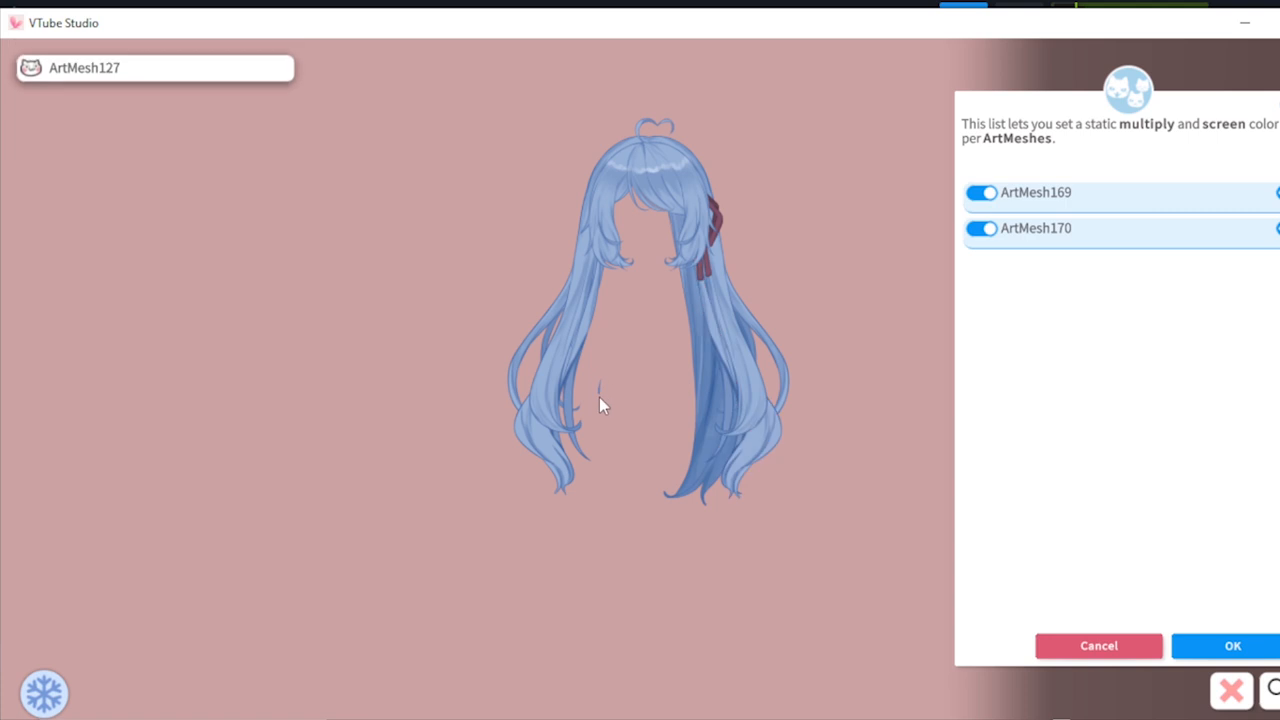
Step: Hide ArtMesh174, the dark inner back hair on the right side, with zero multiply alpha and the default black screen color
left_click(706, 452)
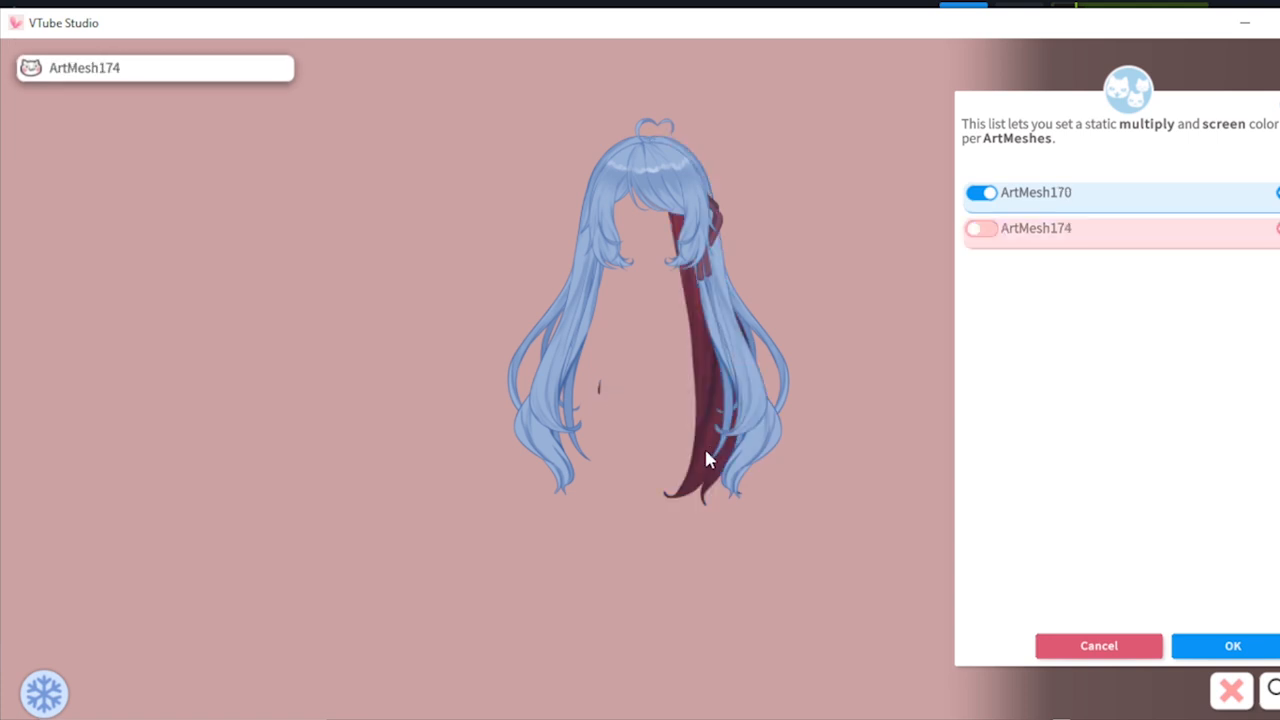
left_click(984, 234)
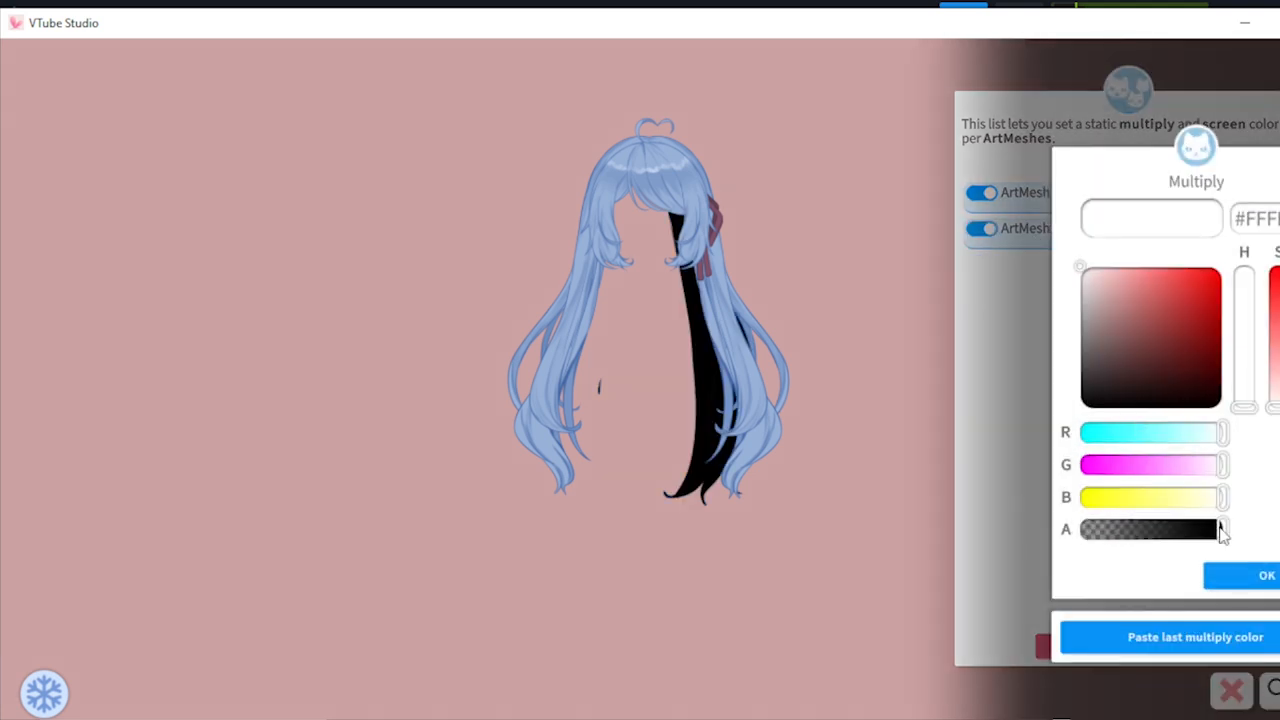
left_click_drag(1220, 530, 932, 547)
left_click(1268, 577)
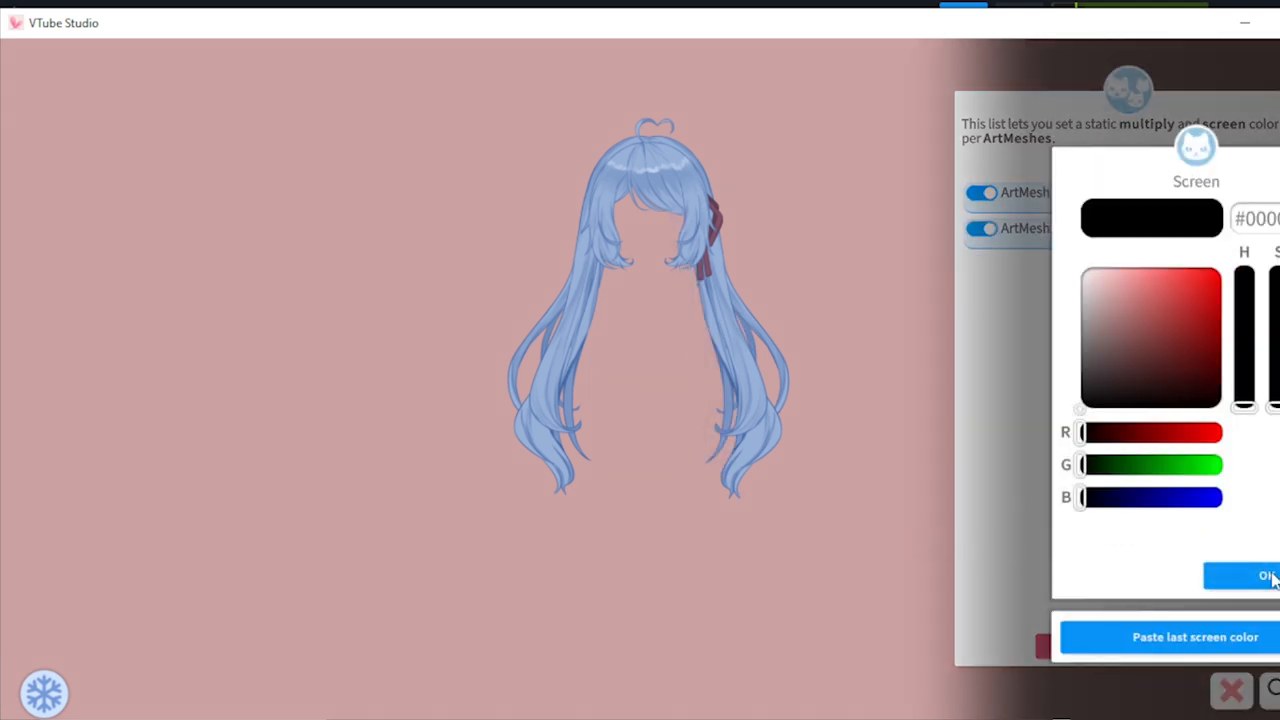
left_click(1266, 575)
Step: Hide ArtMesh173, the curved outer strand on the right side, with zero multiply alpha and the default screen color
left_click(773, 352)
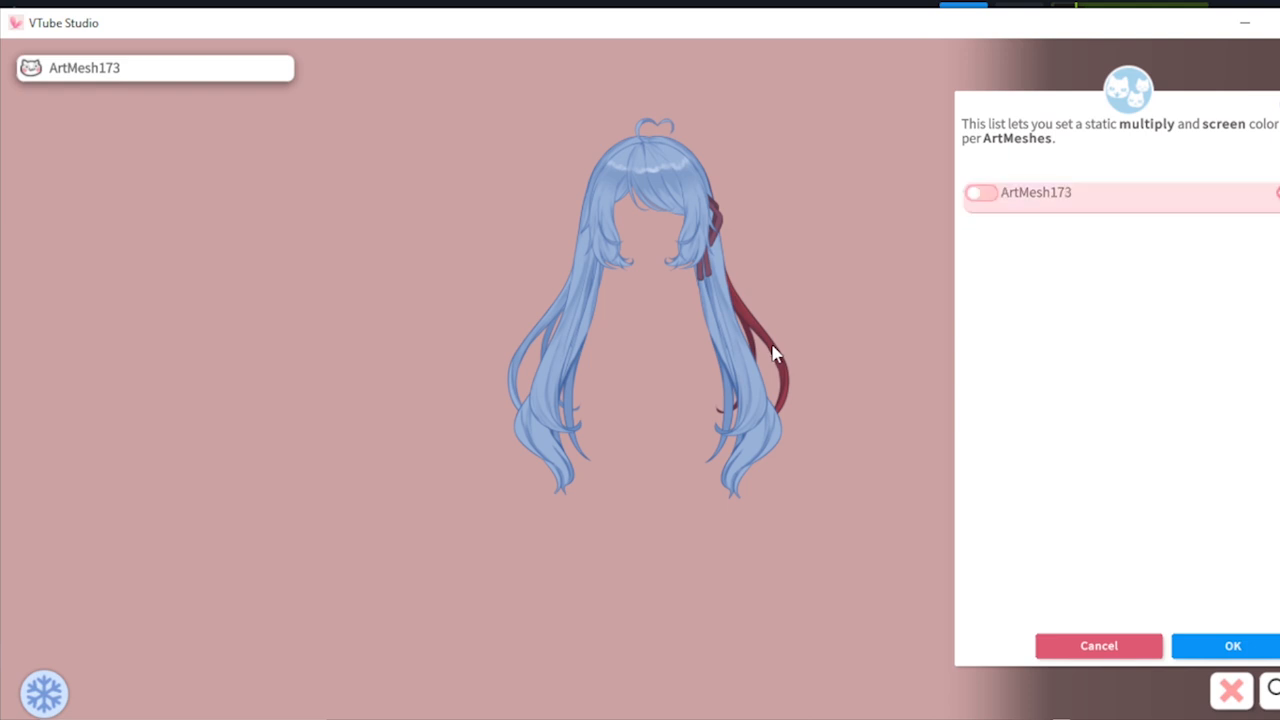
left_click(978, 193)
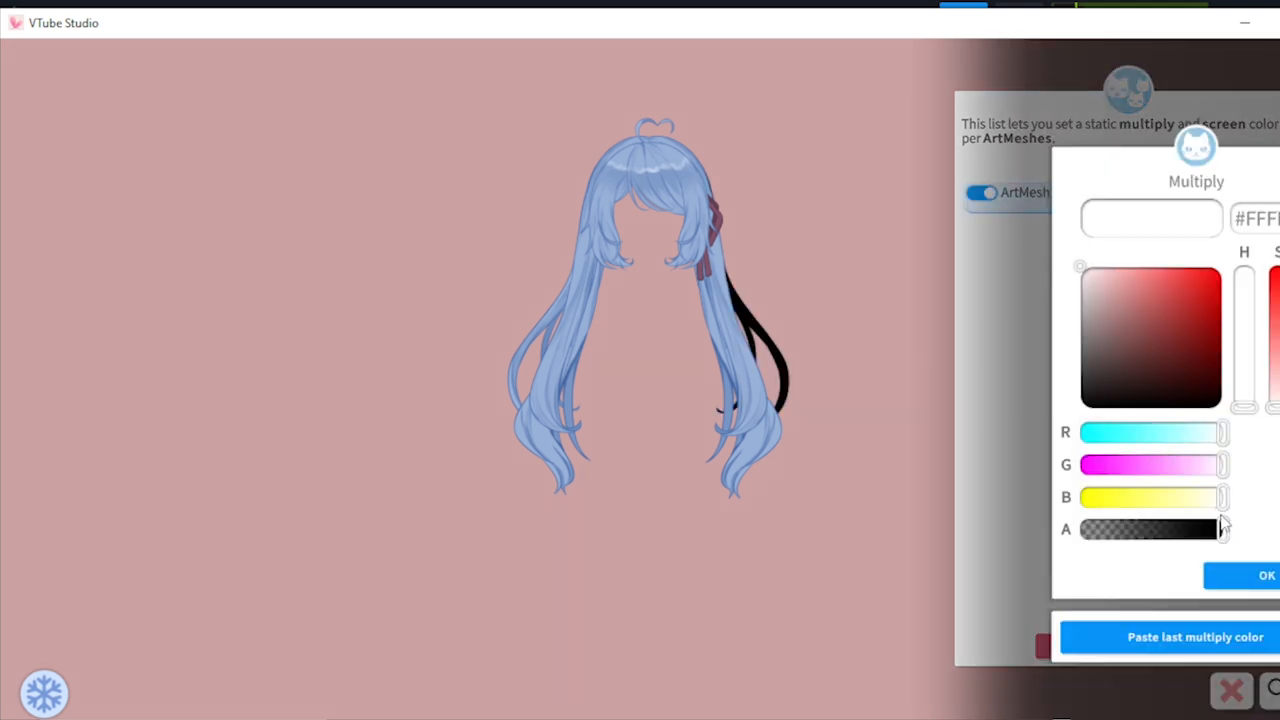
left_click_drag(1220, 530, 914, 536)
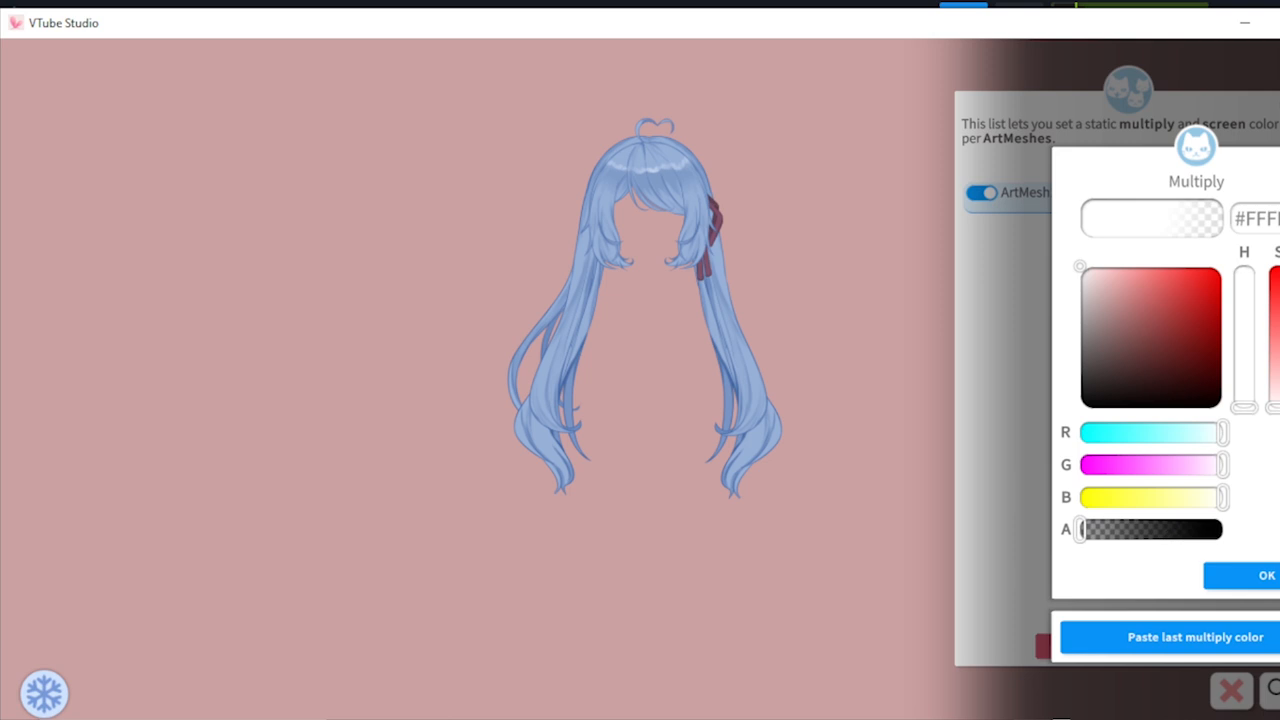
left_click(1245, 575)
left_click(1245, 575)
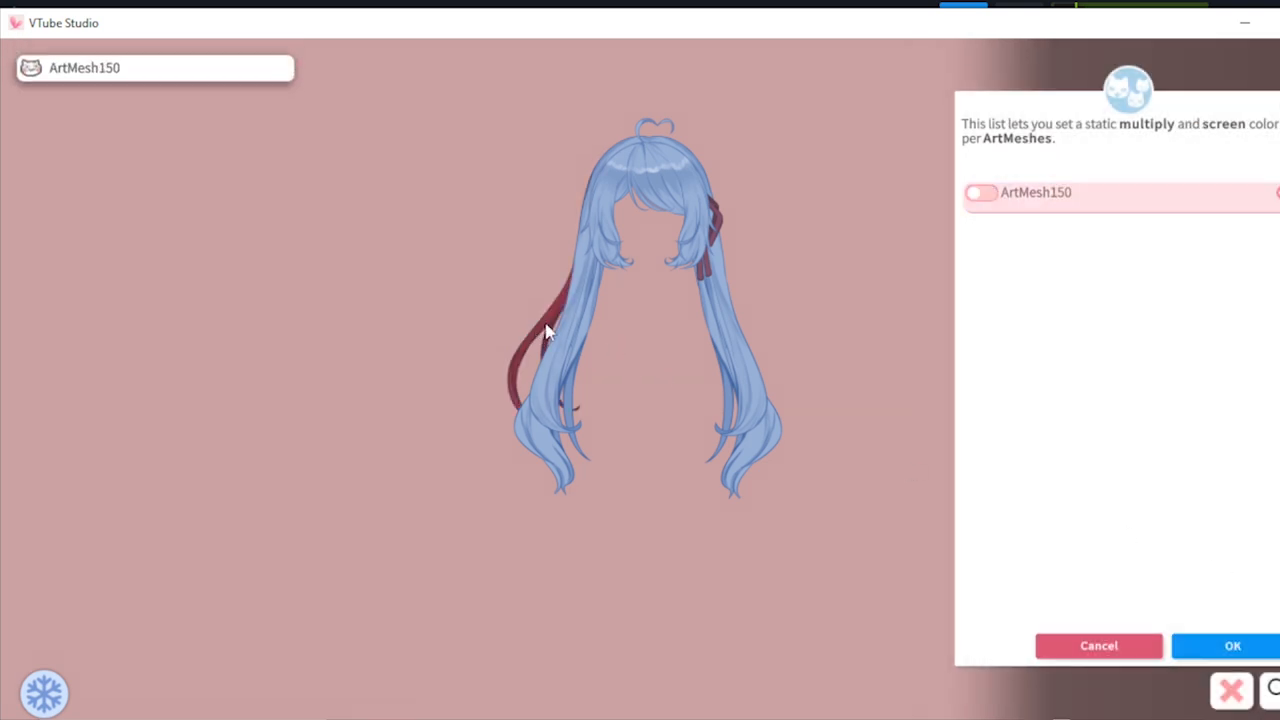
Step: Hide ArtMesh150, the curved outer strand on the left side, with zero multiply alpha, and save the ArtMesh color customization
left_click(986, 197)
left_click_drag(1222, 530, 1040, 533)
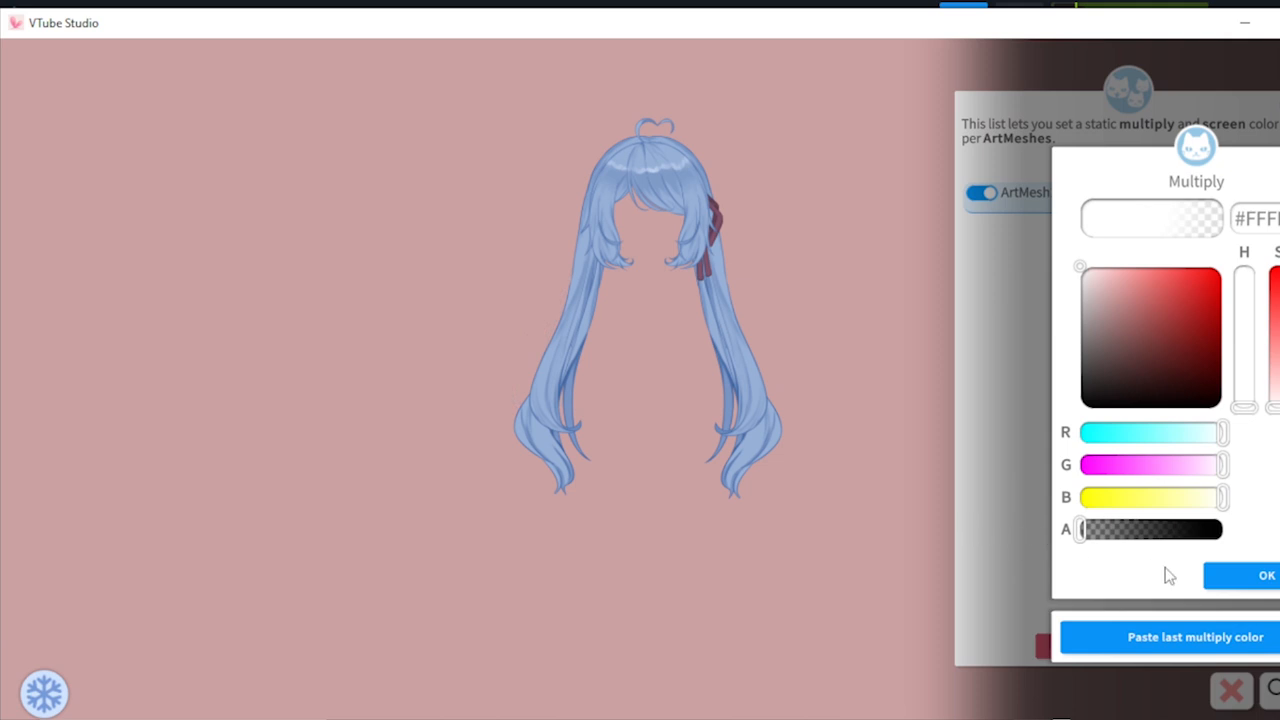
left_click(1258, 578)
left_click(1250, 578)
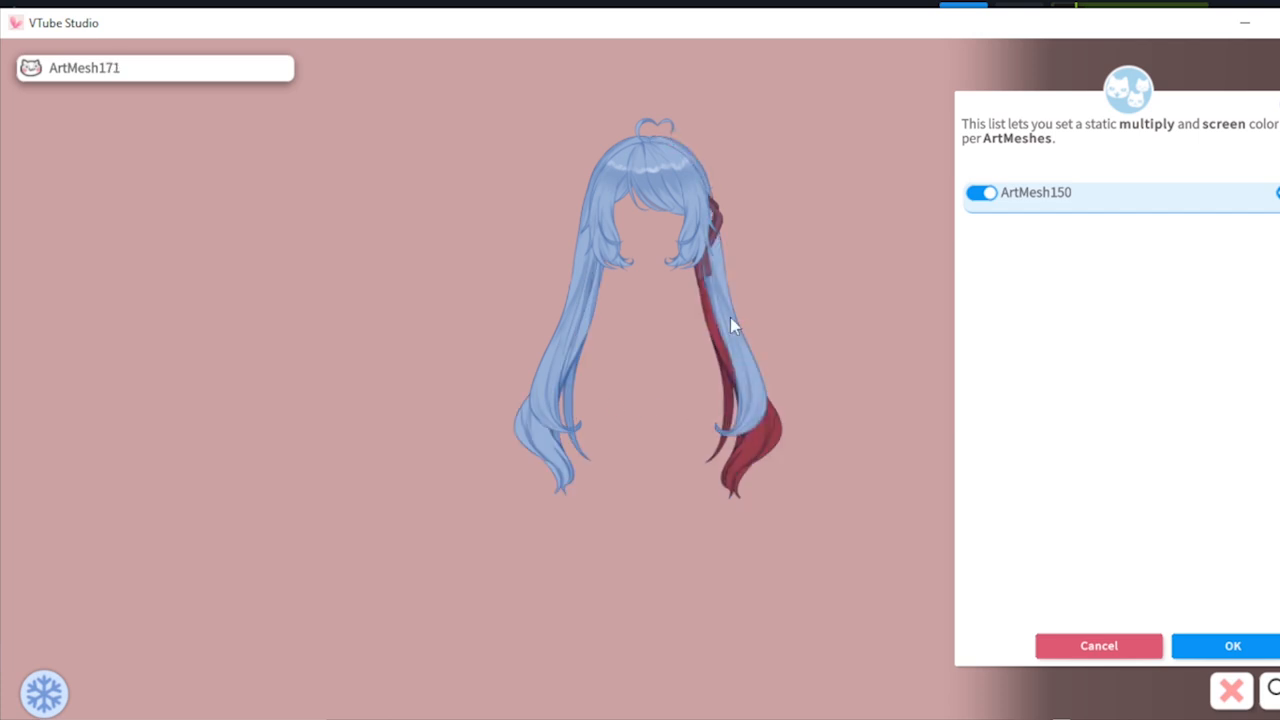
left_click(1234, 649)
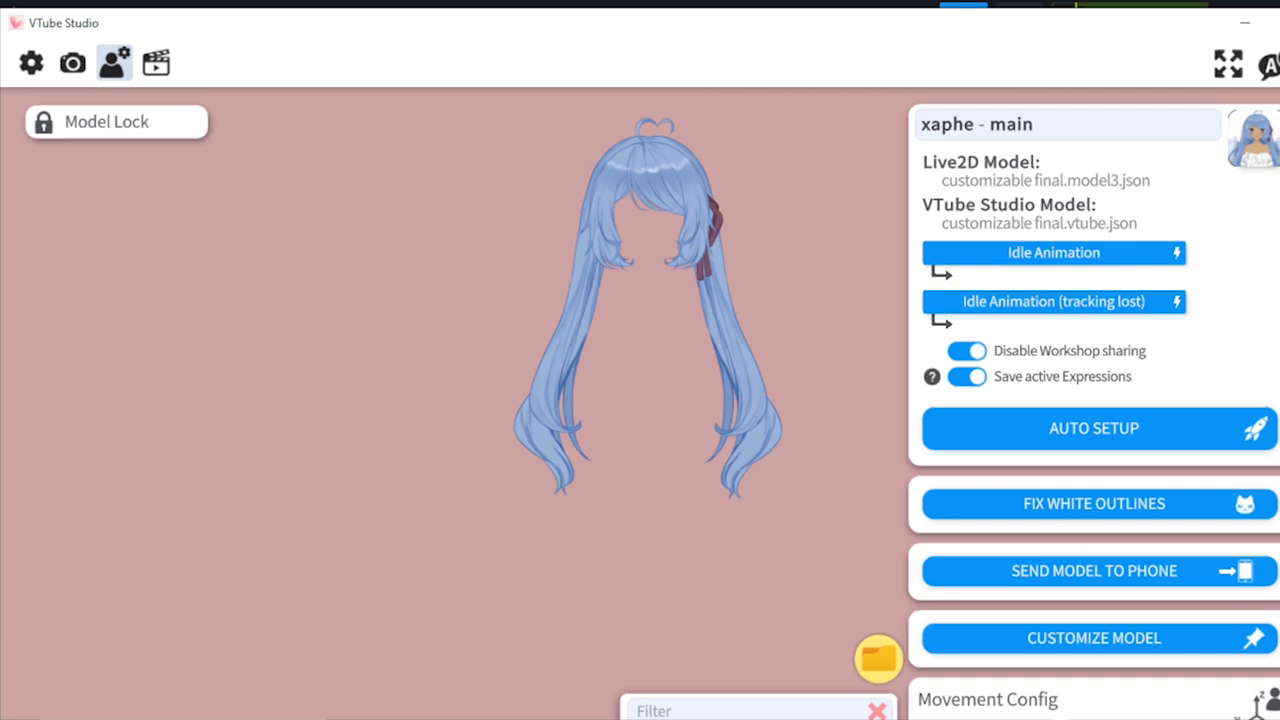
double_click(760, 339)
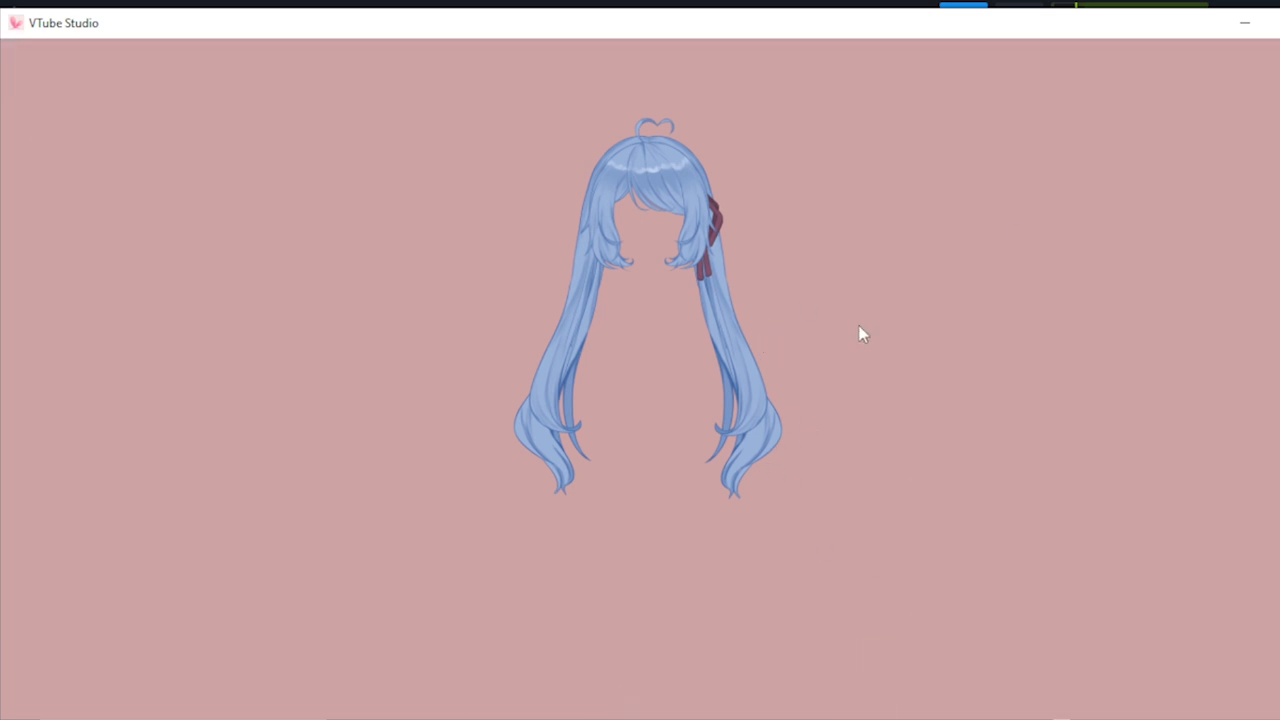
double_click(93, 325)
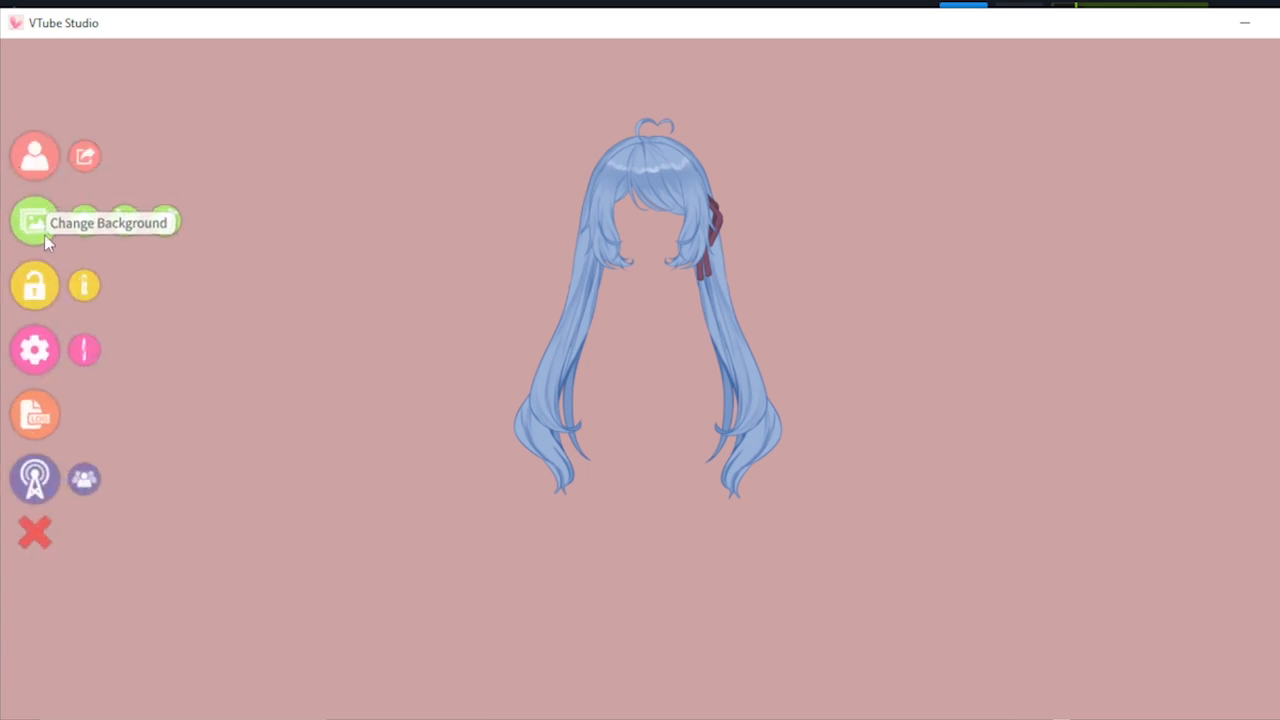
double_click(278, 417)
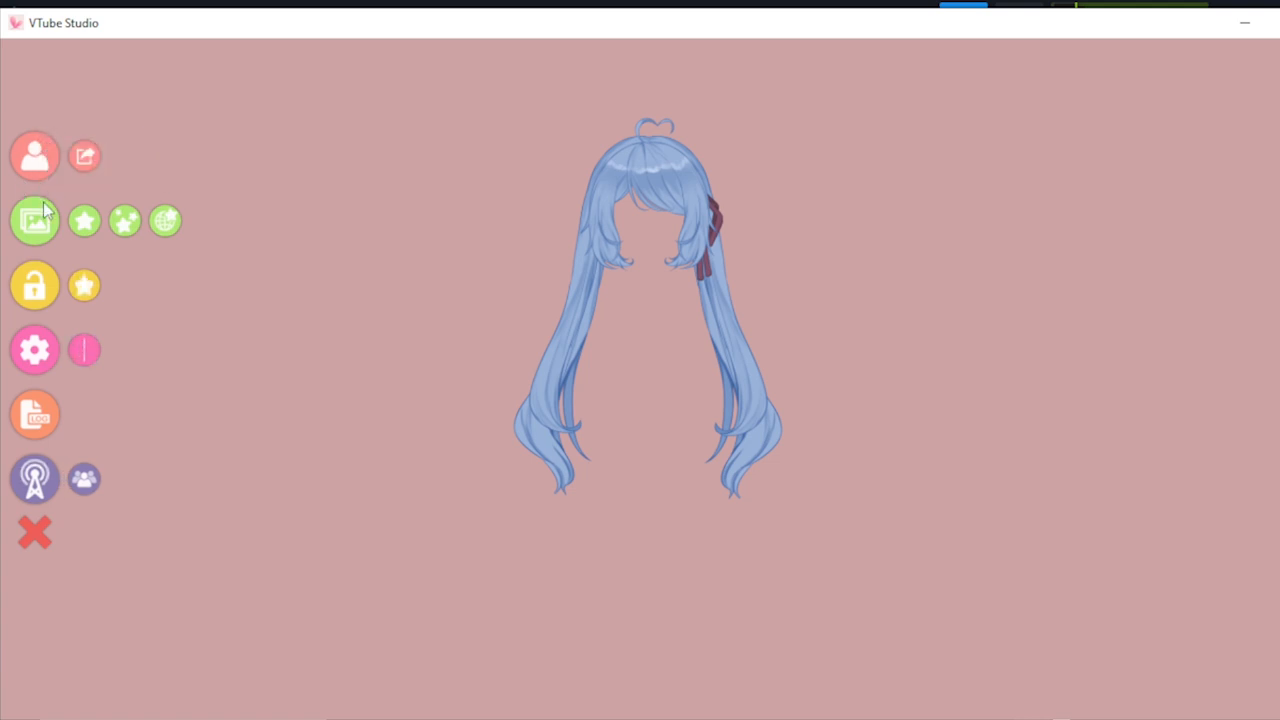
Step: Start webcam tracking in the camera settings, accept the DLC and warm-up notices, and close the face and hand tracking previews
left_click(30, 368)
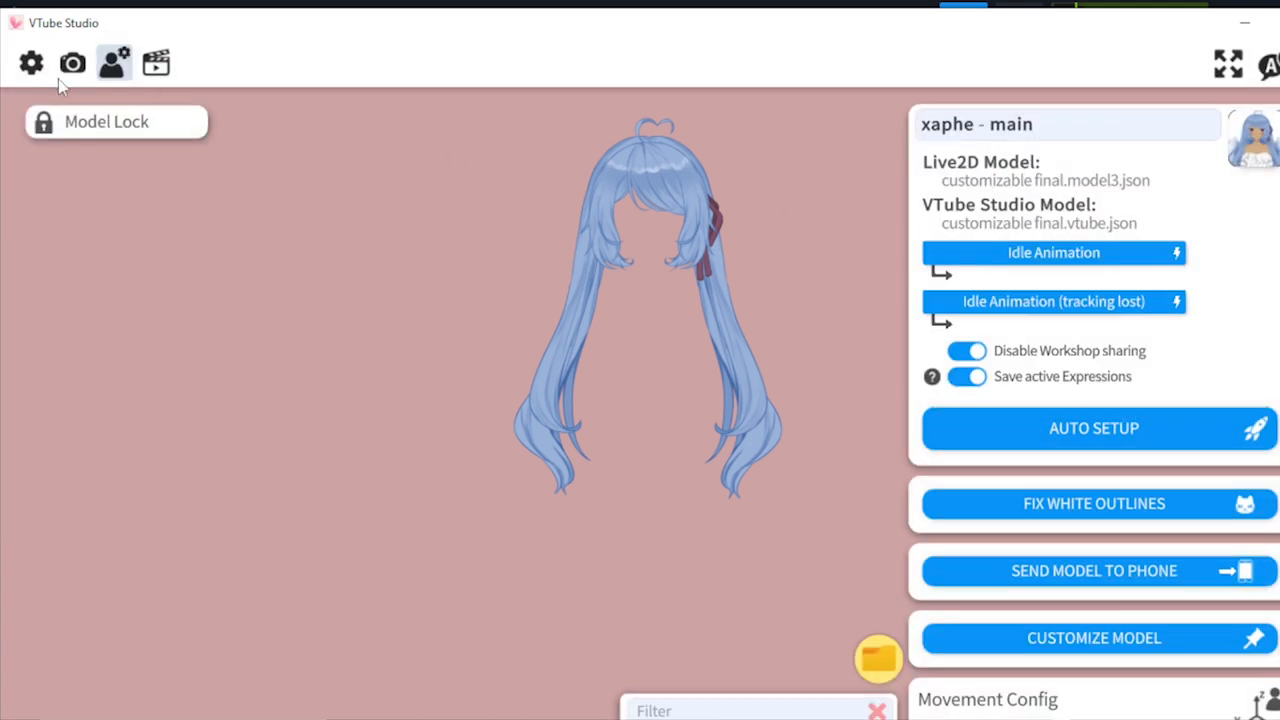
left_click(72, 63)
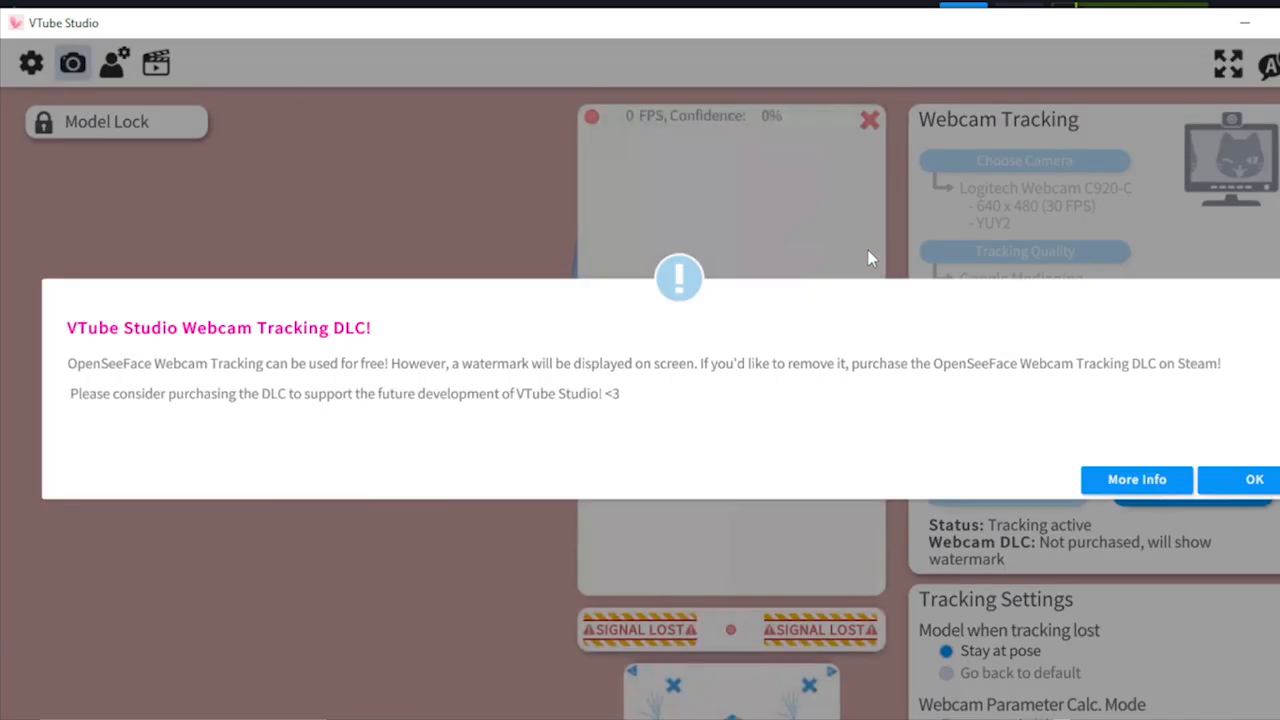
left_click(1252, 480)
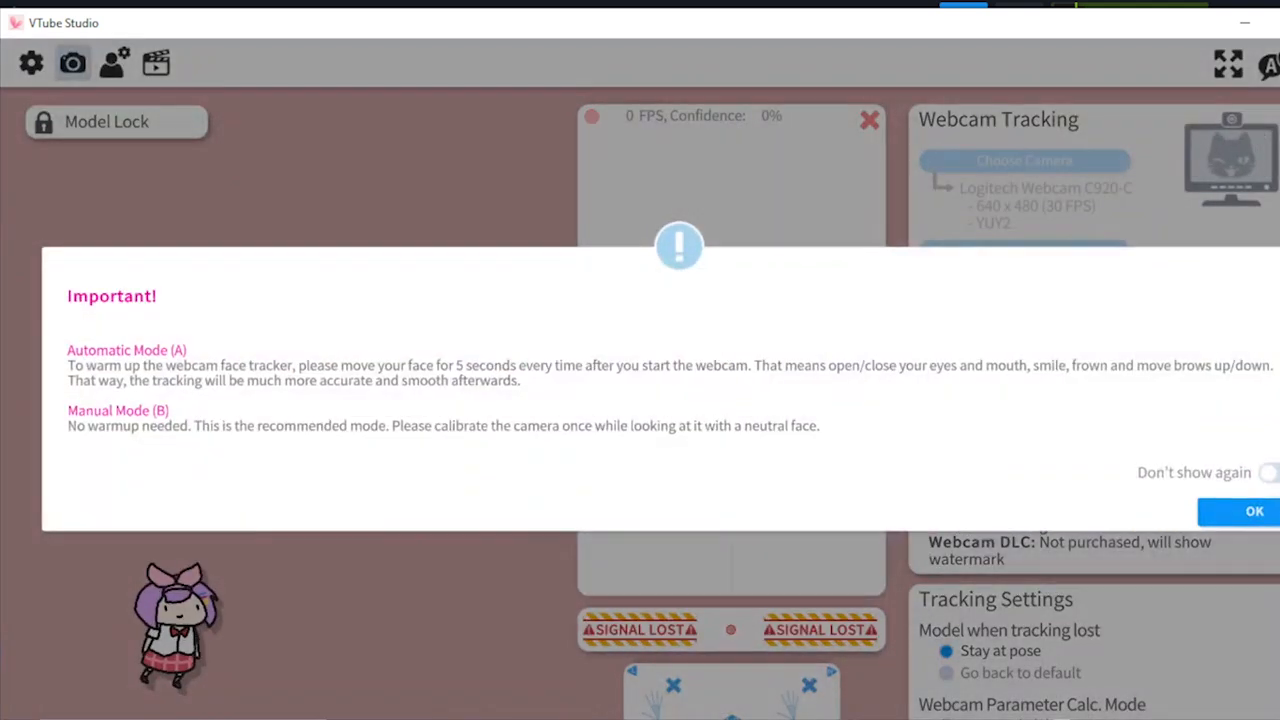
left_click(1260, 512)
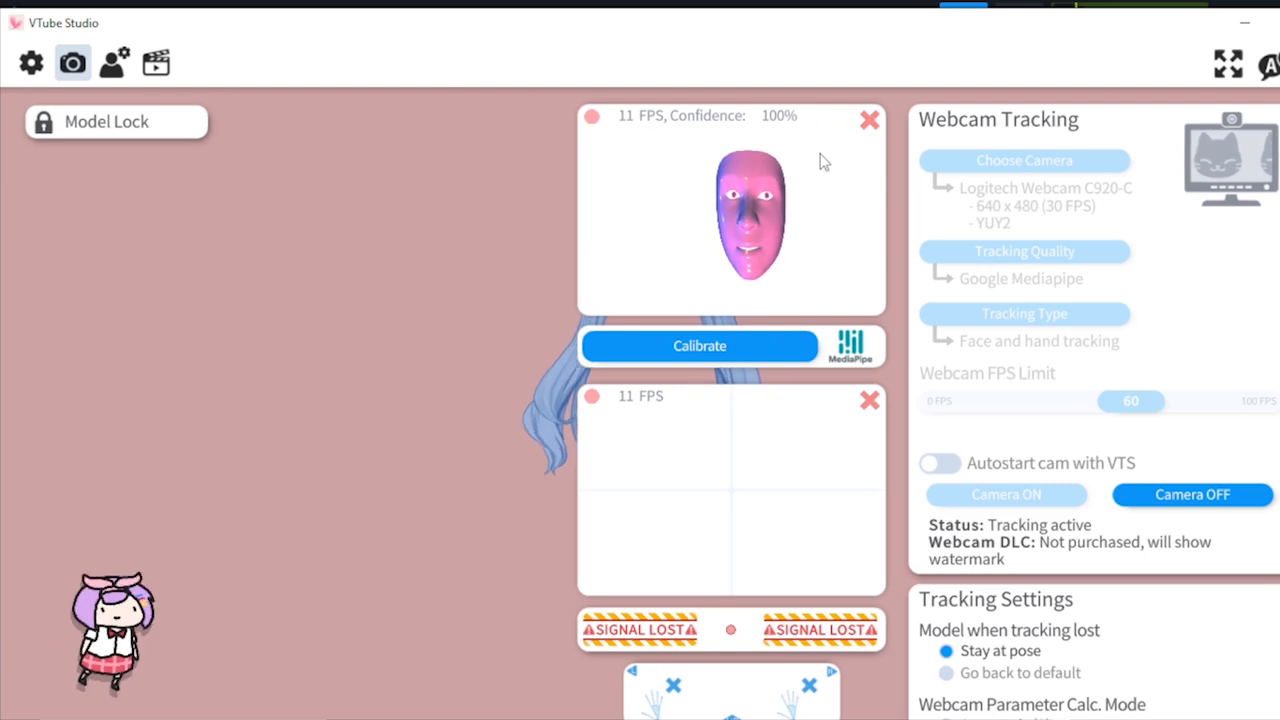
left_click(869, 120)
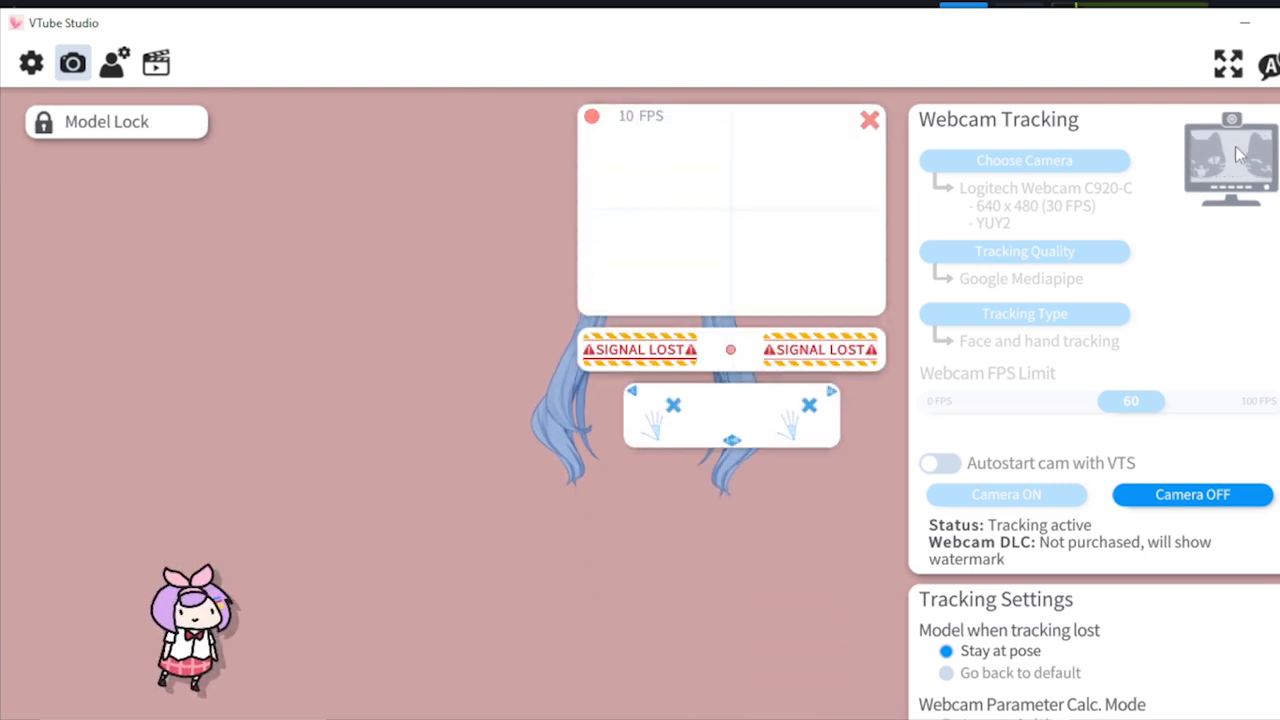
left_click(869, 120)
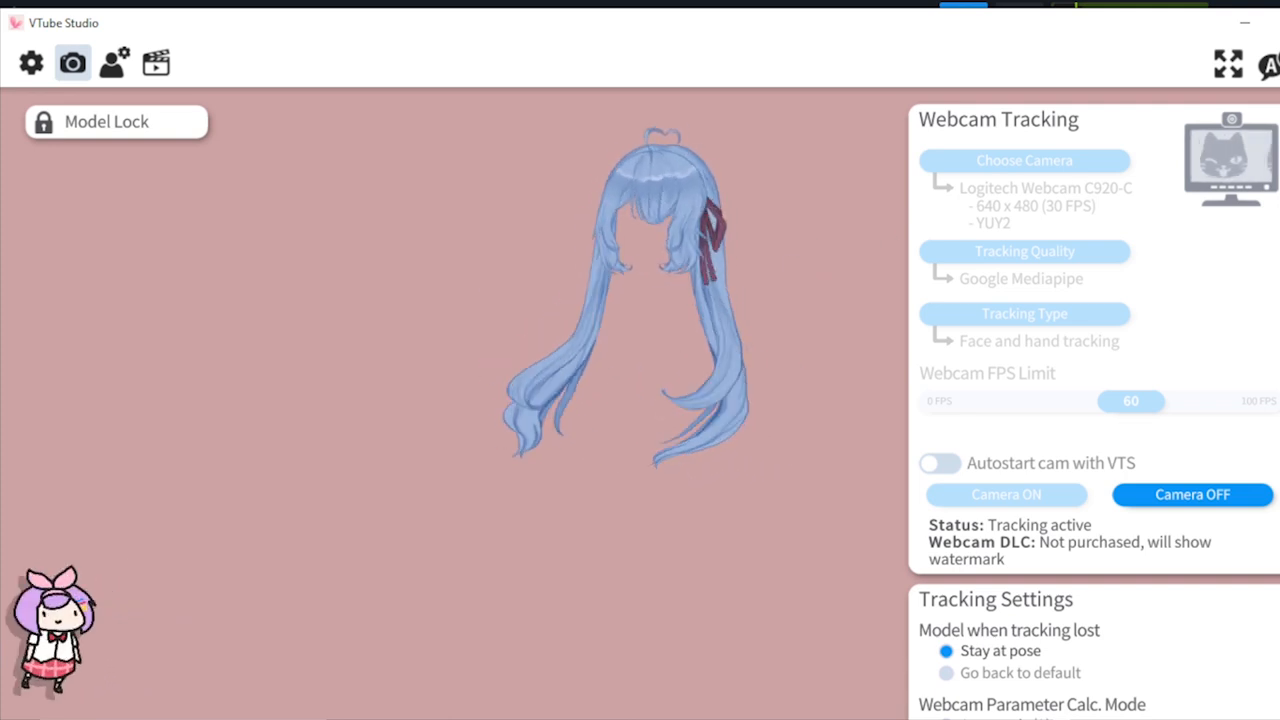
Step: Close the camera settings, then shrink the hair-only model and move it up in the scene
key("Escape")
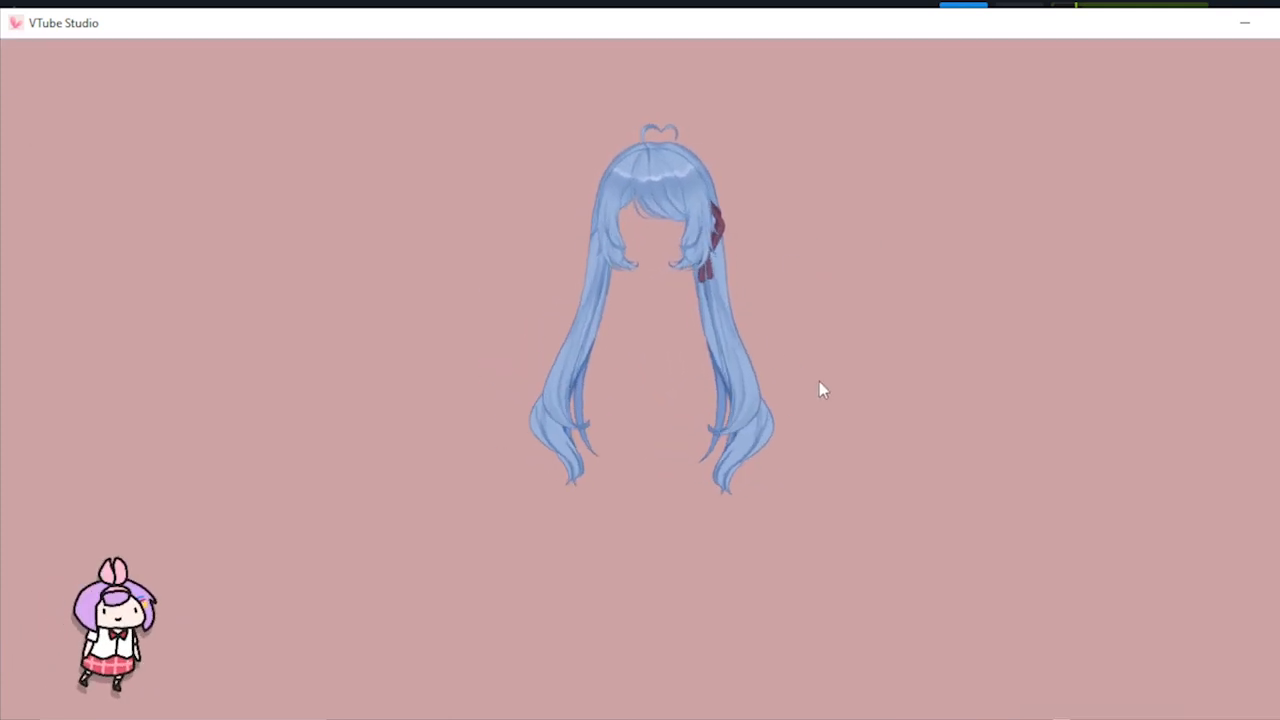
scroll(754, 434, "down", 3)
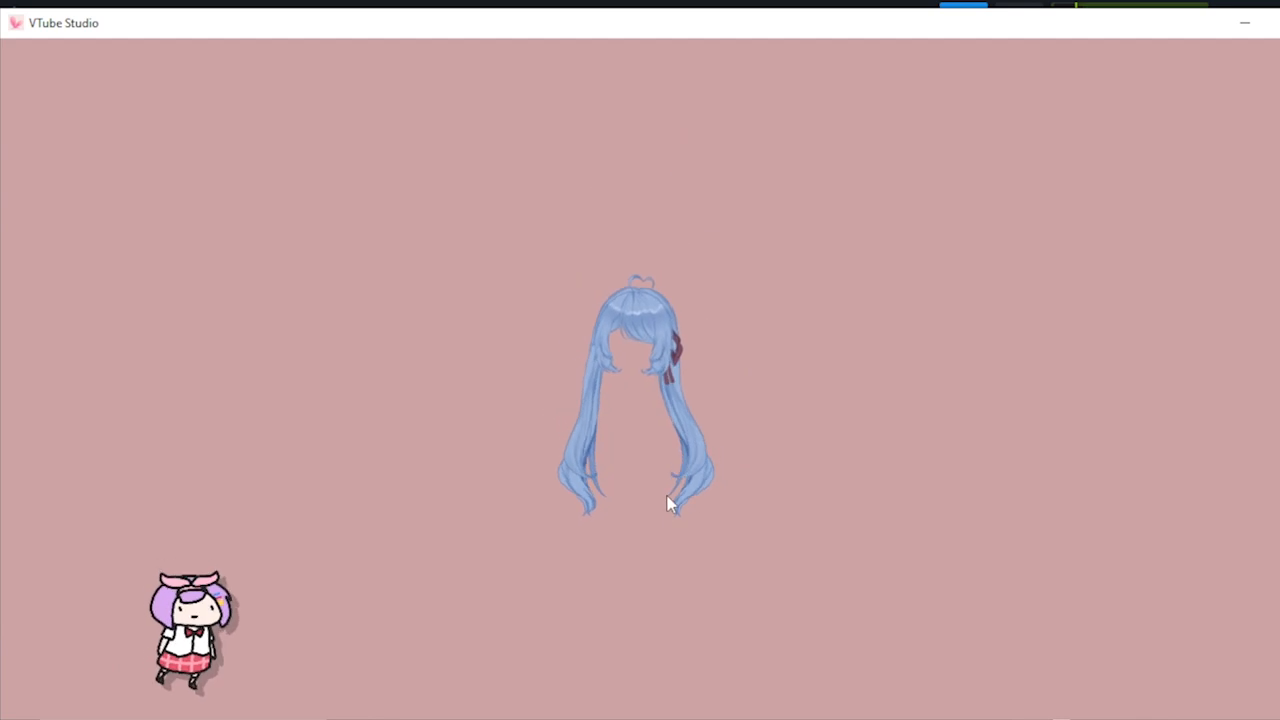
left_click_drag(669, 500, 680, 306)
scroll(694, 438, "down", 3)
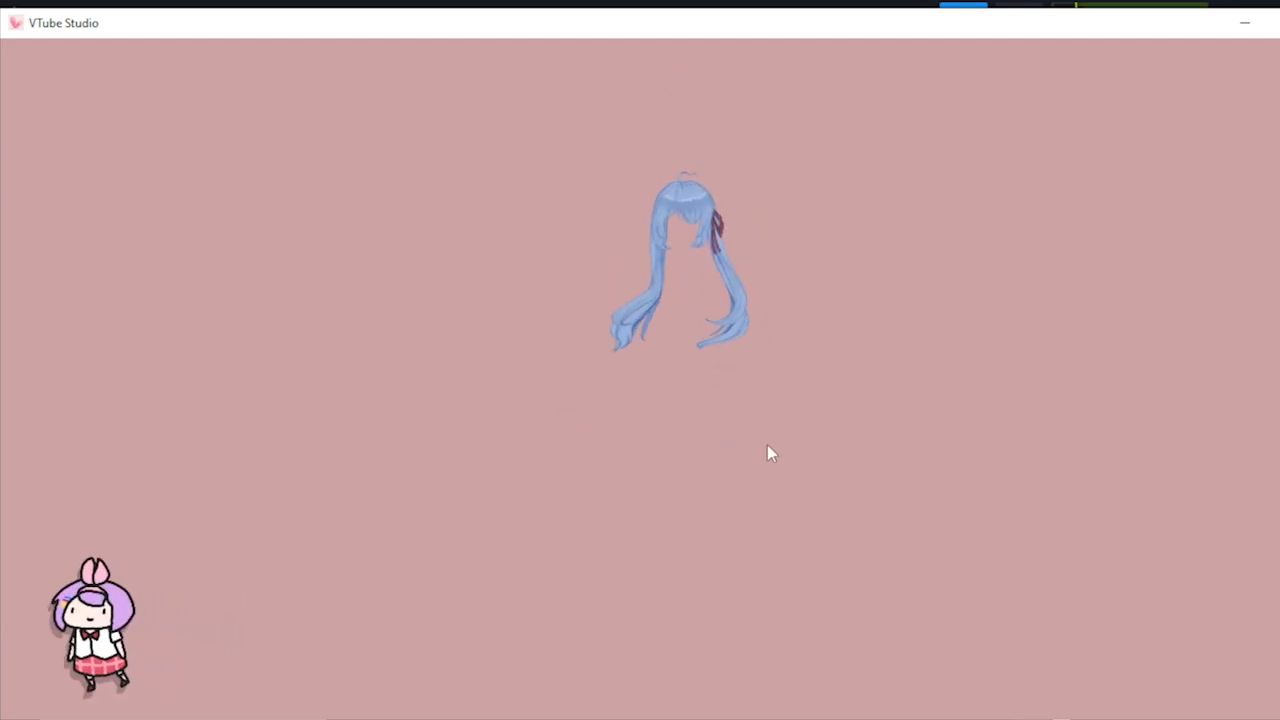
Step: Load the current xaphe - main model as a Live2D item, confirming the copy into the Items folder
double_click(280, 385)
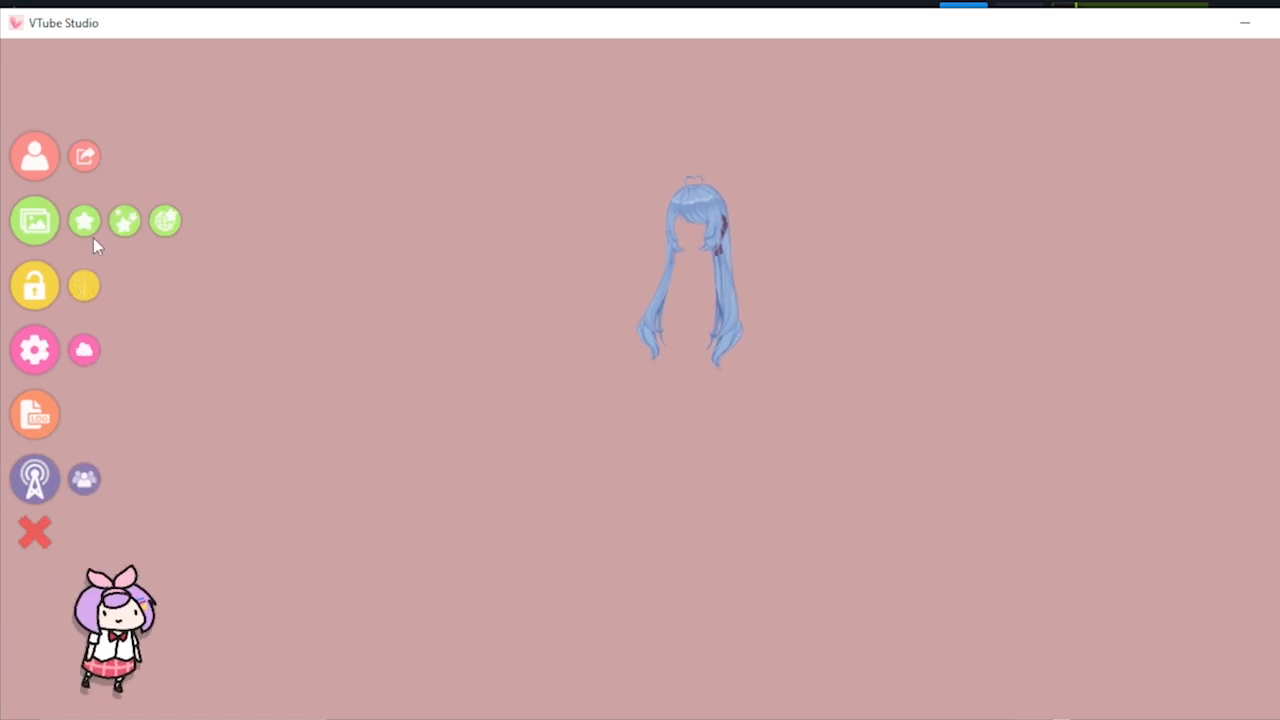
left_click(86, 224)
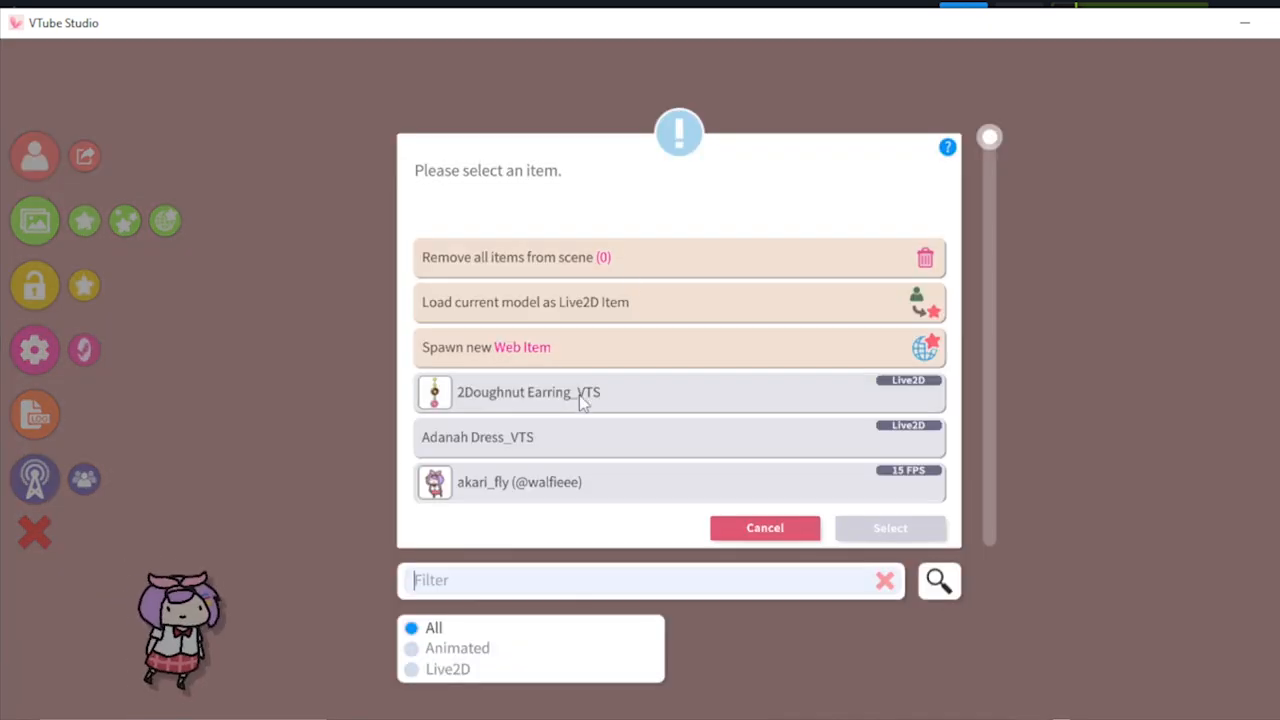
left_click(706, 302)
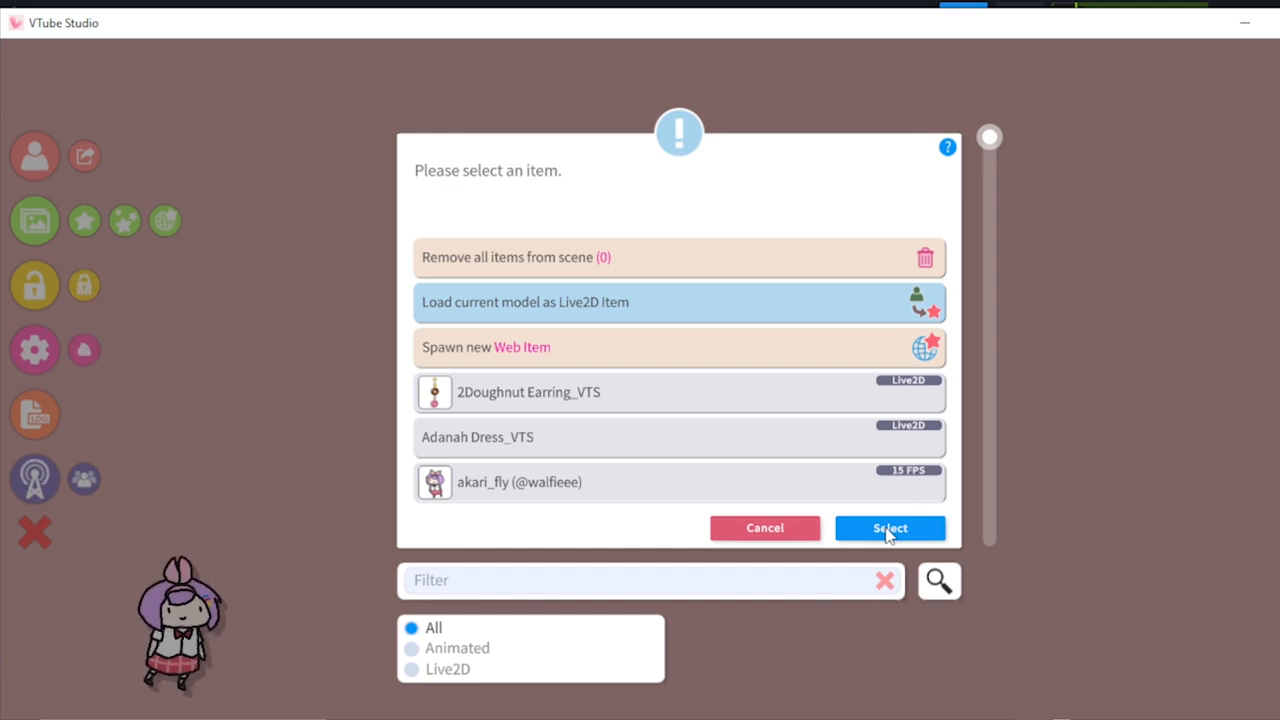
left_click(887, 530)
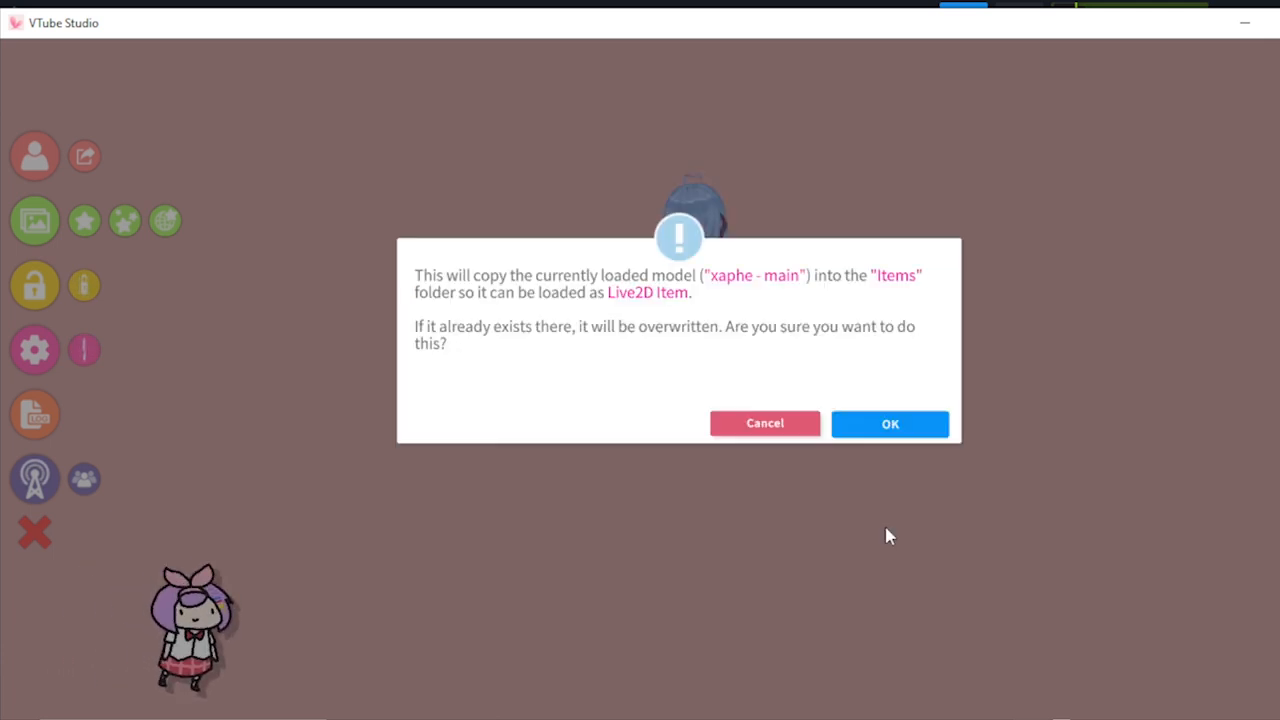
left_click(894, 426)
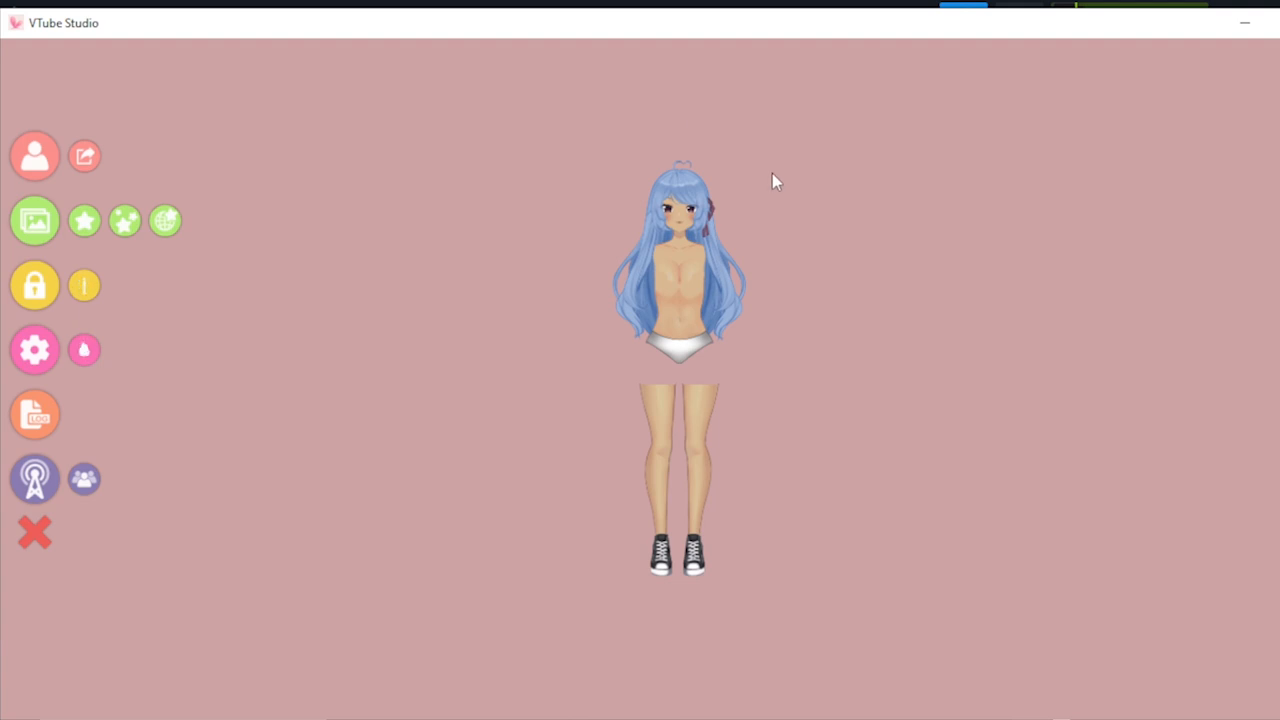
Step: Enlarge the full-body model and reposition it so its head and torso fill the scene
scroll(772, 173, "up", 6)
left_click_drag(893, 214, 906, 348)
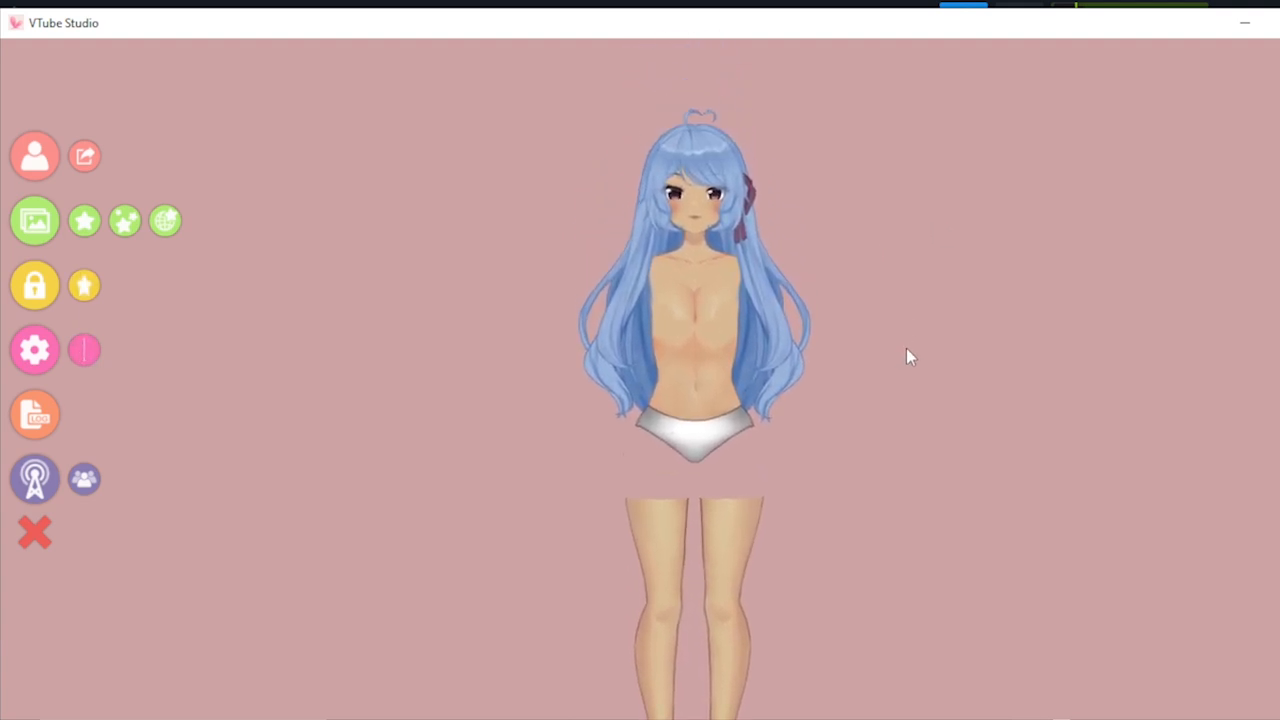
scroll(915, 280, "up", 5)
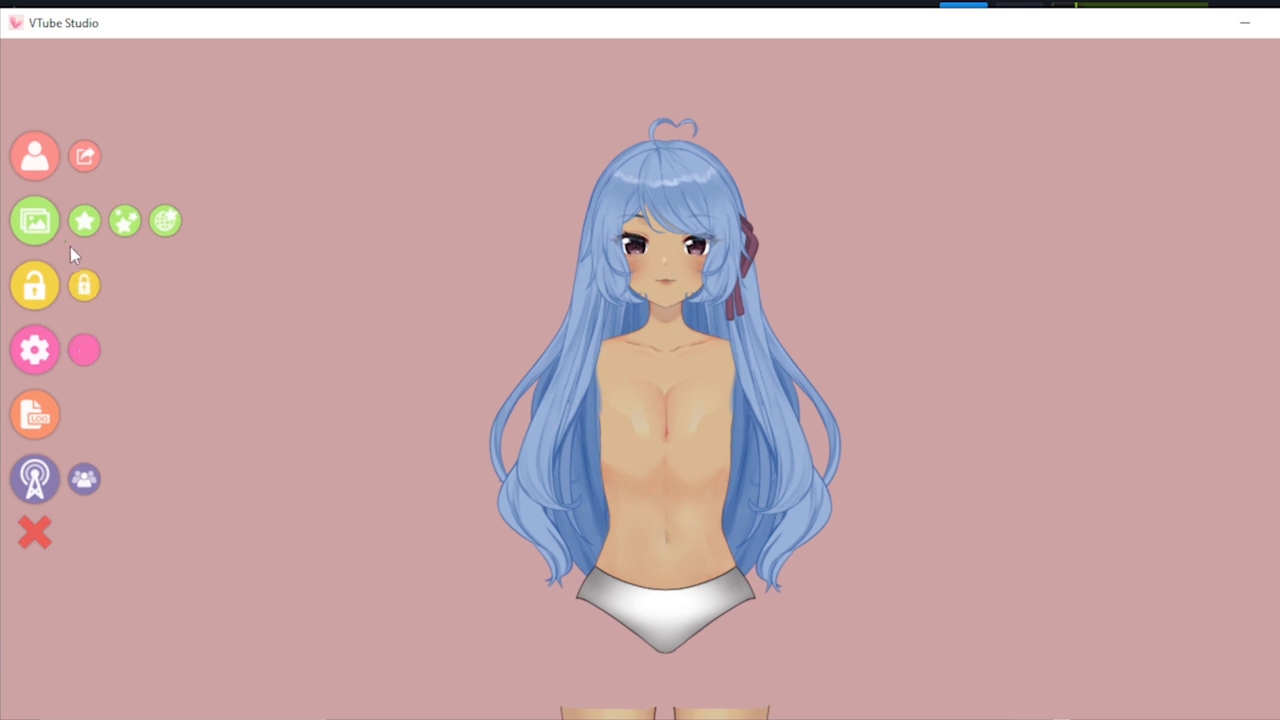
Step: Customize the multiply/screen colors of the ArtMeshes and hide the face-framing side lock next to the ribbon with zero multiply alpha
left_click(28, 360)
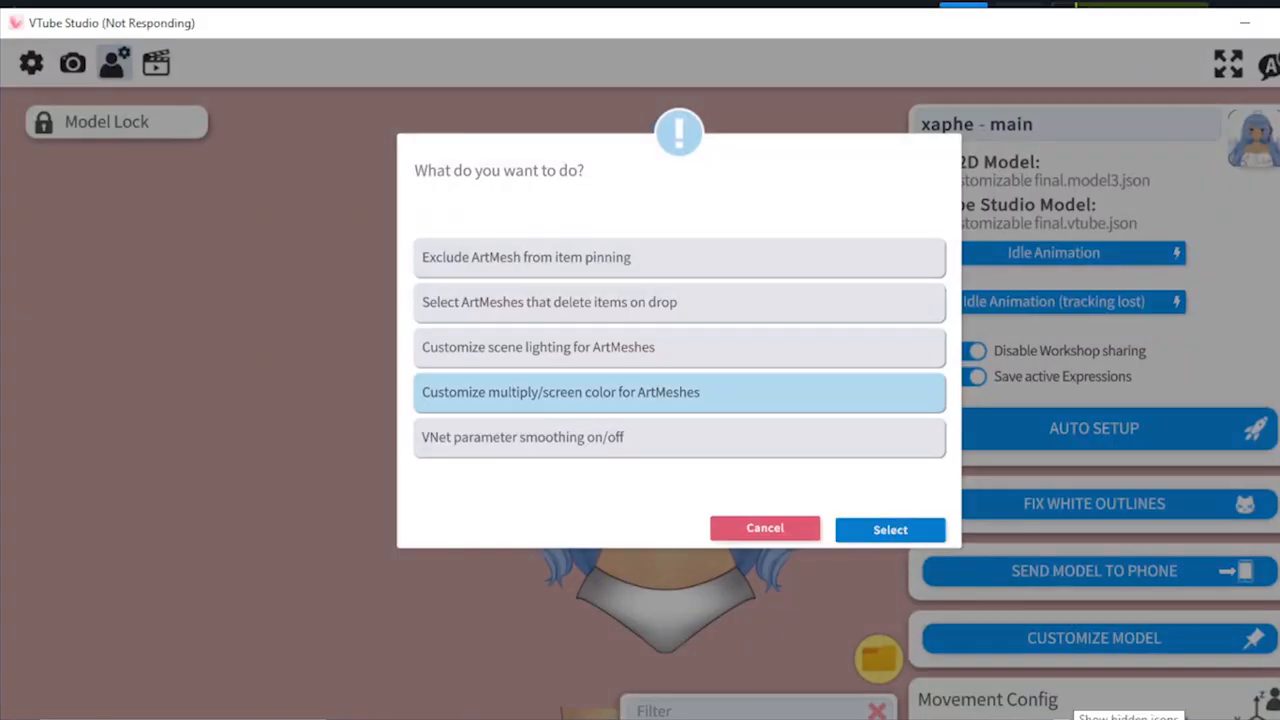
left_click(890, 530)
left_click(731, 206)
left_click(731, 206)
left_click(982, 407)
left_click(1275, 407)
left_click_drag(1222, 530, 1070, 533)
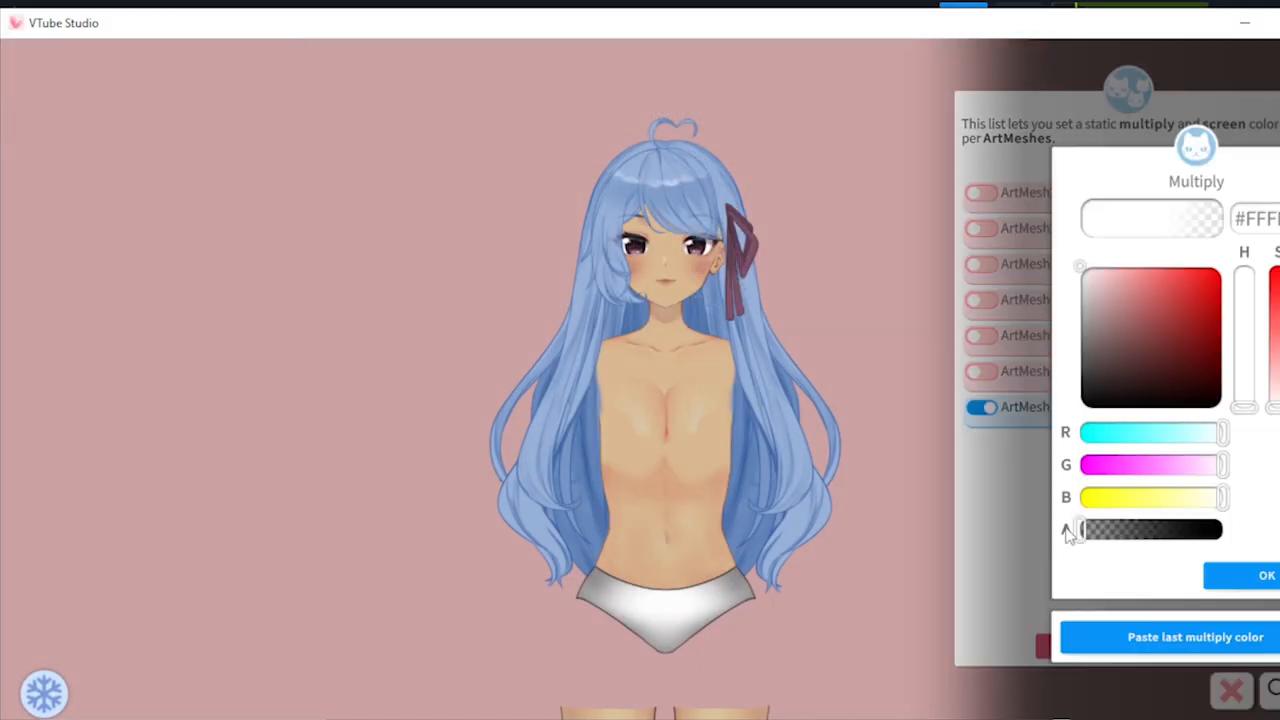
left_click(1262, 576)
Step: Hide the central fringe ArtMesh over the forehead with zero multiply alpha
left_click(694, 218)
left_click(692, 182)
left_click(982, 301)
left_click(1275, 301)
left_click(1262, 576)
Step: Hide the face-framing lock on the side opposite the ribbon with zero multiply alpha
left_click(623, 200)
left_click_drag(1222, 530, 1070, 532)
left_click(982, 443)
left_click(1275, 443)
left_click(1265, 576)
left_click(1268, 577)
Step: Hide the outer layer of the hair ribbon's loop by setting its multiply alpha to zero
left_click(748, 246)
left_click(982, 407)
left_click(1275, 407)
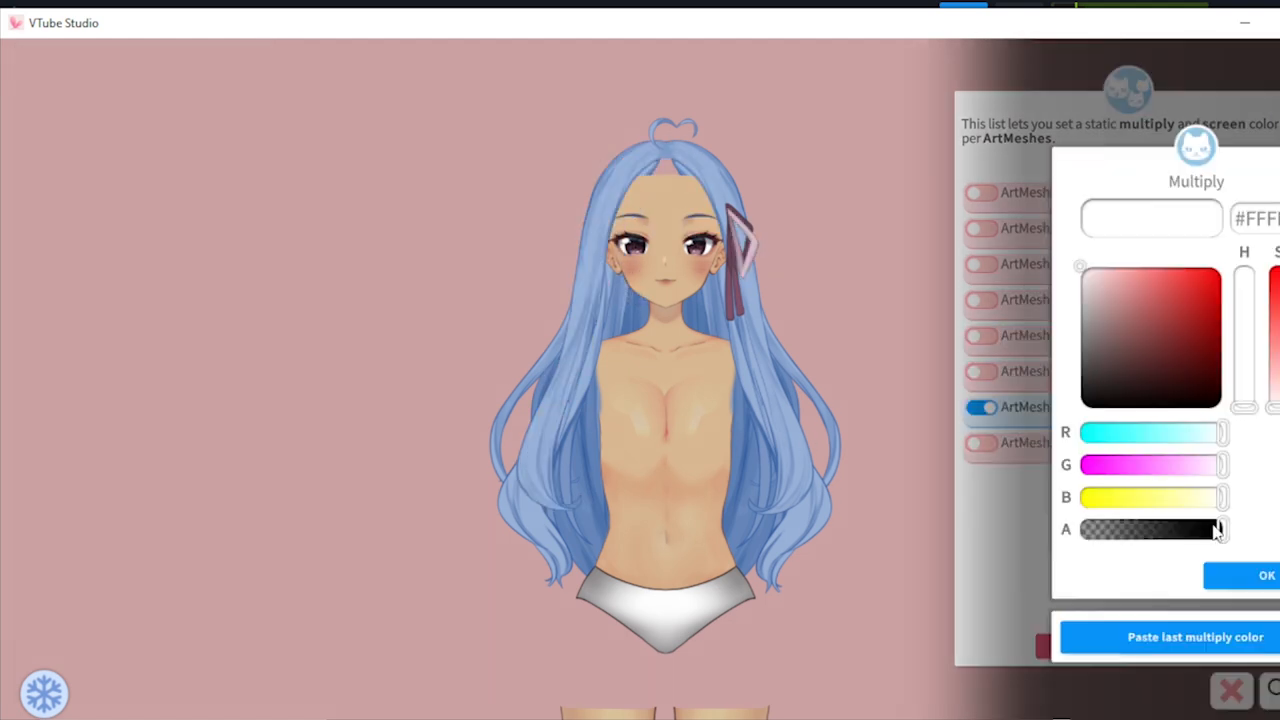
left_click(1265, 576)
left_click_drag(1220, 530, 1070, 532)
left_click(982, 443)
left_click(1275, 443)
left_click(1266, 578)
Step: Enable color customization for ArtMesh315 at the hair ribbon and select the ribbon's loop and tail
left_click(748, 246)
left_click(984, 336)
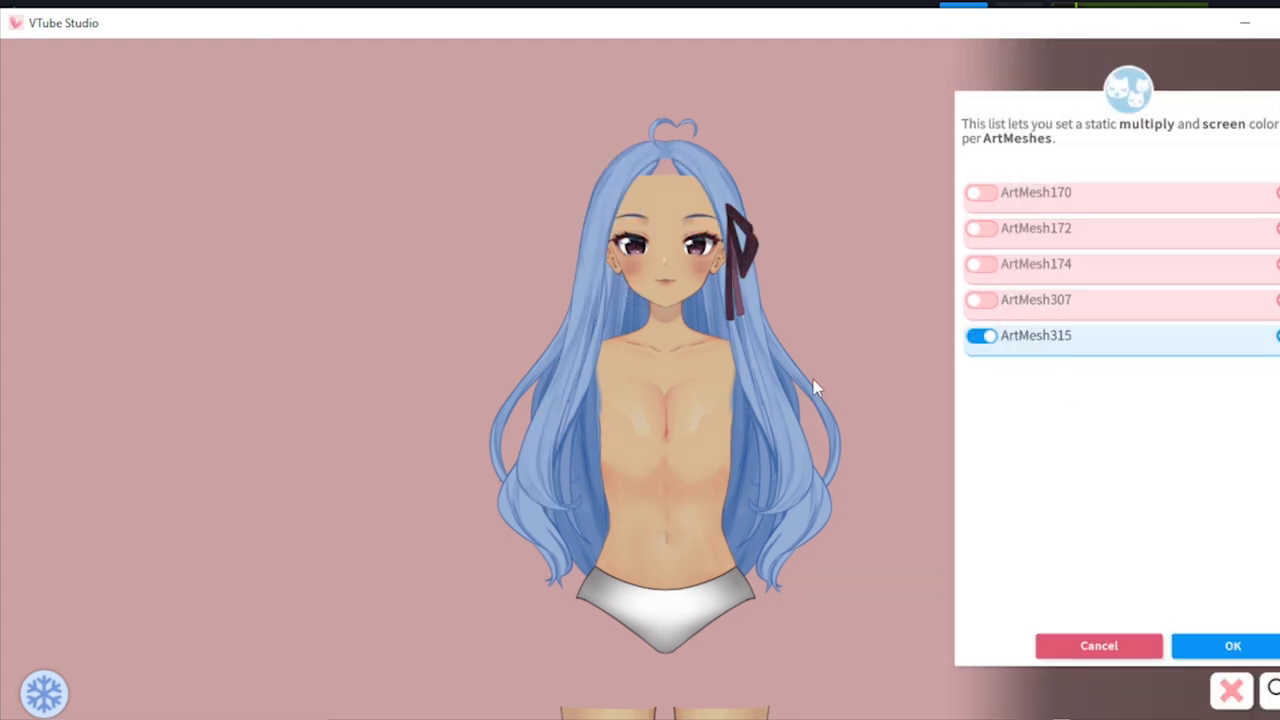
left_click(752, 234)
left_click(731, 306)
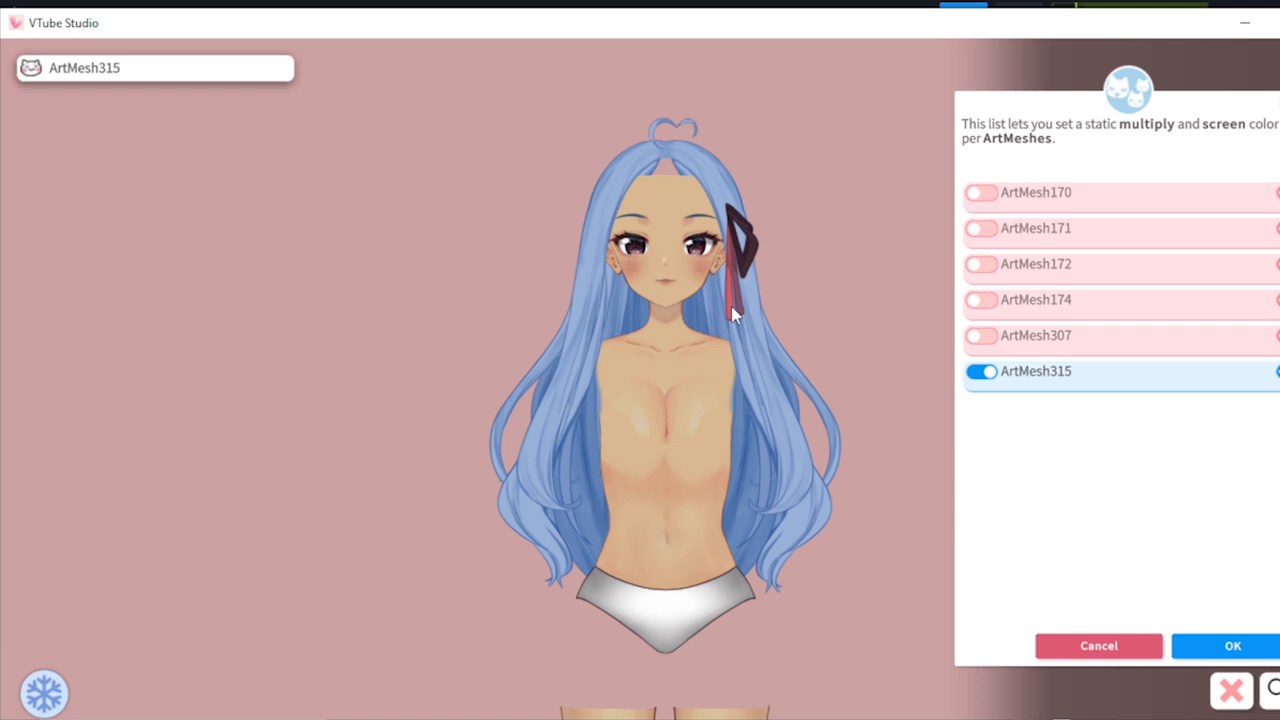
Step: Hide ArtMesh148, the long front hair strand on the left side, with zero multiply alpha
left_click(785, 398)
left_click(586, 388)
left_click(992, 229)
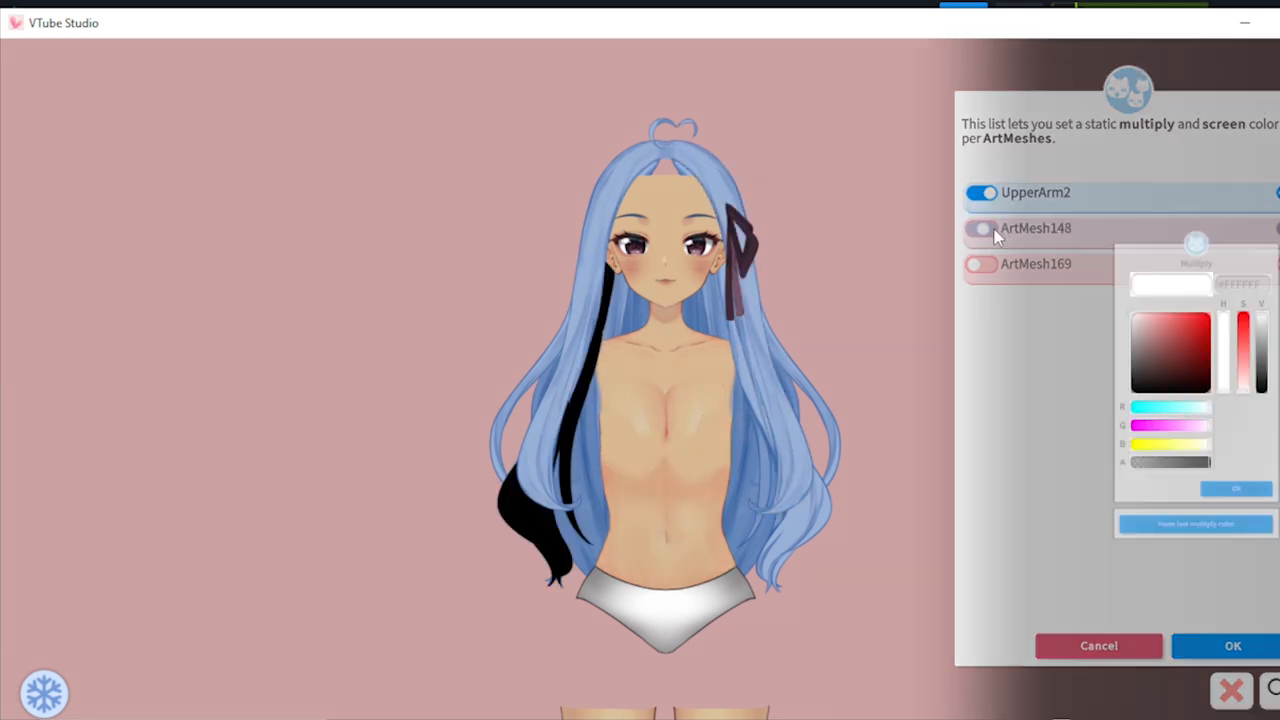
left_click(1240, 578)
left_click_drag(1222, 530, 1072, 531)
Step: Hide the remaining long front hair strands on both sides of the torso and save the ArtMesh color customization
left_click(566, 394)
left_click(984, 229)
left_click(1232, 580)
left_click(766, 396)
left_click(984, 229)
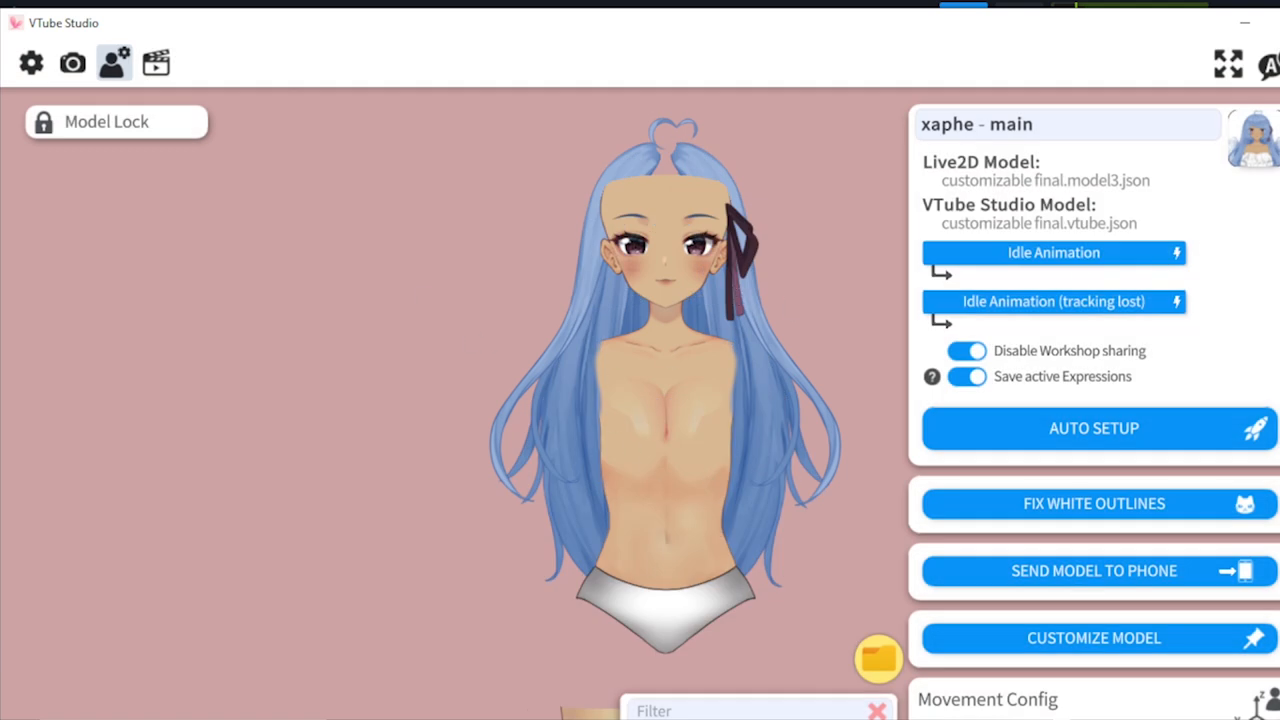
Step: Close the model settings, then shrink the model and move it up until its legs show
key("Escape")
scroll(953, 258, "down", 5)
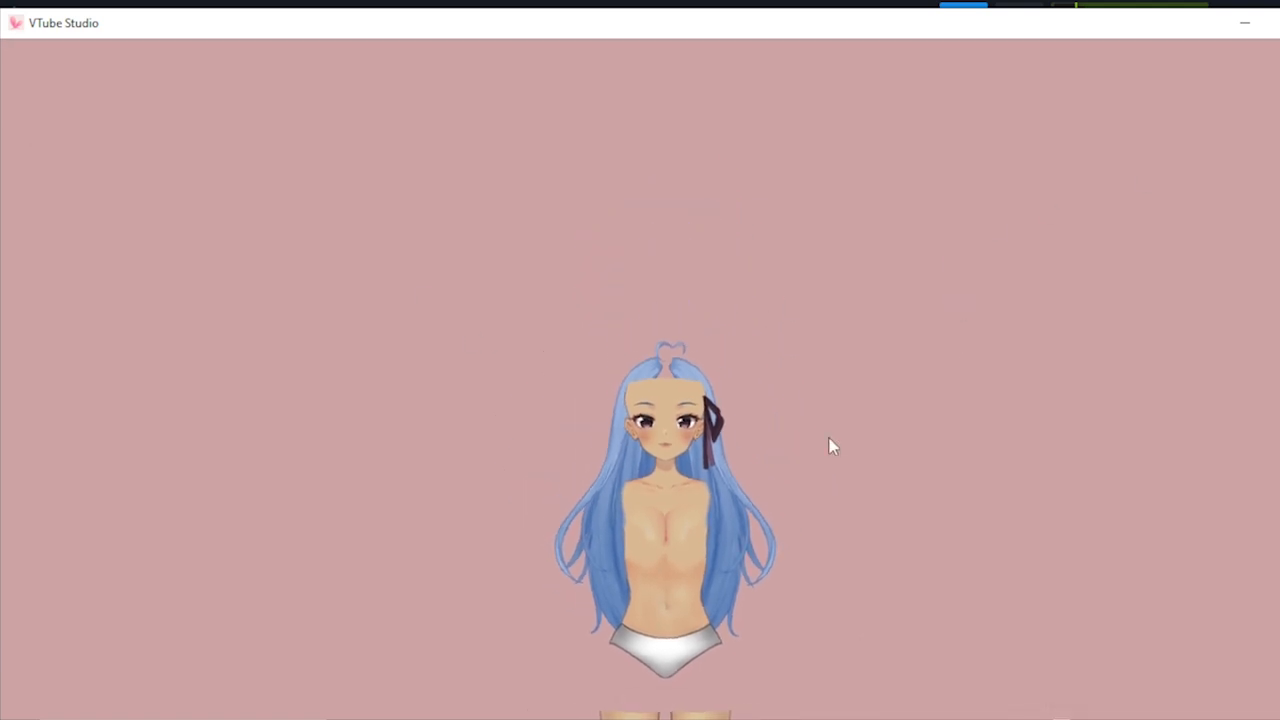
left_click_drag(732, 446, 772, 250)
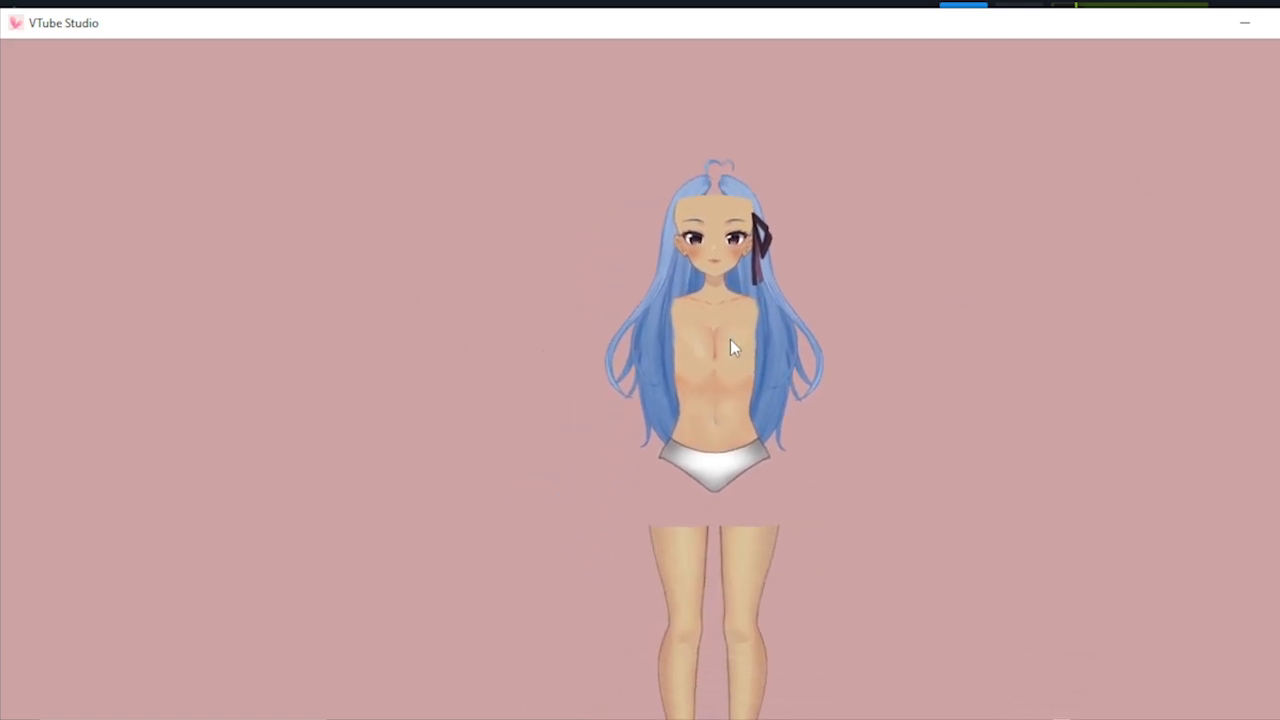
double_click(366, 452)
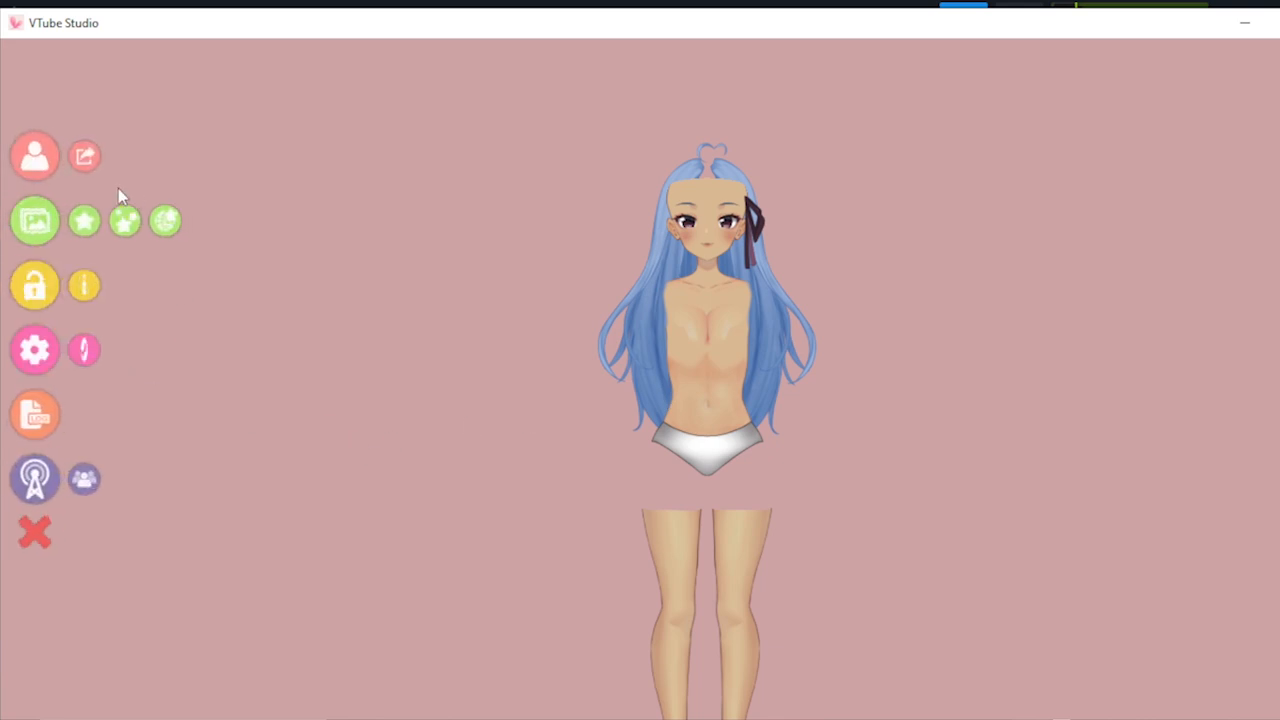
left_click(37, 348)
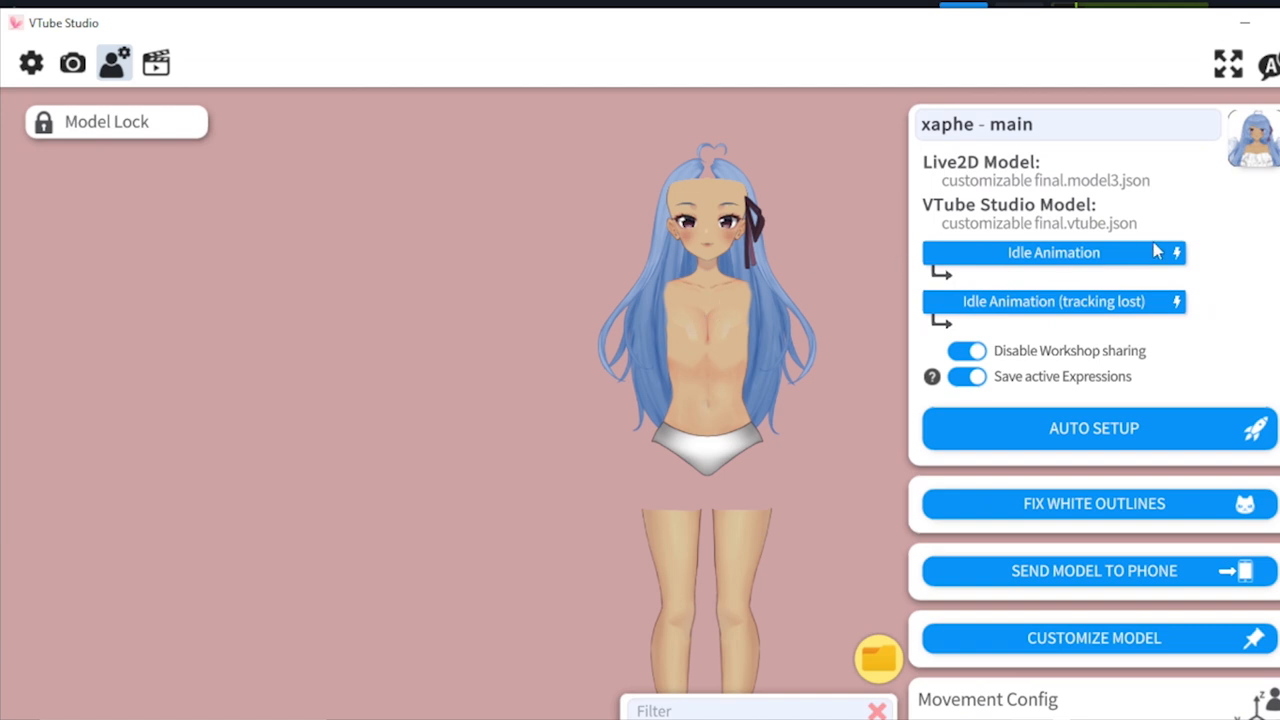
scroll(1222, 305, "down", 5)
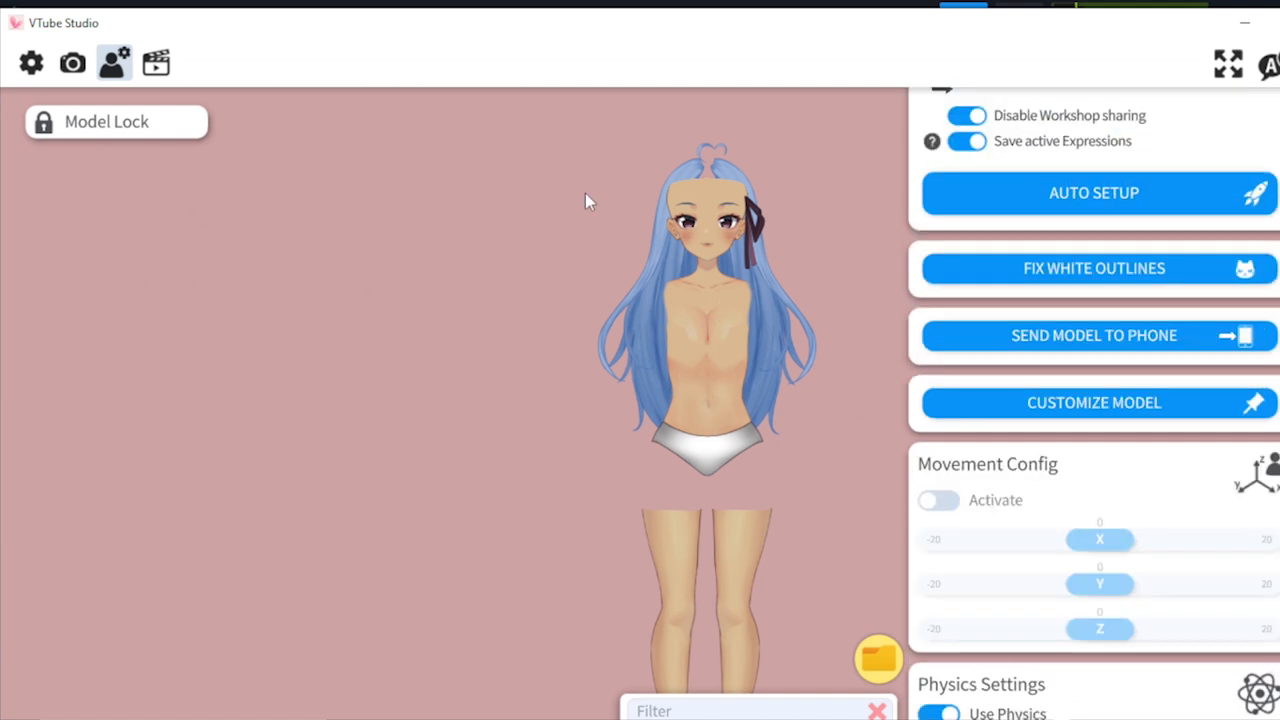
left_click(1279, 64)
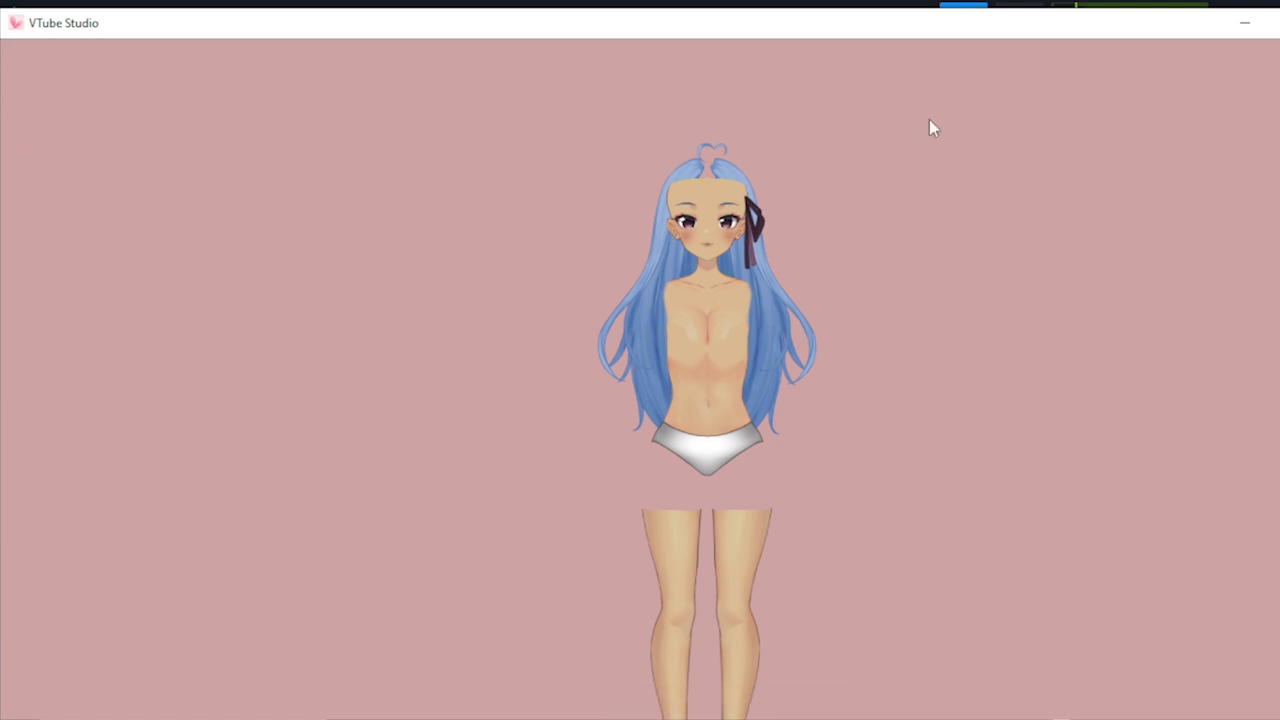
Step: Filter the item list to Live2D items and load Puff_Dress_1VTS into the scene
double_click(229, 386)
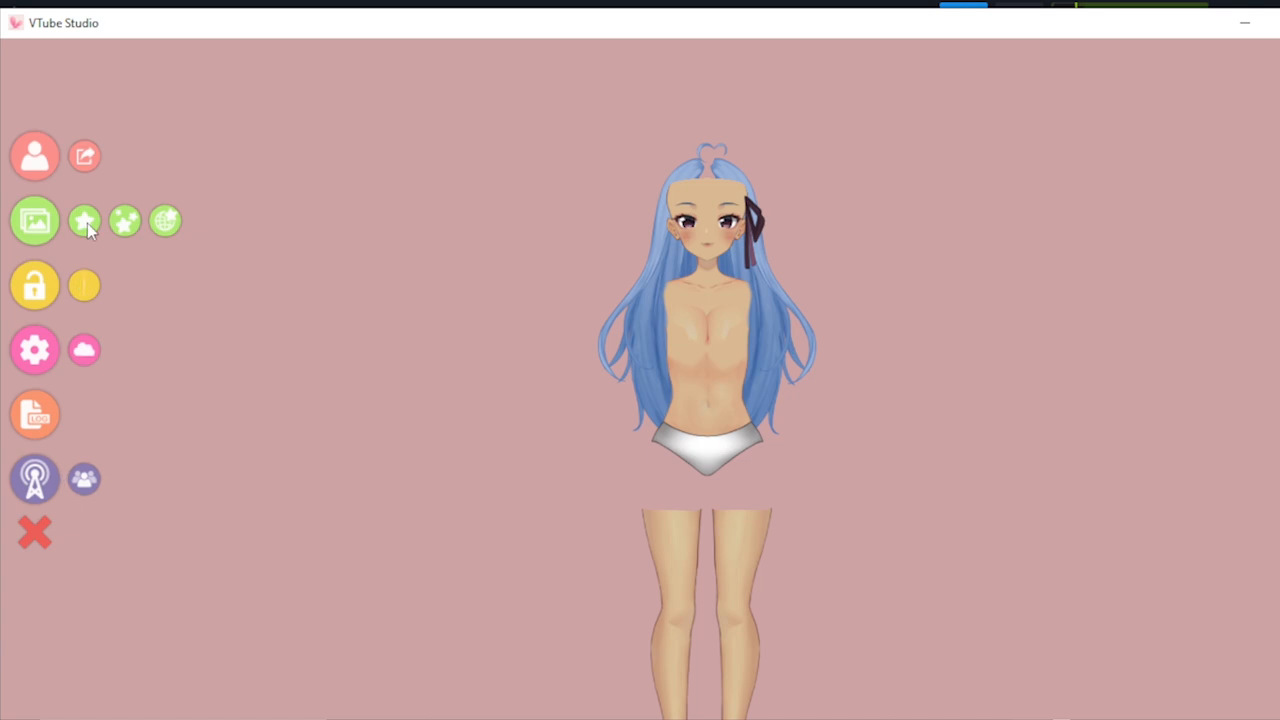
left_click(84, 220)
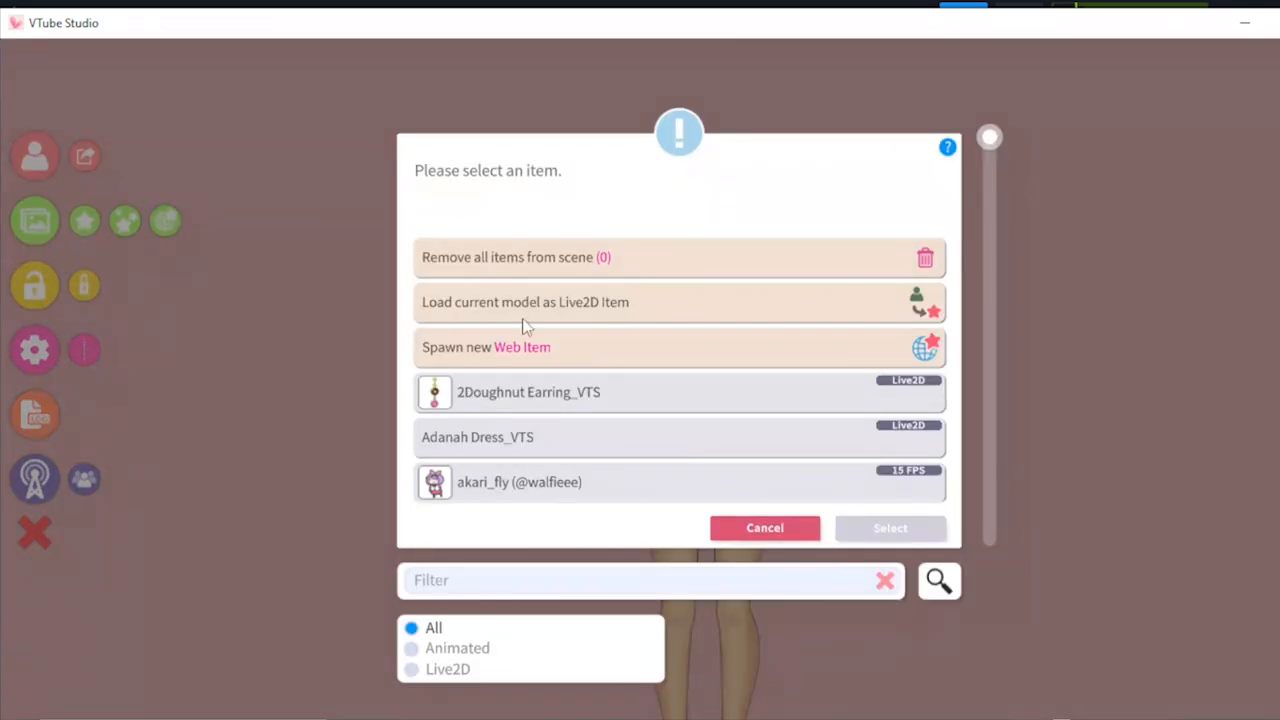
left_click(412, 670)
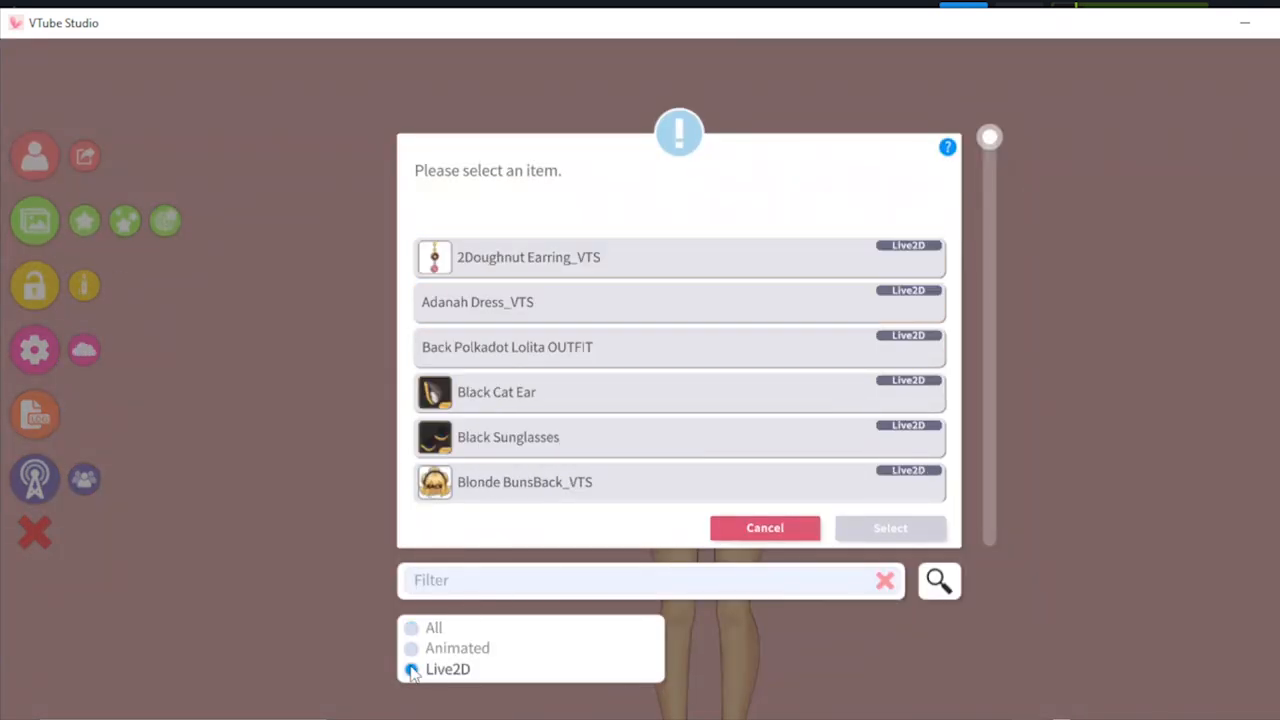
scroll(548, 360, "down", 5)
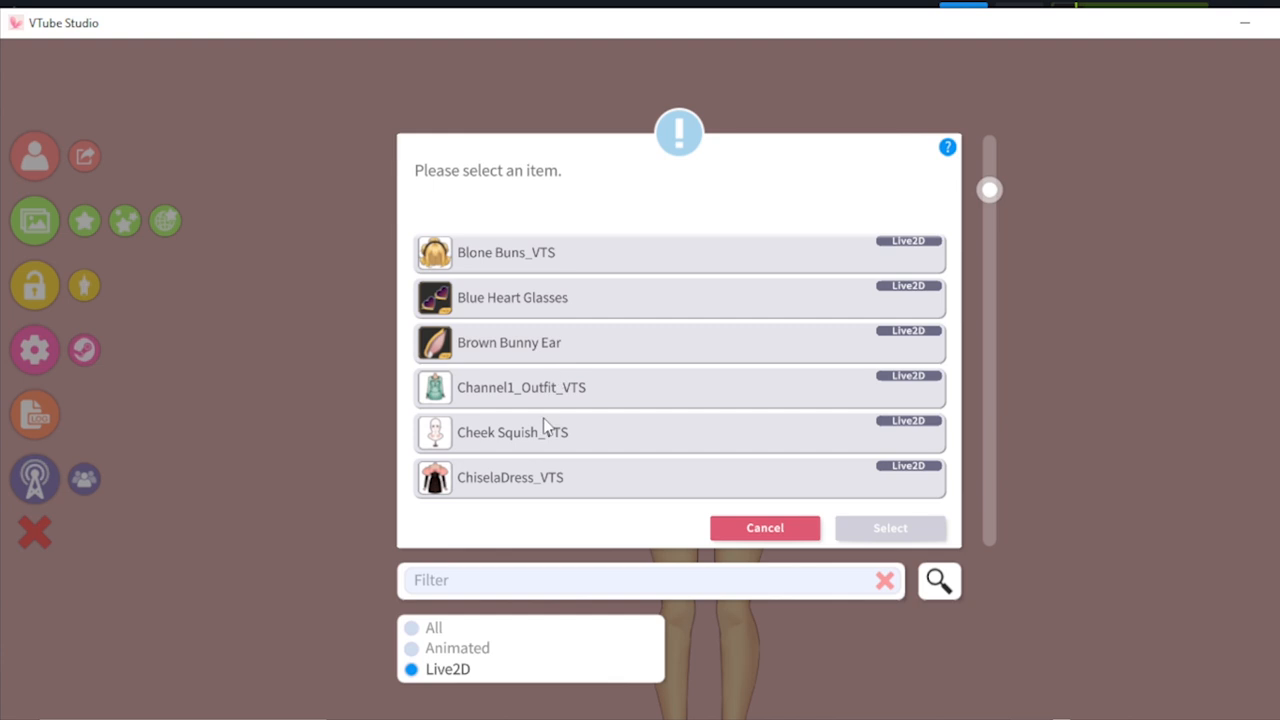
scroll(544, 425, "down", 8)
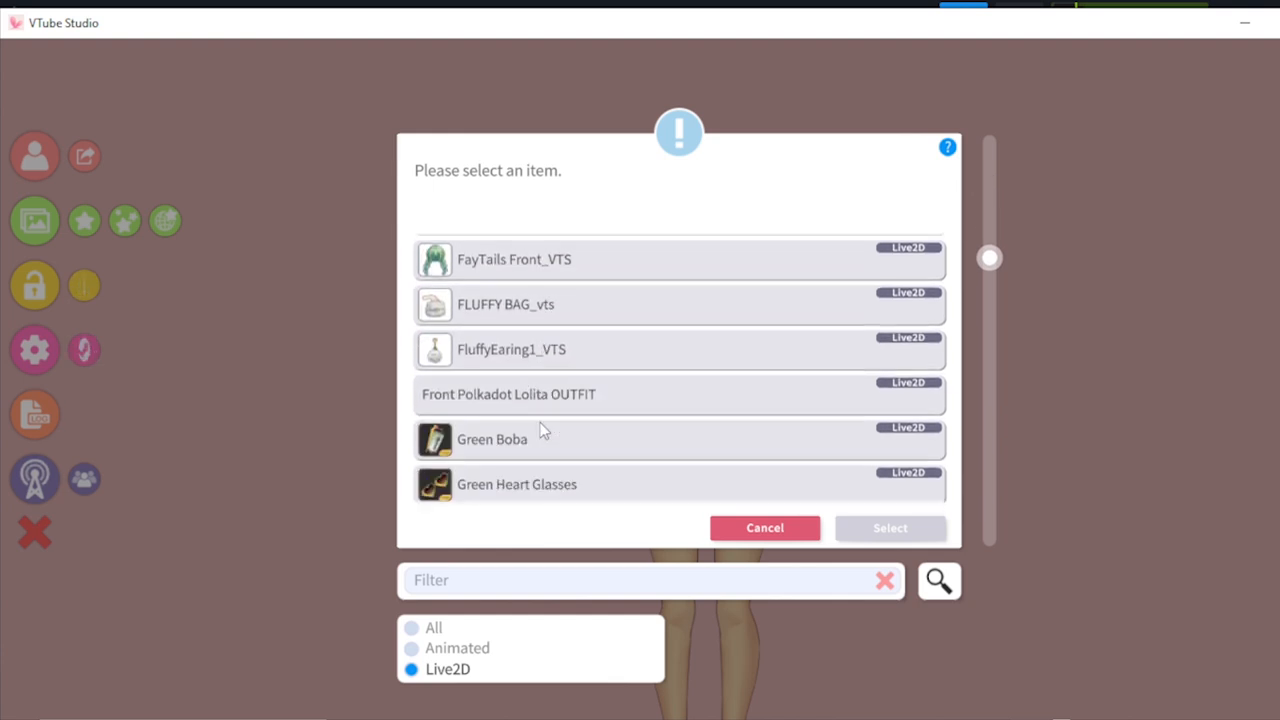
scroll(543, 430, "down", 6)
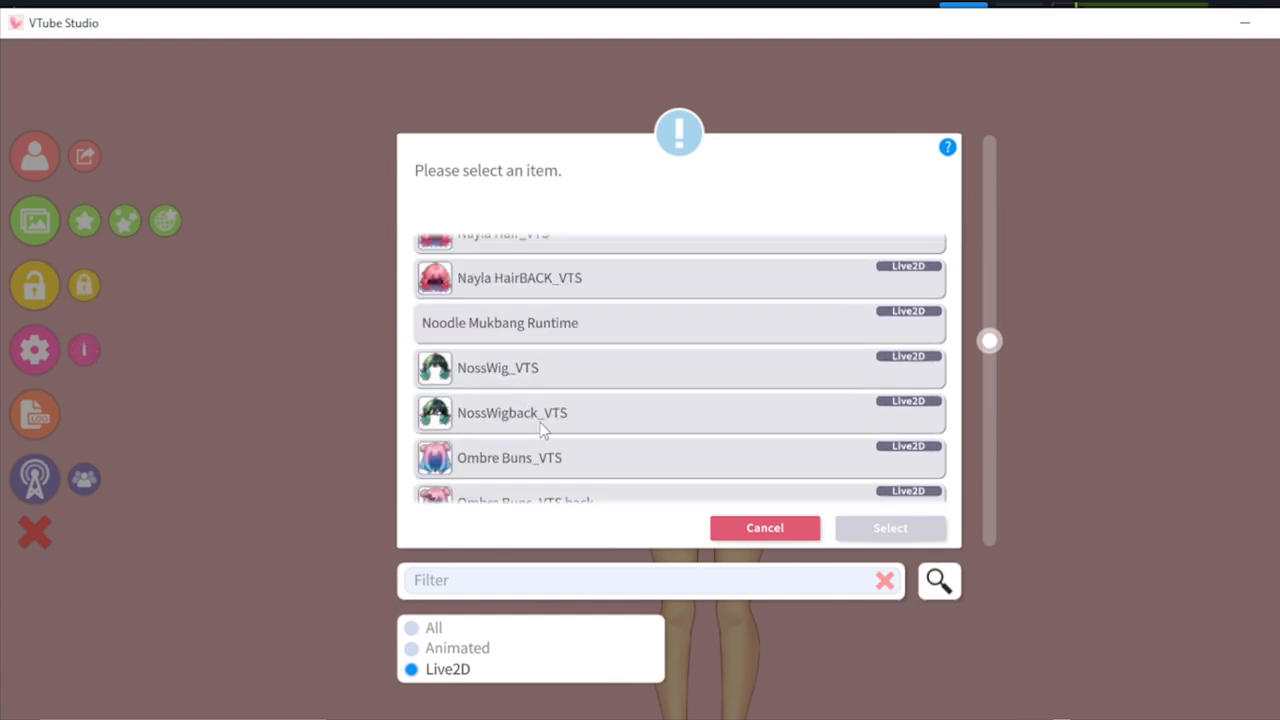
scroll(541, 428, "down", 4)
scroll(499, 454, "down", 3)
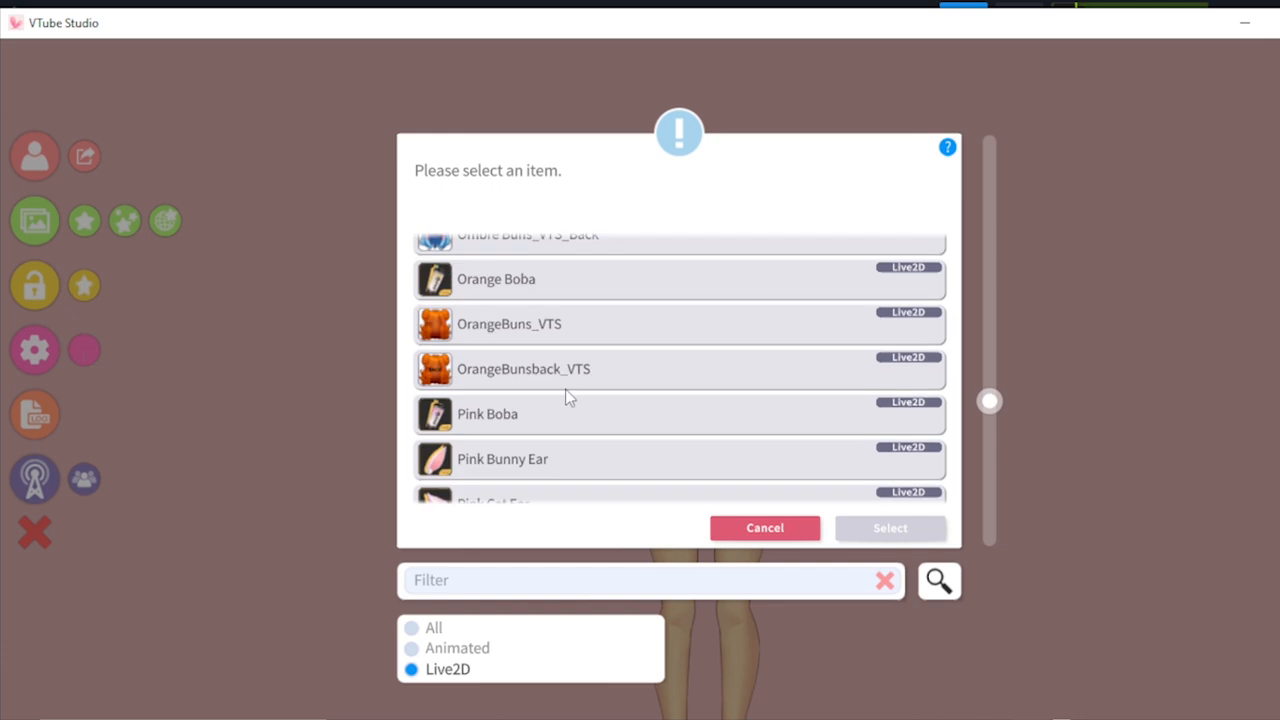
scroll(557, 411, "down", 5)
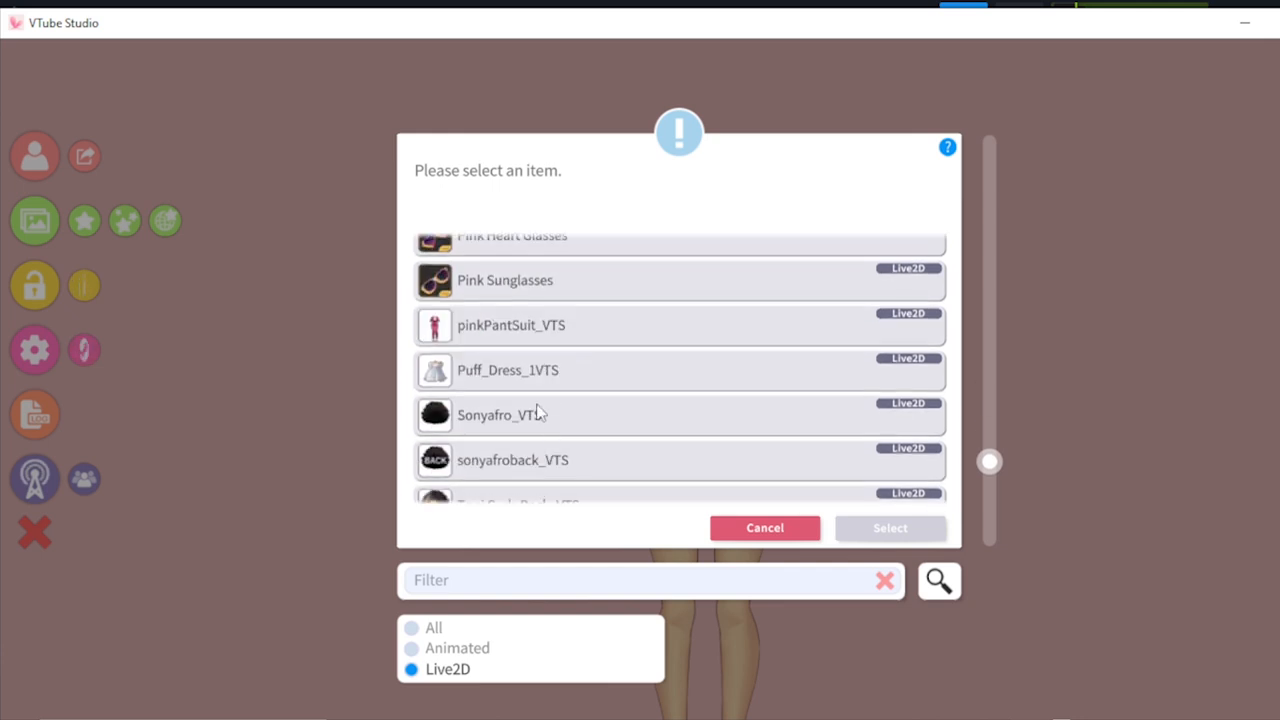
left_click(540, 376)
left_click(893, 532)
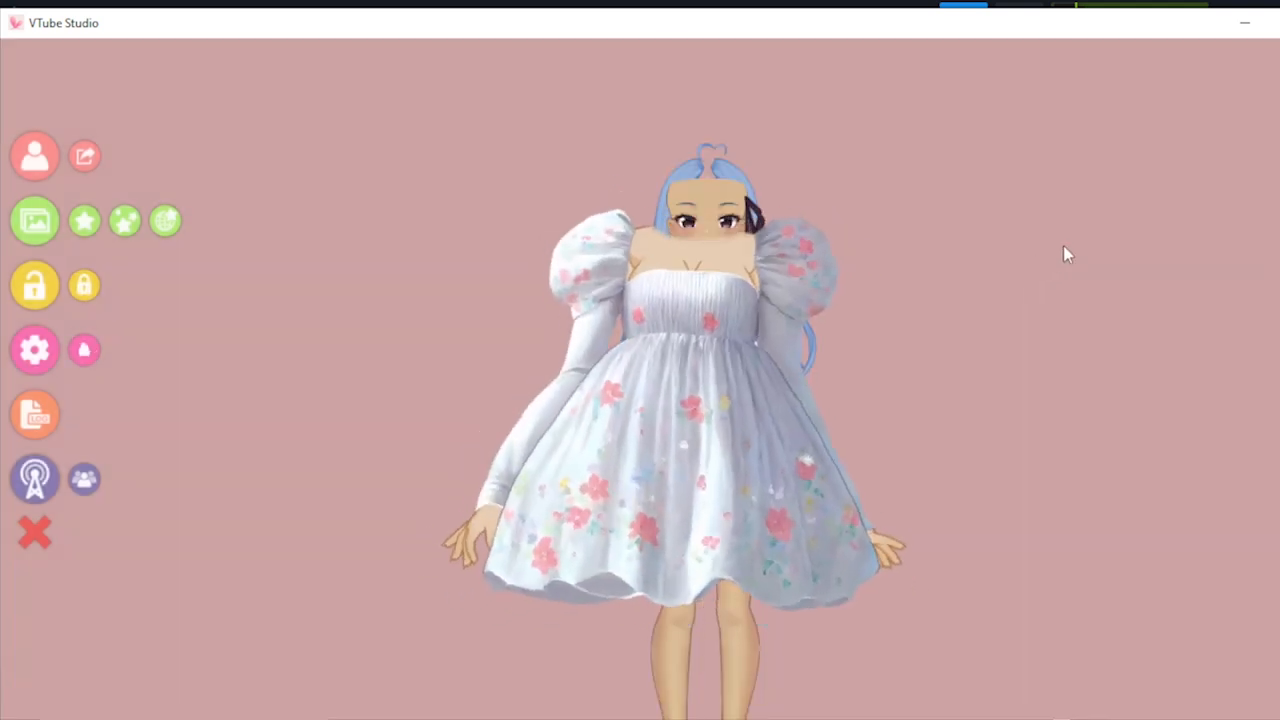
Step: Fit the puff dress over the model's body by moving and scaling it, accept the item notice, and enlarge the dressed model
left_click_drag(724, 274, 730, 335)
scroll(720, 336, "down", 5)
scroll(701, 379, "up", 4)
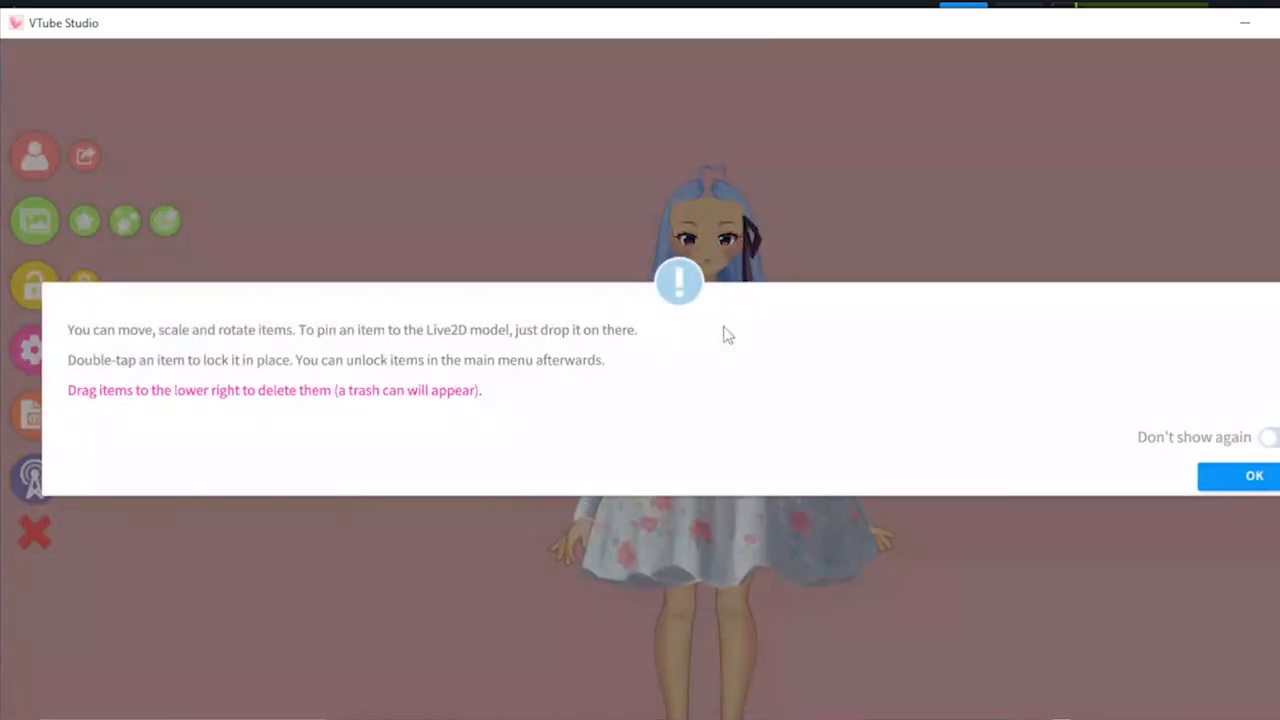
left_click(1219, 480)
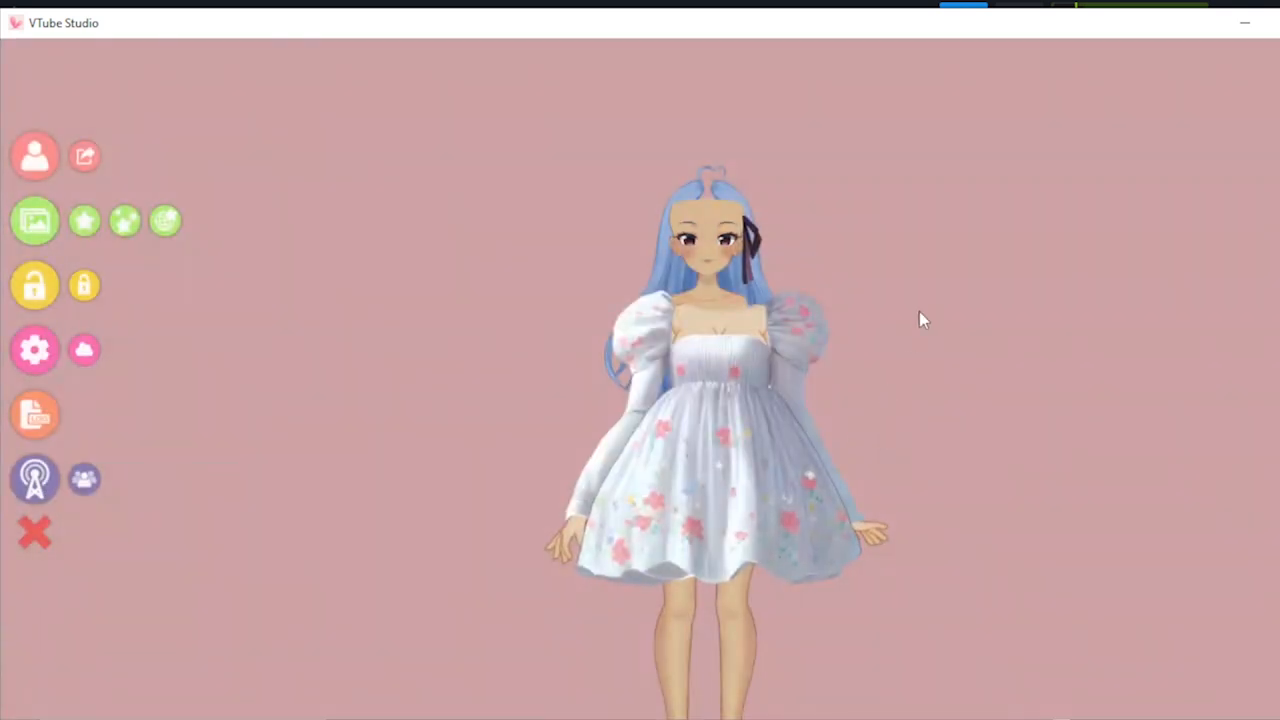
scroll(920, 308, "up", 5)
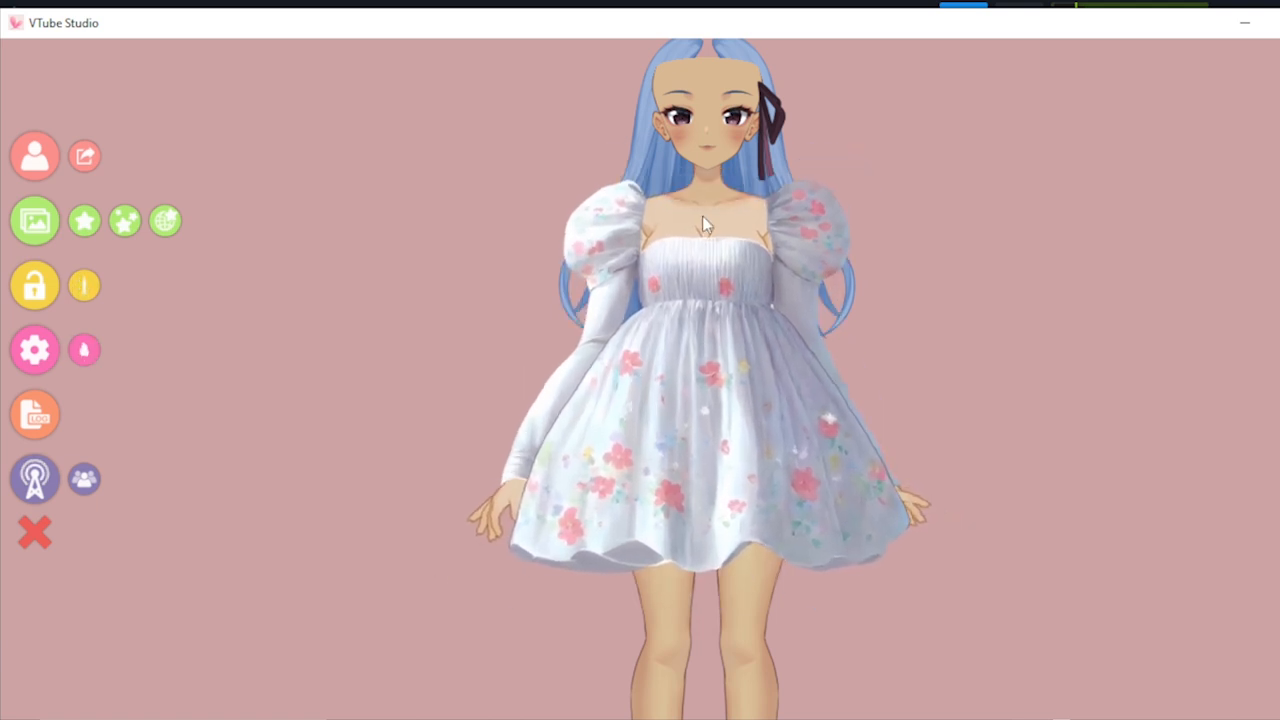
Step: Rescale the dressed model and delete the puff dress item from the scene by moving it to the trash
scroll(1084, 368, "down", 3)
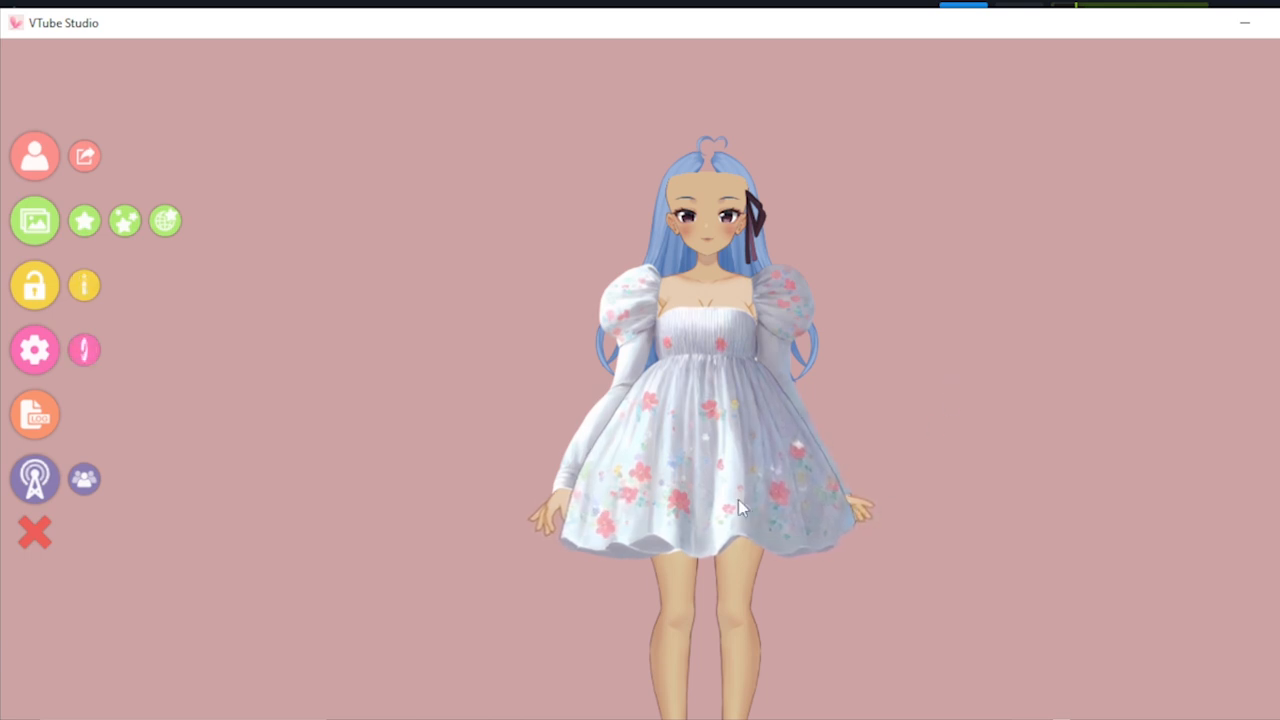
scroll(937, 371, "up", 3)
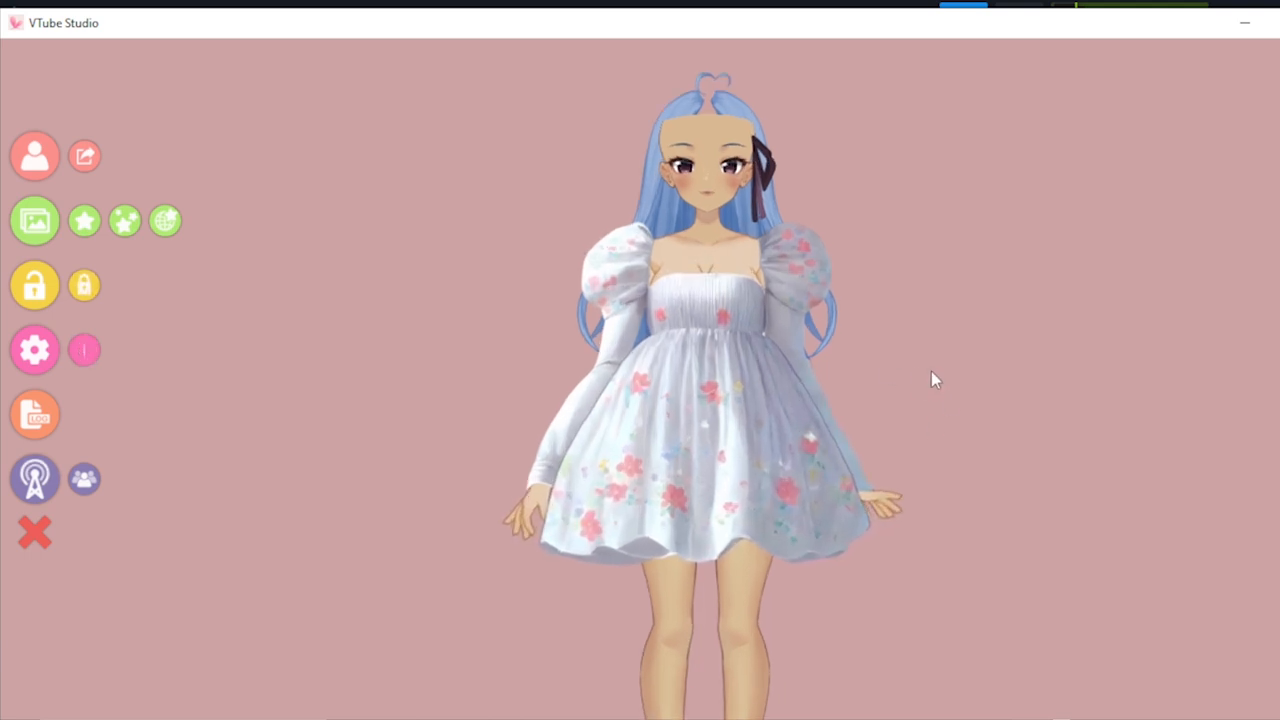
left_click_drag(723, 324, 1279, 719)
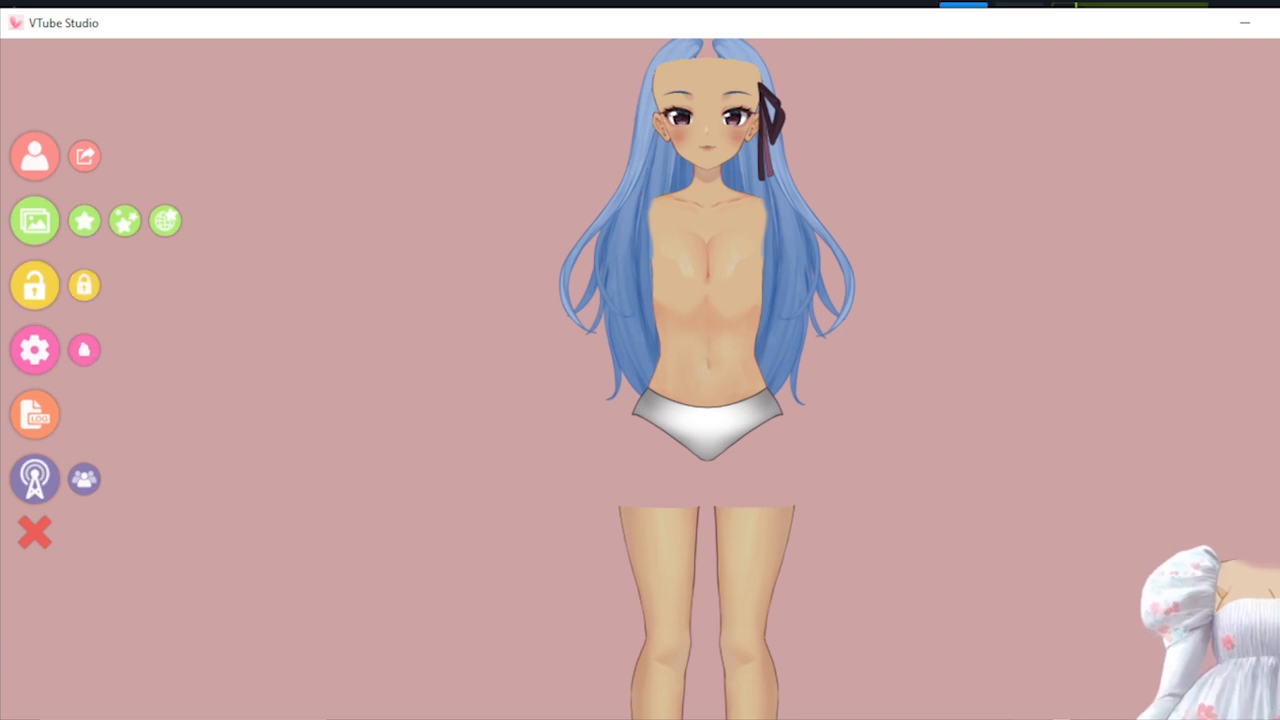
Step: Reopen the item list, limit it to Live2D items, and select Puff_Dress_1VTS again
left_click(85, 222)
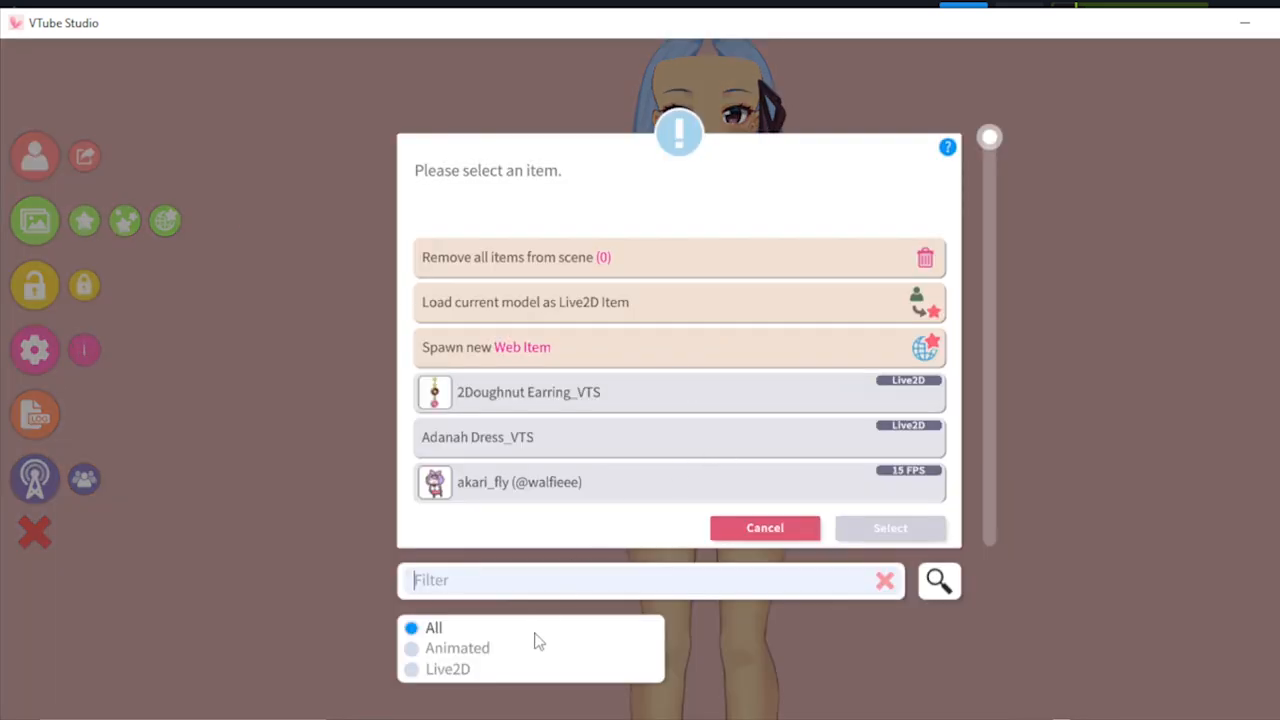
left_click(465, 670)
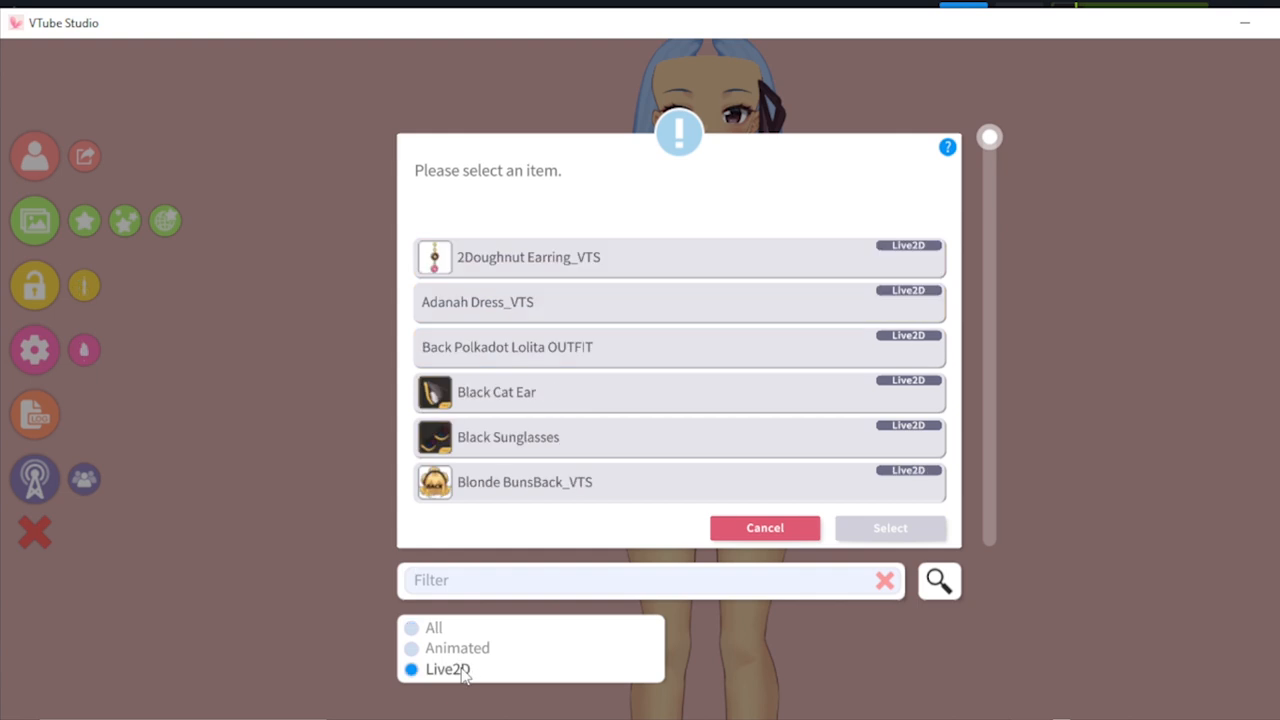
scroll(612, 378, "down", 10)
scroll(595, 380, "down", 15)
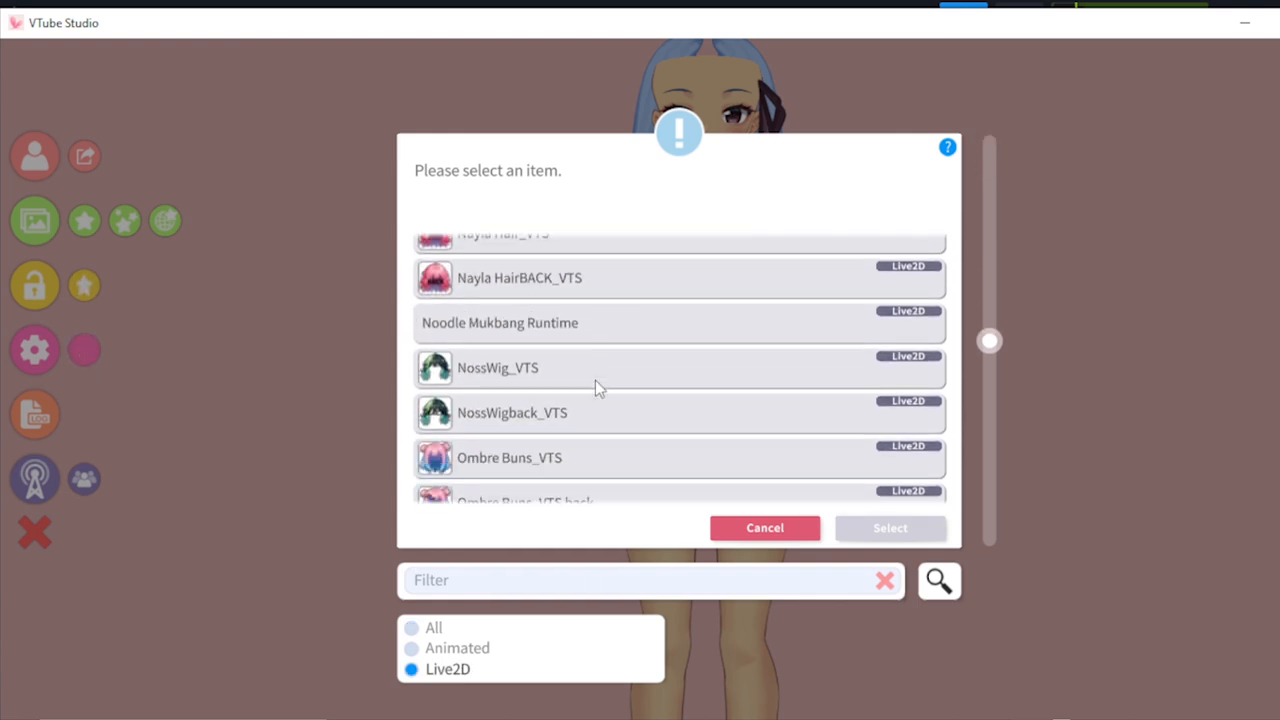
scroll(588, 388, "up", 3)
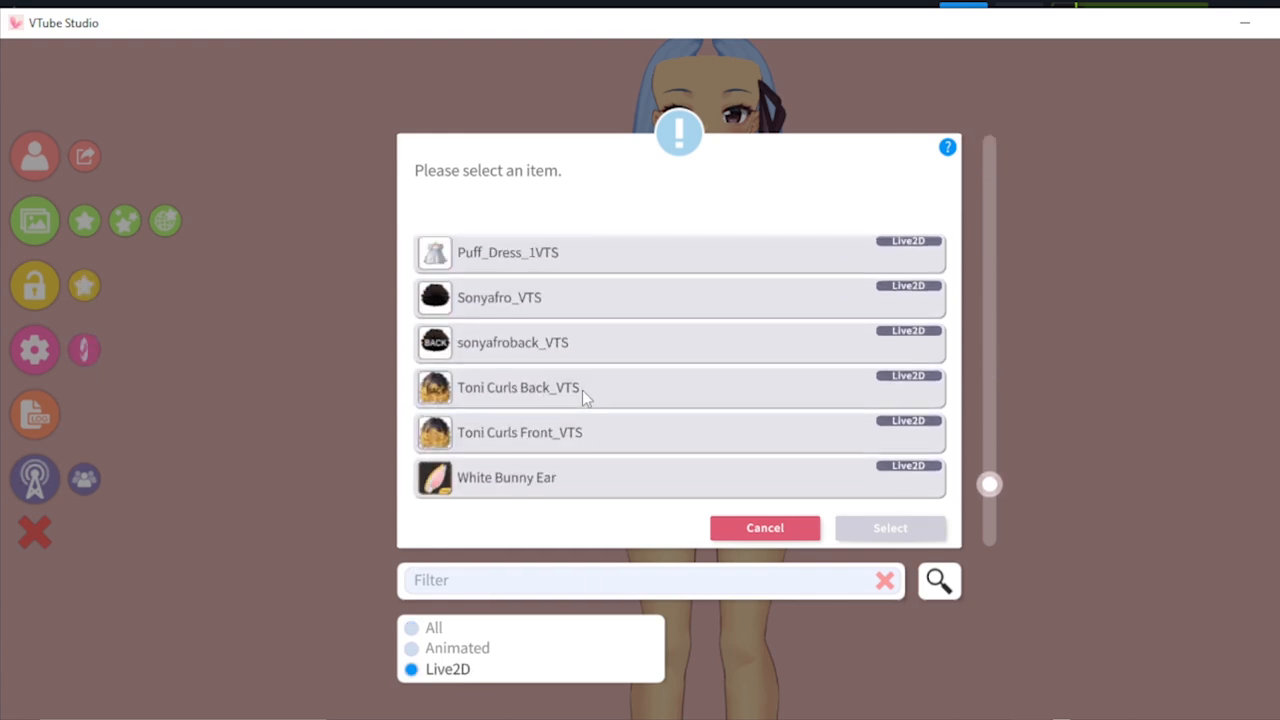
left_click(517, 262)
left_click(897, 527)
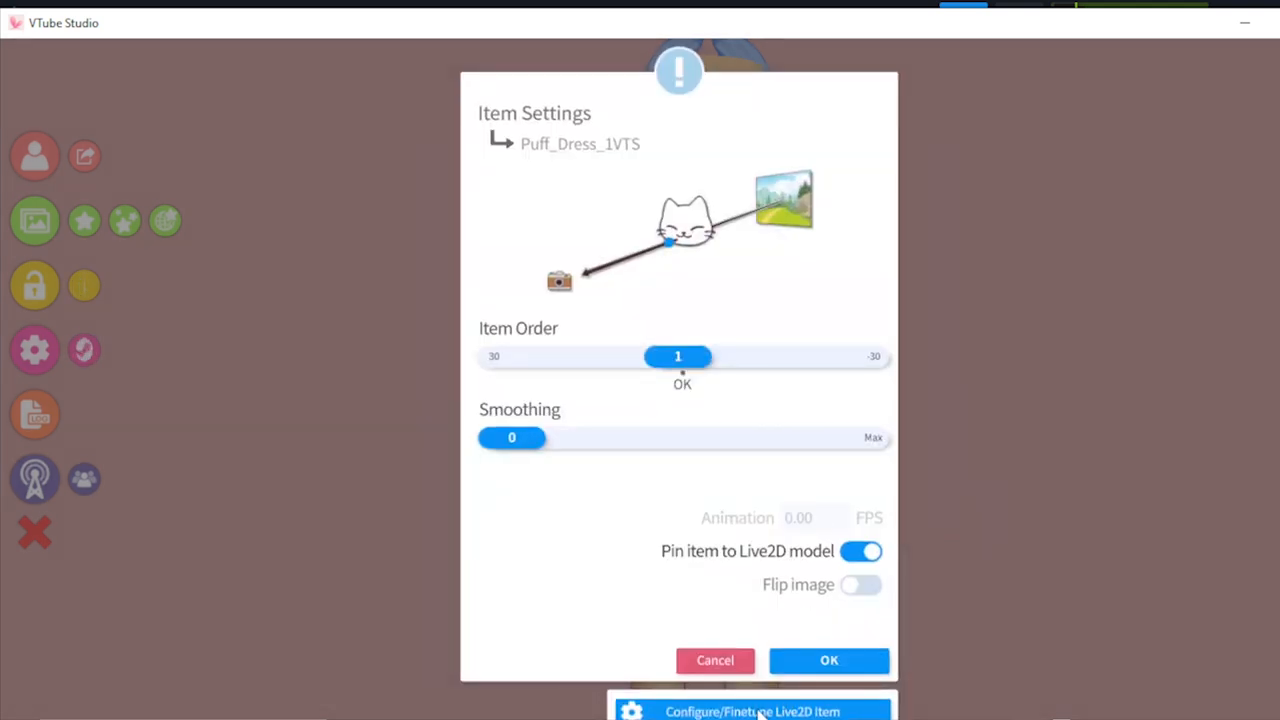
Step: Open the Live2D finetune configuration for Puff_Dress_1VTS, accept the item notice, and save the movement range settings
left_click(752, 711)
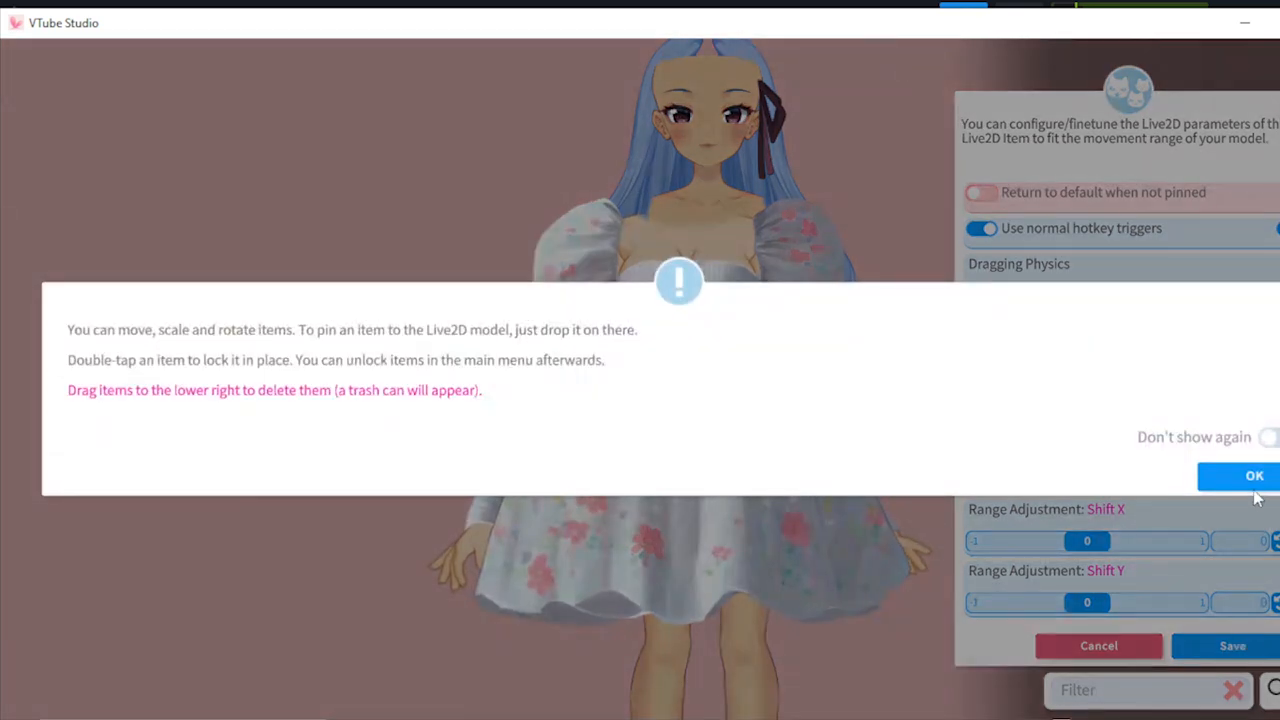
left_click(1252, 480)
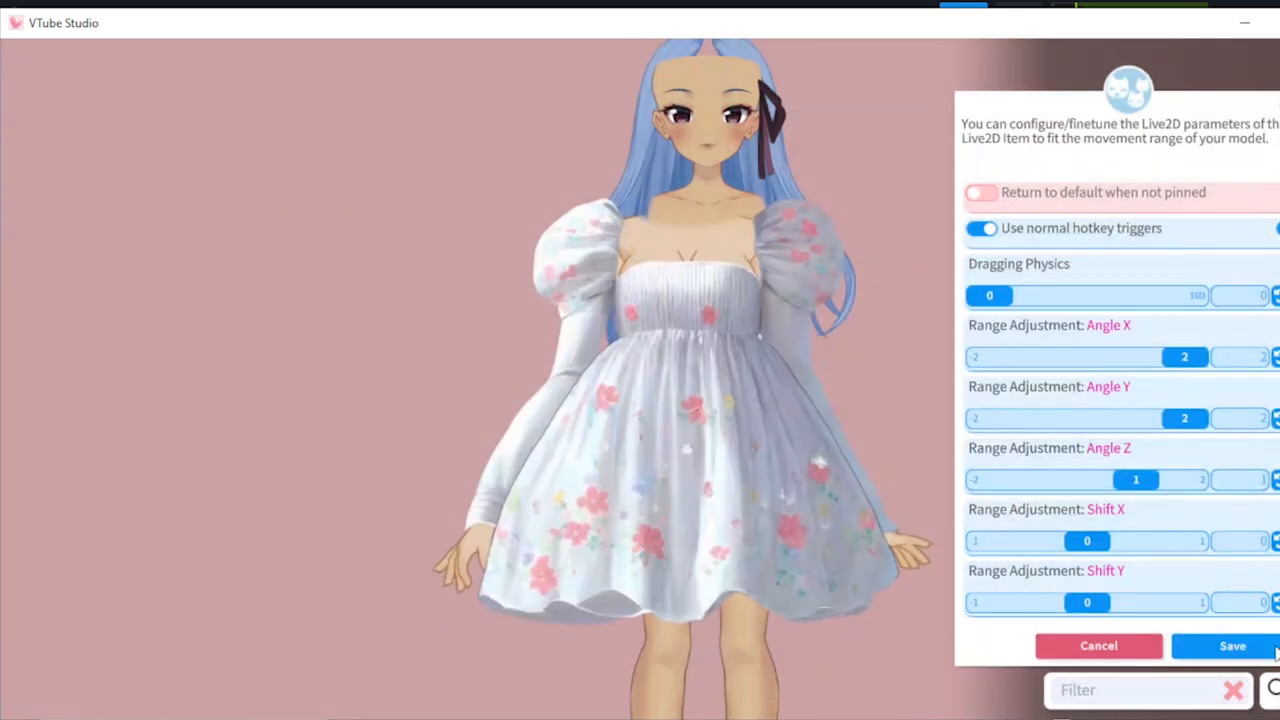
left_click(1233, 648)
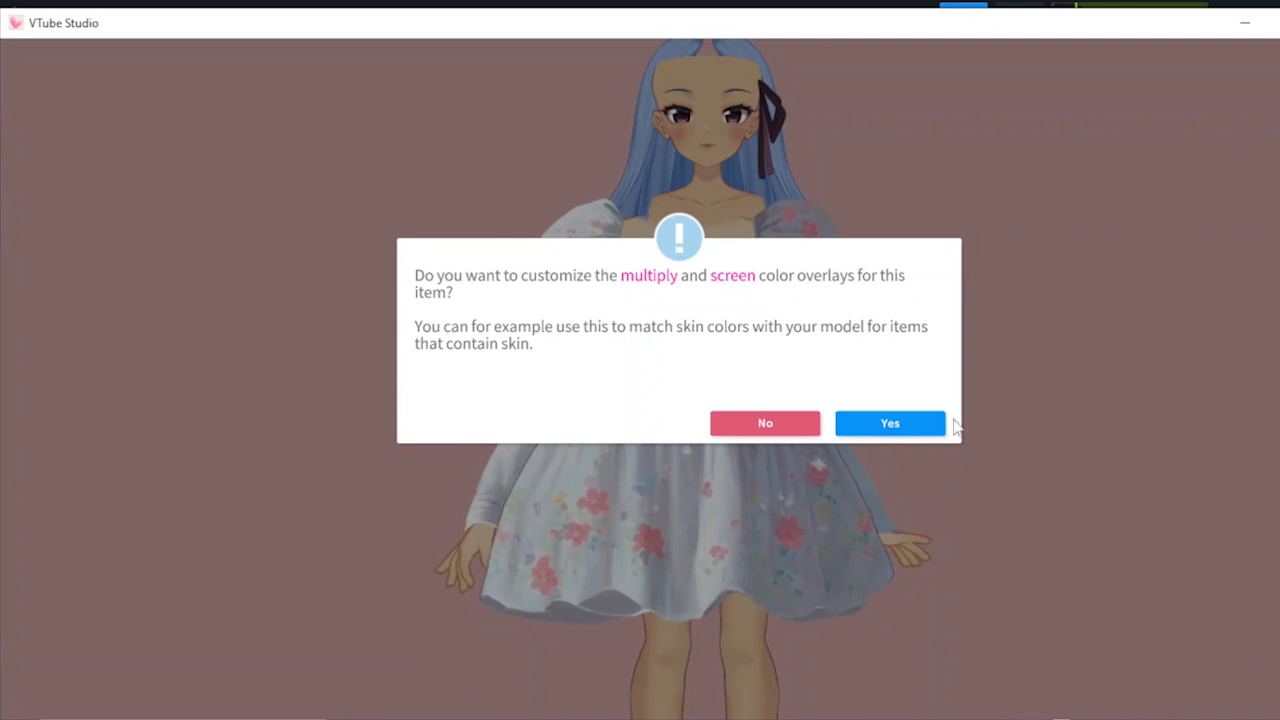
Step: Choose to customize the item's multiply and screen colors, accept the artist notice, and enable the override for the chest skin, ArtMesh3
left_click(920, 425)
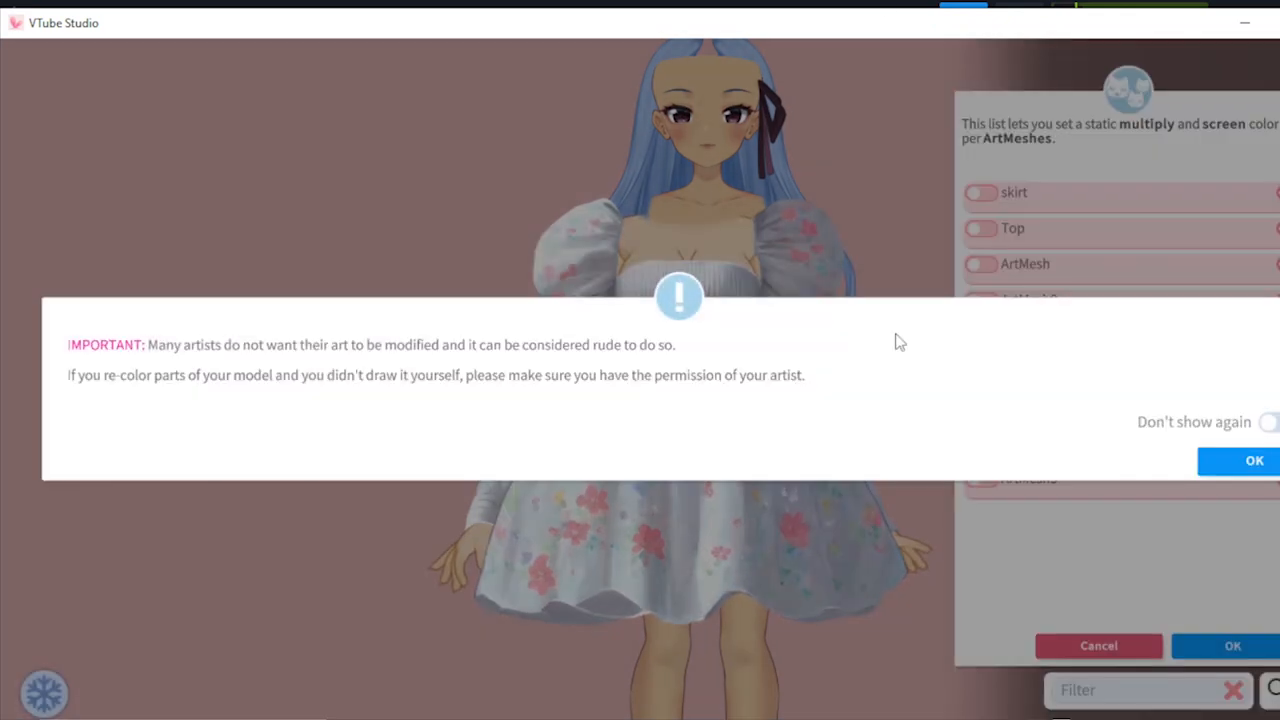
left_click(1254, 458)
left_click(790, 252)
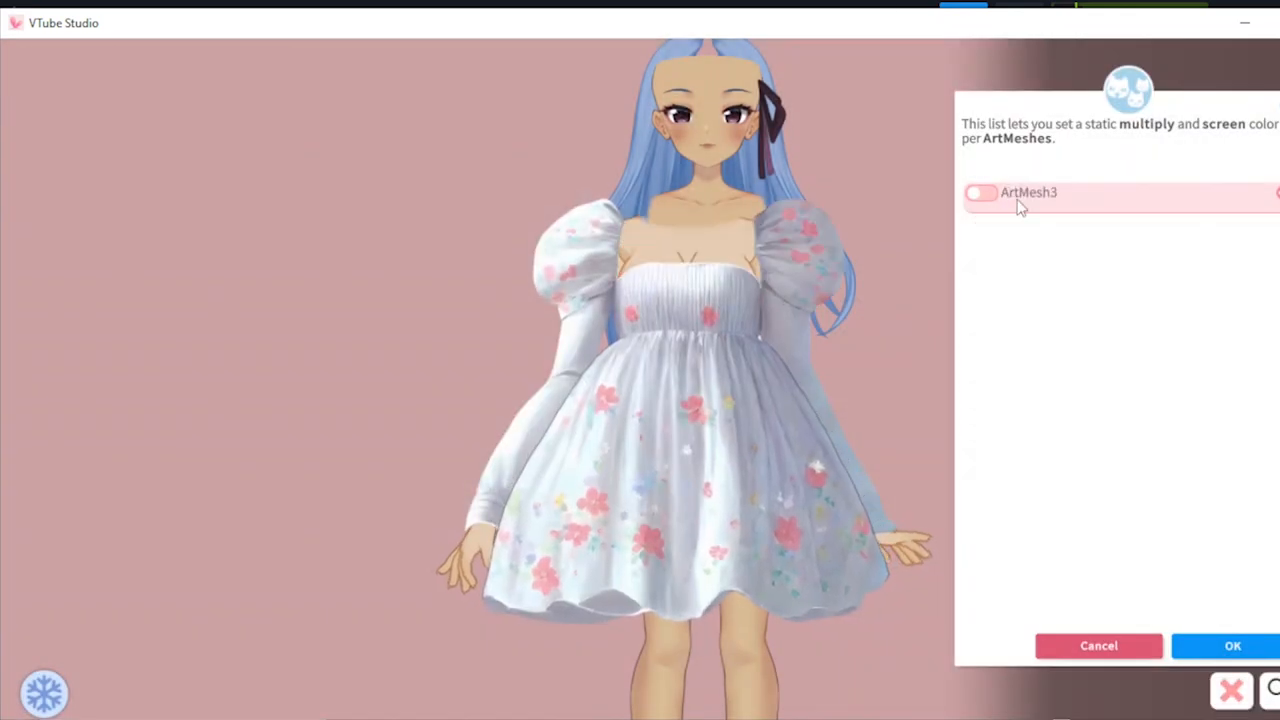
left_click(980, 194)
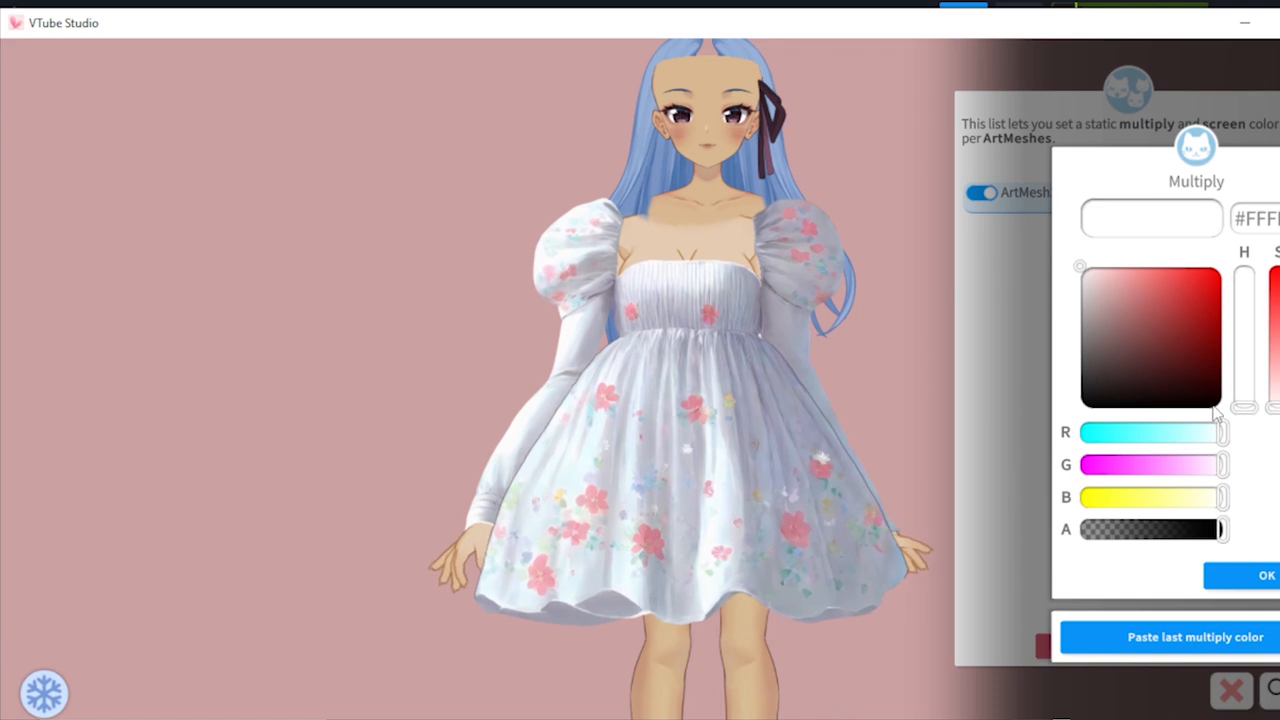
Step: Adjust ArtMesh3's multiply color to a pale beige matching the model's skin, accept the black screen color, and confirm the color customization
left_click(1119, 312)
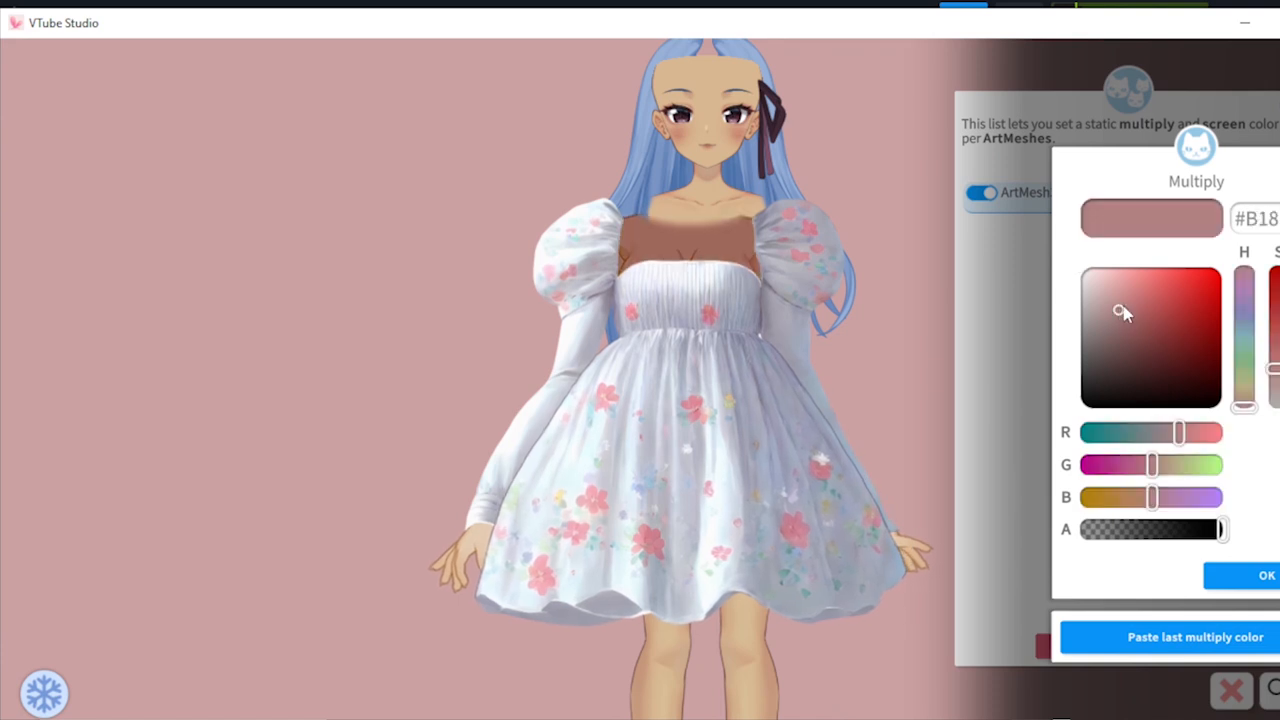
mouse_move(1119, 311)
left_mouse_down()
mouse_move(1137, 305)
mouse_move(1134, 291)
mouse_move(1103, 262)
mouse_move(1112, 252)
mouse_move(1094, 257)
left_mouse_up()
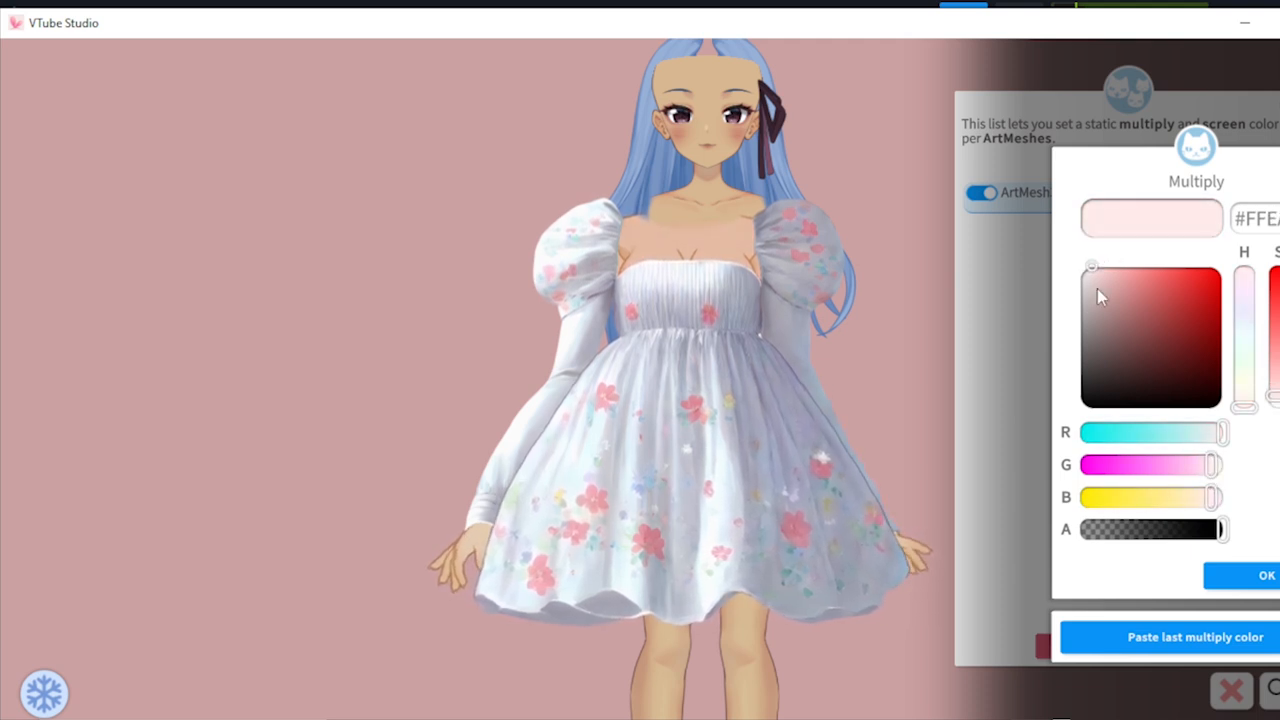
left_click(1183, 498)
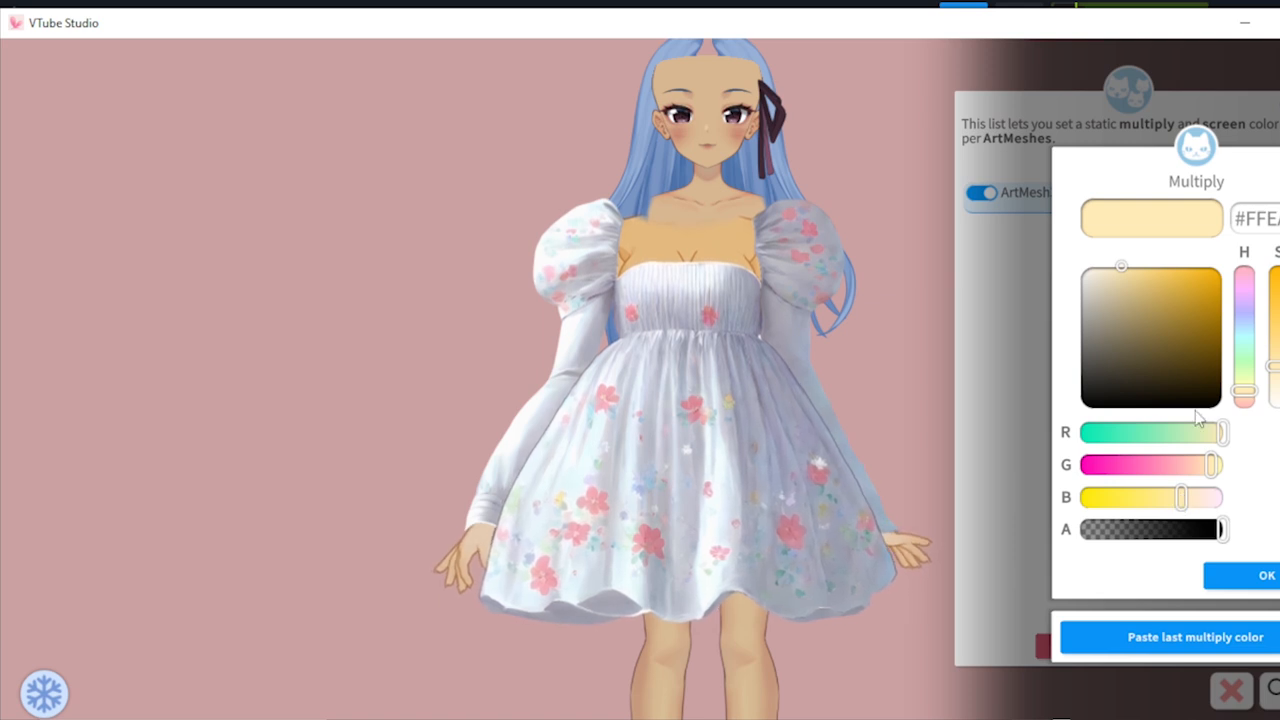
mouse_move(1145, 294)
left_mouse_down()
mouse_move(1122, 302)
mouse_move(1072, 278)
mouse_move(1088, 271)
mouse_move(1097, 277)
mouse_move(1080, 287)
mouse_move(1068, 280)
mouse_move(1102, 290)
mouse_move(1088, 282)
left_mouse_up()
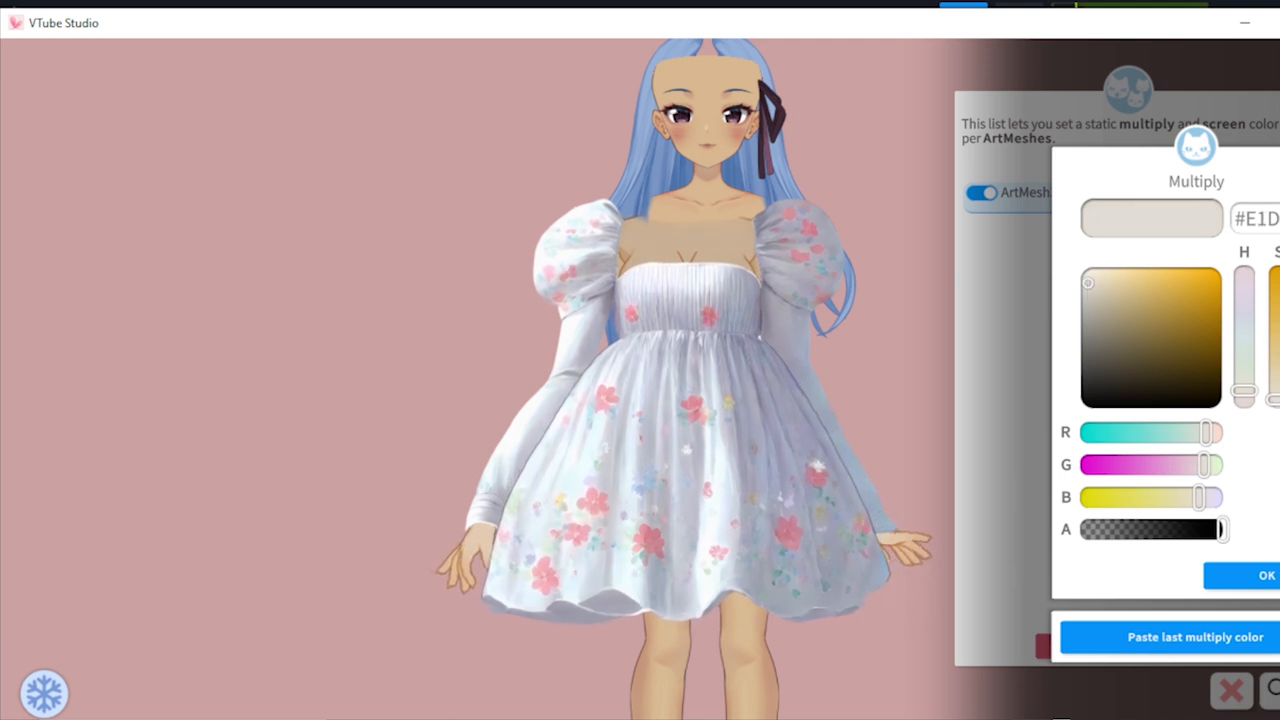
left_click_drag(1090, 283, 1101, 283)
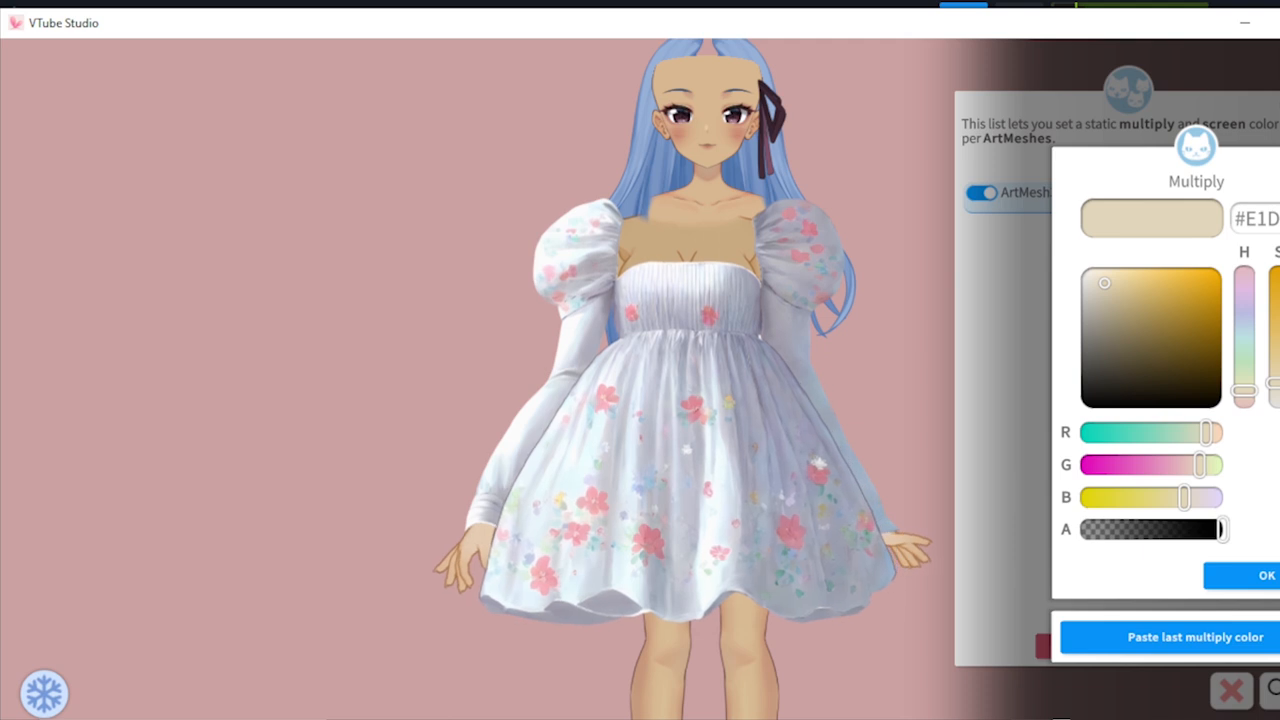
left_click_drag(1104, 283, 1104, 272)
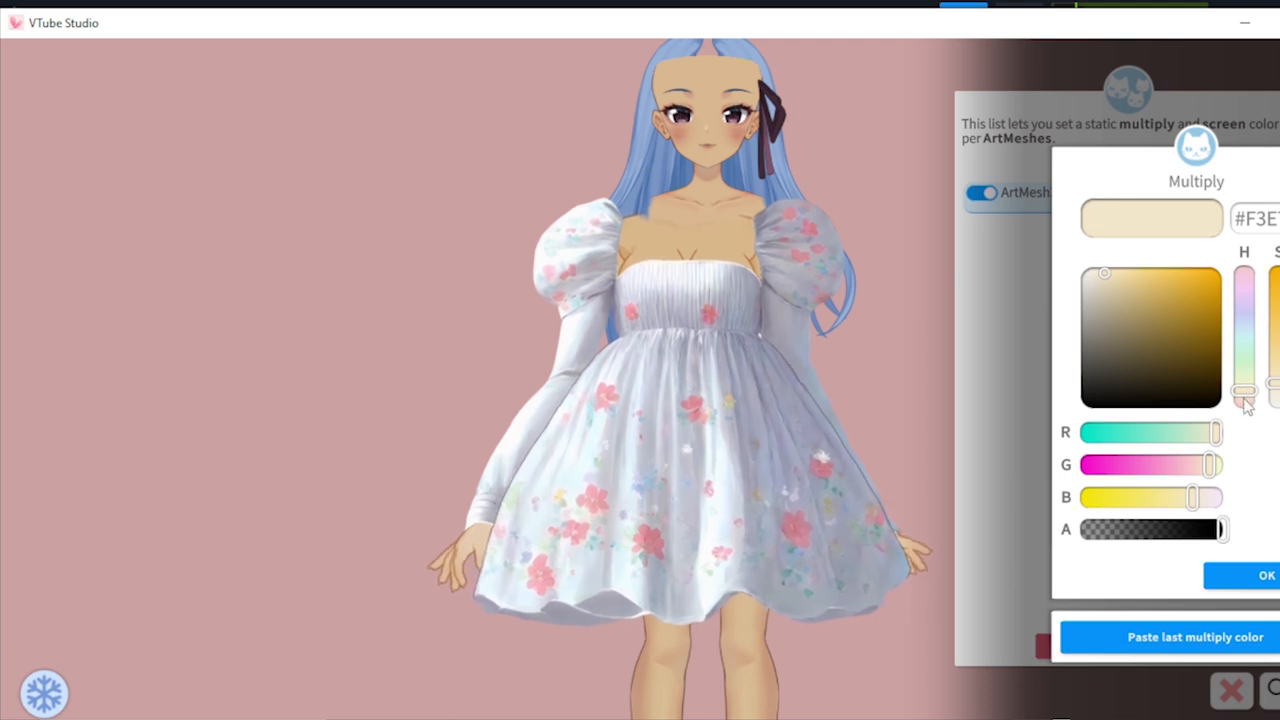
mouse_move(1245, 399)
left_mouse_down()
mouse_move(1245, 366)
mouse_move(1246, 400)
left_mouse_up()
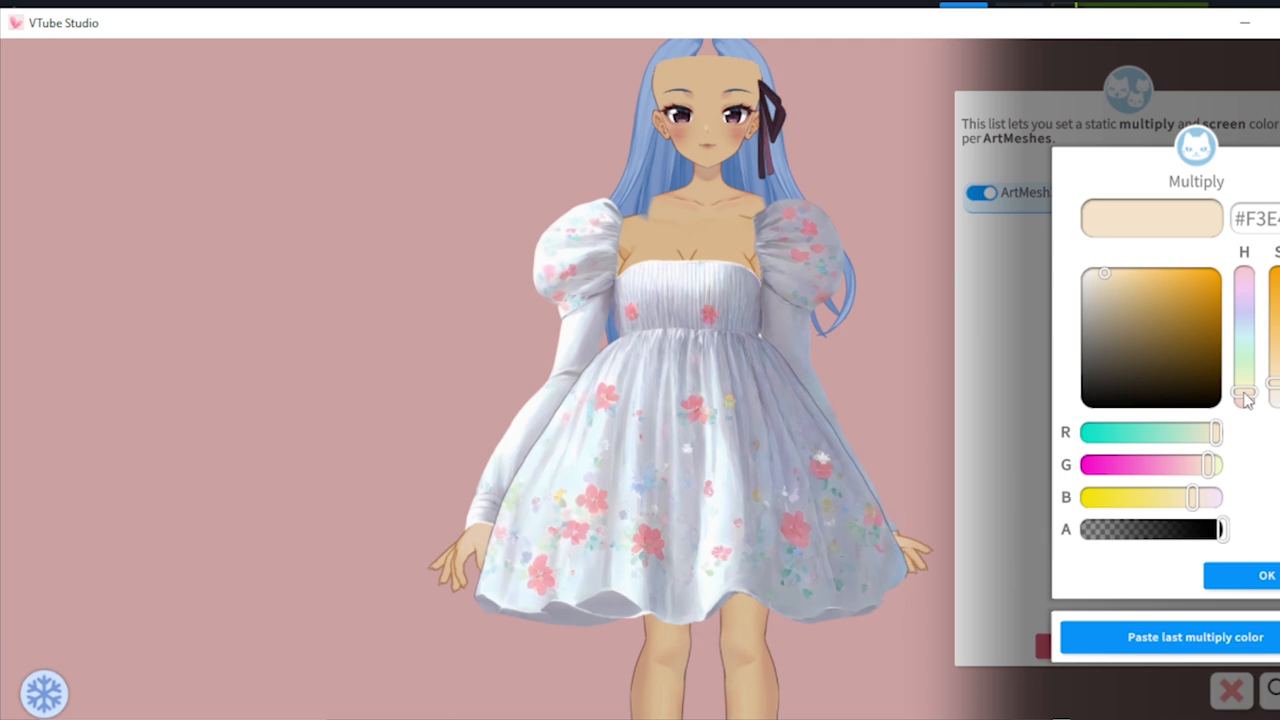
left_click_drag(1273, 385, 1272, 393)
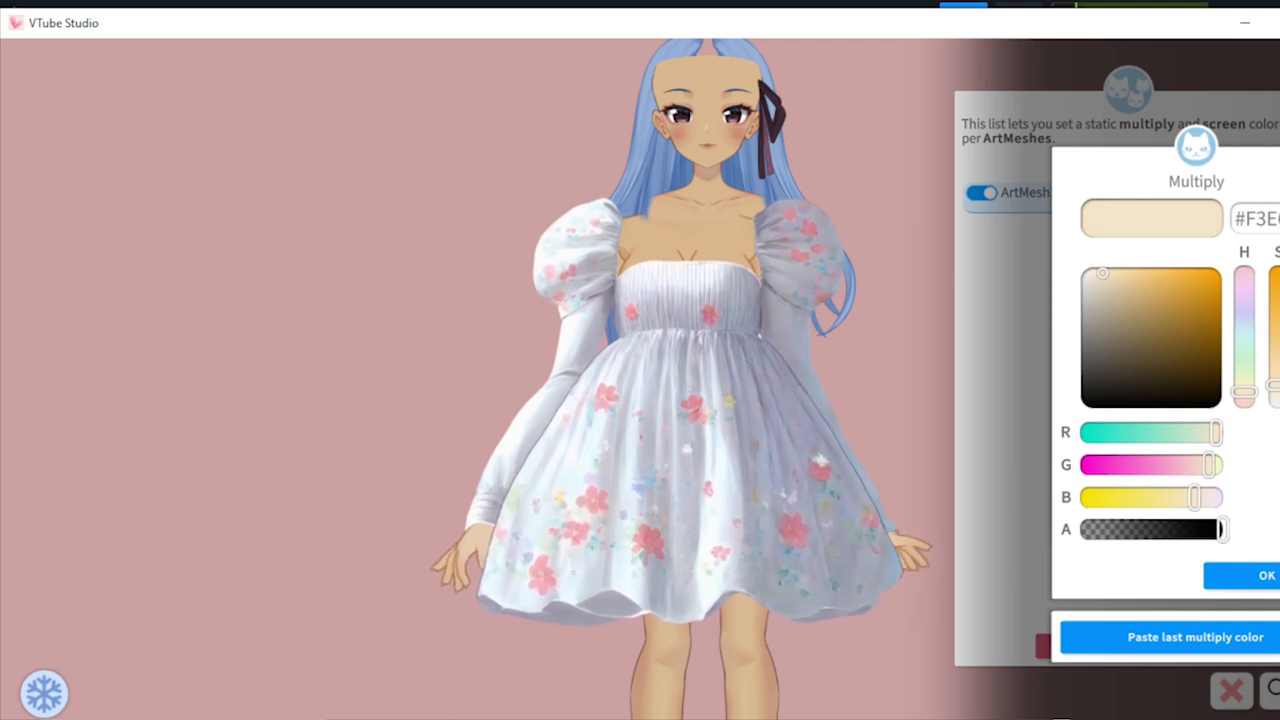
left_click(1267, 576)
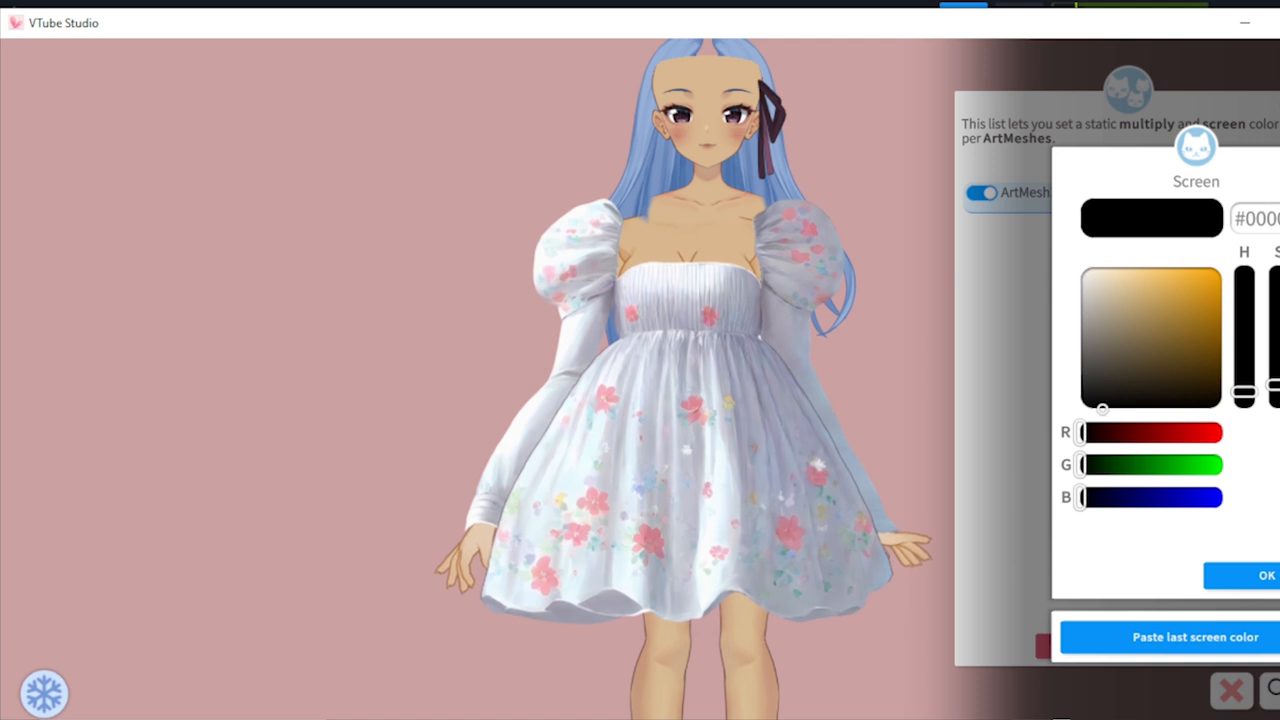
left_click(1267, 576)
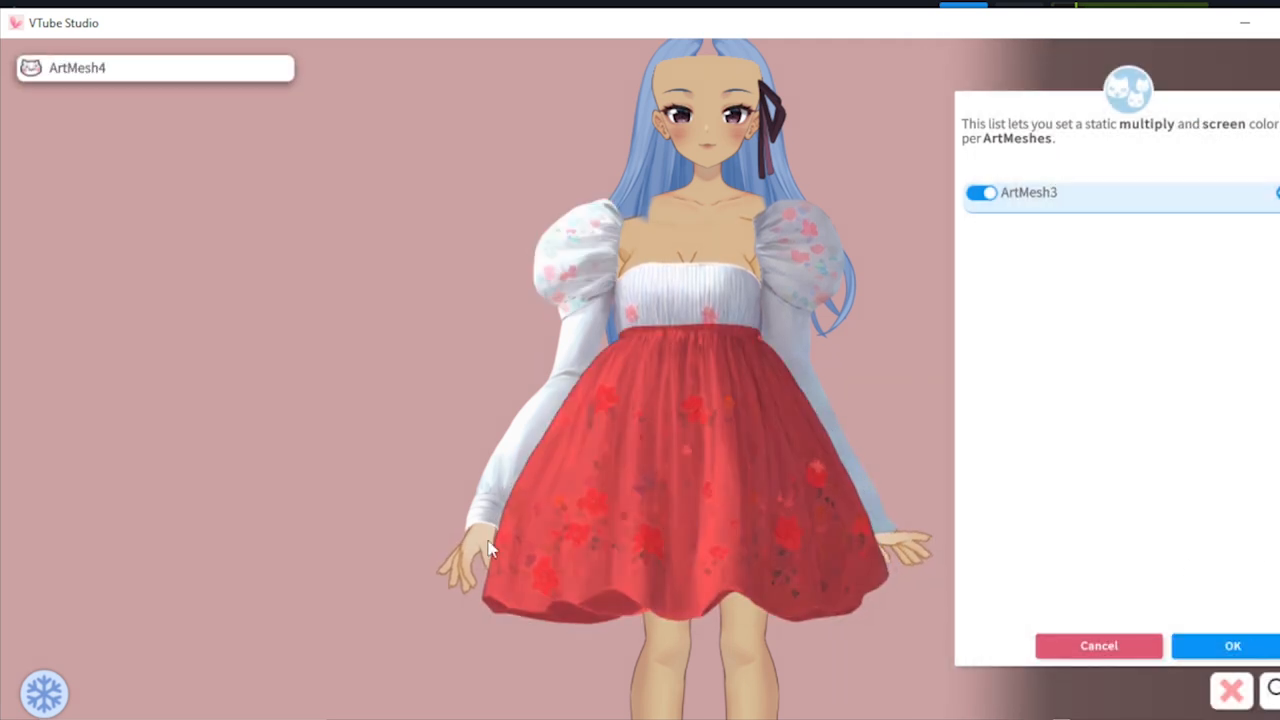
left_click(1228, 647)
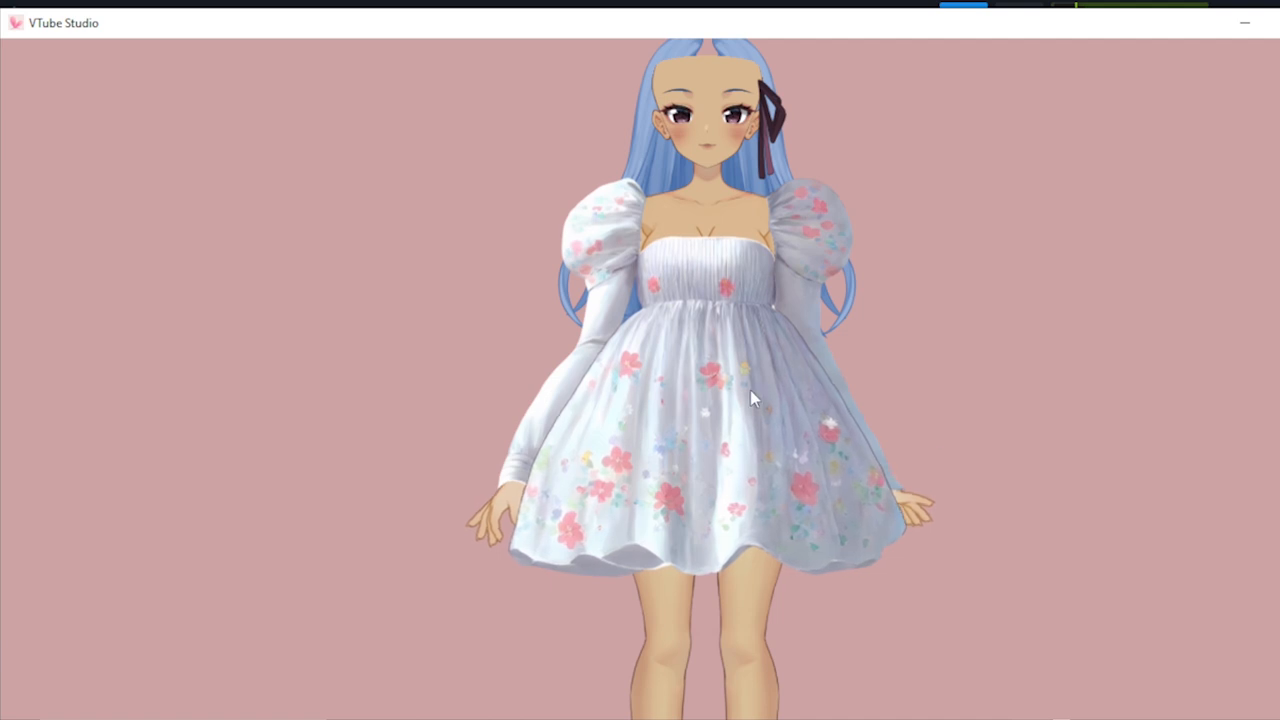
Step: Position the dress on the model, inspect its fit and skin match up close, and shrink the model until its shoes show
mouse_move(698, 396)
left_mouse_down()
mouse_move(1132, 413)
mouse_move(700, 391)
left_mouse_up()
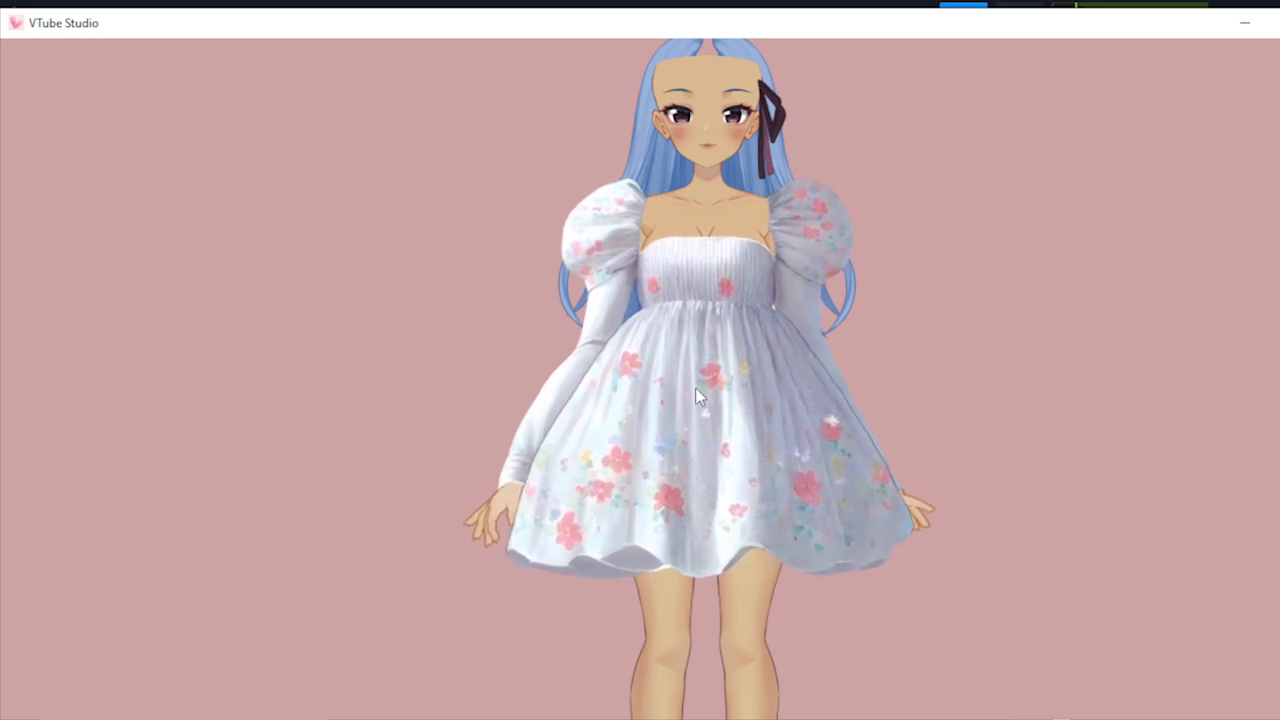
scroll(1020, 390, "up", 5)
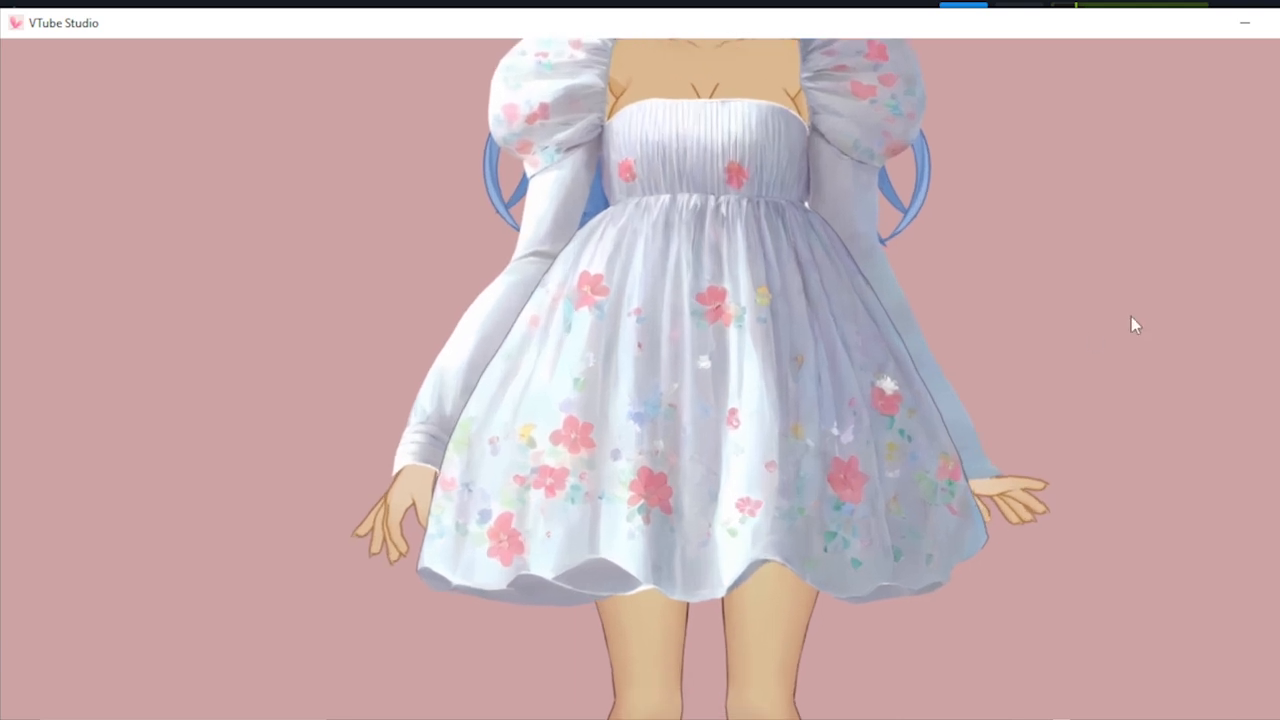
left_click_drag(1131, 316, 1121, 626)
scroll(1073, 385, "up", 4)
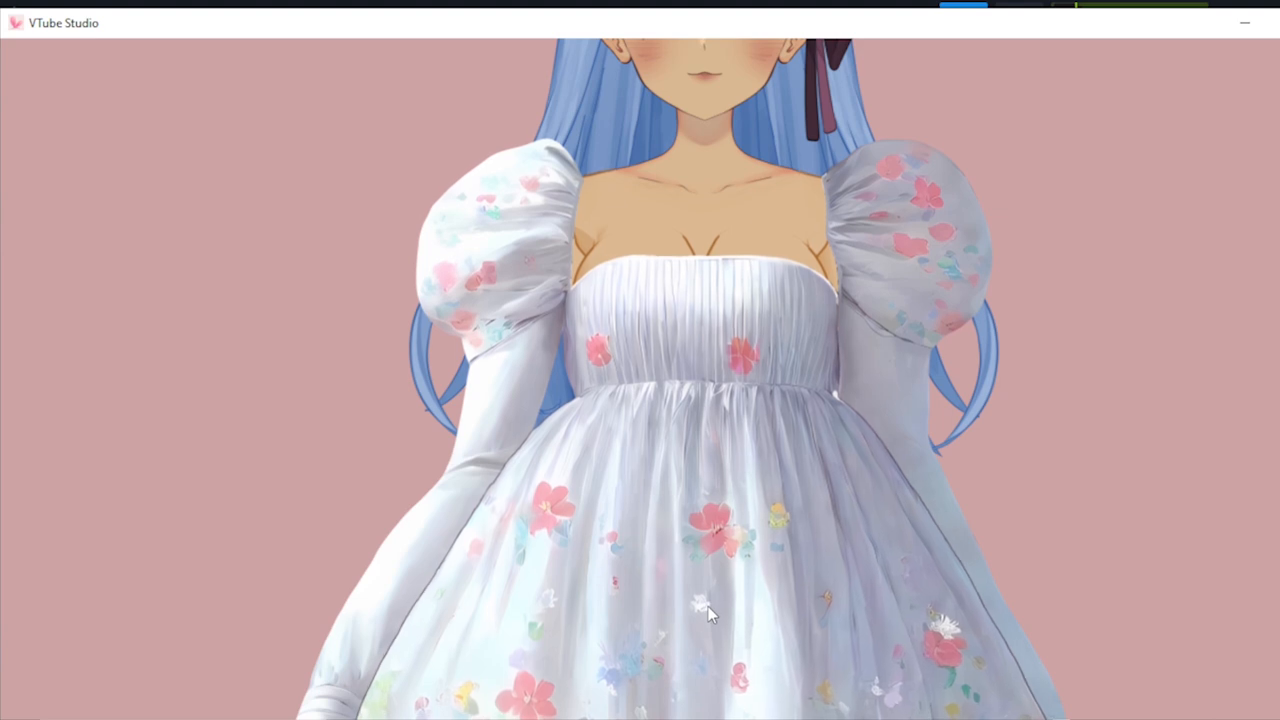
scroll(1080, 658, "down", 3)
scroll(1080, 667, "down", 5)
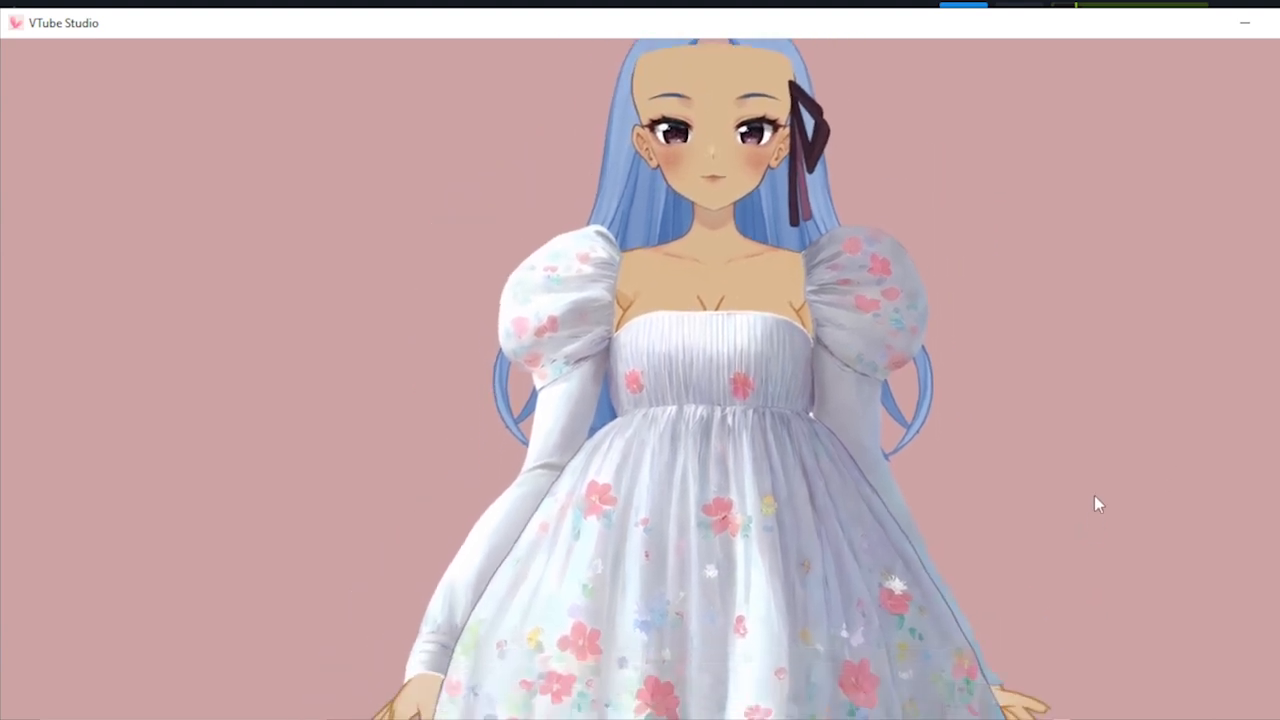
scroll(1080, 500, "down", 2)
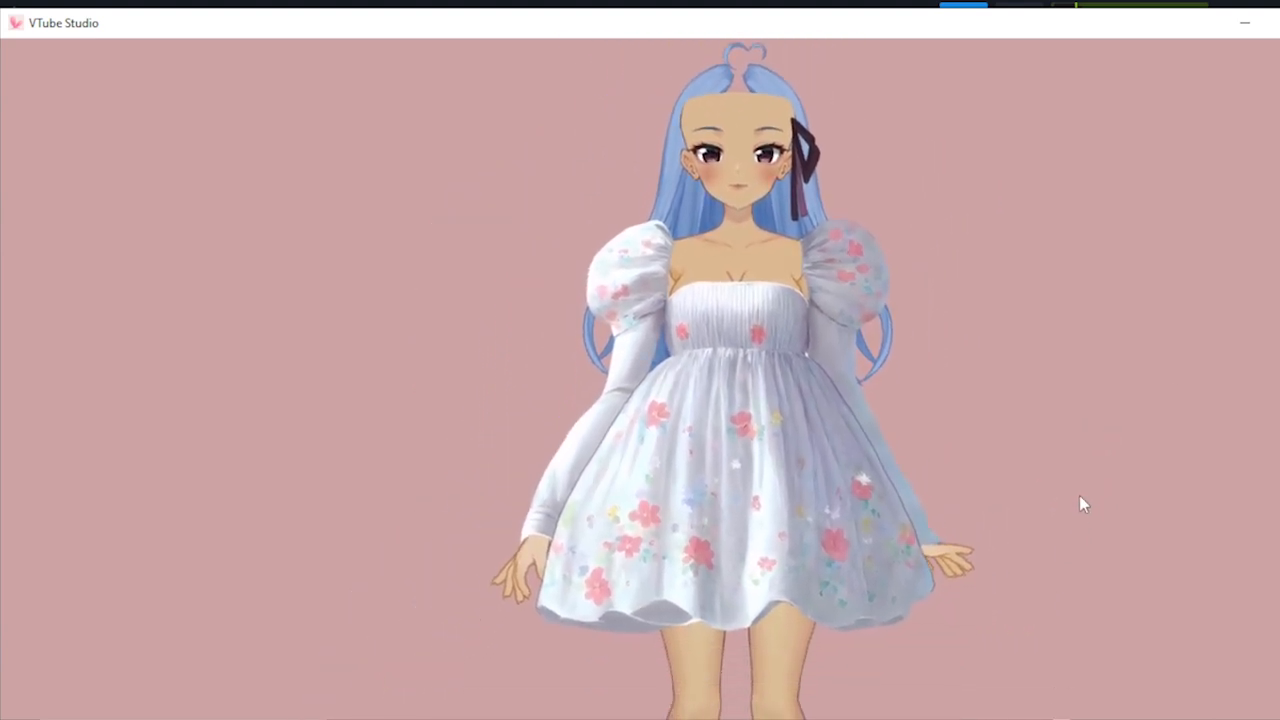
scroll(1070, 465, "down", 3)
scroll(1045, 451, "down", 4)
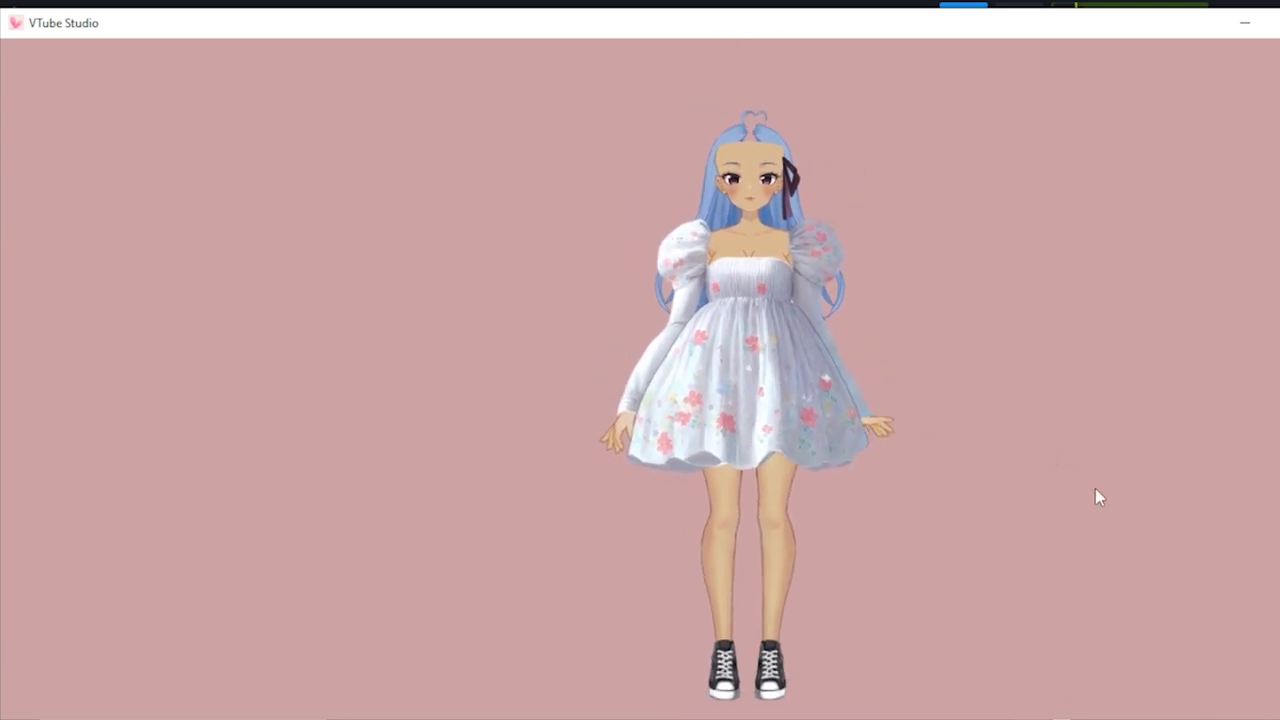
double_click(314, 445)
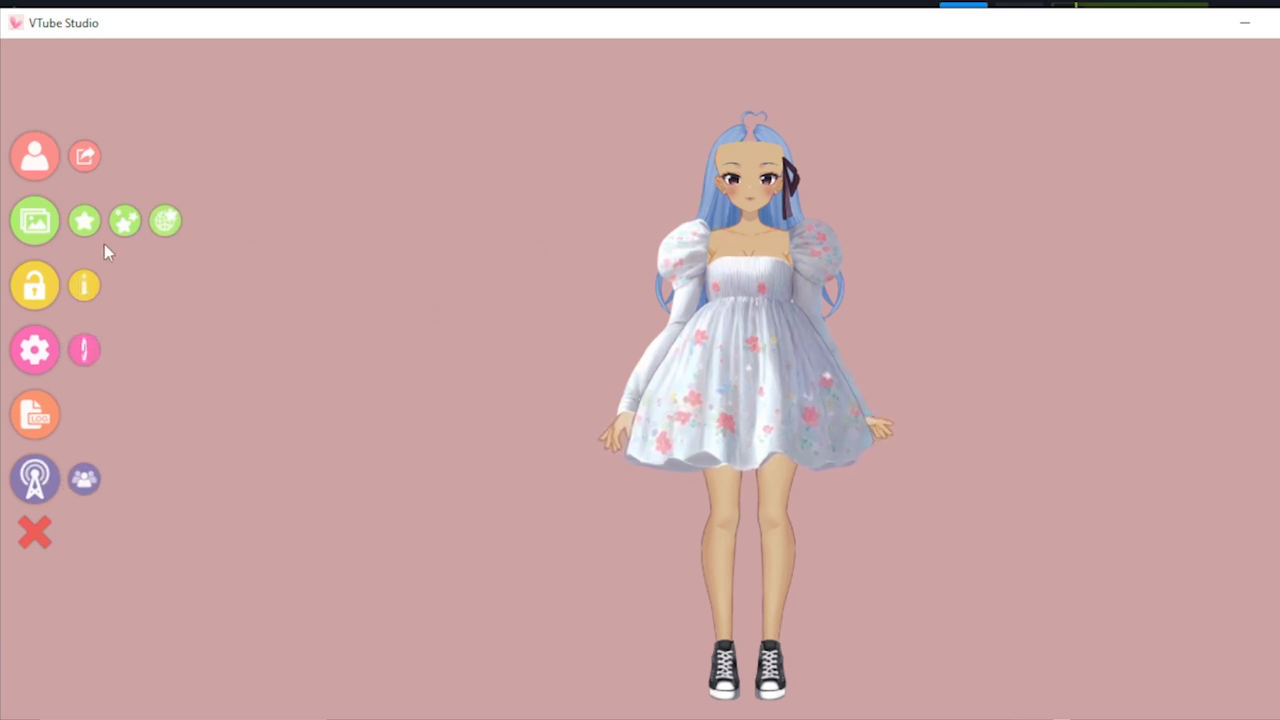
double_click(153, 371)
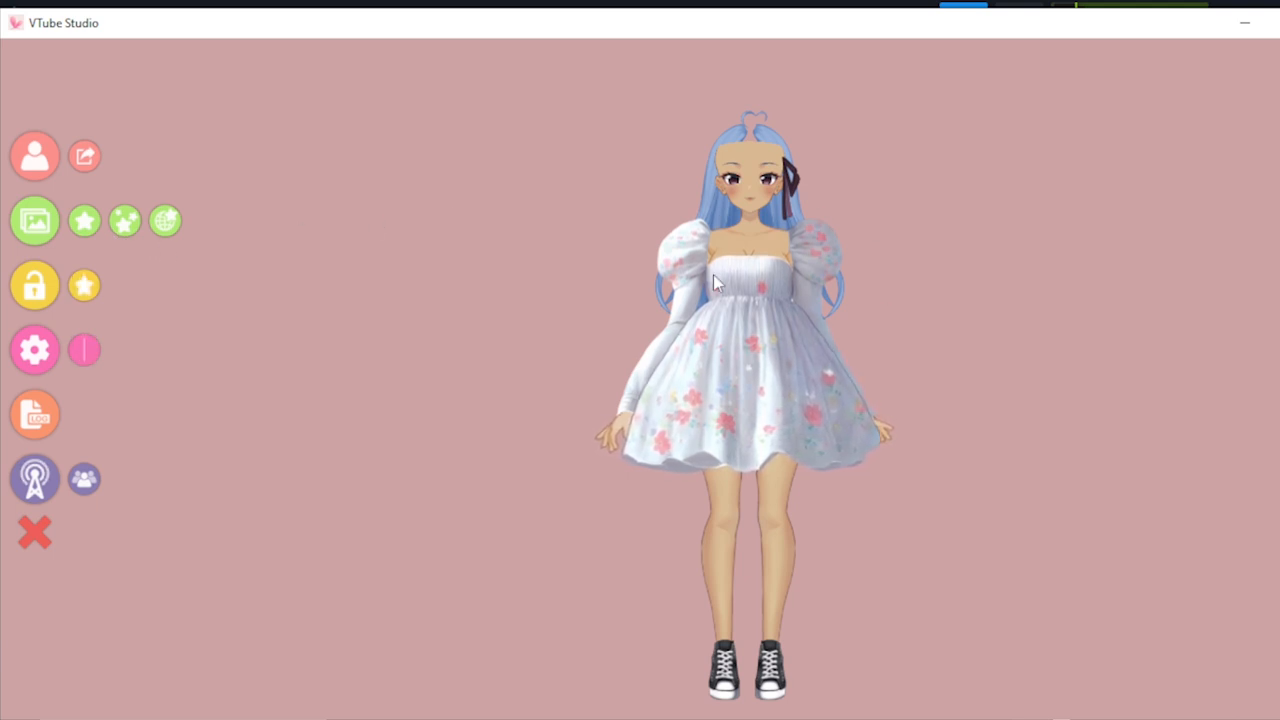
double_click(1033, 304)
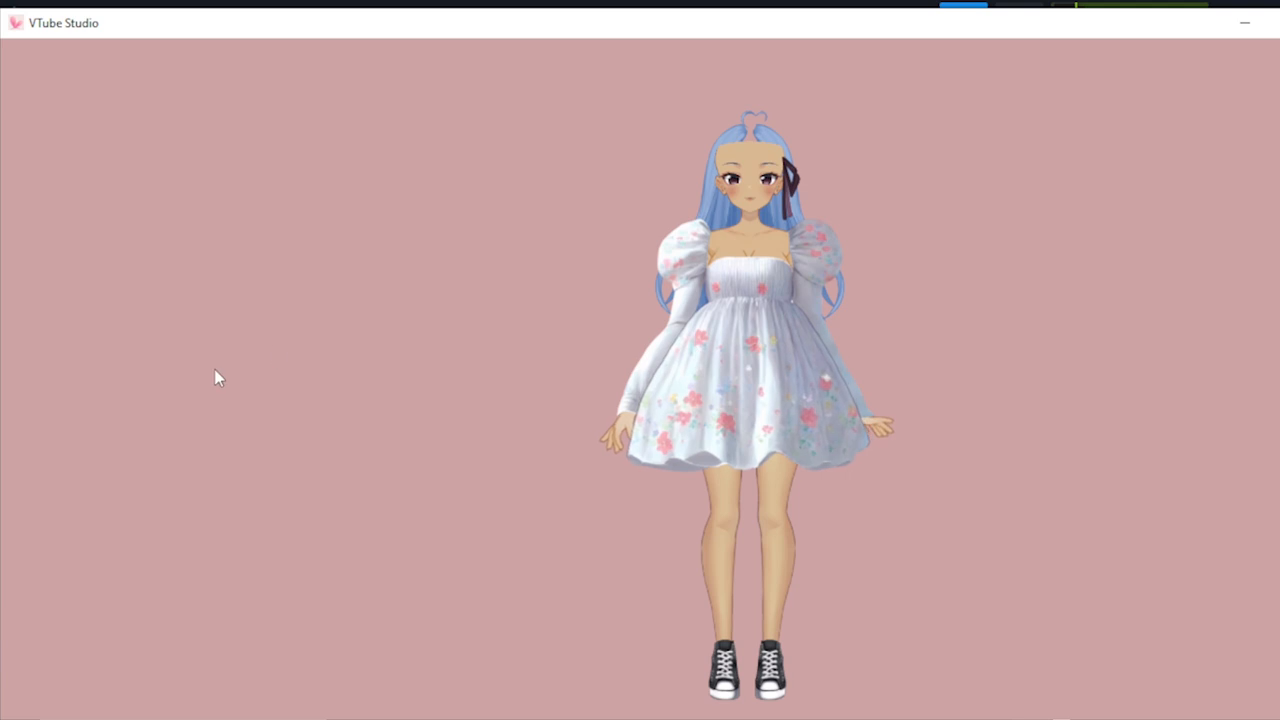
double_click(187, 388)
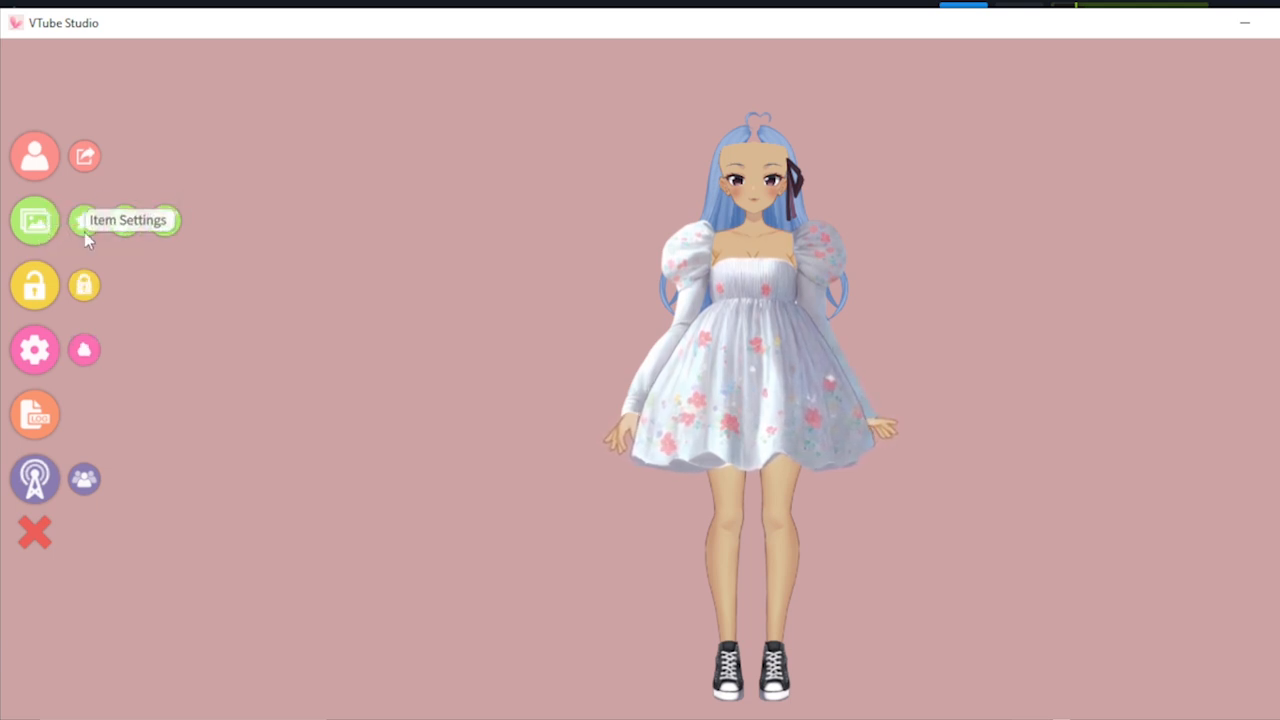
Step: Turn on webcam tracking in the camera settings, accept the DLC and calibration notices, and close both tracking previews
double_click(149, 297)
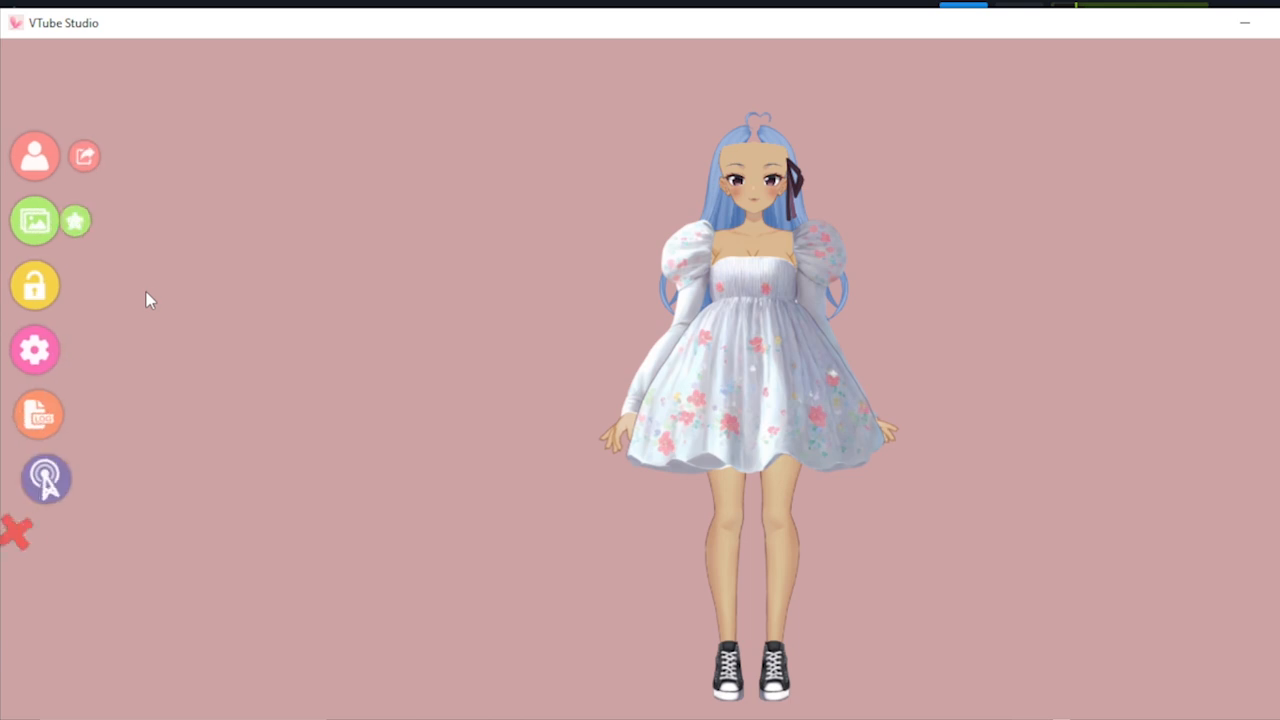
left_click(30, 348)
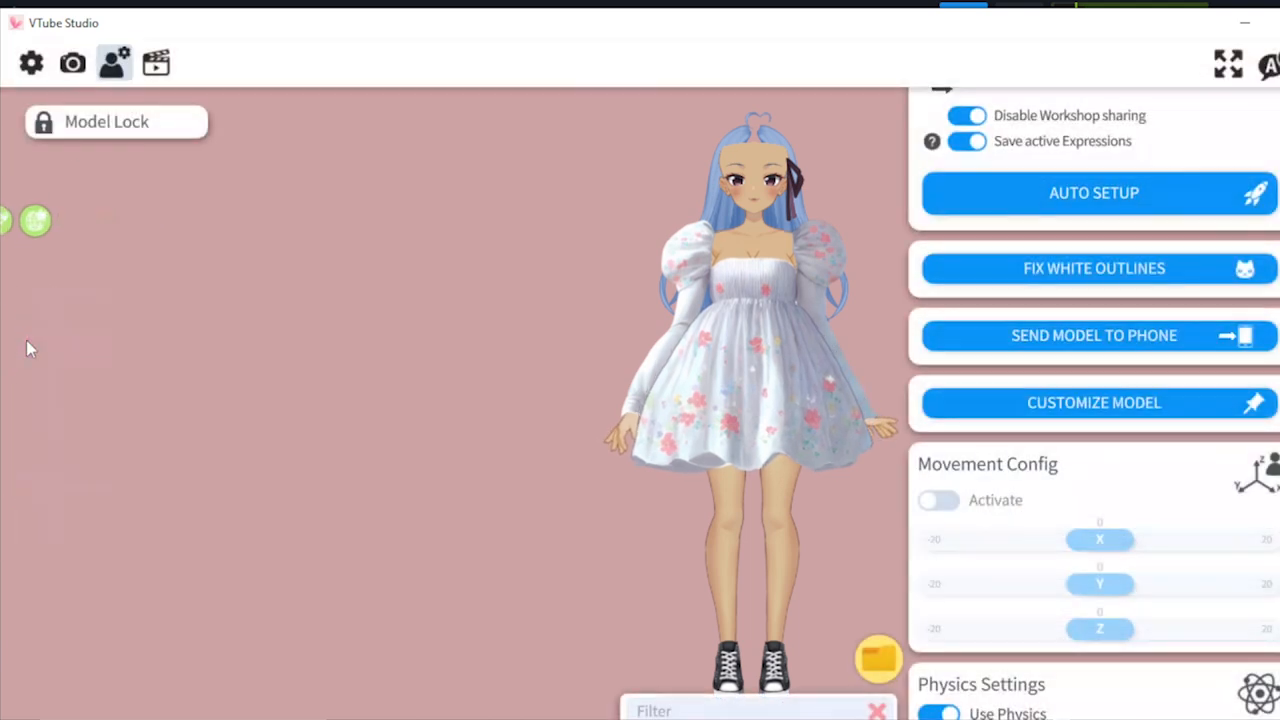
left_click(72, 63)
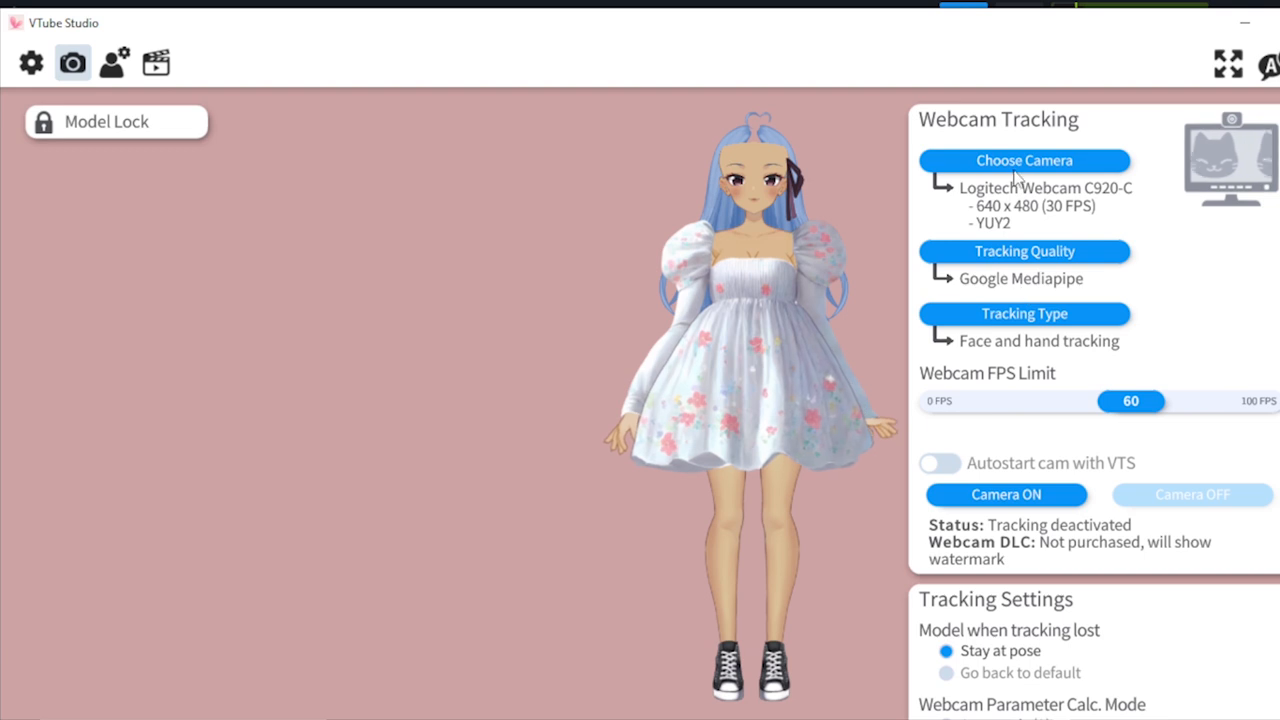
left_click(998, 504)
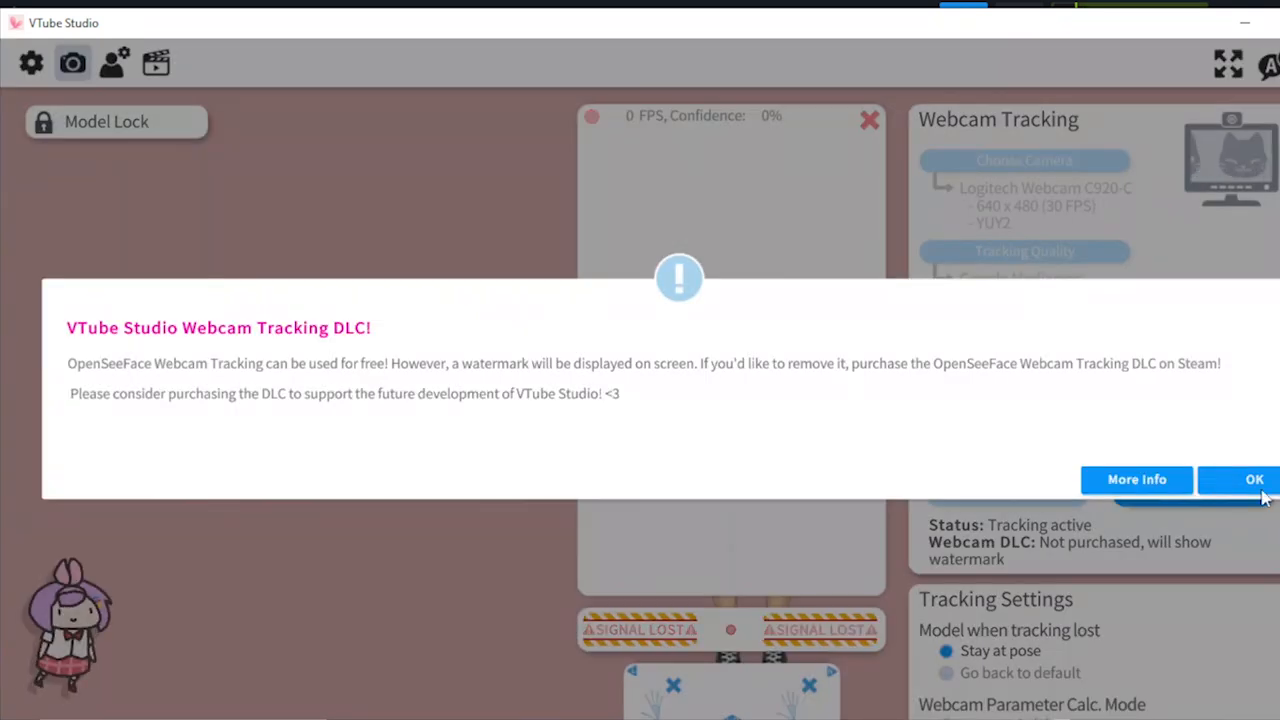
left_click(1258, 482)
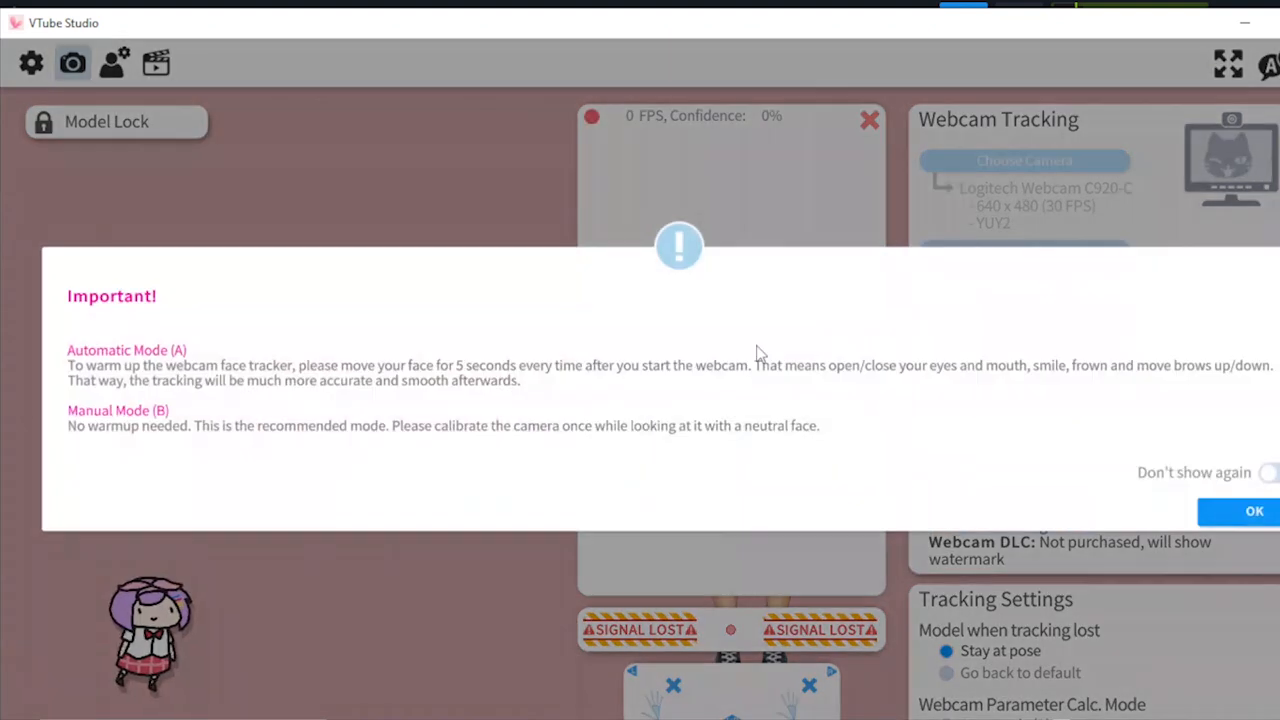
left_click(1240, 512)
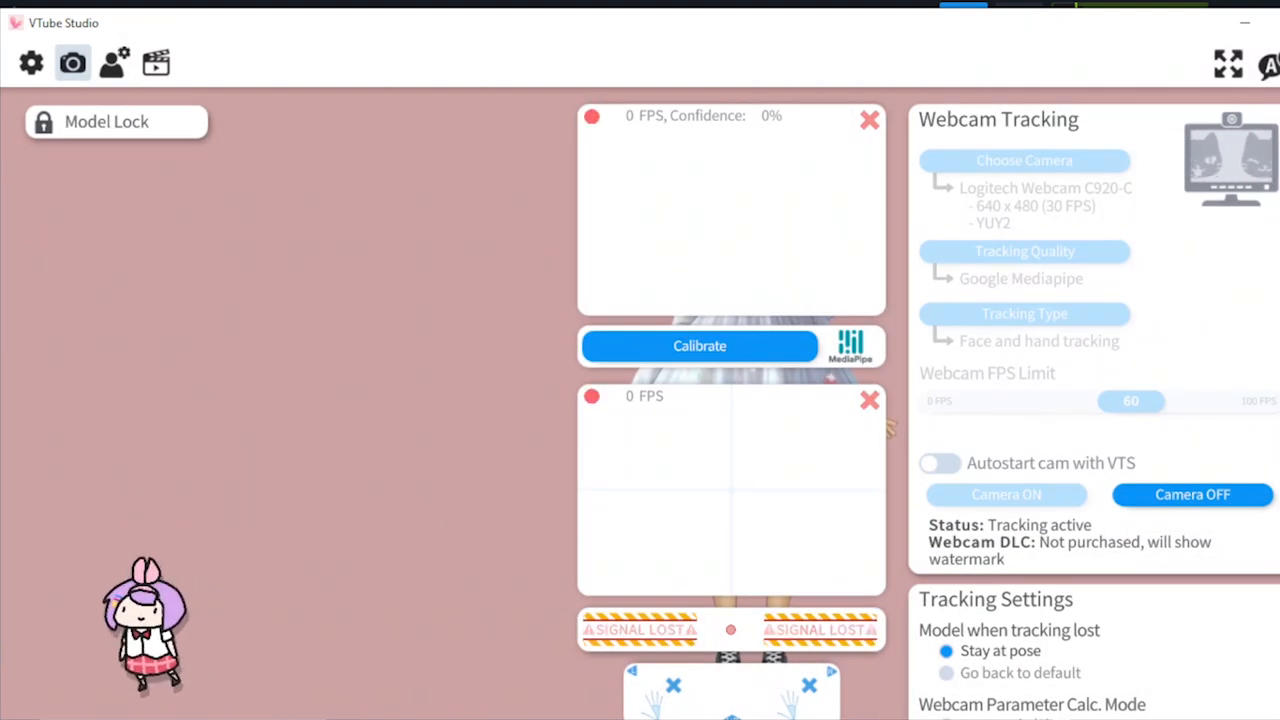
left_click(869, 120)
left_click(869, 120)
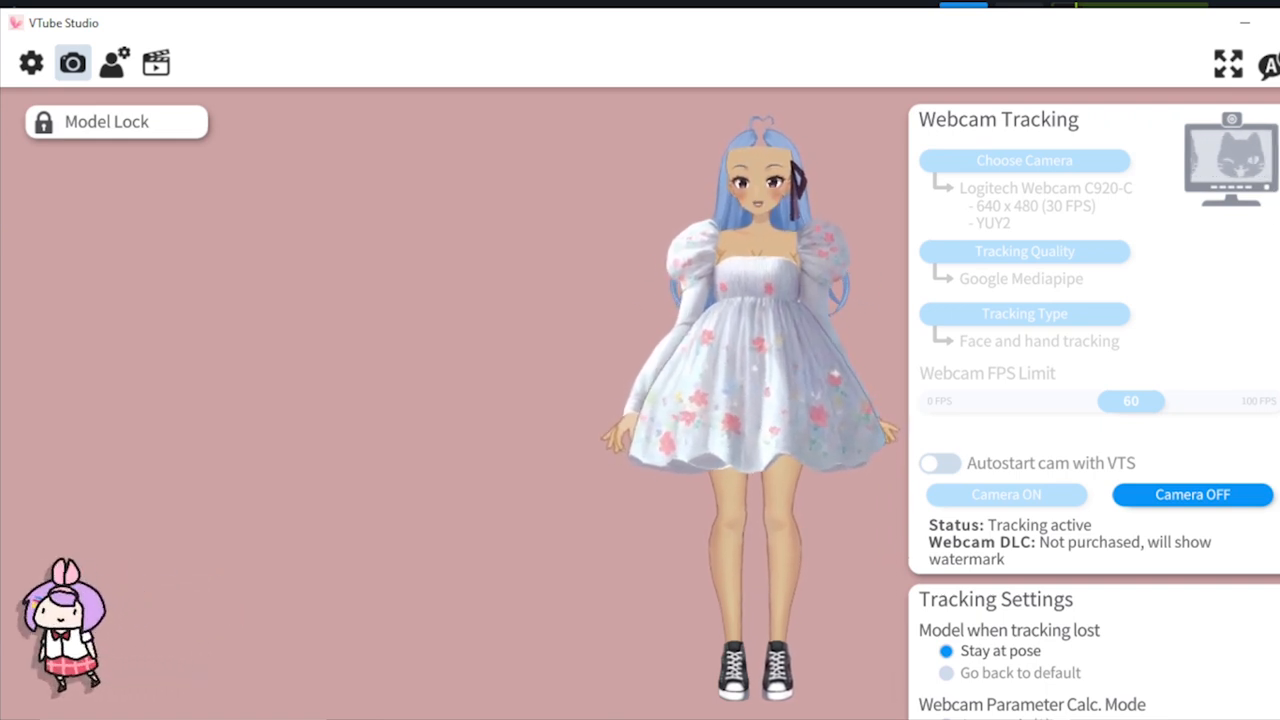
Step: Leave the settings and view the tracked model at smaller and larger sizes to check how the dress follows its movement
left_click(1278, 64)
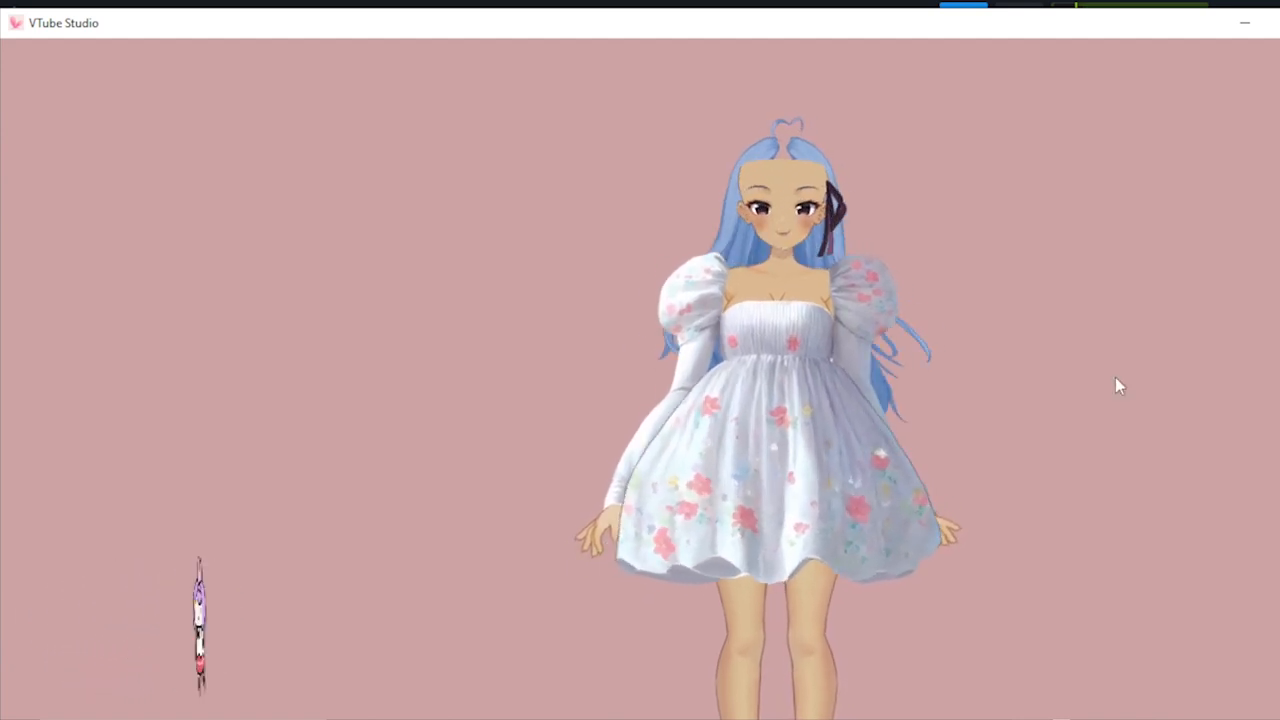
scroll(1118, 384, "down", 3)
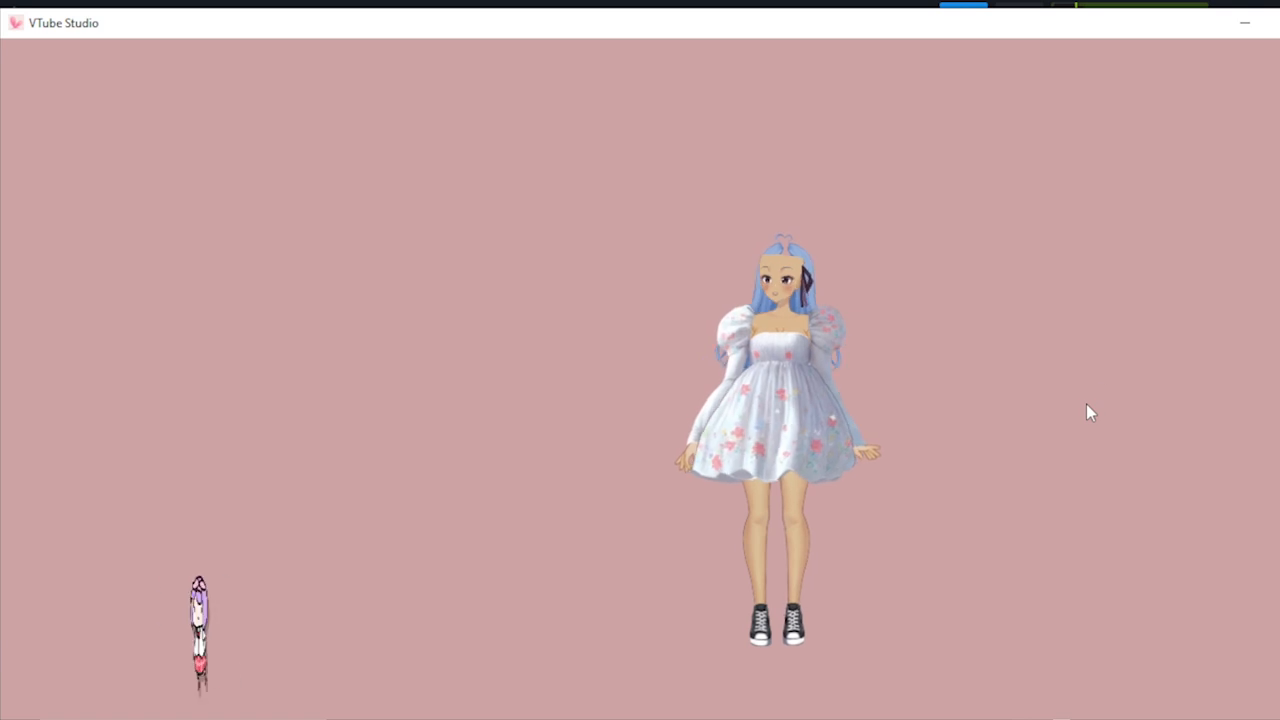
scroll(1118, 358, "up", 5)
scroll(1148, 396, "up", 3)
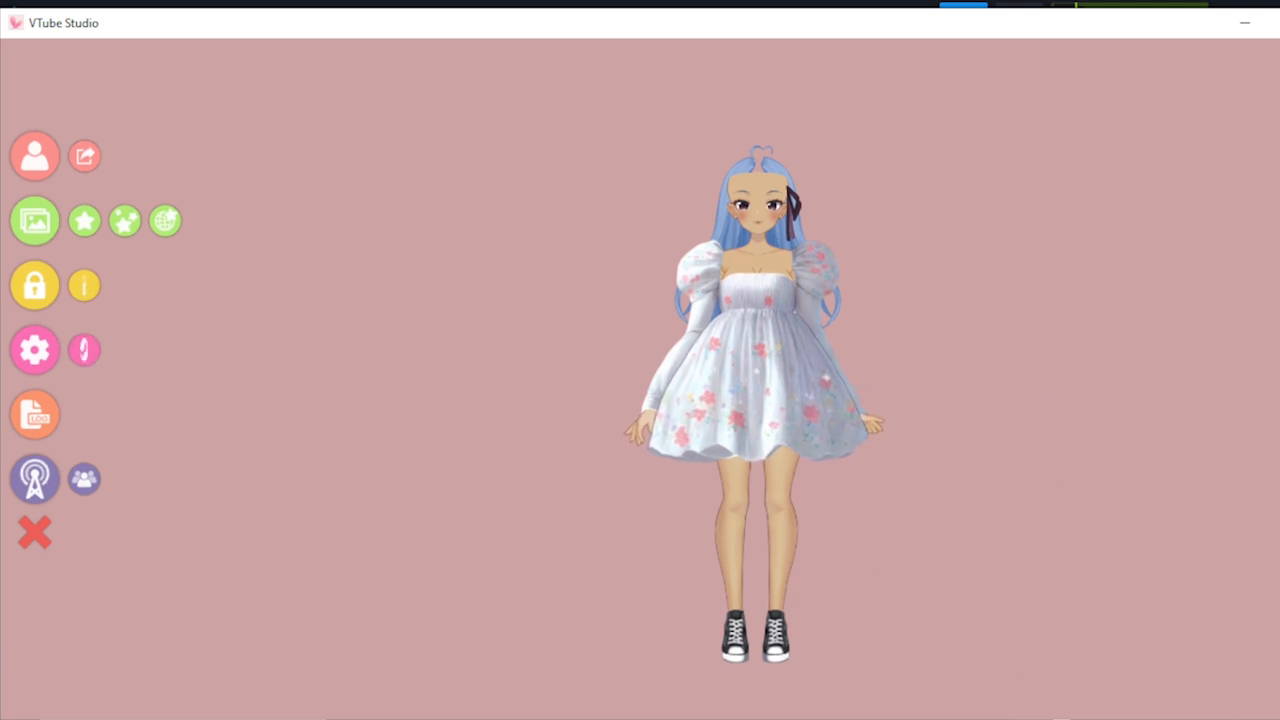
Step: Look at the puff_dress_1_ model and its parameters in Live2D Cubism Editor, and return to VTube Studio
mouse_move(990, 718)
left_click(990, 668)
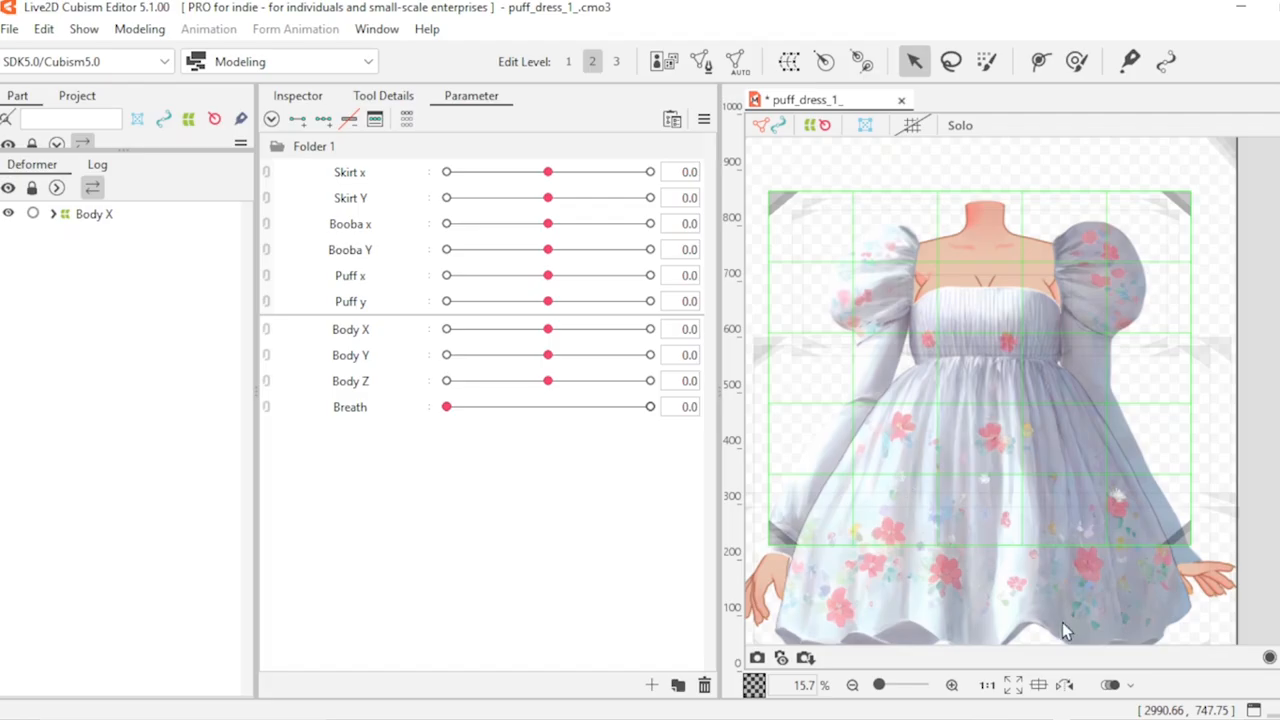
left_click(1041, 413)
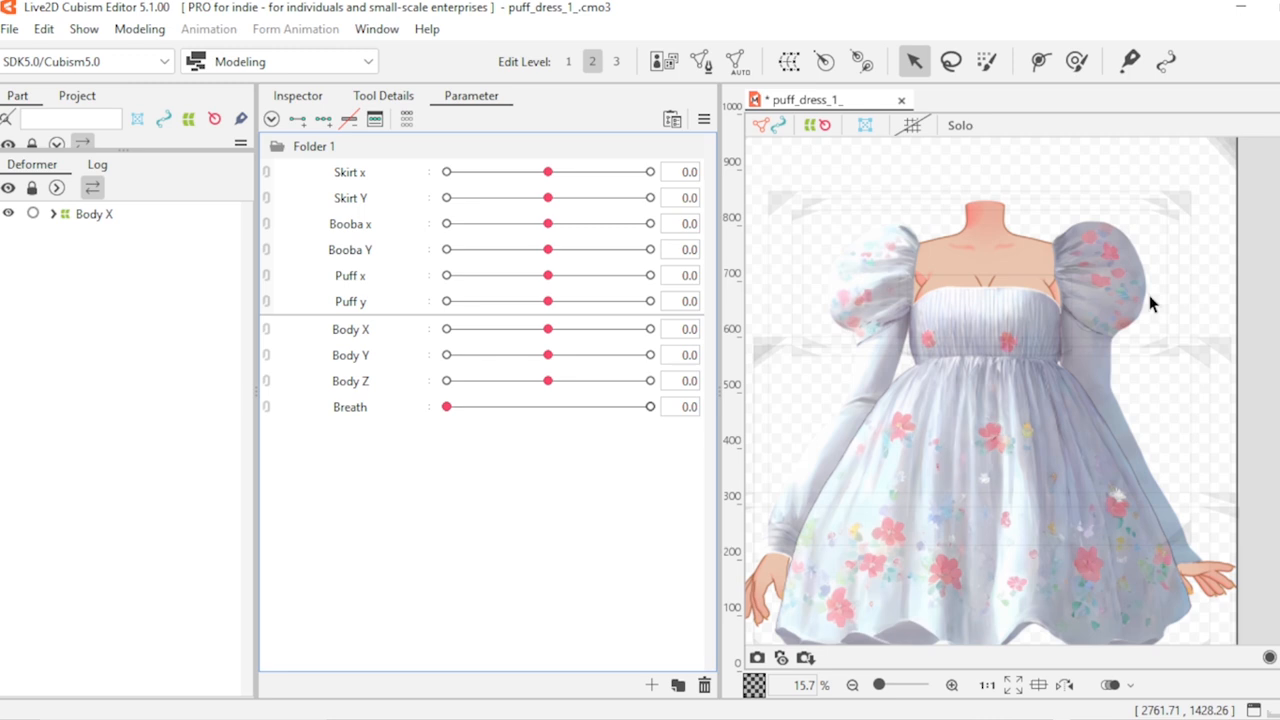
left_click(1245, 13)
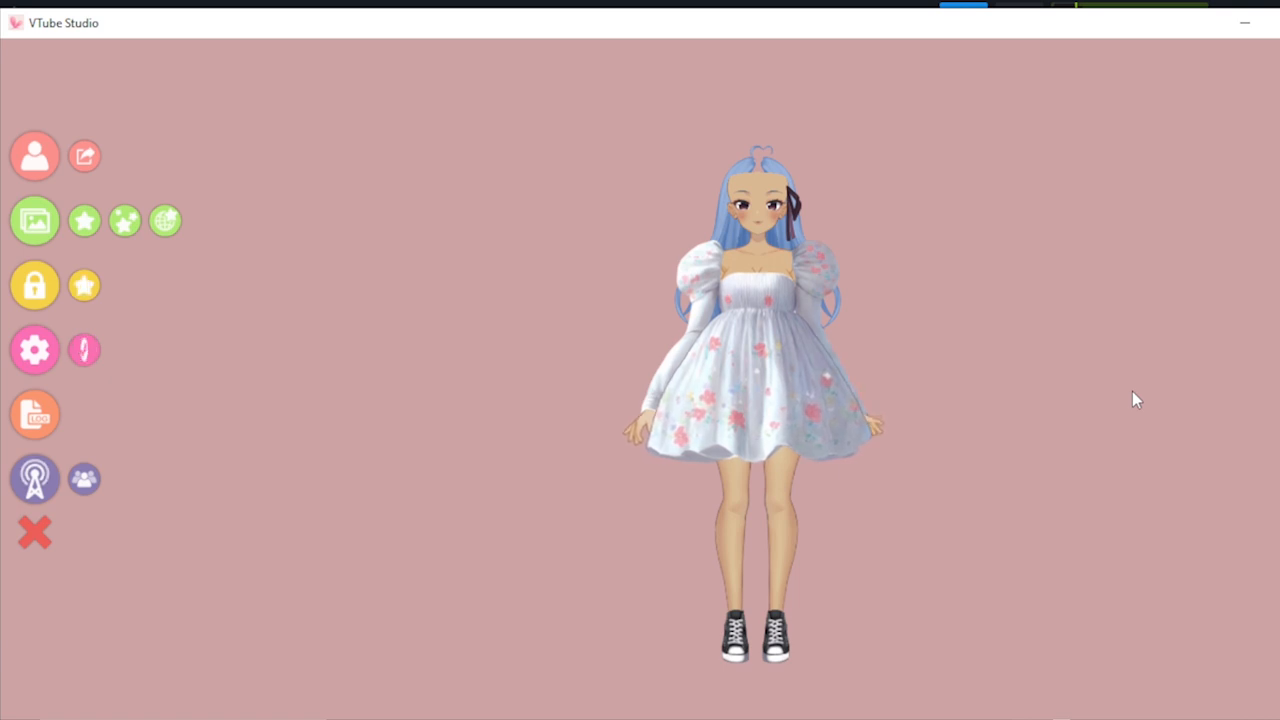
Step: Add the Live2D item xaphe 1 to the scene, and enlarge the model and move its head toward the hair item
left_click(85, 224)
left_click(412, 669)
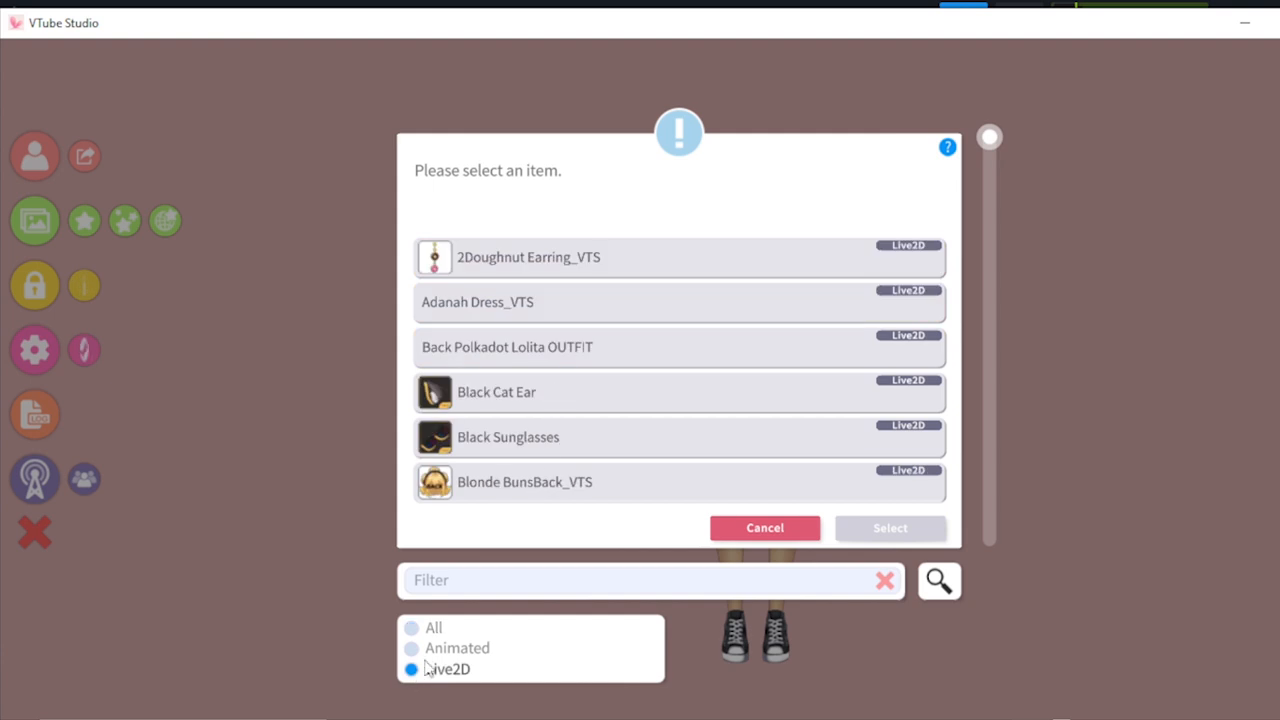
scroll(587, 408, "down", 10)
scroll(587, 412, "down", 15)
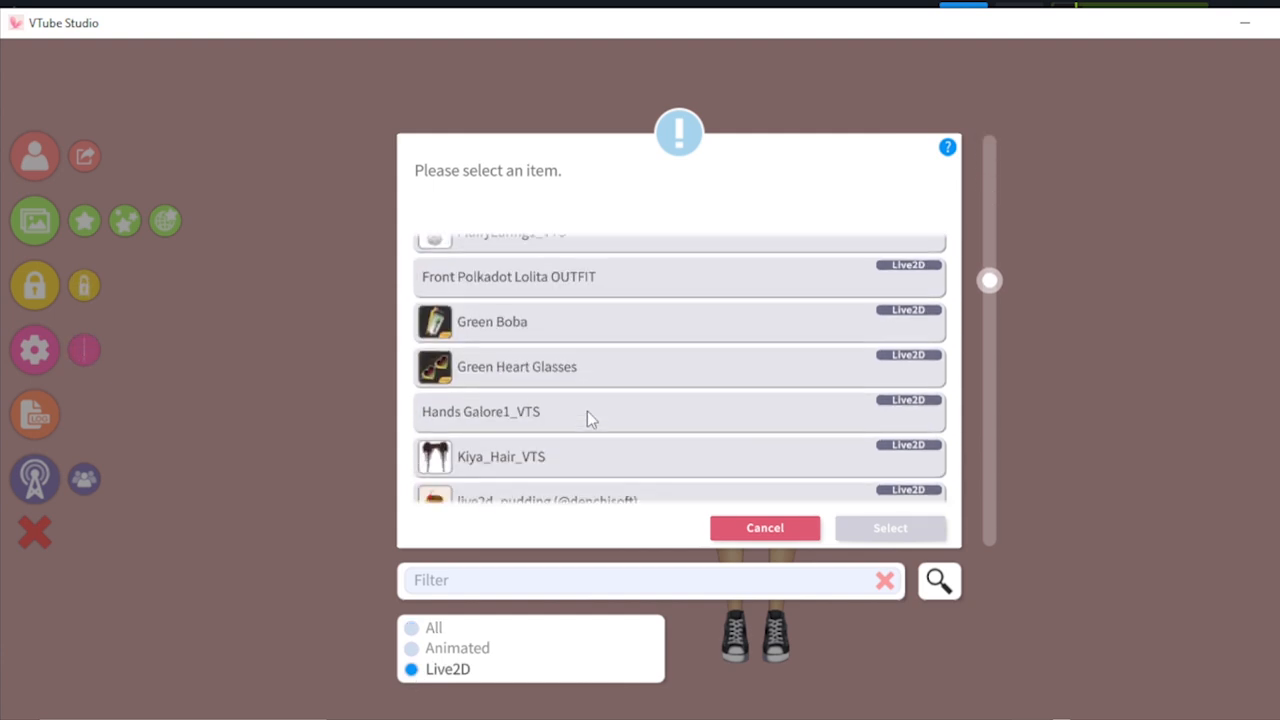
scroll(587, 411, "down", 15)
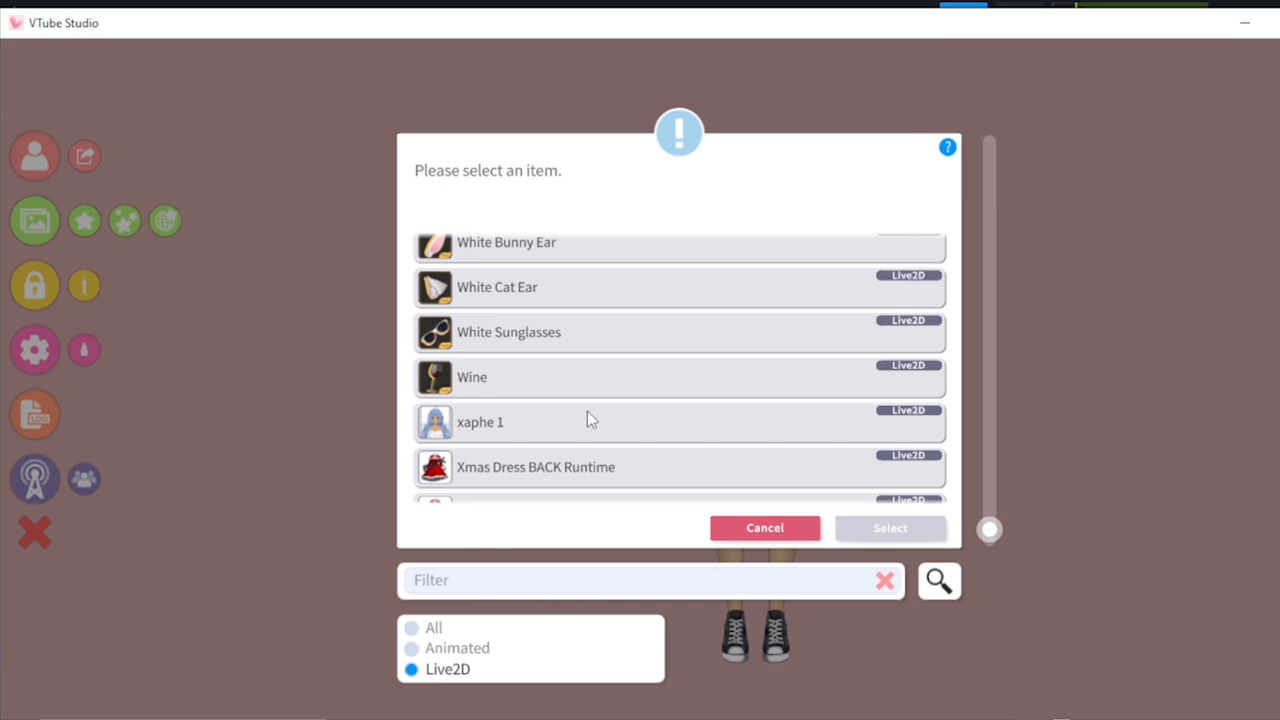
left_click(481, 430)
left_click(876, 536)
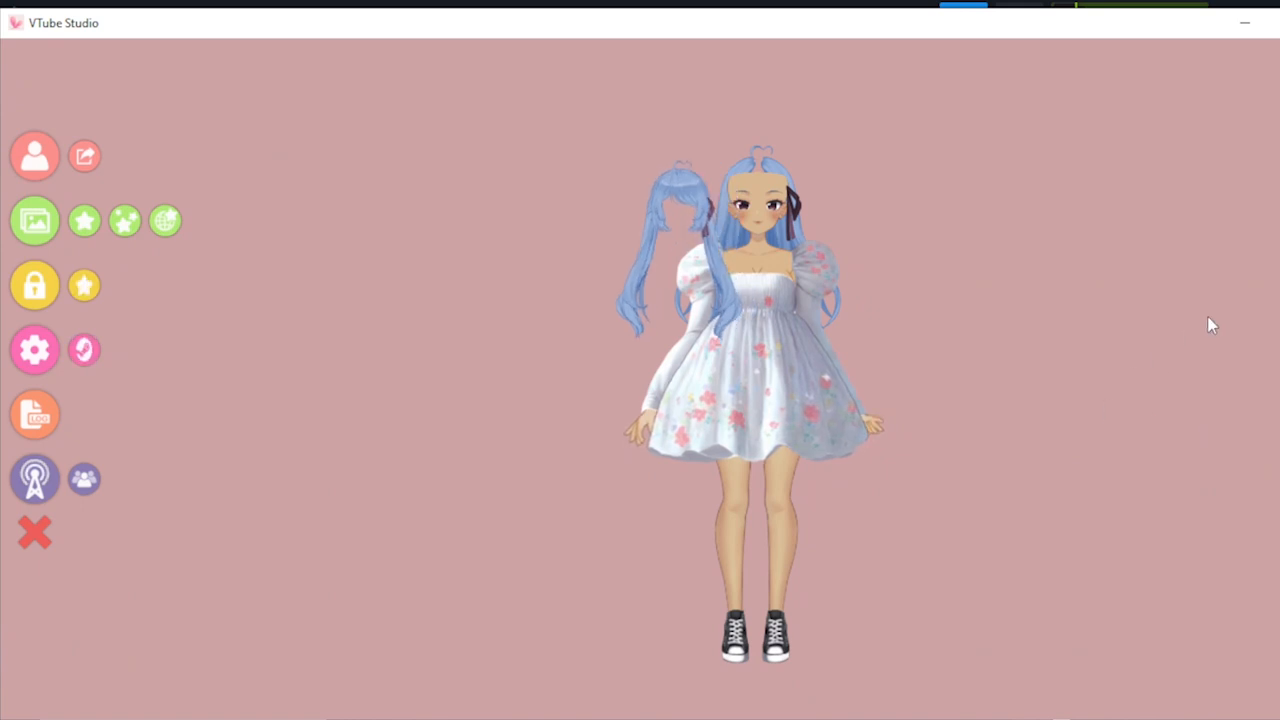
scroll(1185, 323, "up", 3)
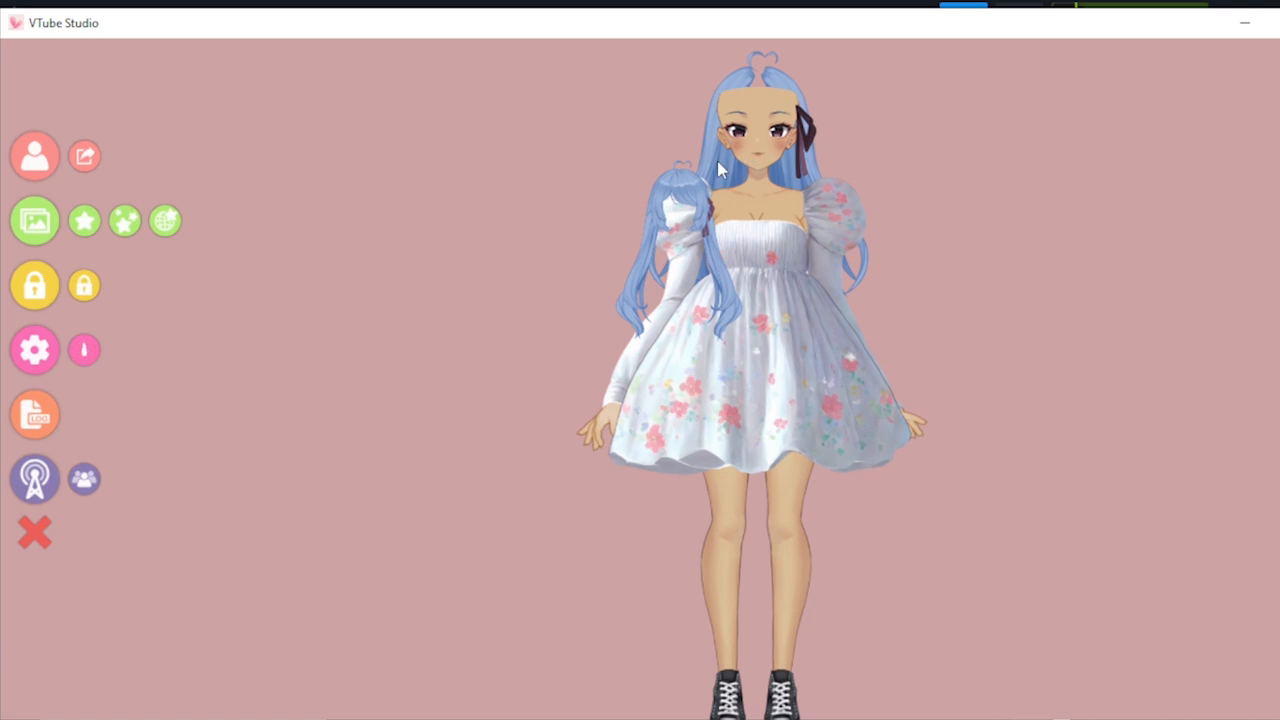
left_click_drag(717, 161, 687, 201)
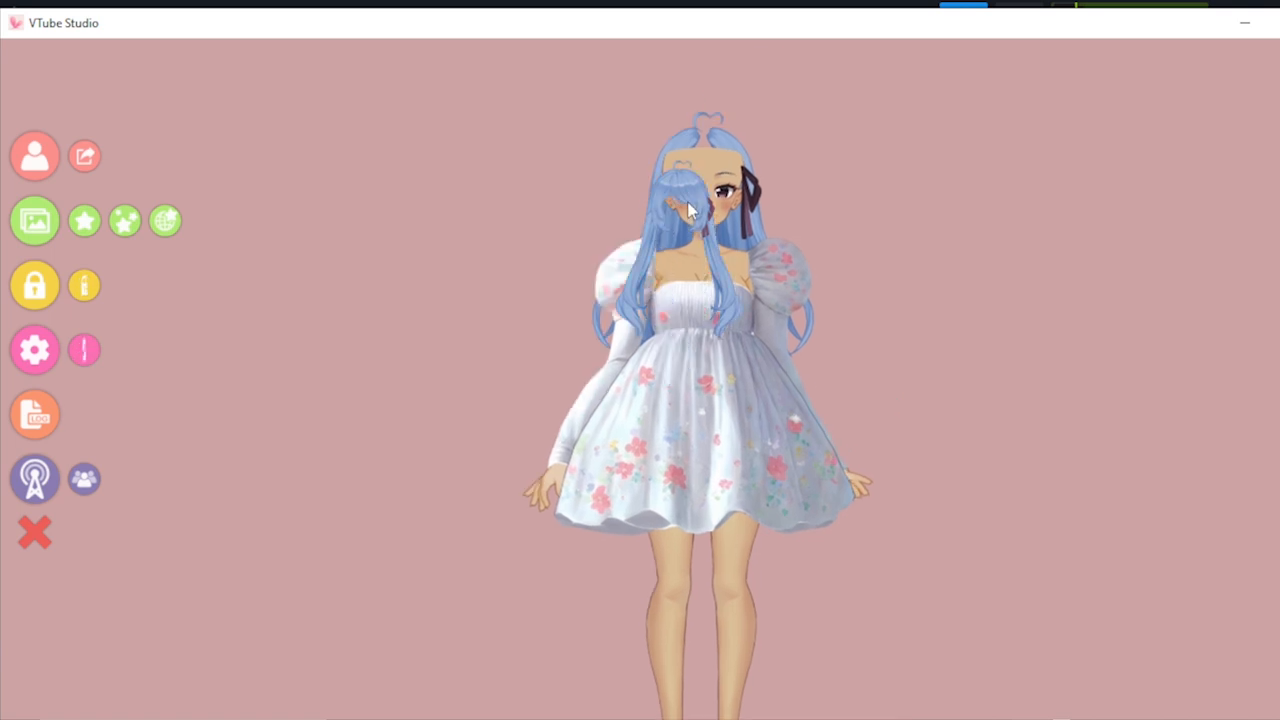
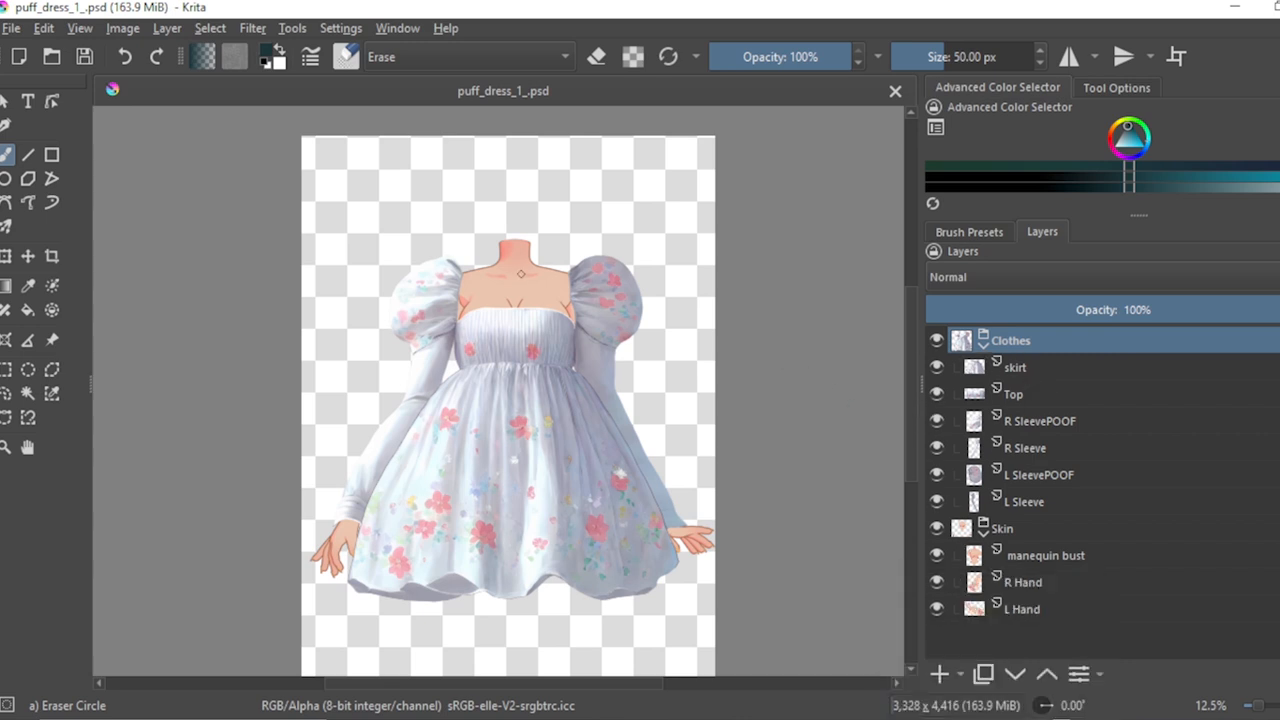
Step: Add a paint layer above the manequin bust layer in the Skin group and sample the chest's skin color
scroll(521, 274, "down", 1)
scroll(521, 274, "up", 5)
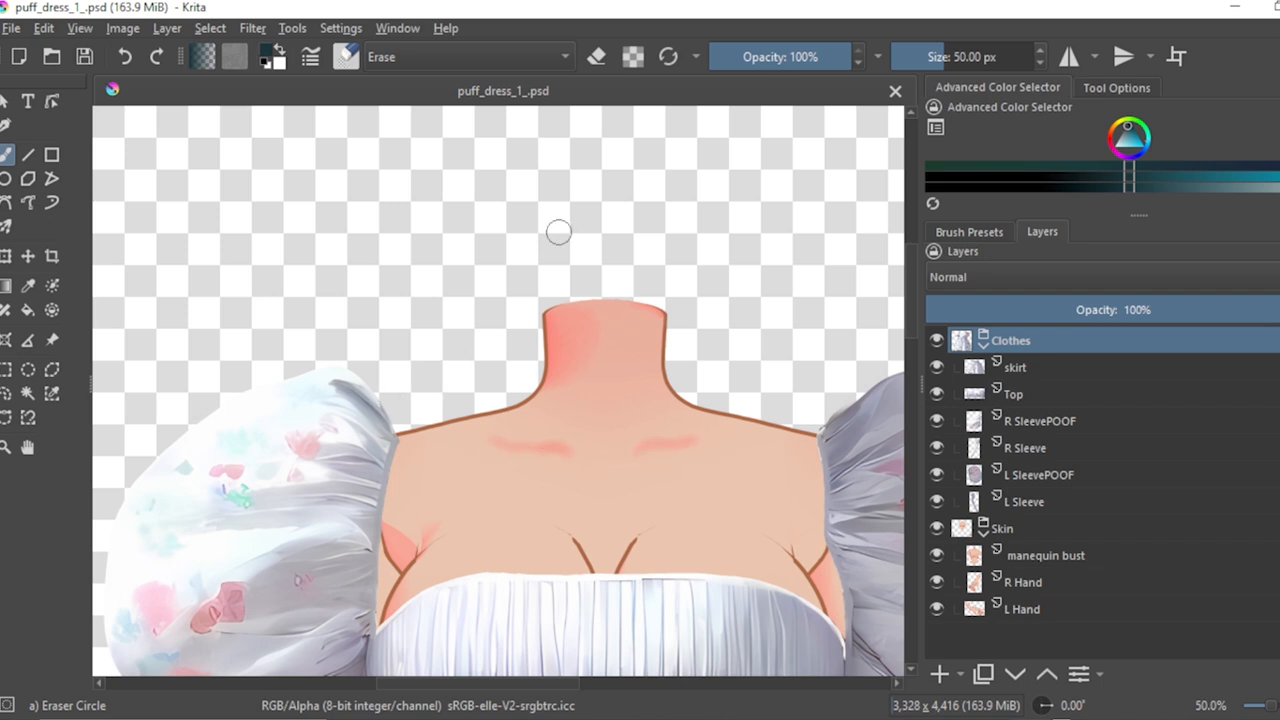
scroll(558, 232, "down", 3)
scroll(595, 325, "up", 2)
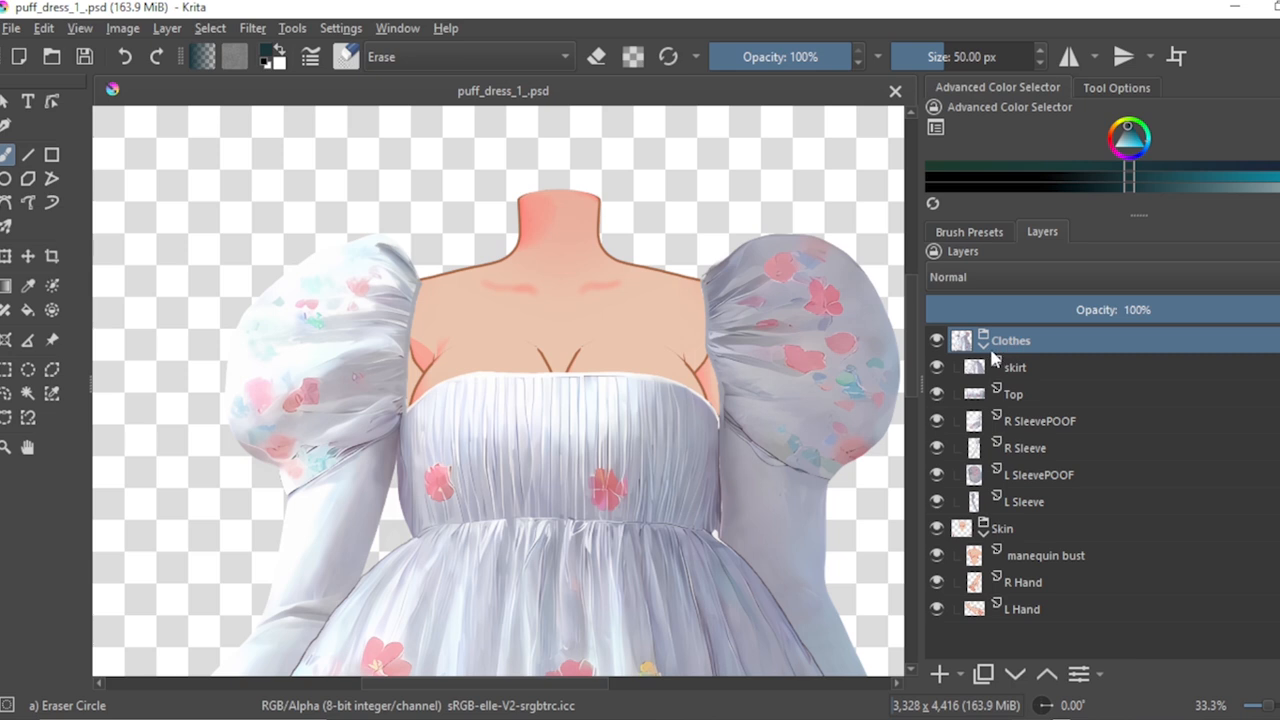
left_click(1018, 557)
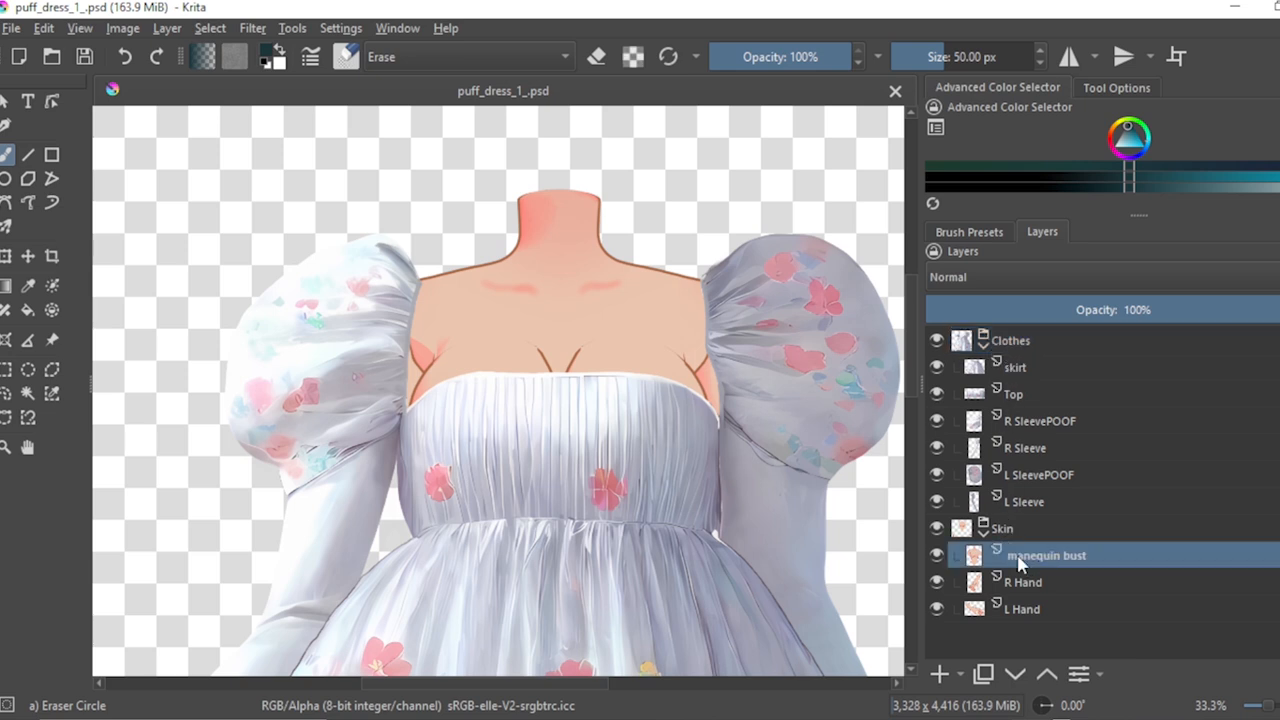
left_click(940, 674)
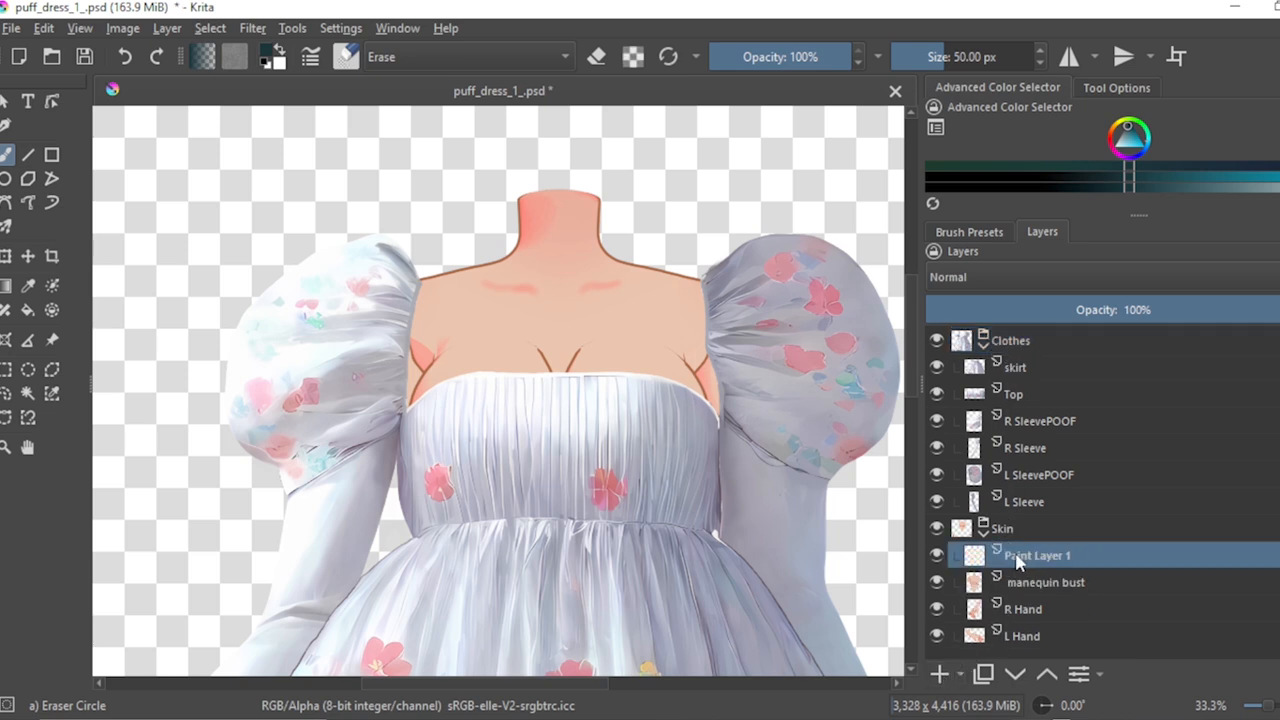
left_click(29, 286)
left_click(502, 290)
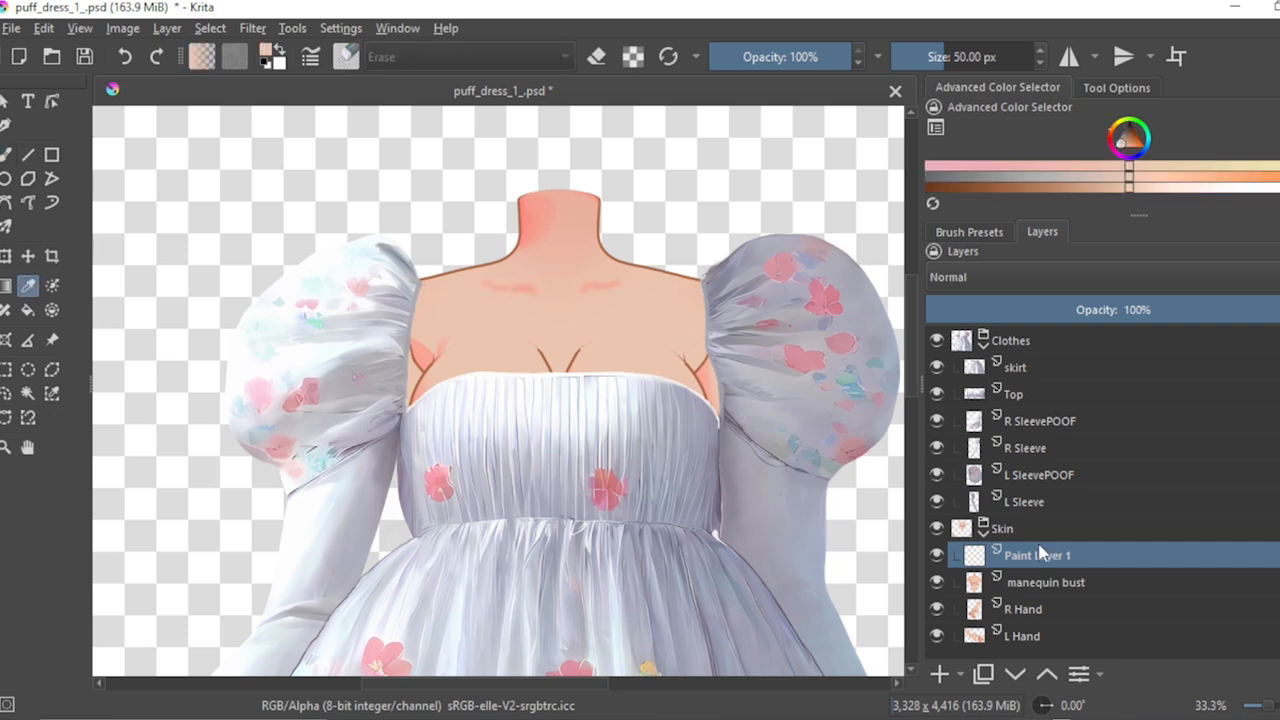
Step: Rename the new paint layer as Mask and keep it as the active layer
double_click(1042, 556)
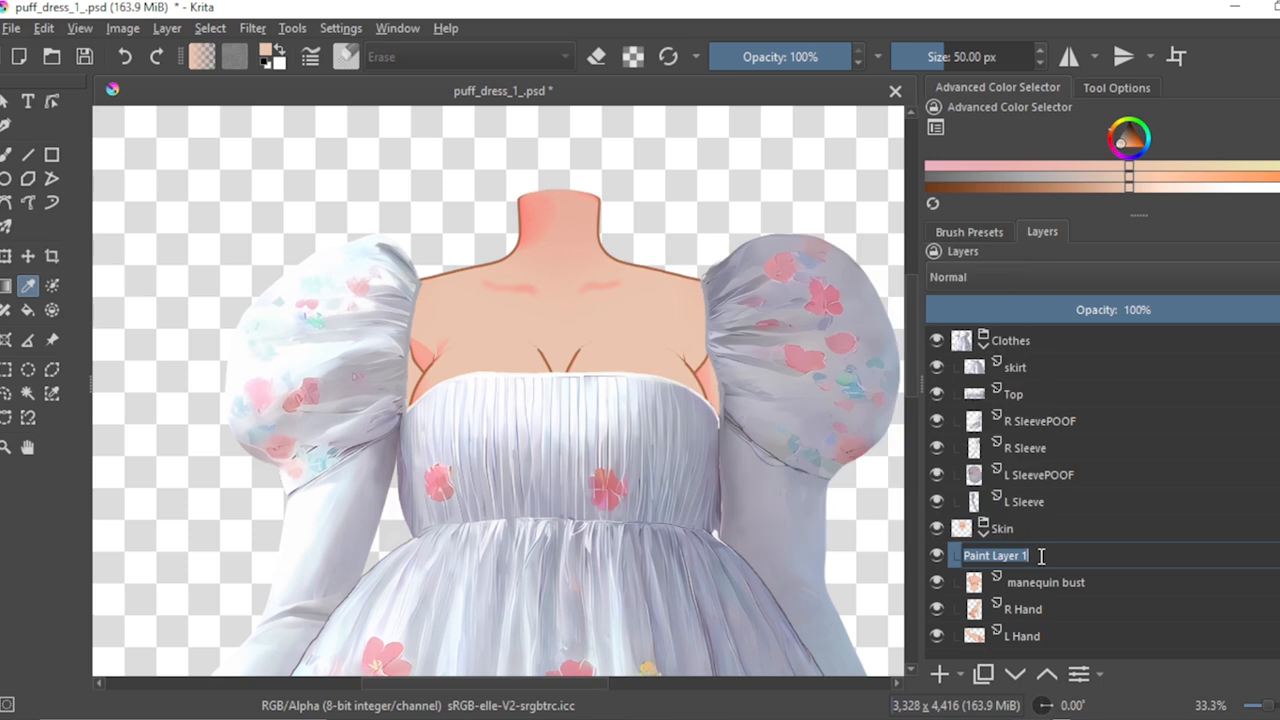
key("BackSpace")
type("Mask")
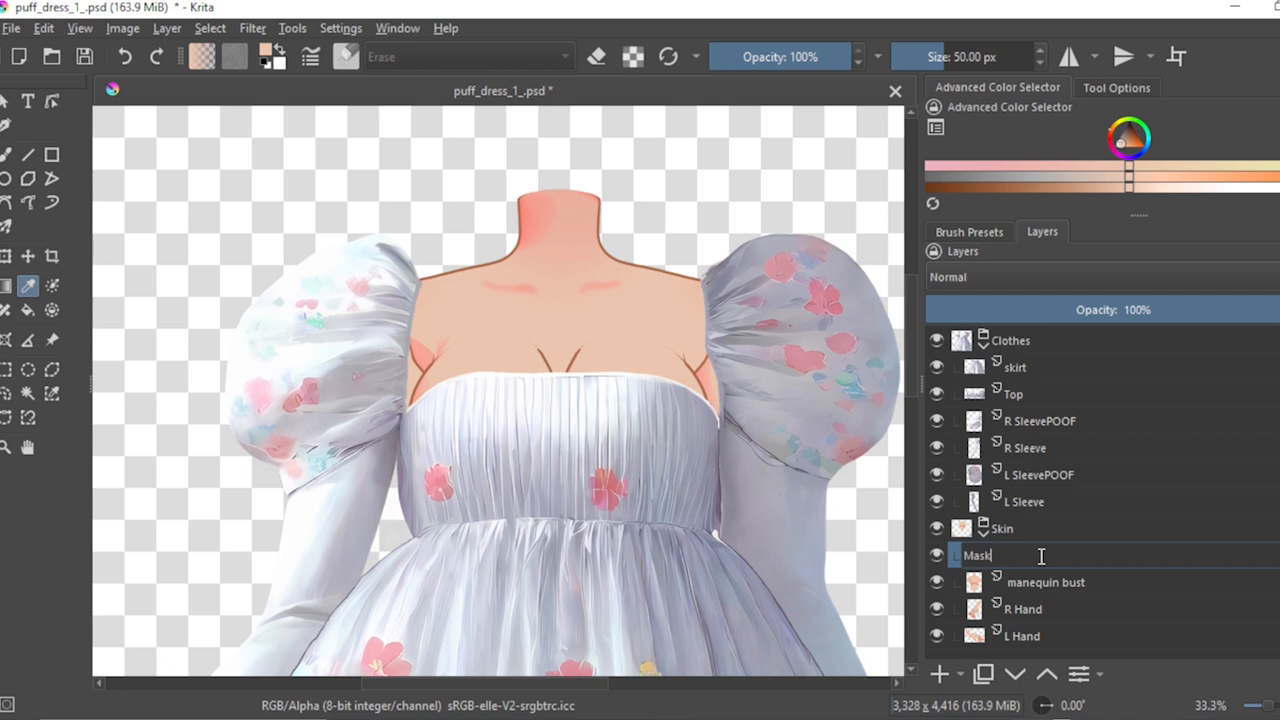
left_click(1030, 590)
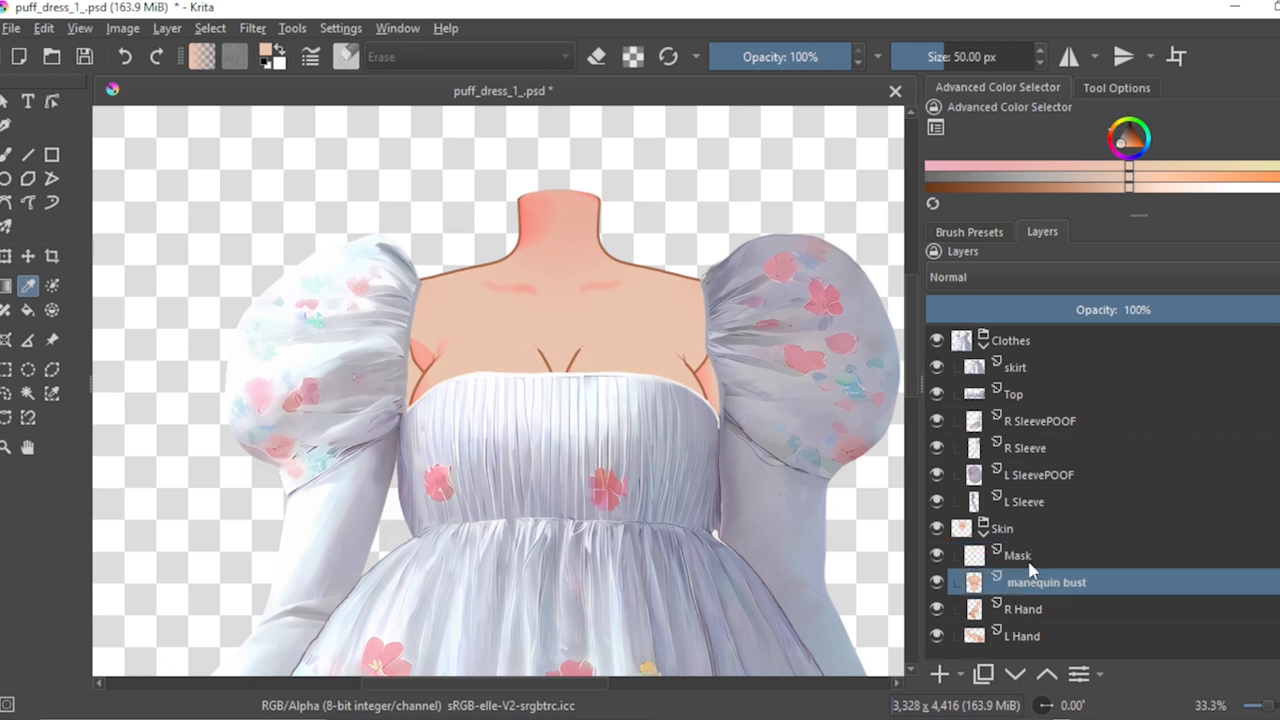
left_click(1032, 560)
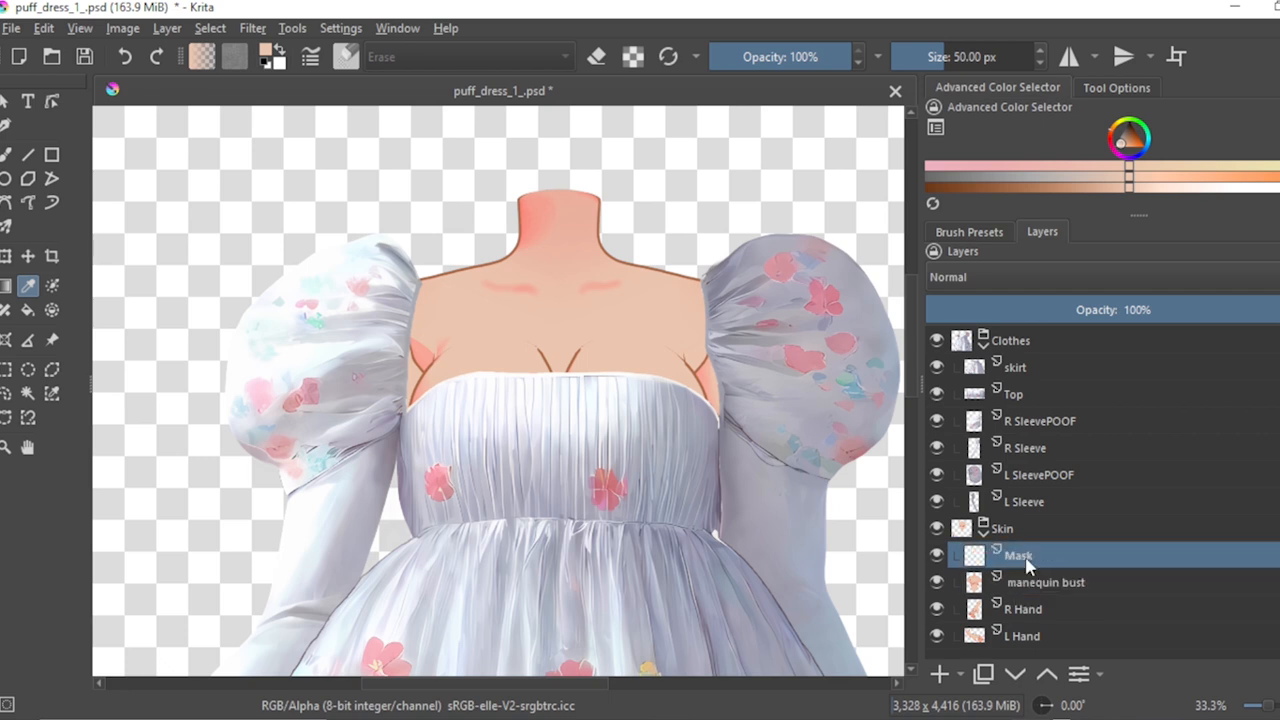
Step: Choose the Airbrush Soft brush for the Mask layer and set its size to 1000 px, framing the neck area
left_click(980, 233)
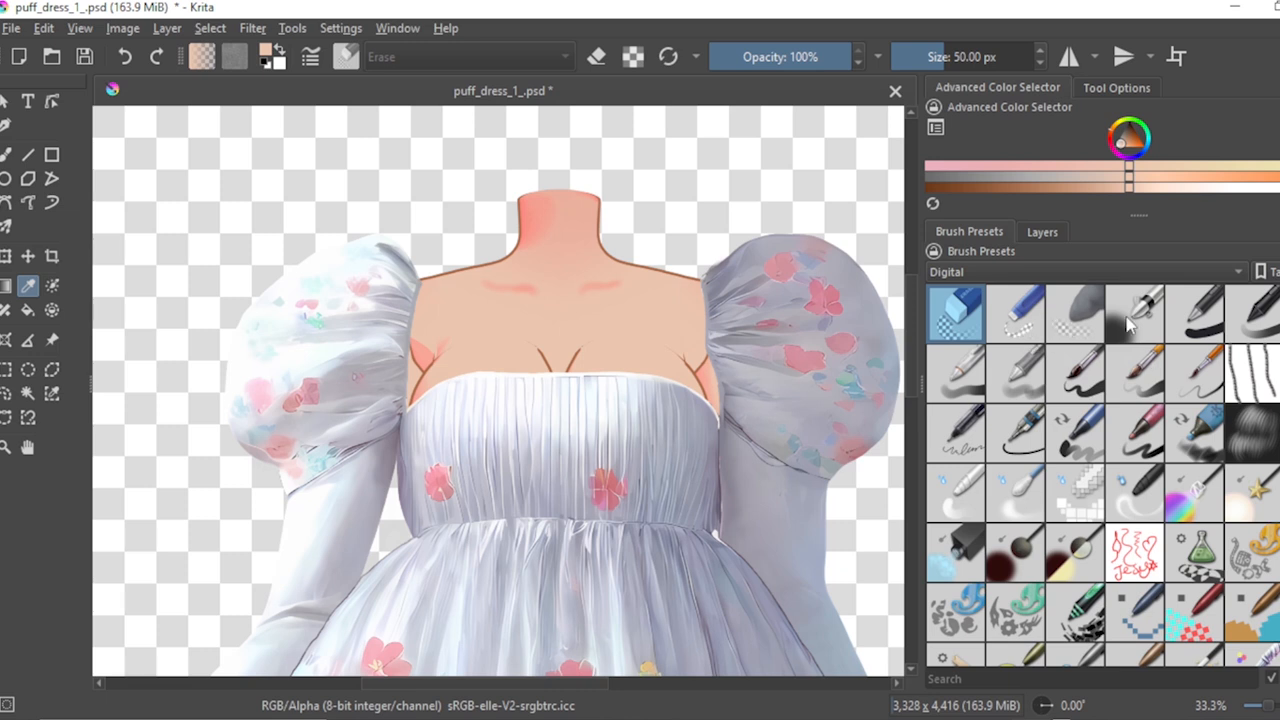
left_click(1133, 318)
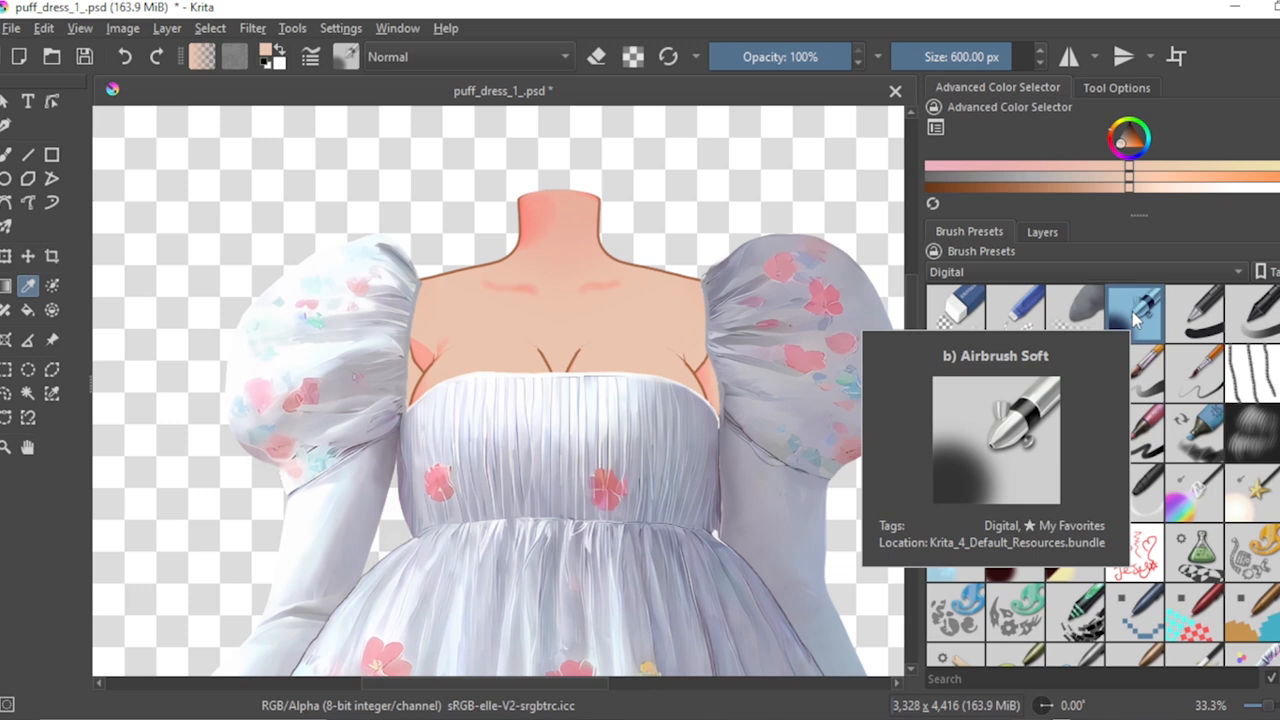
left_click(1042, 232)
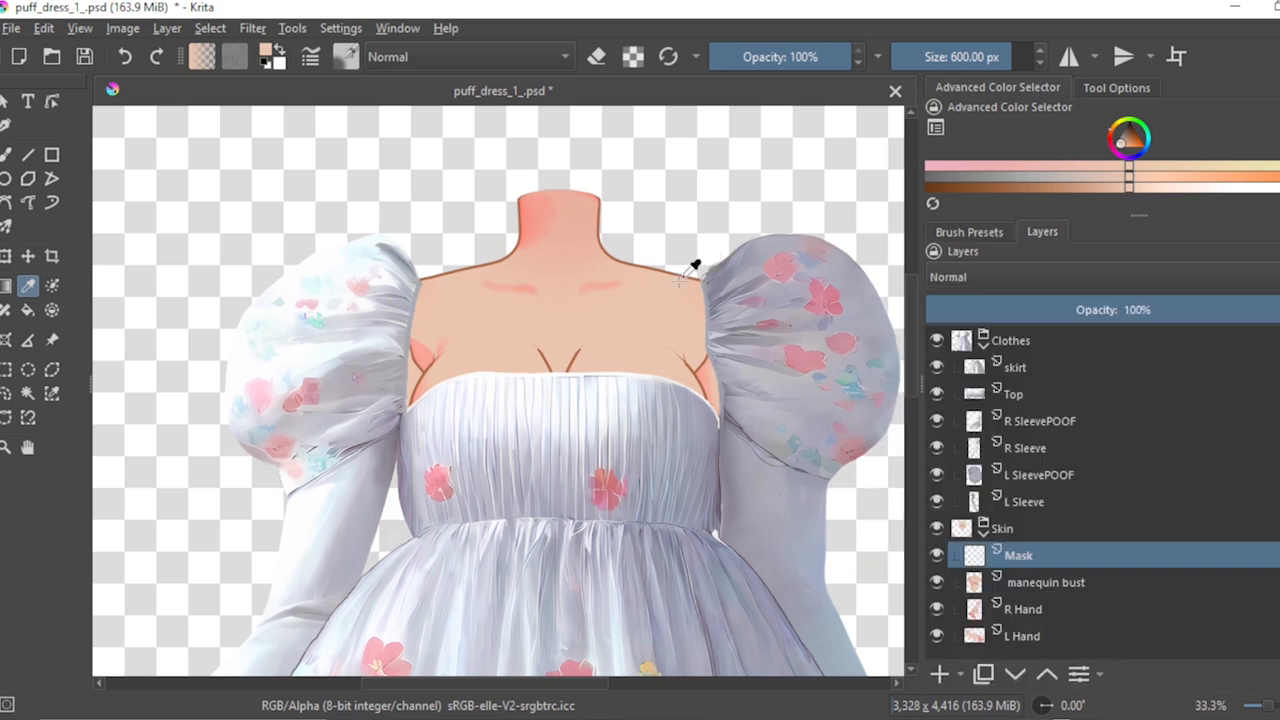
left_click(6, 157)
scroll(643, 286, "down", 2)
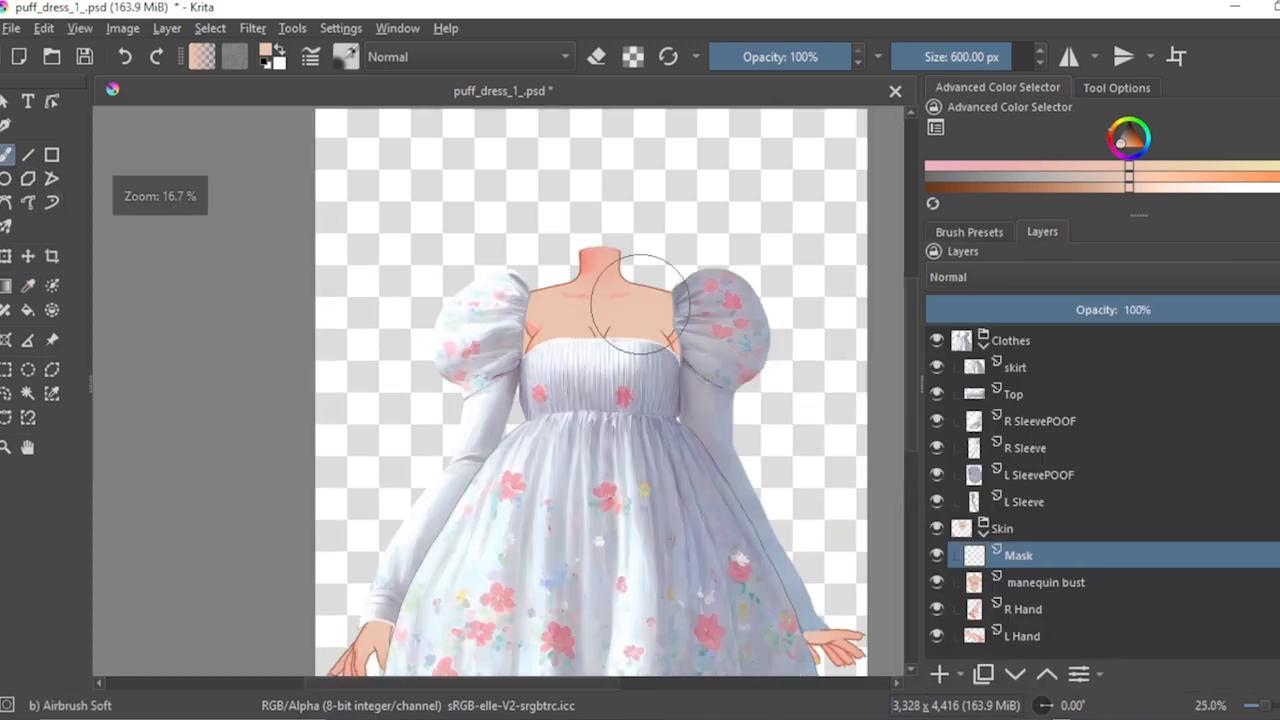
left_click(1015, 59)
left_click_drag(1015, 59, 1048, 62)
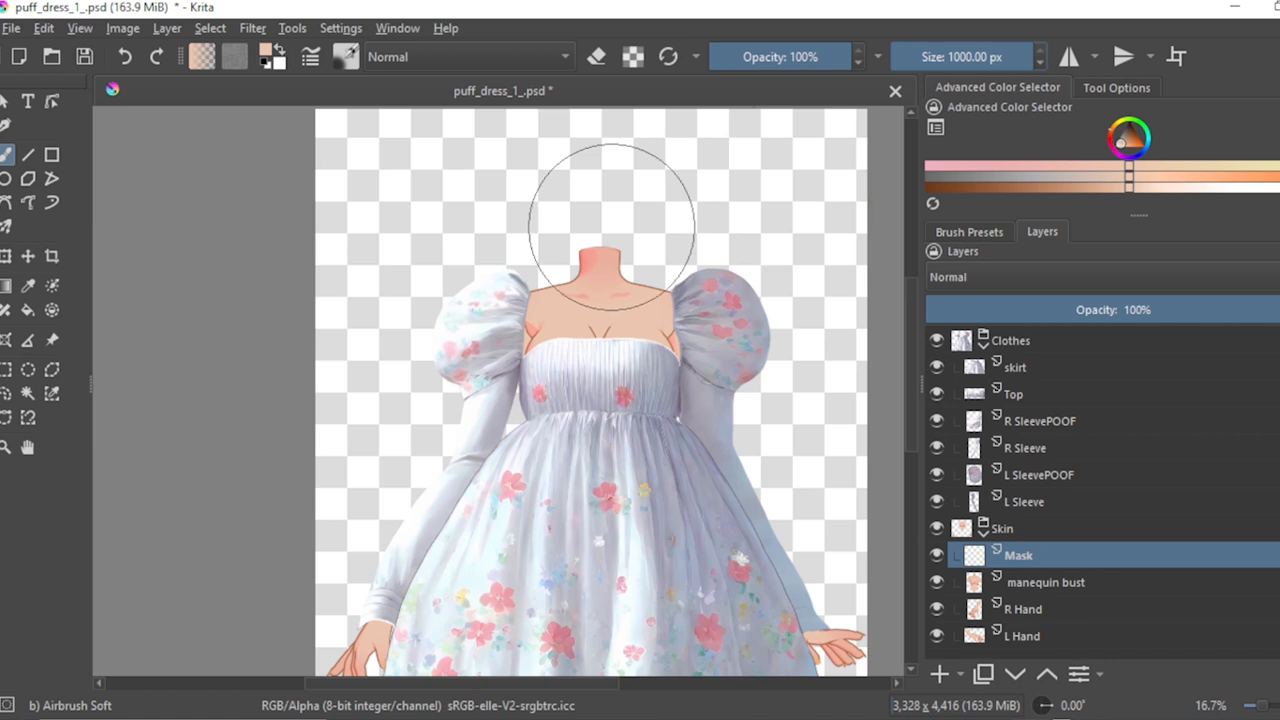
scroll(606, 250, "up", 2)
scroll(604, 250, "down", 1)
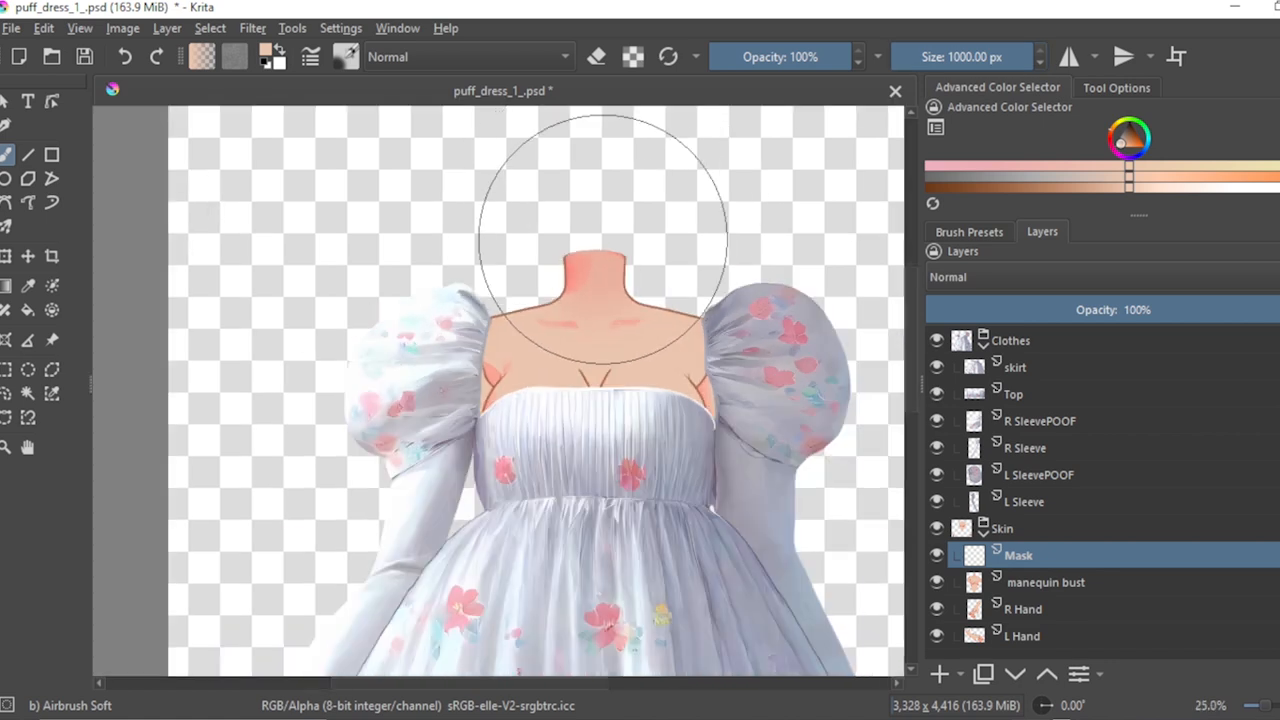
Step: Paint a large soft skin-colored spot on the Mask layer that covers the mannequin's whole neck and the area above it
left_click_drag(608, 222, 611, 220)
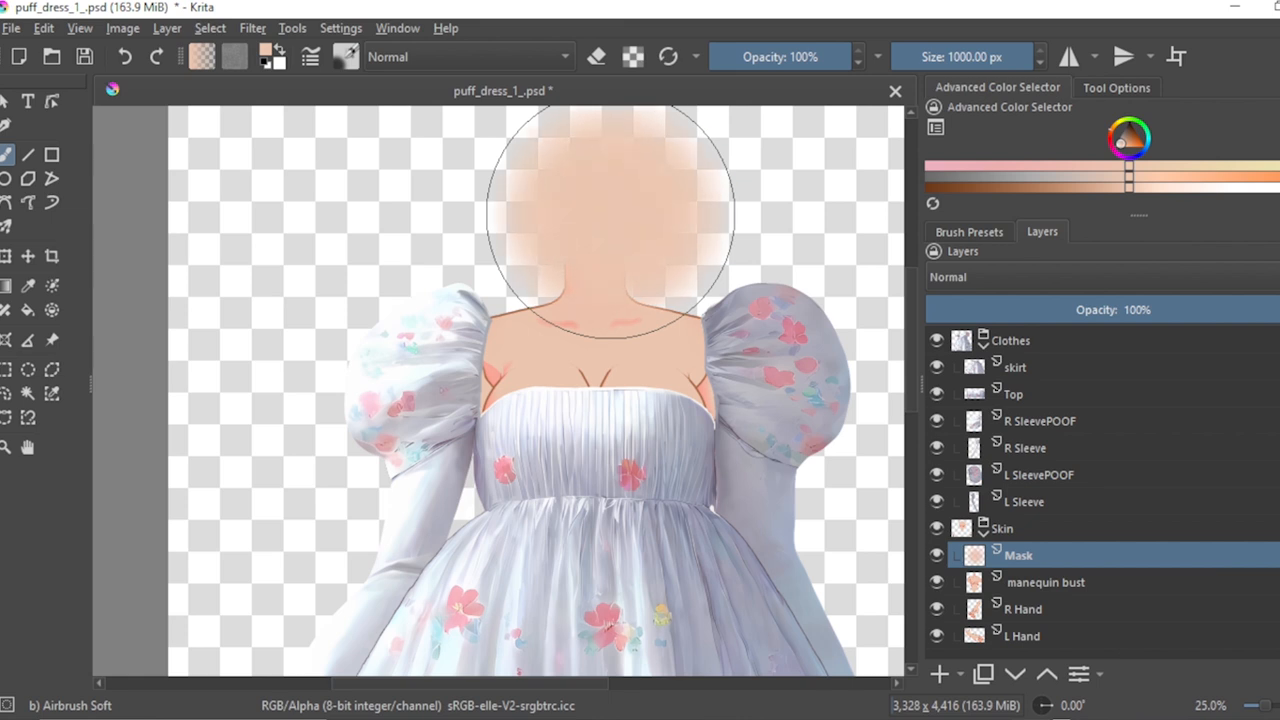
scroll(655, 295, "down", 2)
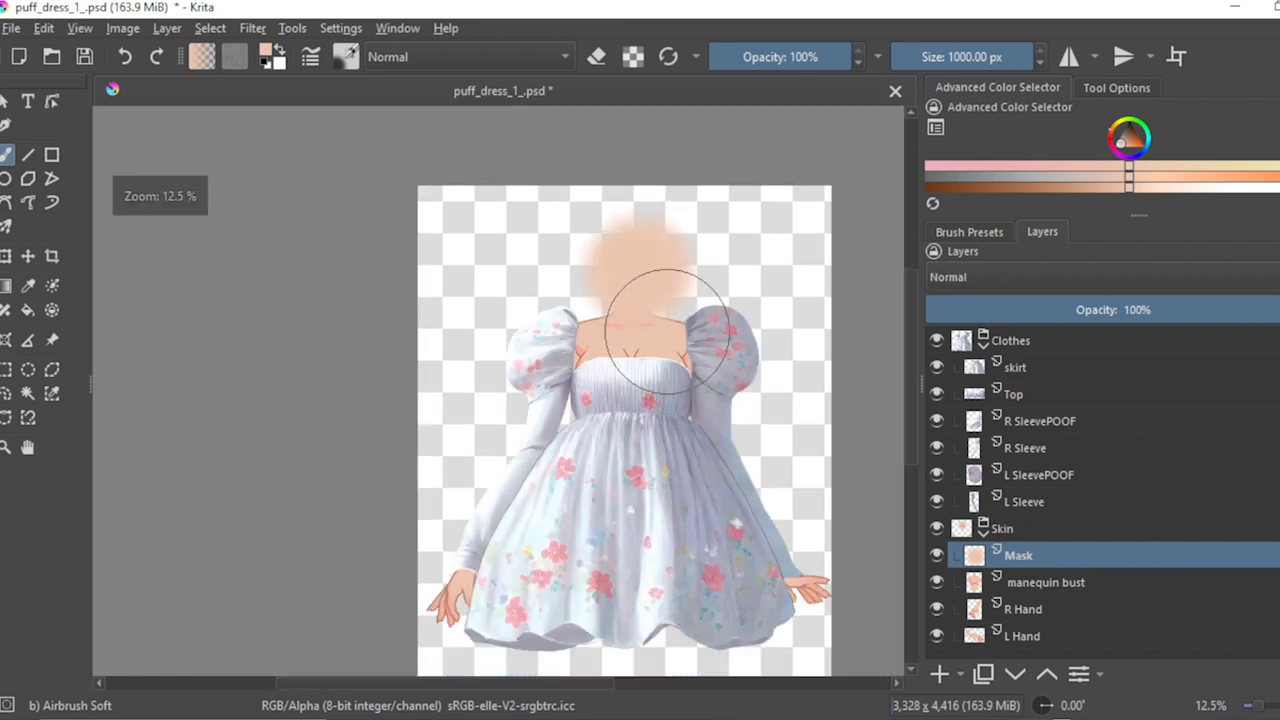
scroll(680, 300, "up", 2)
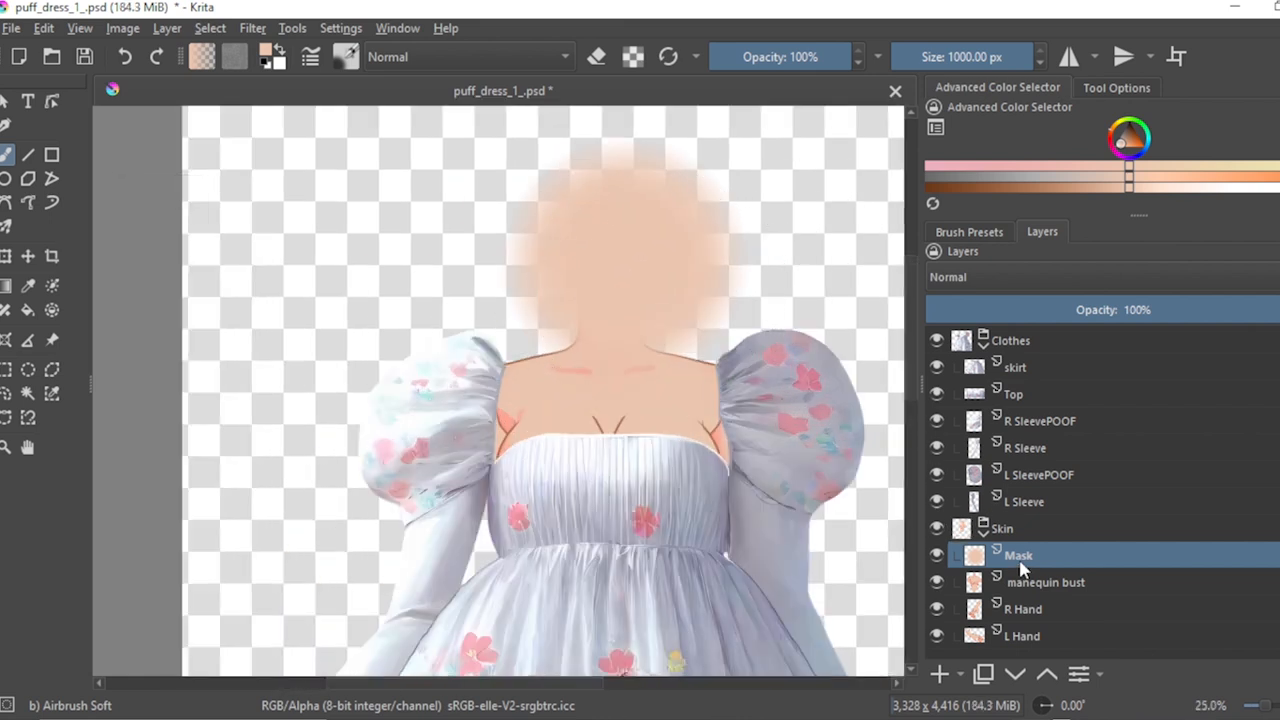
scroll(634, 330, "down", 2)
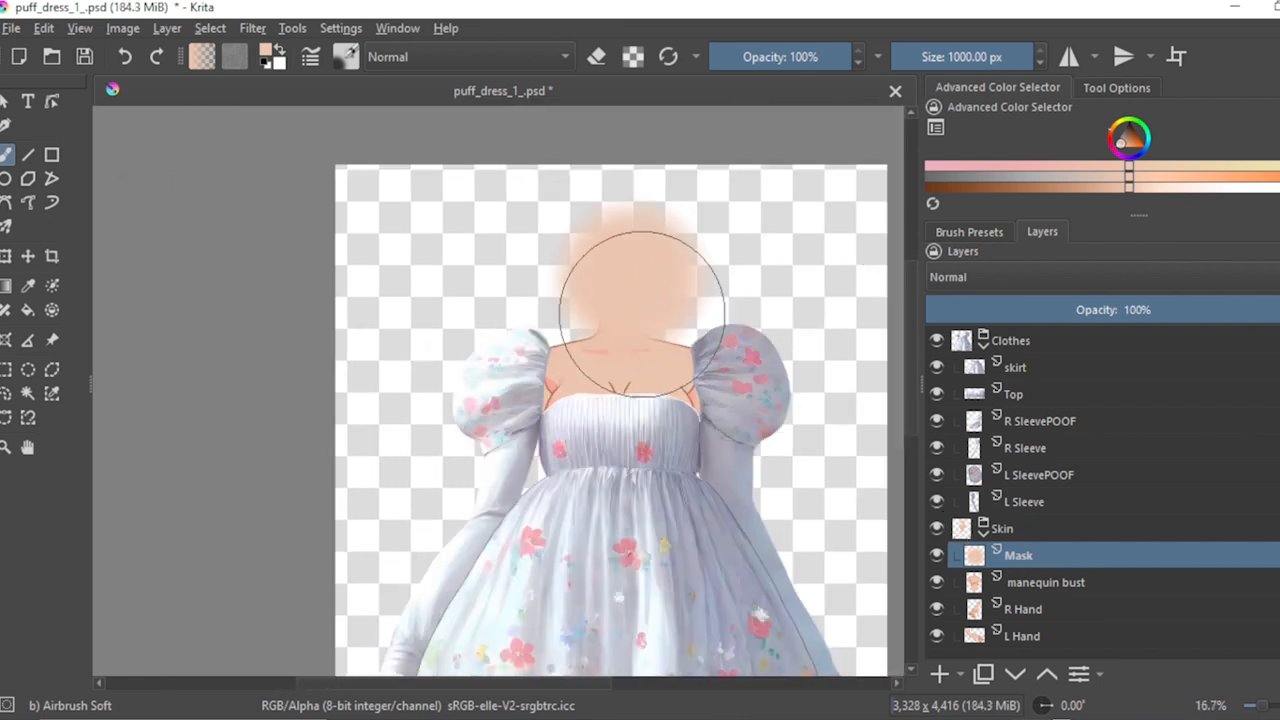
scroll(615, 500, "up", 1)
scroll(622, 572, "up", 1)
scroll(550, 450, "down", 2)
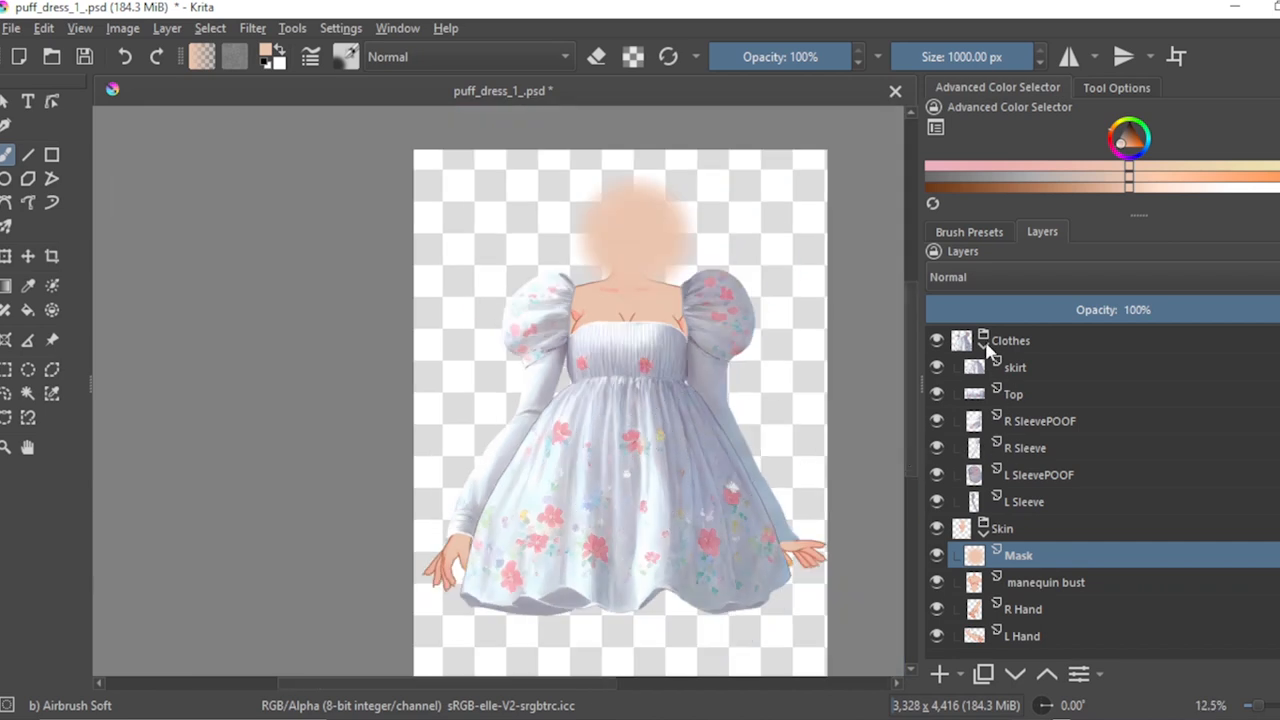
Step: Collapse the Clothes group and cut it with all its dress layers out of the document
mouse_move(988, 352)
scroll(653, 302, "up", 3)
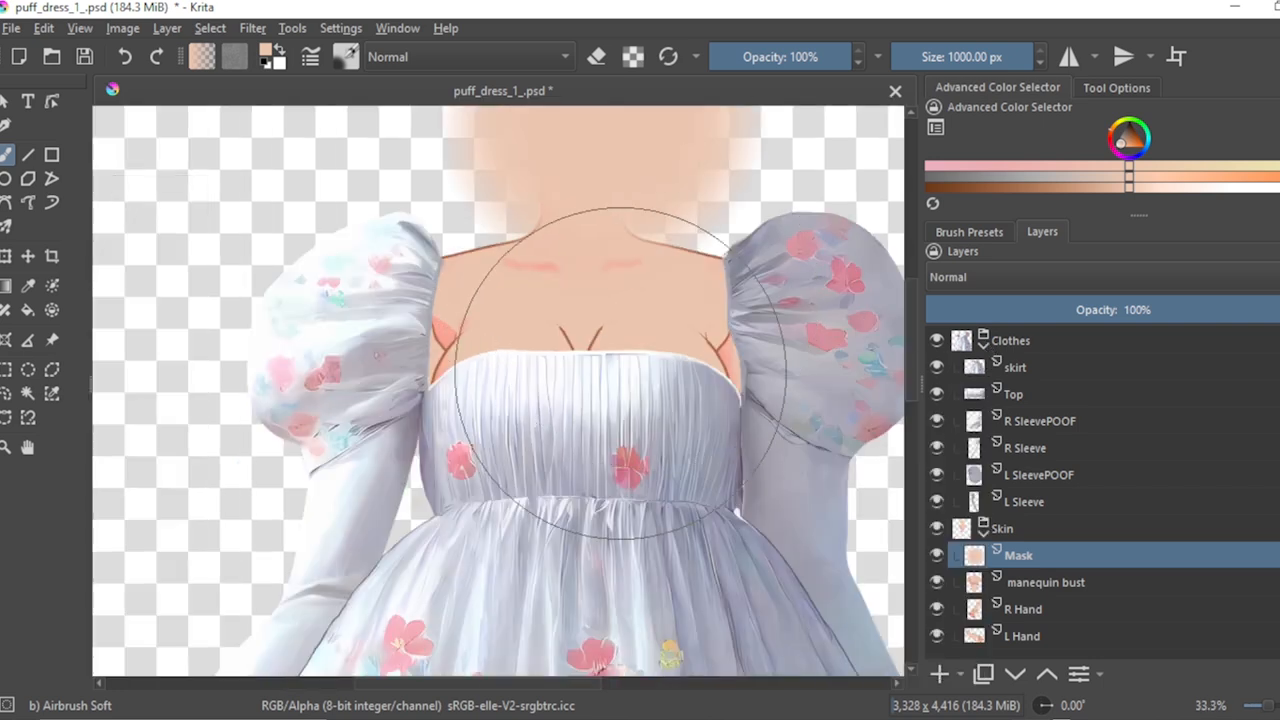
scroll(593, 428, "down", 1)
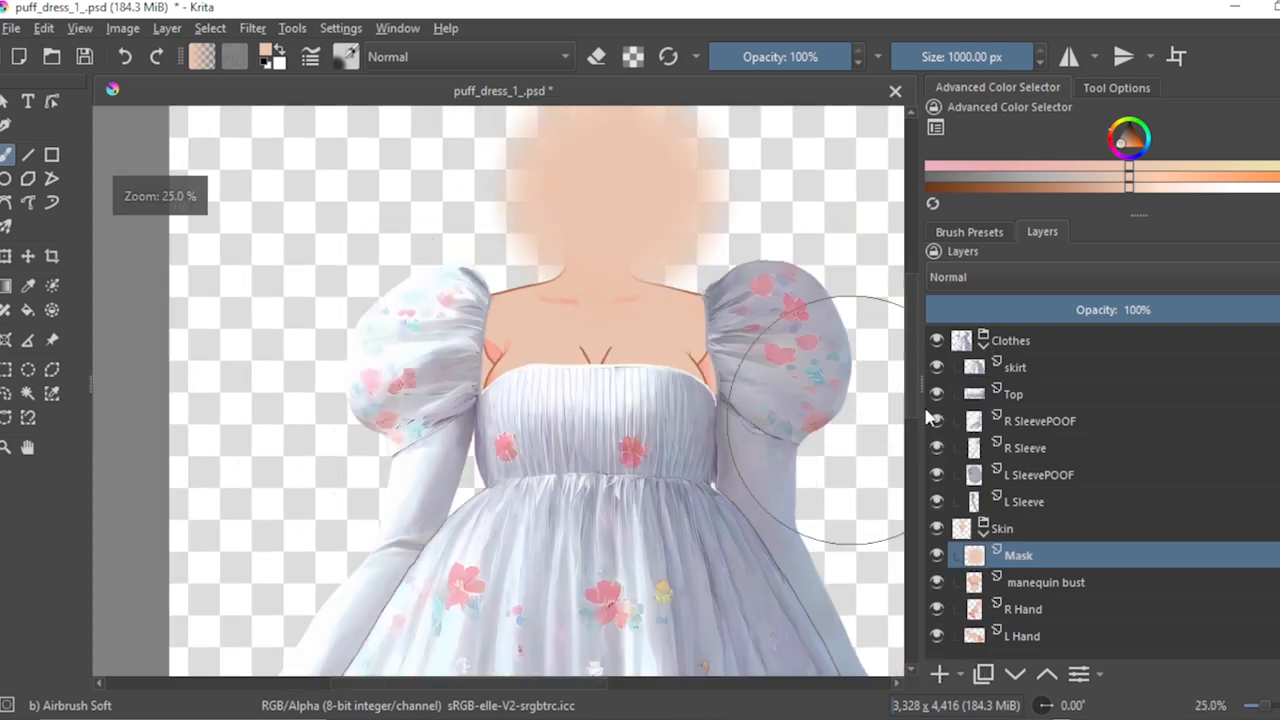
mouse_move(985, 352)
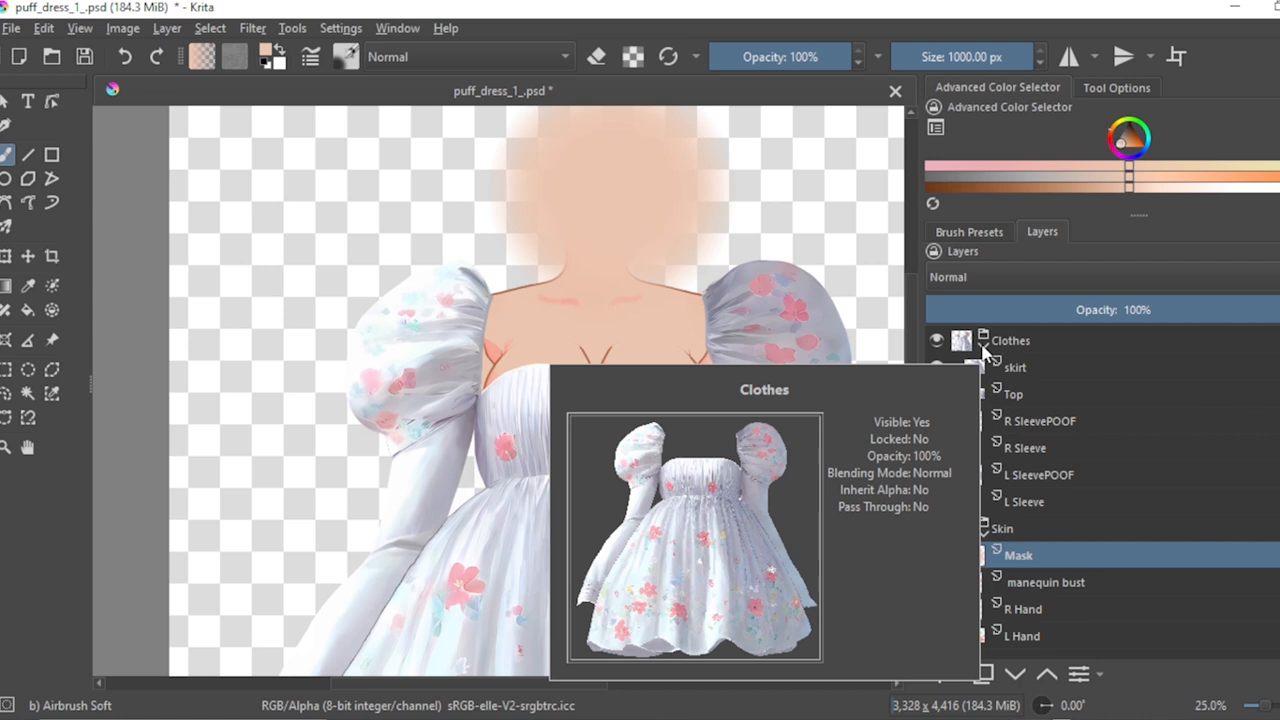
left_click(1015, 372)
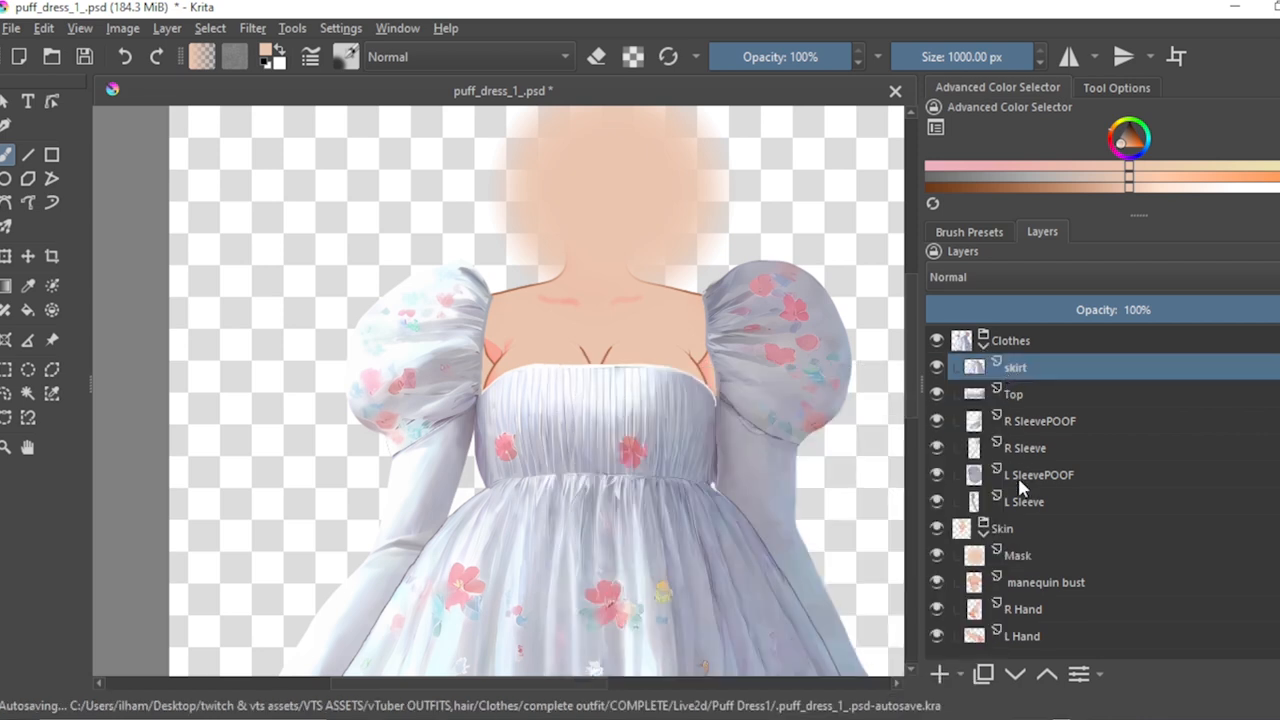
left_click(1016, 505, "shift")
right_click(1012, 408)
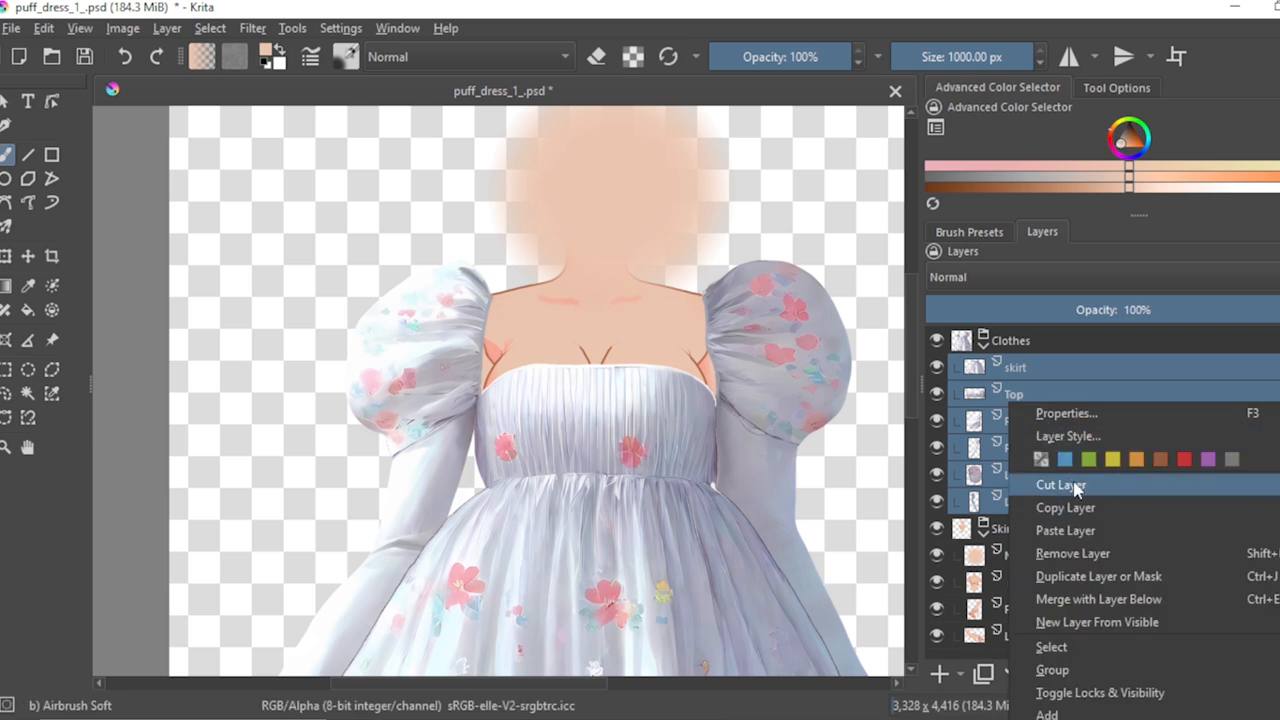
left_click(986, 350)
left_click(1000, 340)
right_click(1003, 340)
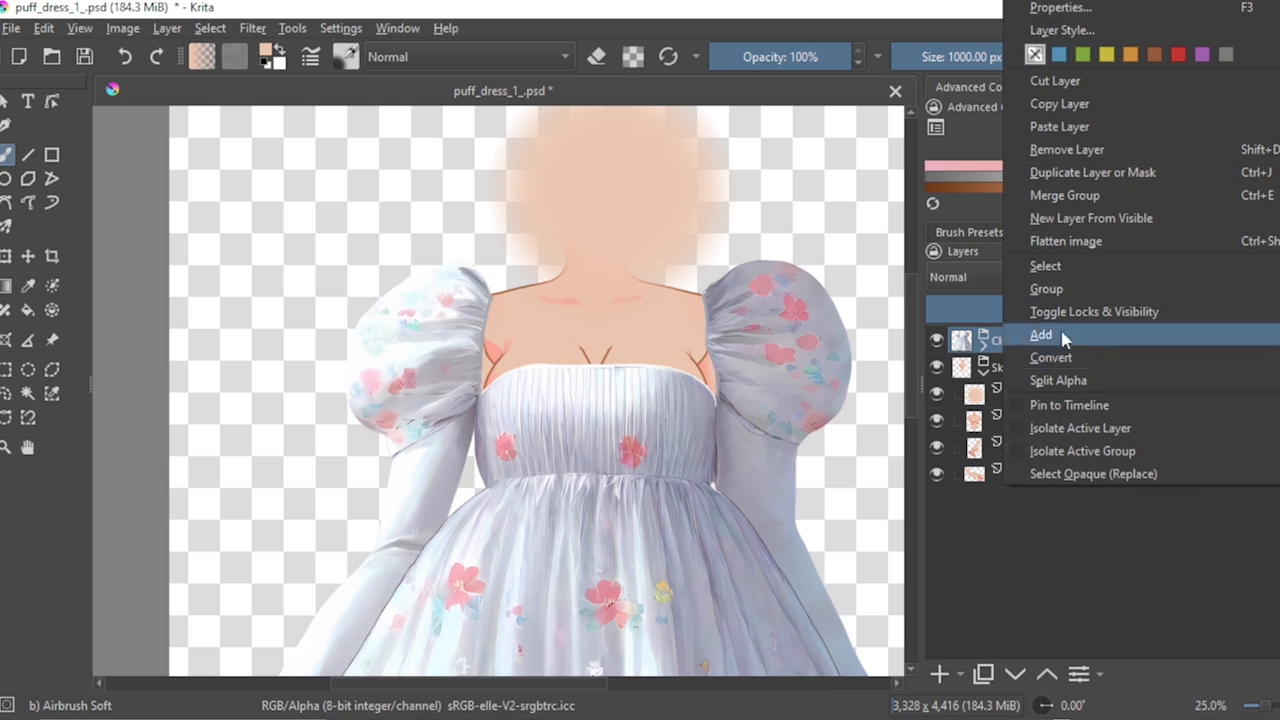
left_click(1068, 87)
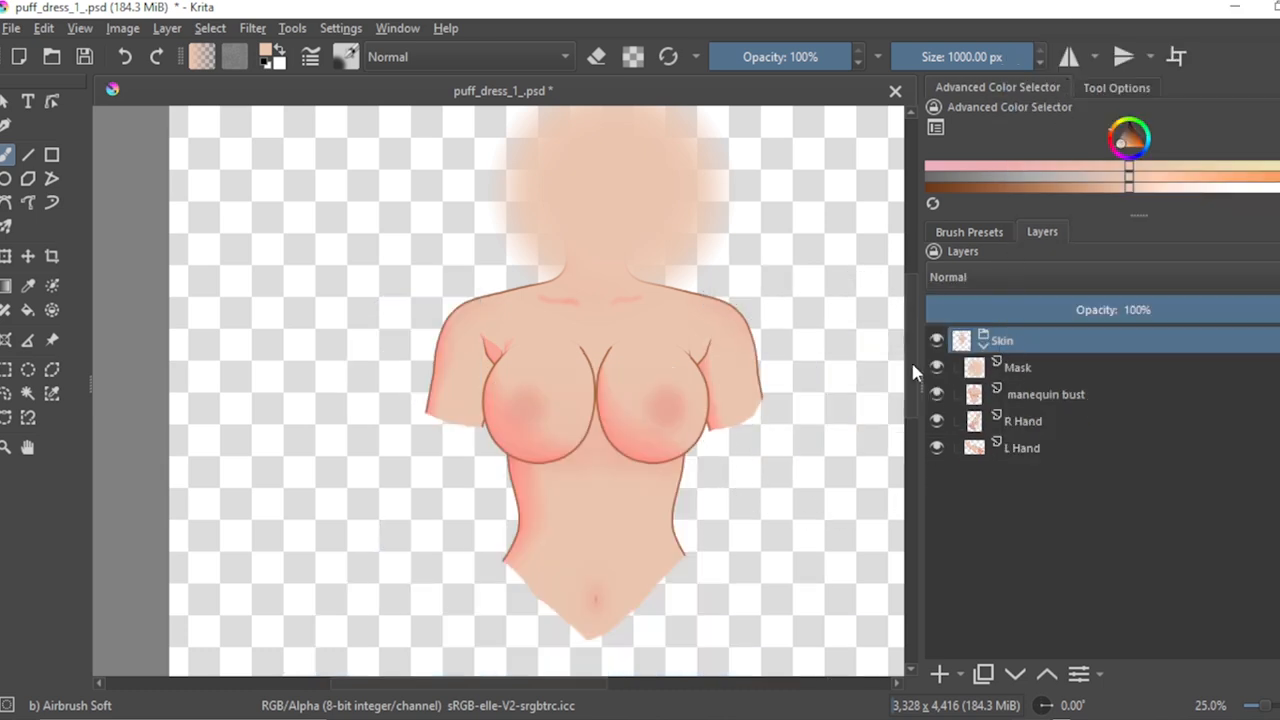
Step: Cut the manequin bust, R Hand and L Hand layers from the Skin group, keeping only the Mask layer
left_click(1014, 393)
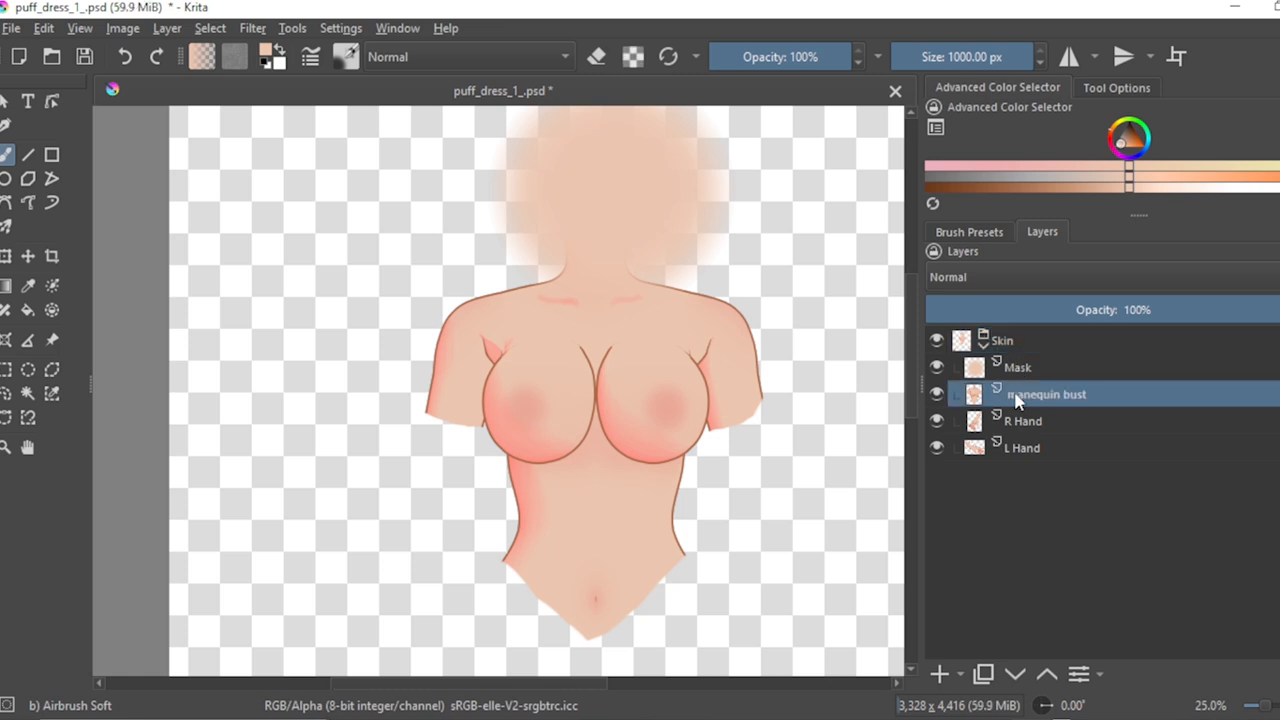
left_click(1013, 450, "shift")
right_click(1018, 390)
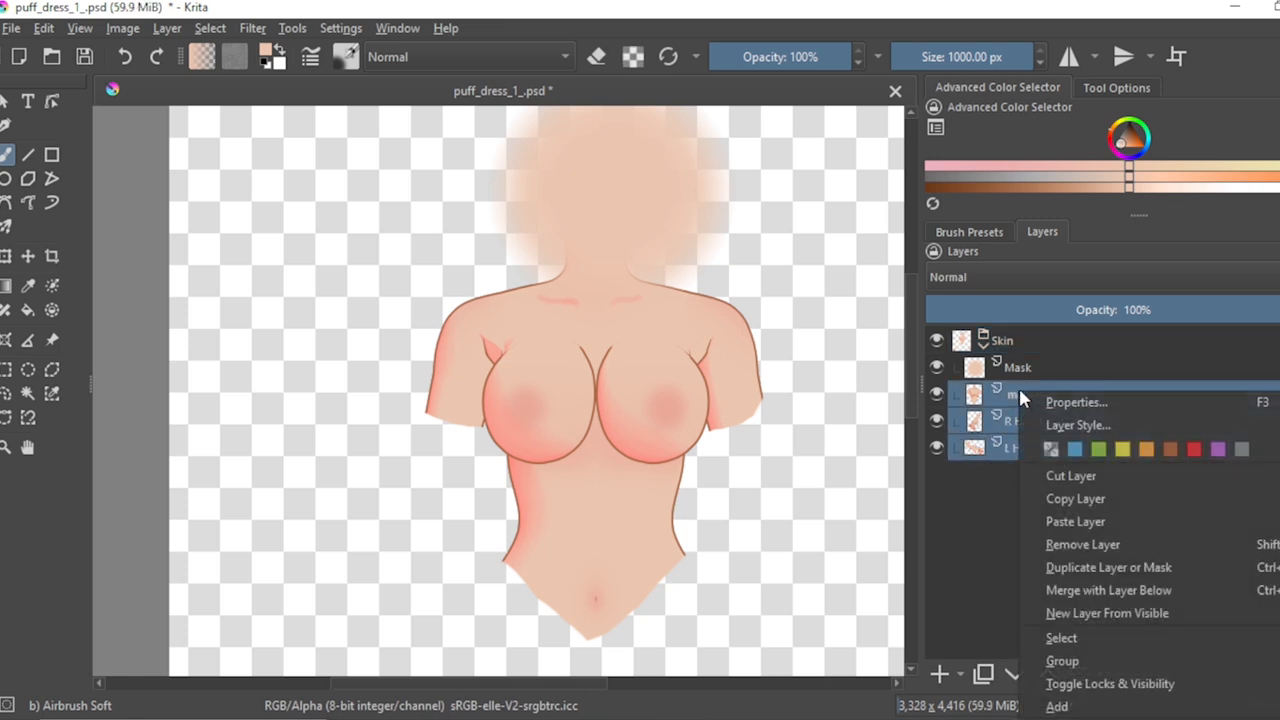
left_click(1050, 476)
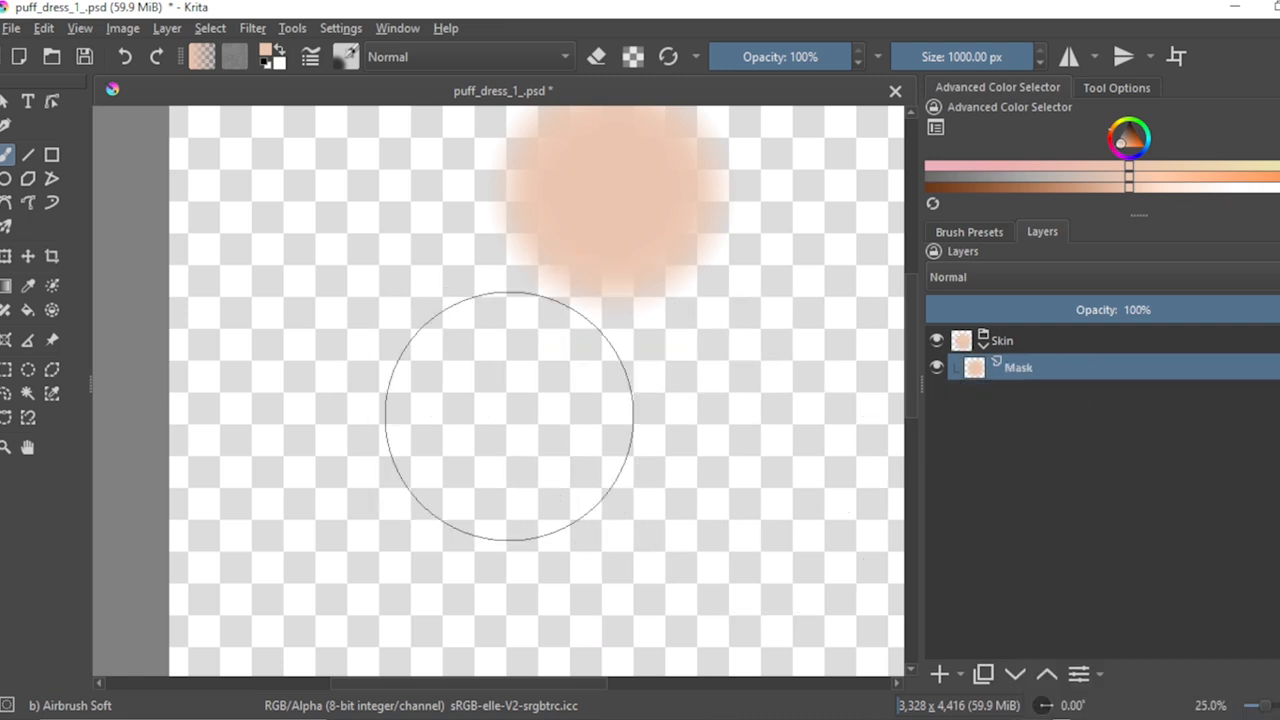
scroll(515, 416, "down", 2)
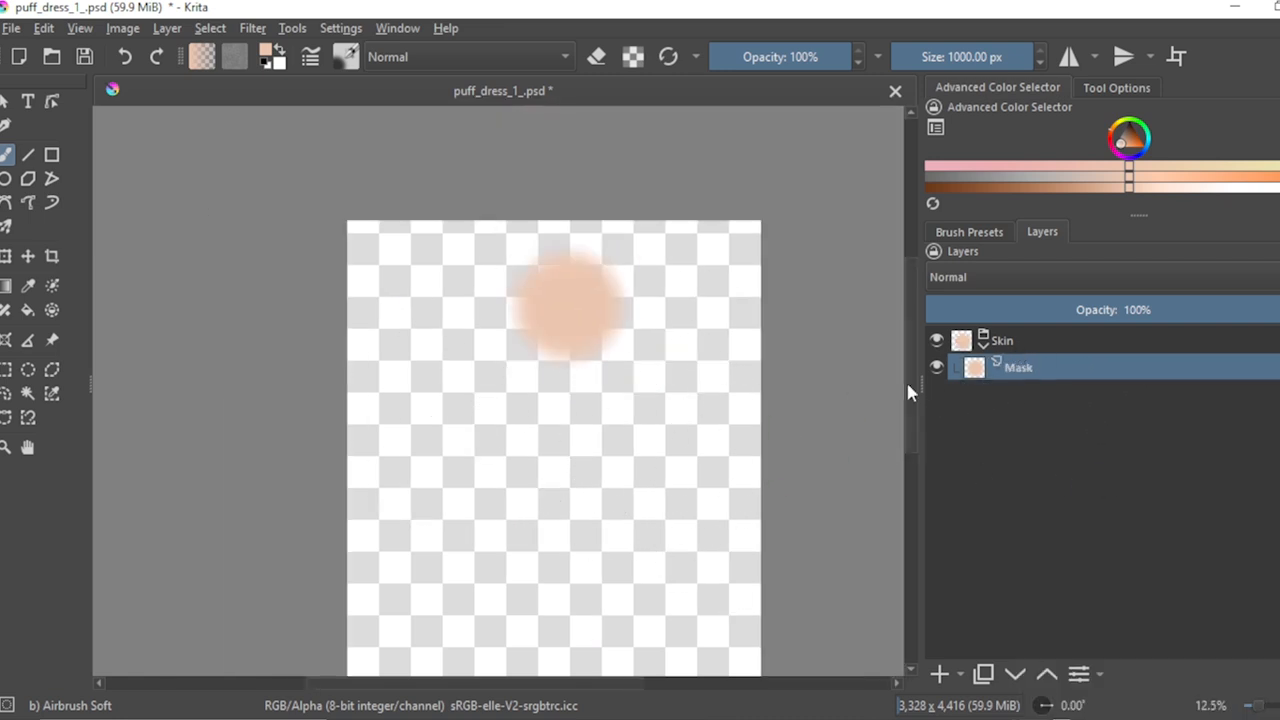
scroll(543, 486, "down", 1)
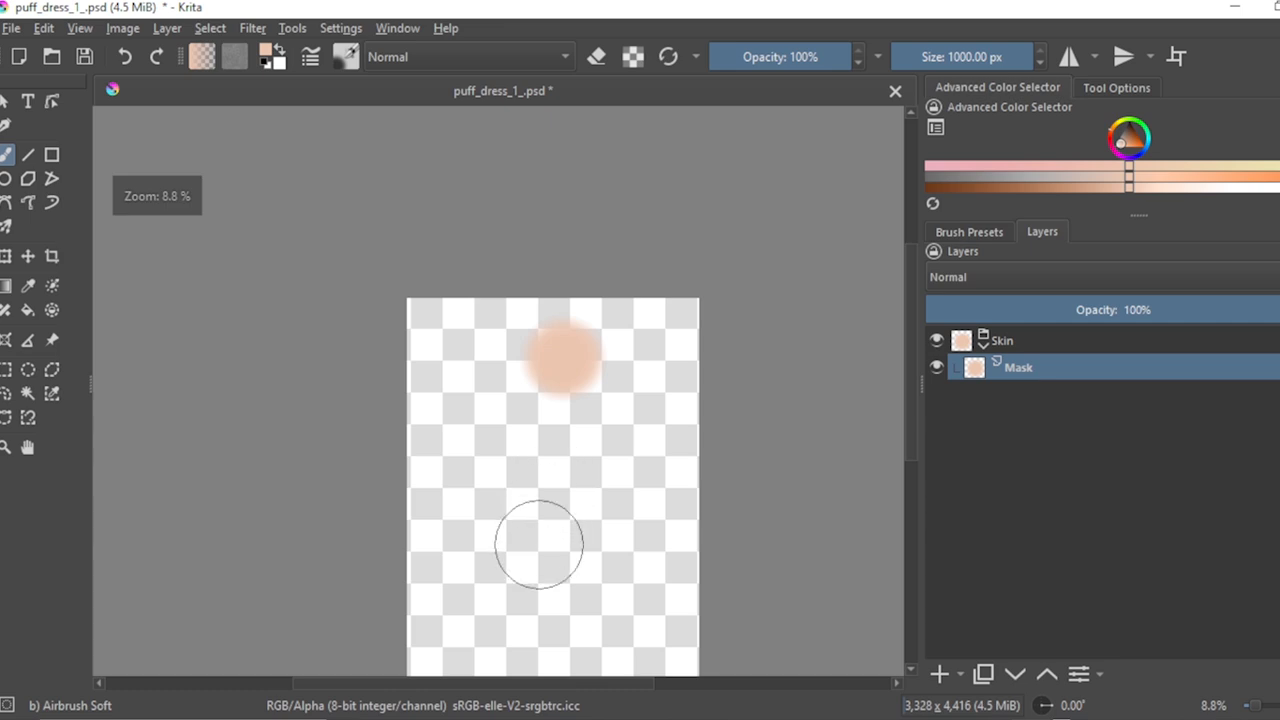
scroll(534, 537, "up", 3)
scroll(540, 552, "down", 2)
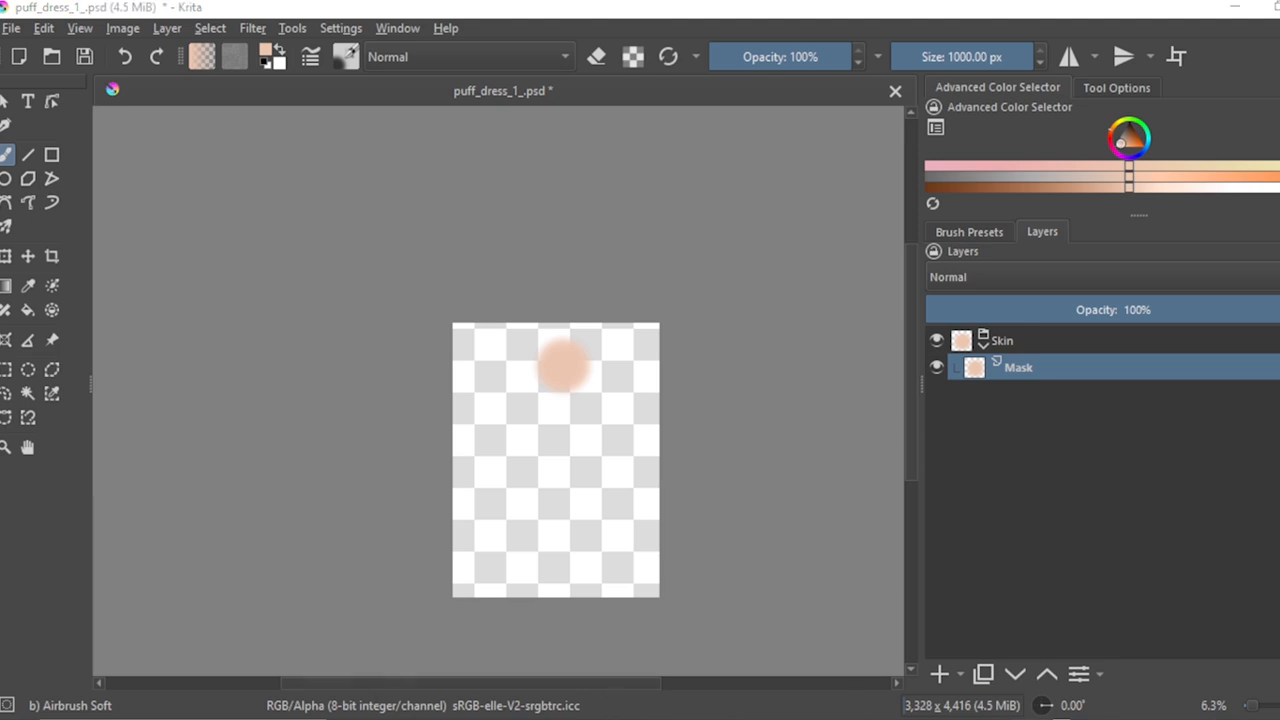
Step: Insert skincnhfn.PNG from the Desktop folder as a new layer above Mask and minimize the file window
mouse_move(352, 717)
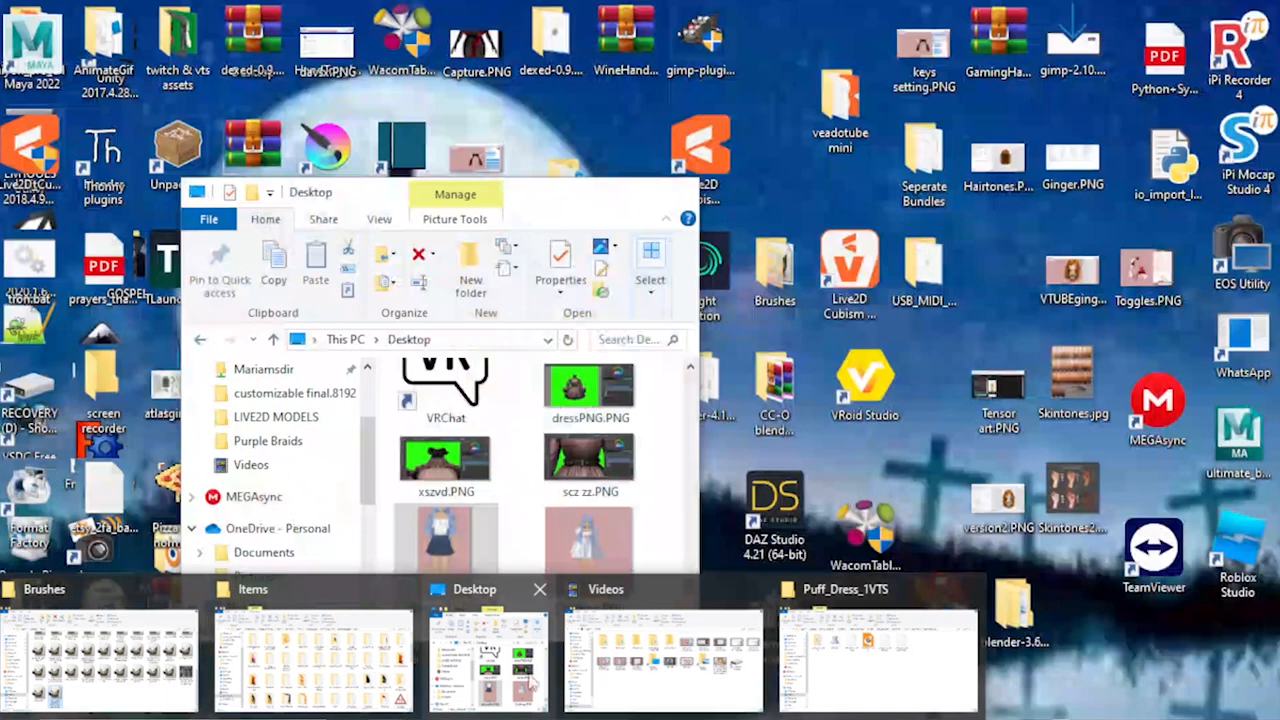
left_click(530, 684)
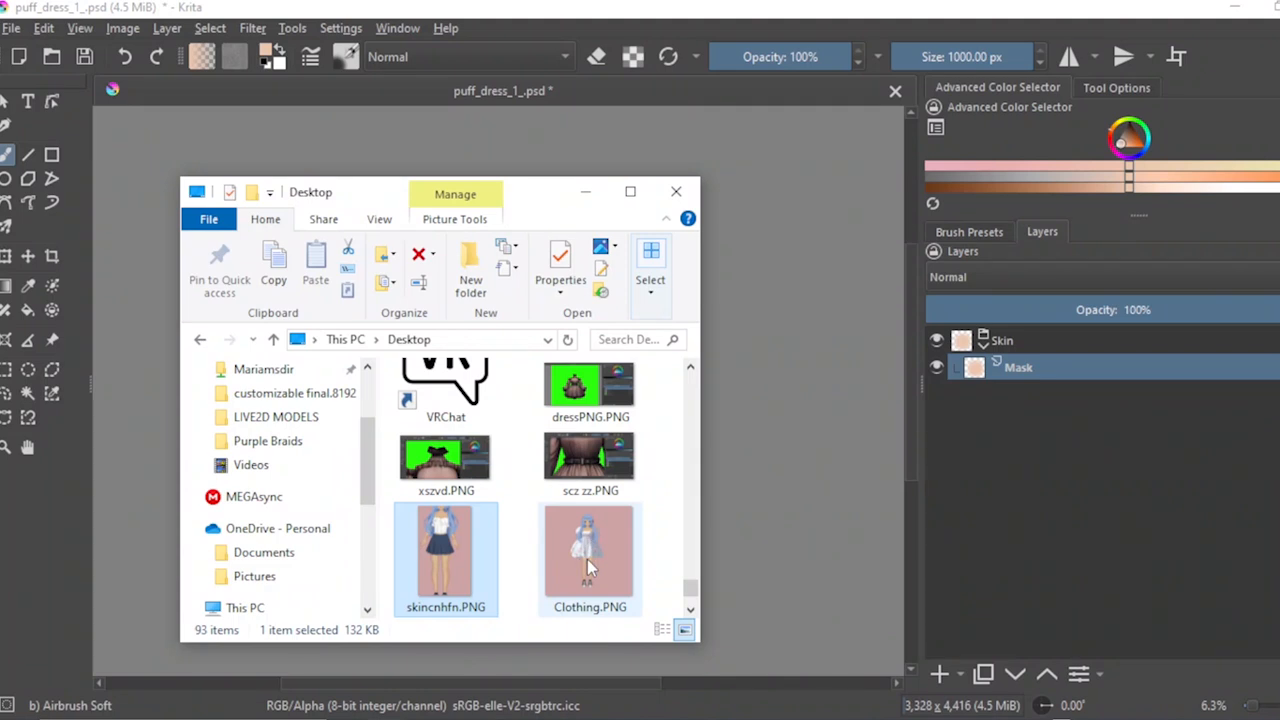
scroll(589, 563, "down", 2)
left_click_drag(447, 460, 764, 473)
left_click(838, 487)
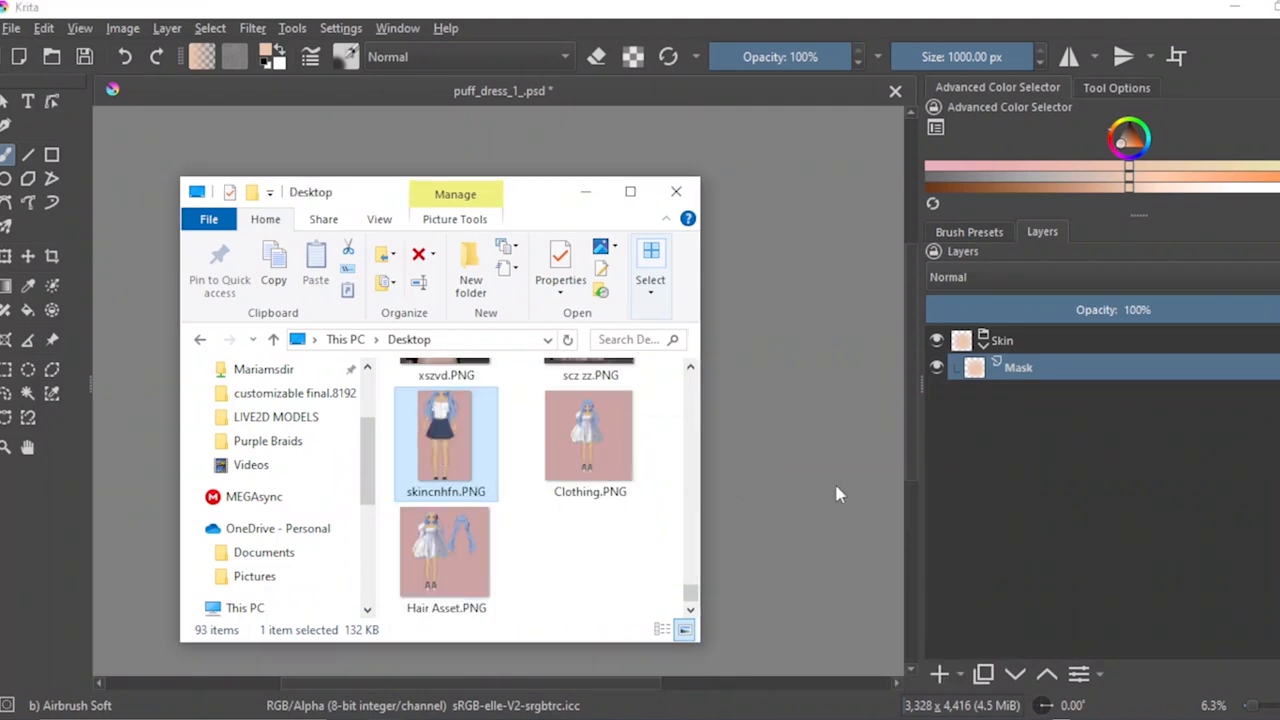
left_click(586, 192)
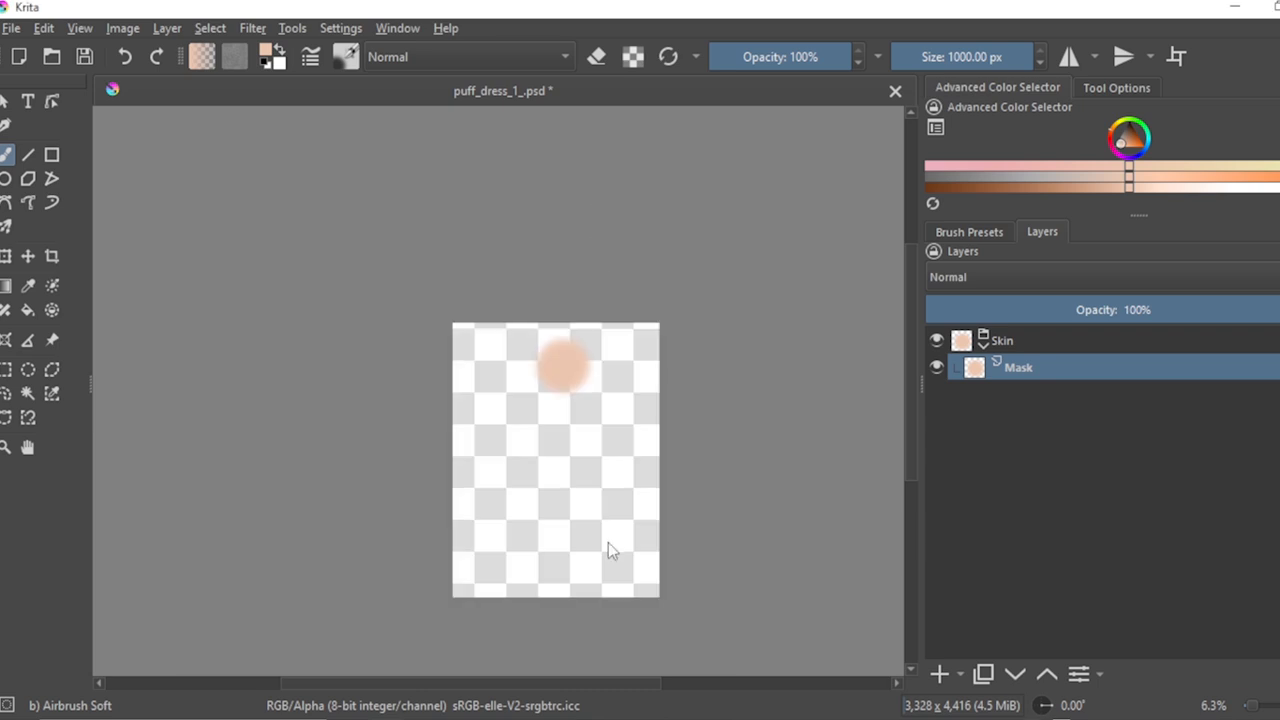
key("ctrl+v")
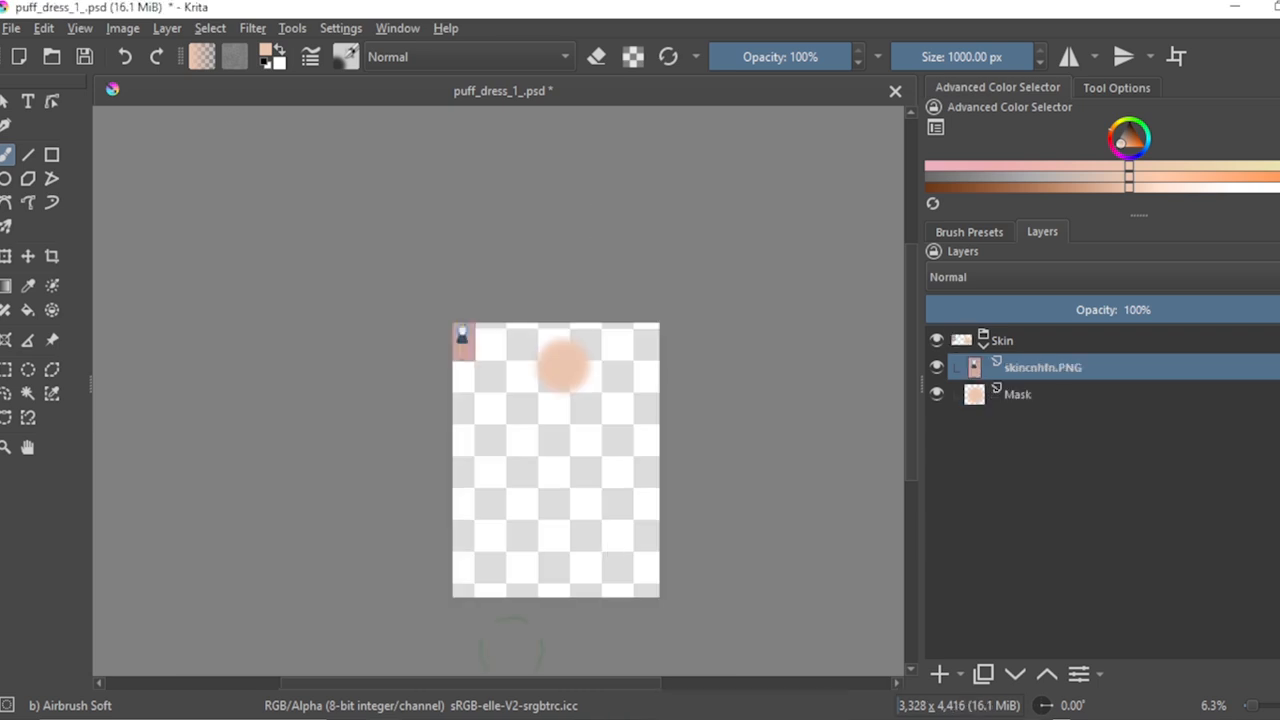
Step: Move the inserted skincnhfn.PNG image from the canvas corner to just below the skin-colored spot
left_click(28, 256)
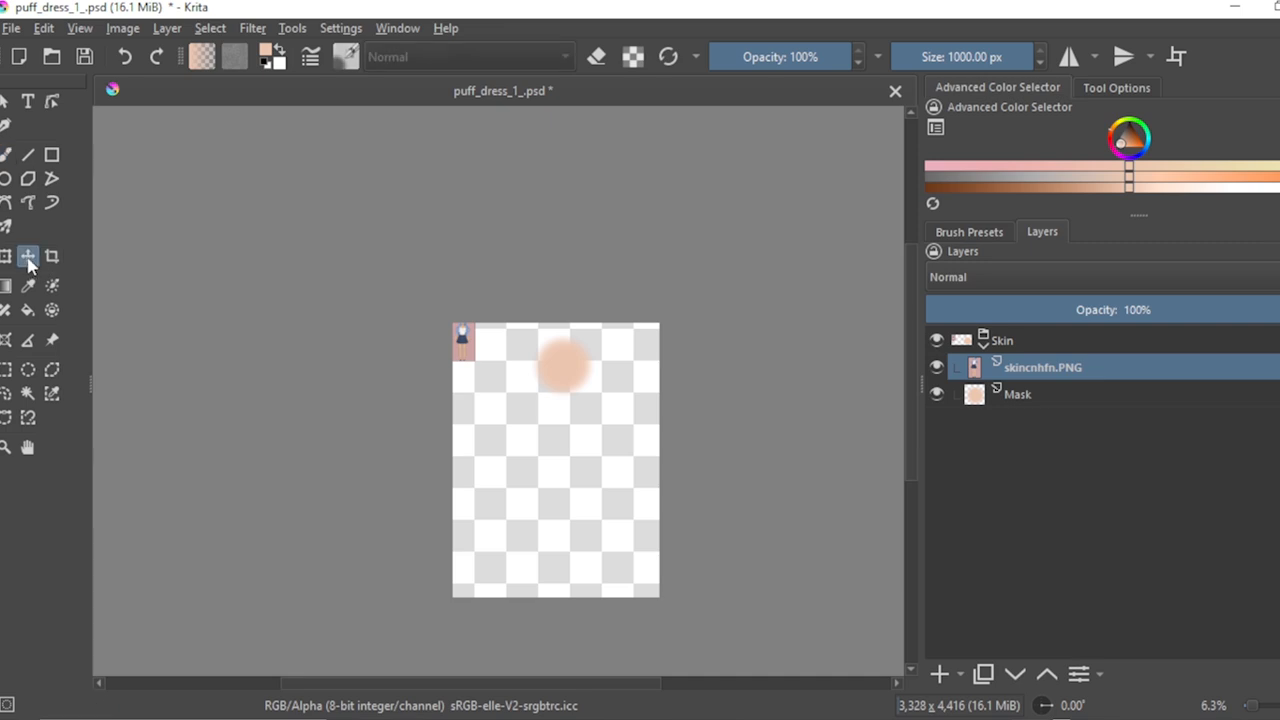
left_click_drag(460, 337, 560, 422)
scroll(560, 422, "up", 3)
scroll(570, 425, "down", 1)
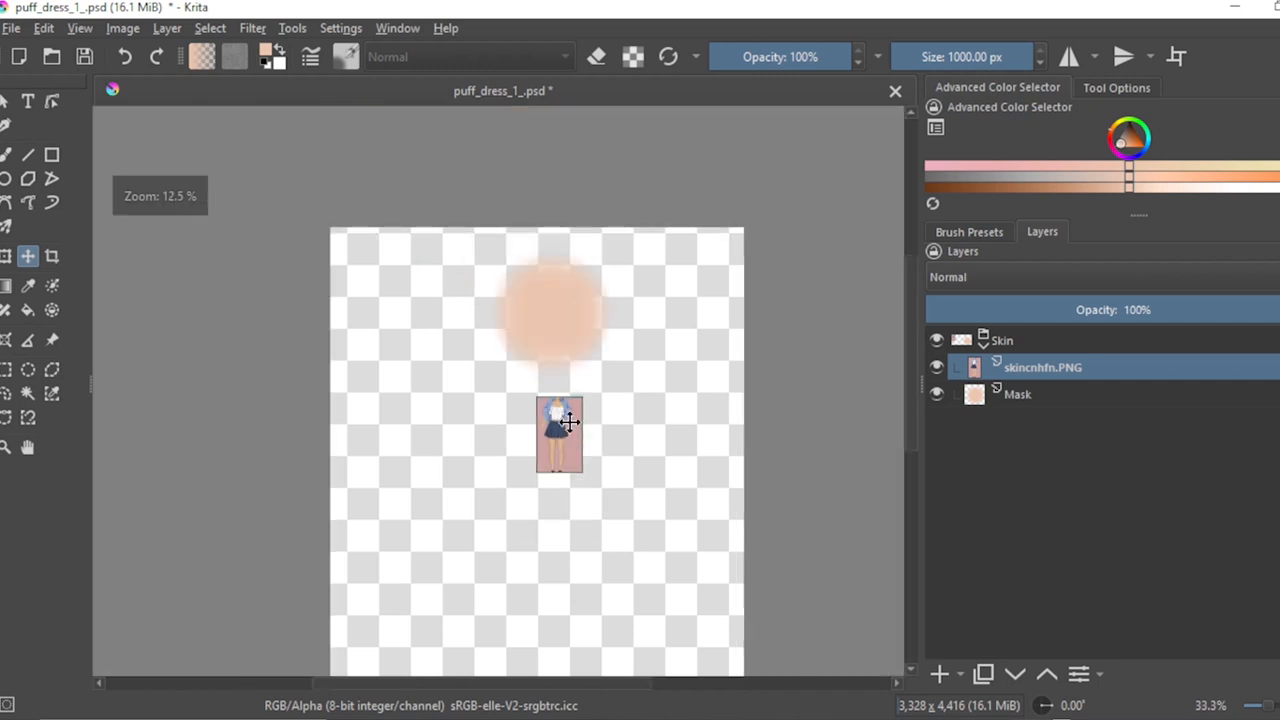
scroll(567, 415, "up", 1)
scroll(567, 413, "down", 3)
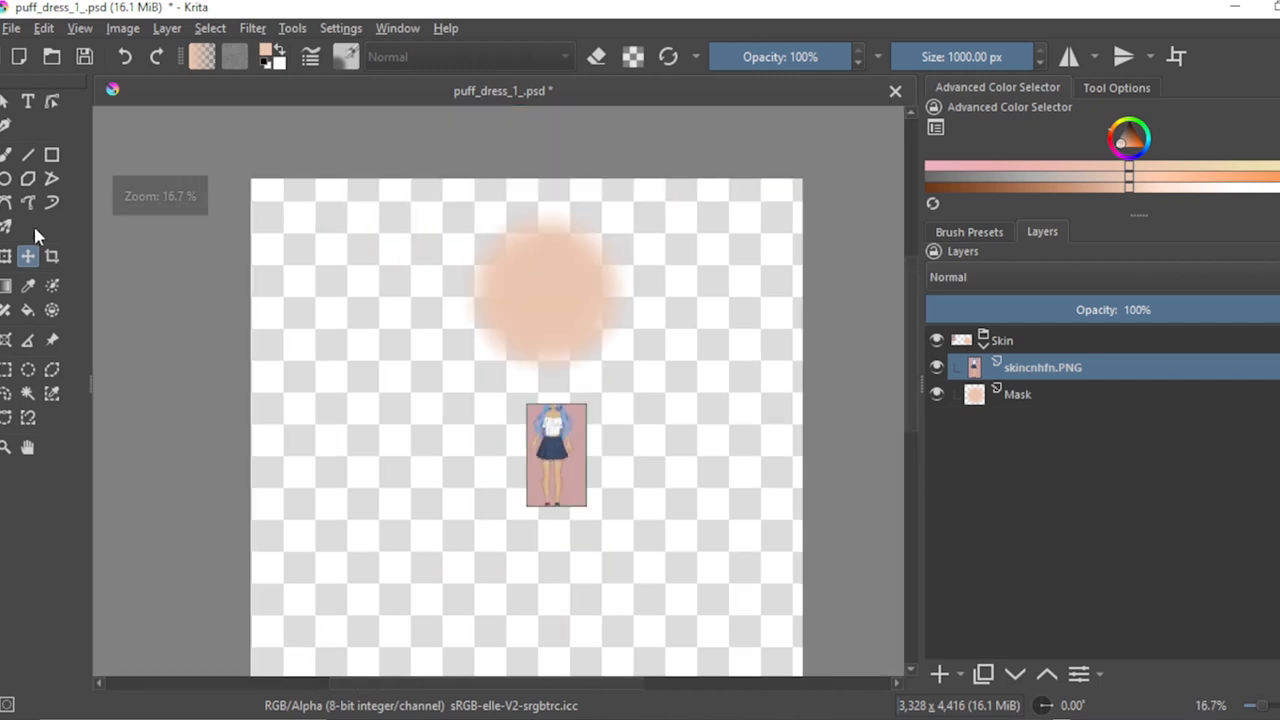
Step: Enlarge the skincnhfn.PNG image to about four times its width, center it below the skin-colored spot and apply the transformation
left_click(6, 255)
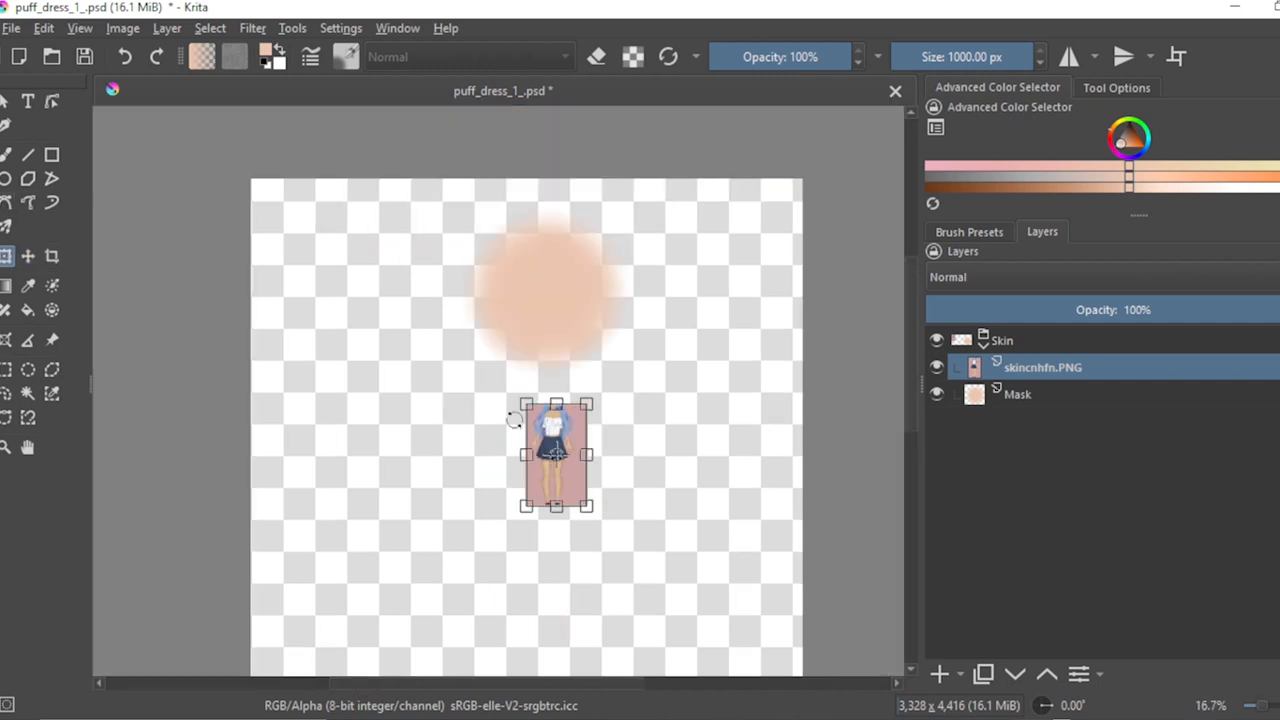
left_click_drag(524, 402, 340, 192)
left_click_drag(434, 326, 533, 485)
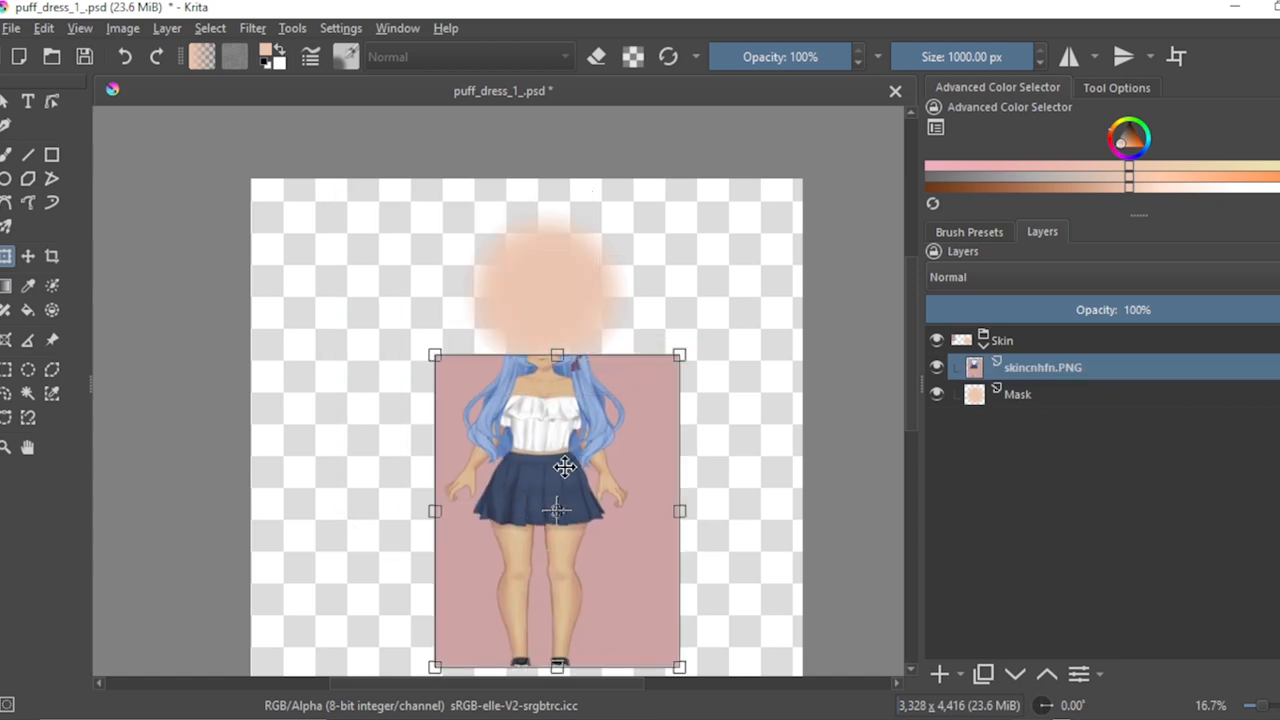
scroll(557, 433, "down", 1)
scroll(557, 440, "up", 1)
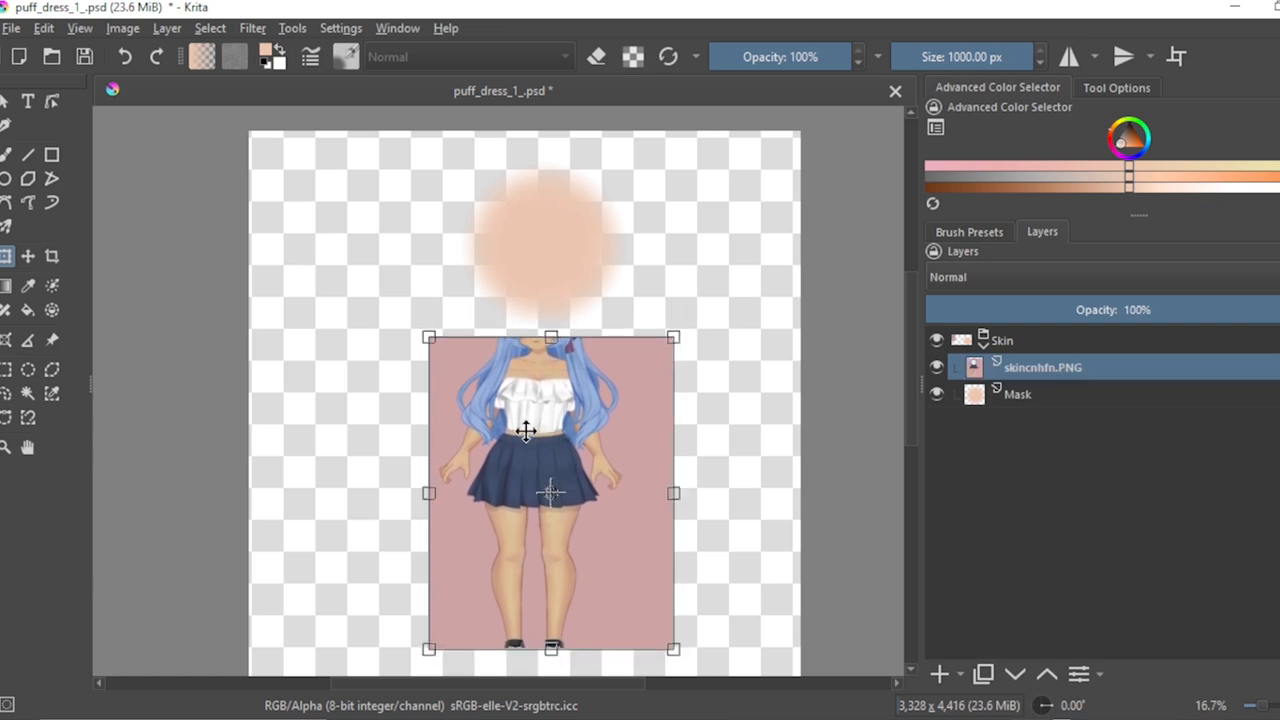
left_click(1020, 393)
left_click(1019, 376)
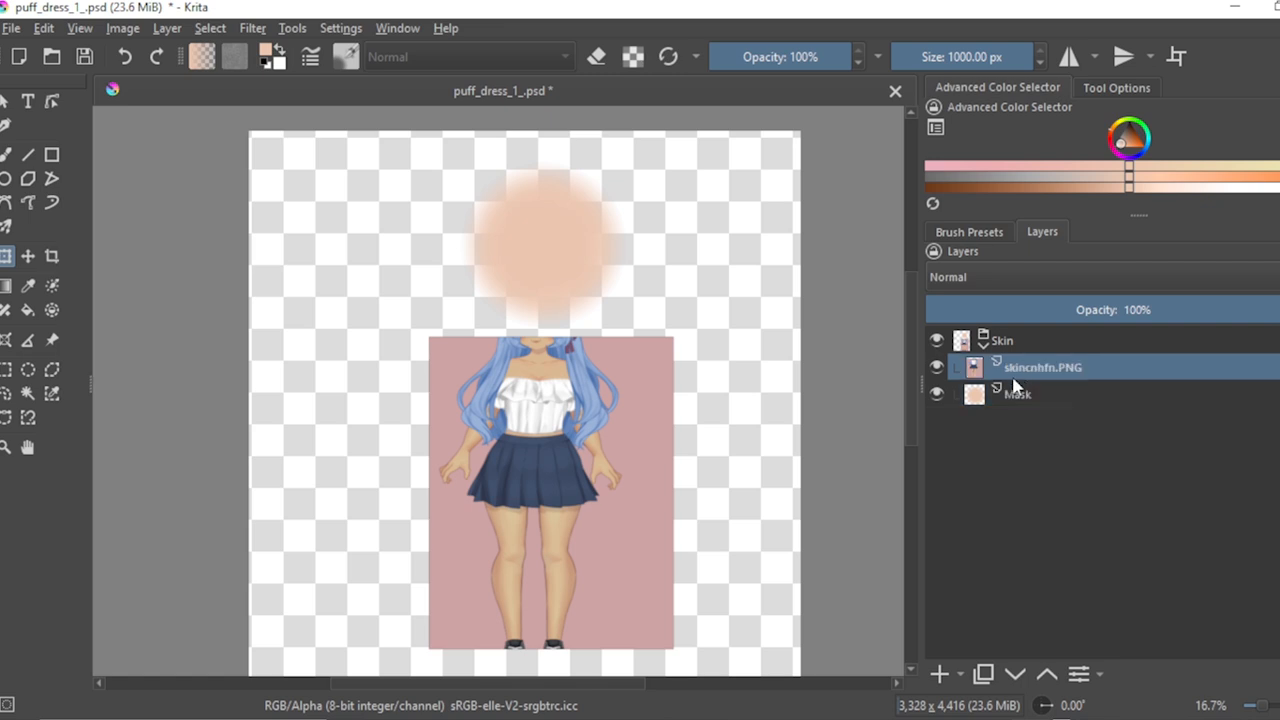
scroll(518, 413, "down", 3)
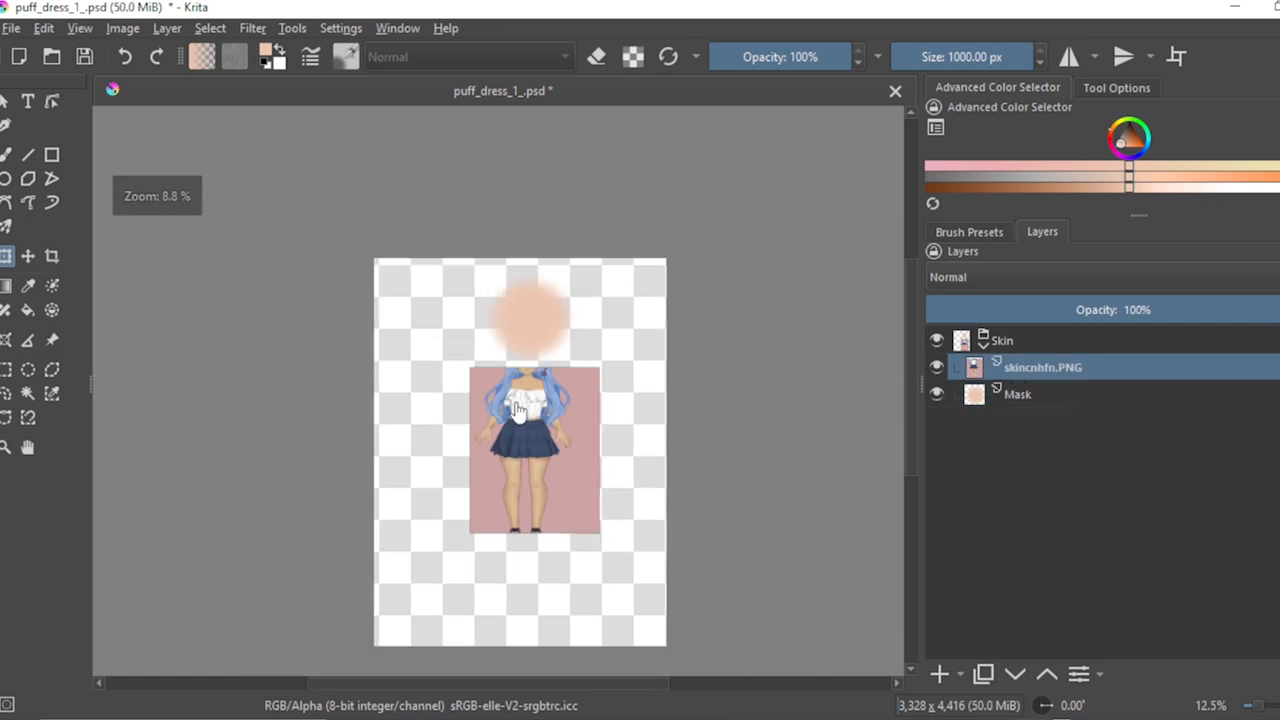
Step: Save the document under the new name Importpuff_dress_1_.psd in the Puff Dress1 folder
left_click(10, 28)
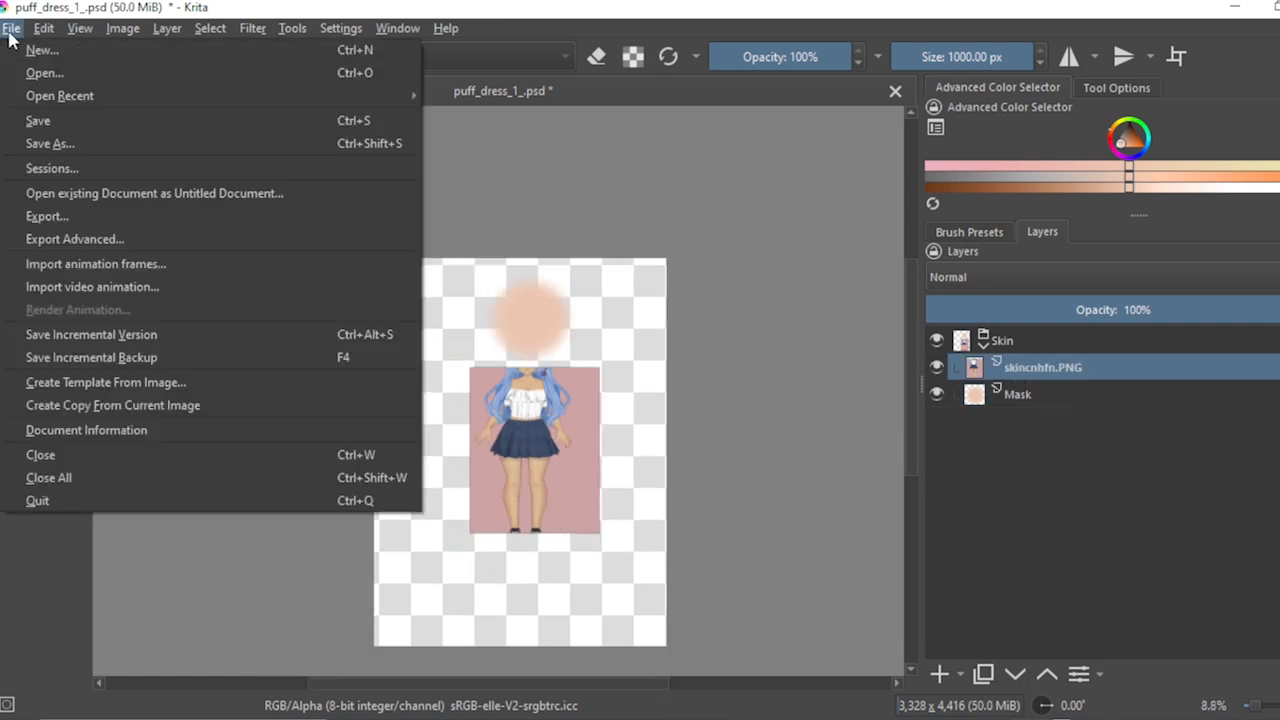
left_click(60, 144)
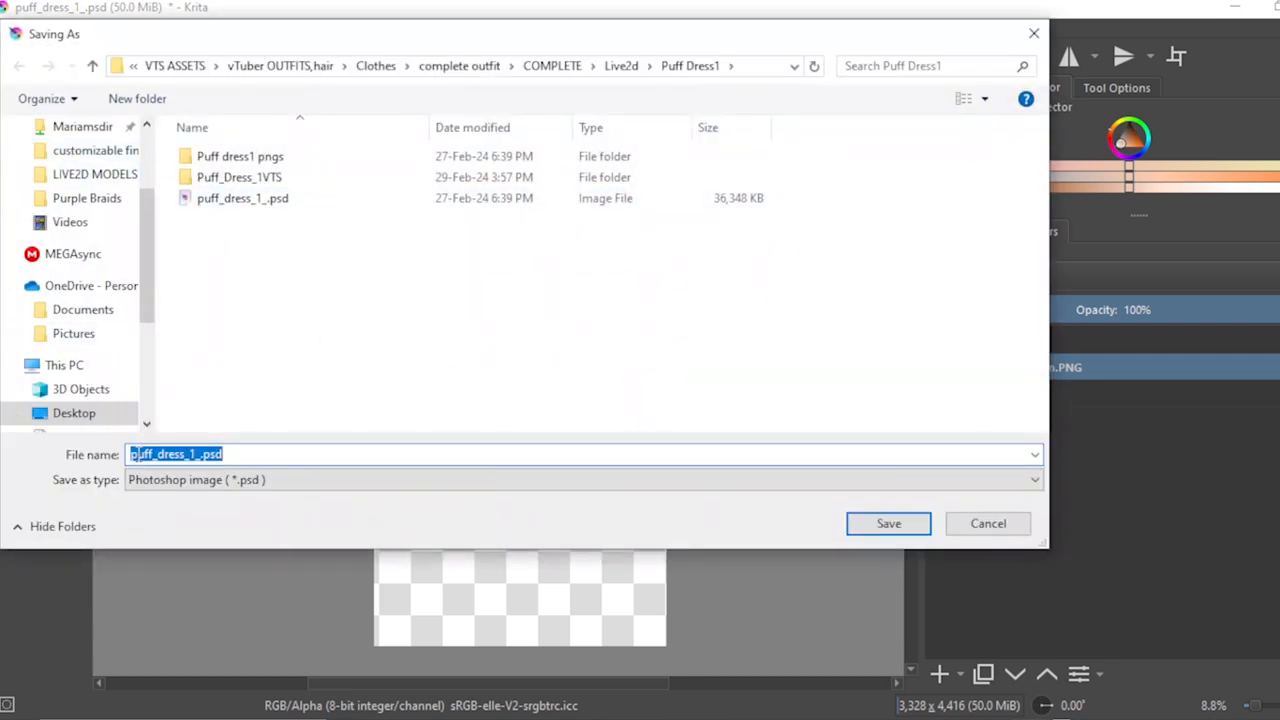
left_click(155, 454)
double_click(150, 454)
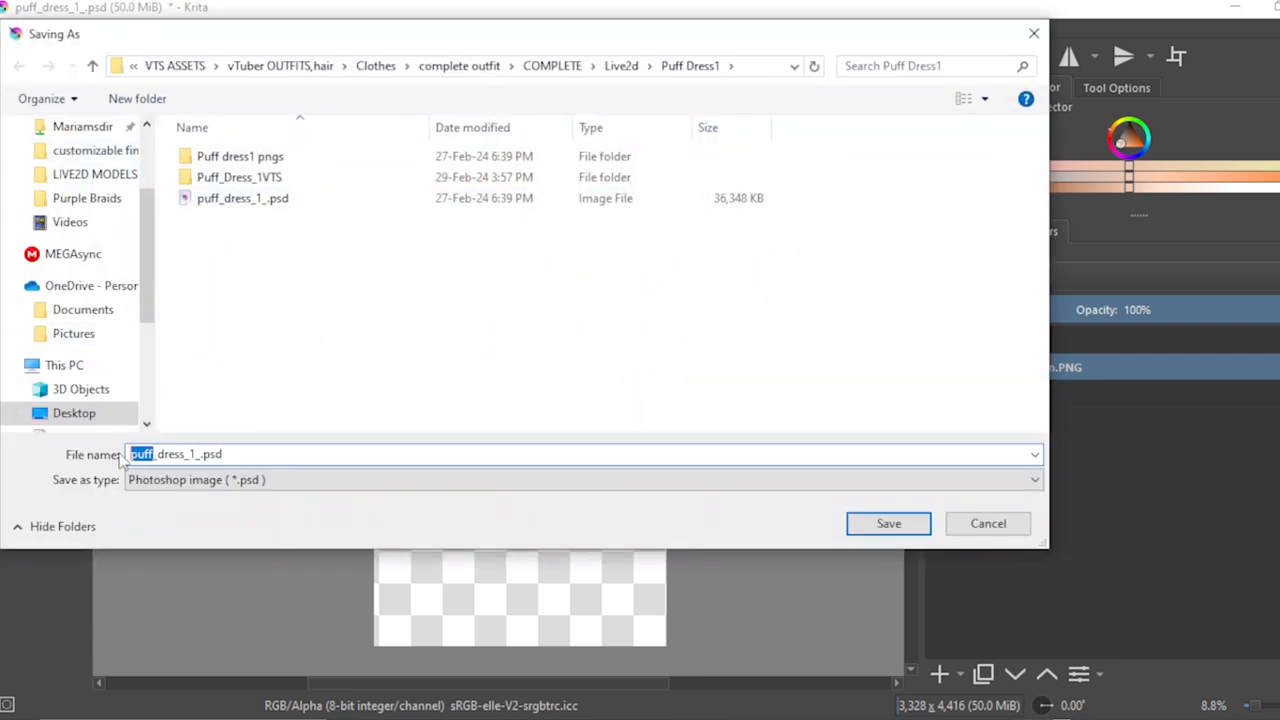
key("BackSpace")
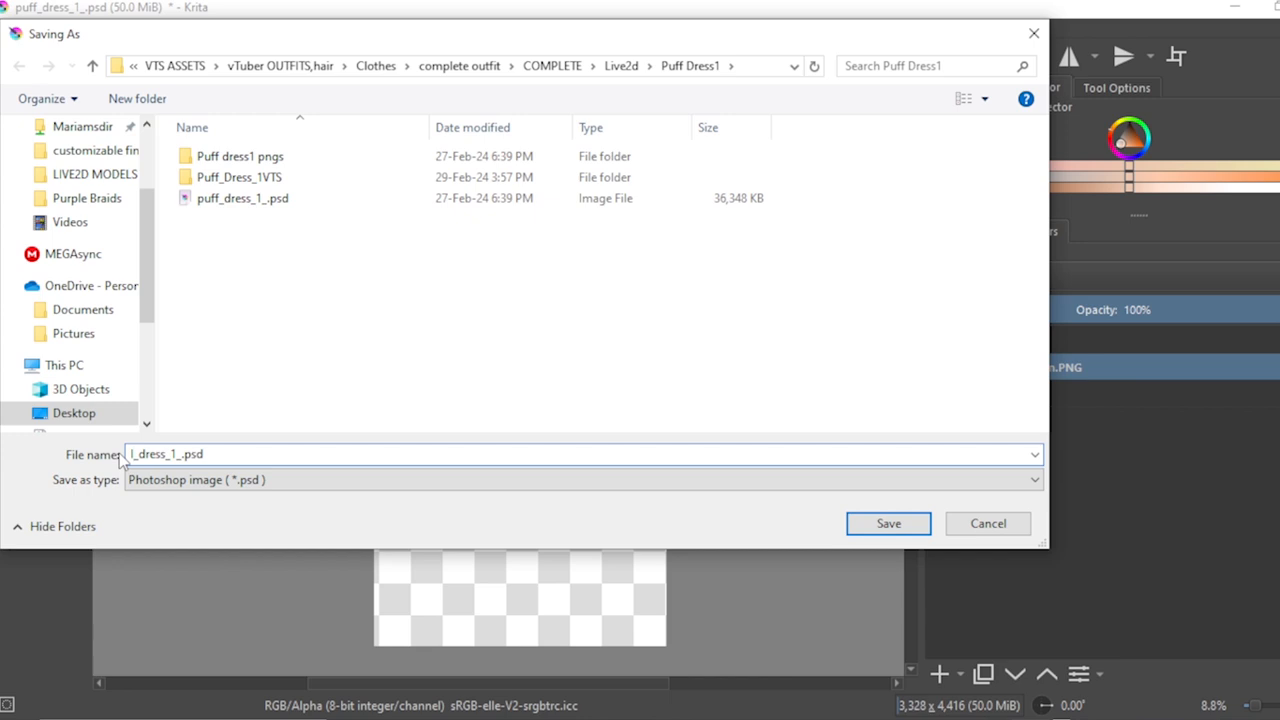
type("Import")
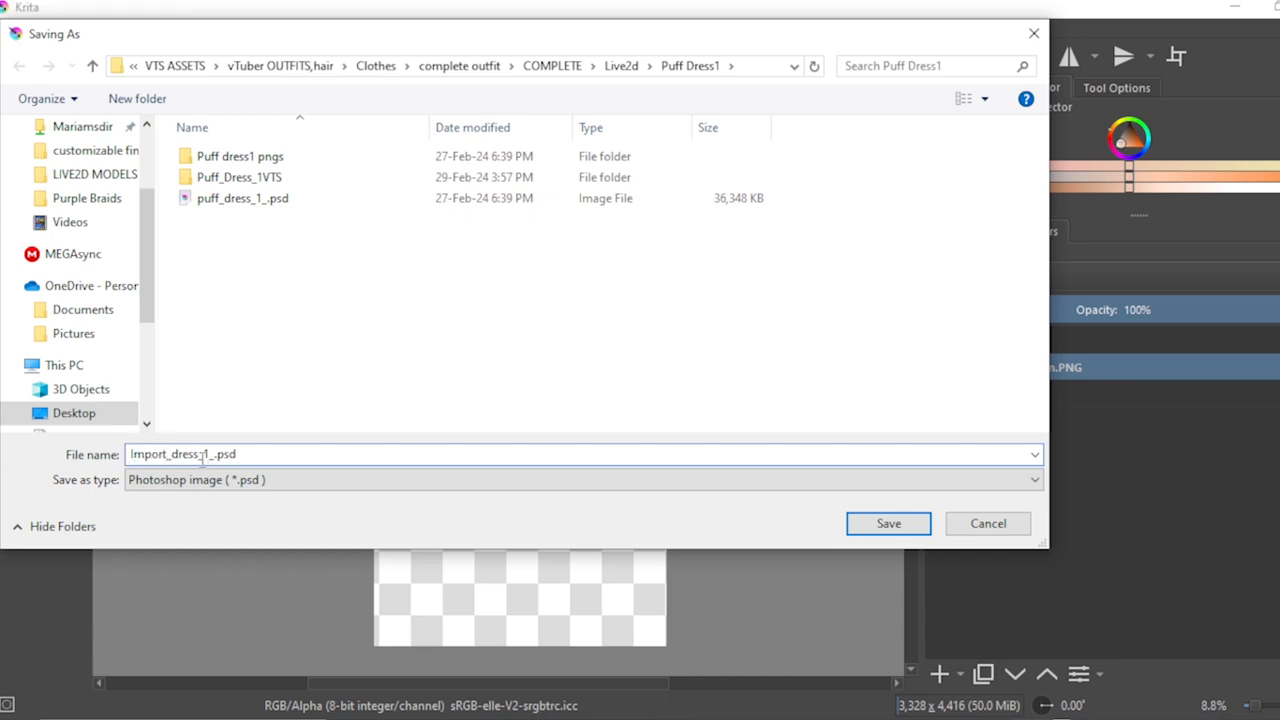
type("puff")
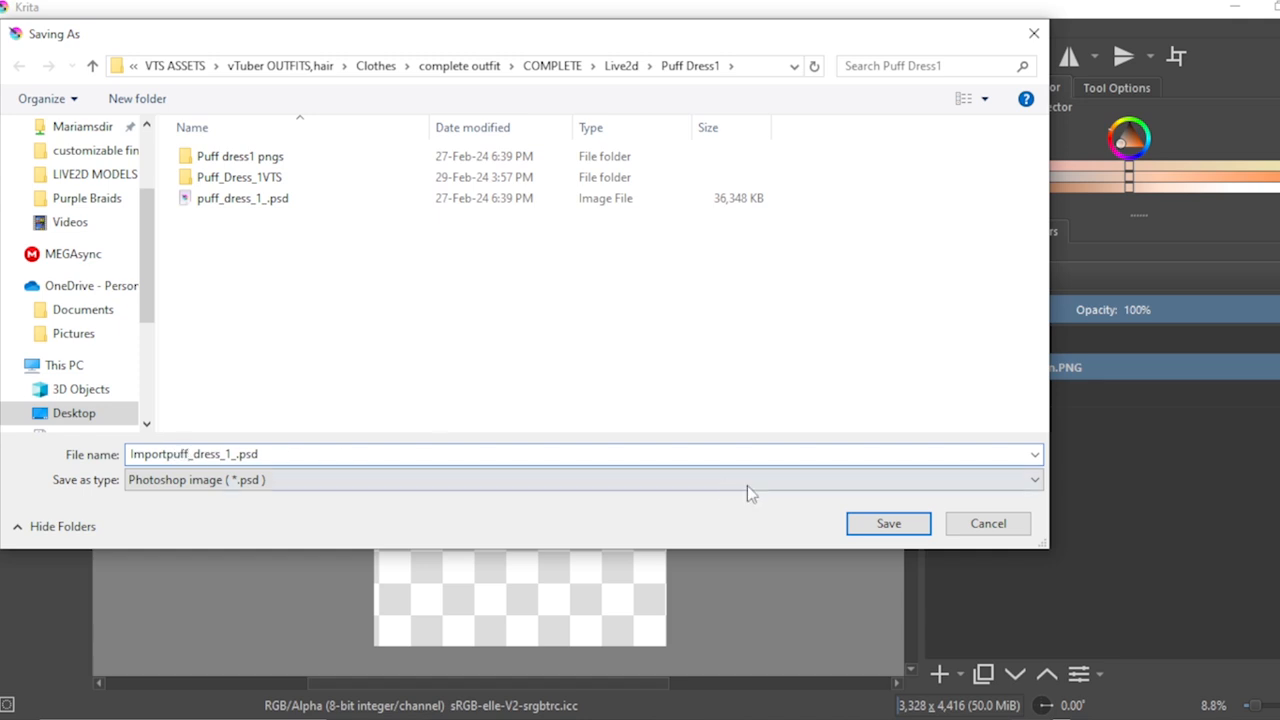
left_click(868, 526)
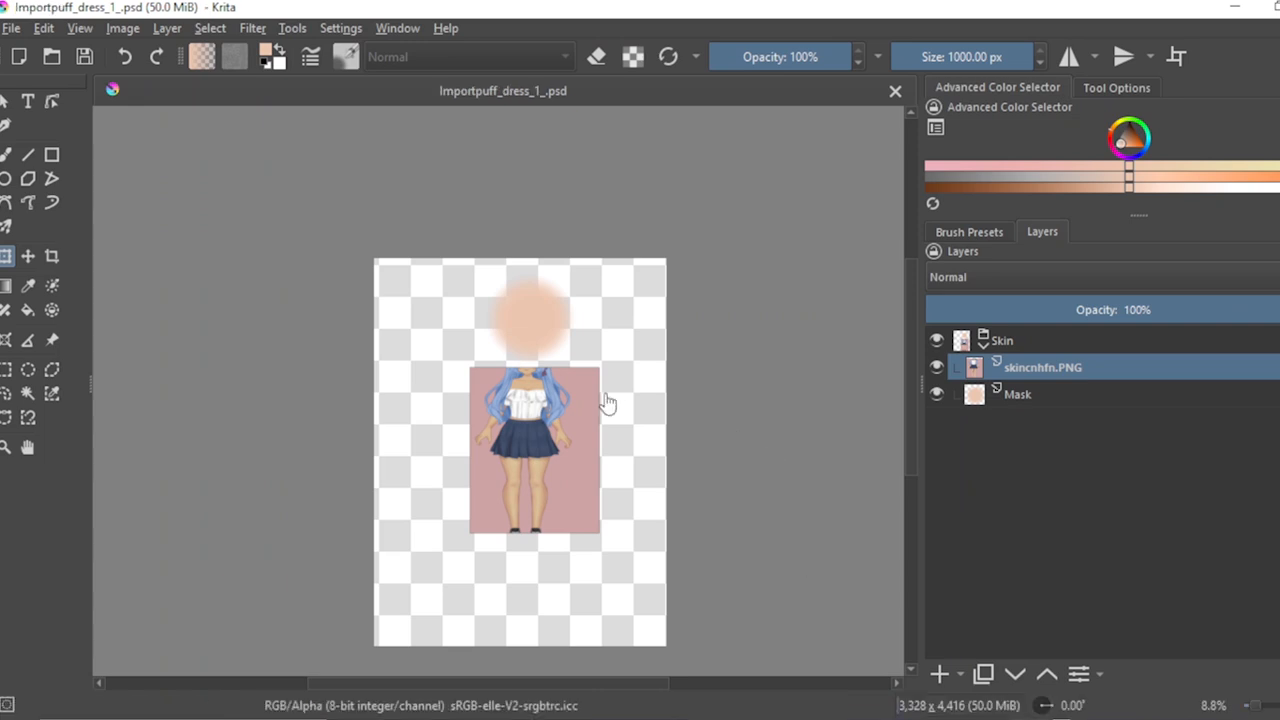
Step: Switch to Live2D Cubism Editor and import Importpuff_dress_1_.psd into the puff_dress_1_ model, adding all layers as new ArtMeshes
left_click(1236, 12)
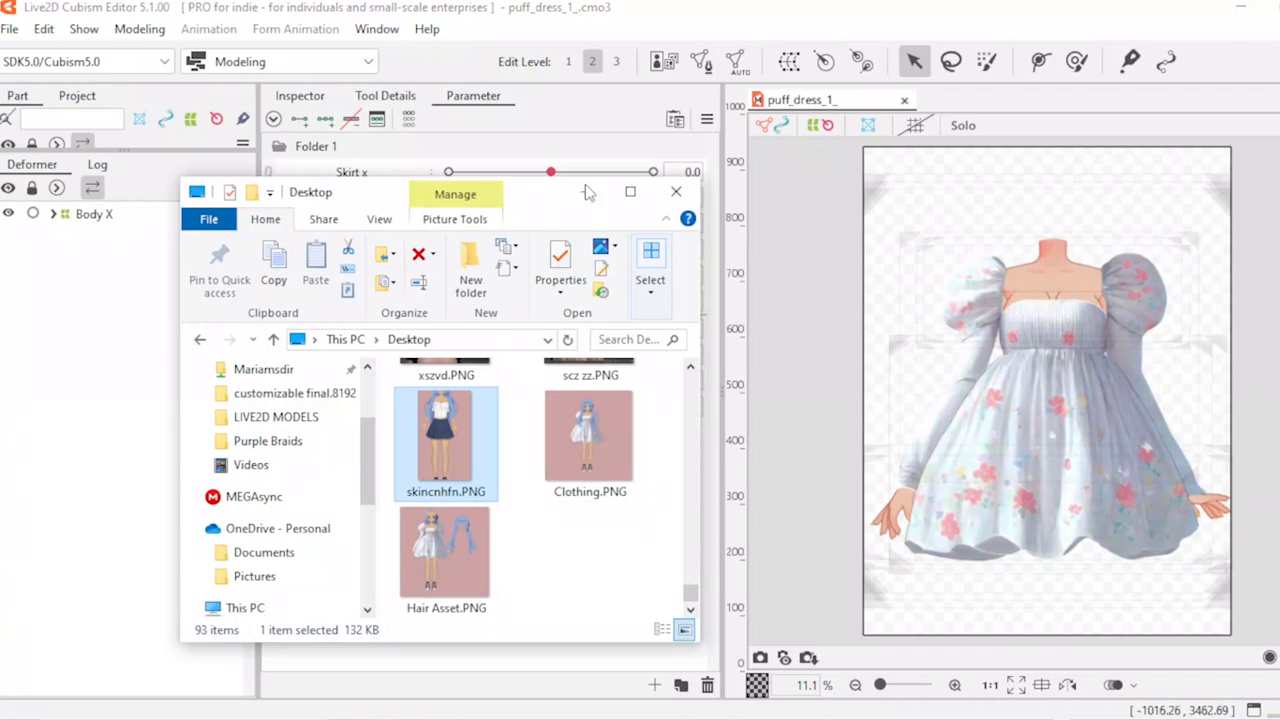
left_click(586, 192)
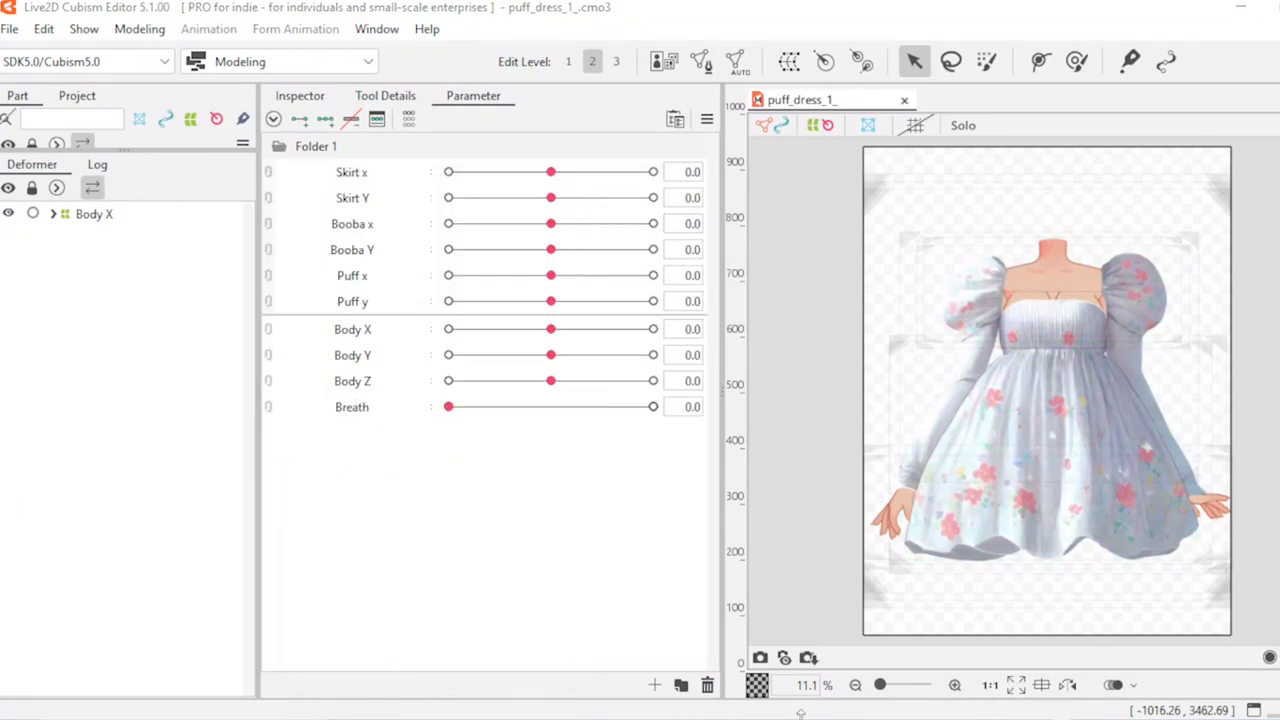
mouse_move(192, 716)
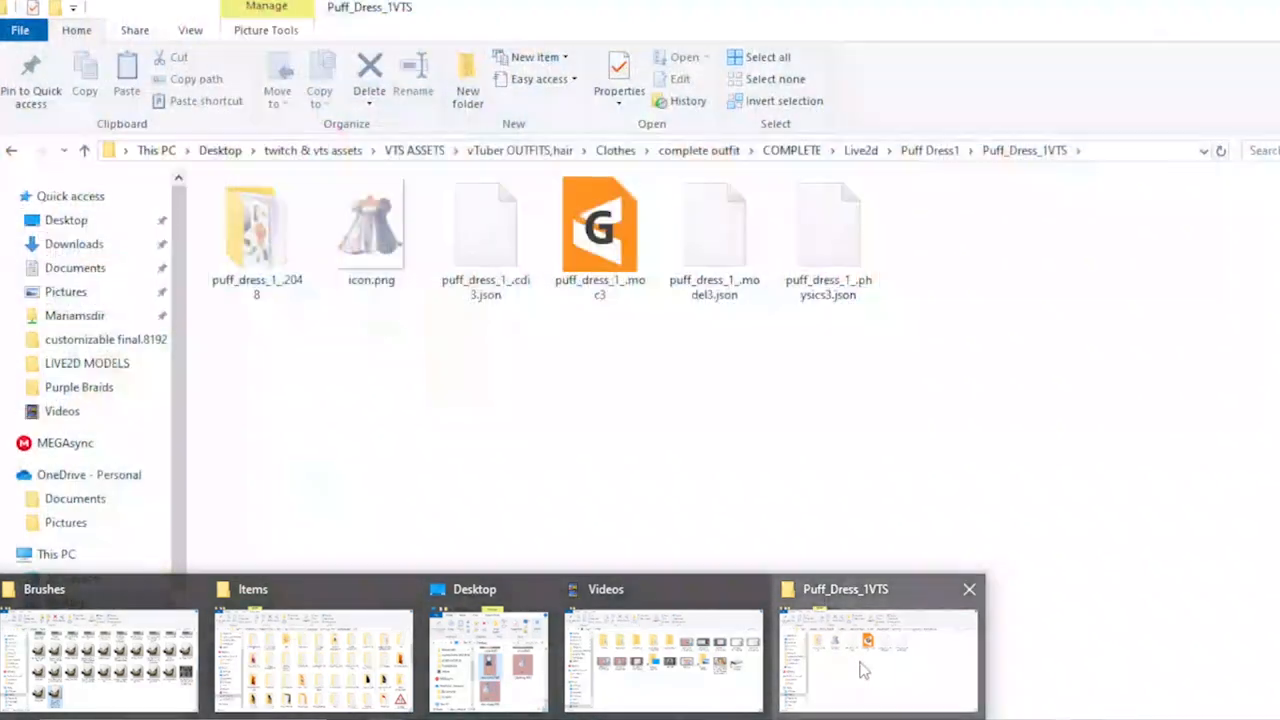
left_click(878, 655)
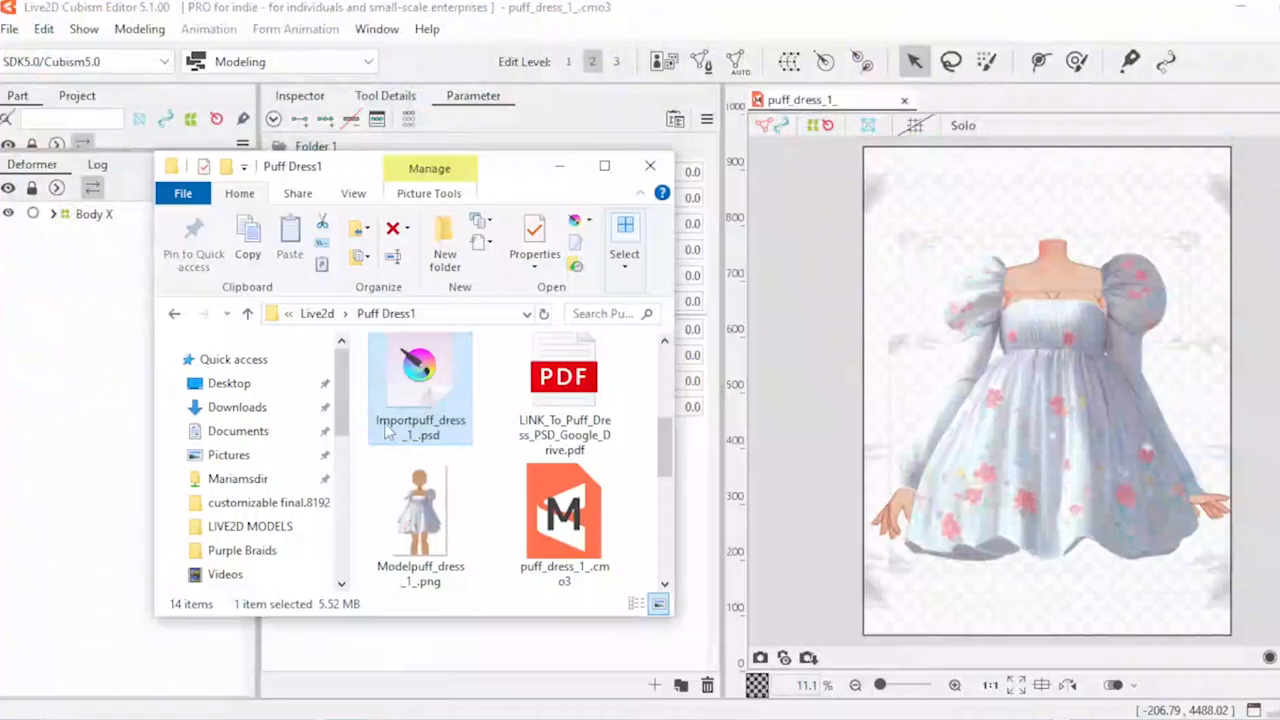
left_click_drag(420, 380, 1067, 394)
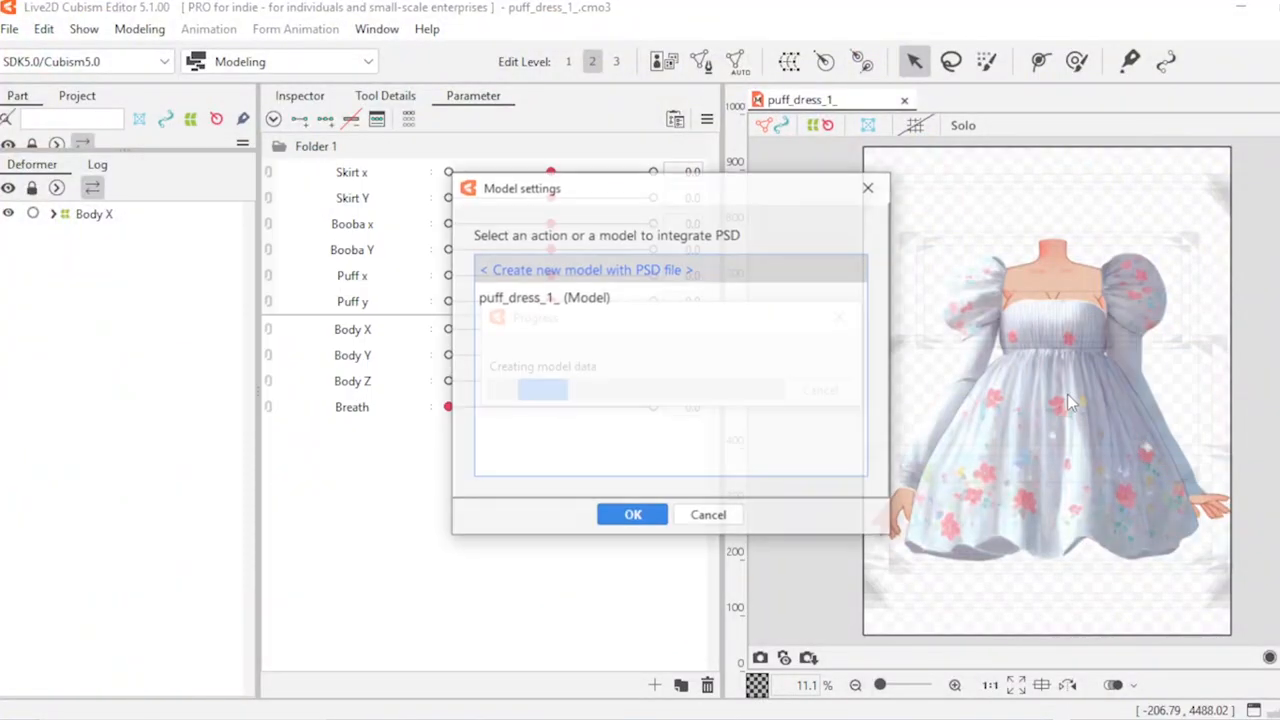
left_click(575, 311)
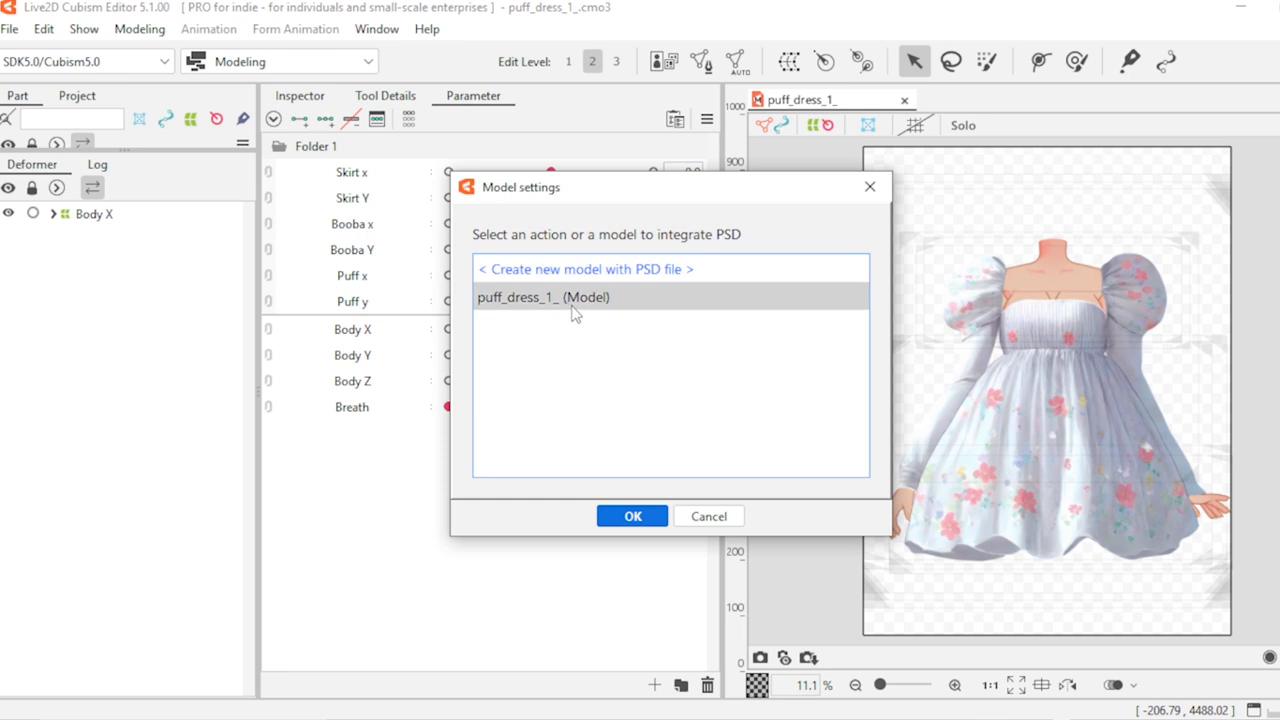
left_click(640, 520)
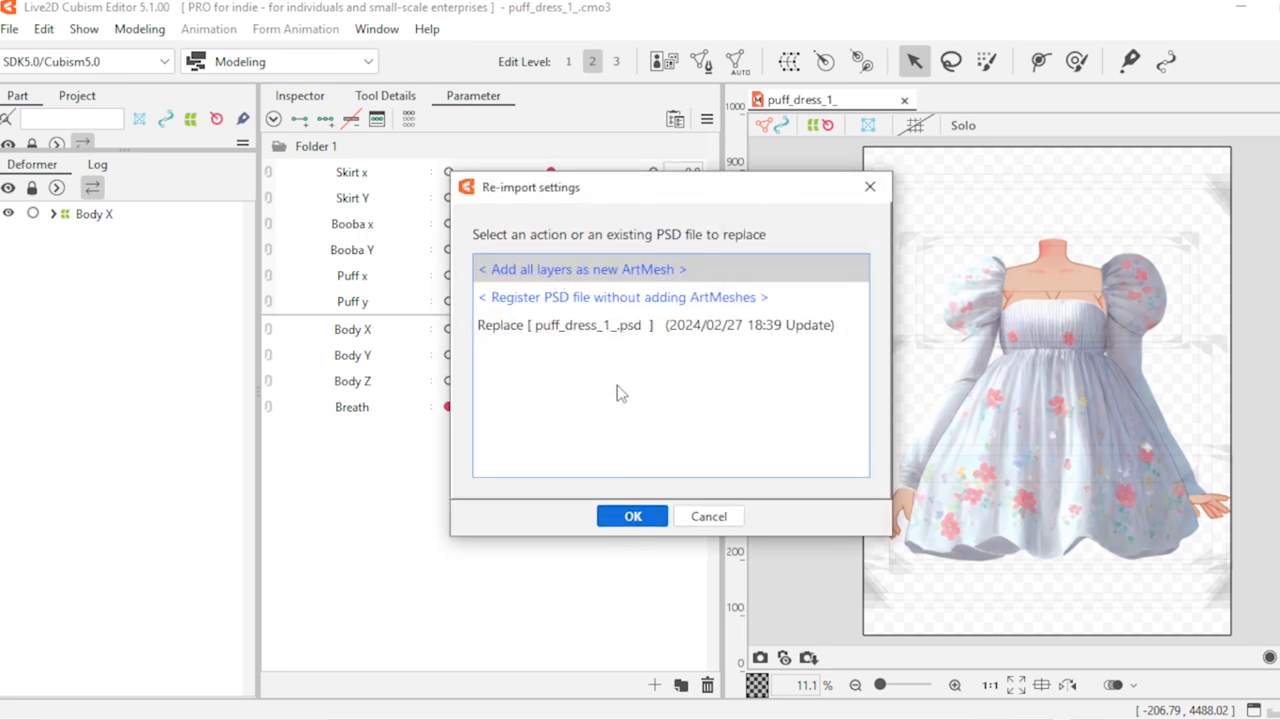
left_click(630, 515)
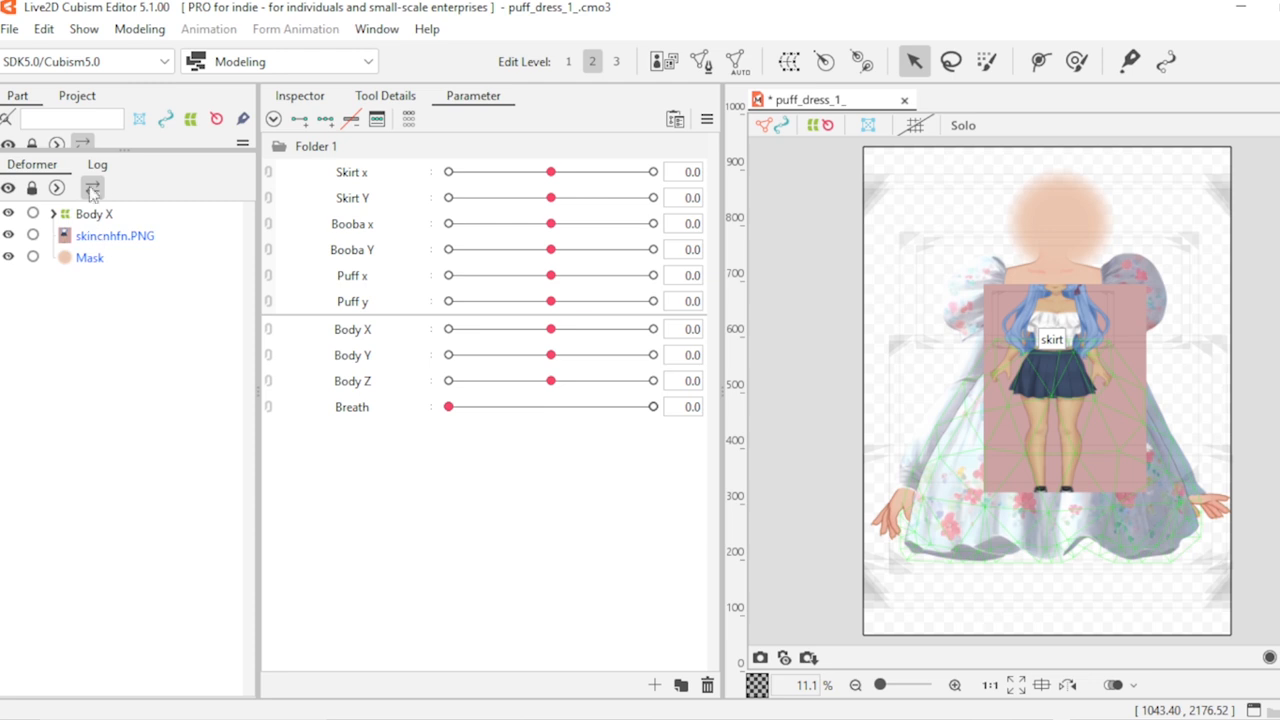
Step: Enlarge the parts list and select the imported skincnhfn.PNG mesh to inspect it over the dress
left_click_drag(126, 150, 126, 350)
left_click(113, 437)
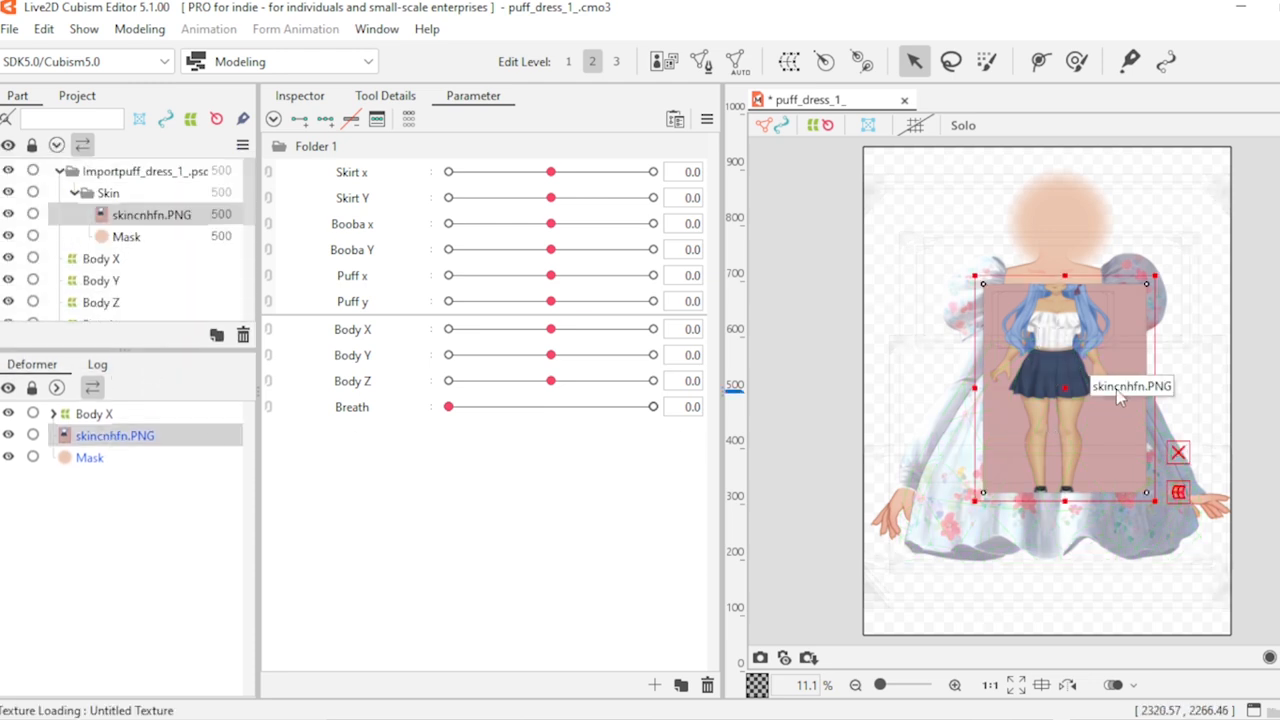
scroll(1075, 392, "up", 3)
scroll(1075, 392, "down", 3)
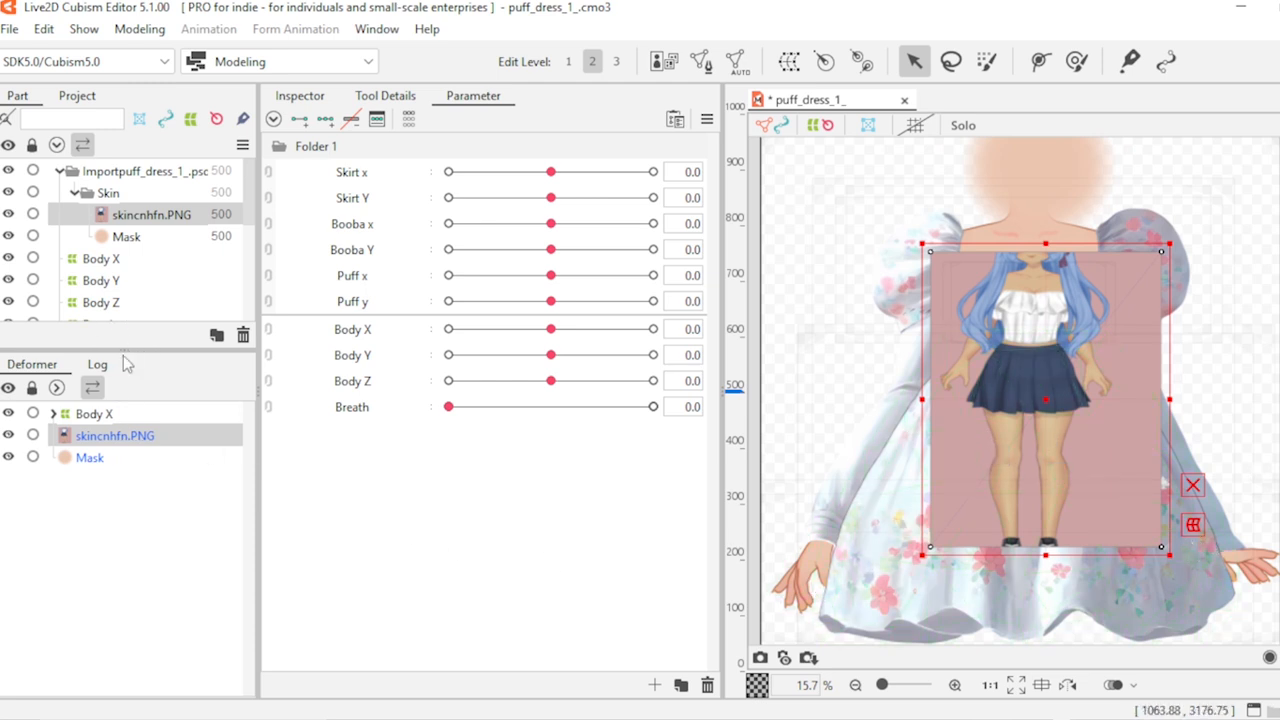
Step: Generate an automatic mesh for the Mask art mesh using the Standard preset
left_click_drag(123, 352, 123, 230)
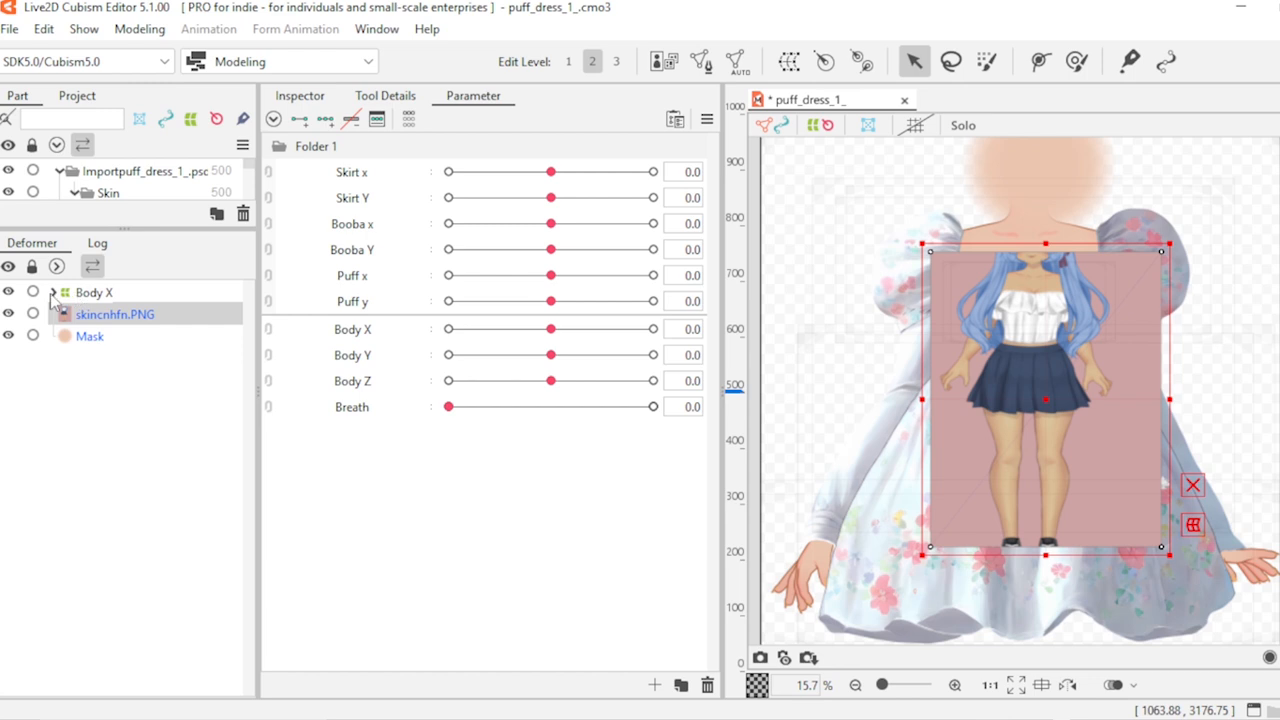
left_click(52, 293)
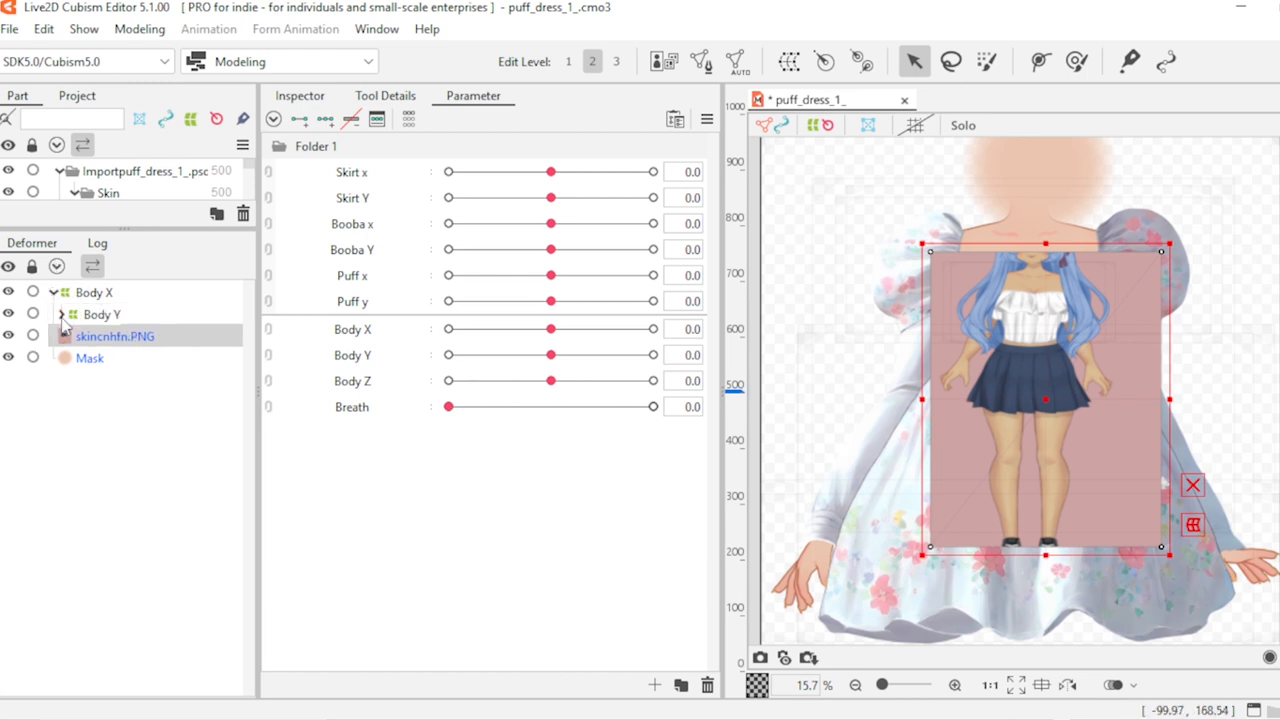
left_click(84, 359)
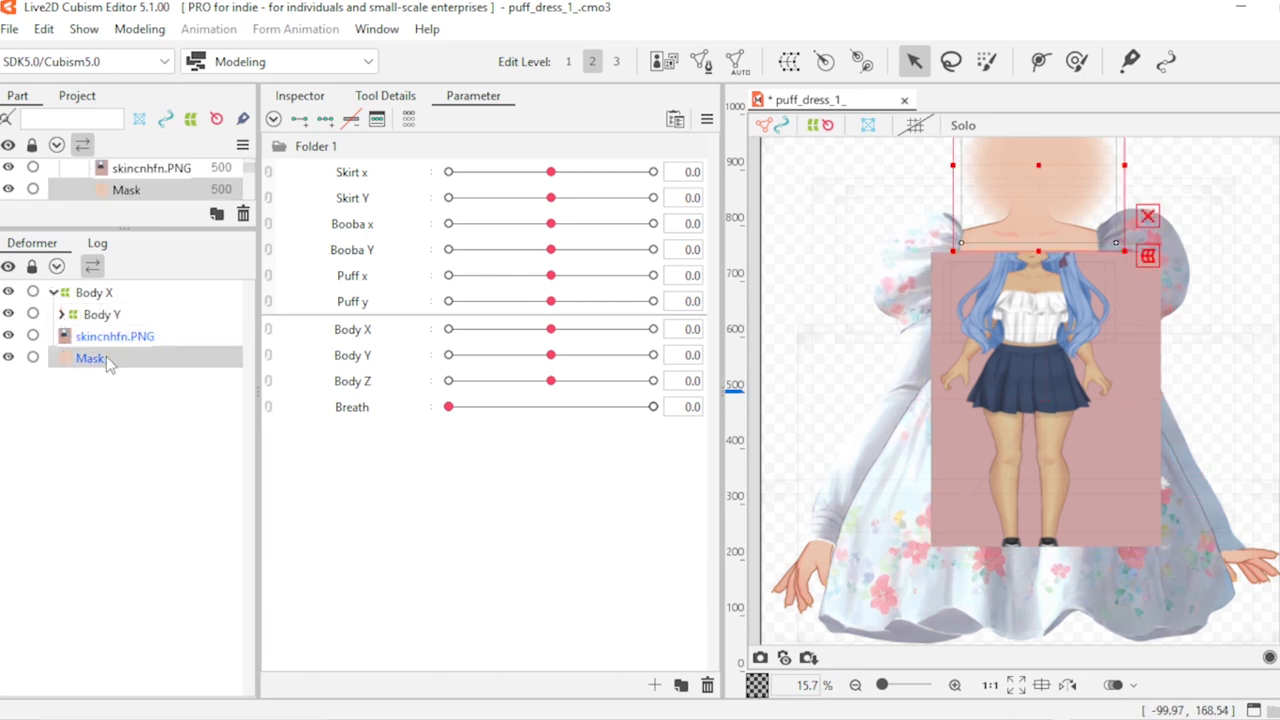
left_click(735, 63)
left_click(740, 270)
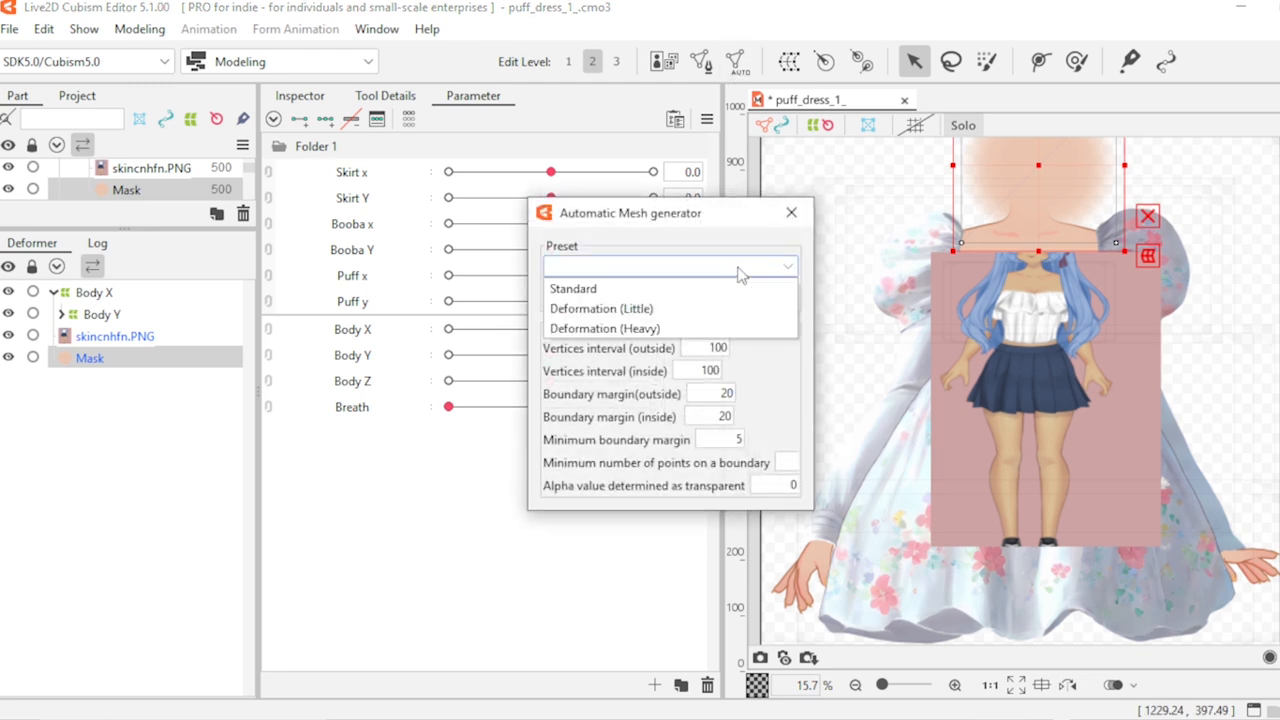
left_click(661, 292)
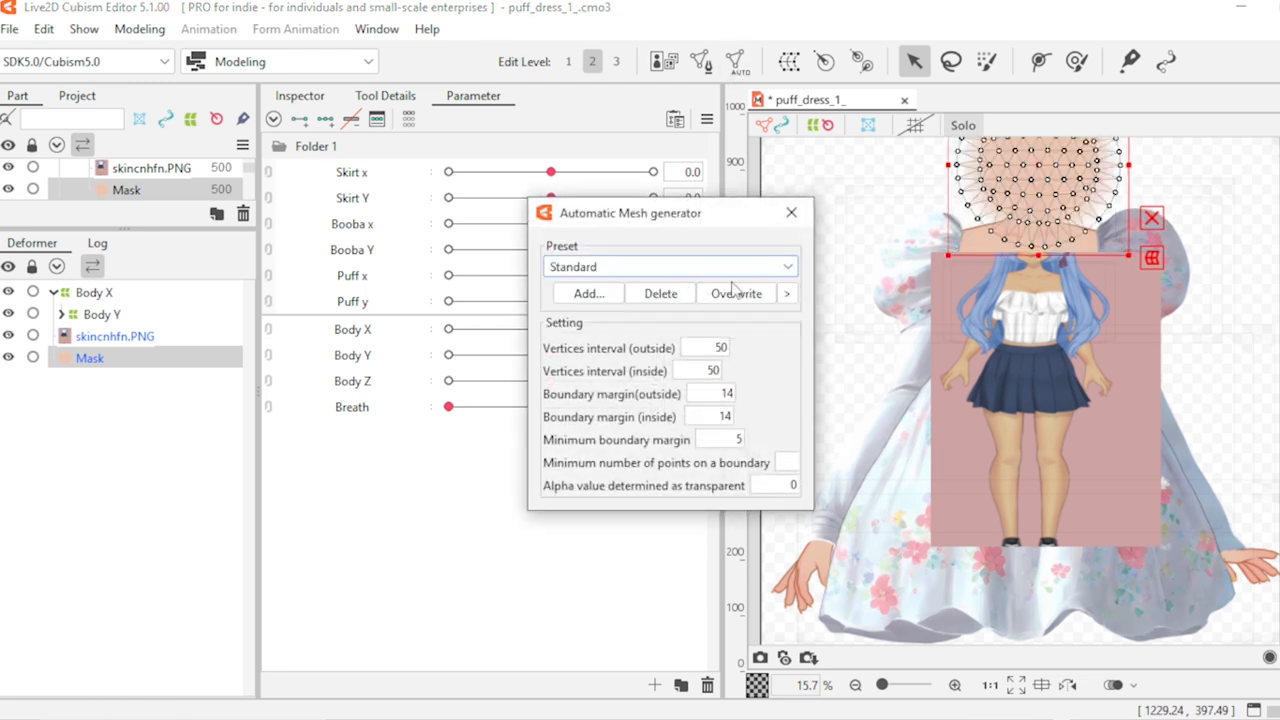
scroll(1089, 412, "down", 2)
scroll(1089, 340, "up", 2)
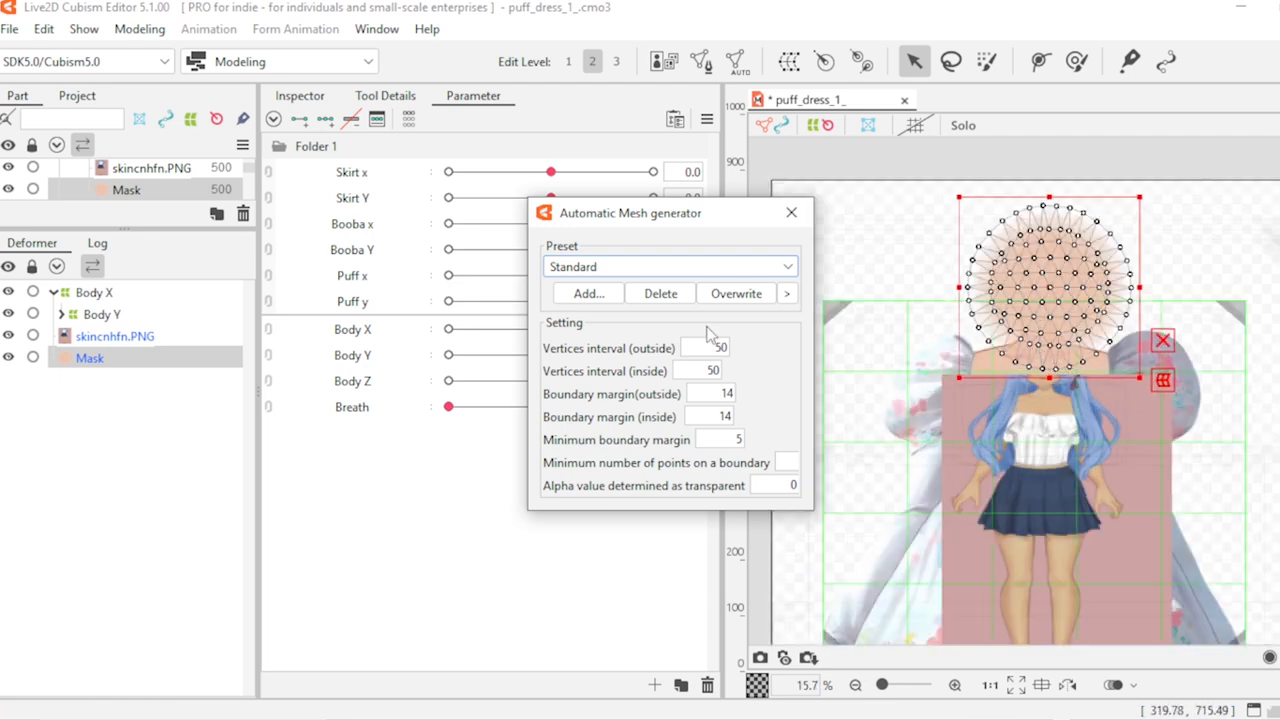
left_click(791, 212)
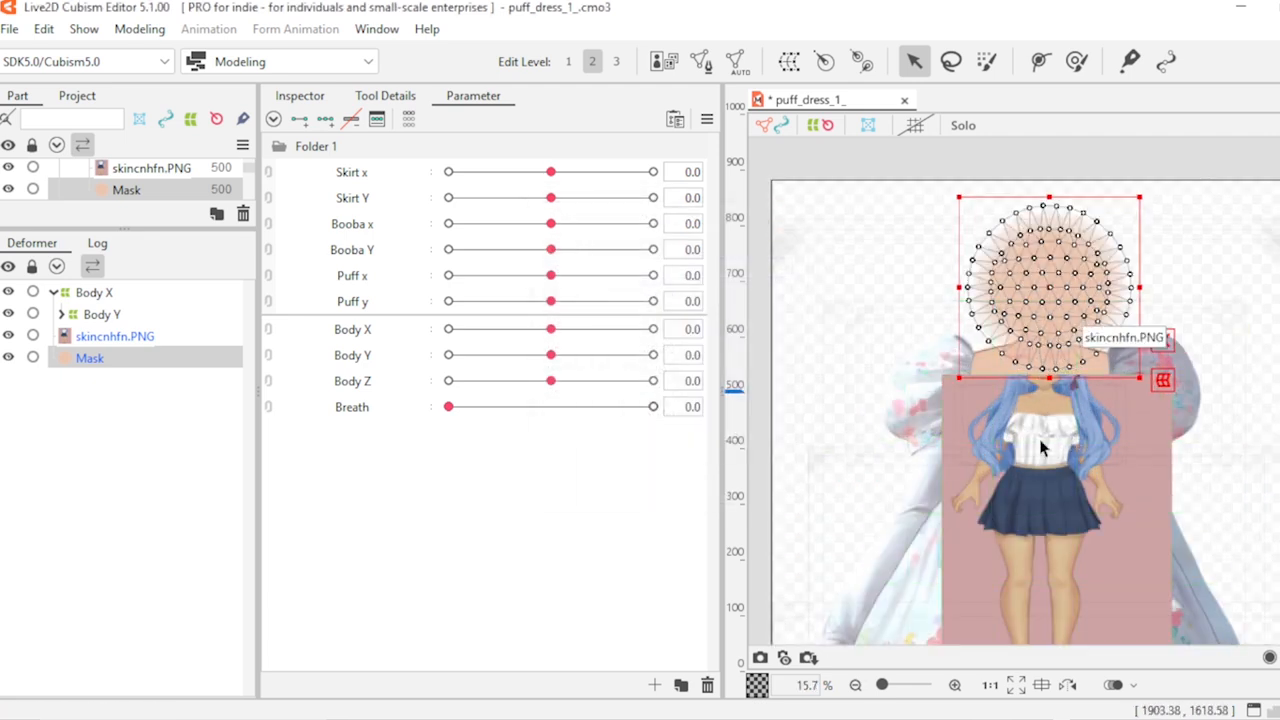
Step: Create a new parameter with name and ID HideSkinToggle and a minimum of 0
left_click(656, 686)
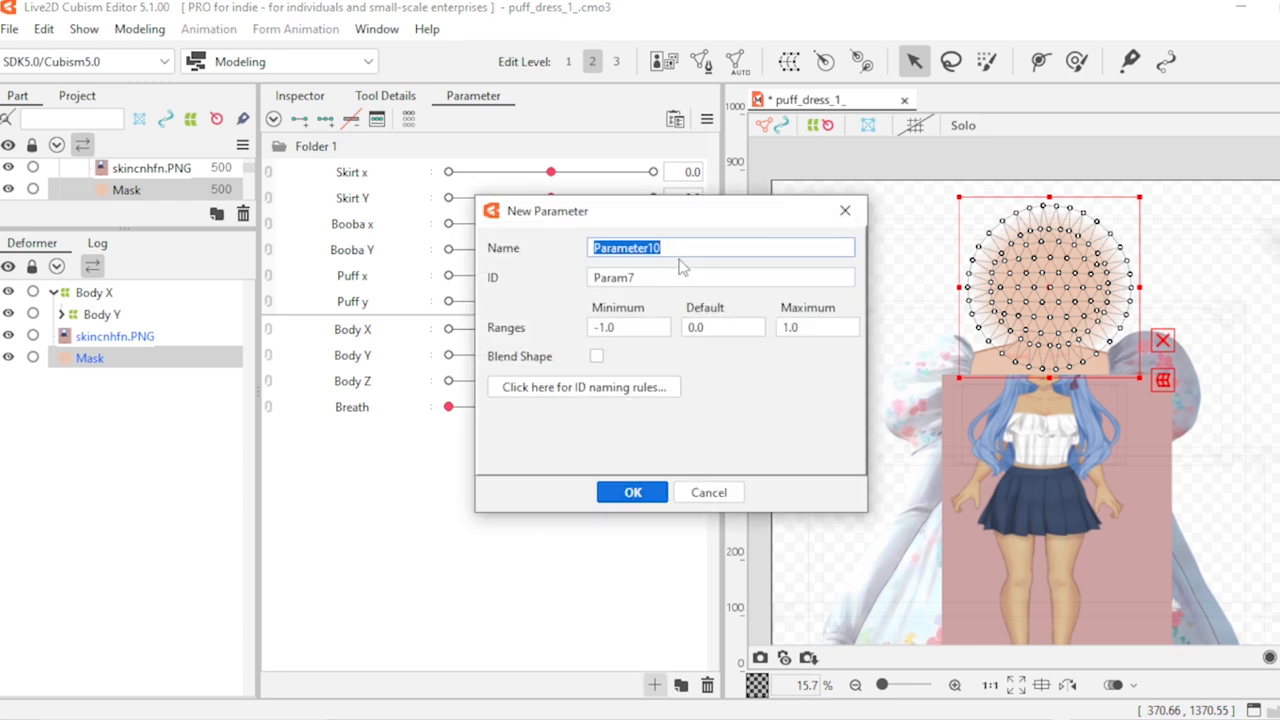
left_click(709, 492)
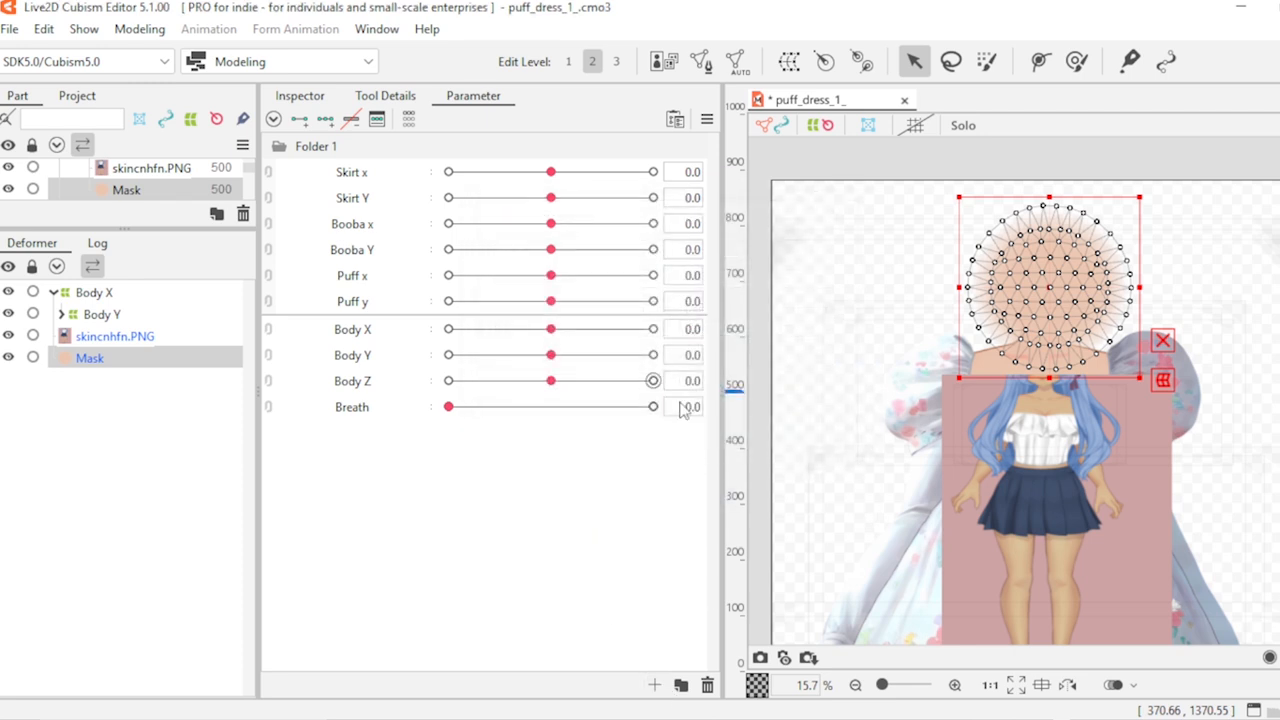
left_click(654, 686)
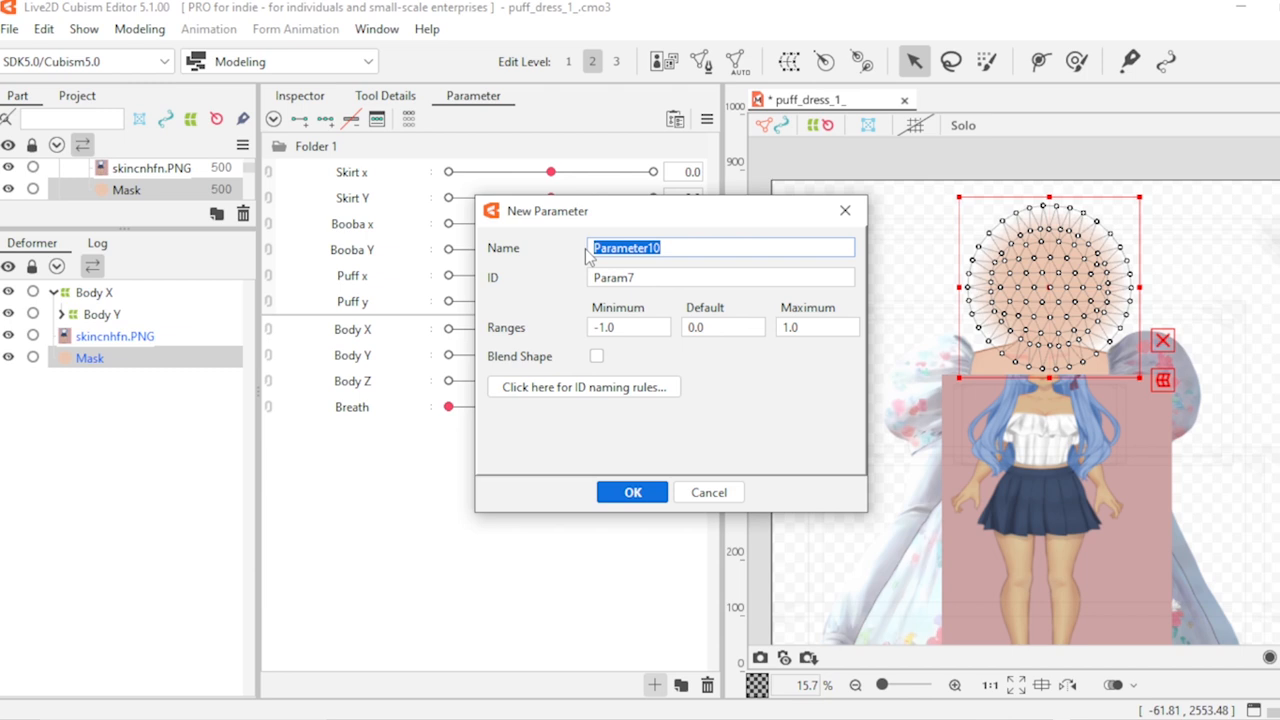
type("HideSkinToggle")
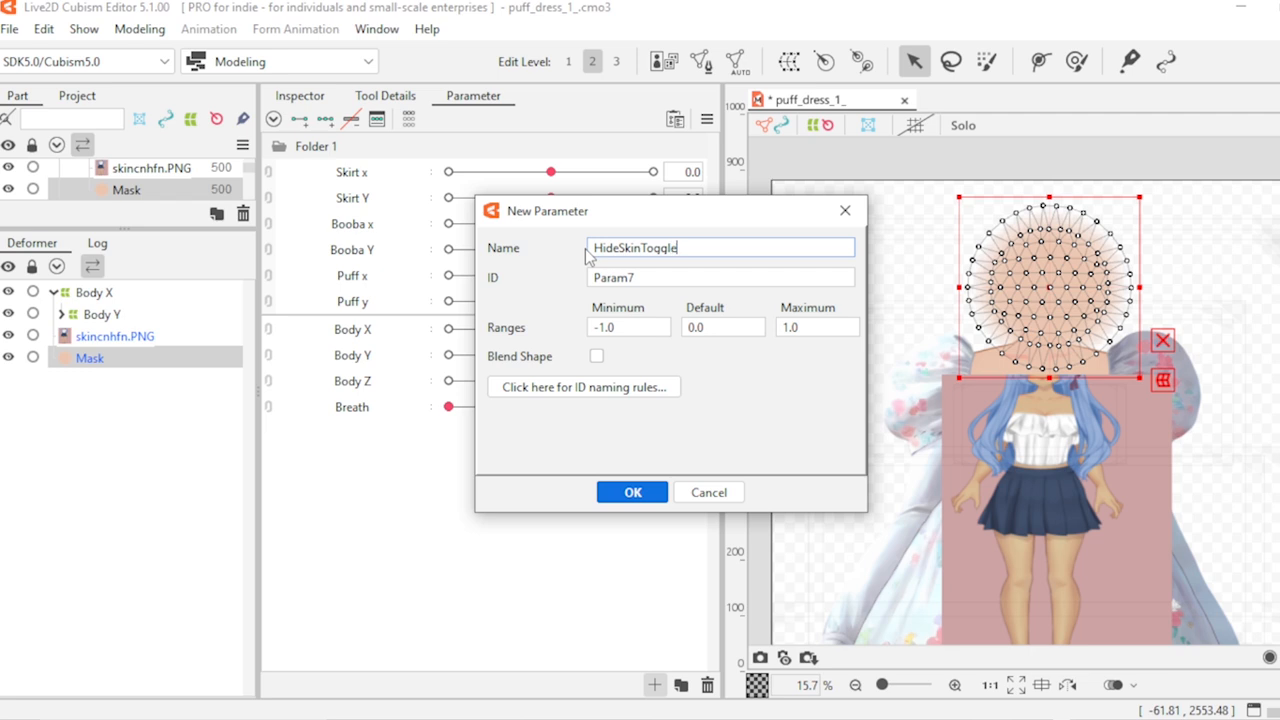
left_click_drag(681, 252, 605, 257)
key("ctrl+c")
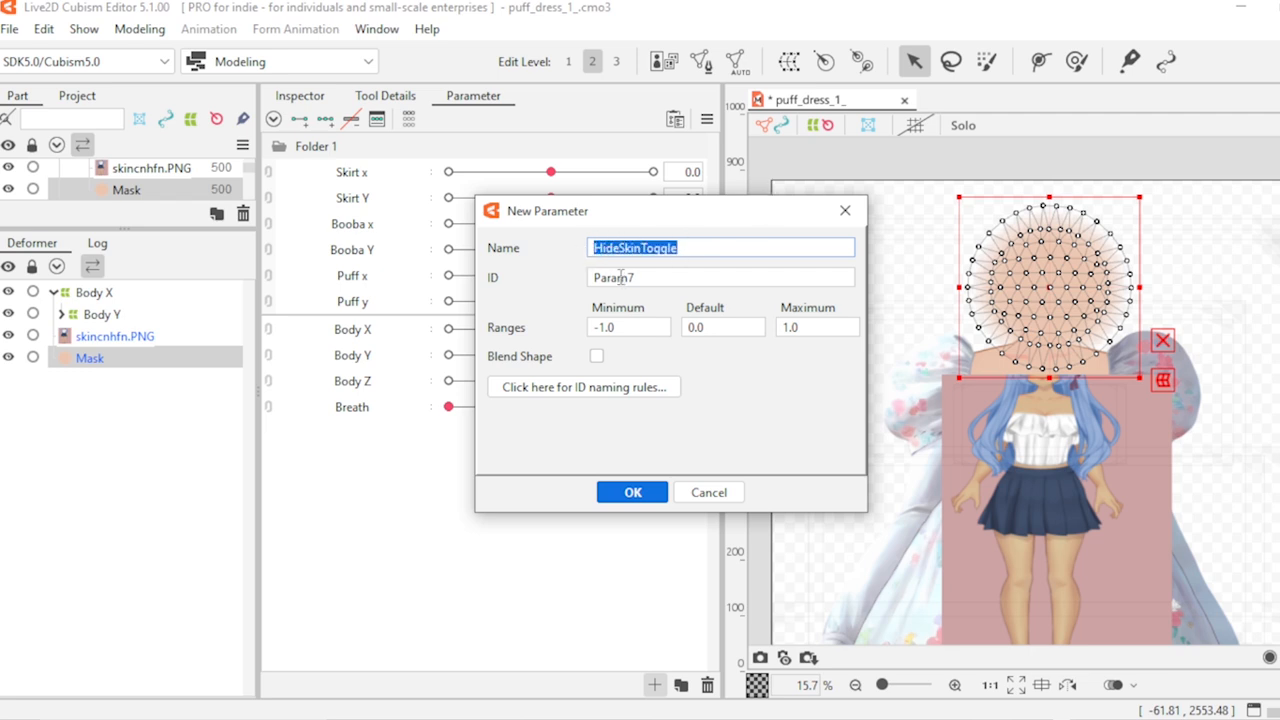
double_click(621, 277)
key("ctrl+v")
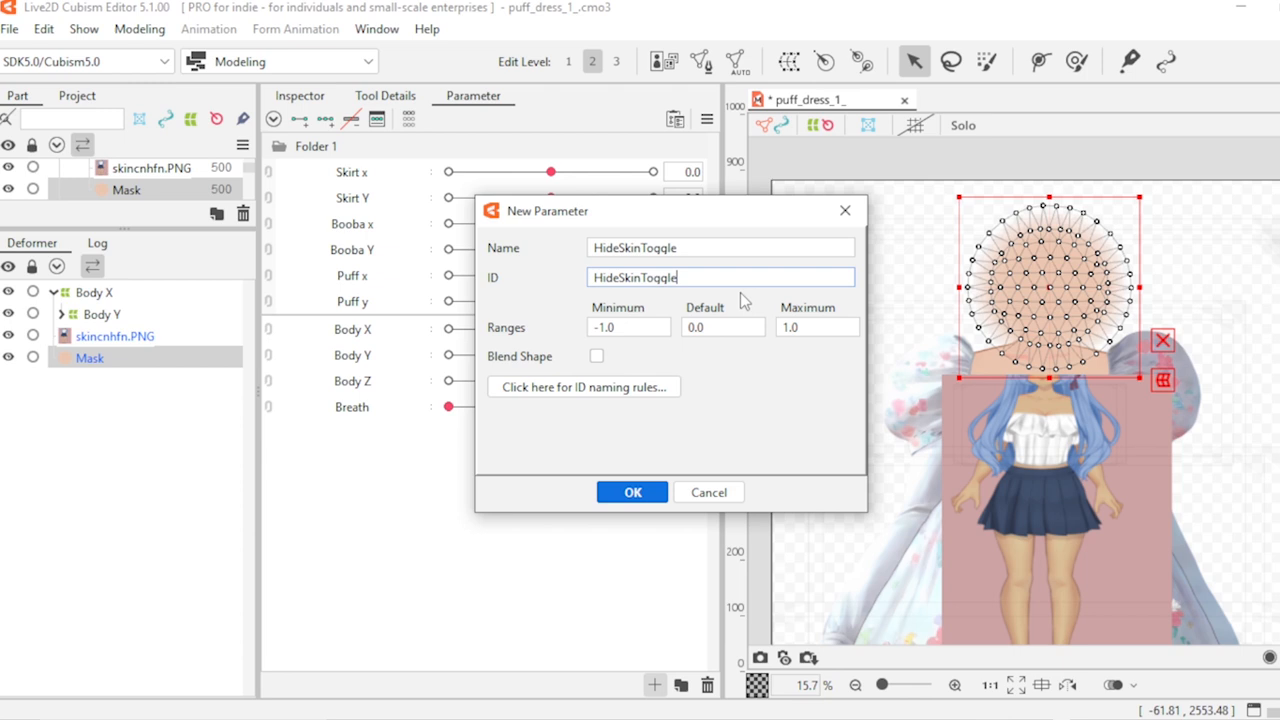
double_click(627, 333)
type("0")
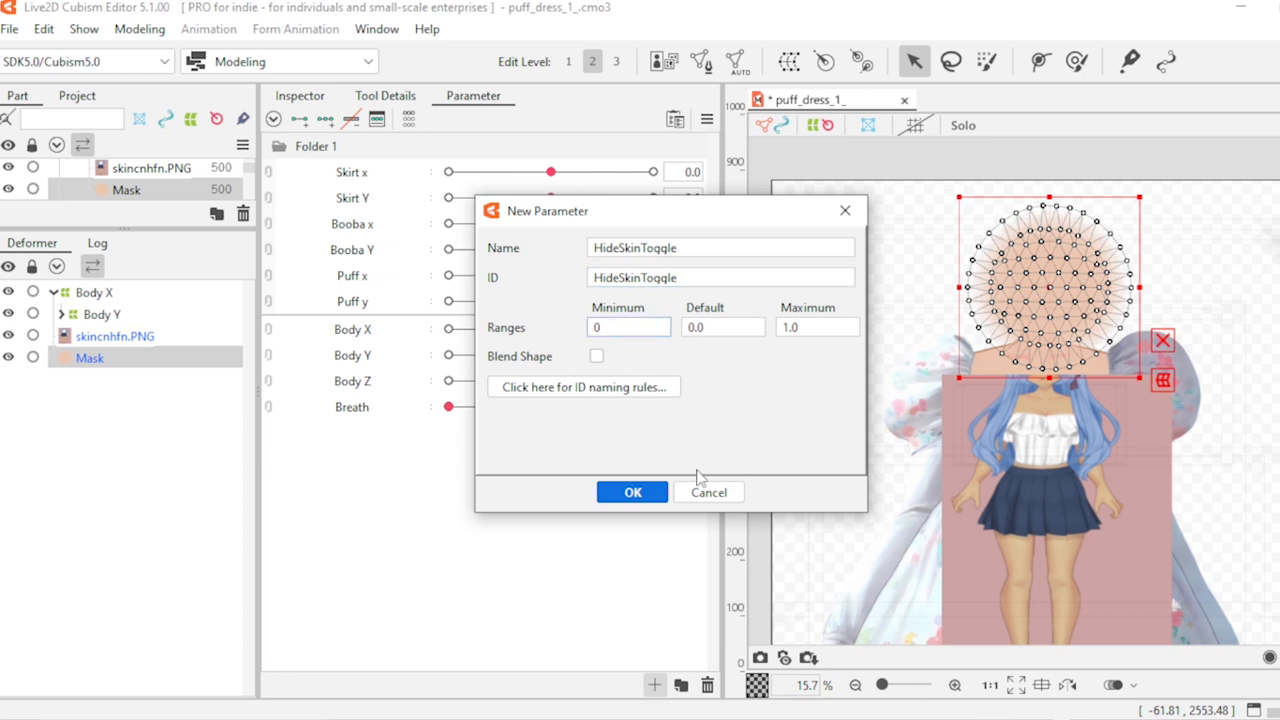
left_click(643, 491)
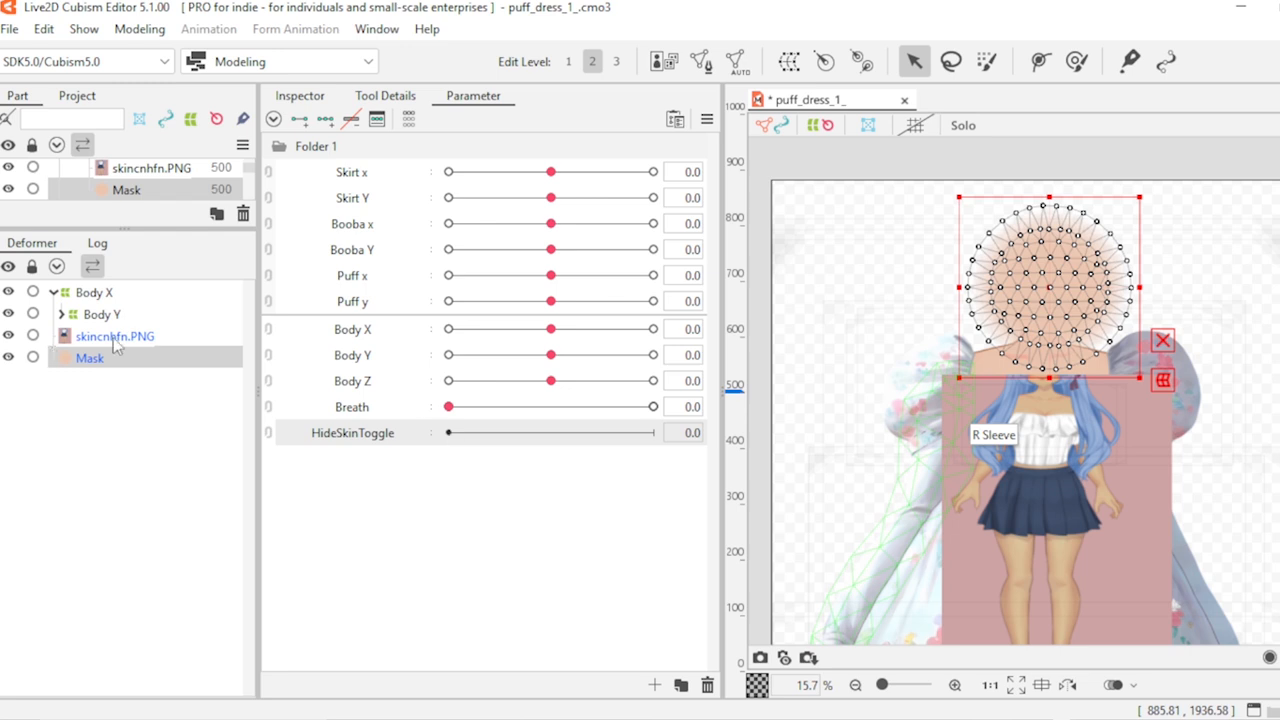
Step: Expand the deformer hierarchy through Body Y, Body Z and Breathe, and select the Breathe deformer to examine its Breath parameter
mouse_move(127, 226)
left_mouse_down()
mouse_move(127, 490)
mouse_move(125, 232)
left_mouse_up()
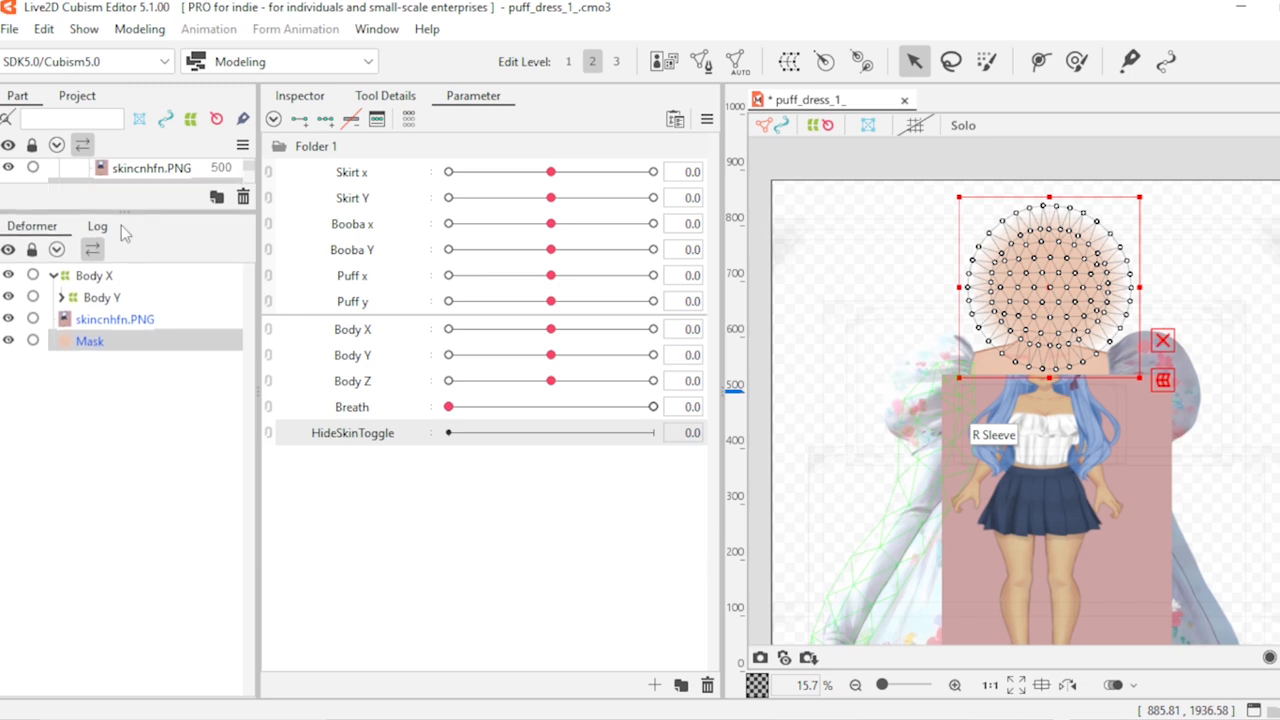
left_click(62, 298)
left_click(69, 320)
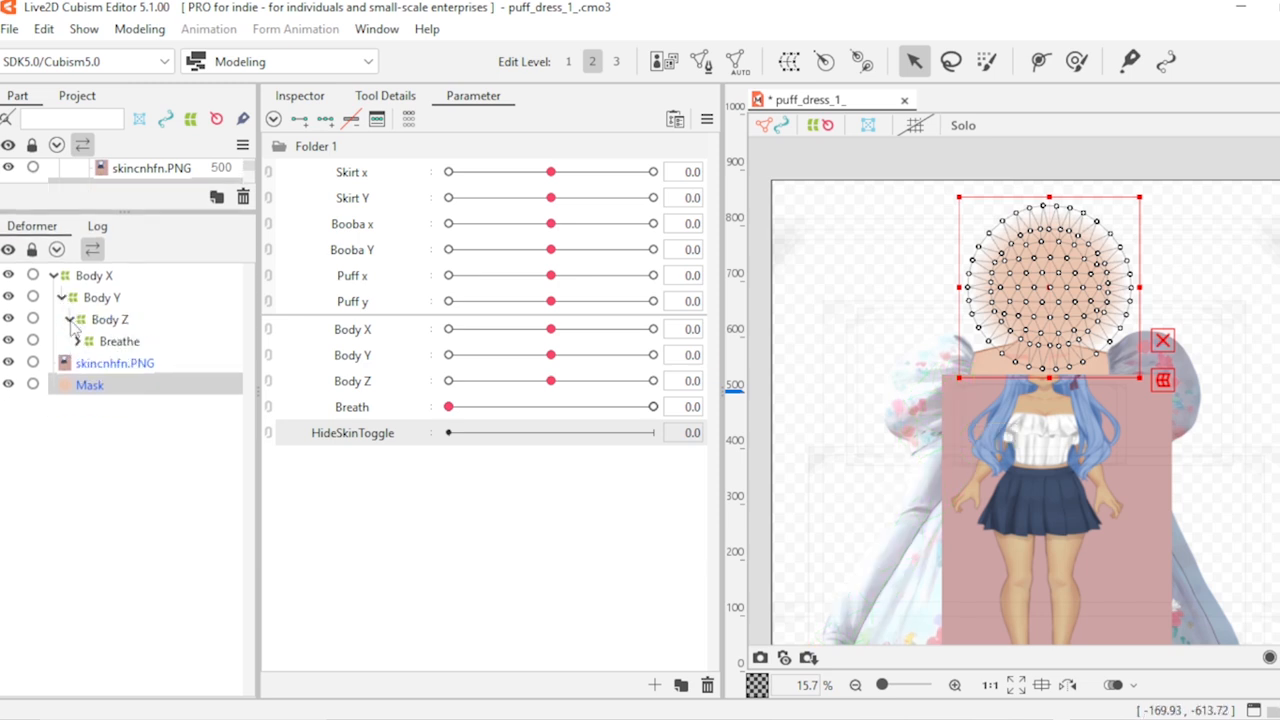
left_click(88, 343)
left_click(78, 342)
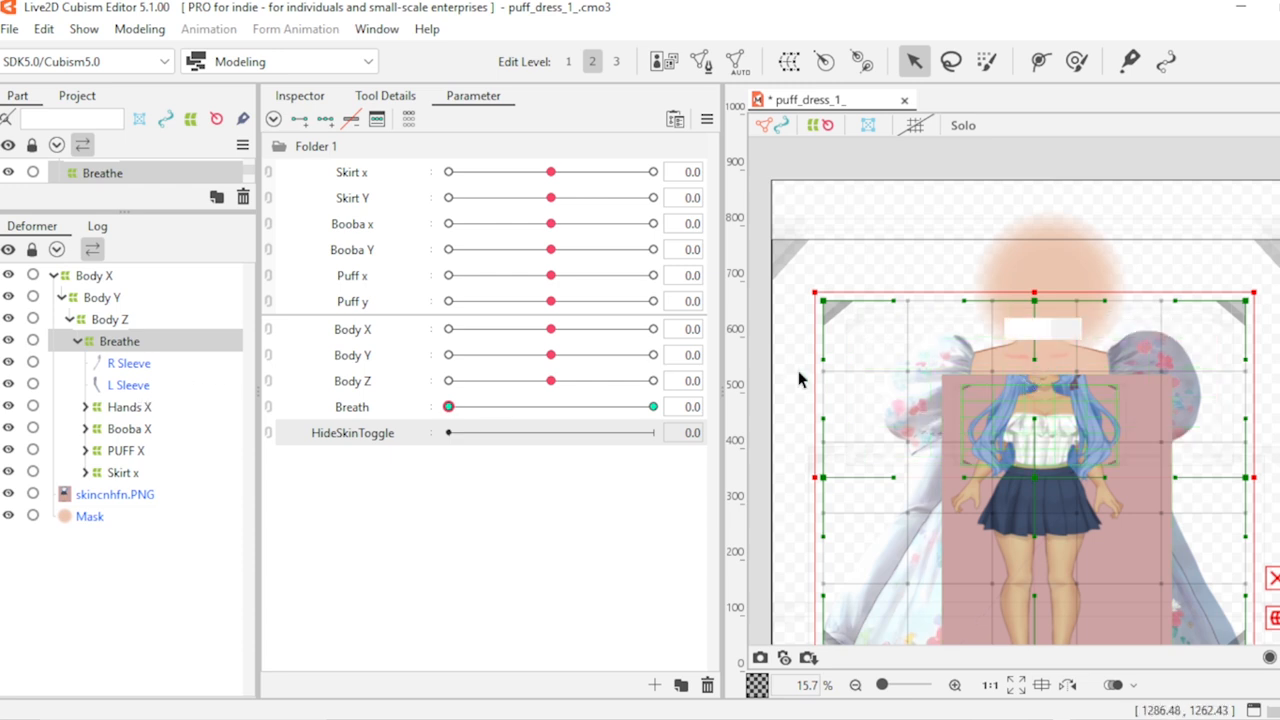
left_click(406, 414)
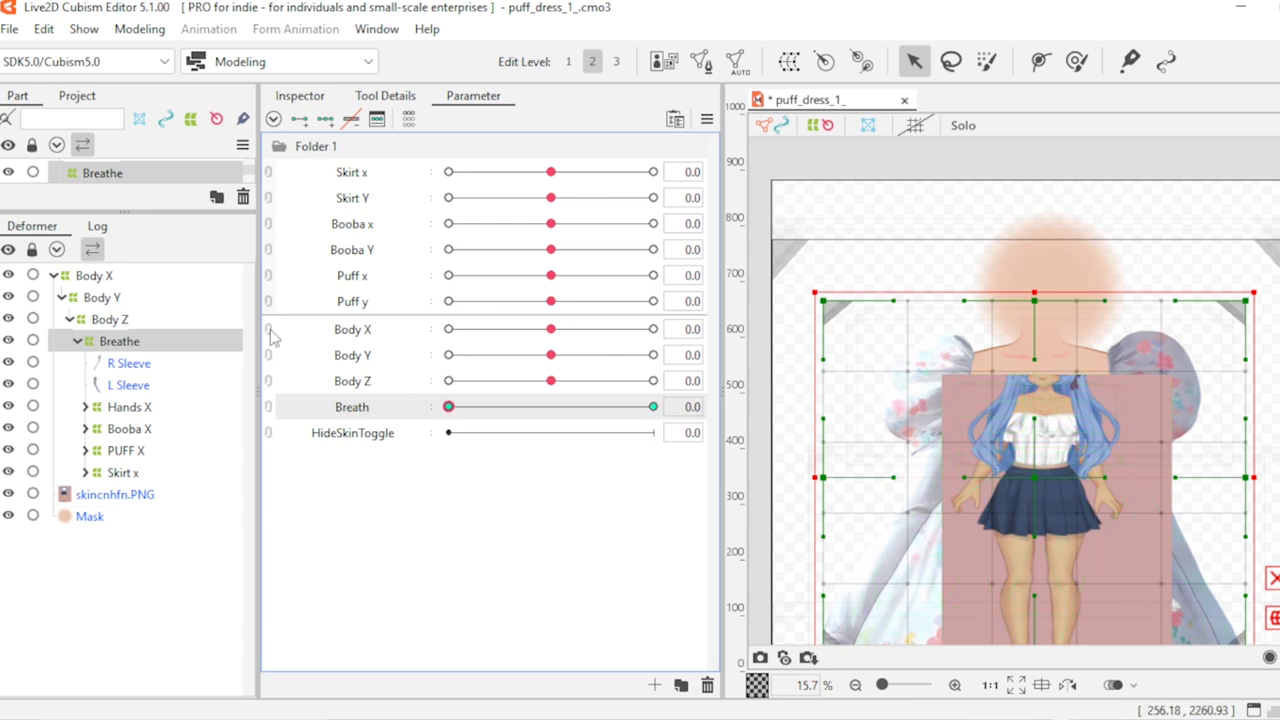
Step: Examine the Hands X and Booba X deformers, expanding Booba X and BoobaY to list the meshes inside
left_click(140, 411)
left_click(126, 431)
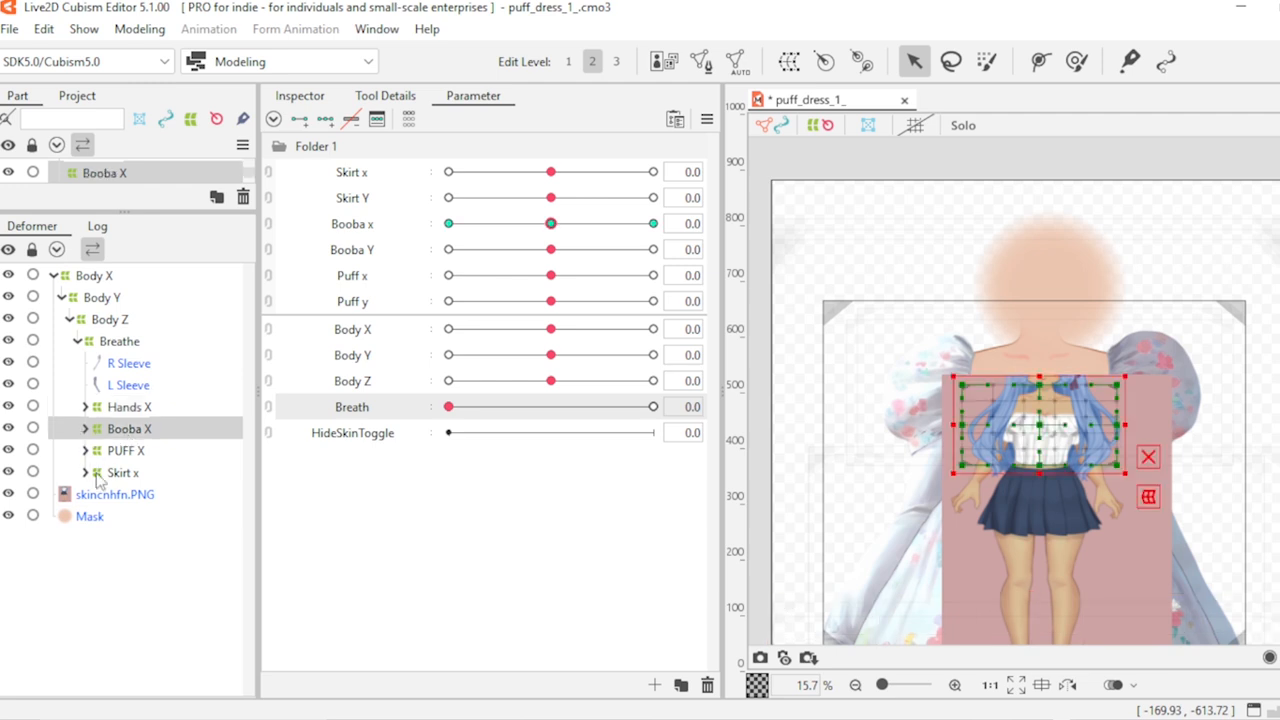
left_click(86, 429)
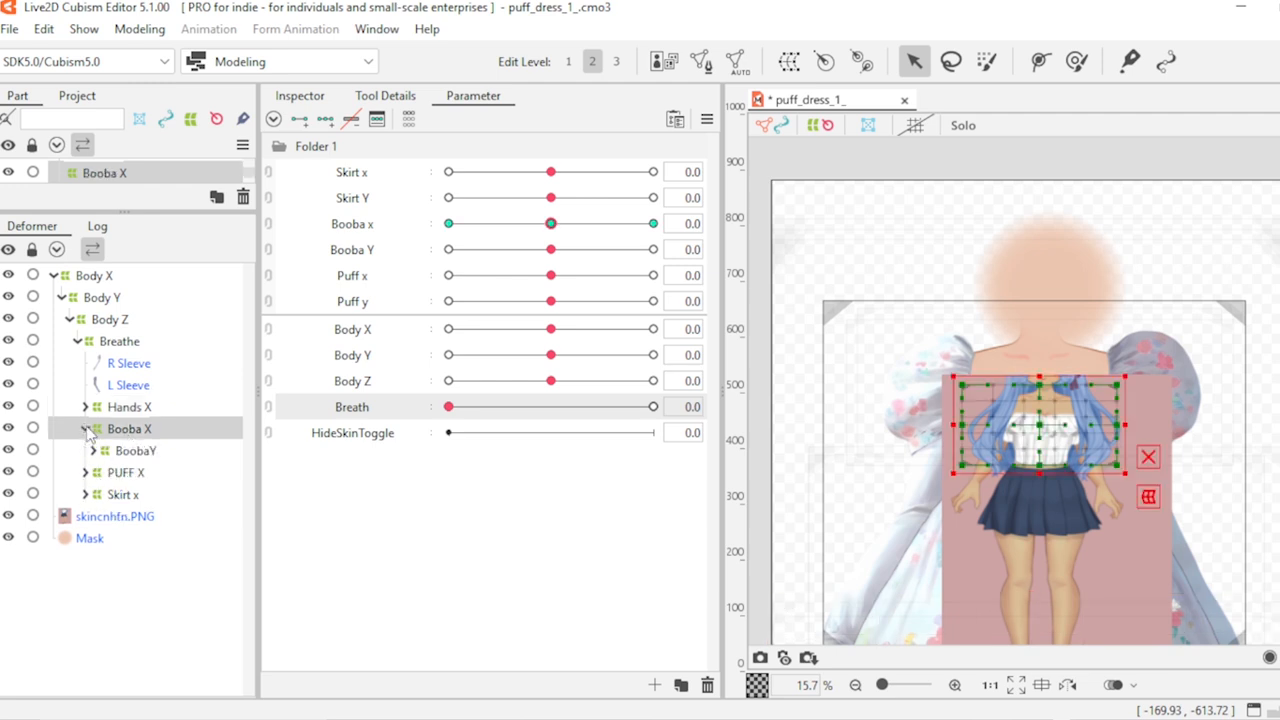
left_click(93, 451)
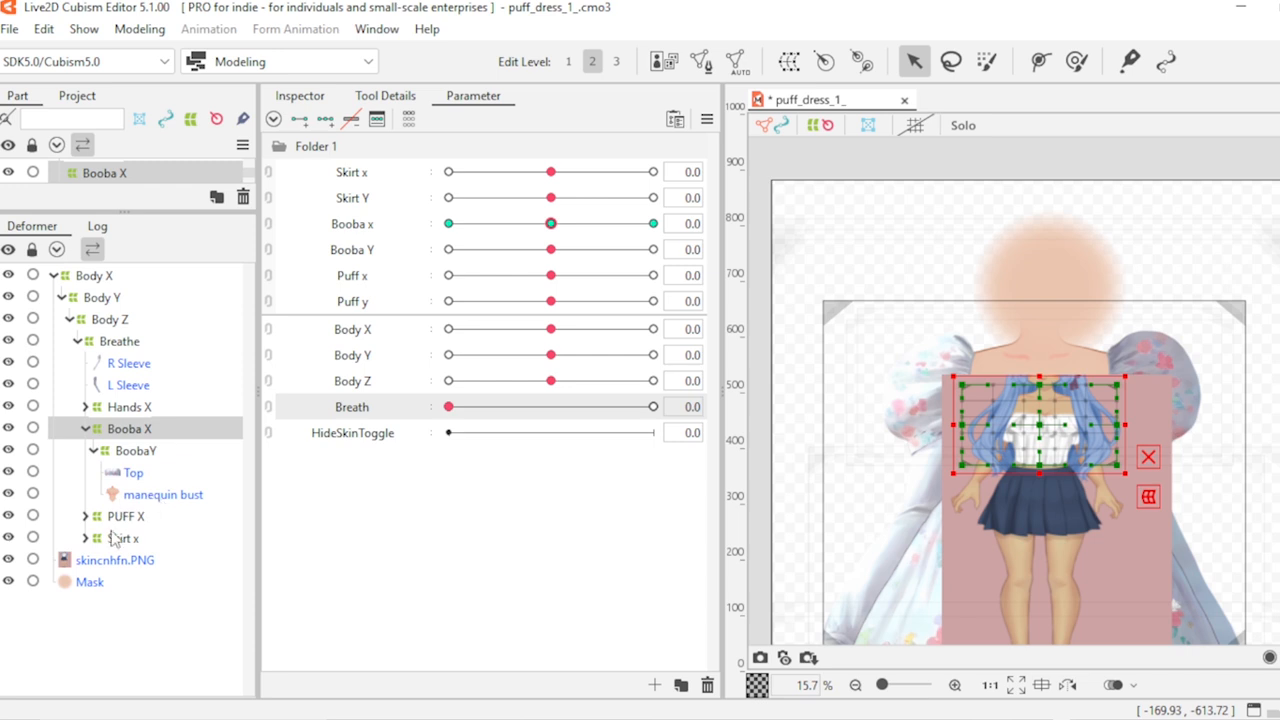
Step: Parent the Mask mesh to the BoobaY deformer in the deformer hierarchy
left_click(87, 586)
left_click_drag(83, 590, 146, 506)
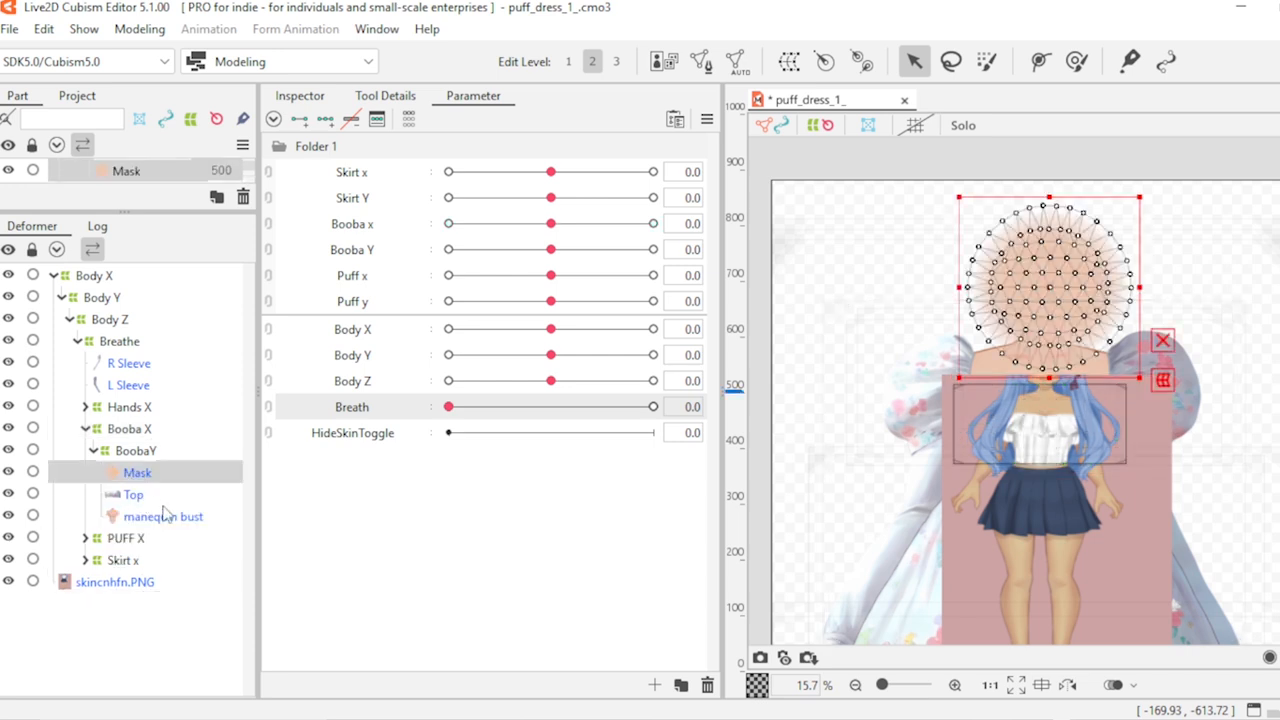
left_click(137, 455)
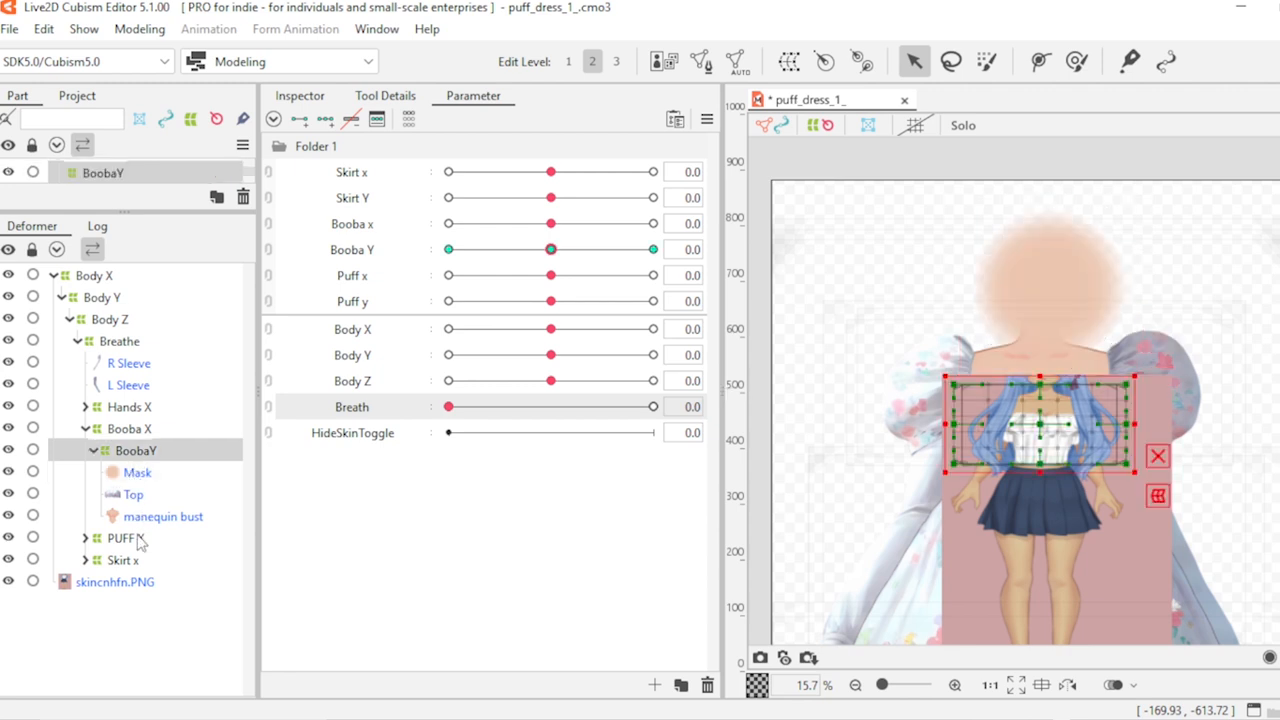
left_click(136, 474)
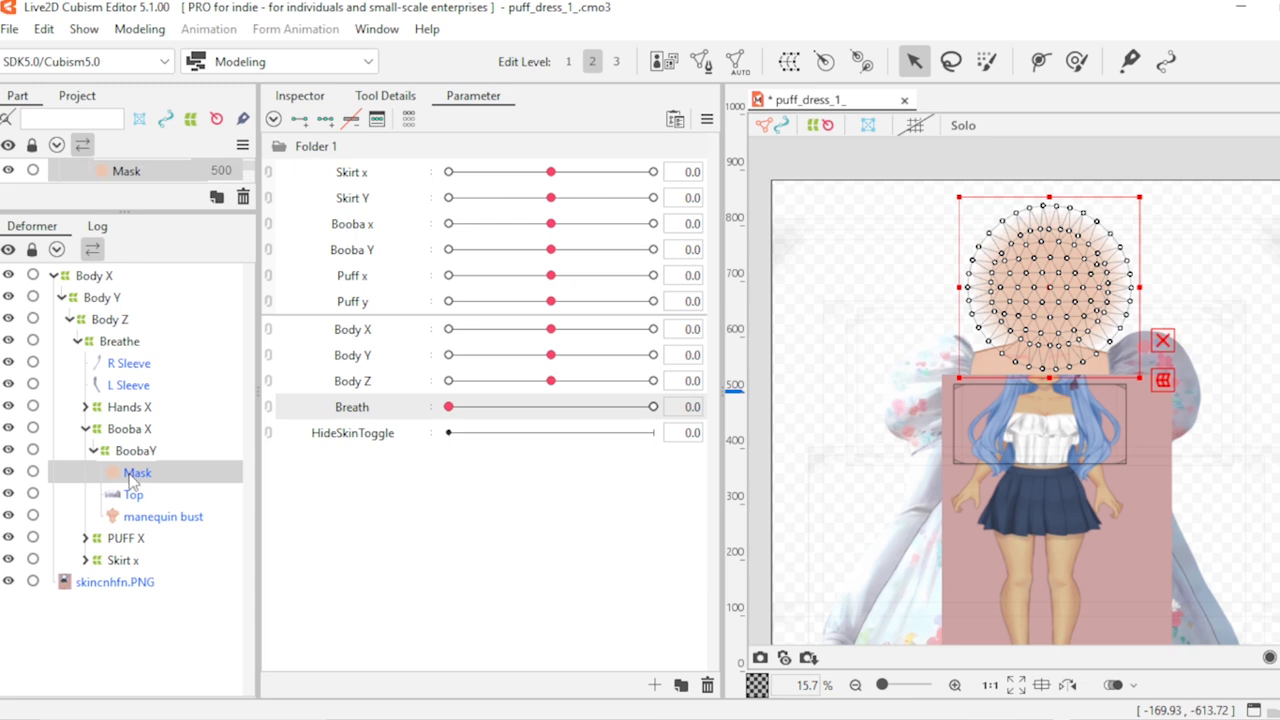
Step: Parent the Mask mesh directly to the Body Z deformer, outside Breathe, and collapse the Breathe group
left_click_drag(136, 476, 143, 357)
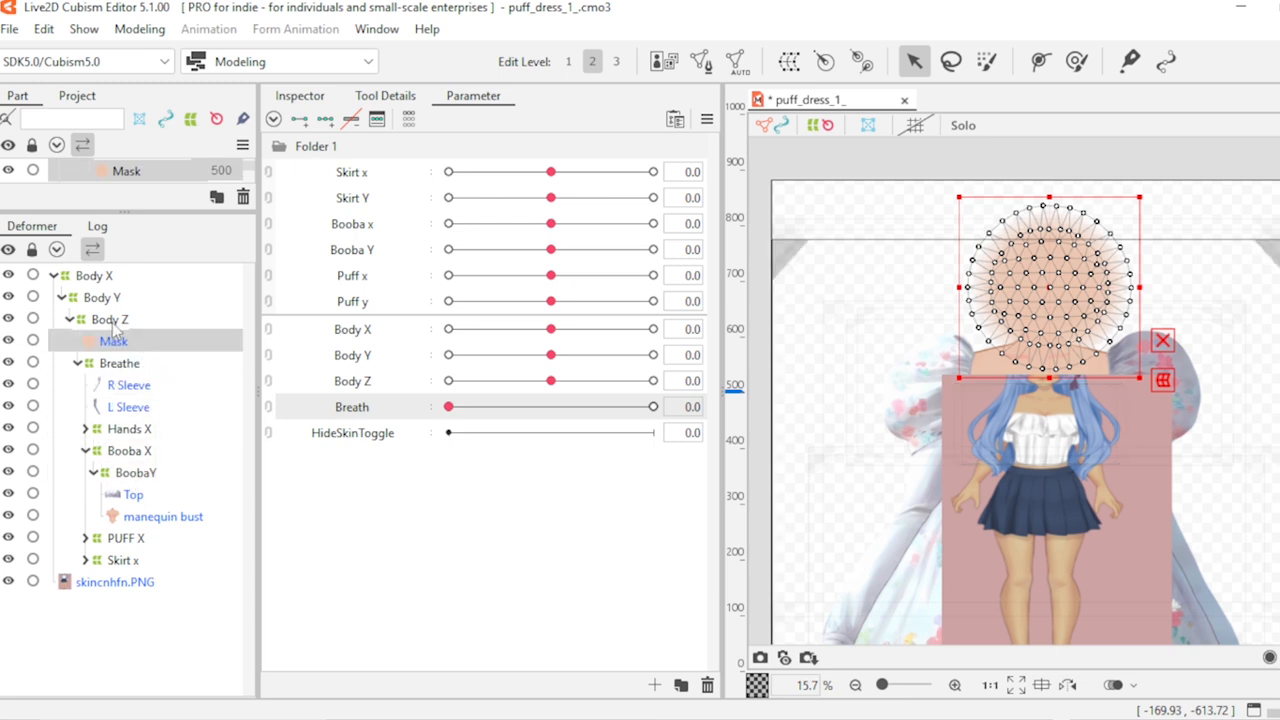
left_click(113, 324)
left_click(104, 300)
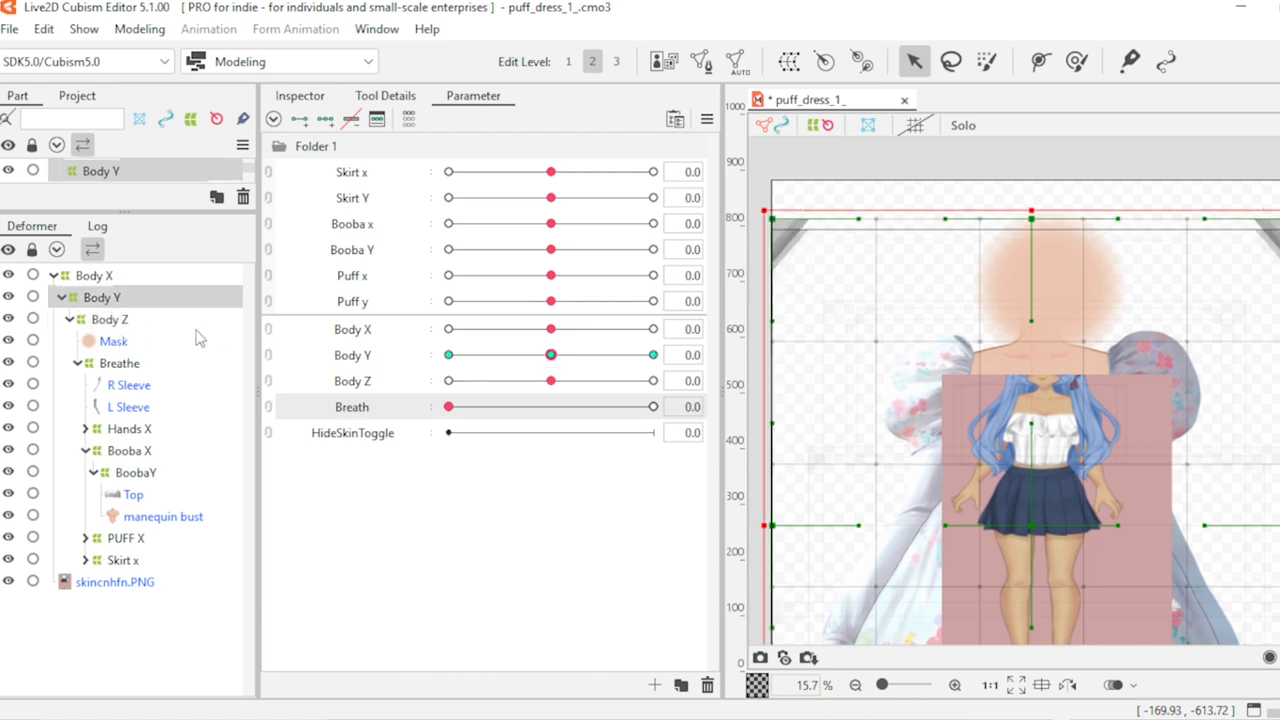
left_click(77, 363)
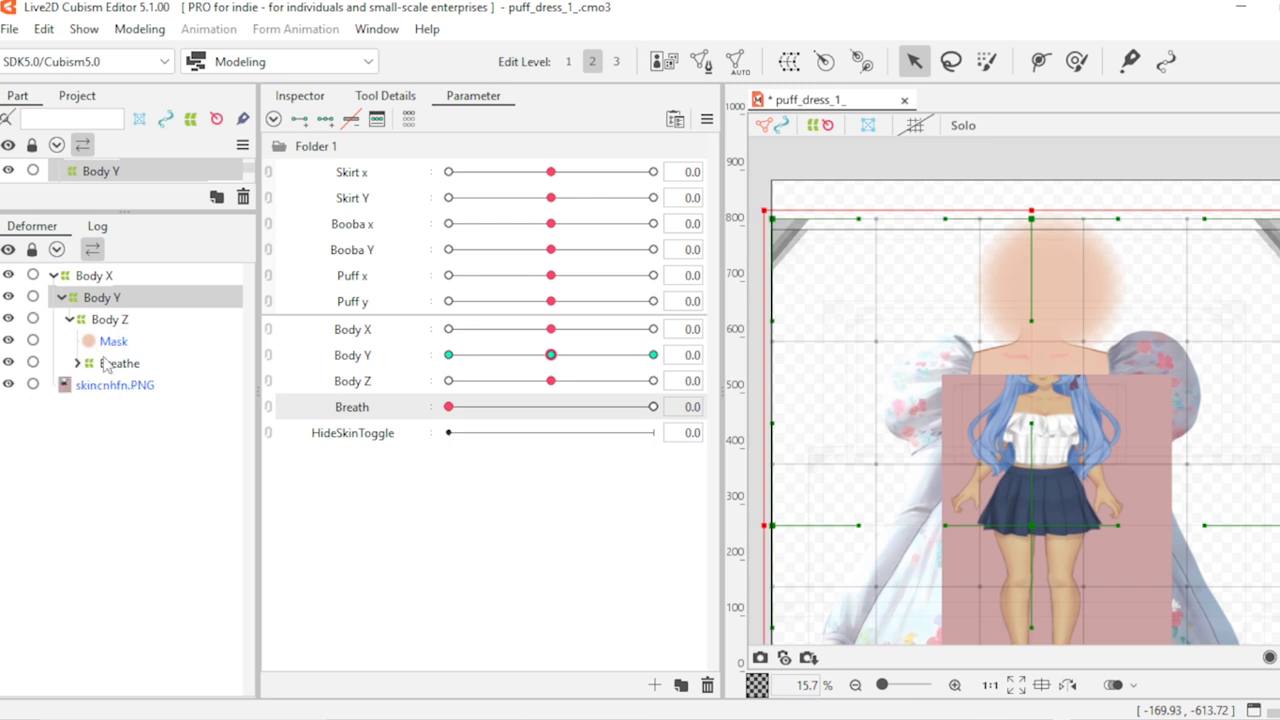
Step: Set the Mask mesh's opacity to 0%
left_click(115, 341)
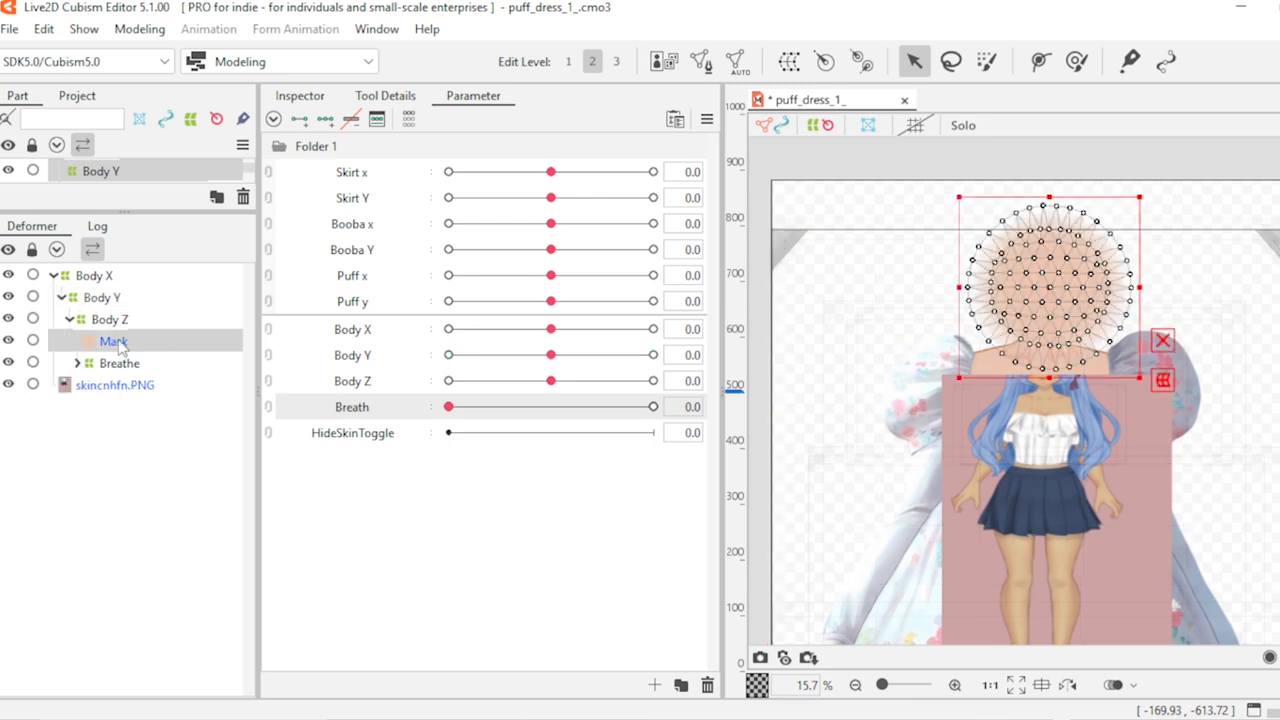
left_click(384, 440)
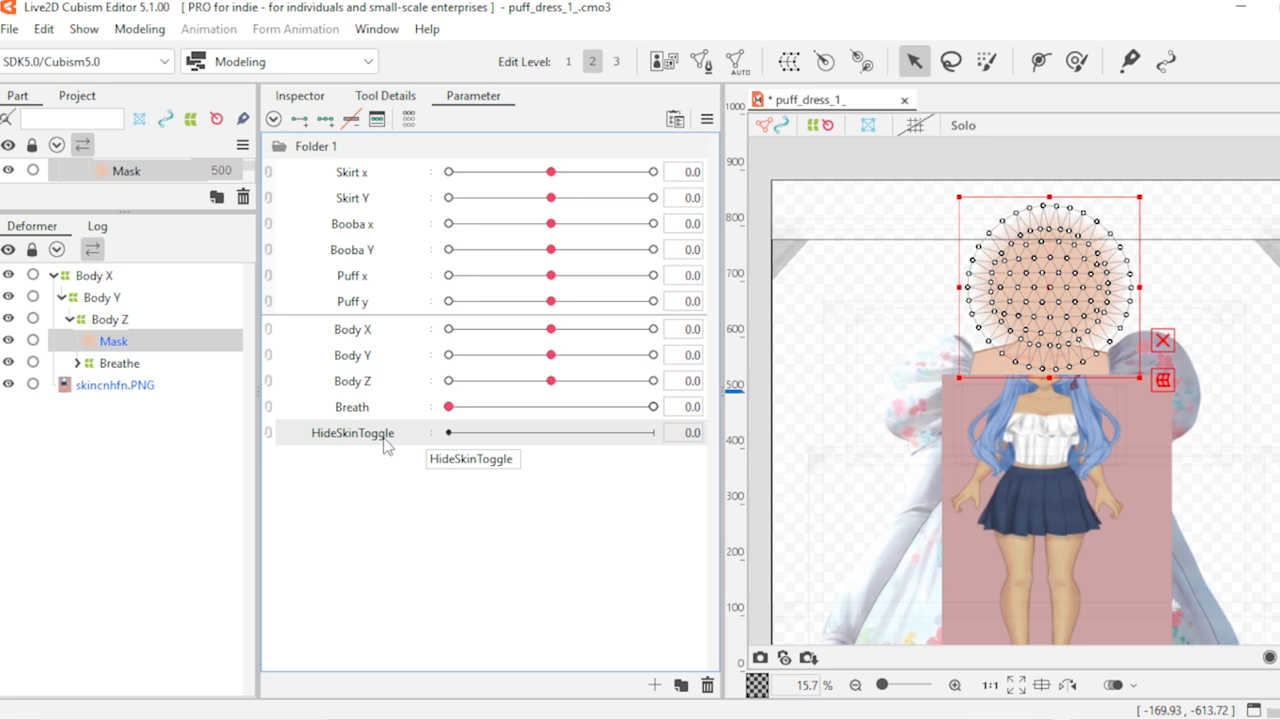
left_click(300, 104)
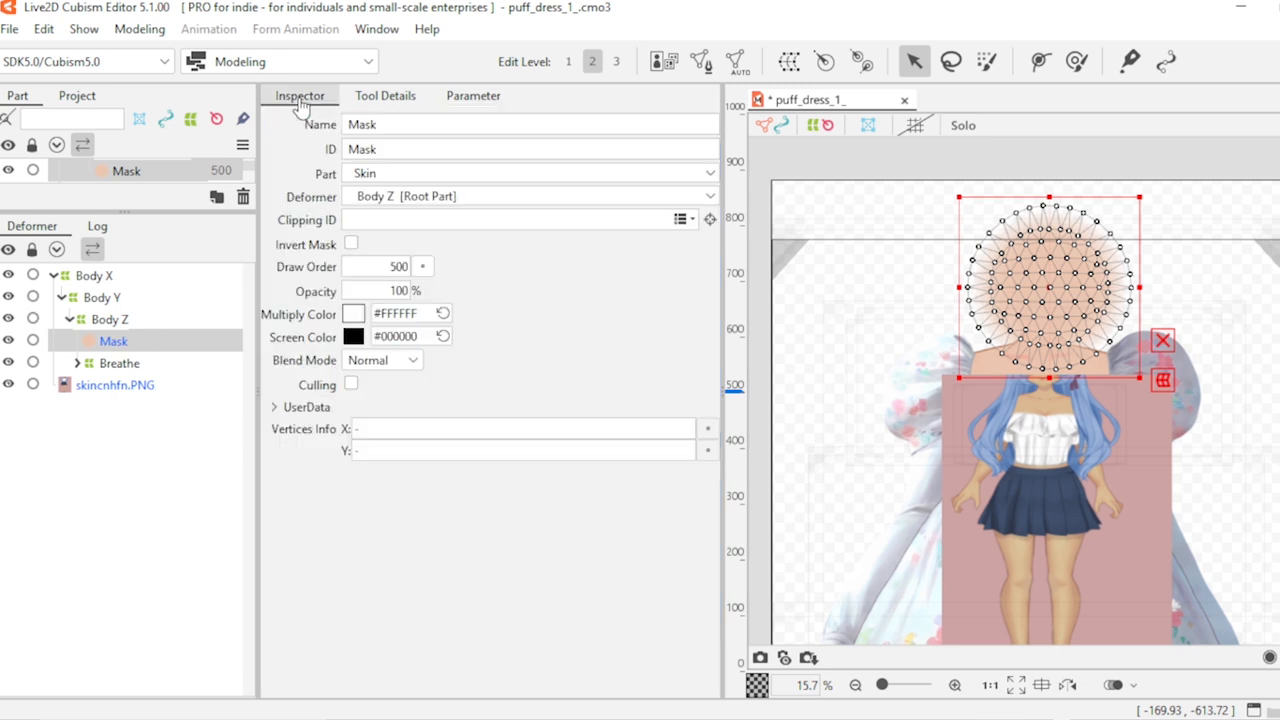
left_click(395, 291)
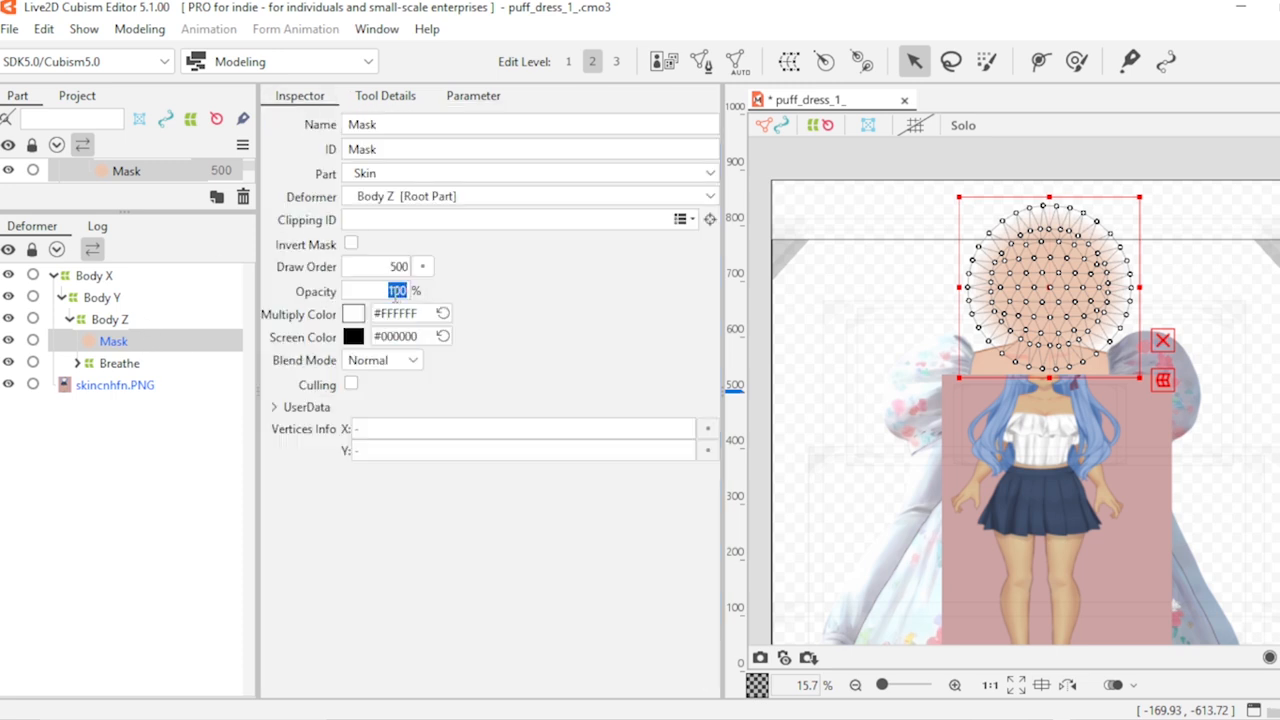
type("0")
key("Return")
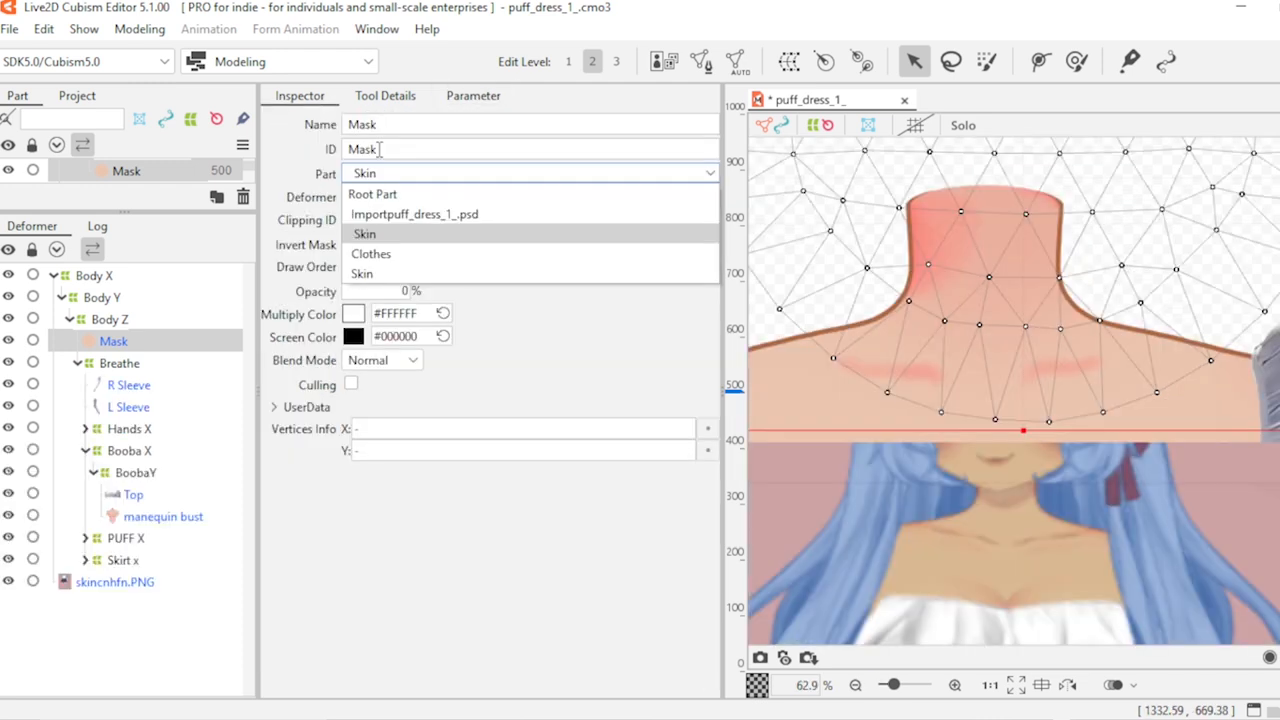
Step: Clip the manequin bust mesh with the clipping ID Mask and invert the mask
left_click(380, 149)
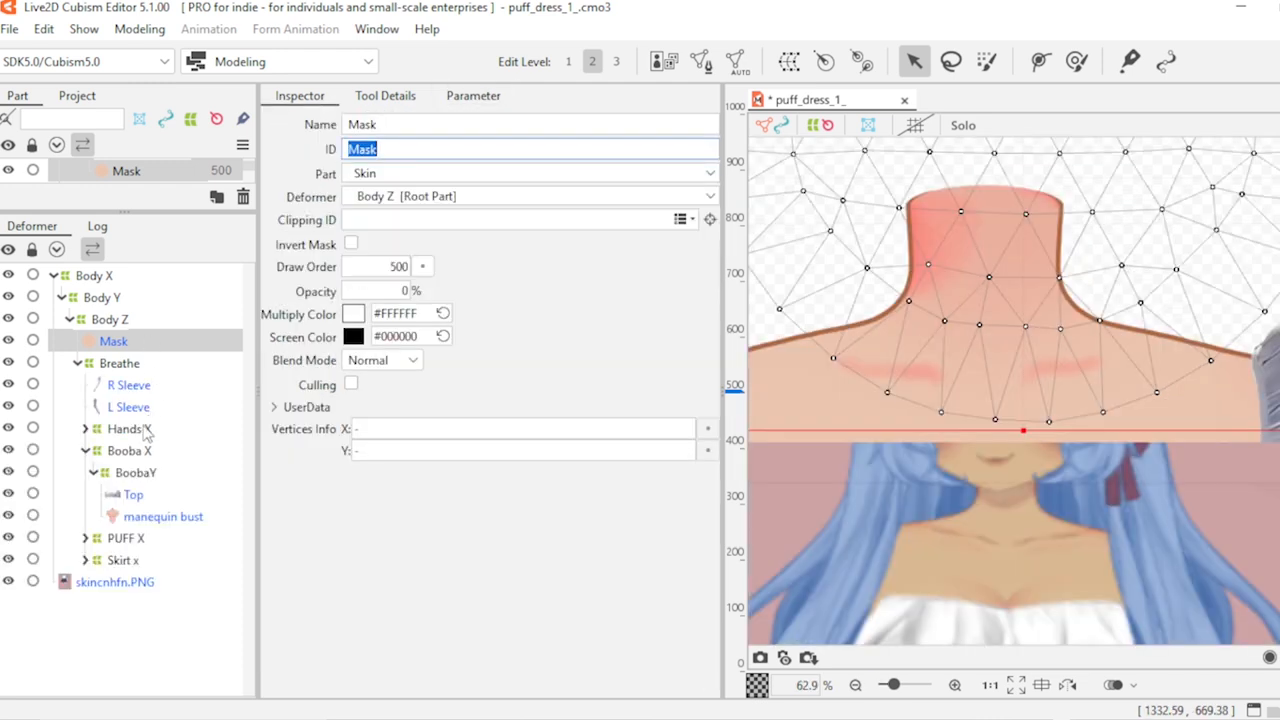
left_click(138, 518)
left_click(376, 220)
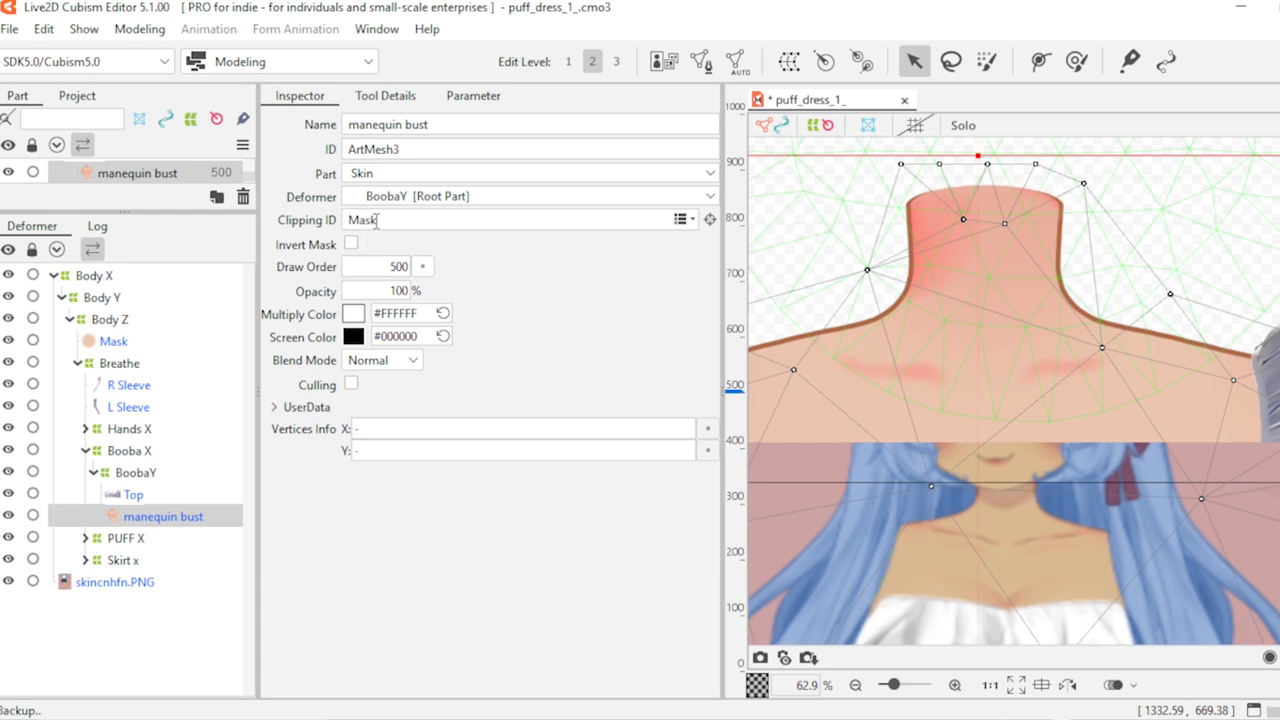
type("Mask")
key("Return")
scroll(961, 280, "down", 3)
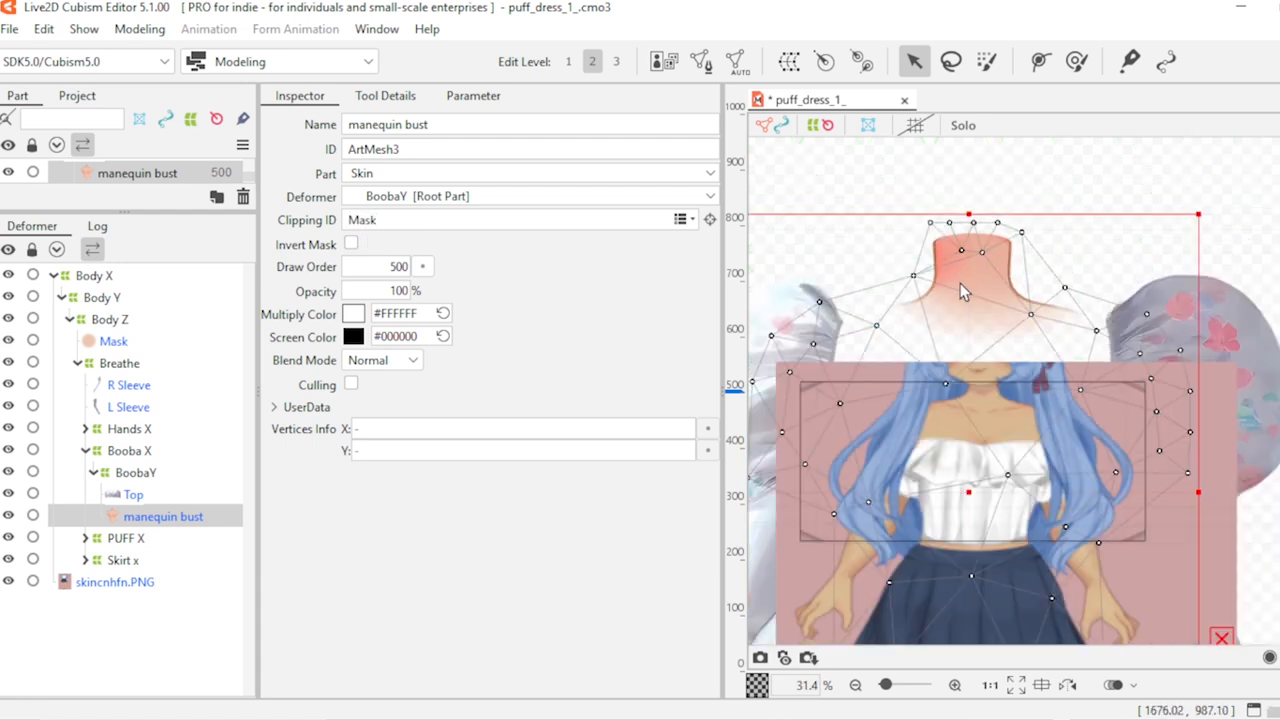
left_click(351, 244)
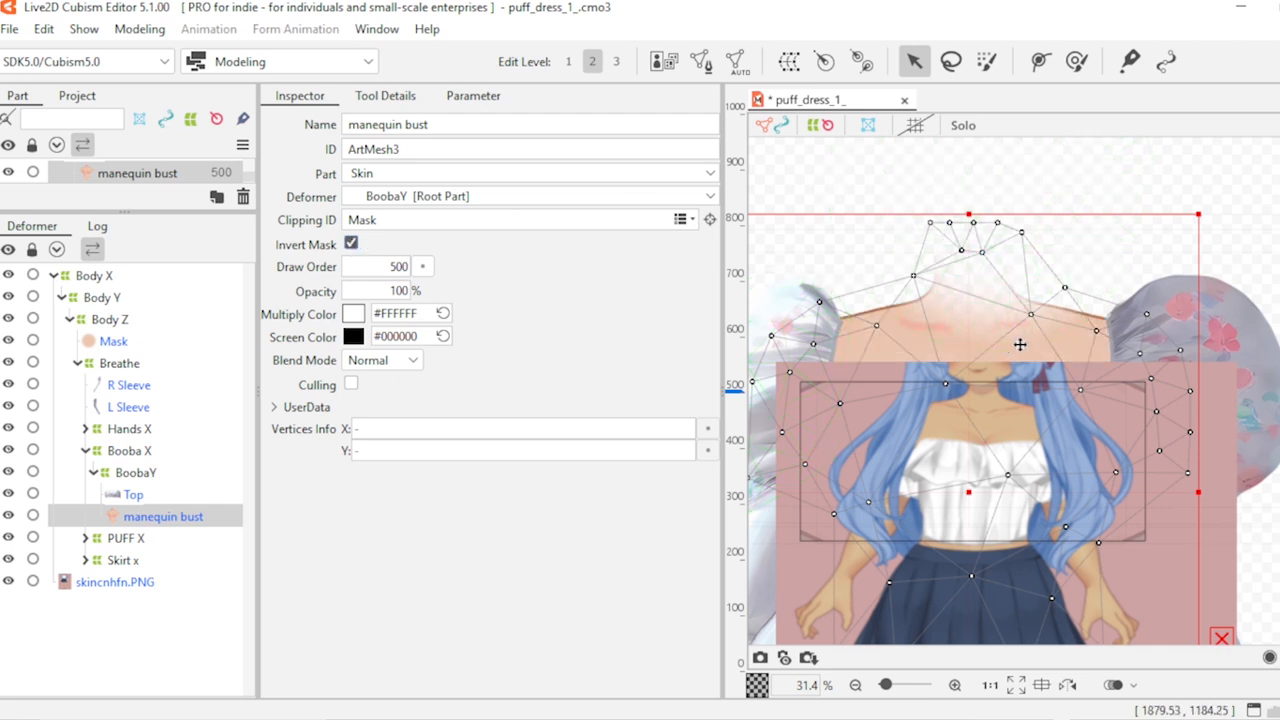
scroll(984, 305, "up", 3)
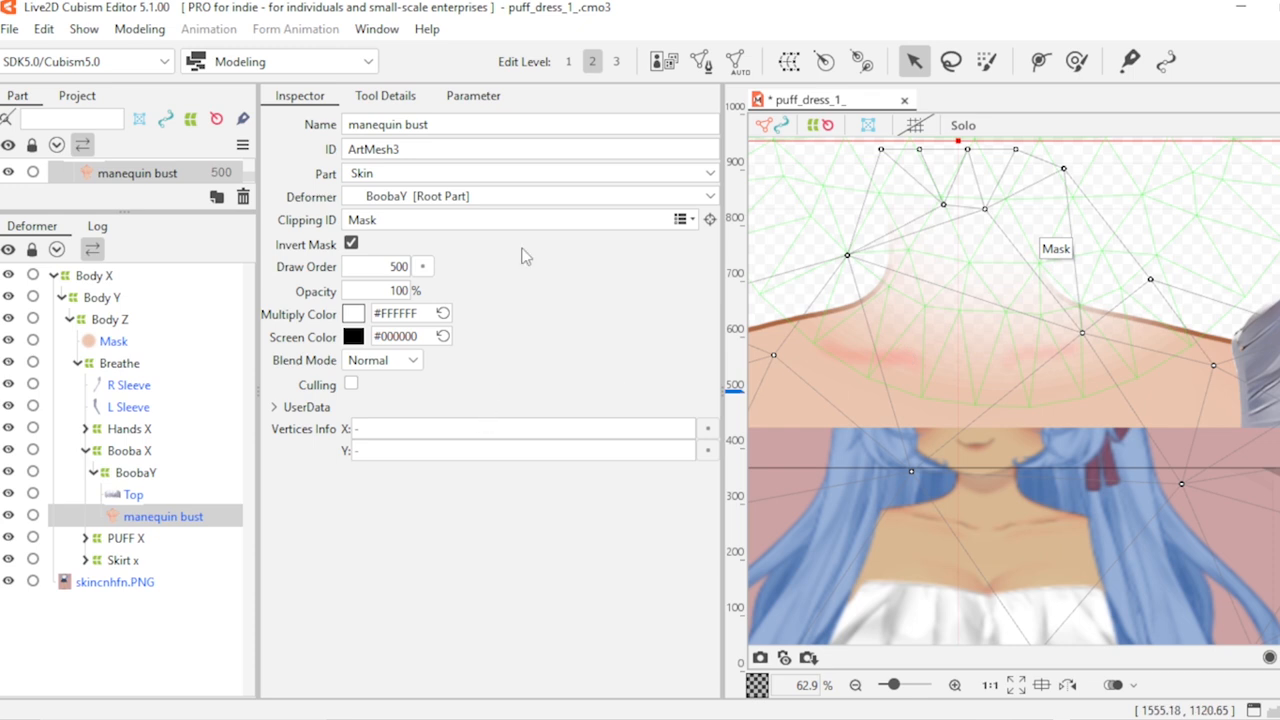
Step: Add two keyforms for the Mask mesh on the HideSkinToggle parameter
left_click(476, 97)
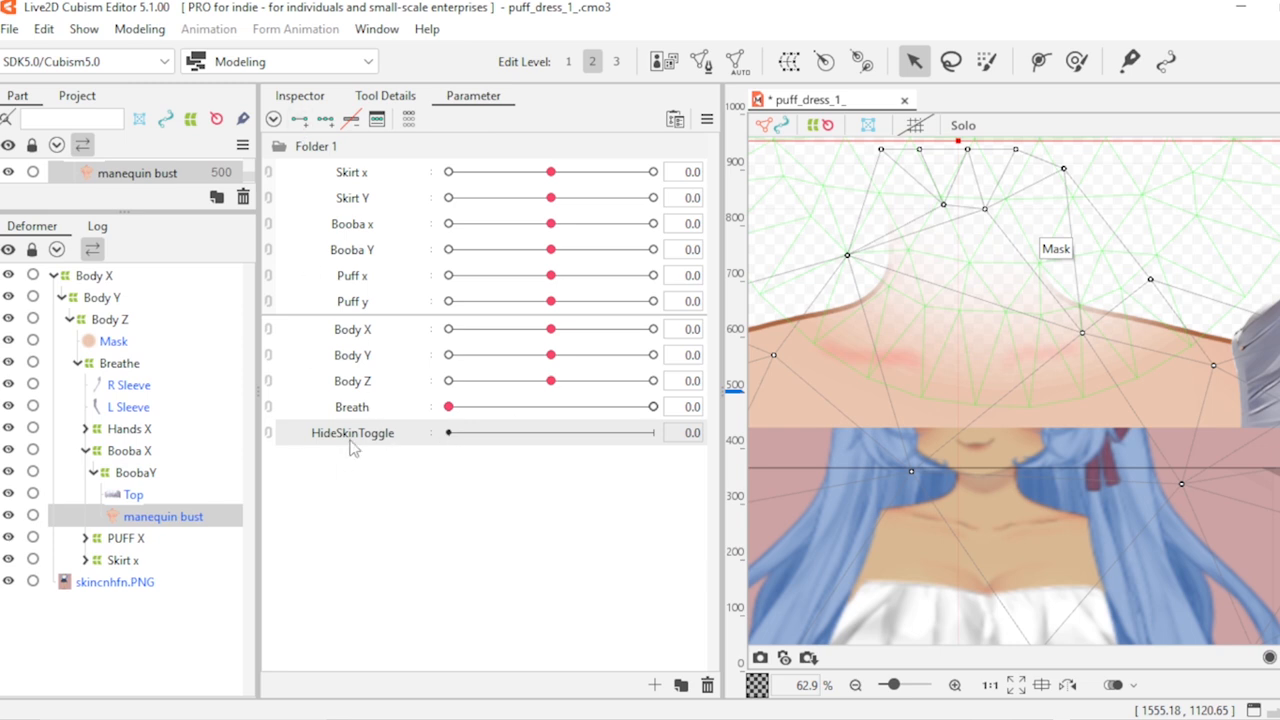
left_click(110, 345)
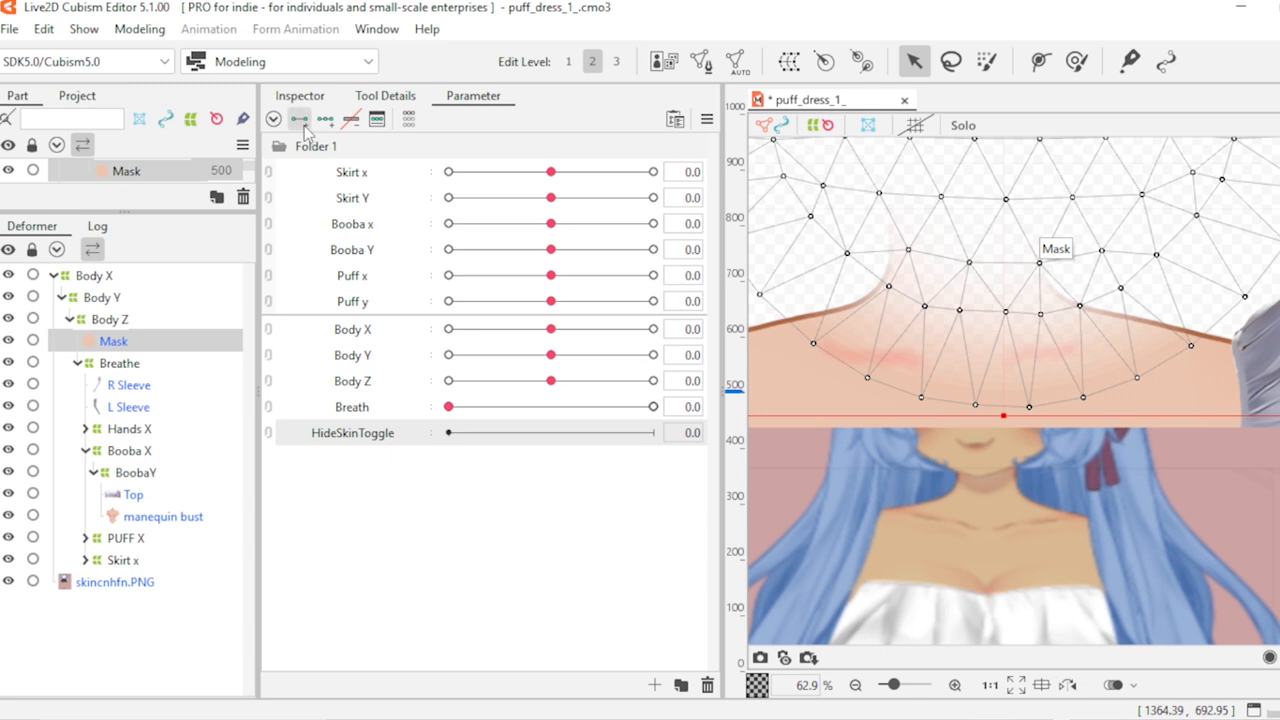
left_click(299, 118)
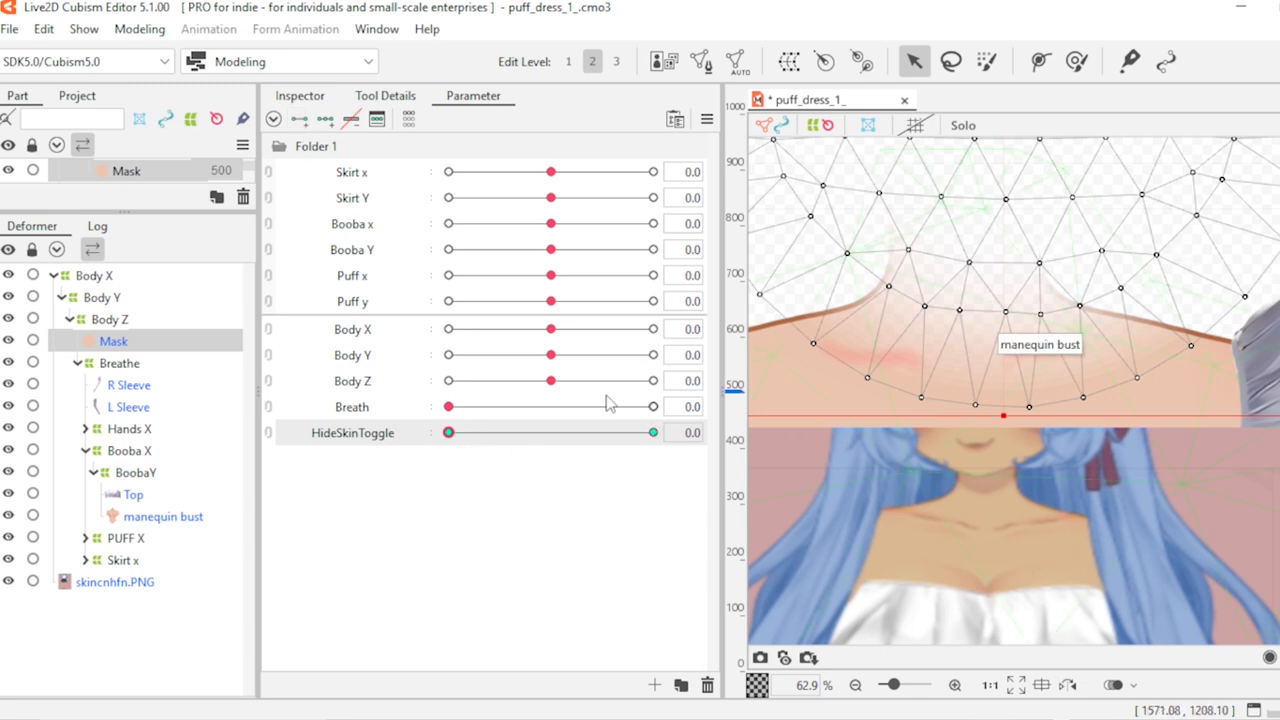
Step: At HideSkinToggle 0.0, move the Mask mesh up until it clears the top of the neck
scroll(1045, 360, "down", 5)
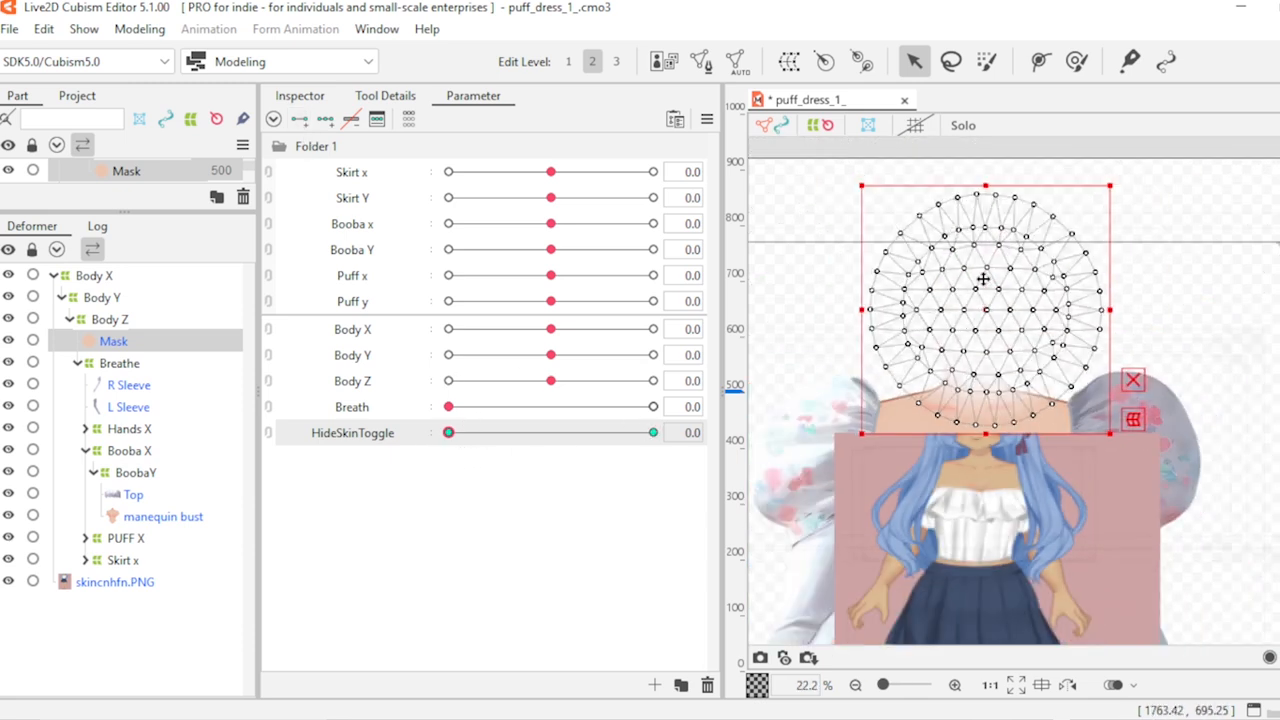
left_click_drag(983, 280, 980, 212)
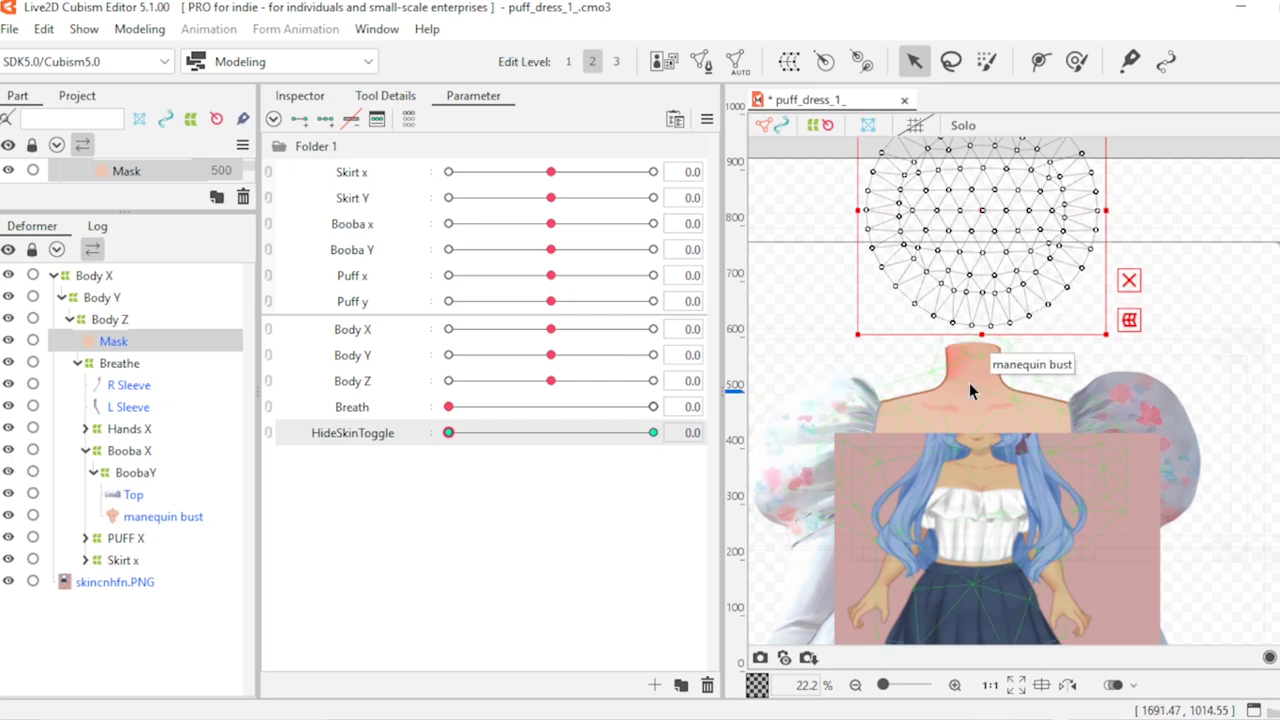
scroll(970, 380, "up", 2)
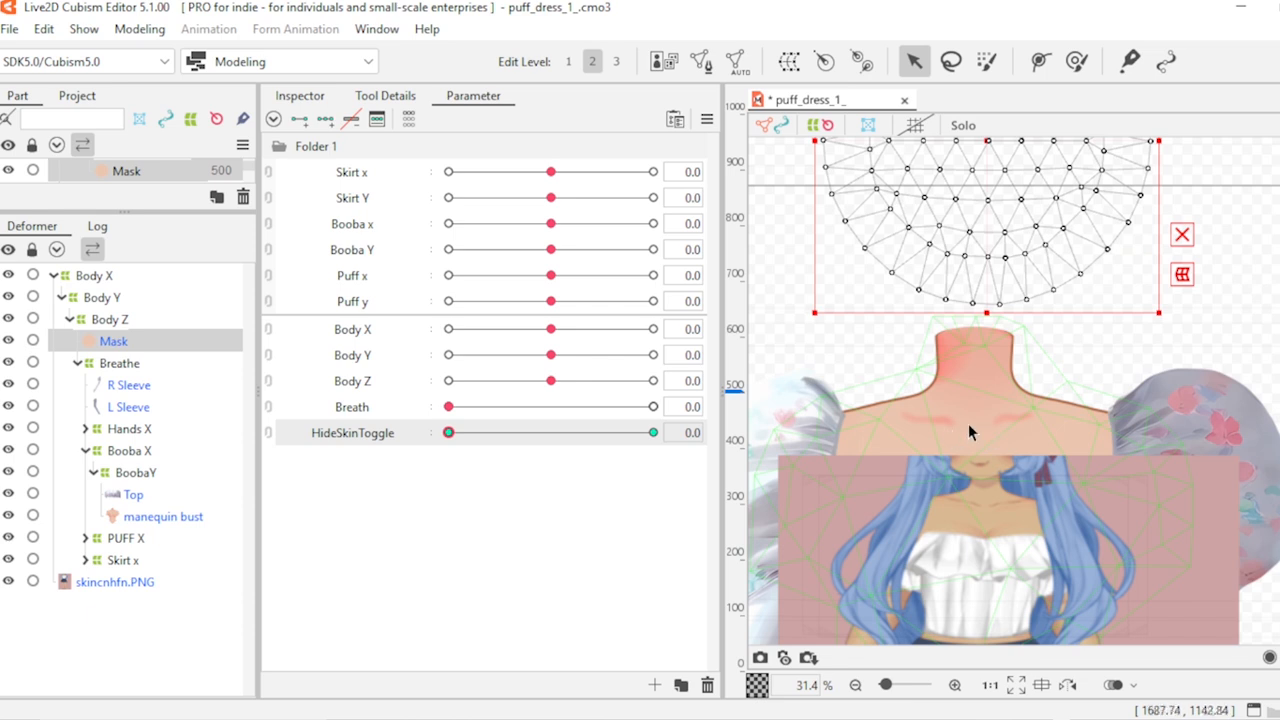
scroll(968, 432, "down", 2)
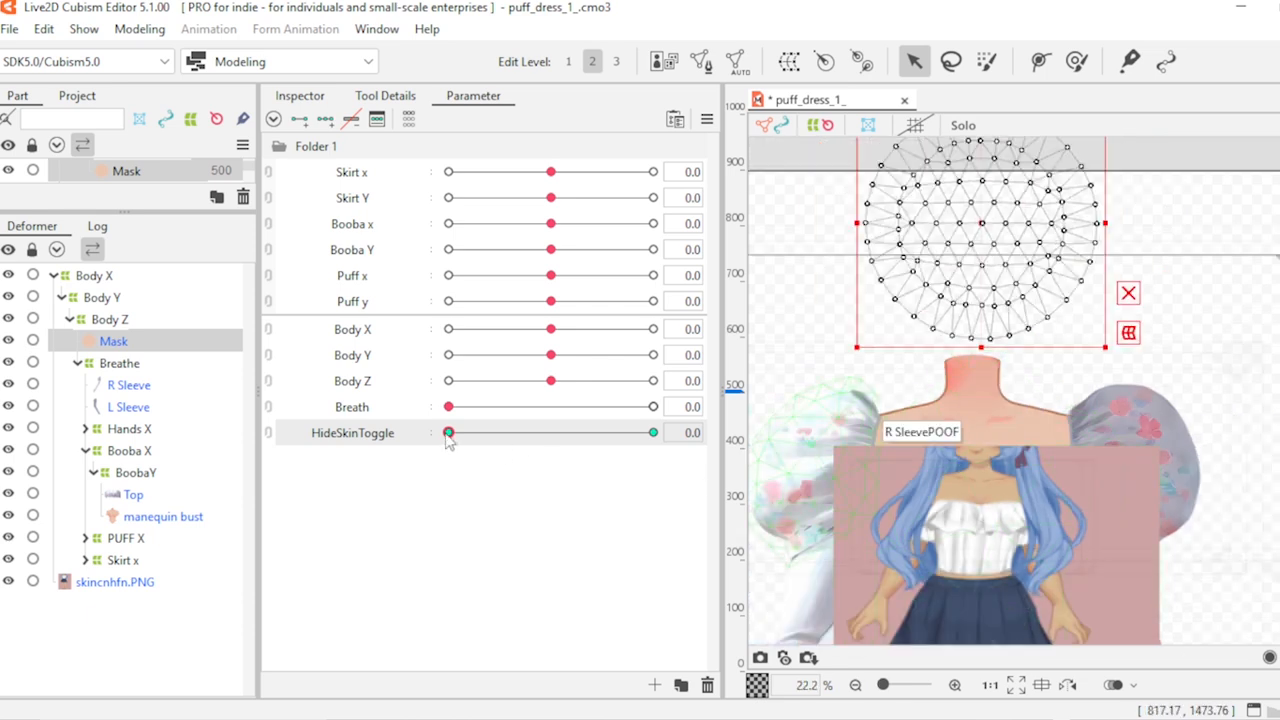
Step: Set HideSkinToggle to 1.0 and move the Mask mesh down to cover the neck and upper chest
left_click_drag(449, 438, 653, 433)
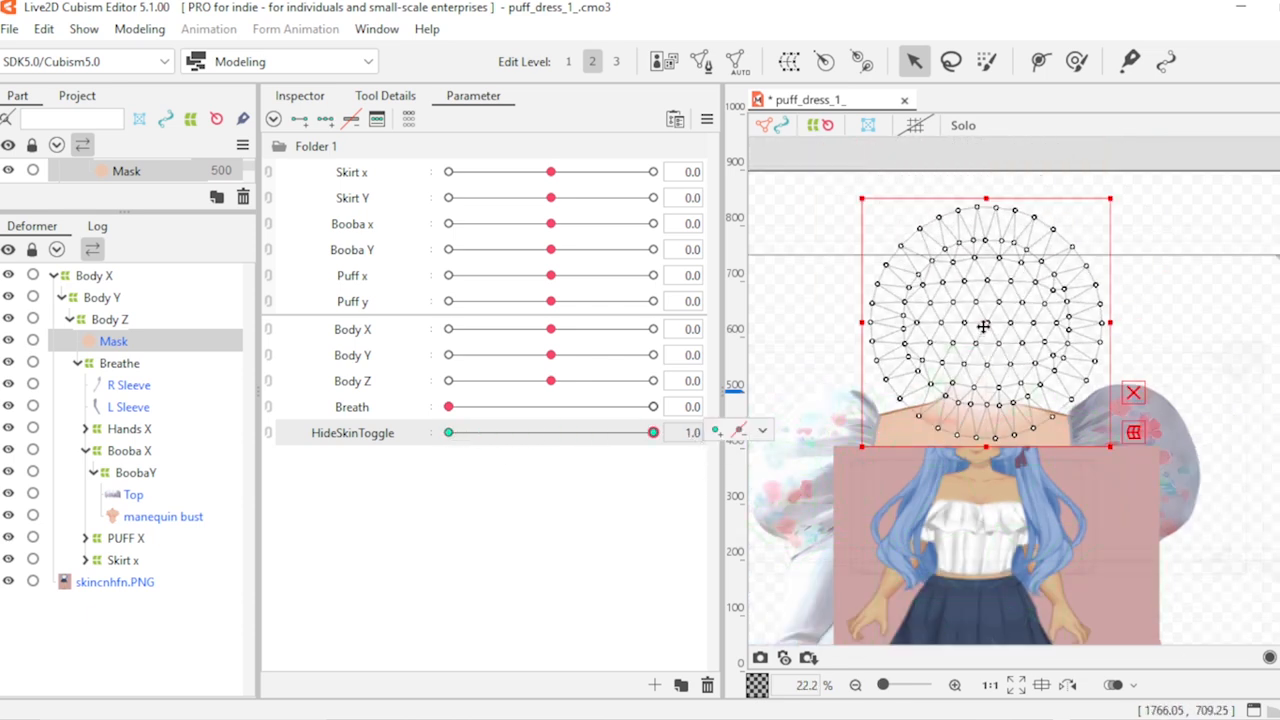
left_click_drag(984, 326, 985, 350)
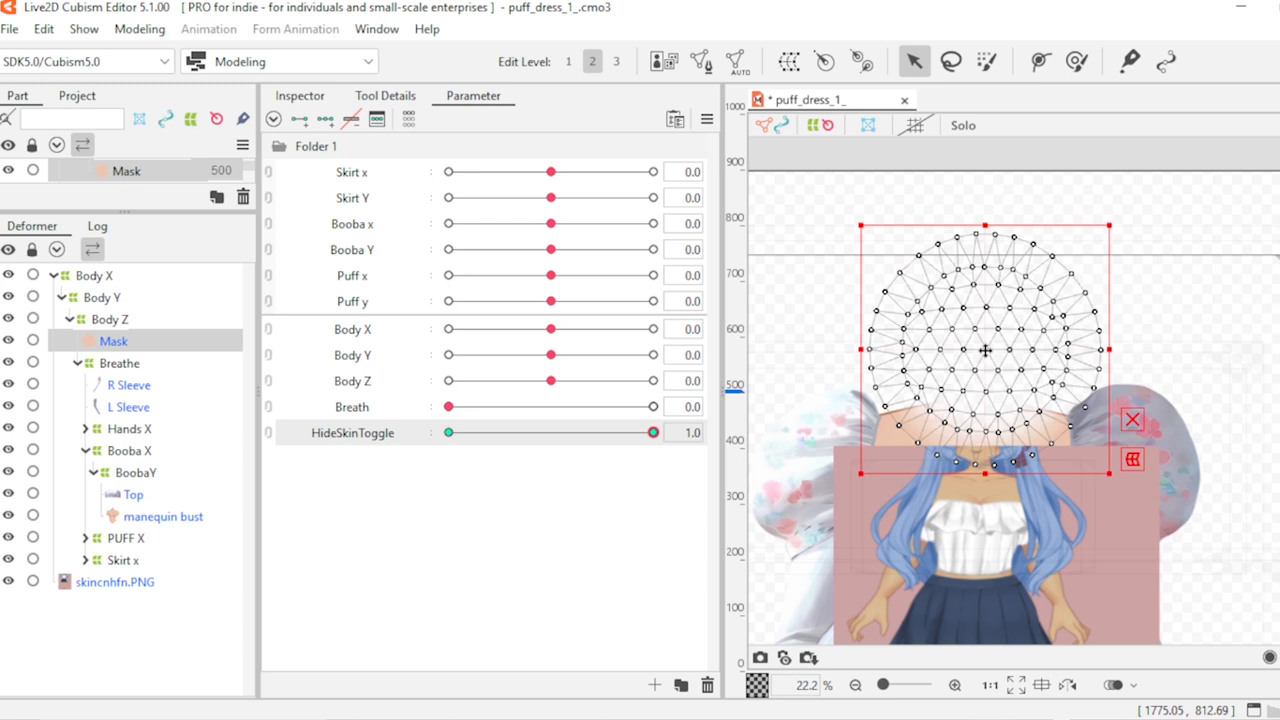
key("ctrl+z")
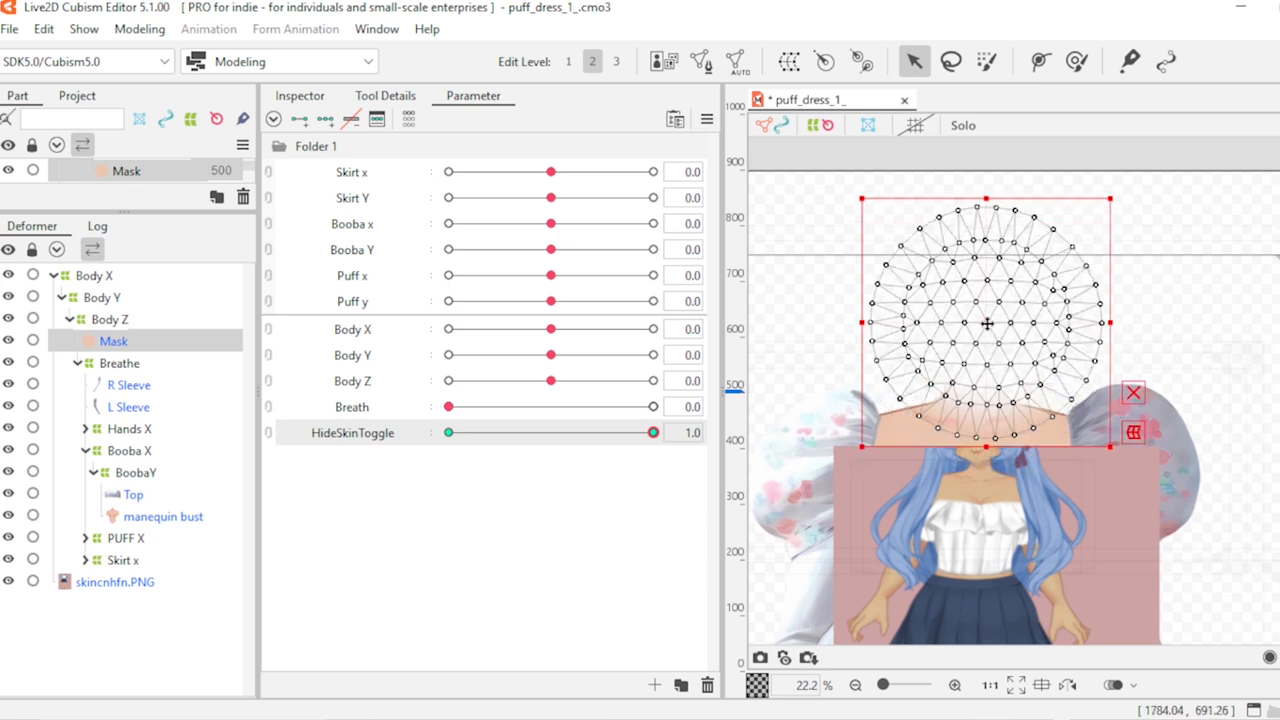
left_click_drag(987, 322, 968, 405)
scroll(972, 418, "down", 2)
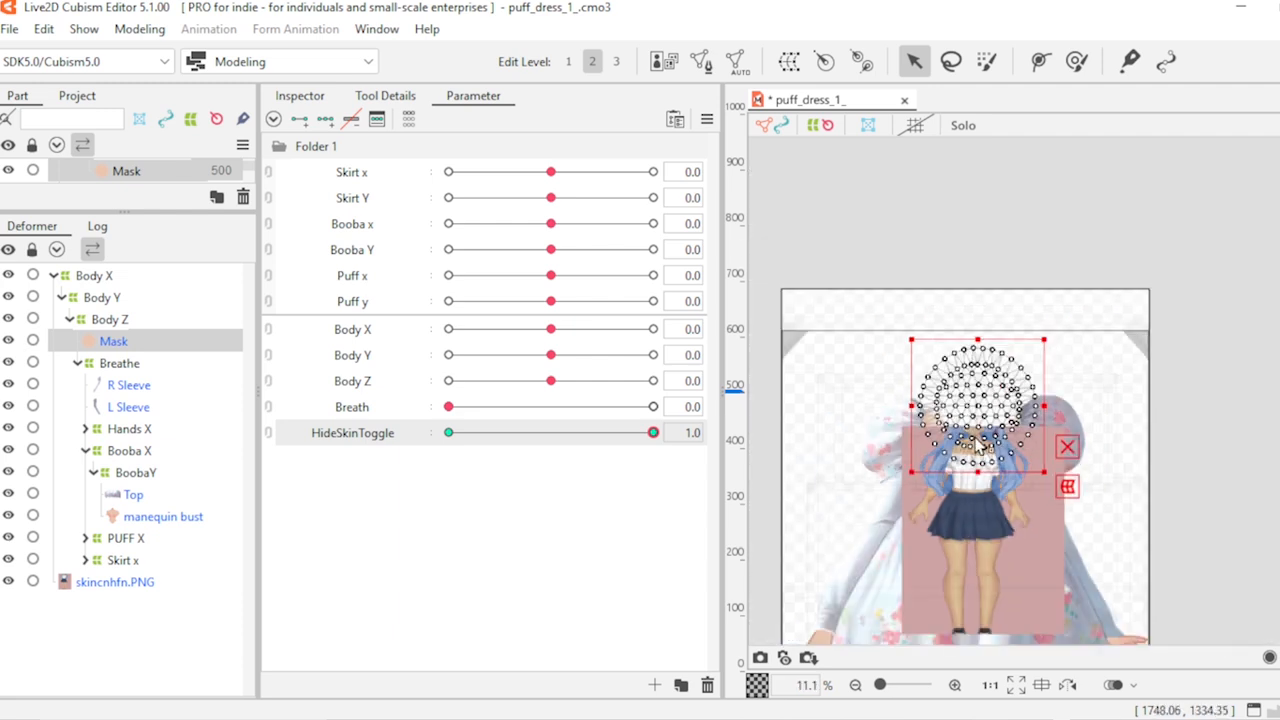
Step: Hide the skincnhfn.PNG reference image and centre the Mask mesh horizontally over the dress neckline
scroll(972, 418, "up", 6)
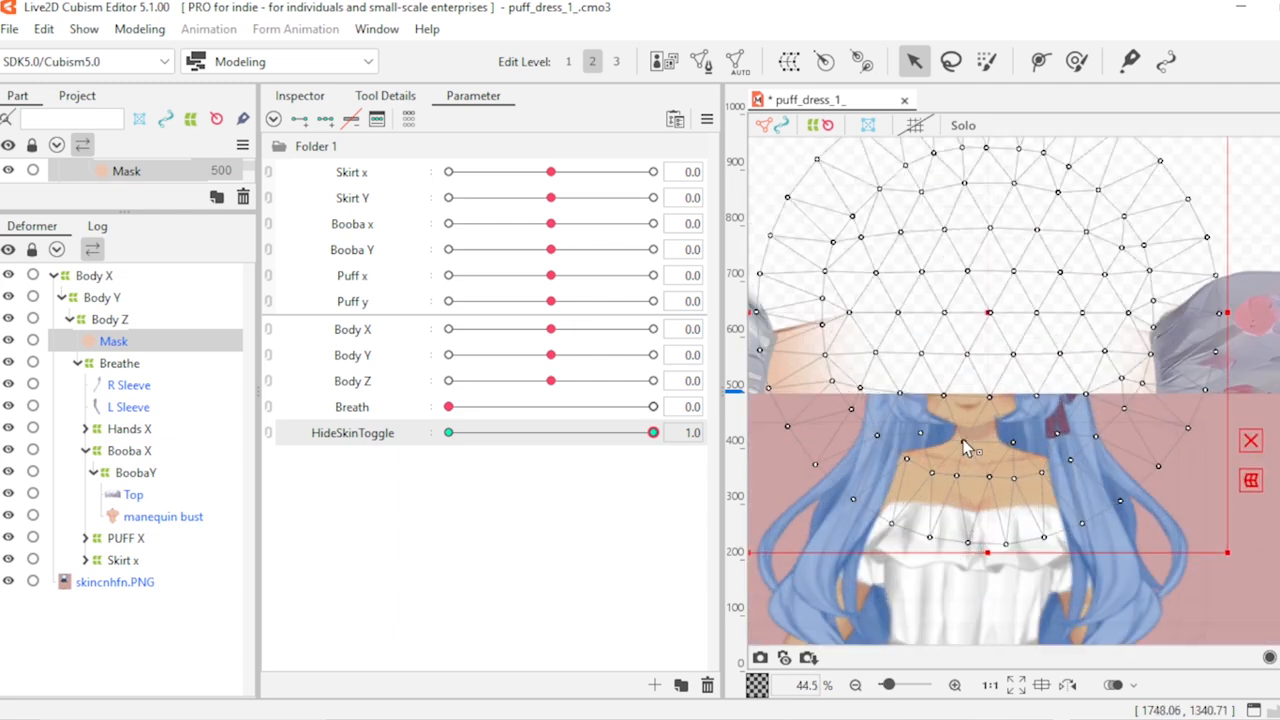
left_click(8, 582)
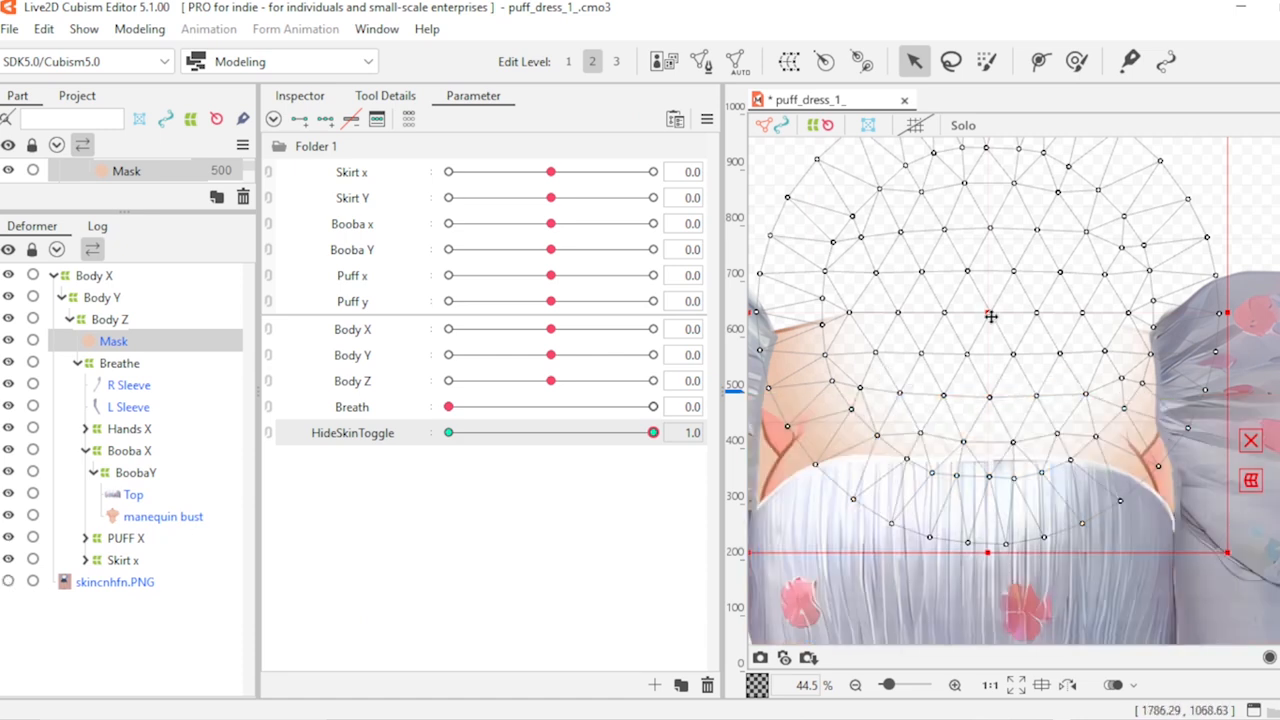
left_click_drag(990, 315, 972, 320)
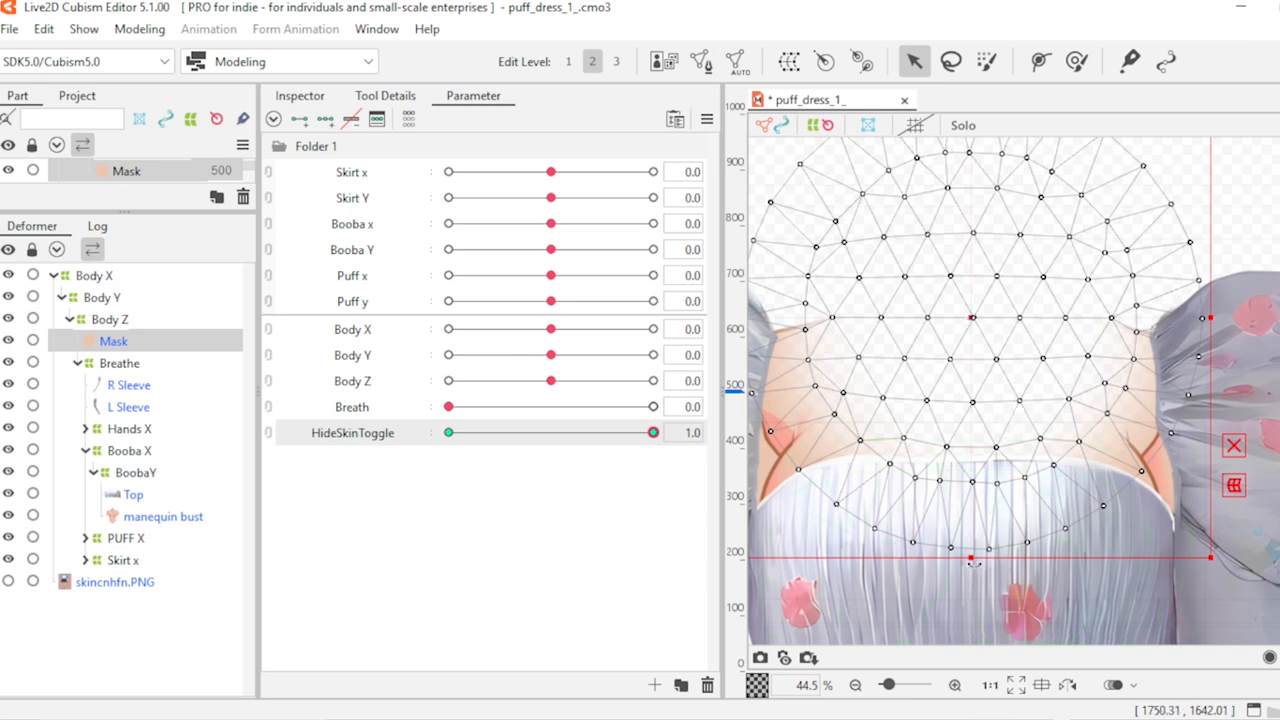
Step: Raise the Mask mesh's lower edge to the dress neckline and widen both sides over the shoulders and puff sleeves
left_click_drag(970, 558, 962, 461)
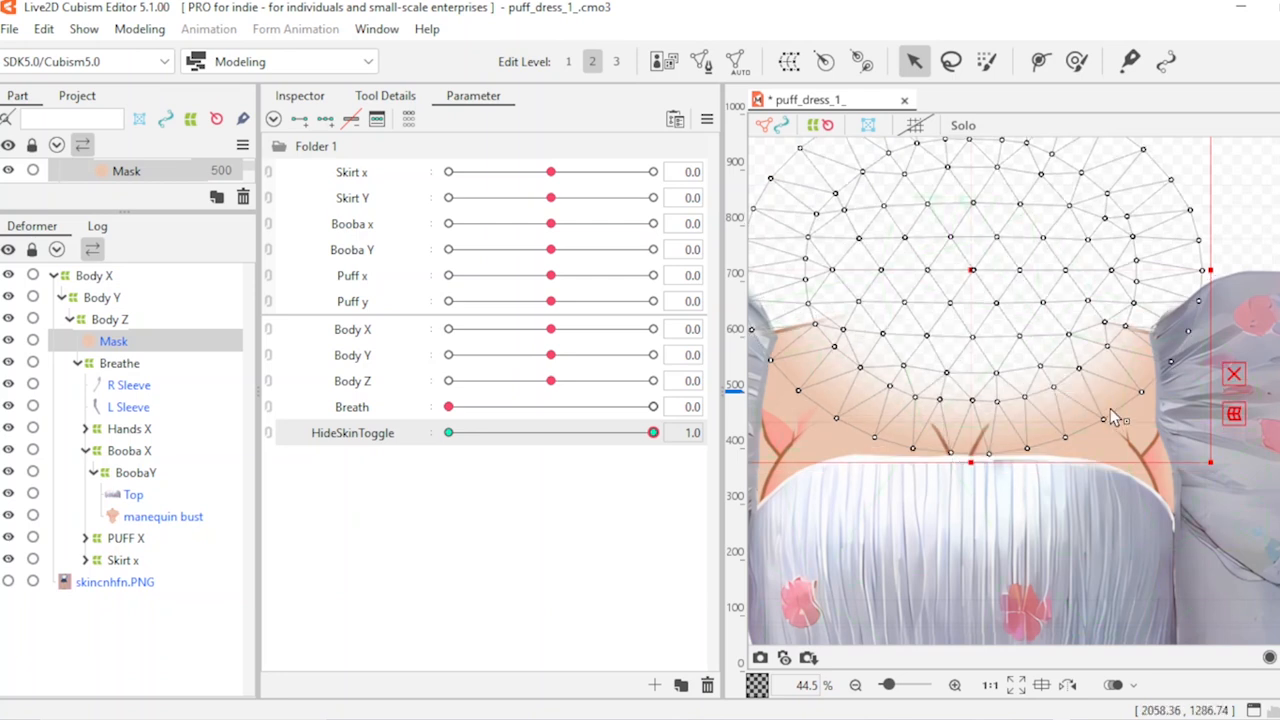
left_click_drag(1211, 270, 1253, 269)
scroll(1025, 344, "down", 3)
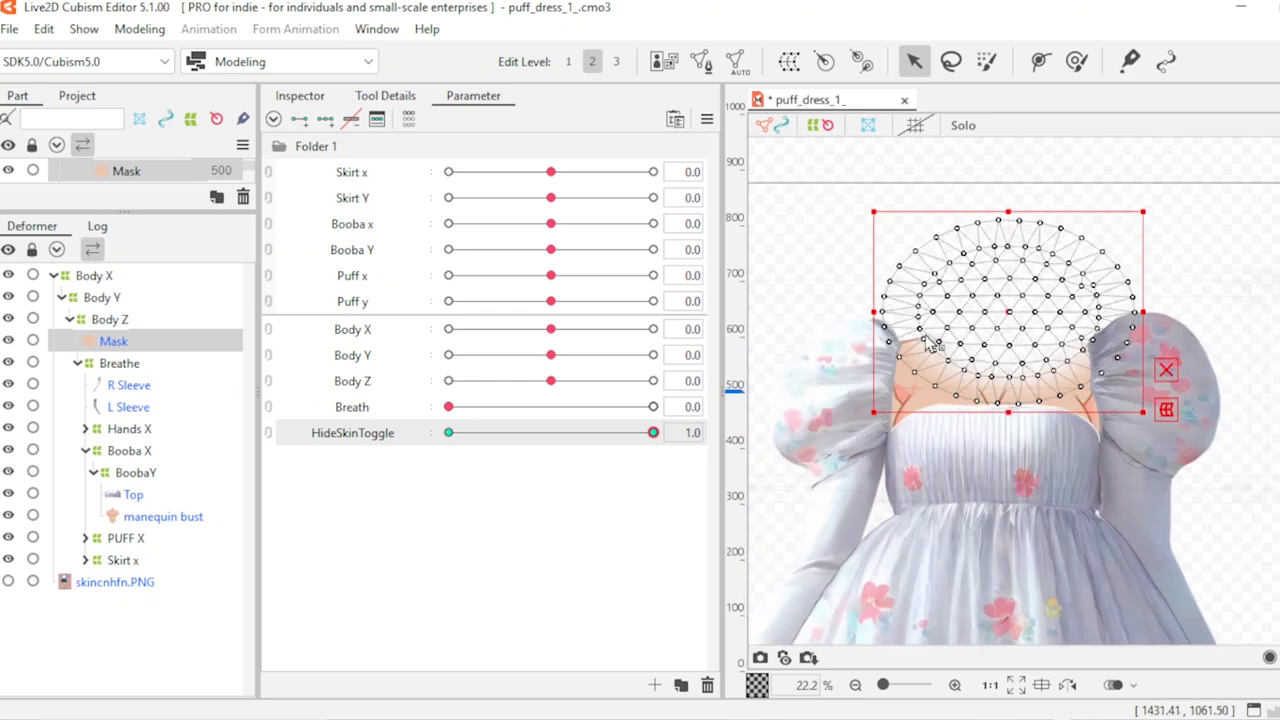
scroll(889, 337, "up", 5)
left_click_drag(837, 260, 714, 290)
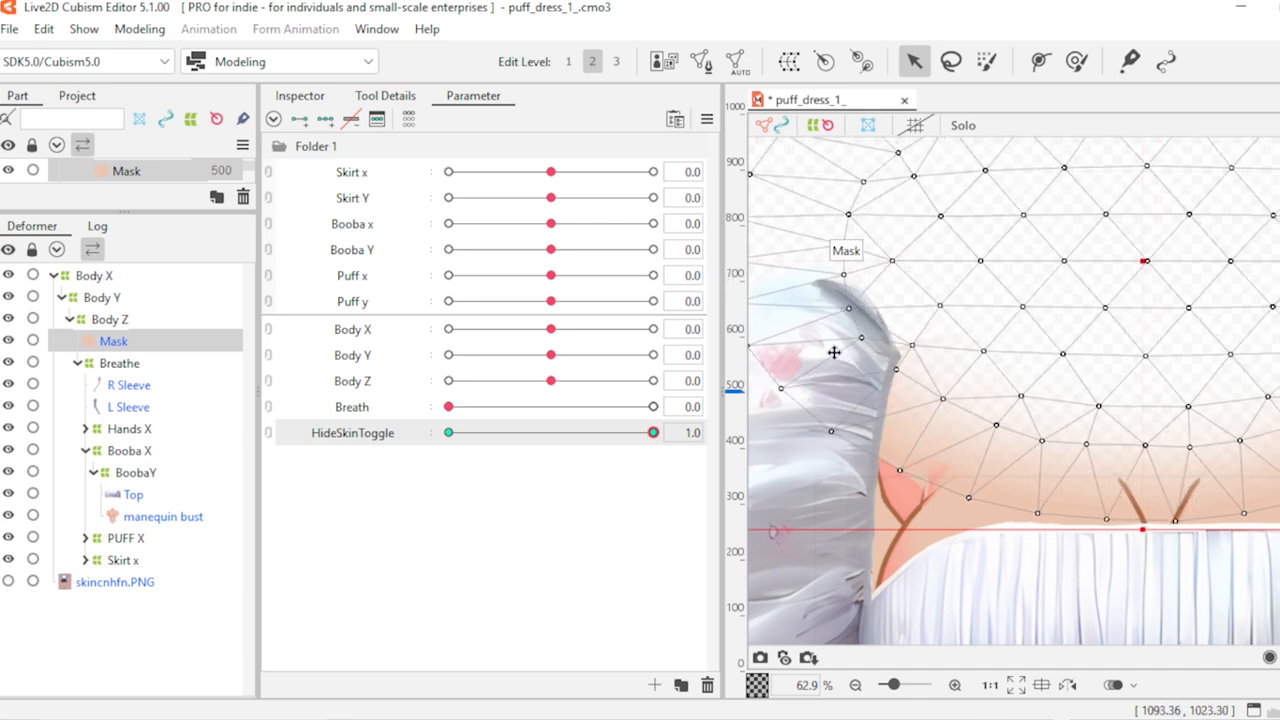
scroll(833, 352, "down", 3)
scroll(1138, 315, "up", 3)
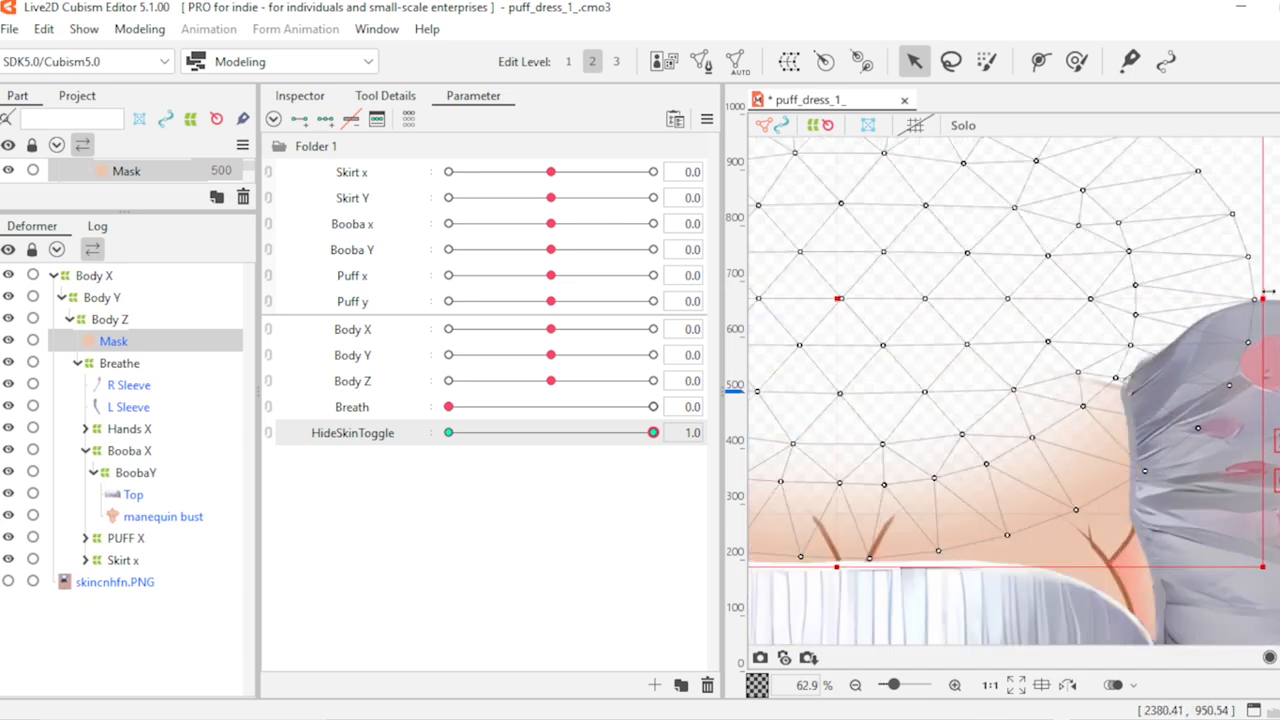
left_click_drag(1263, 298, 1279, 301)
scroll(1218, 356, "down", 3)
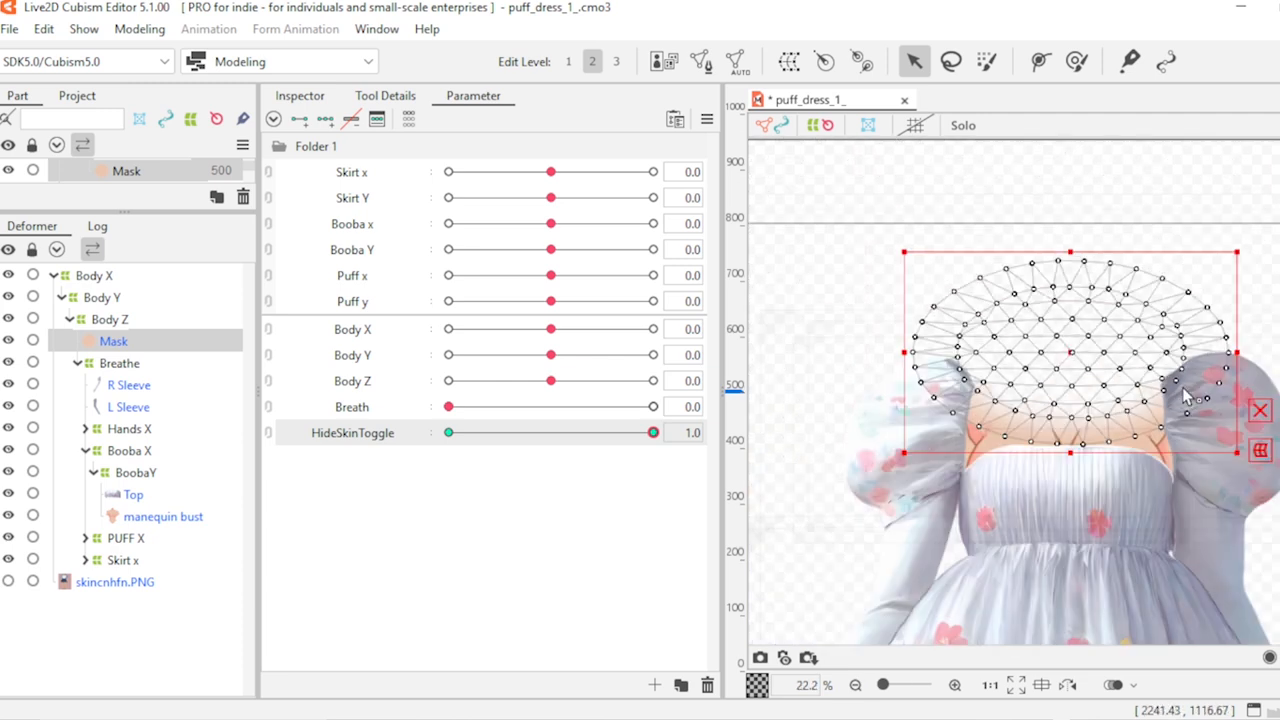
Step: Check the Mask's coverage of the neckline and shoulders by scrubbing HideSkinToggle, then return the parameter to 0.0
scroll(1119, 450, "up", 2)
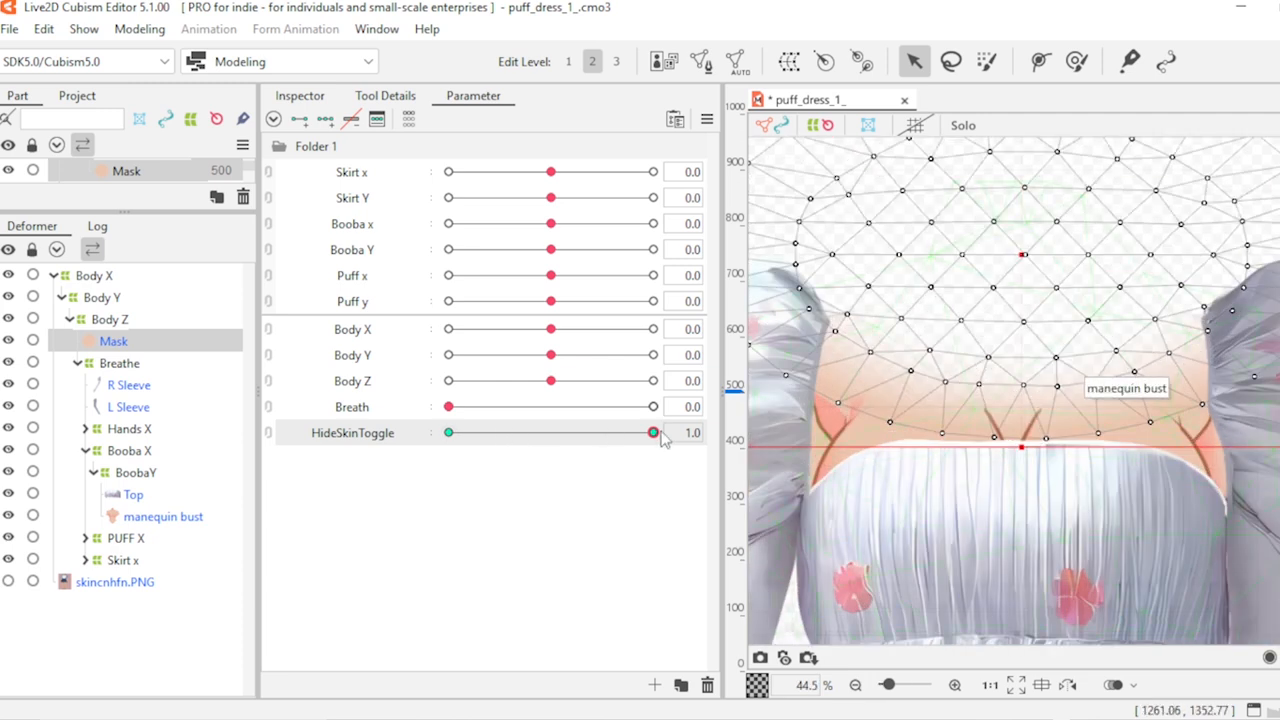
left_click_drag(653, 434, 633, 461)
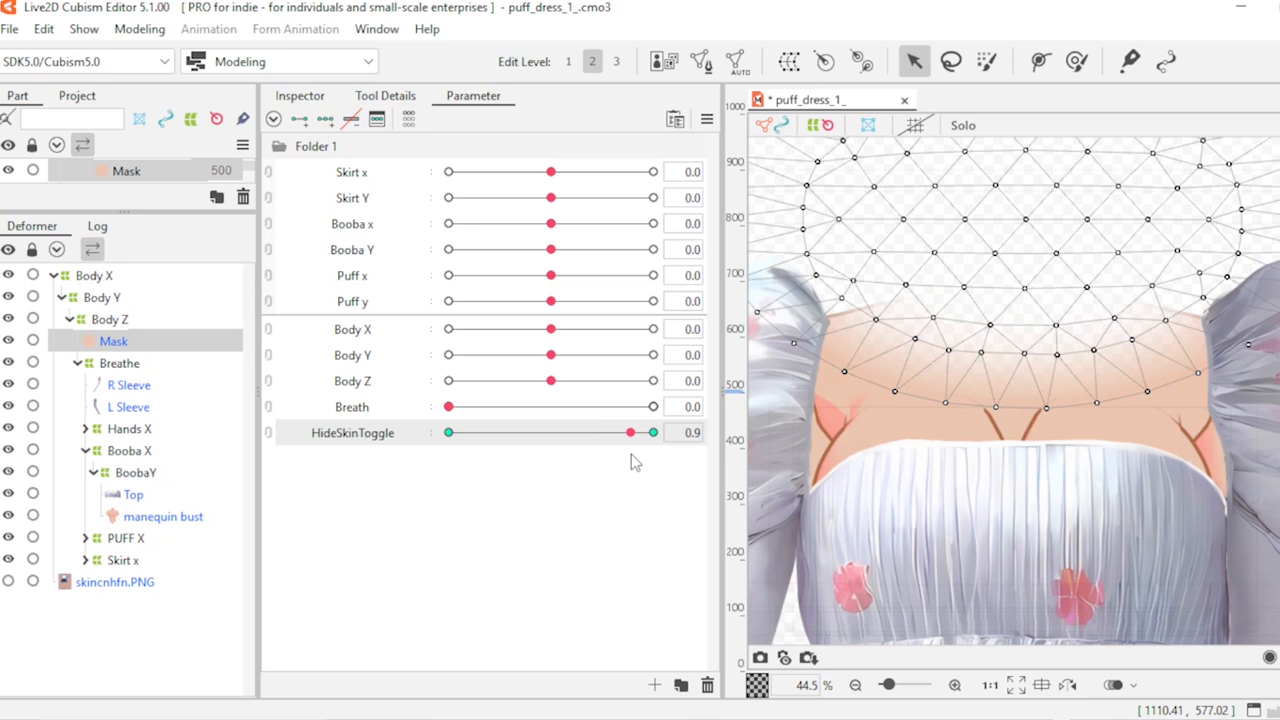
left_click_drag(631, 455, 643, 455)
left_click_drag(655, 461, 658, 461)
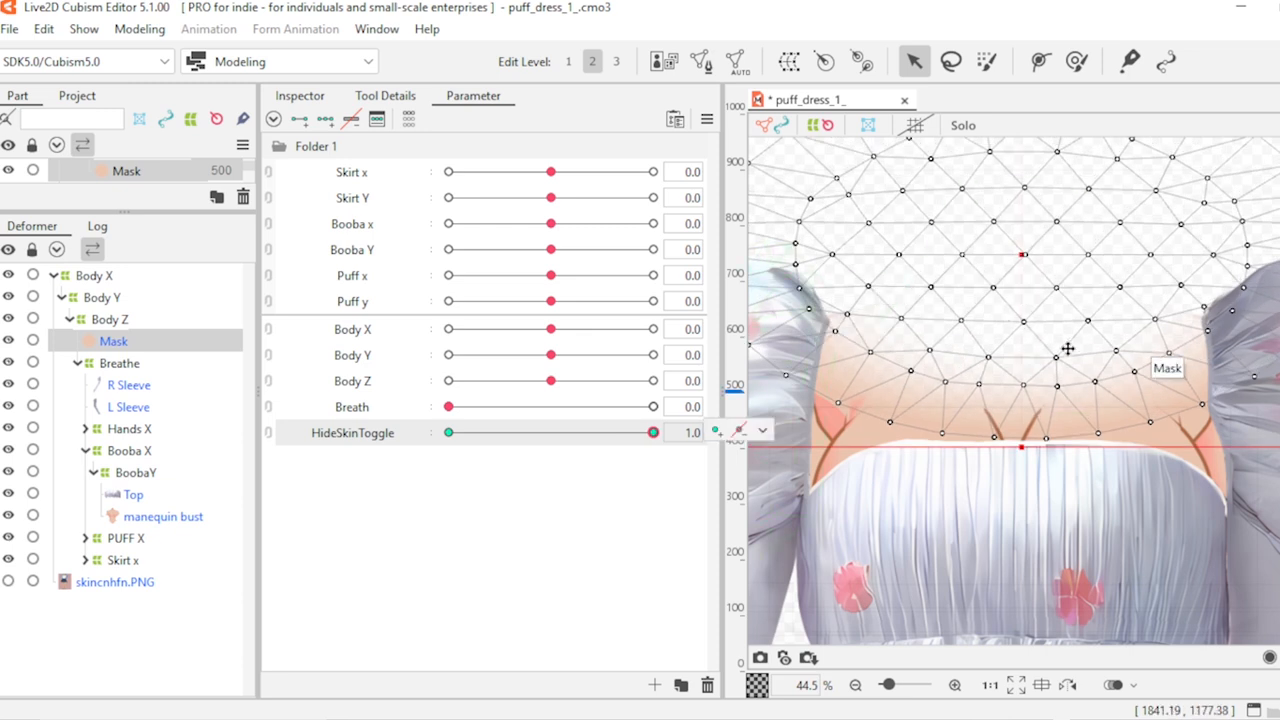
scroll(1066, 352, "down", 3)
scroll(1048, 402, "up", 4)
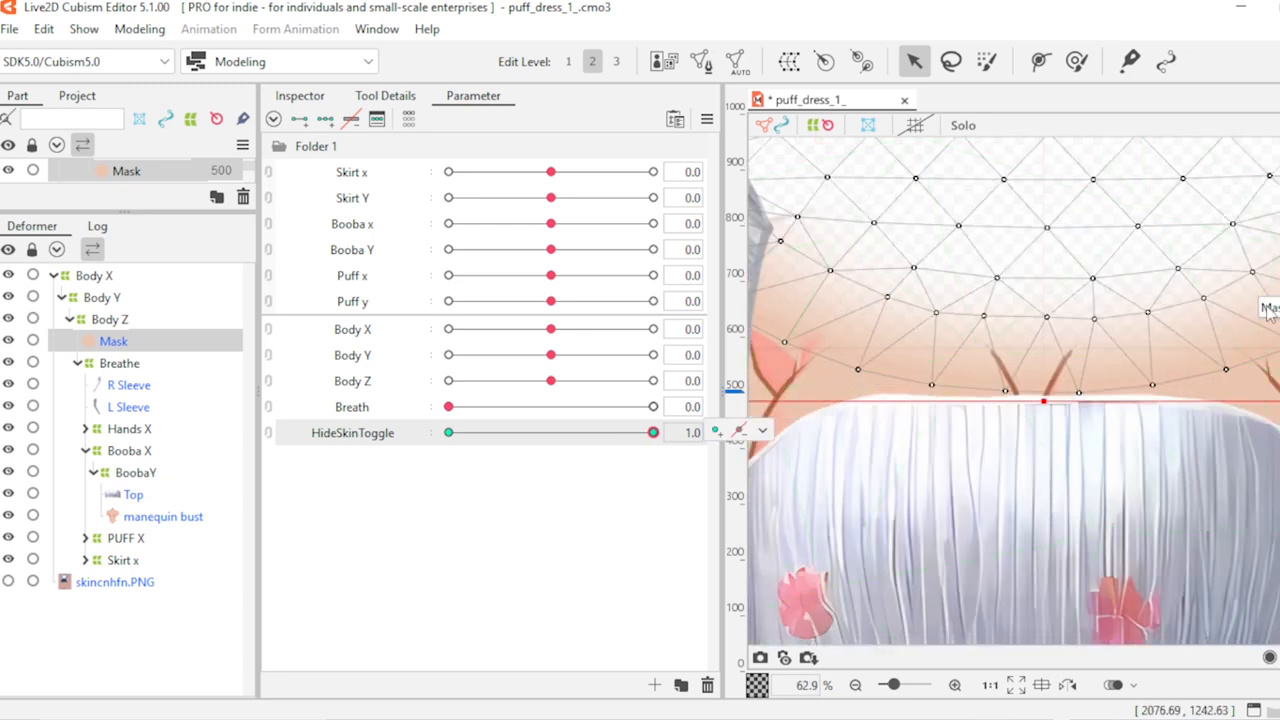
scroll(1190, 357, "down", 2)
scroll(1250, 318, "up", 2)
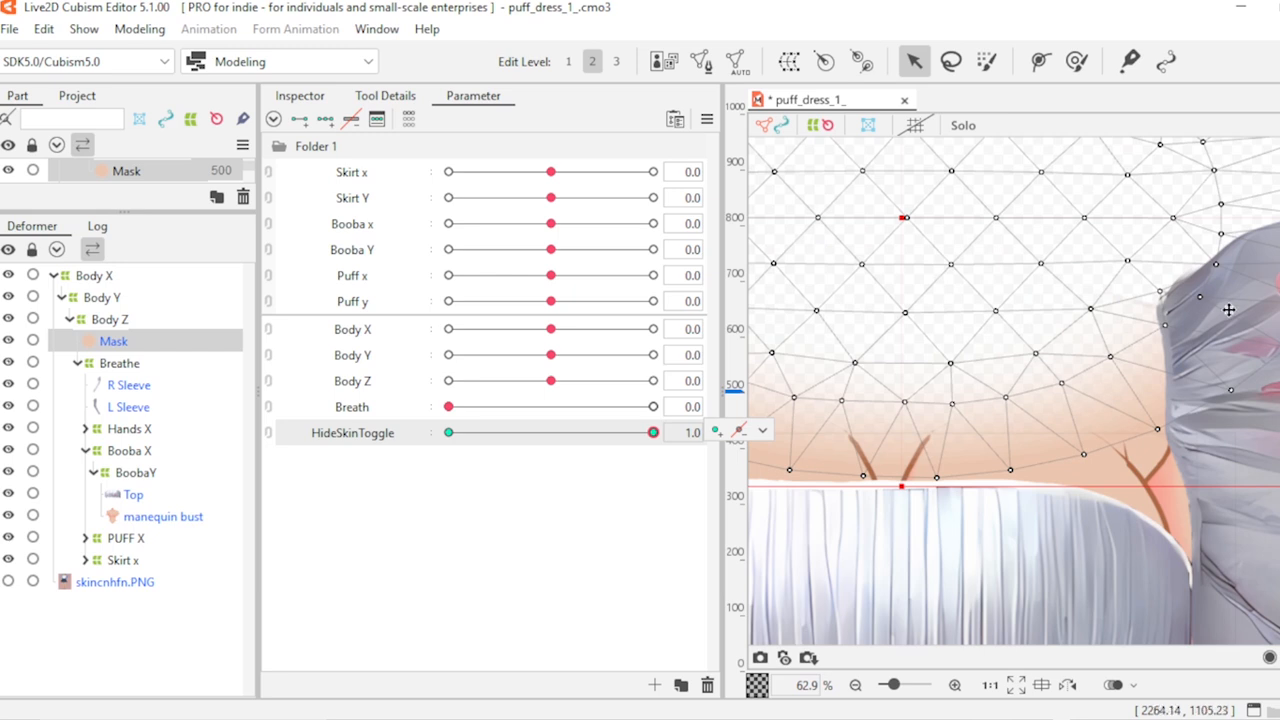
scroll(1209, 327, "down", 2)
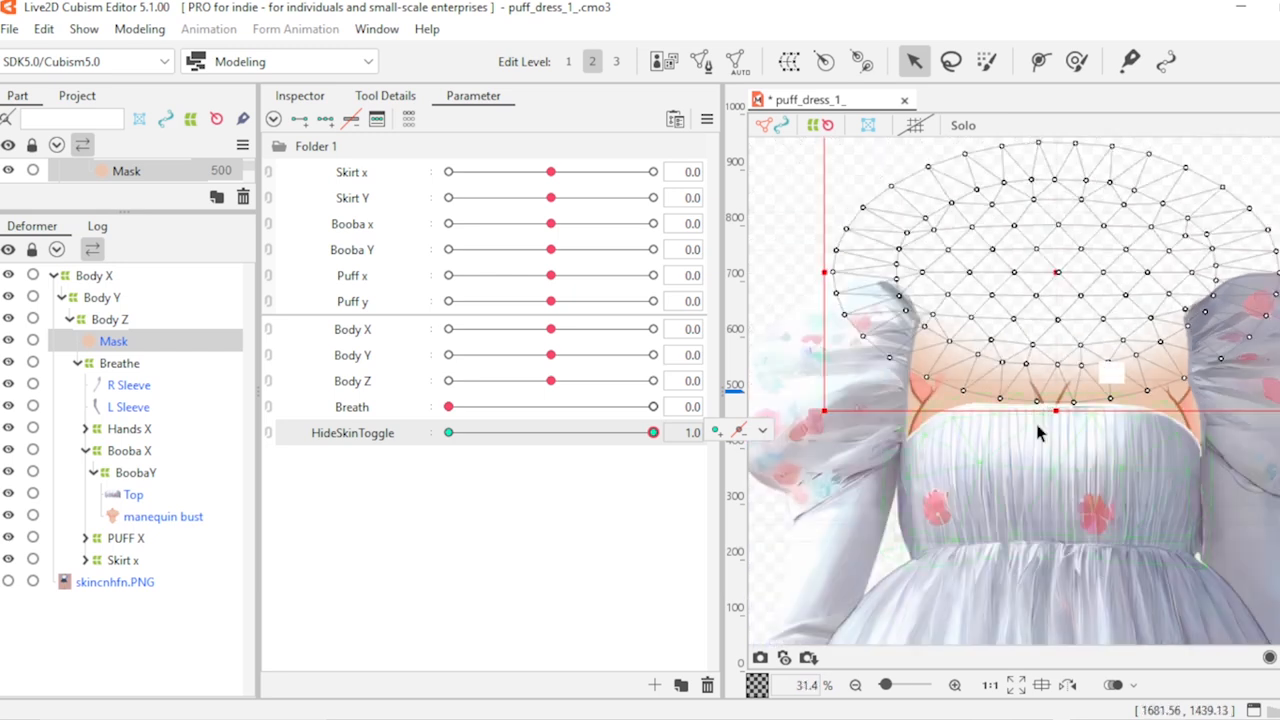
scroll(1077, 419, "down", 1)
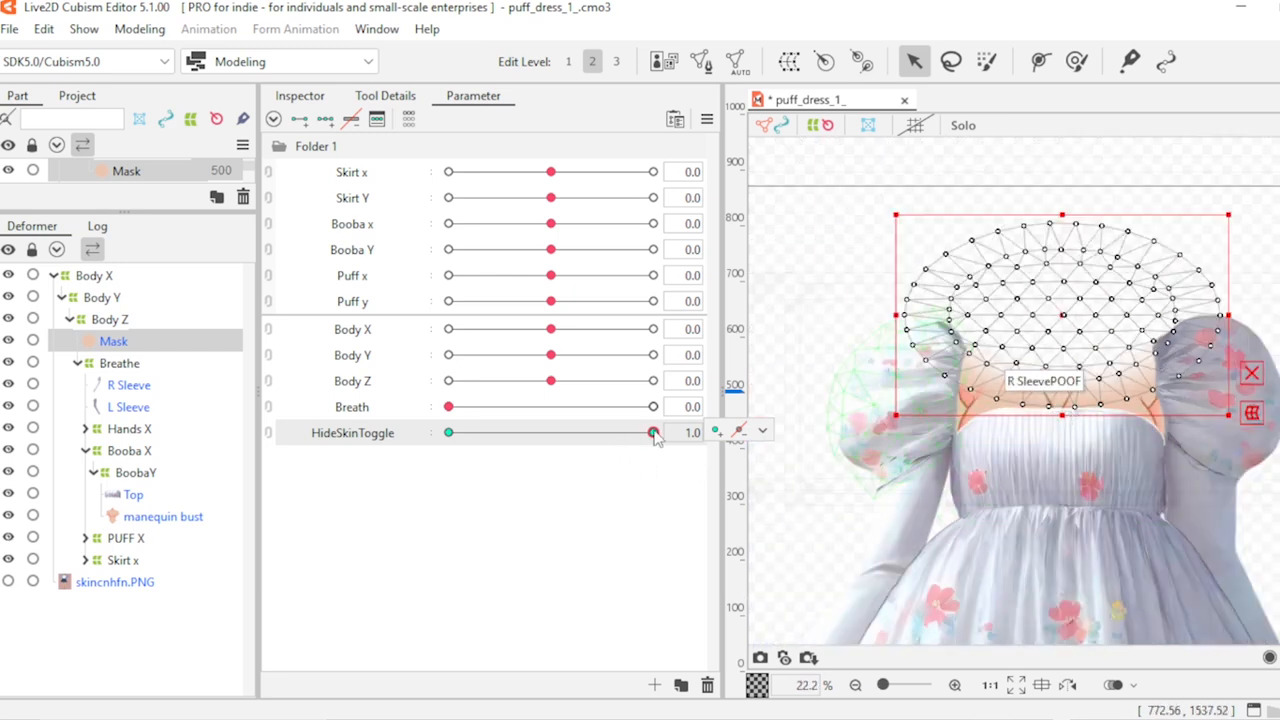
mouse_move(652, 432)
left_mouse_down()
mouse_move(465, 430)
mouse_move(652, 432)
left_mouse_up()
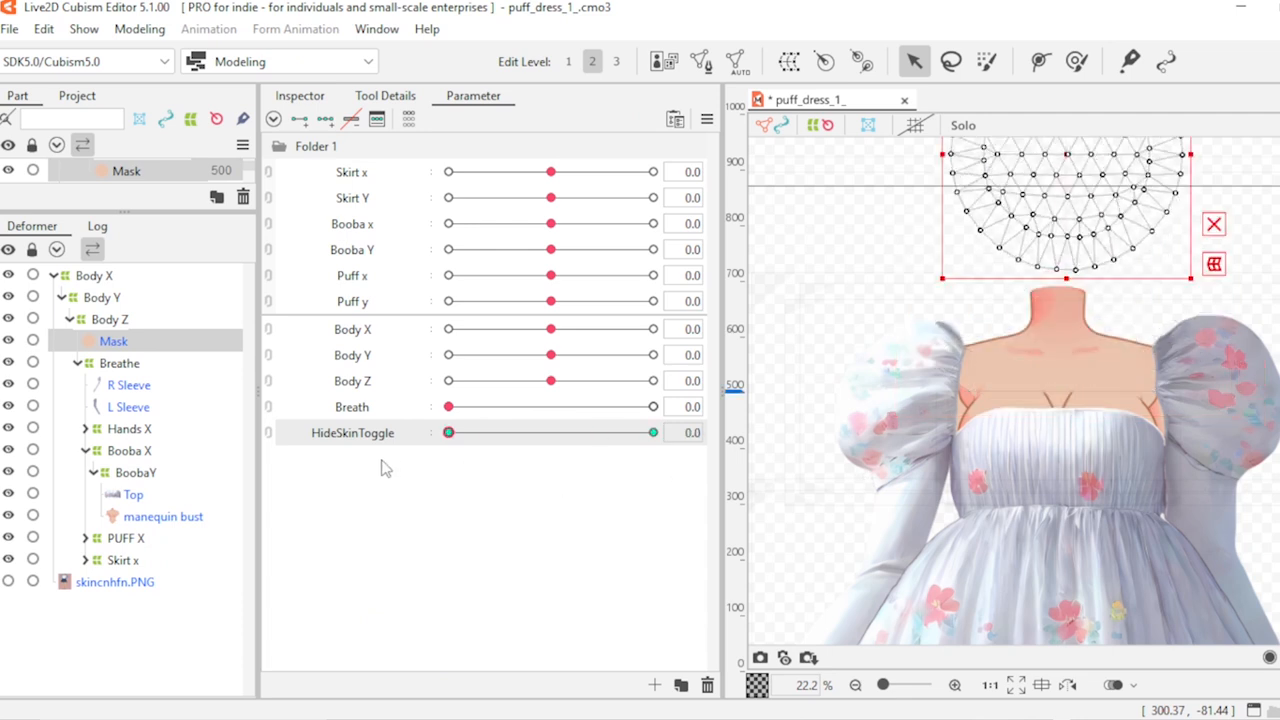
left_click_drag(798, 504, 407, 540)
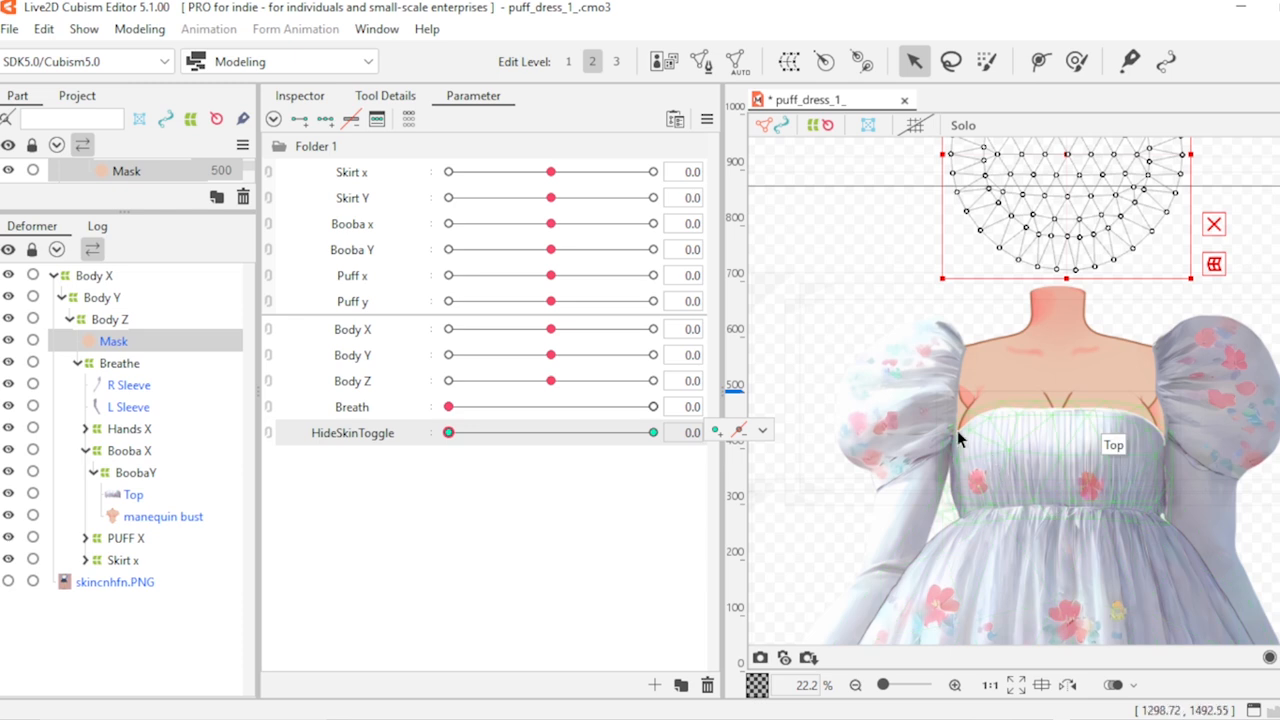
Step: Open the manequin bust's Inspector properties and show the skincnhfn.PNG reference image again
left_click(143, 518)
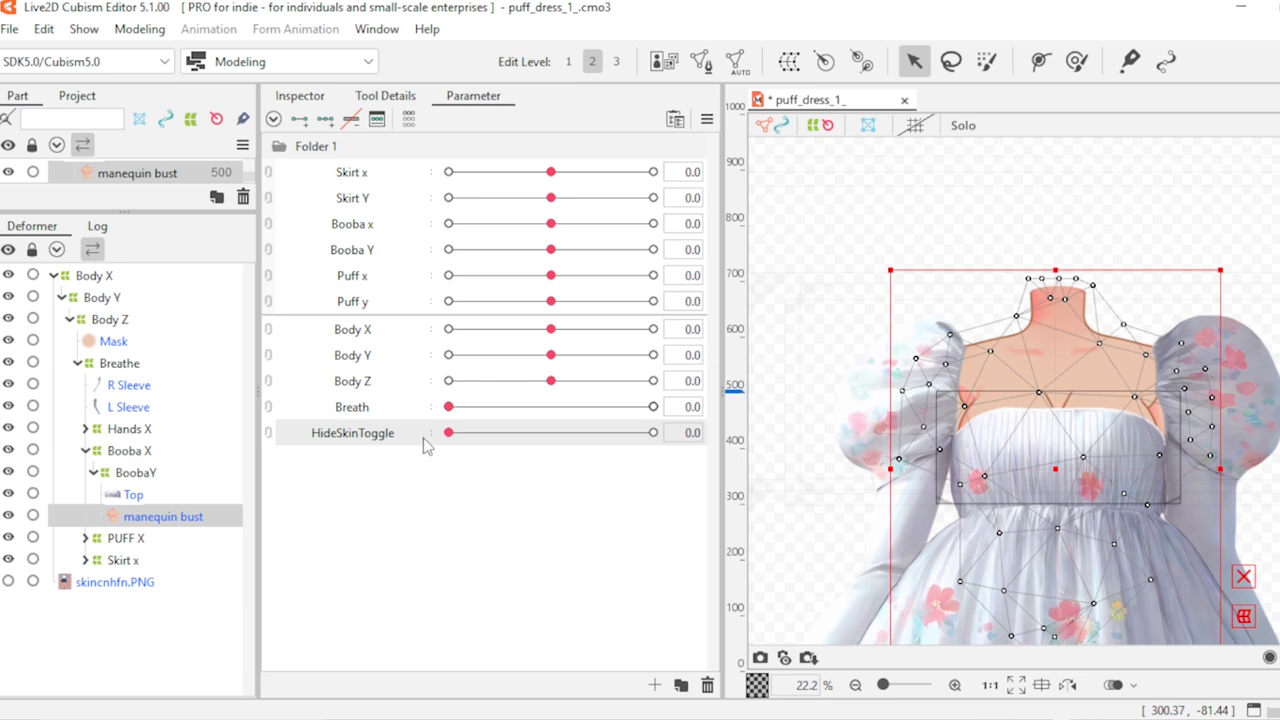
left_click(140, 477)
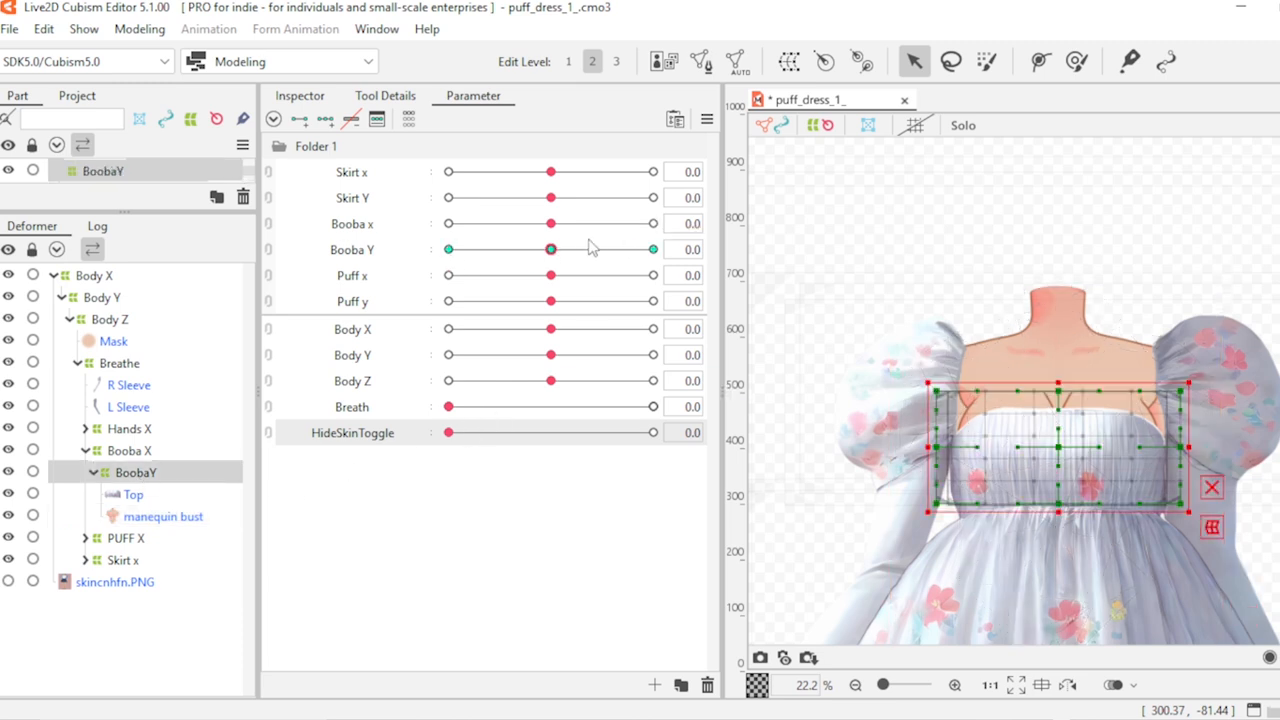
left_click(165, 517)
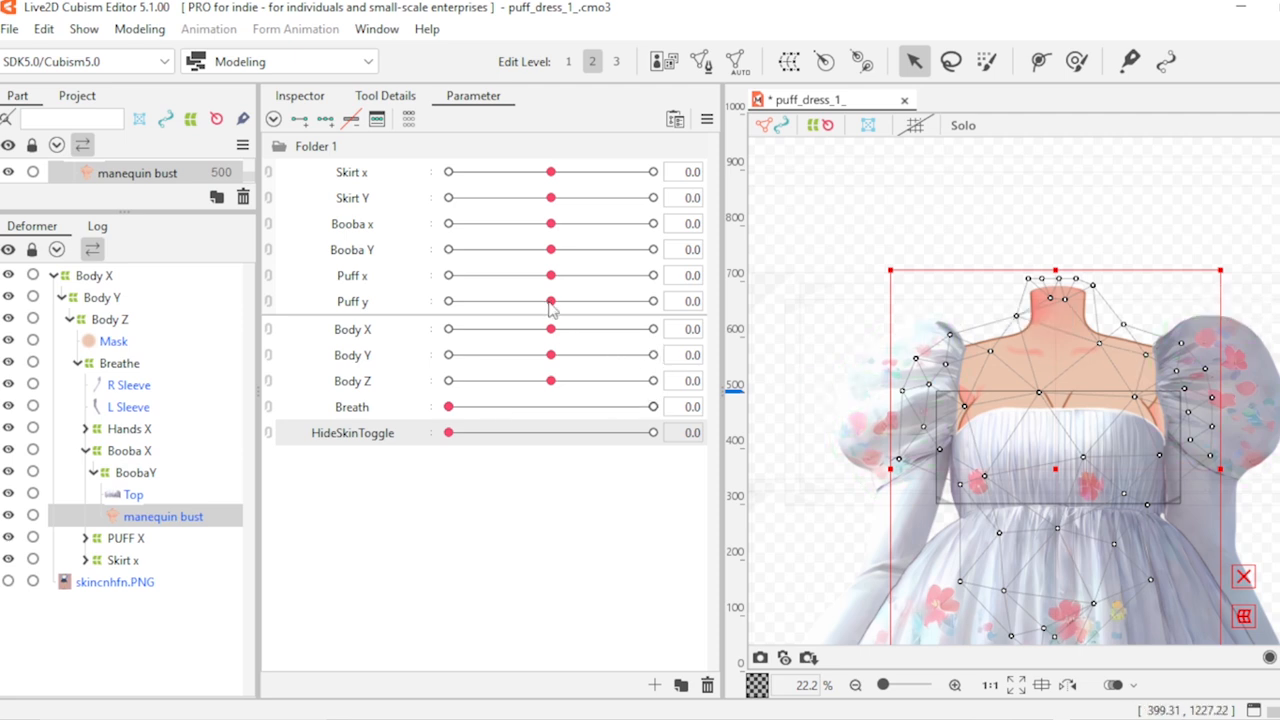
left_click_drag(550, 302, 518, 320)
left_click(299, 97)
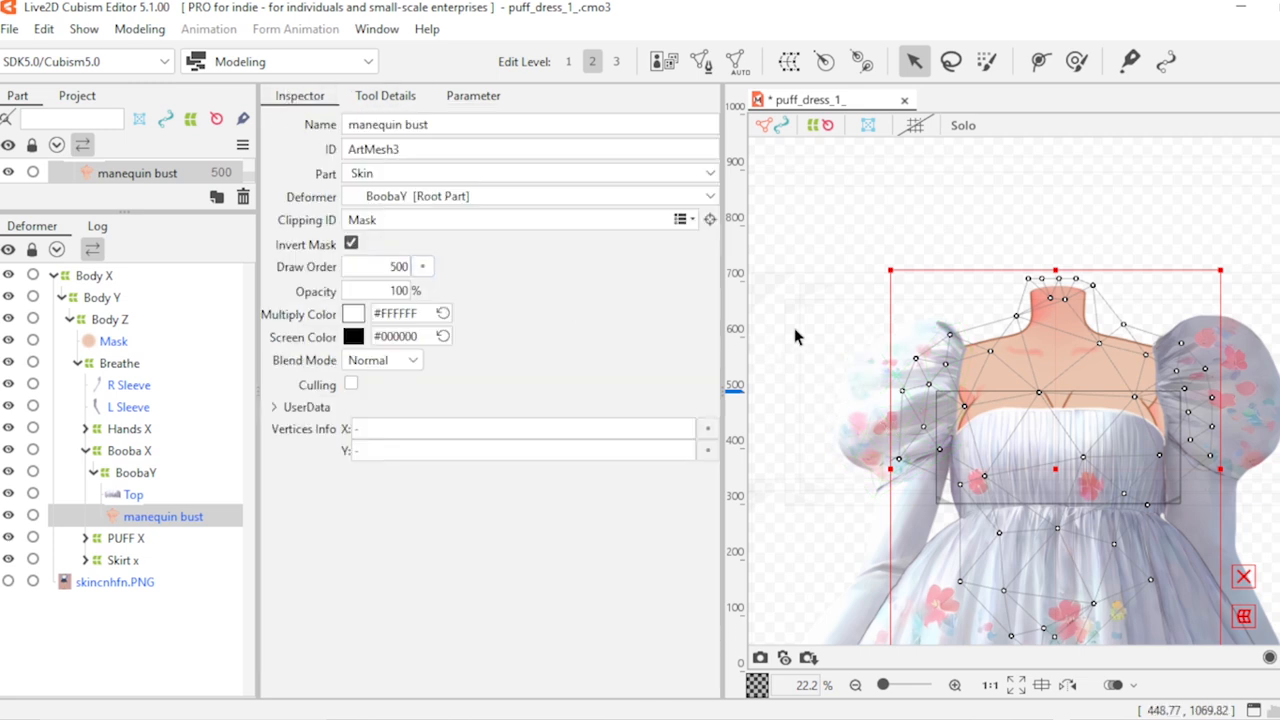
scroll(797, 325, "down", 2)
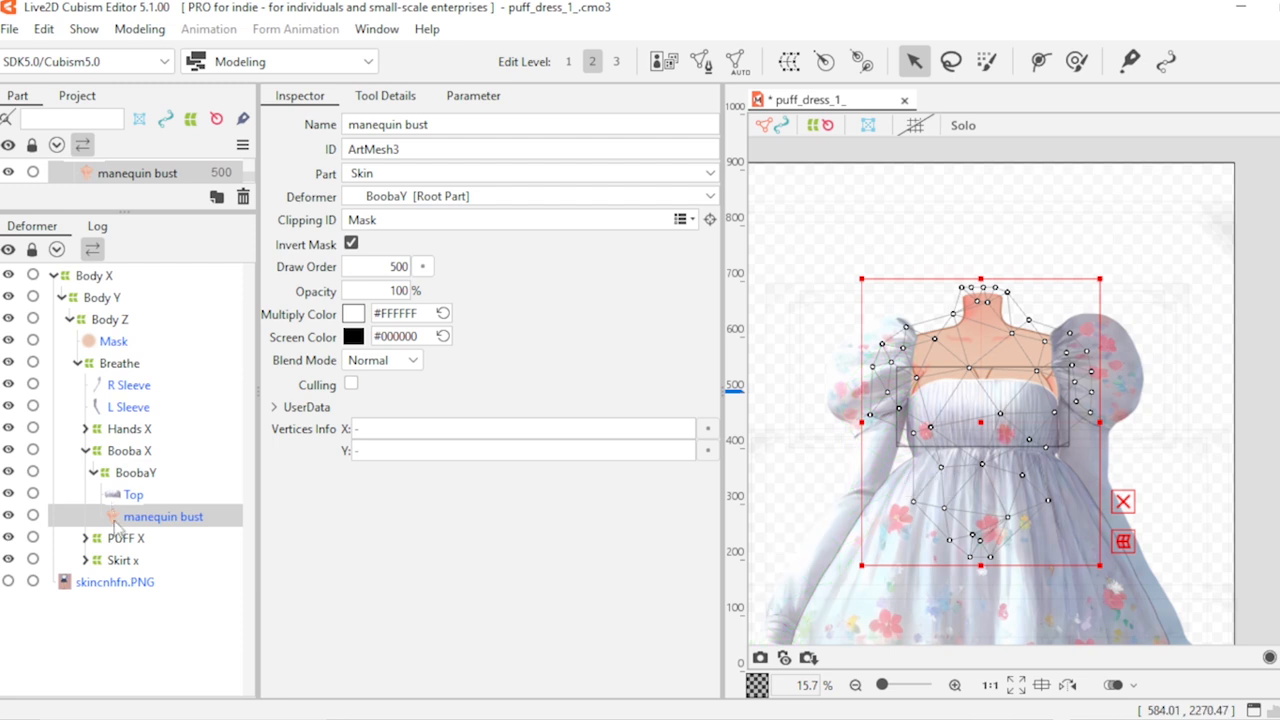
left_click(9, 582)
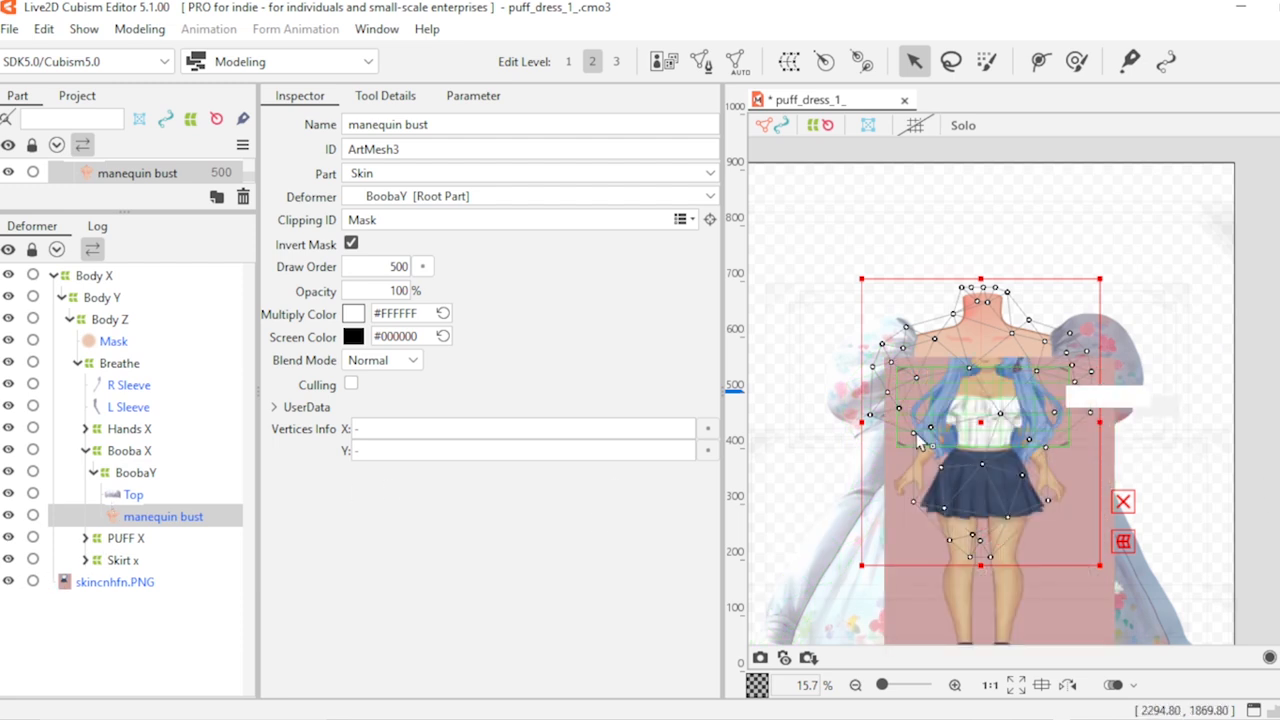
scroll(993, 460, "up", 2)
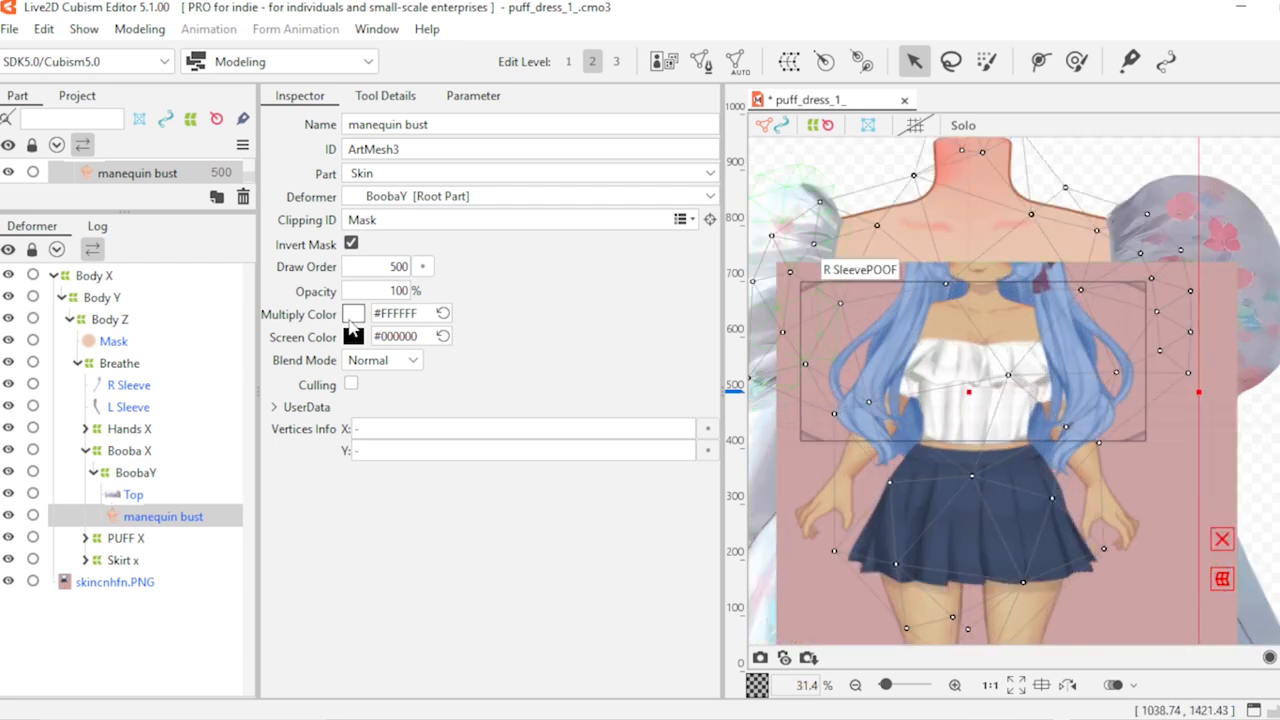
Step: Set the manequin bust's Multiply Color to #DAB992, sampled from the reference figure's skin
left_click(352, 318)
left_click_drag(494, 368, 760, 350)
mouse_move(494, 368)
left_mouse_down()
mouse_move(960, 380)
mouse_move(914, 332)
mouse_move(965, 323)
mouse_move(957, 331)
left_mouse_up()
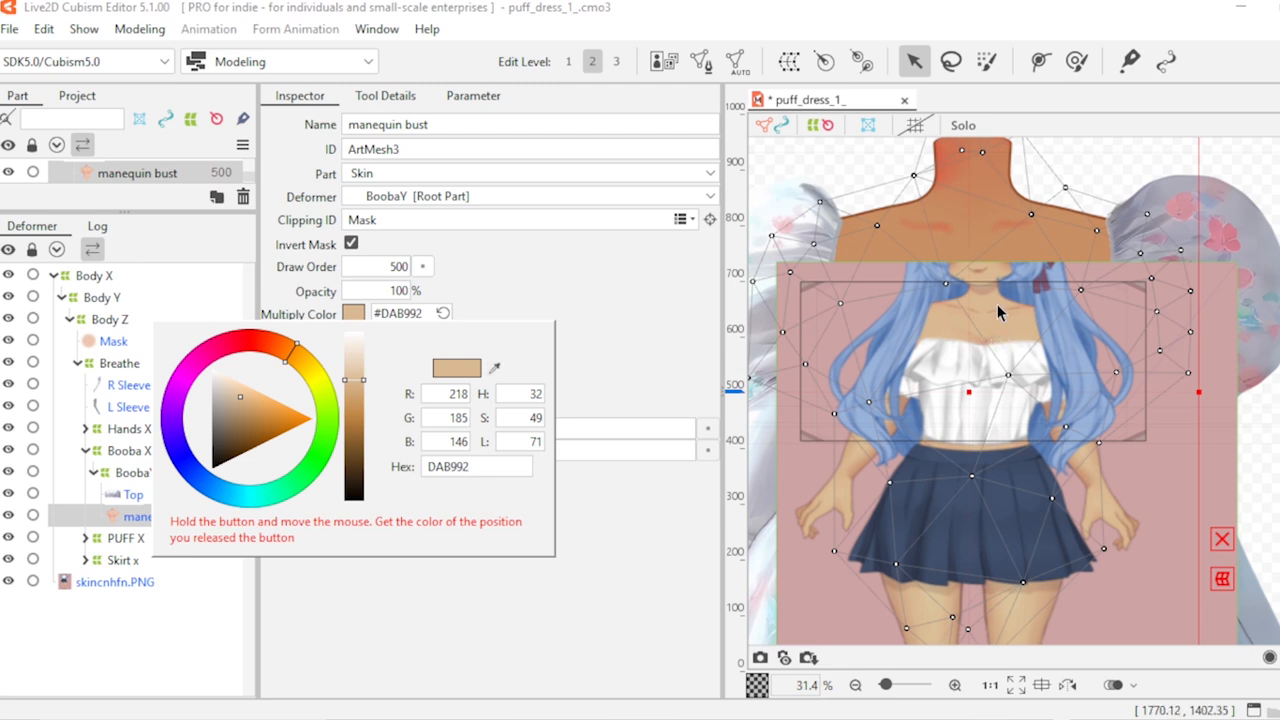
left_click(629, 338)
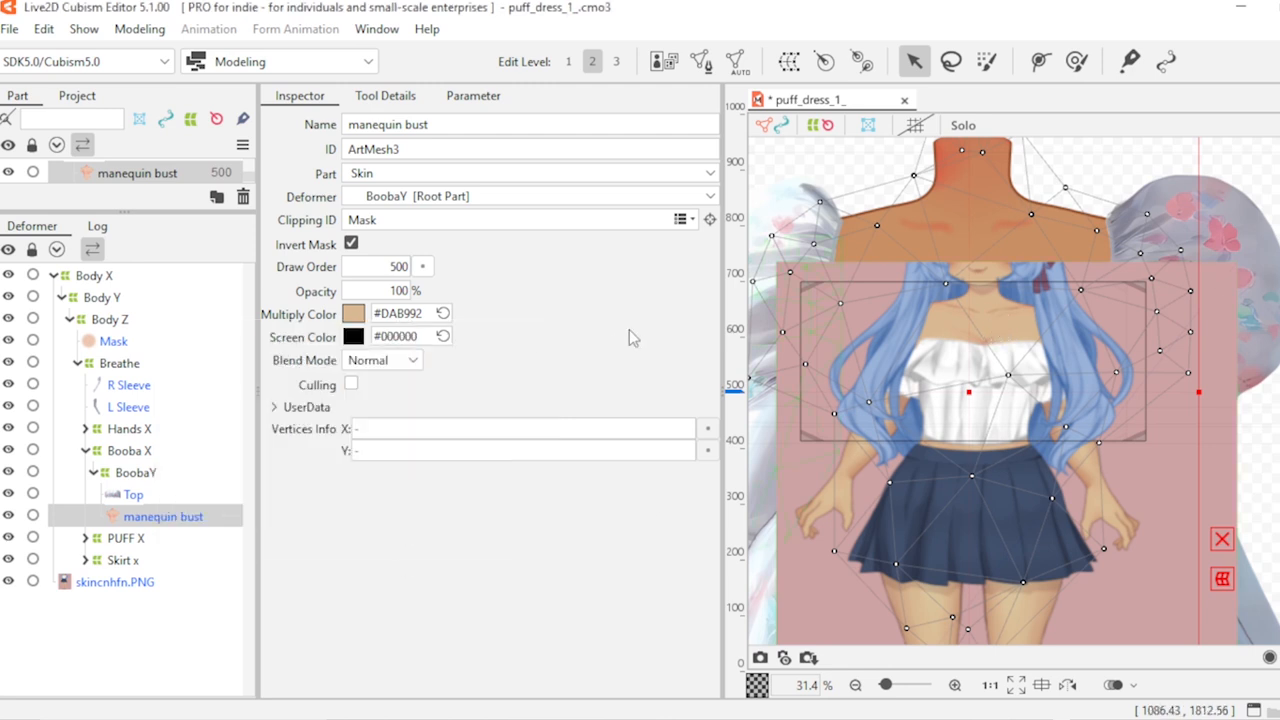
Step: Set the manequin bust's Screen Color to #C08F70, sampled from the reference figure, and compare the two skin tones
left_click(354, 337)
left_click_drag(355, 427, 355, 488)
mouse_move(495, 390)
left_mouse_down()
mouse_move(928, 323)
mouse_move(978, 339)
mouse_move(802, 512)
mouse_move(814, 505)
left_mouse_up()
scroll(890, 360, "down", 3)
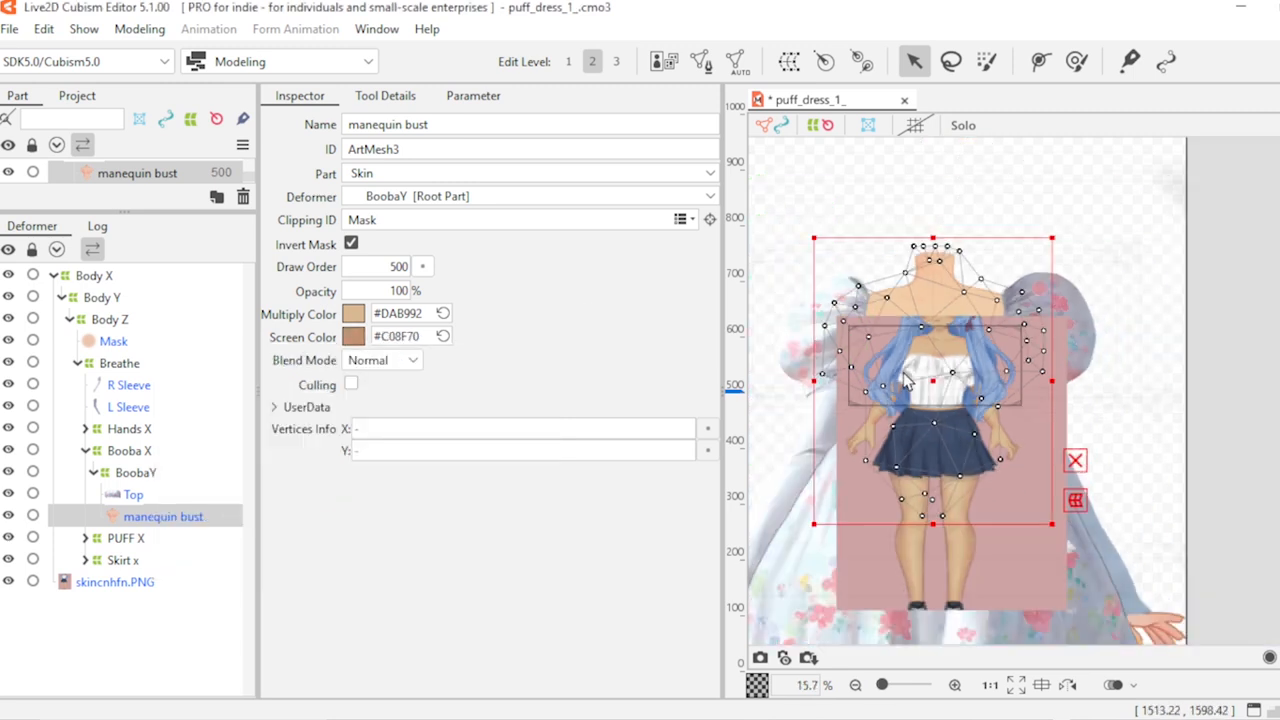
scroll(872, 487, "up", 1)
scroll(895, 473, "down", 1)
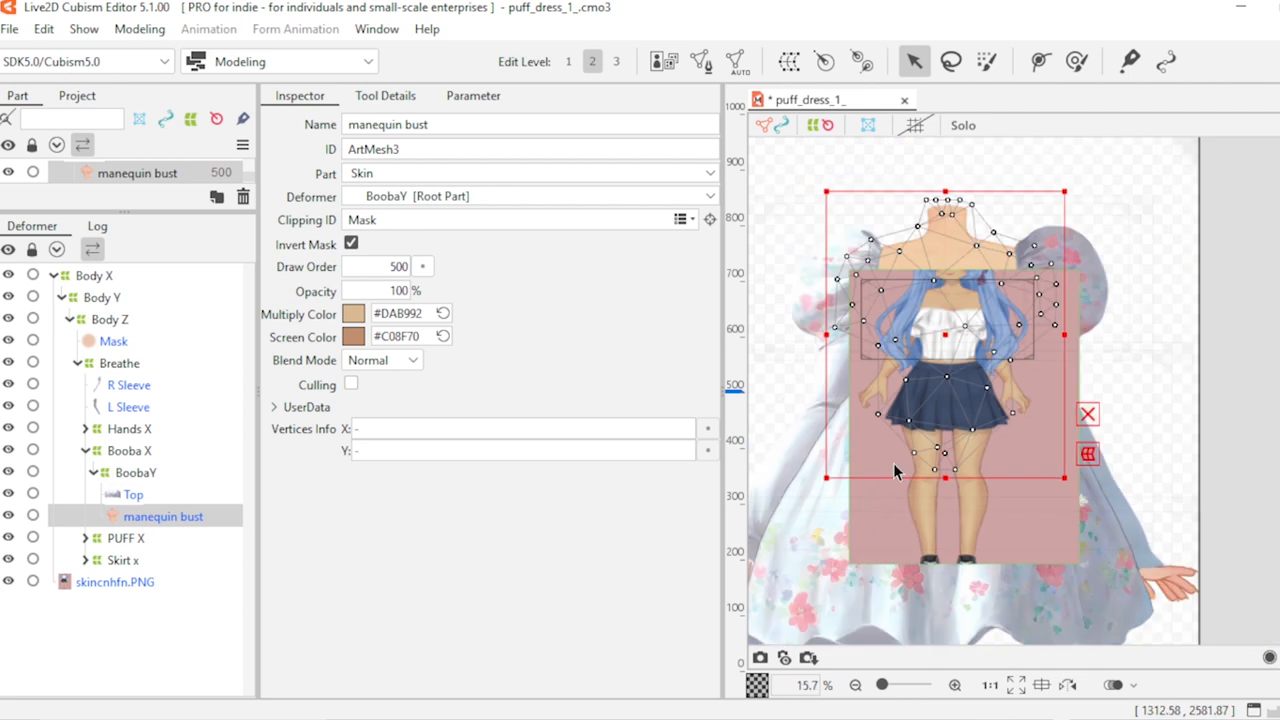
scroll(938, 290, "up", 1)
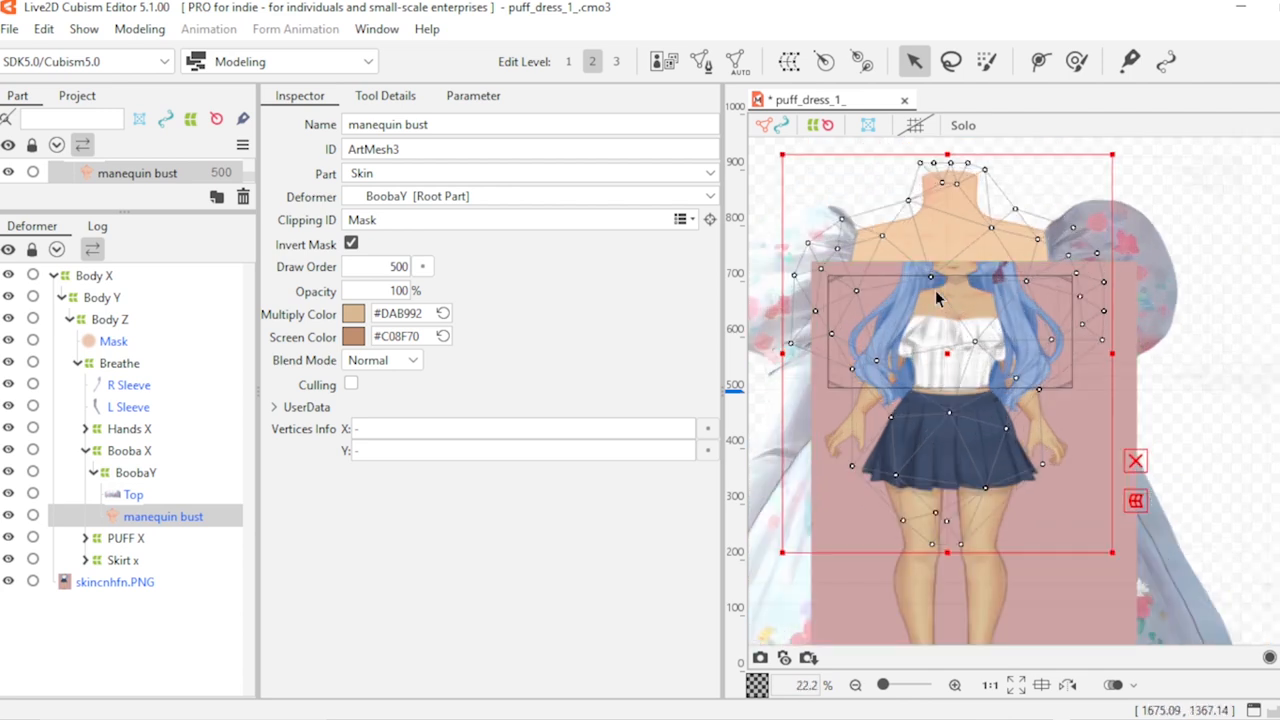
Step: Darken the manequin bust's Multiply Color to #BE8541
left_click(353, 314)
left_click_drag(358, 385, 350, 419)
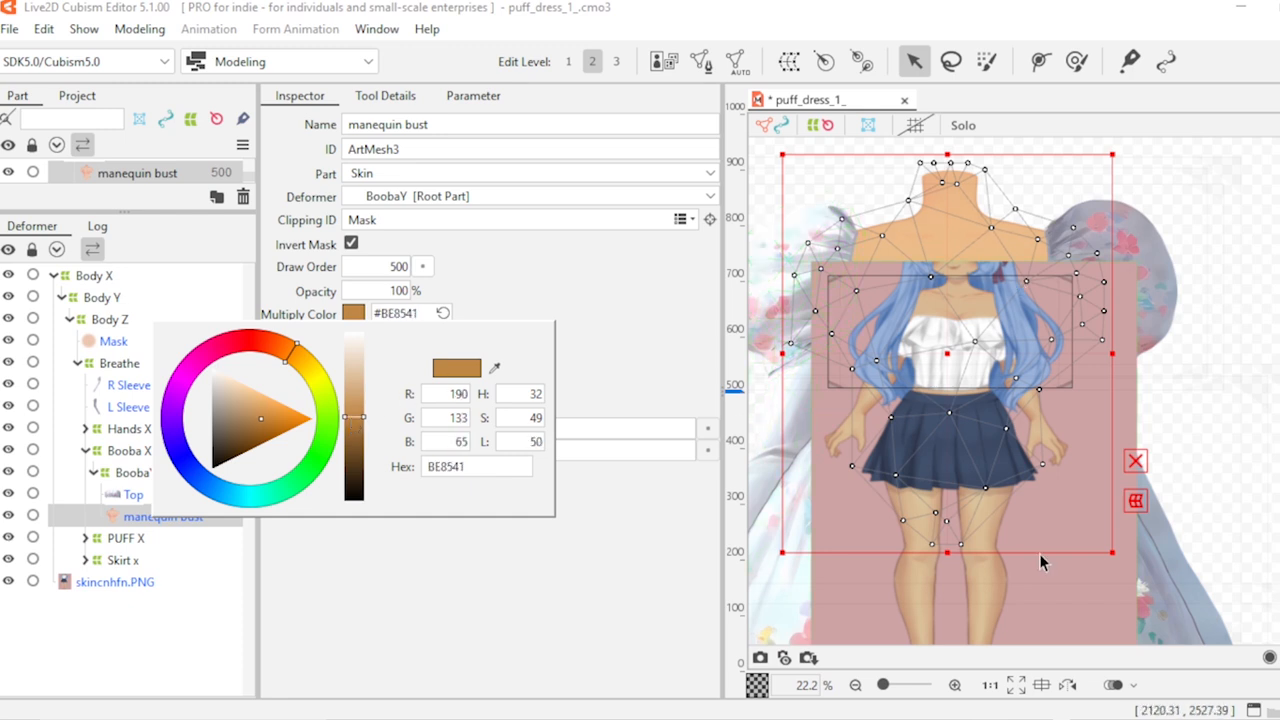
left_click(645, 315)
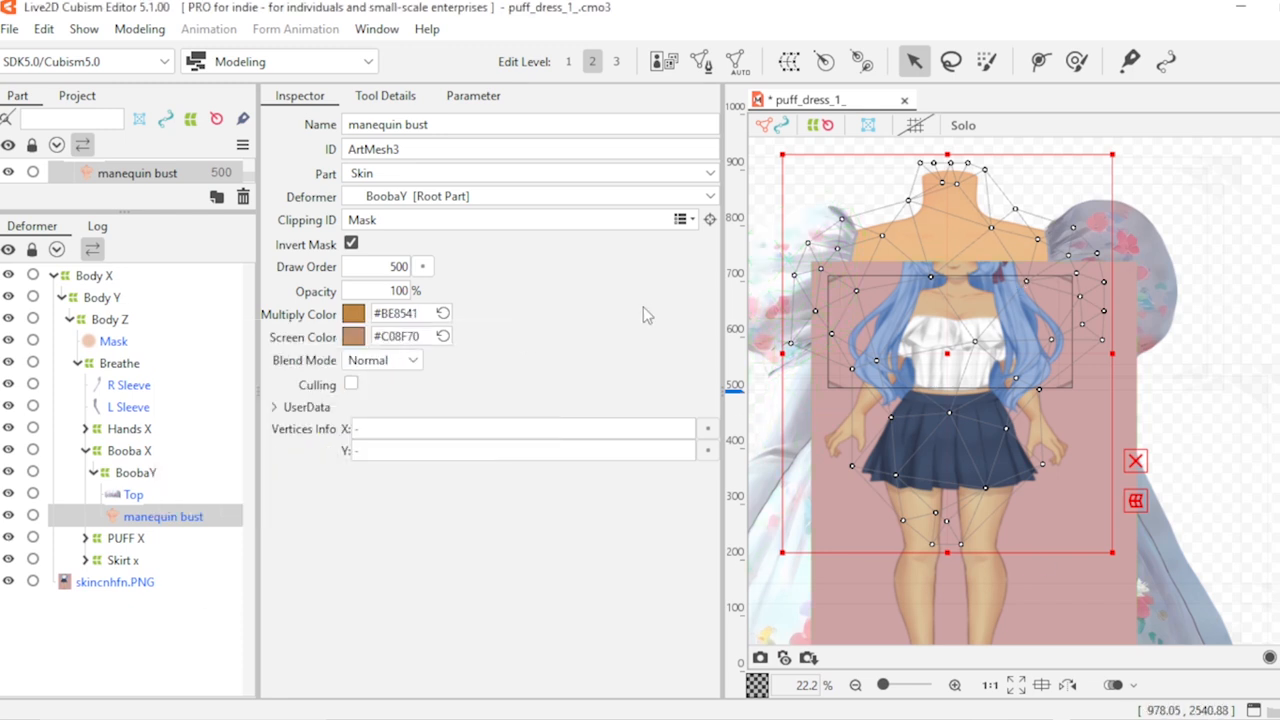
Step: Darken the manequin bust's Screen Color to #815539 and lighten its Multiply Color to #D1A979
left_click(354, 337)
left_click_drag(356, 425, 354, 472)
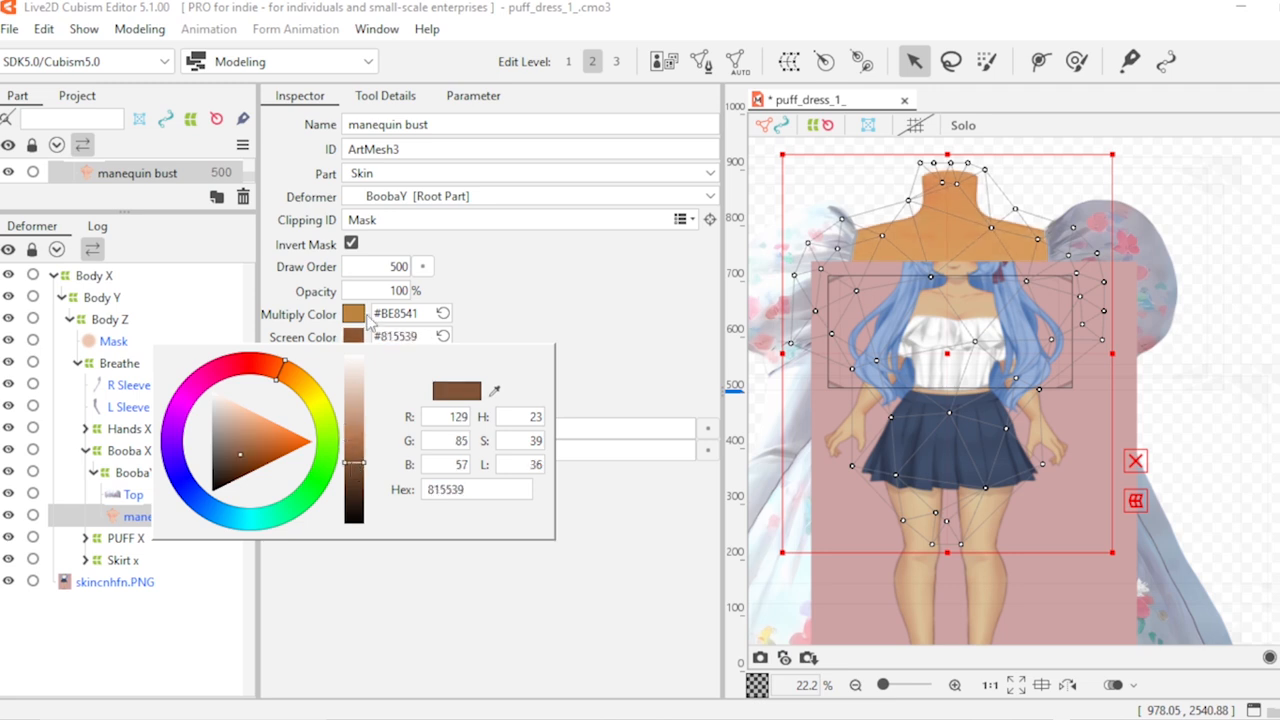
left_click(358, 314)
left_click_drag(358, 422, 349, 395)
left_click(540, 298)
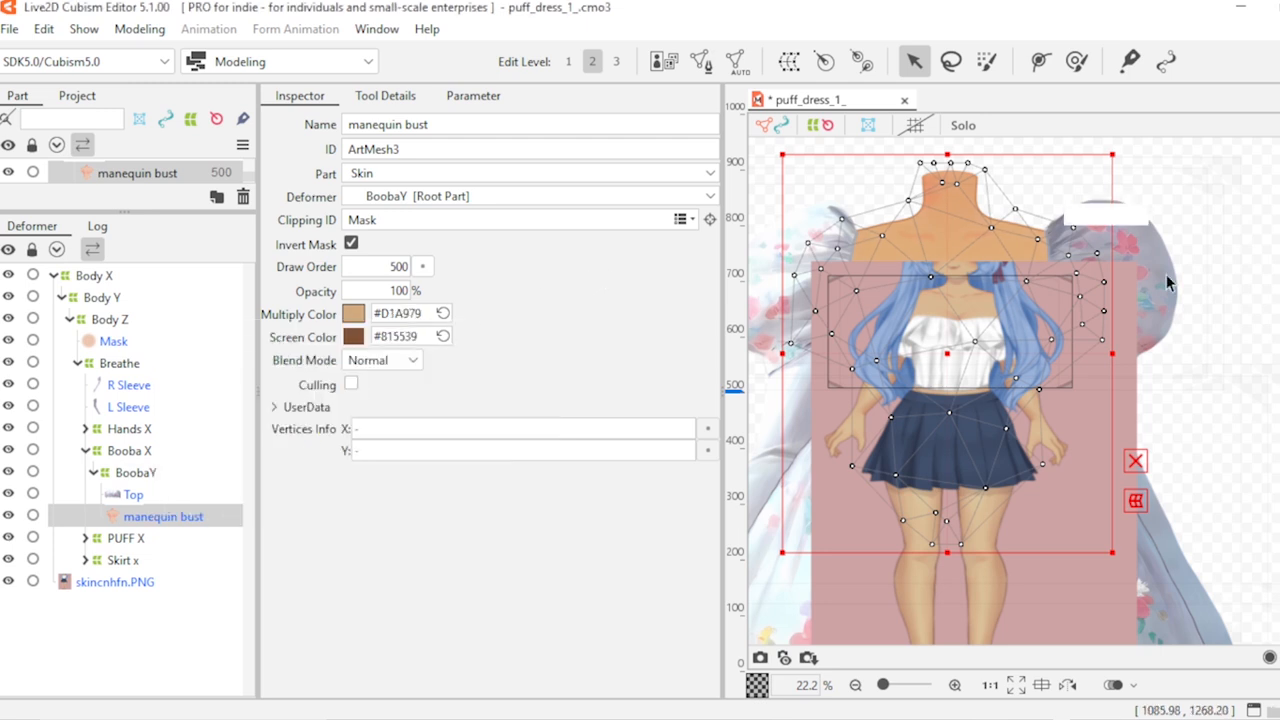
scroll(1166, 274, "down", 3)
scroll(1045, 459, "up", 2)
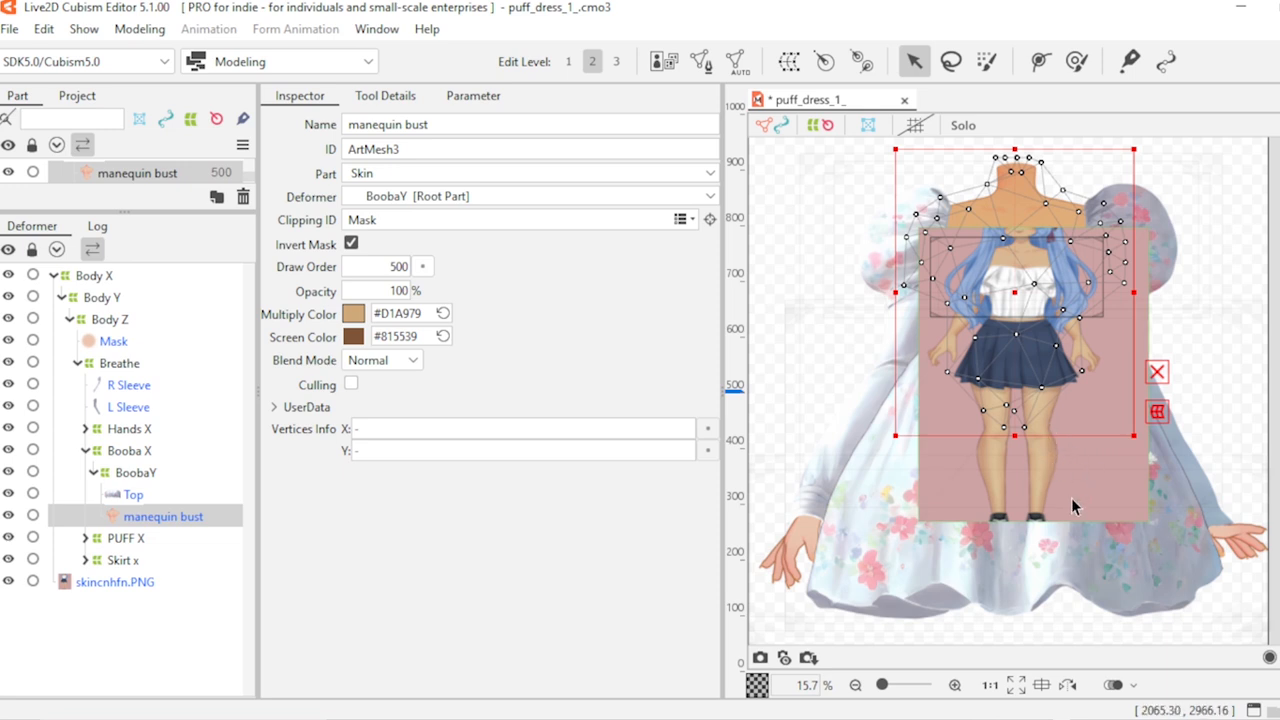
Step: Move the skincnhfn.PNG reference image up and to the right so it uncovers the left half of the mannequin's chest
left_click(118, 584)
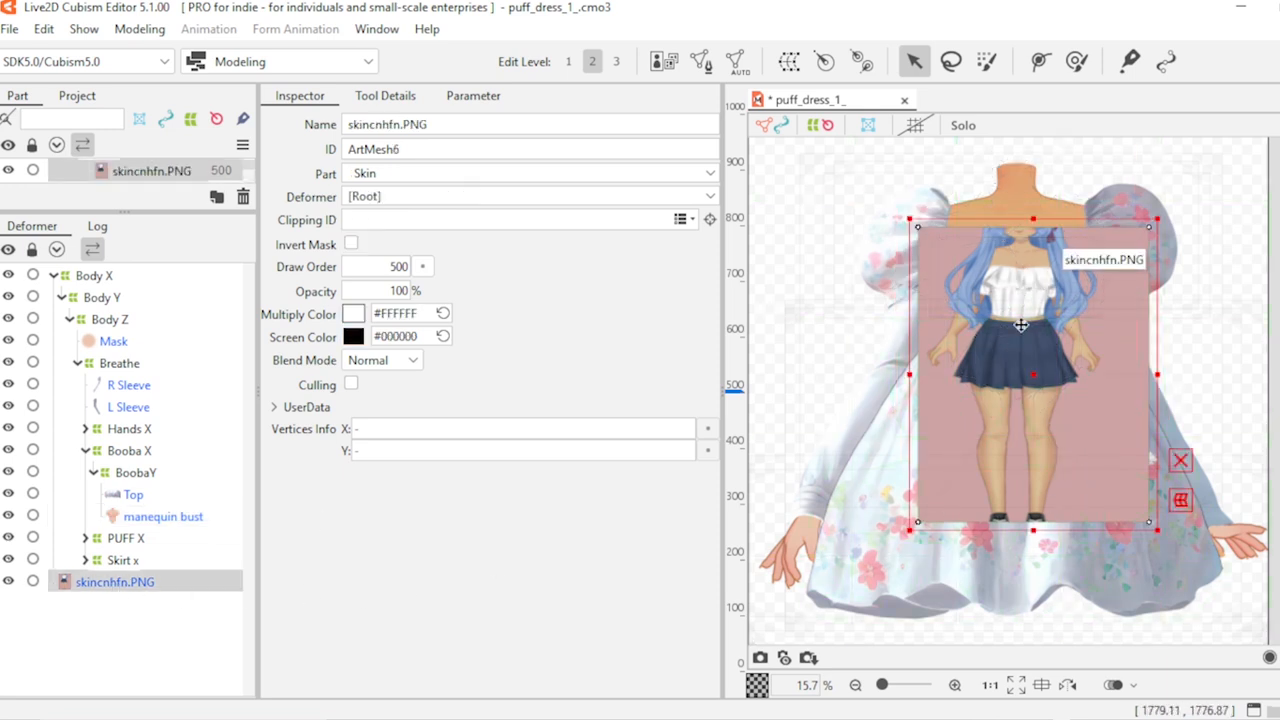
left_click_drag(1040, 370, 1172, 191)
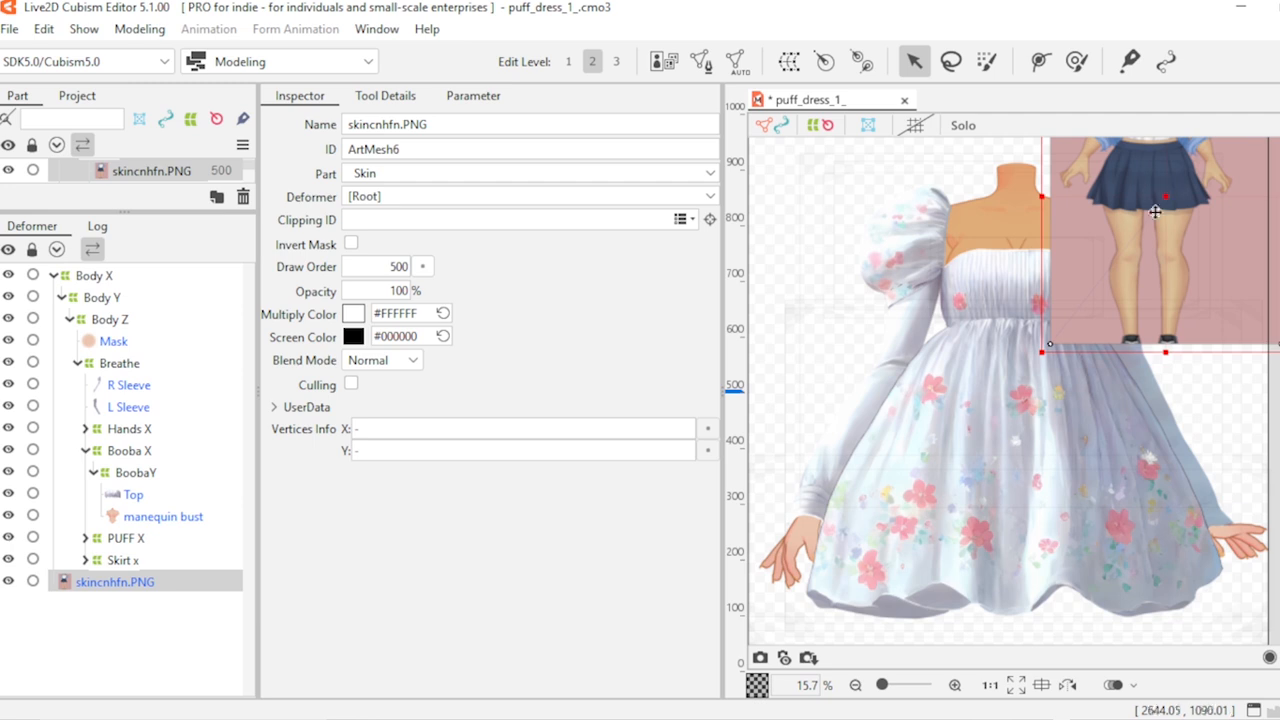
scroll(1188, 376, "up", 2)
scroll(1186, 414, "down", 3)
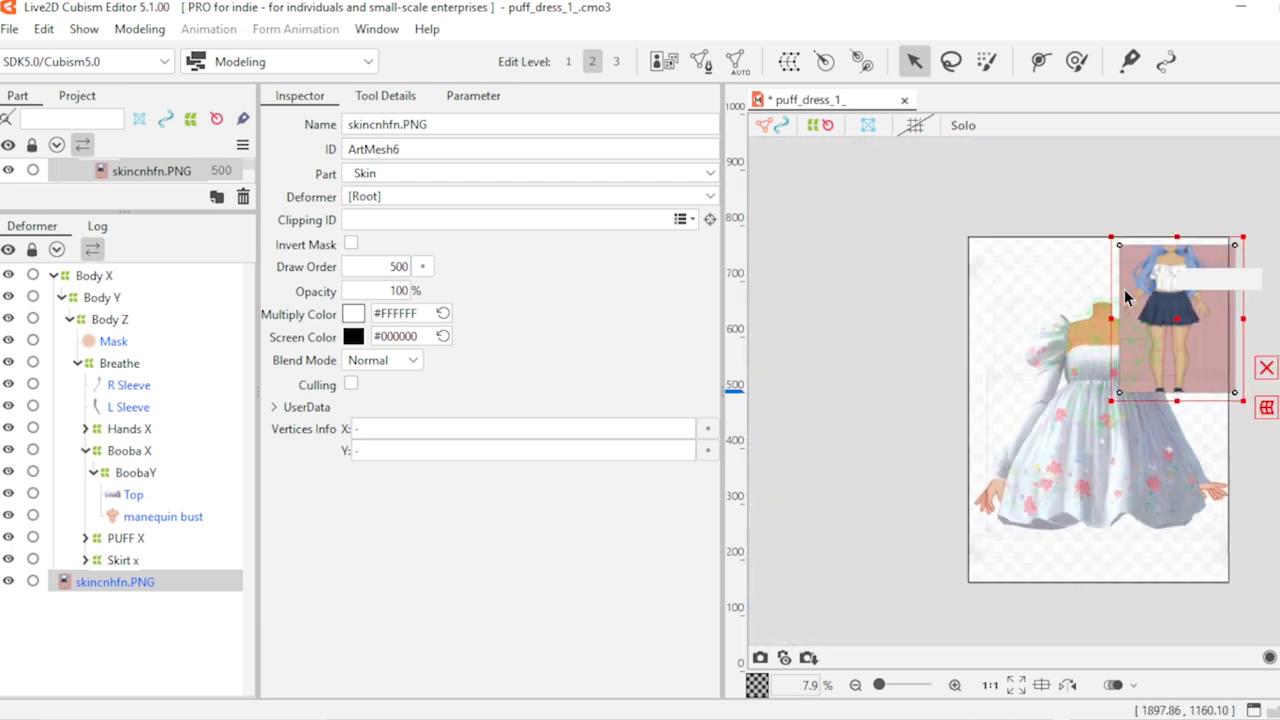
scroll(1120, 329, "up", 5)
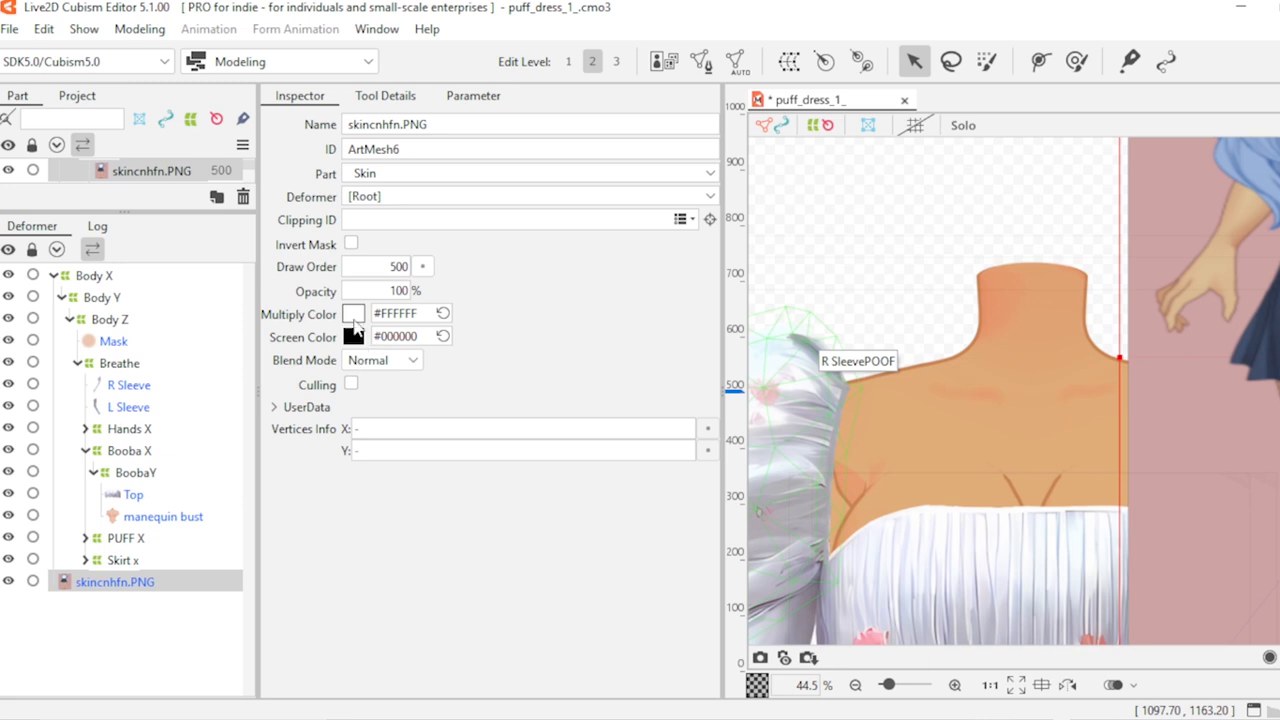
Step: Set the manequin bust's Multiply Color to #DABC96, sampled from the reference figure's hand
left_click(141, 518)
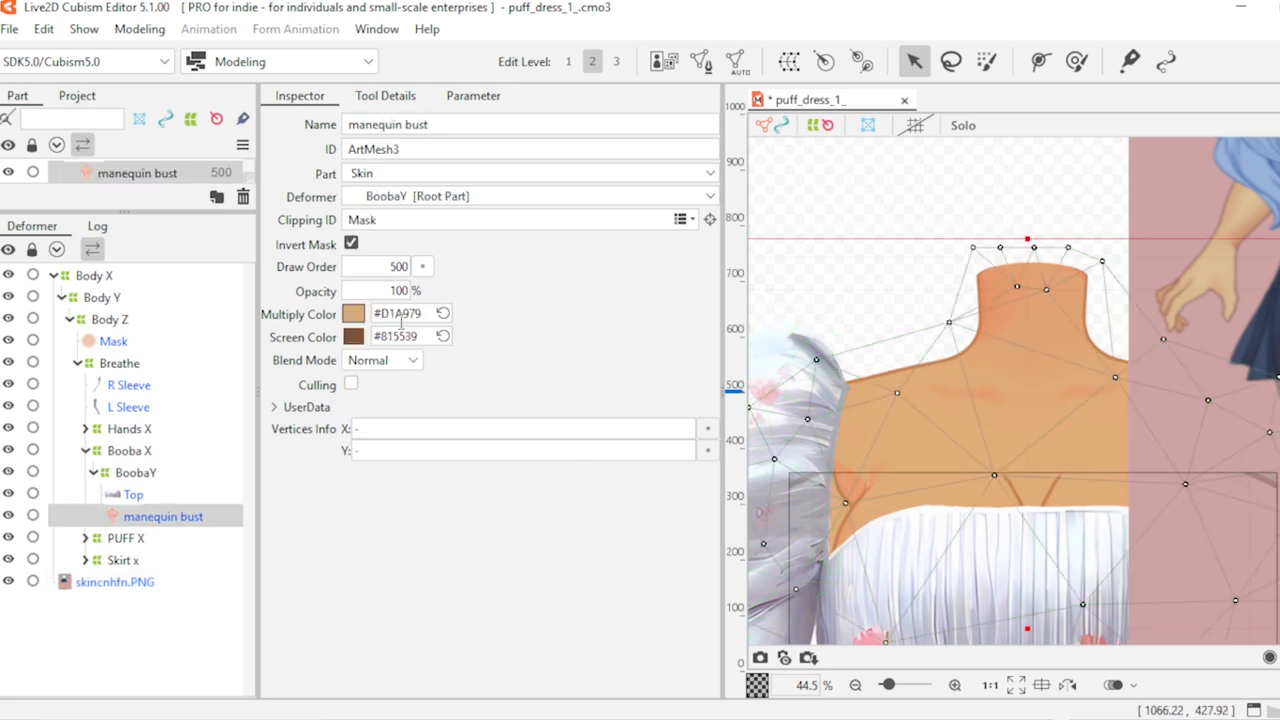
left_click(355, 314)
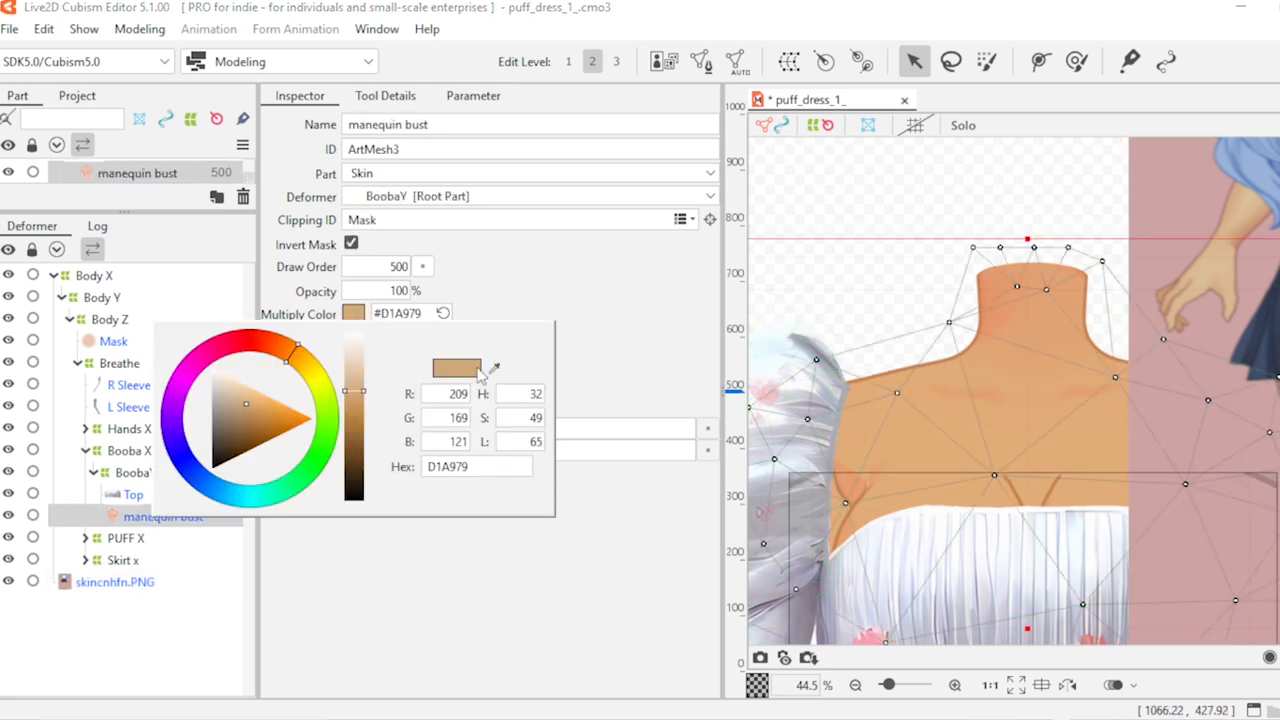
left_click(494, 368)
left_click_drag(1160, 290, 1209, 273)
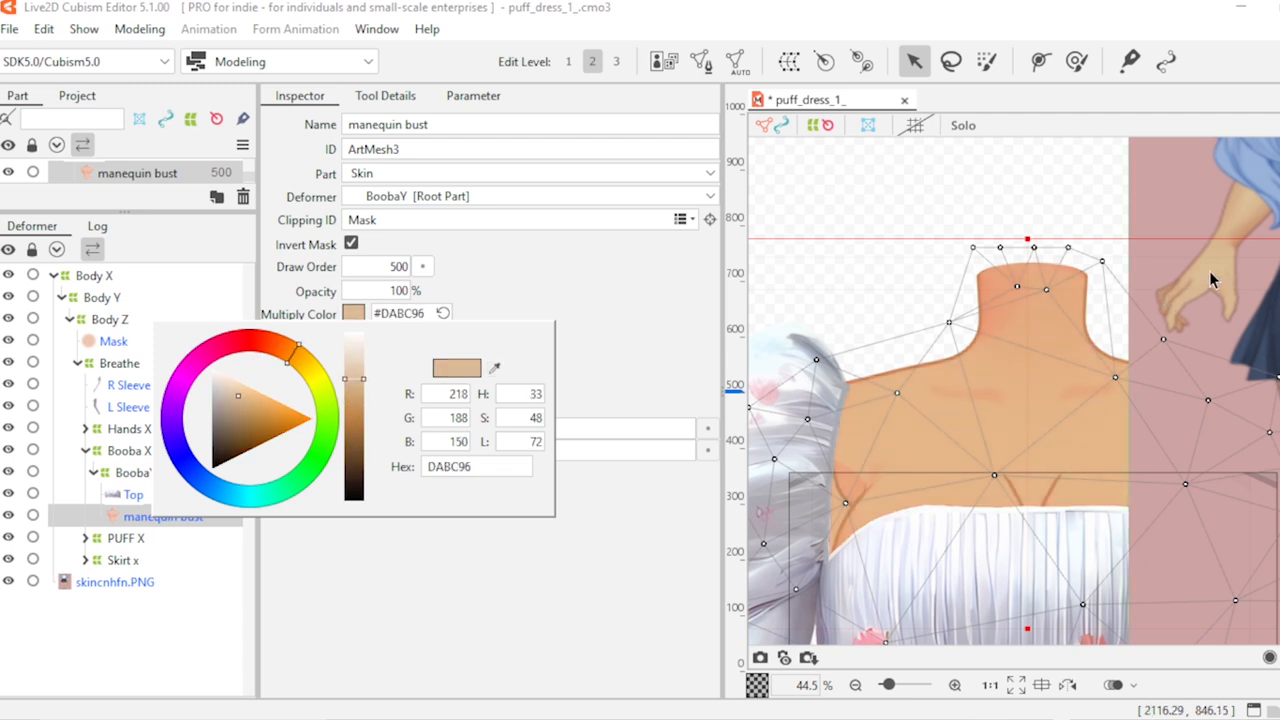
left_click(609, 352)
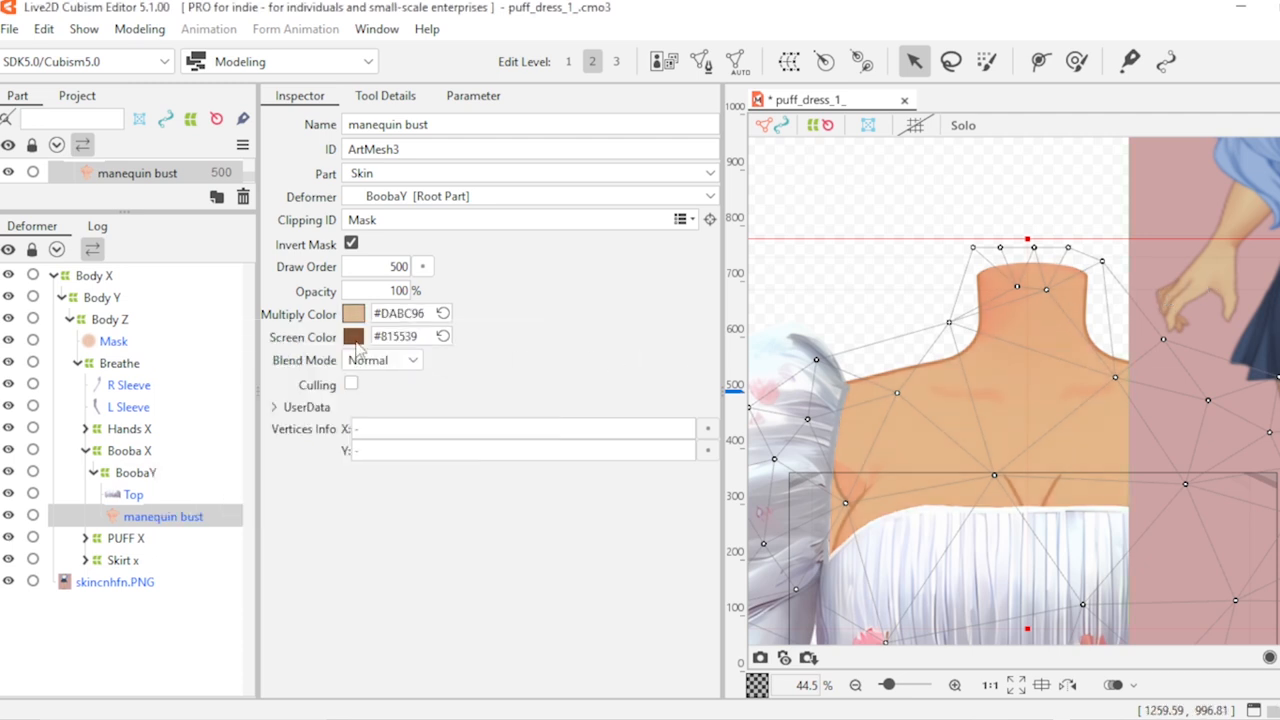
Step: Lighten the manequin bust's Screen Color to #BD8A69 and darken its Multiply Color to #D2AD7E
left_click(354, 337)
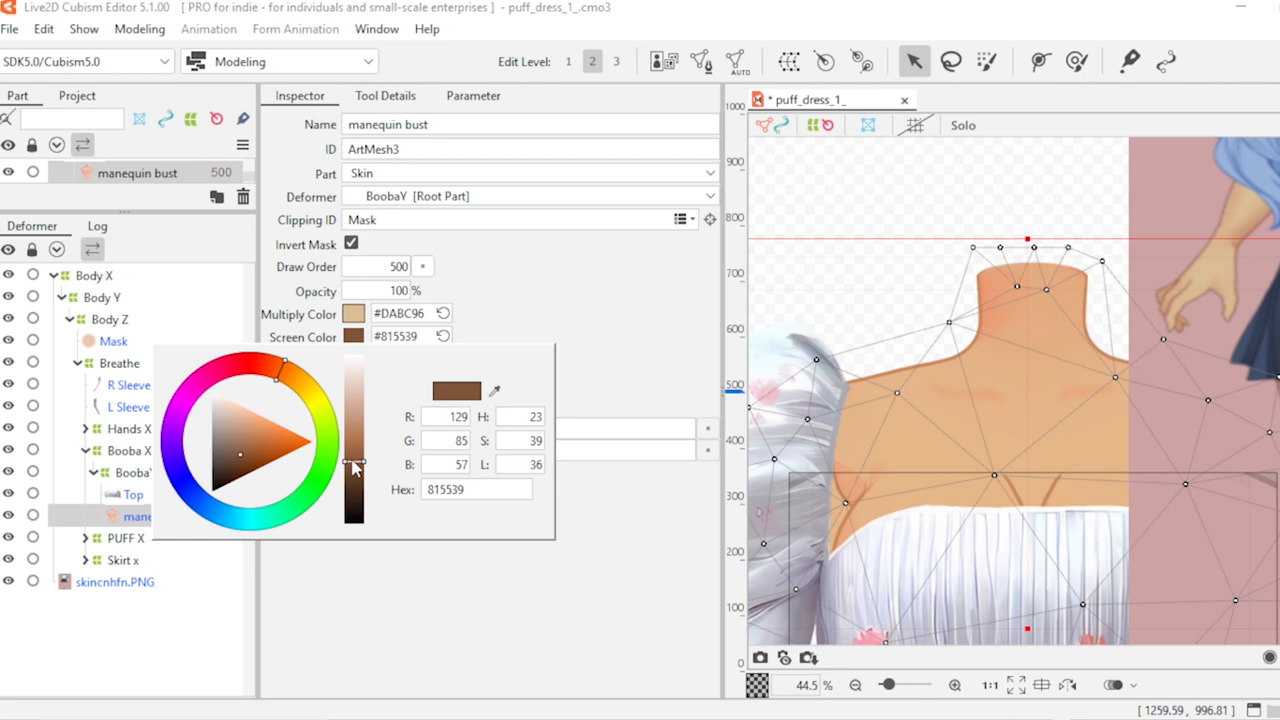
left_click_drag(354, 462, 351, 431)
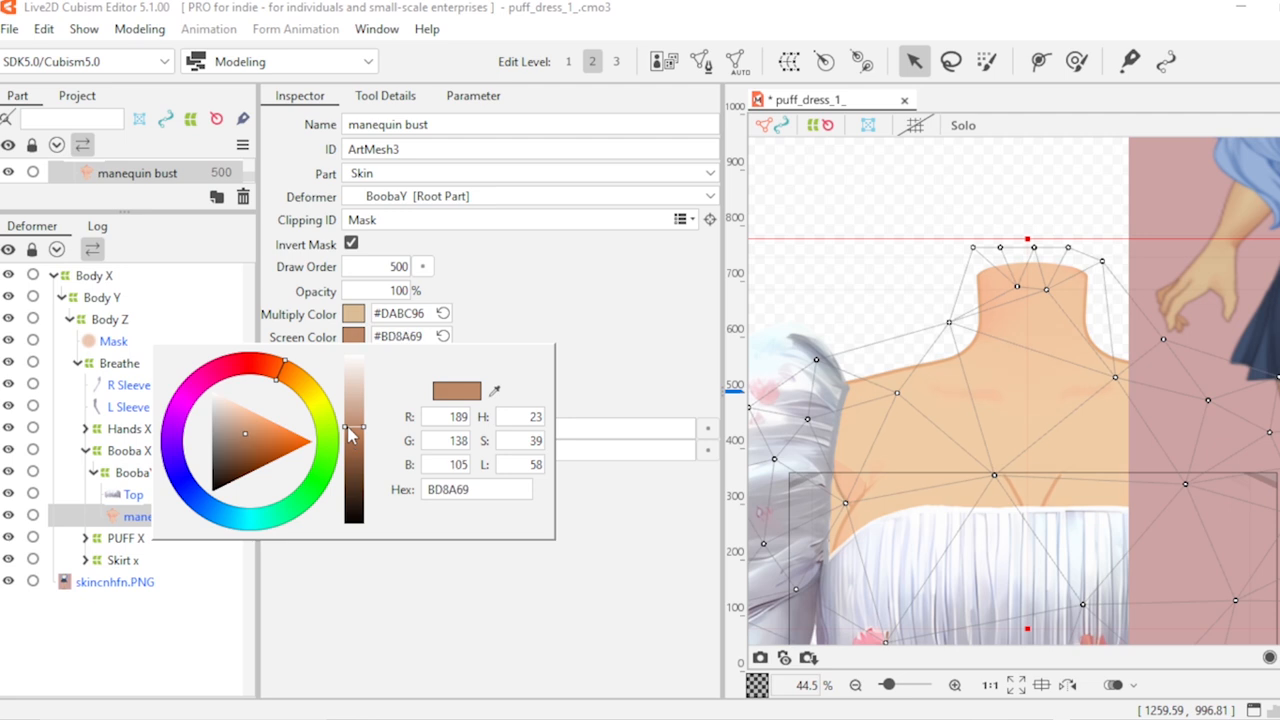
left_click(507, 341)
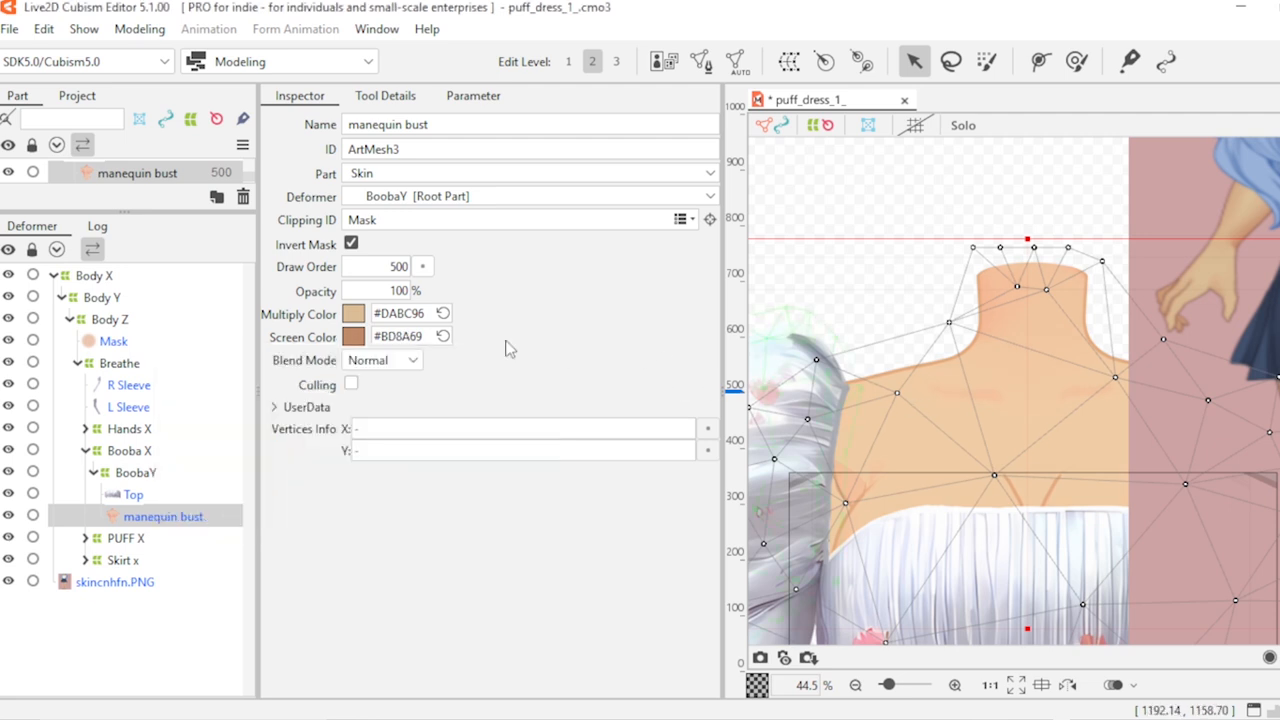
left_click(355, 316)
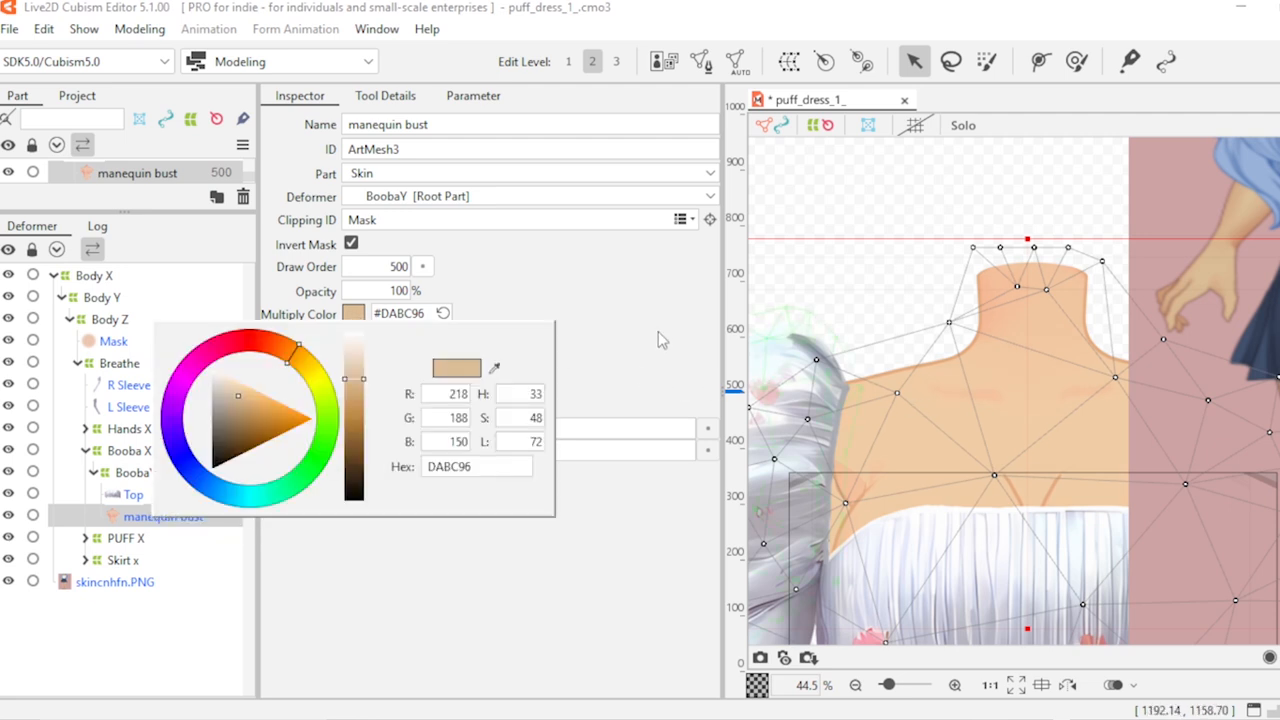
left_click(658, 331)
left_click(410, 343)
mouse_move(362, 388)
left_mouse_down()
mouse_move(354, 371)
mouse_move(359, 397)
left_mouse_up()
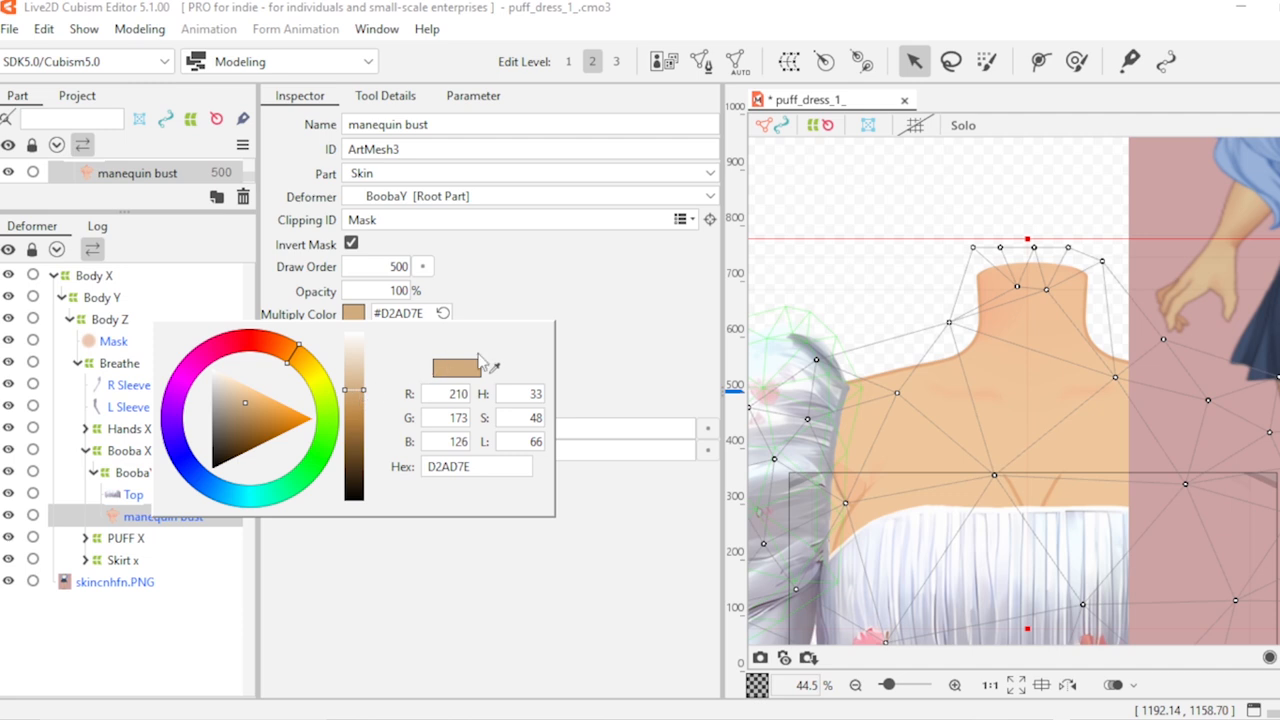
left_click(624, 323)
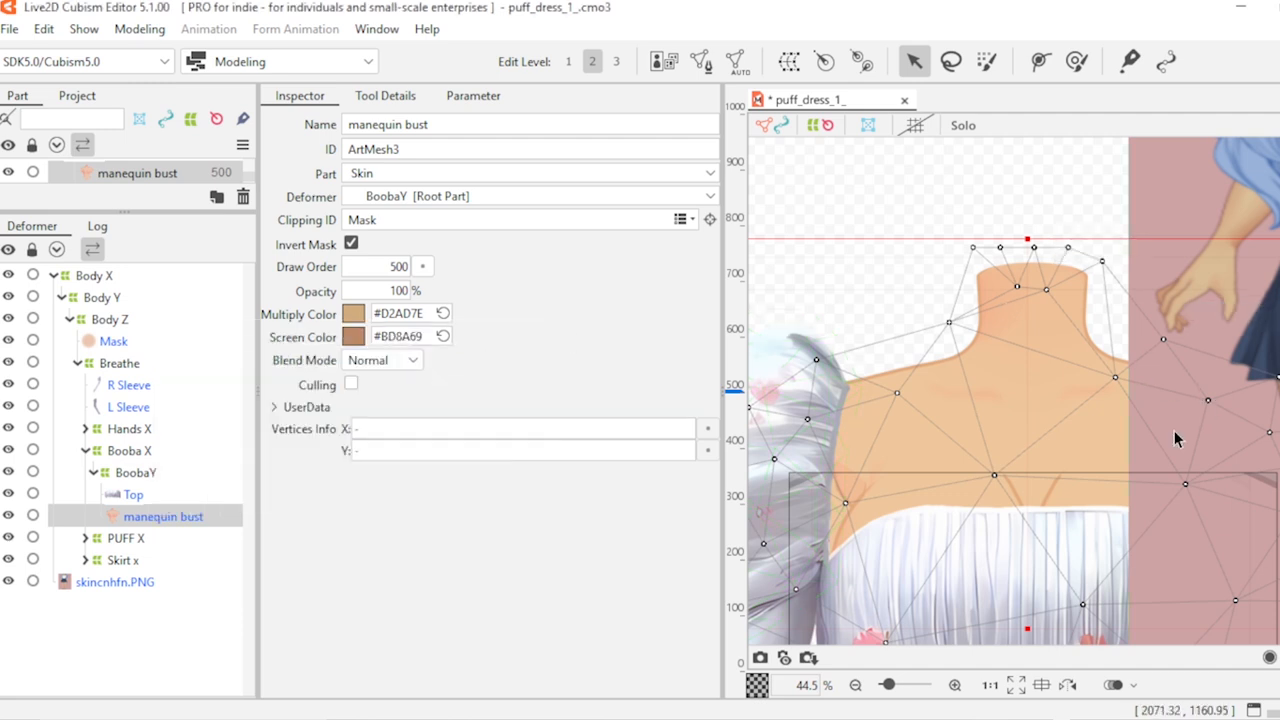
Step: Copy the manequin bust's Multiply Color #D2AD7E and apply it to R Hand under Hands Y
double_click(415, 318)
key("ctrl+c")
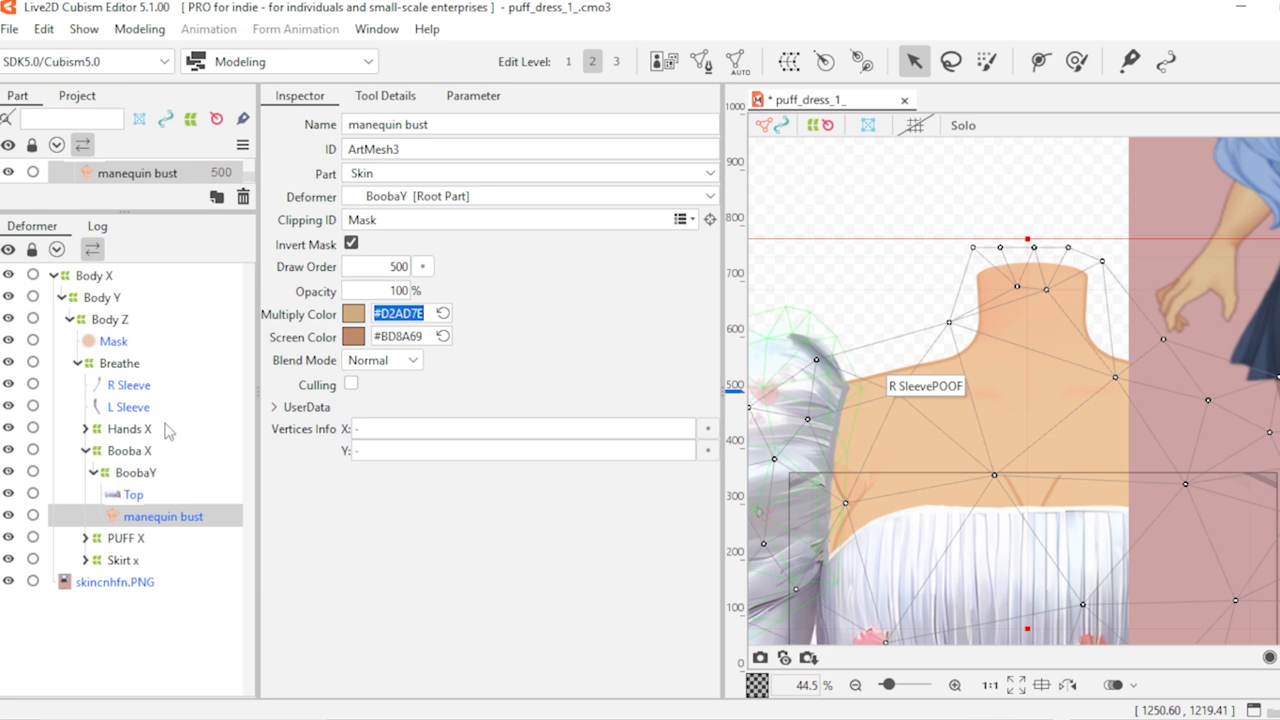
left_click(86, 562)
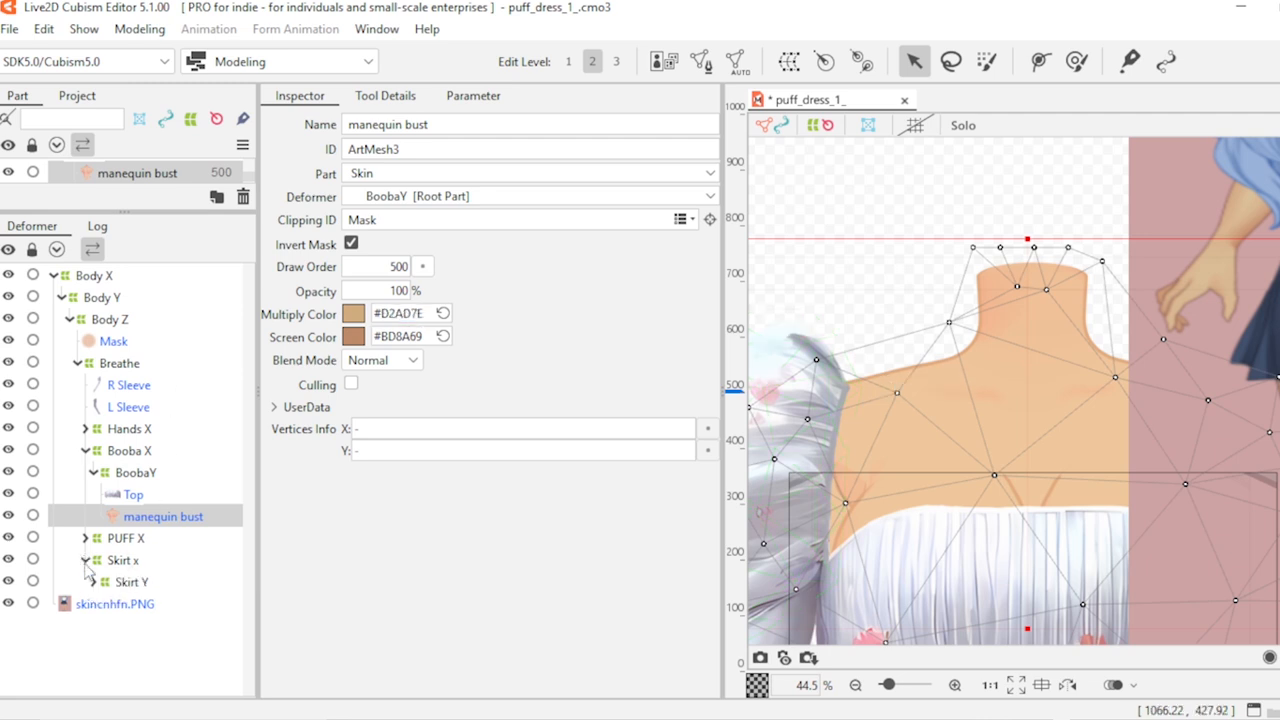
left_click(86, 429)
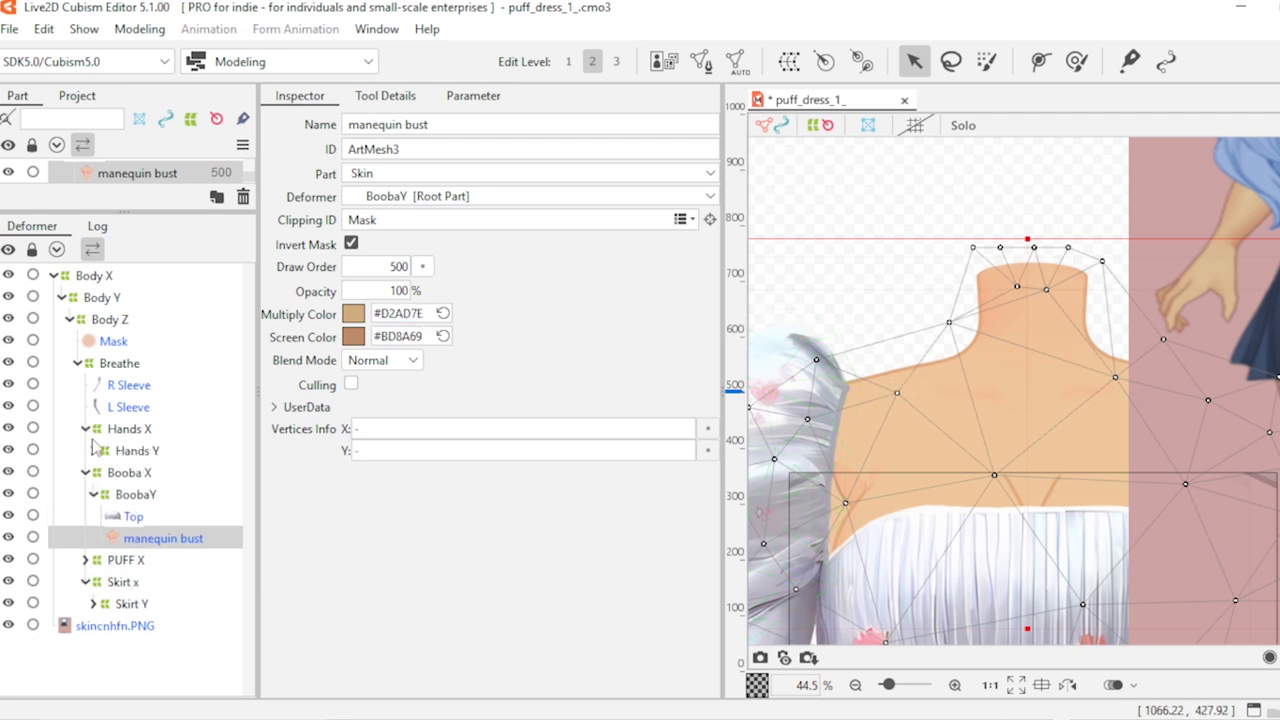
left_click(94, 451)
left_click(145, 474)
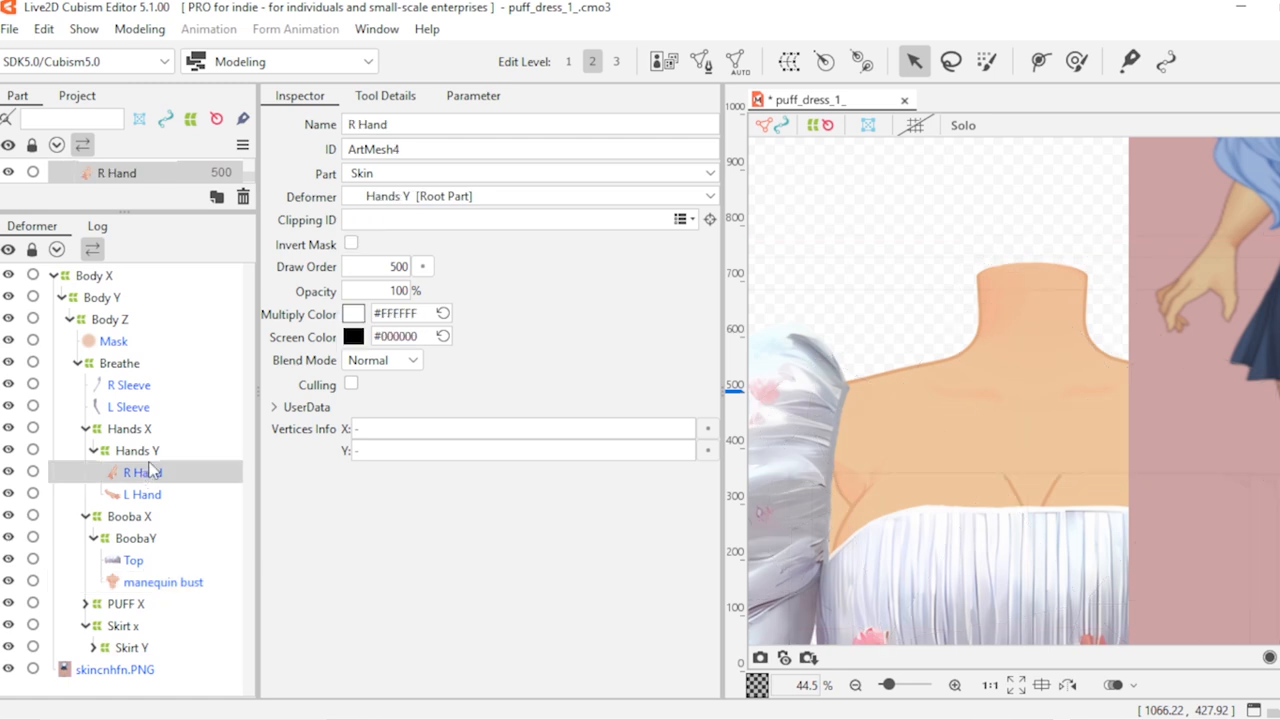
left_click(415, 314)
key("ctrl+v")
key("Return")
Step: Apply the copied Multiply Color #D2AD7E to L Hand
left_click(155, 496)
left_click(411, 314)
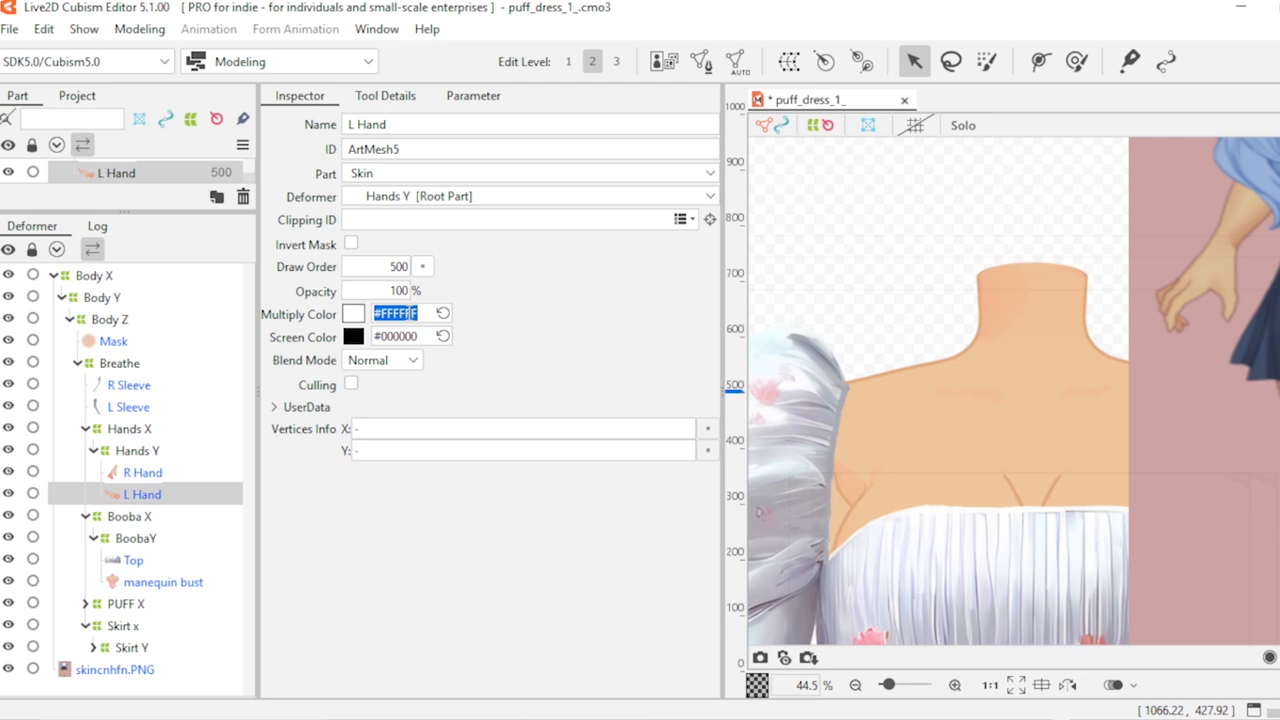
key("ctrl+v")
key("Return")
Step: Copy the manequin bust's Screen Color #BD8A69 and apply it to R Hand
left_click(173, 584)
left_click(400, 337)
key("ctrl+c")
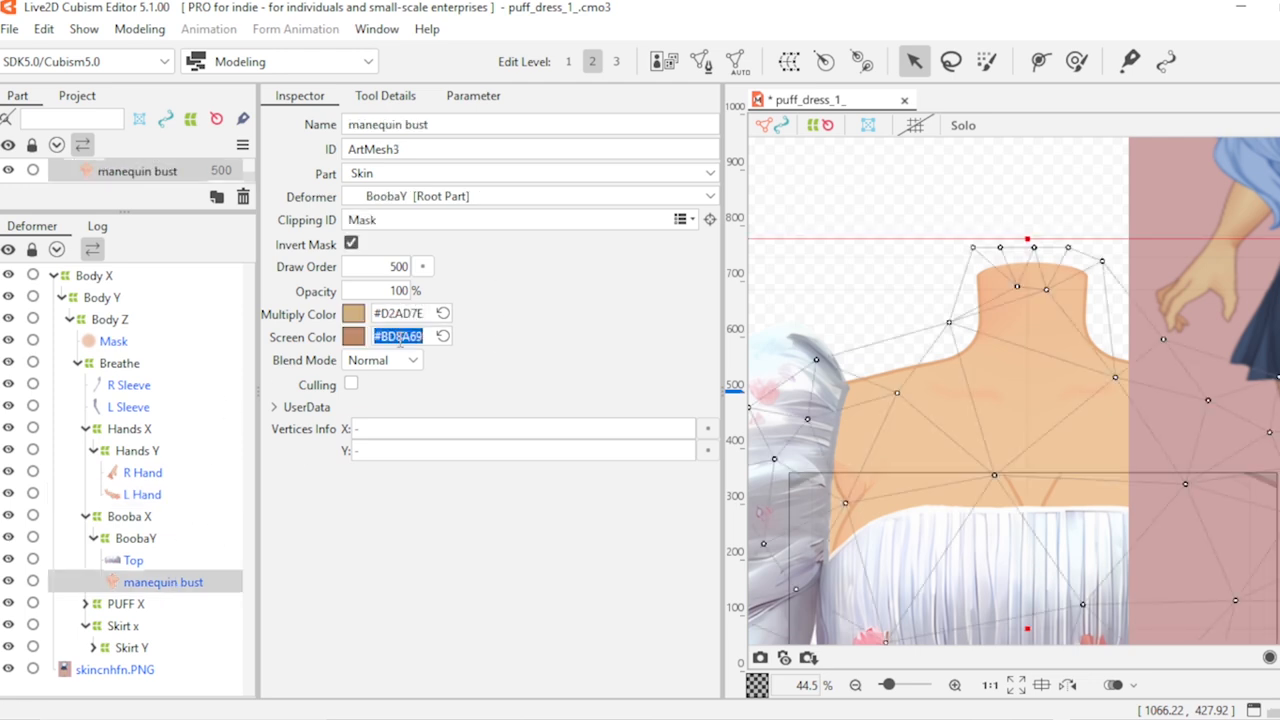
left_click(145, 473)
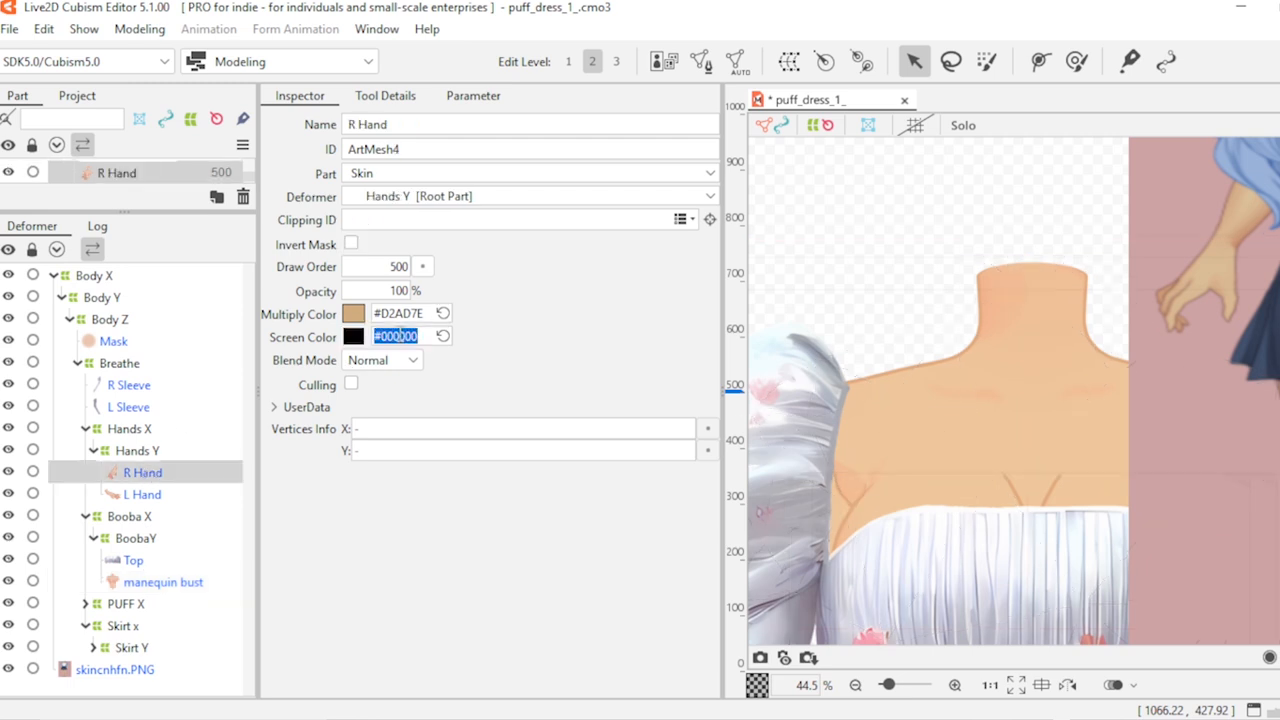
key("ctrl+v")
key("Return")
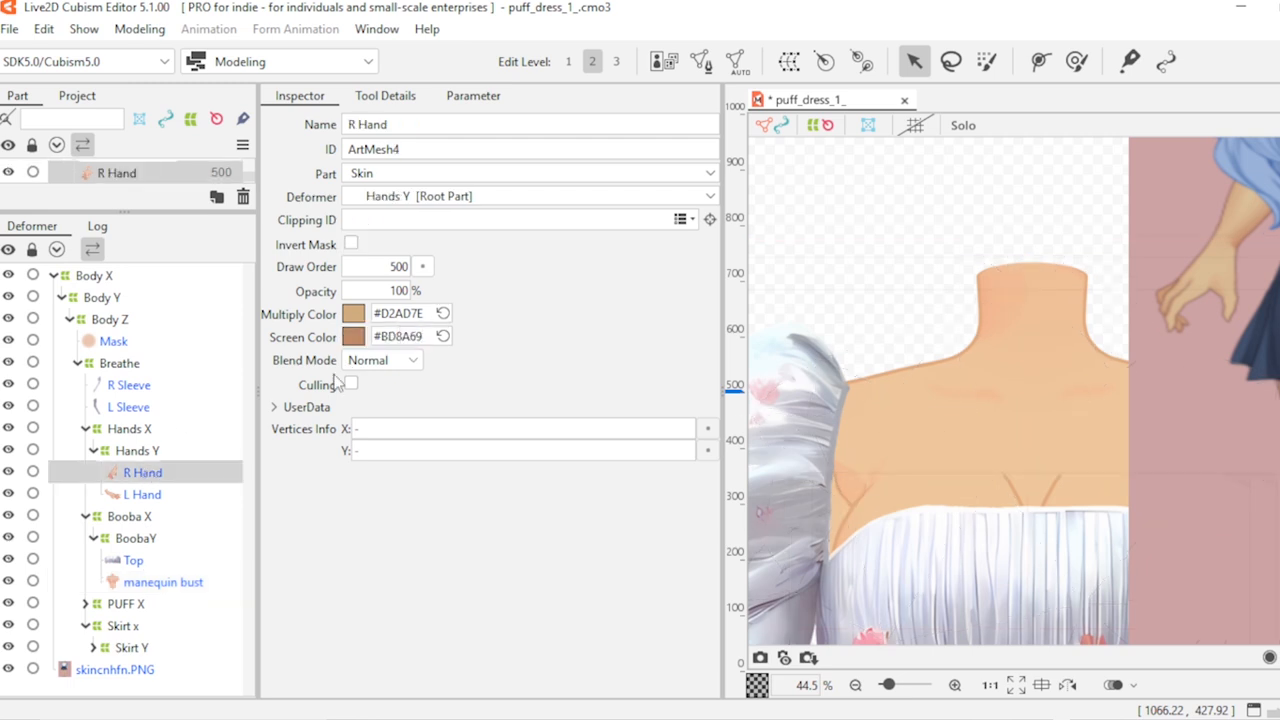
Step: Apply the copied Screen Color #BD8A69 to L Hand
left_click(157, 498)
left_click(397, 340)
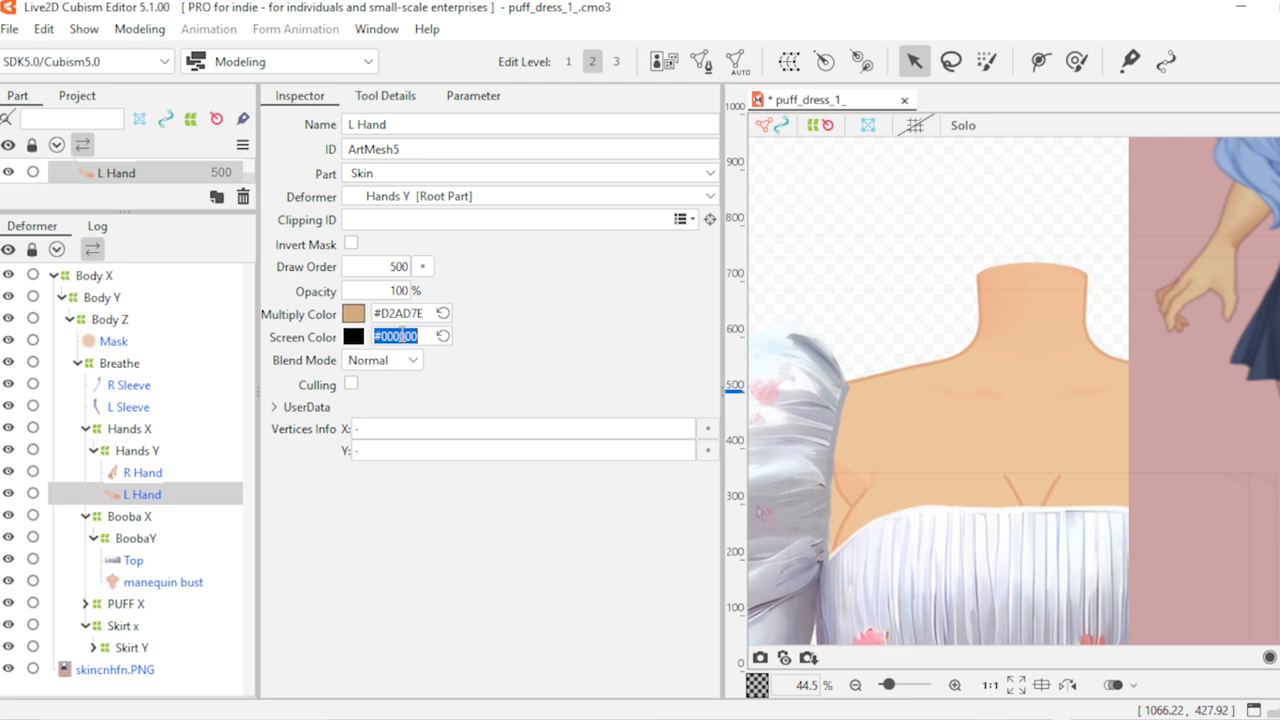
left_click(414, 341)
left_click_drag(416, 340, 352, 340)
key("ctrl+v")
key("Return")
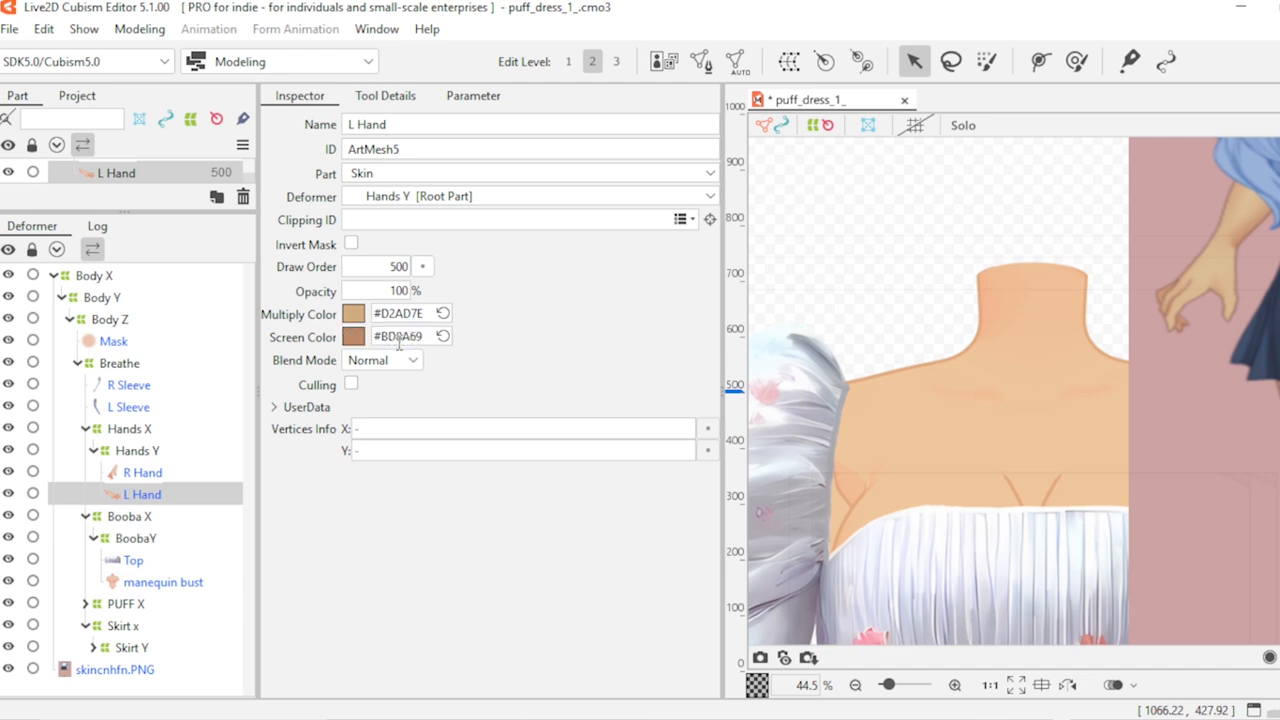
Step: Move the skincnhfn.PNG reference image down over the skirt so the figure's hand sits right beside the model's R Hand
scroll(904, 340, "down", 8)
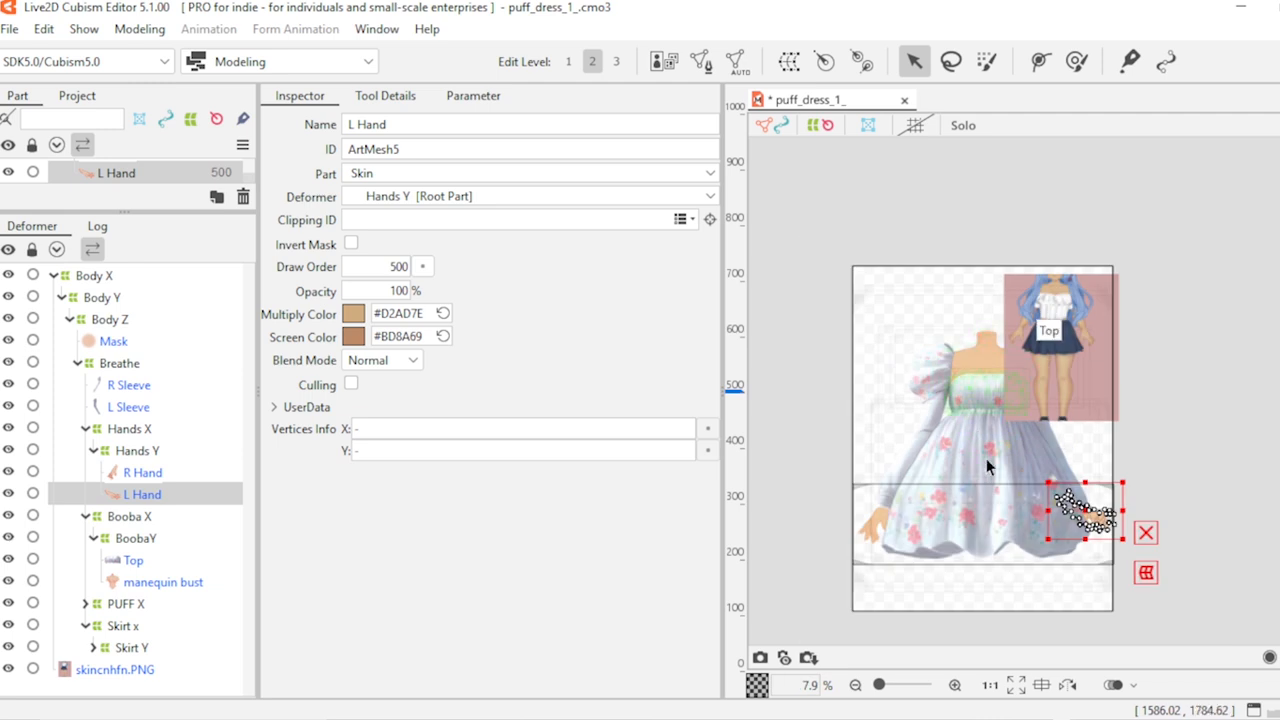
scroll(1014, 538, "up", 2)
scroll(919, 582, "up", 1)
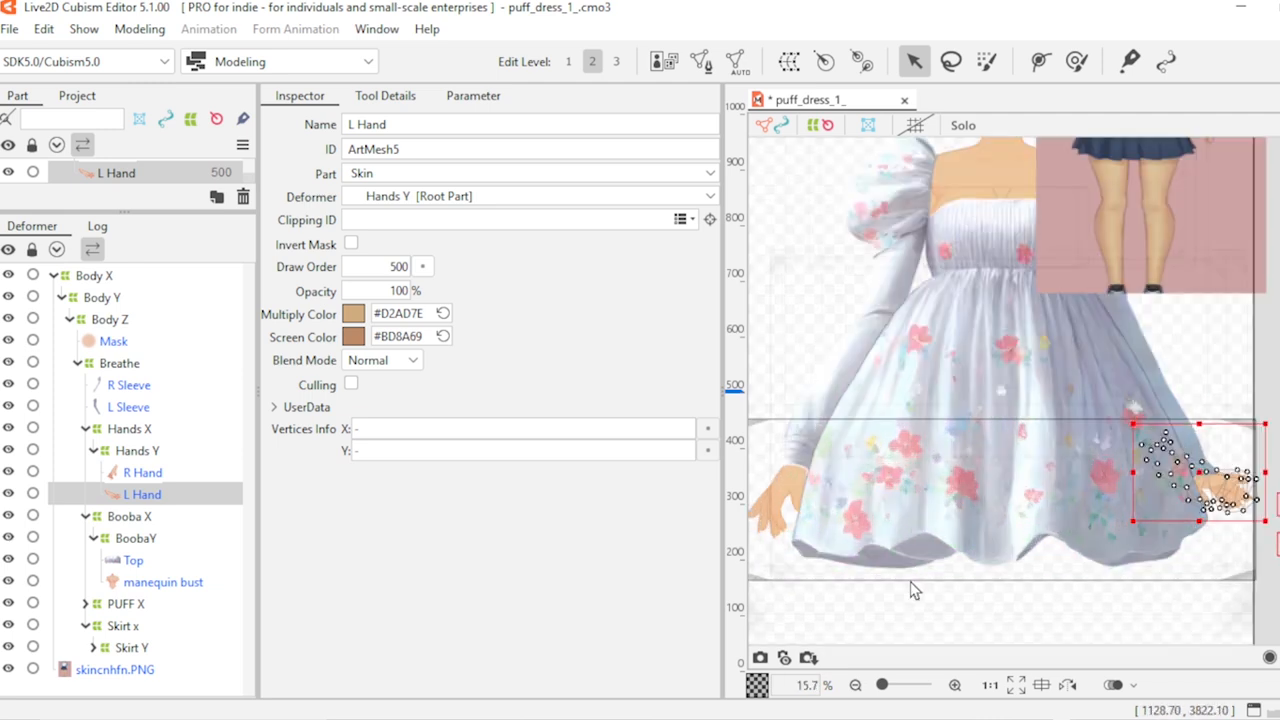
scroll(930, 542, "down", 3)
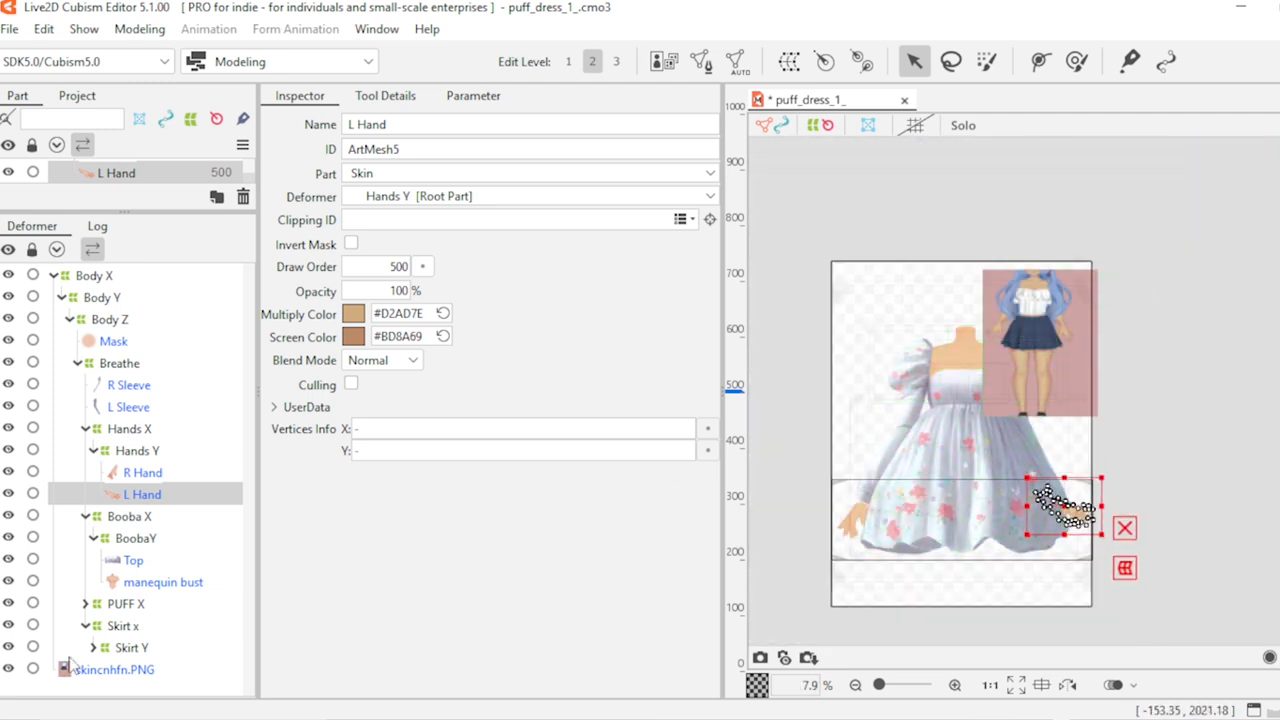
left_click(103, 675)
left_click_drag(1030, 343, 930, 530)
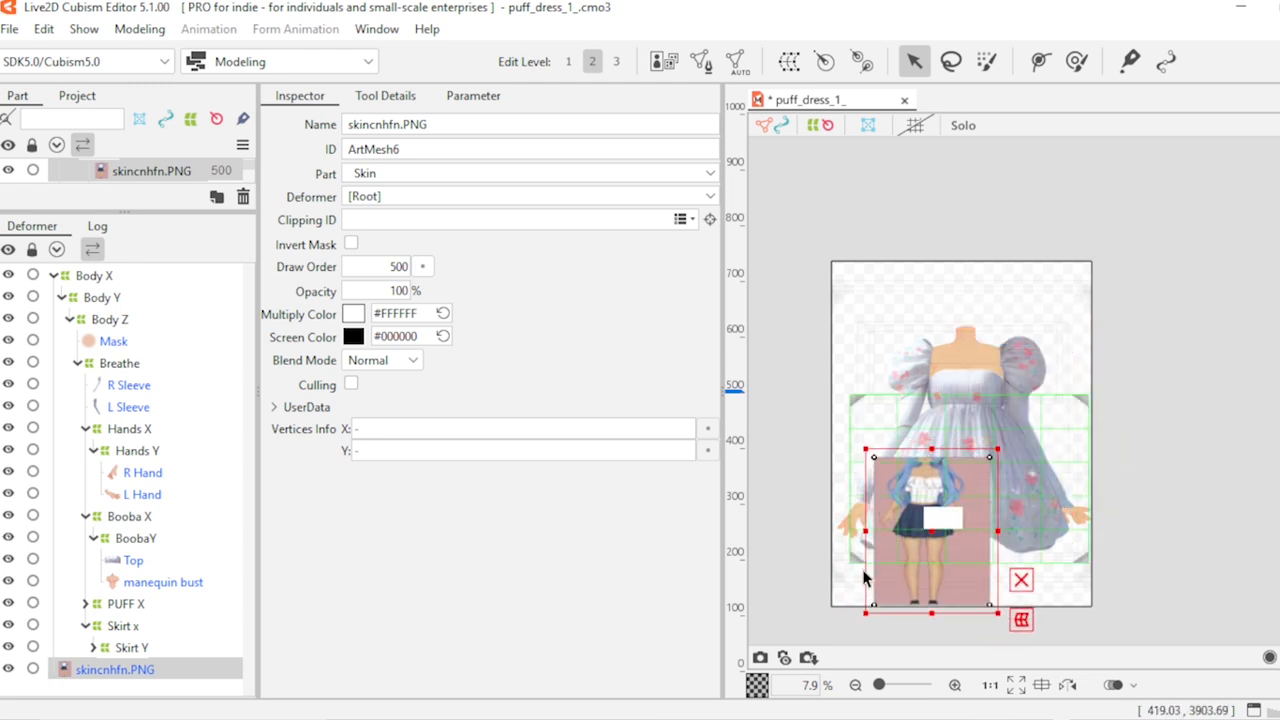
scroll(856, 578, "up", 5)
scroll(856, 578, "up", 1)
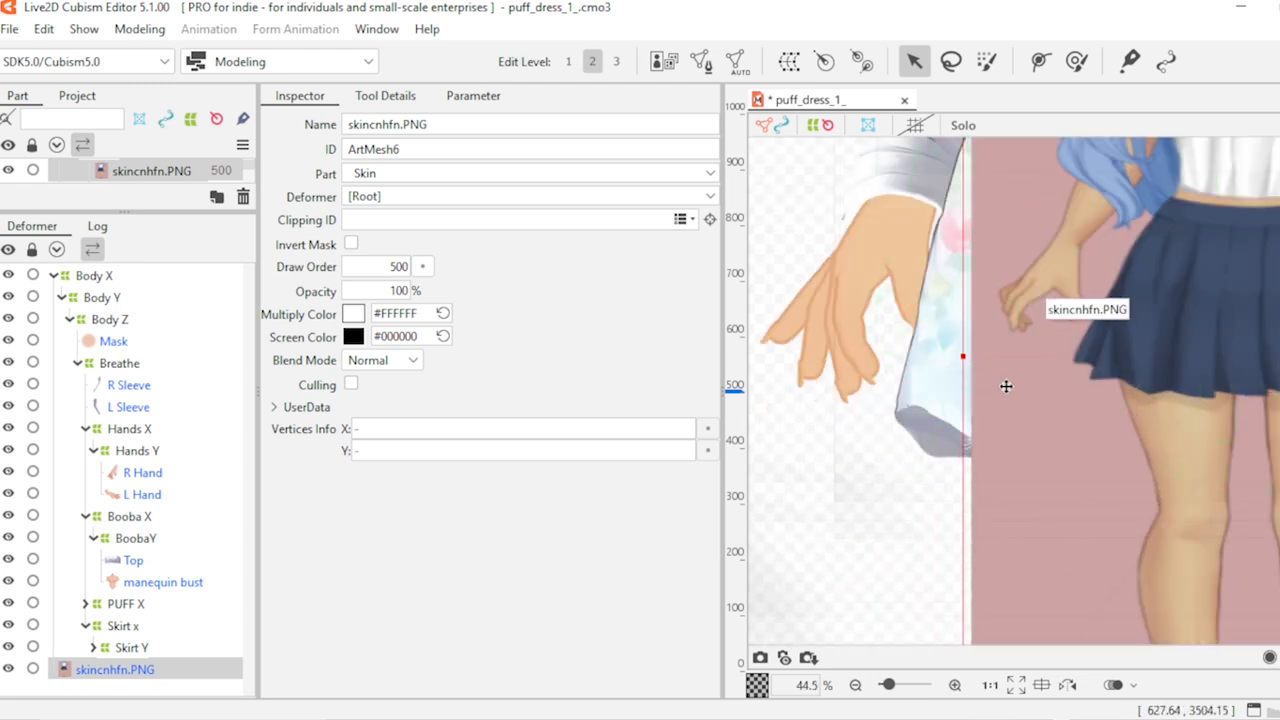
scroll(995, 392, "down", 2)
scroll(1112, 394, "up", 1)
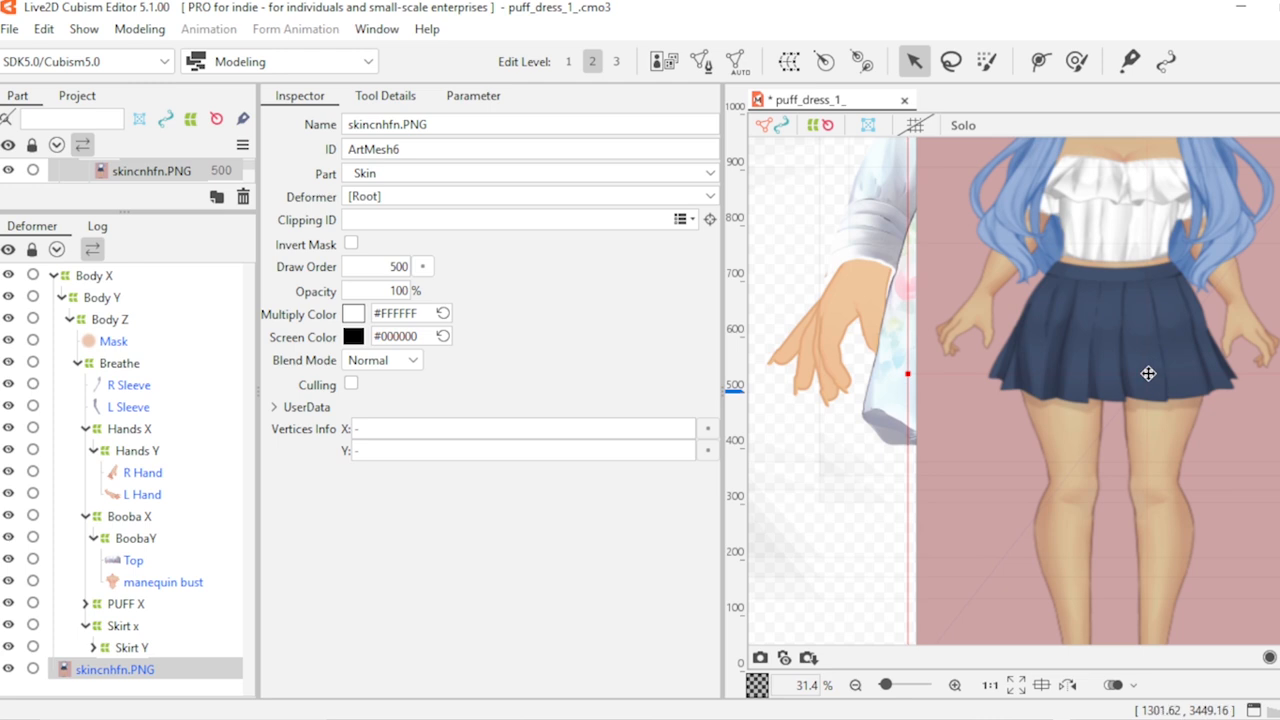
left_click_drag(1146, 374, 1096, 358)
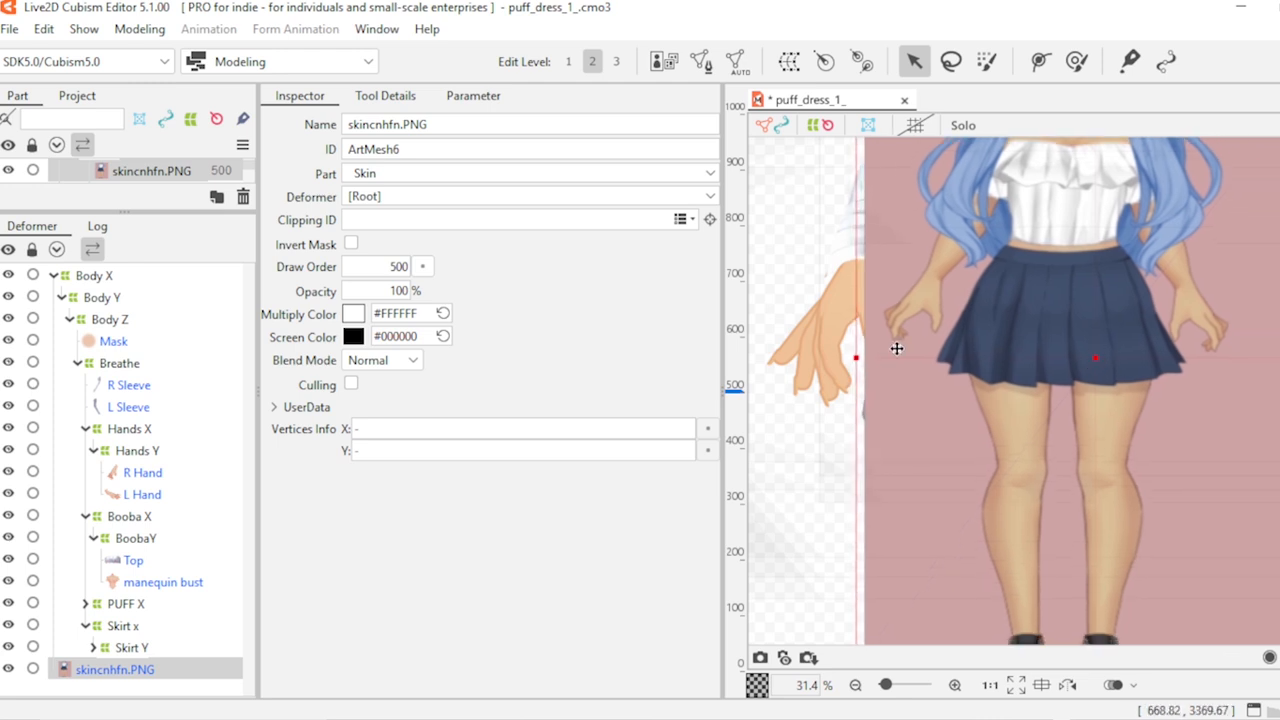
Step: Set R Hand's Multiply Color to #DABD96, sampled from the reference figure's hand
scroll(892, 323, "up", 2)
scroll(903, 331, "down", 2)
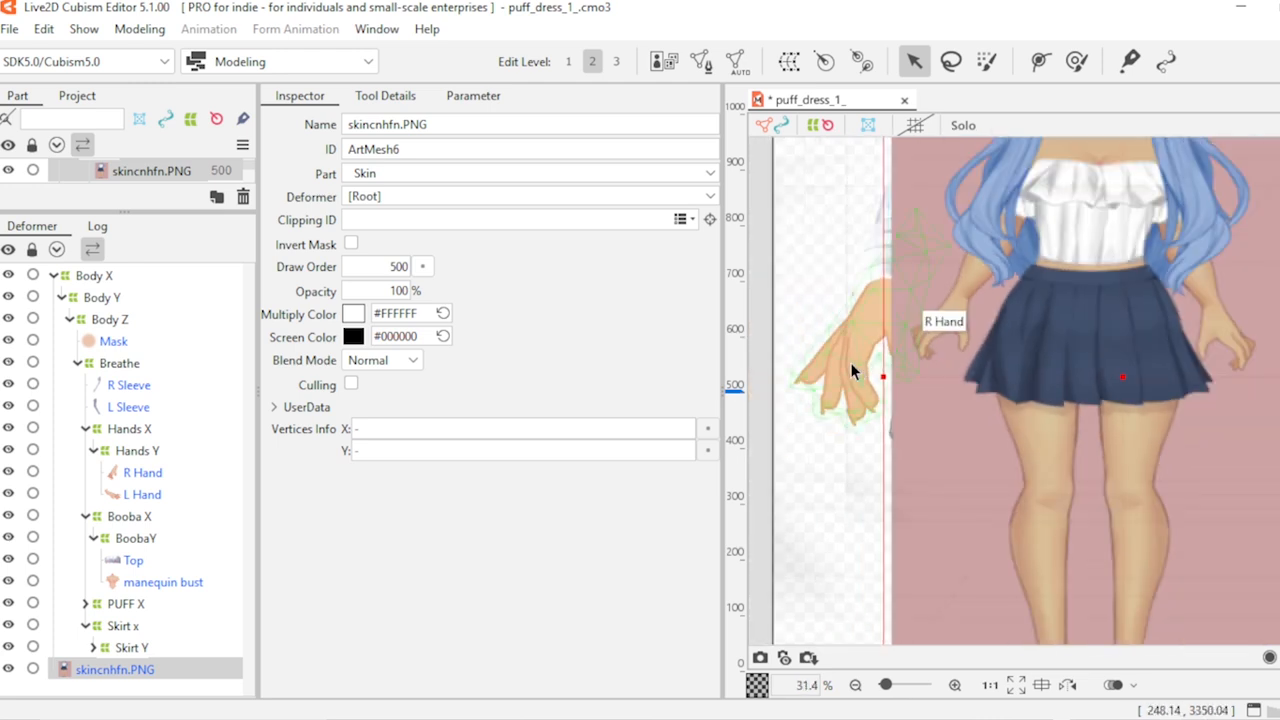
scroll(900, 360, "up", 3)
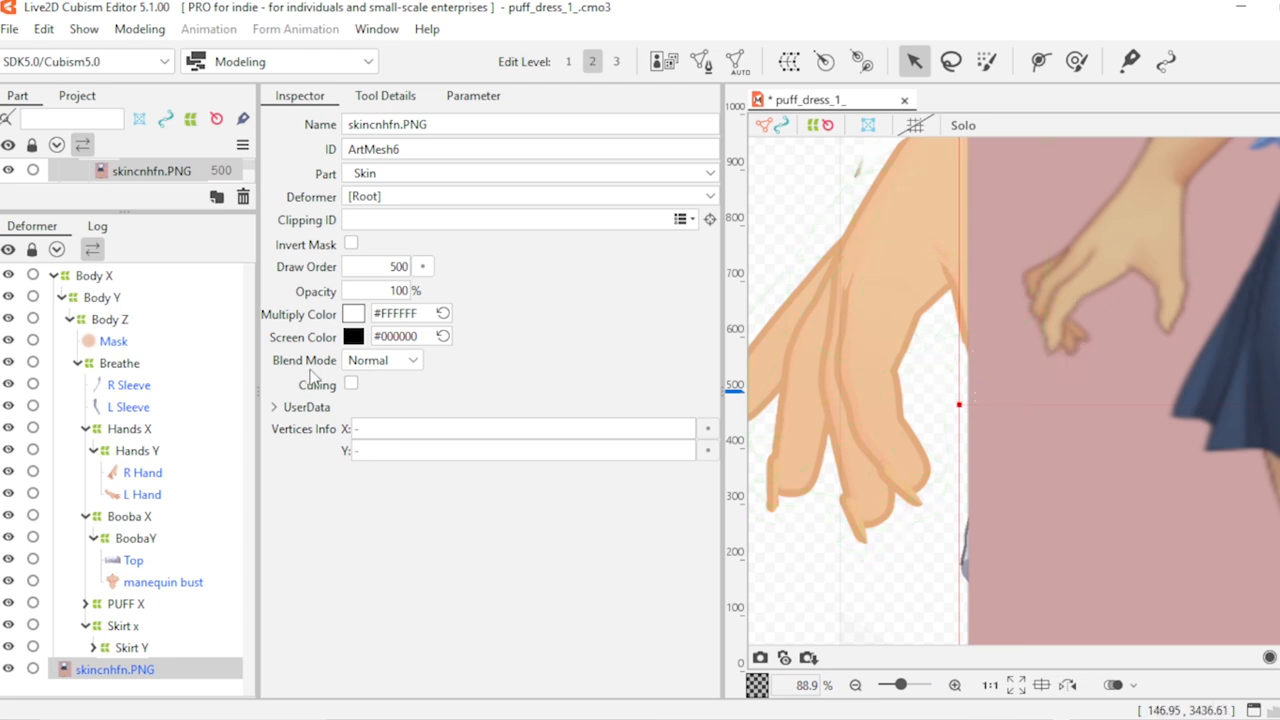
left_click(145, 475)
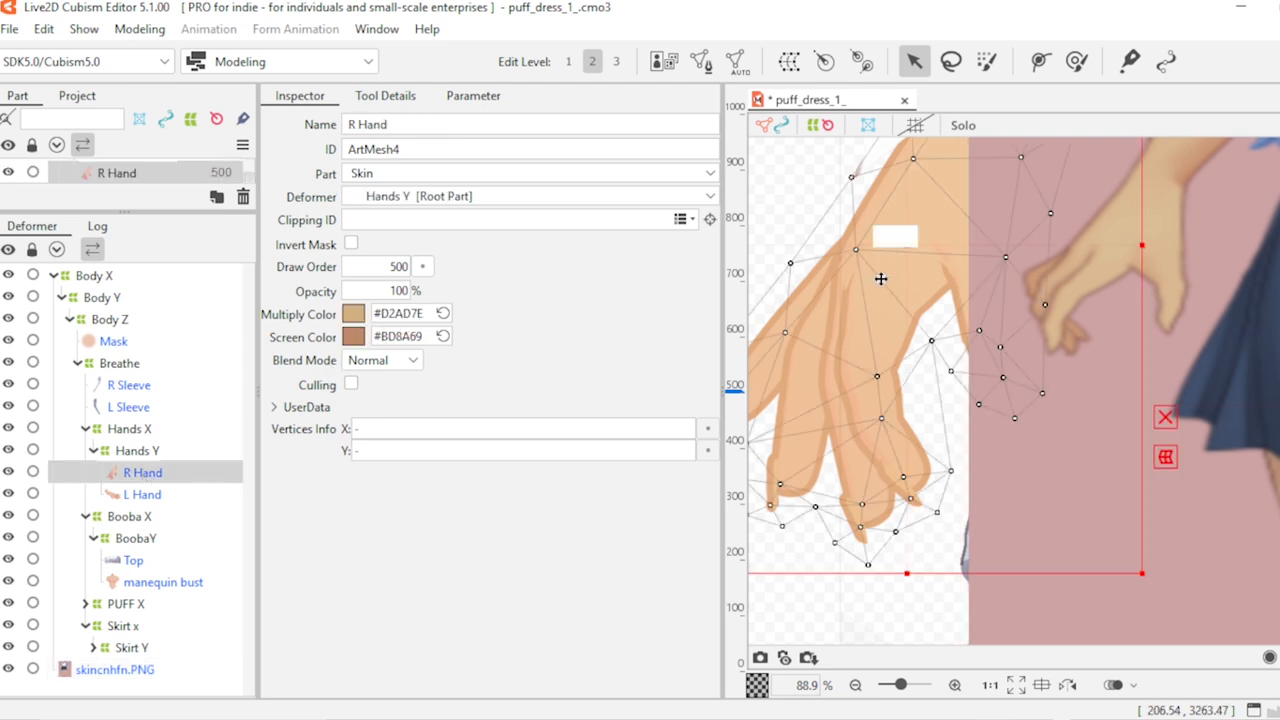
left_click(353, 313)
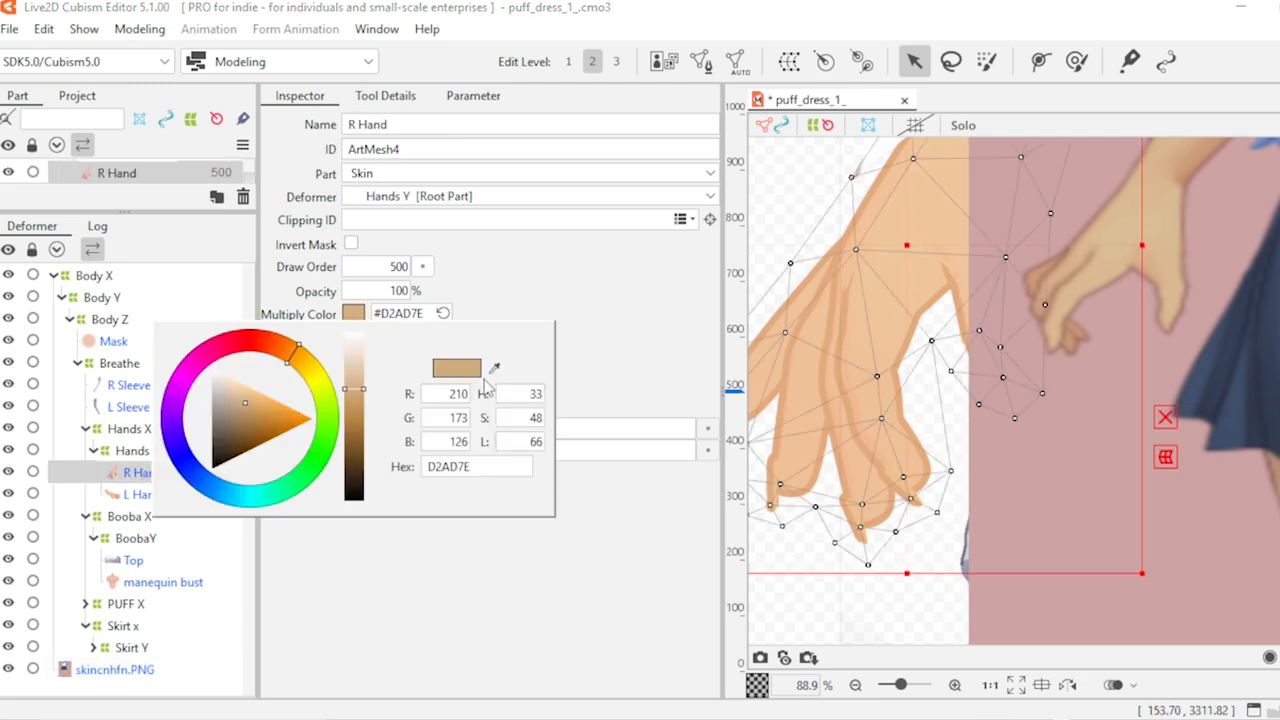
left_click(494, 368)
left_click(1141, 336)
left_click(1032, 279)
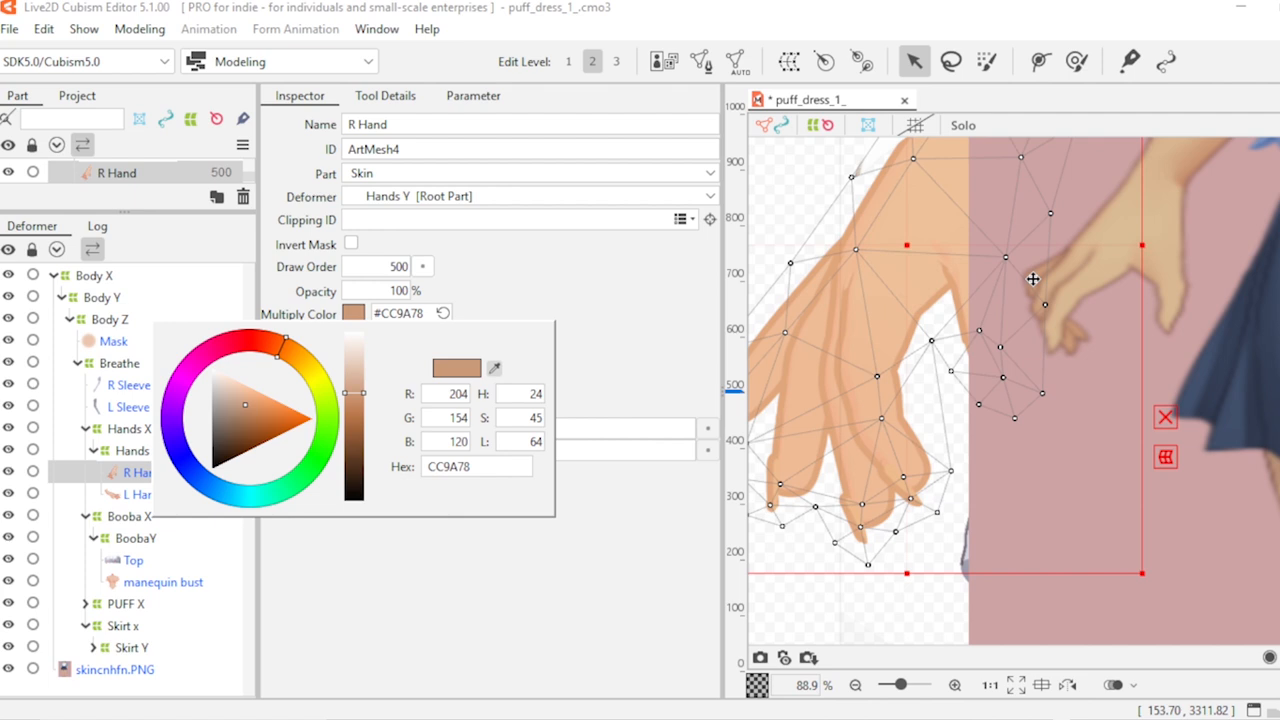
left_click(494, 368)
left_click(1022, 260)
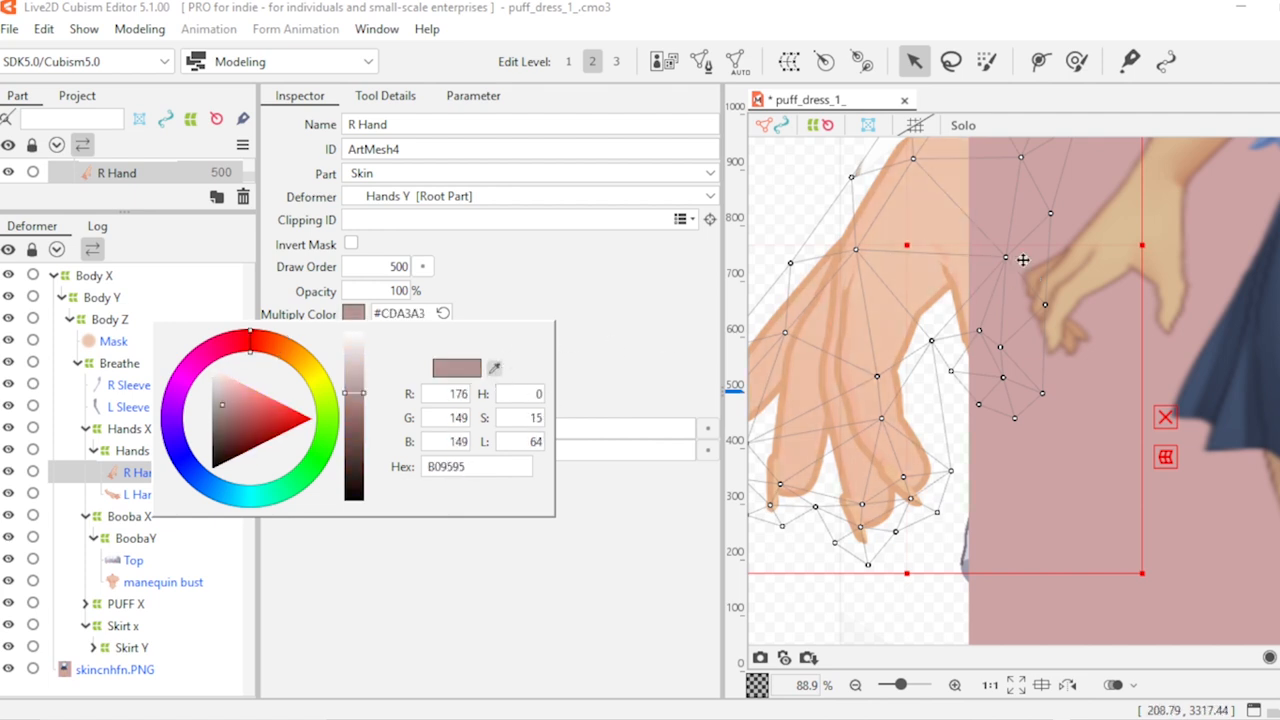
left_click(1032, 277)
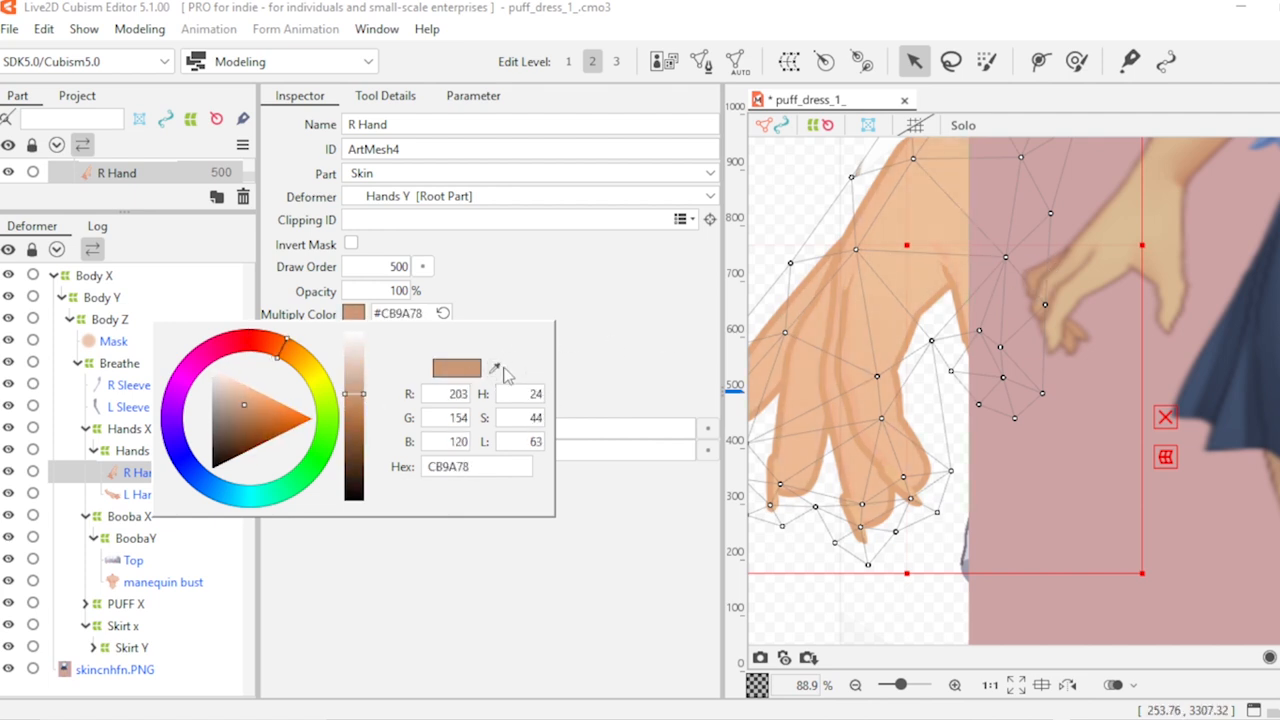
left_click(494, 368)
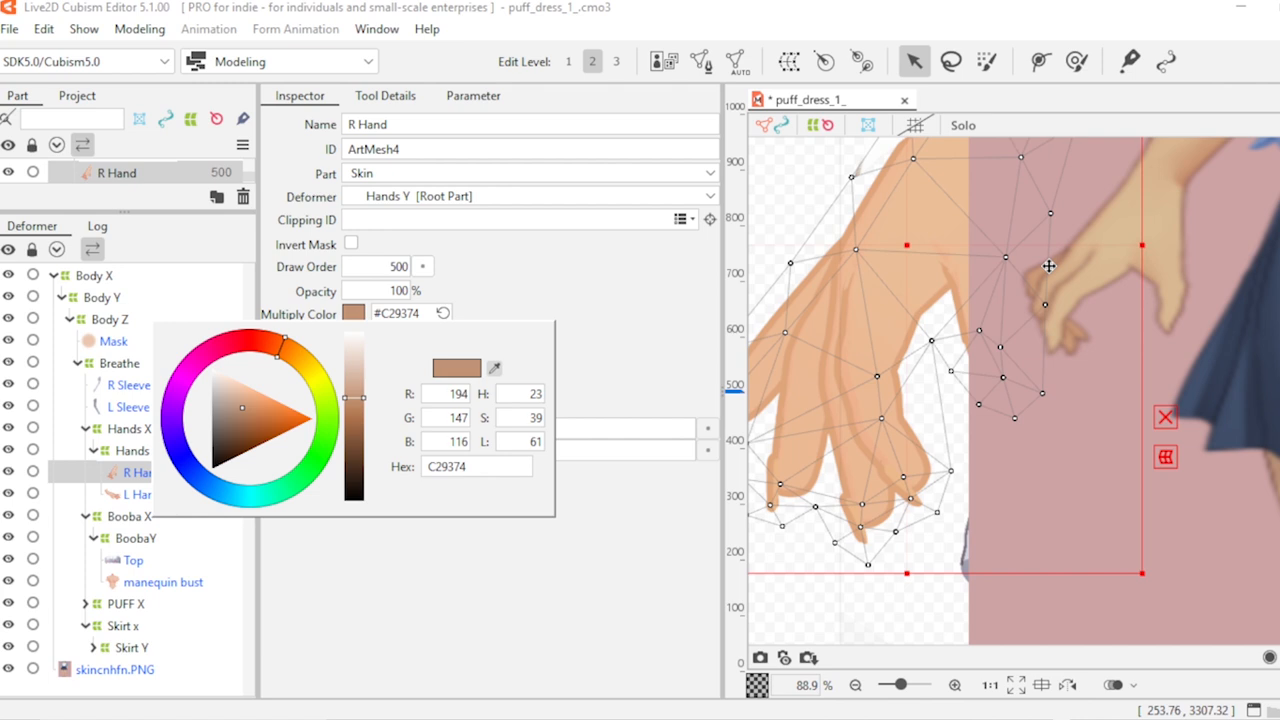
left_click(1123, 243)
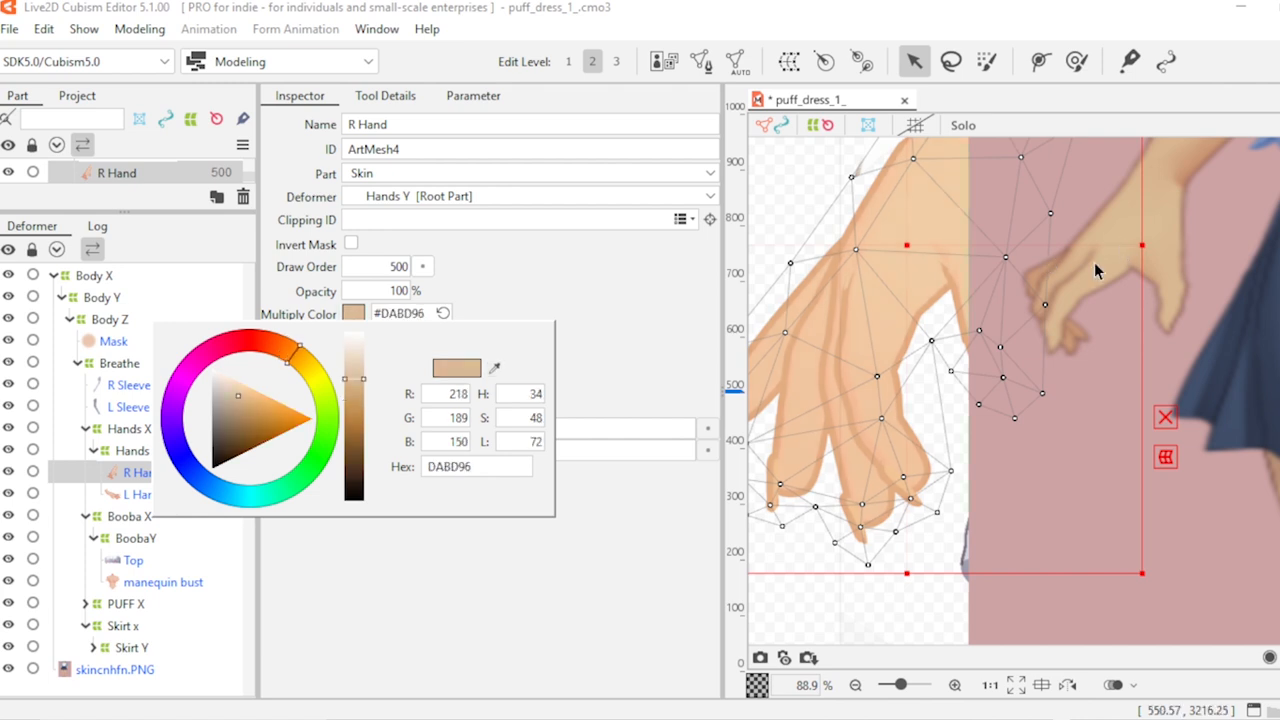
left_click(489, 606)
scroll(971, 534, "down", 3)
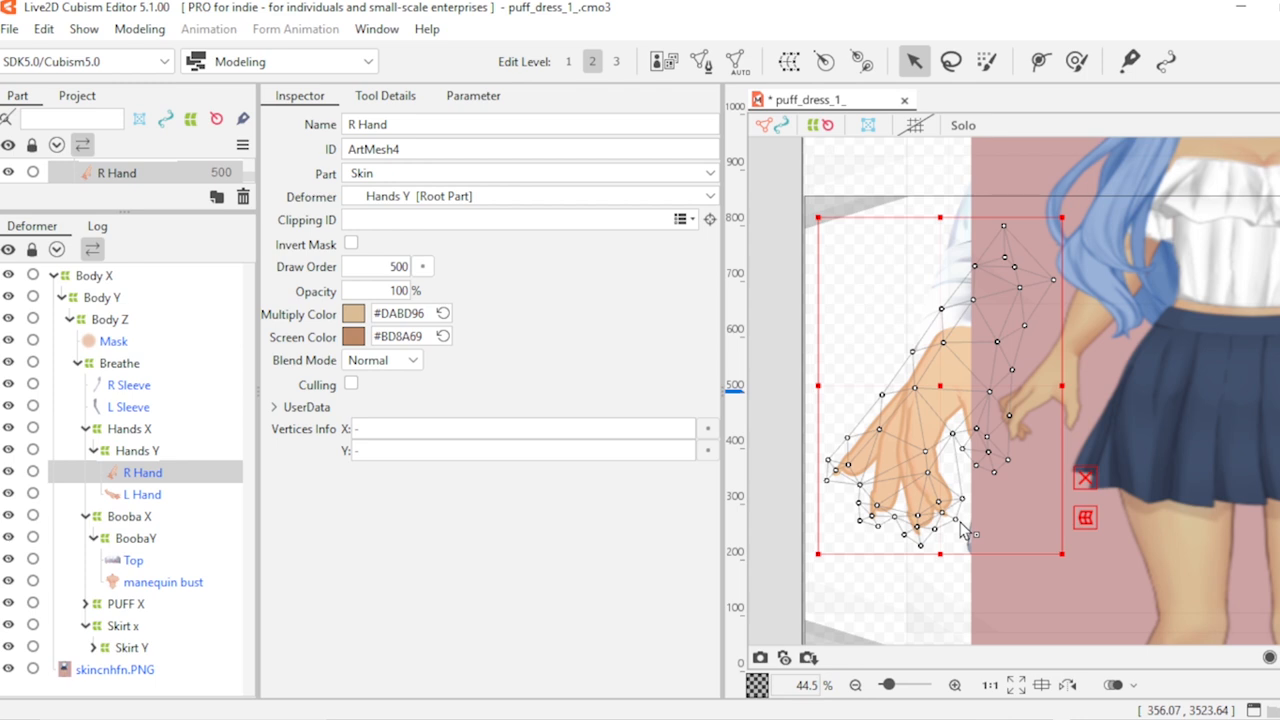
scroll(963, 531, "down", 3)
scroll(1131, 519, "up", 2)
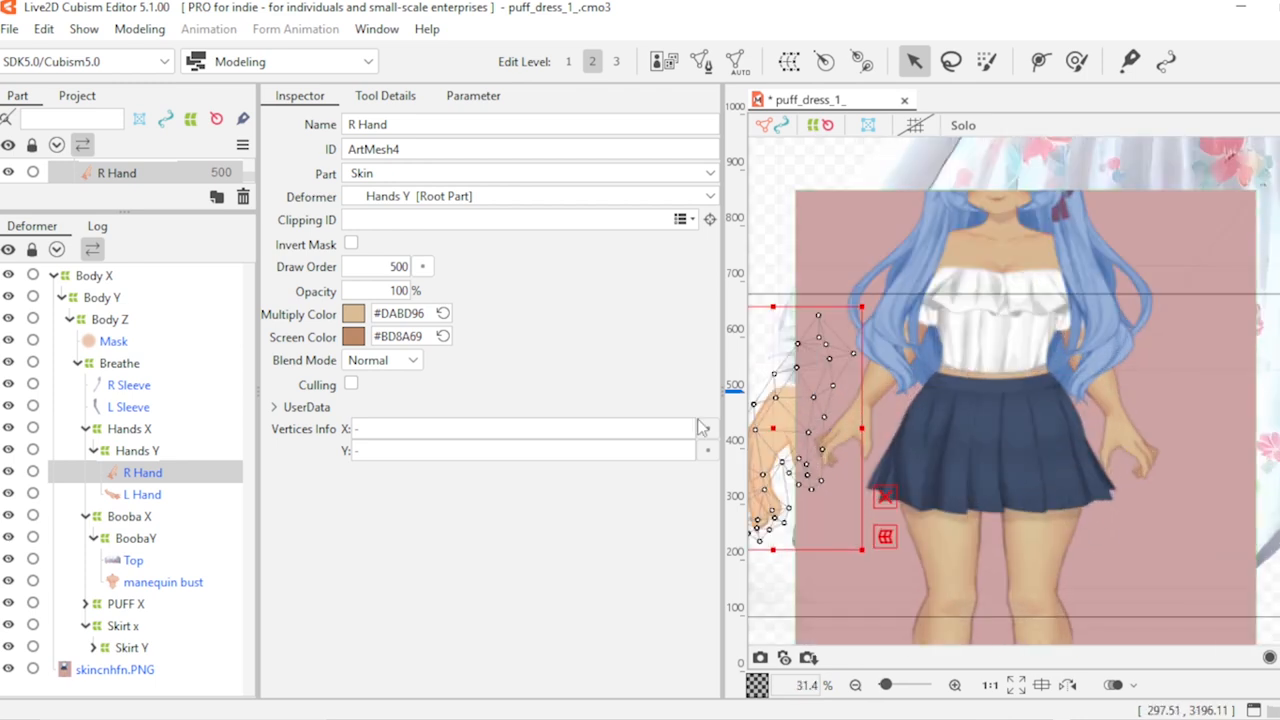
scroll(1000, 428, "down", 2)
scroll(994, 496, "up", 1)
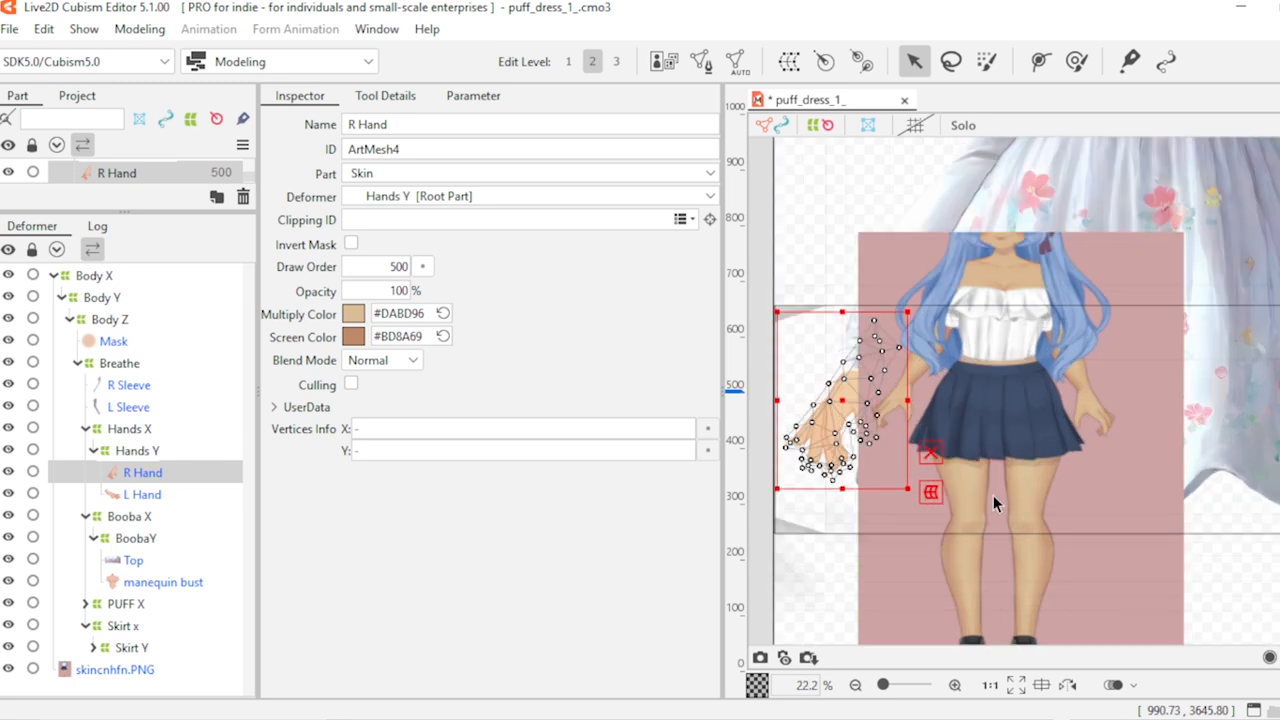
Step: Test the HideSkinToggle parameter by sweeping it towards its maximum and back to 0.0
scroll(993, 495, "down", 2)
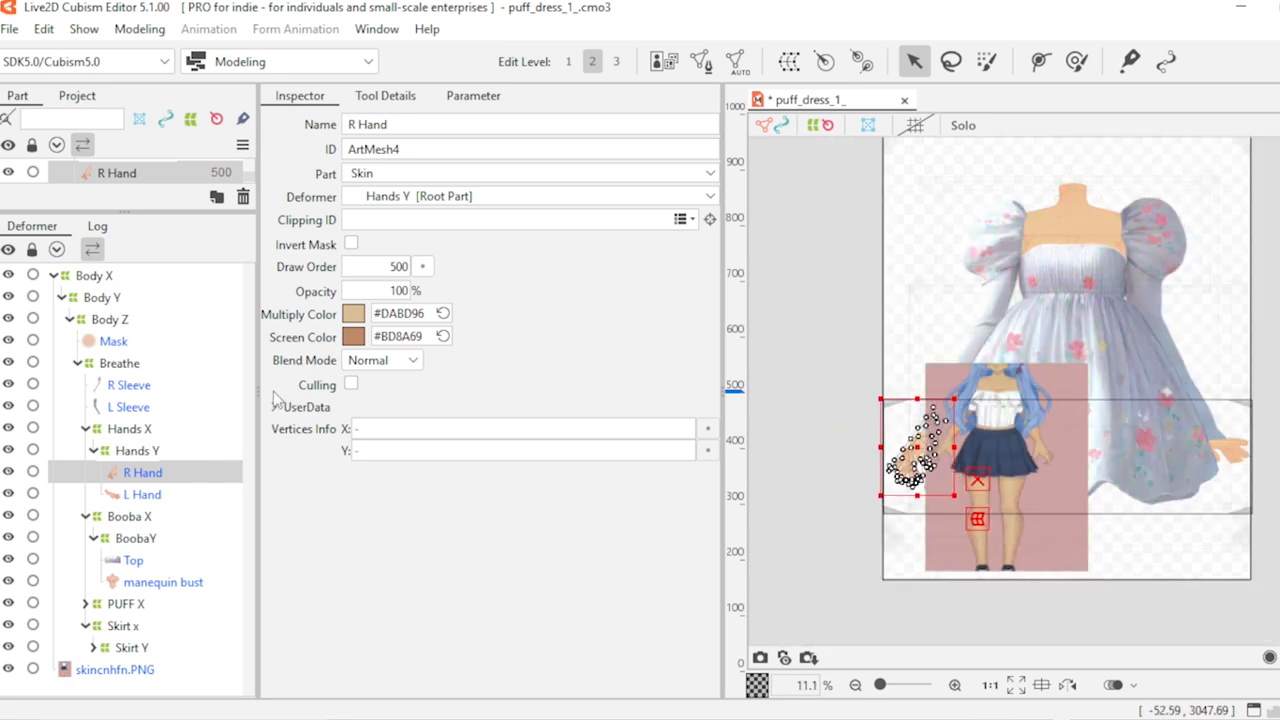
left_click(470, 98)
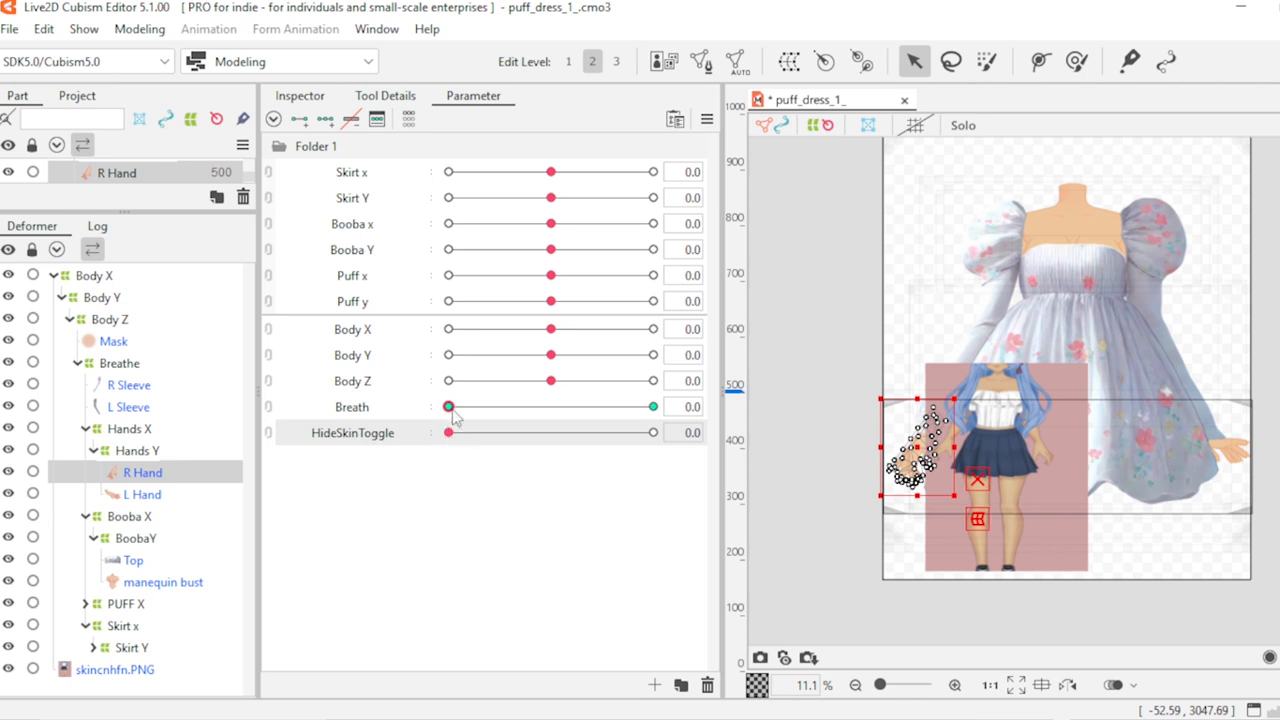
left_click_drag(450, 436, 632, 488)
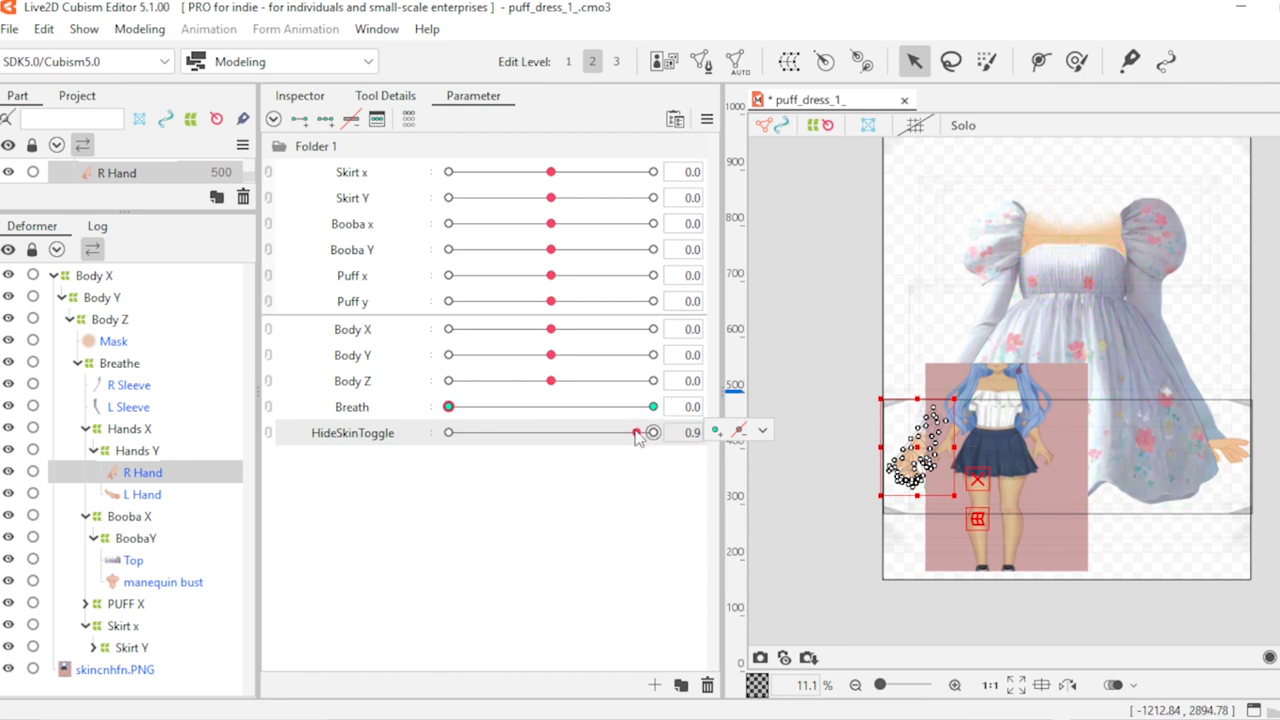
left_click_drag(636, 437, 432, 508)
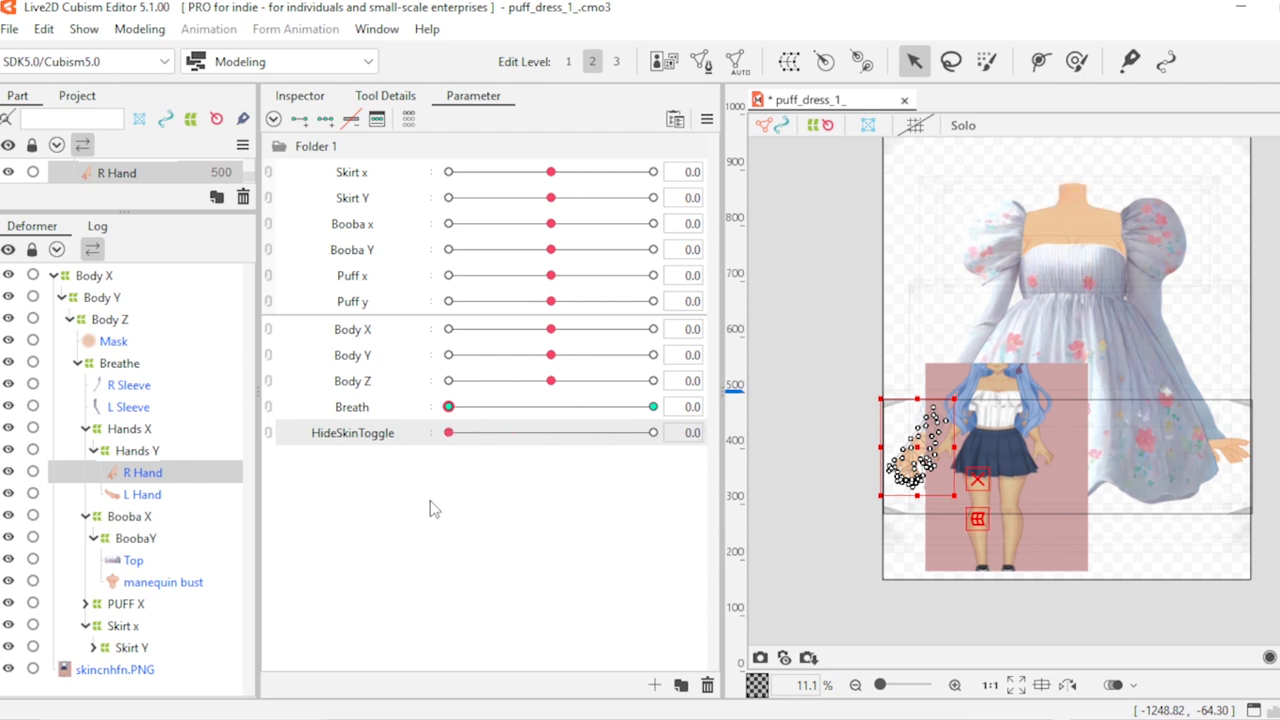
Step: Examine the mannequin's skin on the puff dress model against the reference figure's skin
scroll(1089, 262, "up", 2)
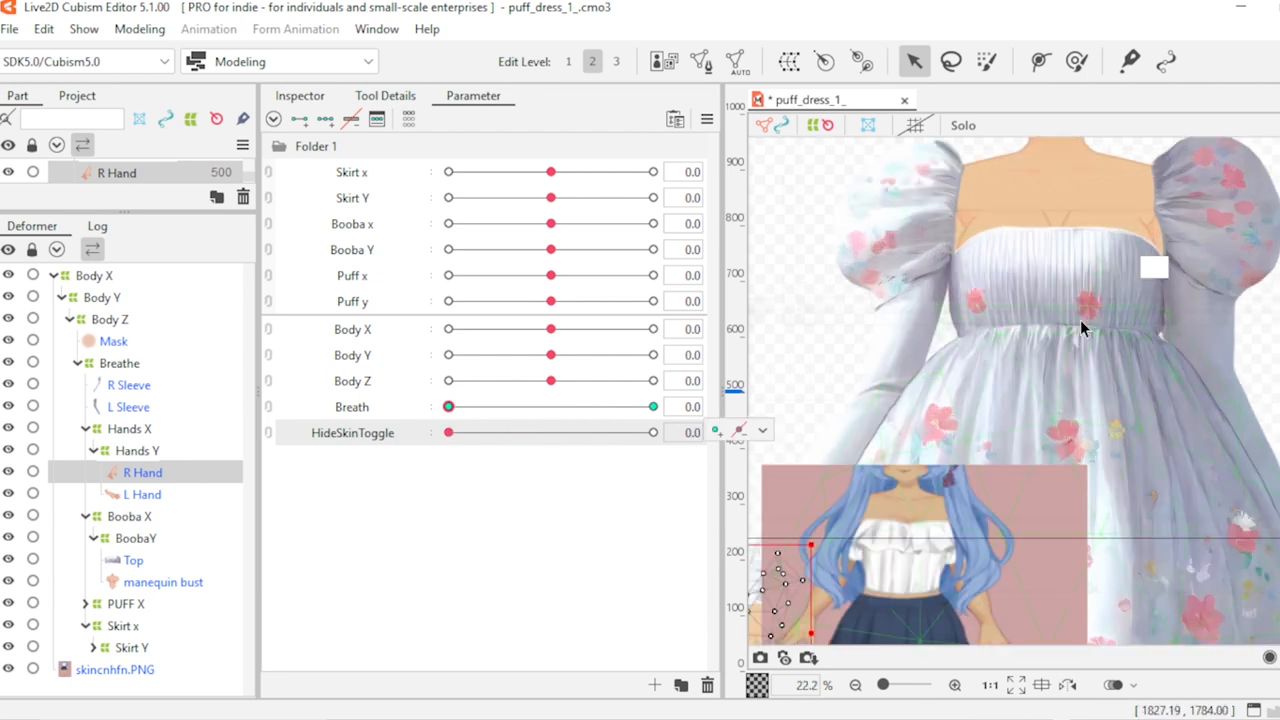
scroll(1075, 324, "down", 1)
scroll(995, 404, "up", 2)
scroll(995, 404, "down", 2)
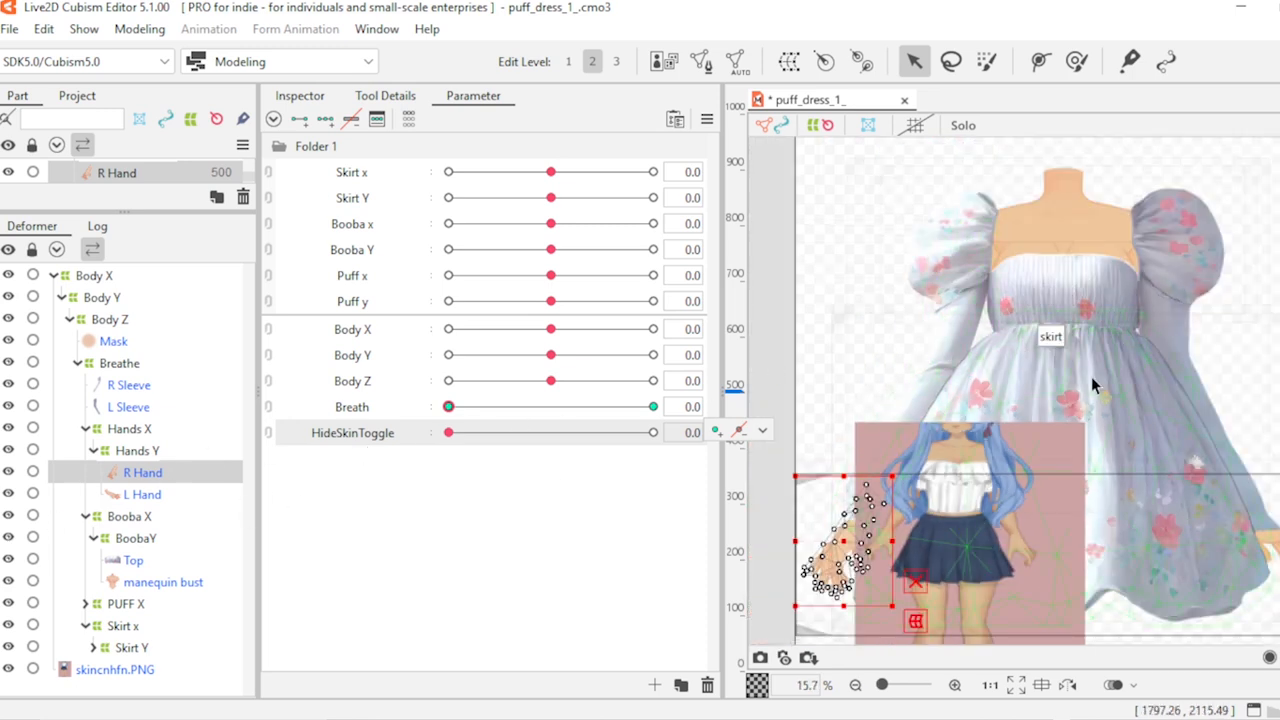
scroll(1088, 345, "down", 2)
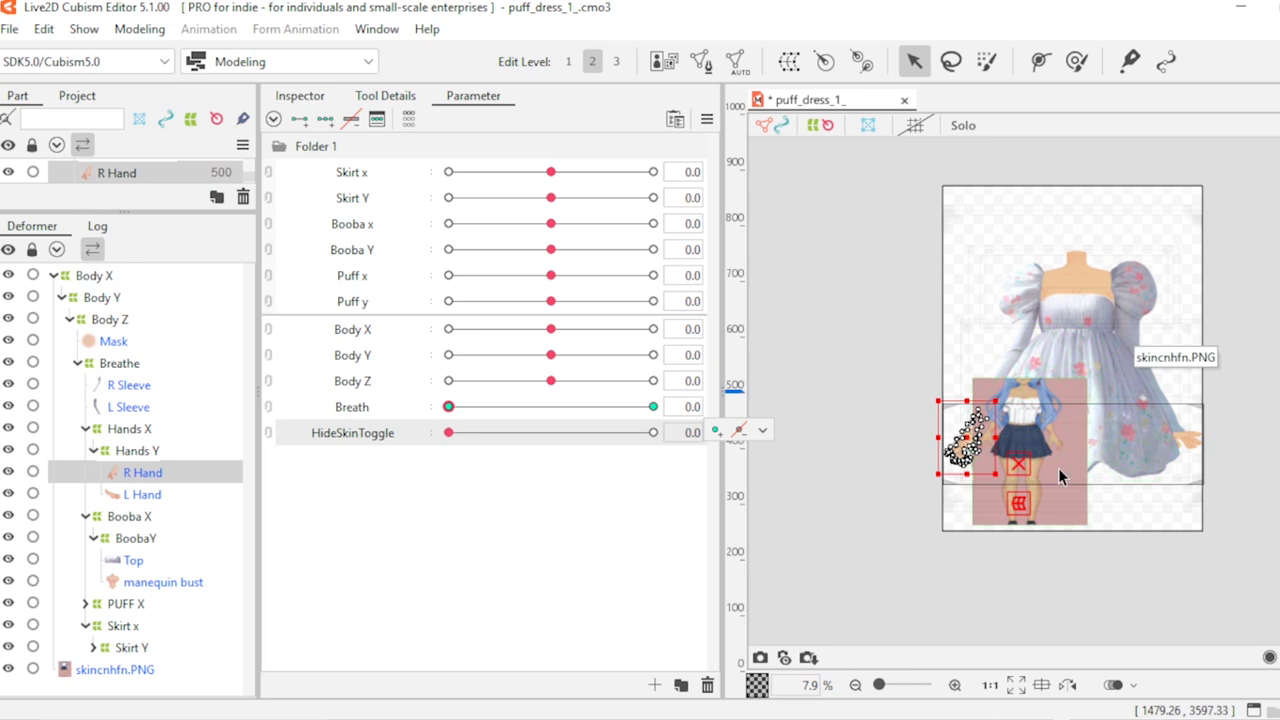
scroll(1058, 468, "up", 2)
scroll(979, 399, "up", 3)
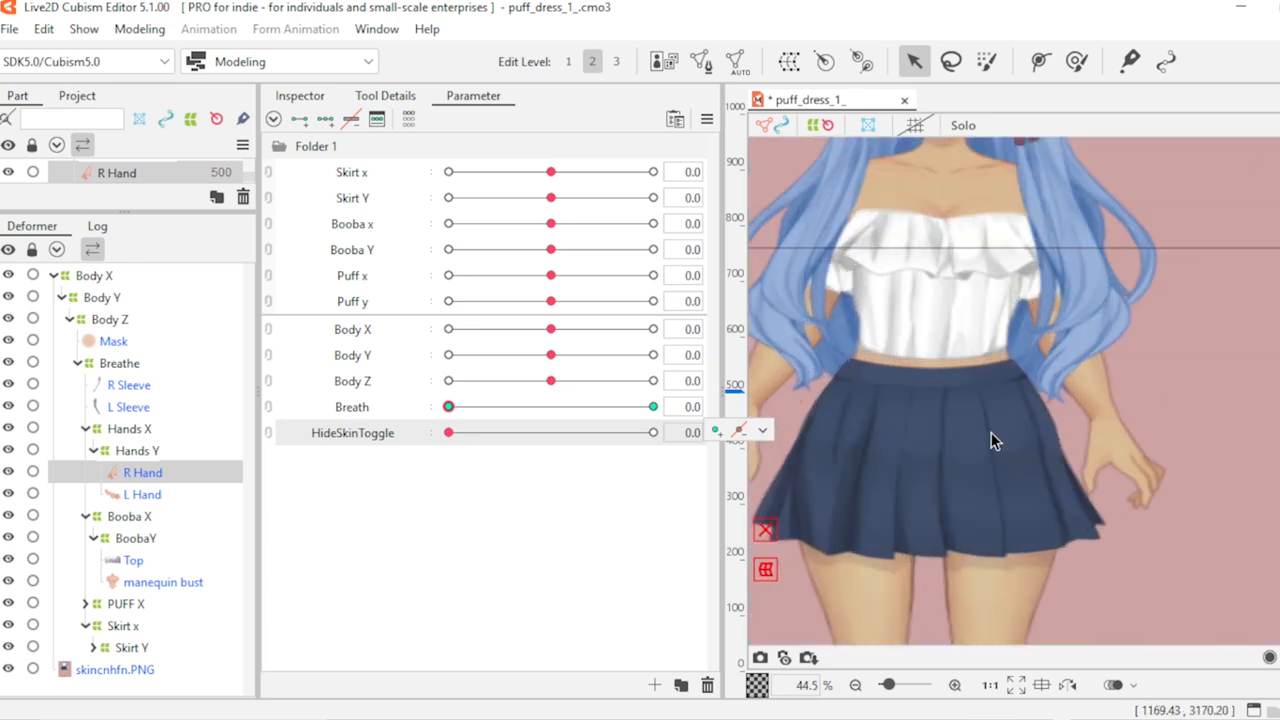
scroll(1025, 428, "down", 3)
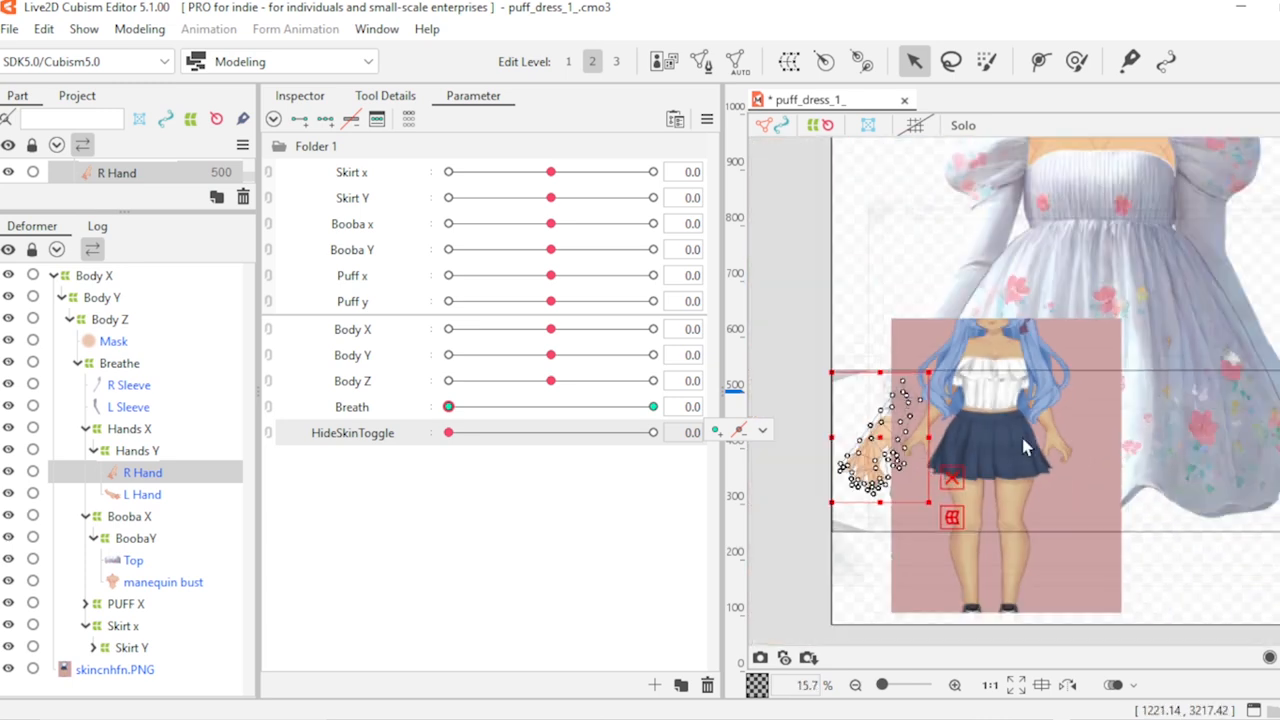
scroll(1130, 325, "down", 1)
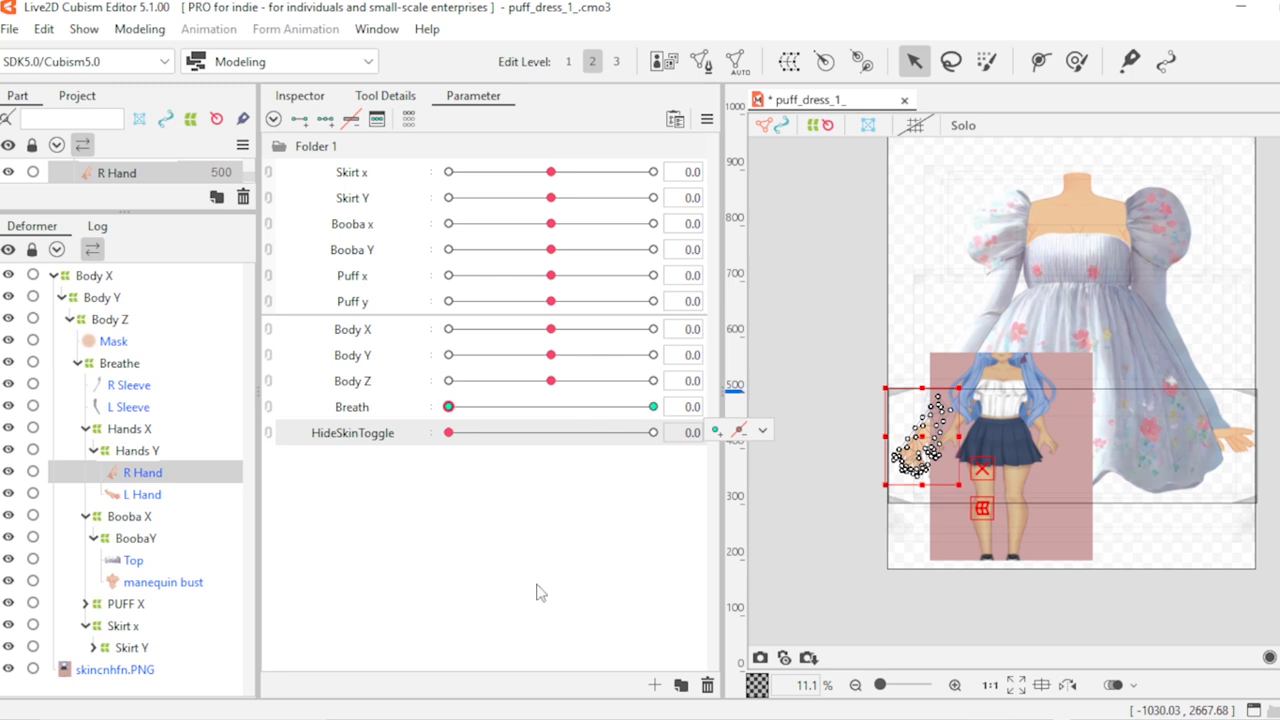
Step: Hide the skincnhfn.PNG reference image so the whole dress is unobstructed
left_click(115, 670)
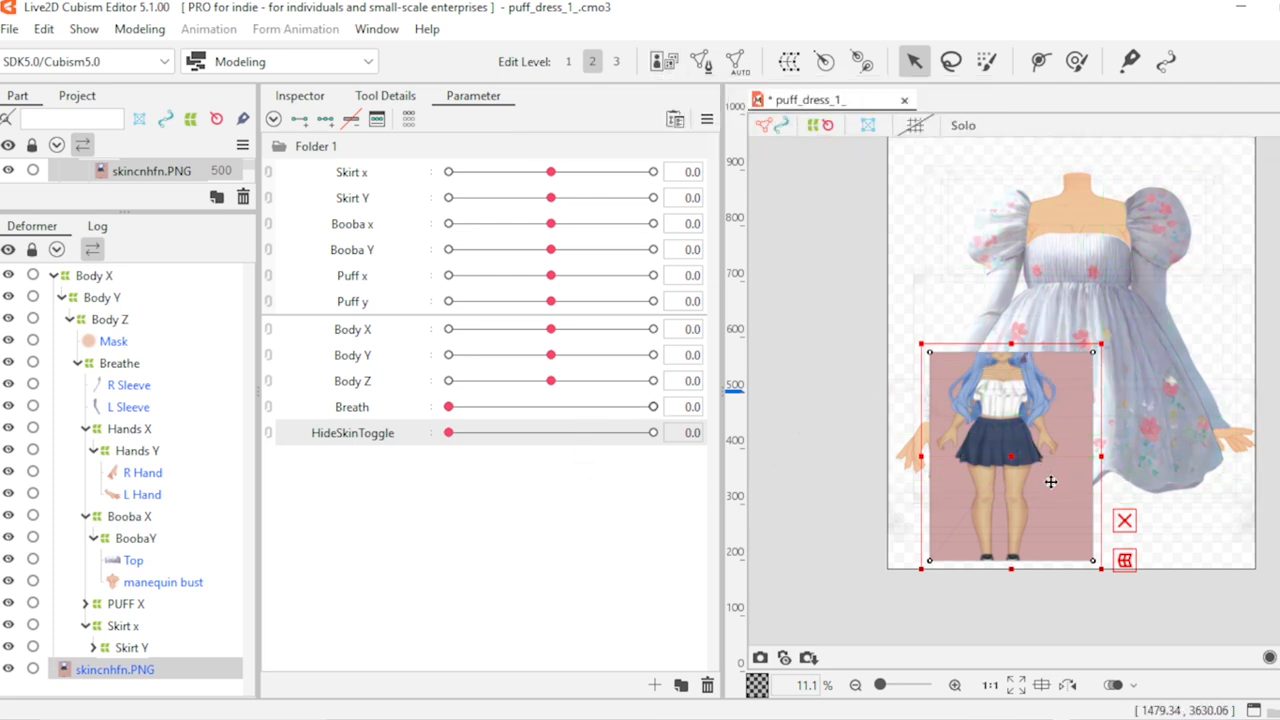
scroll(1048, 481, "up", 2)
scroll(1048, 481, "down", 2)
scroll(1101, 431, "up", 2)
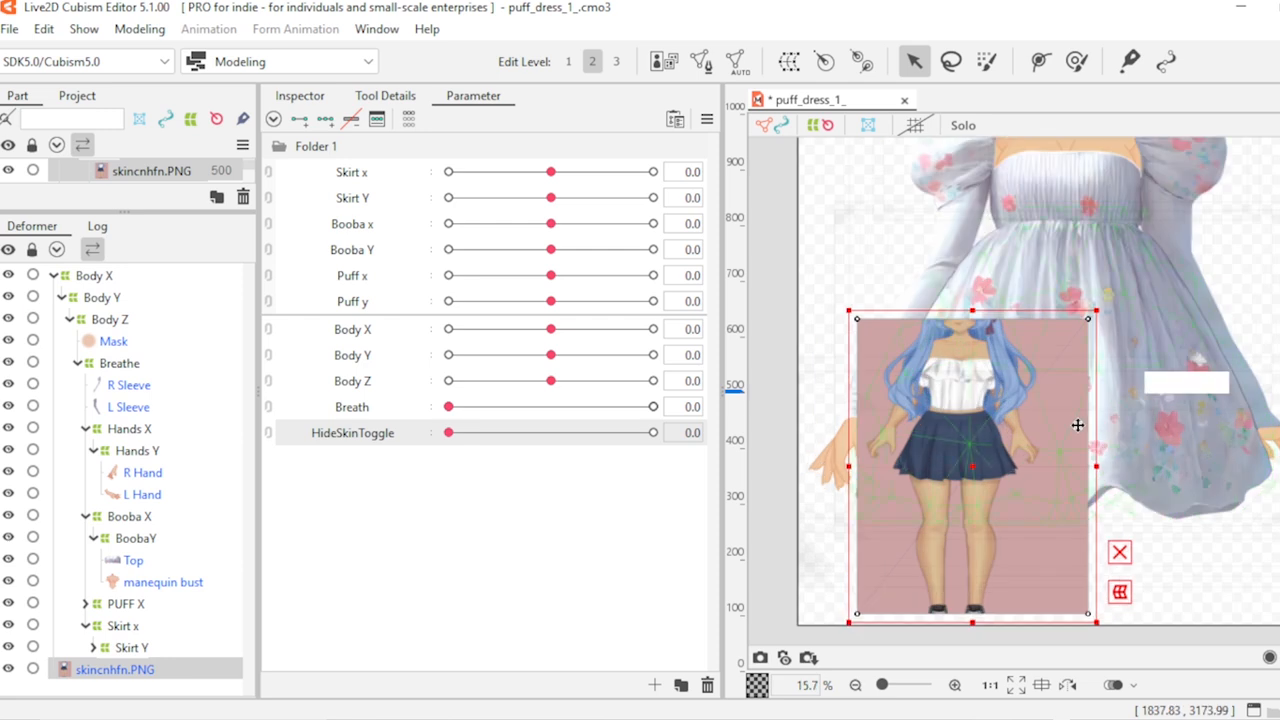
scroll(1068, 409, "down", 2)
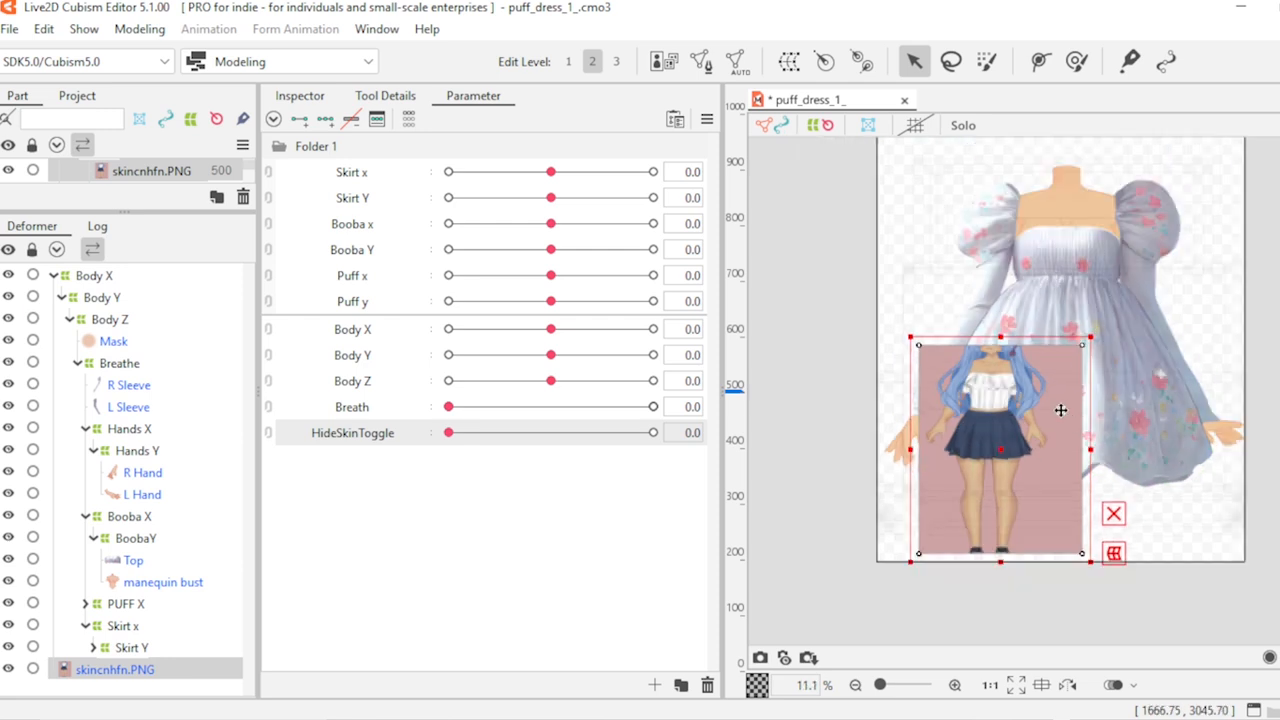
scroll(1048, 416, "up", 4)
scroll(1048, 416, "down", 4)
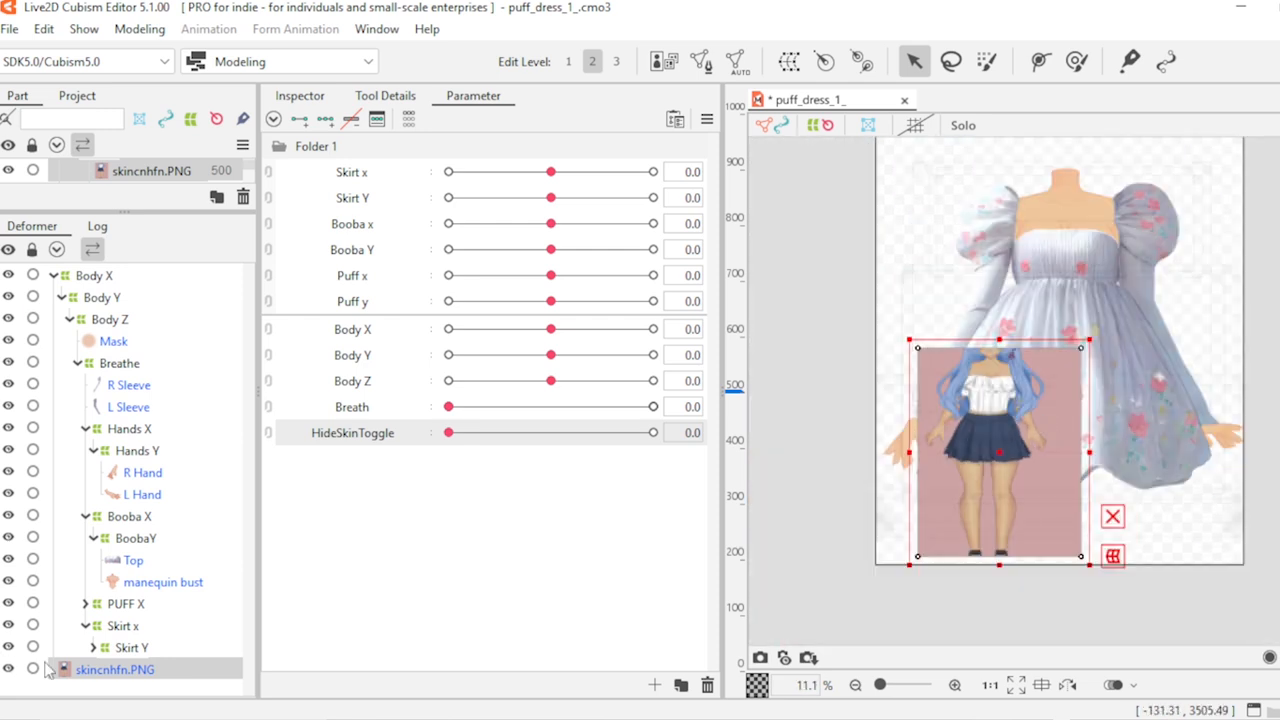
left_click(9, 669)
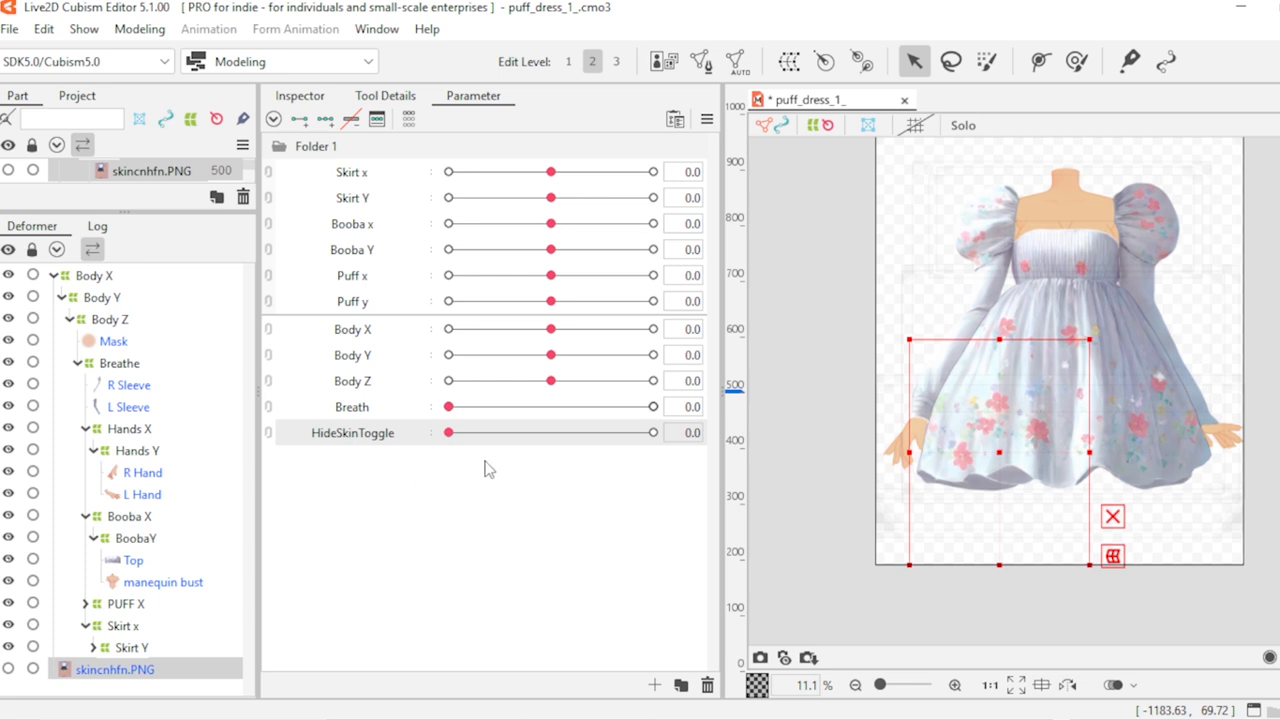
Step: Create a new parameter with both name and ID DressColorToggle, ranging from 0.0 to 1.0 with default 0.0
left_click(654, 685)
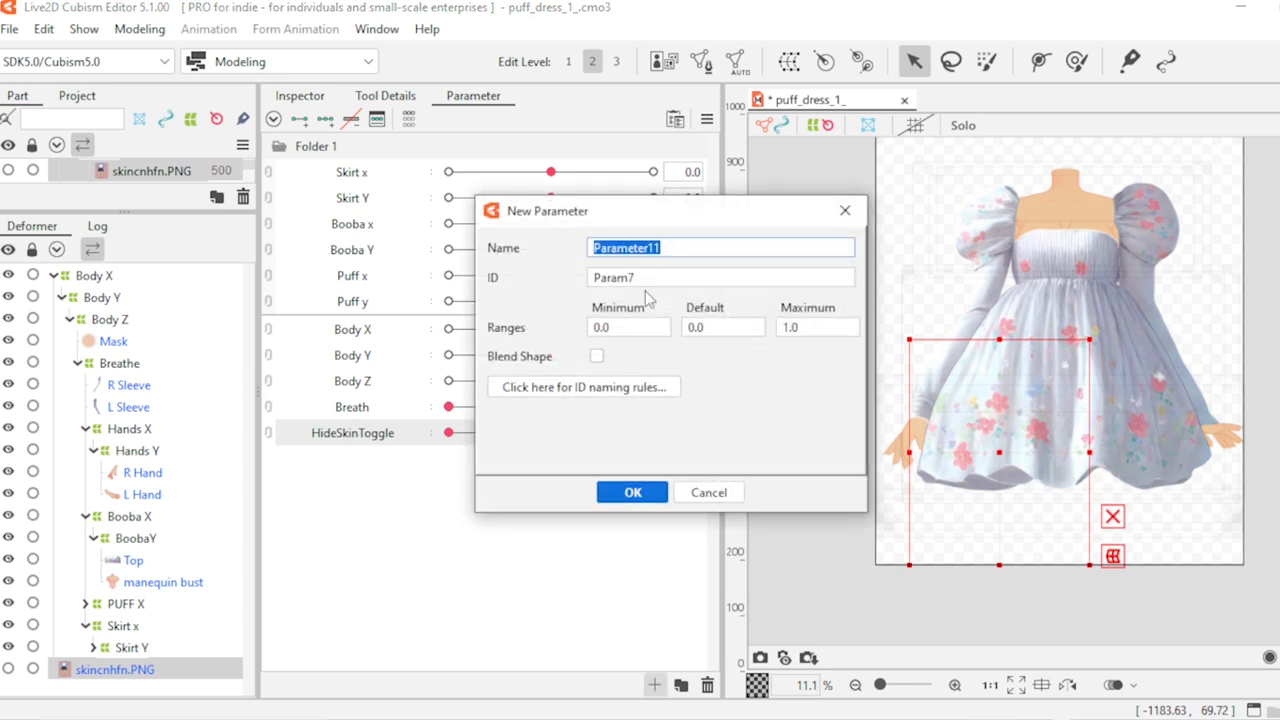
left_click_drag(672, 247, 588, 247)
type("DressColorToggle")
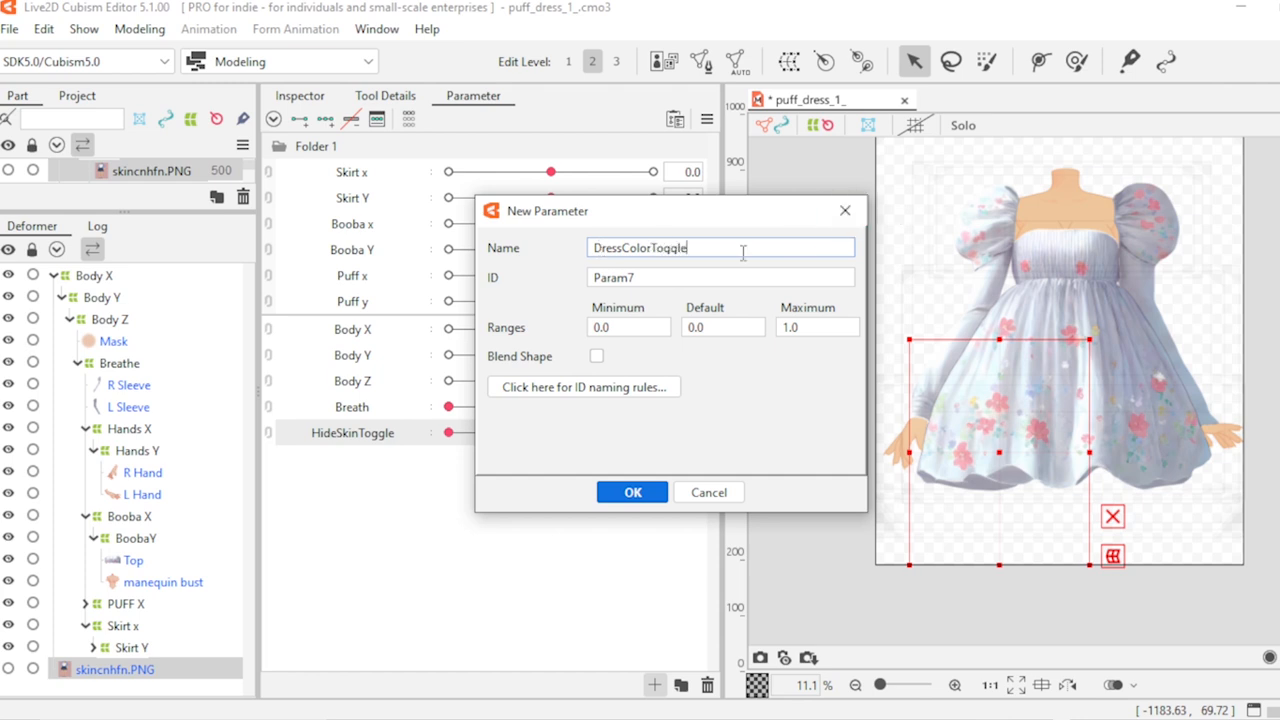
left_click_drag(703, 247, 578, 262)
left_click_drag(697, 247, 568, 256)
key("ctrl+c")
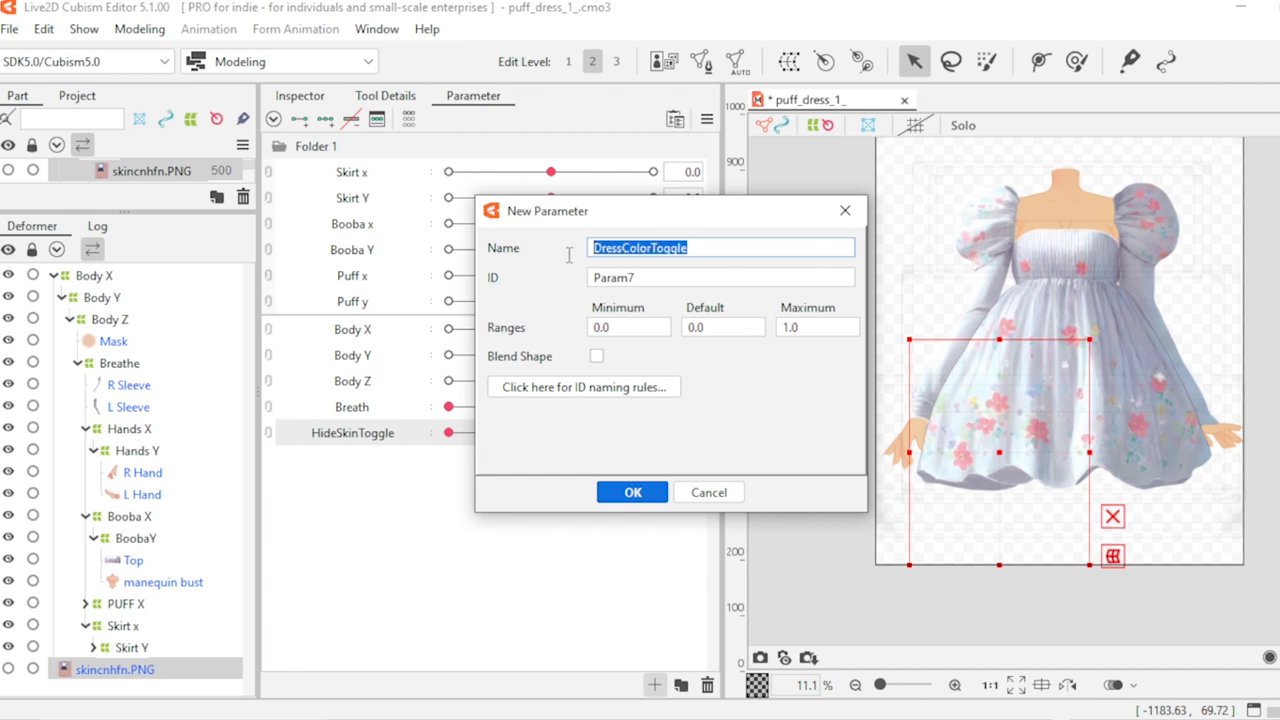
double_click(634, 277)
key("ctrl+v")
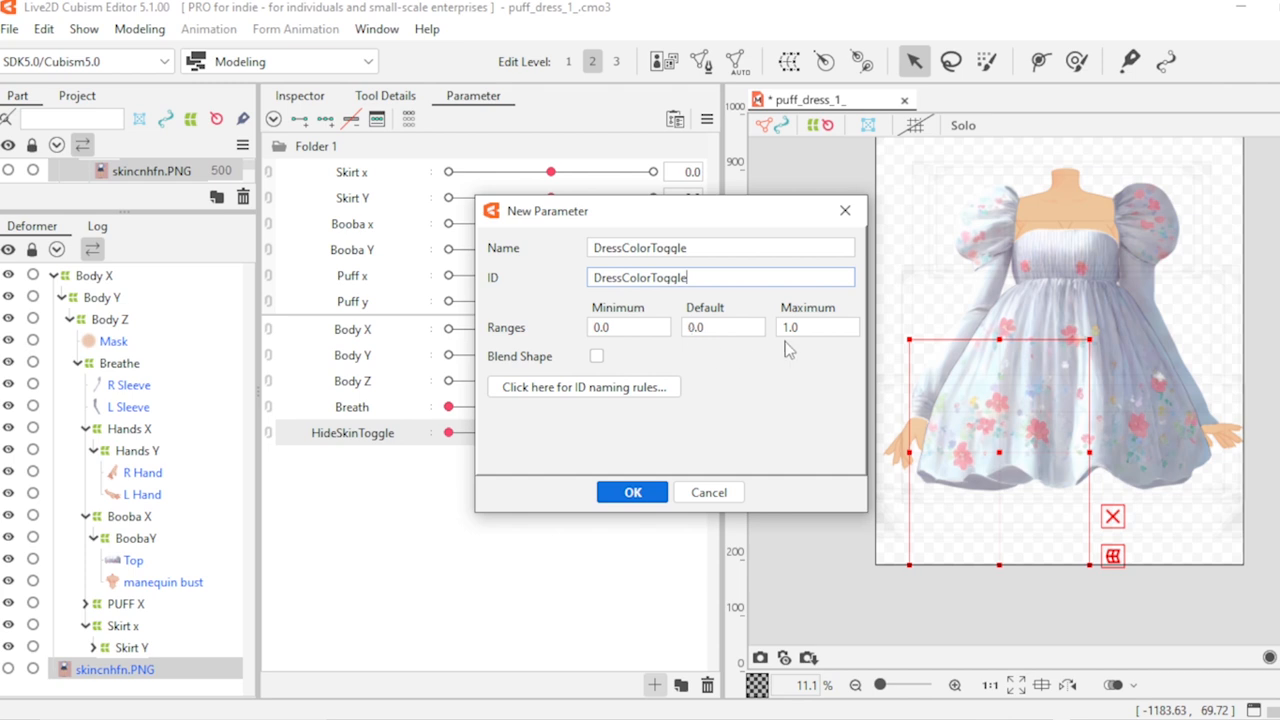
left_click(652, 492)
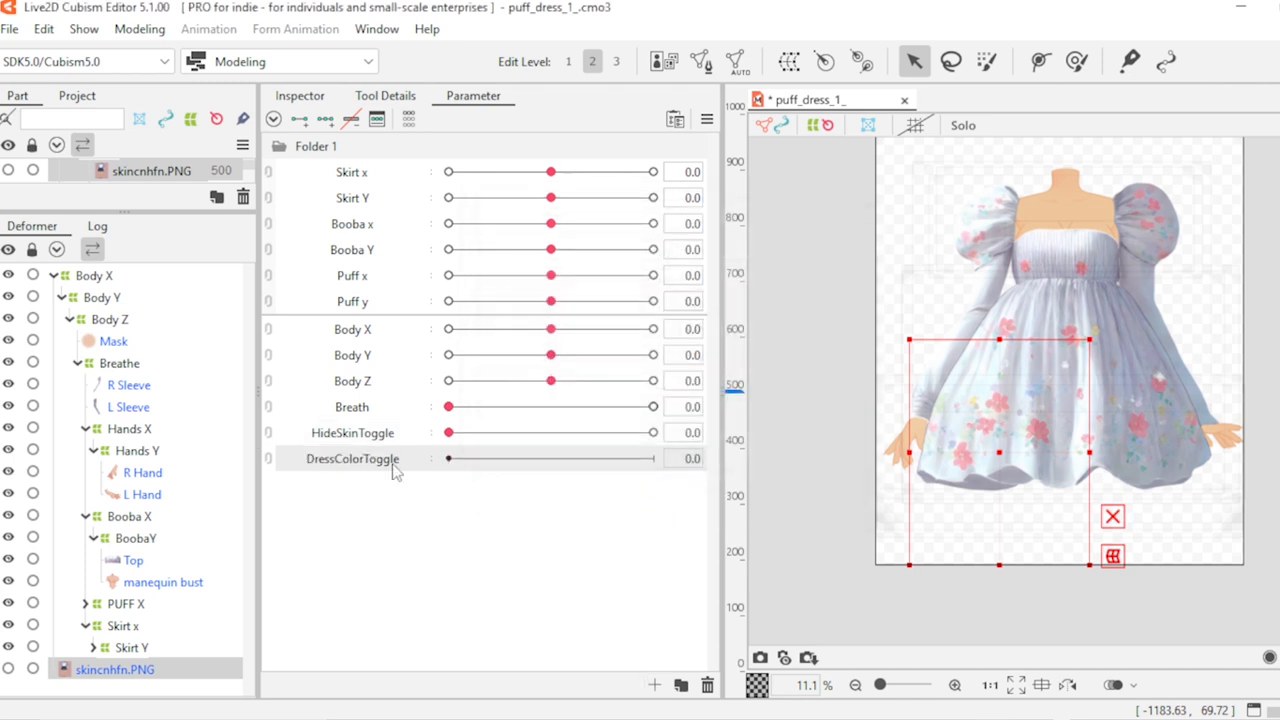
Step: Expand the Skirt Y deformer to reach the skirt mesh for selection alongside the sleeves and Top
left_click(134, 387)
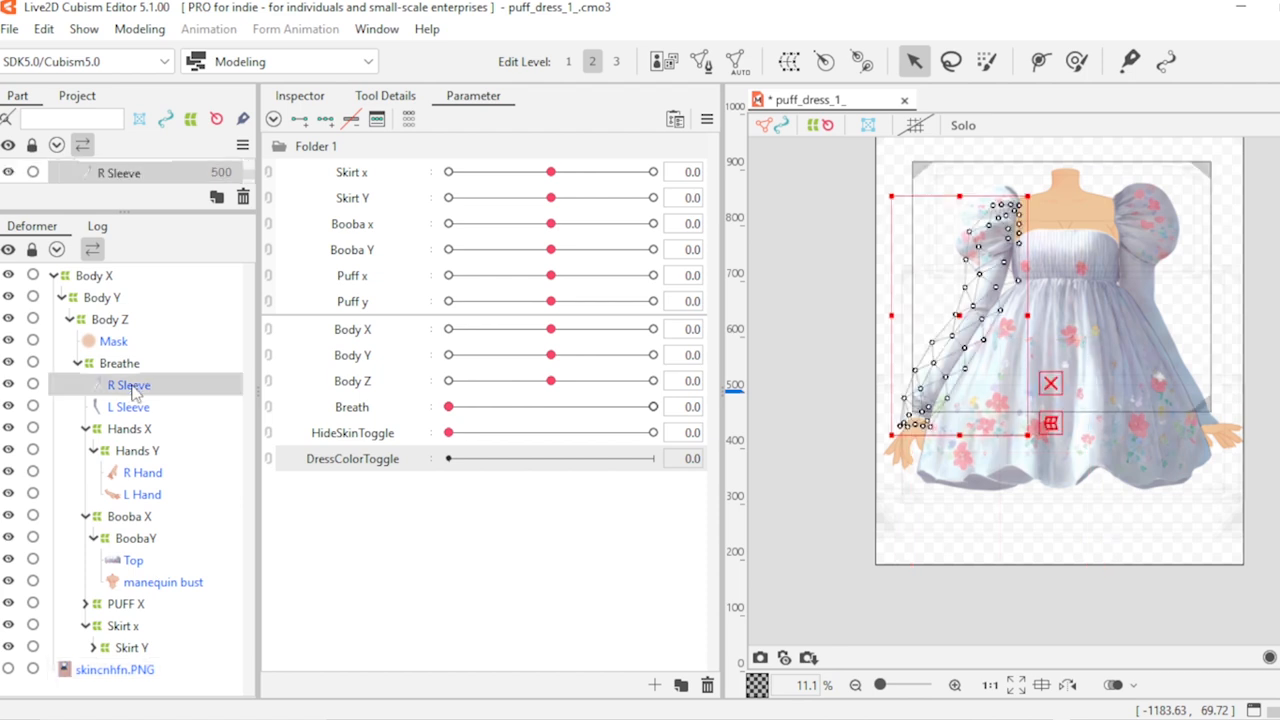
left_click(134, 410, "ctrl")
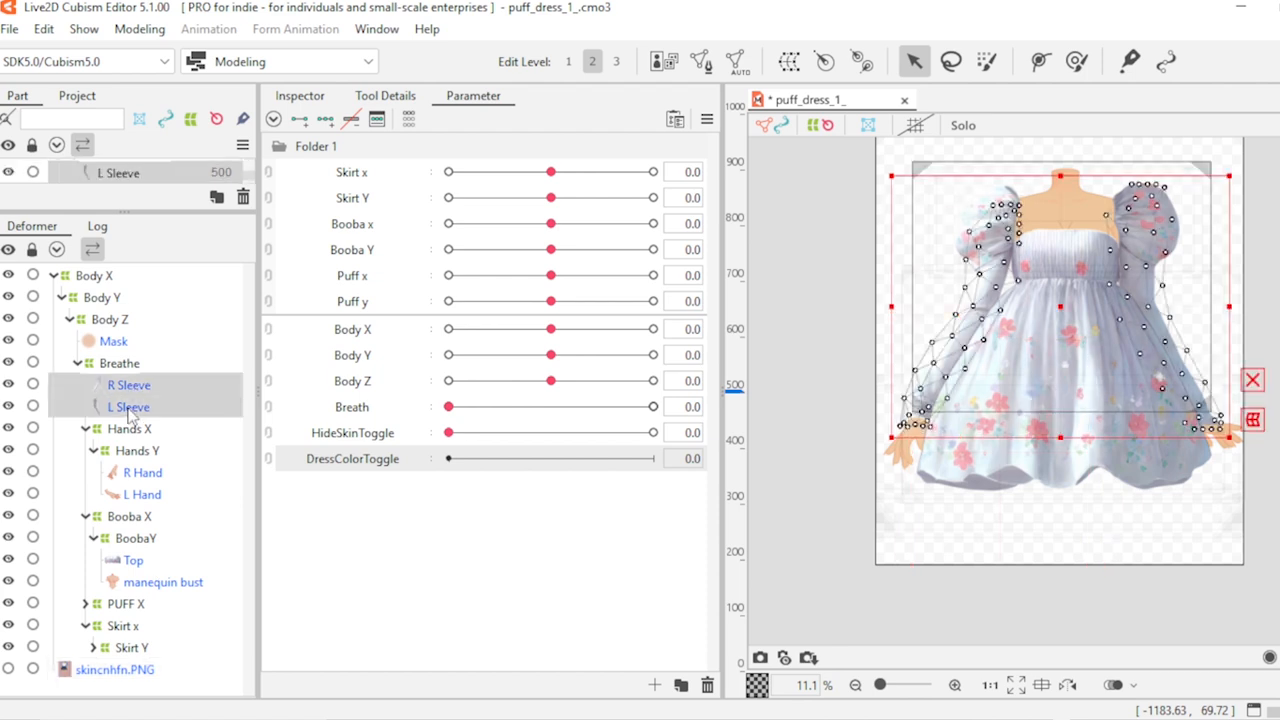
left_click(136, 562, "ctrl")
left_click(85, 626)
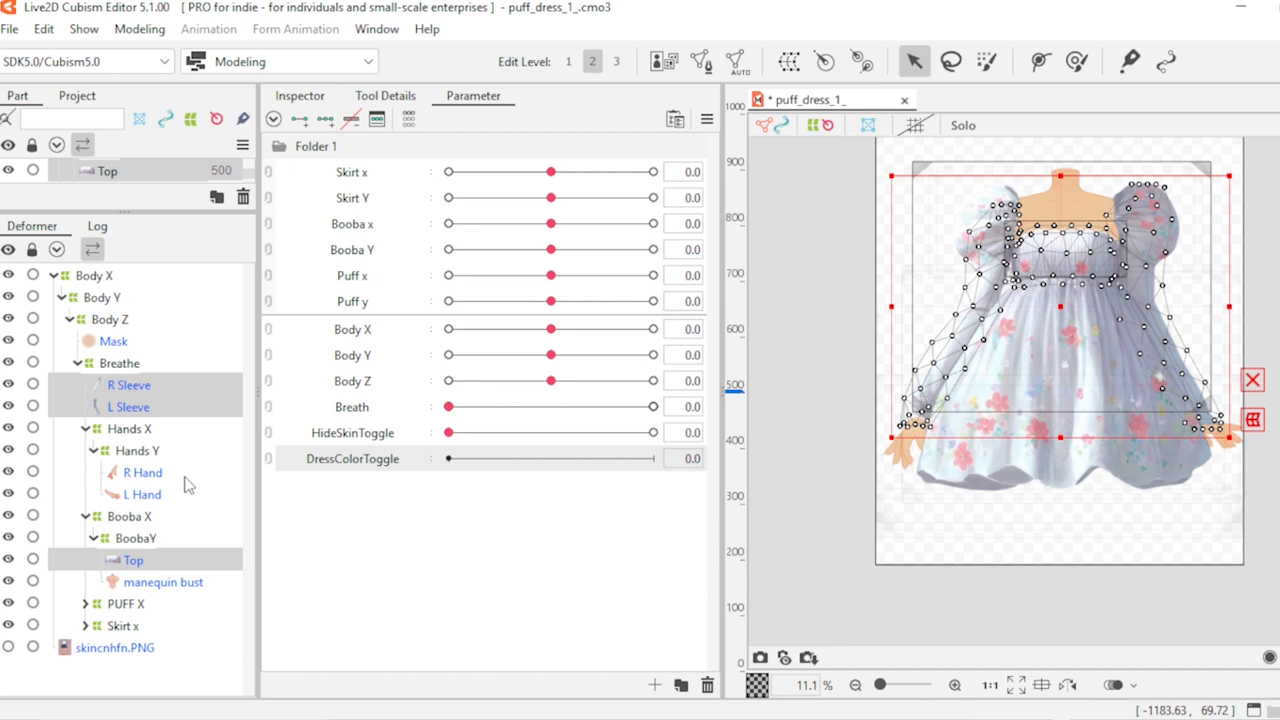
left_click(85, 626)
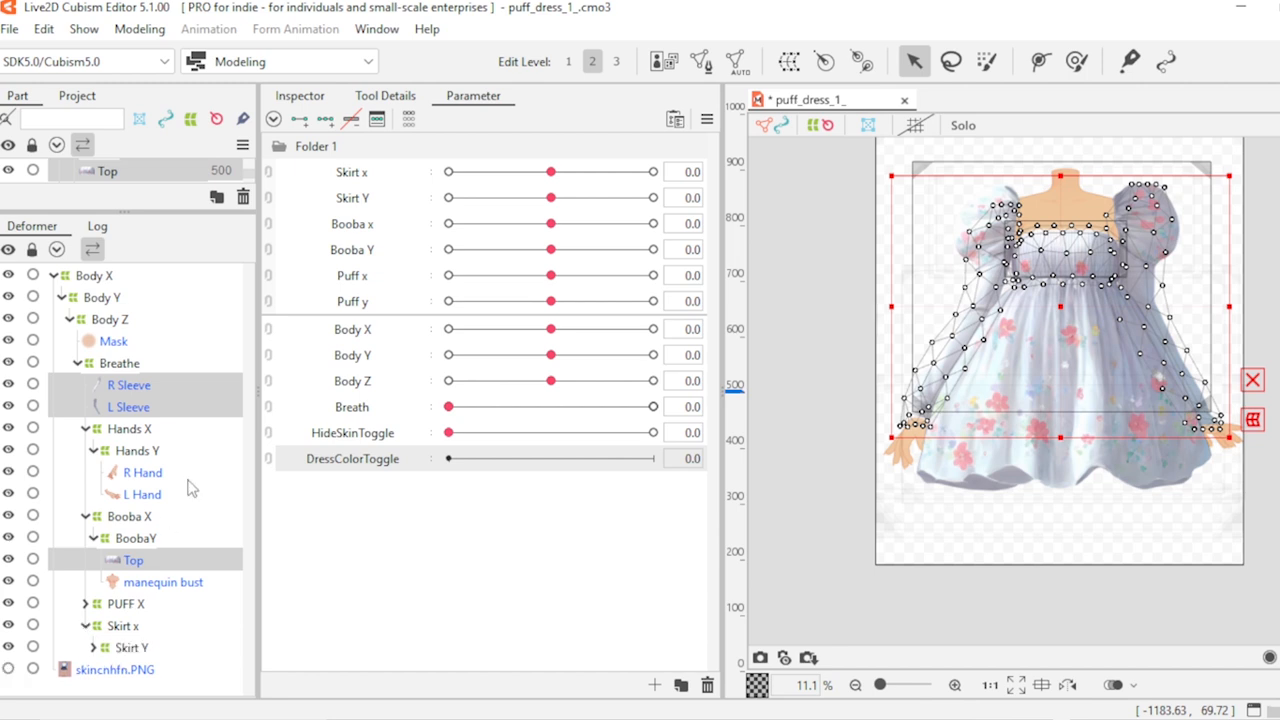
left_click(90, 652)
left_click(95, 648)
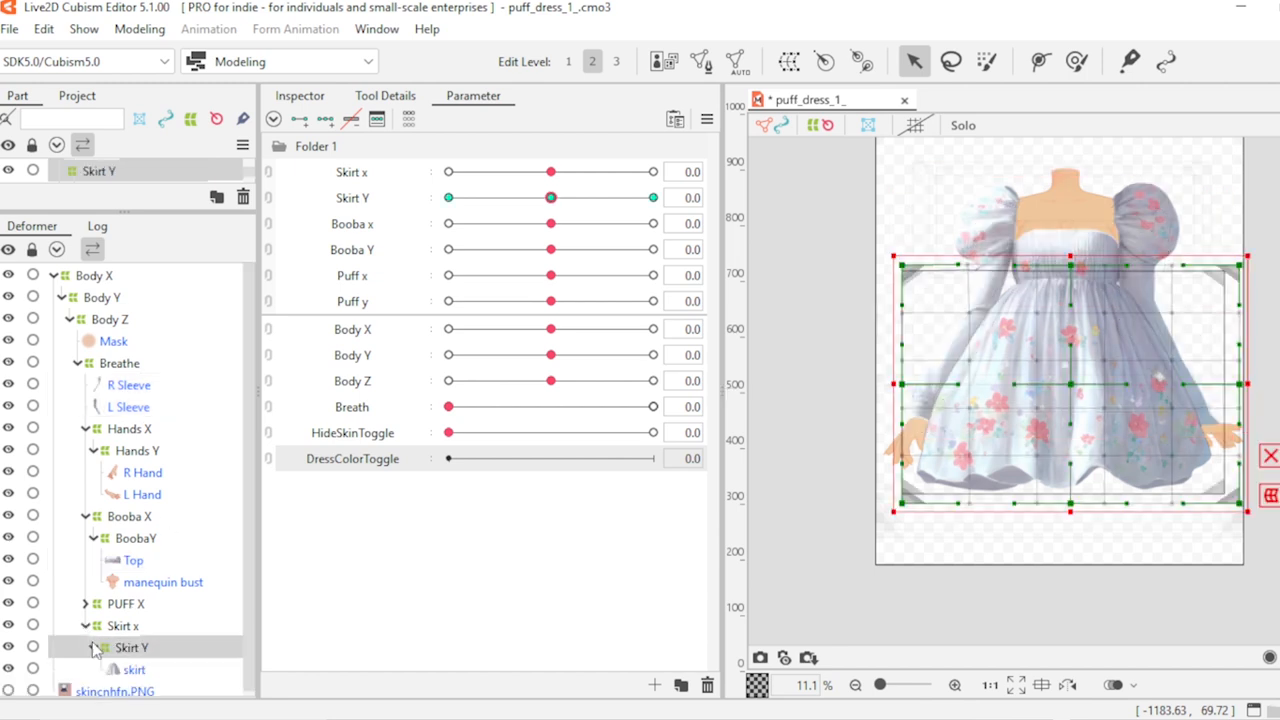
left_click(121, 386)
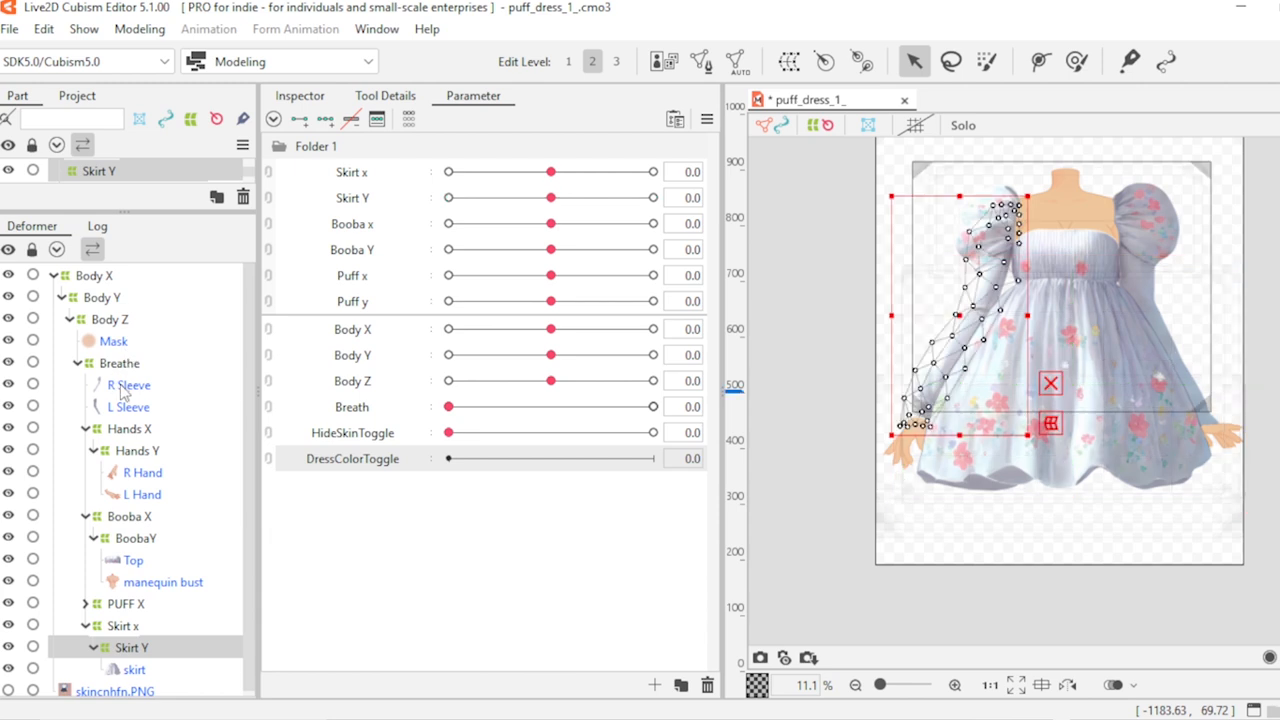
left_click(130, 410, "ctrl")
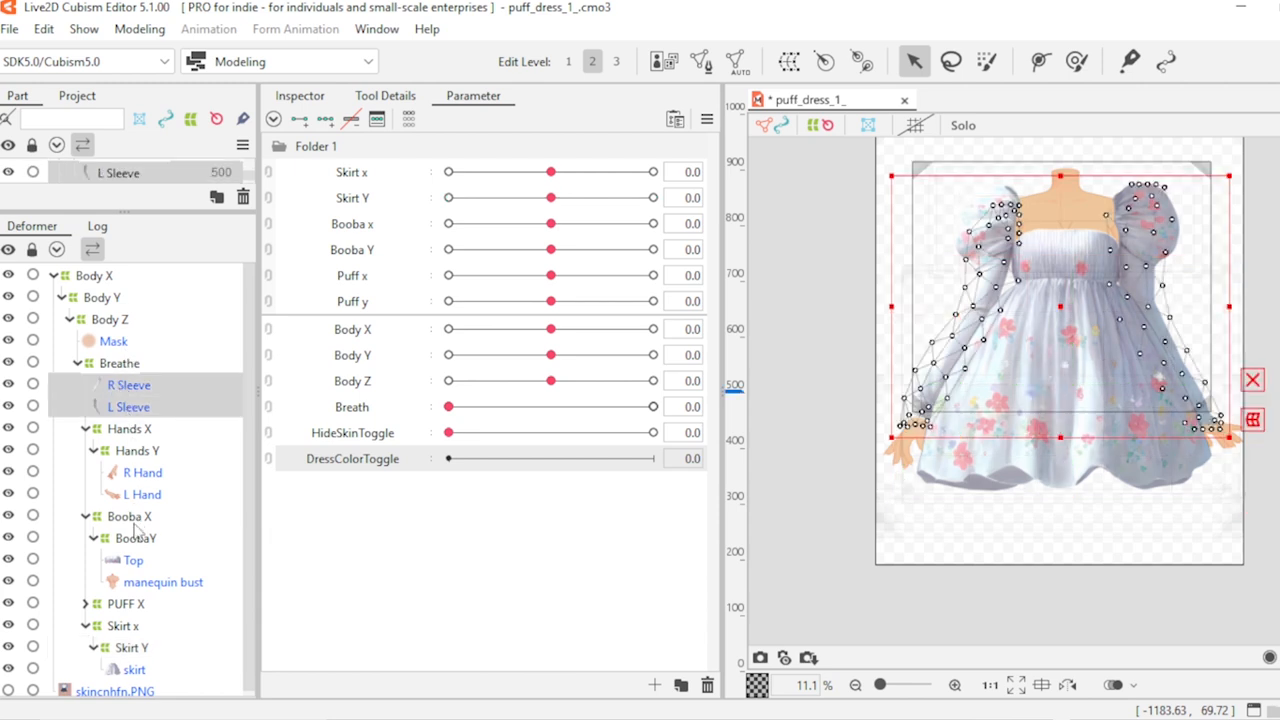
left_click(122, 562, "ctrl")
left_click(134, 670, "ctrl")
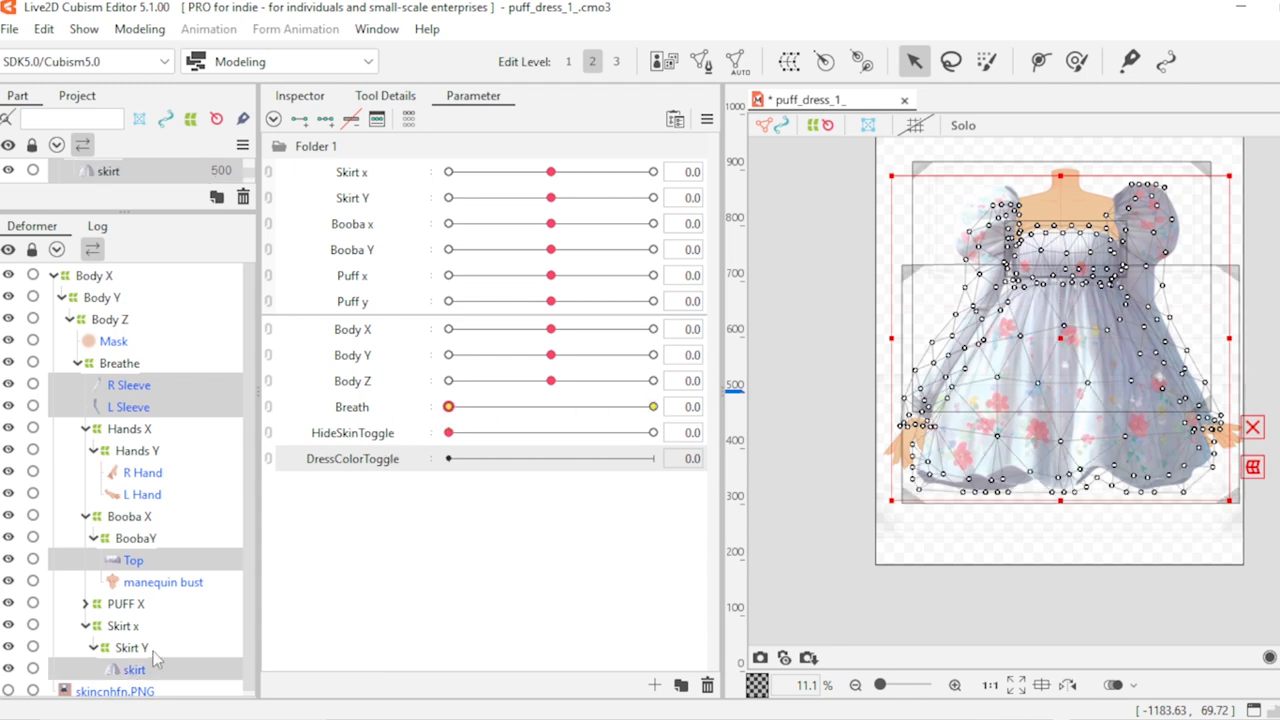
Step: Select the skirt, Top, L Sleeve and R Sleeve meshes together and add two keys to them on DressColorToggle
left_click(127, 675)
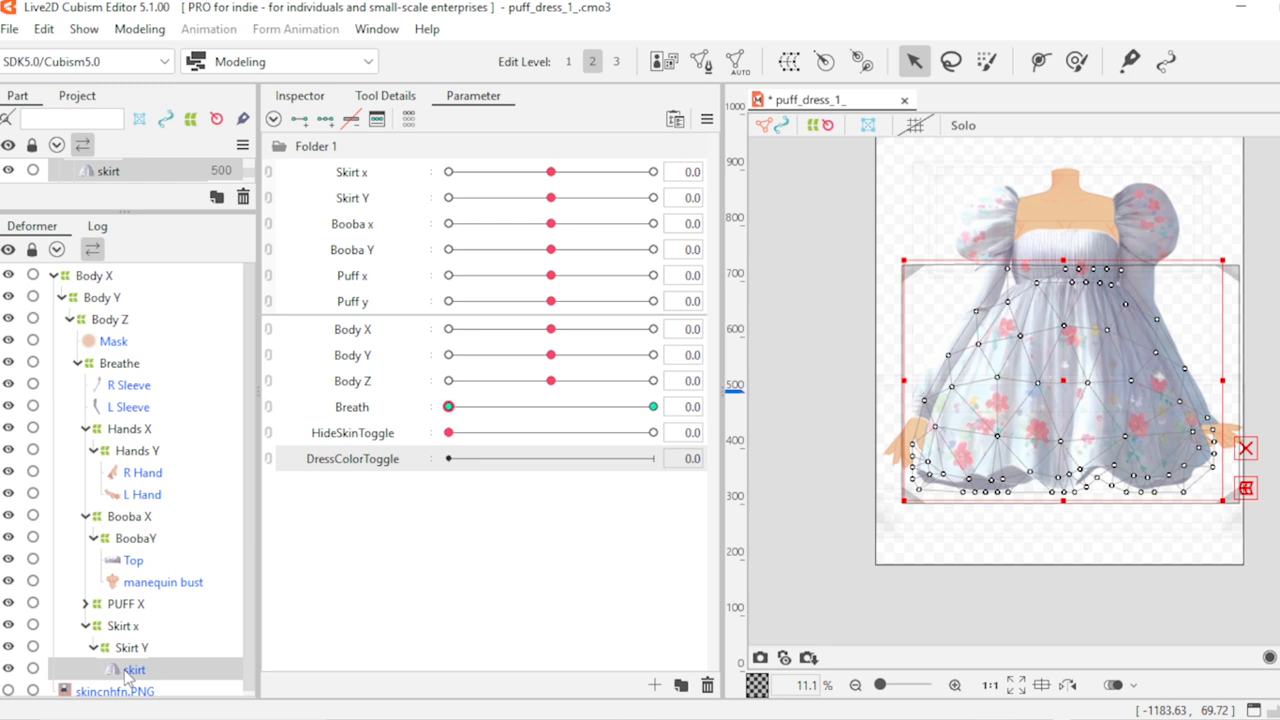
left_click(127, 675, "ctrl")
left_click(128, 675)
left_click(137, 561, "ctrl")
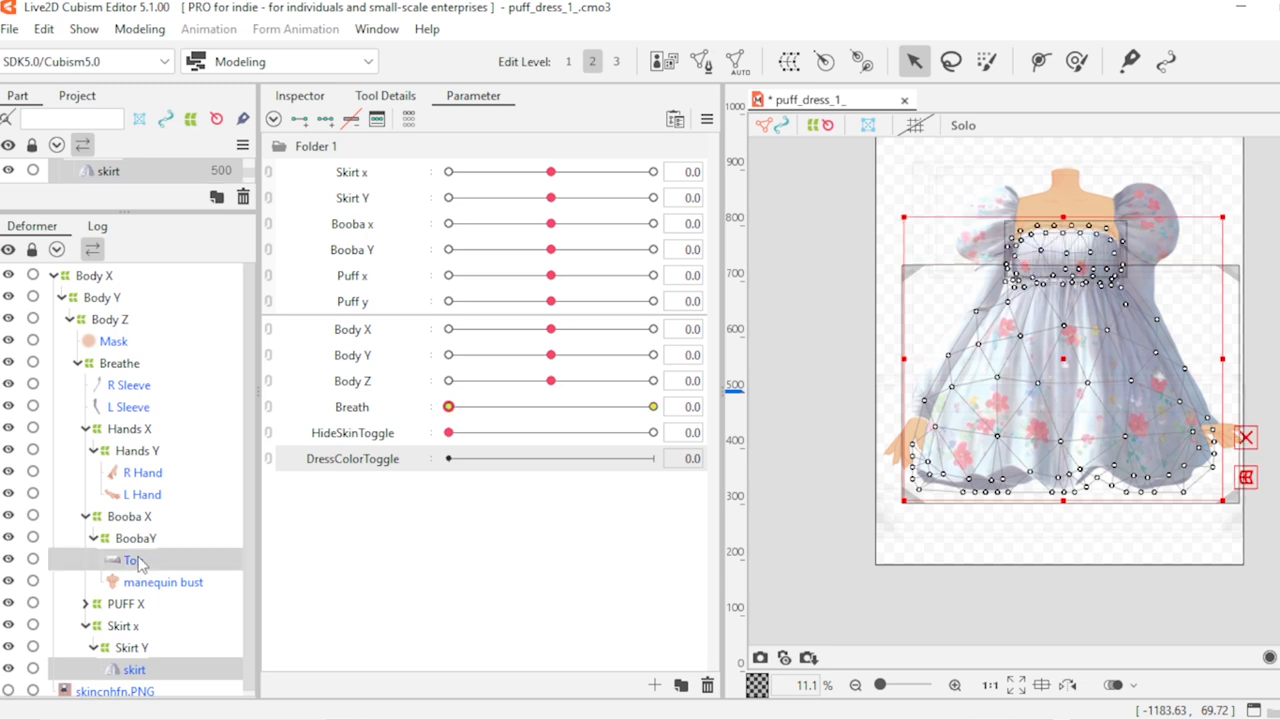
left_click(136, 408, "ctrl")
left_click(132, 386, "ctrl")
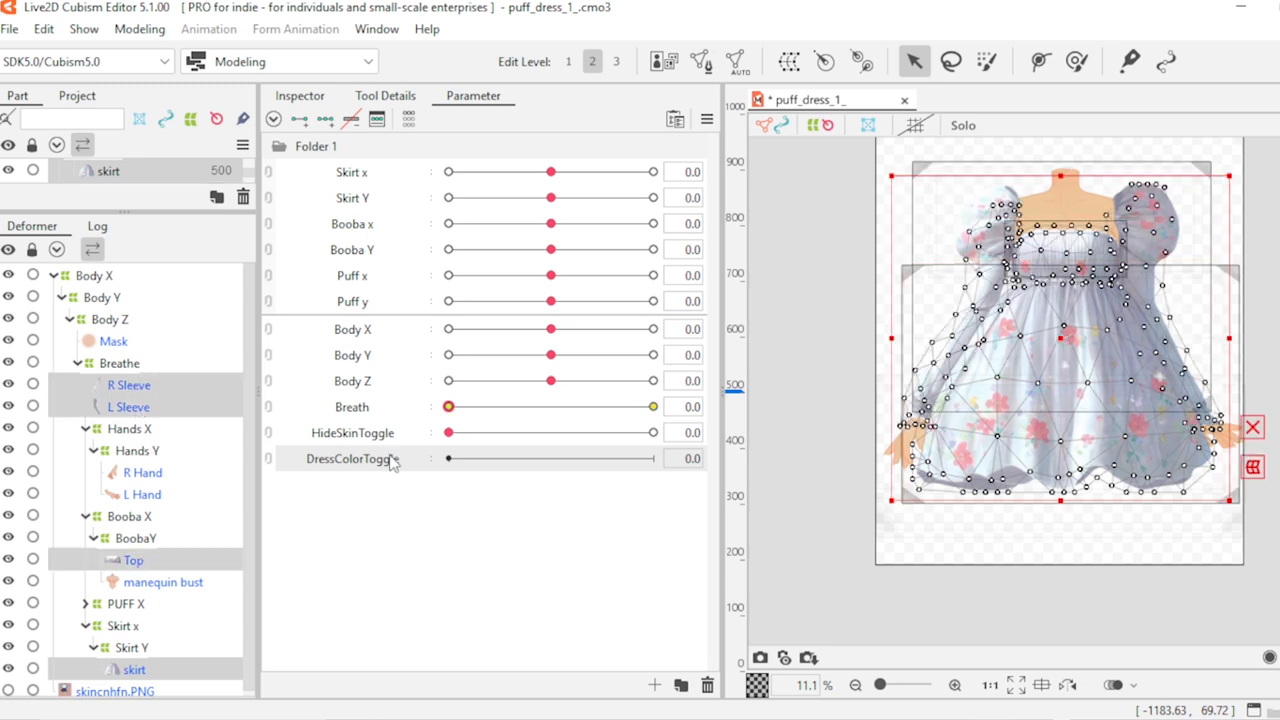
left_click(299, 119)
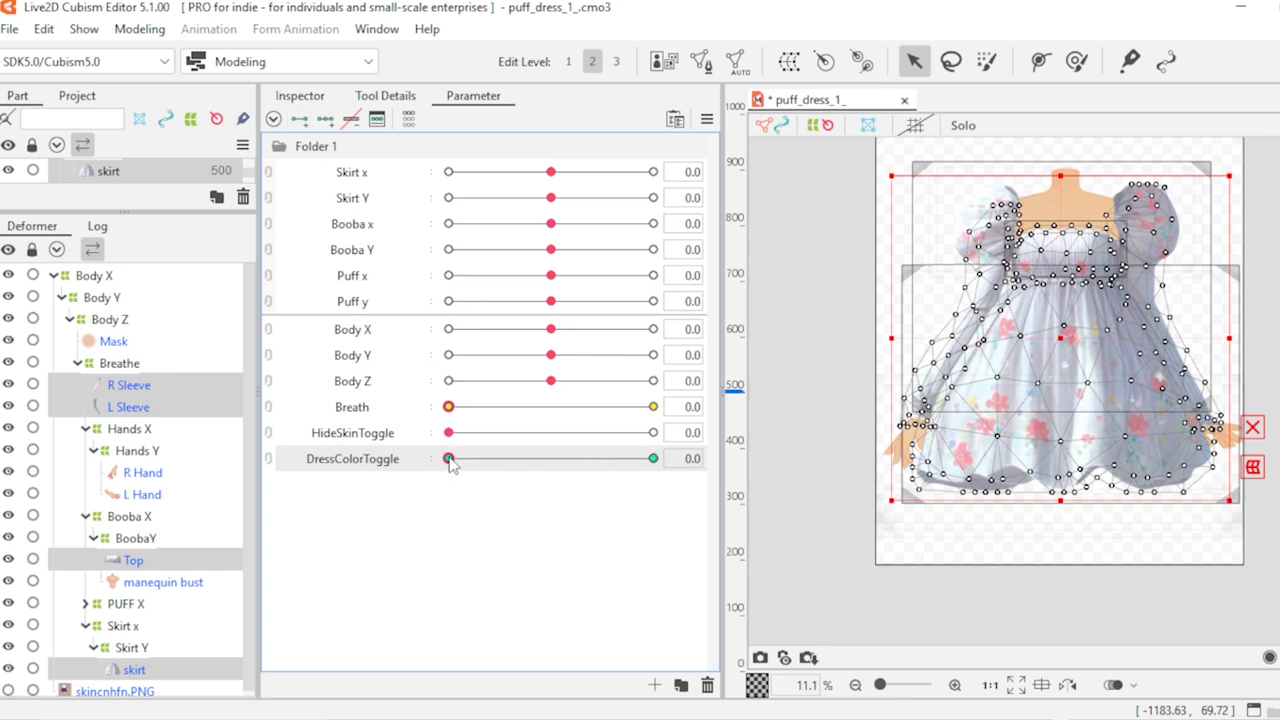
Step: Move DressColorToggle to its maximum, open the selected dress meshes' colour properties and show the skincnhfn.PNG reference image again
left_click_drag(449, 459, 703, 482)
left_click(315, 99)
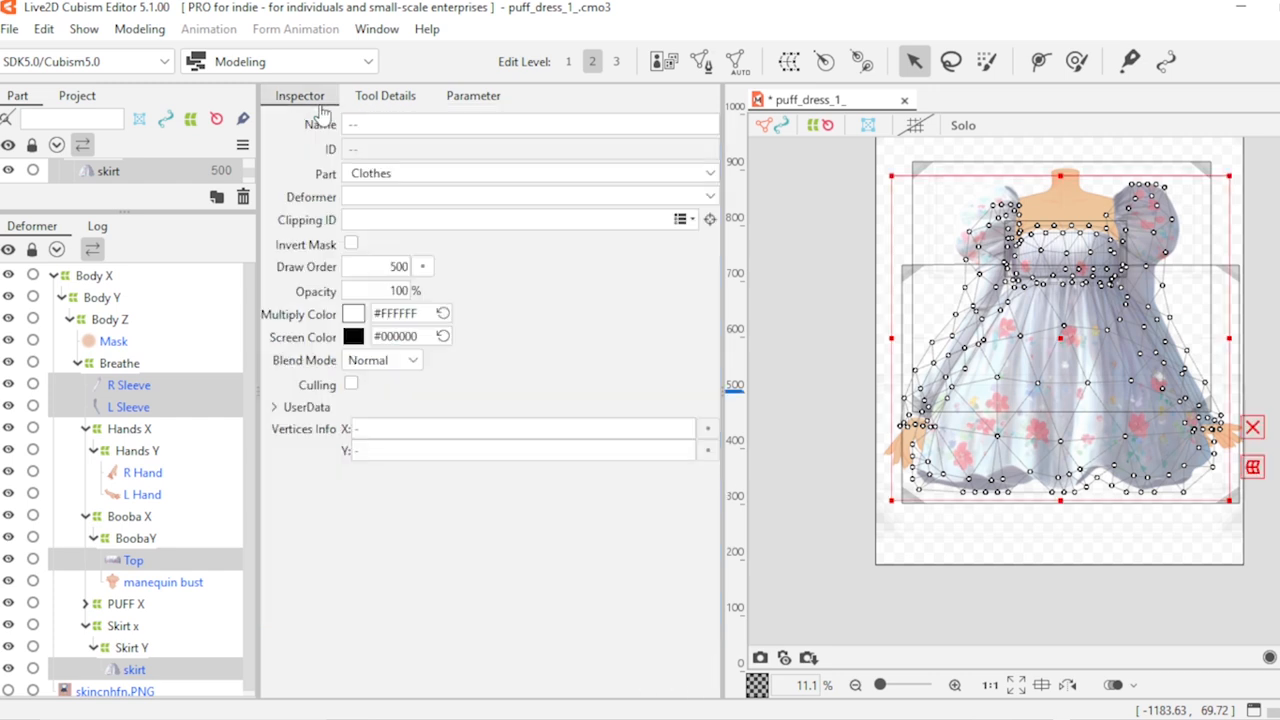
scroll(1108, 295, "up", 2)
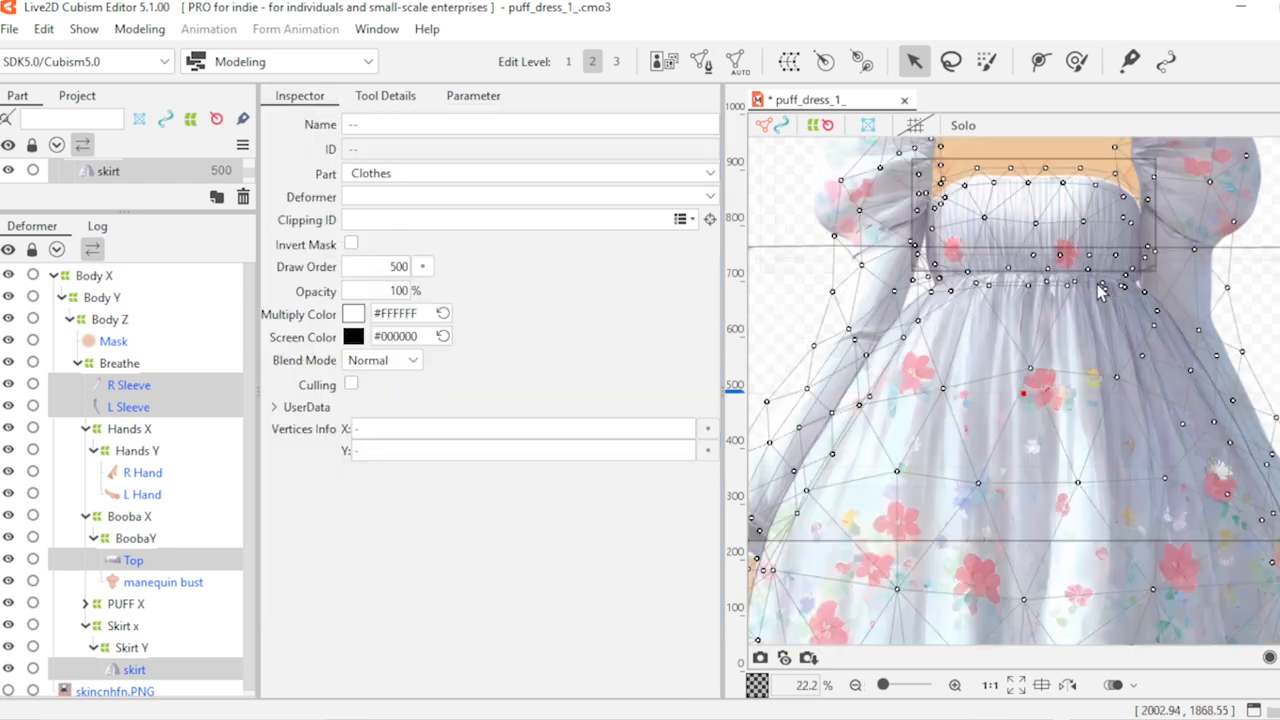
left_click(8, 691)
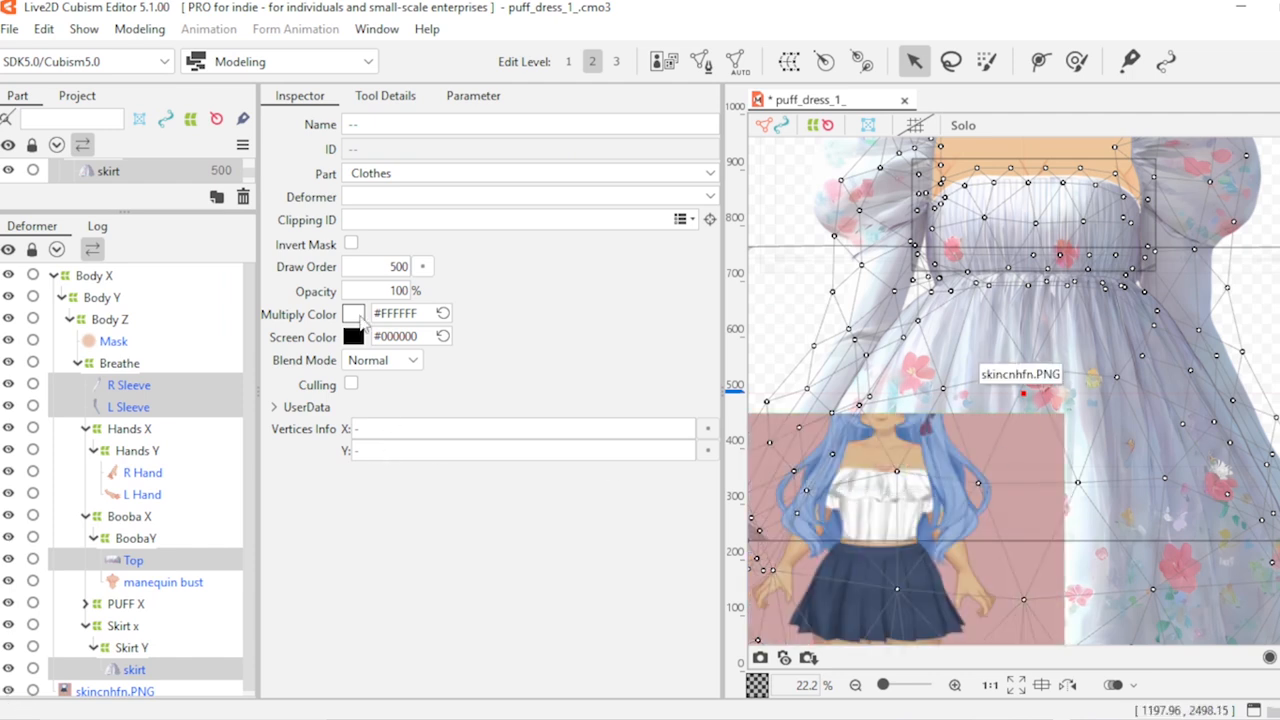
Step: Set the multiply colour of the selected skirt, Top and sleeve meshes to the light blue #ABCEED
left_click(353, 314)
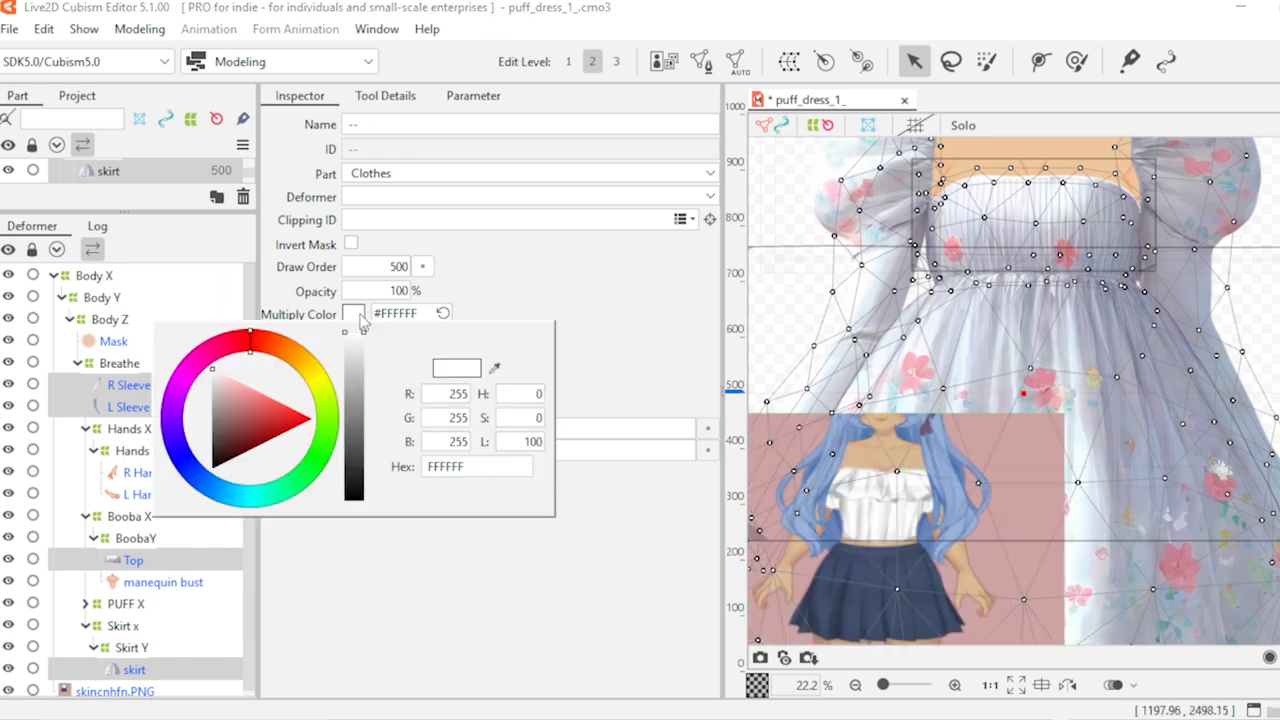
left_click(214, 488)
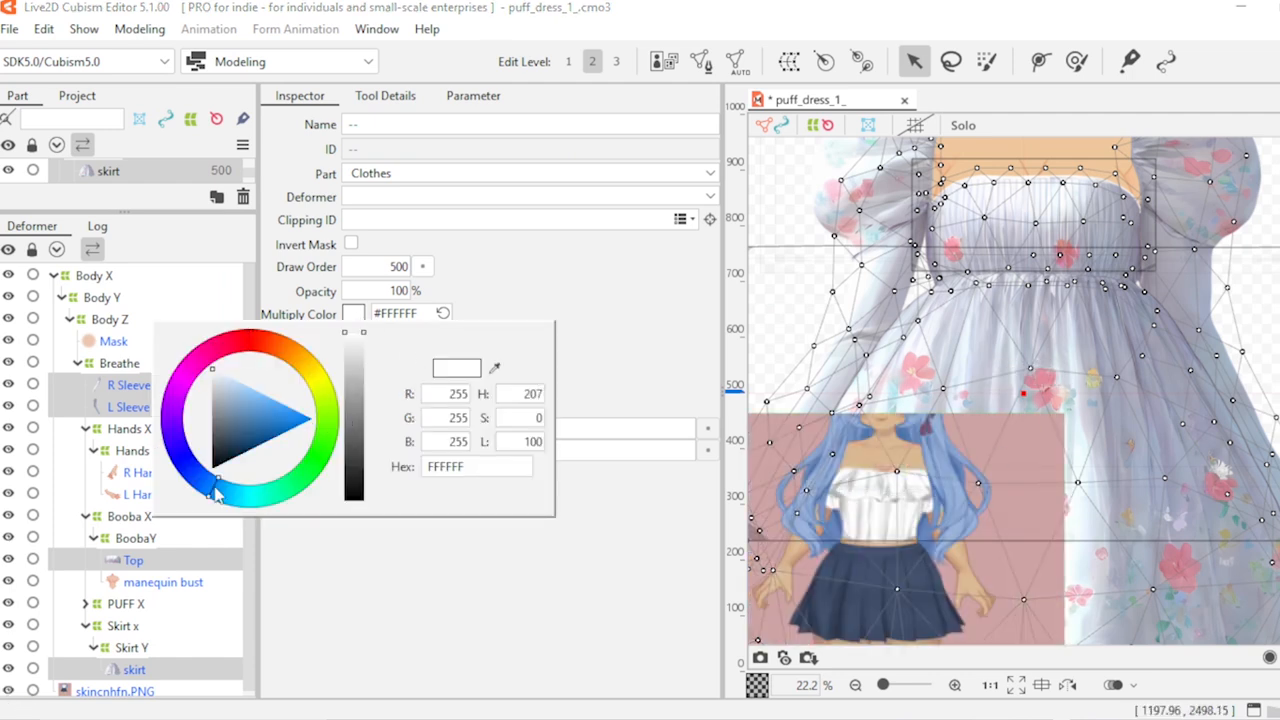
left_click(252, 434)
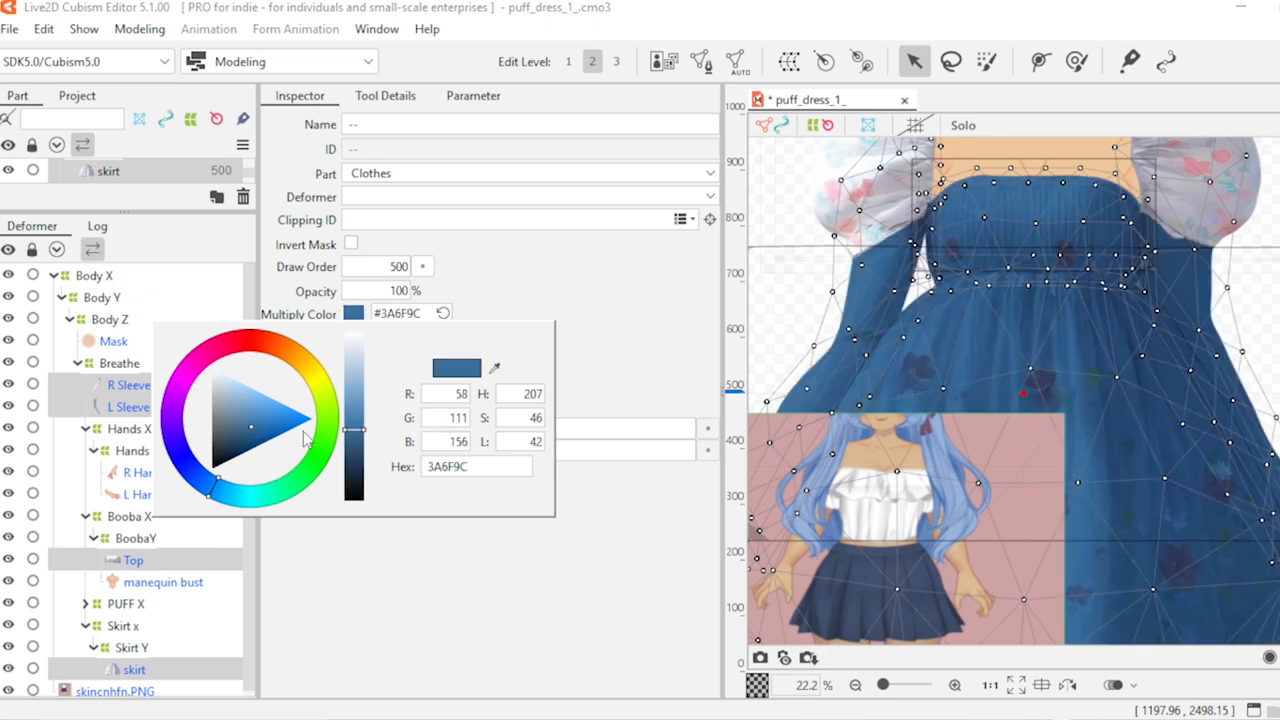
left_click_drag(356, 430, 344, 362)
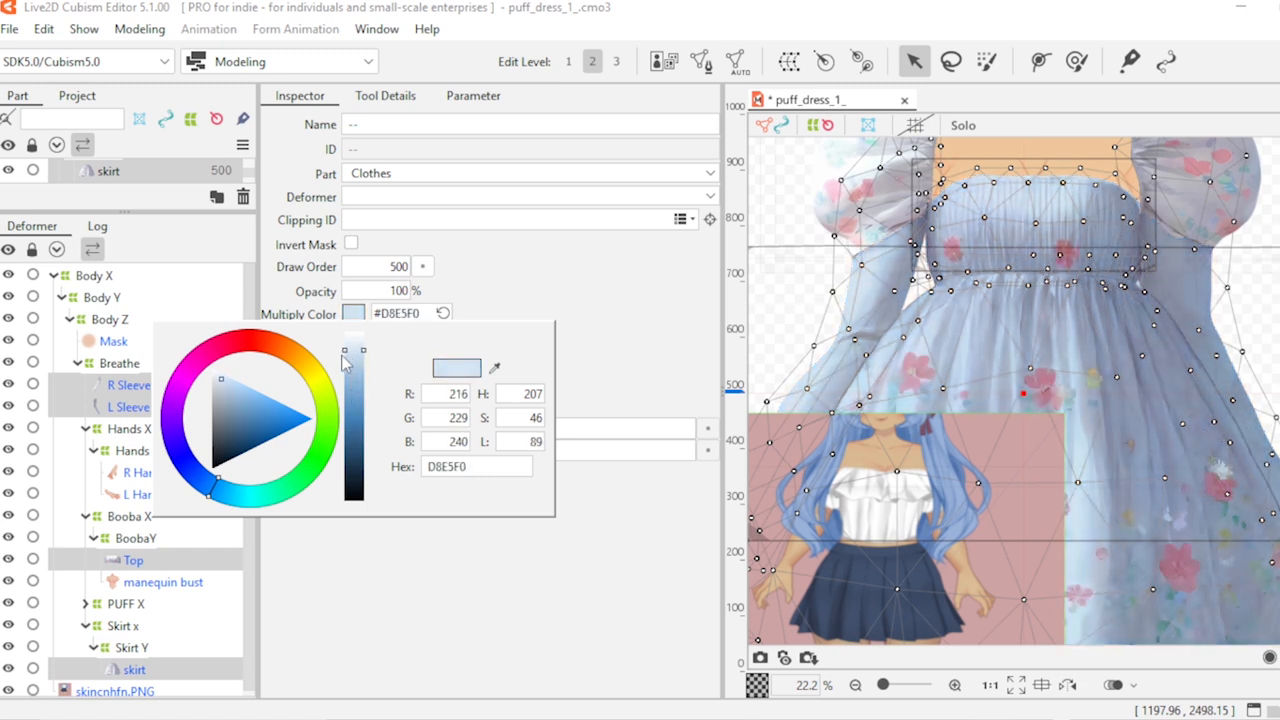
left_click(281, 421)
mouse_move(279, 414)
left_mouse_down()
mouse_move(243, 393)
mouse_move(246, 418)
mouse_move(214, 384)
mouse_move(224, 450)
mouse_move(228, 413)
mouse_move(261, 407)
left_mouse_up()
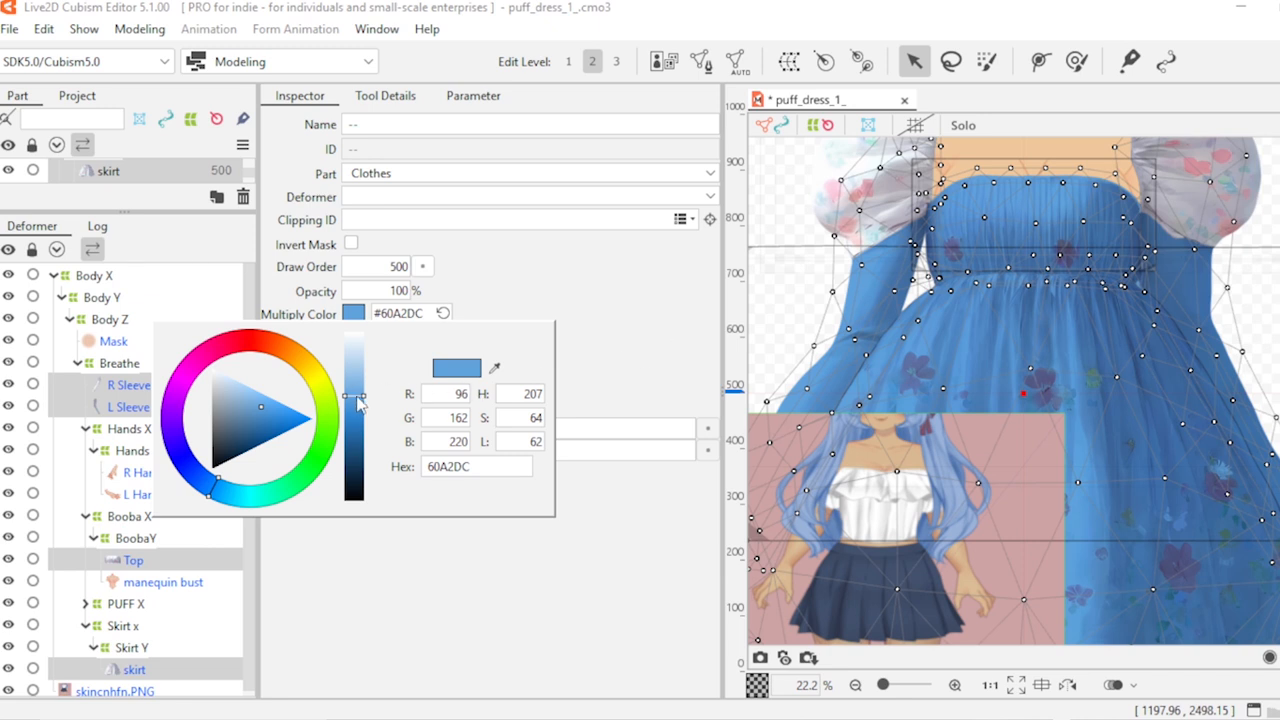
left_click_drag(359, 399, 355, 369)
left_click(565, 297)
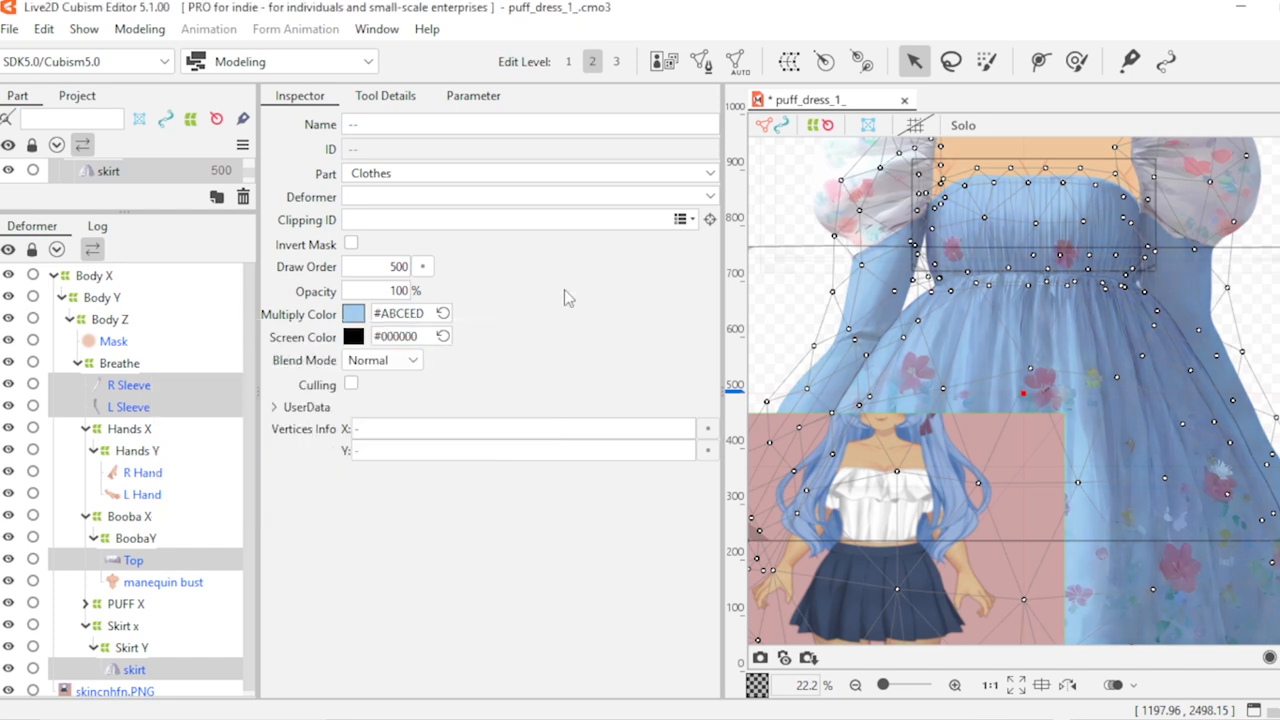
Step: Copy the multiply colour code, expand the PUFF X deformer and select the R SleevePOOF and L SleevePOOF meshes together
left_click(415, 314)
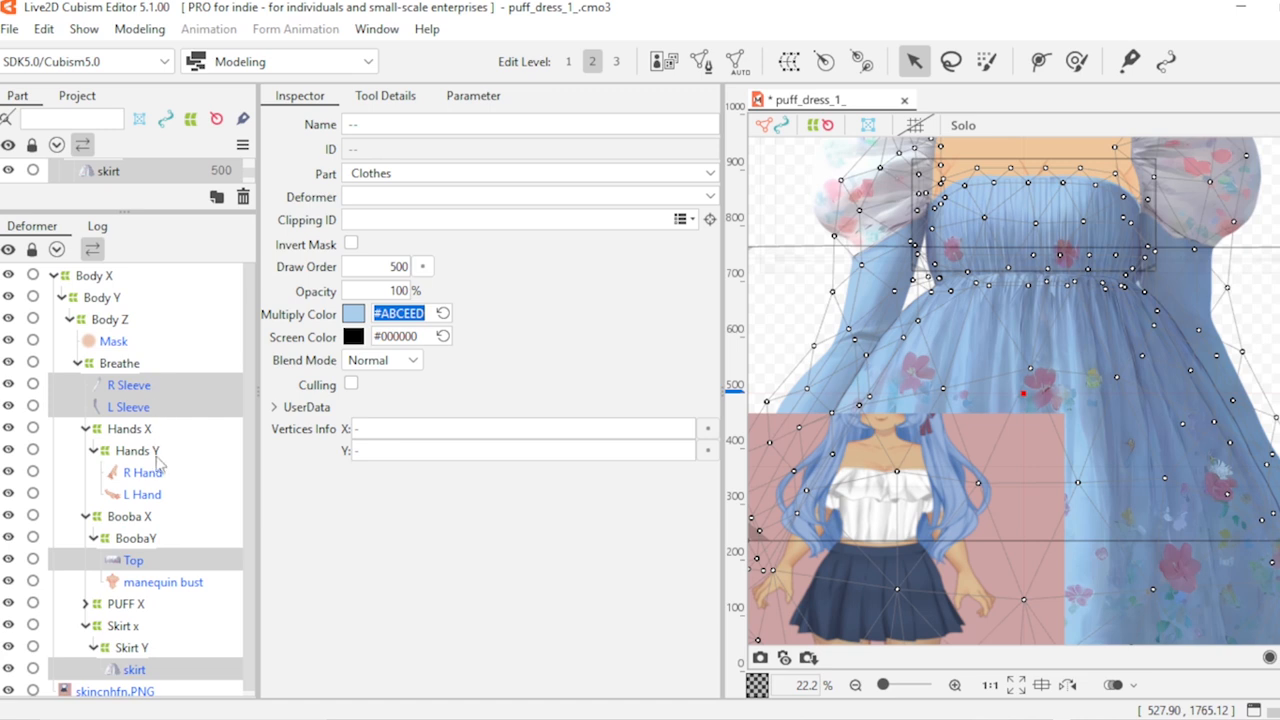
scroll(158, 465, "down", 1)
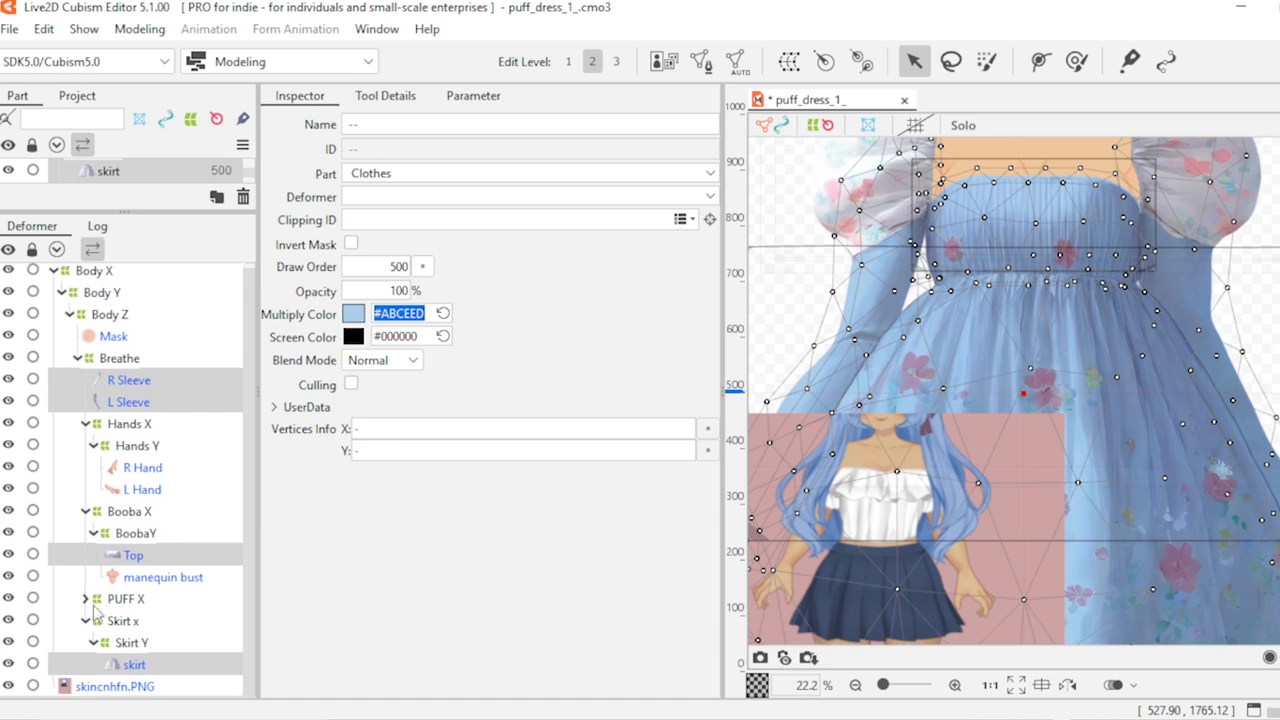
left_click(85, 598)
left_click(93, 620)
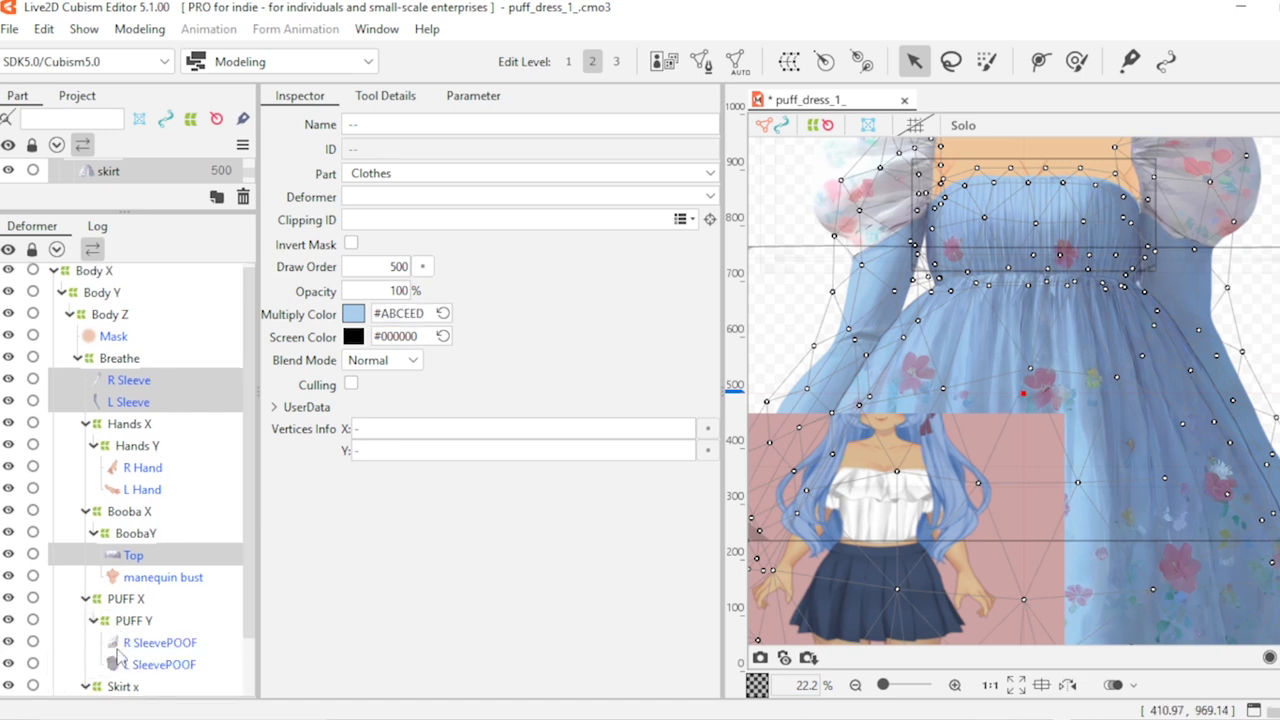
left_click(155, 645)
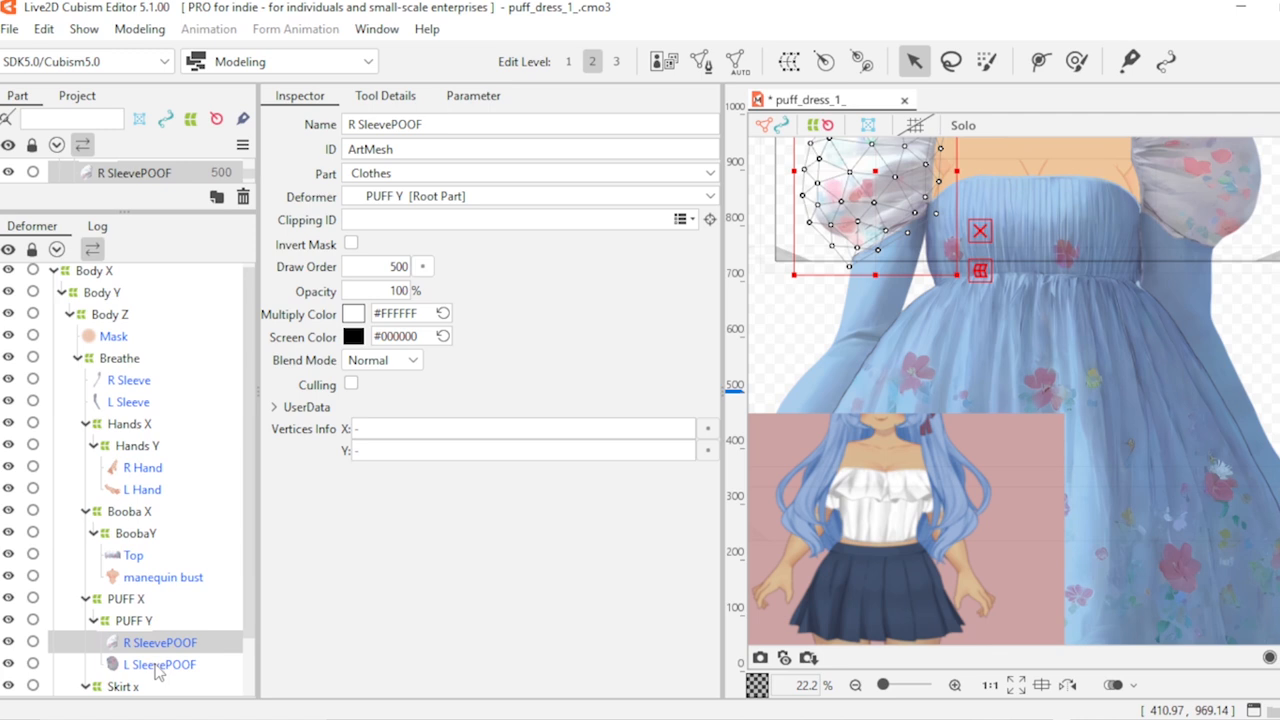
left_click(157, 668, "ctrl")
Step: Add two keys on DressColorToggle to both puff sleeve meshes and move the parameter to 1.0
left_click(473, 95)
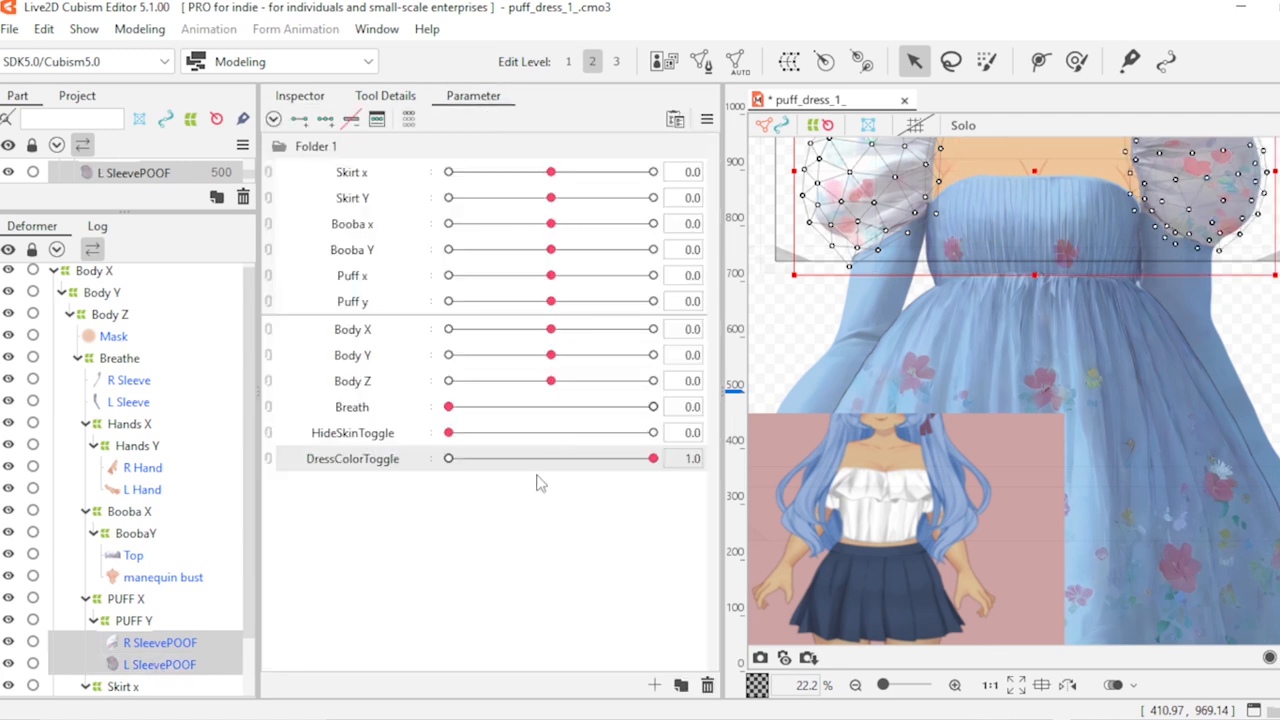
left_click_drag(655, 462, 386, 494)
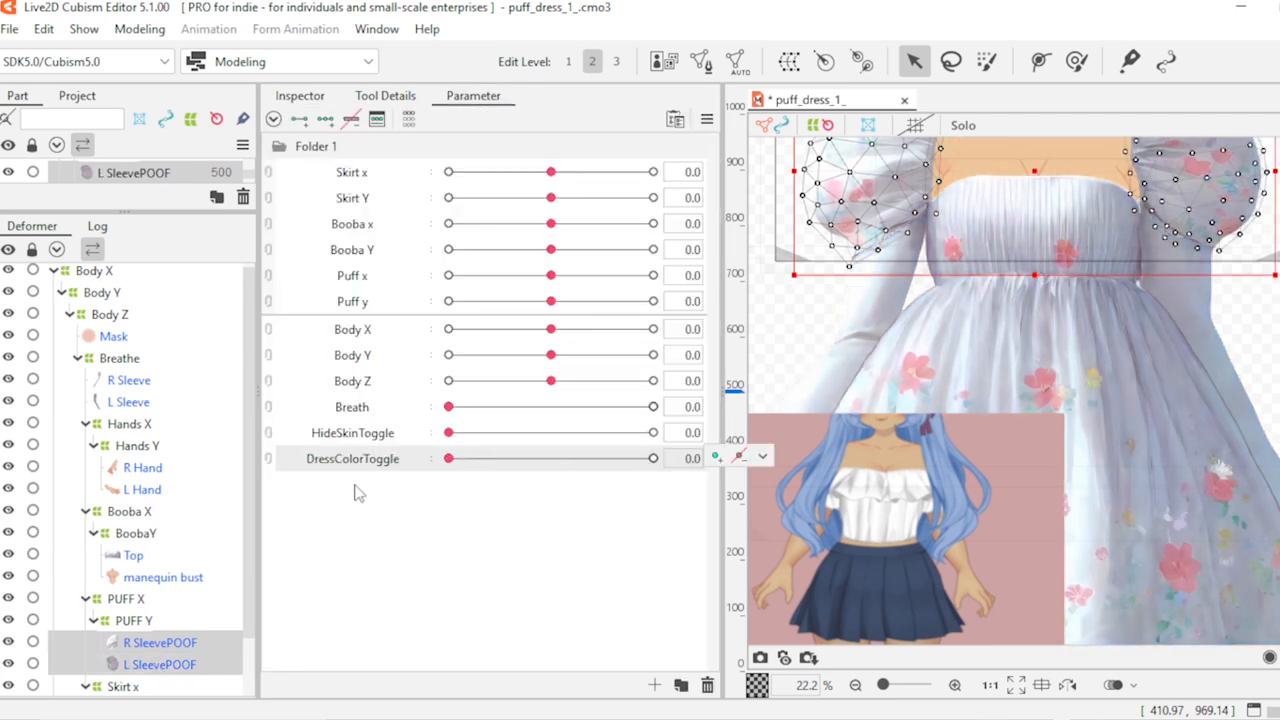
left_click(299, 119)
left_click_drag(451, 460, 676, 491)
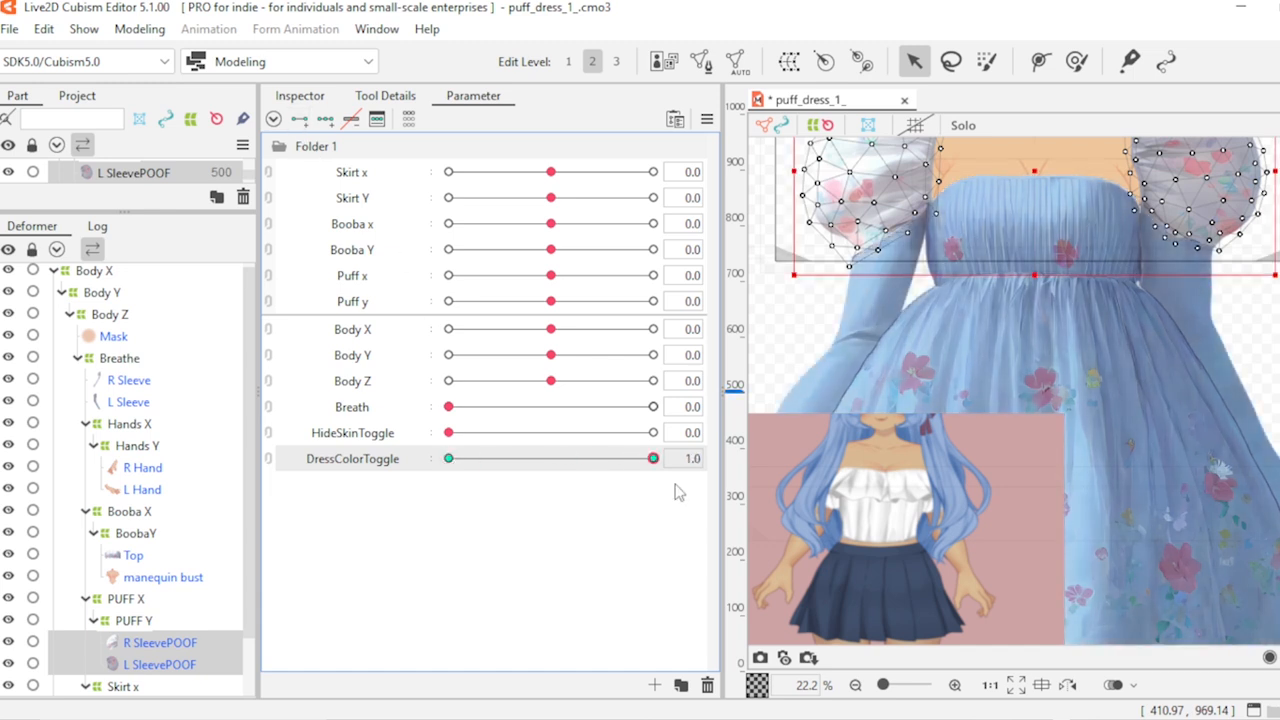
Step: Set the multiply colour of both puff sleeve meshes to #ABCEED
left_click(300, 97)
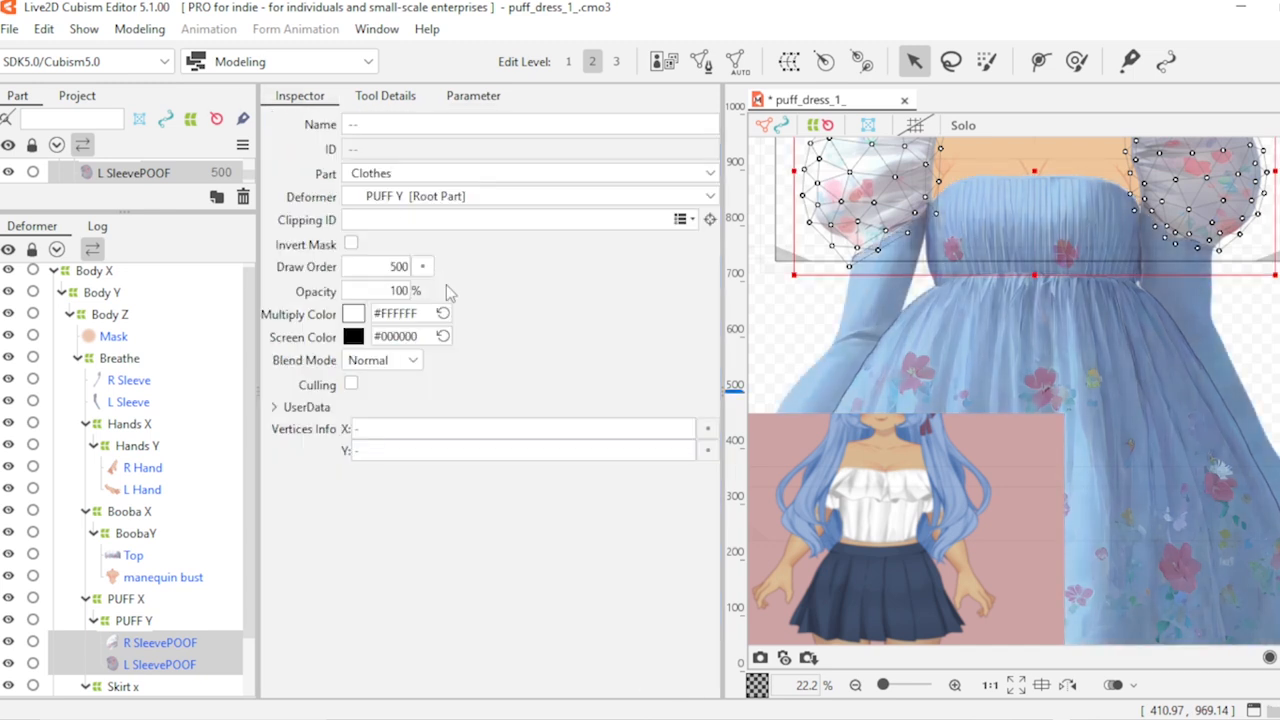
left_click(401, 313)
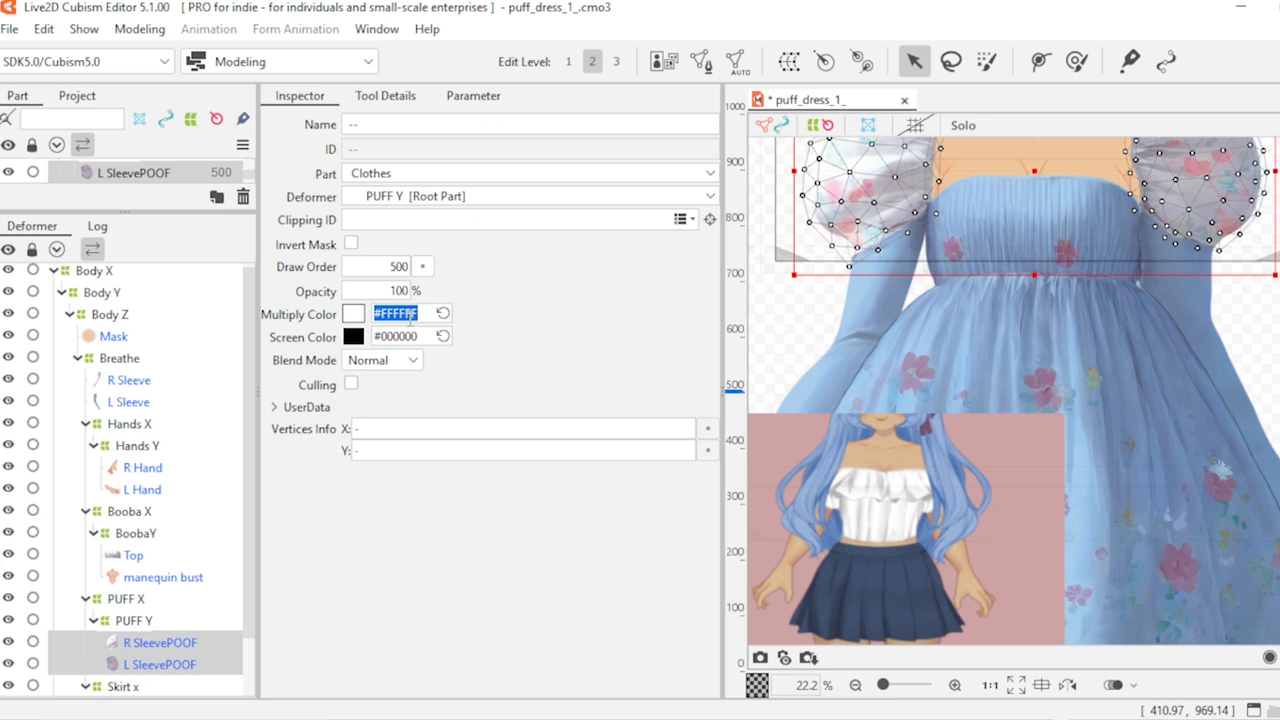
type("#ABCEED")
key("Return")
Step: Examine the recoloured dress and puff sleeves at different magnifications and preview the effect of DressColorToggle
scroll(1107, 358, "down", 2)
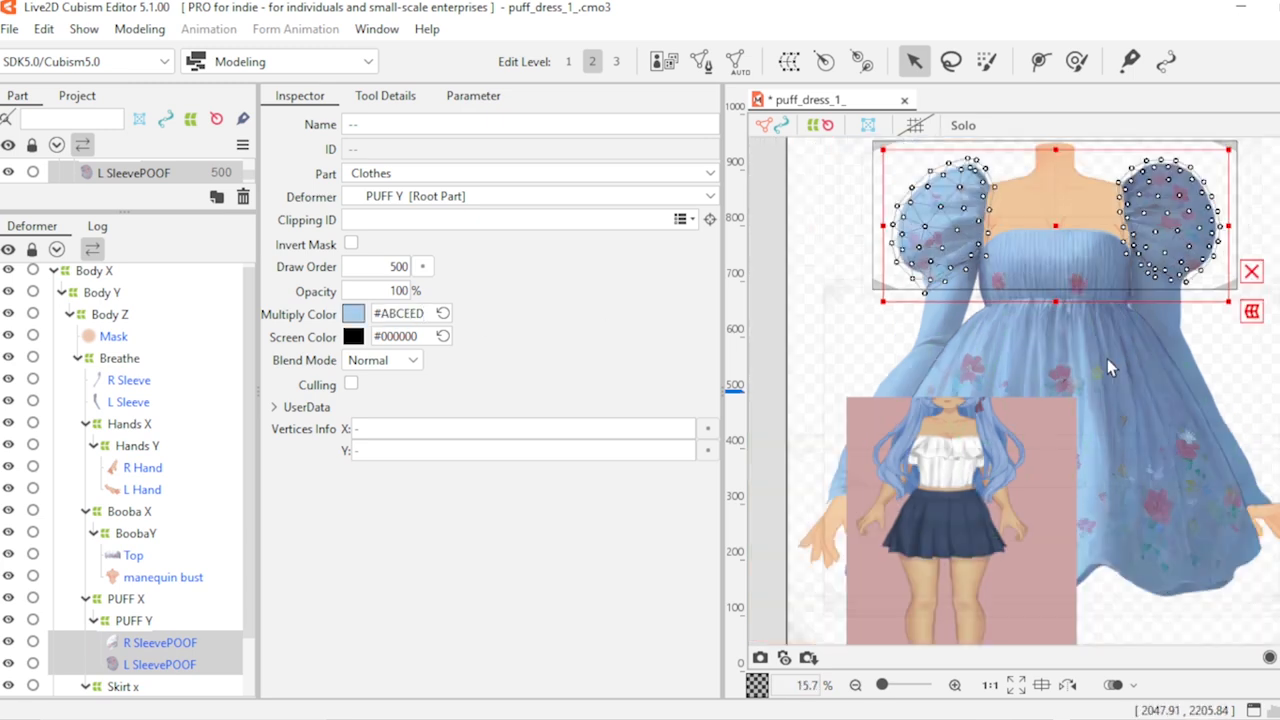
scroll(1107, 358, "down", 1)
scroll(1110, 362, "up", 1)
scroll(1108, 360, "down", 1)
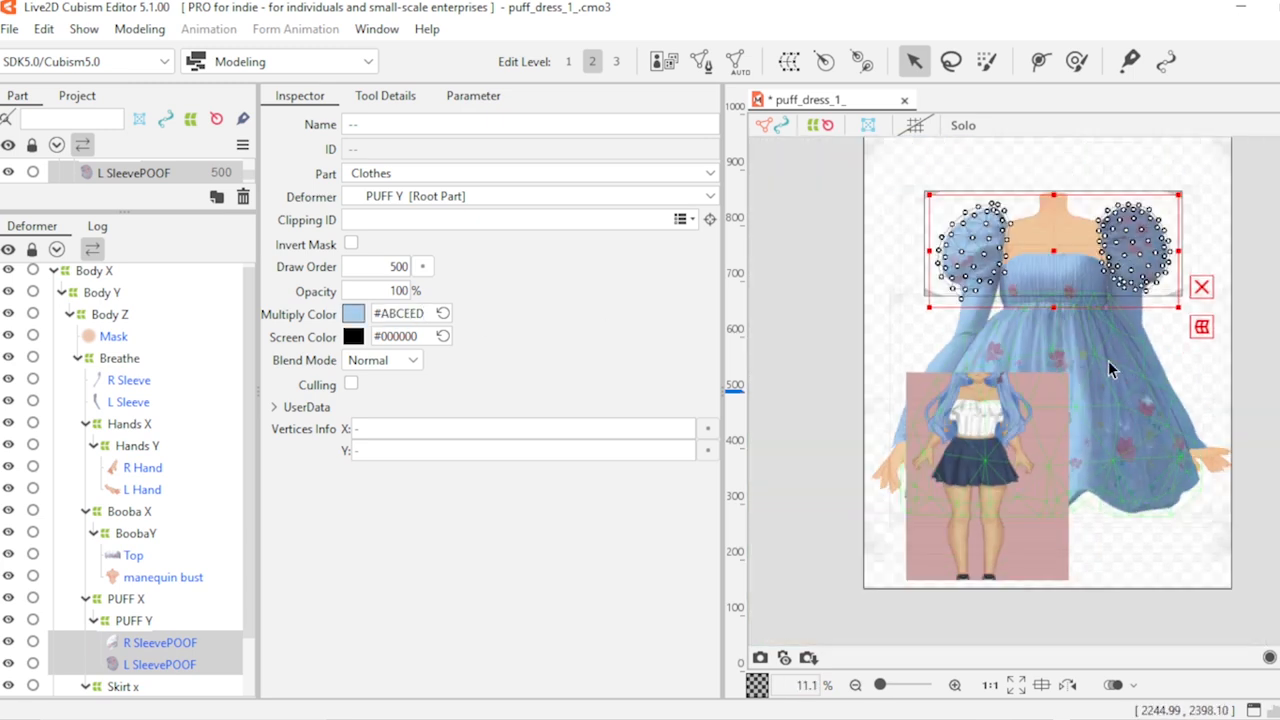
scroll(1108, 360, "up", 1)
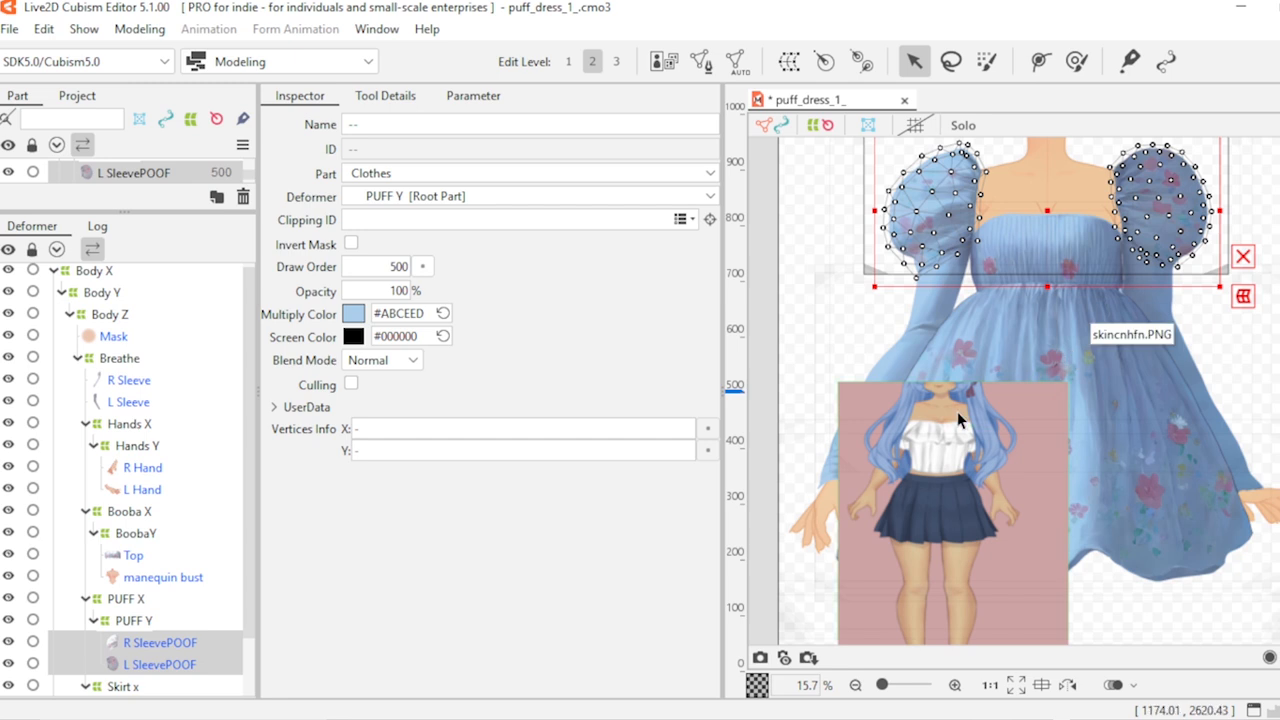
left_click(473, 96)
left_click_drag(653, 458, 660, 485)
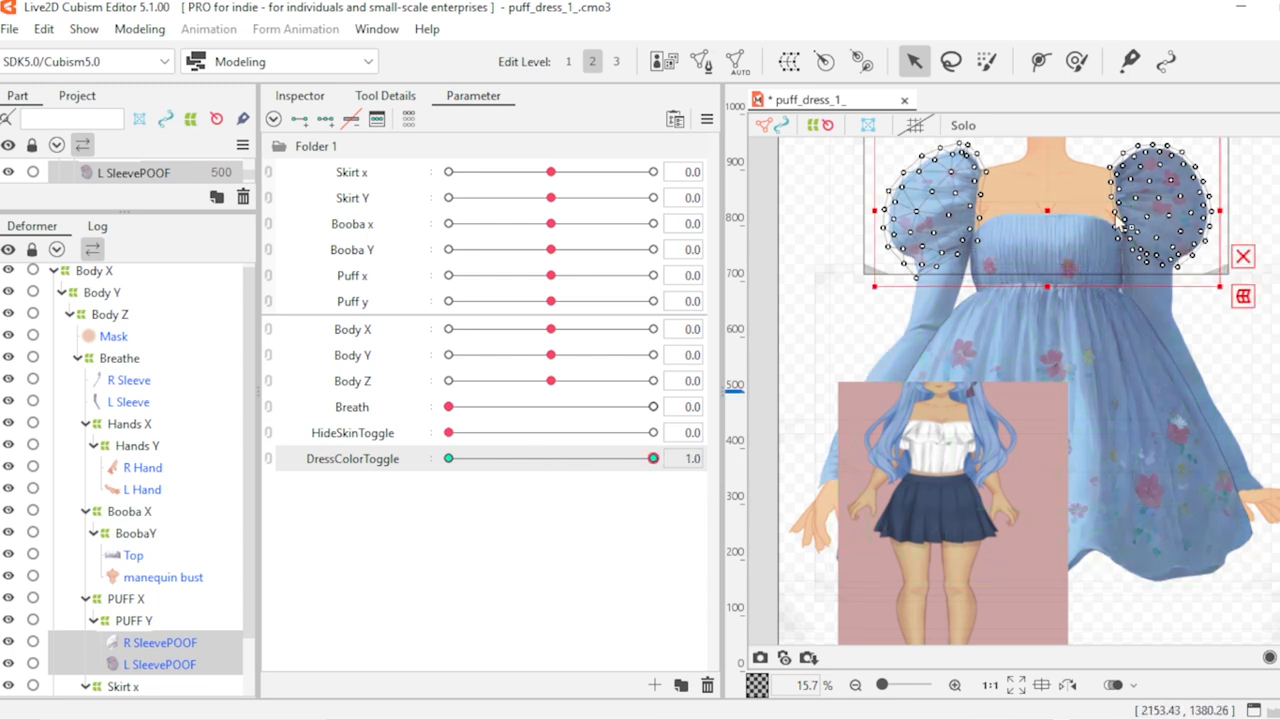
scroll(1120, 330, "up", 2)
scroll(1100, 380, "down", 2)
scroll(1087, 406, "up", 2)
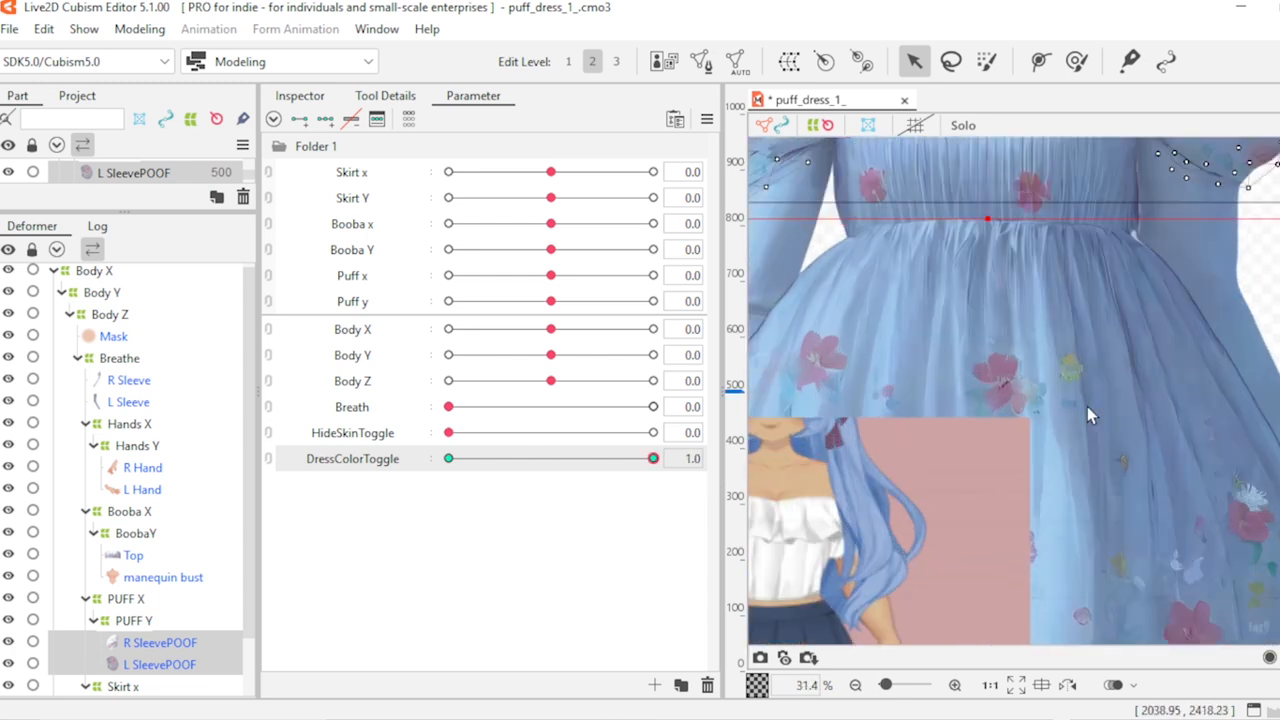
scroll(1077, 404, "down", 2)
left_click(297, 100)
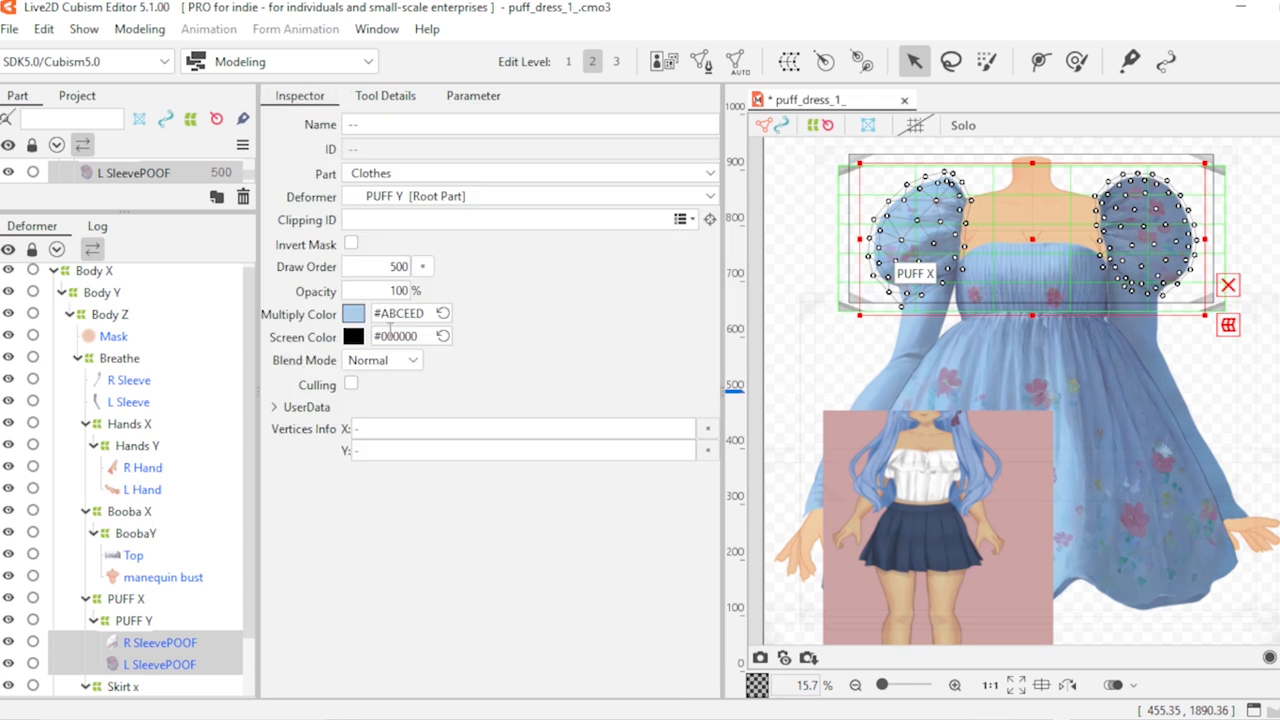
left_click(353, 337)
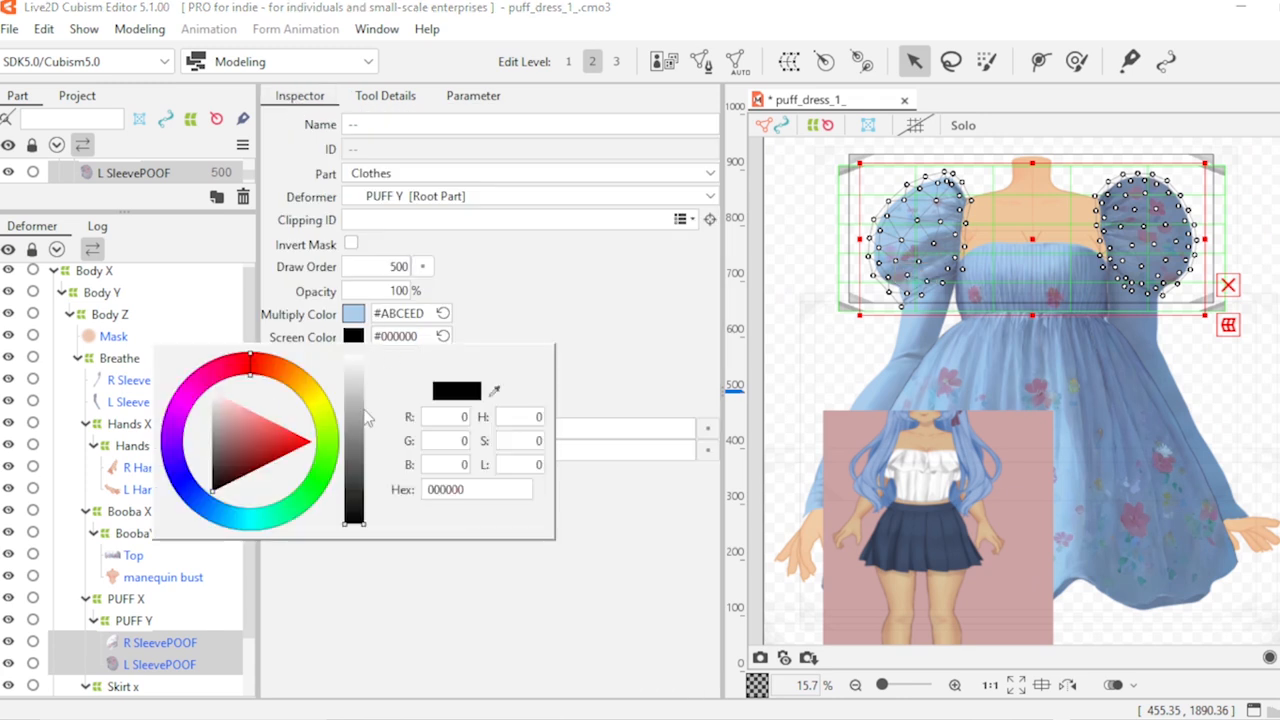
left_click(565, 305)
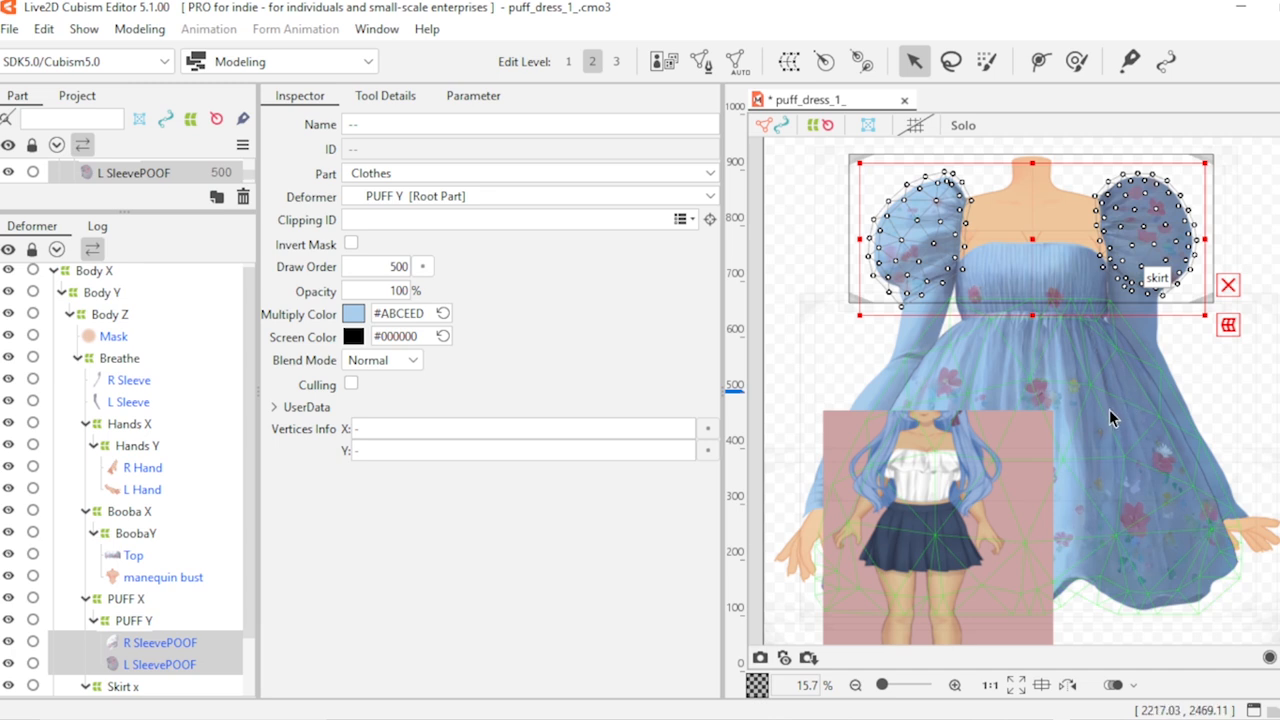
Step: Check the dress fabric up close and preview DressColorToggle again, leaving it at 1.0
scroll(1106, 407, "up", 2)
scroll(1097, 403, "down", 2)
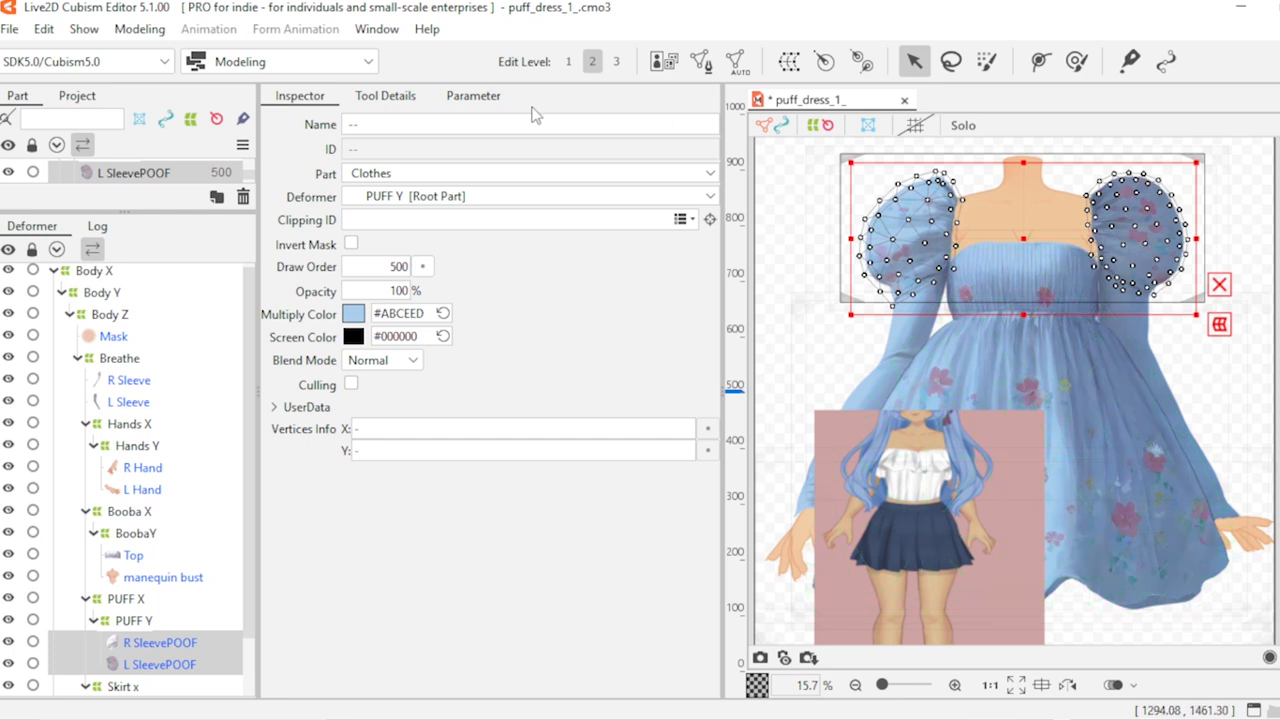
left_click(473, 95)
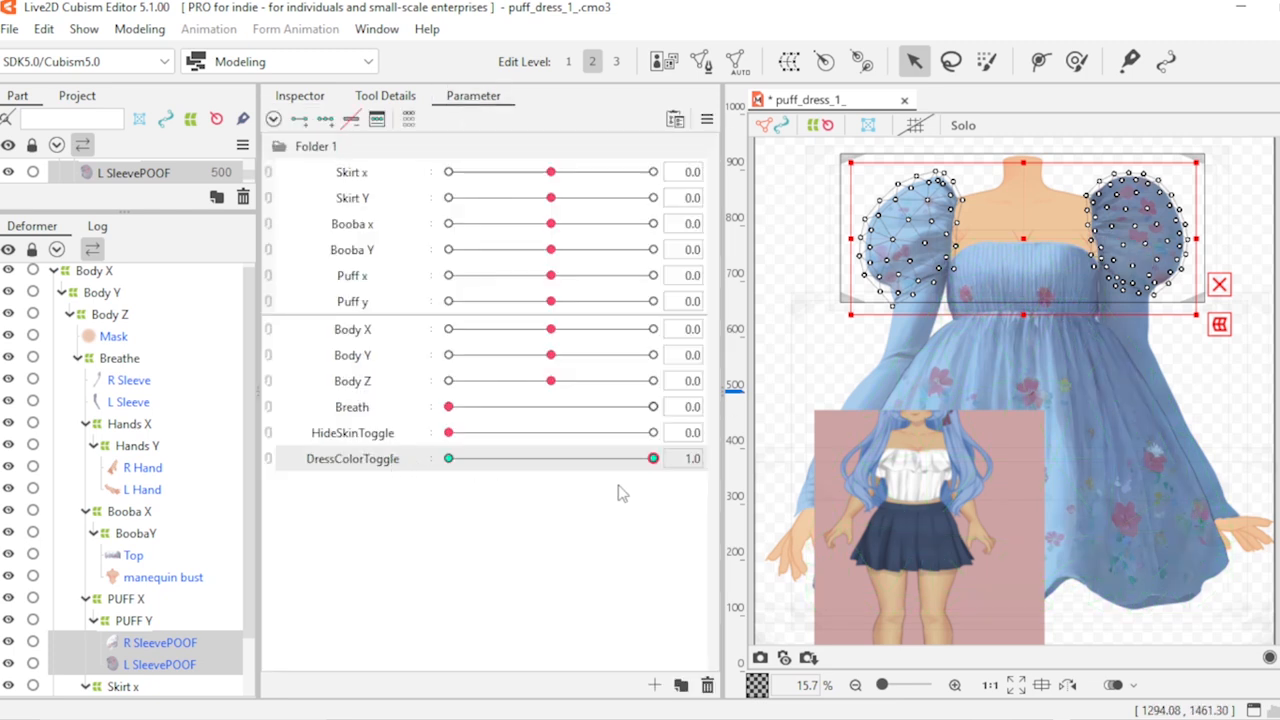
left_click_drag(652, 459, 703, 510)
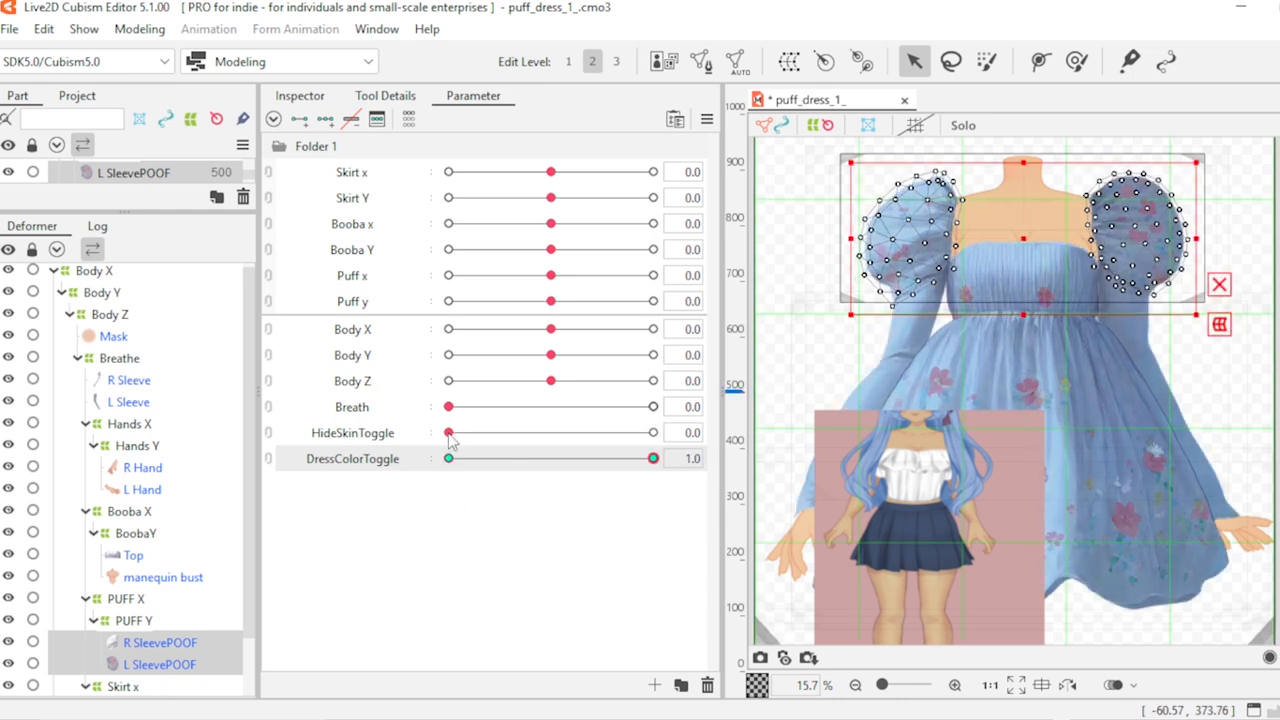
Step: Move HideSkinToggle to 1.0 and examine how the skin fades around the neckline above the recoloured dress
left_click_drag(451, 440, 657, 462)
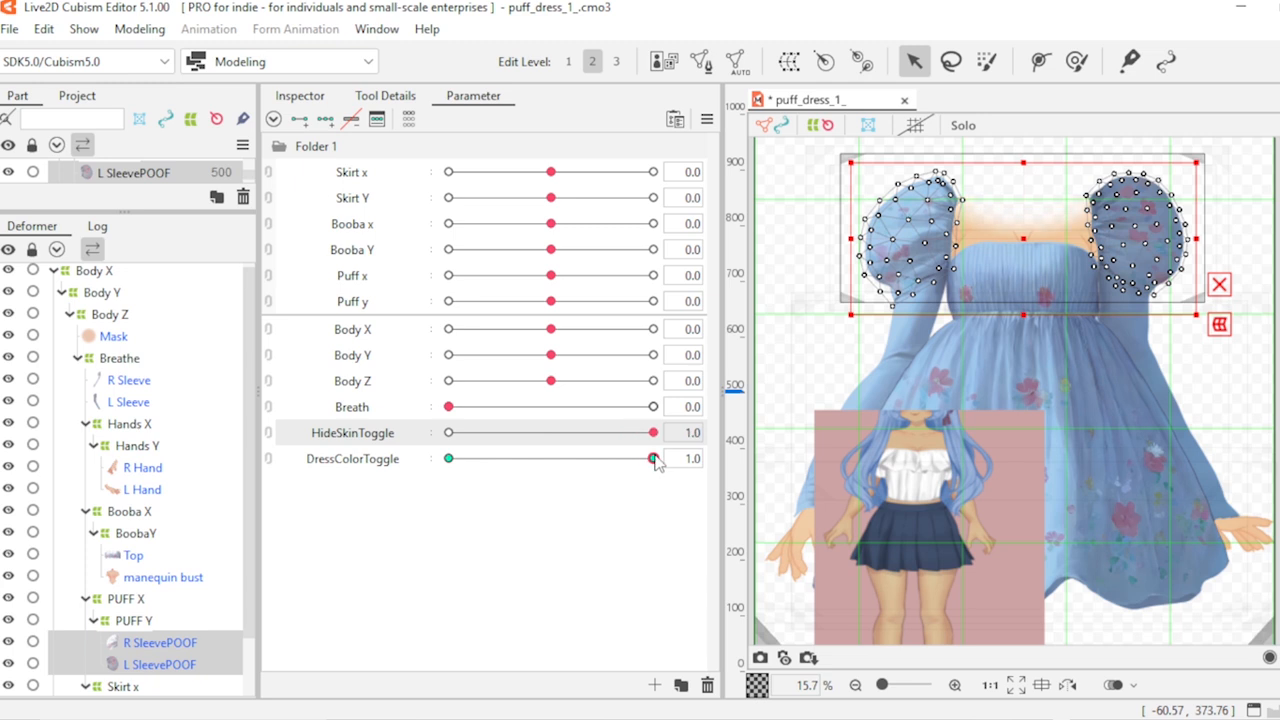
scroll(1045, 221, "up", 4)
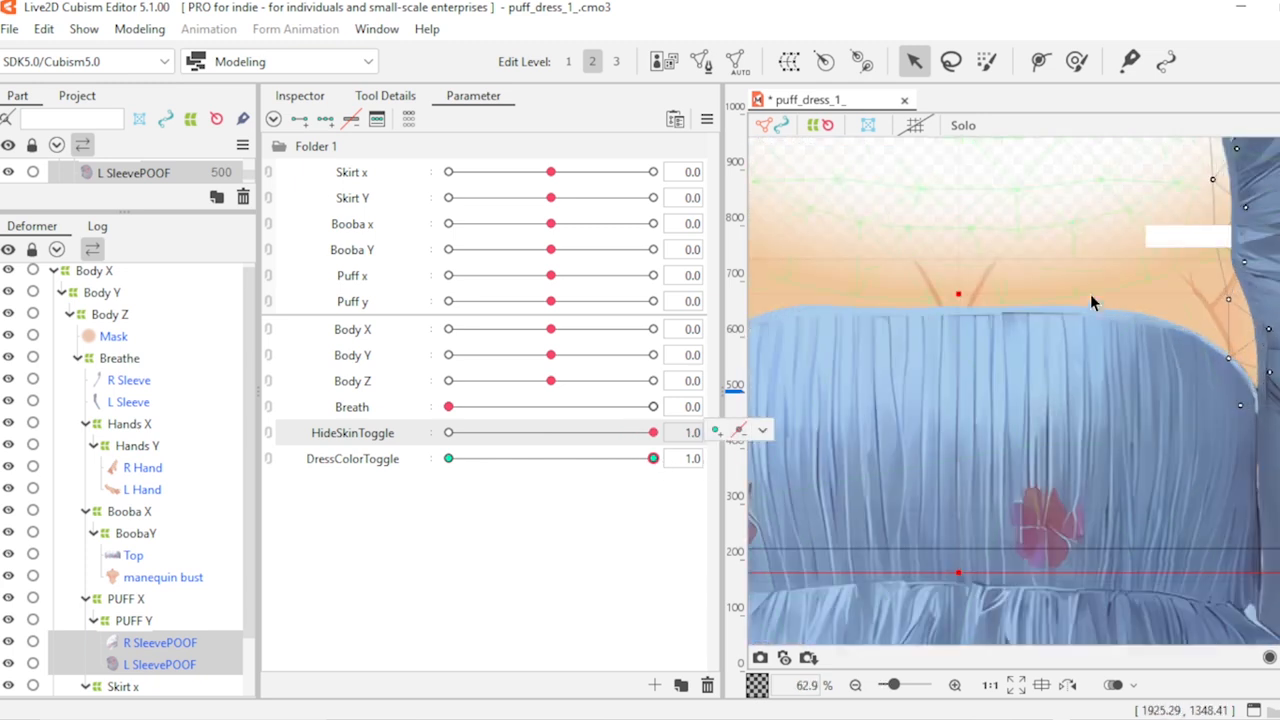
scroll(1112, 361, "down", 1)
scroll(1040, 296, "up", 2)
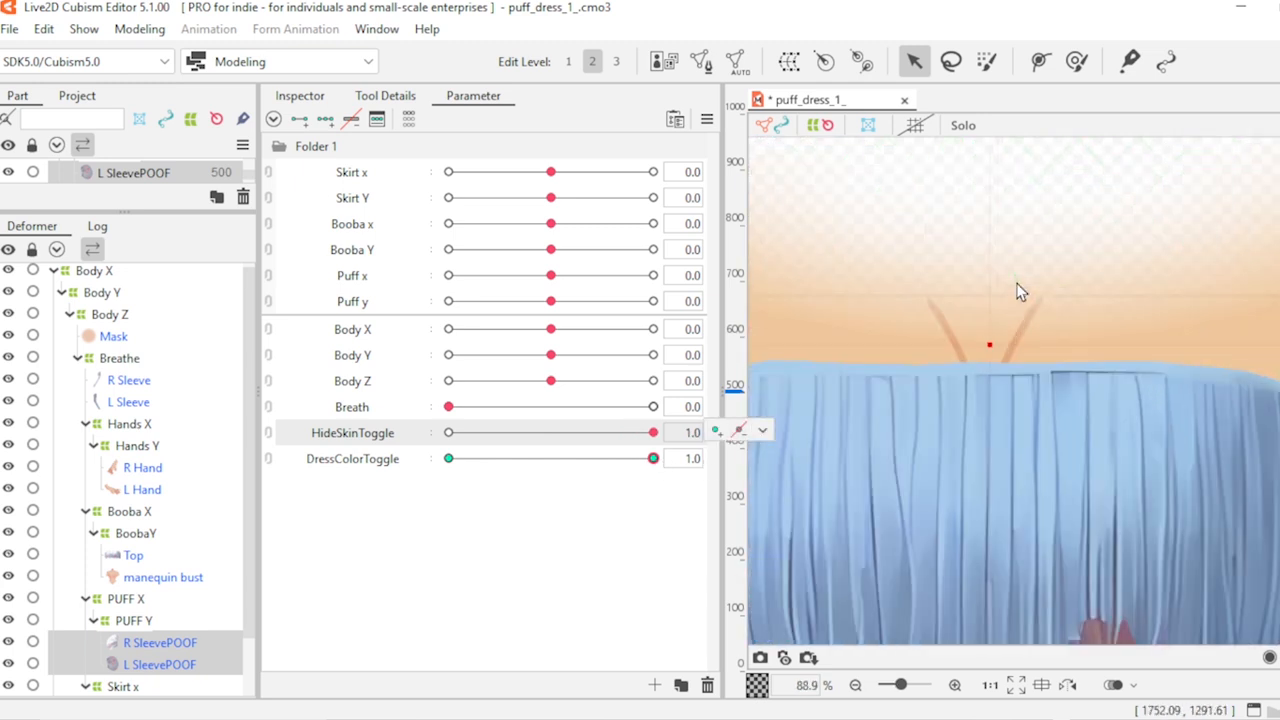
scroll(1057, 297, "down", 3)
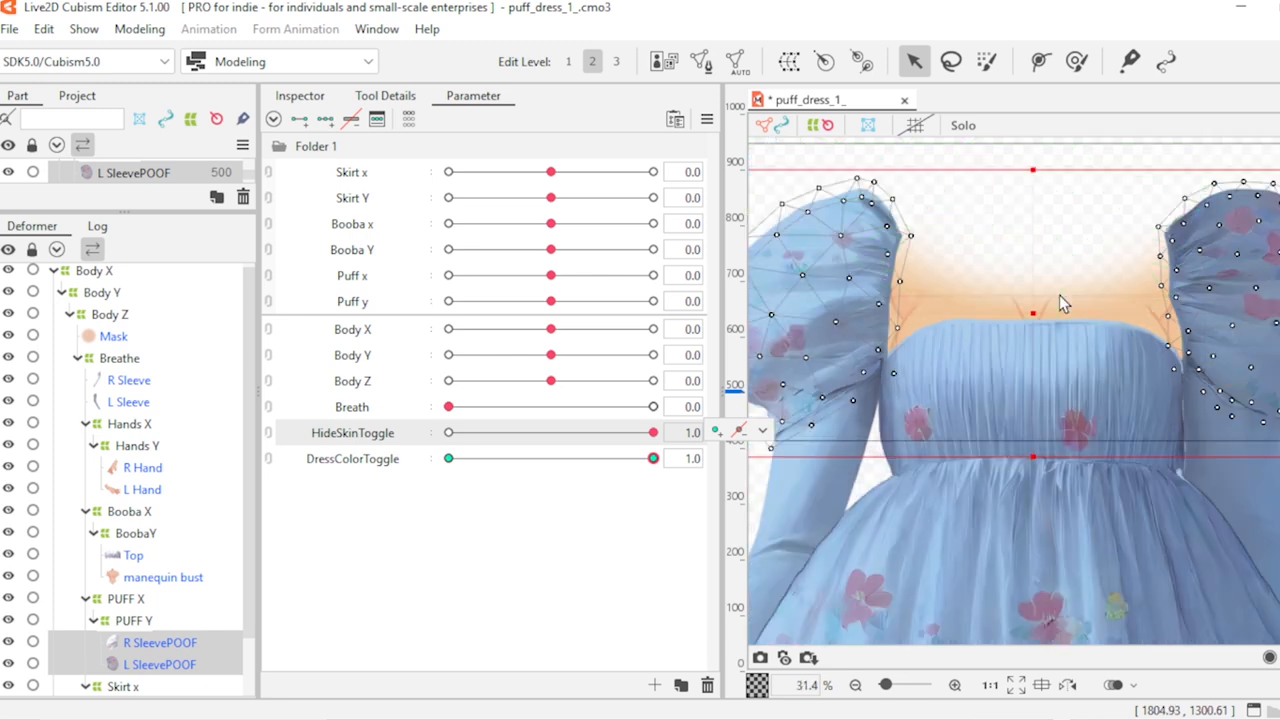
scroll(1034, 277, "up", 2)
scroll(1054, 297, "down", 3)
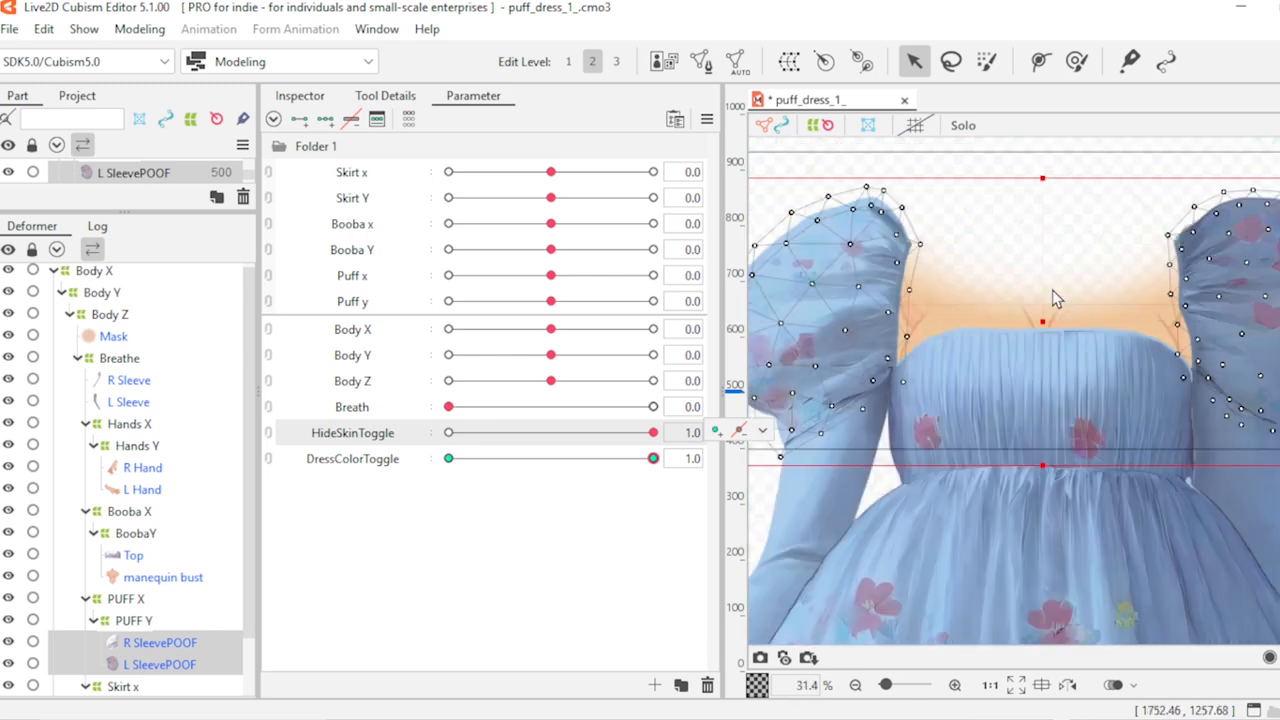
scroll(1030, 430, "down", 2)
scroll(1020, 500, "up", 2)
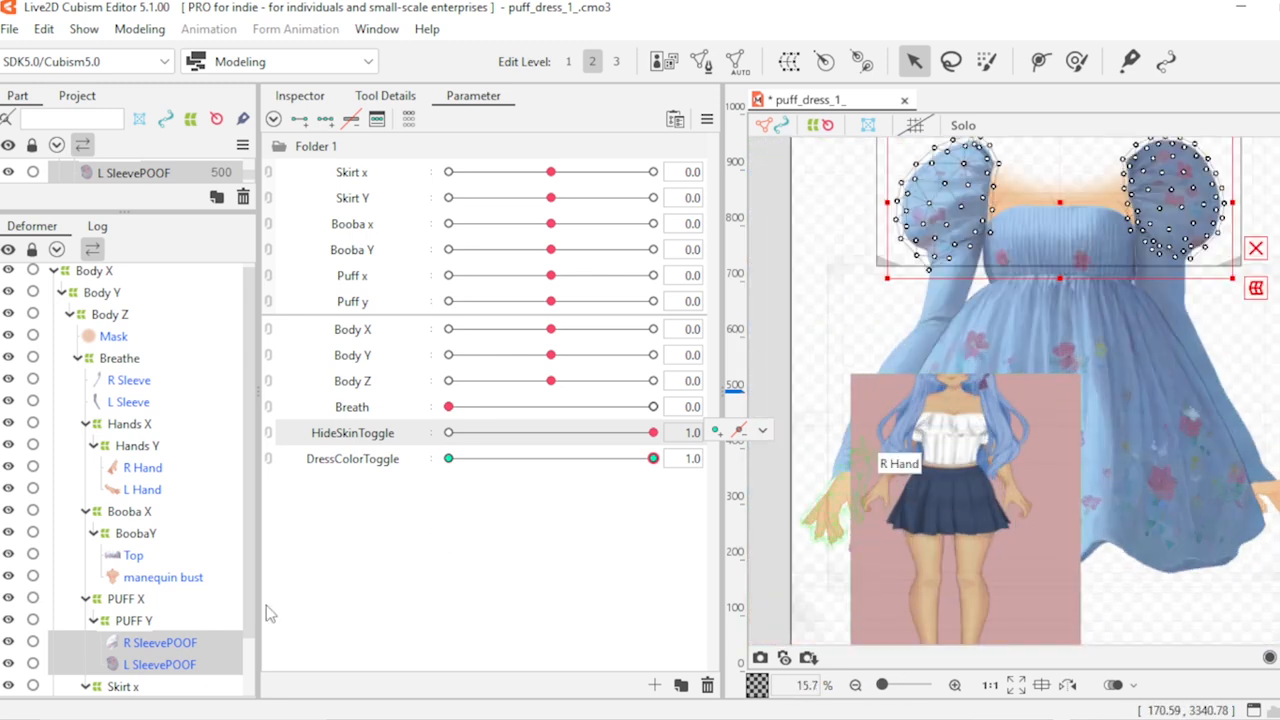
Step: Collapse the Body Z deformer's contents and cut the reference image skincnhfn.PNG out of the model
left_click(70, 317)
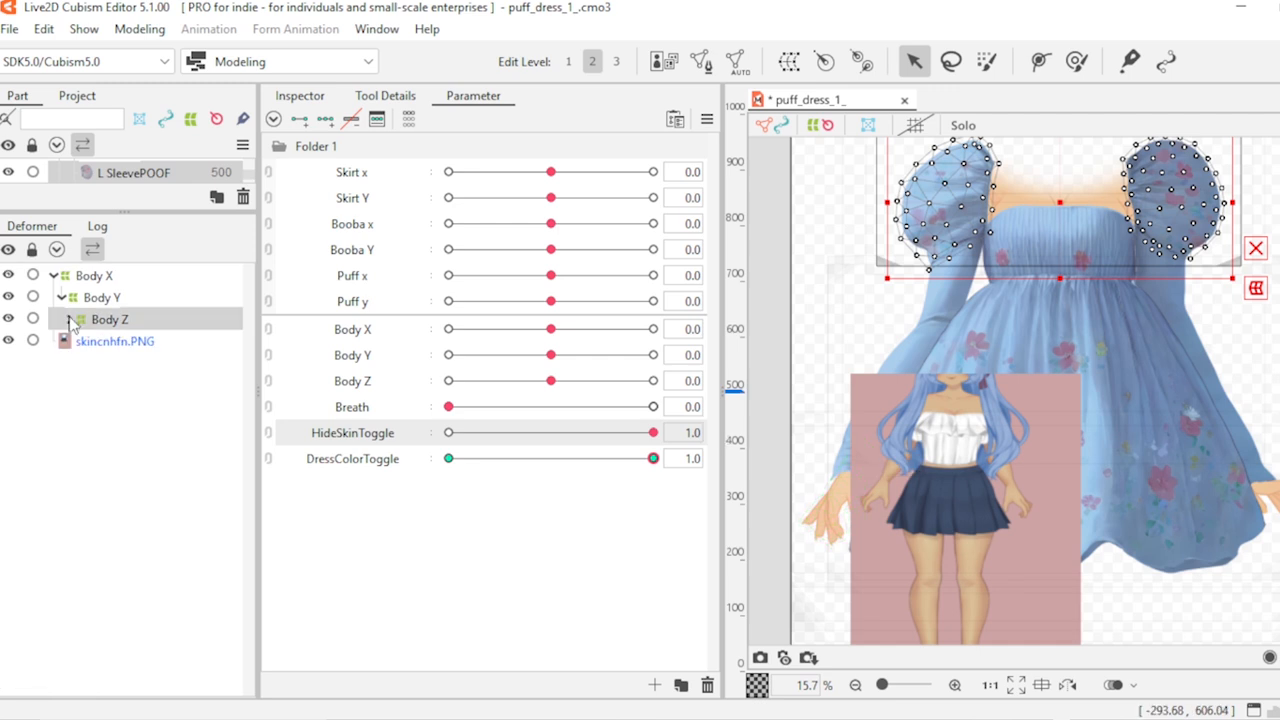
left_click(97, 348)
right_click(97, 348)
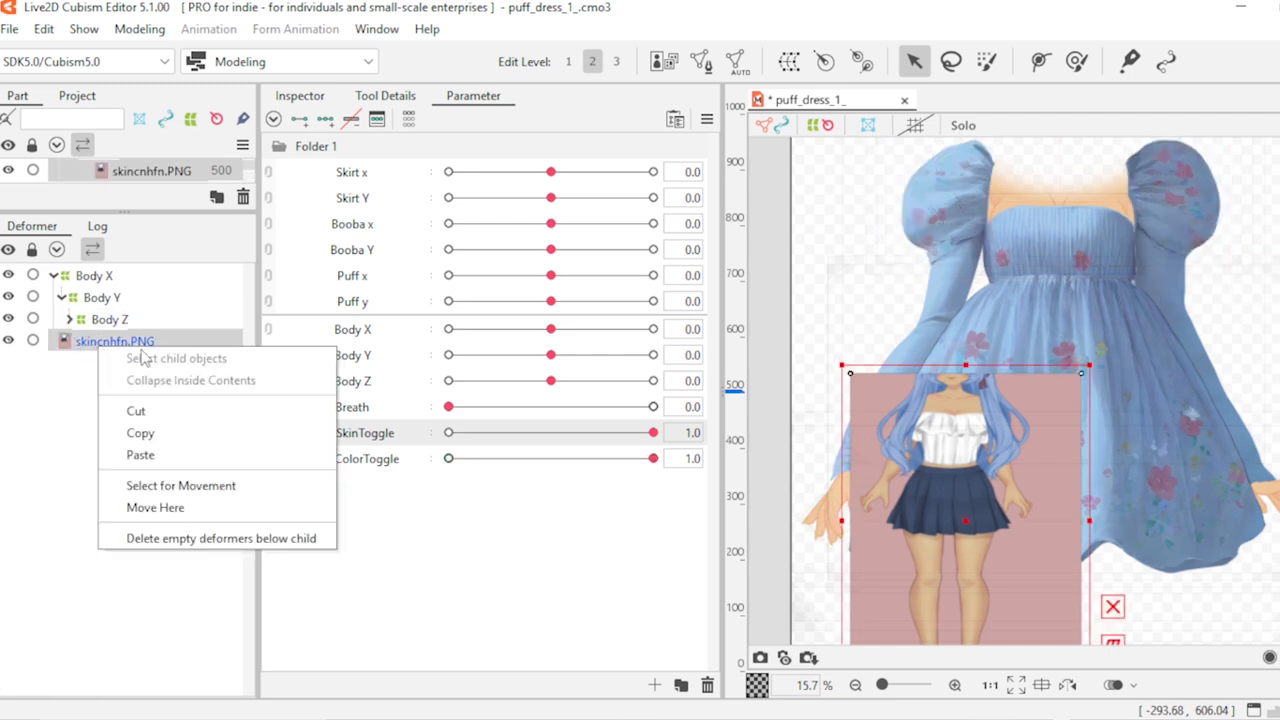
left_click(509, 600)
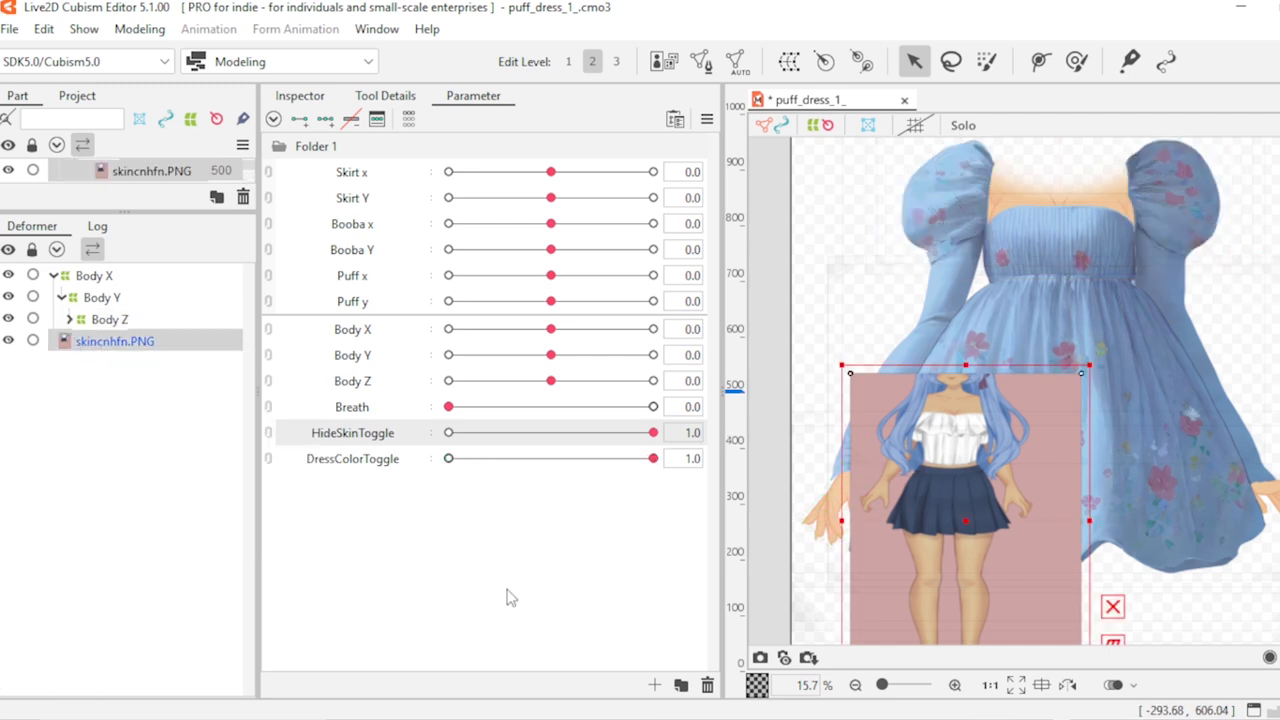
right_click(127, 341)
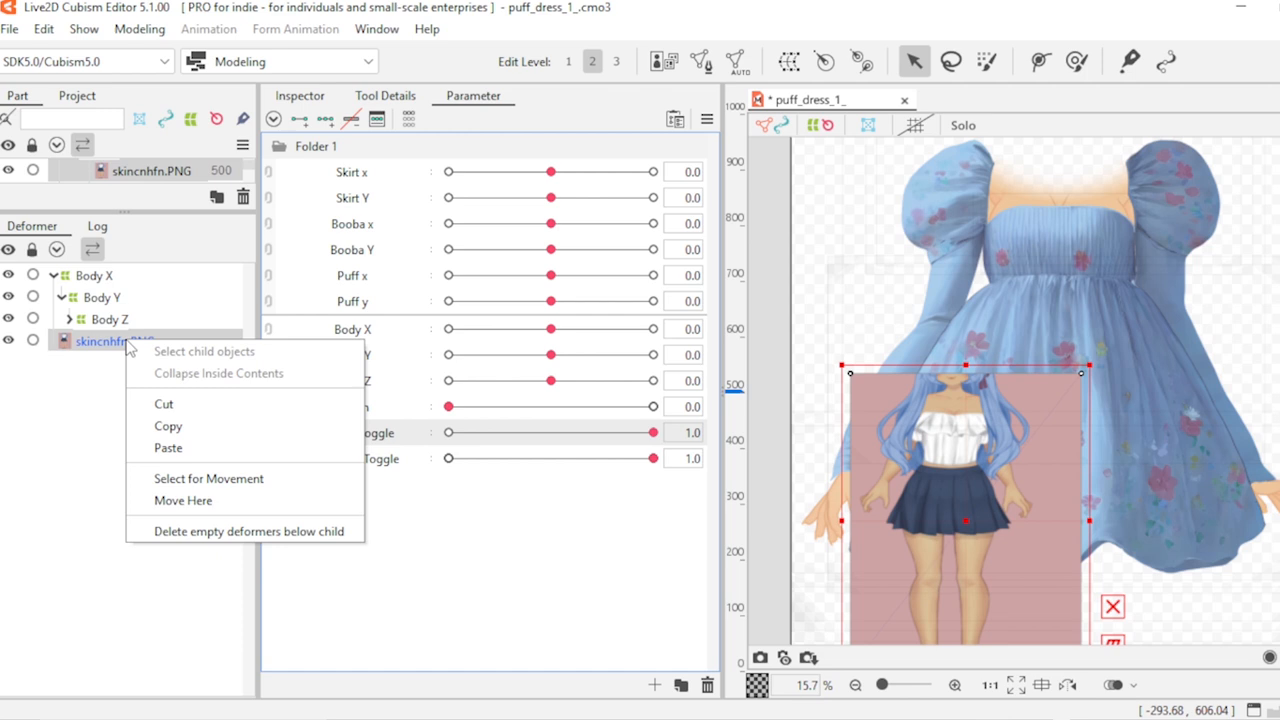
left_click(195, 415)
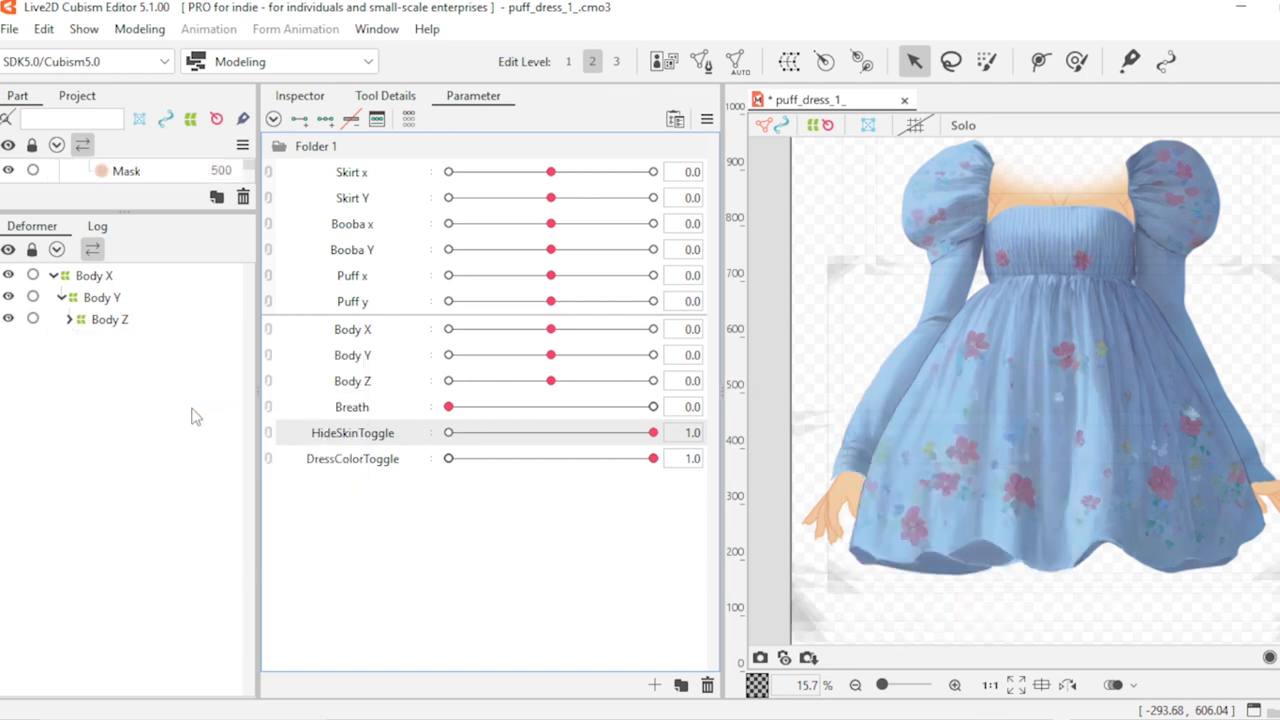
Step: Check the whole dress without the reference image, preview Body Z at its maximum and reset it to 0
scroll(1097, 461, "down", 2)
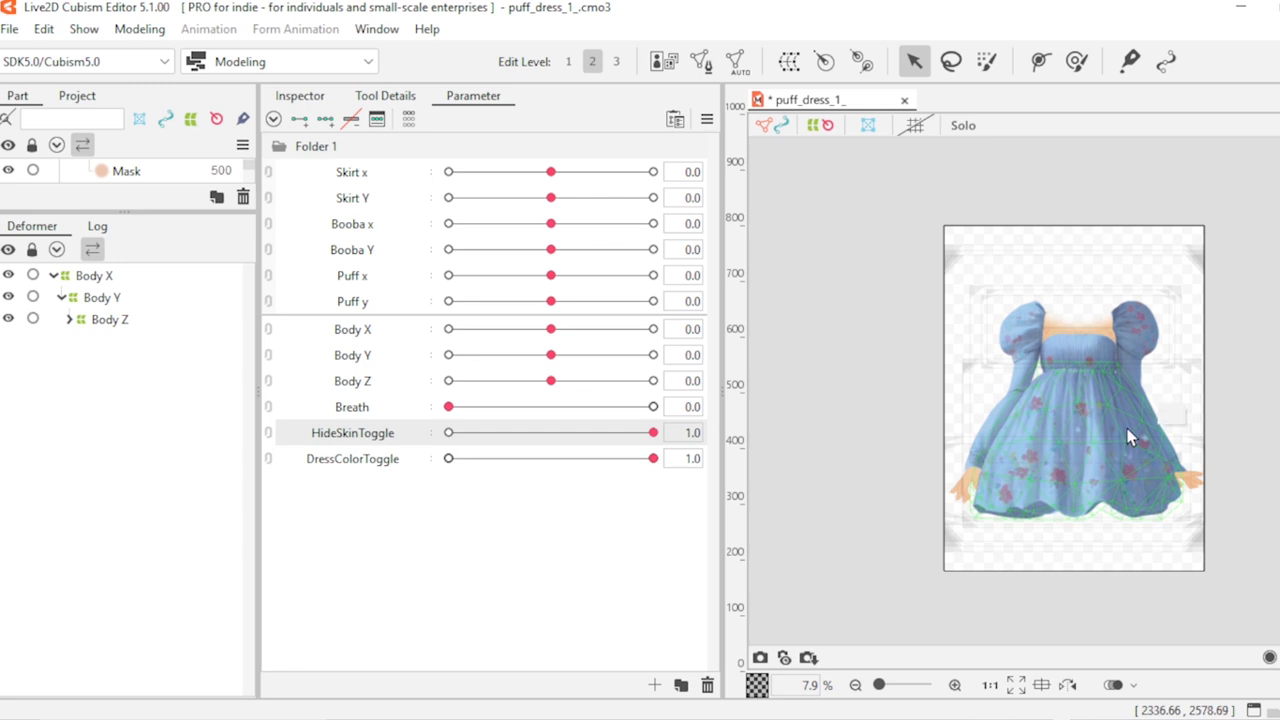
scroll(1081, 448, "up", 2)
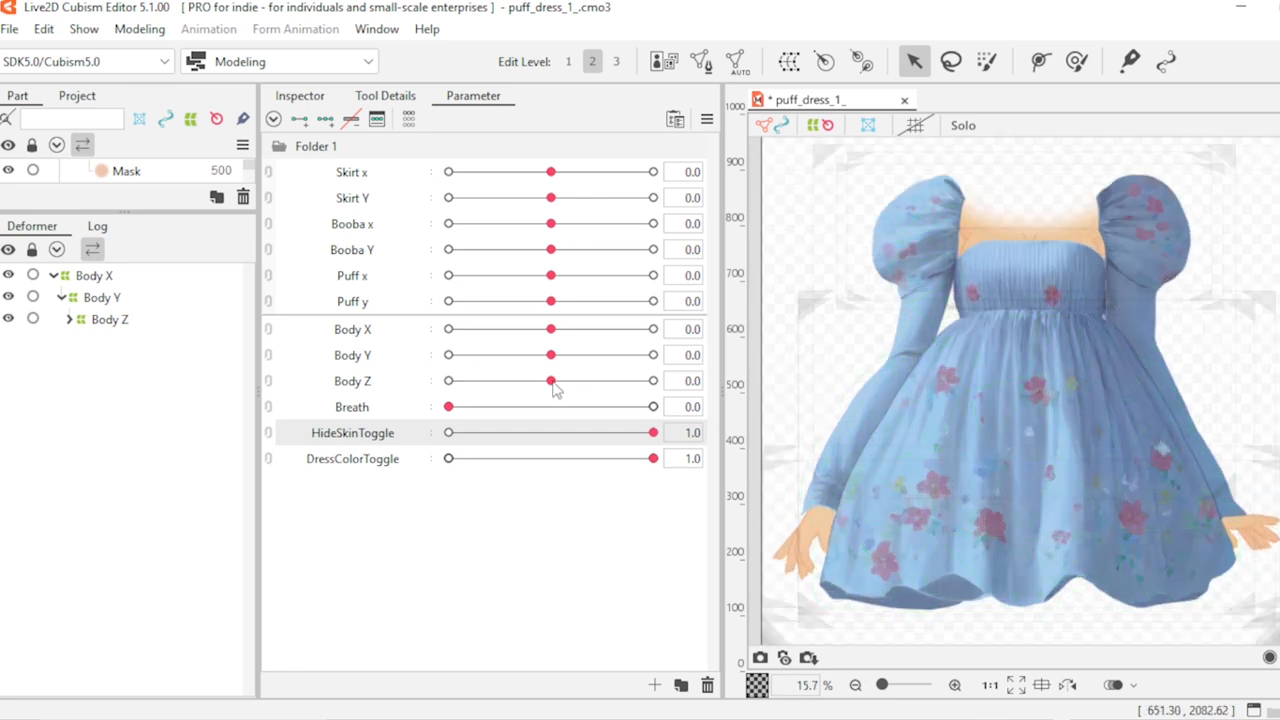
left_click_drag(553, 385, 695, 402)
left_click(688, 381)
type("0")
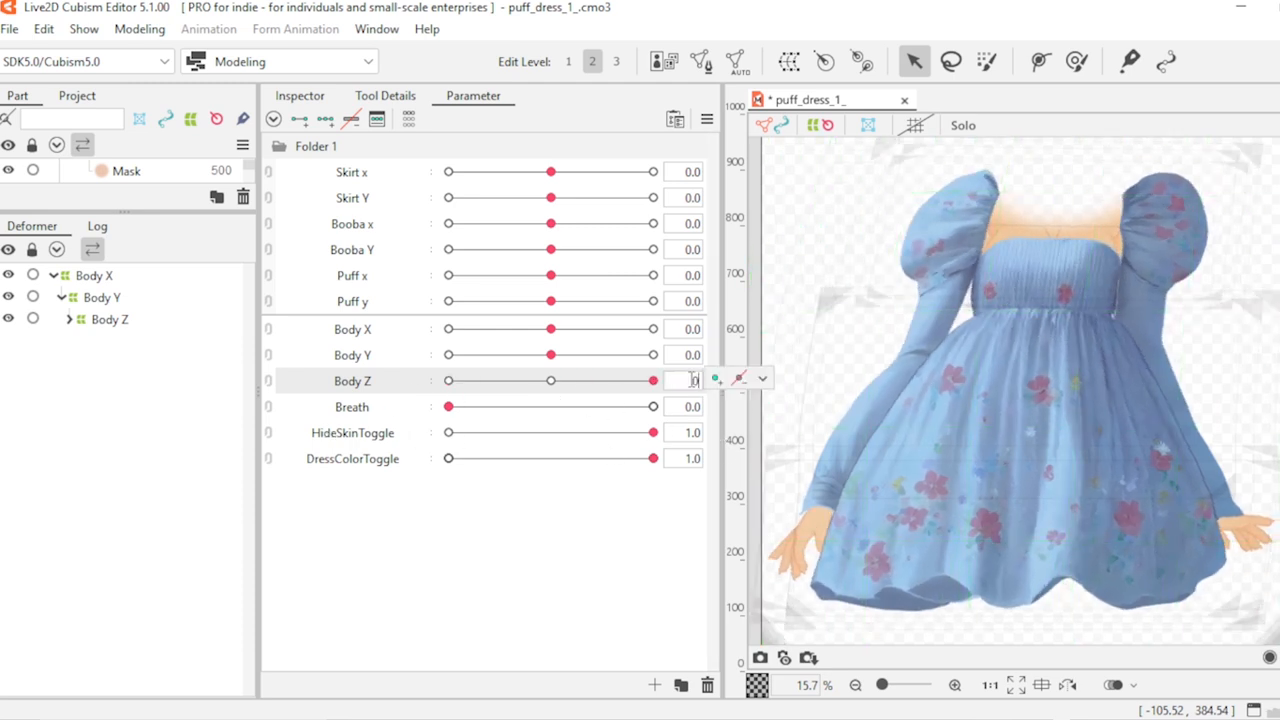
key("Return")
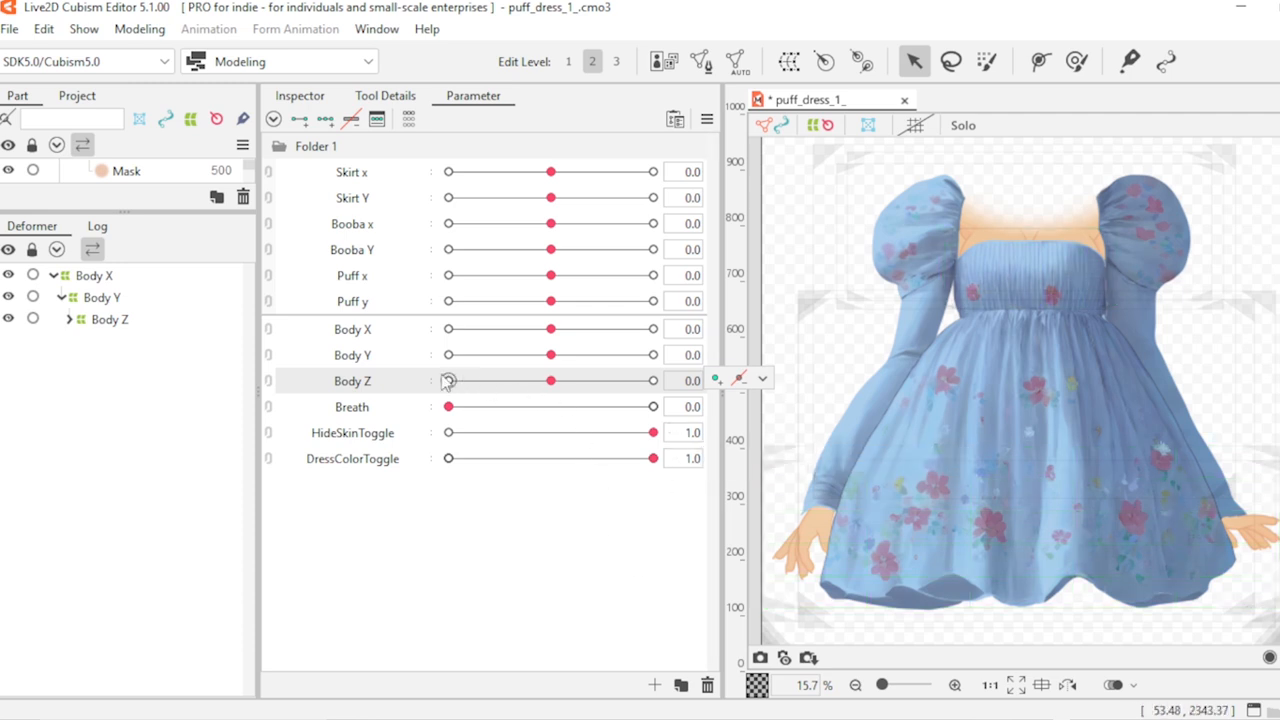
Step: Select the Body Z deformer, preview its tilt in both directions from -10.0 to 8.1, and return Body Z to 0
left_click(110, 319)
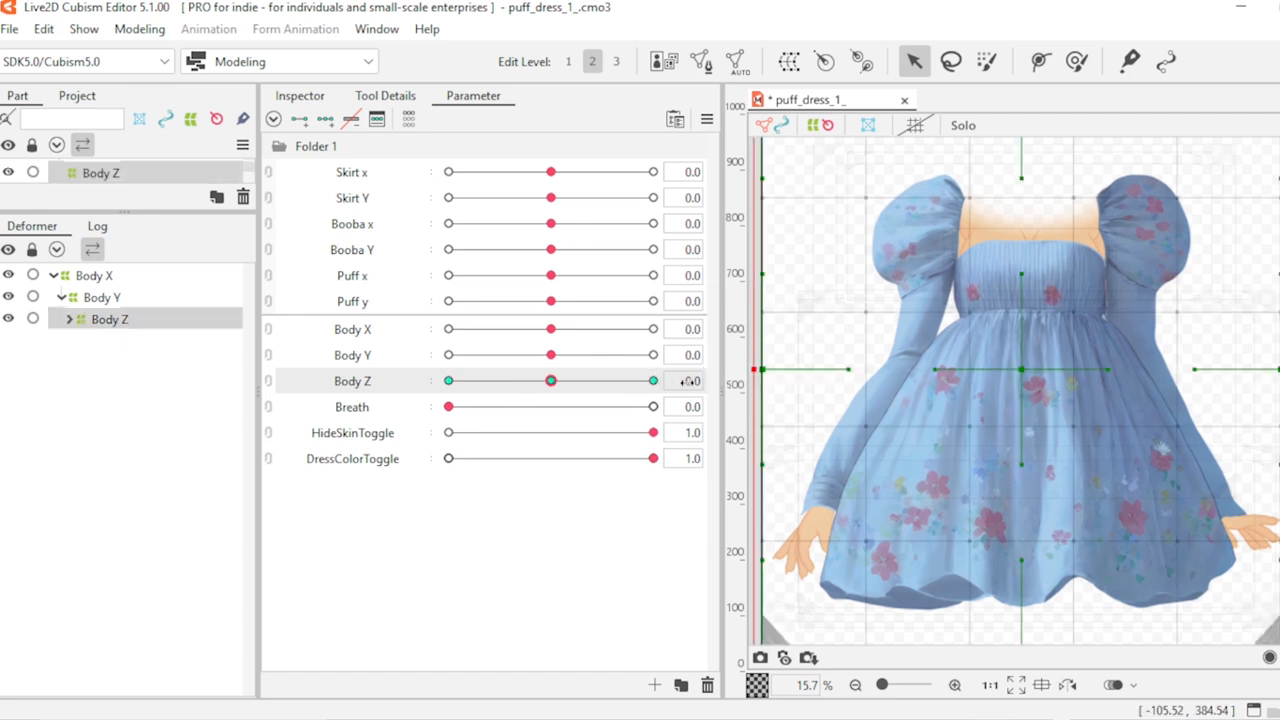
mouse_move(551, 383)
left_mouse_down()
mouse_move(368, 412)
mouse_move(551, 391)
left_mouse_up()
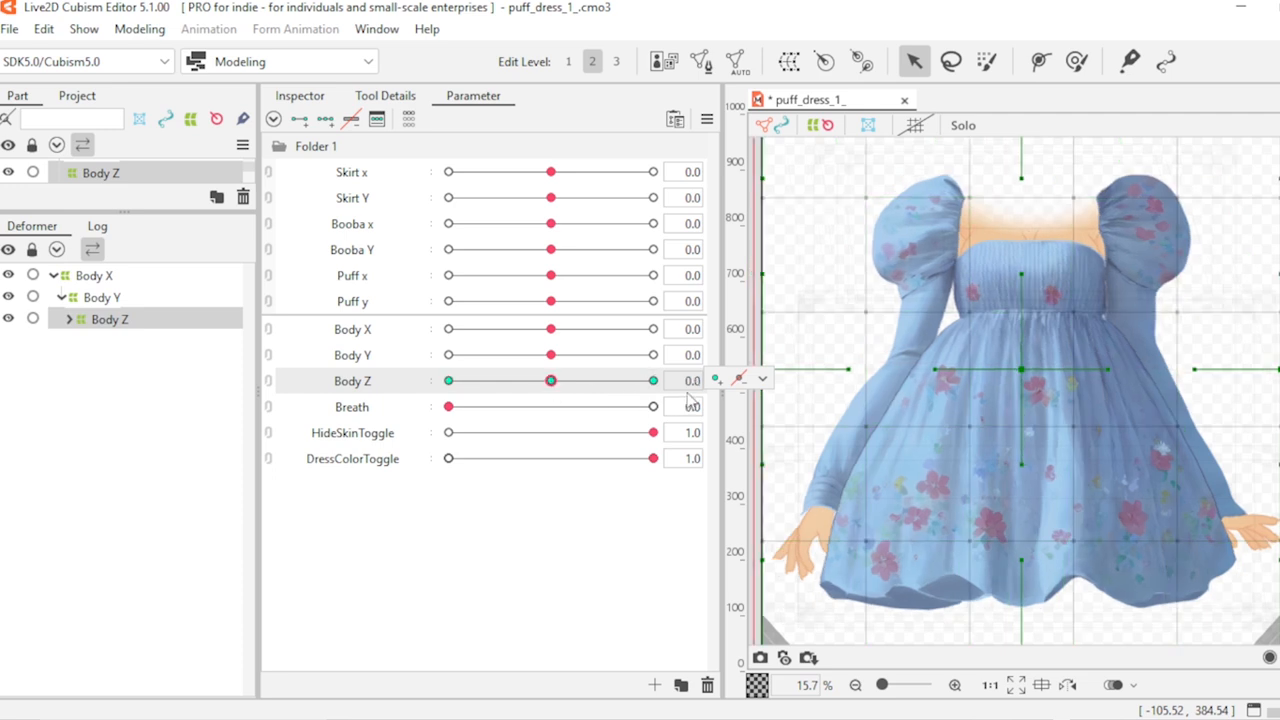
left_click(762, 379)
left_click(799, 411)
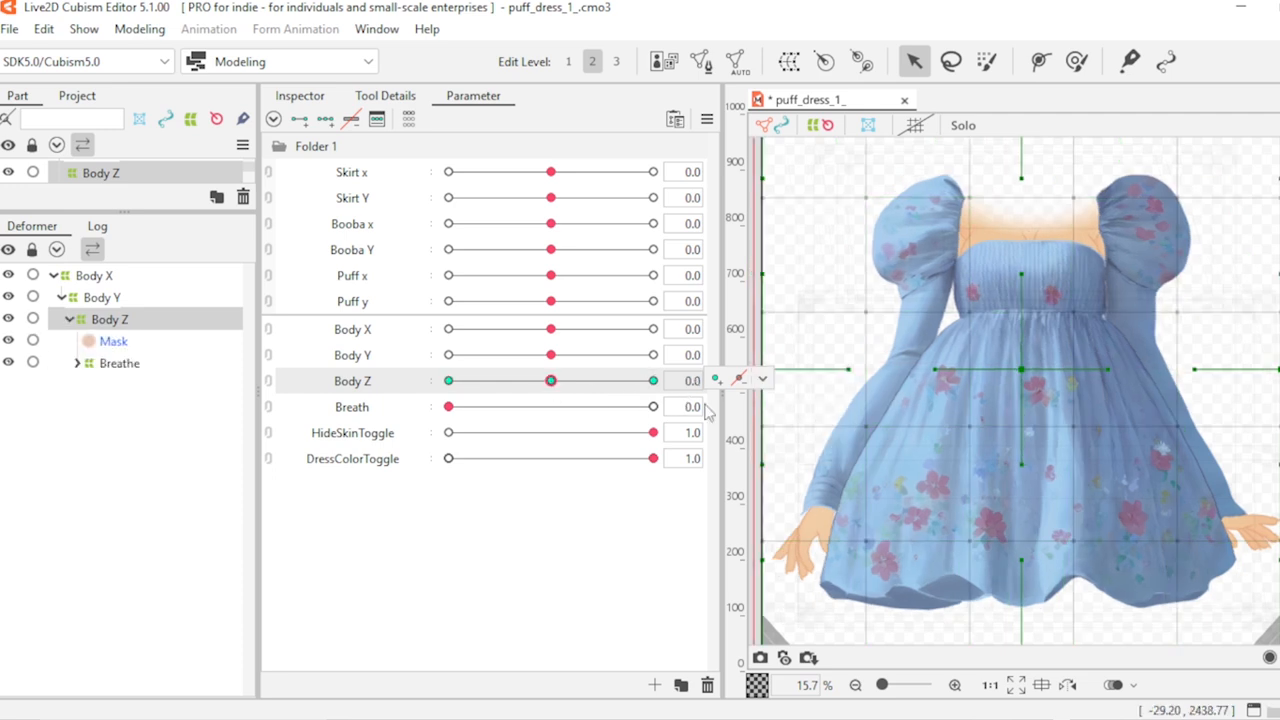
left_click_drag(553, 382, 520, 385)
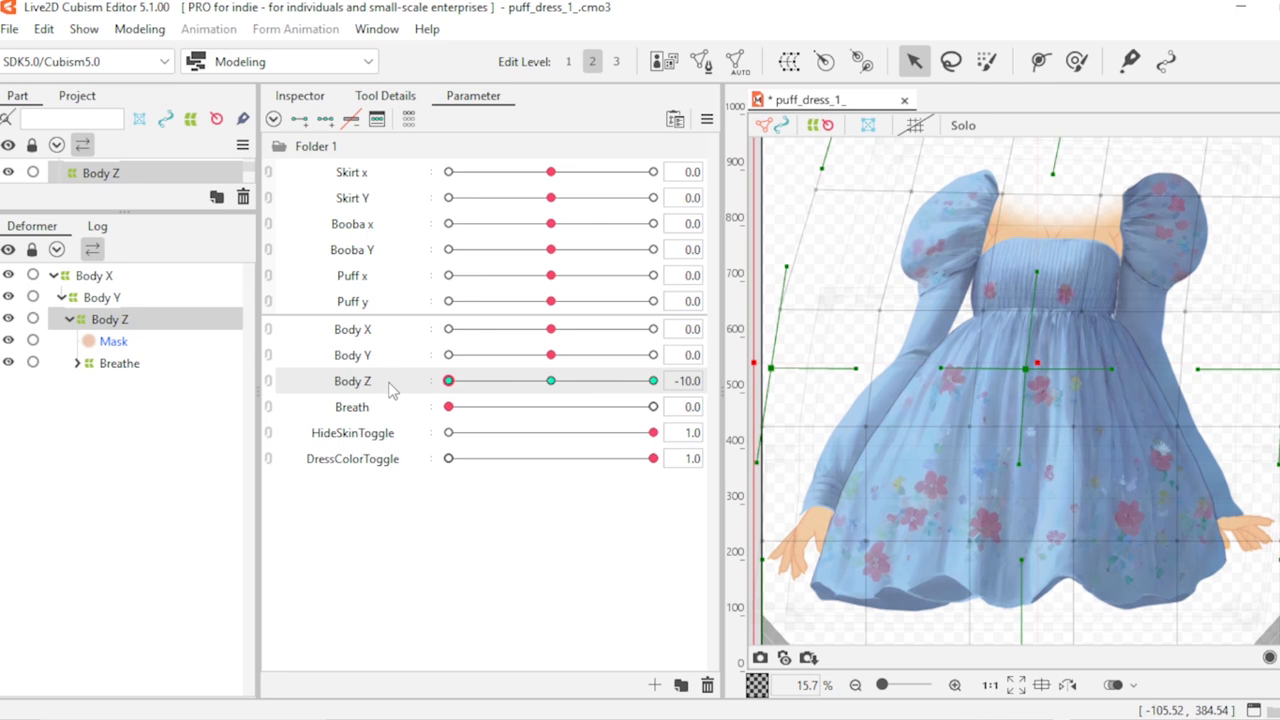
mouse_move(388, 384)
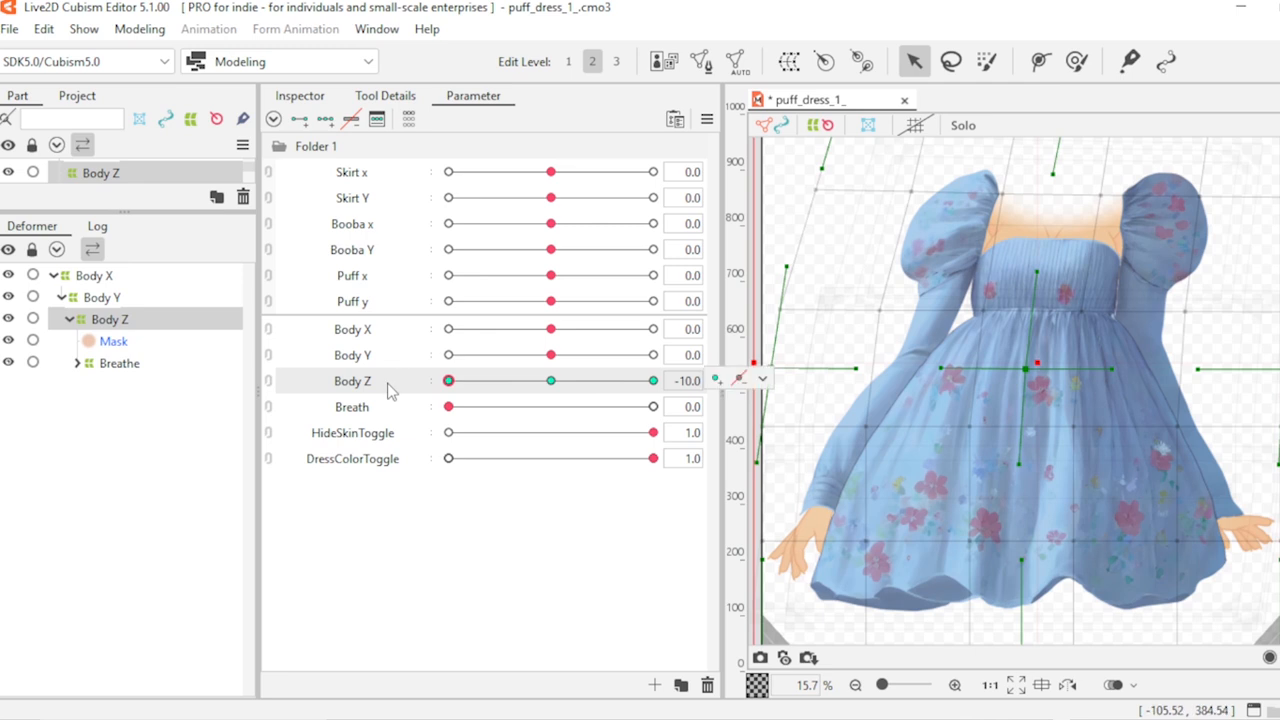
left_click_drag(450, 382, 634, 426)
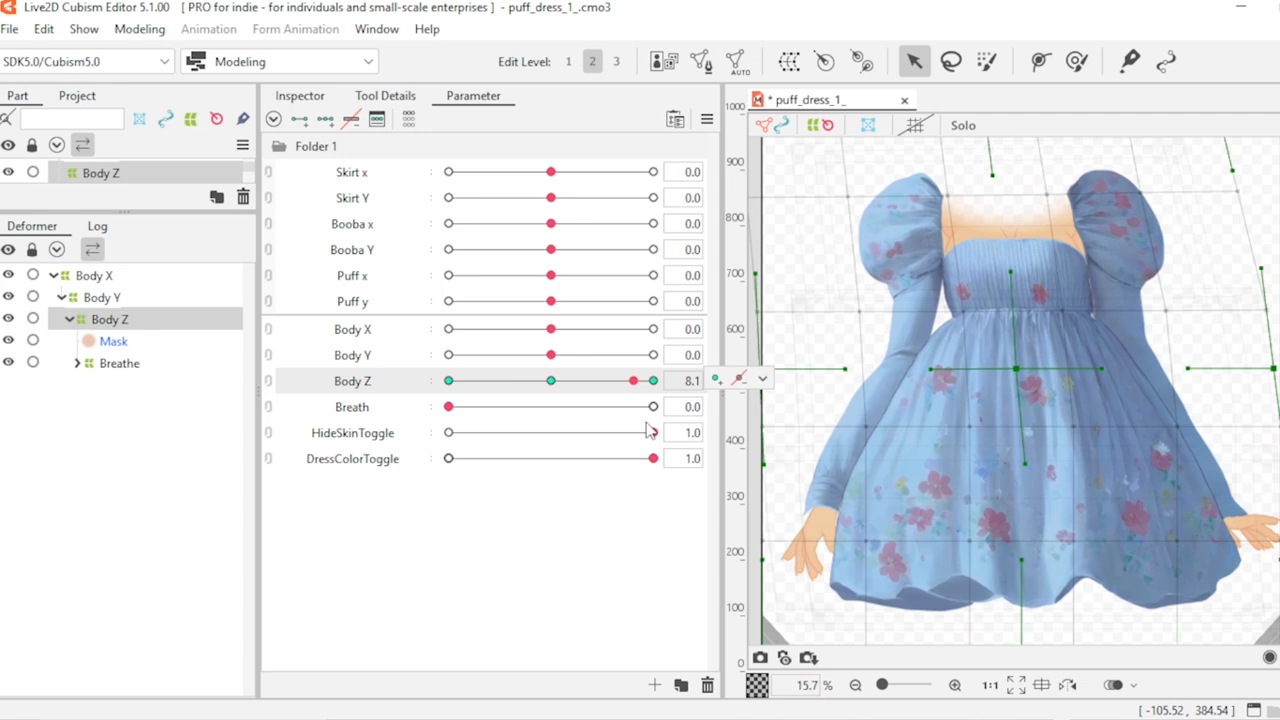
double_click(691, 382)
type("0")
key("Return")
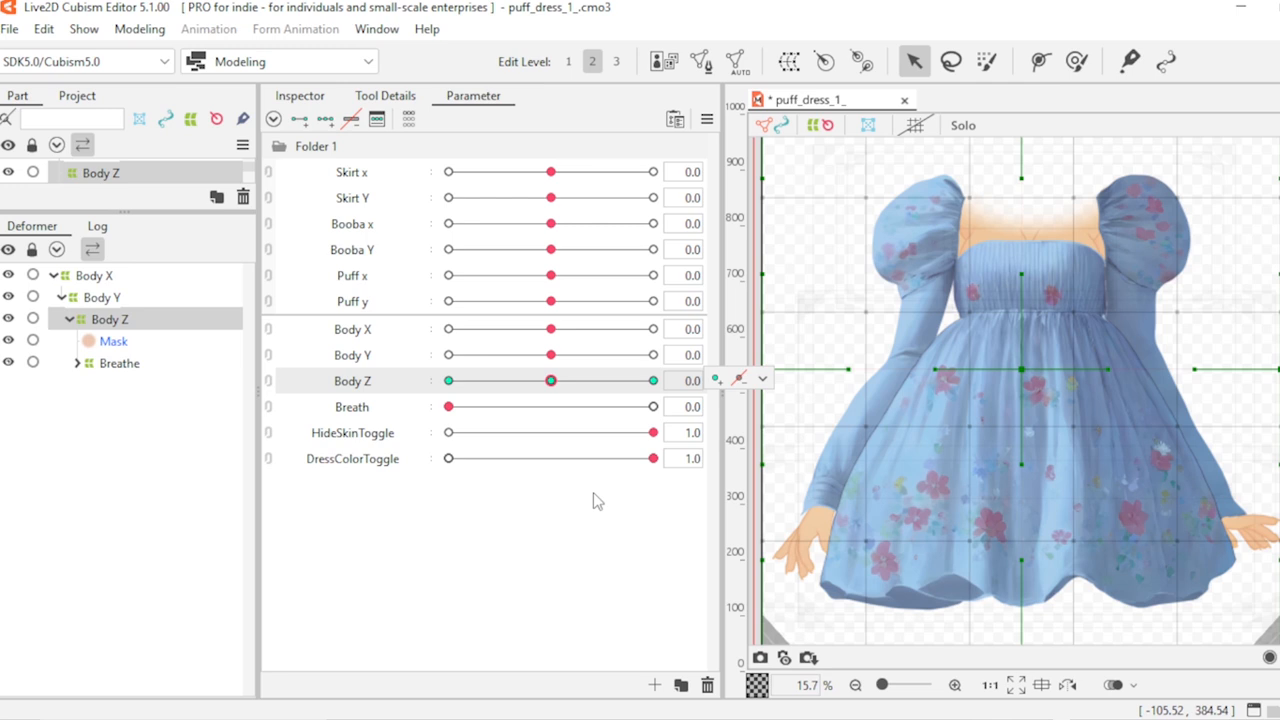
Step: Open the model's Physics Settings, test how the dress follows movement, and widen the parameter list there
left_click(10, 30)
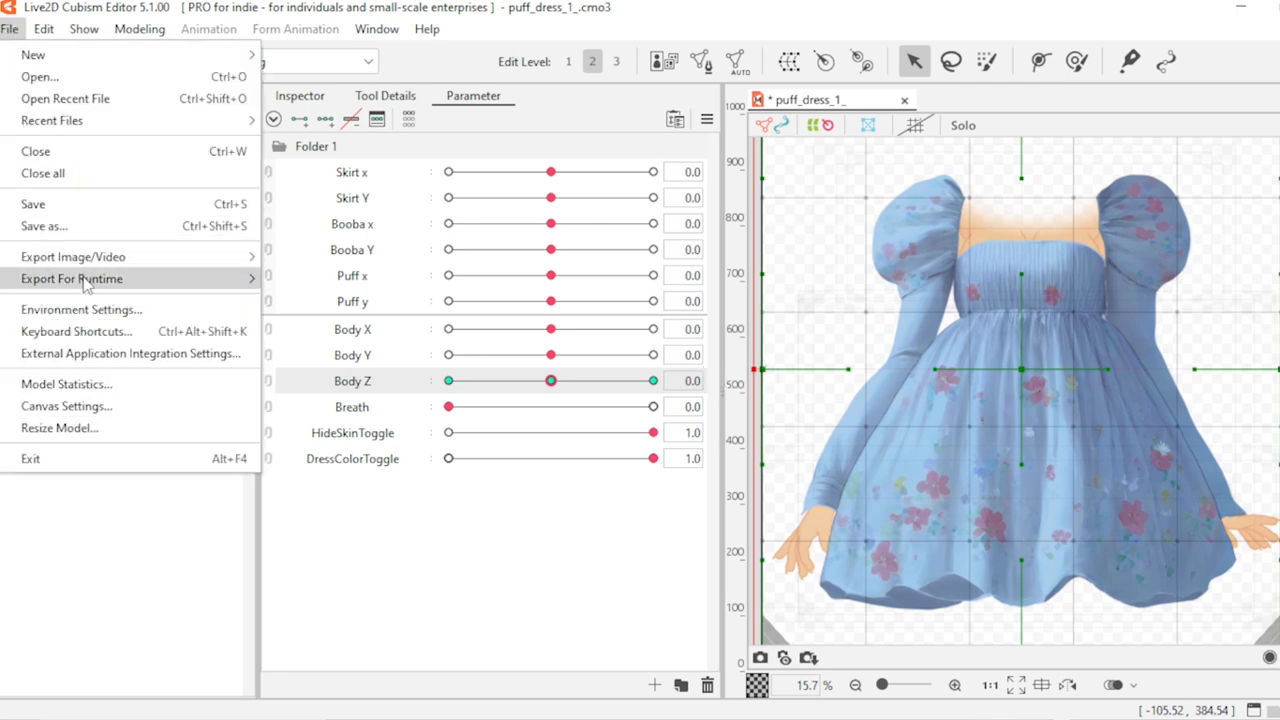
left_click(408, 553)
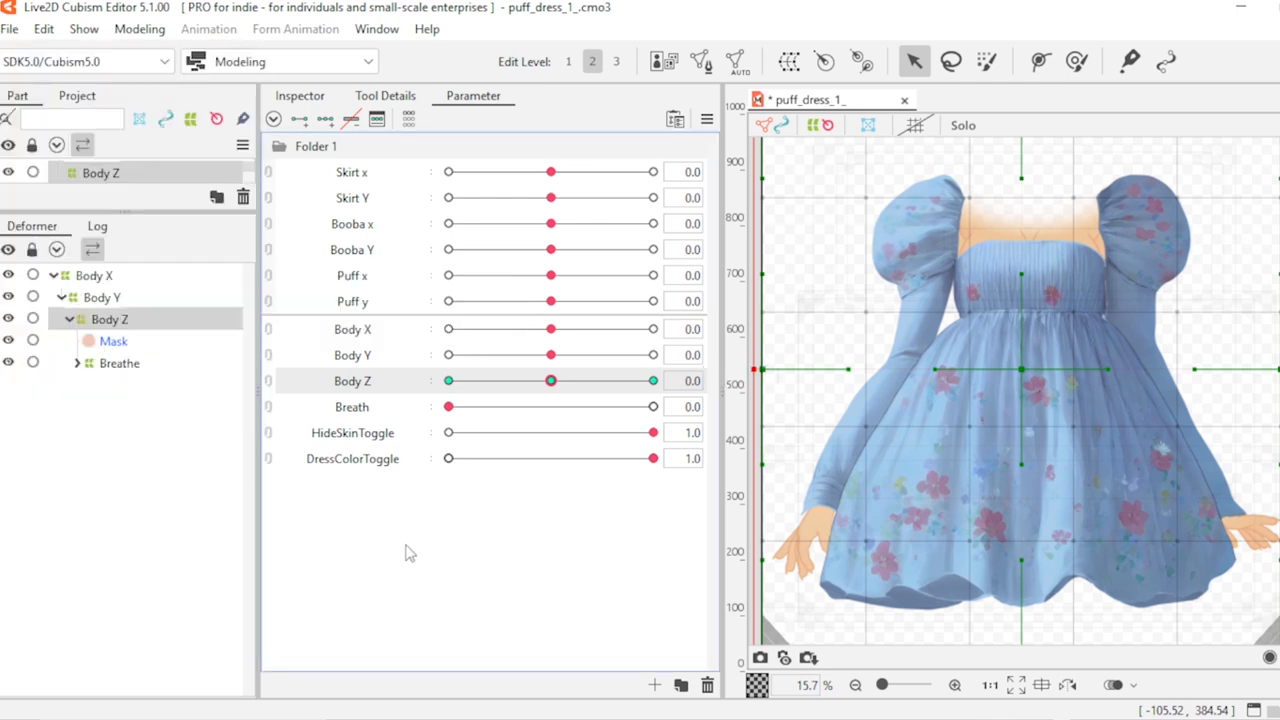
left_click(113, 344)
left_click(140, 29)
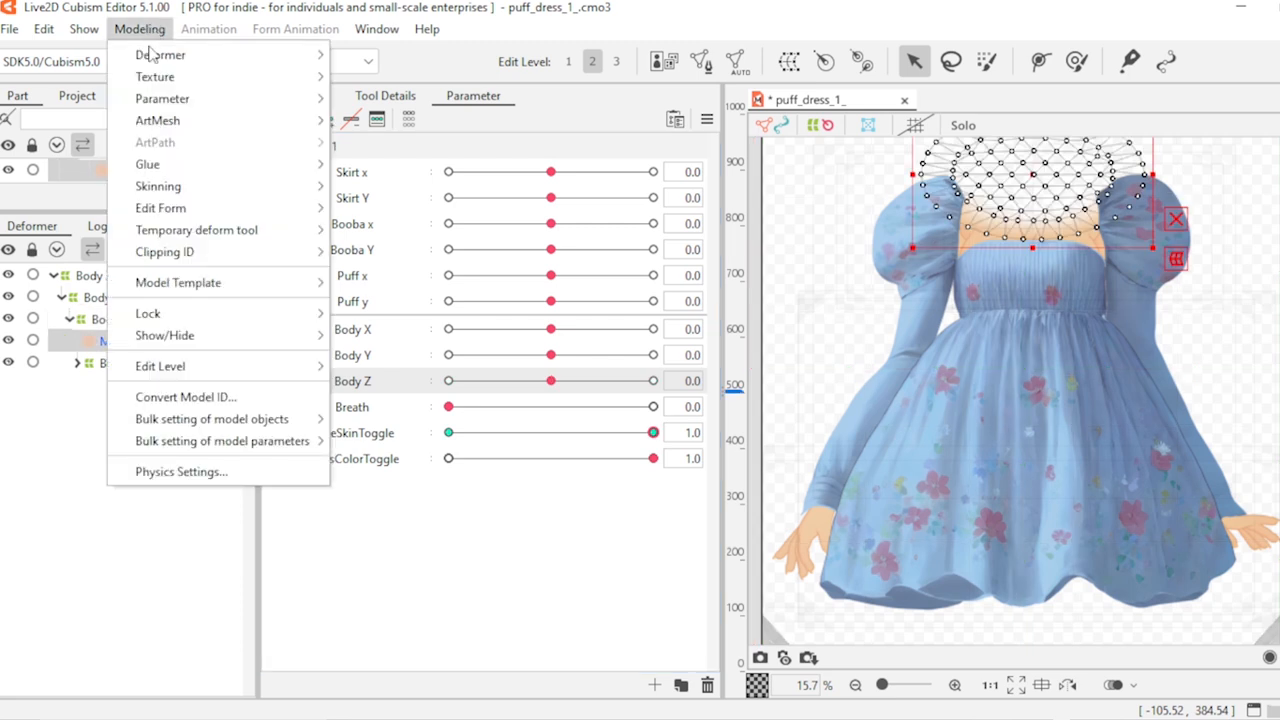
left_click(182, 472)
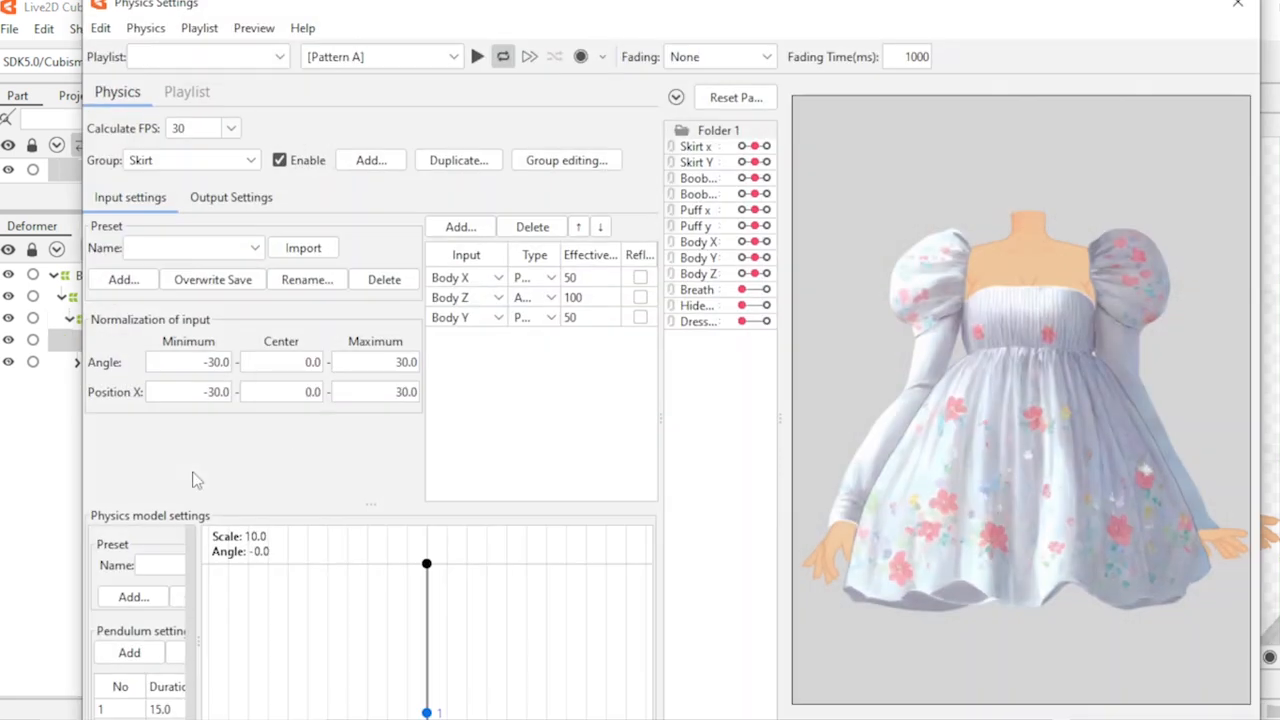
left_click_drag(1156, 460, 1045, 413)
left_click_drag(661, 425, 486, 440)
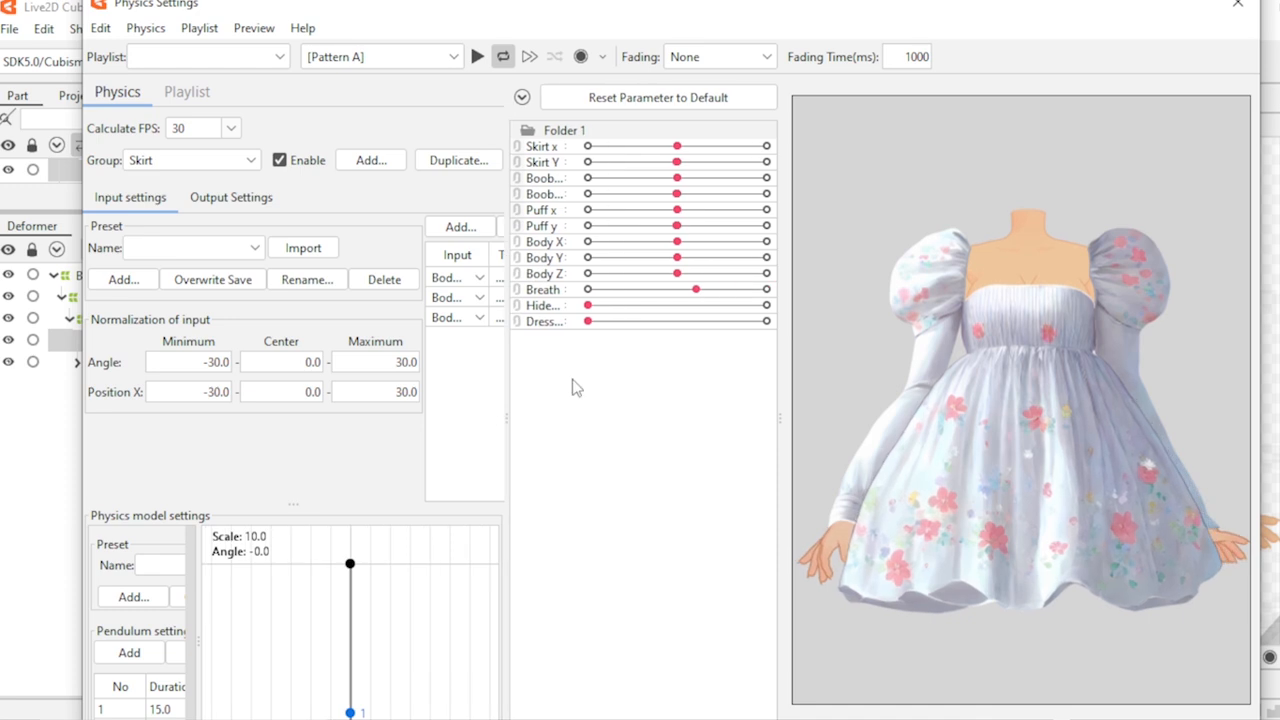
Step: Preview HideSkinToggle on the moving dress in the physics preview, examine the neckline up close, restore the toggle, and close Physics Settings
left_click_drag(588, 305, 768, 306)
left_click_drag(921, 345, 1025, 106)
scroll(1013, 231, "up", 3)
left_click_drag(1043, 277, 1258, 466)
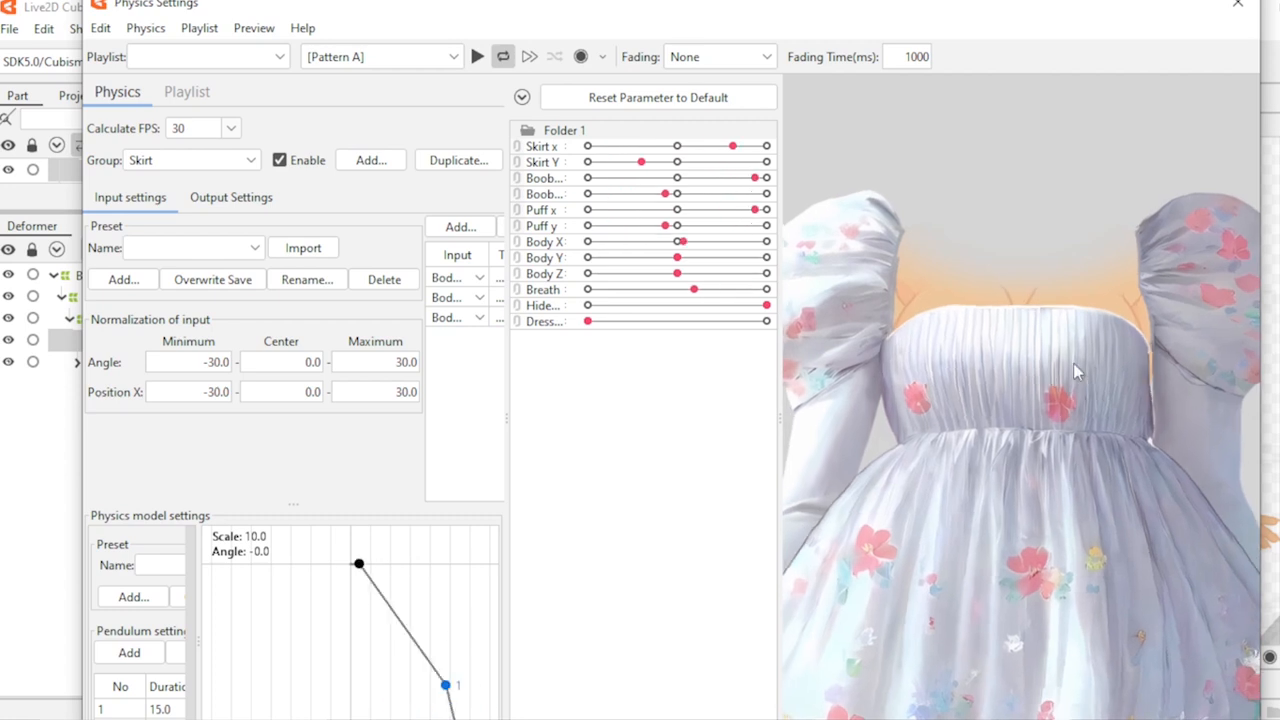
scroll(1047, 470, "down", 3)
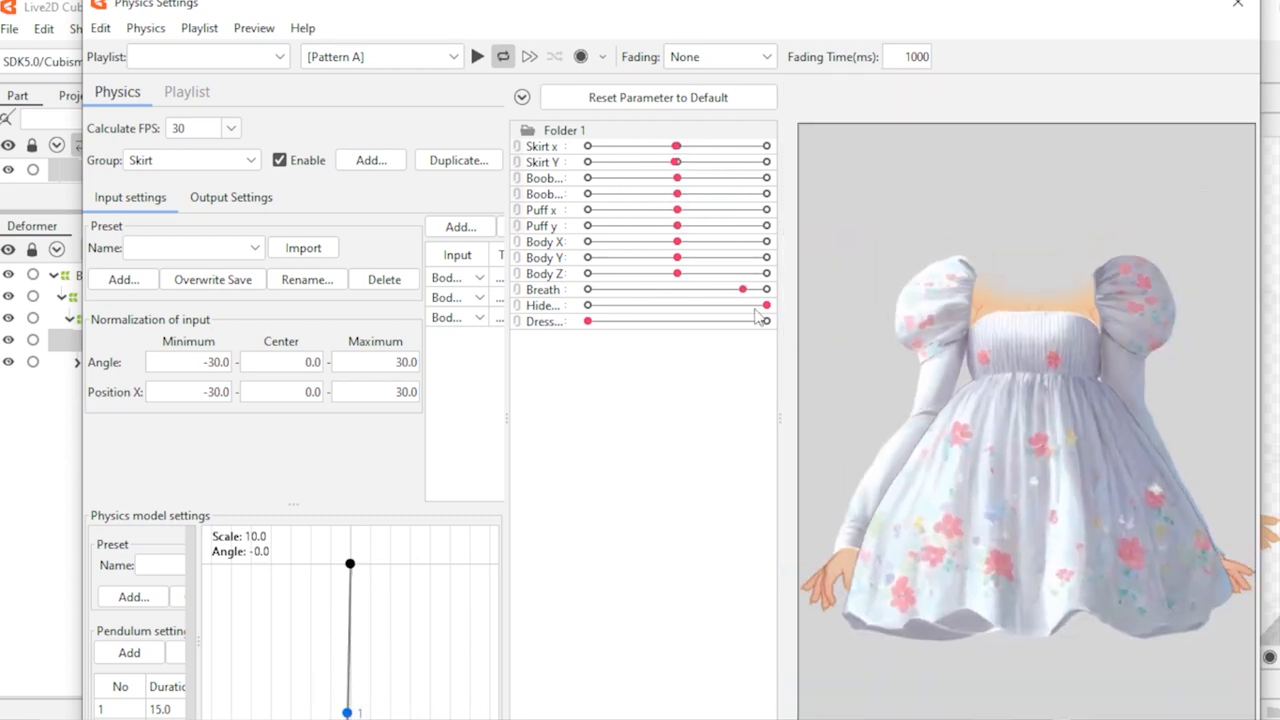
left_click_drag(766, 305, 567, 315)
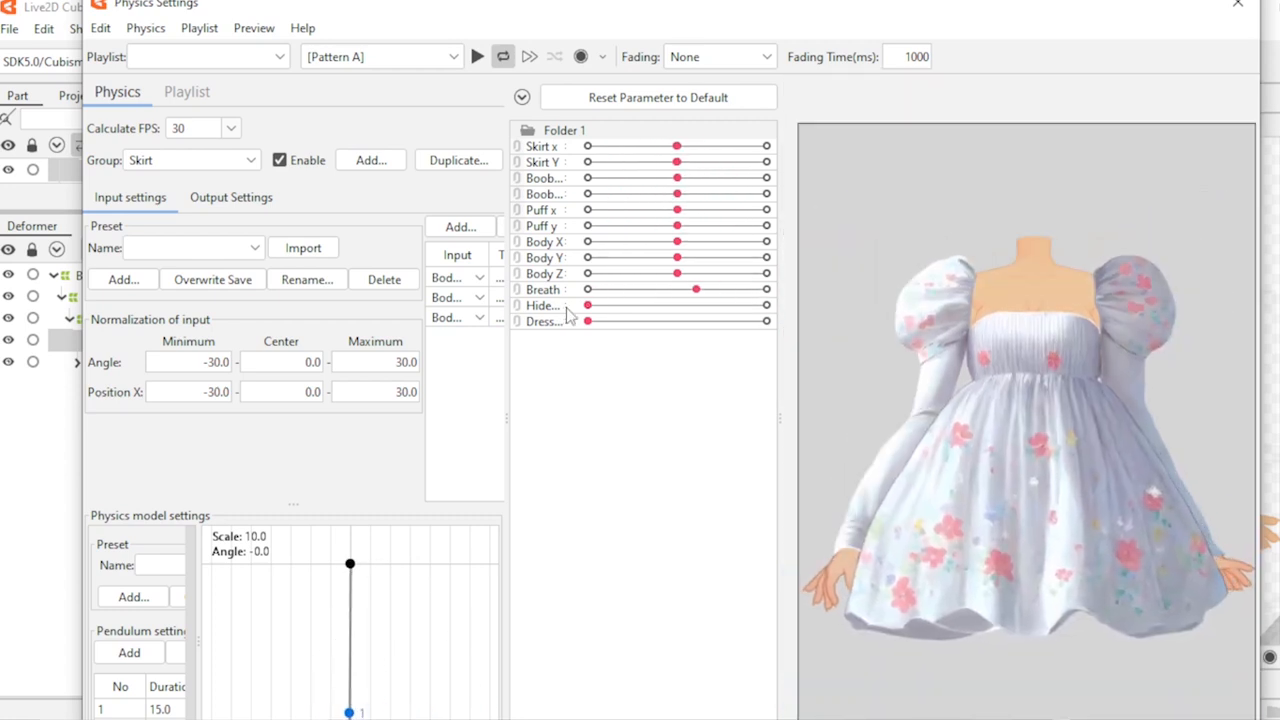
left_click(1238, 4)
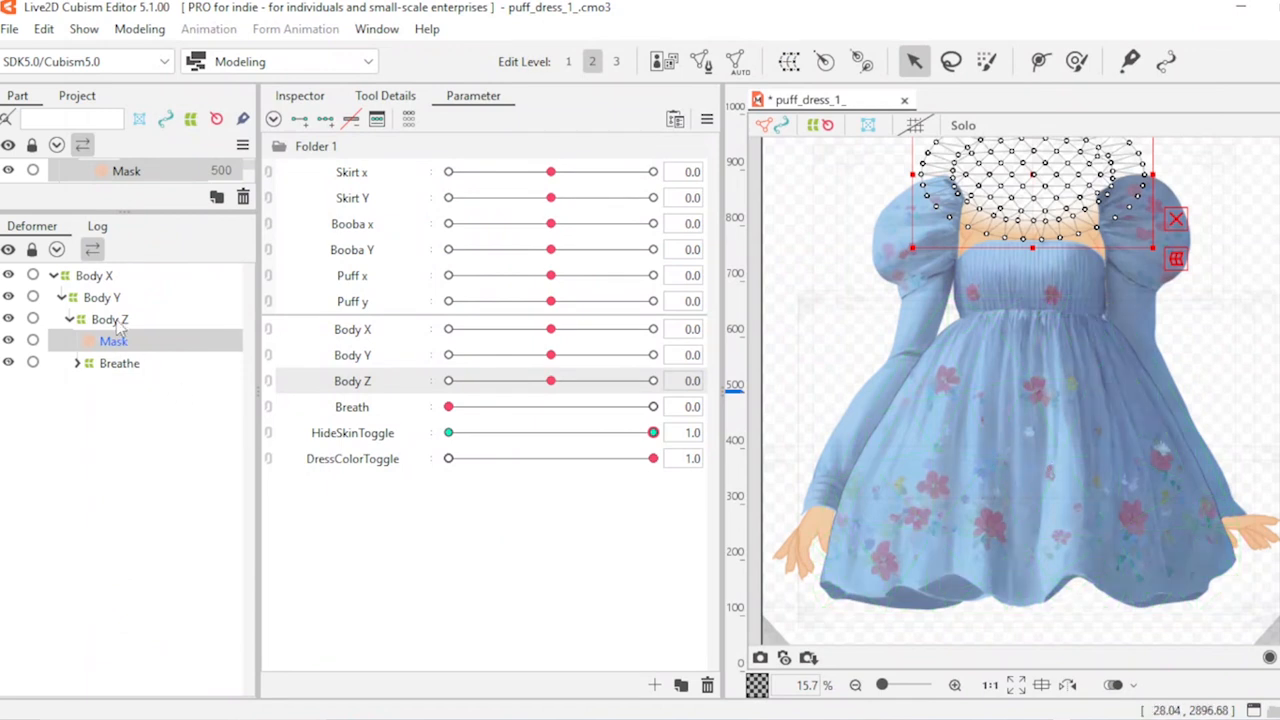
Step: Select the Body X deformer, preview Body X at its maximum and reset it to 0
left_click(95, 276)
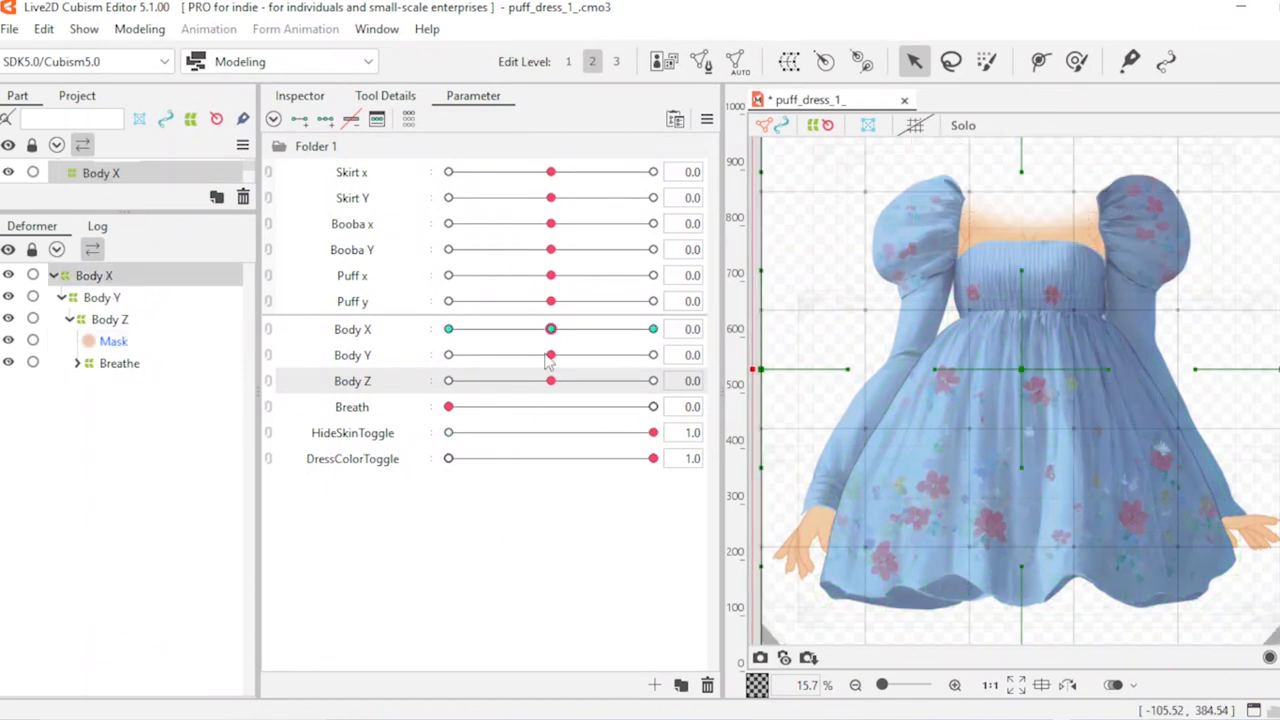
left_click_drag(555, 340, 690, 329)
left_click(688, 328)
type("0")
key("Return")
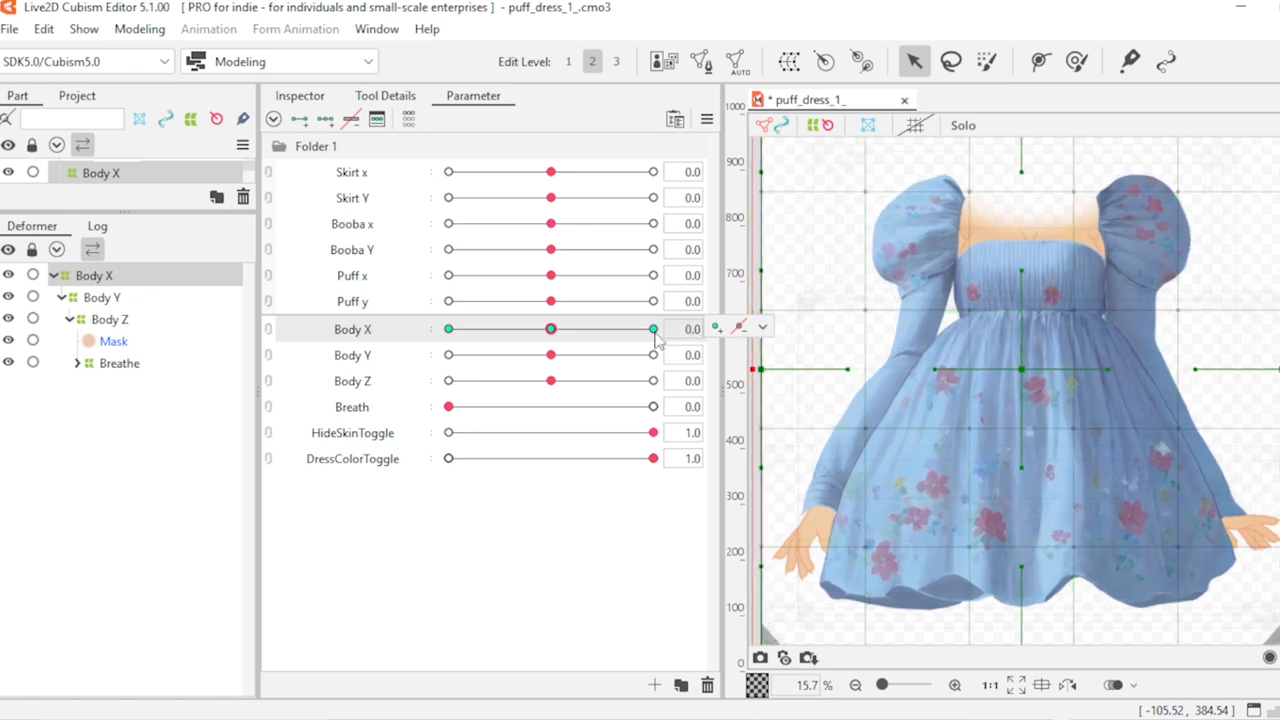
Step: Select the Body Z deformer and preview Body Z at 9.0 and Body Y at 10.0, resetting each to 0
left_click(110, 320)
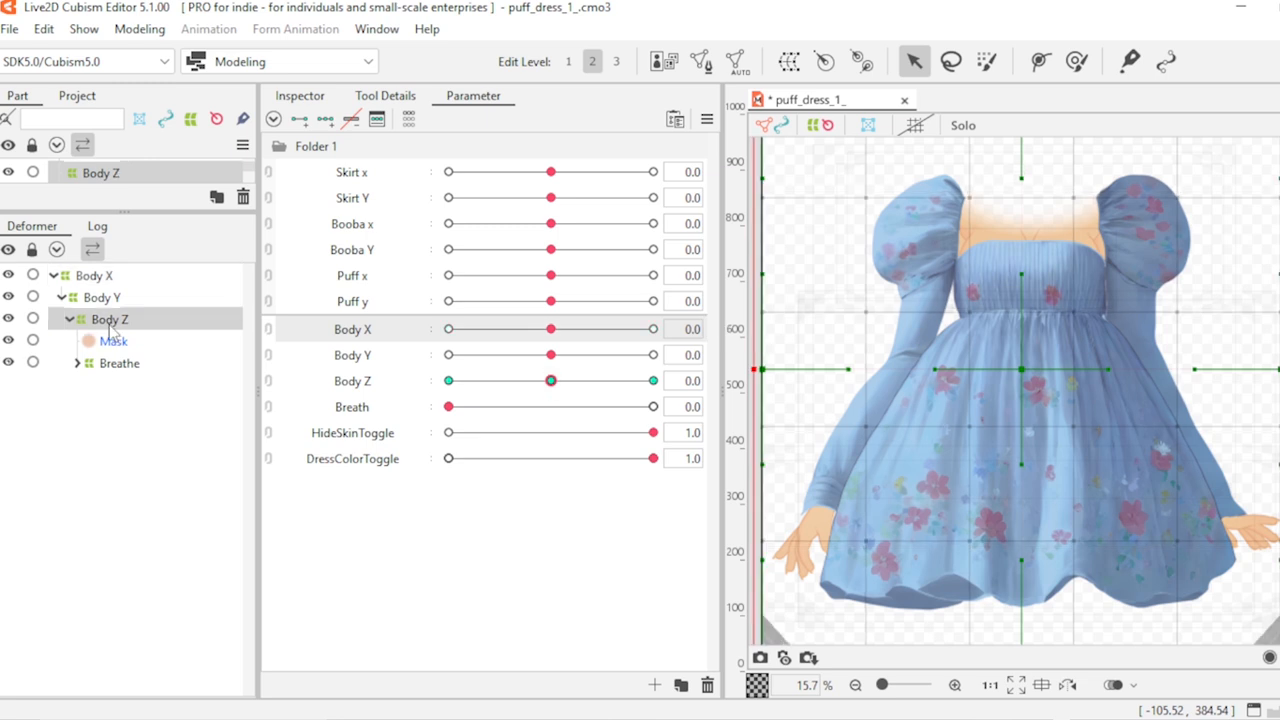
left_click_drag(551, 383, 643, 382)
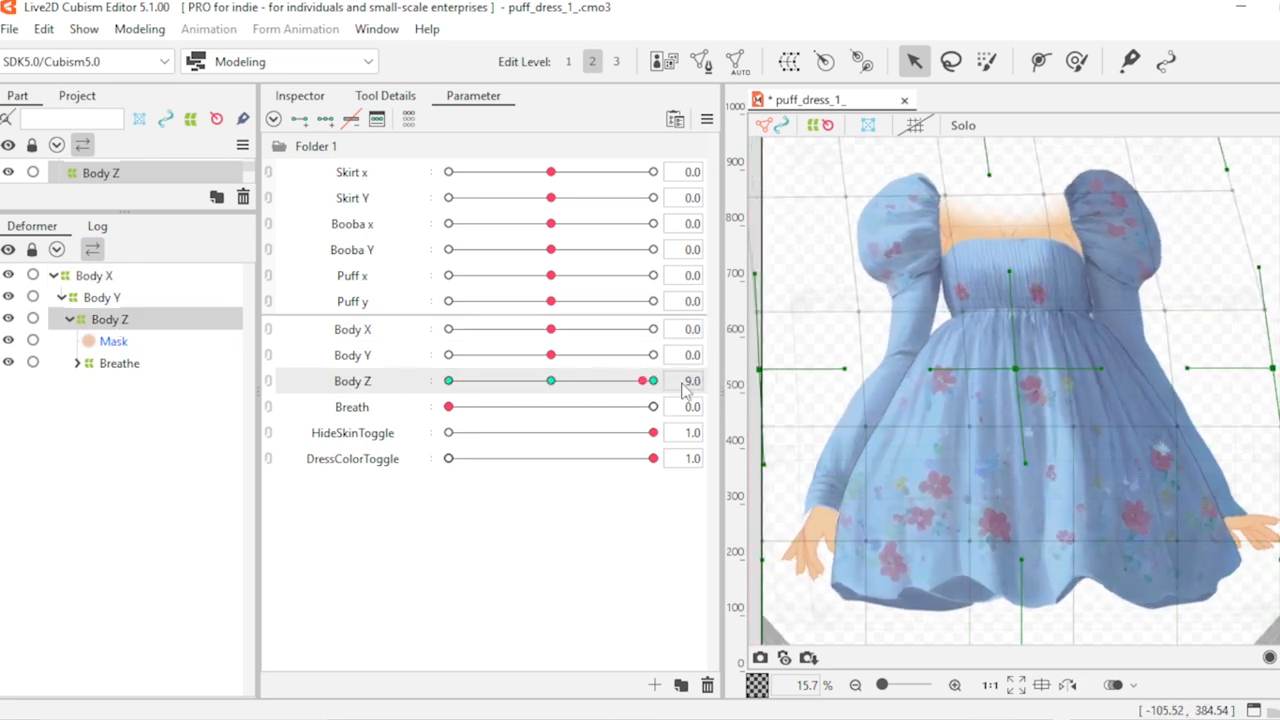
left_click(690, 381)
type("0")
key("Return")
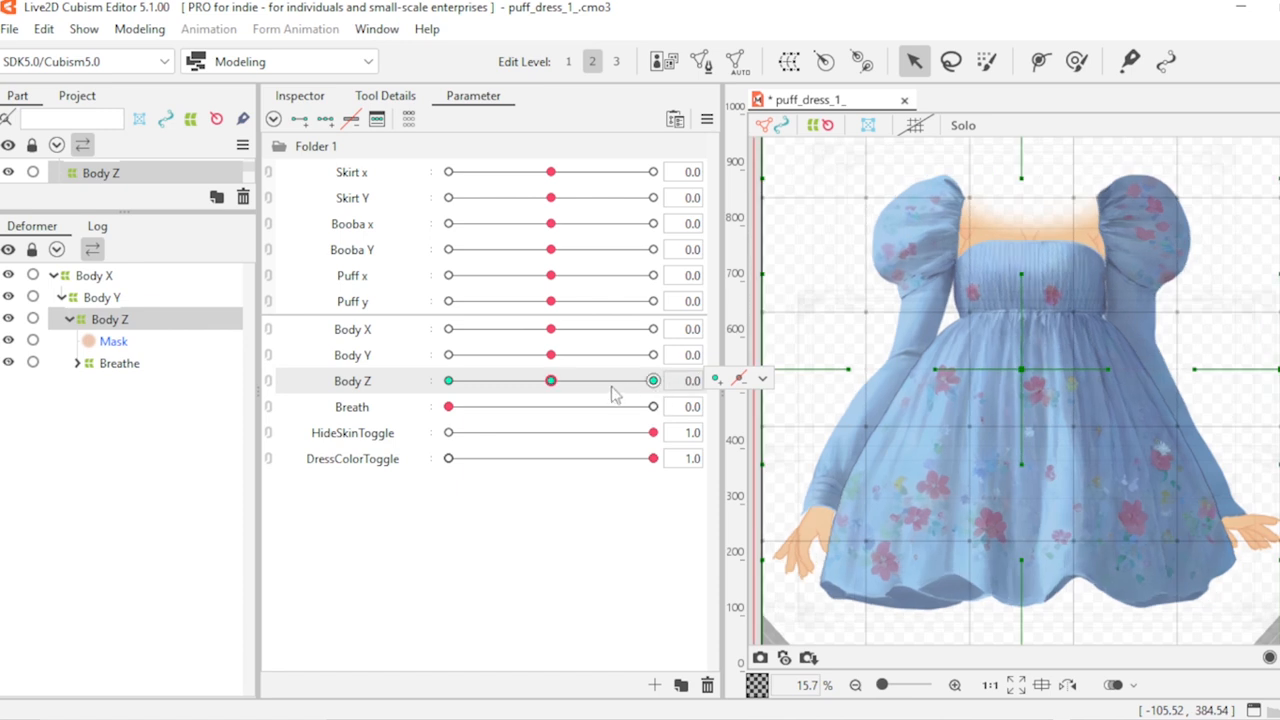
left_click_drag(551, 356, 680, 356)
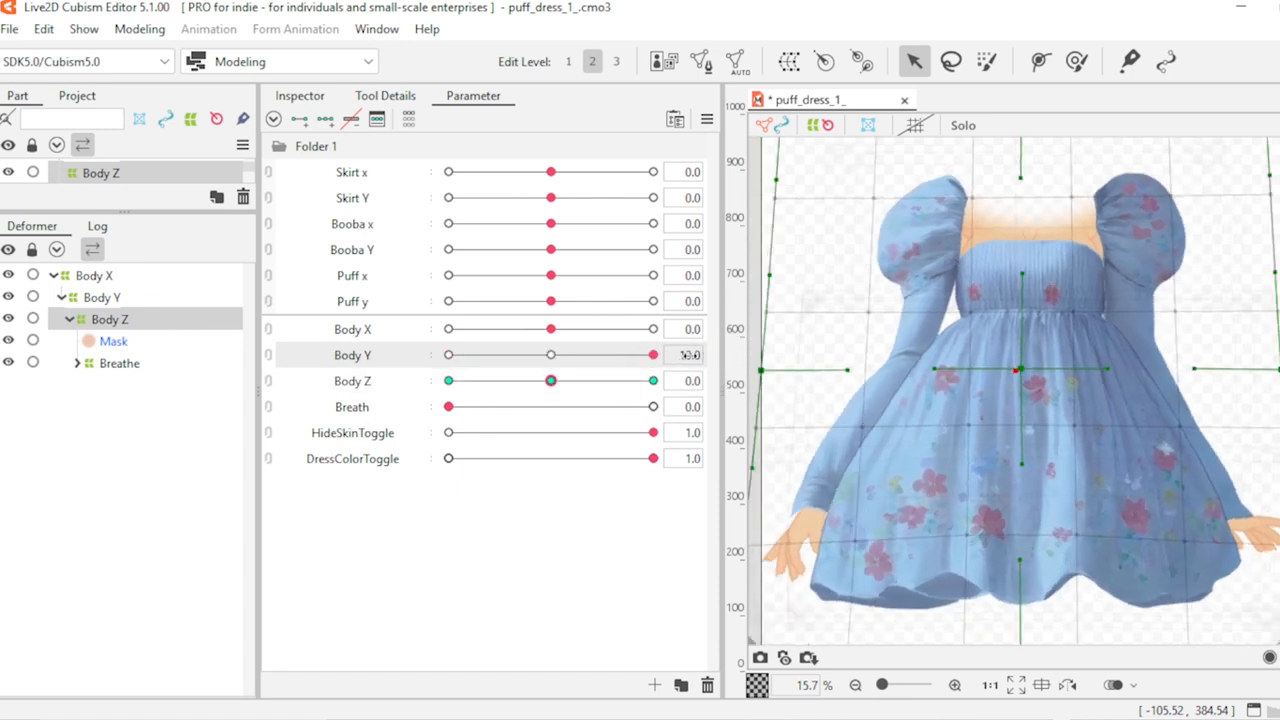
left_click(688, 355)
key("Return")
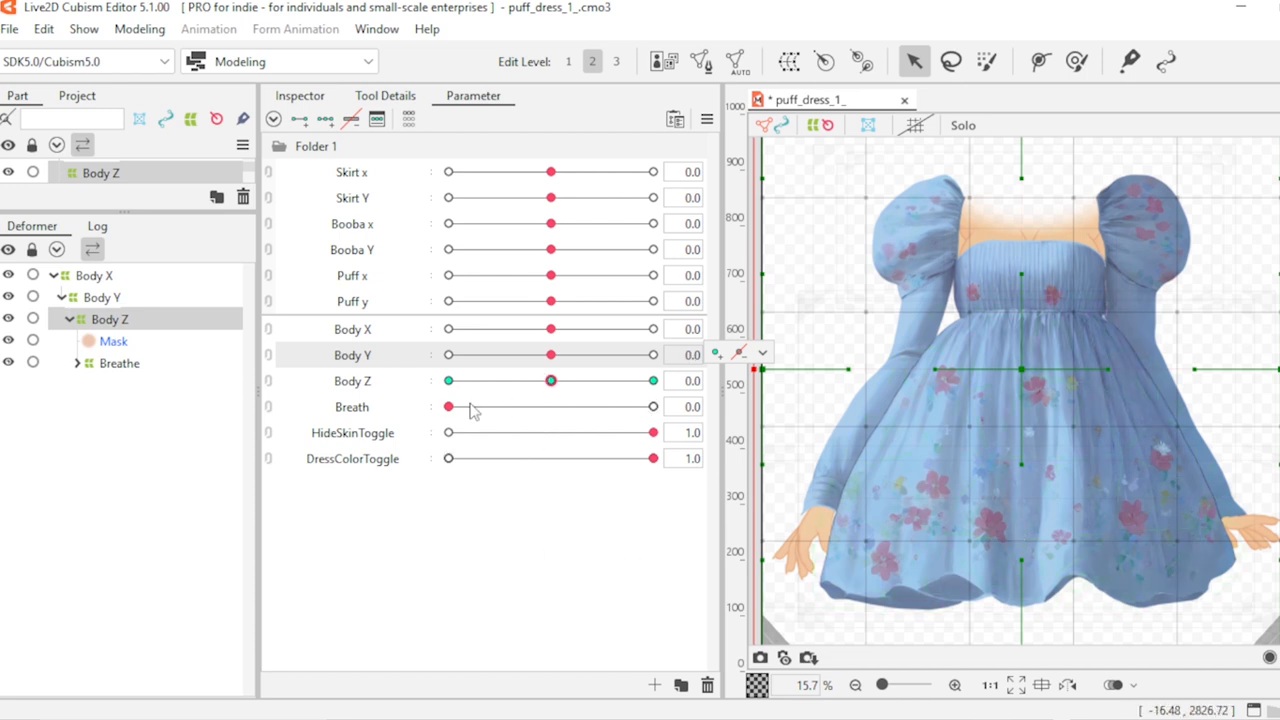
Step: Create a new texture atlas with a width and height of 4096 px, keeping the name TextureAtlas1
left_click(664, 62)
left_click(631, 326)
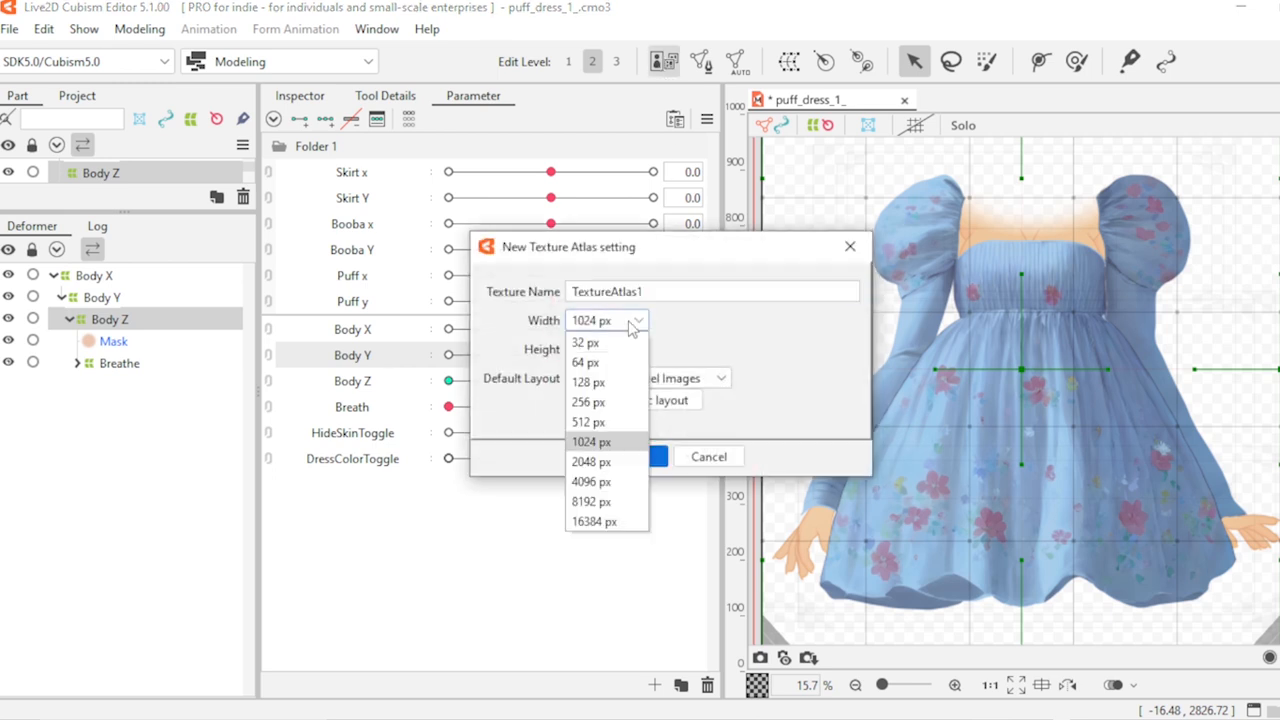
left_click(606, 484)
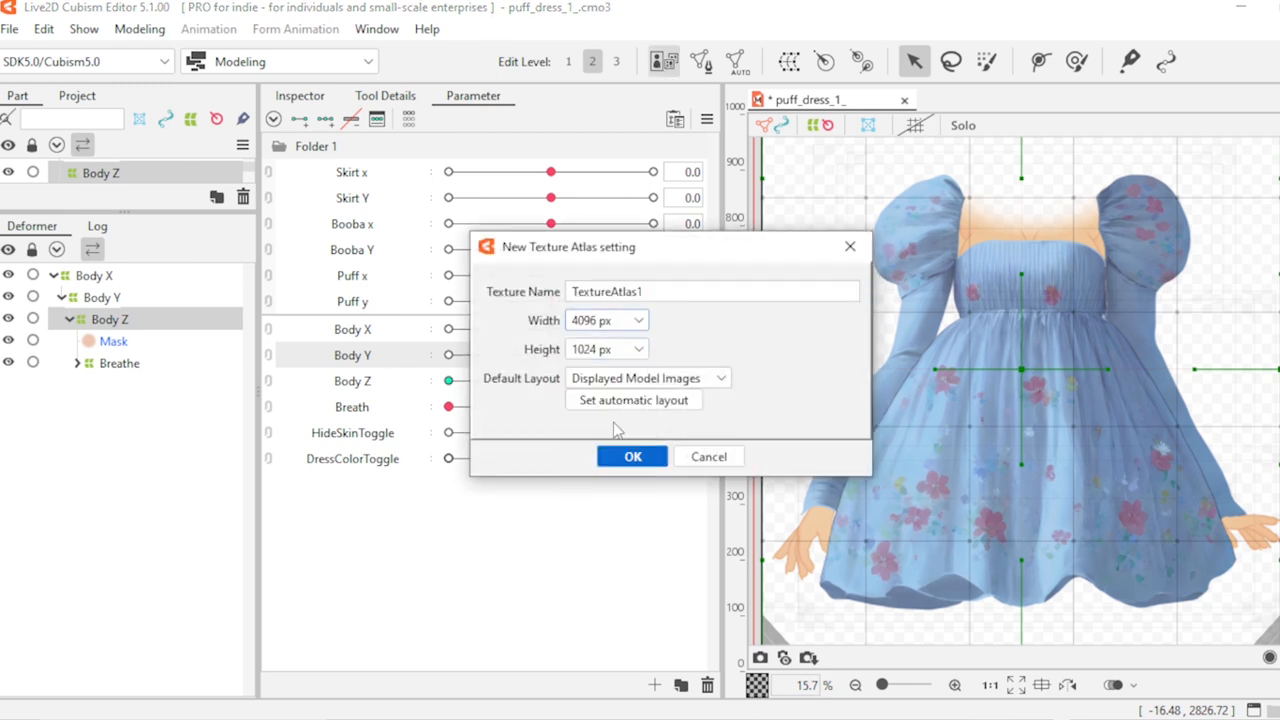
left_click(639, 352)
left_click(614, 510)
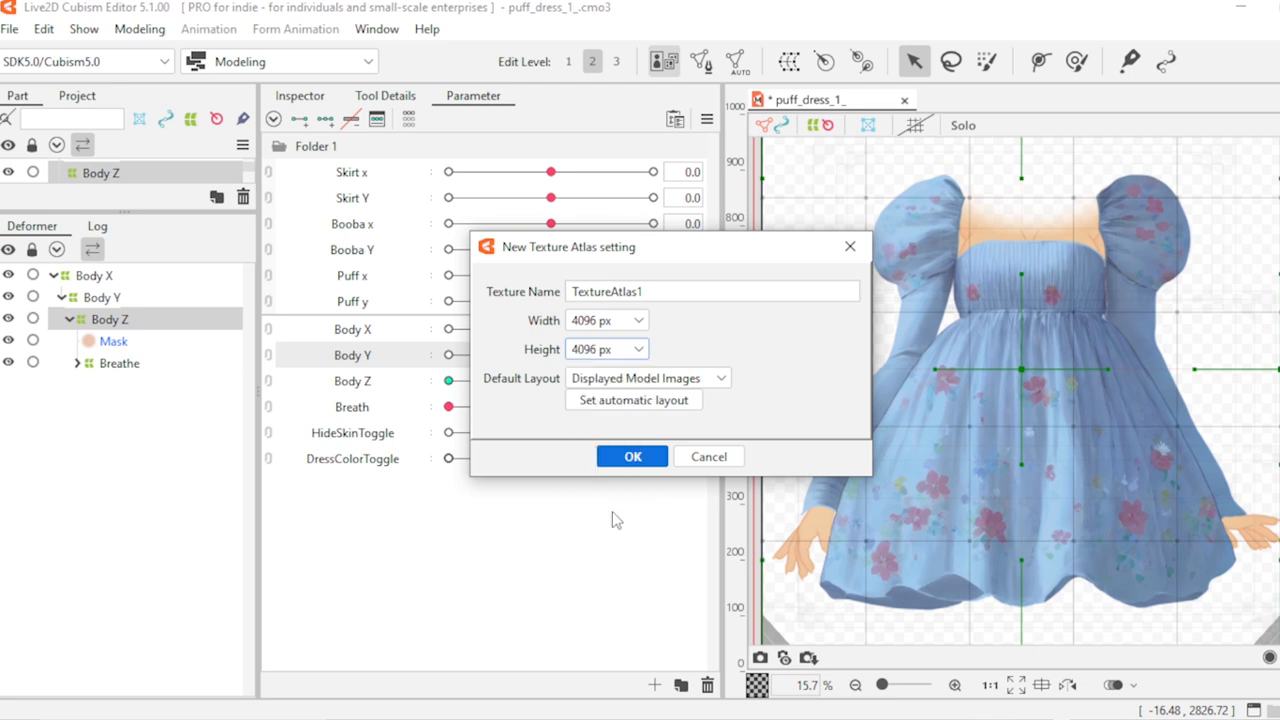
left_click(634, 457)
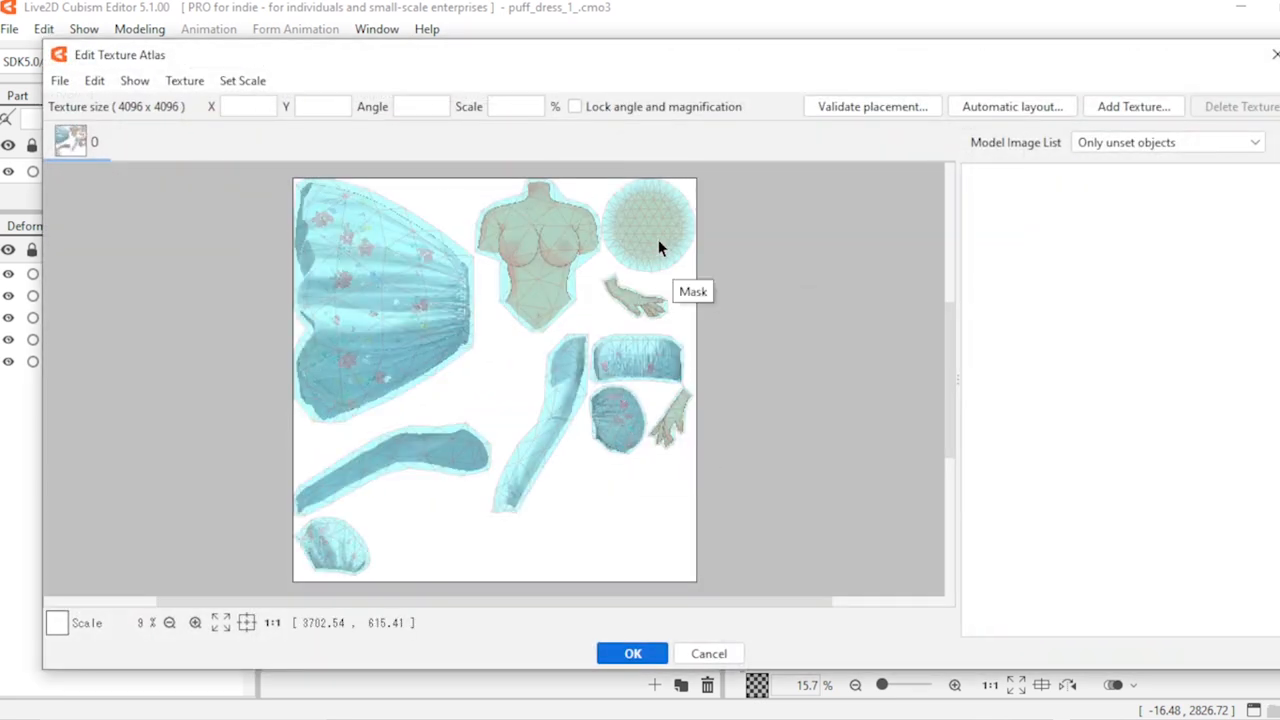
Step: Select all model images in the atlas and set their scale to 100%
left_click(658, 248)
mouse_move(286, 585)
left_mouse_down()
mouse_move(806, 585)
mouse_move(954, 206)
left_mouse_up()
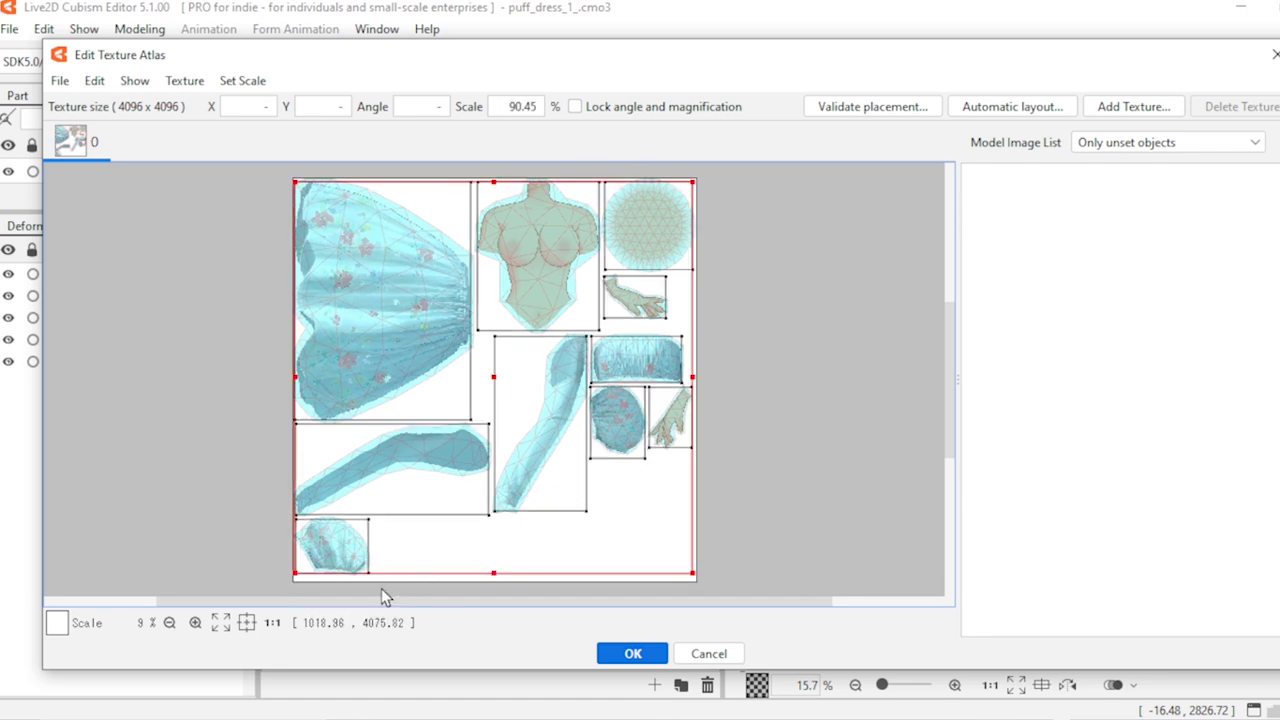
left_click_drag(263, 600, 881, 153)
left_click(531, 107)
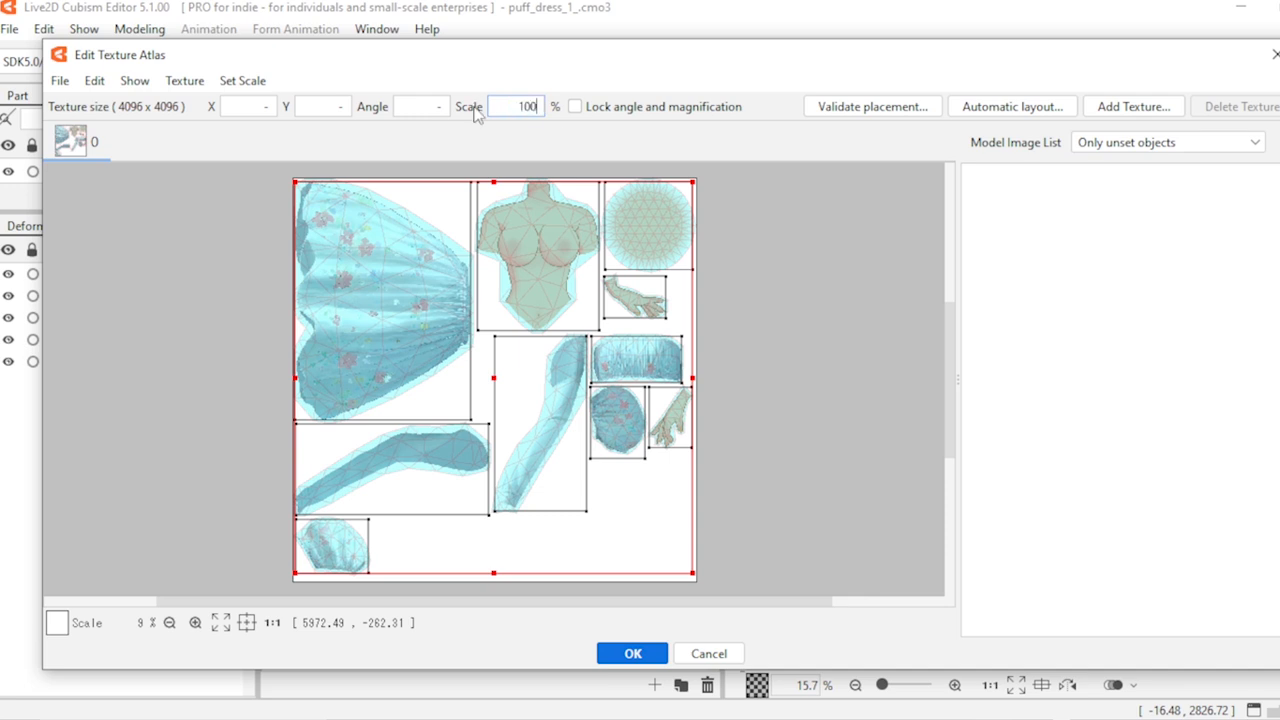
key("Return")
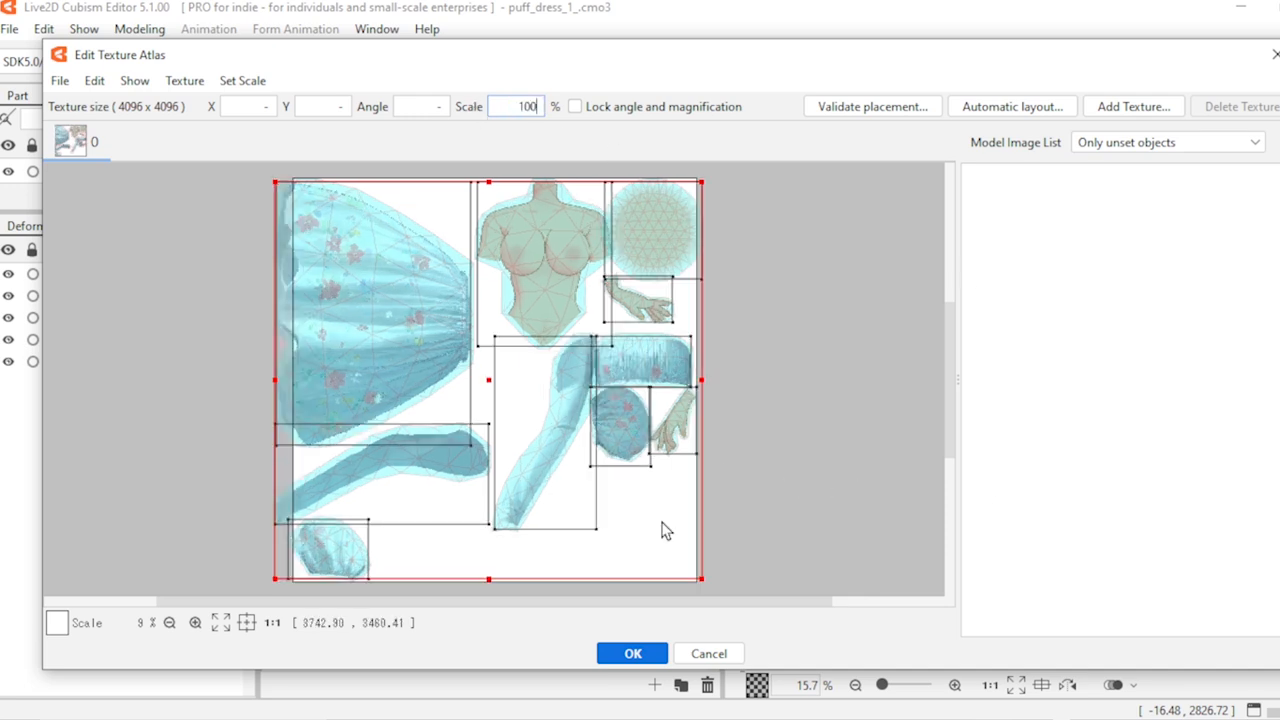
Step: Move R SleevePOOF into the empty lower-right area of the atlas, at about X 3836, Y 3310
scroll(778, 501, "up", 5)
scroll(449, 523, "down", 3)
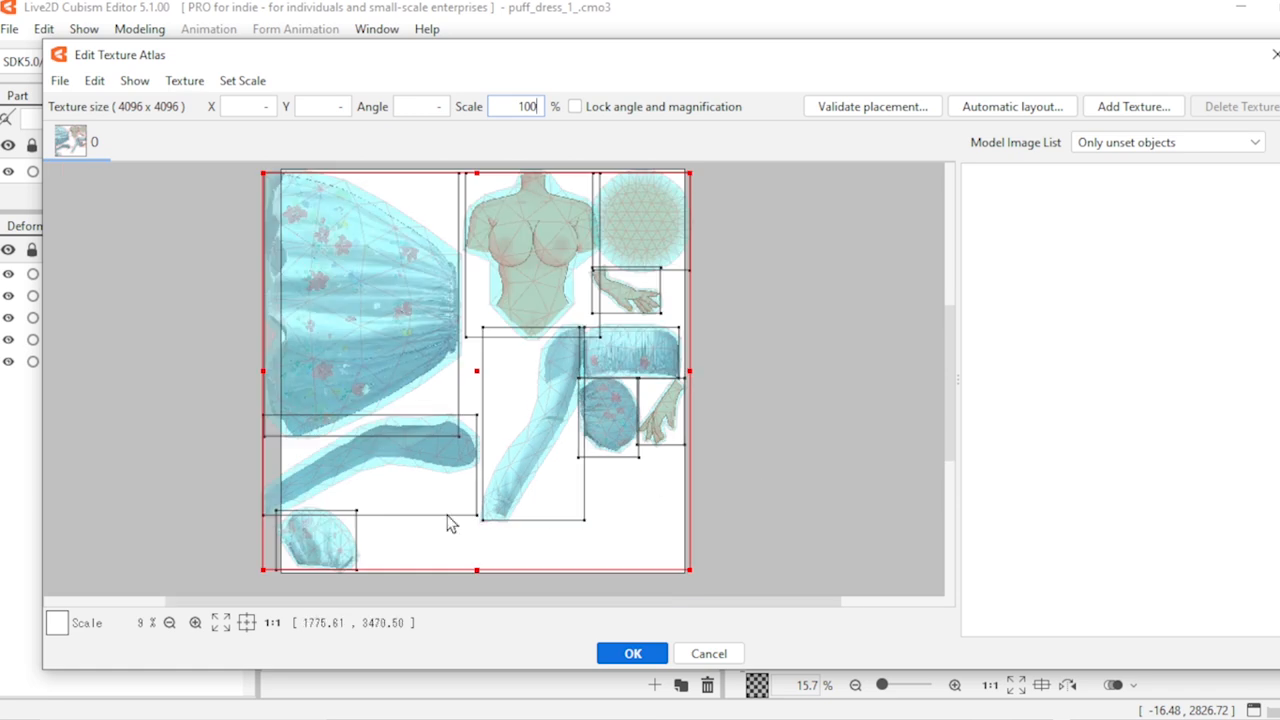
scroll(357, 557, "up", 2)
left_click(341, 537)
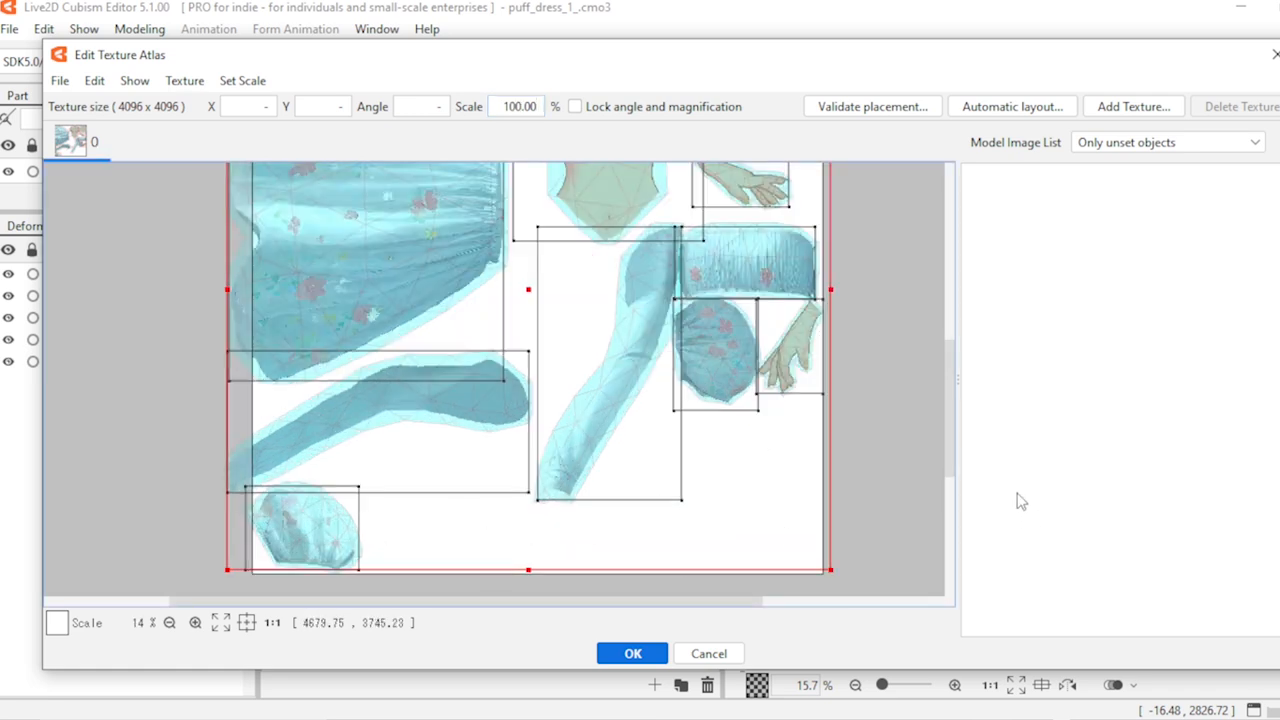
left_click(866, 468)
left_click(303, 545)
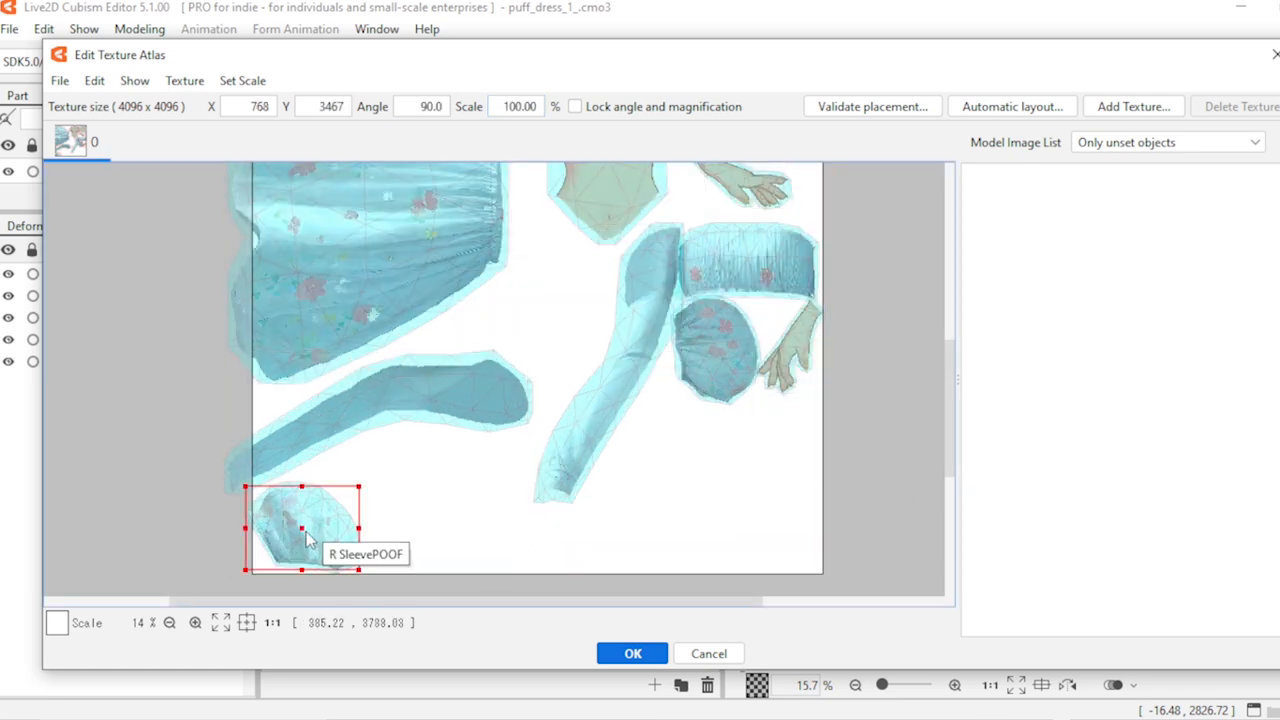
left_click_drag(305, 535, 732, 513)
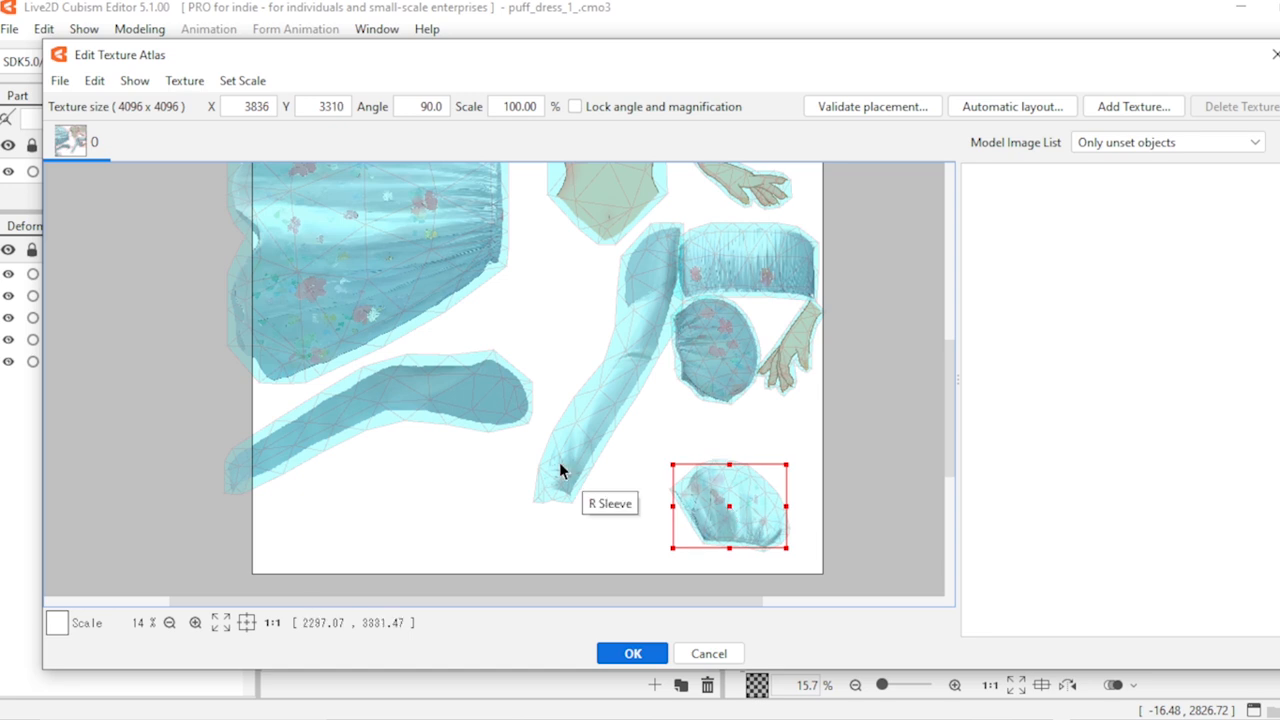
Step: Move L Sleeve to about X 2694, Y 3047 and the skirt inside the atlas edge at about X 2058, Y 649
left_click(484, 408)
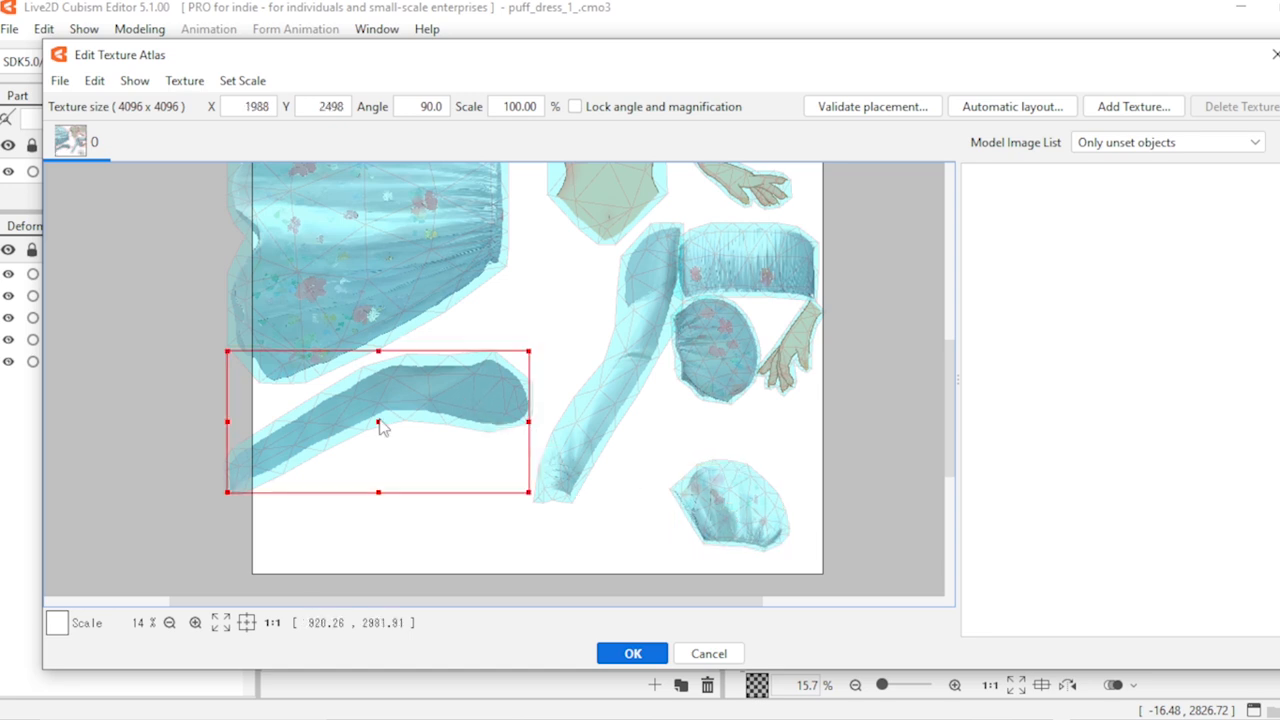
left_click_drag(380, 426, 481, 505)
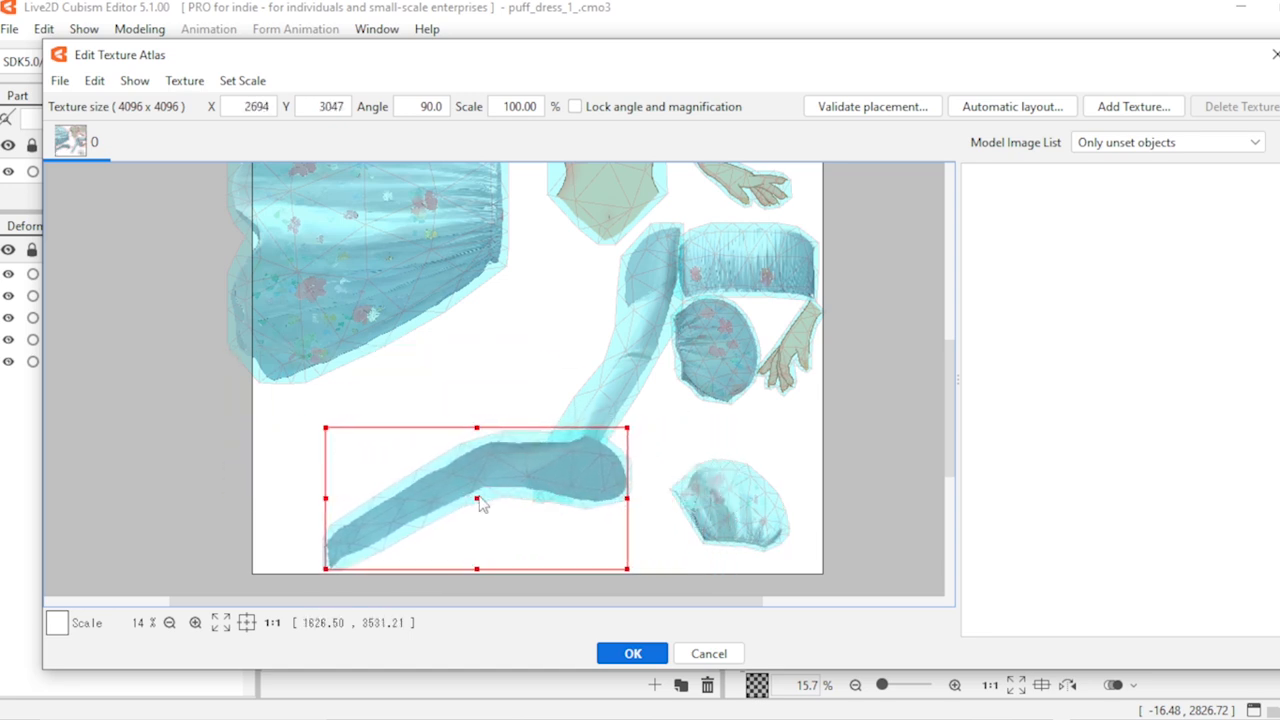
scroll(508, 443, "down", 3)
left_click(477, 323)
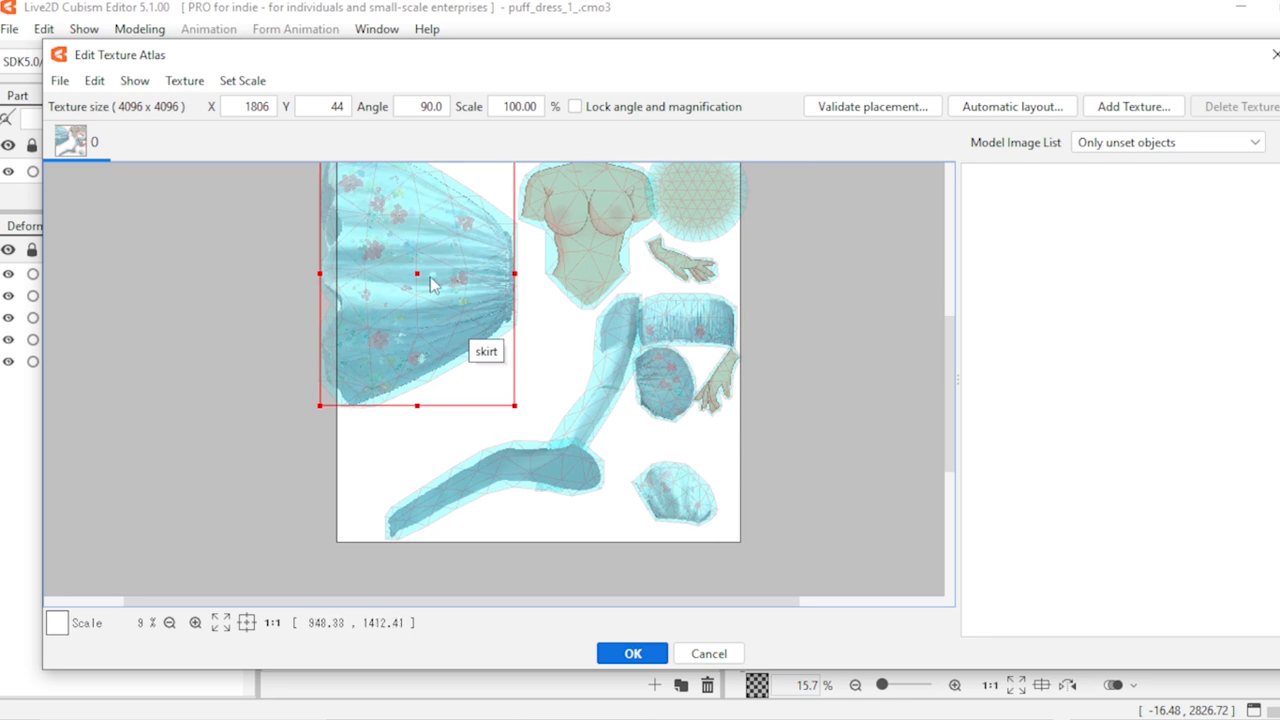
left_click_drag(418, 280, 443, 340)
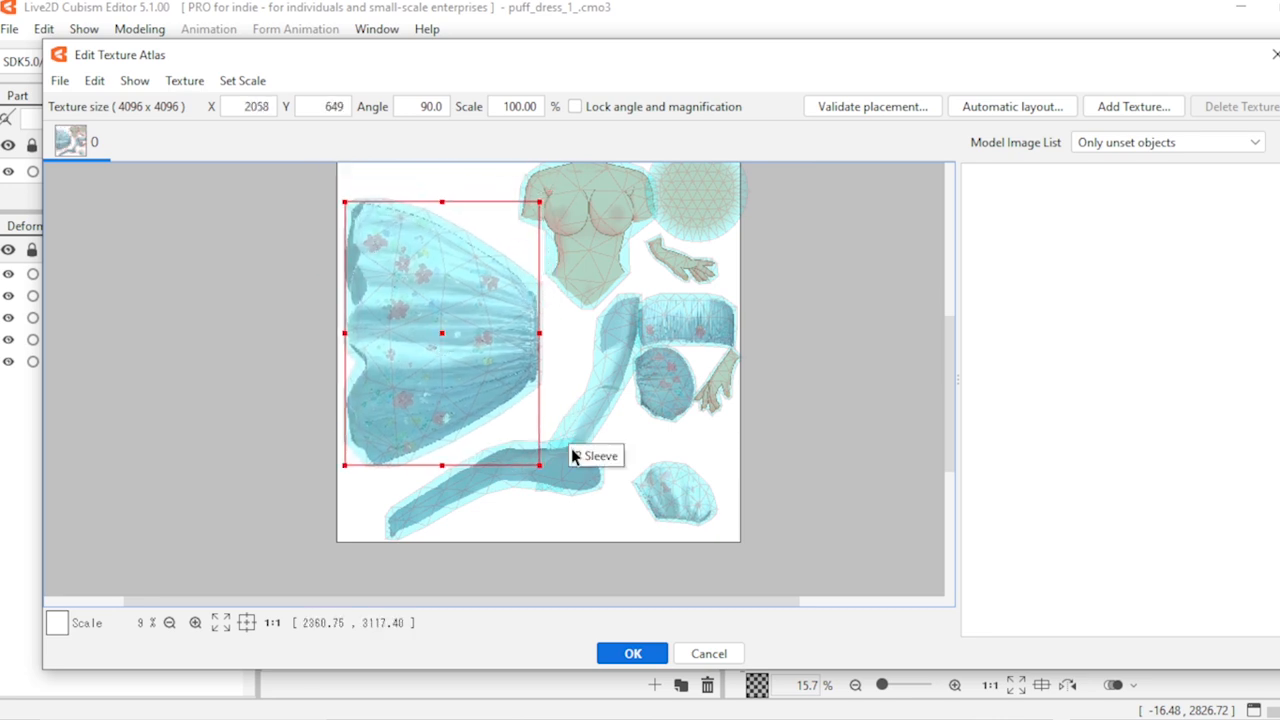
Step: Move Top into the gap above the skirt, and lower the skirt to about Y 740
scroll(575, 450, "down", 1)
scroll(623, 400, "up", 2)
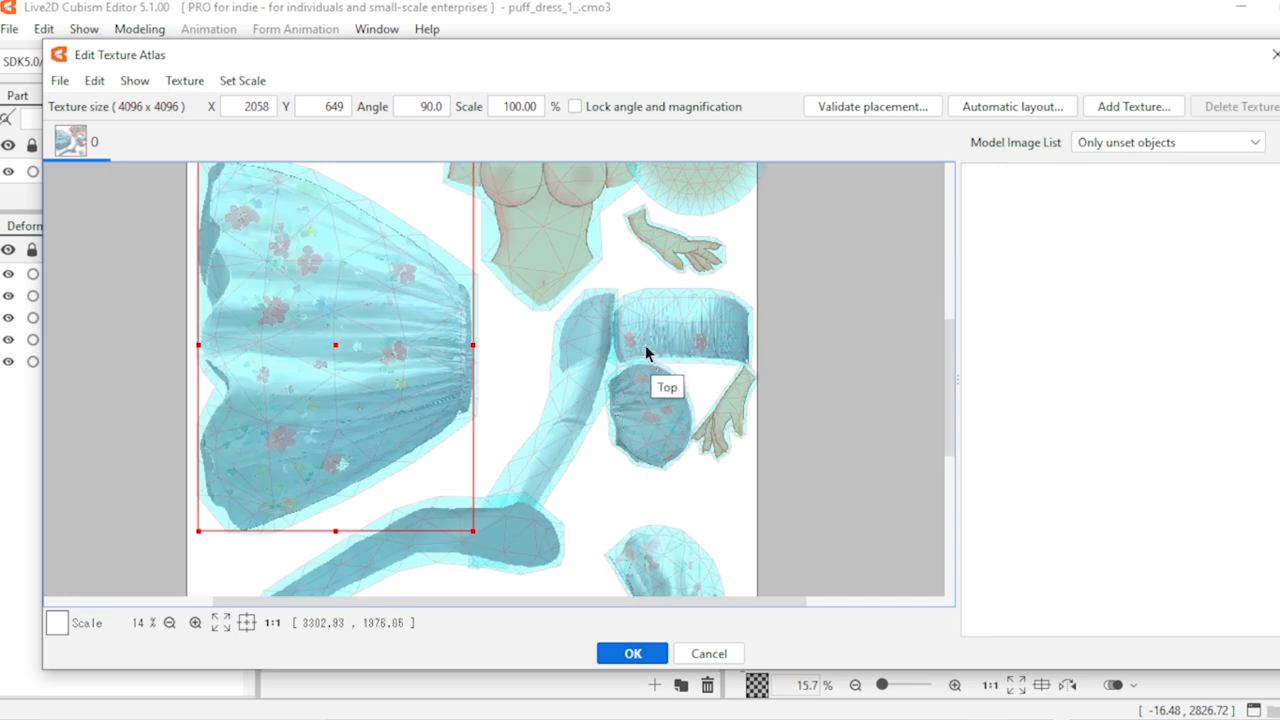
left_click(677, 350)
scroll(649, 402, "down", 2)
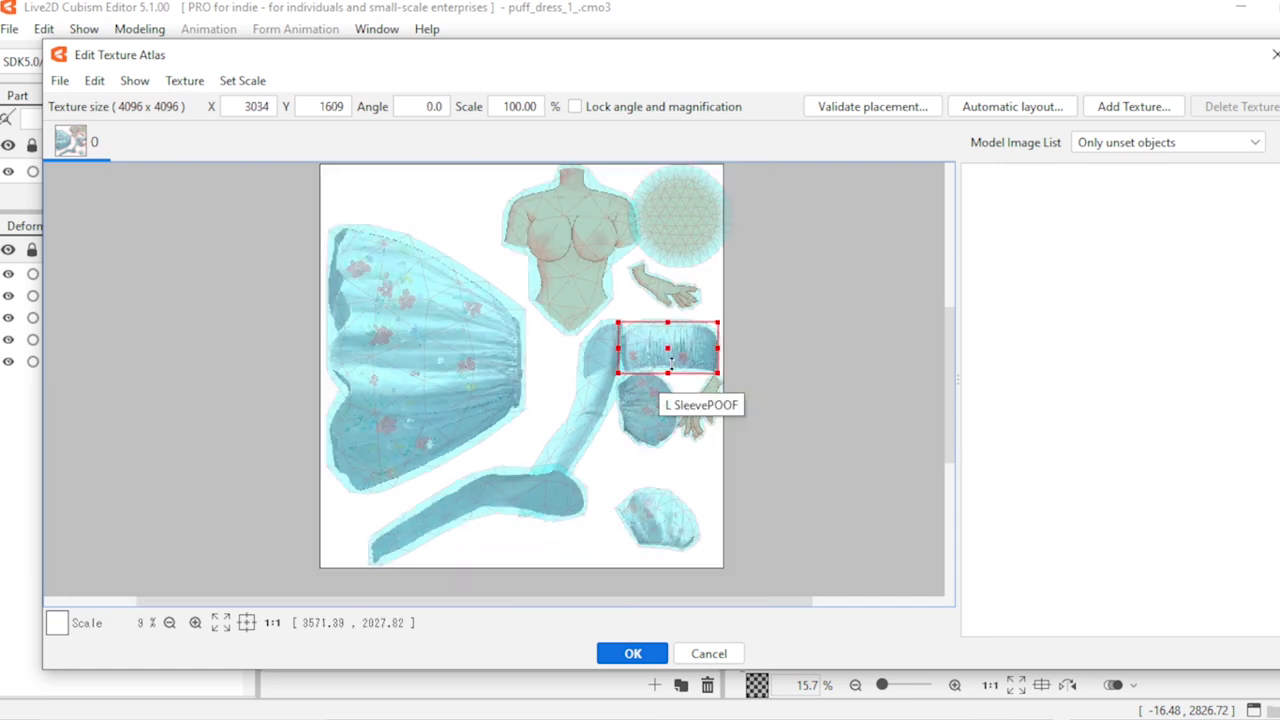
left_click_drag(672, 355, 427, 204)
left_click(405, 368)
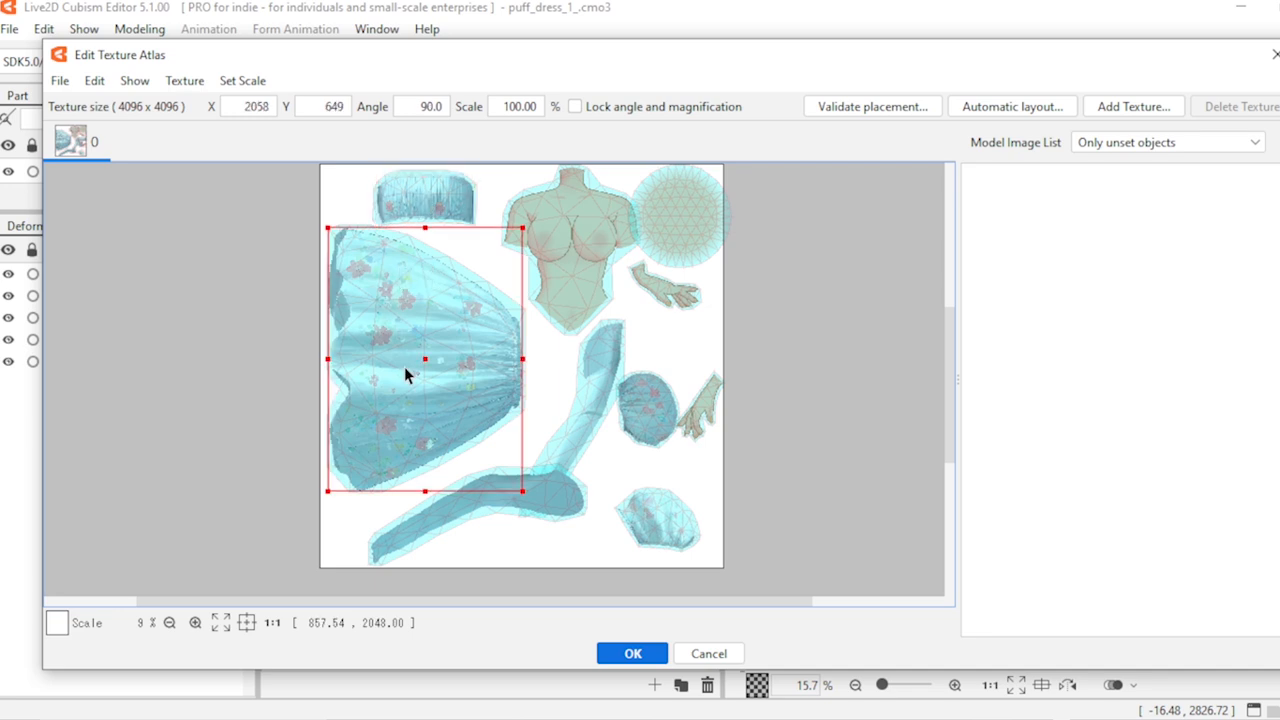
left_click_drag(426, 360, 428, 371)
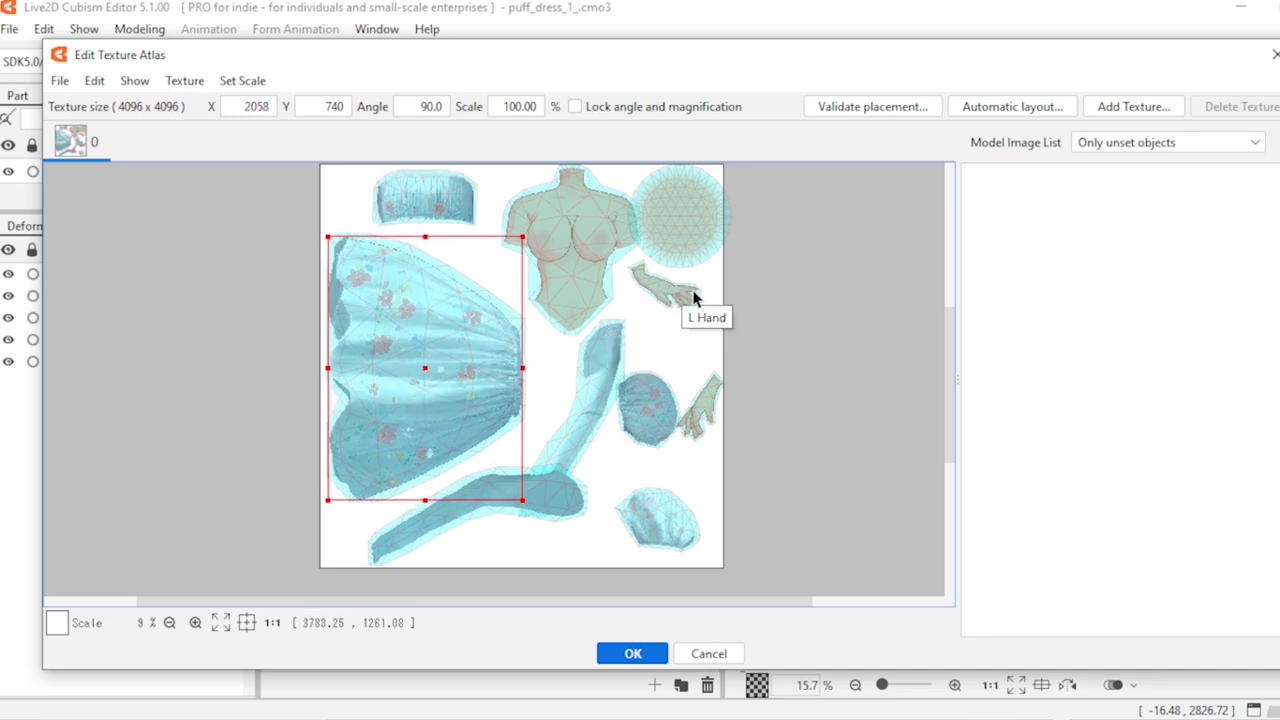
Step: Move L SleevePOOF to about X 3054, Y 2413, and rotate the adjacent hand to about 312.3° above it
left_click(656, 430)
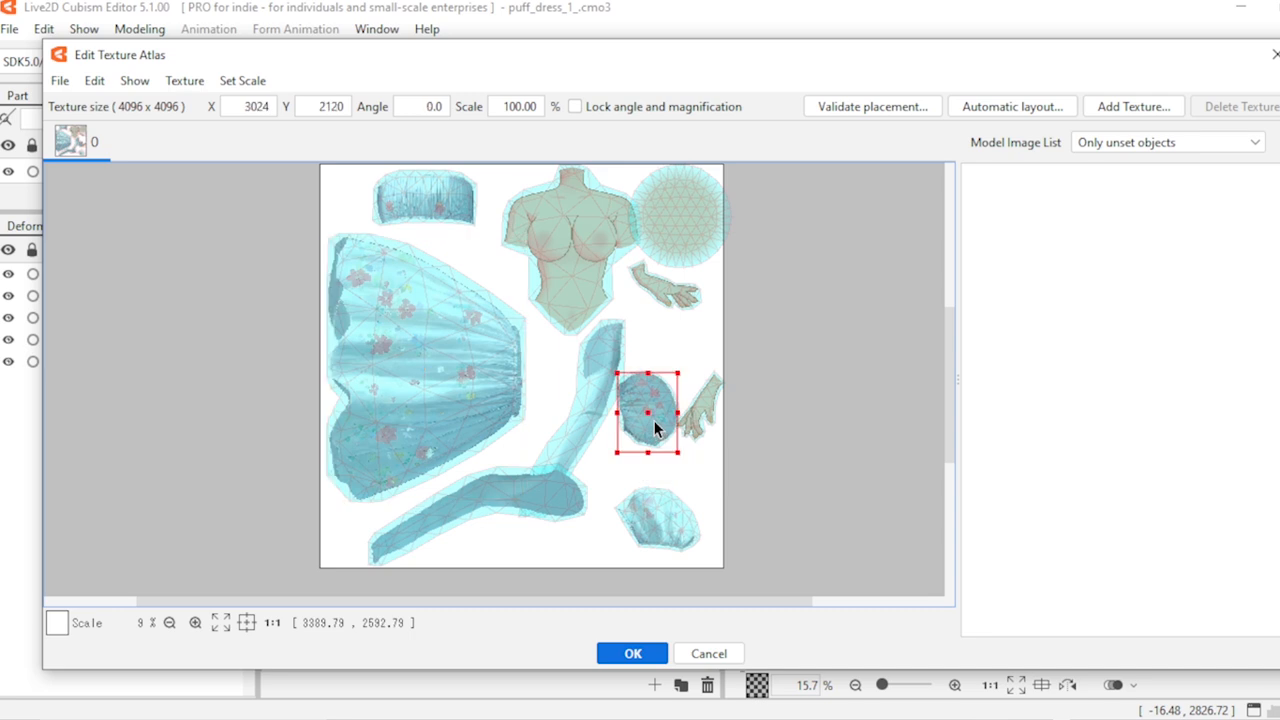
left_click_drag(676, 410, 654, 443)
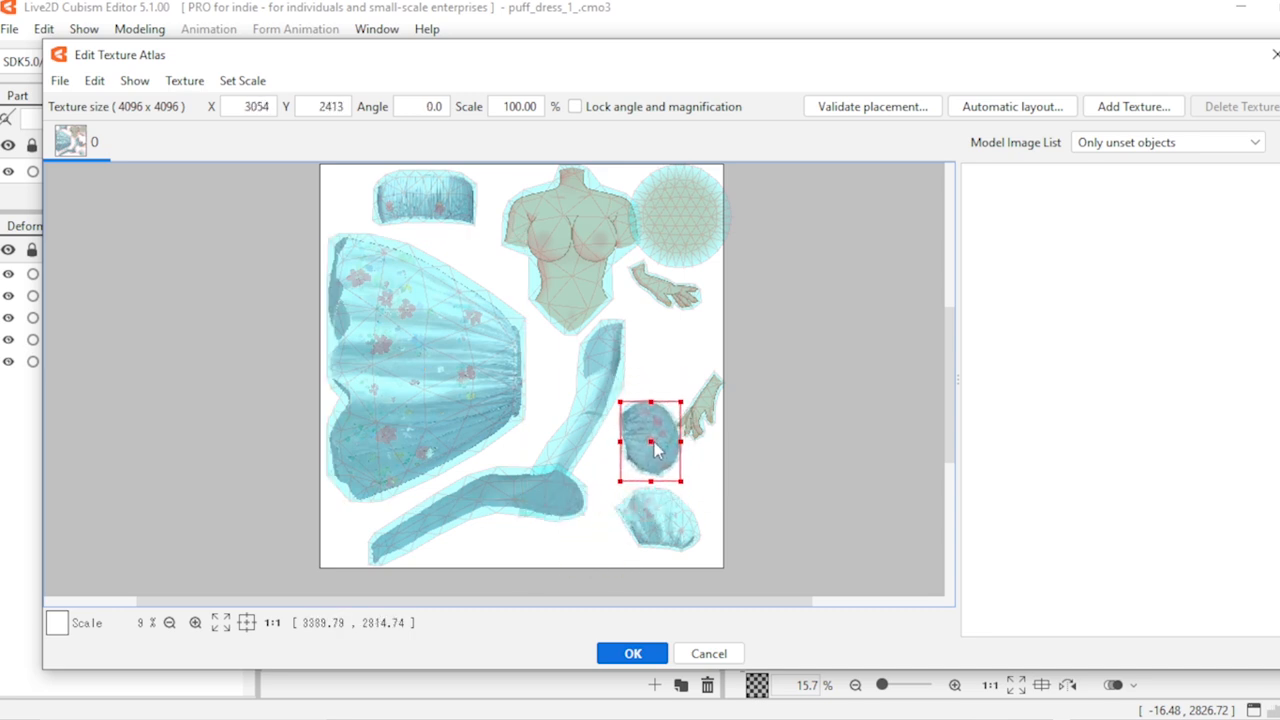
scroll(700, 478, "up", 2)
left_click(691, 414)
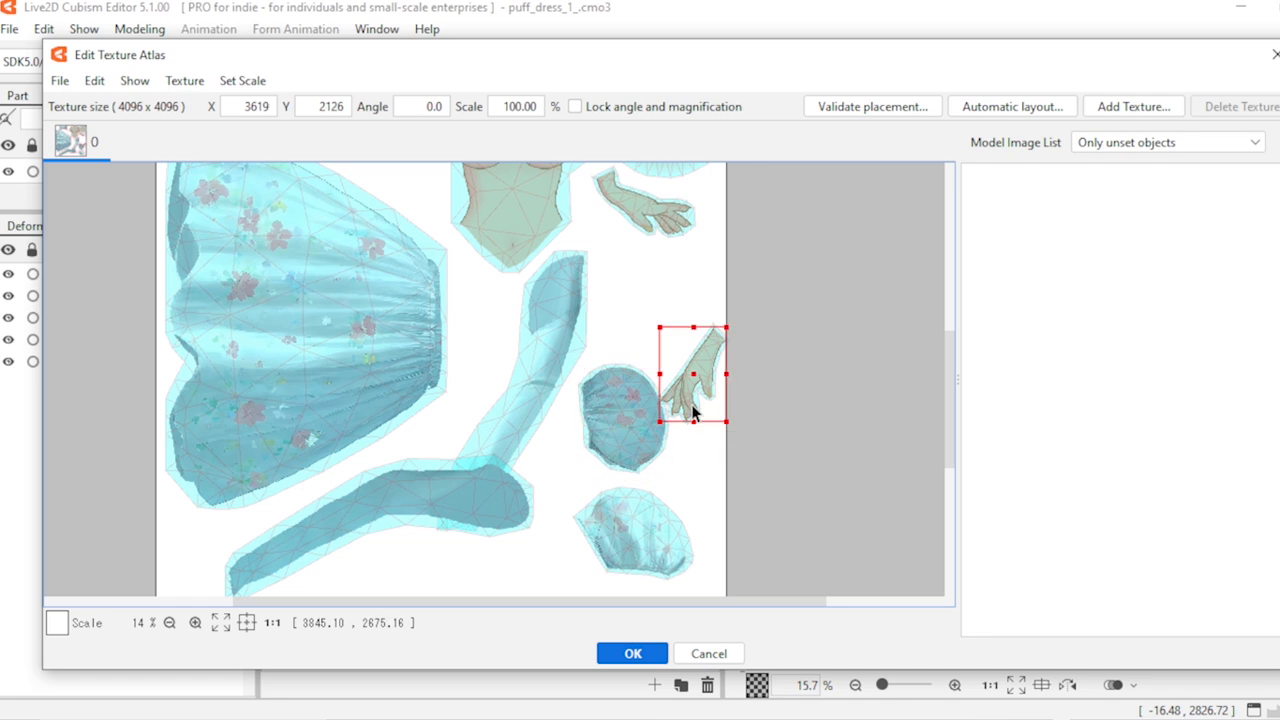
left_click_drag(697, 385, 679, 353)
scroll(714, 493, "down", 2)
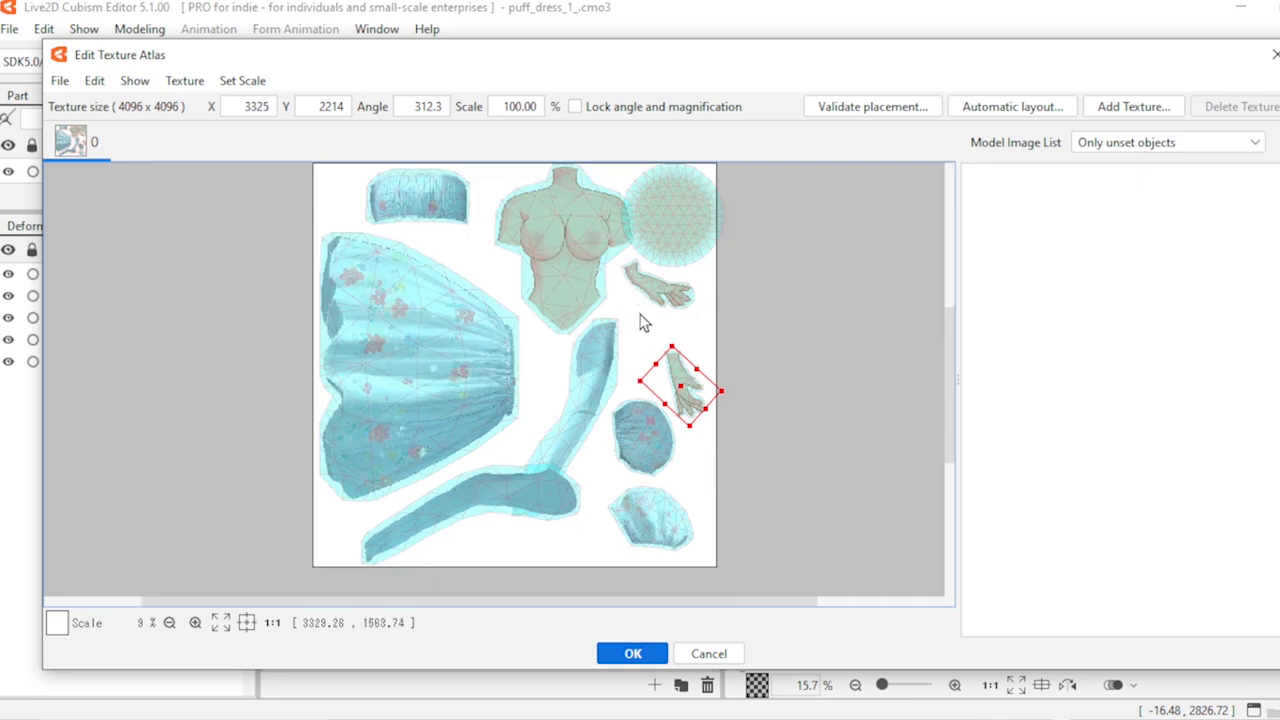
Step: Move manequin bust to about X 1744, Y 50, away from the Mask, and lower L Hand to about Y 1289
scroll(640, 300, "down", 1)
left_click(572, 291)
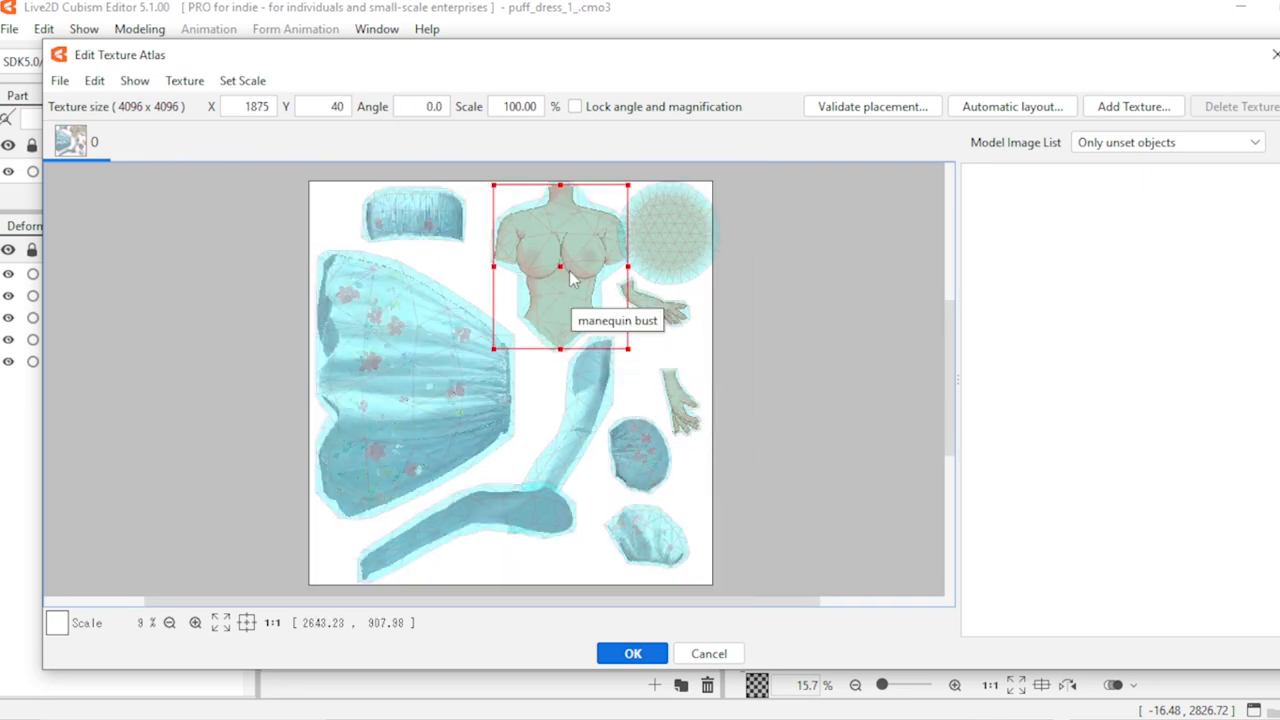
left_click_drag(565, 268, 552, 271)
scroll(637, 280, "up", 3)
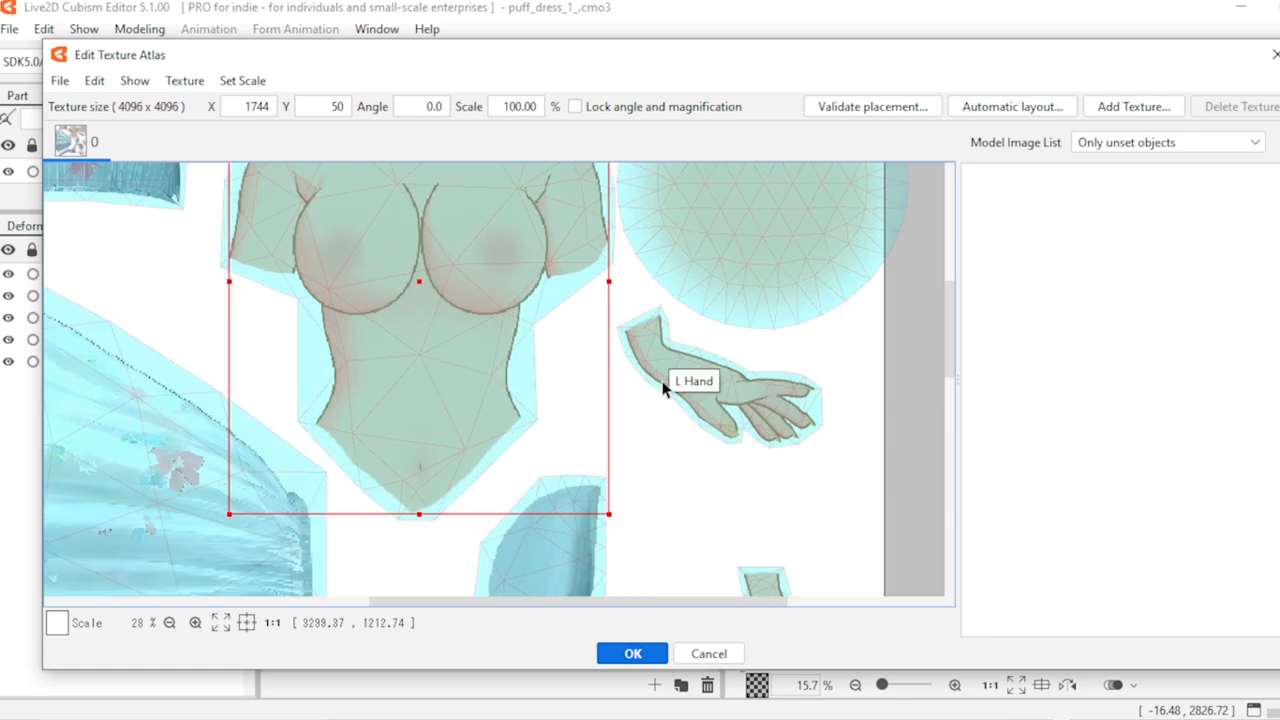
scroll(668, 400, "down", 2)
left_click(690, 395)
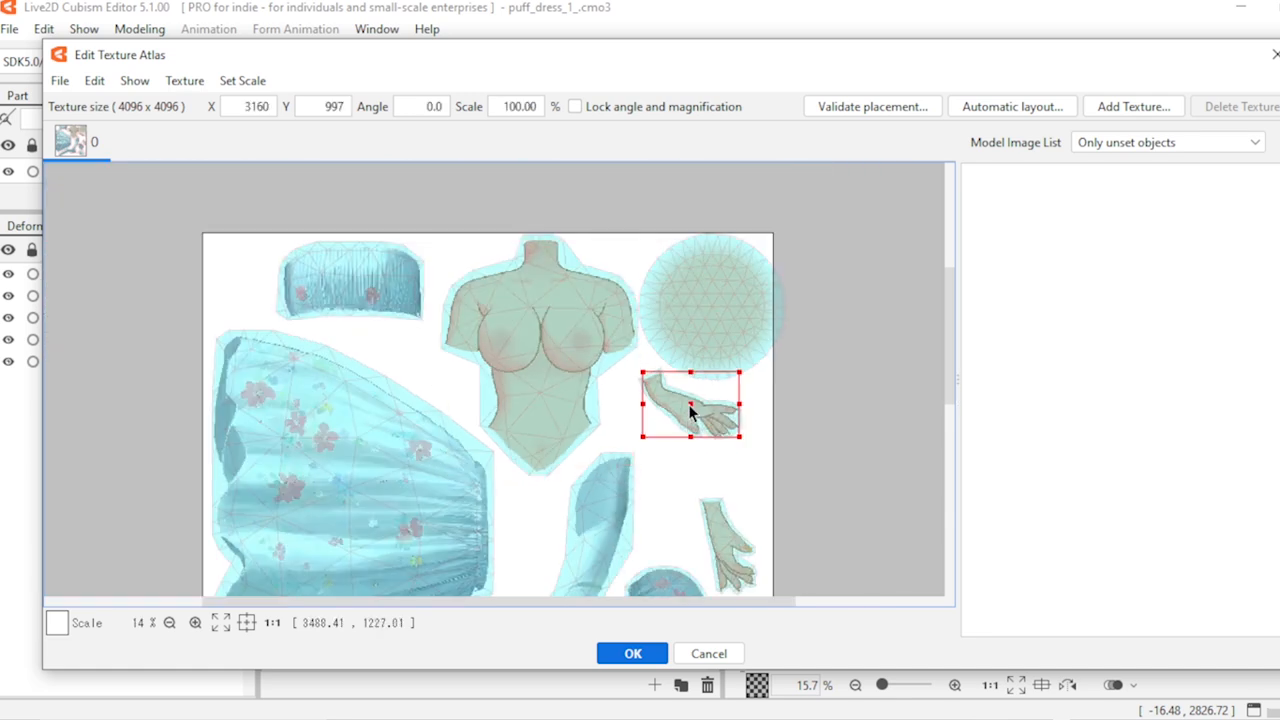
left_click_drag(692, 393, 690, 452)
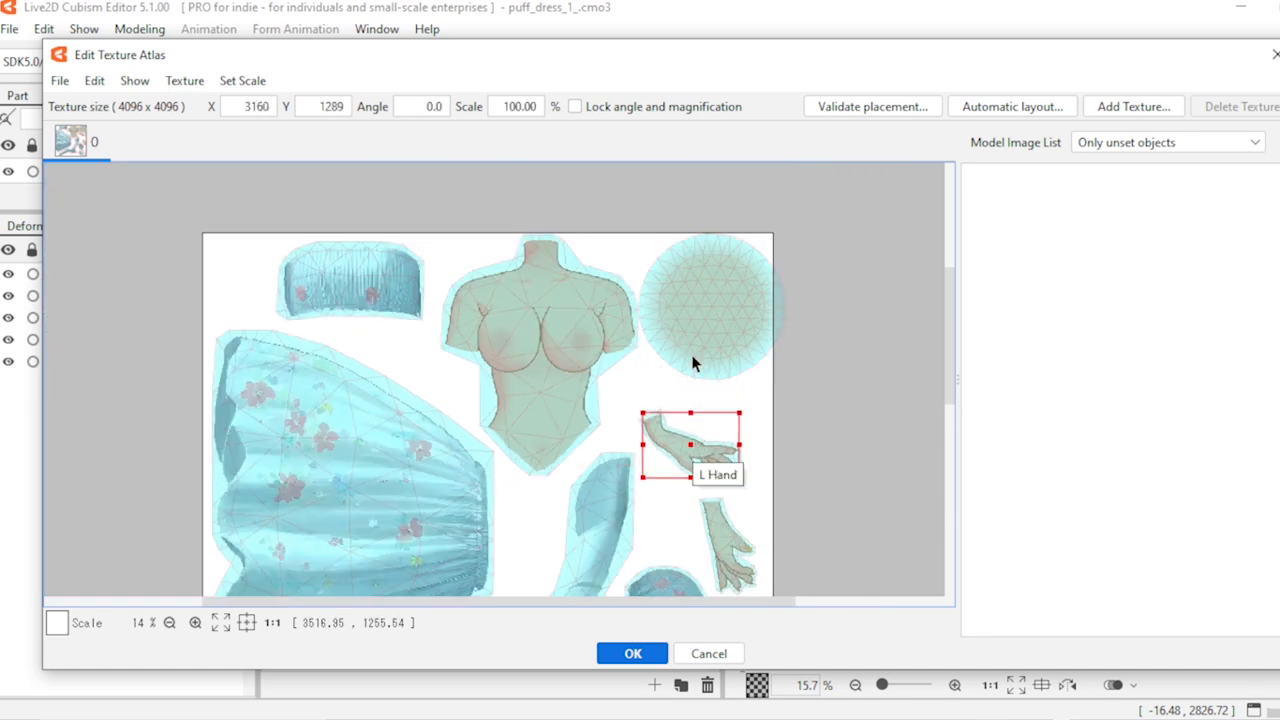
Step: Shrink the Mask image to about 61.56% scale and place it inside the atlas at about X 3311, Y 213
scroll(697, 331, "up", 2)
scroll(676, 357, "down", 2)
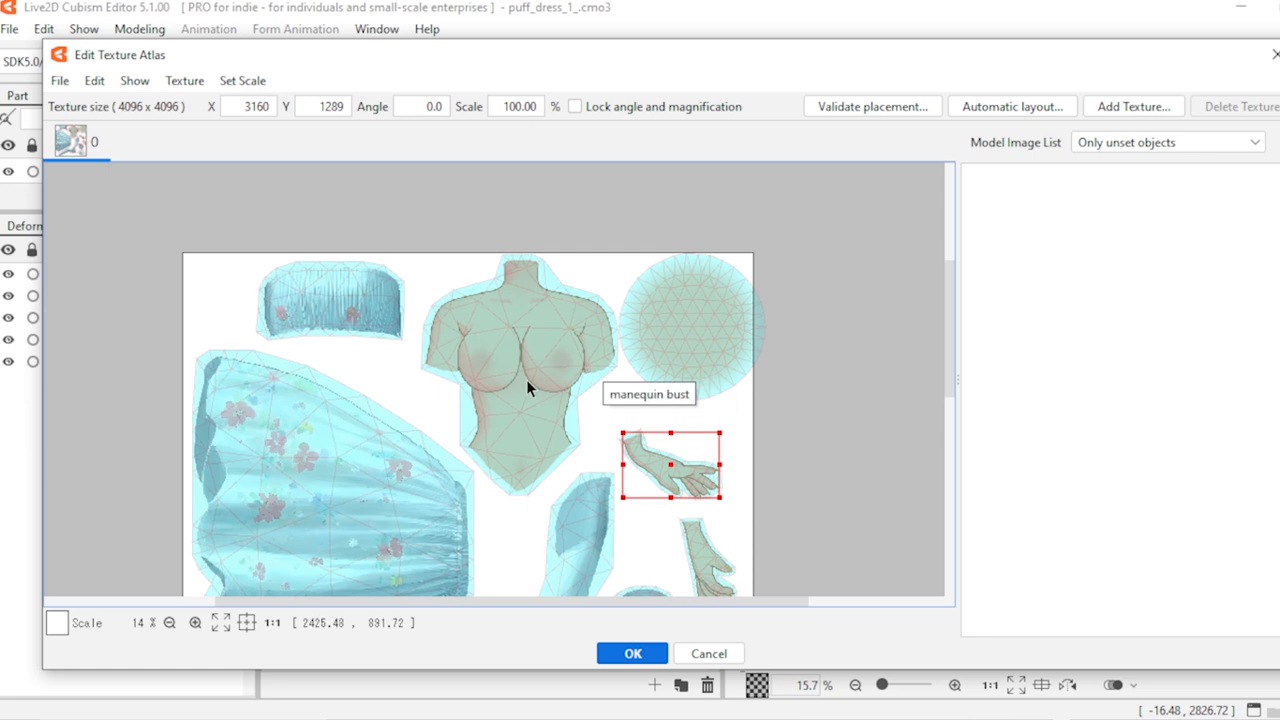
left_click(680, 352)
left_click_drag(621, 254, 677, 308)
left_click_drag(731, 363, 676, 350)
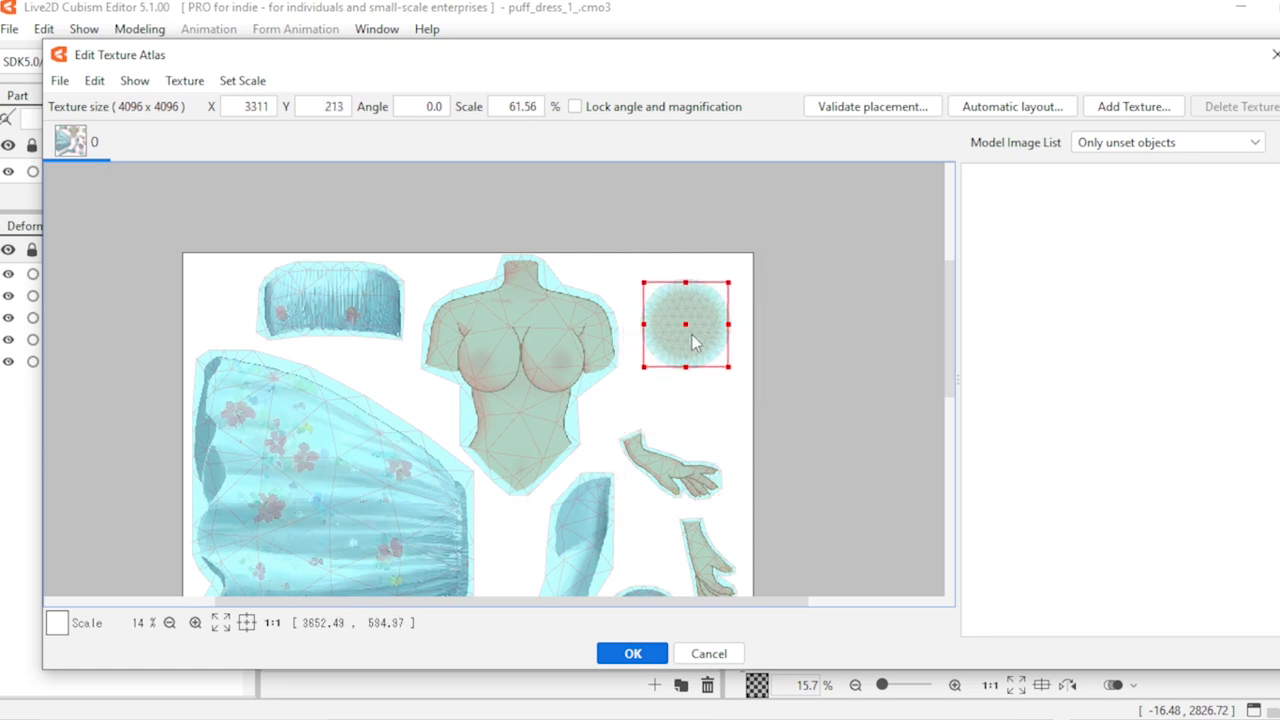
Step: Move manequin bust to about X 1812, Y 54, between Top and the Mask
scroll(538, 332, "up", 3)
left_click(541, 337)
scroll(517, 362, "down", 1)
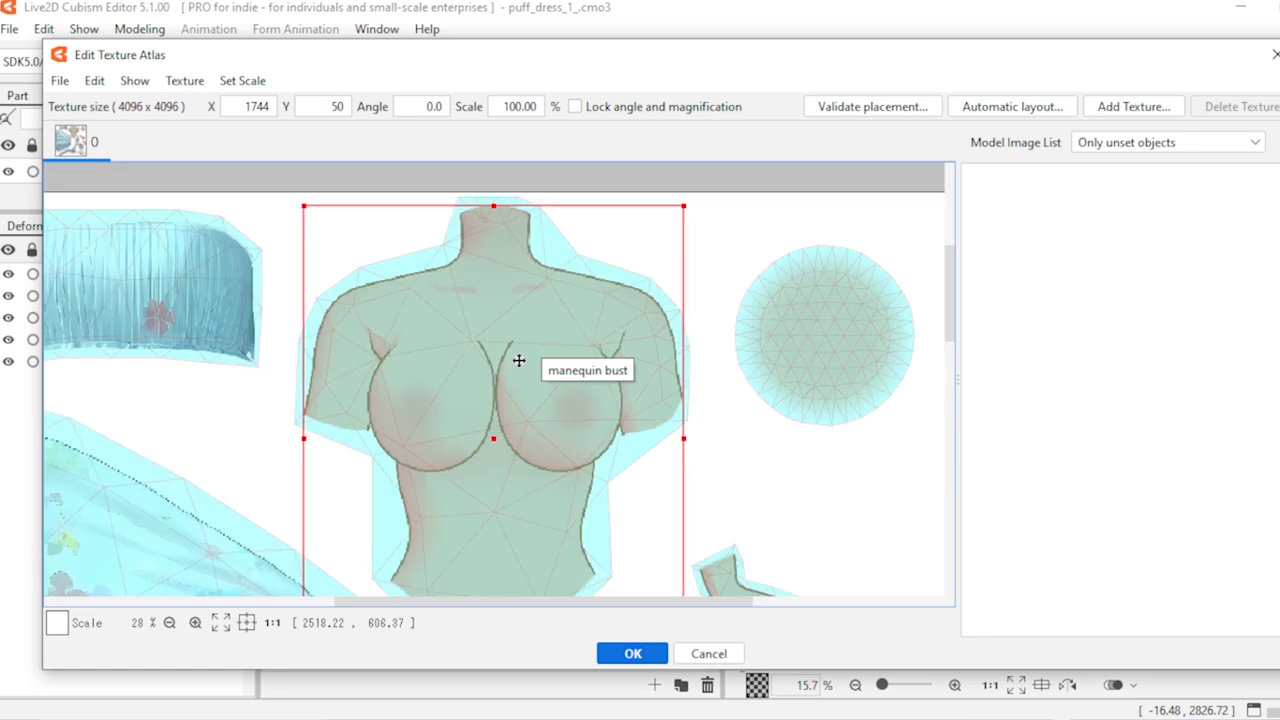
left_click_drag(517, 360, 537, 360)
scroll(537, 362, "down", 2)
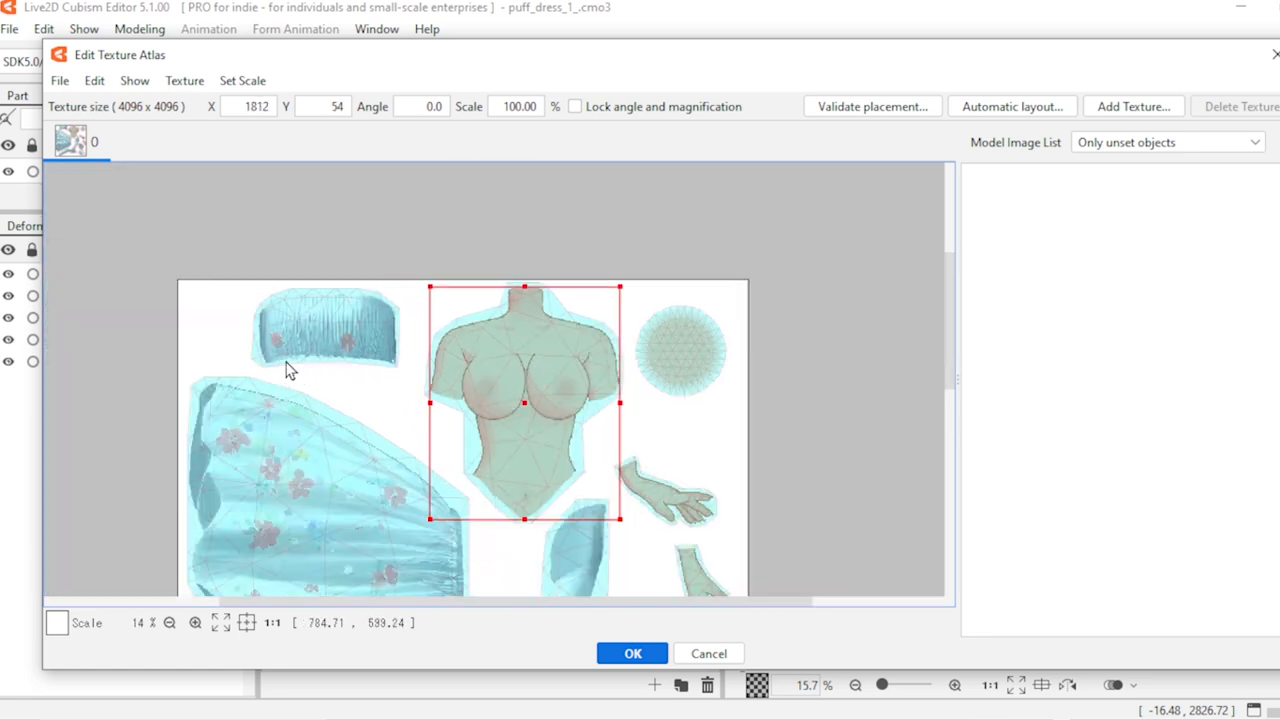
Step: Check the spacing around the skirt and sleeves, and rotate L Sleeve to about 288.3°
scroll(288, 372, "up", 2)
scroll(390, 410, "down", 3)
scroll(371, 533, "up", 4)
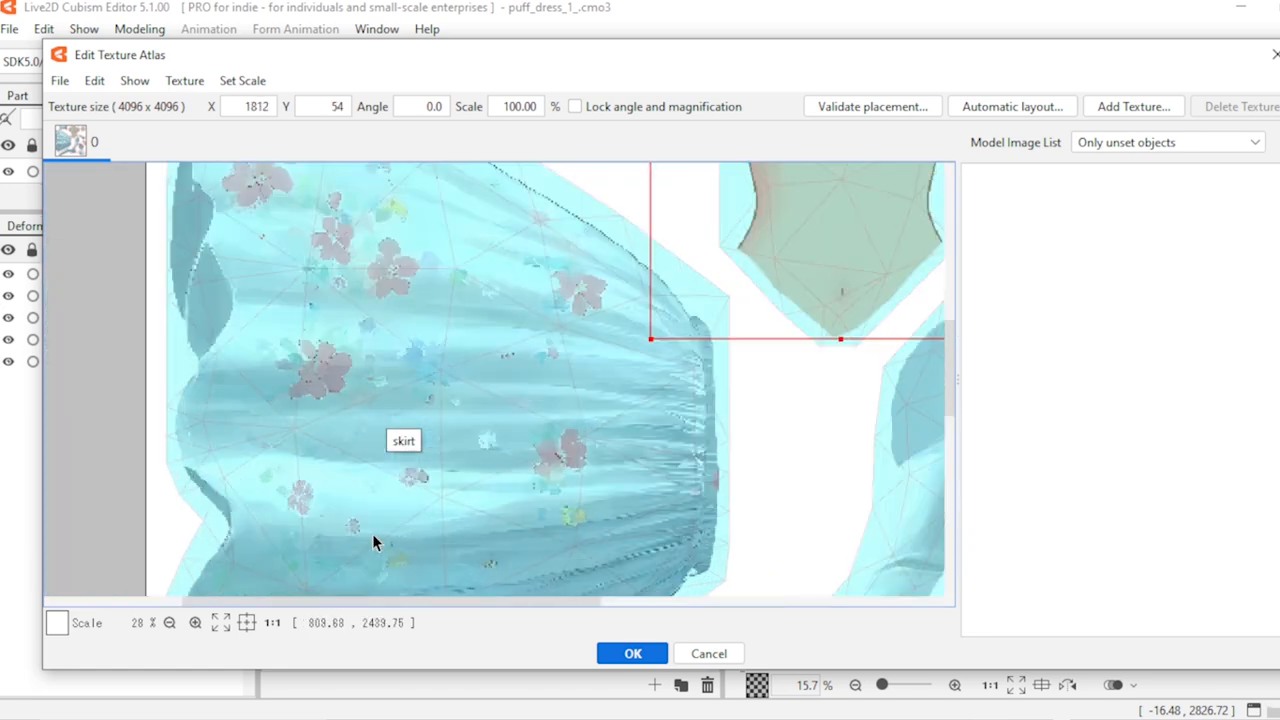
scroll(371, 400, "down", 4)
scroll(407, 503, "up", 3)
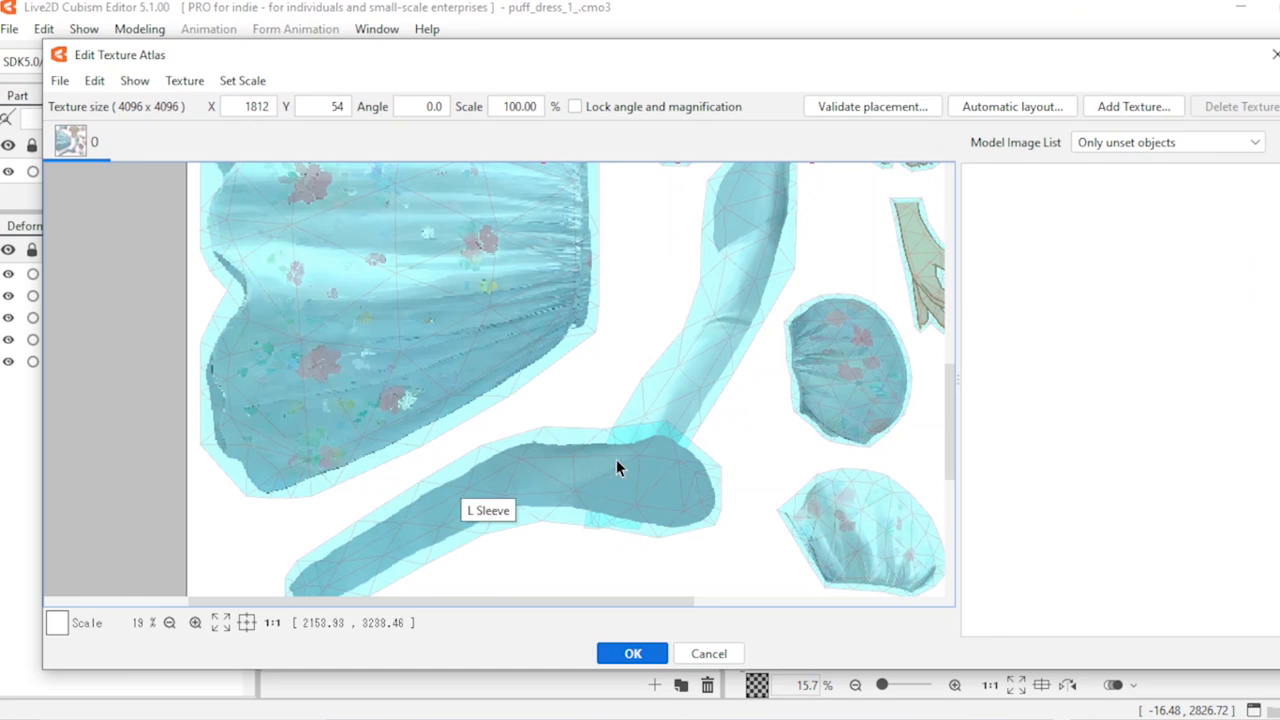
scroll(617, 468, "down", 2)
left_click(643, 482)
scroll(610, 520, "up", 2)
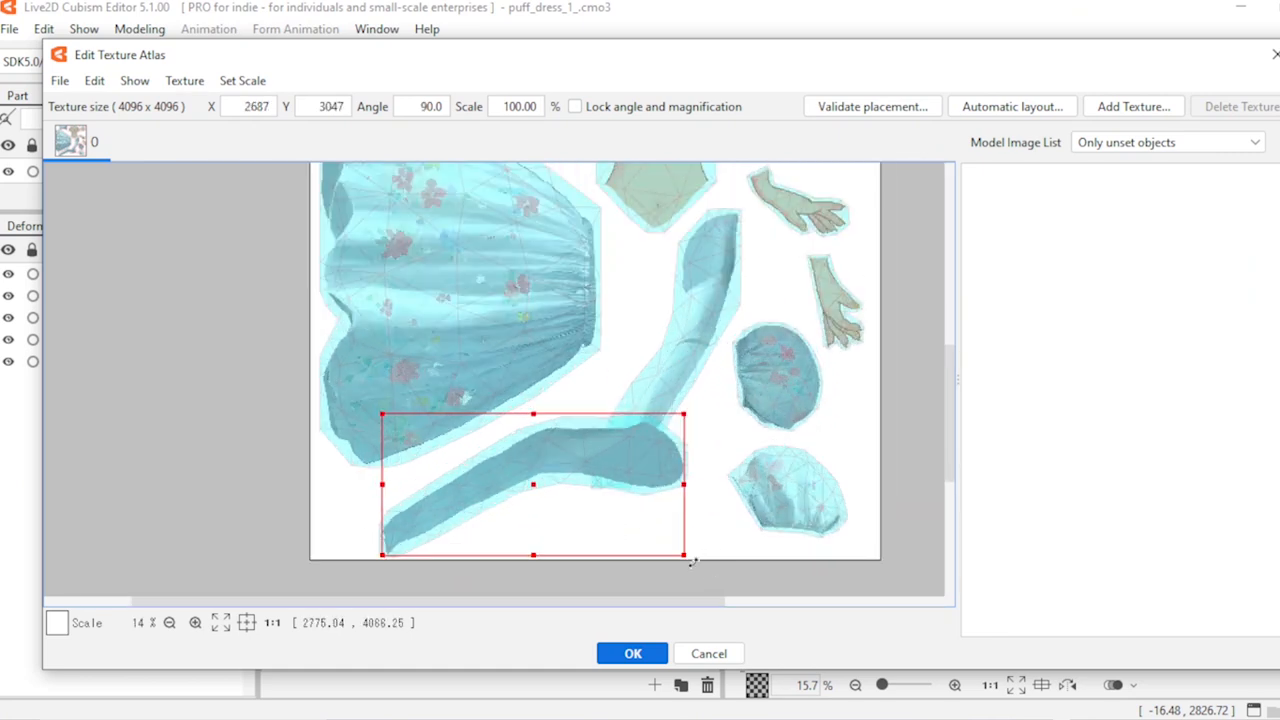
left_click_drag(689, 560, 386, 352)
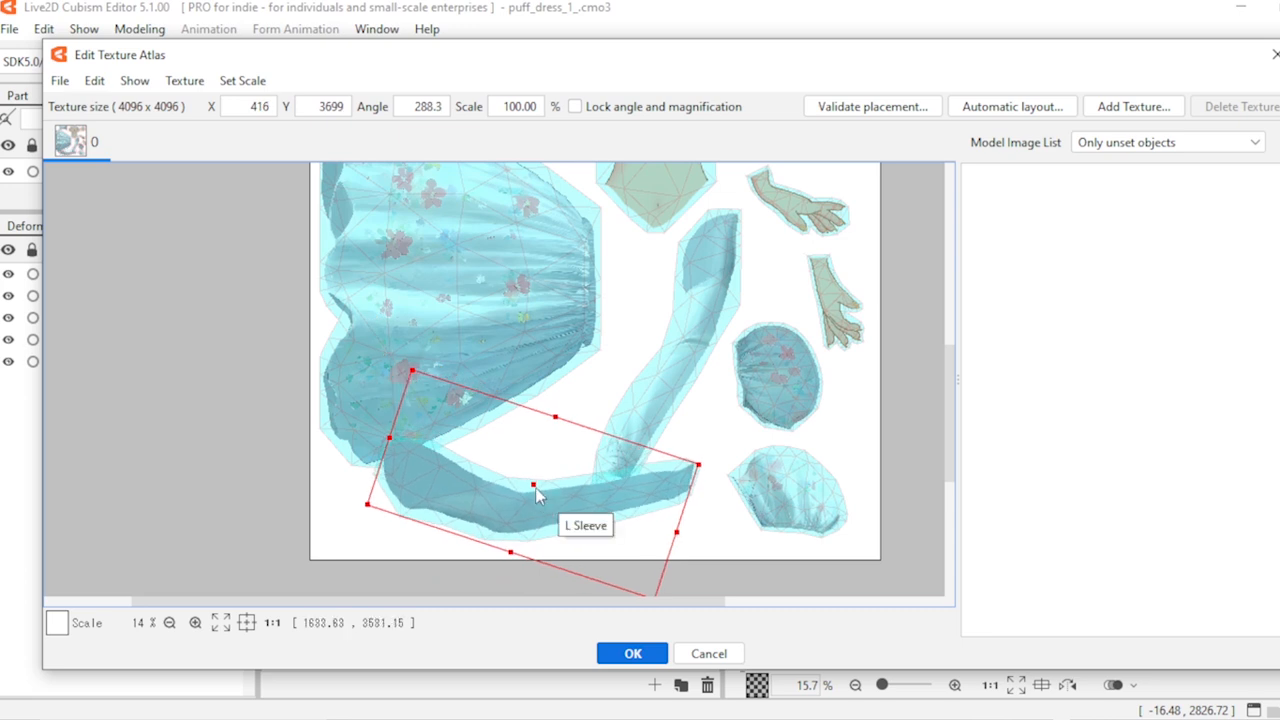
Step: Move L Sleeve to about X 580, Y 3770, and rotate R Sleeve to about 15.9° between the skirt and the puffs
mouse_move(535, 493)
left_mouse_down()
mouse_move(540, 508)
mouse_move(557, 503)
left_mouse_up()
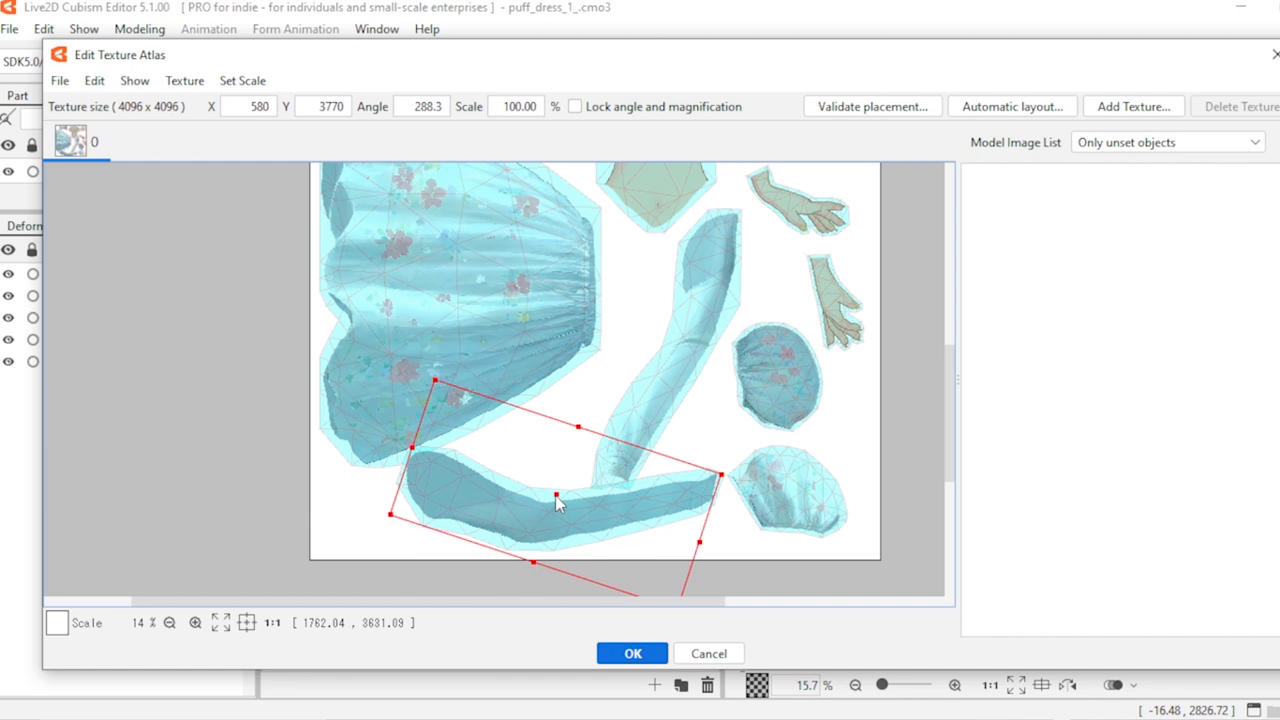
left_click(674, 400)
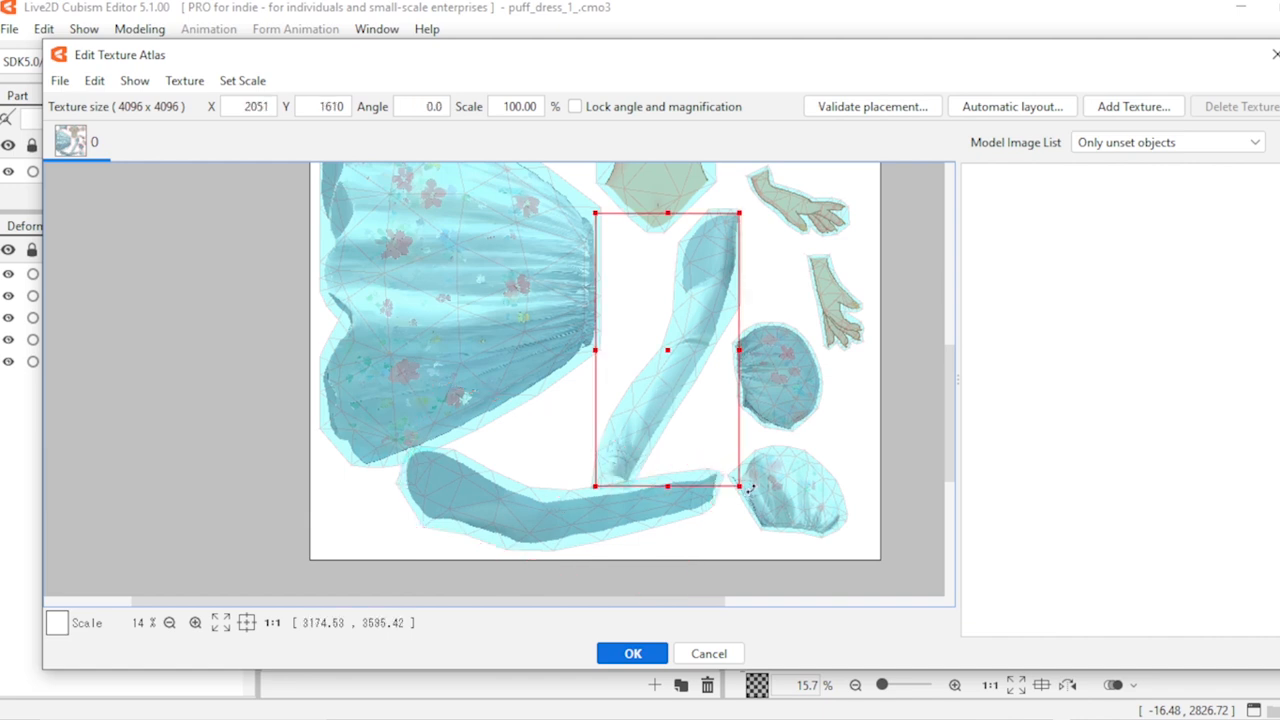
left_click_drag(731, 492, 703, 487)
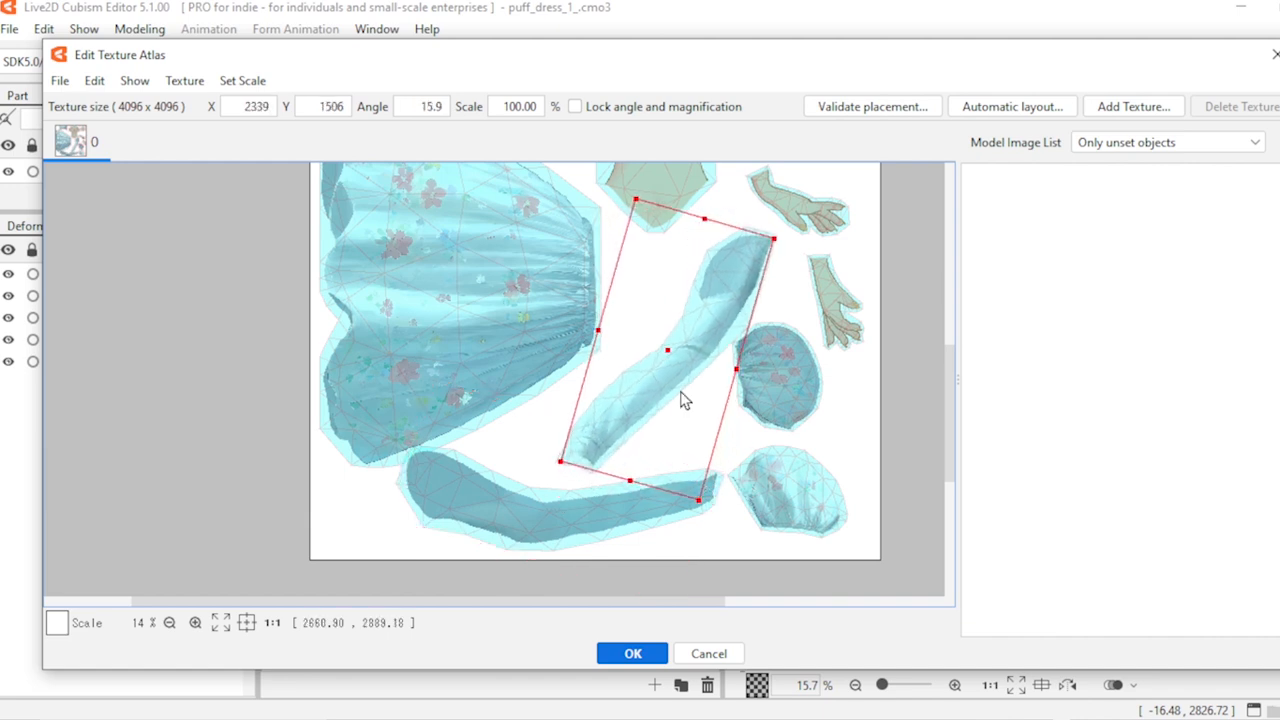
left_click_drag(674, 366, 660, 354)
Step: Rotate L Sleeve to about 278.6° and place it below the skirt at about X 657, Y 3938
left_click(587, 502)
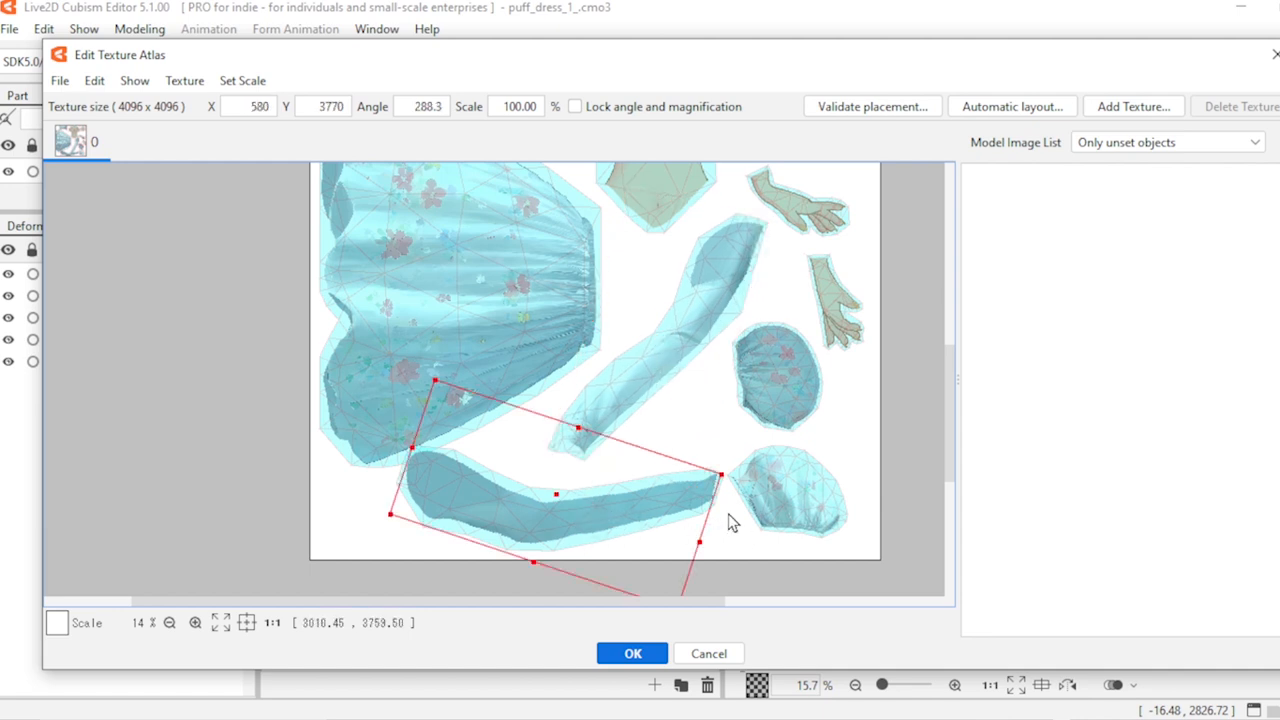
left_click_drag(733, 470, 737, 440)
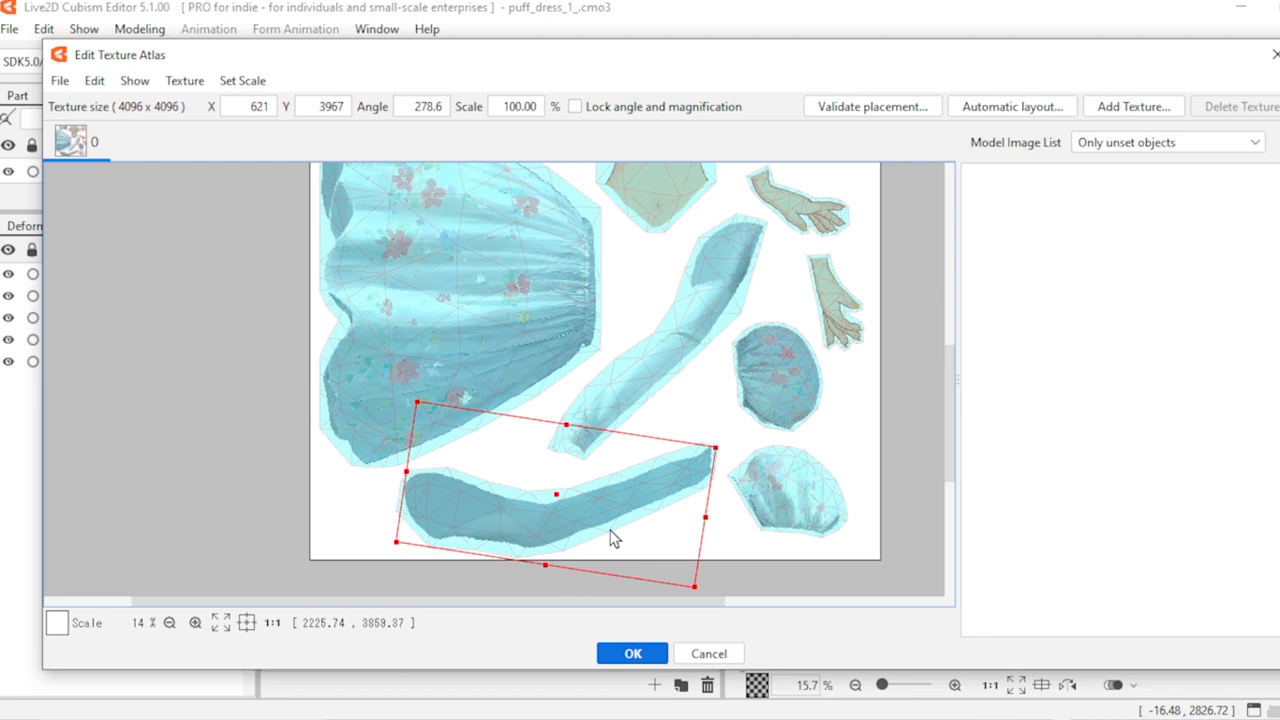
left_click_drag(557, 501, 563, 498)
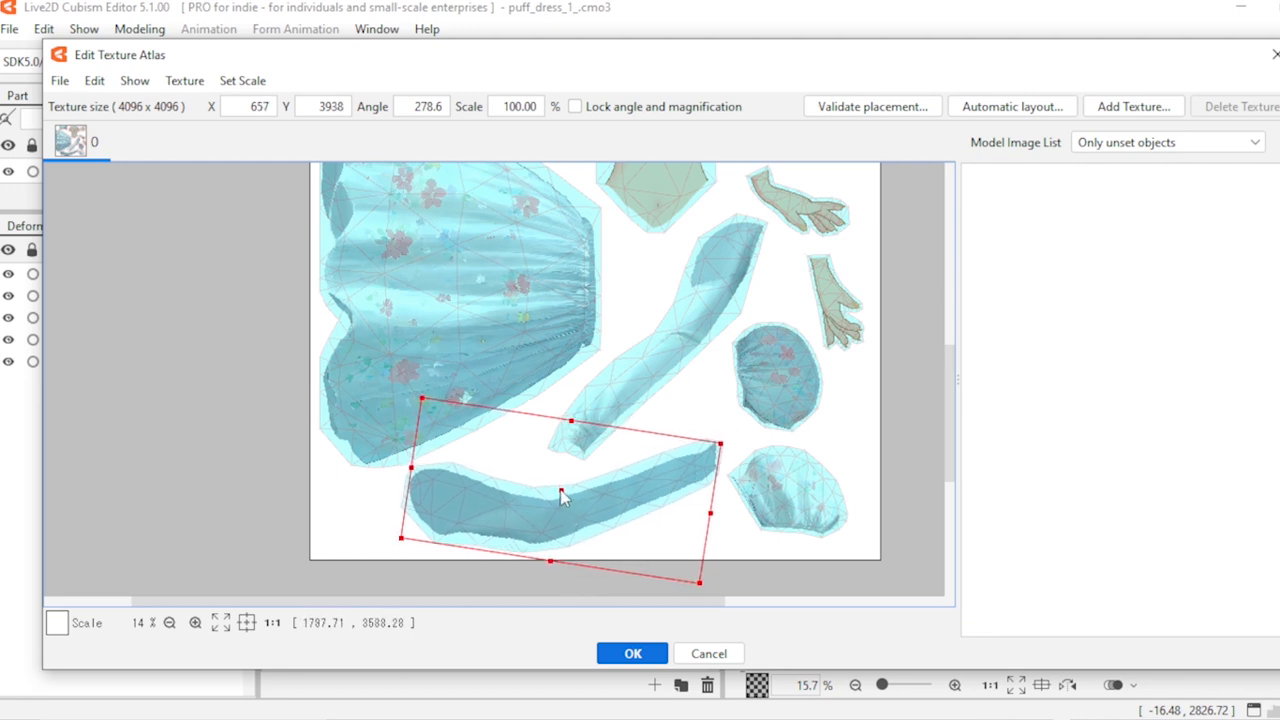
Step: Check the spacing of all parts across the texture atlas and apply the layout
left_click(772, 500)
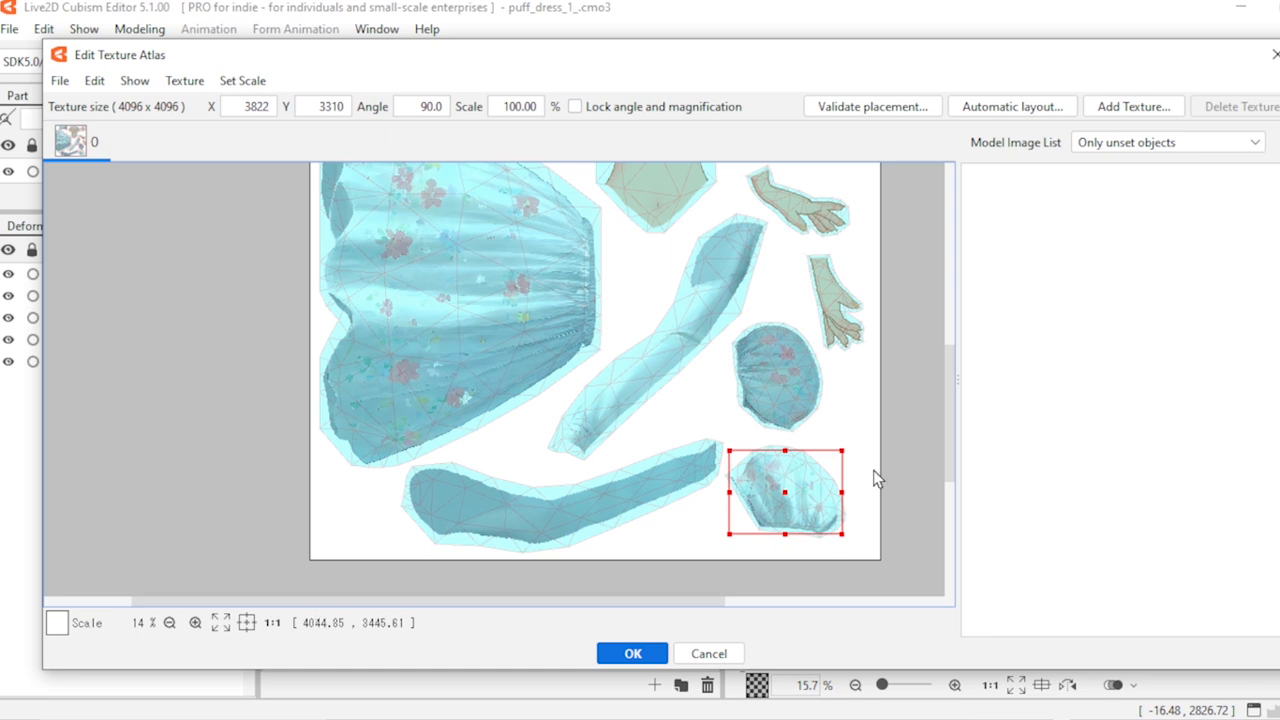
scroll(880, 482, "down", 3)
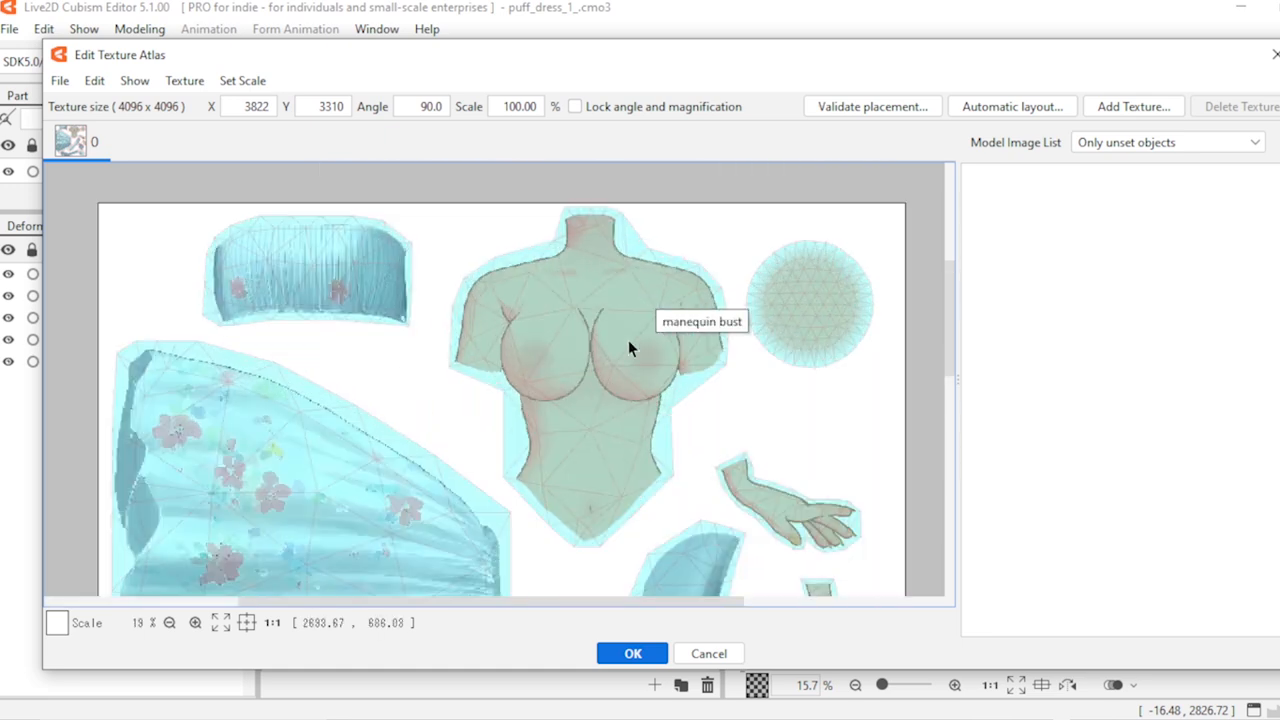
scroll(627, 342, "down", 3)
scroll(597, 537, "up", 2)
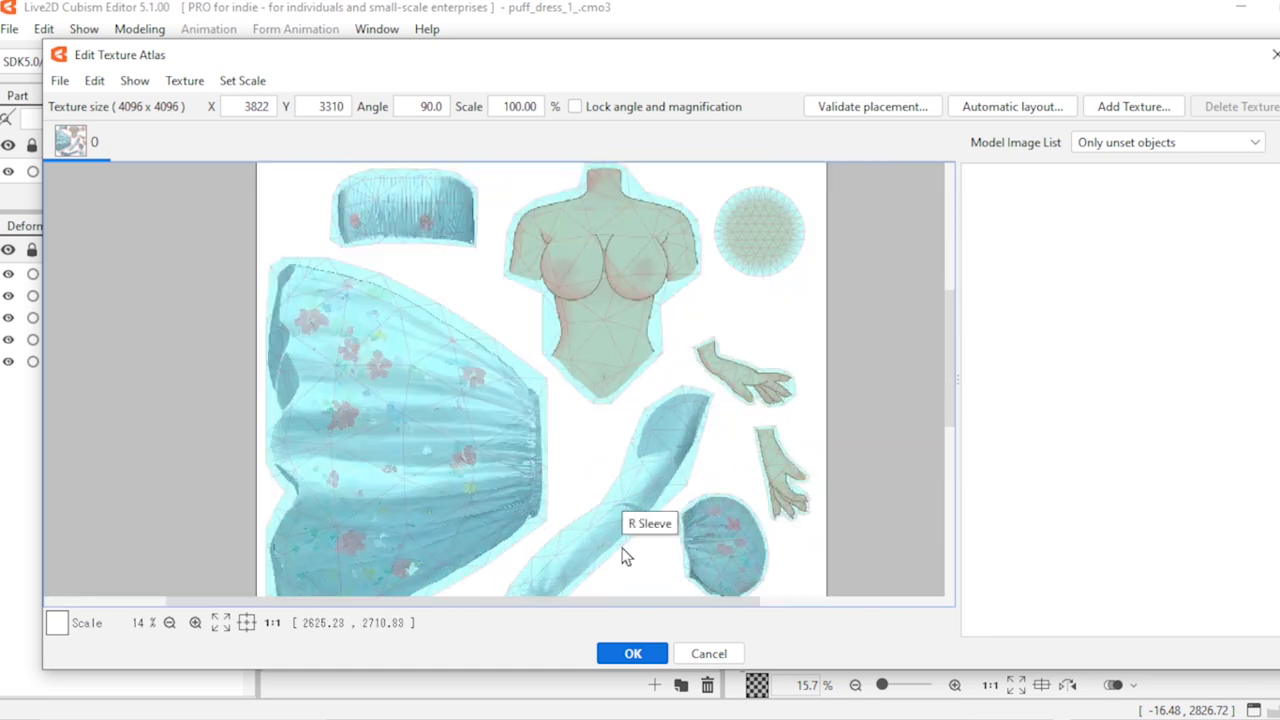
left_click(633, 656)
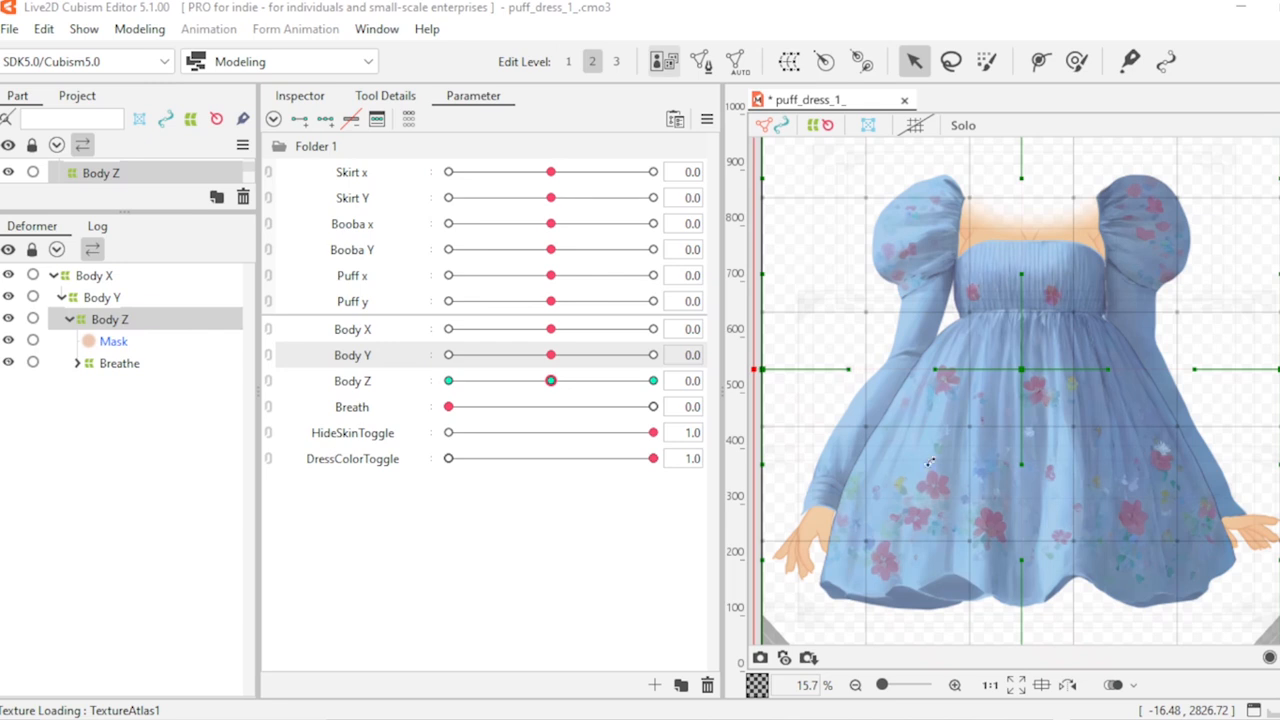
left_click(9, 29)
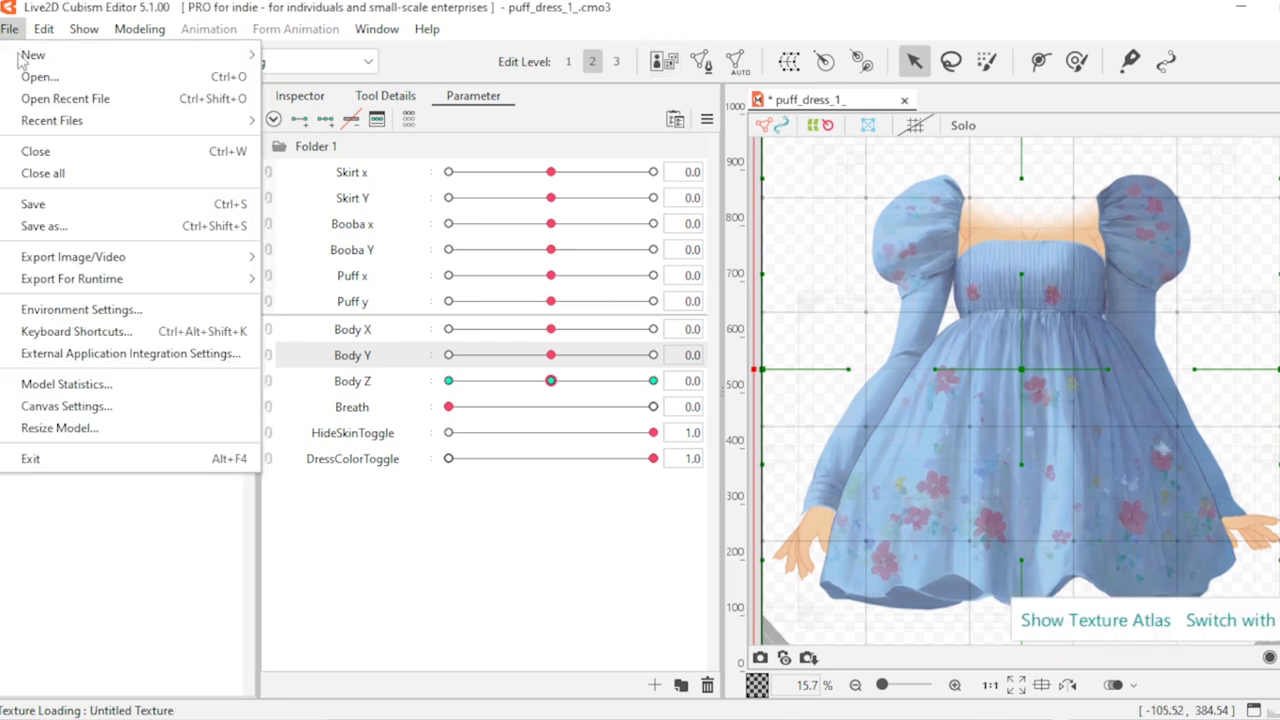
mouse_move(110, 282)
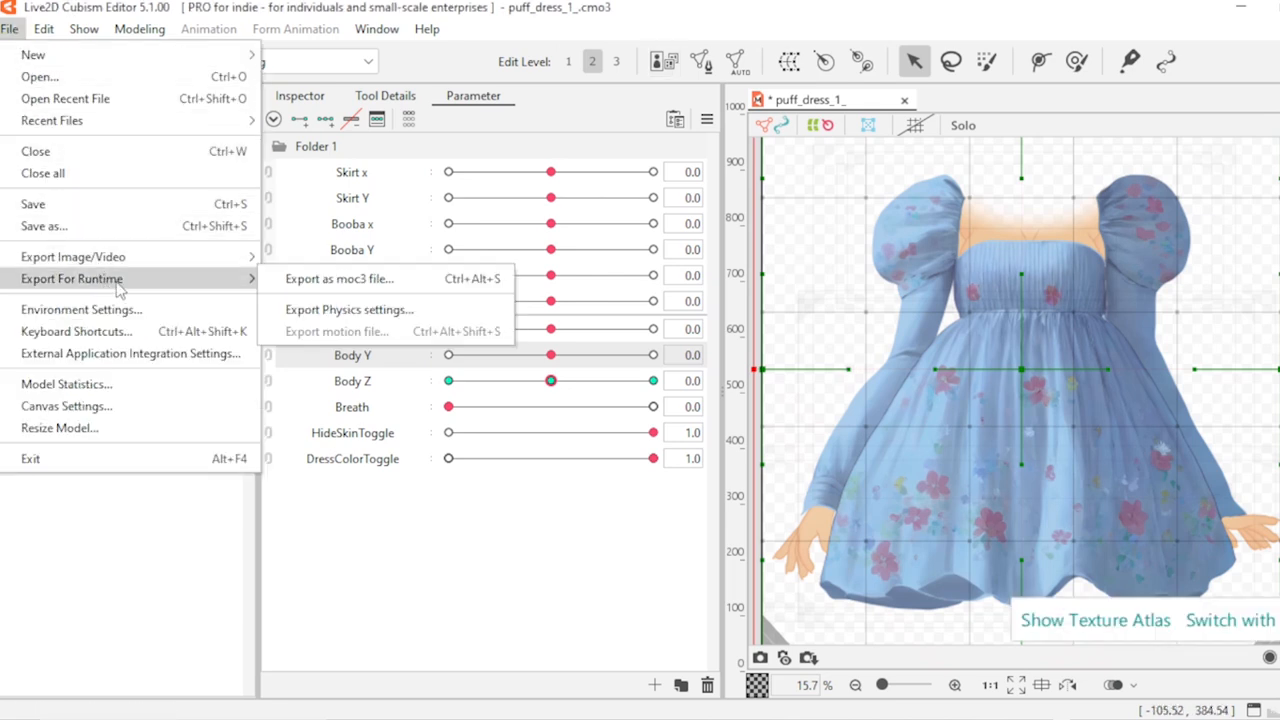
left_click(364, 285)
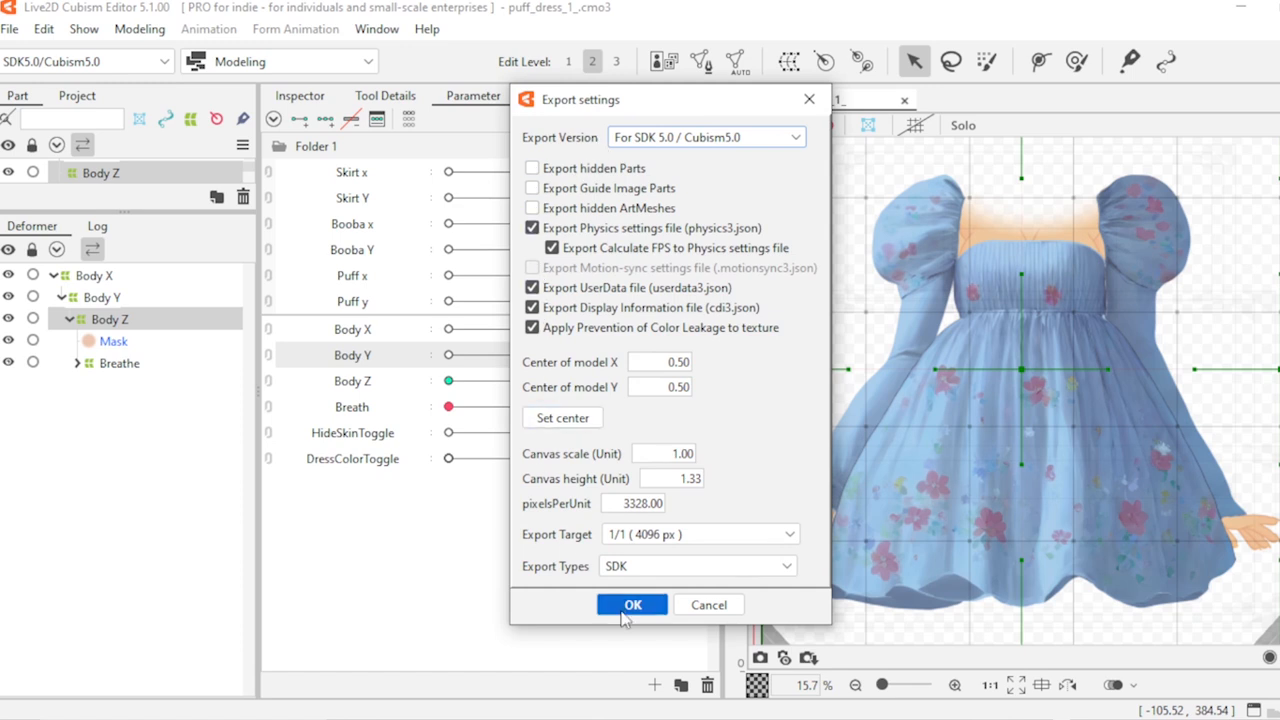
left_click(634, 606)
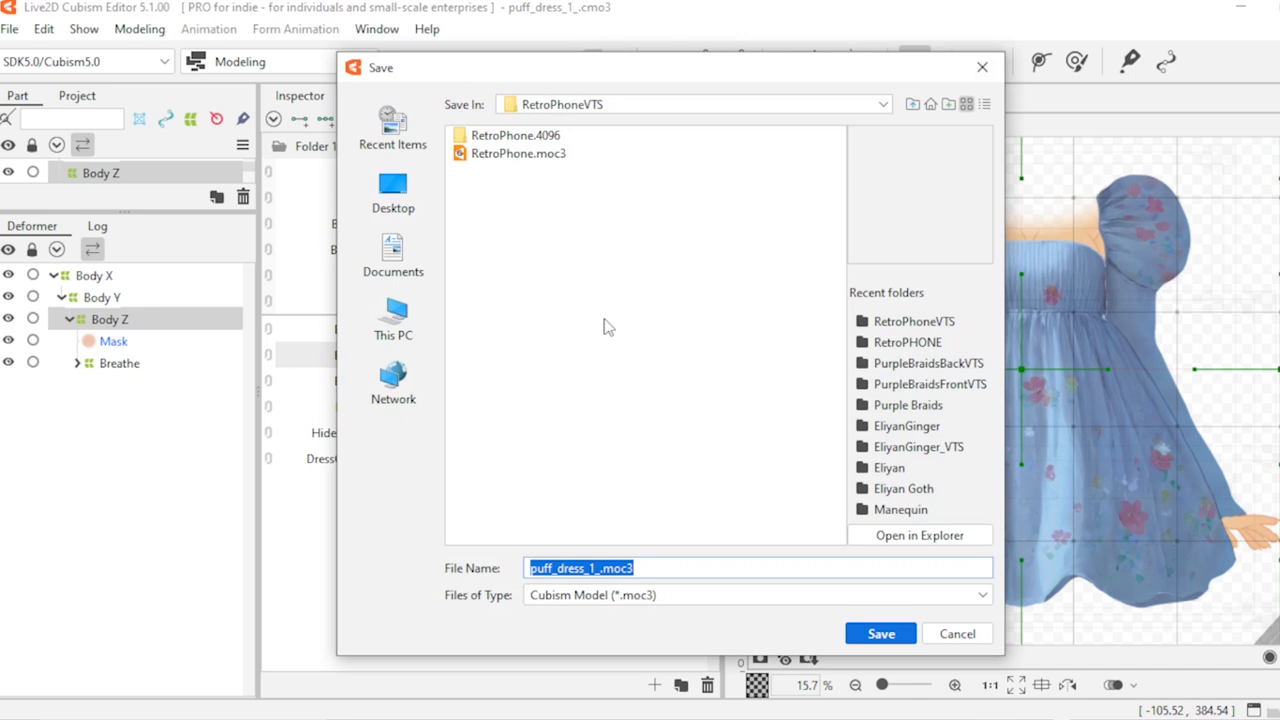
left_click_drag(689, 65, 682, 138)
left_click(950, 697)
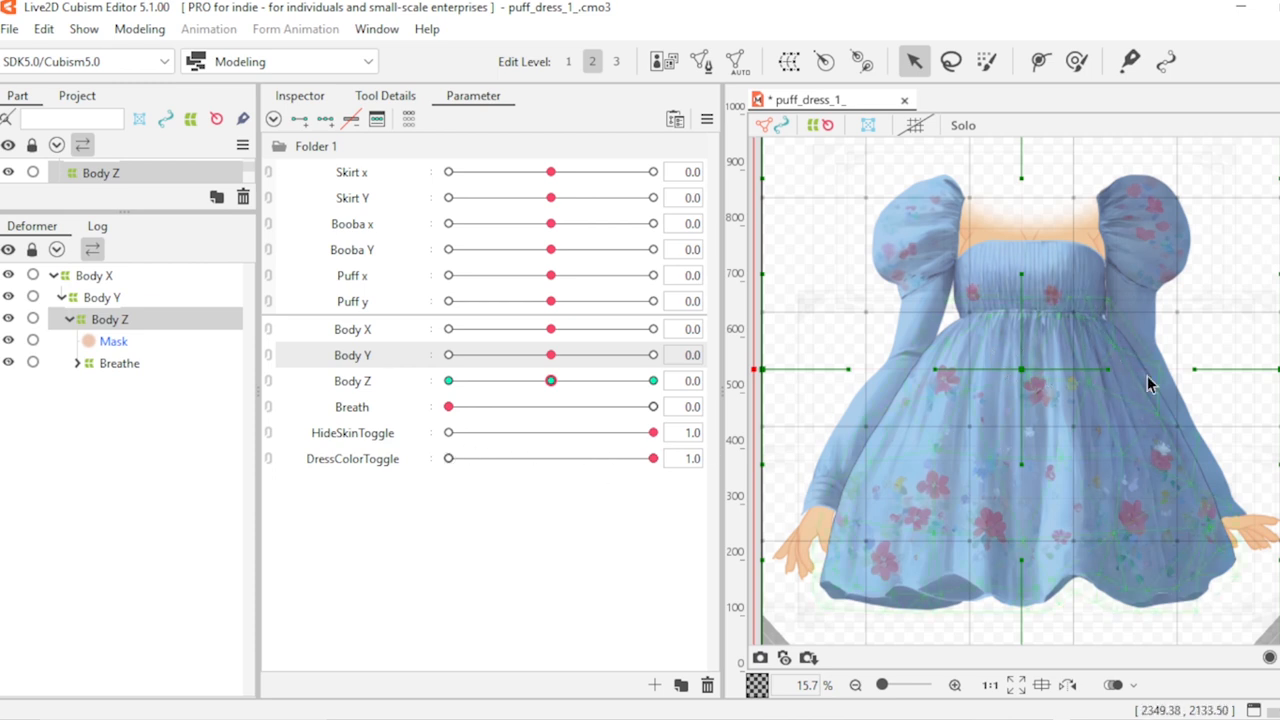
Step: Set the HideSkinToggle and DressColorToggle parameters to 0.0
left_click_drag(653, 432, 408, 449)
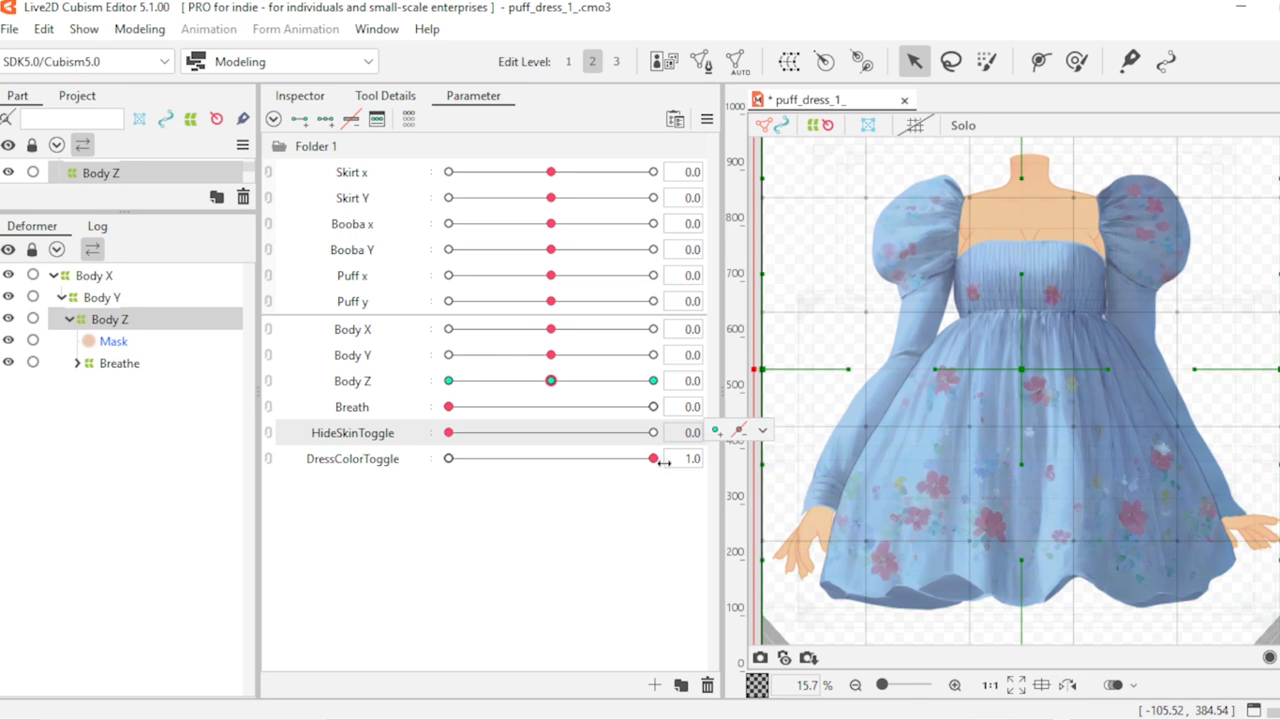
left_click_drag(653, 459, 429, 471)
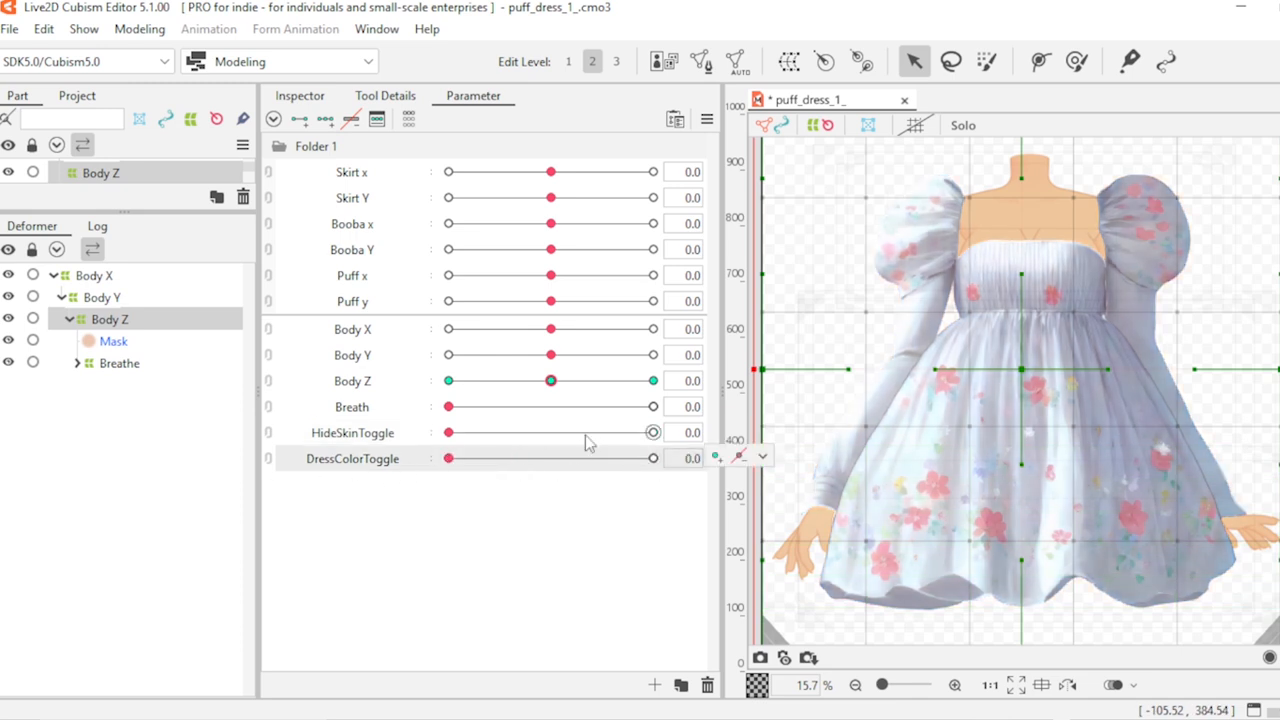
left_click_drag(449, 432, 350, 543)
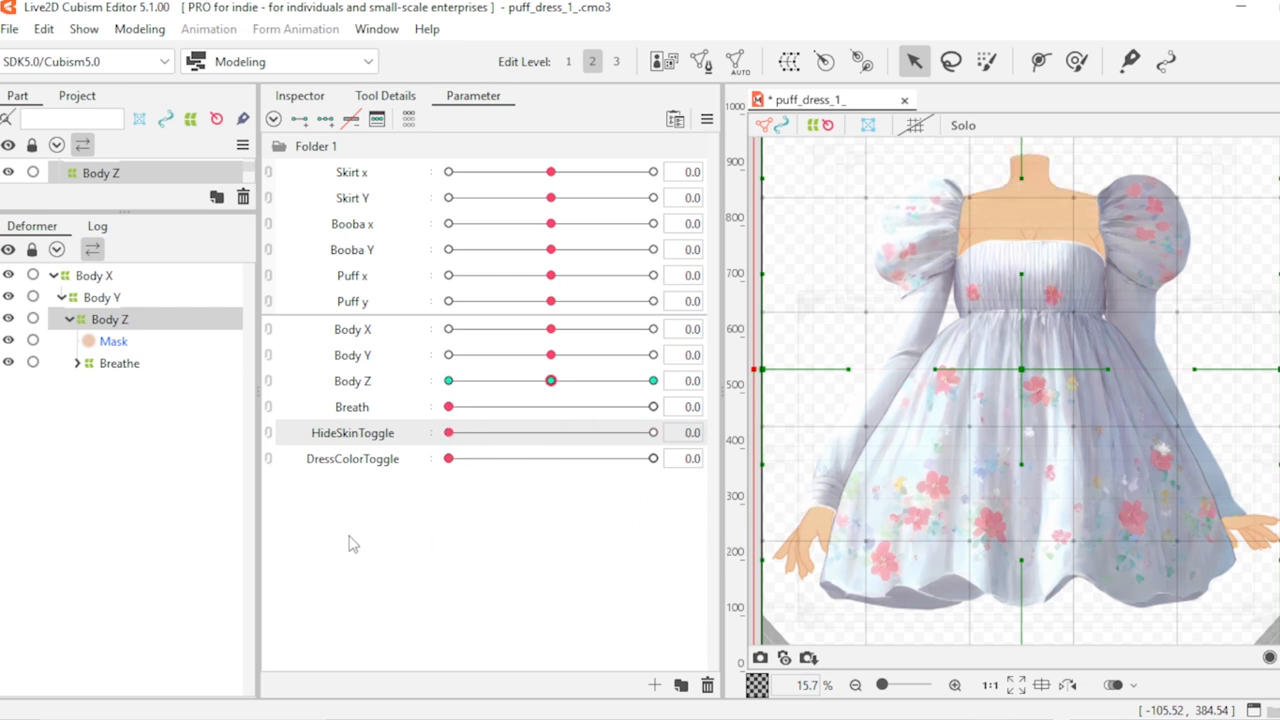
Step: Start a runtime moc3 export for SDK 5.0 / Cubism5.0 with a 1/1 (4096 px) export target
left_click(14, 30)
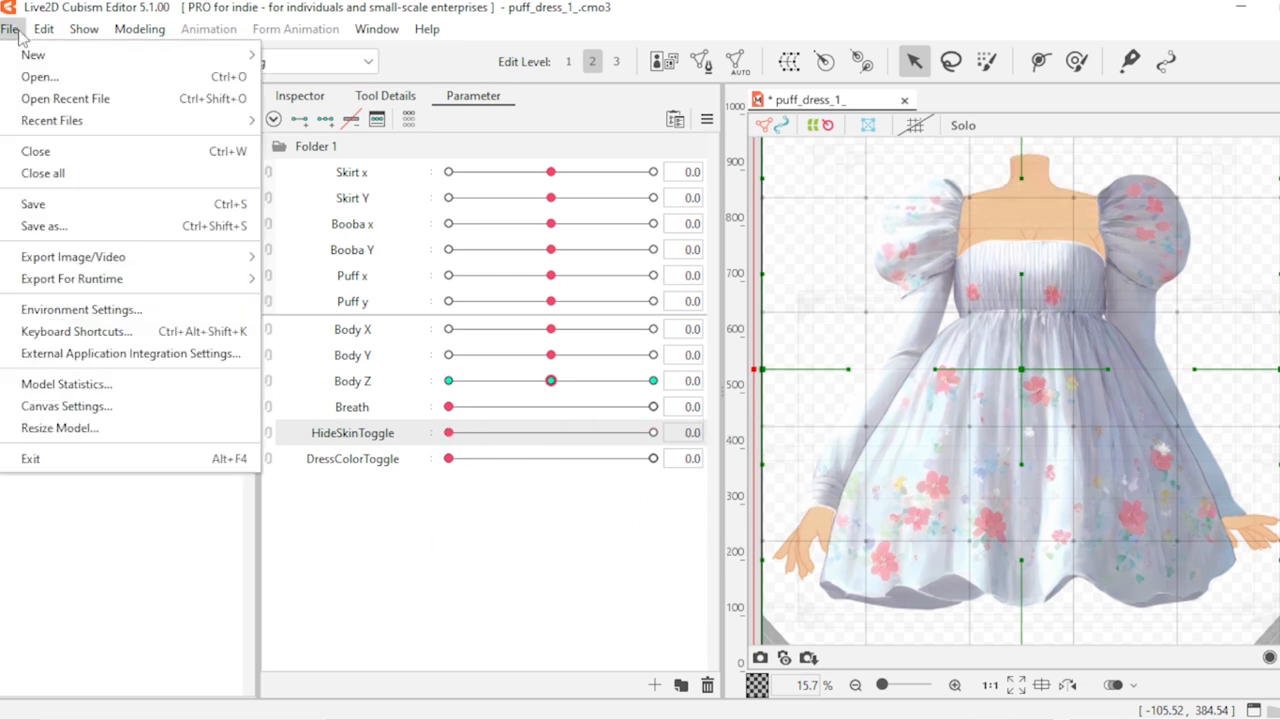
mouse_move(98, 284)
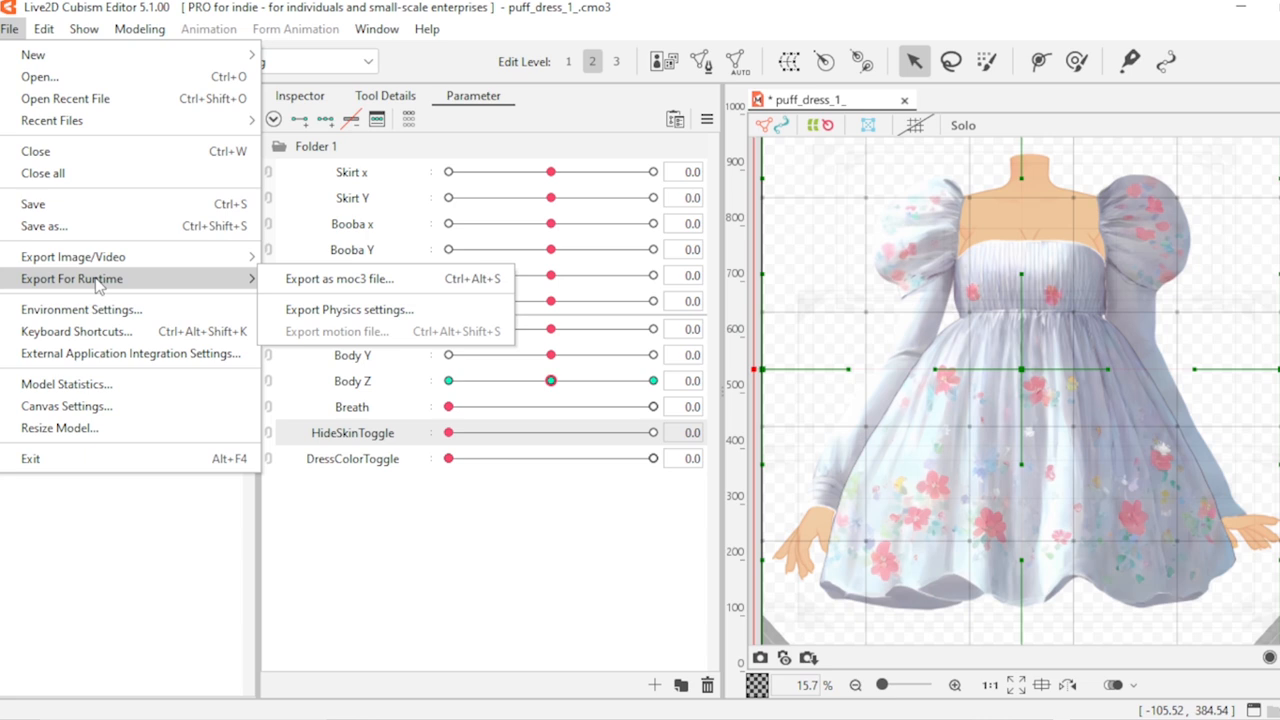
left_click(318, 283)
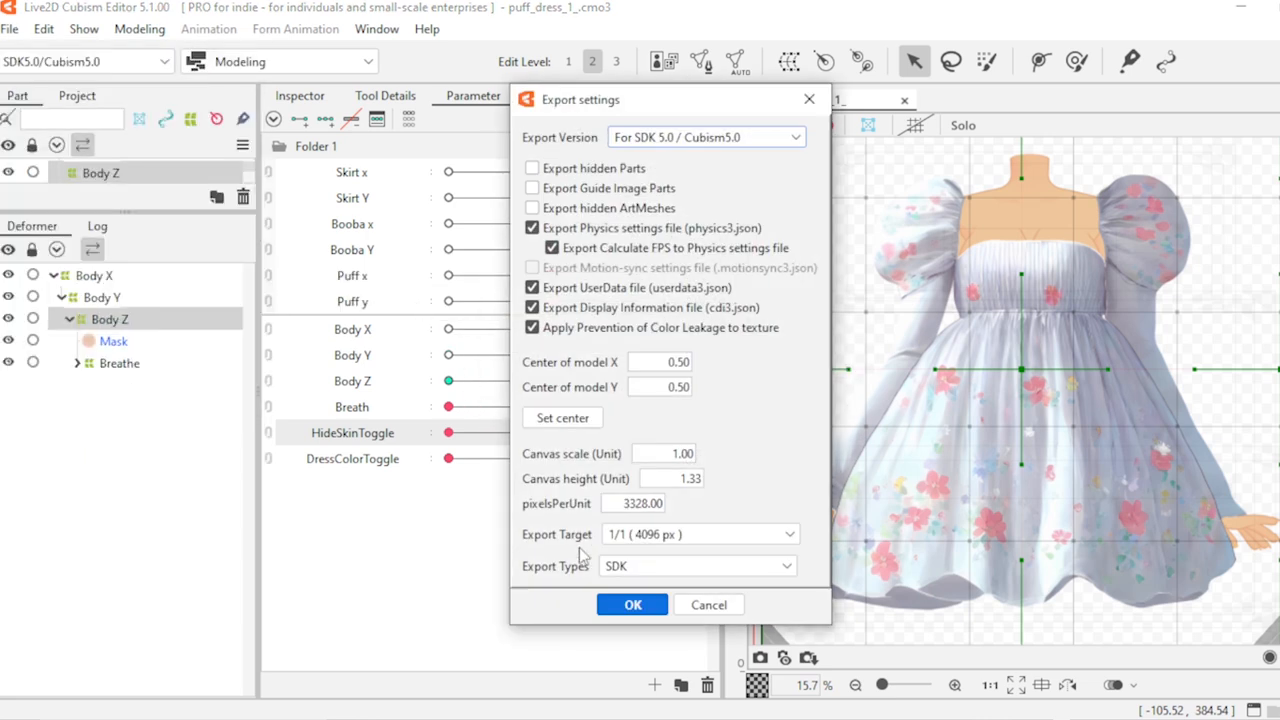
left_click(630, 605)
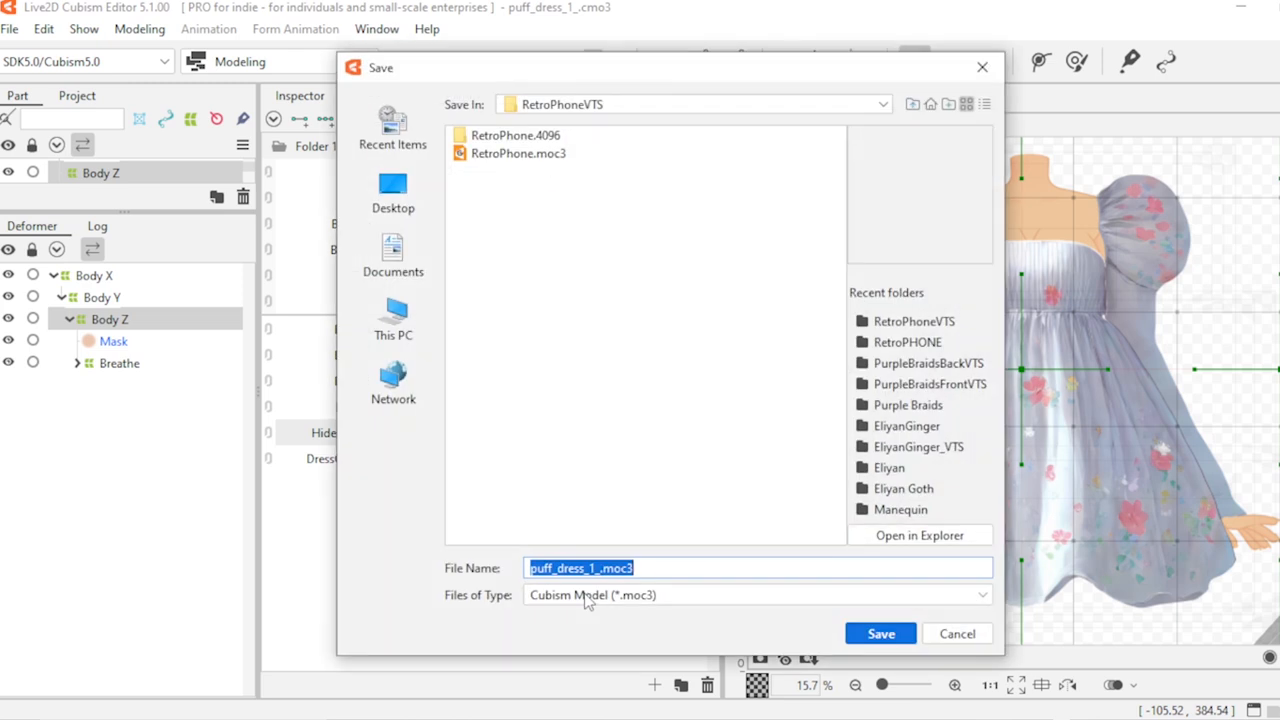
Step: Create a folder named PuffDressEditVTS on the Desktop for the exported files
left_click(526, 108)
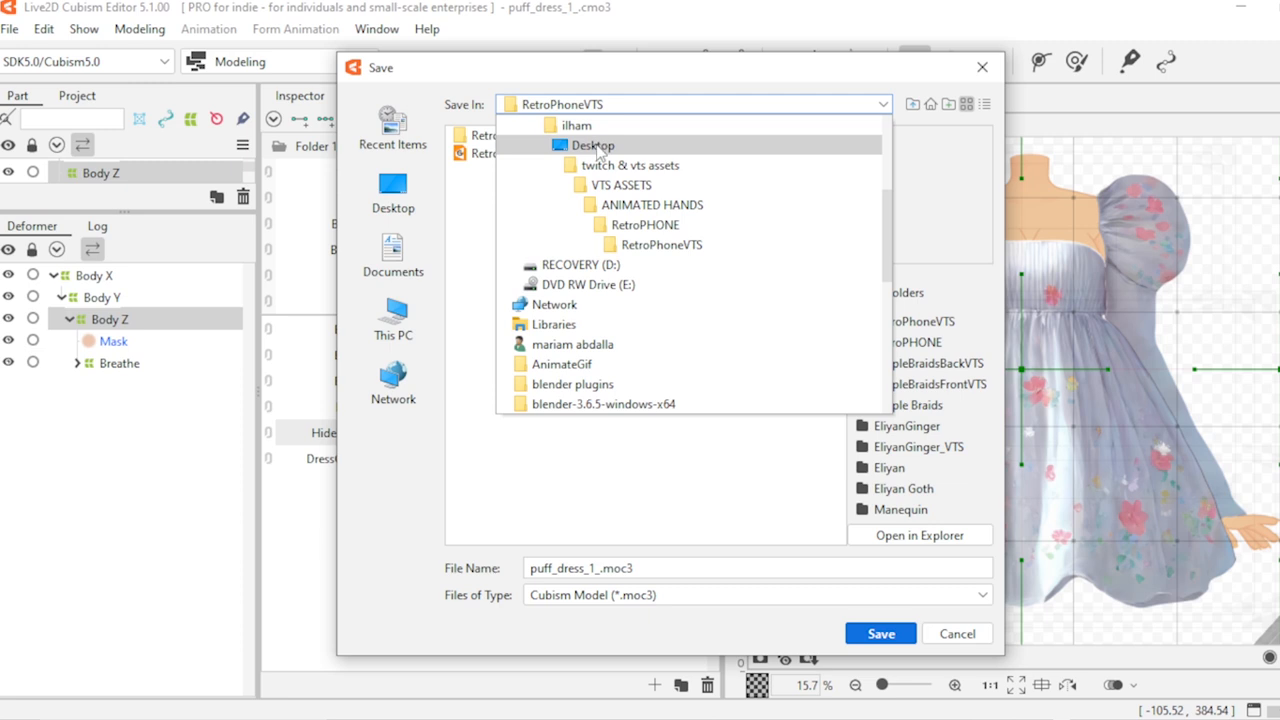
left_click(593, 145)
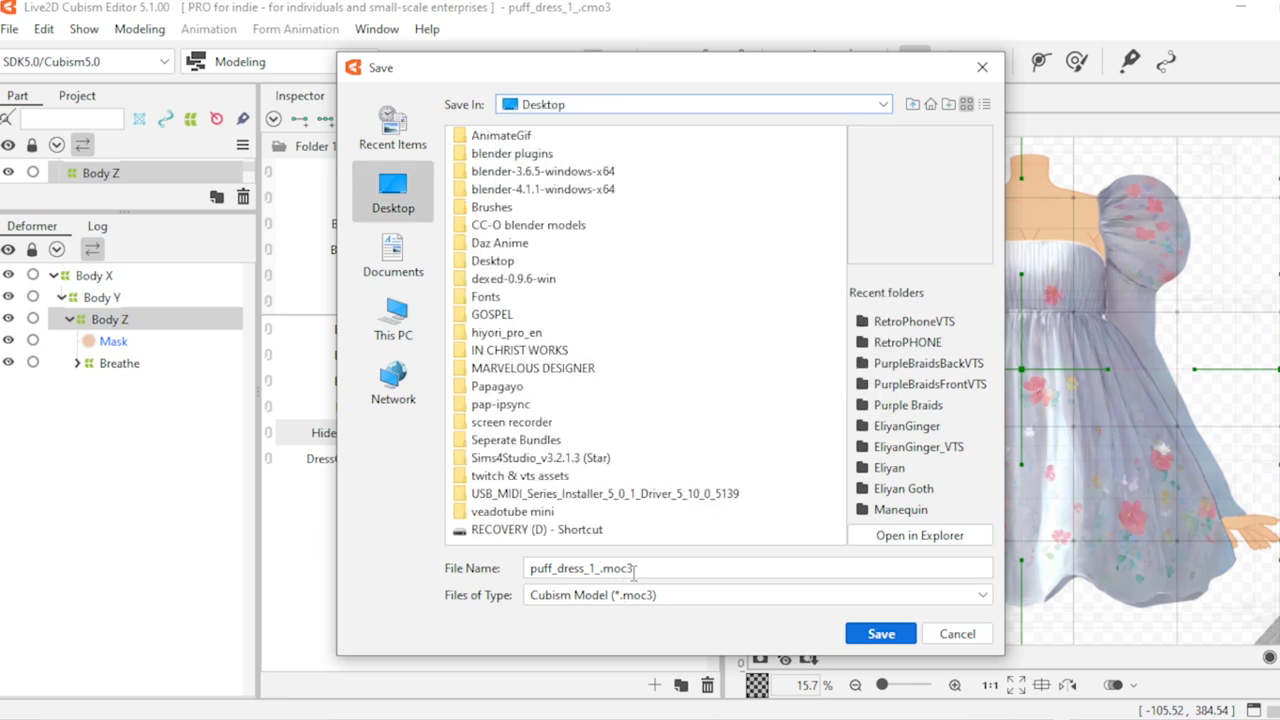
right_click(711, 356)
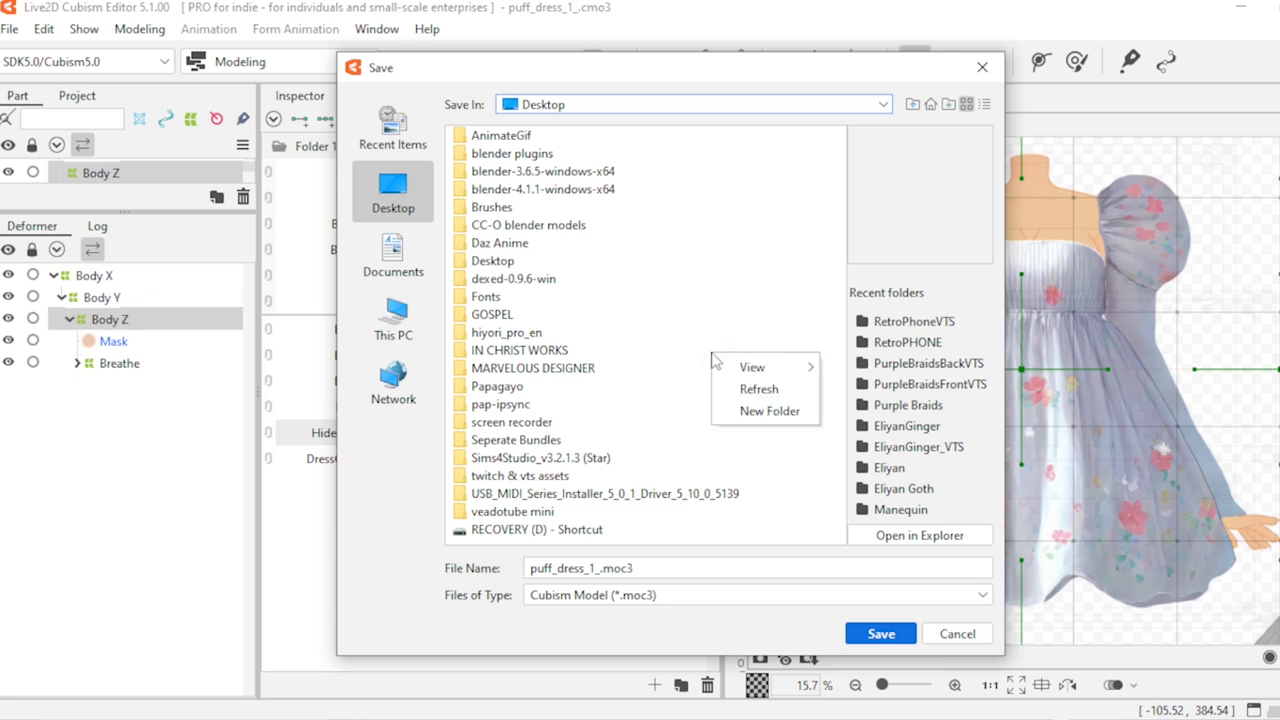
left_click(769, 411)
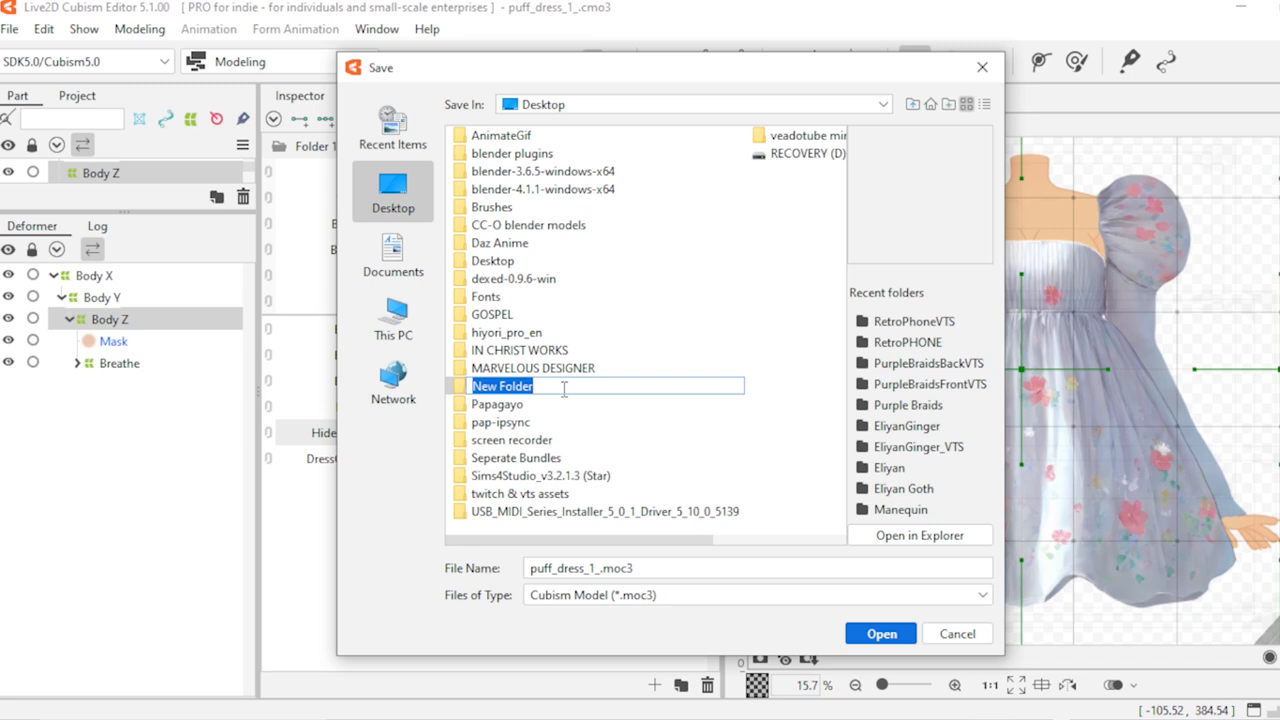
type("PuffDressEditVTS")
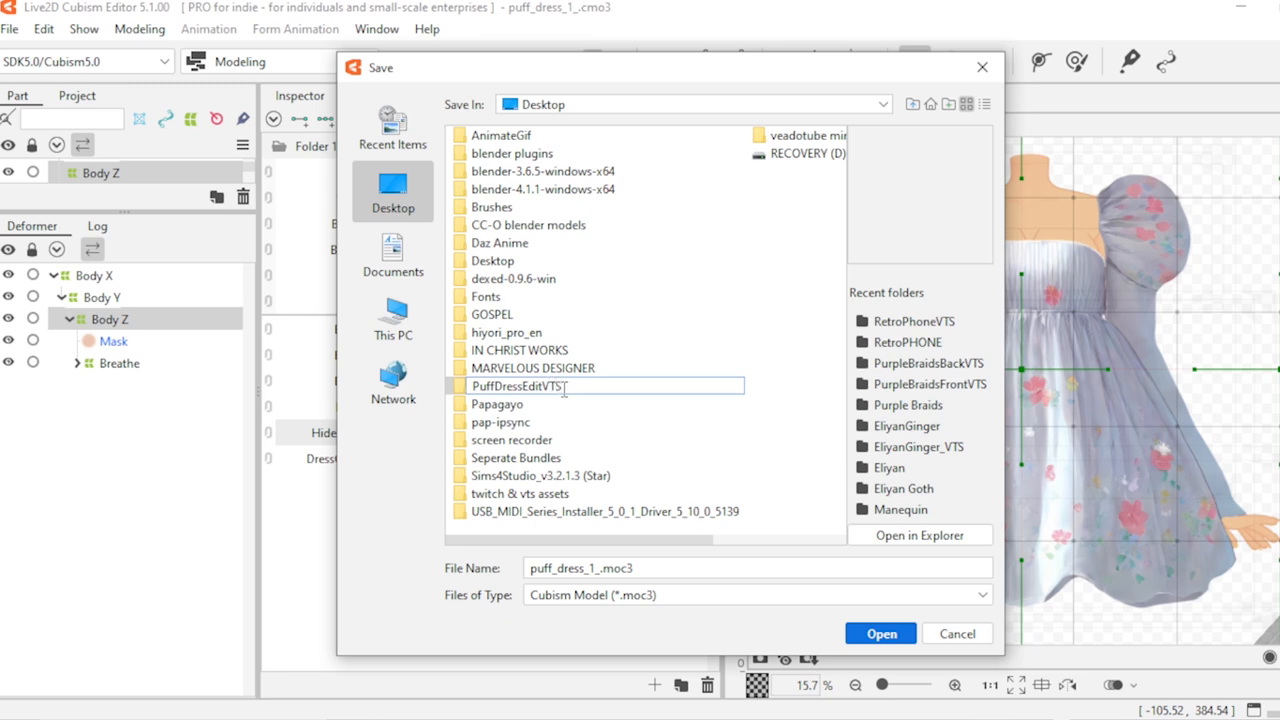
key("Return")
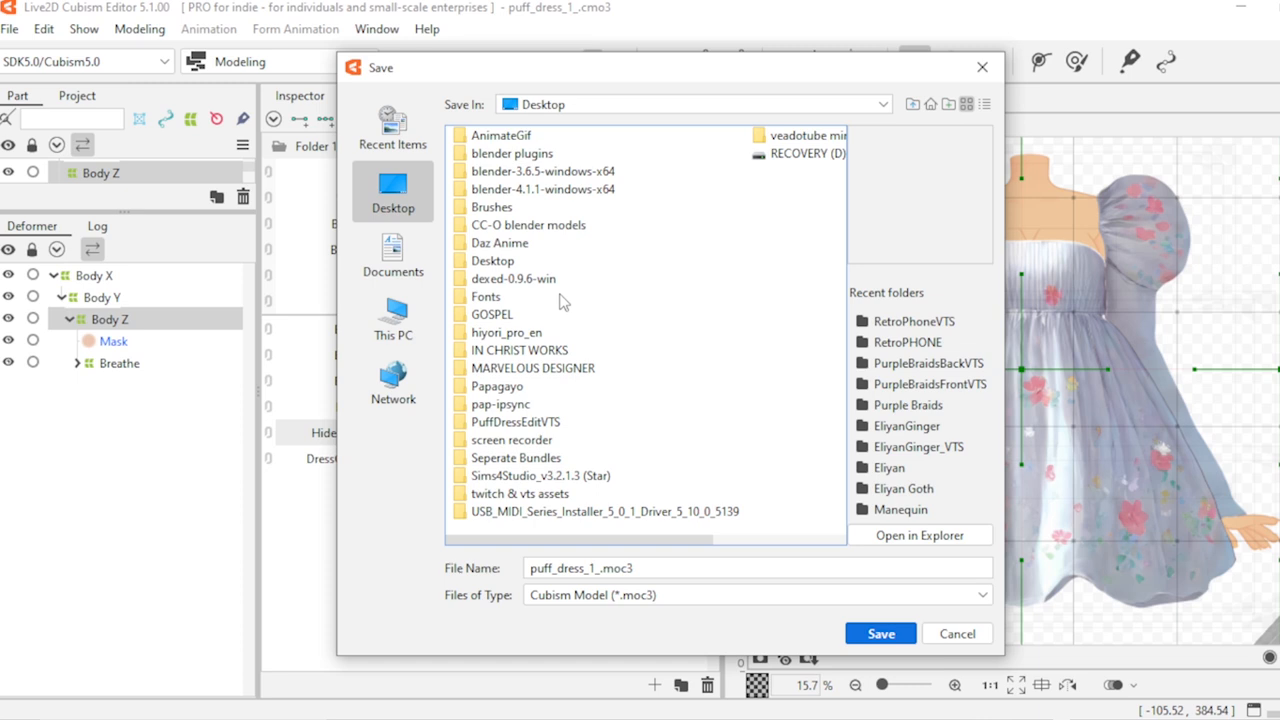
Step: Save the exported model as puff_dress_1_.moc3 inside the PuffDressEditVTS folder
scroll(563, 303, "down", 3)
scroll(563, 303, "up", 3)
double_click(519, 426)
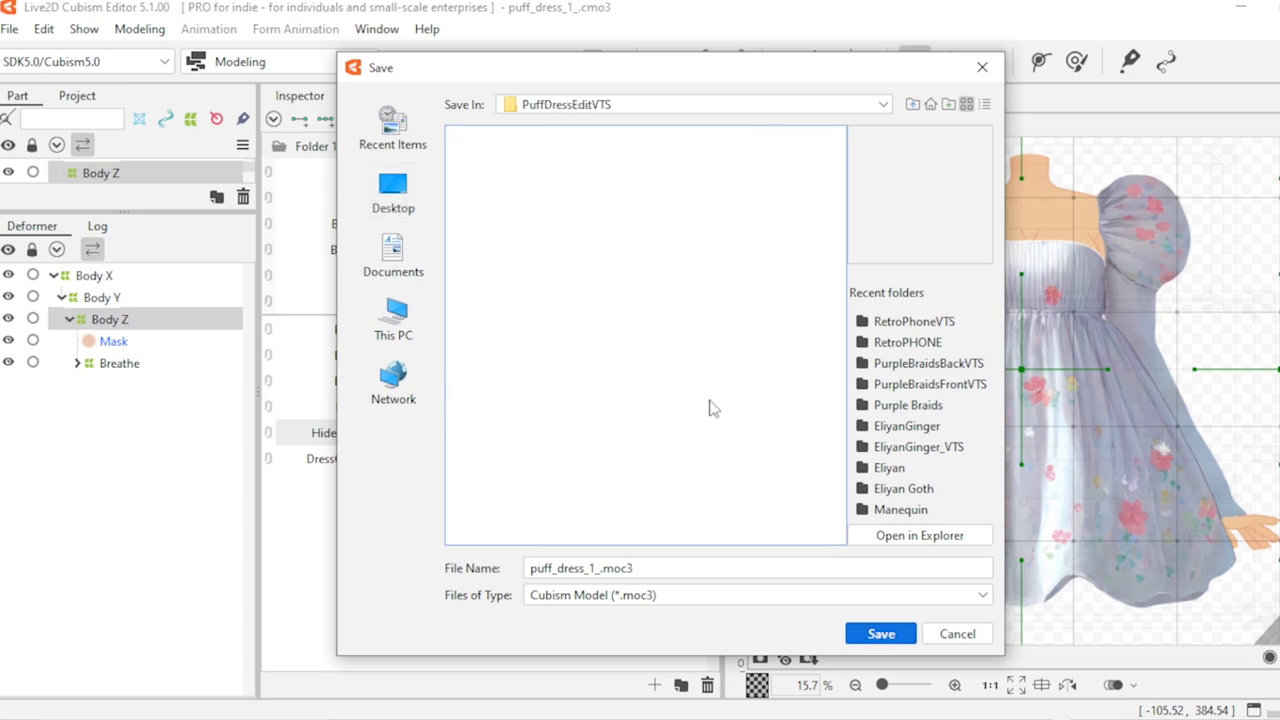
left_click(880, 638)
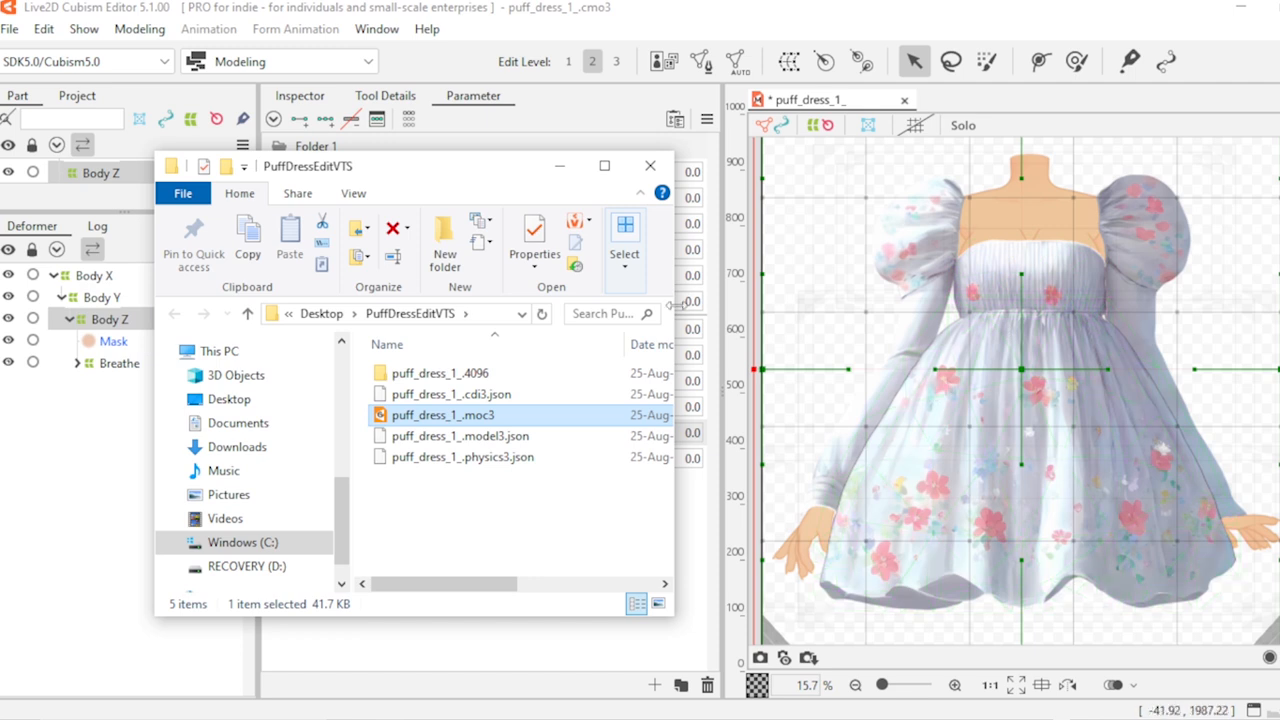
Step: Minimize the export folder window and exit the editor without saving changes to puff_dress_1_.cmo3
left_click(560, 166)
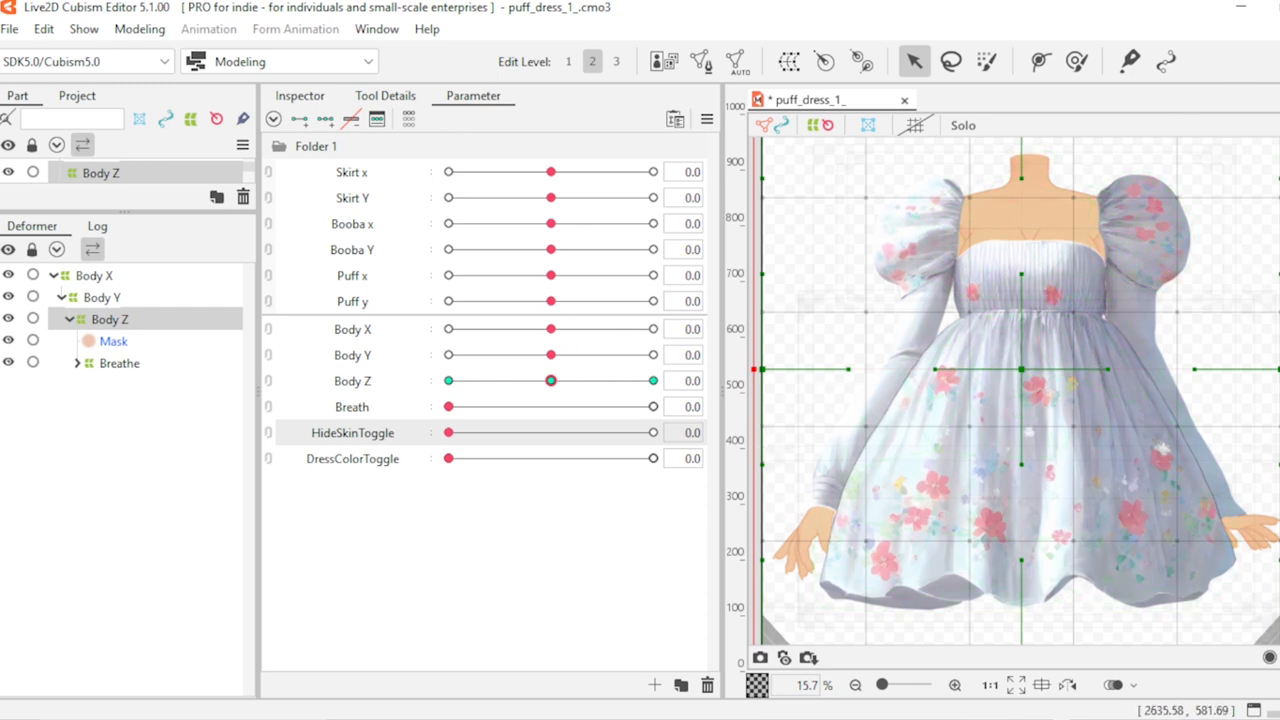
key("alt+F4")
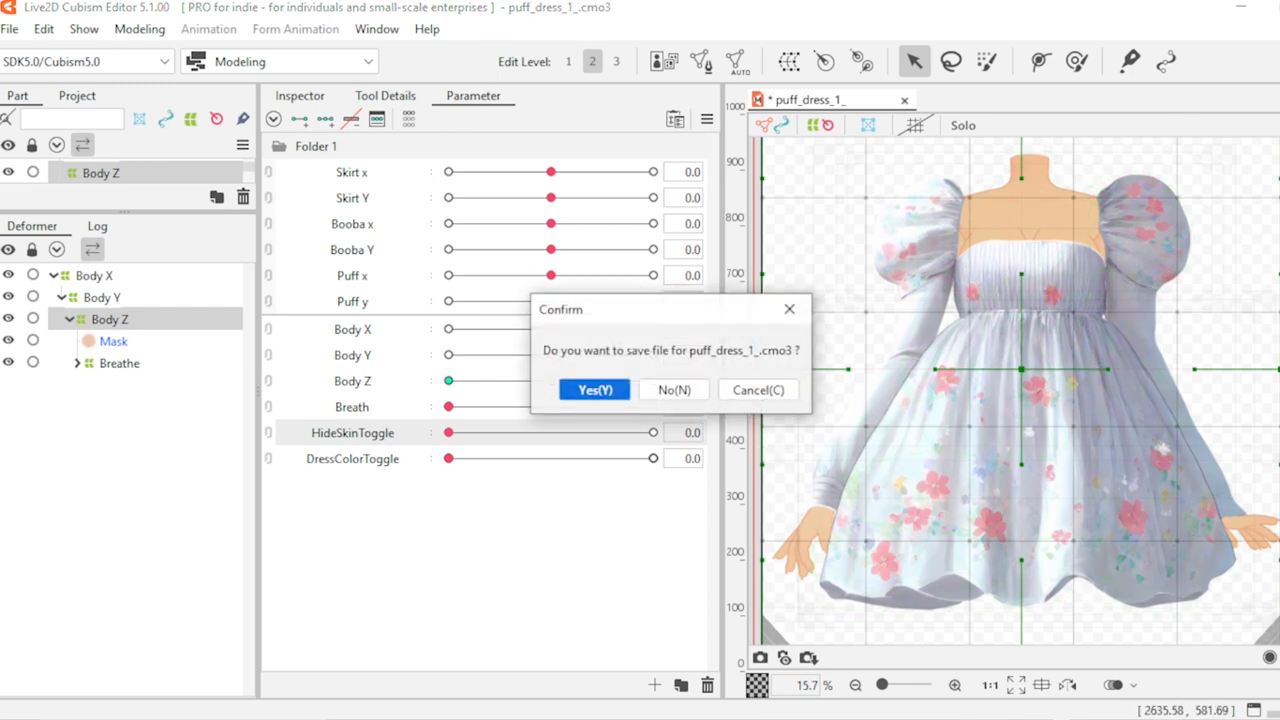
left_click(676, 391)
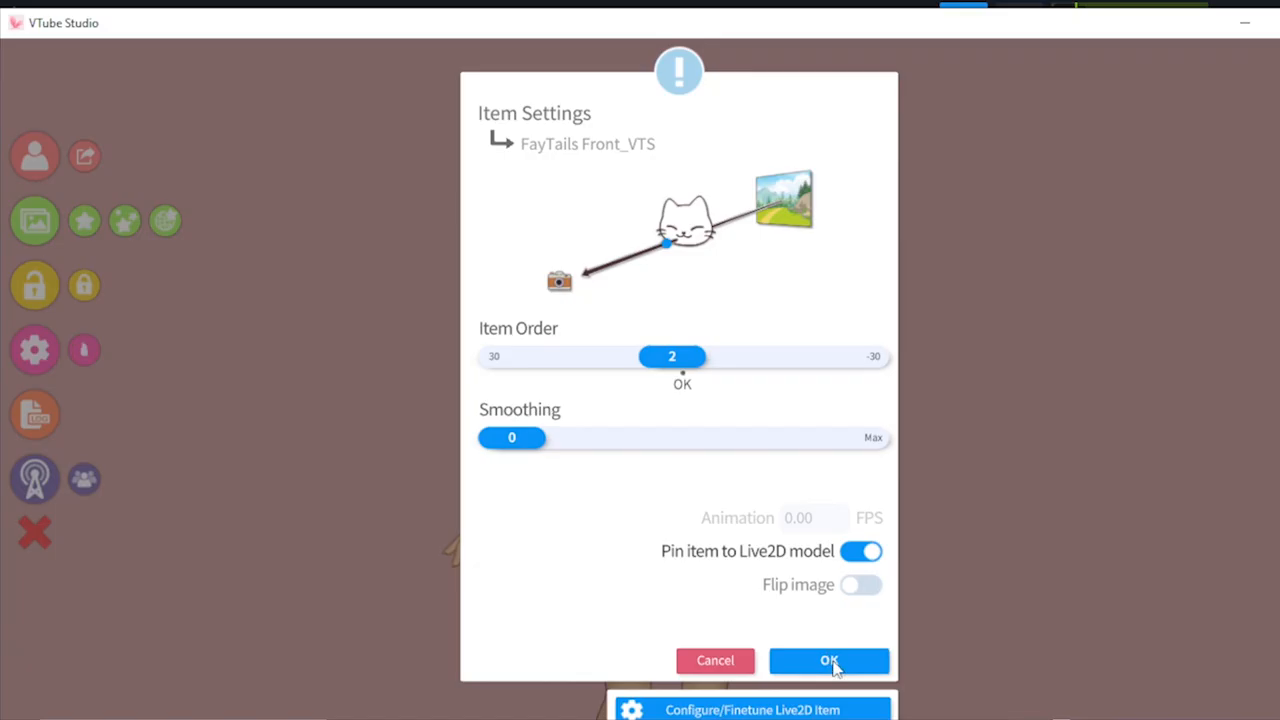
Step: In VTube Studio, accept item order 2 with pinning for FayTails Front_VTS, and shrink the green braided hair beside the model
left_click(832, 662)
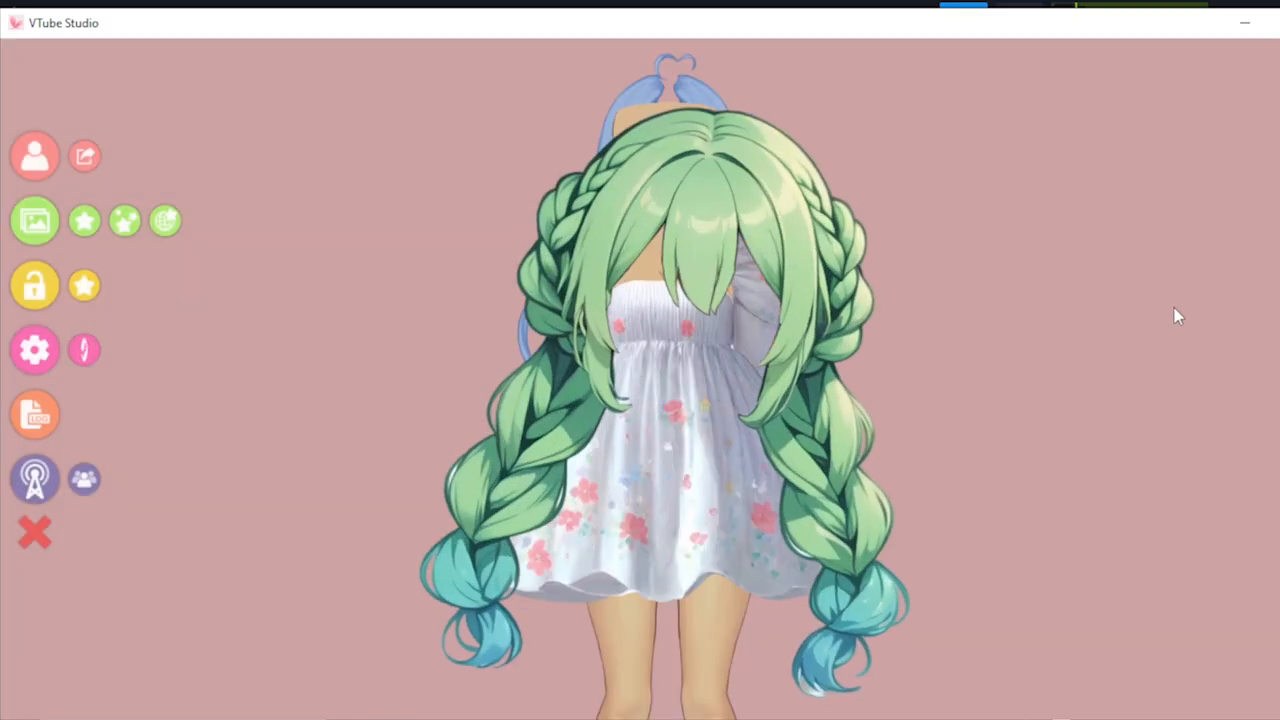
left_click_drag(773, 281, 1118, 255)
scroll(1116, 246, "down", 5)
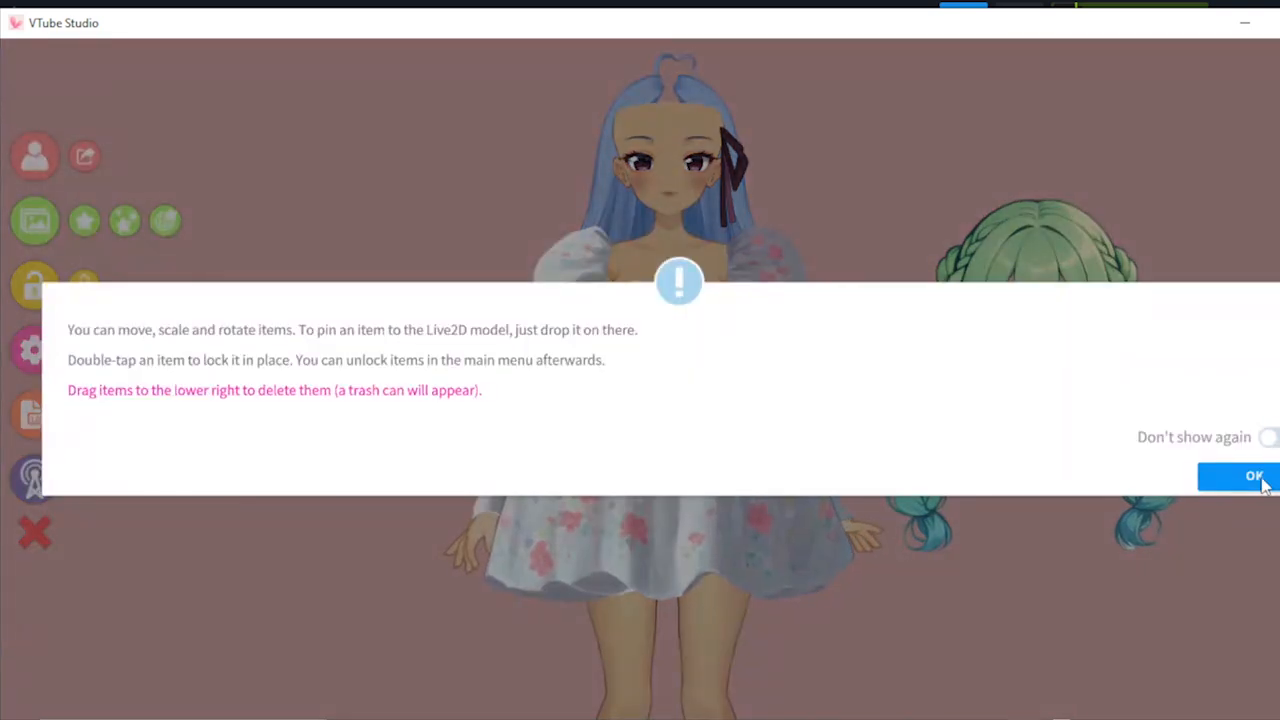
Step: Dismiss the item handling tip and fit the green braided hair onto the model's head
left_click(1260, 479)
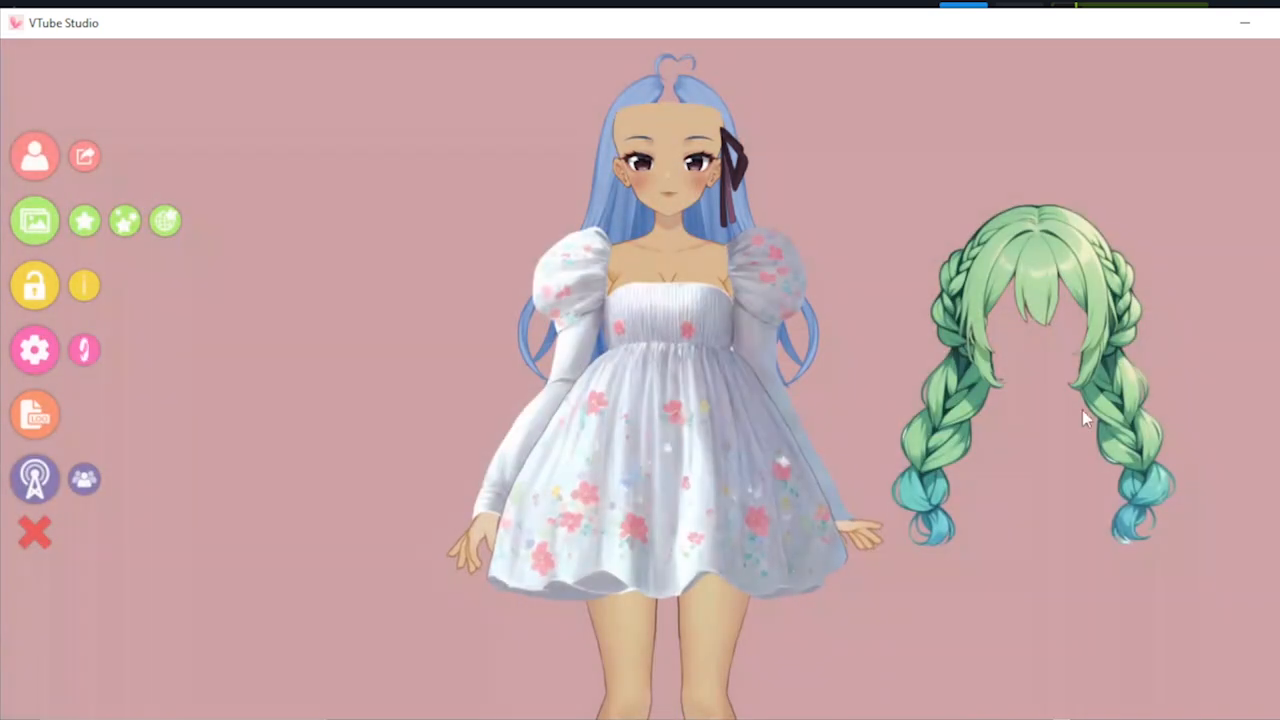
left_click_drag(1043, 318, 672, 116)
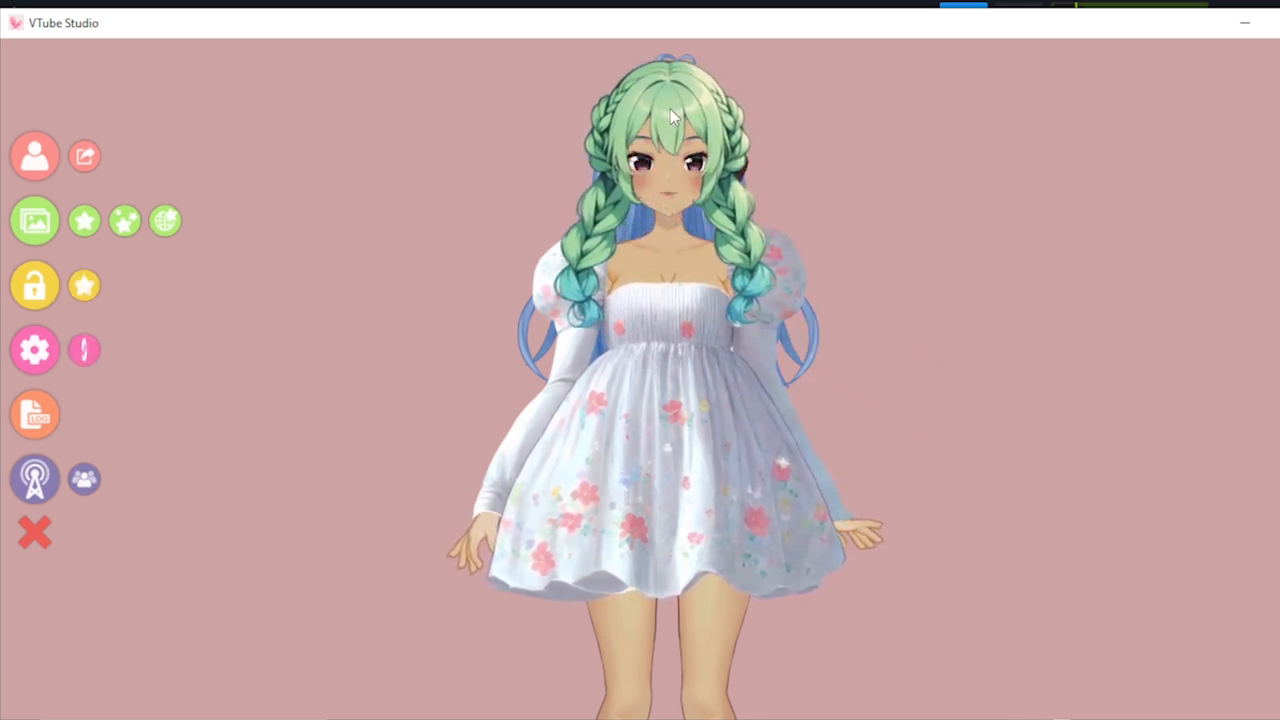
left_click_drag(670, 109, 672, 118)
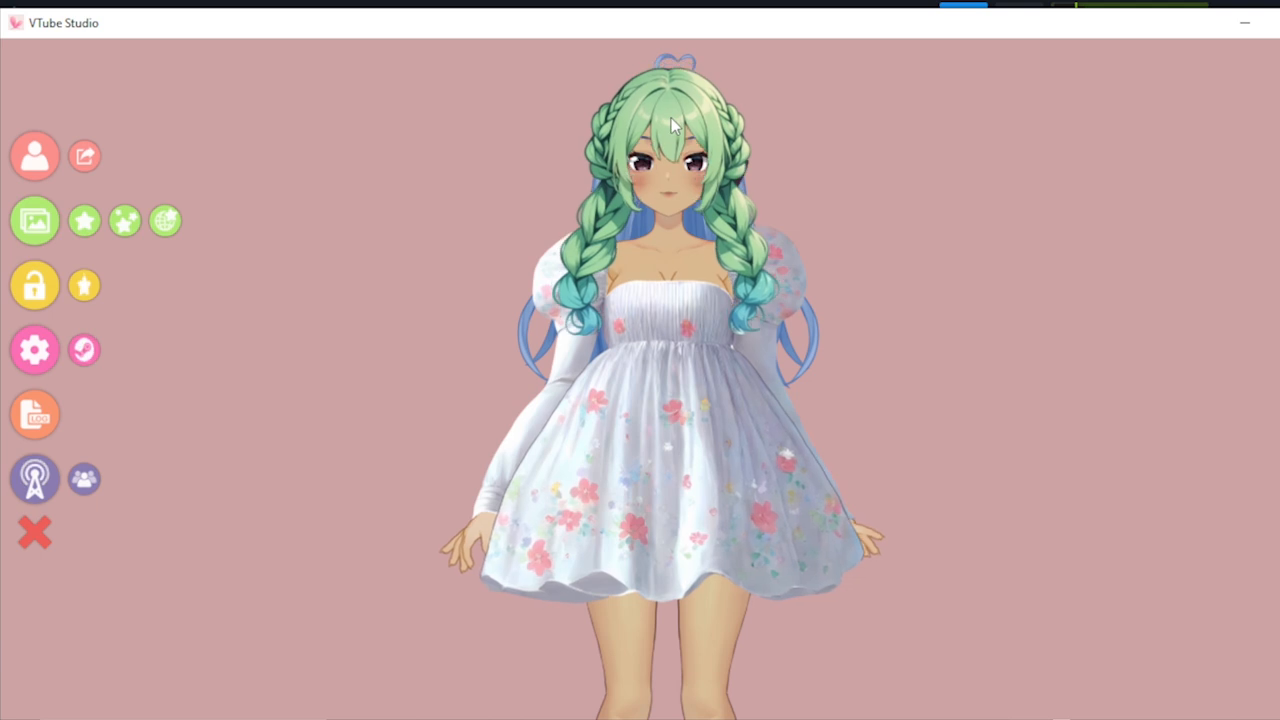